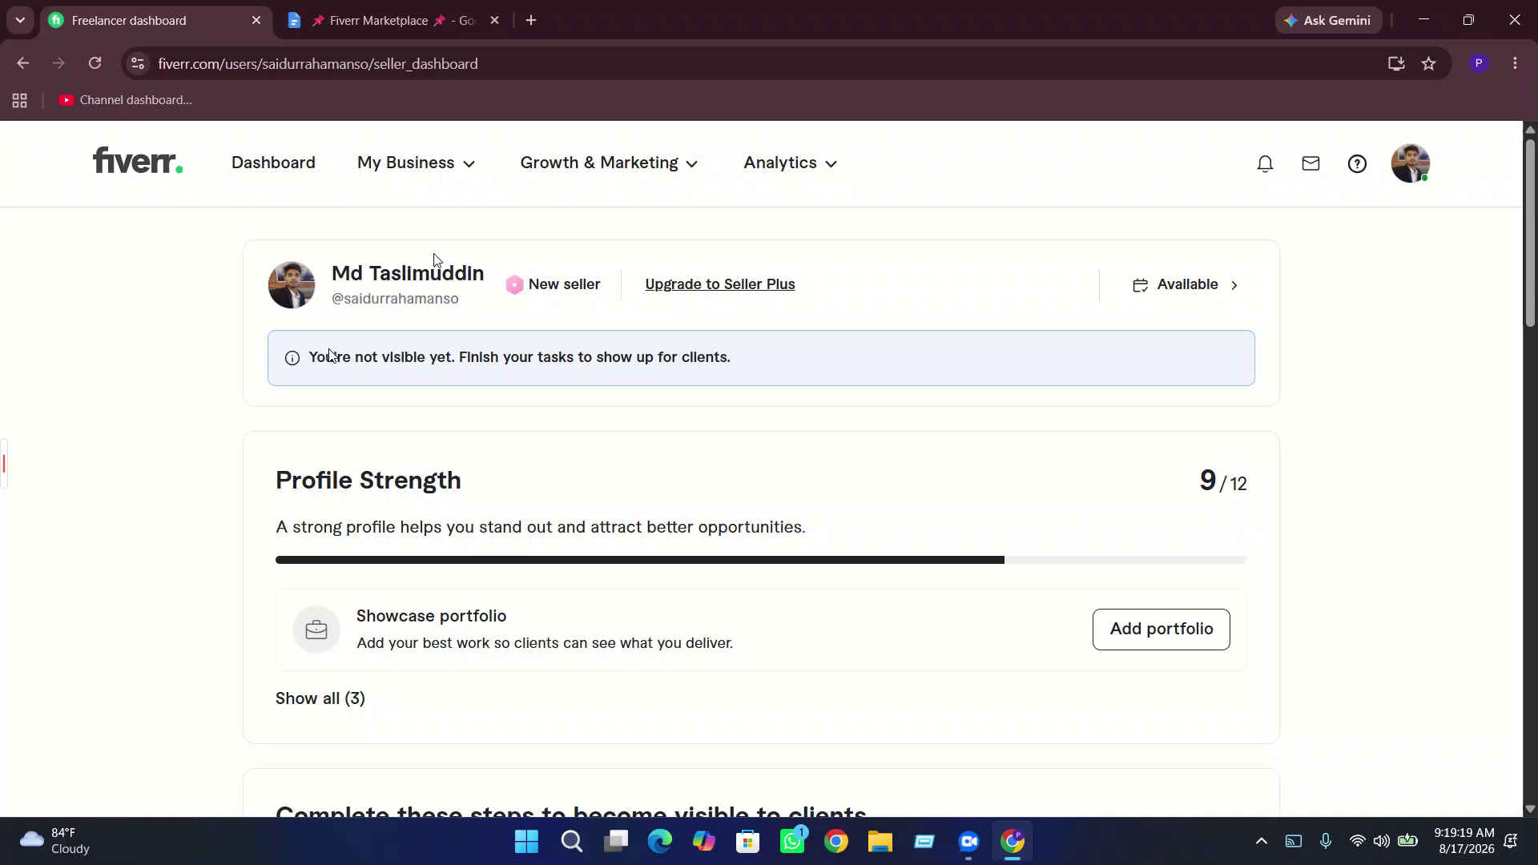
- Open the Gigs management page of the Fiverr seller account
mouse_move(427, 170)
left_click(416, 264)
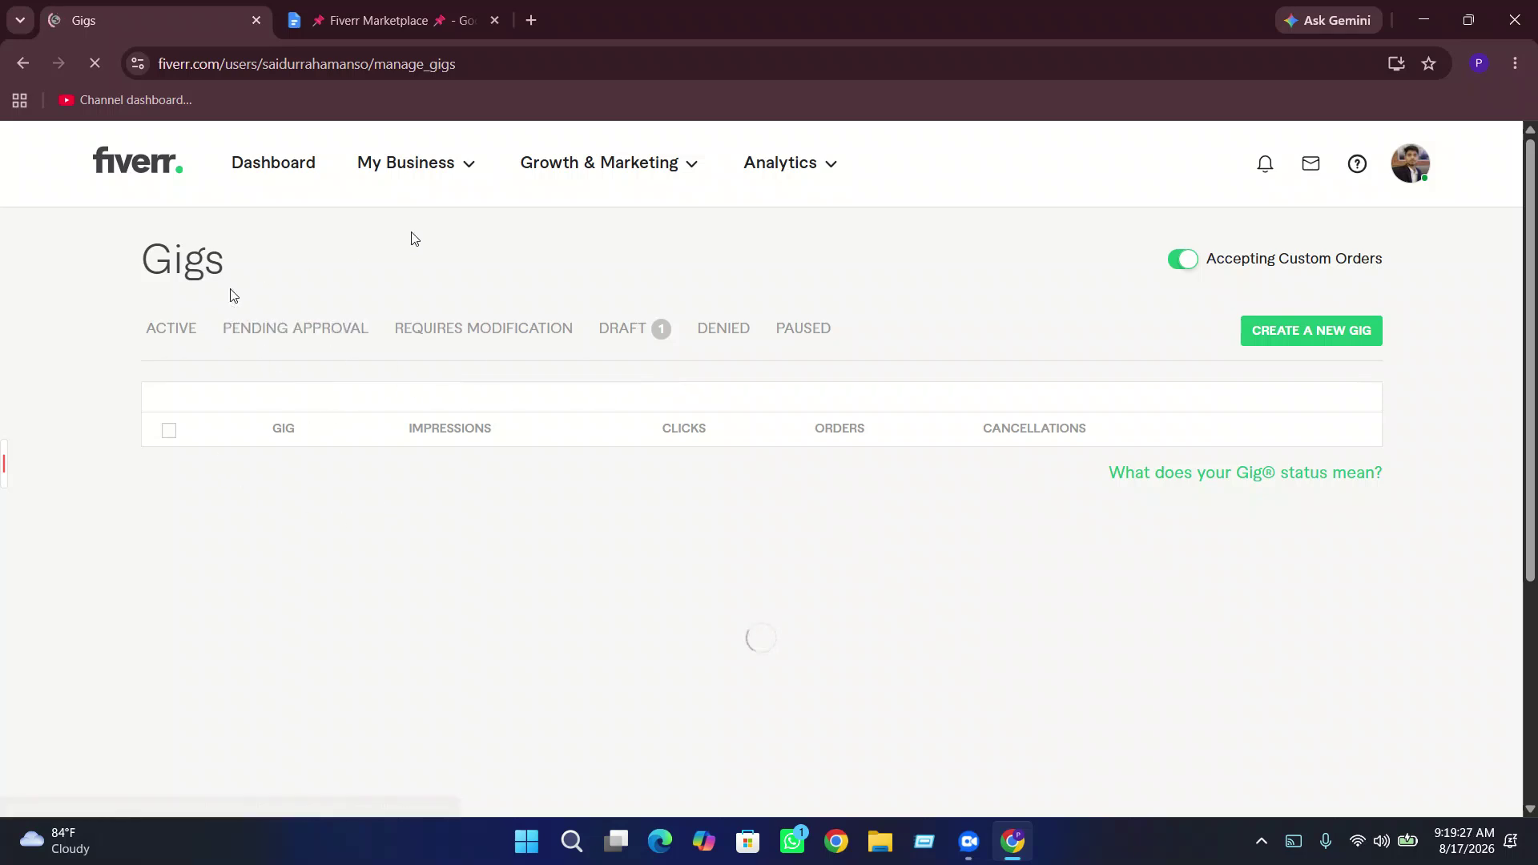
mouse_move(410, 169)
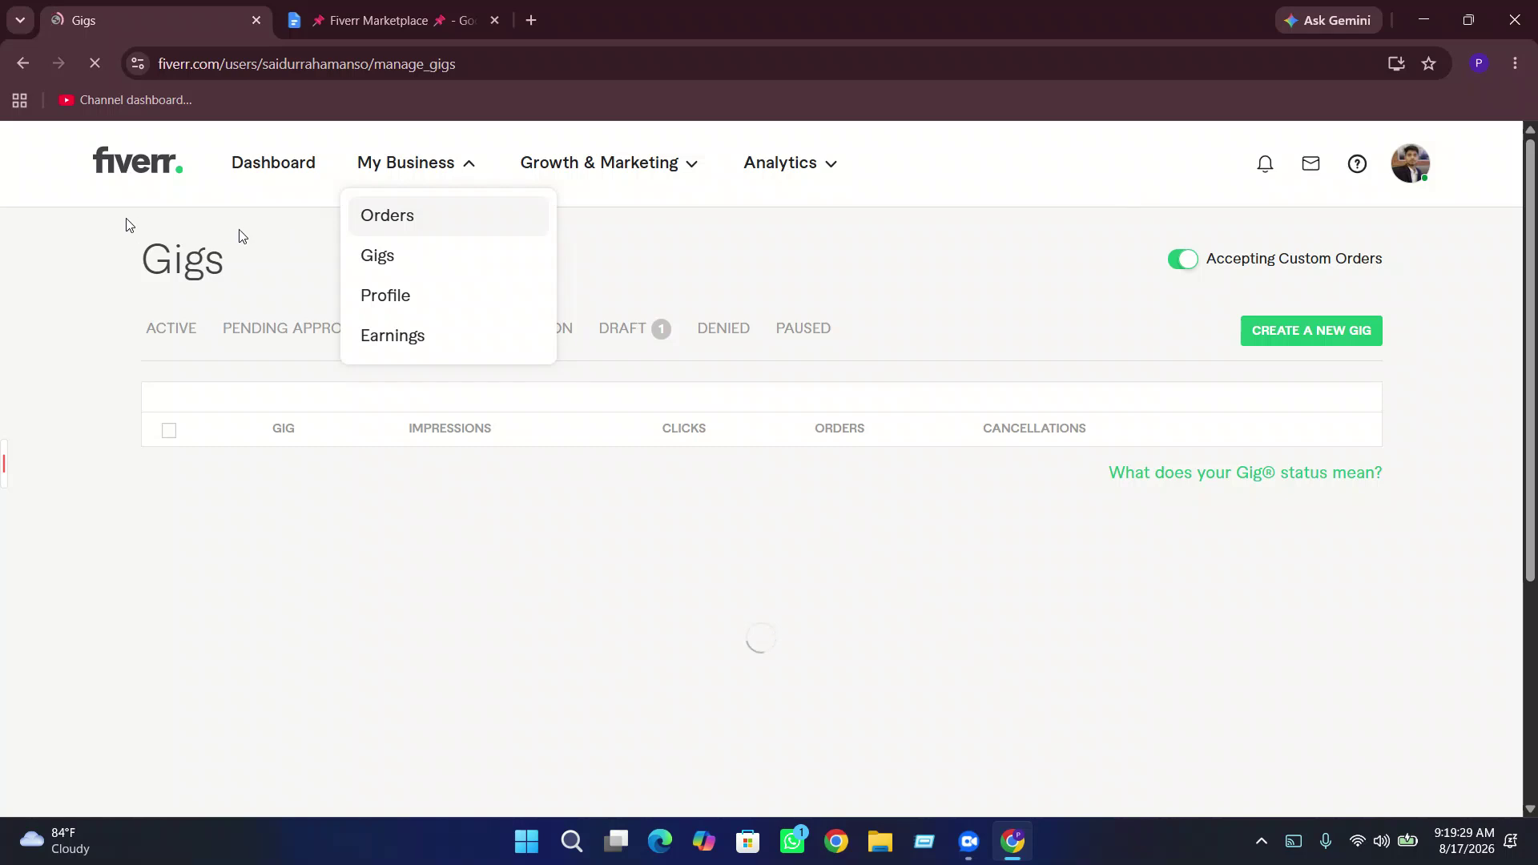
left_click(1409, 168)
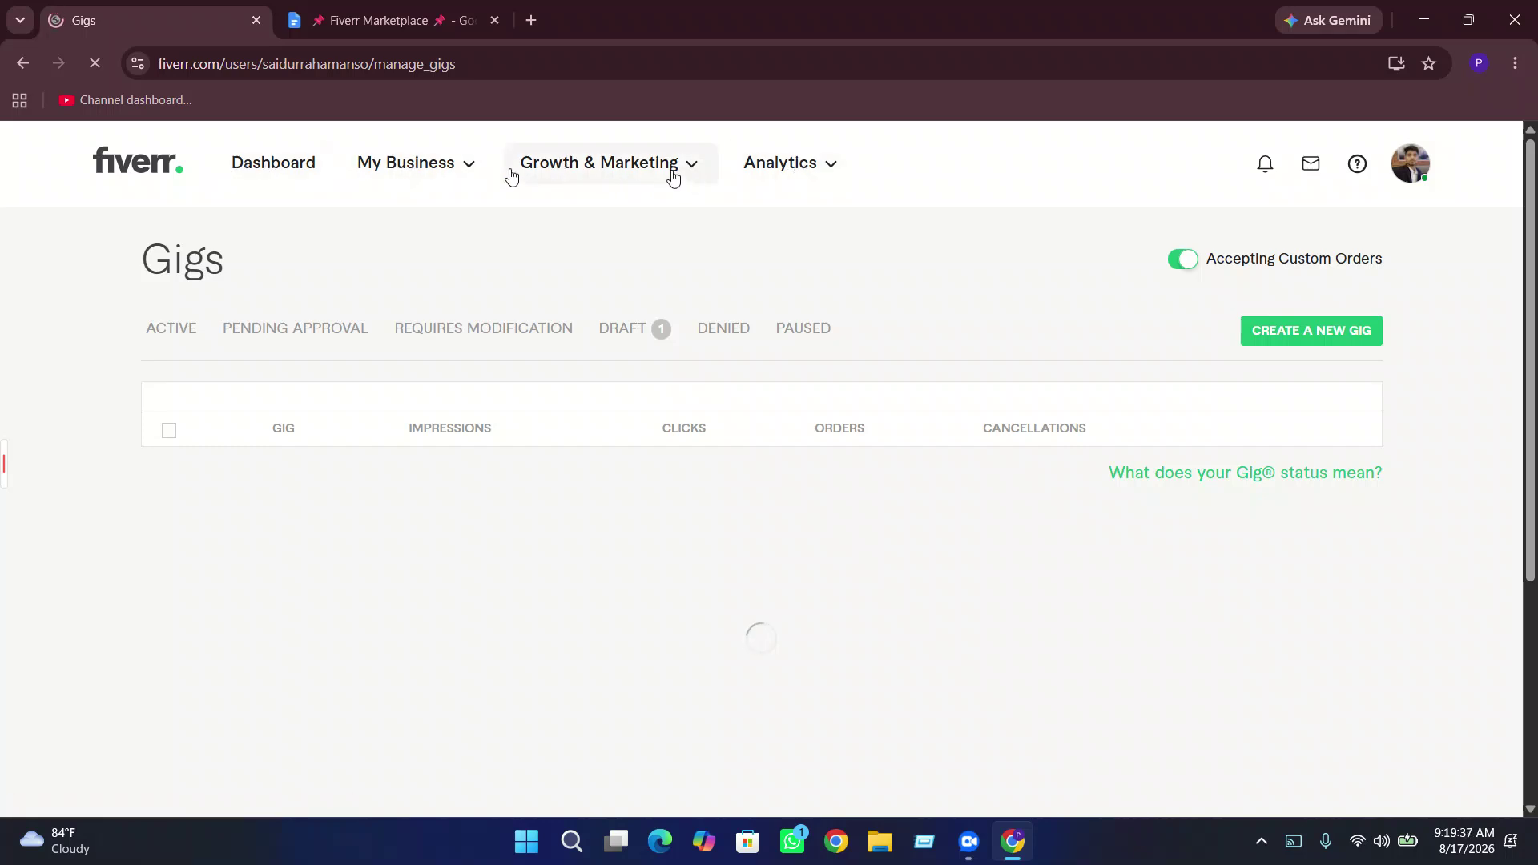
left_click(404, 163)
left_click(378, 254)
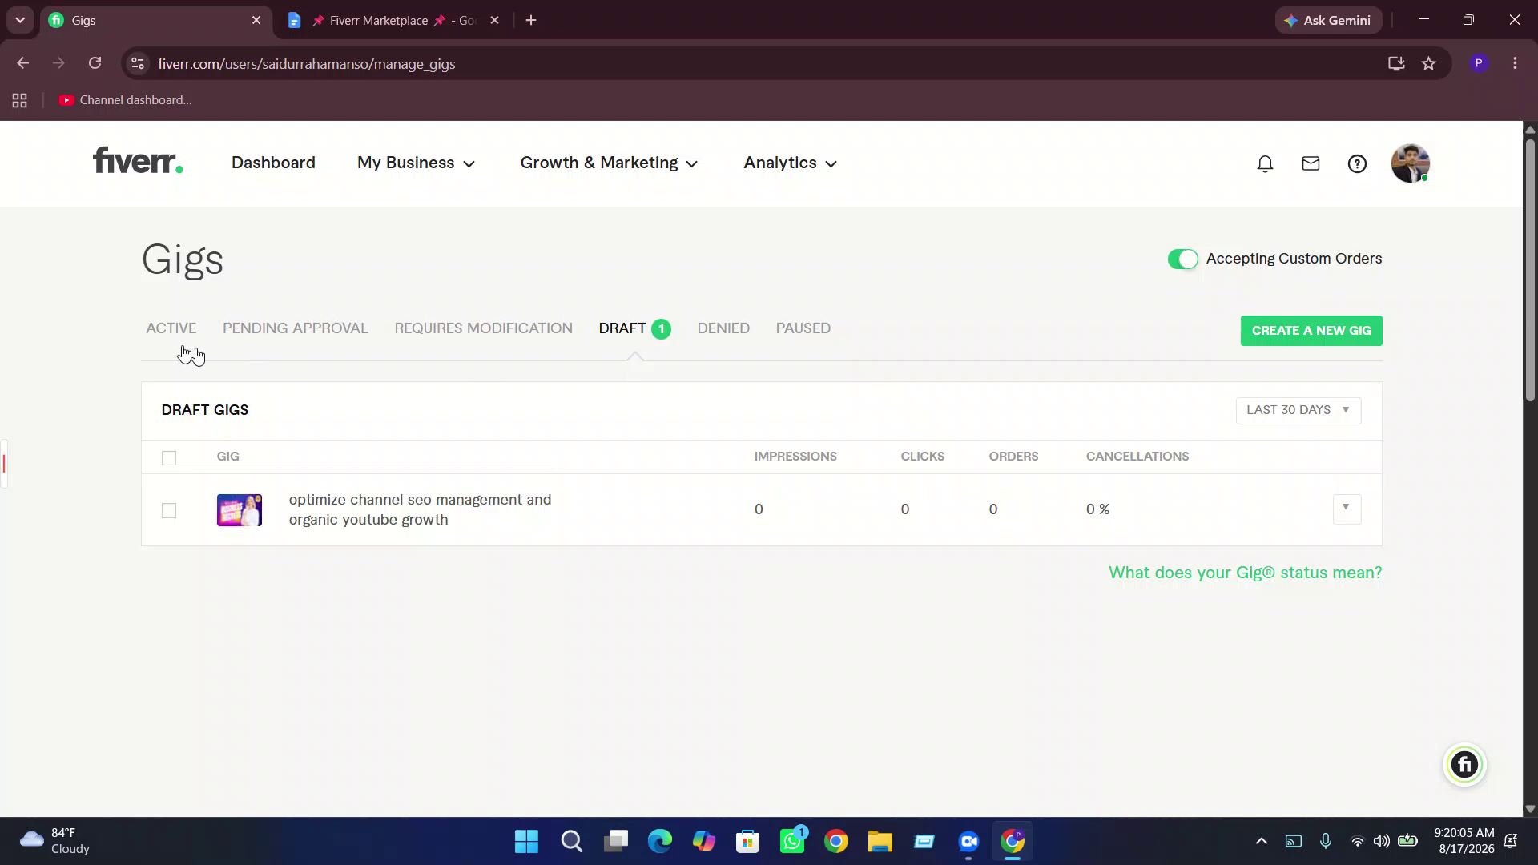
- Review the Active, Requires Modification and Draft gig lists, including the actions available for the draft YouTube growth gig
left_click(171, 343)
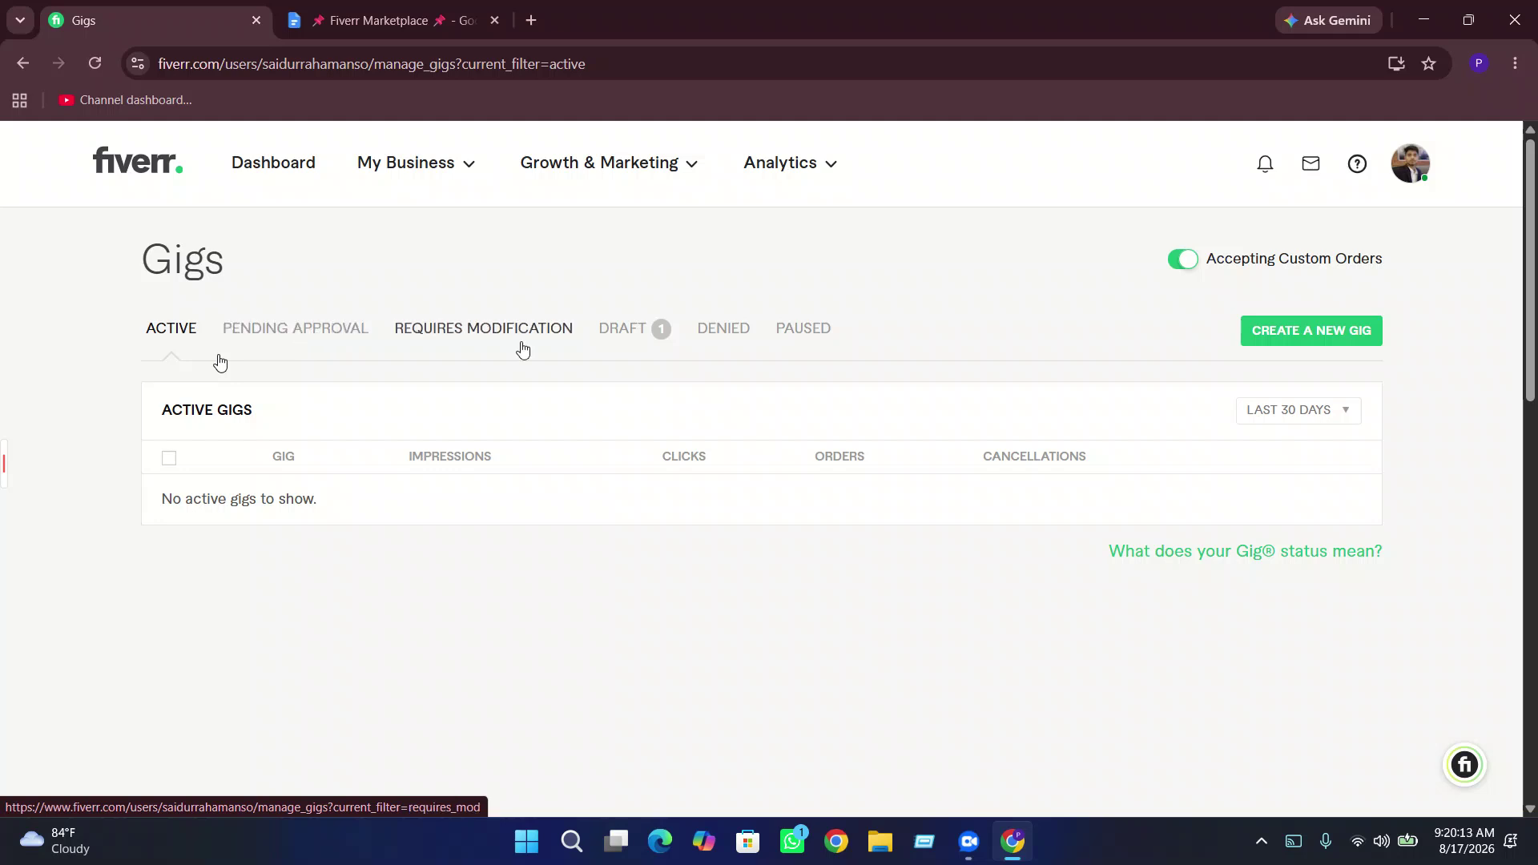
left_click(497, 343)
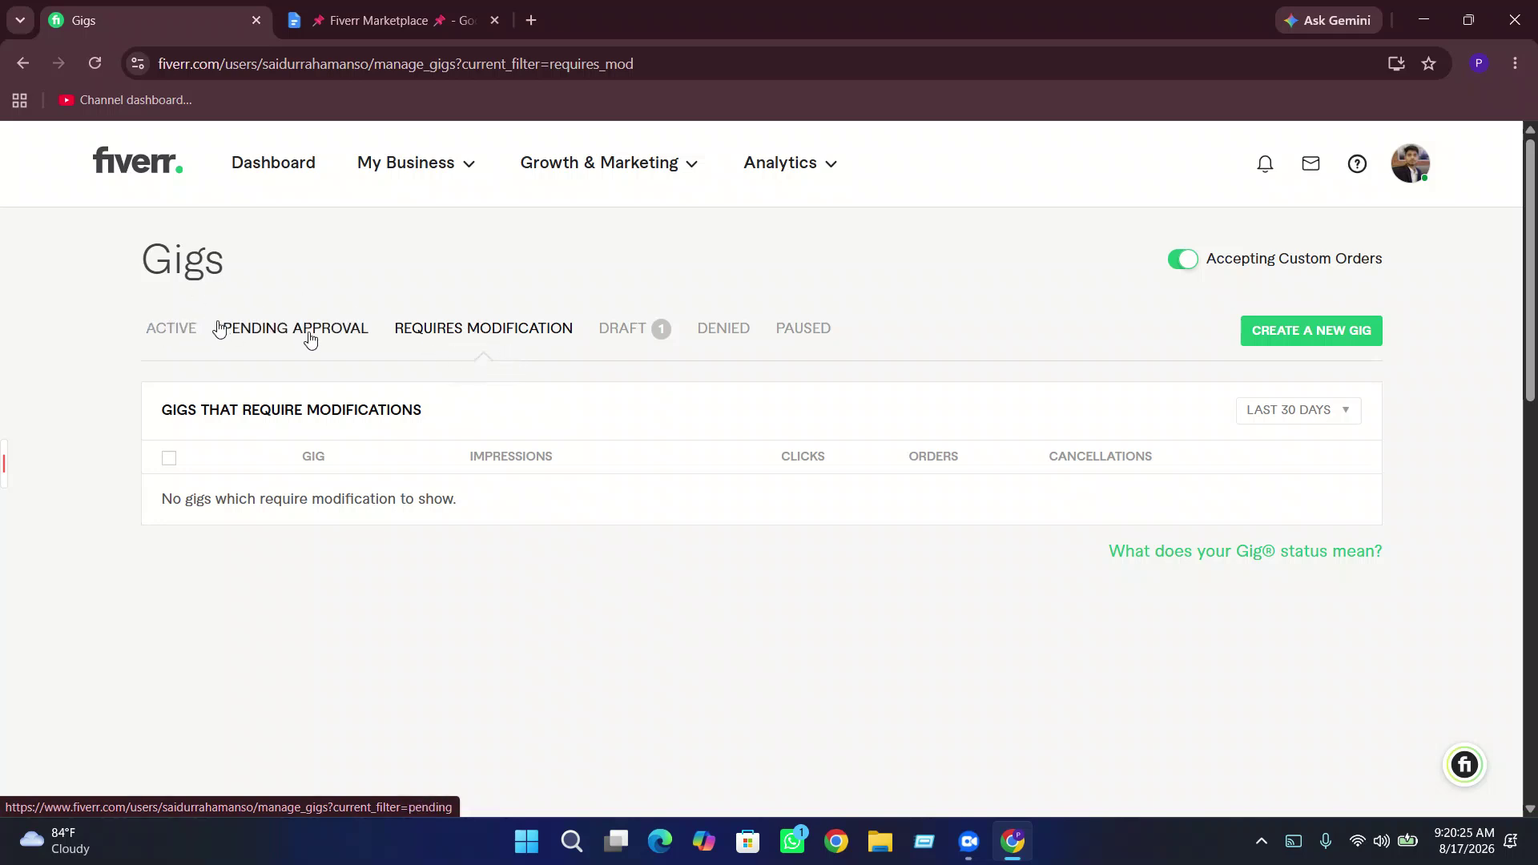
left_click(624, 337)
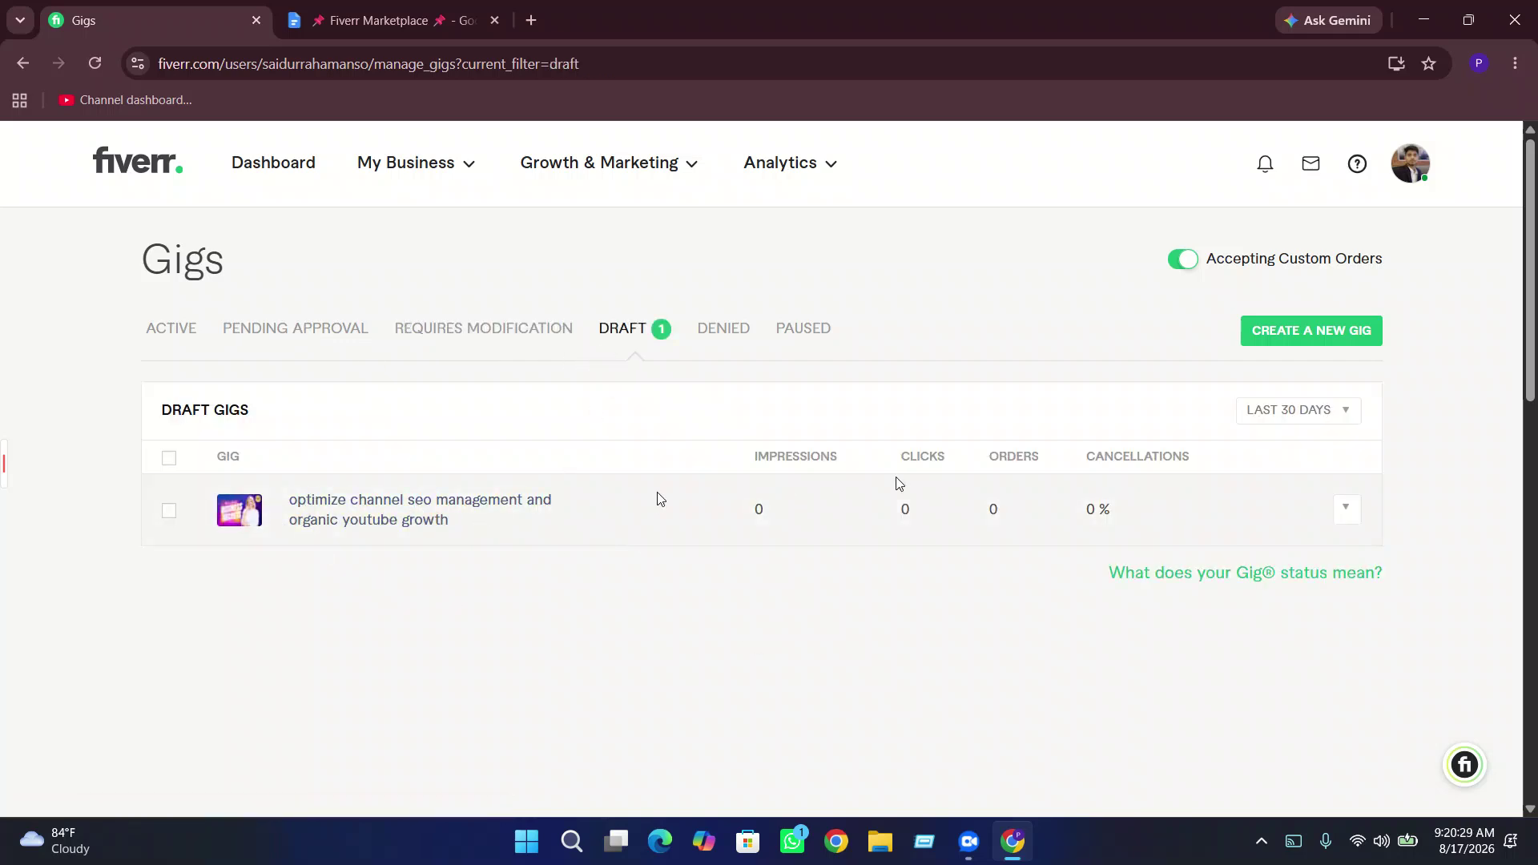
left_click(1343, 512)
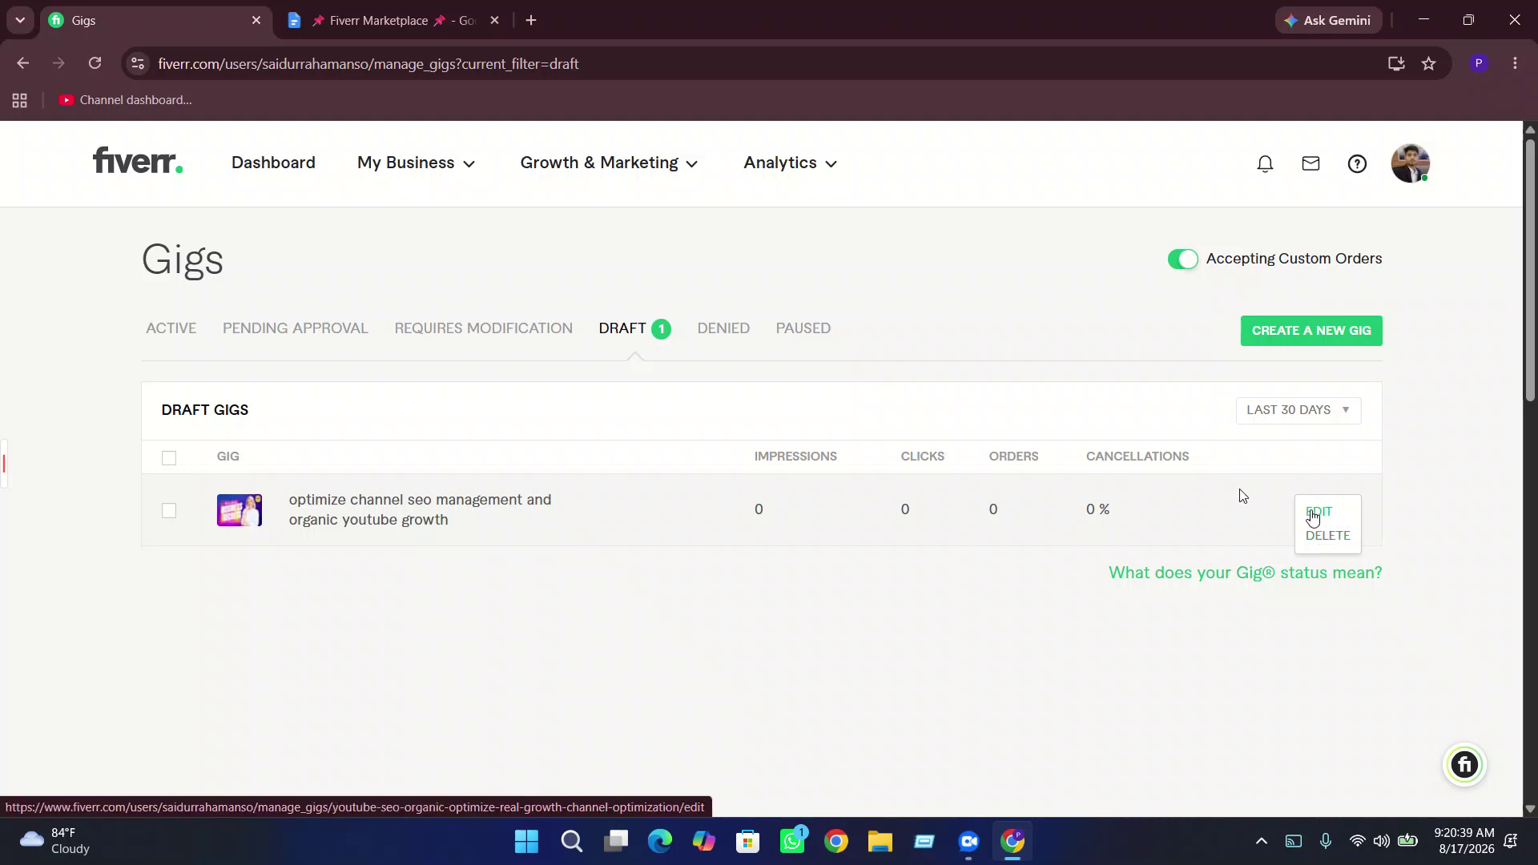
left_click(158, 336)
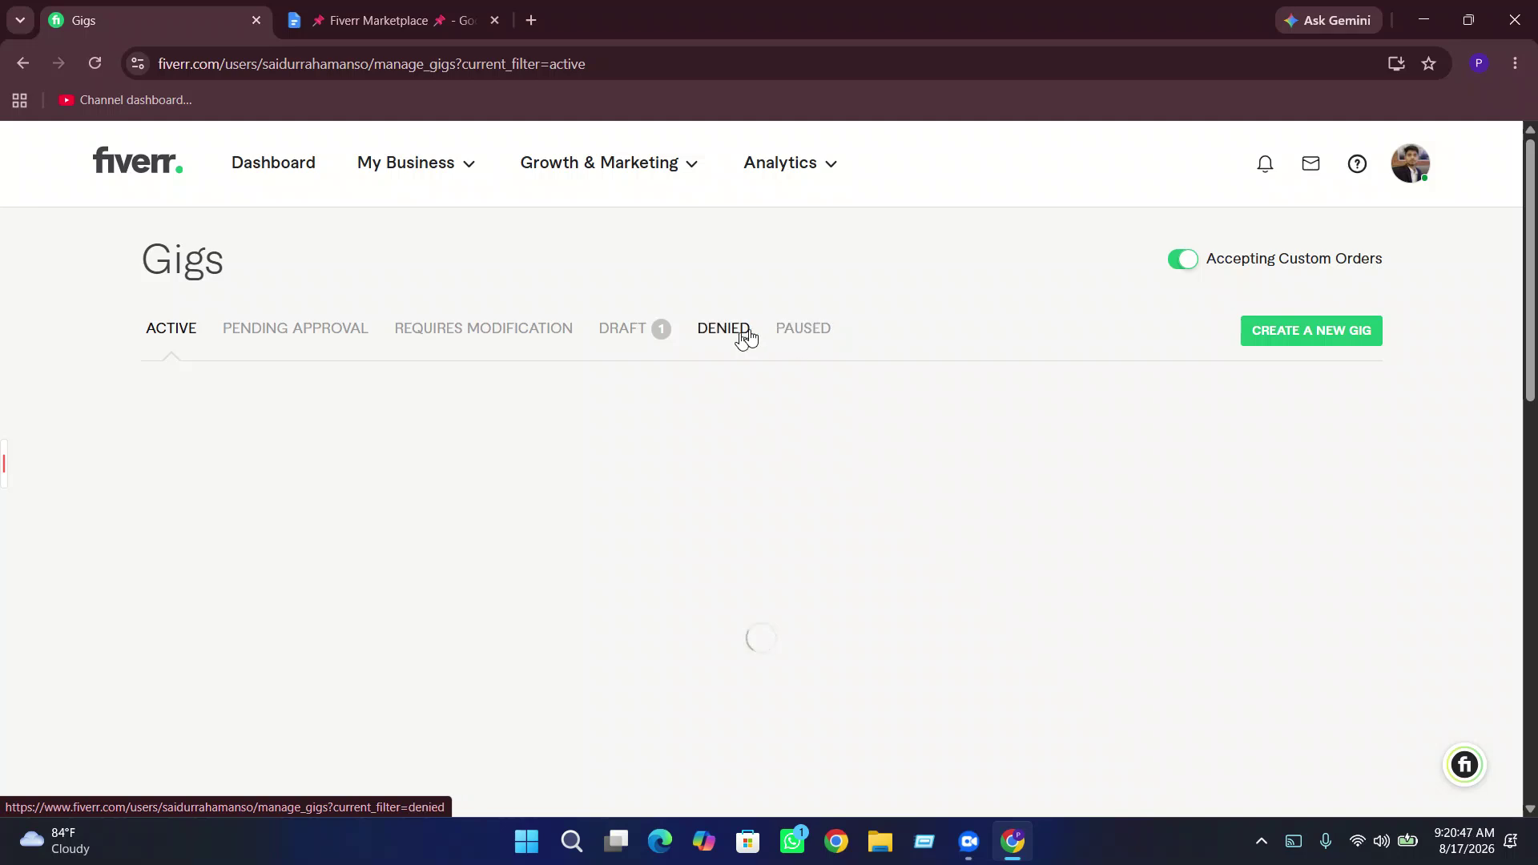
scroll(745, 400, "down", 3)
scroll(745, 401, "up", 3)
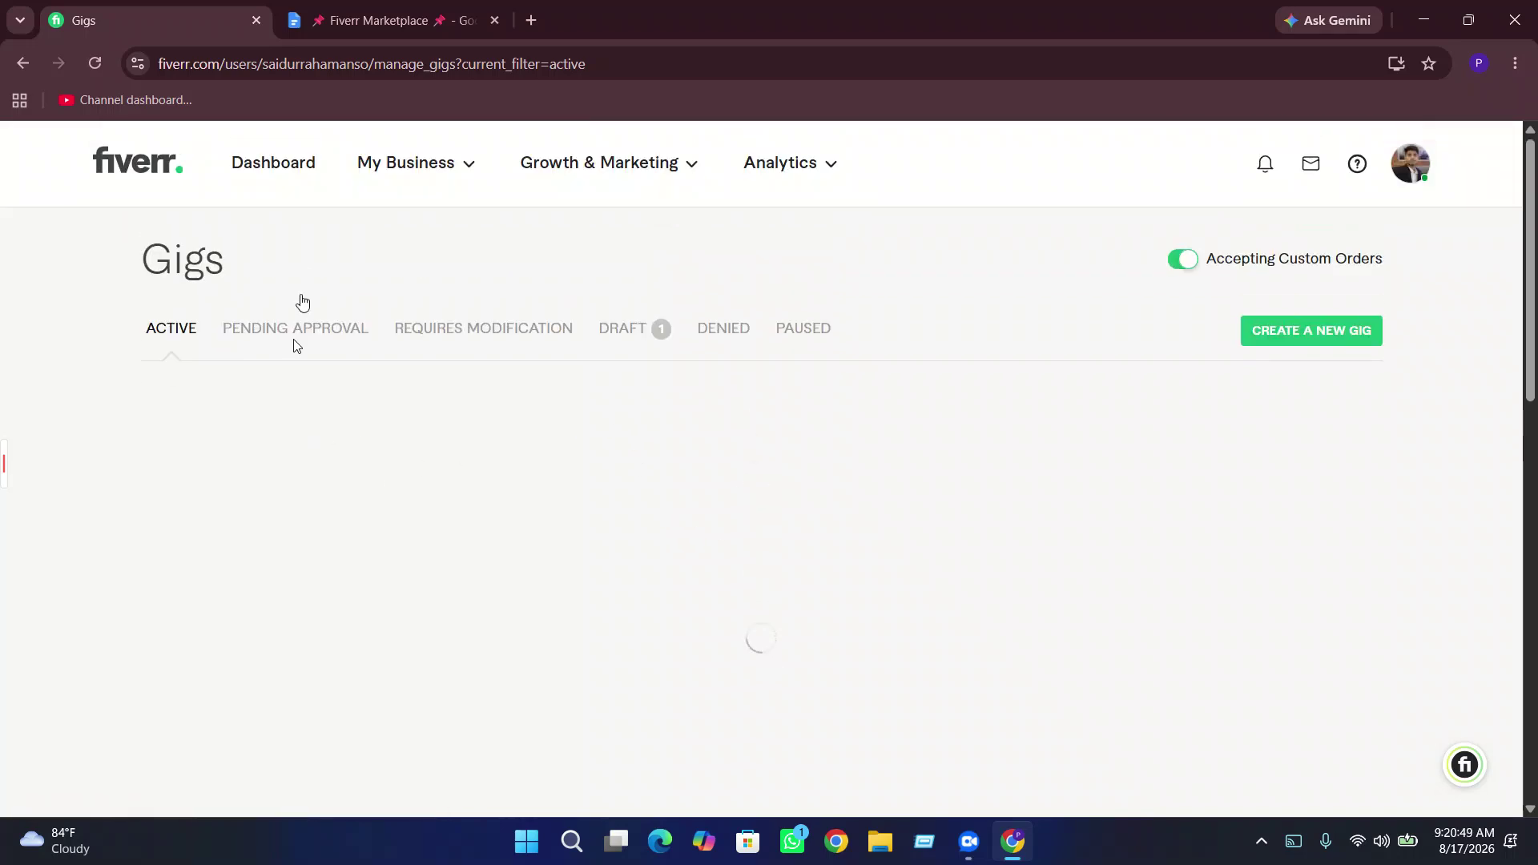
- Switch to the Fiverr Marketplace document and skim its profile, Image SEO, gallery and Gig Analytics sections
left_click(436, 13)
scroll(601, 515, "down", 6)
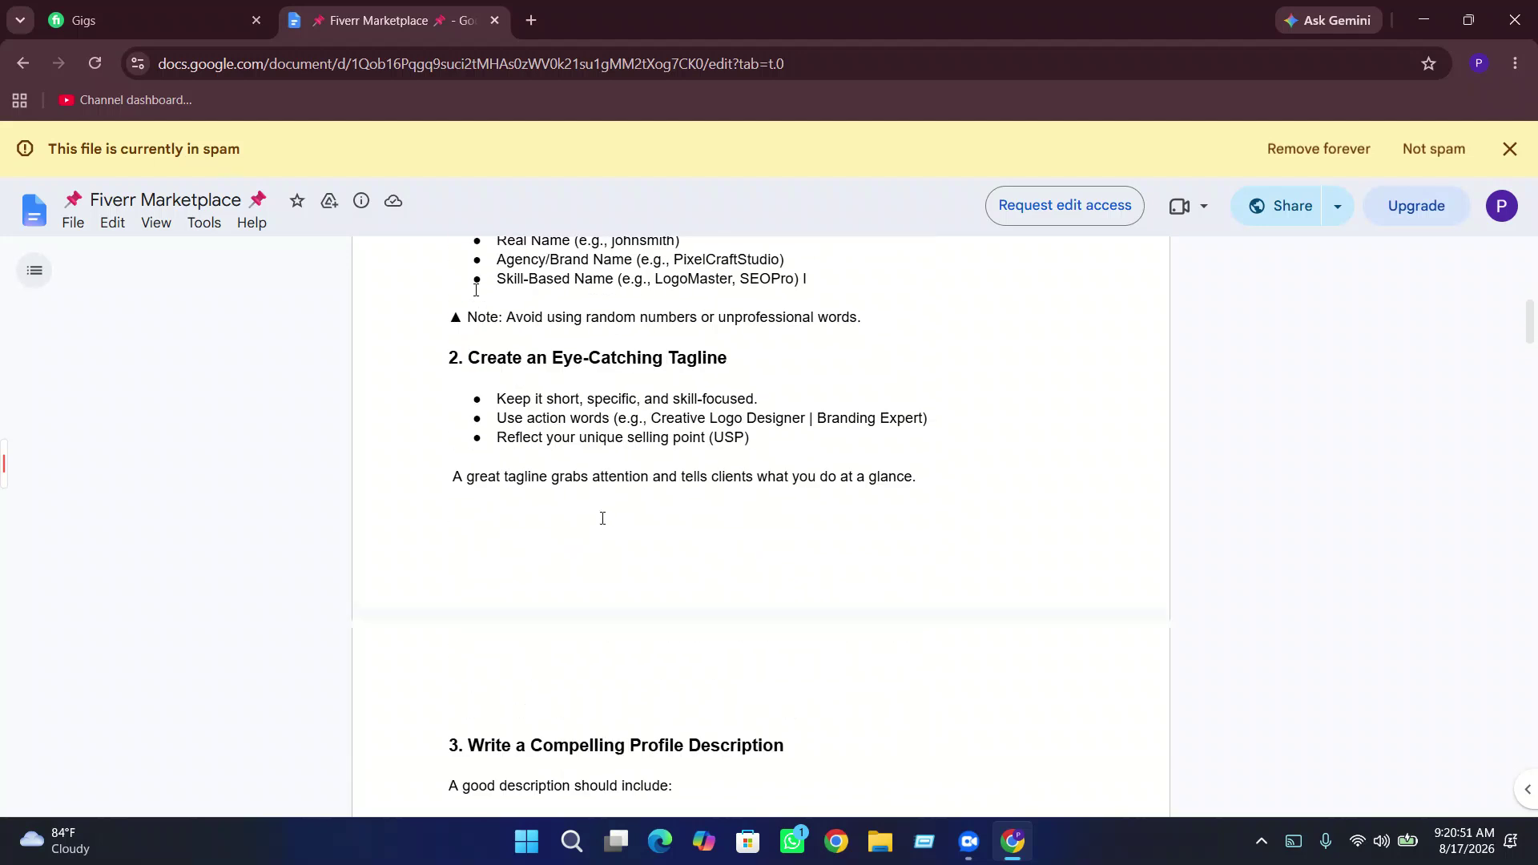
left_click(152, 20)
left_click(385, 20)
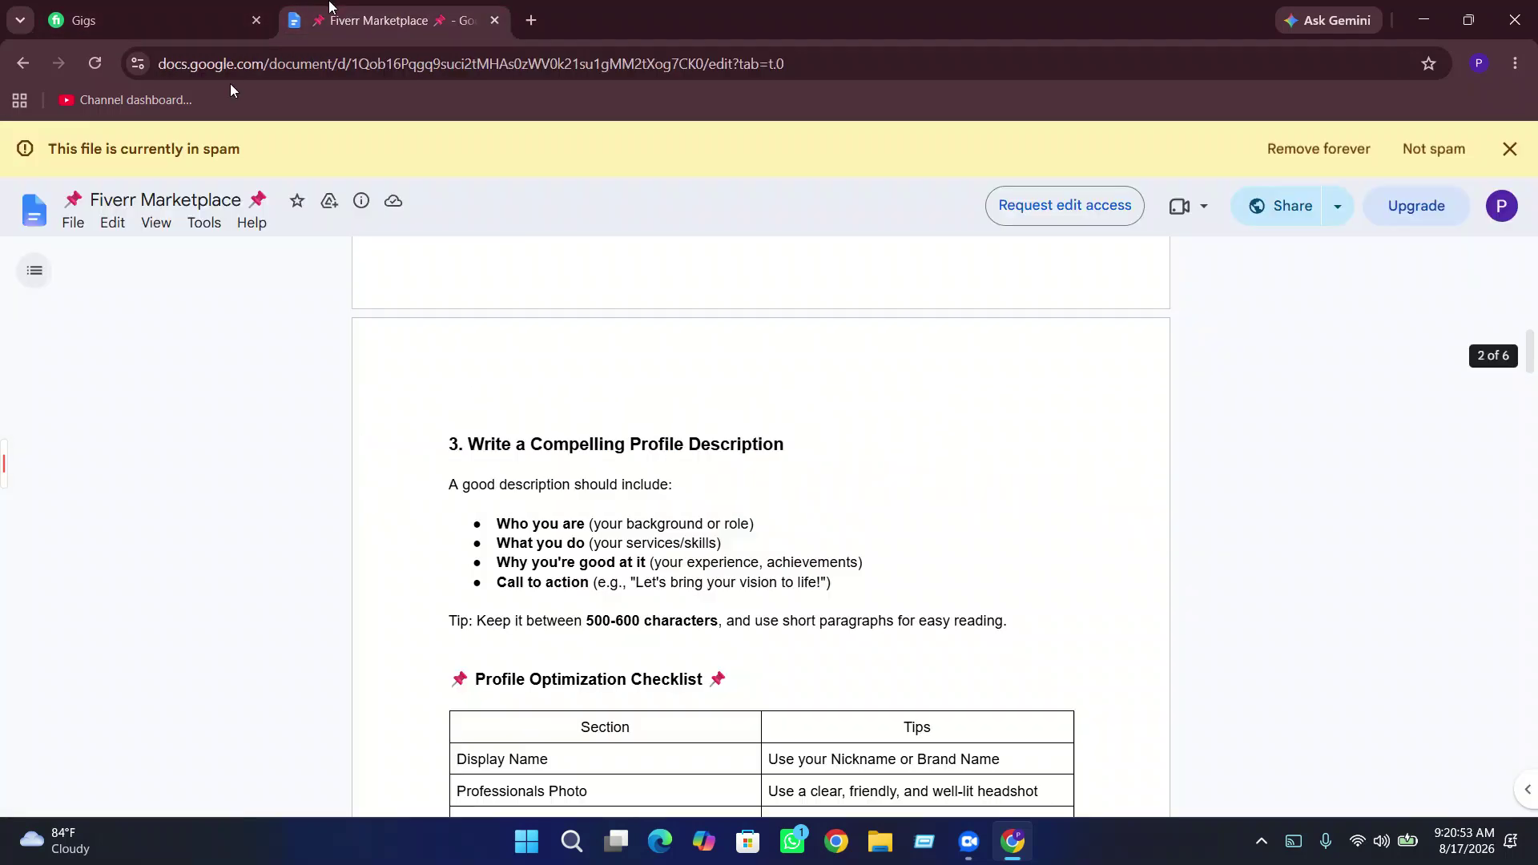
scroll(441, 301, "up", 5)
scroll(441, 301, "down", 15)
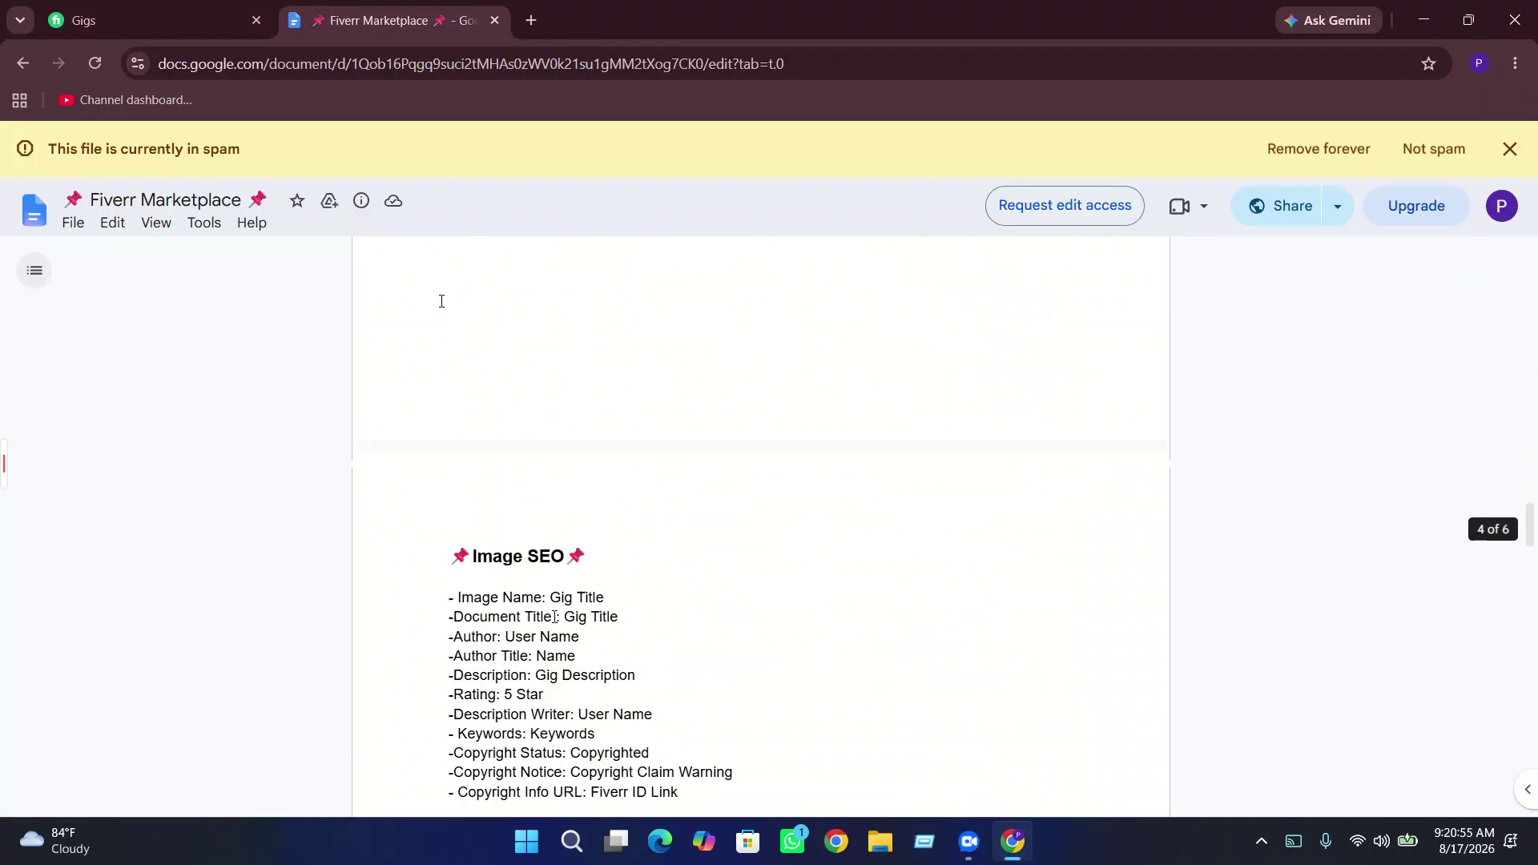
scroll(441, 301, "up", 3)
scroll(612, 601, "up", 10)
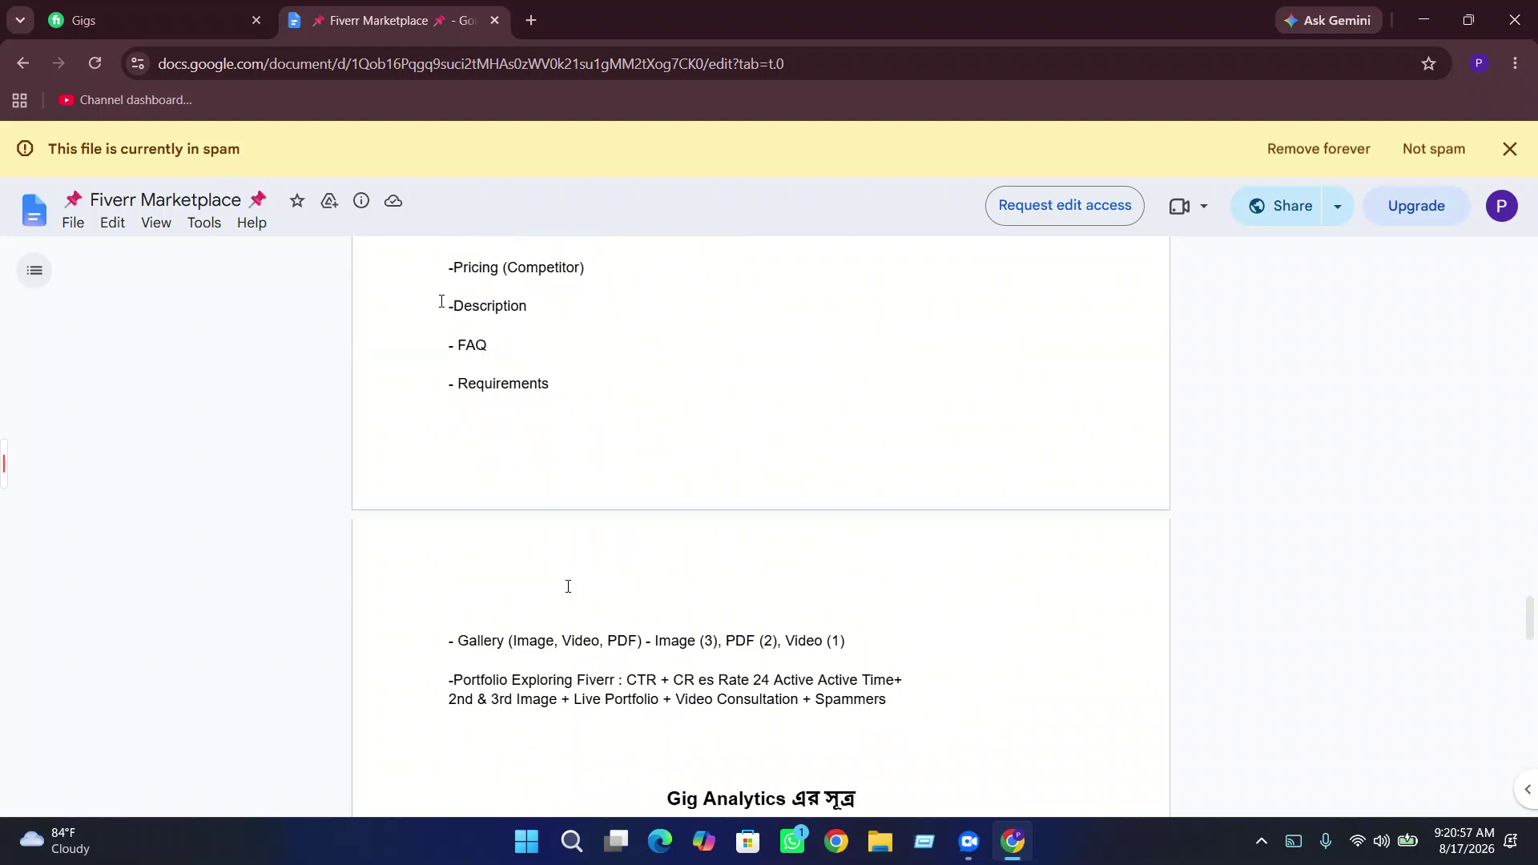
scroll(564, 585, "down", 5)
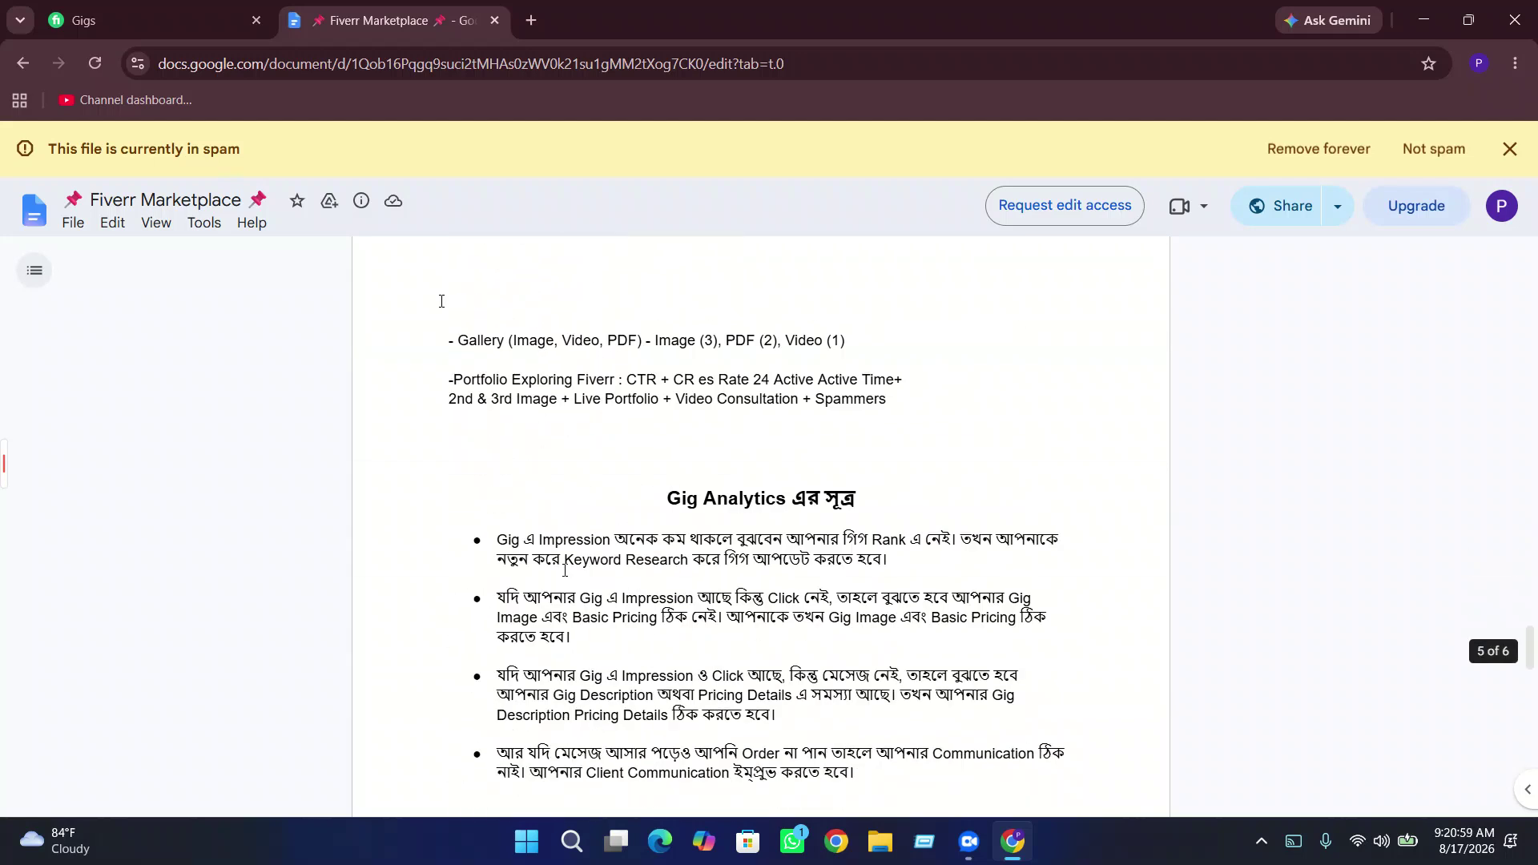
- Load the Fiverr seller dashboard, and return to the Image SEO section of the Fiverr Marketplace document
left_click(200, 11)
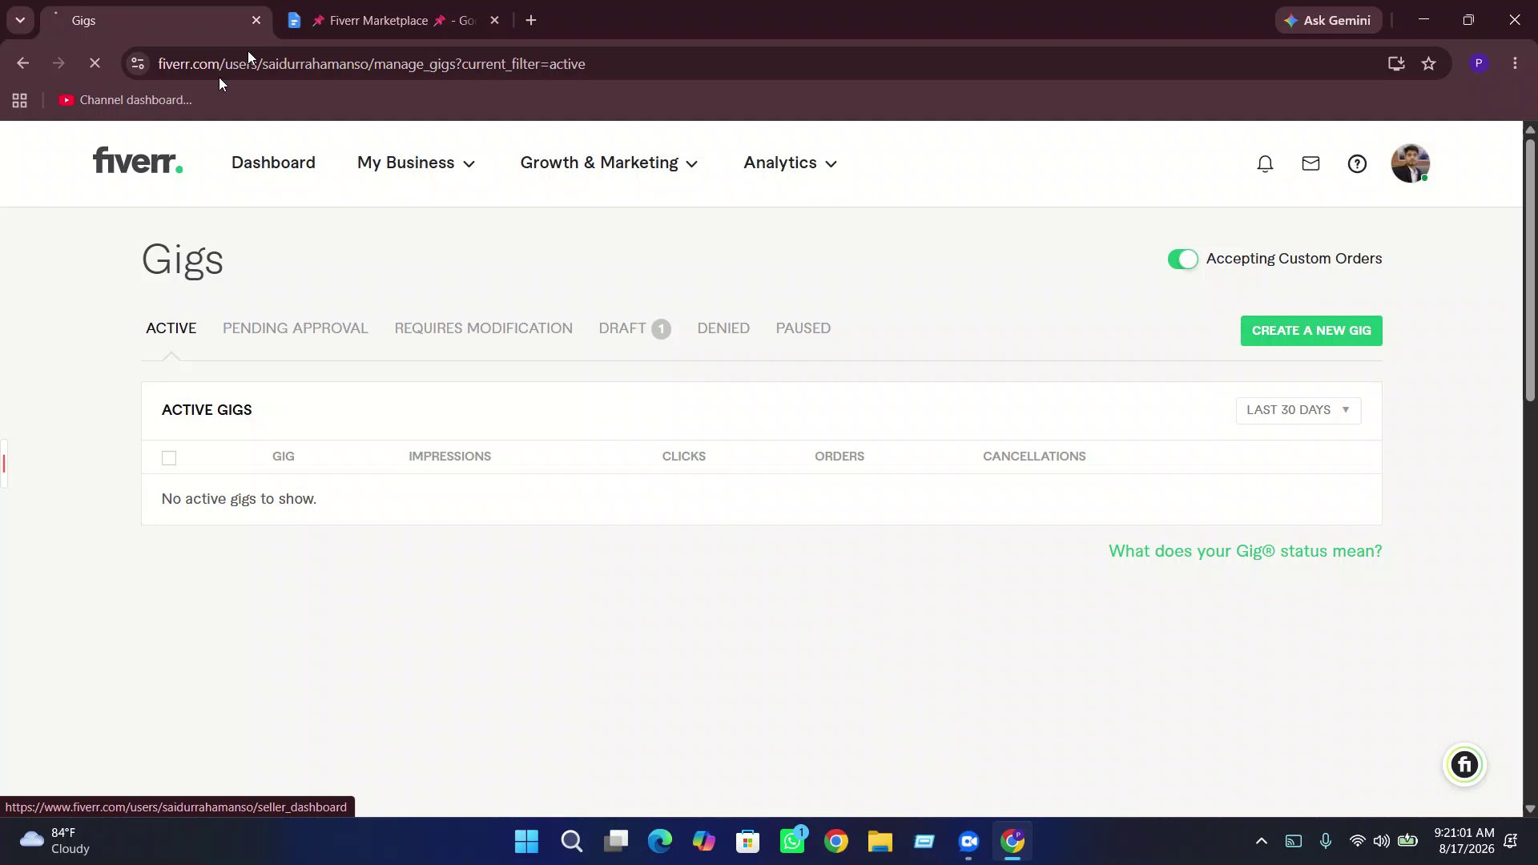
left_click(365, 18)
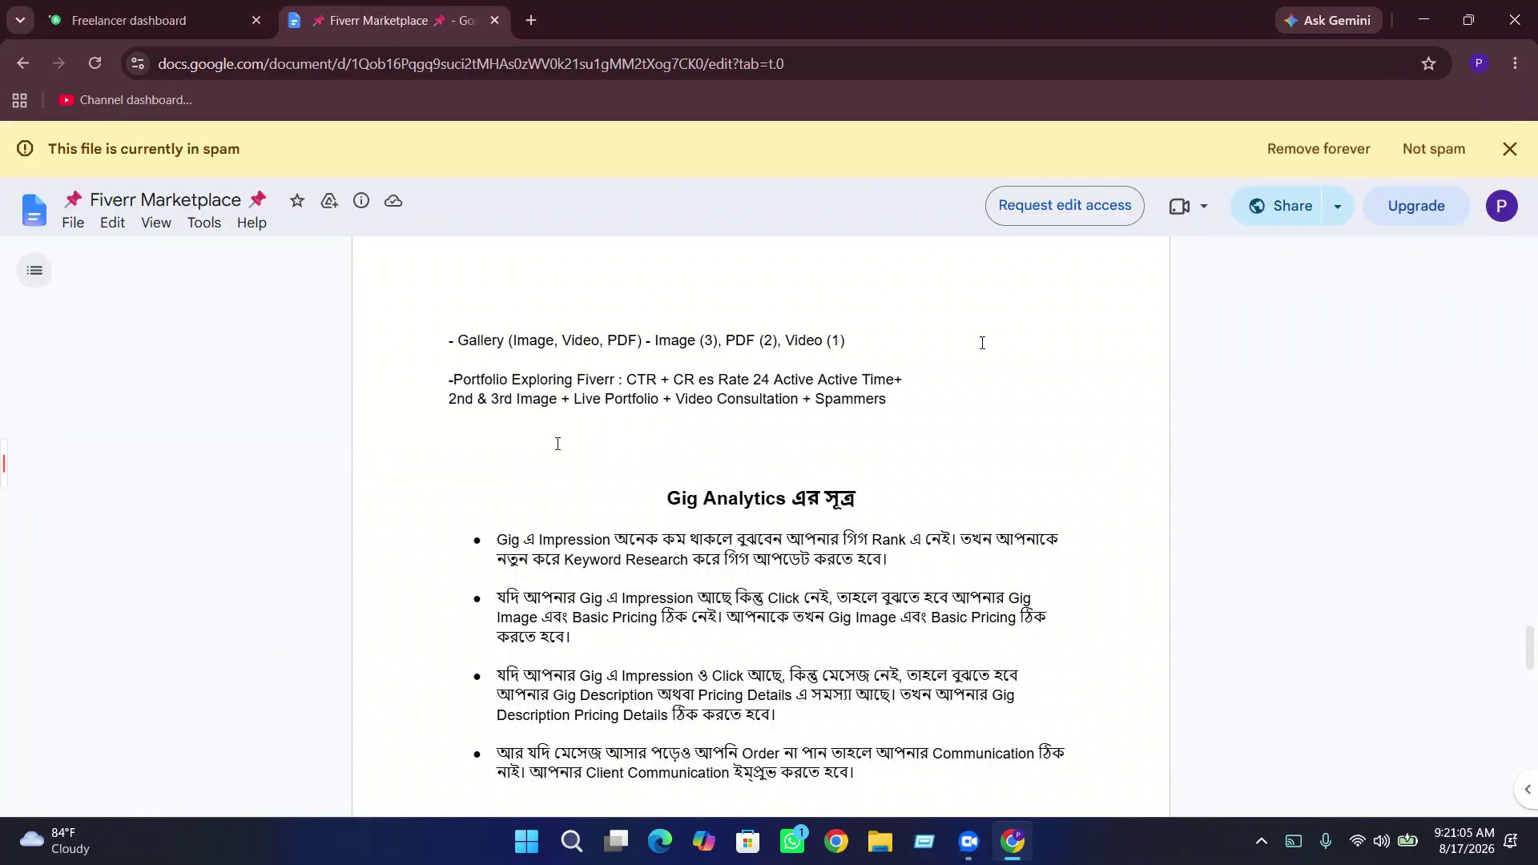
scroll(557, 442, "down", 3)
scroll(558, 443, "up", 10)
scroll(558, 443, "up", 5)
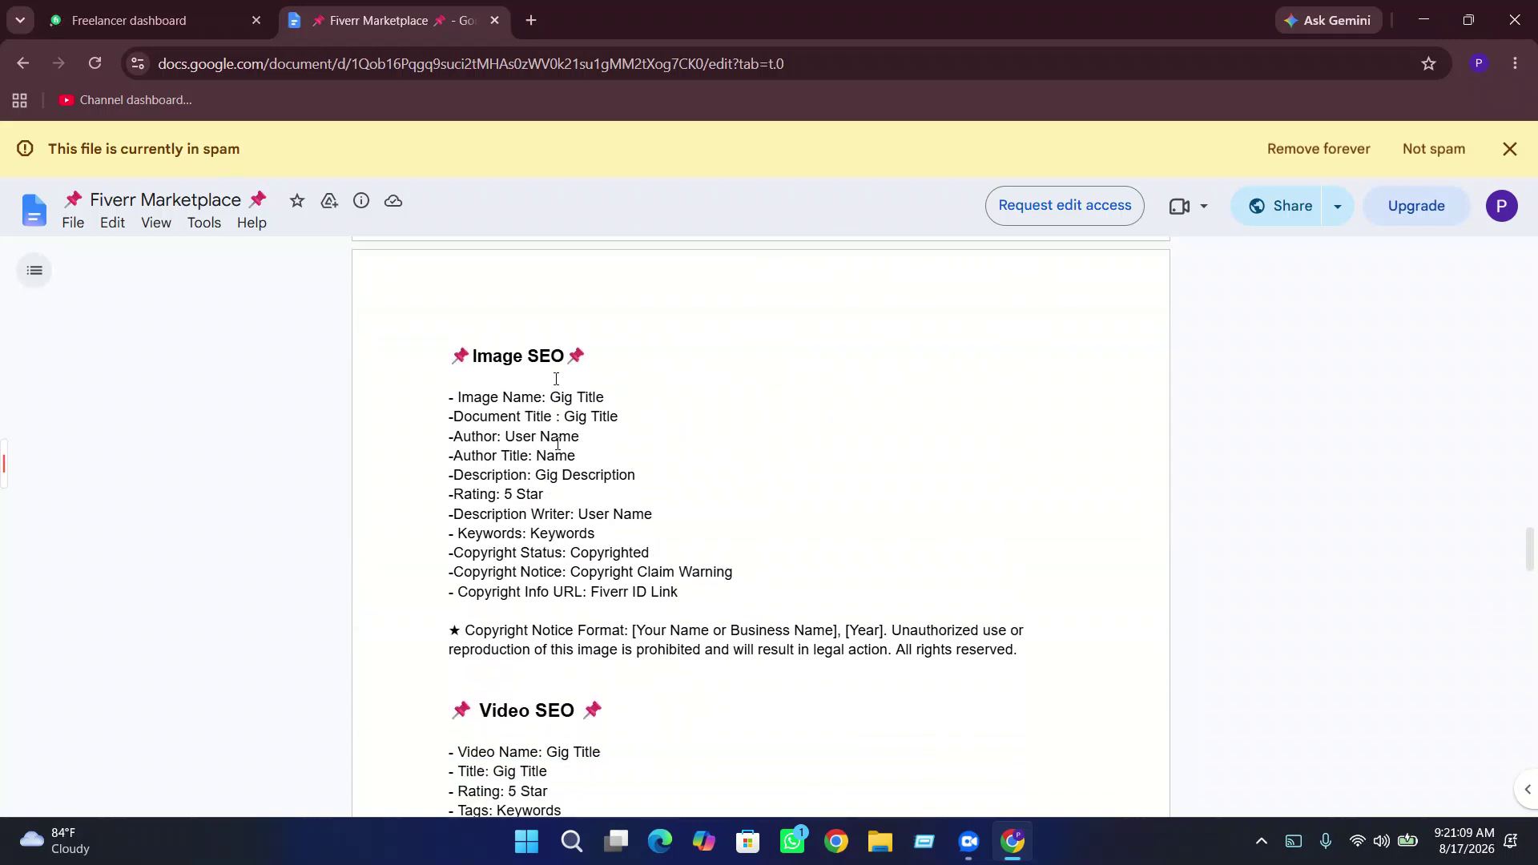
- Minimize the browser and open the Downloads folder in File Explorer
left_click(1423, 20)
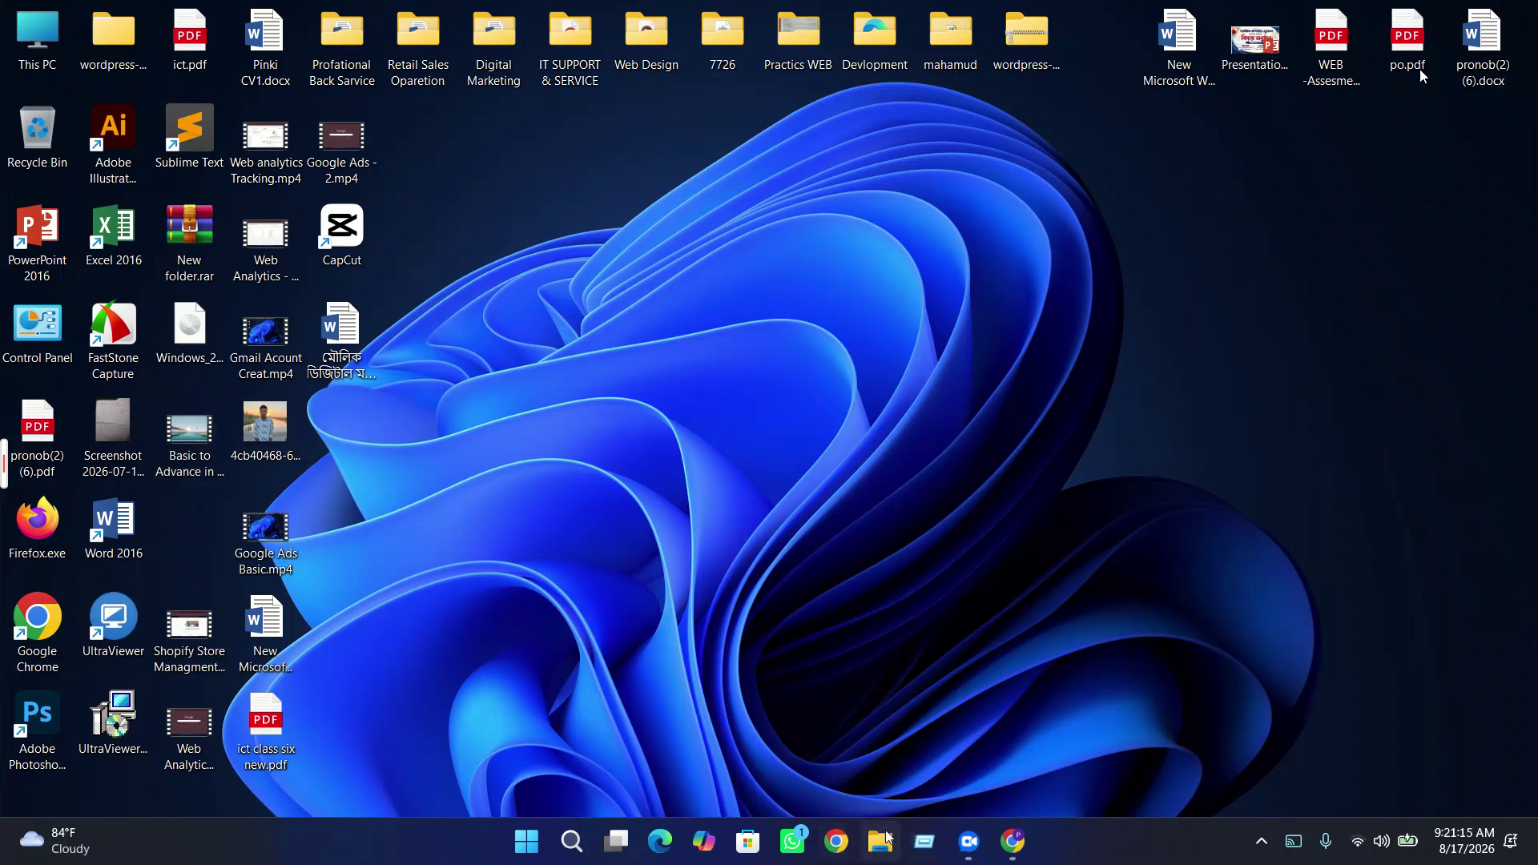
left_click(877, 858)
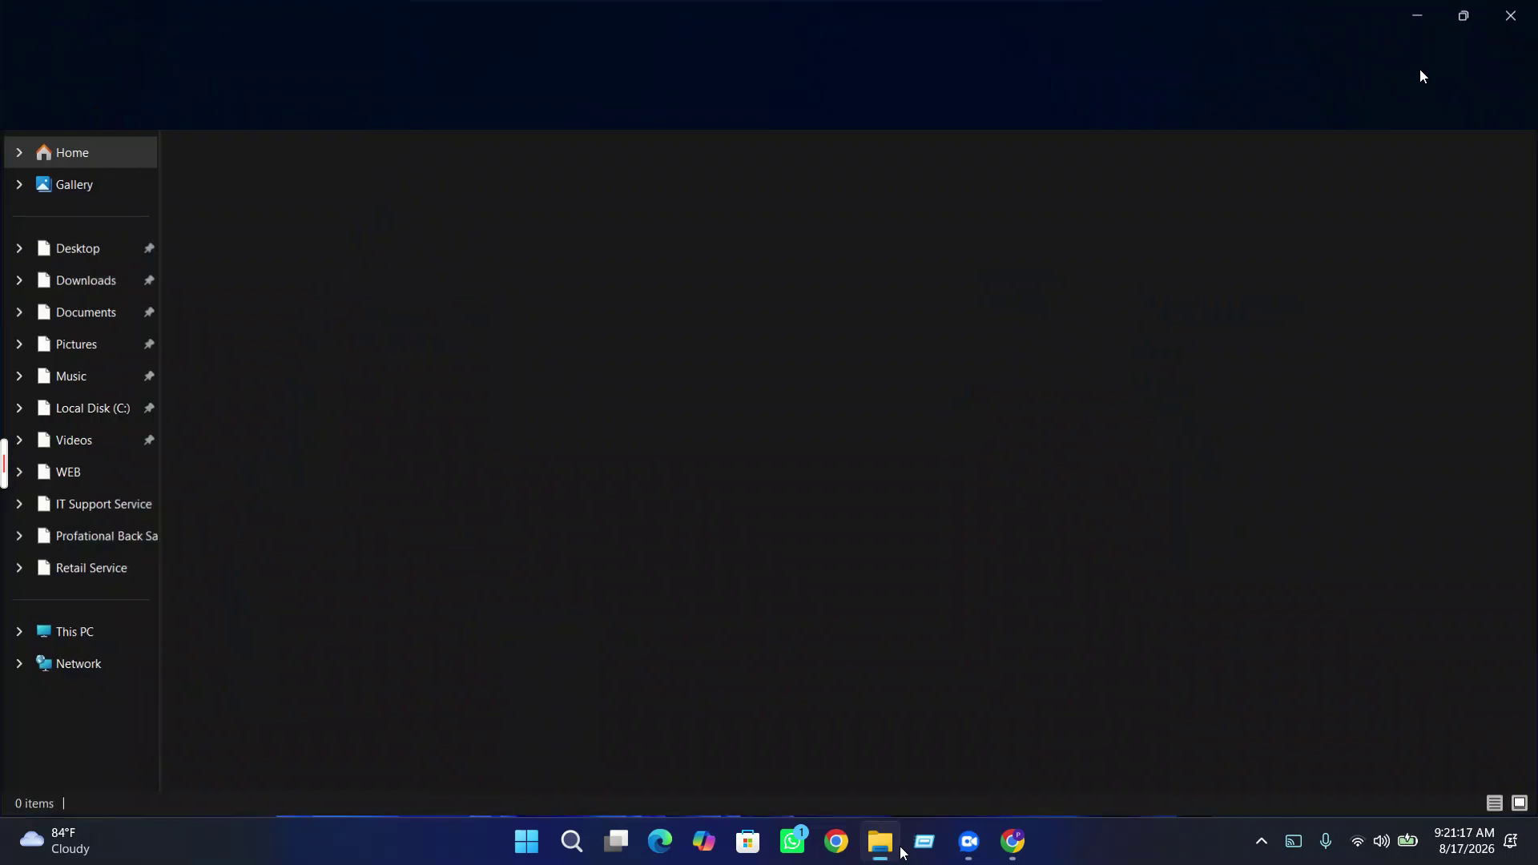
left_click(98, 281)
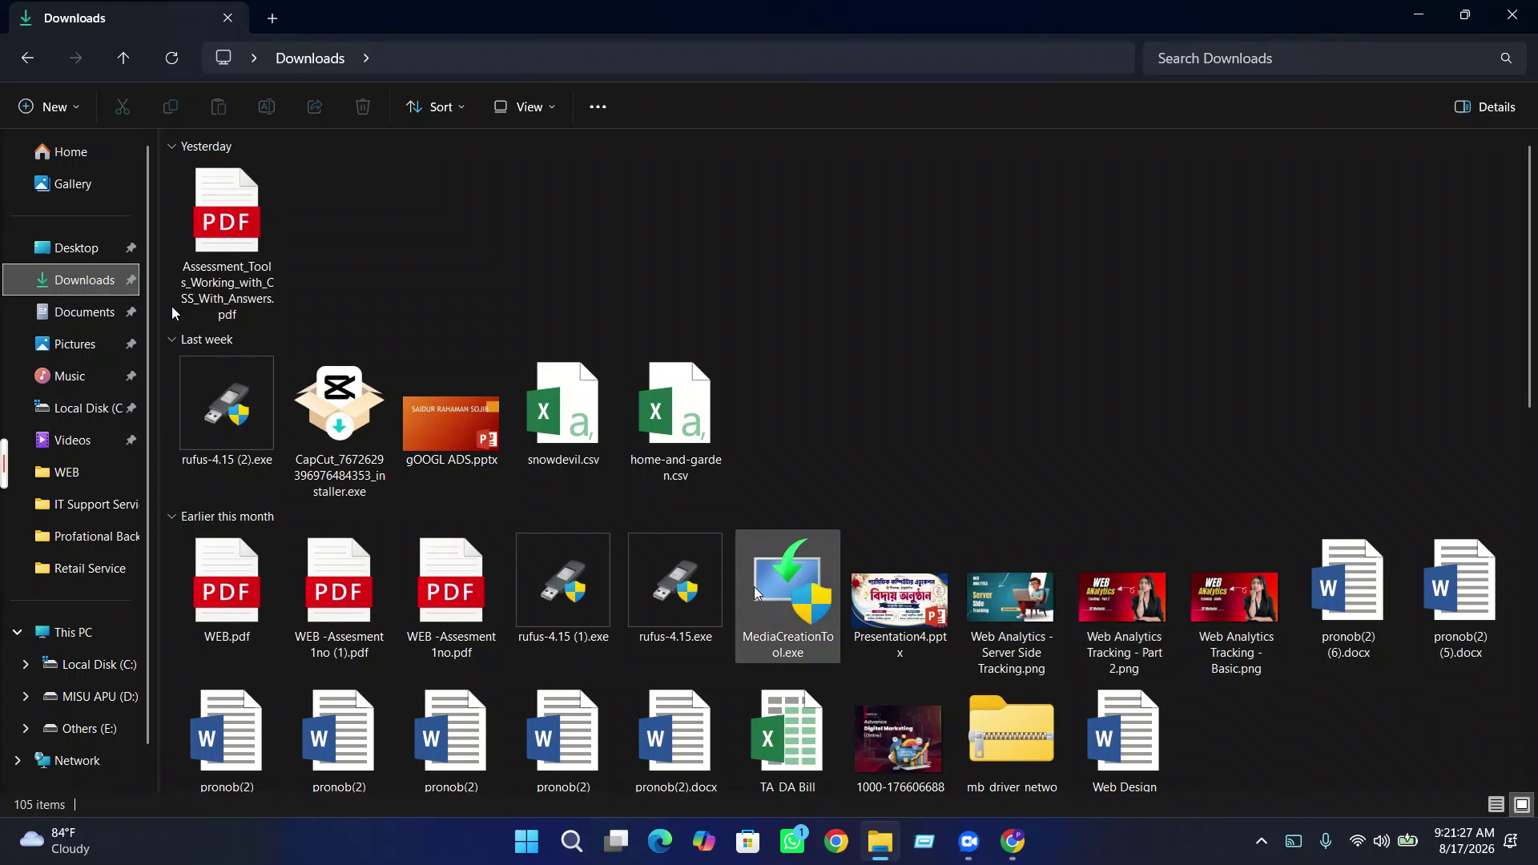
left_click(84, 252)
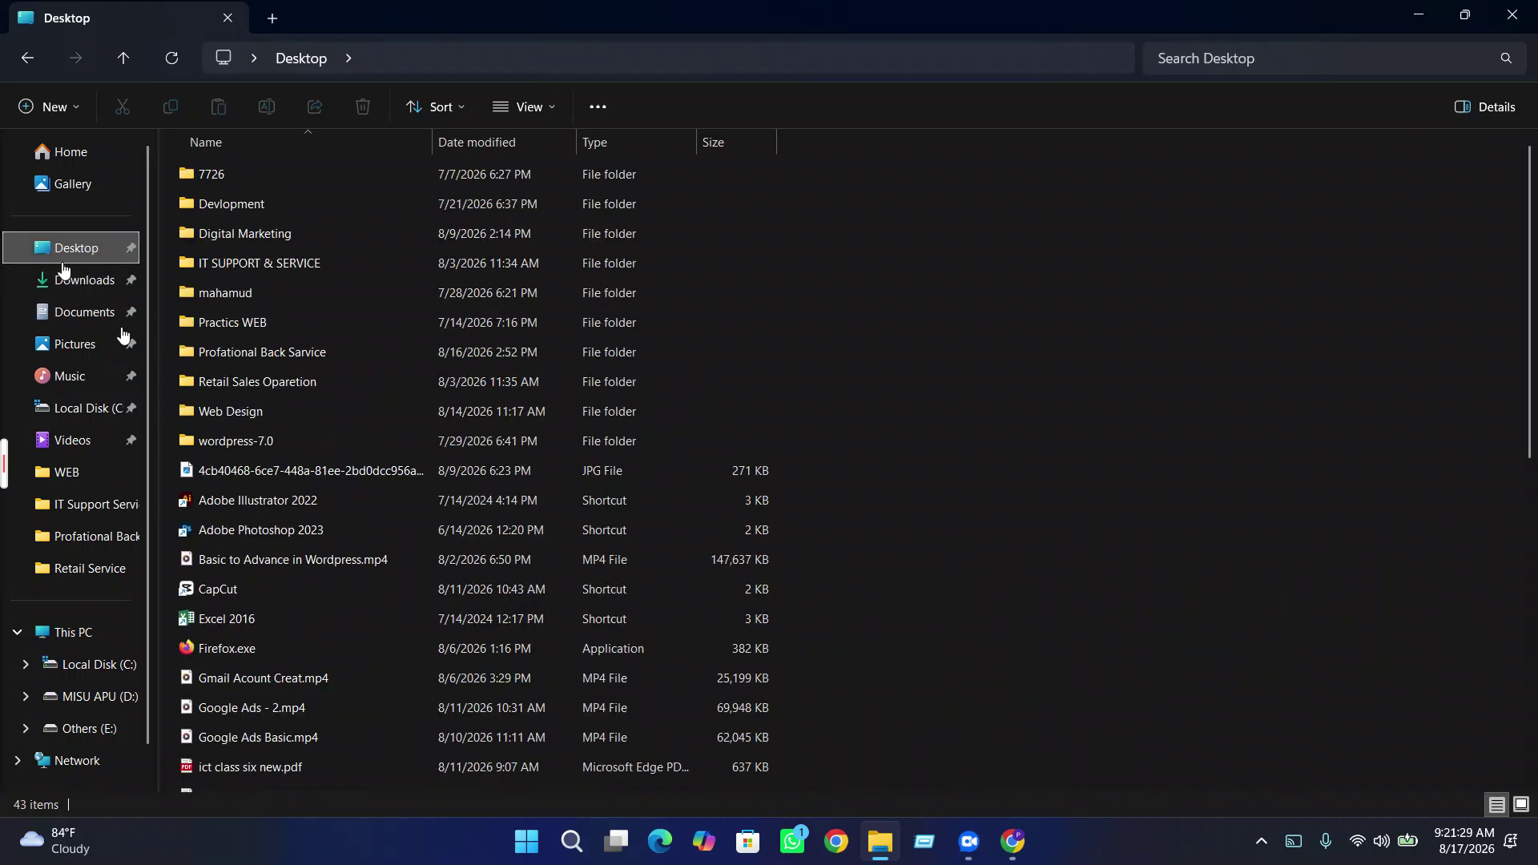
left_click(108, 288)
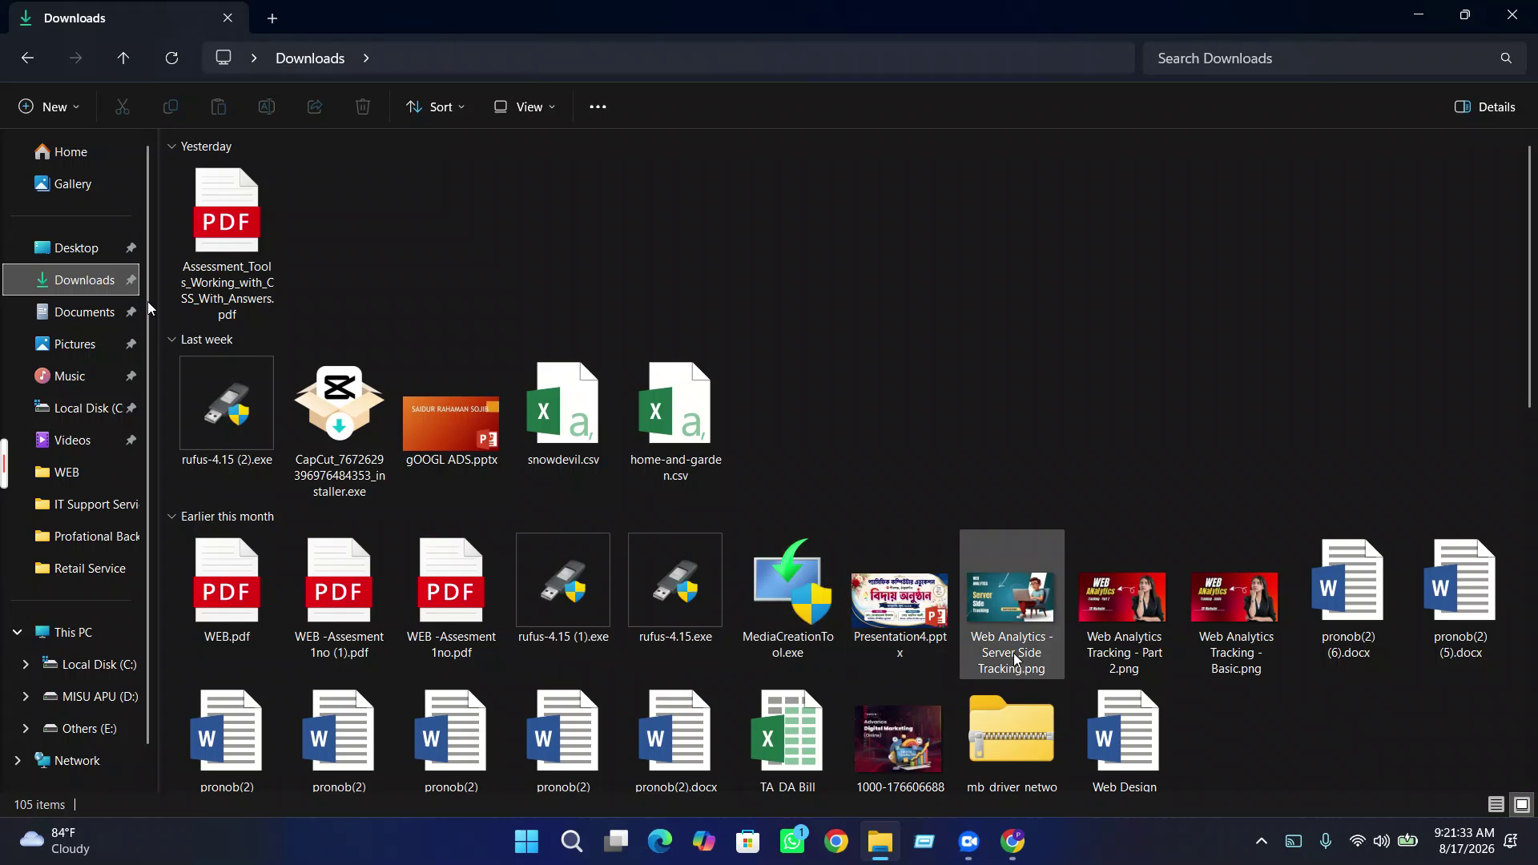
- Move Brown and Grey Minimalist Jewelery Logo Design.jpg from the Downloads folder to the Desktop
scroll(561, 585, "down", 5)
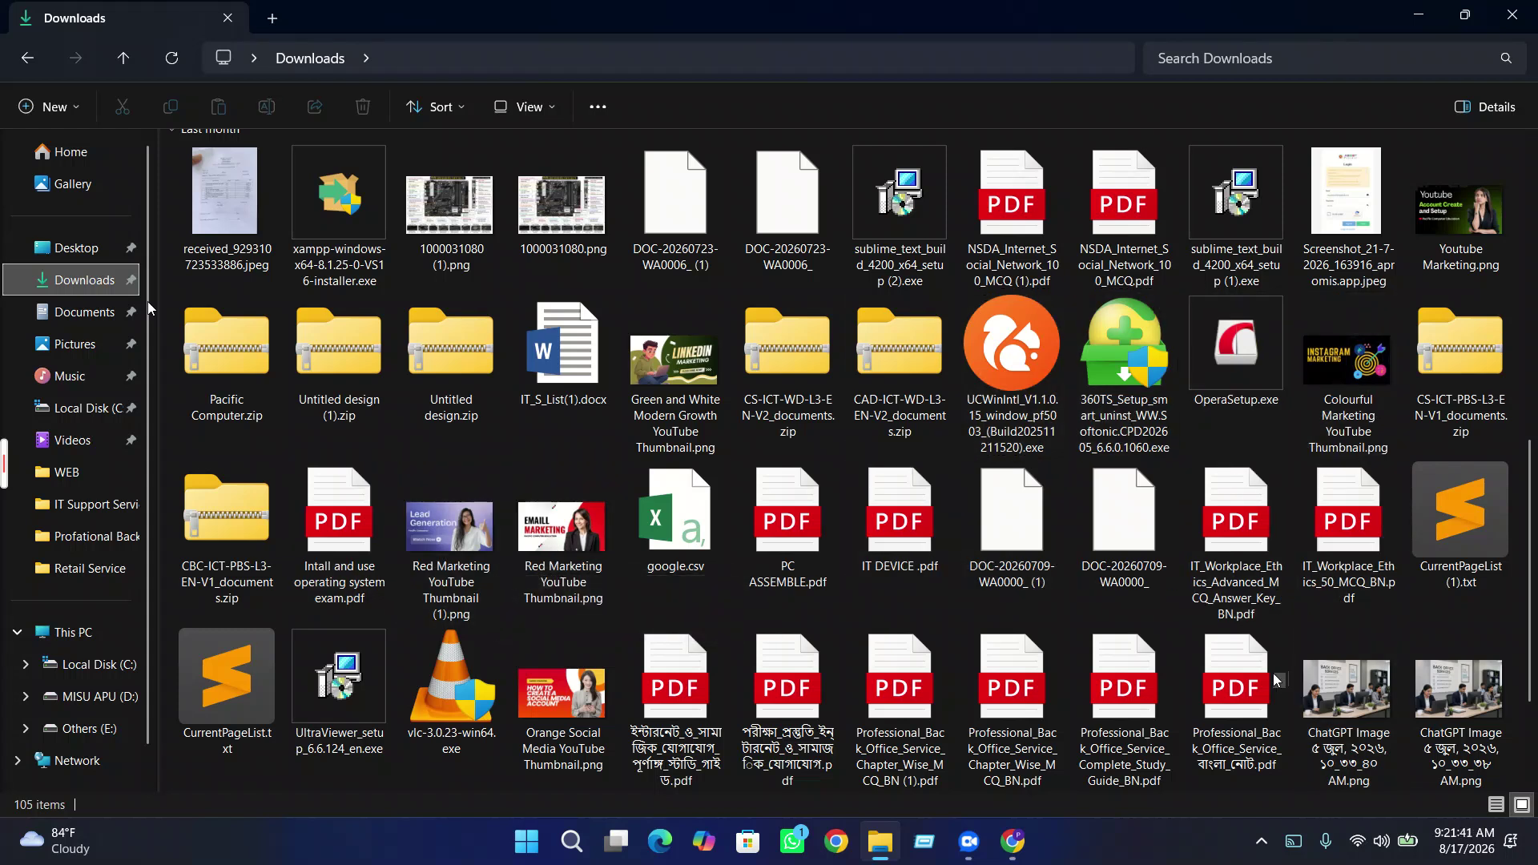
scroll(564, 545, "down", 5)
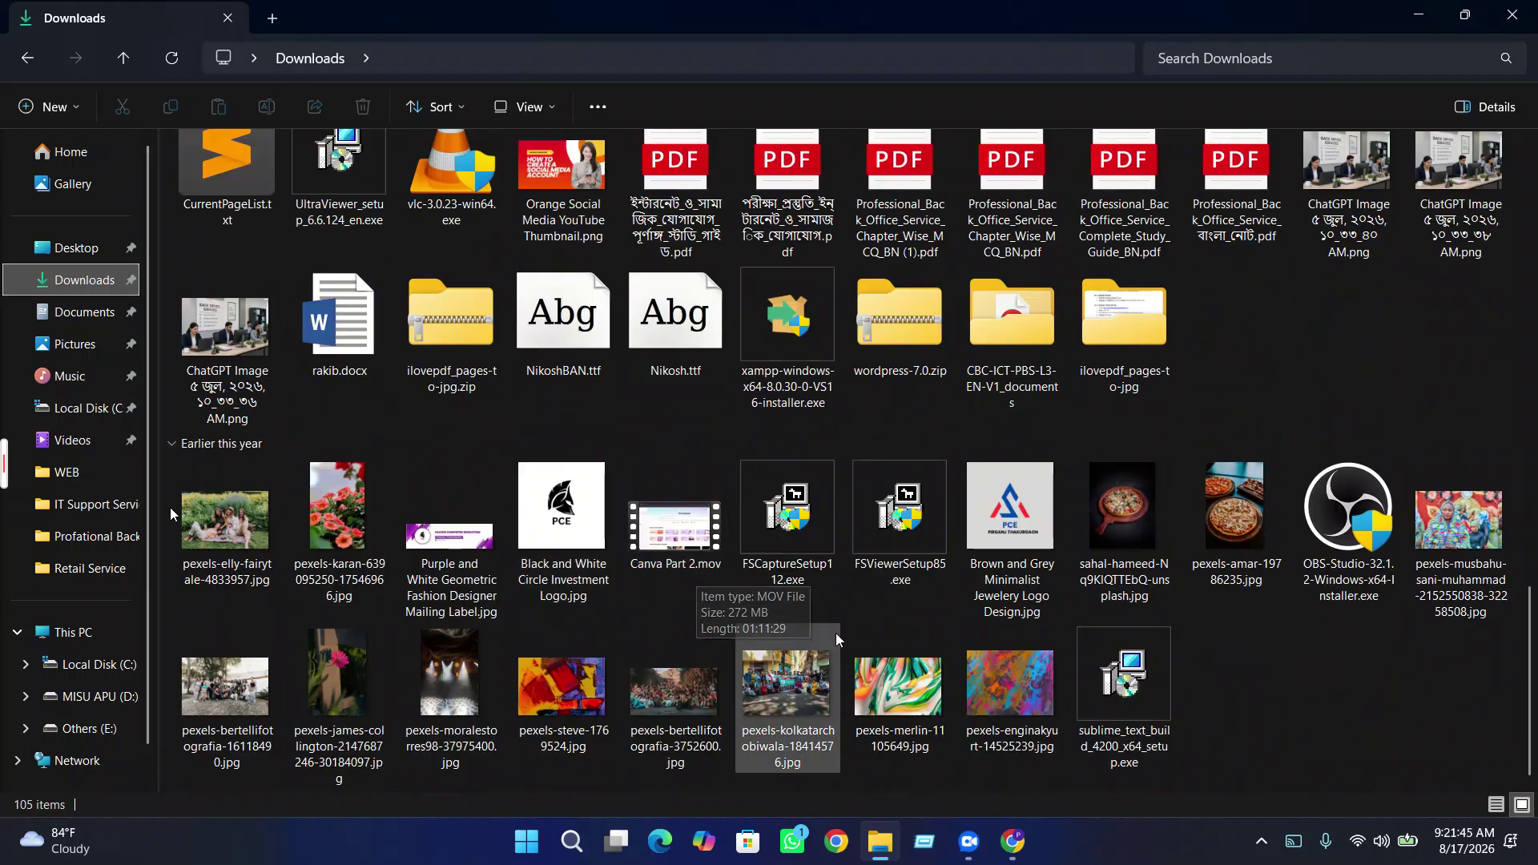
left_click(1007, 547)
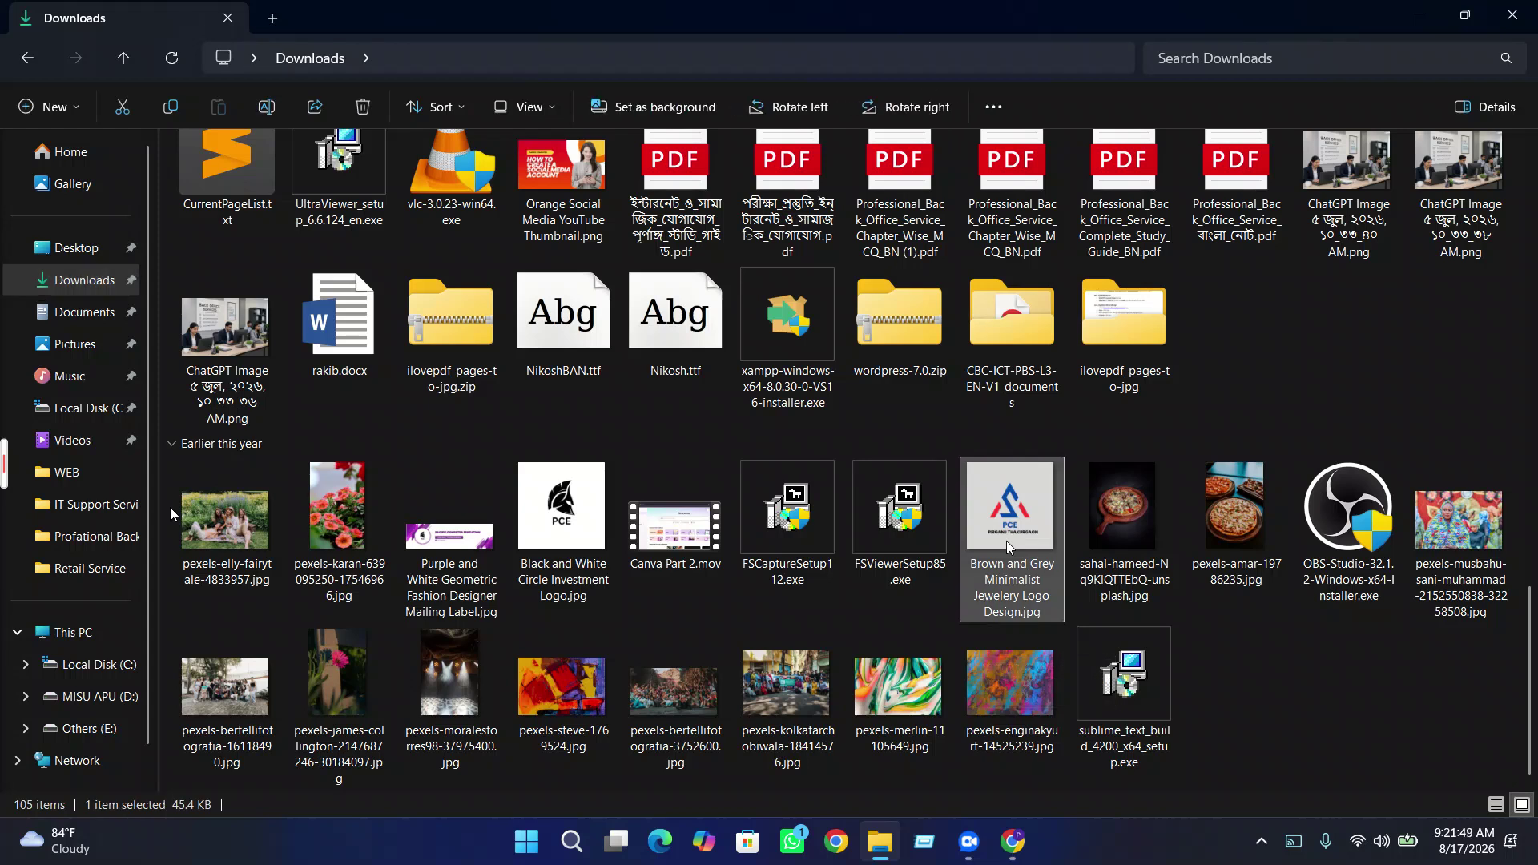
right_click(1008, 547)
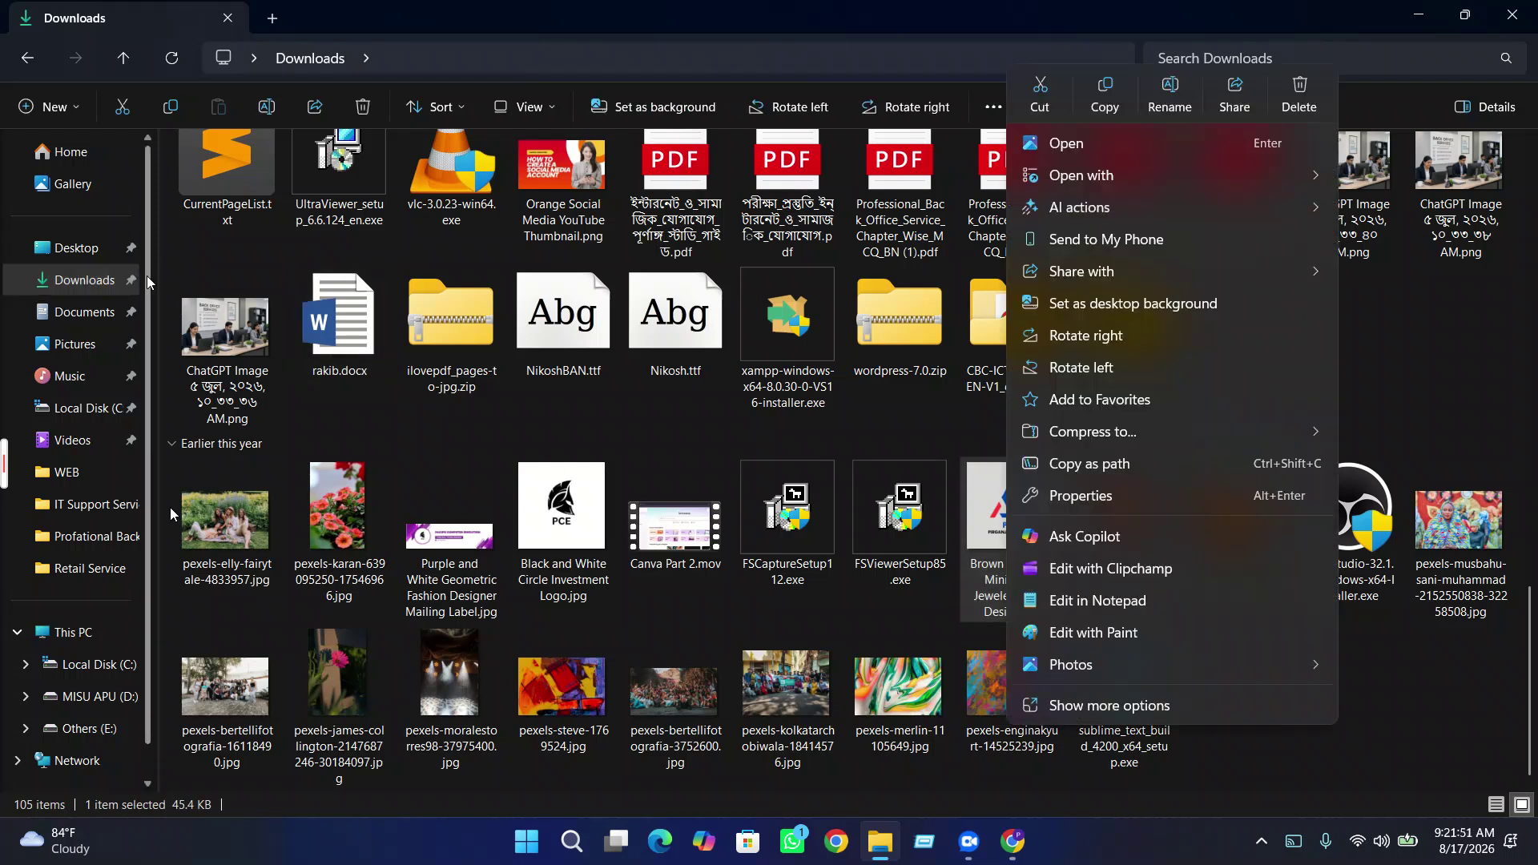
left_click(165, 293)
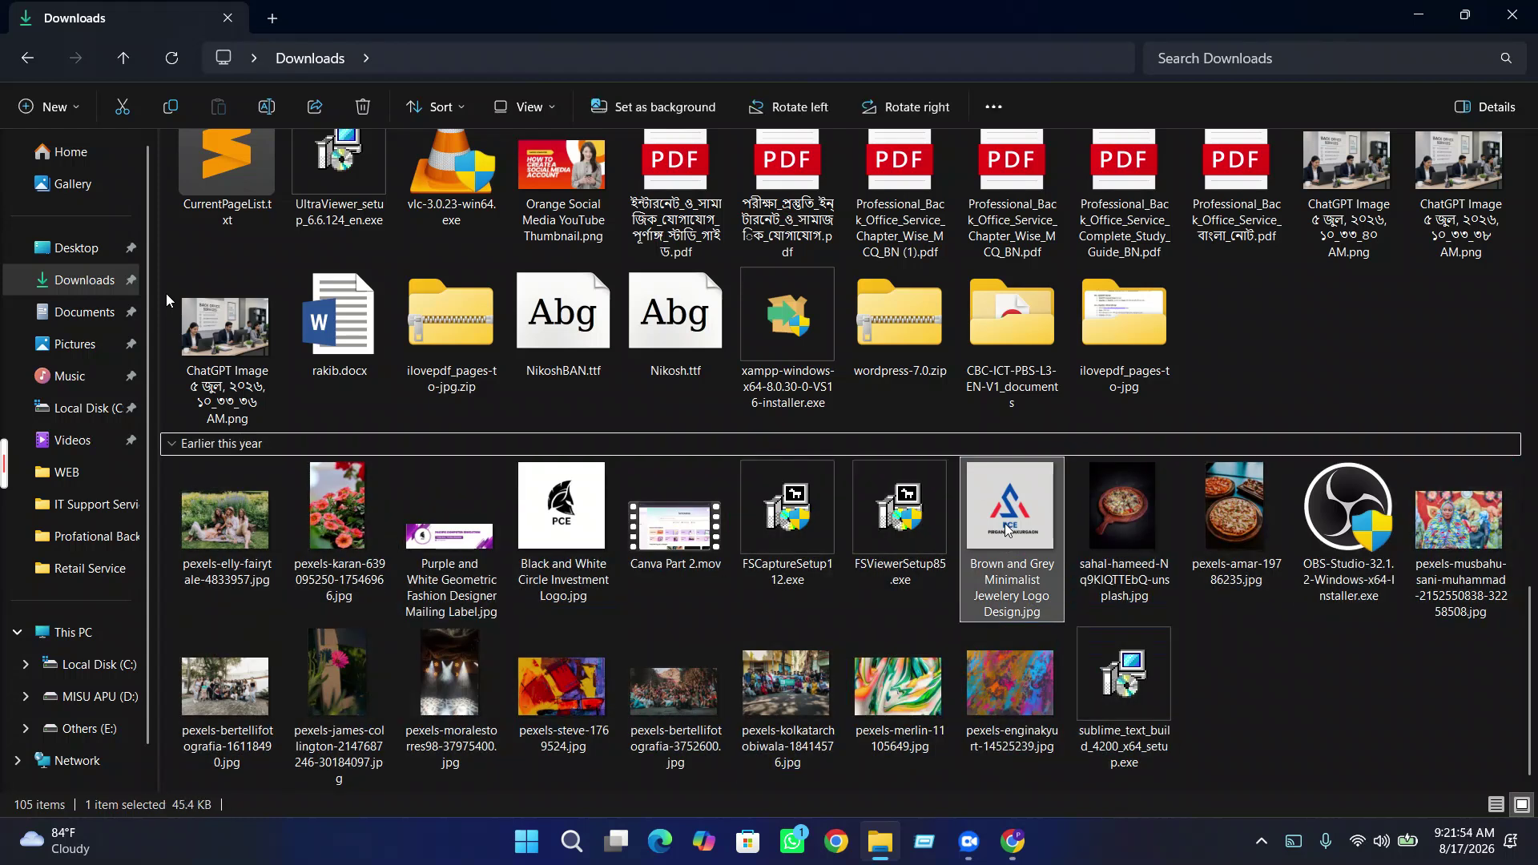
left_click_drag(1007, 528, 80, 257)
key("Delete")
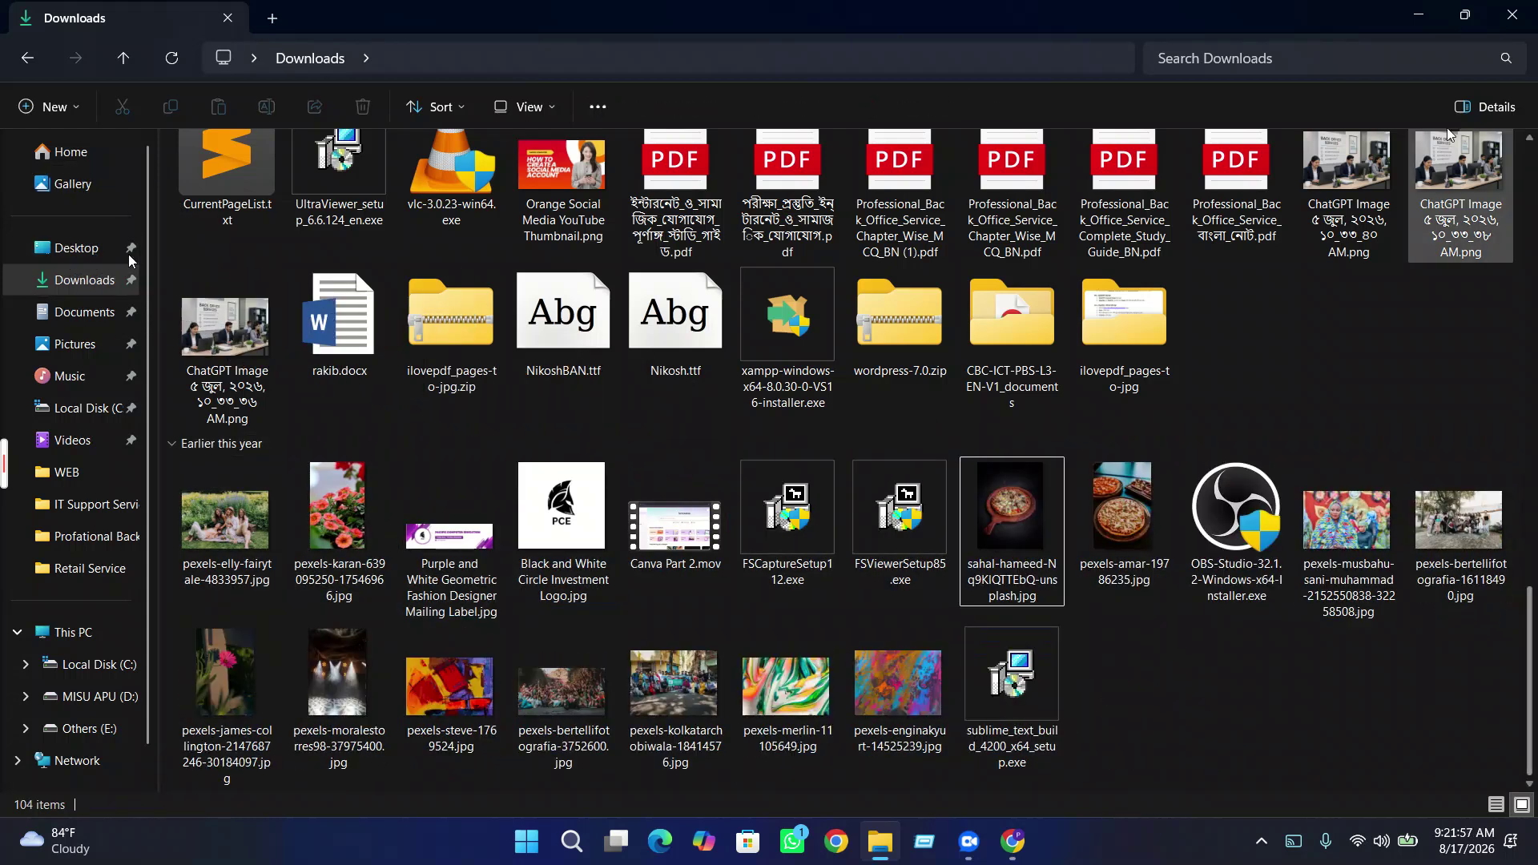
- Check the desktop and the Desktop folder listing for the moved logo image, and minimize File Explorer
left_click(1416, 15)
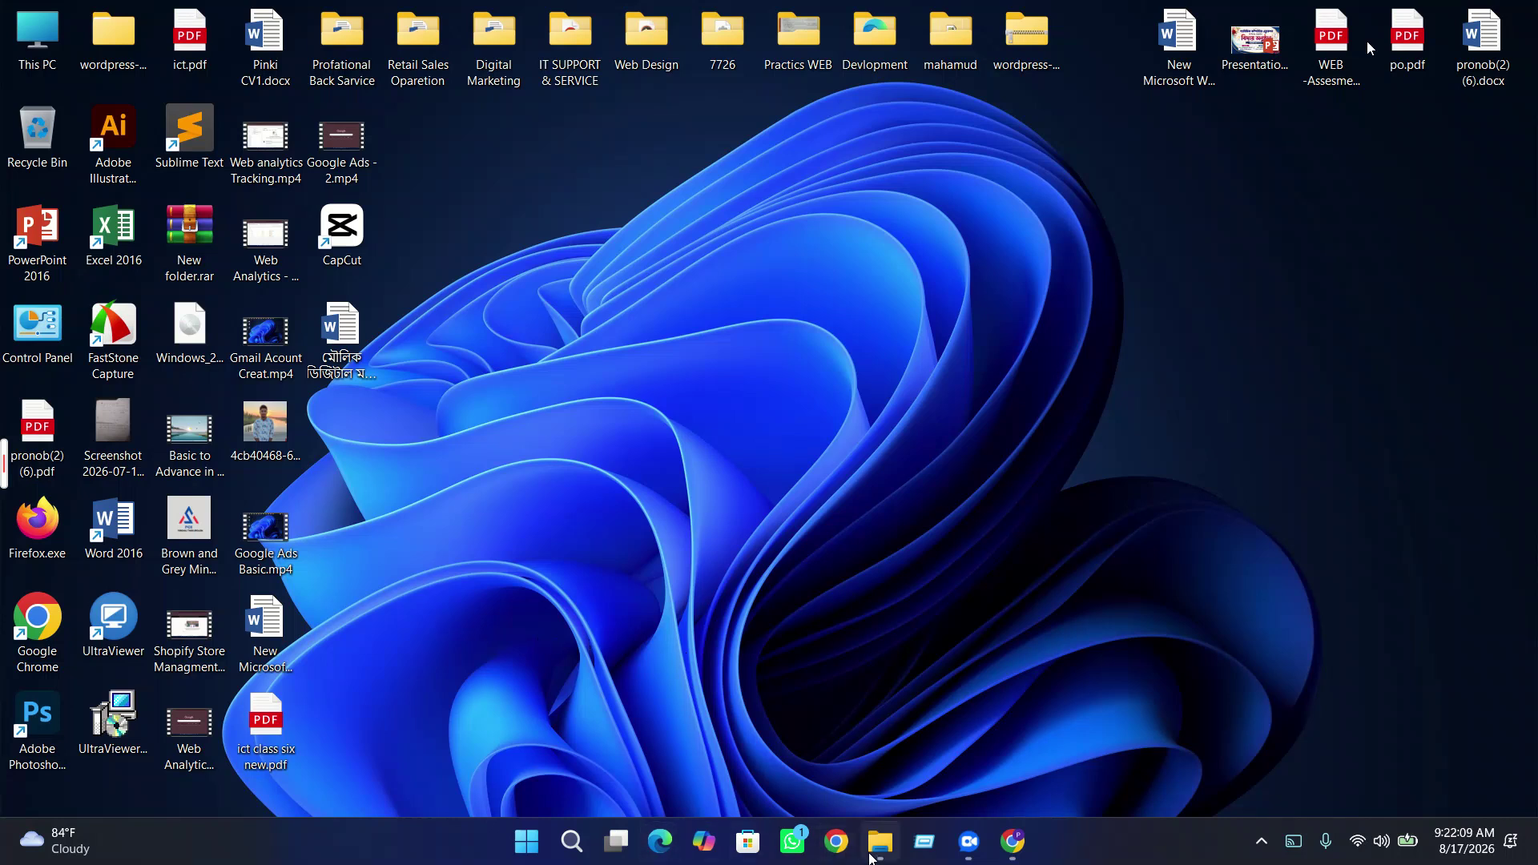
left_click(880, 841)
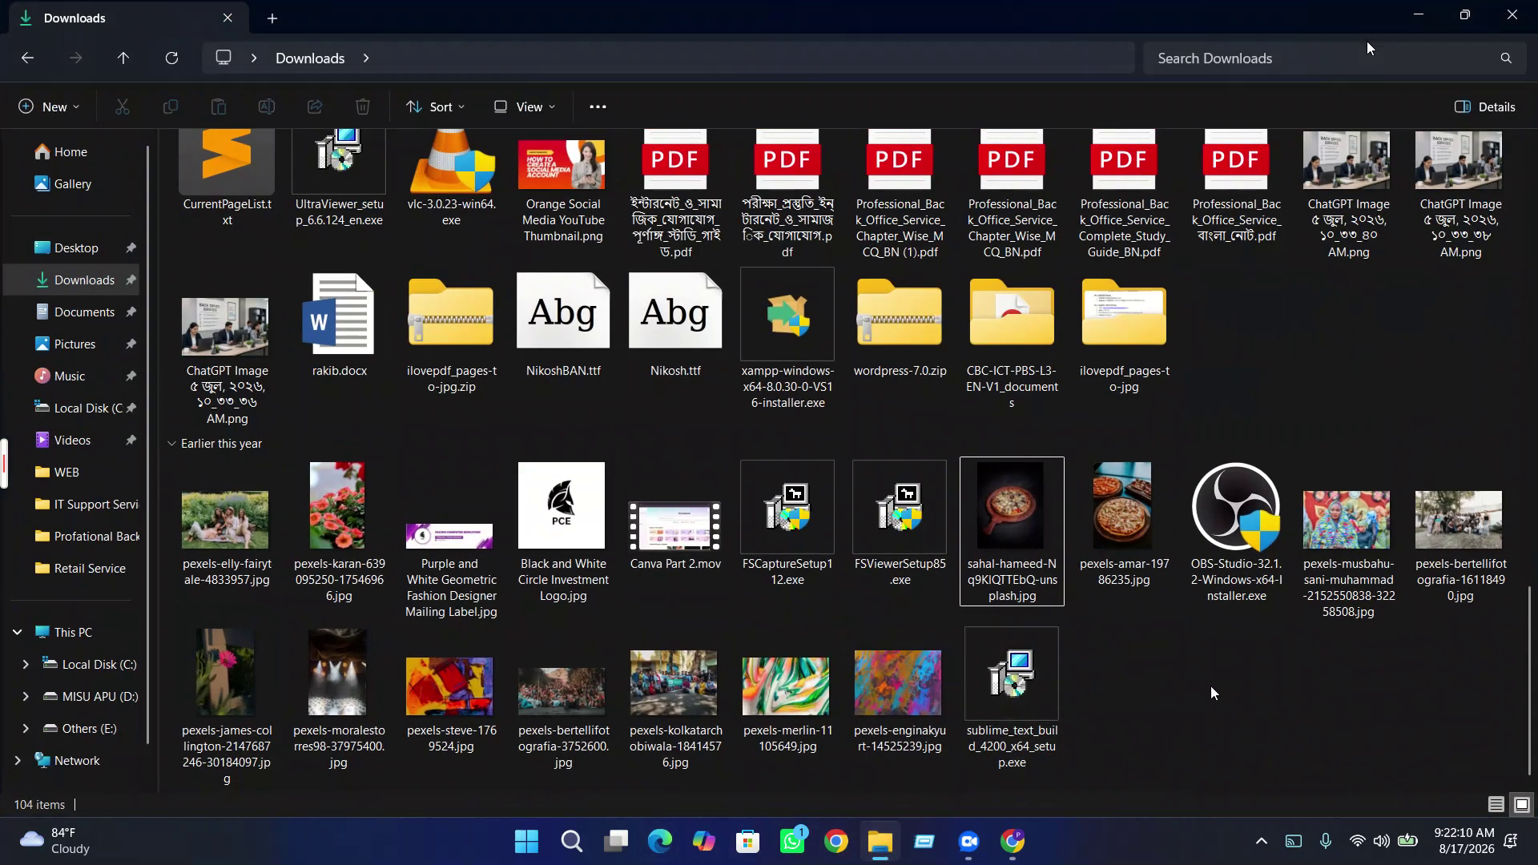
left_click(75, 247)
scroll(256, 520, "down", 5)
scroll(256, 520, "down", 2)
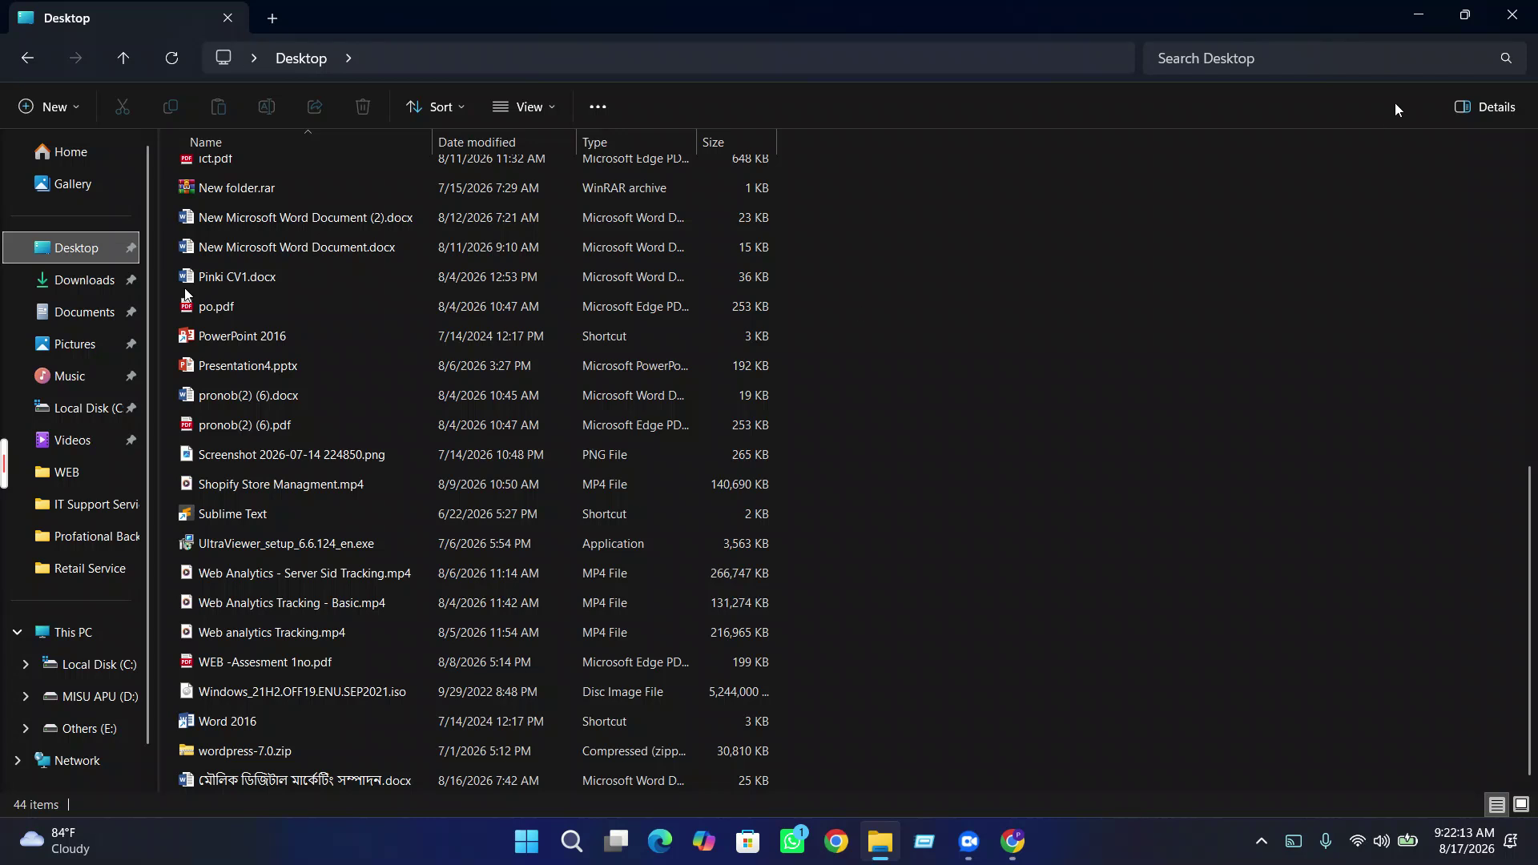
left_click(1417, 16)
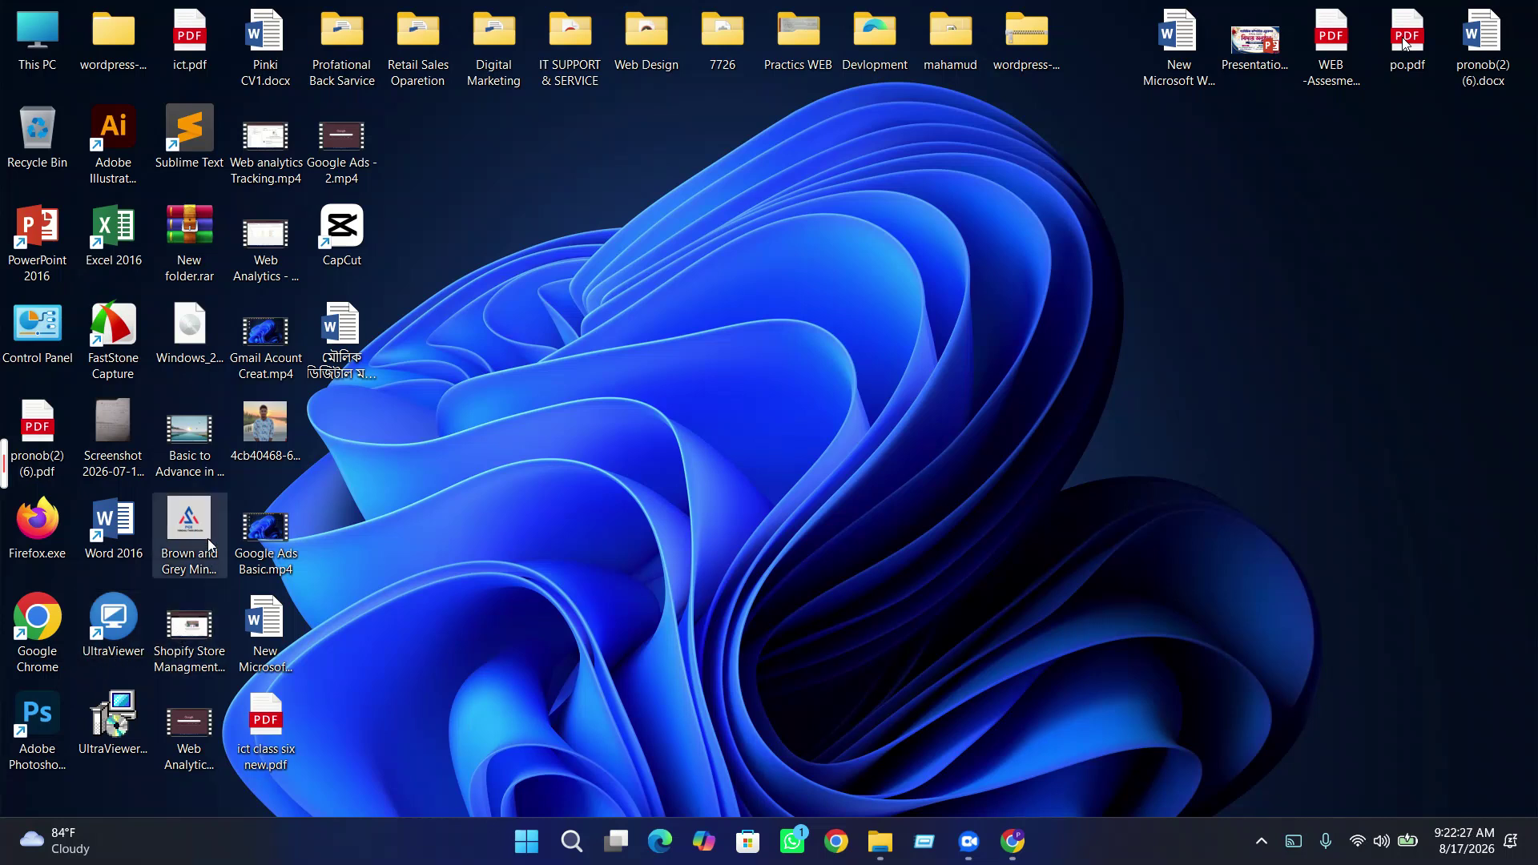
- Place the Brown and Grey Minimalist Jewelery Logo Design image in the empty middle area of the desktop
left_click_drag(180, 543, 833, 350)
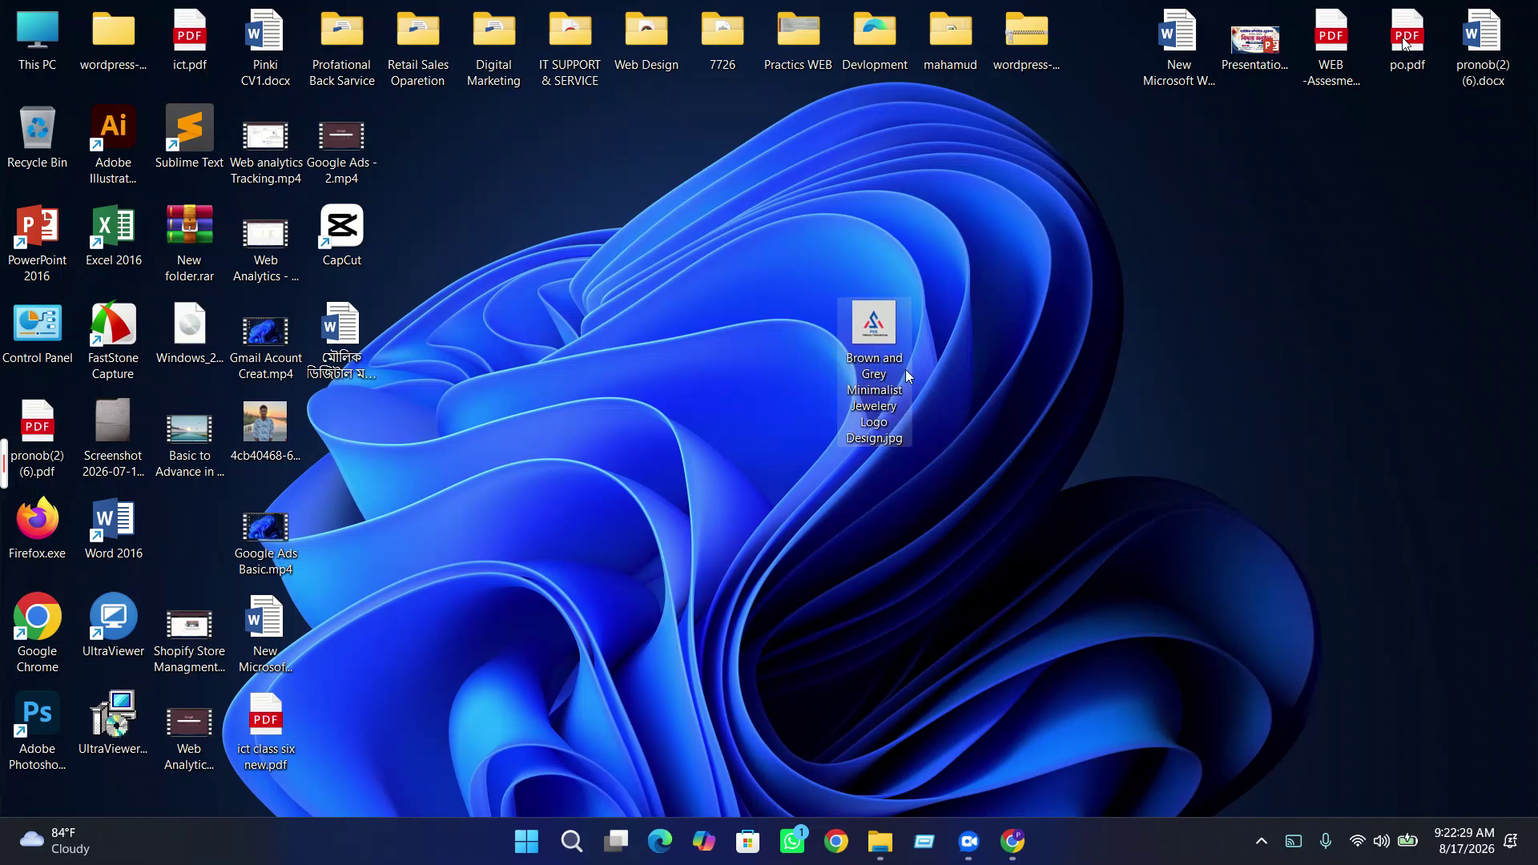
right_click(1136, 399)
left_click(1171, 478)
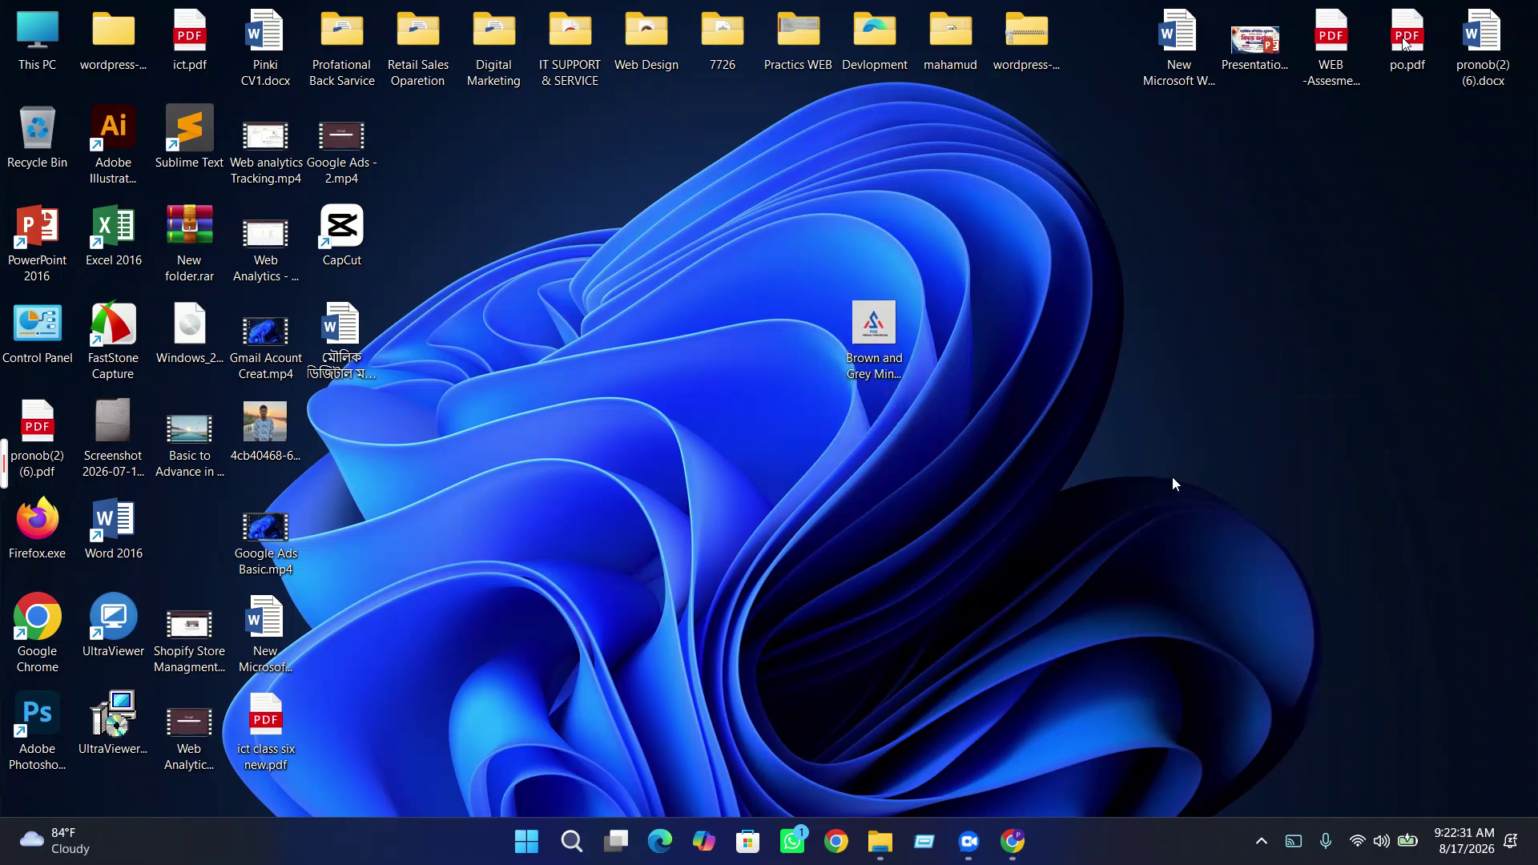
right_click(1171, 477)
left_click(1228, 233)
right_click(1227, 233)
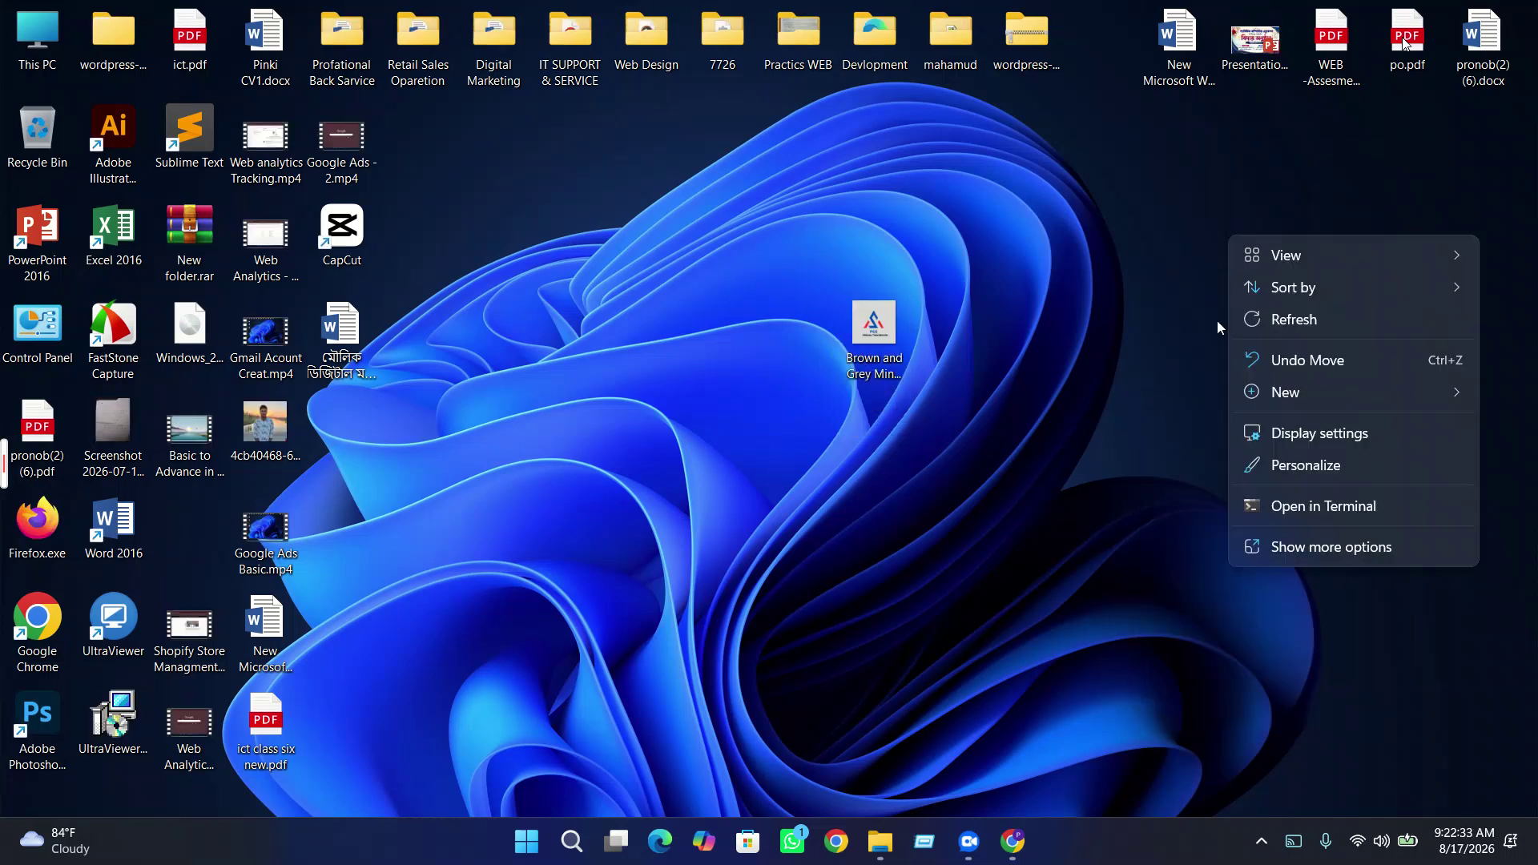
left_click(1280, 330)
right_click(1278, 329)
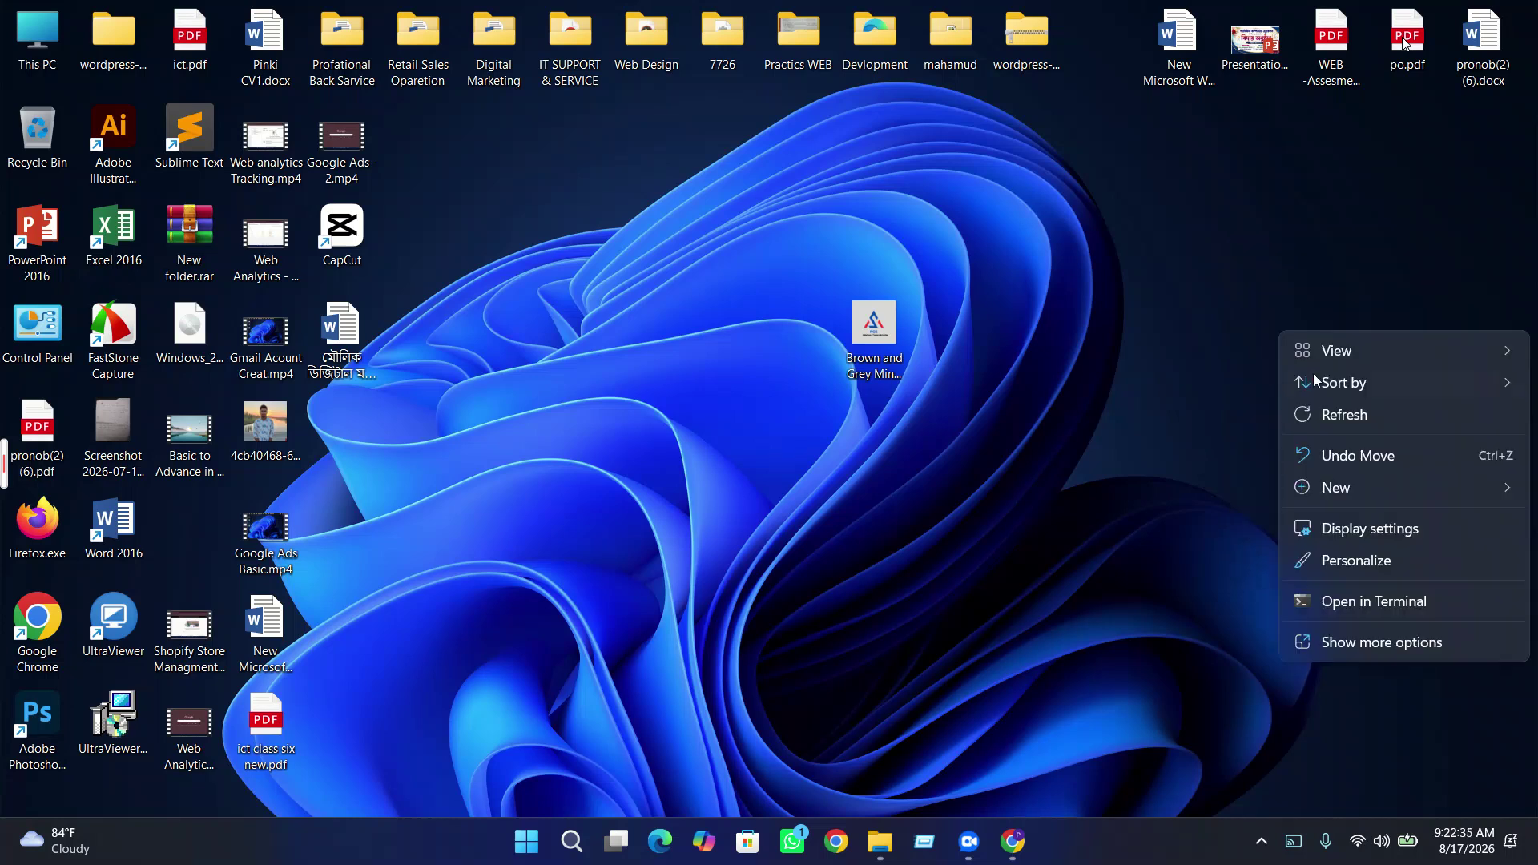
left_click(1329, 426)
right_click(1329, 422)
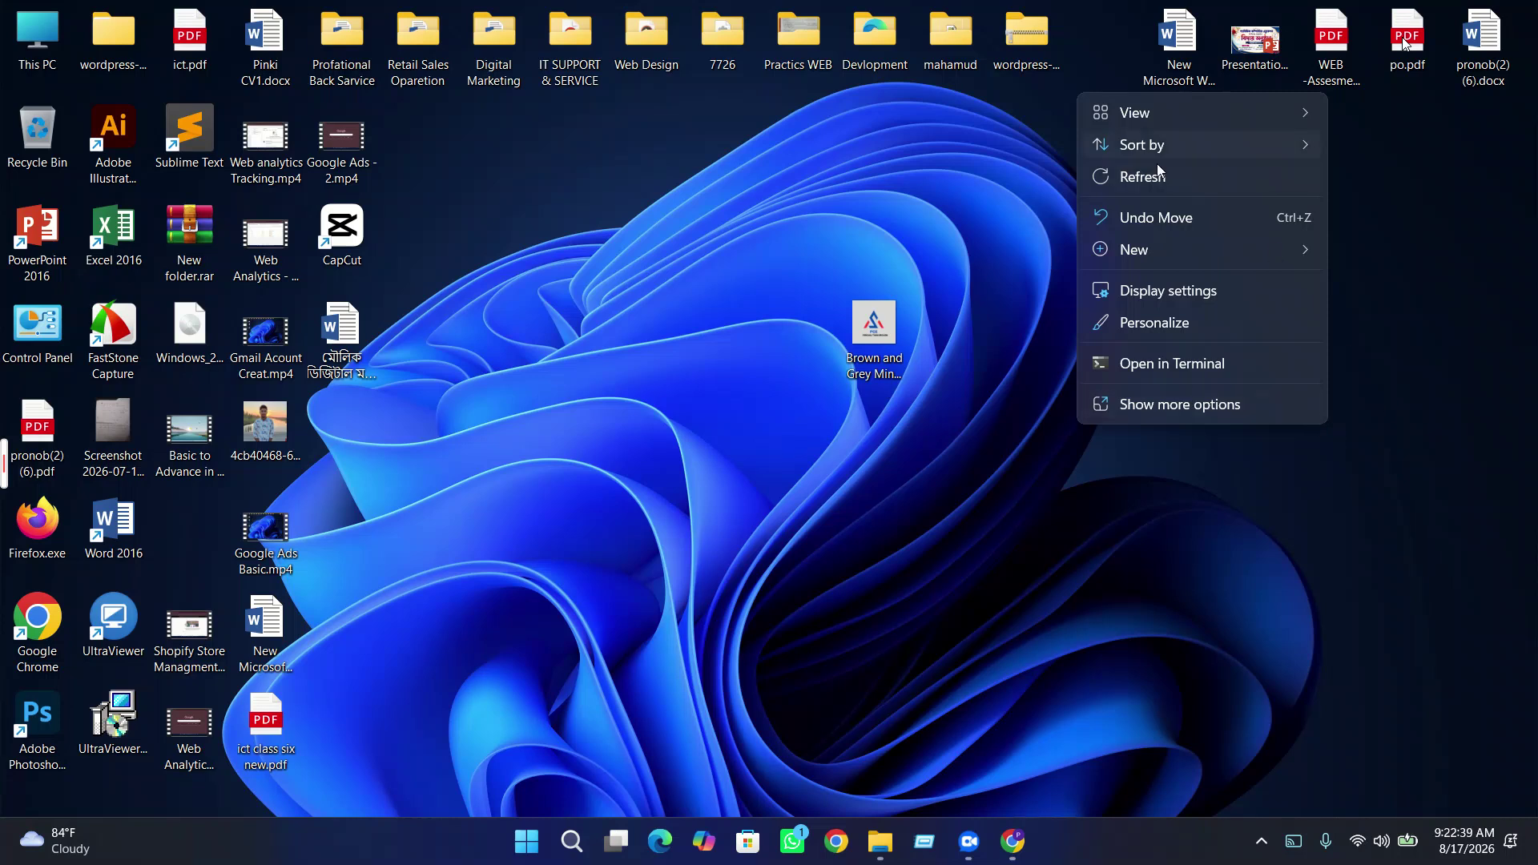
left_click(1155, 184)
right_click(1155, 189)
left_click(1217, 274)
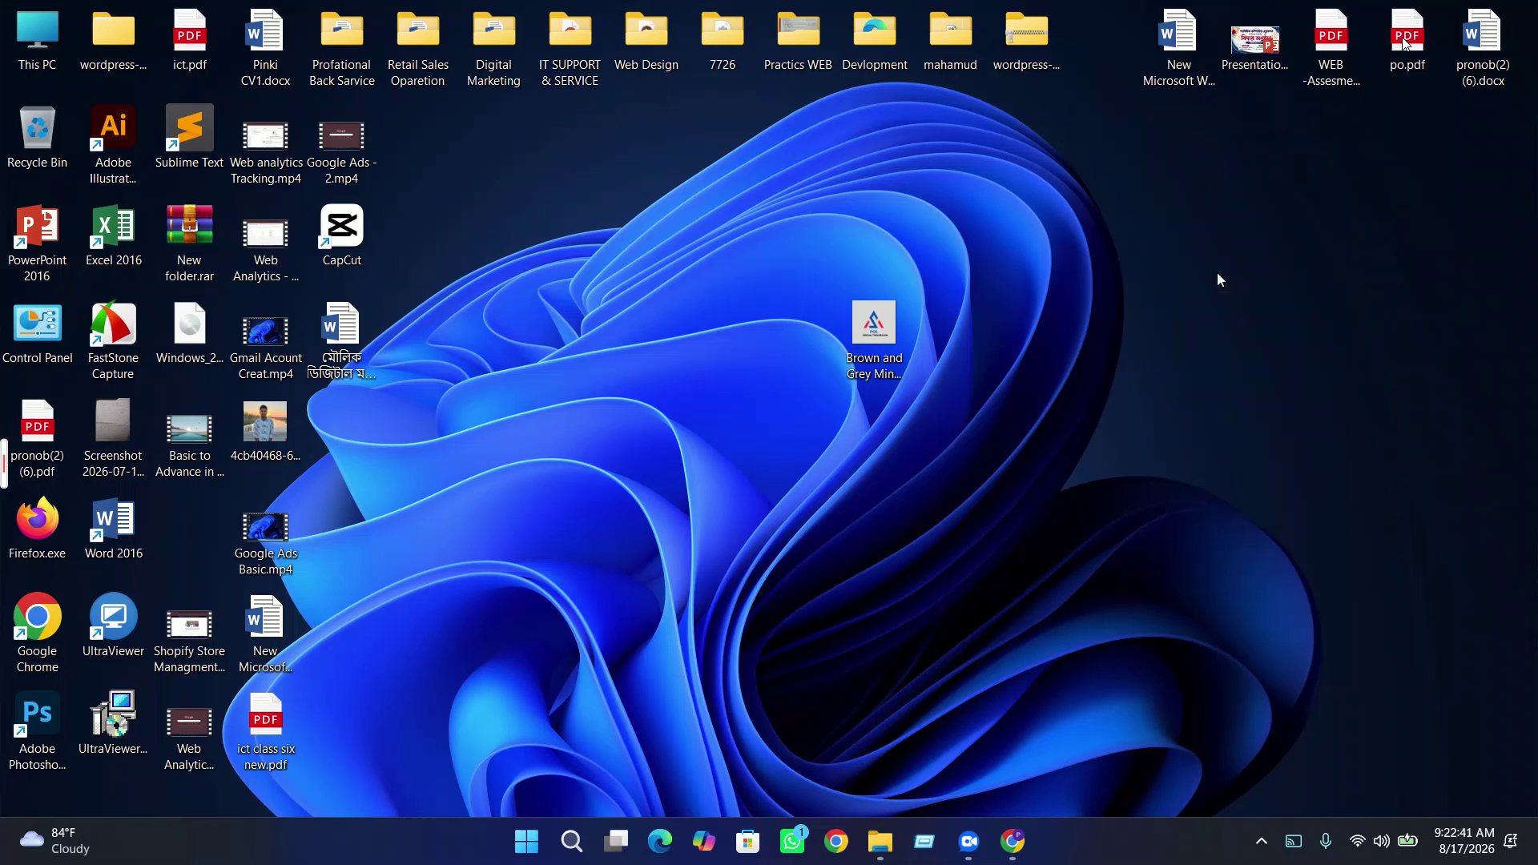
right_click(1219, 278)
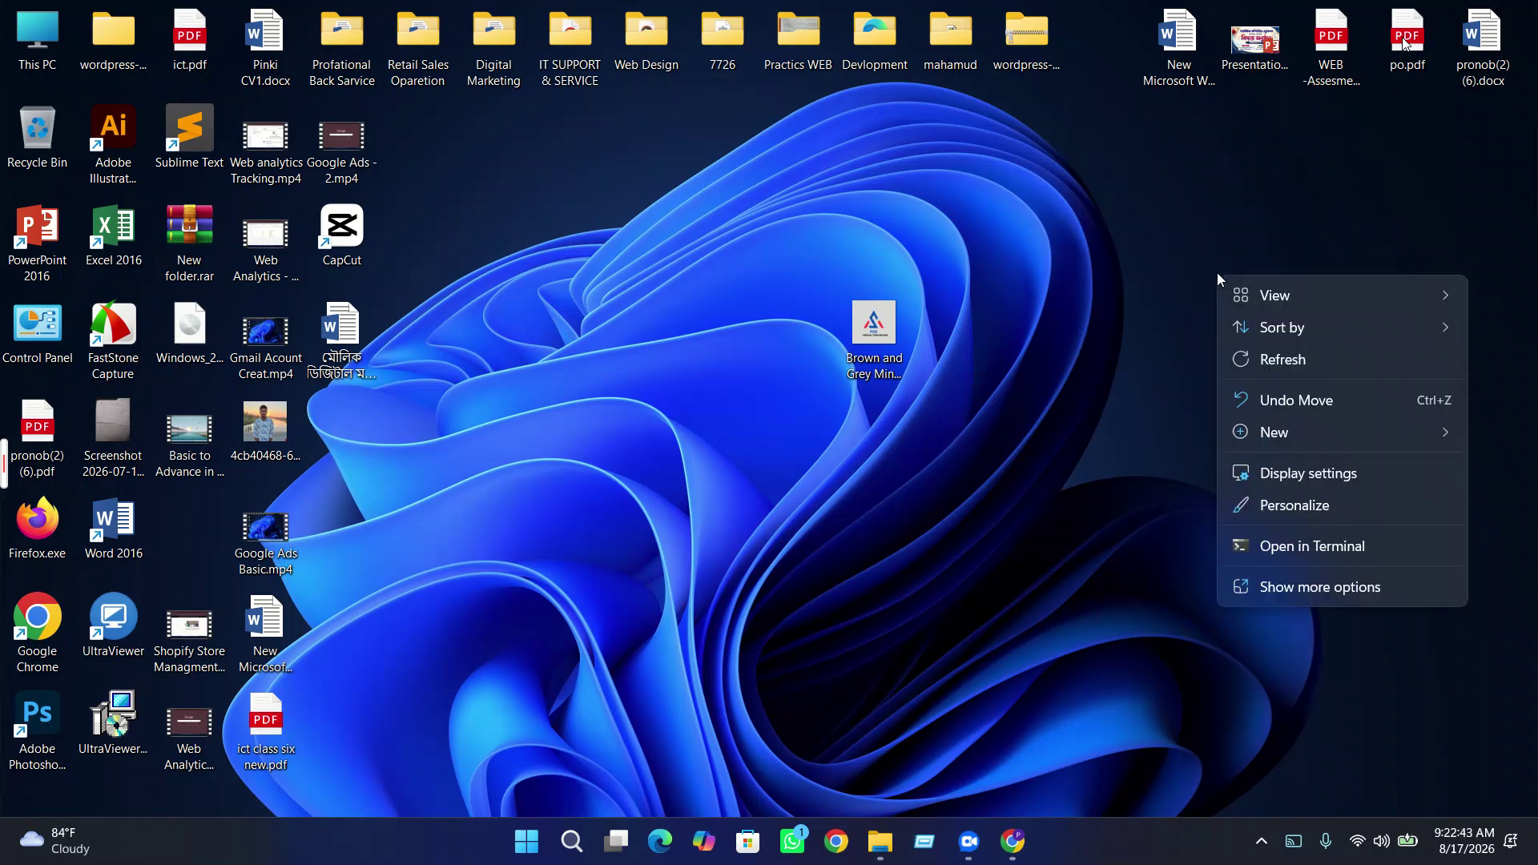
right_click(1060, 233)
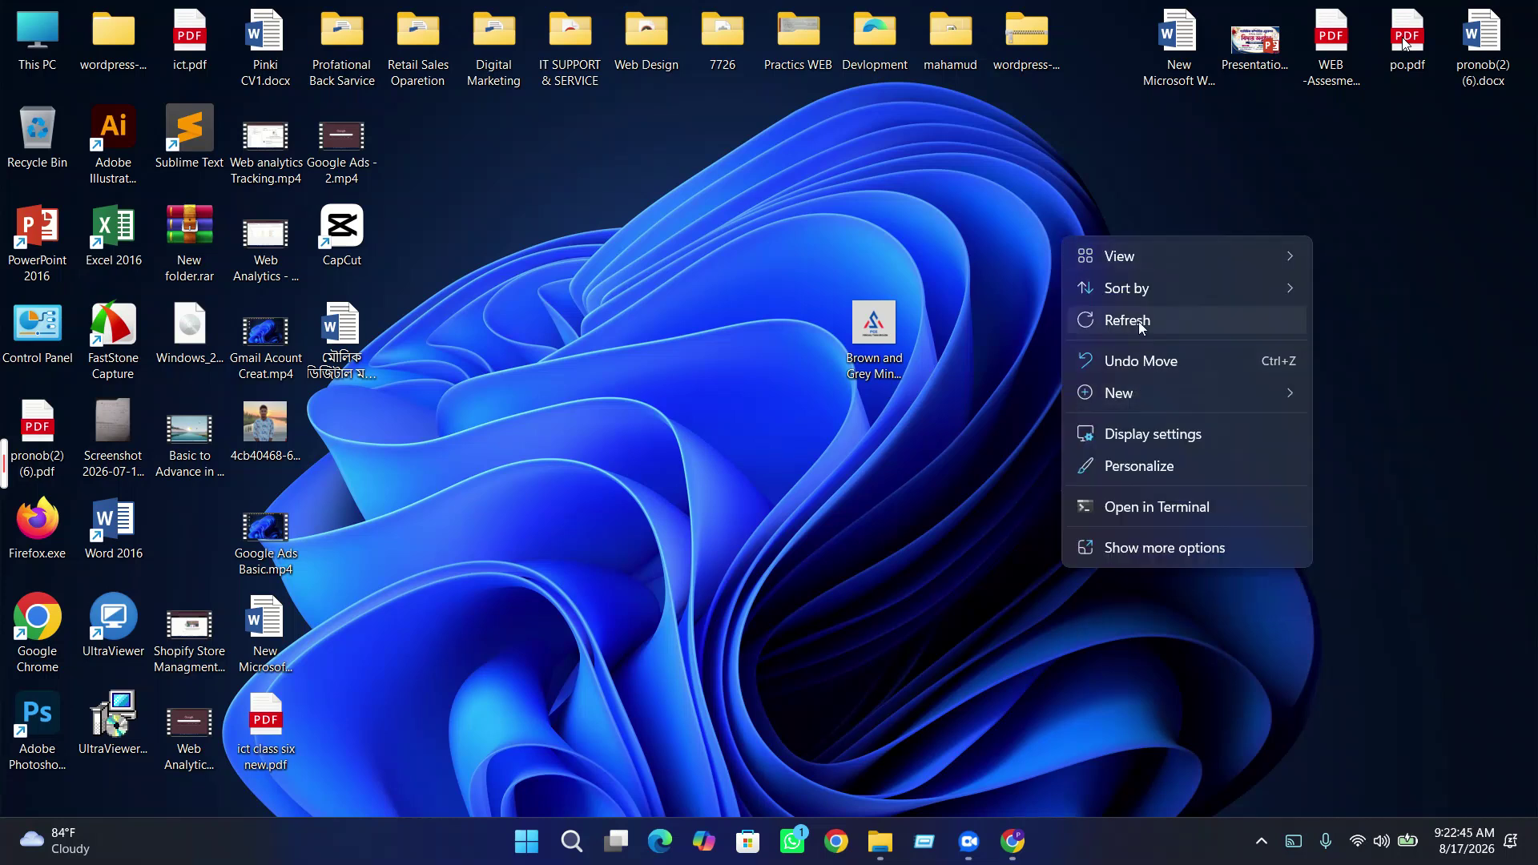
left_click(1141, 325)
right_click(1137, 321)
left_click(1109, 365)
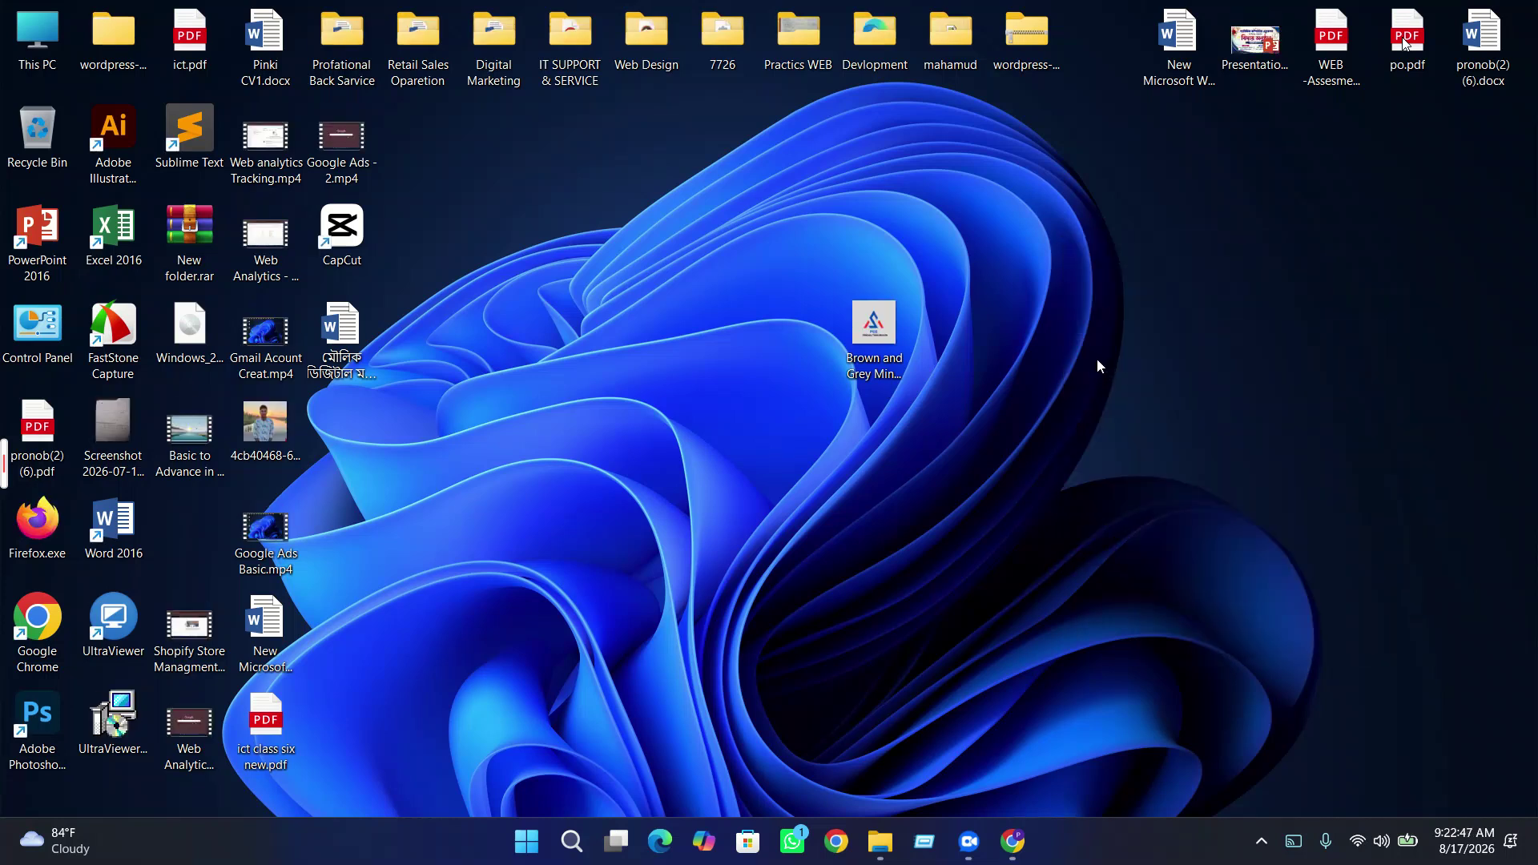
- Move the Brown and Grey Minimalist Jewelery Logo Design icon slightly higher in the middle of the desktop and refresh the desktop
left_click_drag(871, 324, 797, 228)
right_click(1118, 354)
left_click(1172, 436)
- Switch to the browser and go back to the beginning of the Fiverr Marketplace document
left_click(1014, 841)
scroll(971, 772, "up", 15)
scroll(761, 520, "up", 10)
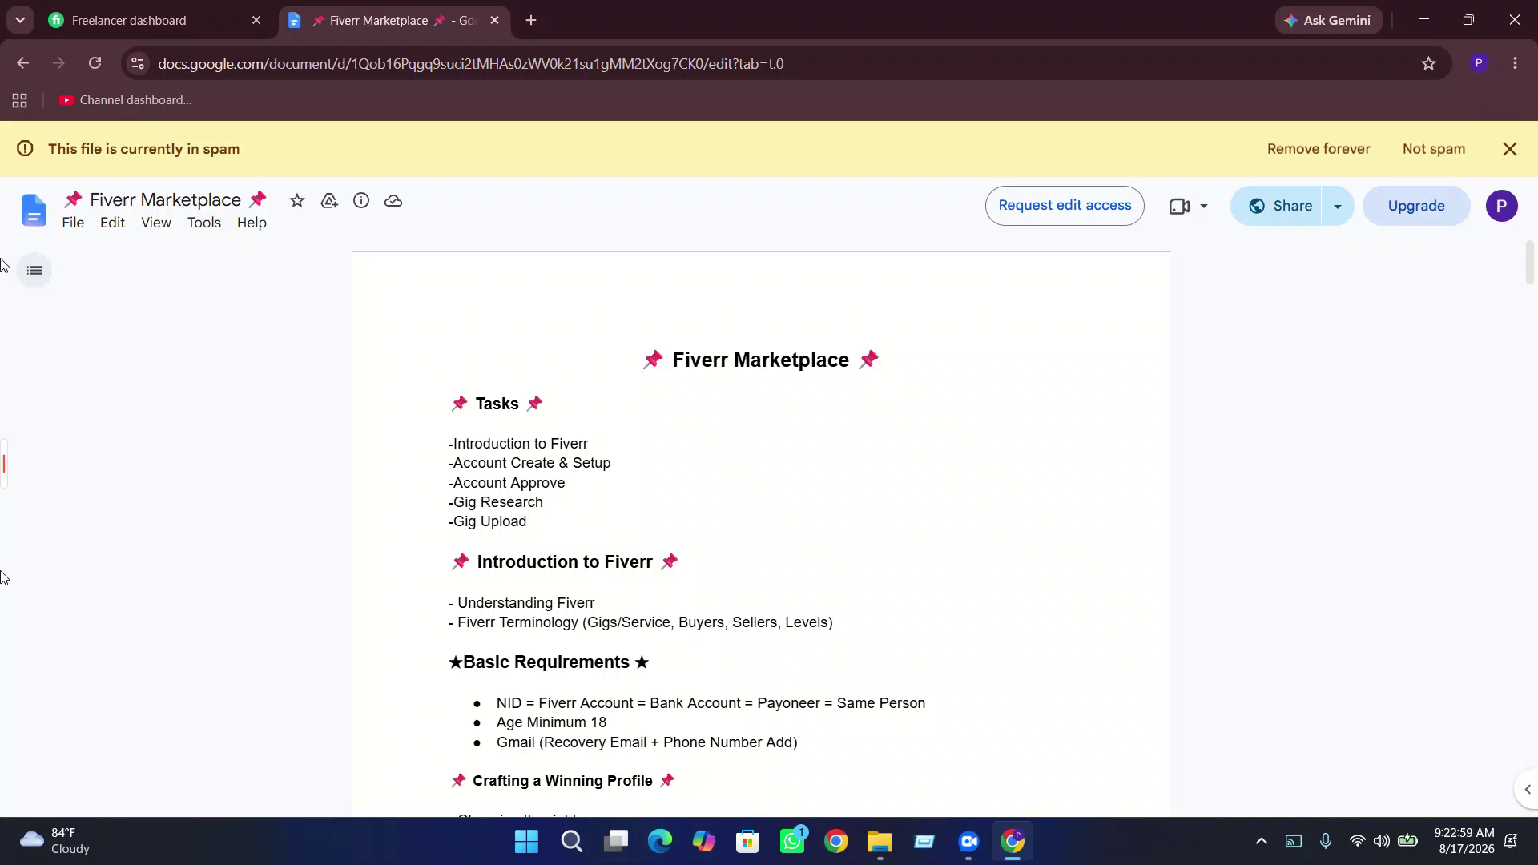
- Look through the Keyword document from its Category and Title sections onward, and return to the beginning of the keyword list
mouse_move(2, 506)
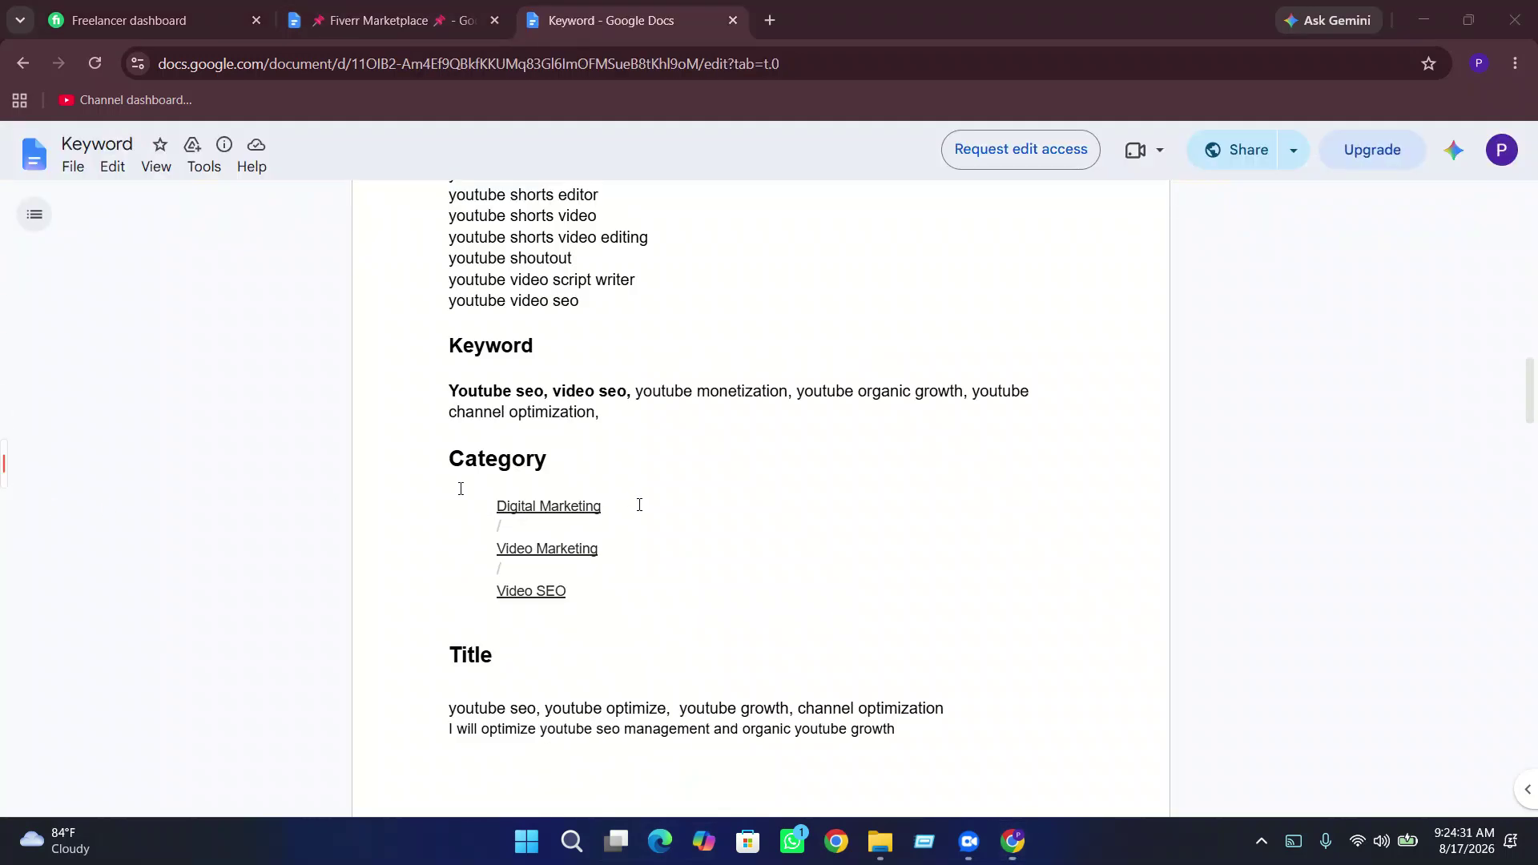
scroll(461, 488, "down", 1)
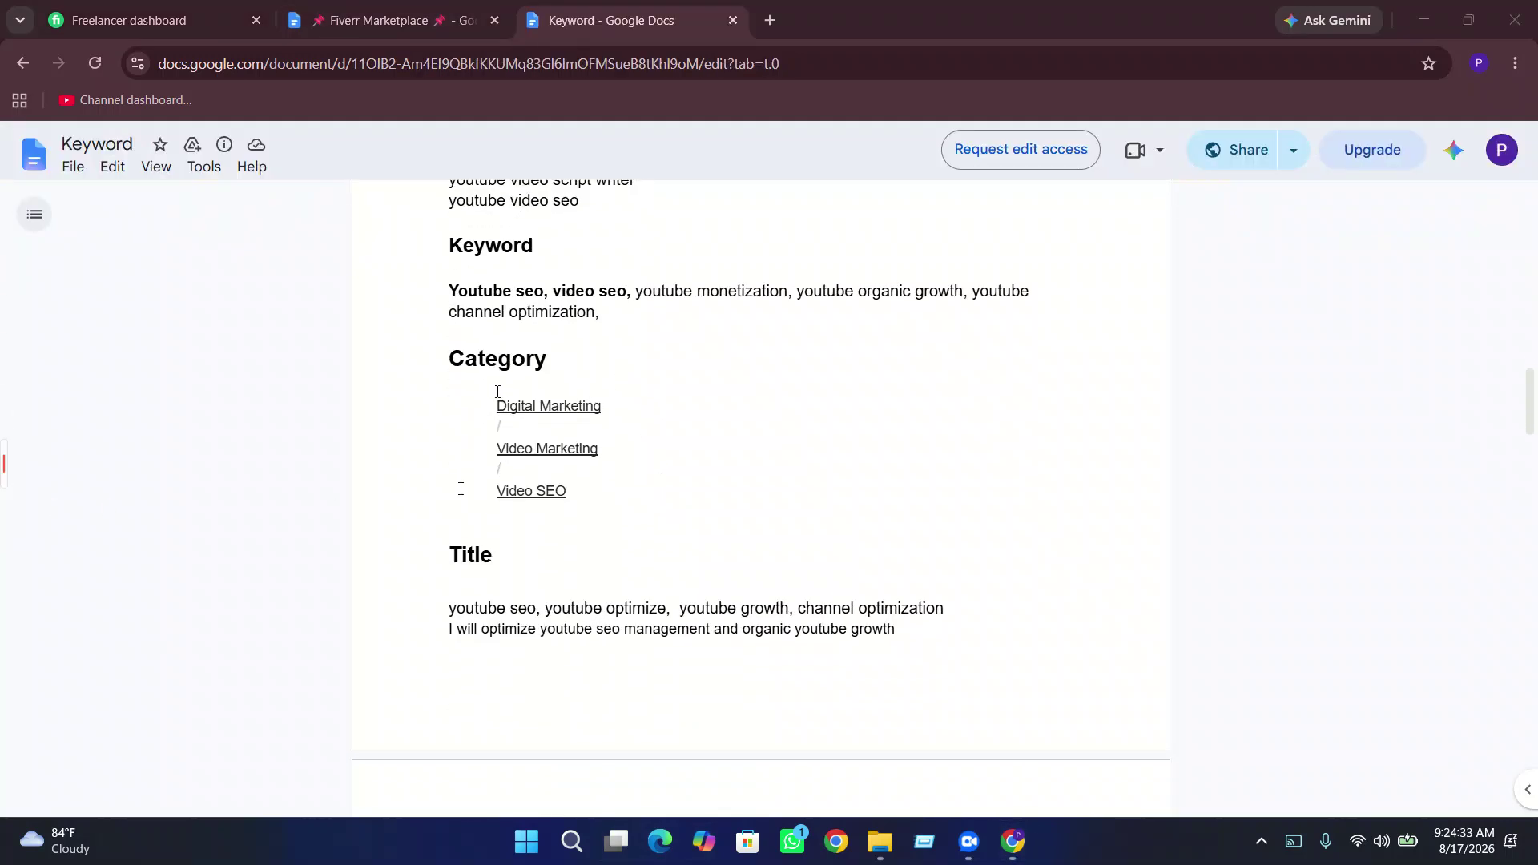
scroll(461, 488, "down", 6)
scroll(460, 489, "down", 20)
scroll(460, 488, "down", 8)
scroll(460, 488, "up", 18)
scroll(460, 489, "up", 20)
scroll(461, 489, "up", 2)
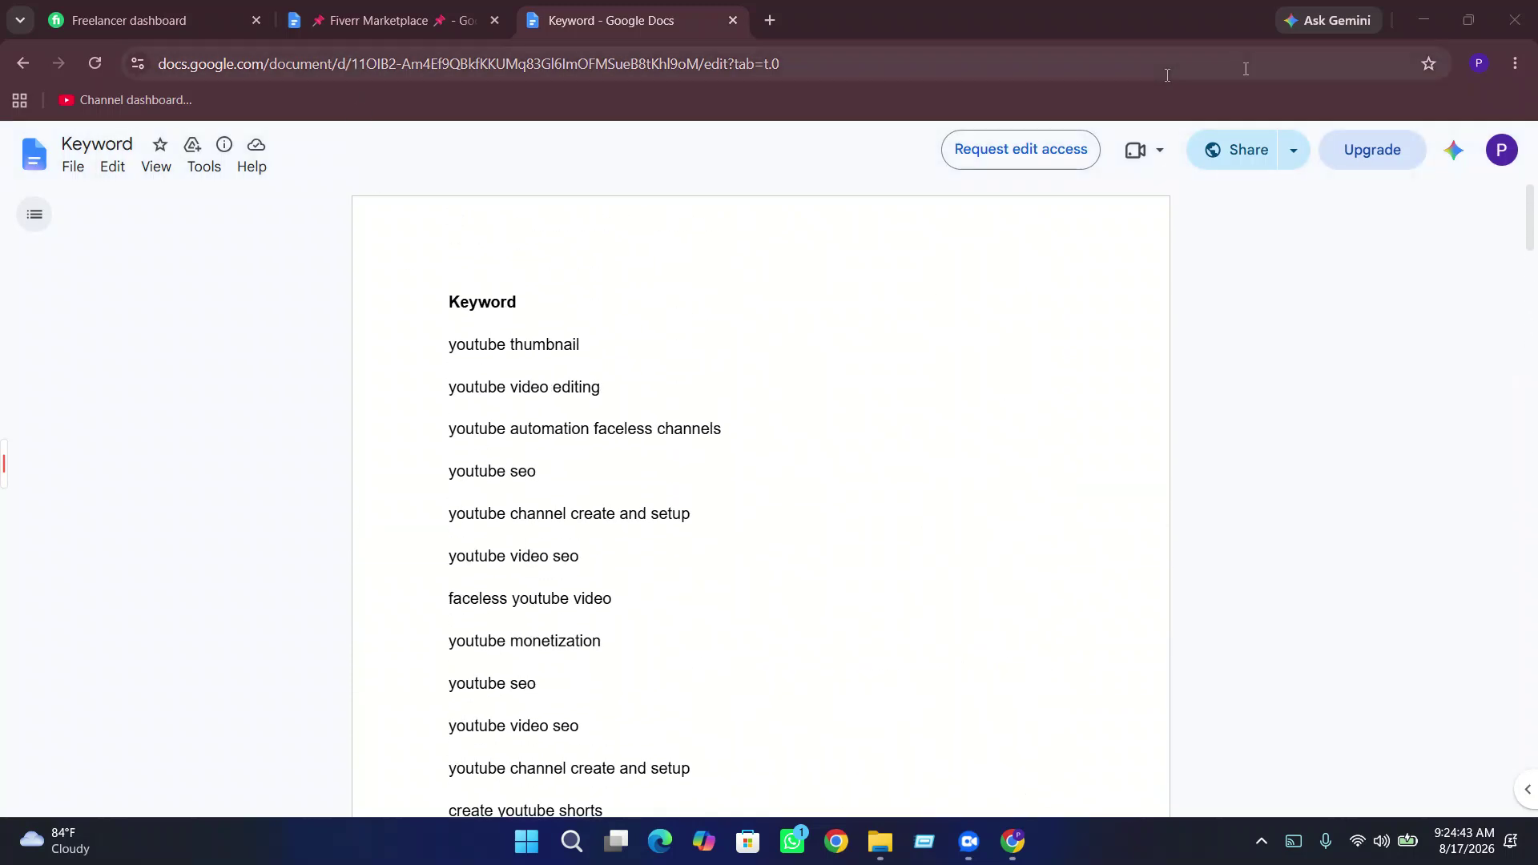
- Review the gig Title and Description sections in the Keyword document, and minimize the browser
scroll(657, 481, "down", 15)
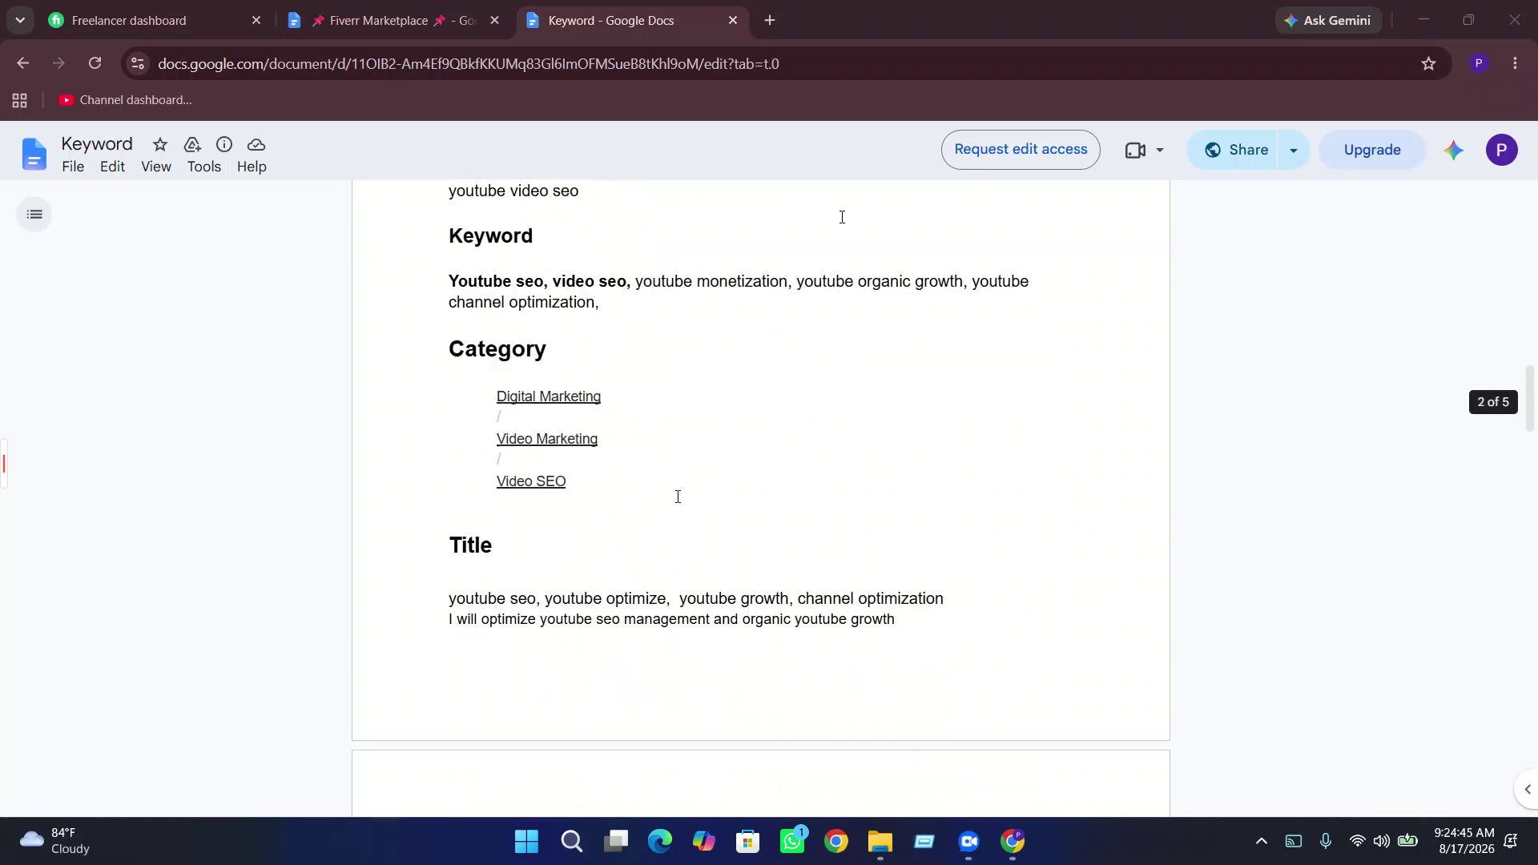
scroll(678, 496, "down", 3)
double_click(951, 376)
double_click(943, 398)
scroll(459, 490, "down", 17)
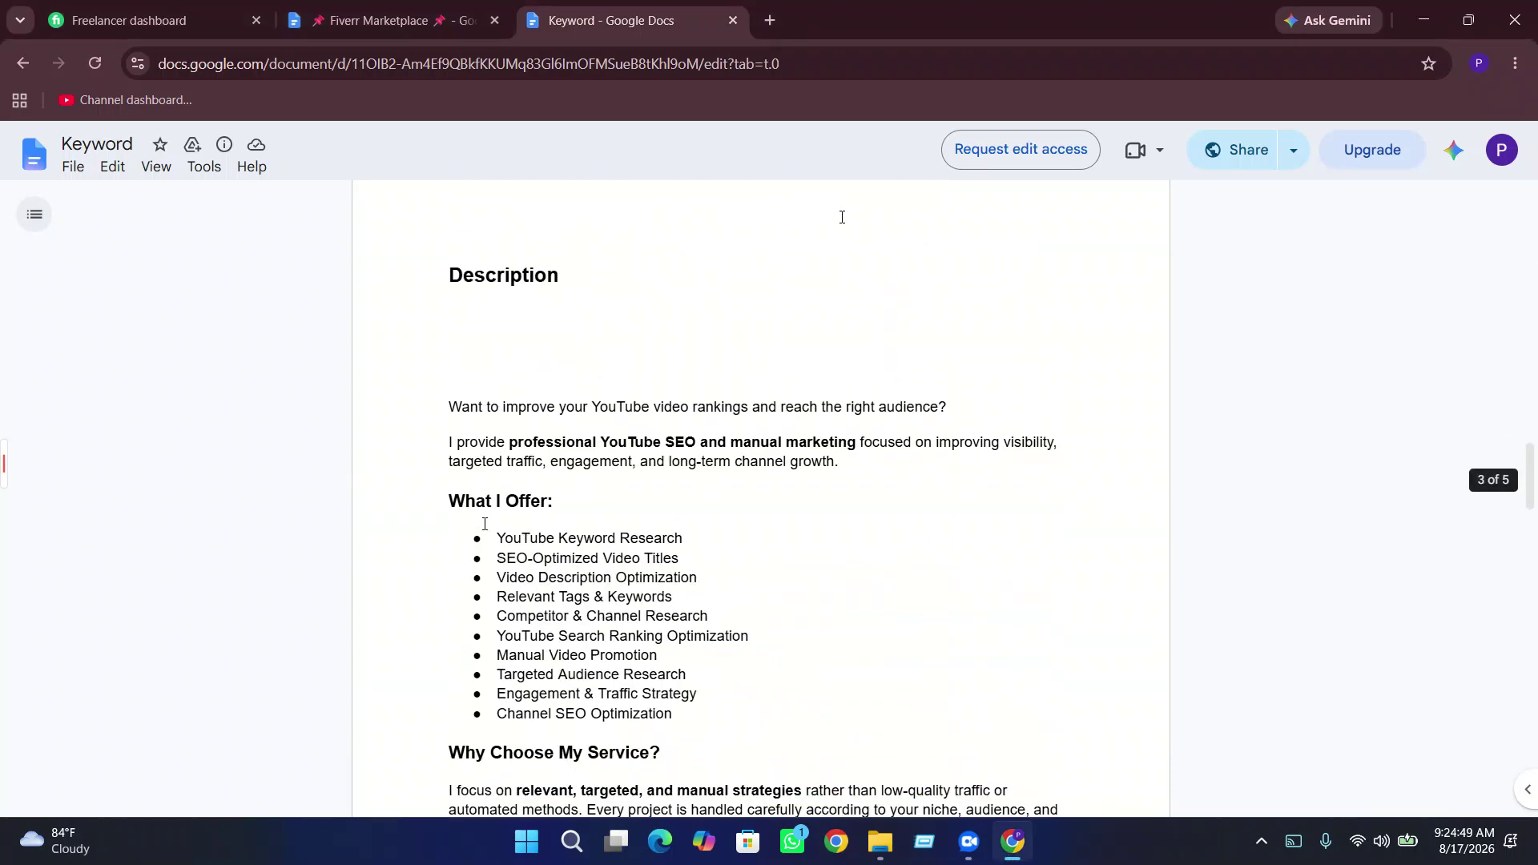
scroll(567, 502, "up", 4)
scroll(567, 502, "up", 3)
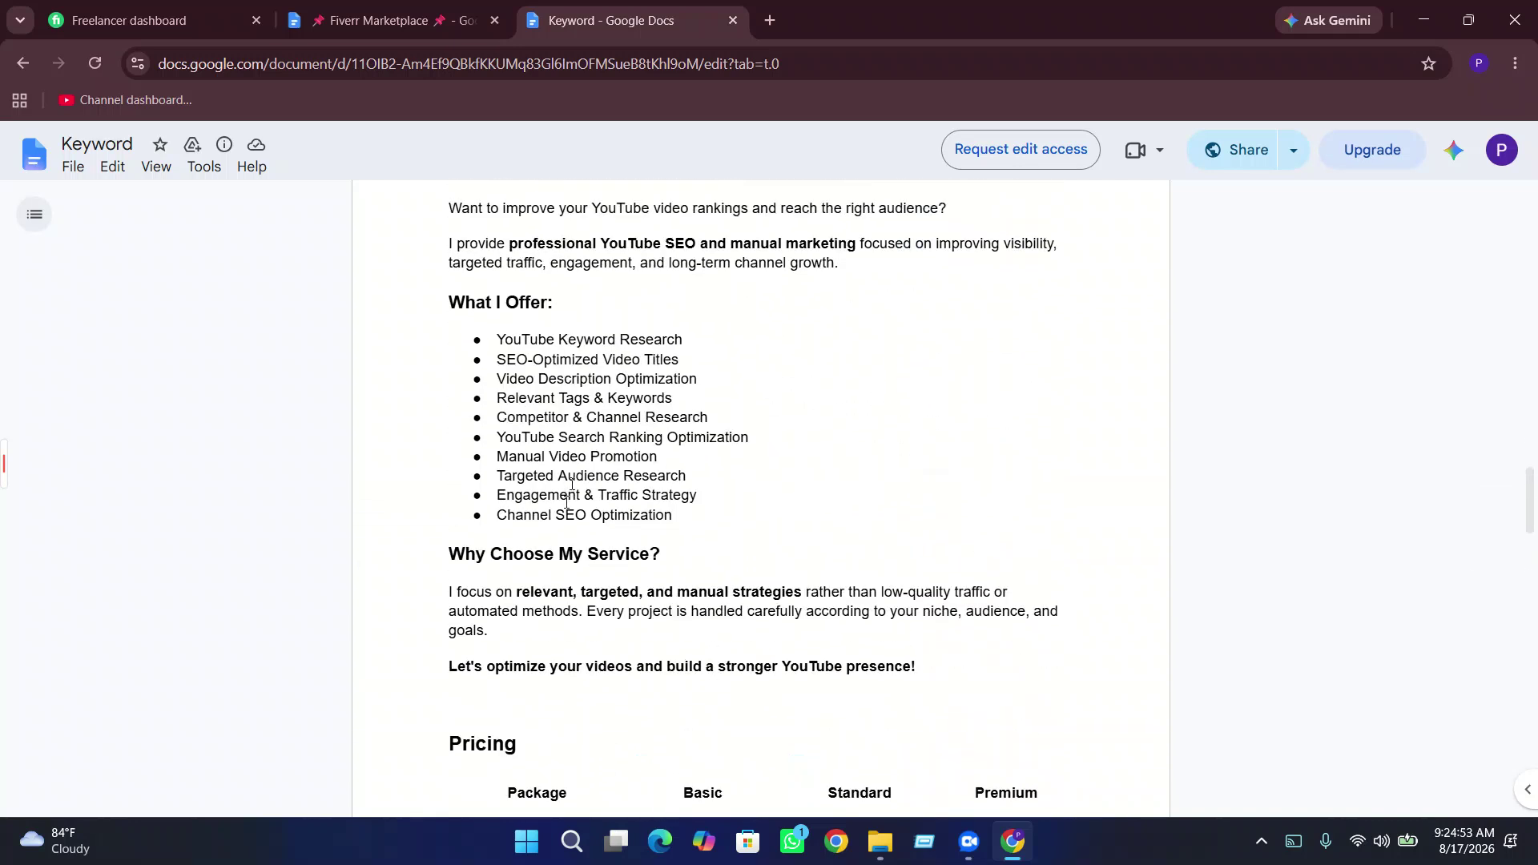
scroll(571, 488, "down", 1)
left_click(1416, 18)
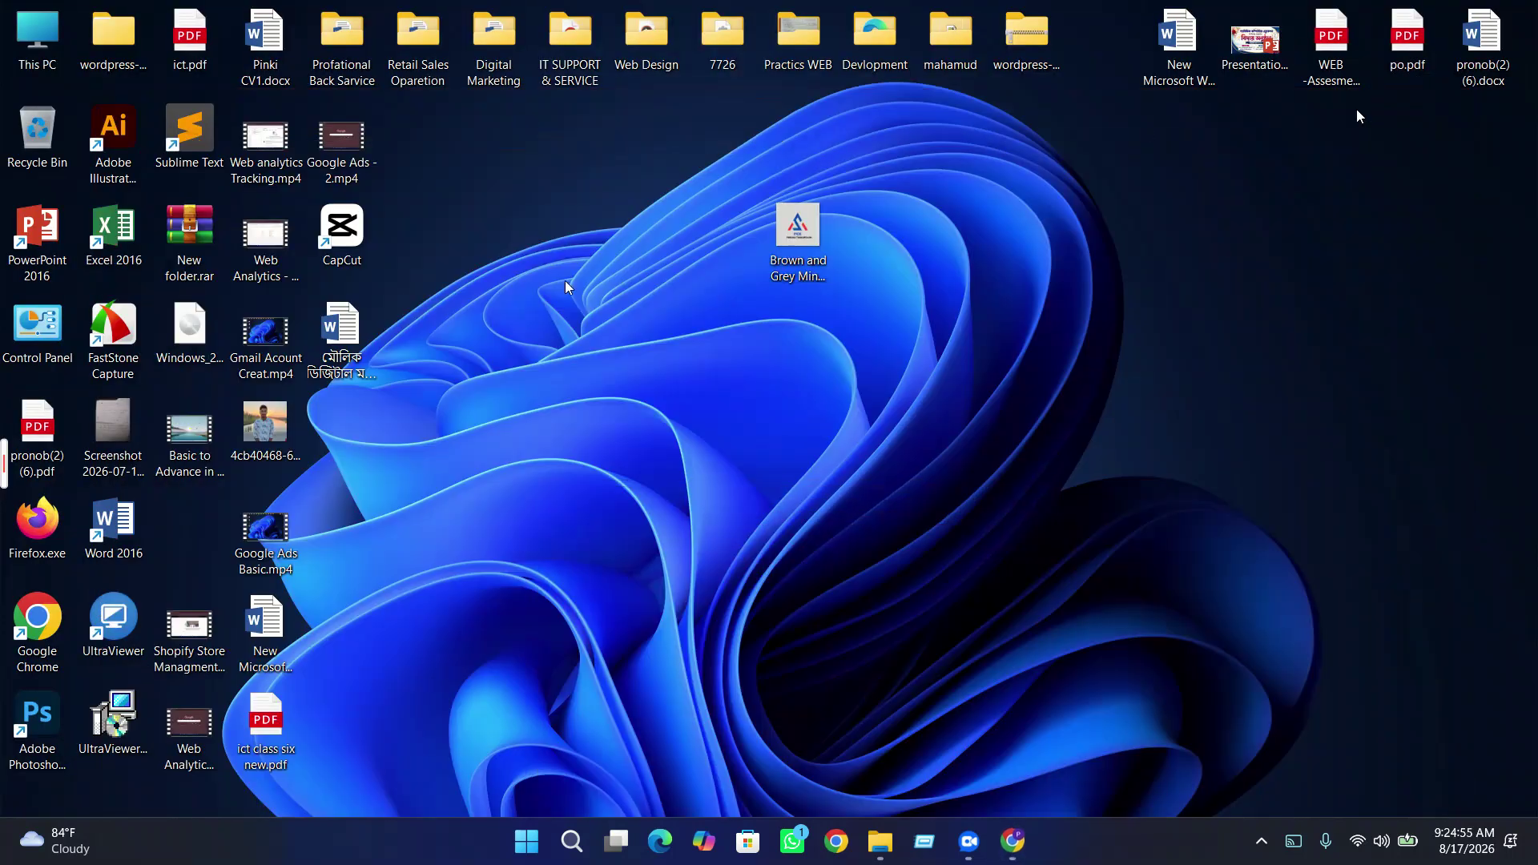
- Reposition the Brown and Grey Minimalist Jewelery Logo Design icon around the middle of the desktop, refreshing the desktop between moves
left_click_drag(776, 259, 653, 344)
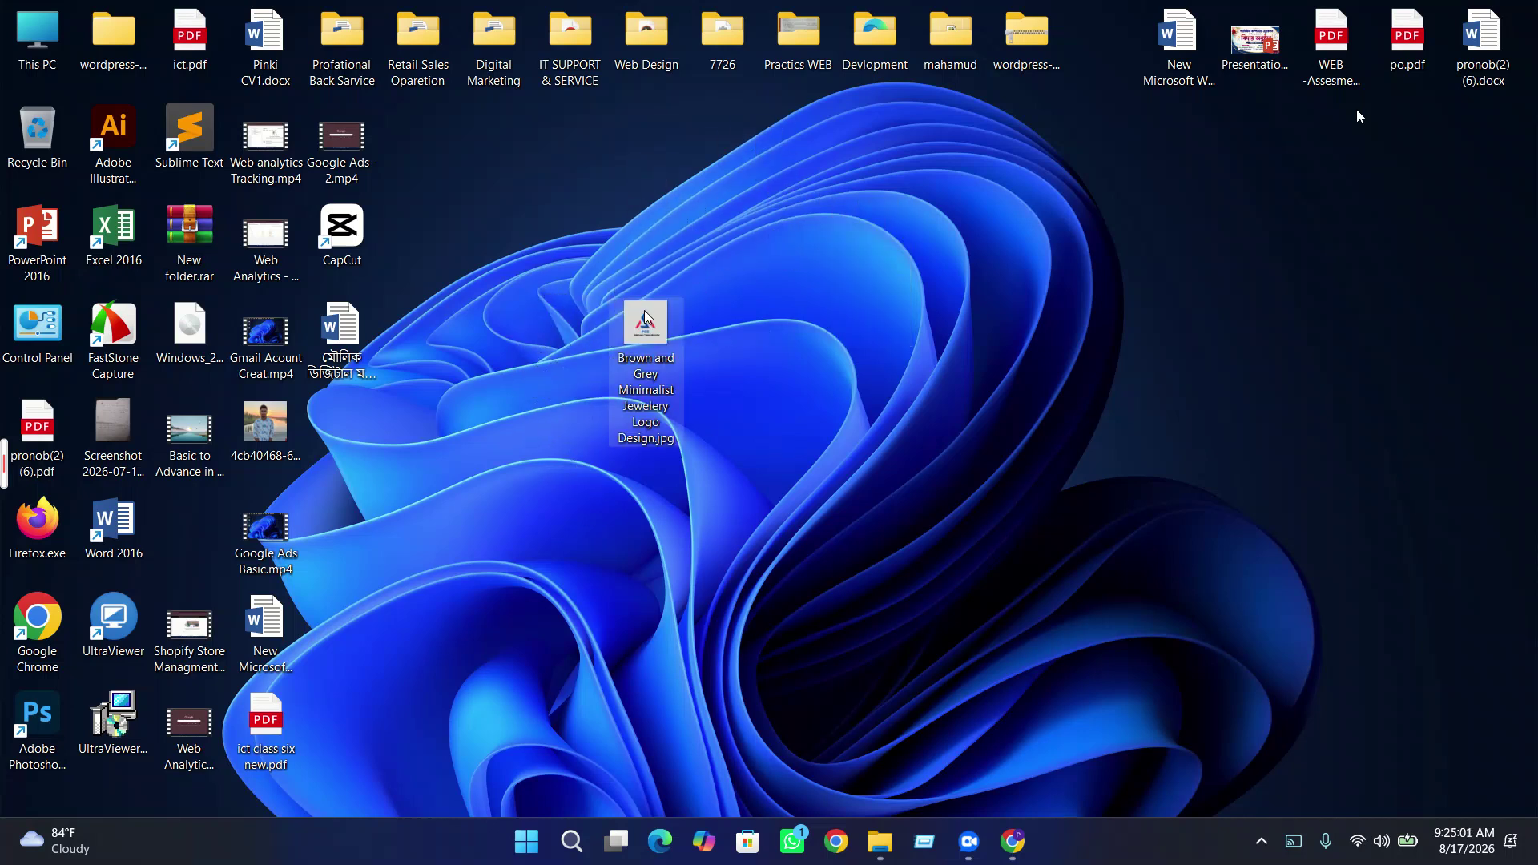
right_click(1242, 378)
left_click(1287, 460)
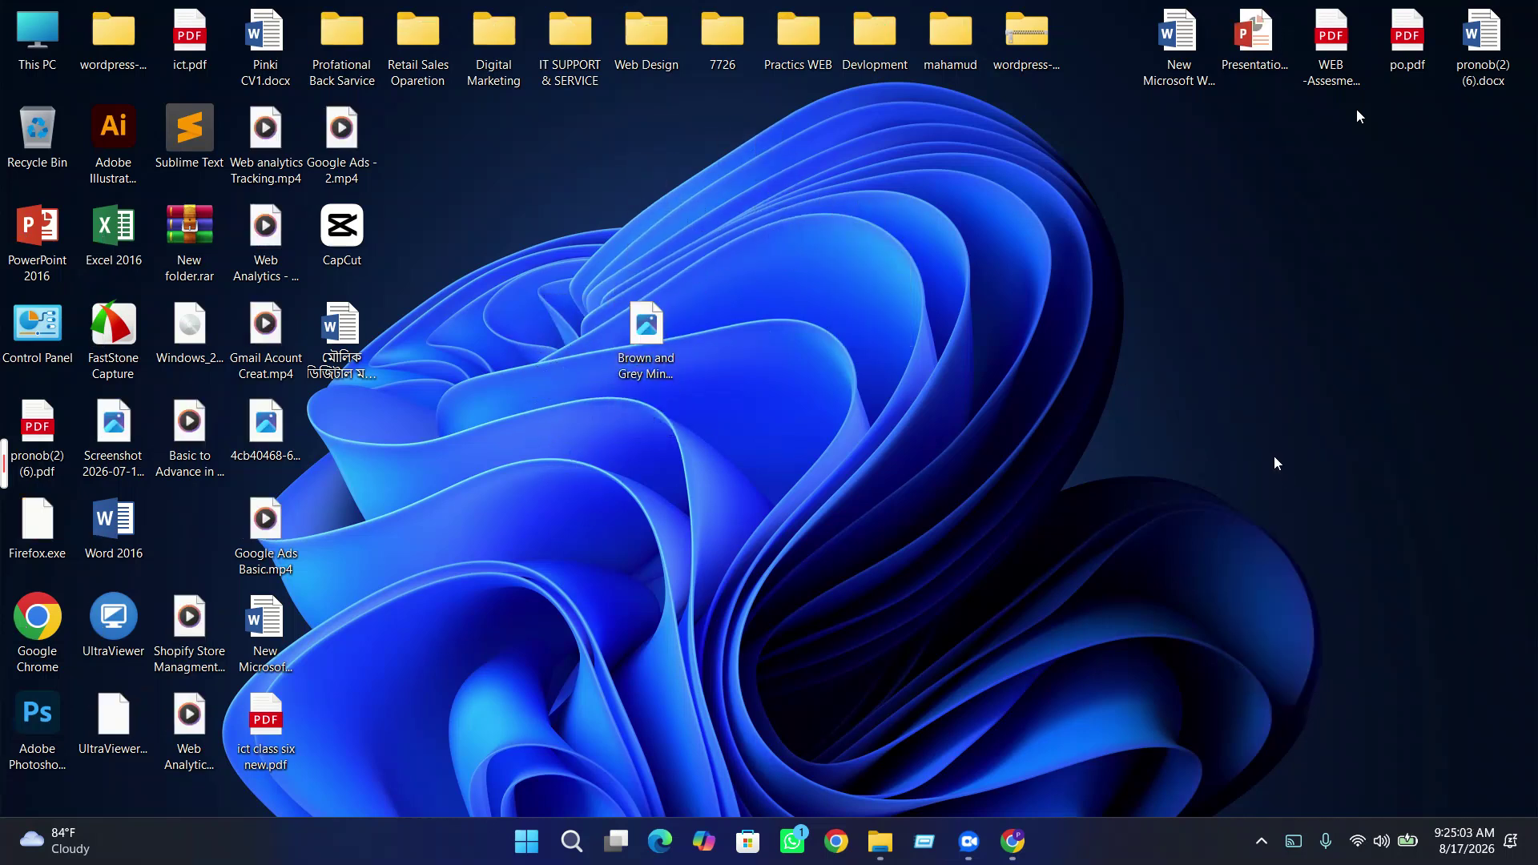
right_click(1281, 132)
left_click(1314, 214)
left_click_drag(646, 325, 849, 290)
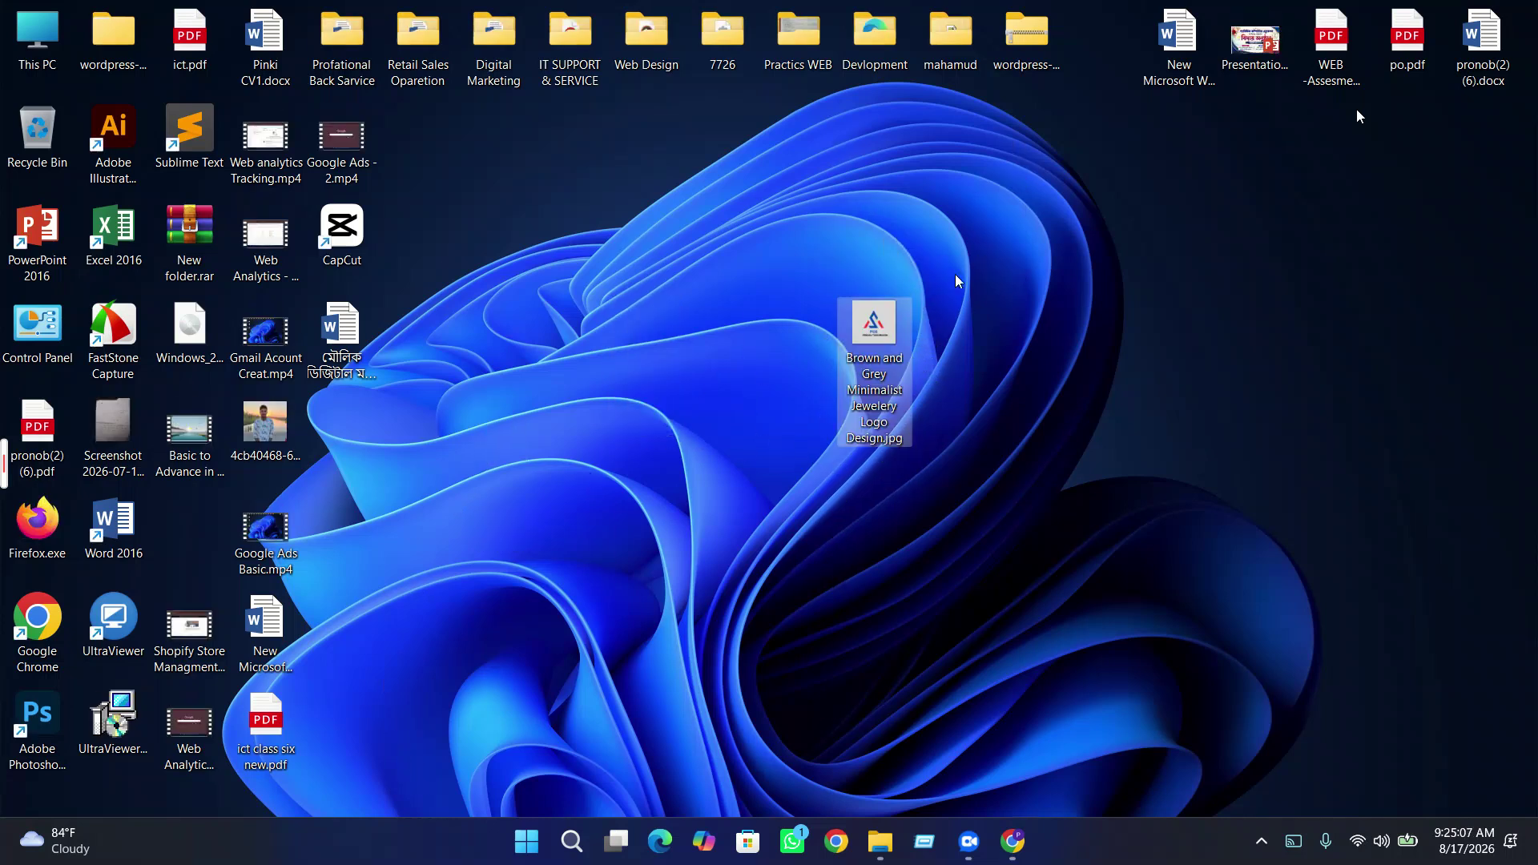
right_click(959, 282)
left_click(1018, 357)
right_click(1022, 361)
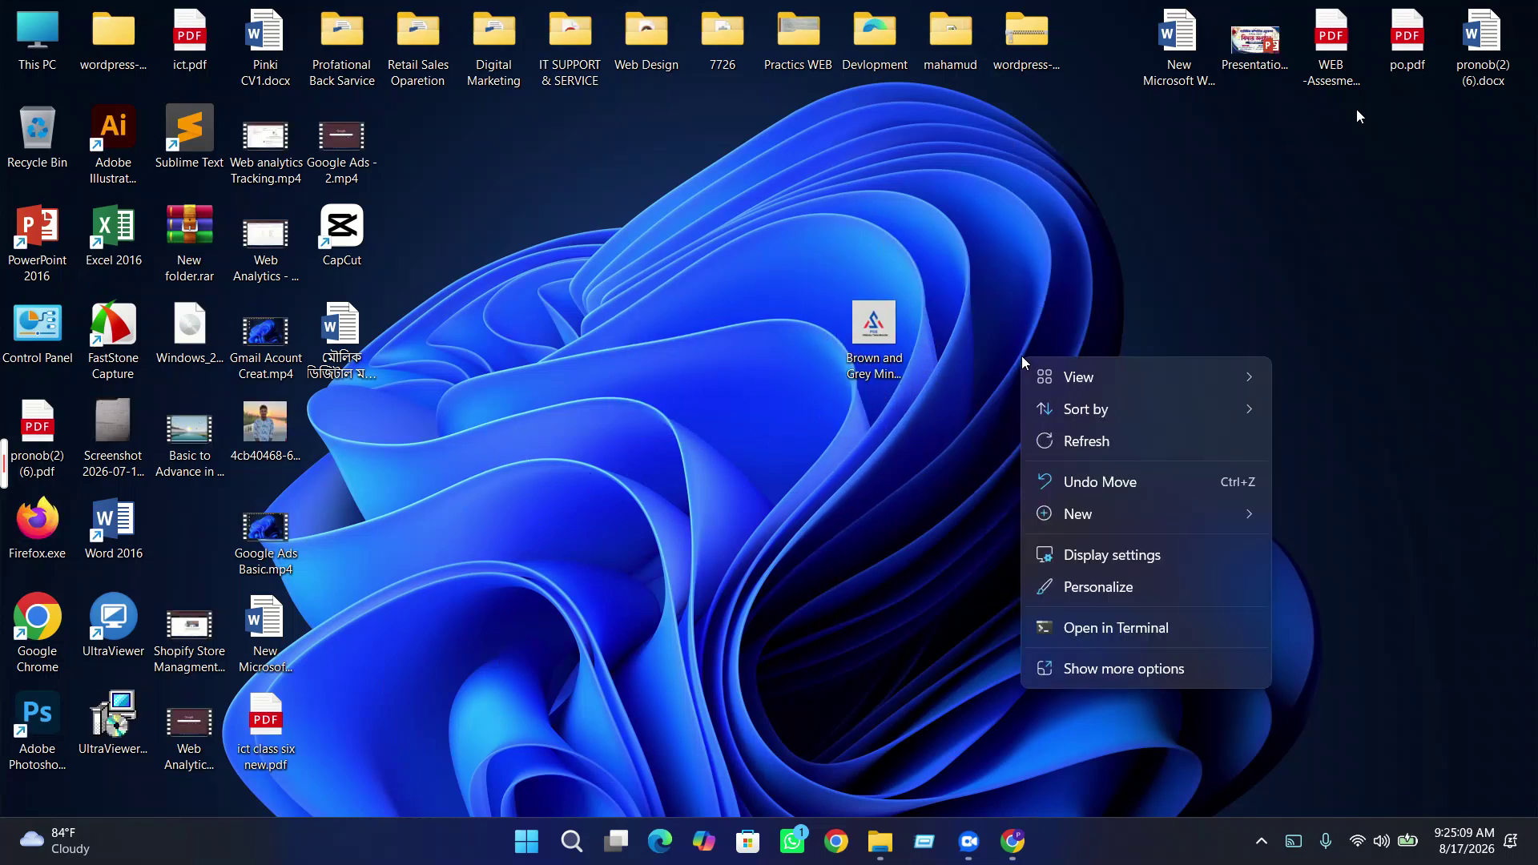
left_click(1044, 440)
right_click(1089, 453)
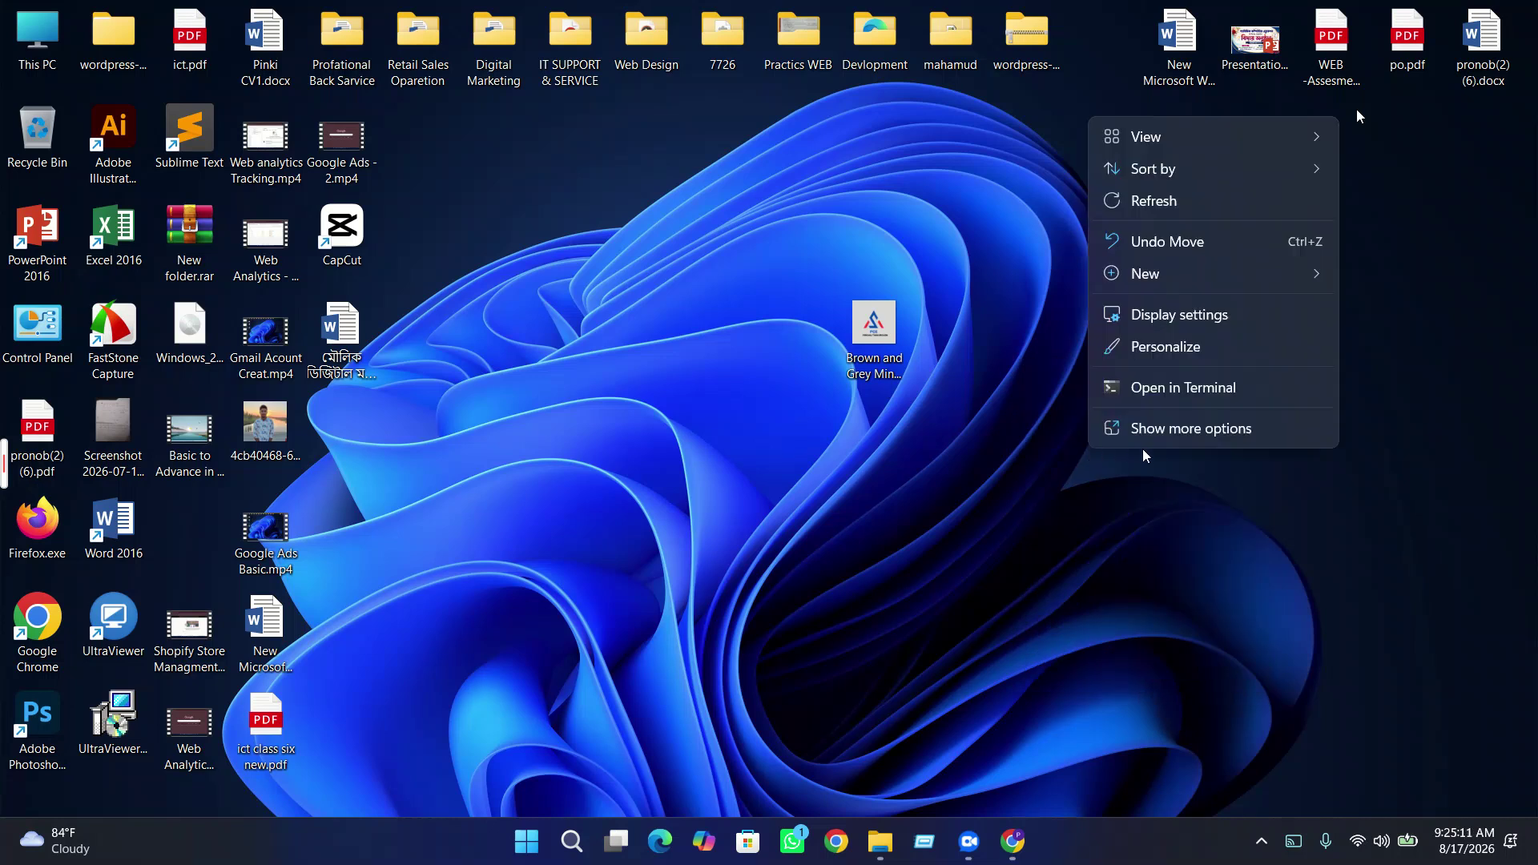
left_click(1142, 202)
right_click(1143, 202)
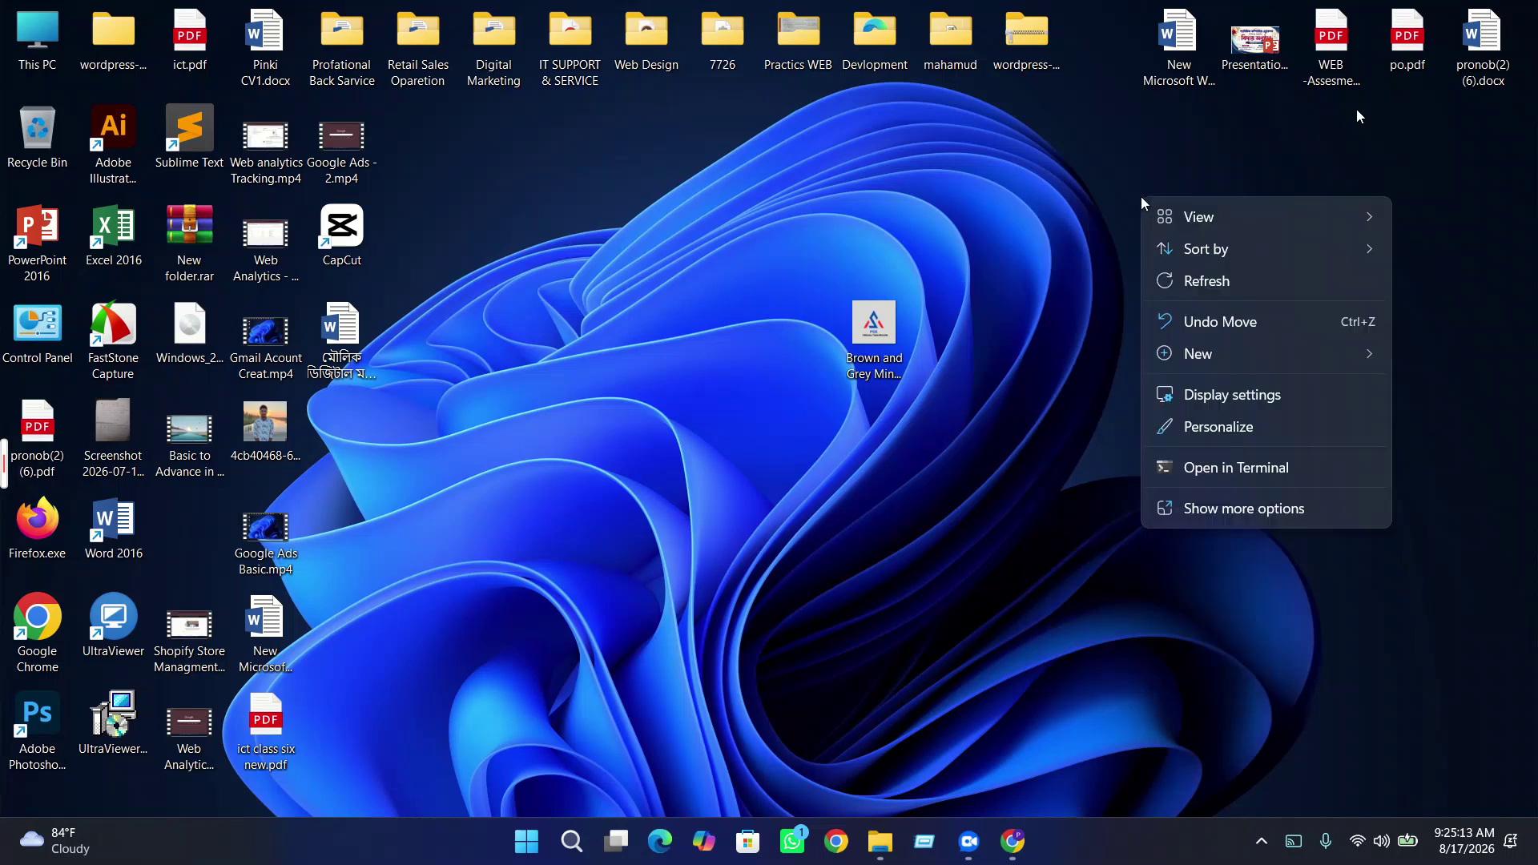
left_click(1202, 279)
right_click(1202, 278)
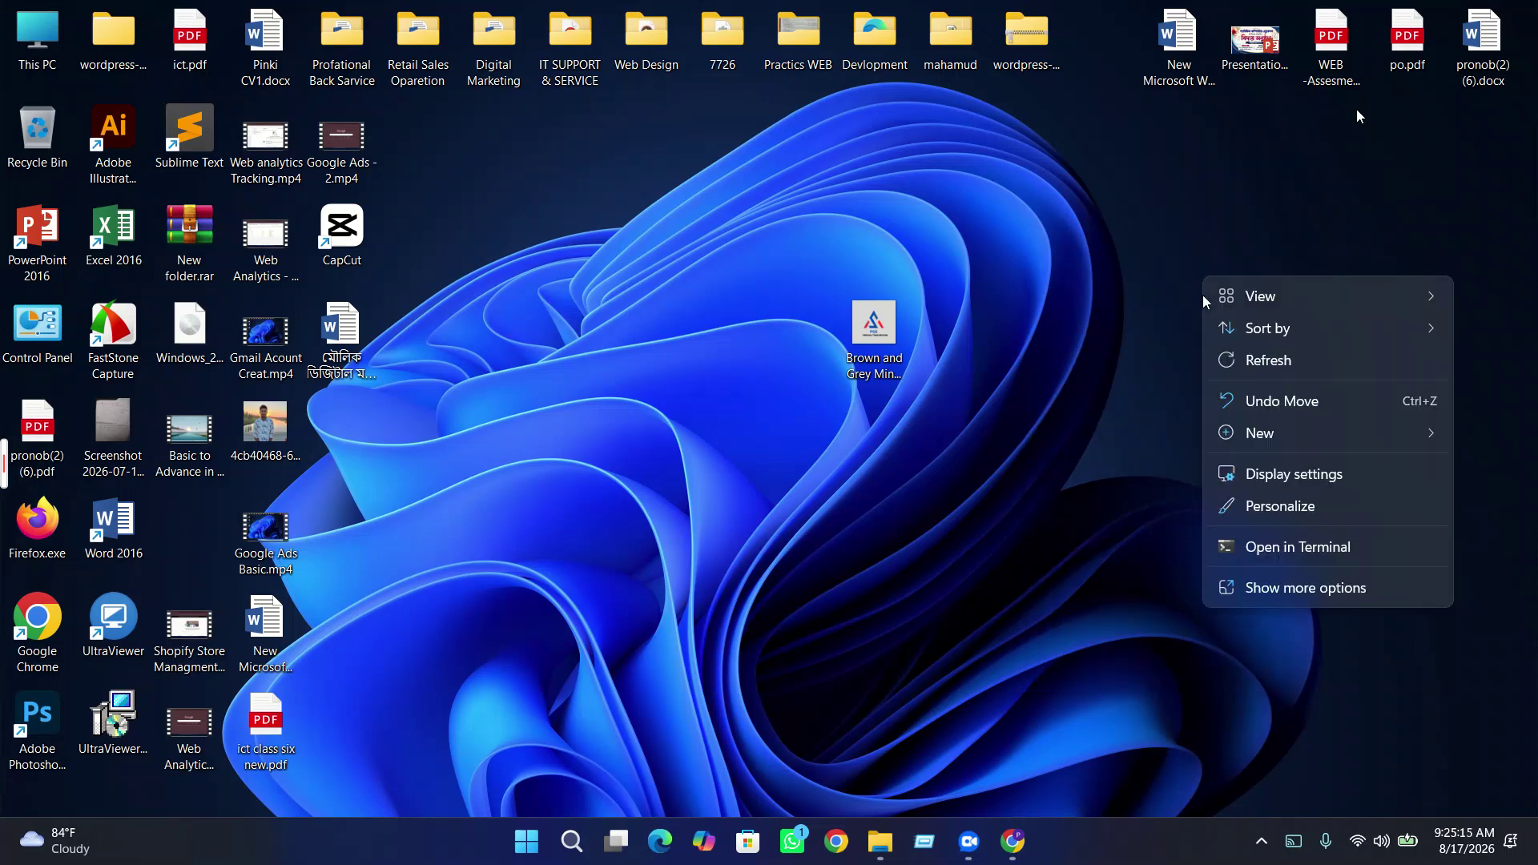
left_click(1231, 360)
right_click(1228, 356)
left_click(1259, 436)
right_click(1259, 436)
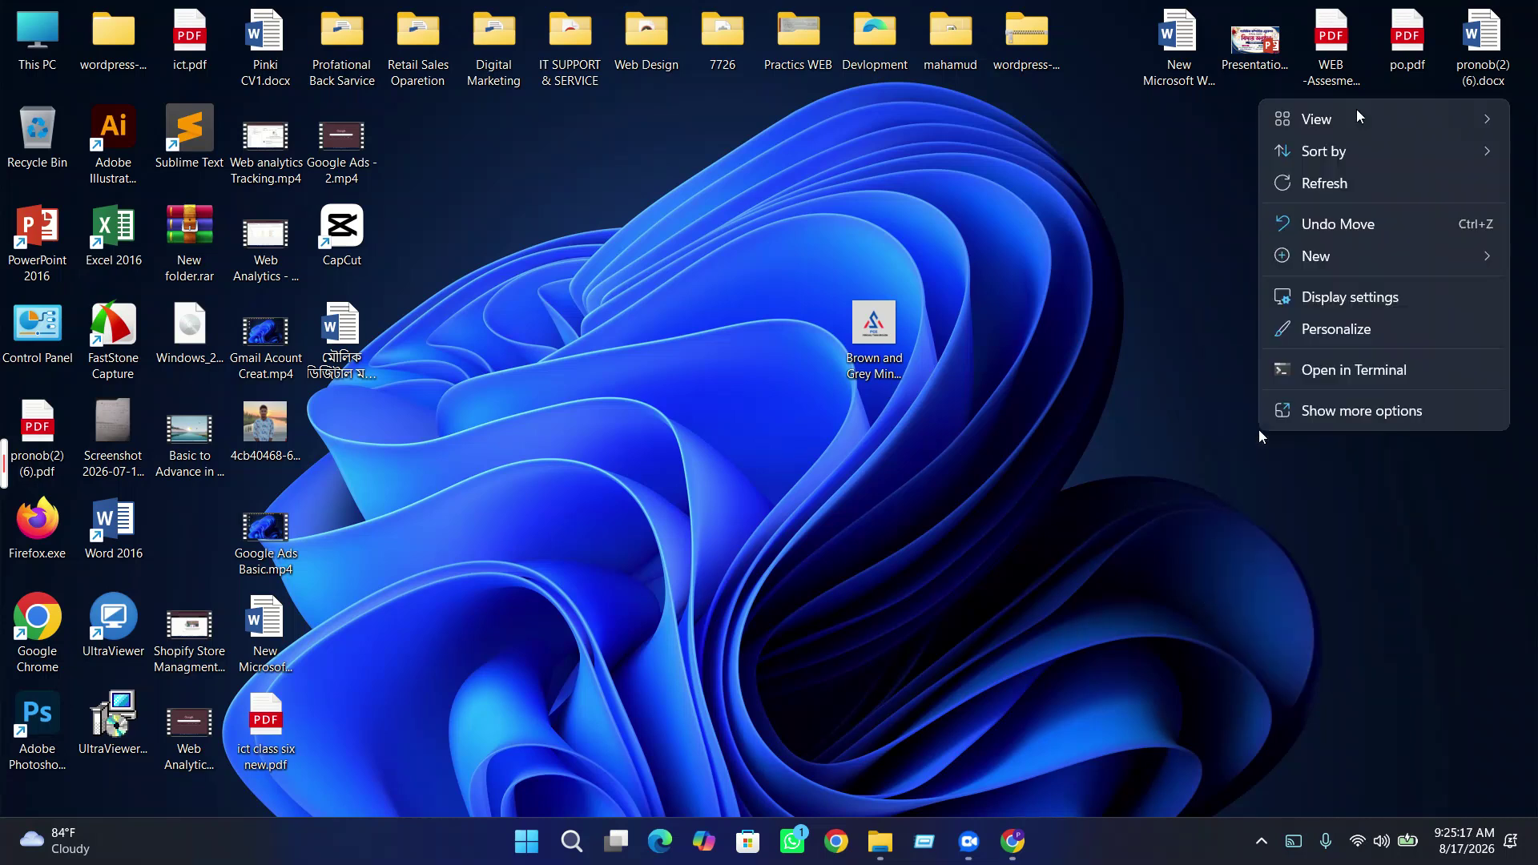
left_click(1325, 188)
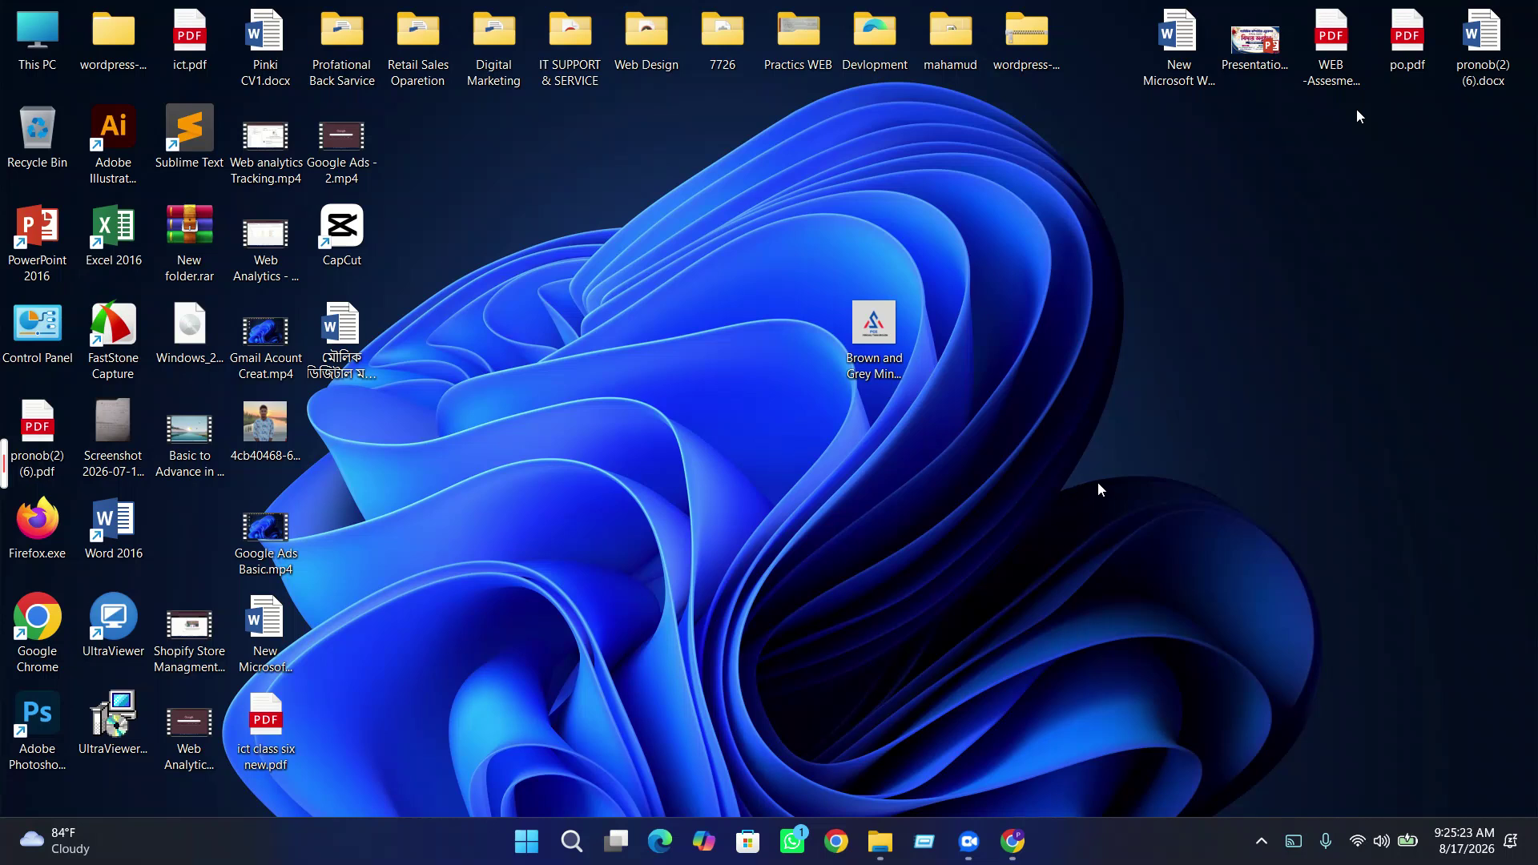
right_click(1124, 386)
left_click(1156, 473)
right_click(1157, 481)
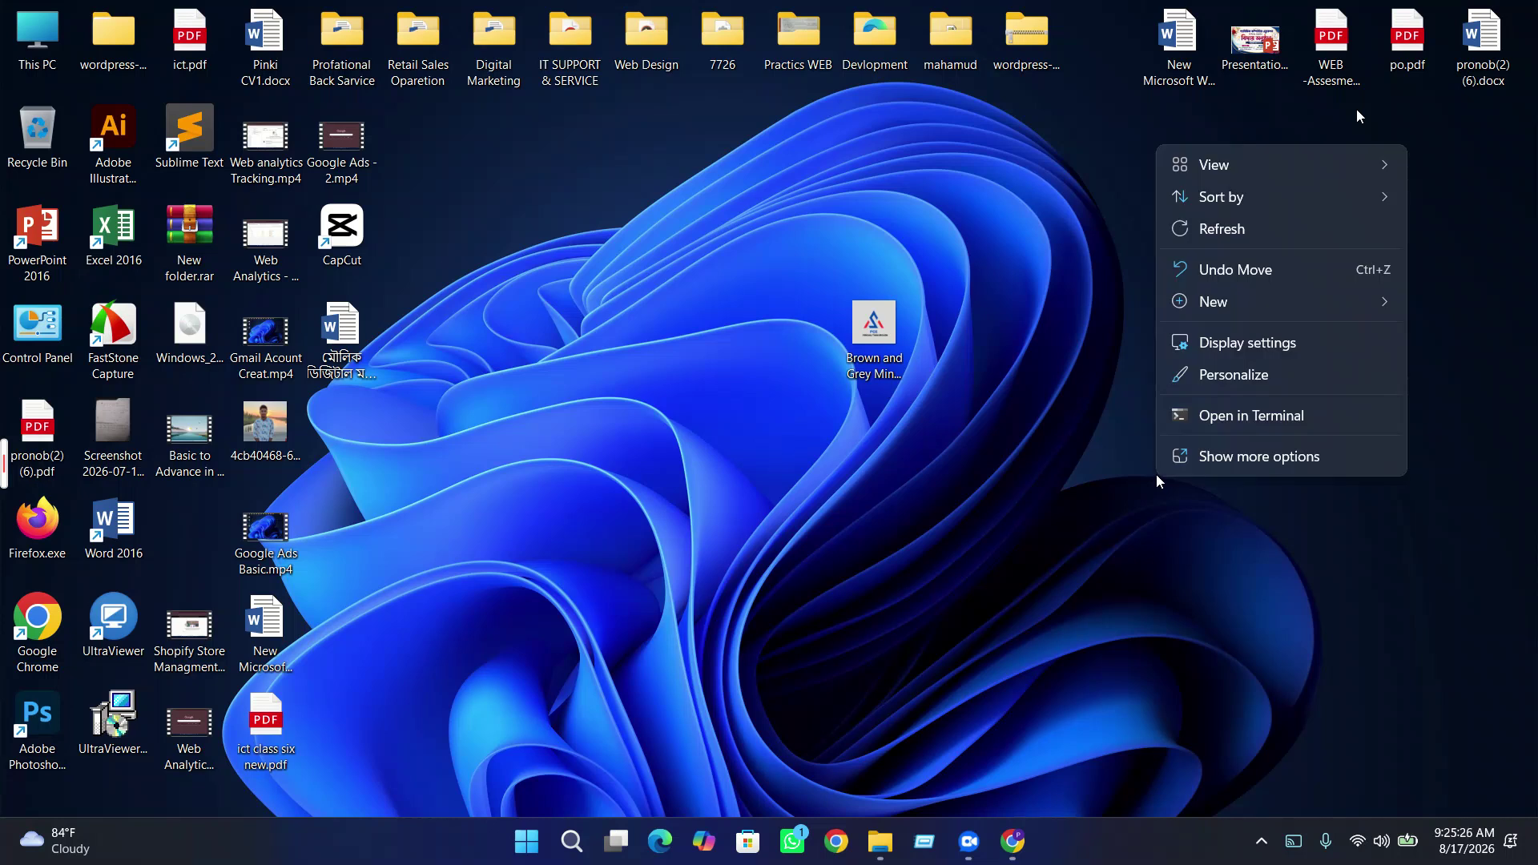
left_click(1209, 230)
right_click(1208, 233)
left_click(1238, 314)
right_click(1250, 329)
left_click(1266, 411)
- Move the Brown and Grey Minimalist Jewelery Logo Design icon two grid columns to the right on the desktop
left_click_drag(874, 329, 1026, 328)
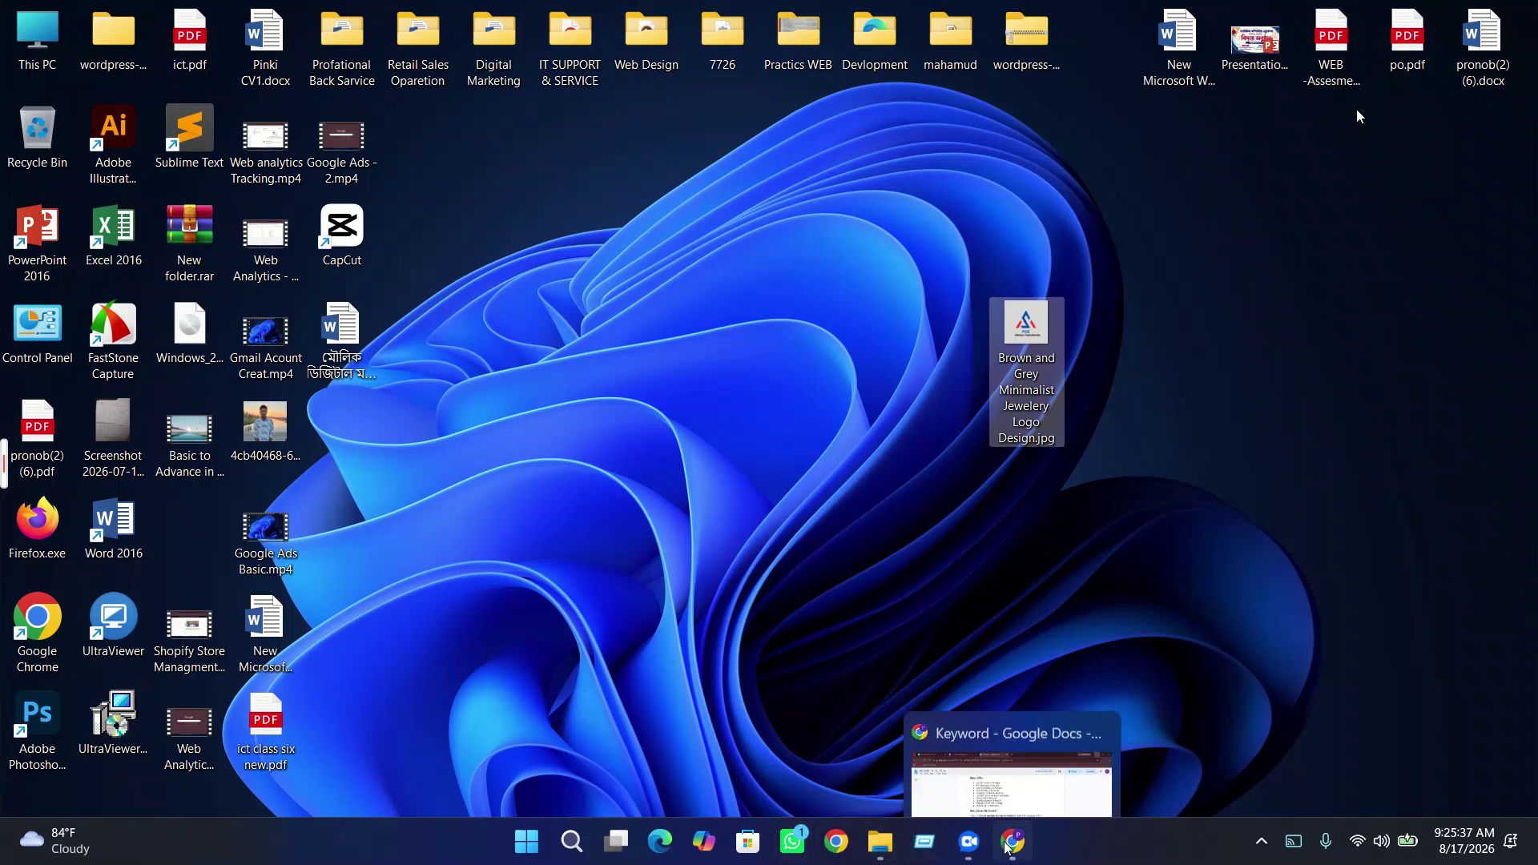
- Return to the Fiverr Marketplace document in the browser and find its Image SEO section
left_click(913, 787)
left_click(449, 32)
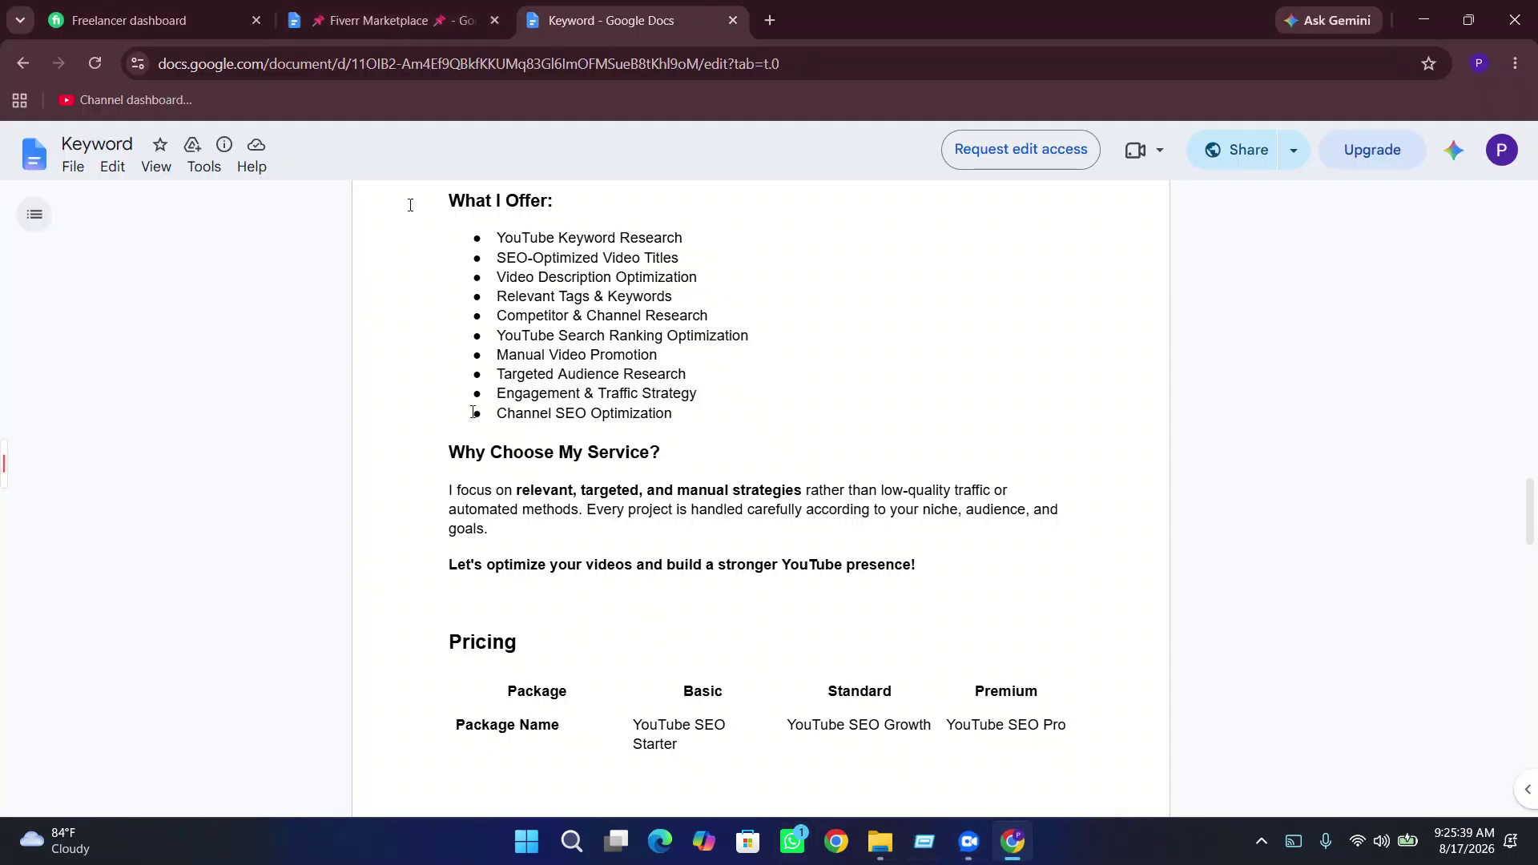
scroll(573, 503, "down", 20)
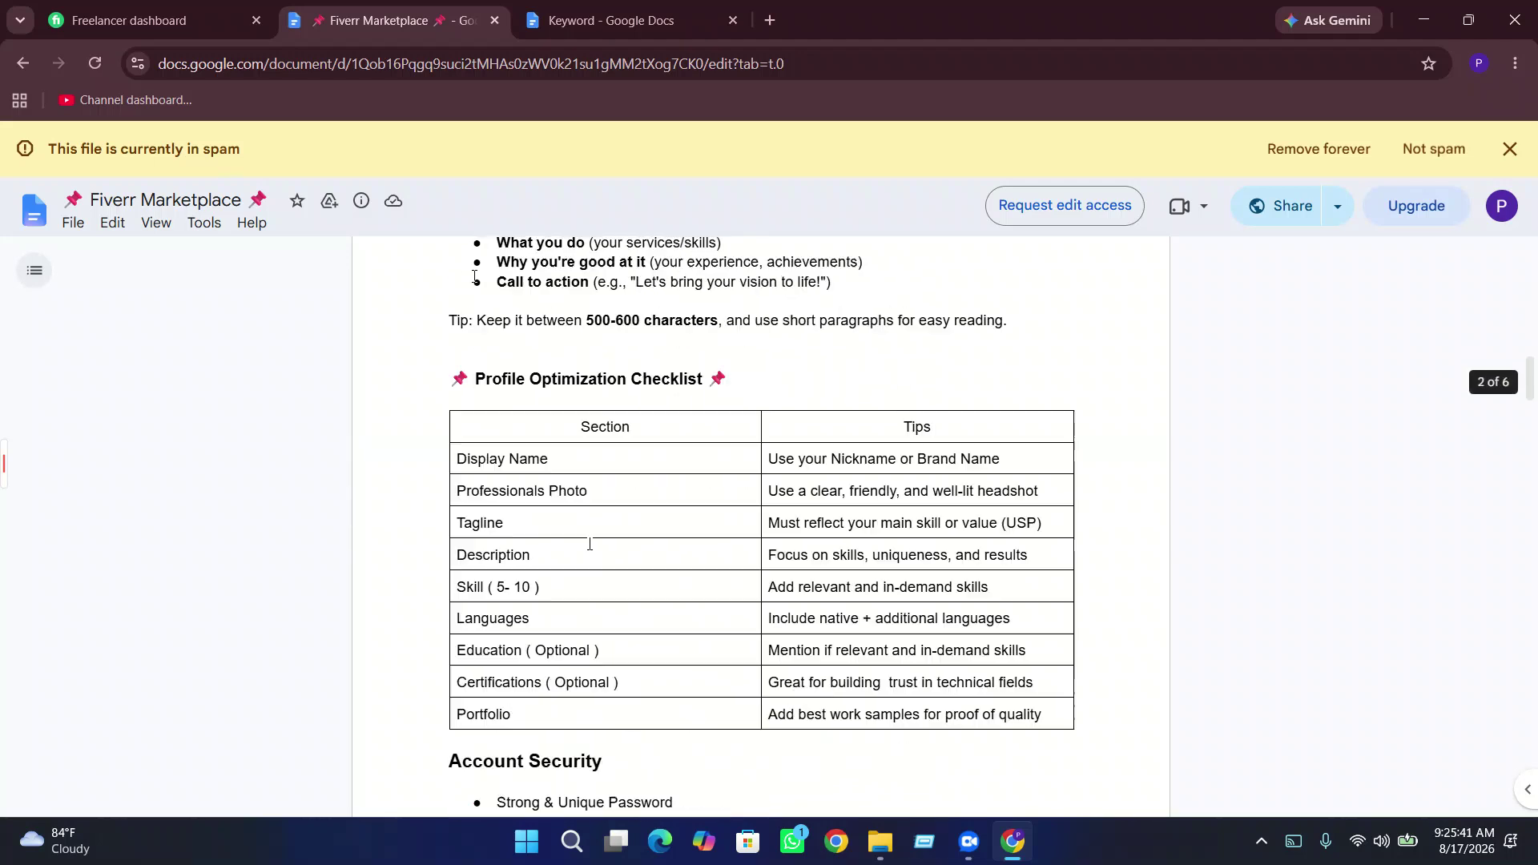
scroll(595, 543, "down", 5)
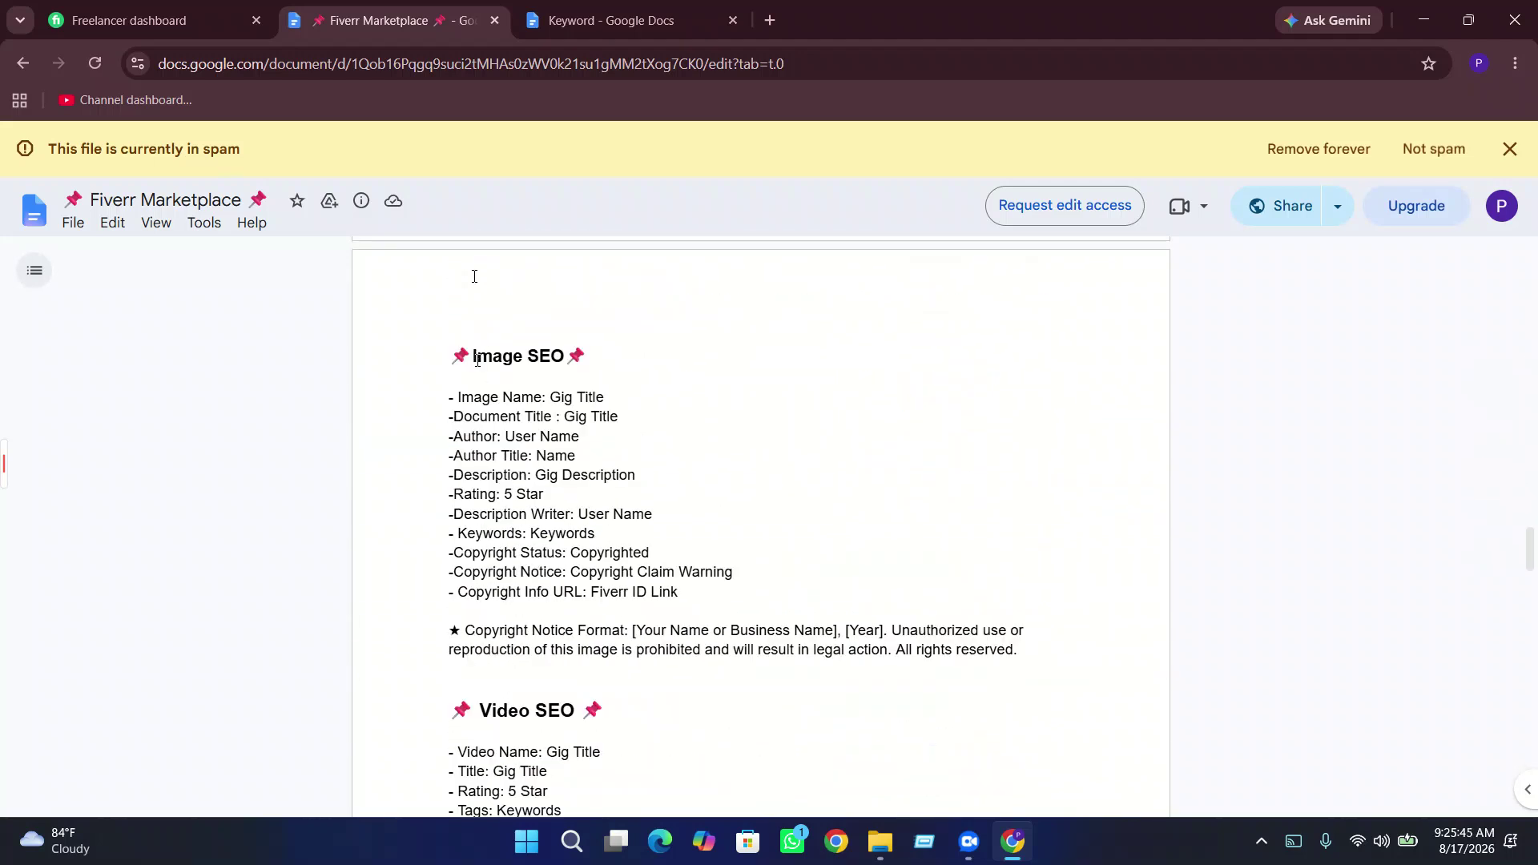
- Highlight the Gig Title and User Name entries in the Image SEO checklist, and check the seller's username on the Fiverr dashboard
left_click_drag(550, 398, 630, 410)
left_click_drag(507, 437, 589, 437)
left_click(152, 20)
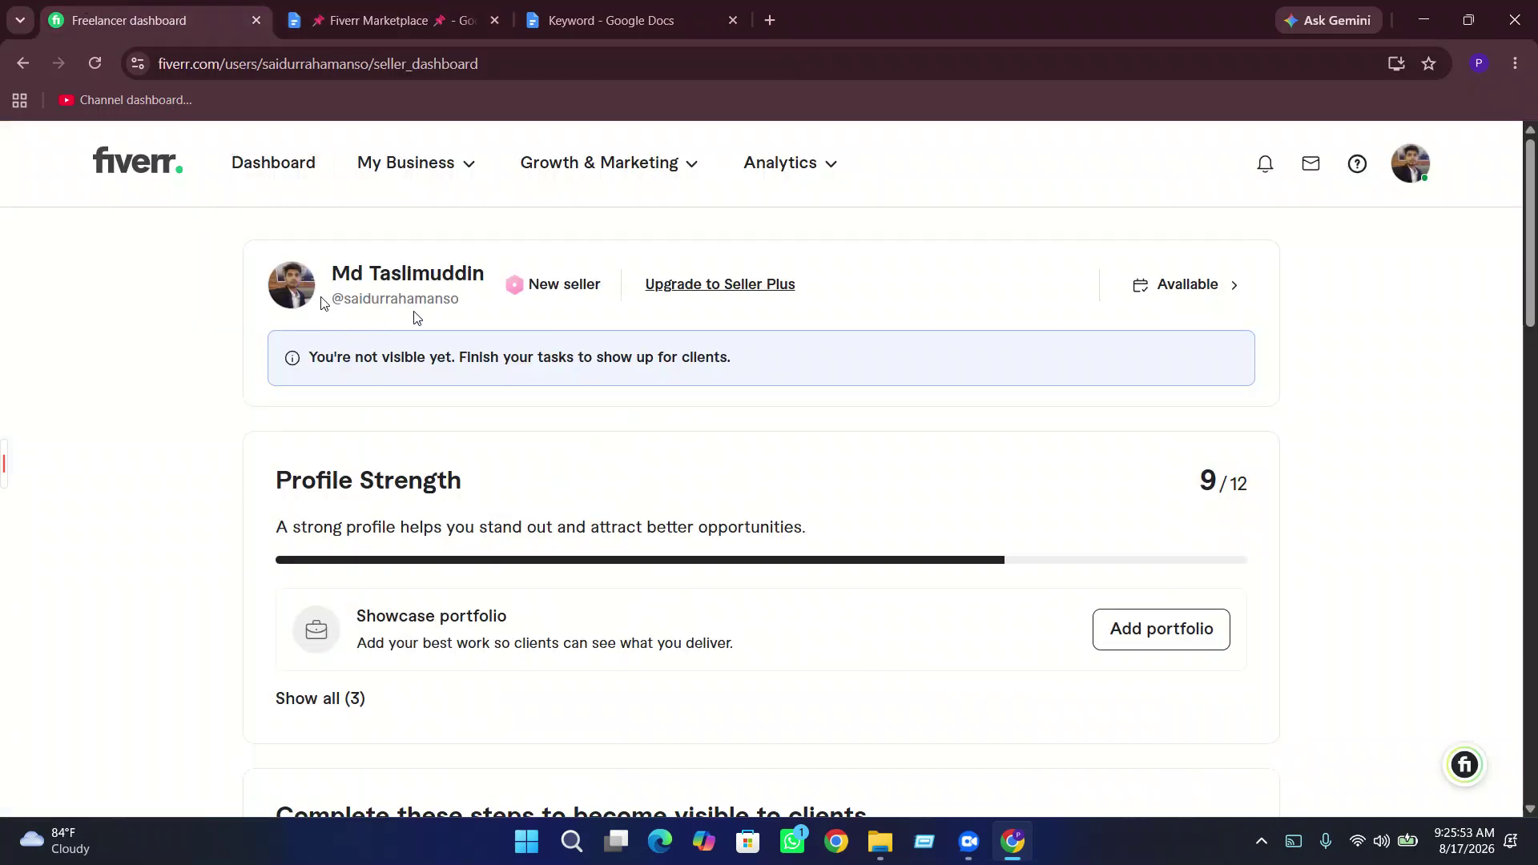
left_click_drag(470, 302, 331, 298)
- Check the Gig Description and Description Writer entries in the Image SEO checklist against the Keyword document and the Fiverr dashboard
left_click(599, 13)
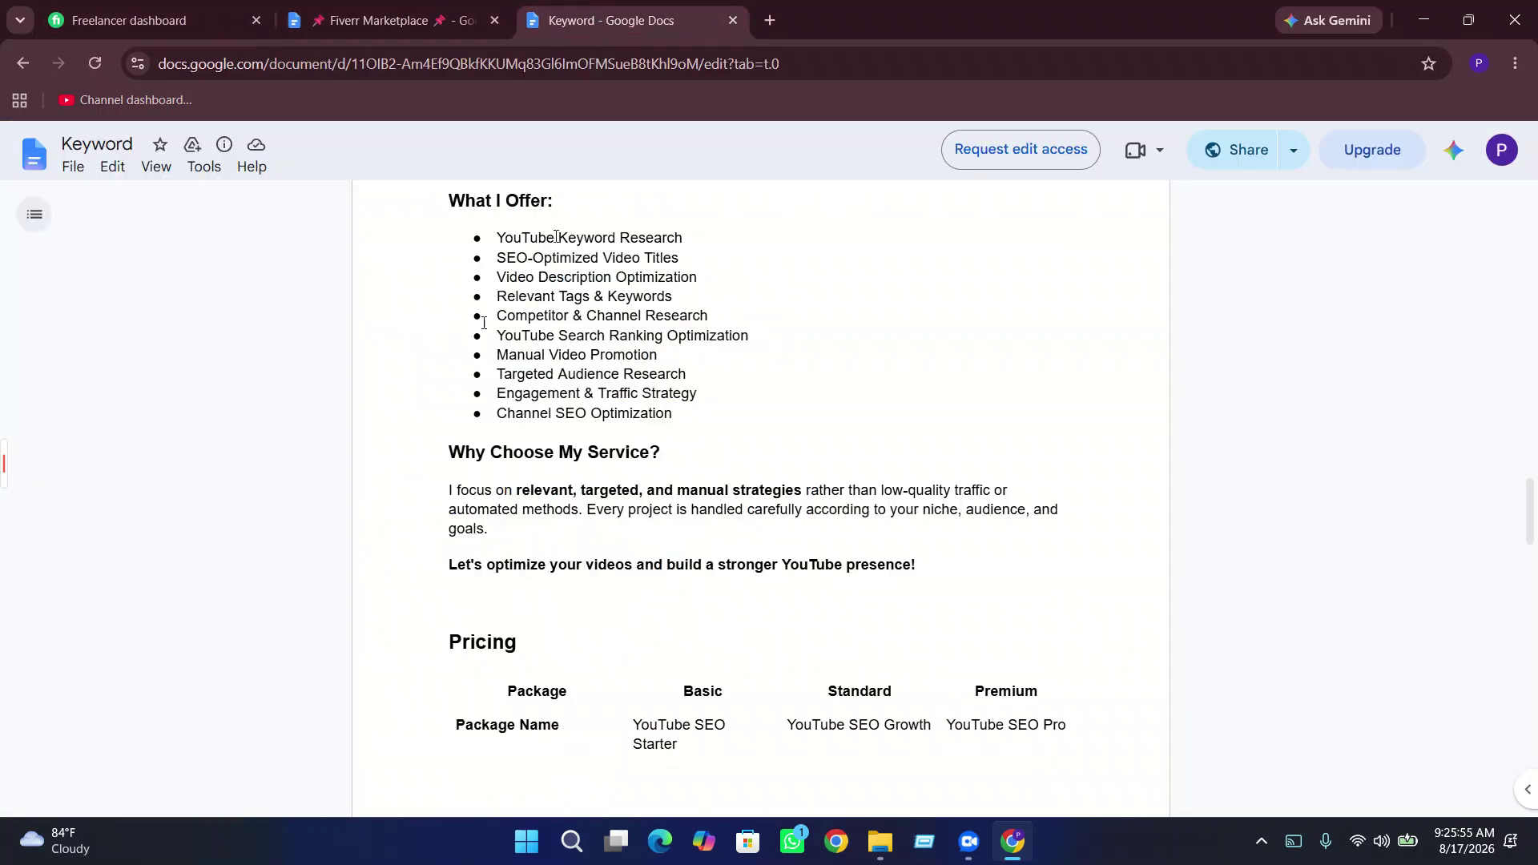
left_click(377, 20)
left_click_drag(534, 455, 637, 478)
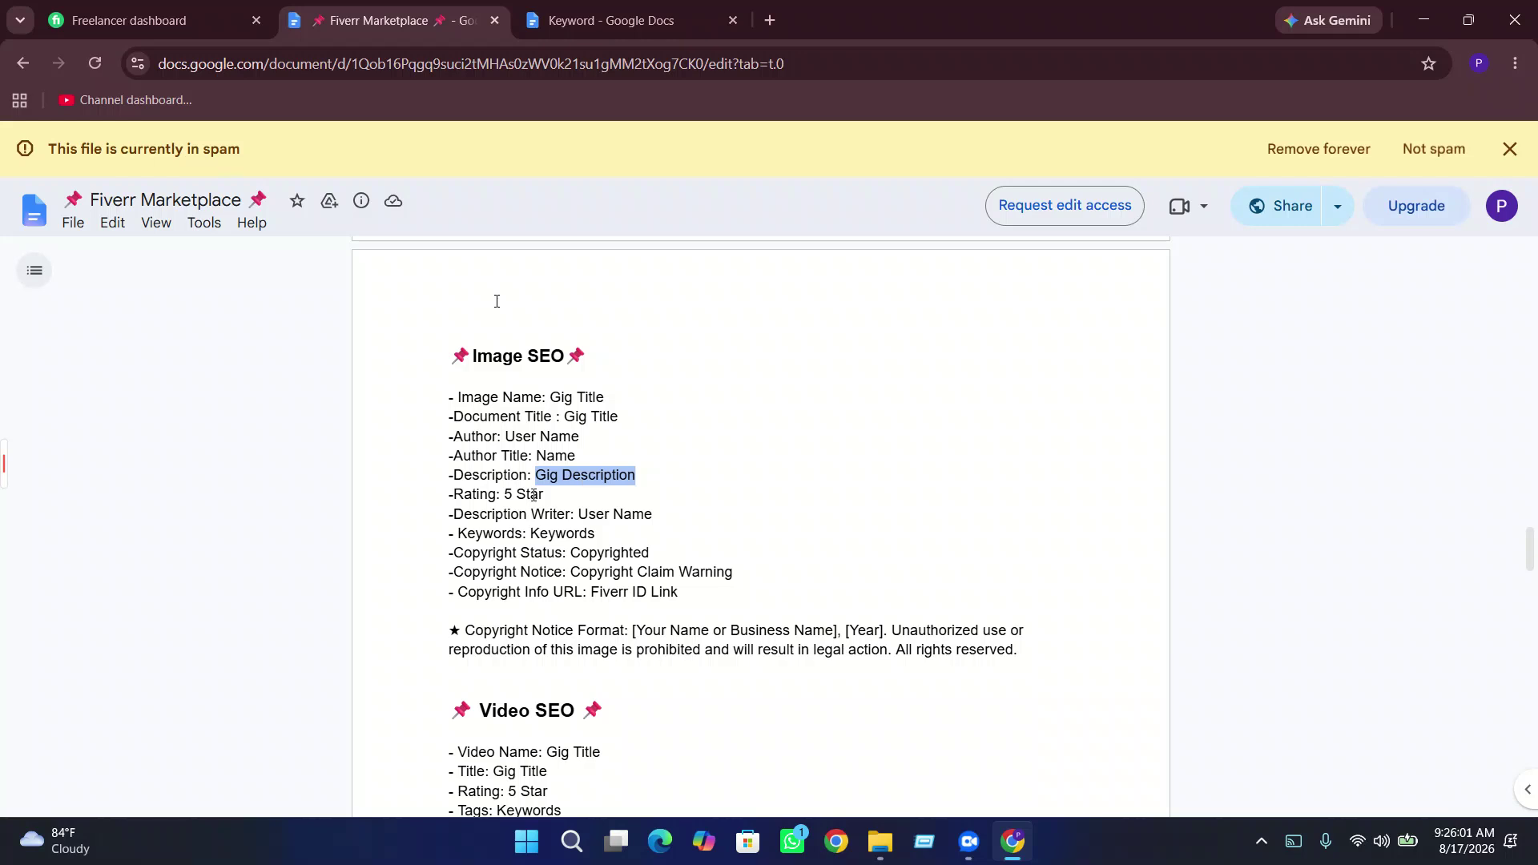
left_click(519, 518)
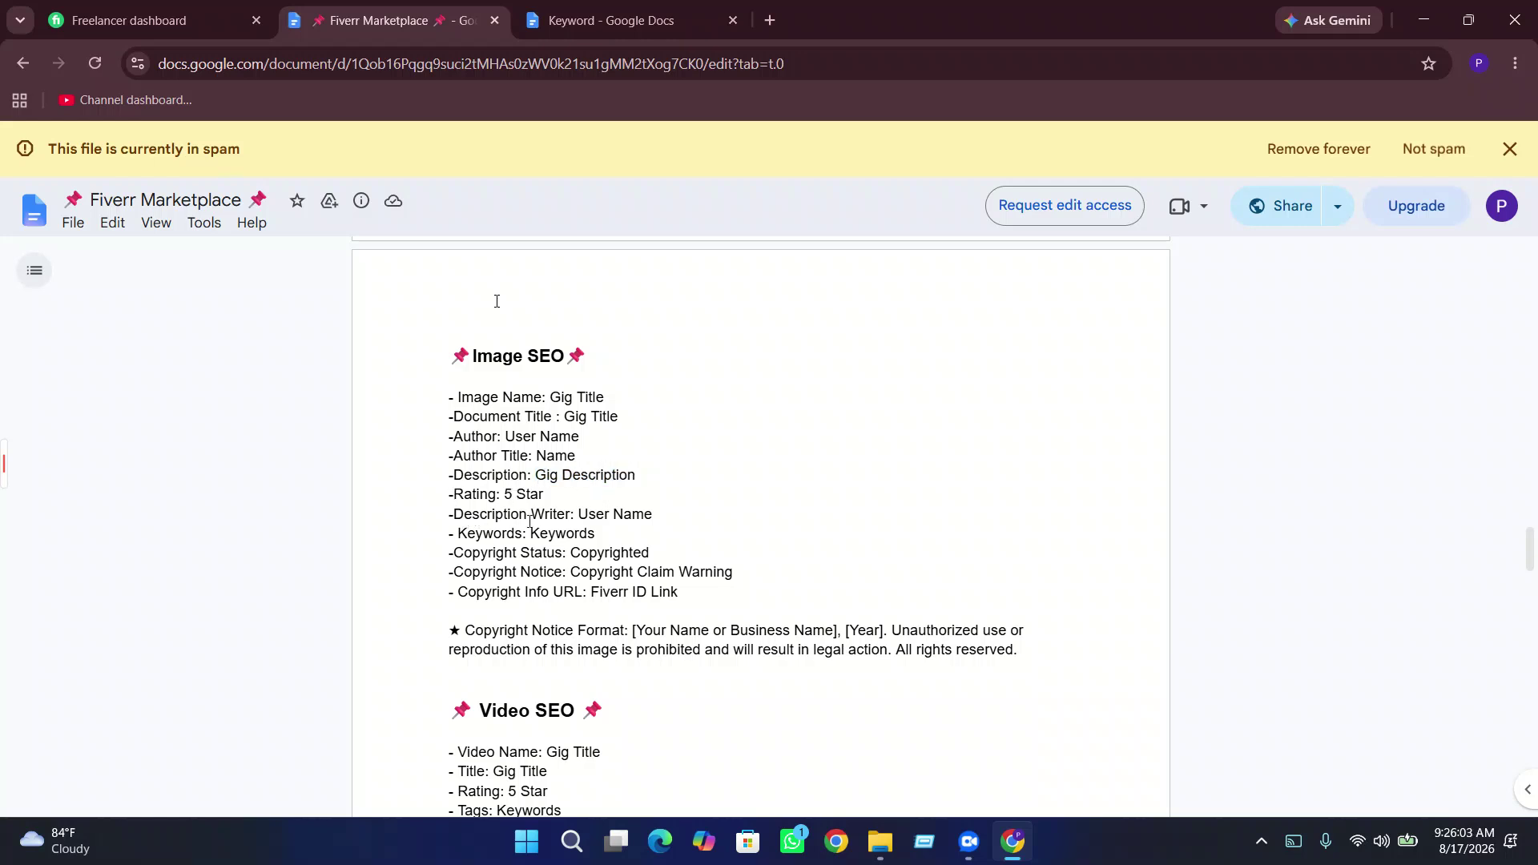
left_click_drag(580, 517, 652, 515)
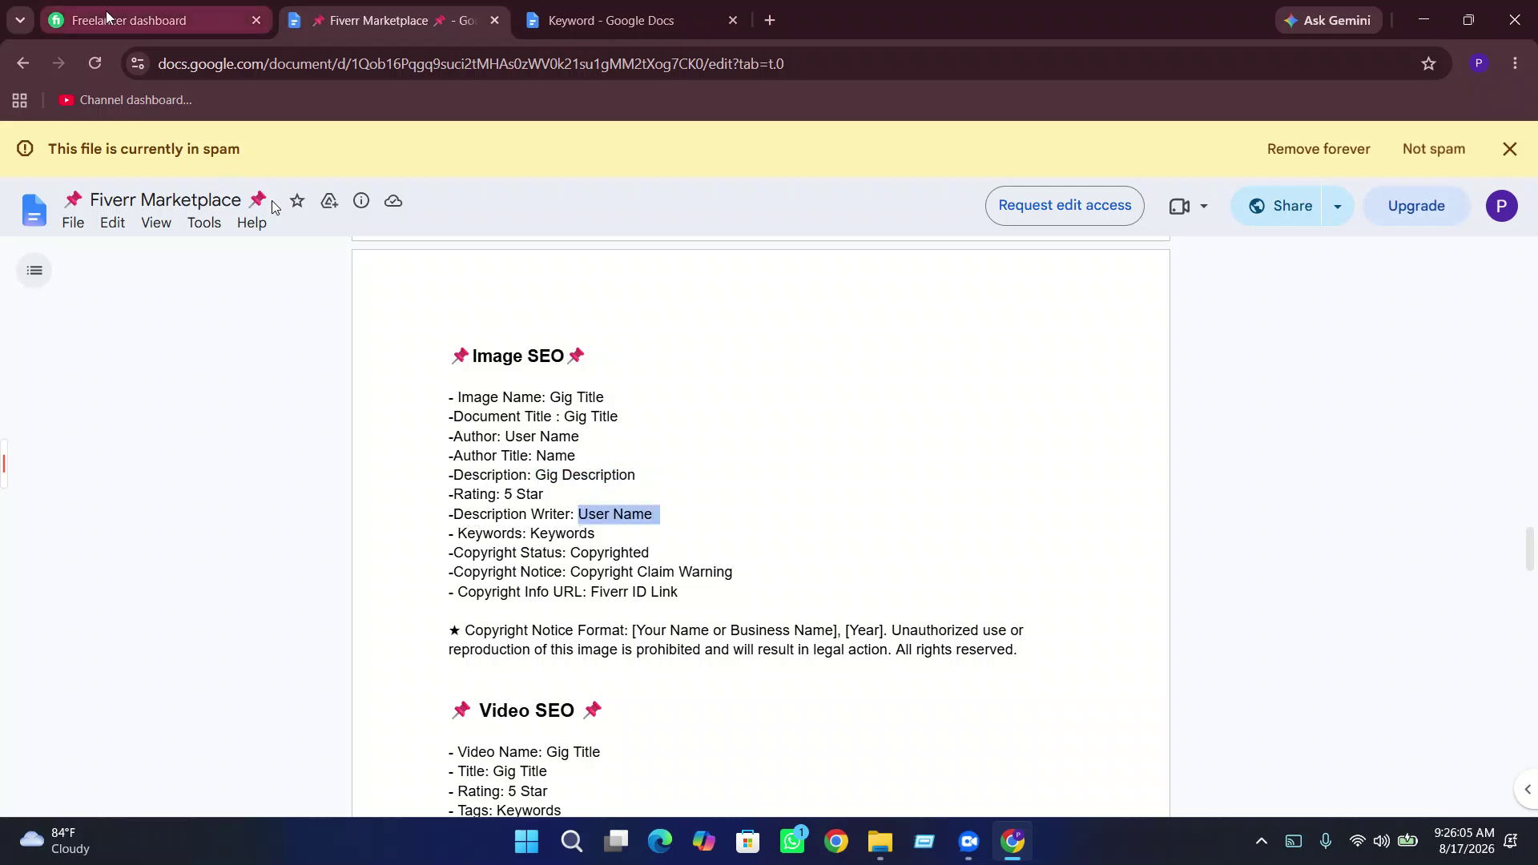
left_click(152, 20)
left_click(467, 35)
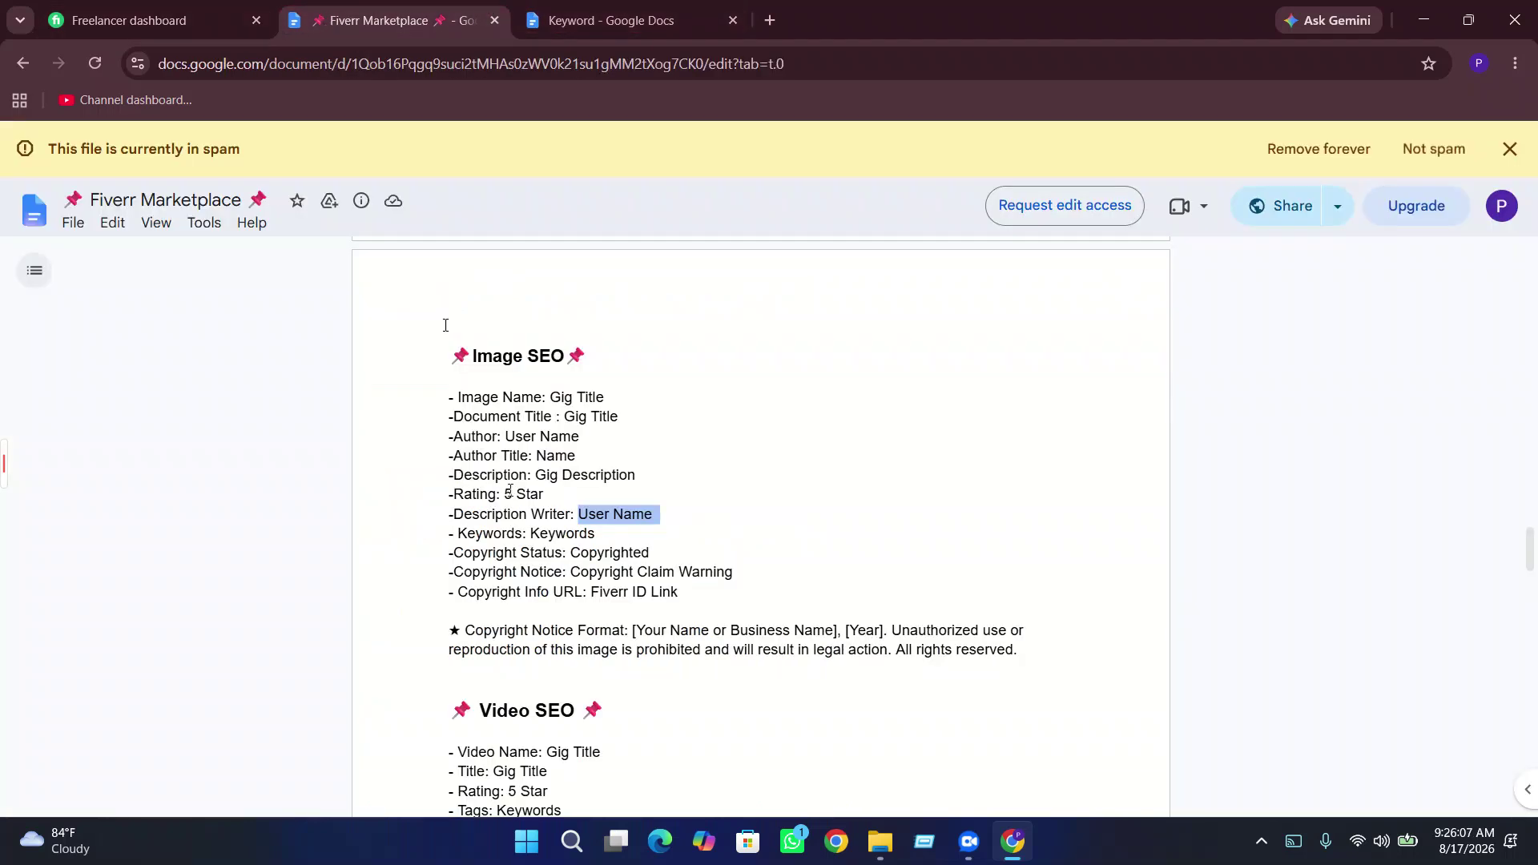
- Highlight the Keywords entry in the Image SEO checklist, and open the Properties of Brown and Grey Minimalist Jewelery Logo Design.jpg on the desktop
left_click_drag(528, 537, 597, 535)
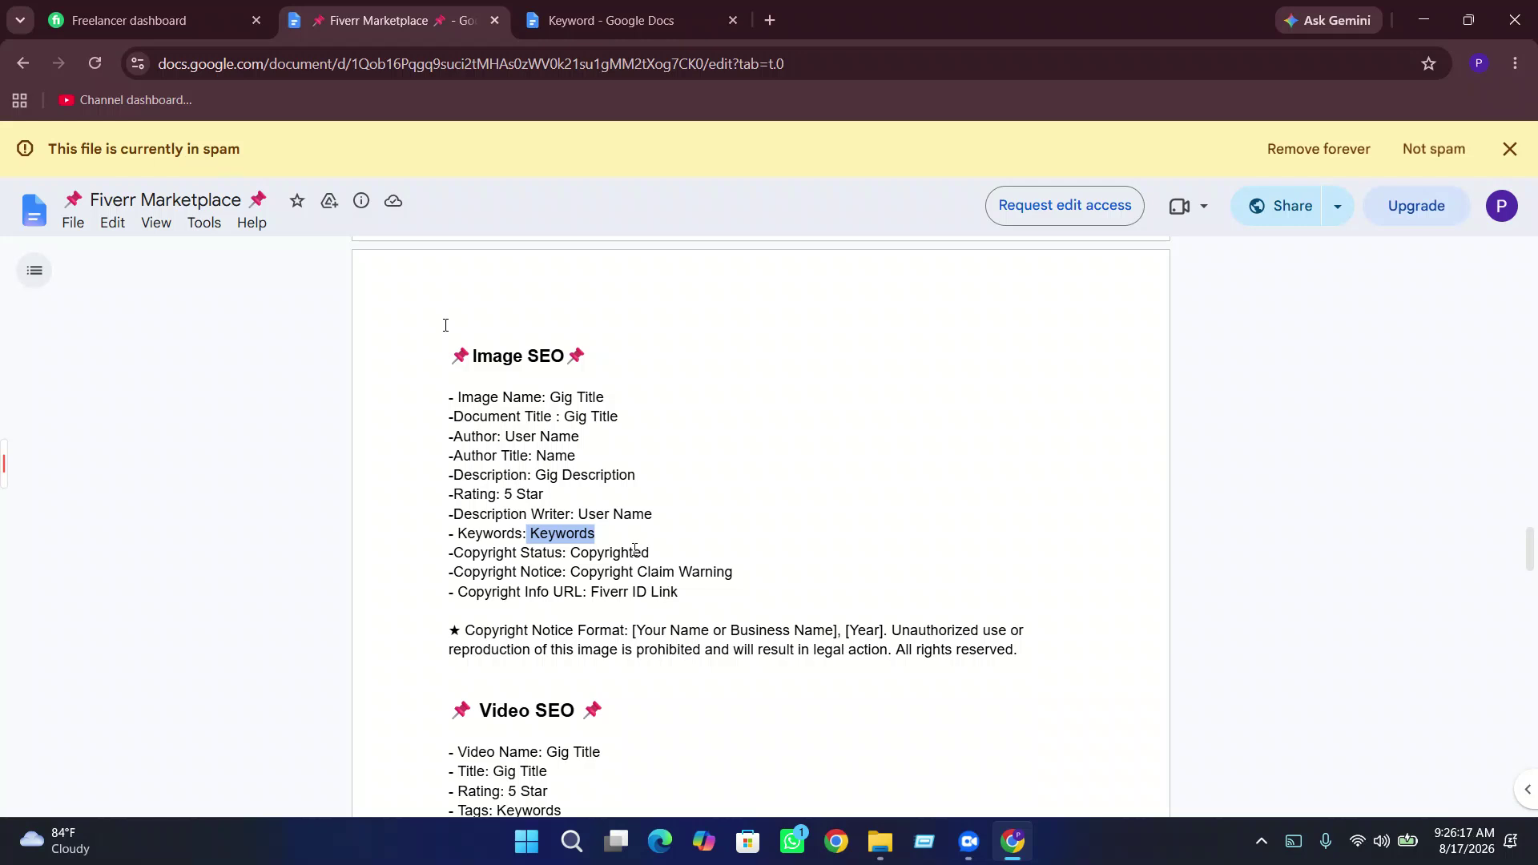
scroll(561, 508, "up", 1)
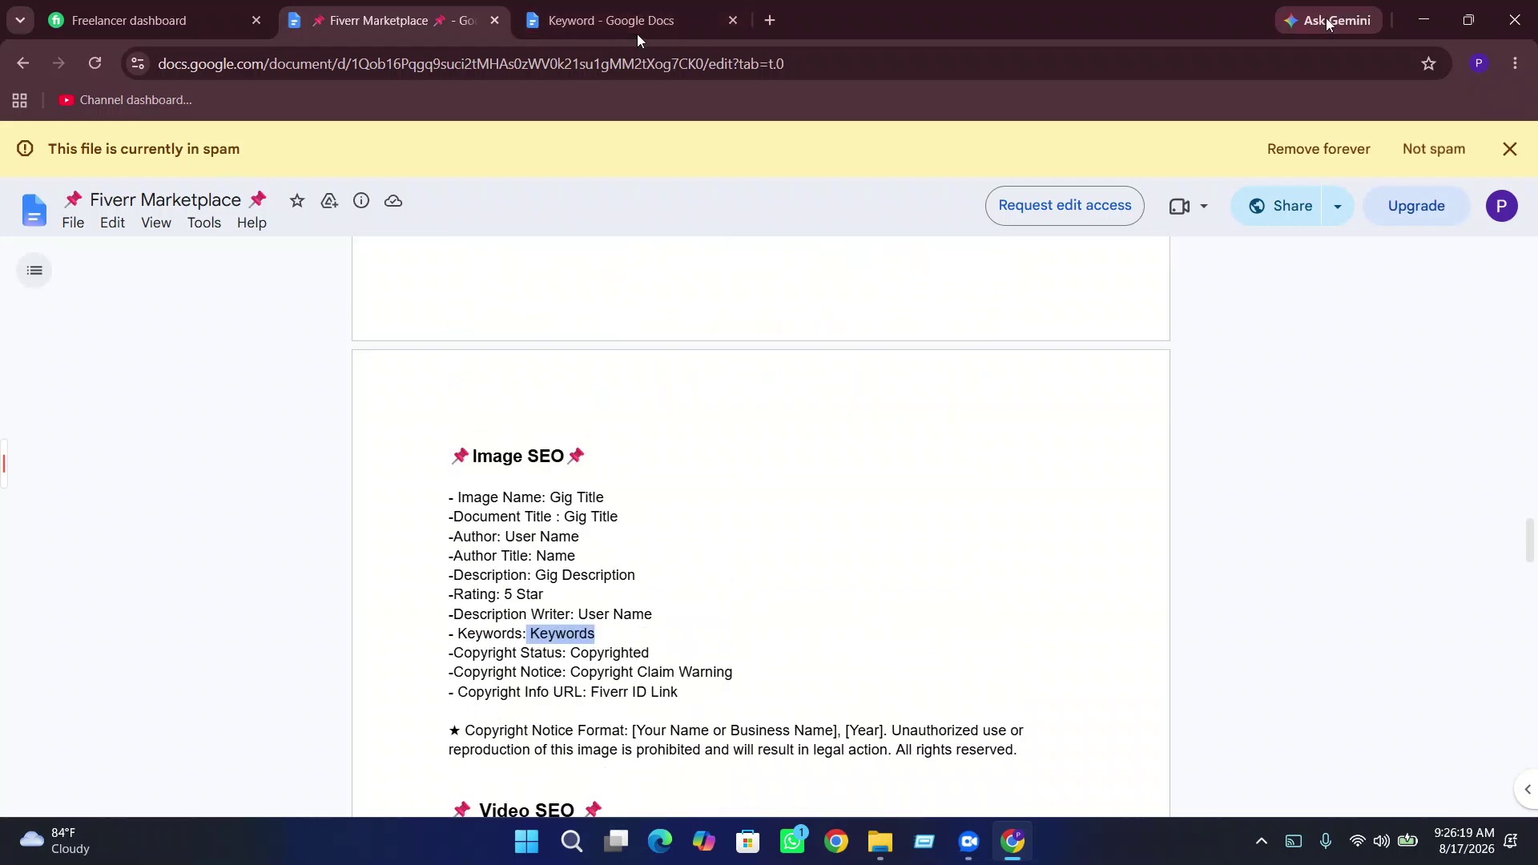
left_click(1405, 16)
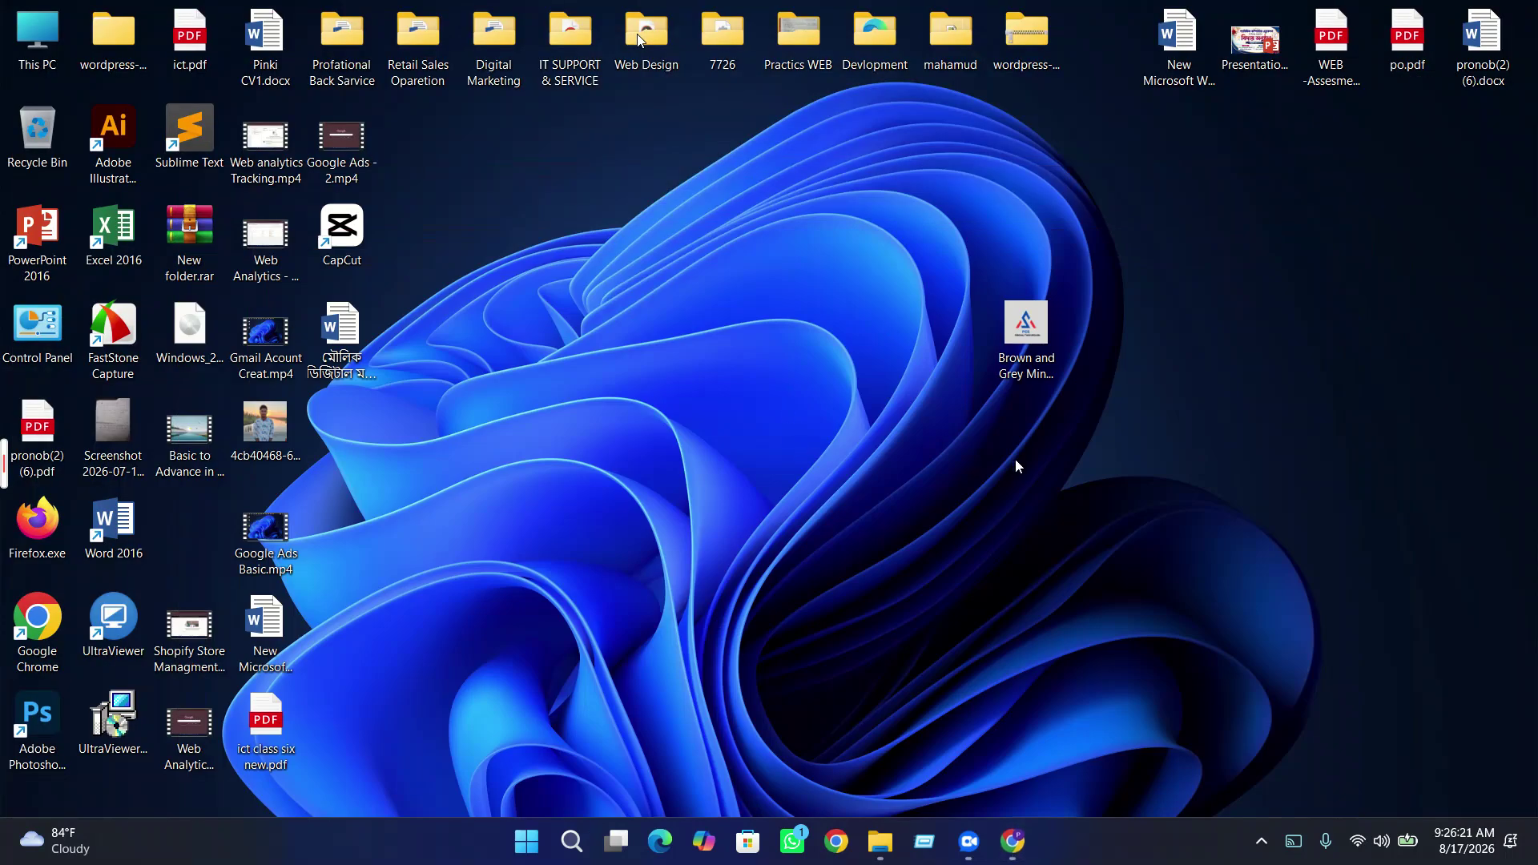
right_click(1024, 368)
left_click(824, 383)
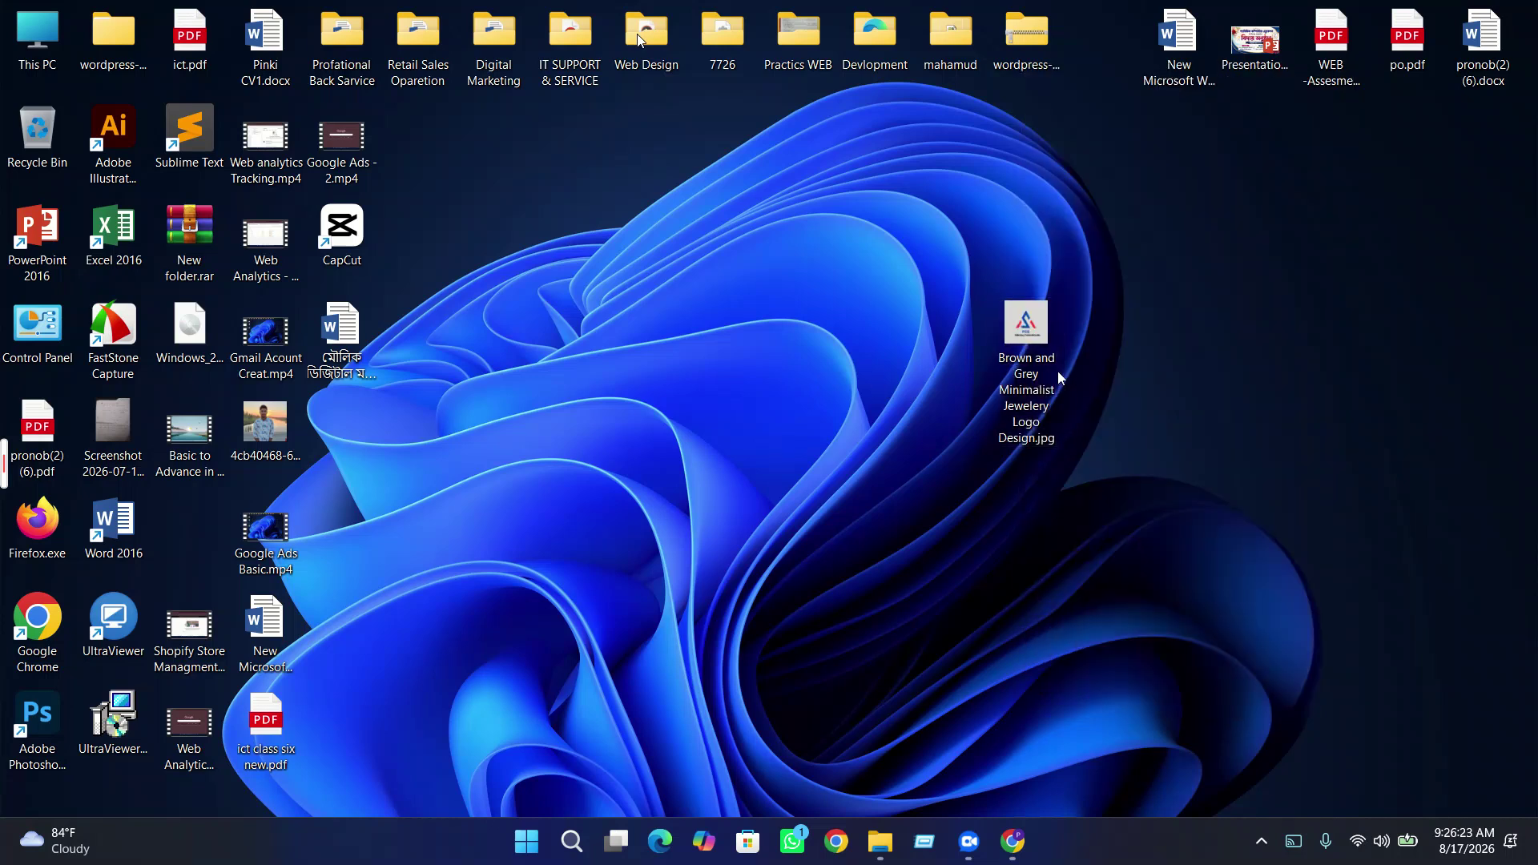
right_click(1045, 351)
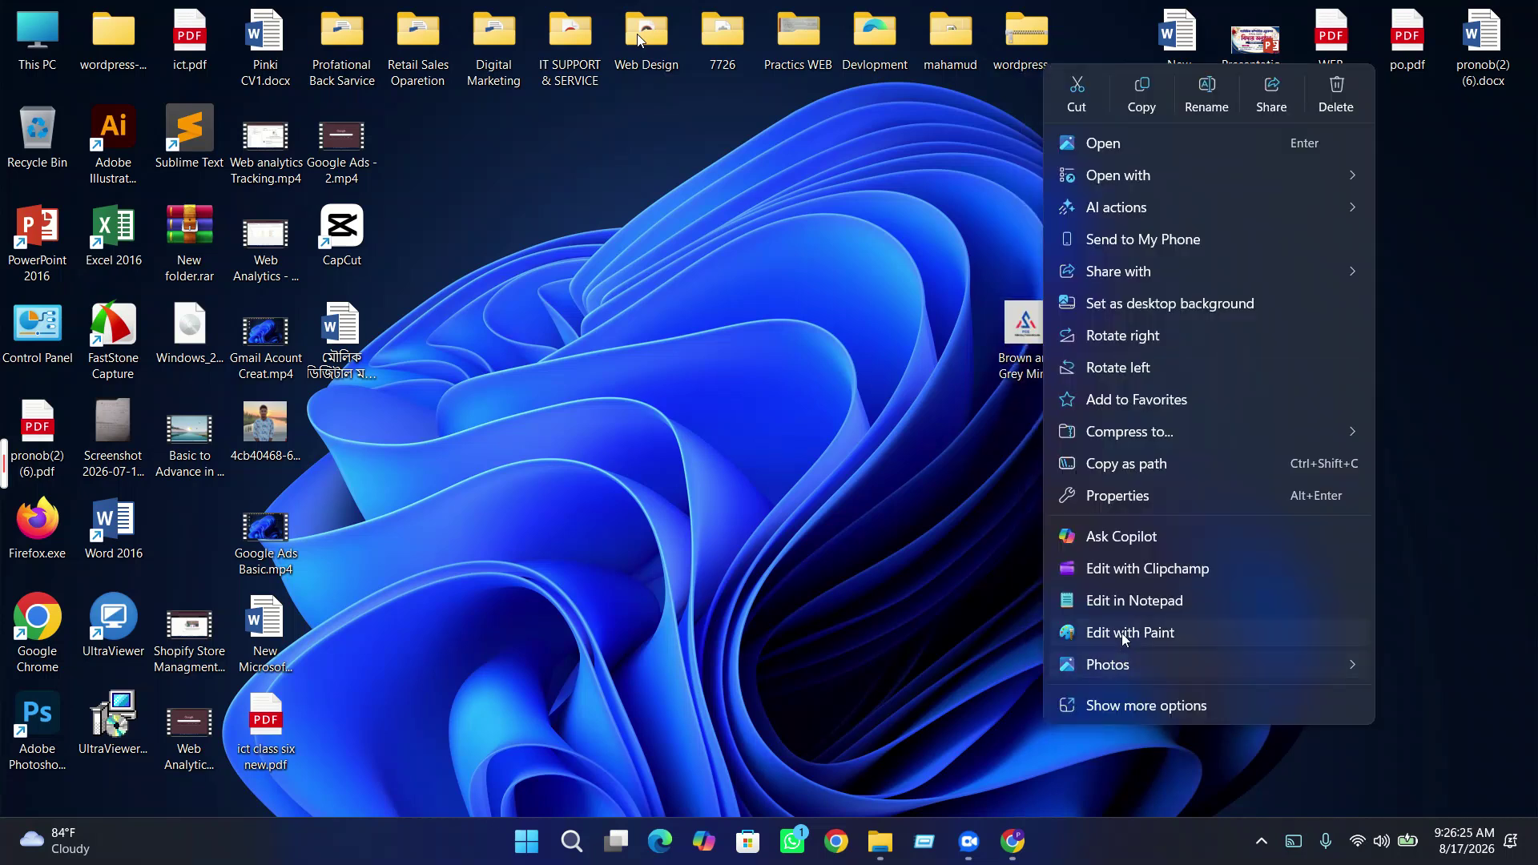
left_click(1134, 503)
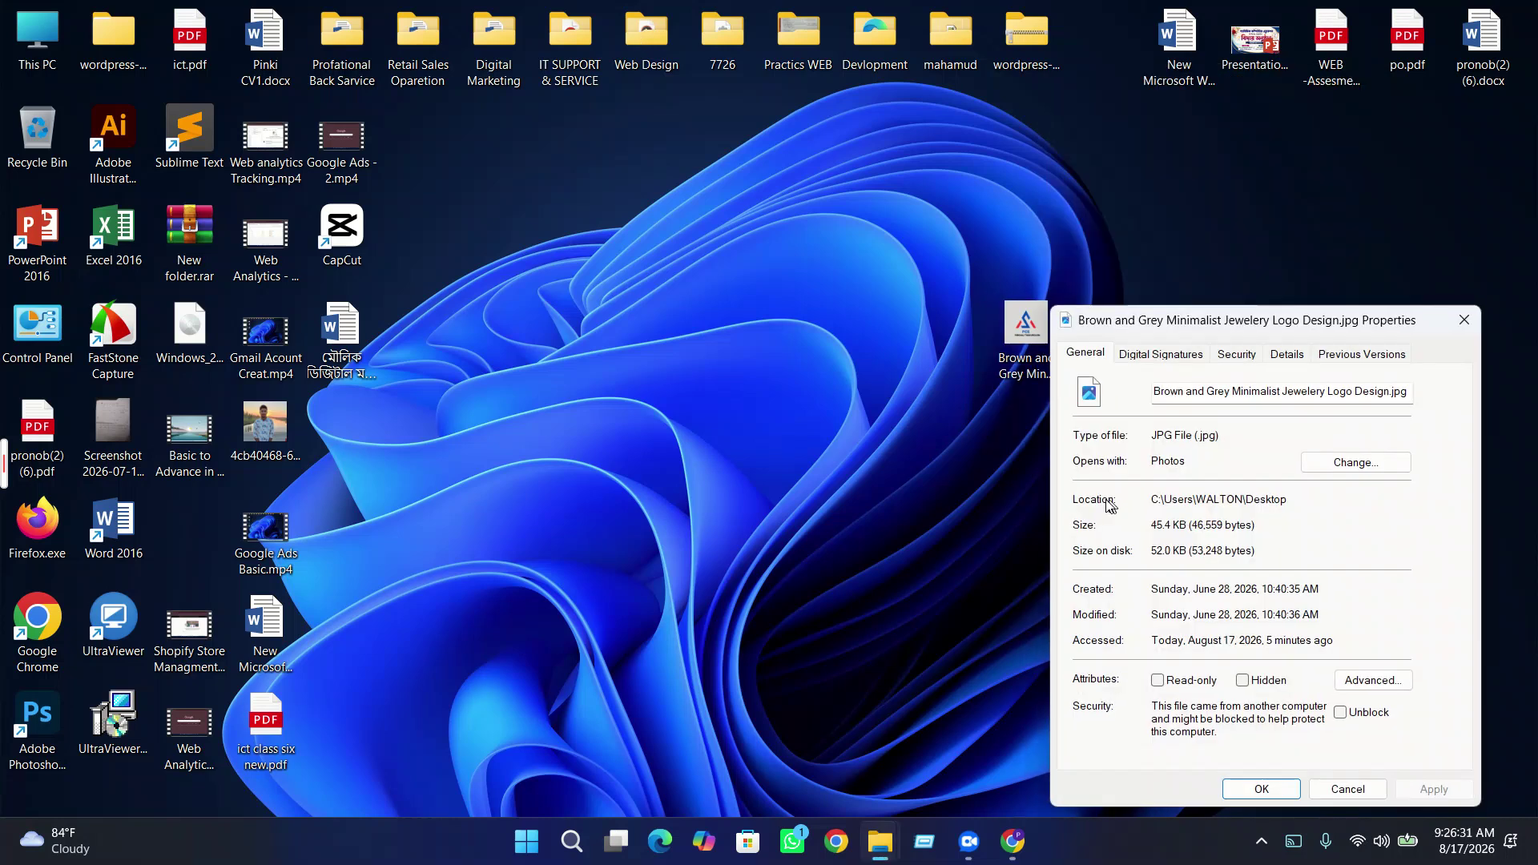
left_click_drag(1223, 330, 1281, 189)
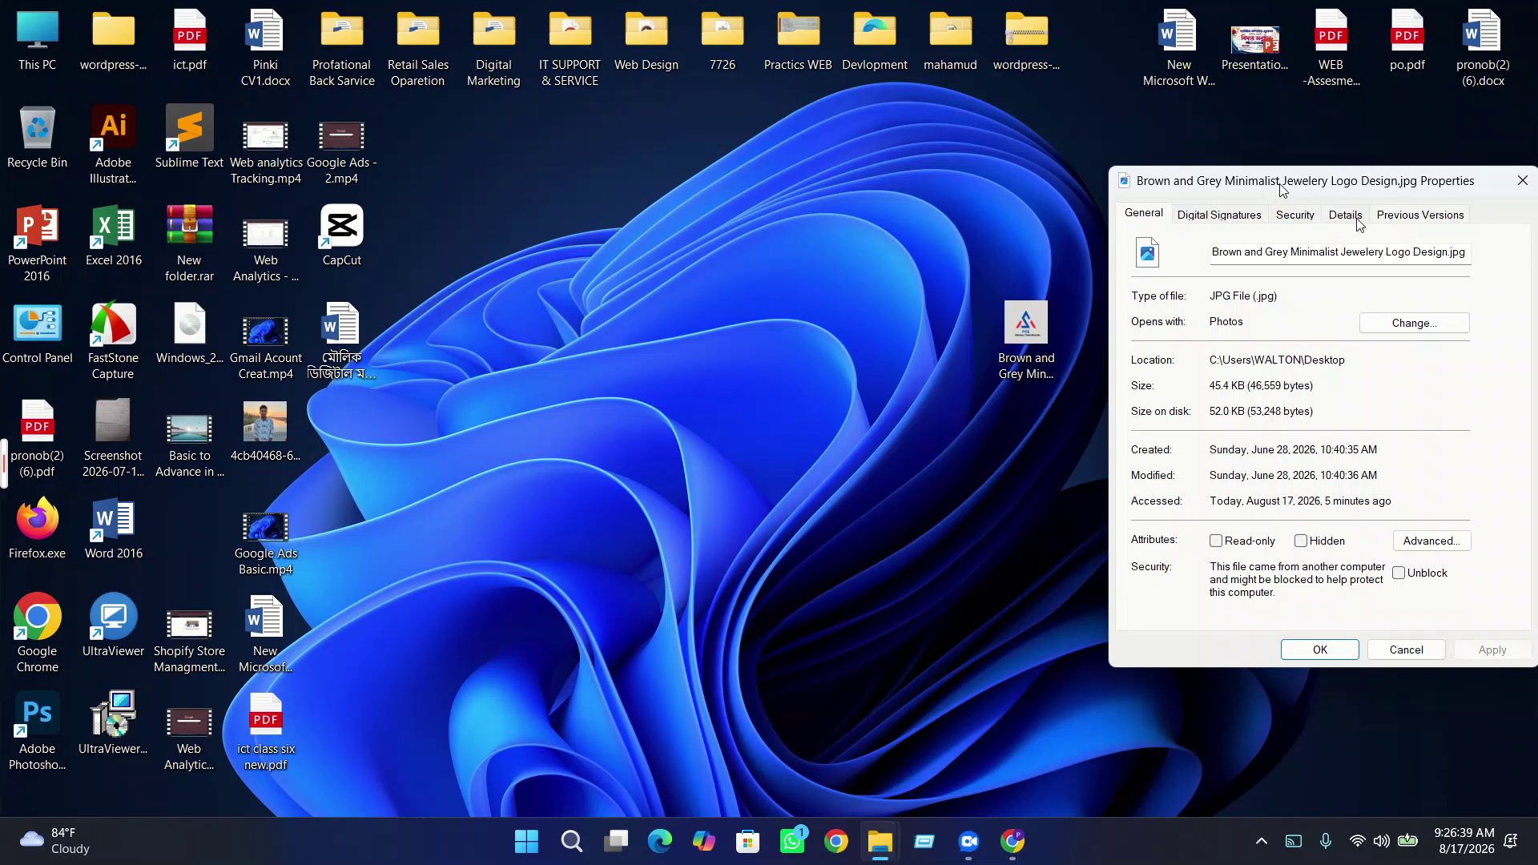
- Clear the whole file name, including the extension, in the logo image's Properties
left_click(1252, 254)
double_click(1254, 253)
left_click(1263, 252)
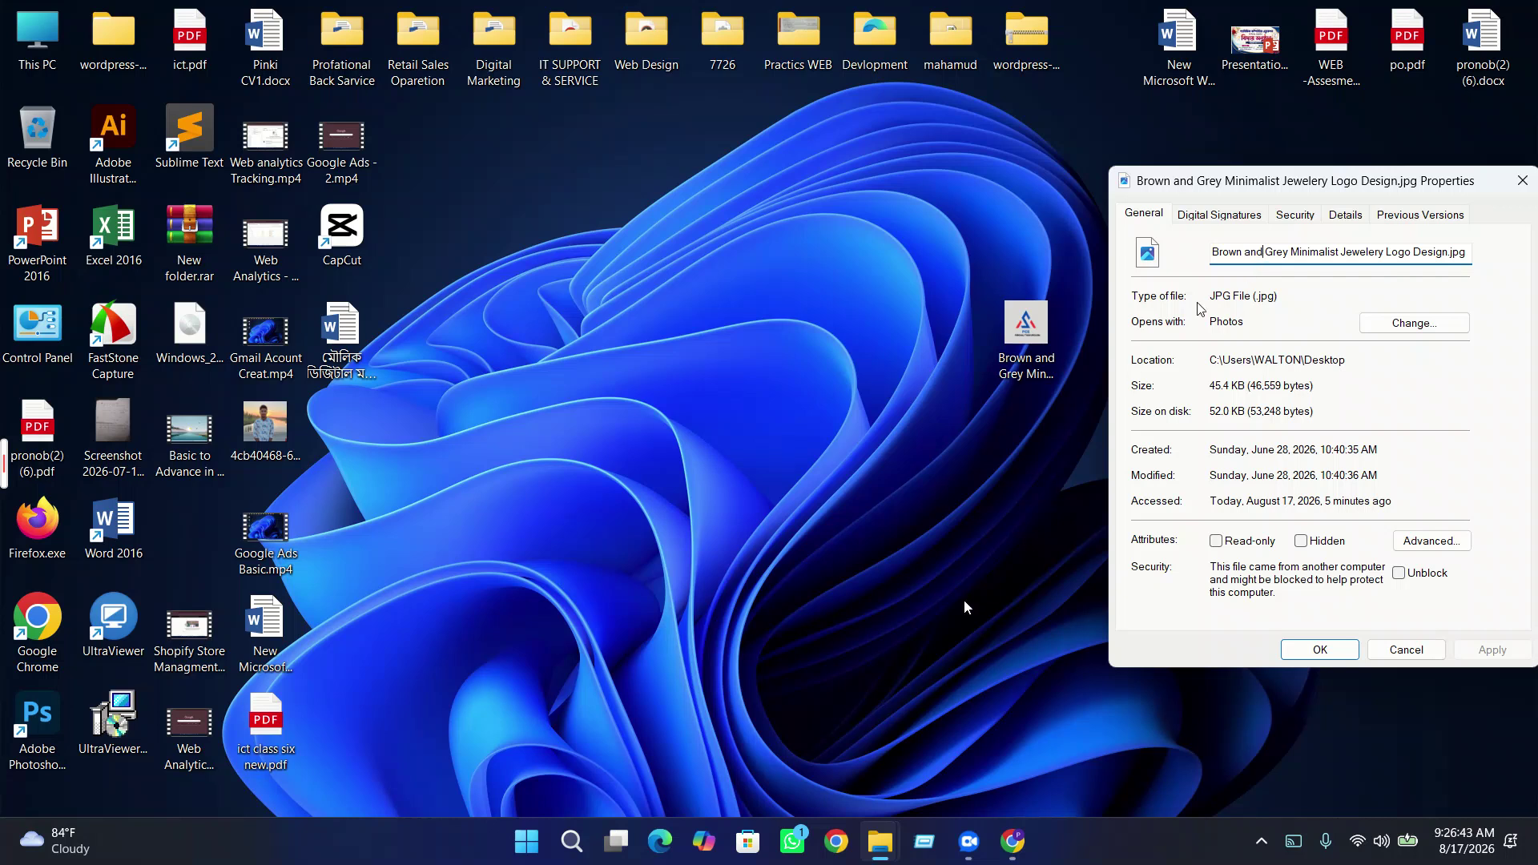
left_click(1013, 841)
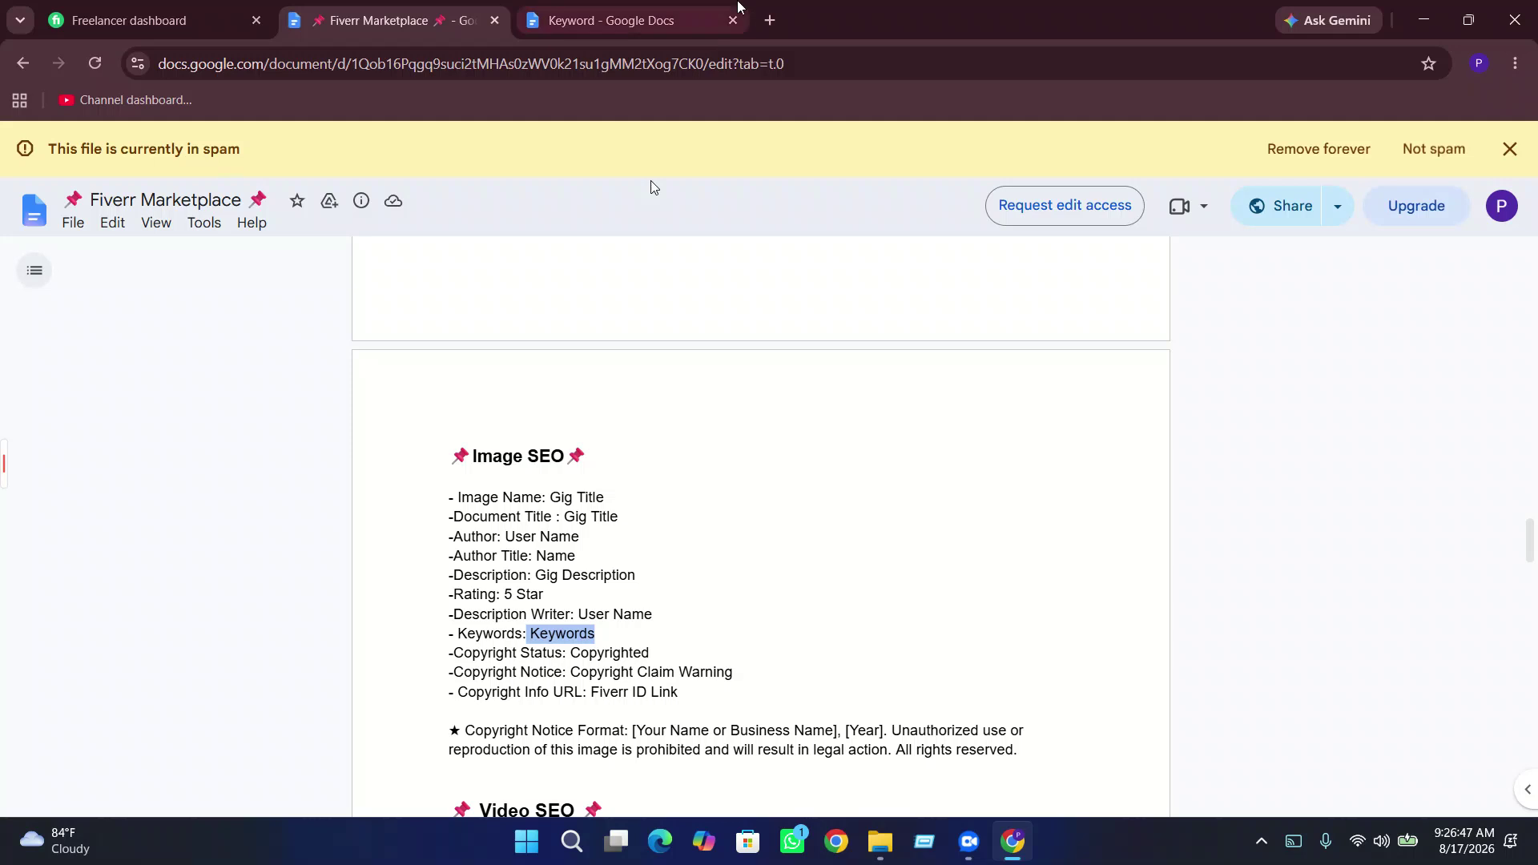
left_click(1423, 20)
double_click(1249, 253)
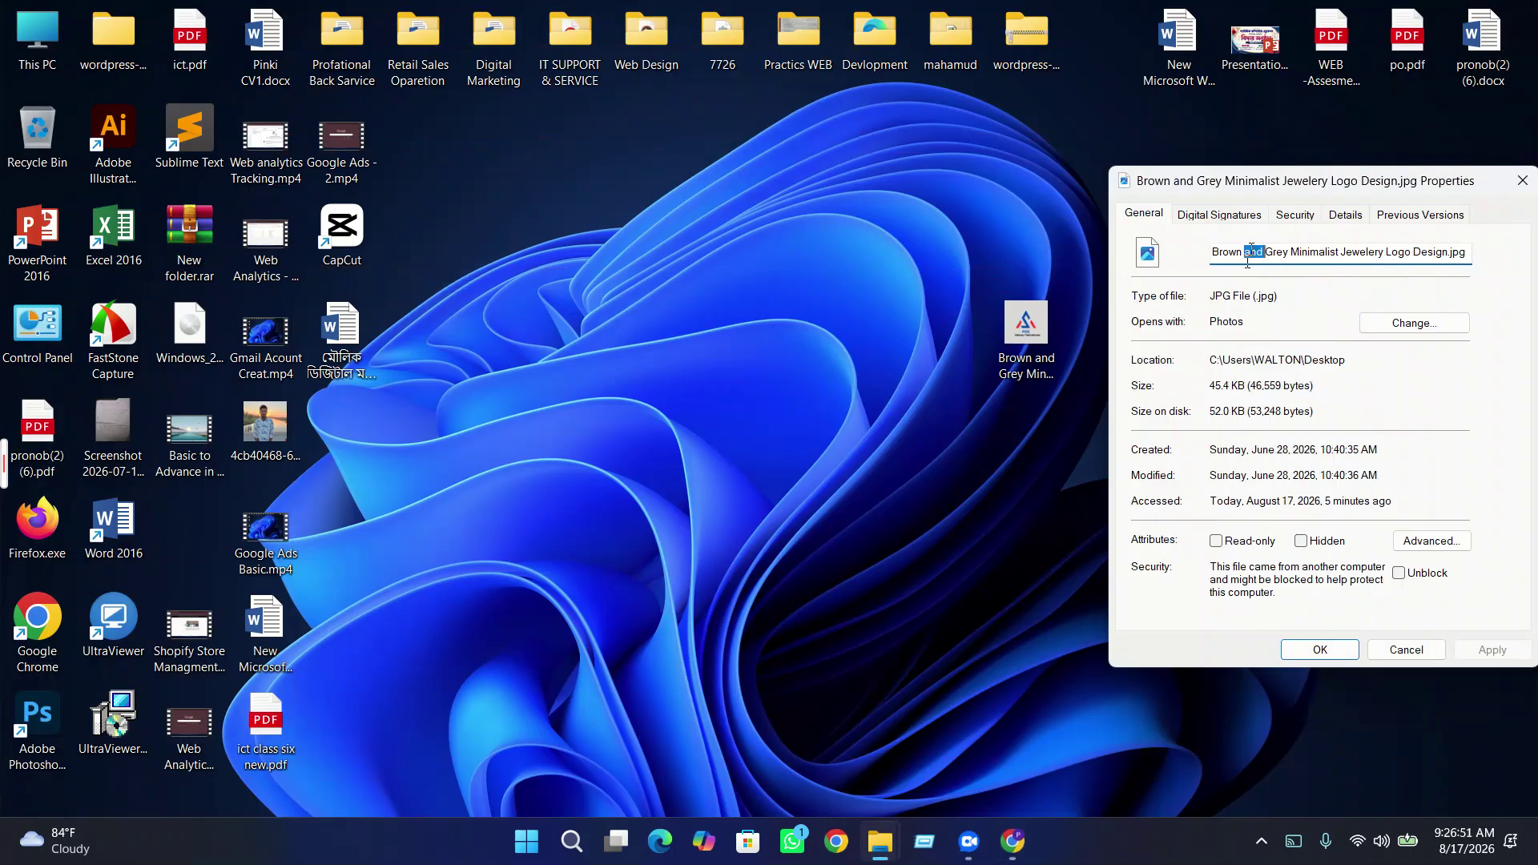
left_click(1248, 255)
left_click_drag(1470, 253, 1139, 264)
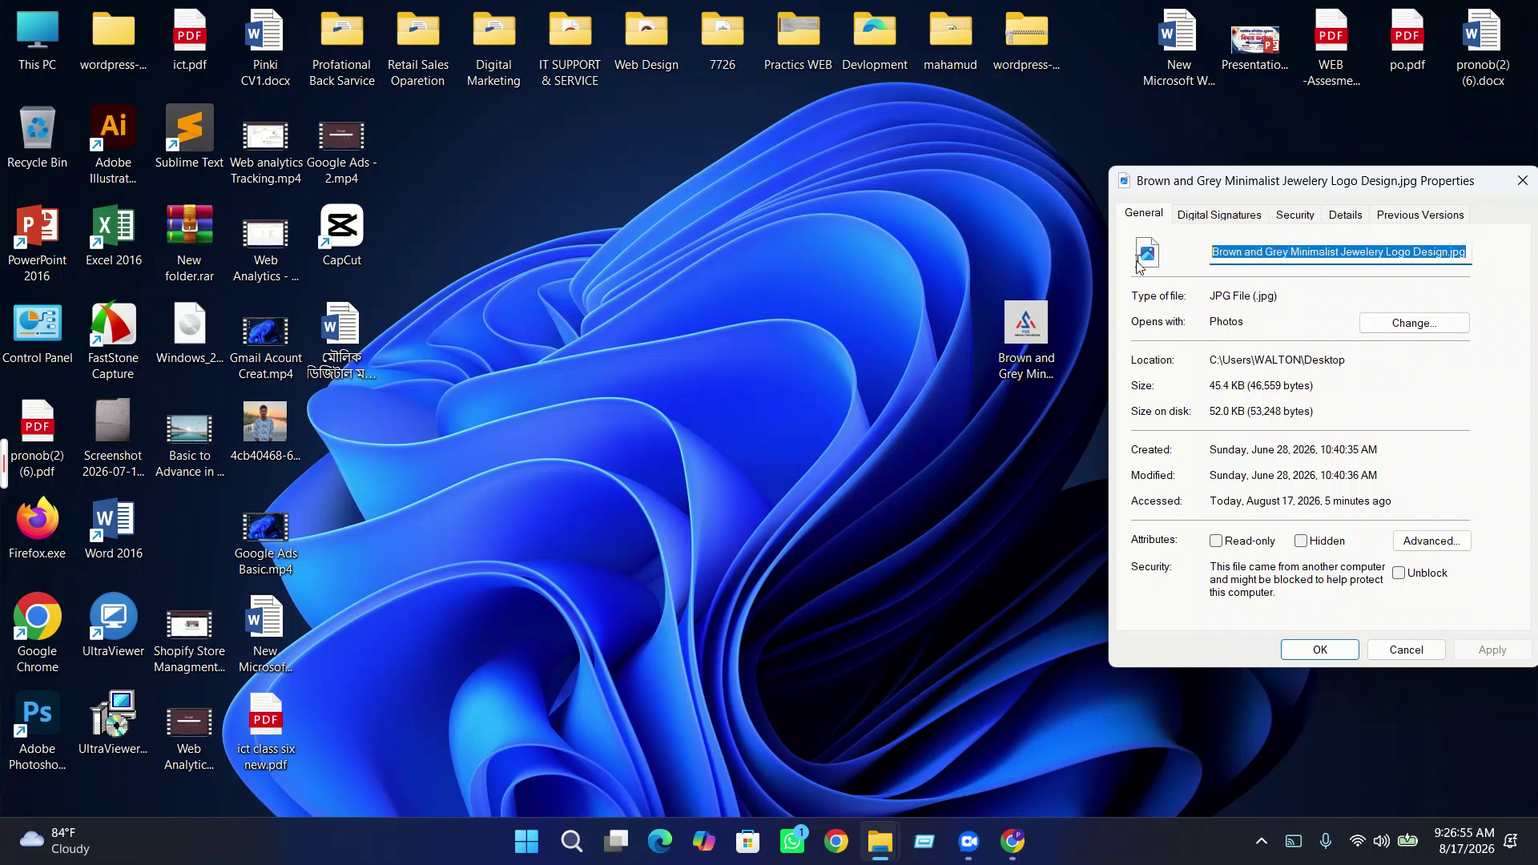
key("BackSpace")
- Copy the gig title "I will optimize youtube seo management and organic youtube growth" from the Title section of the Keyword document
left_click(1012, 841)
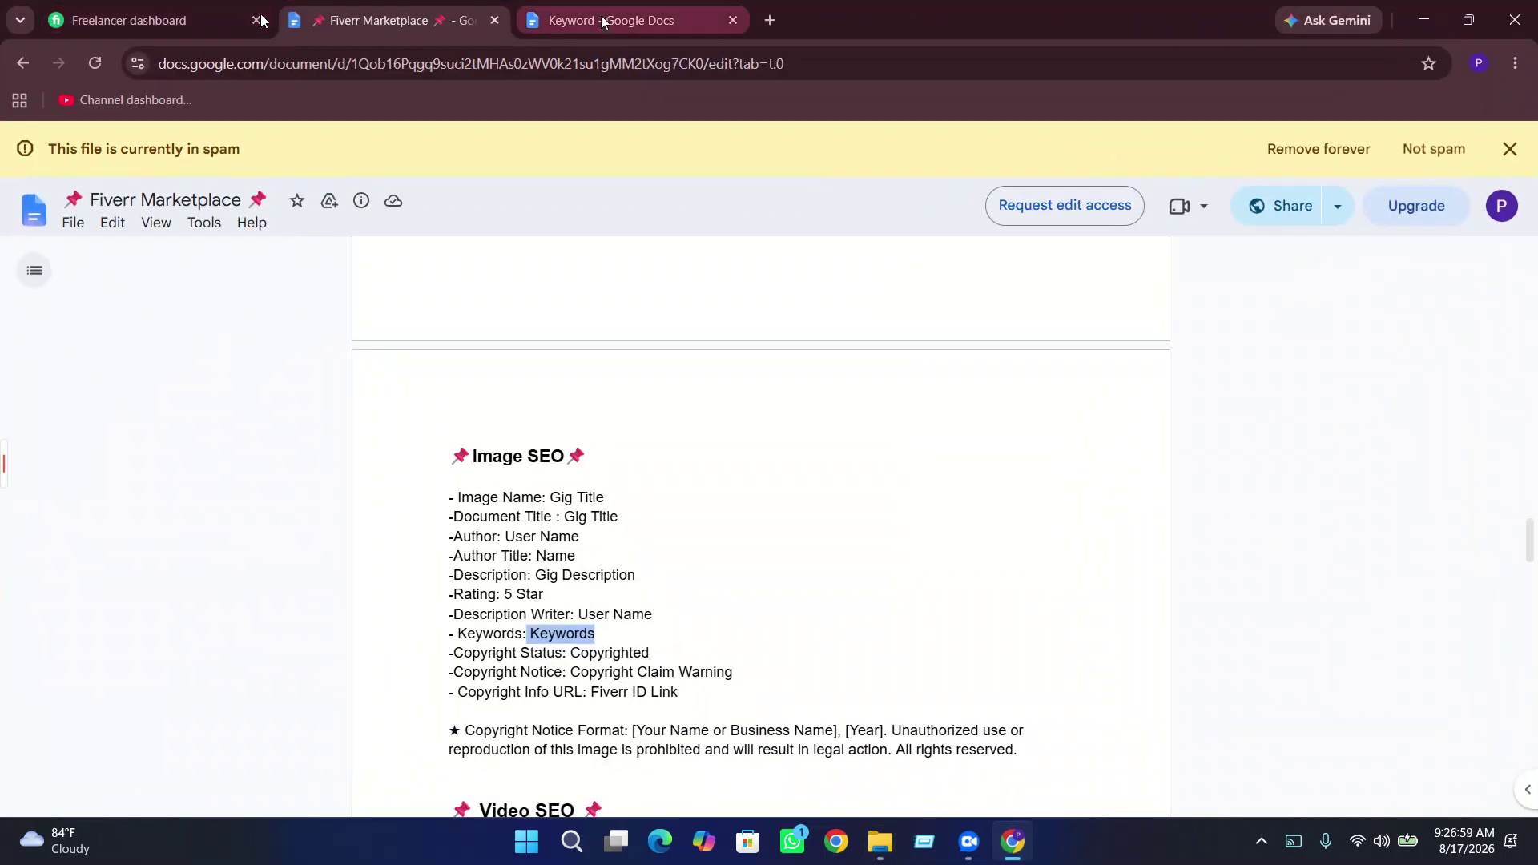
left_click(602, 22)
scroll(761, 481, "up", 10)
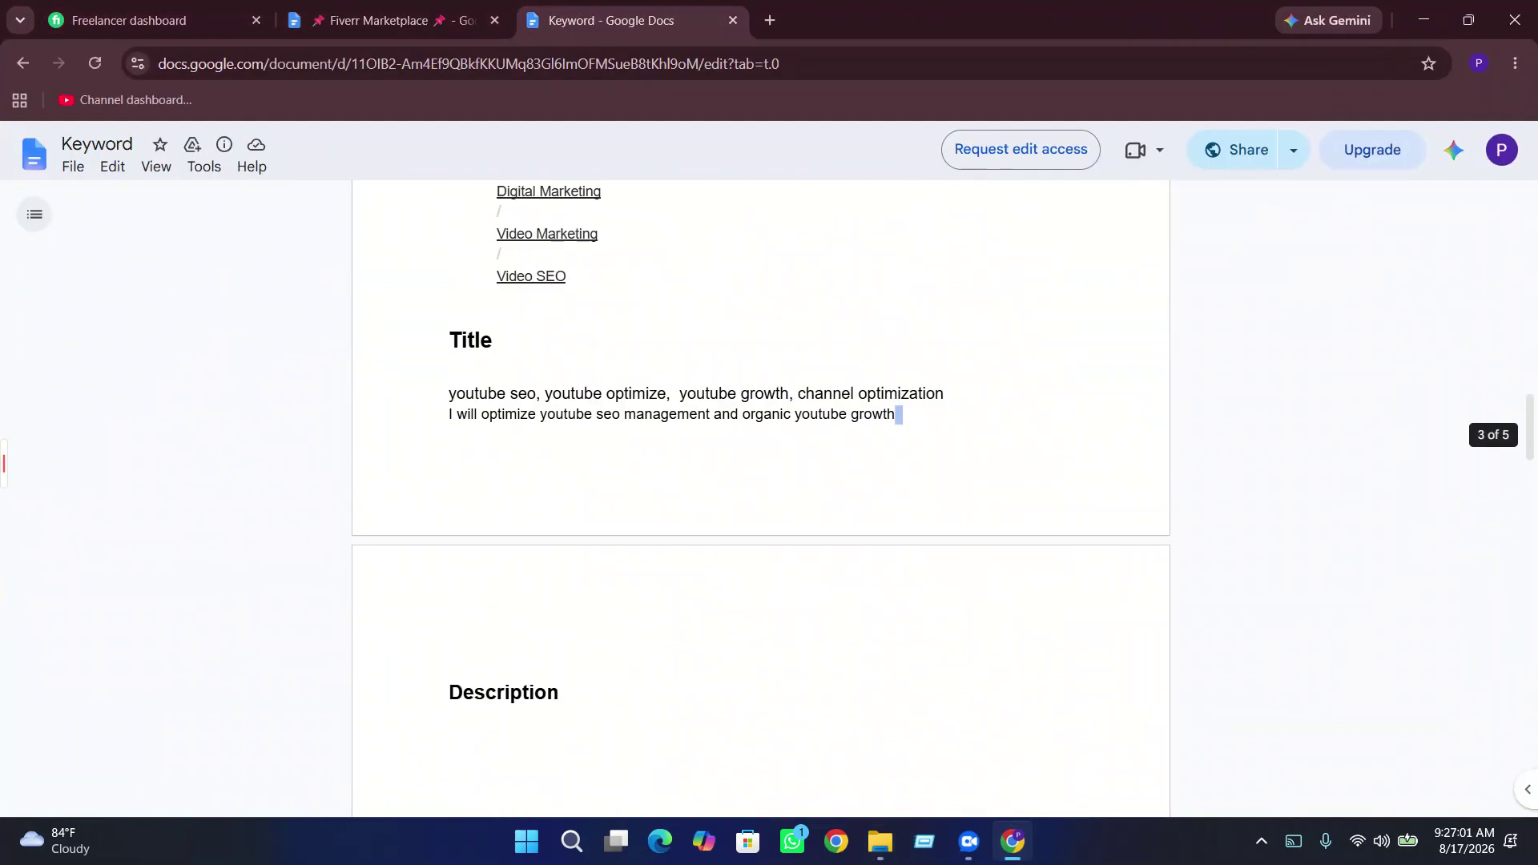
scroll(761, 481, "up", 1)
left_click_drag(899, 498, 452, 502)
right_click(457, 499)
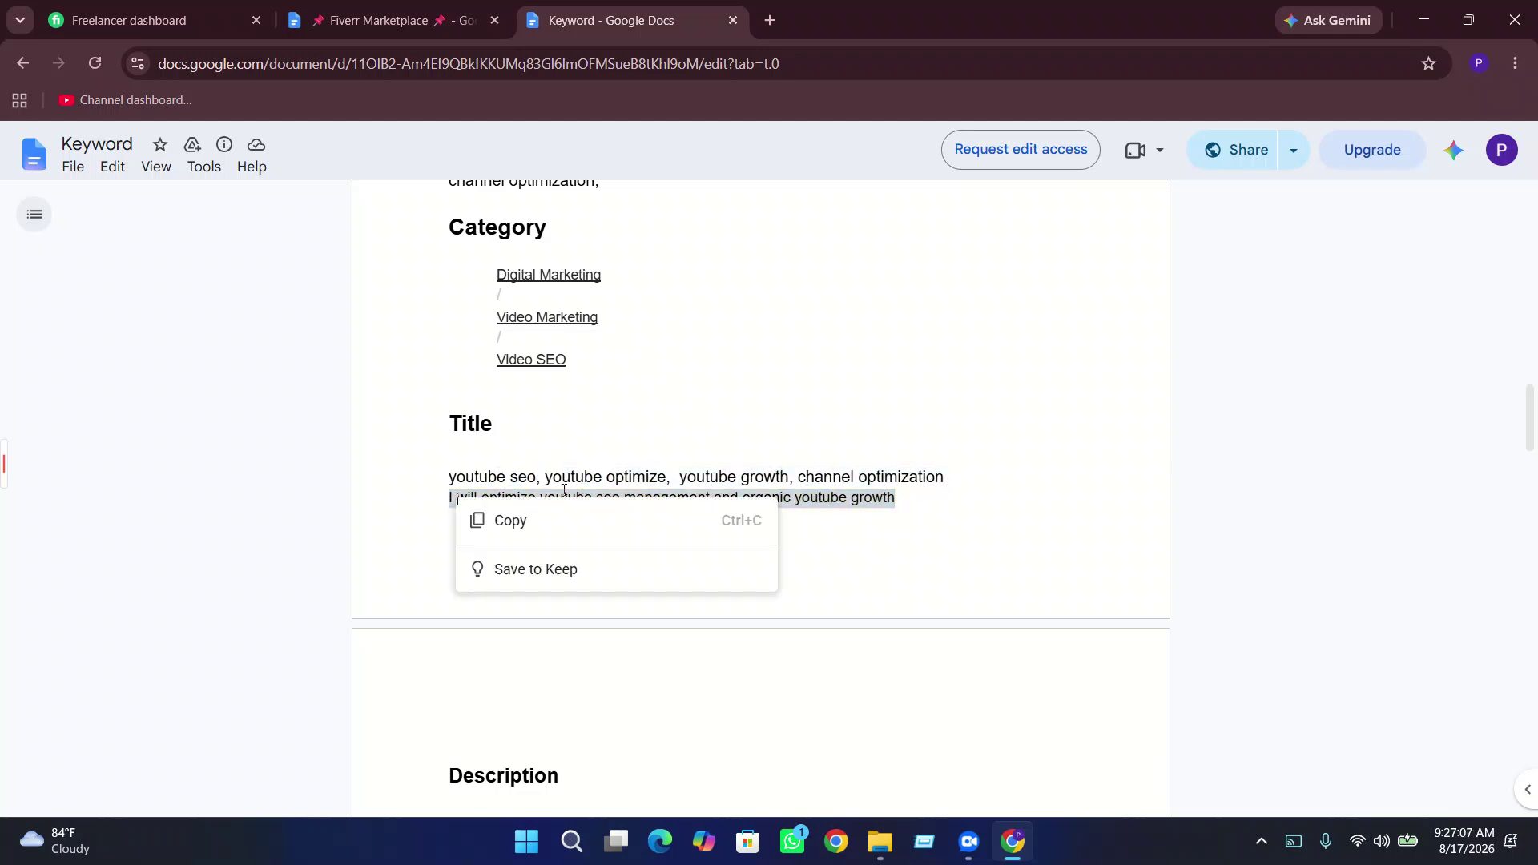
left_click(513, 521)
- Rename the logo image with the copied gig title "I will optimize youtube seo management and organic youtube growth", accepting the file extension change
left_click(1423, 20)
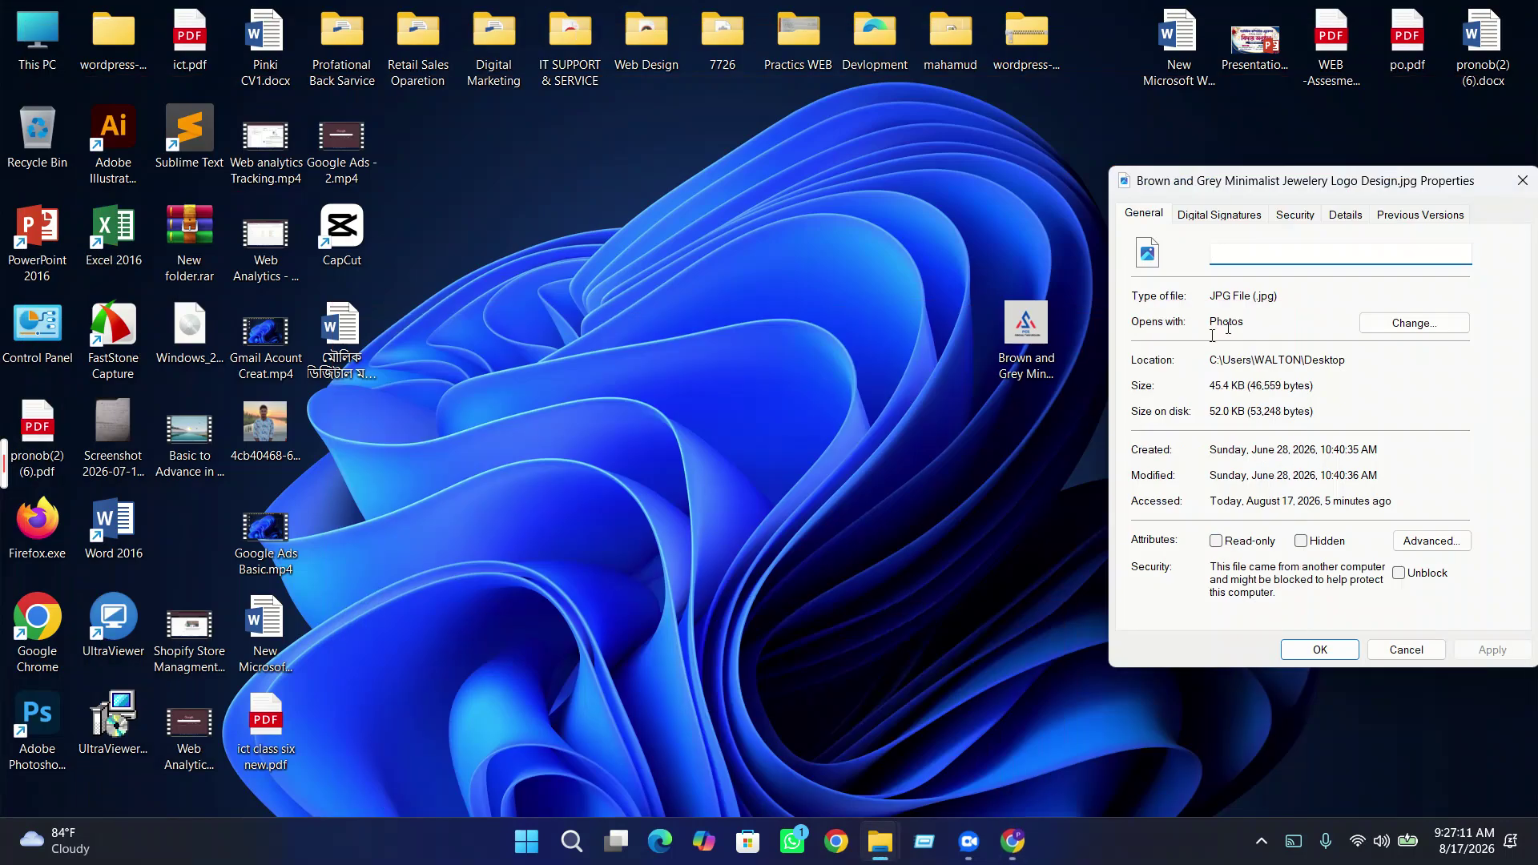
right_click(1252, 253)
left_click(1280, 328)
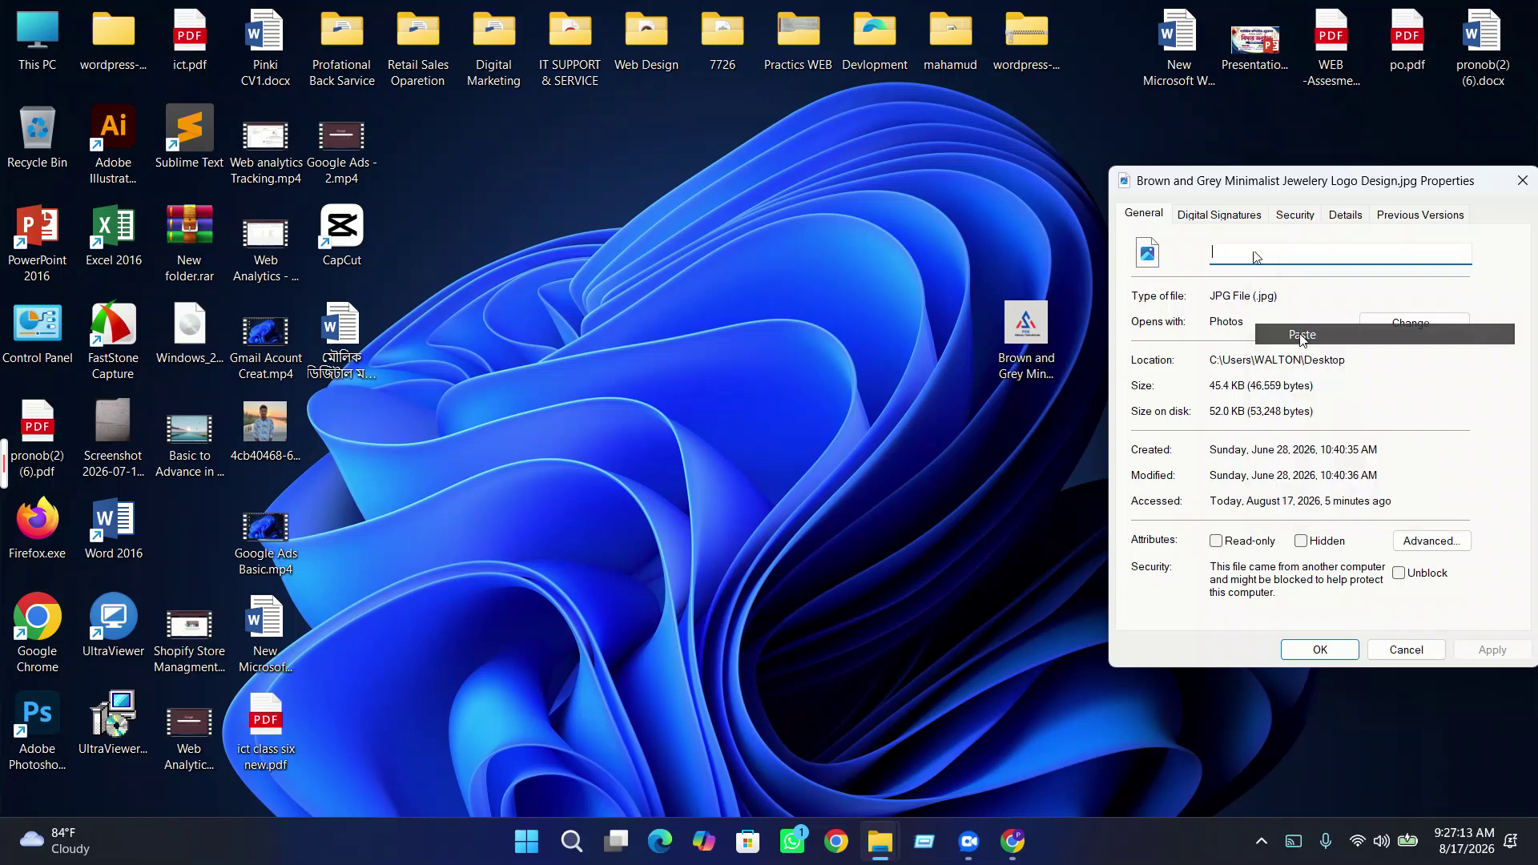
left_click(1333, 655)
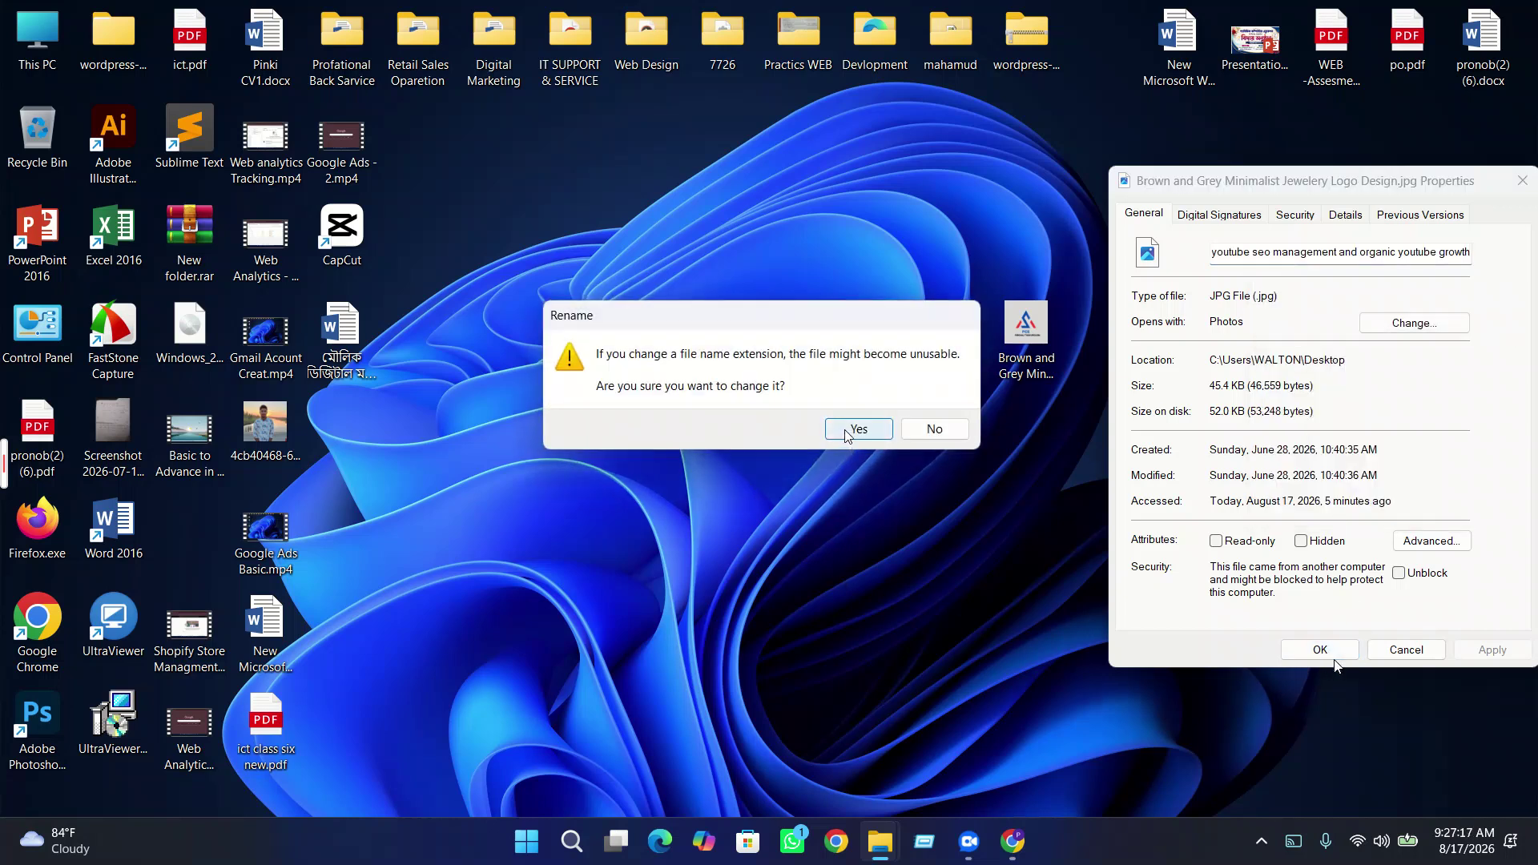
left_click(851, 429)
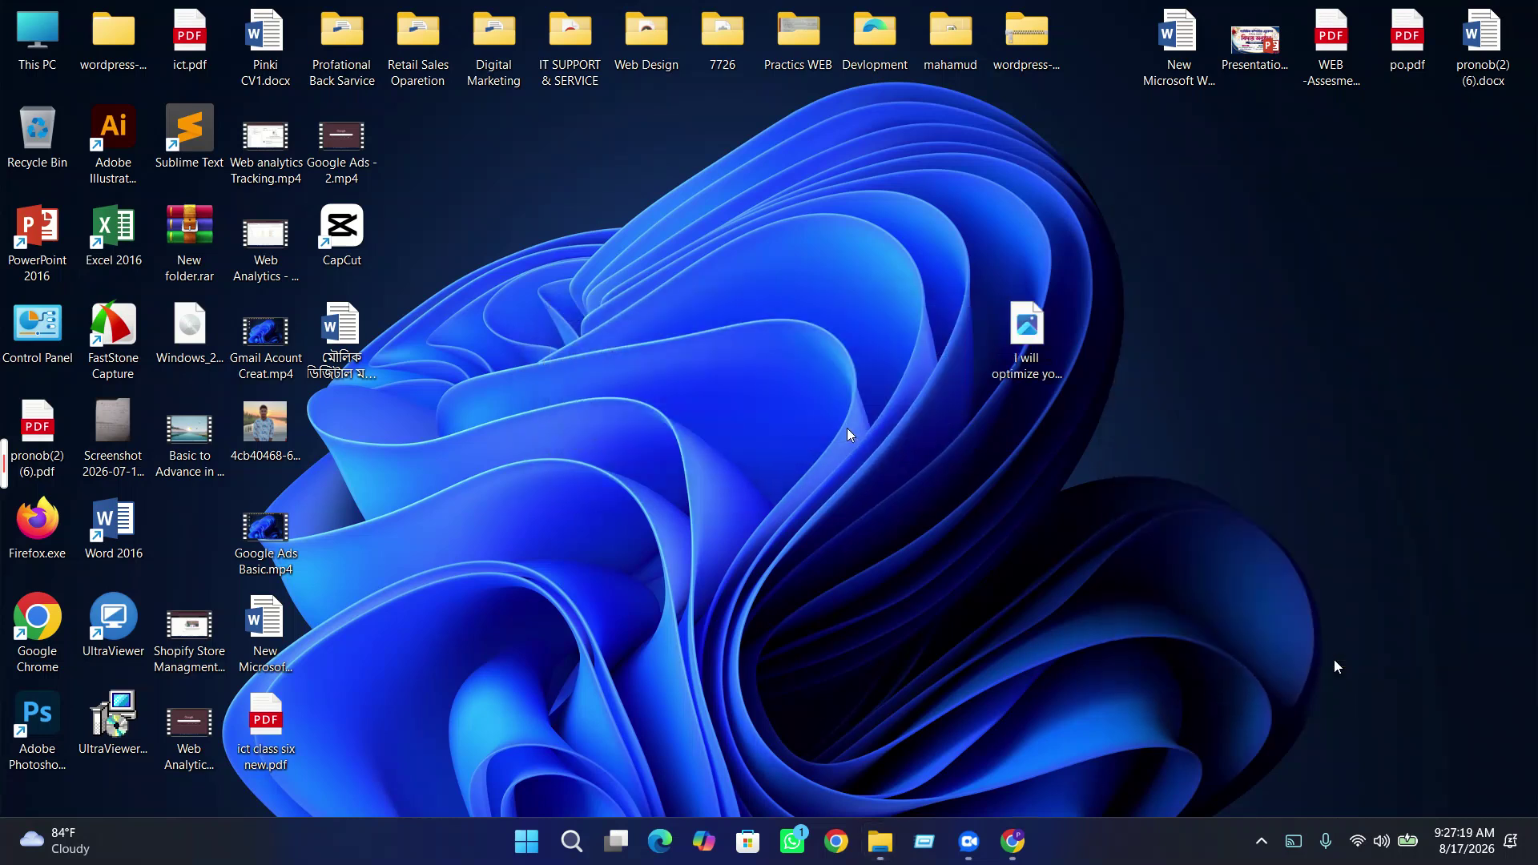
- Refresh the desktop to update the renamed file's icon
right_click(1270, 276)
left_click(1302, 357)
right_click(1051, 368)
left_click(1223, 462)
right_click(1222, 122)
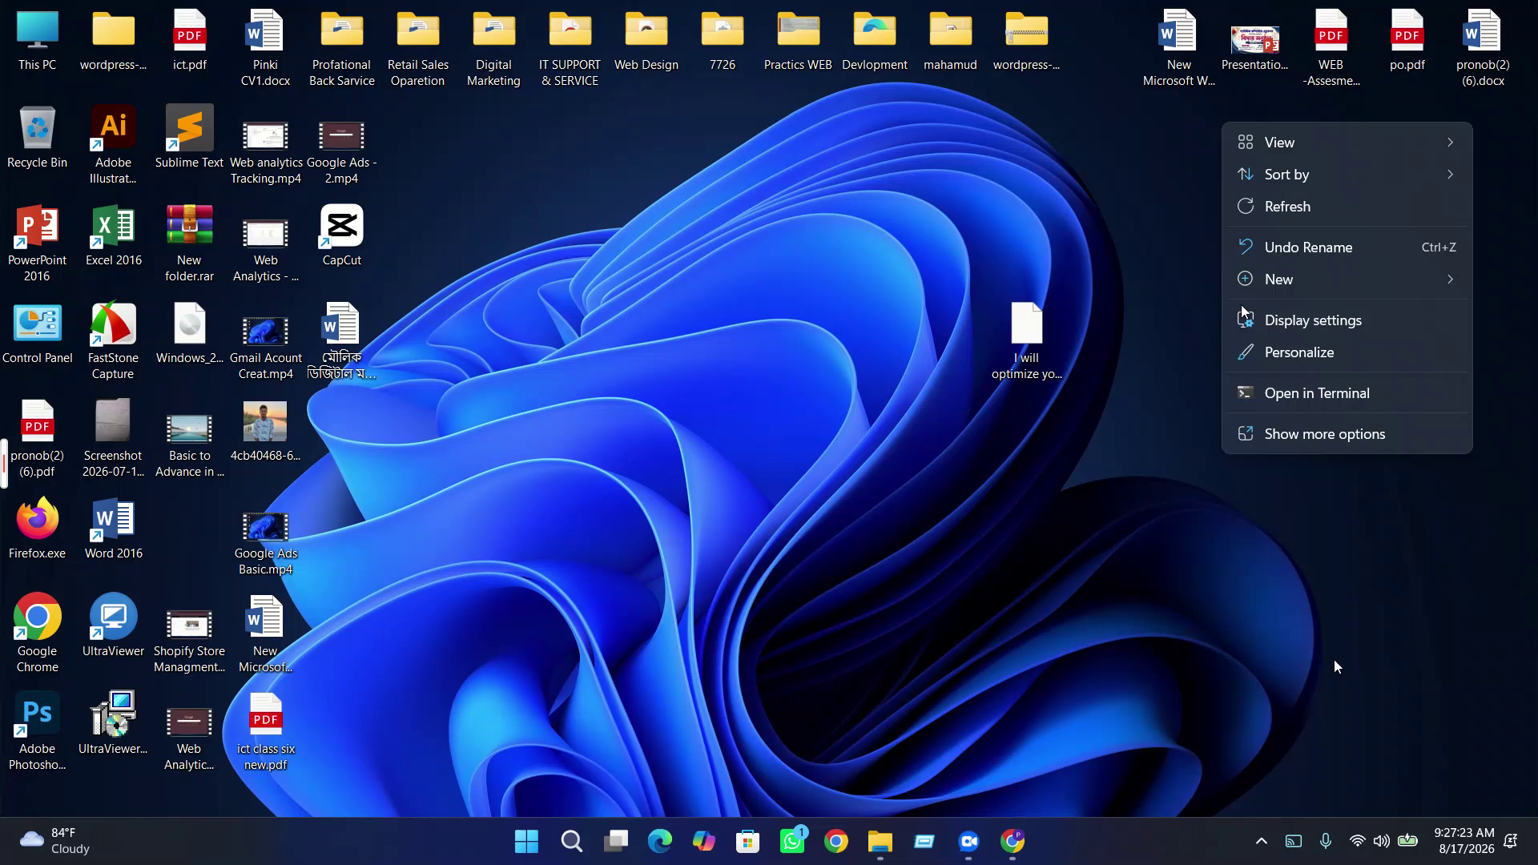
left_click(1243, 210)
- Inspect the renamed logo file's Properties, examining the Name and Type entries in its details for editable metadata
mouse_move(1032, 347)
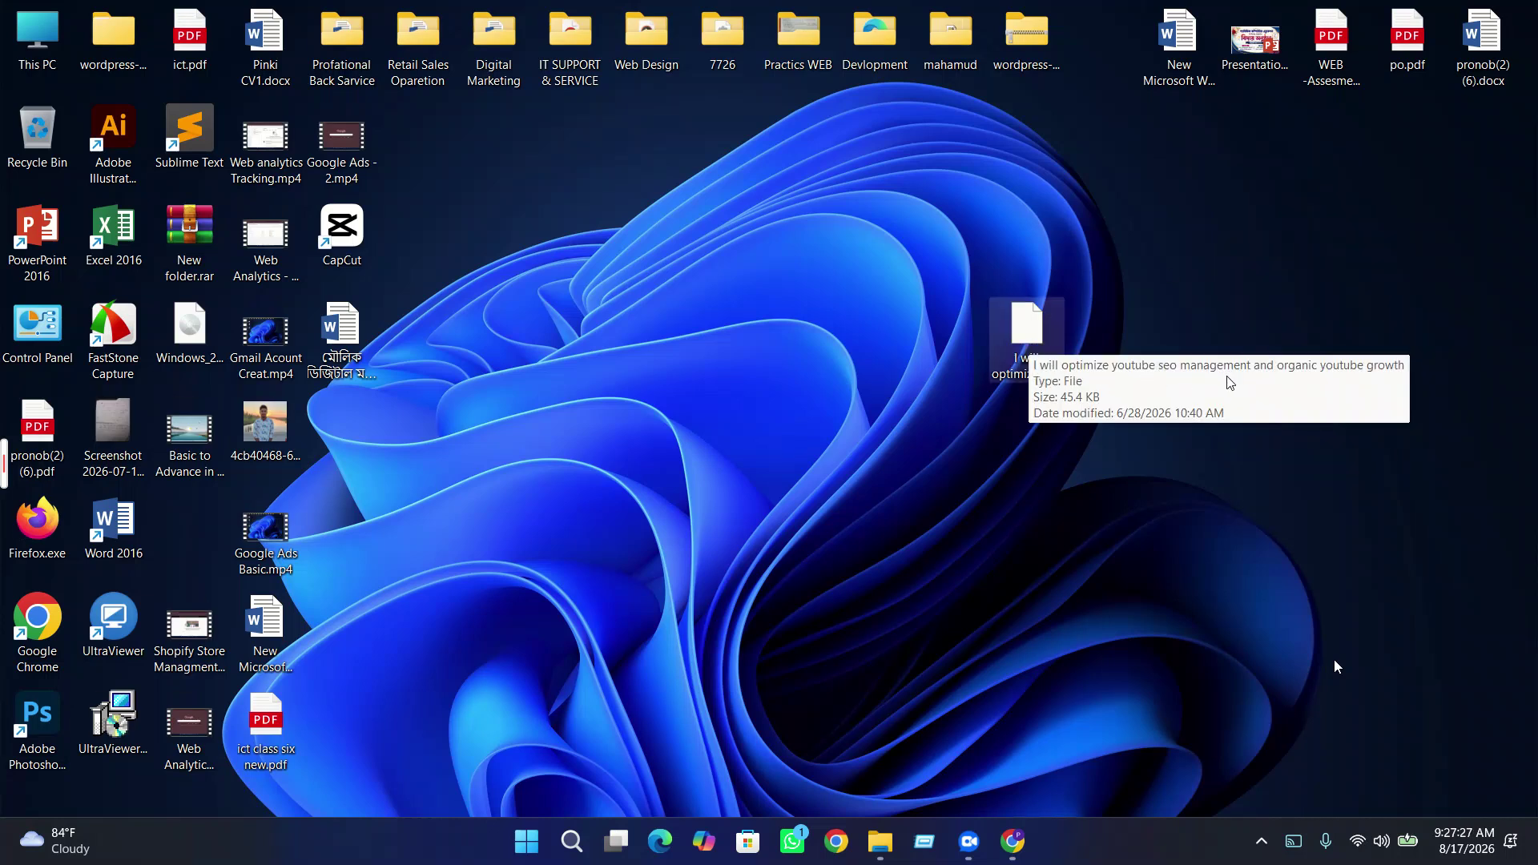
right_click(1048, 344)
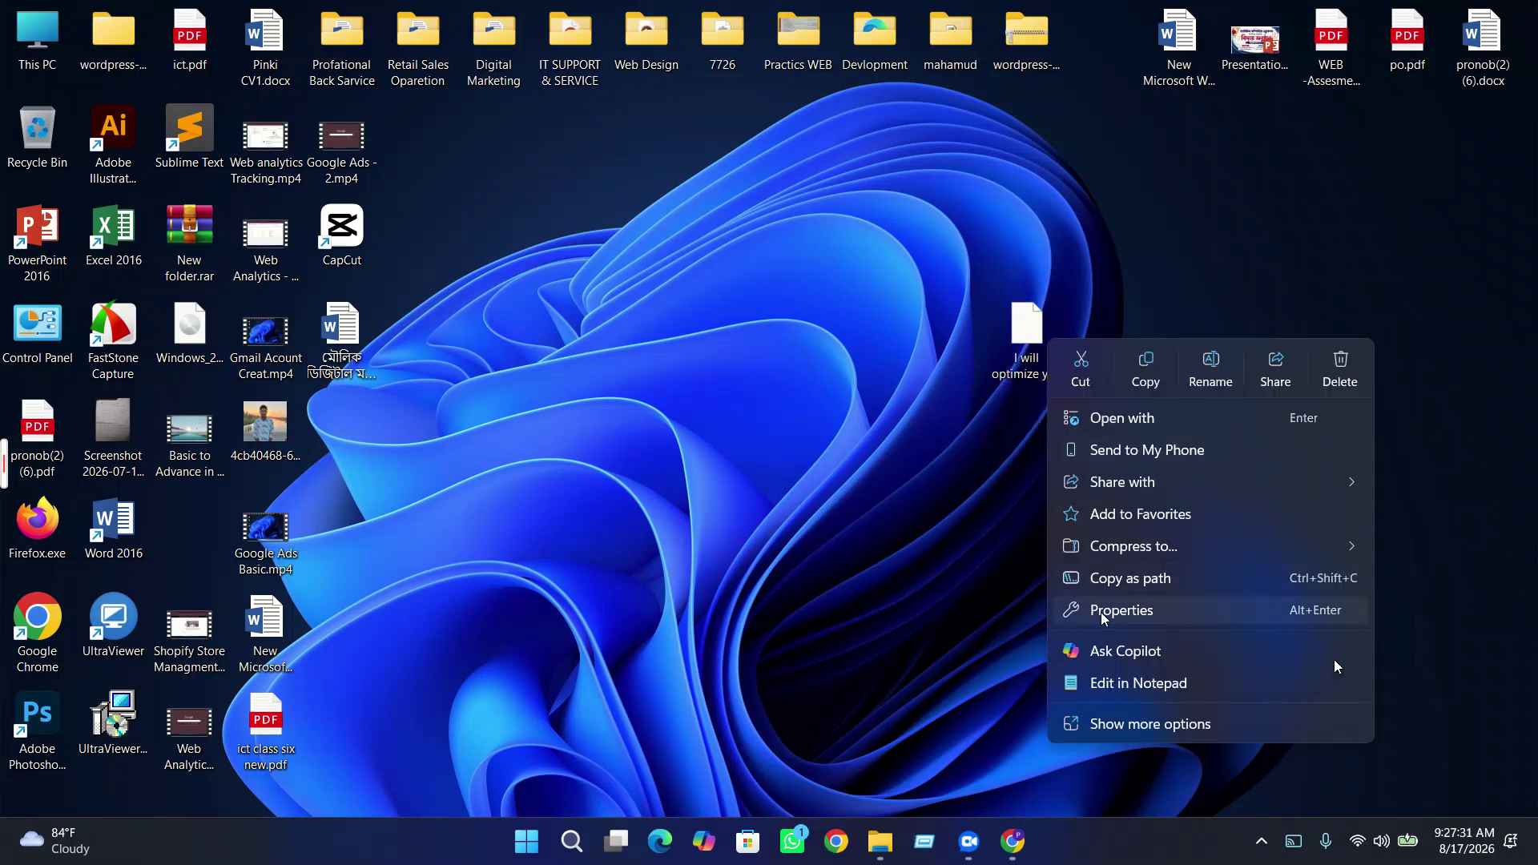
left_click(1045, 375)
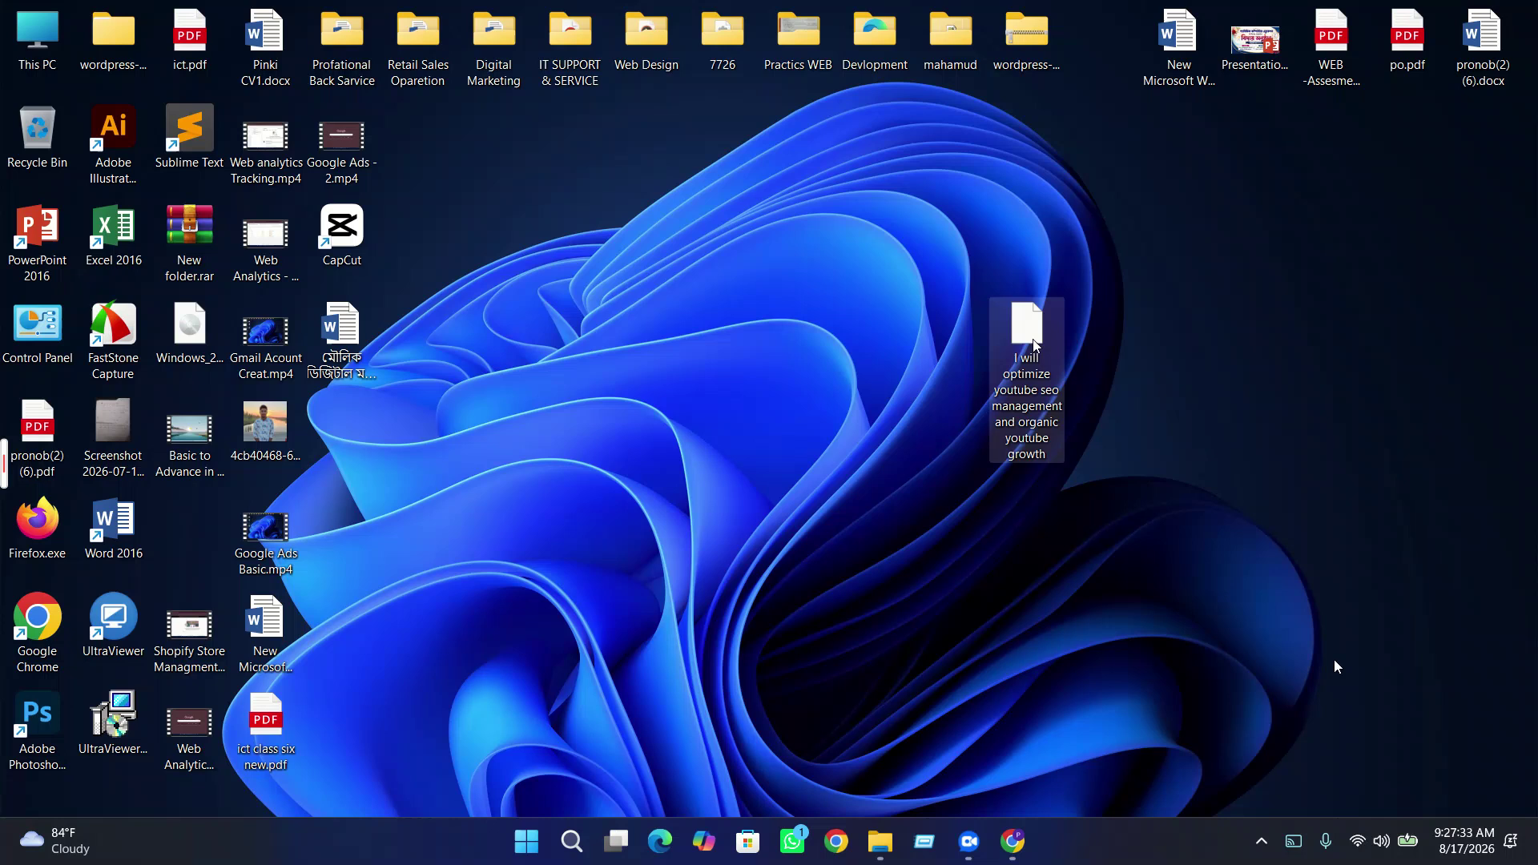
right_click(1035, 342)
left_click(1089, 611)
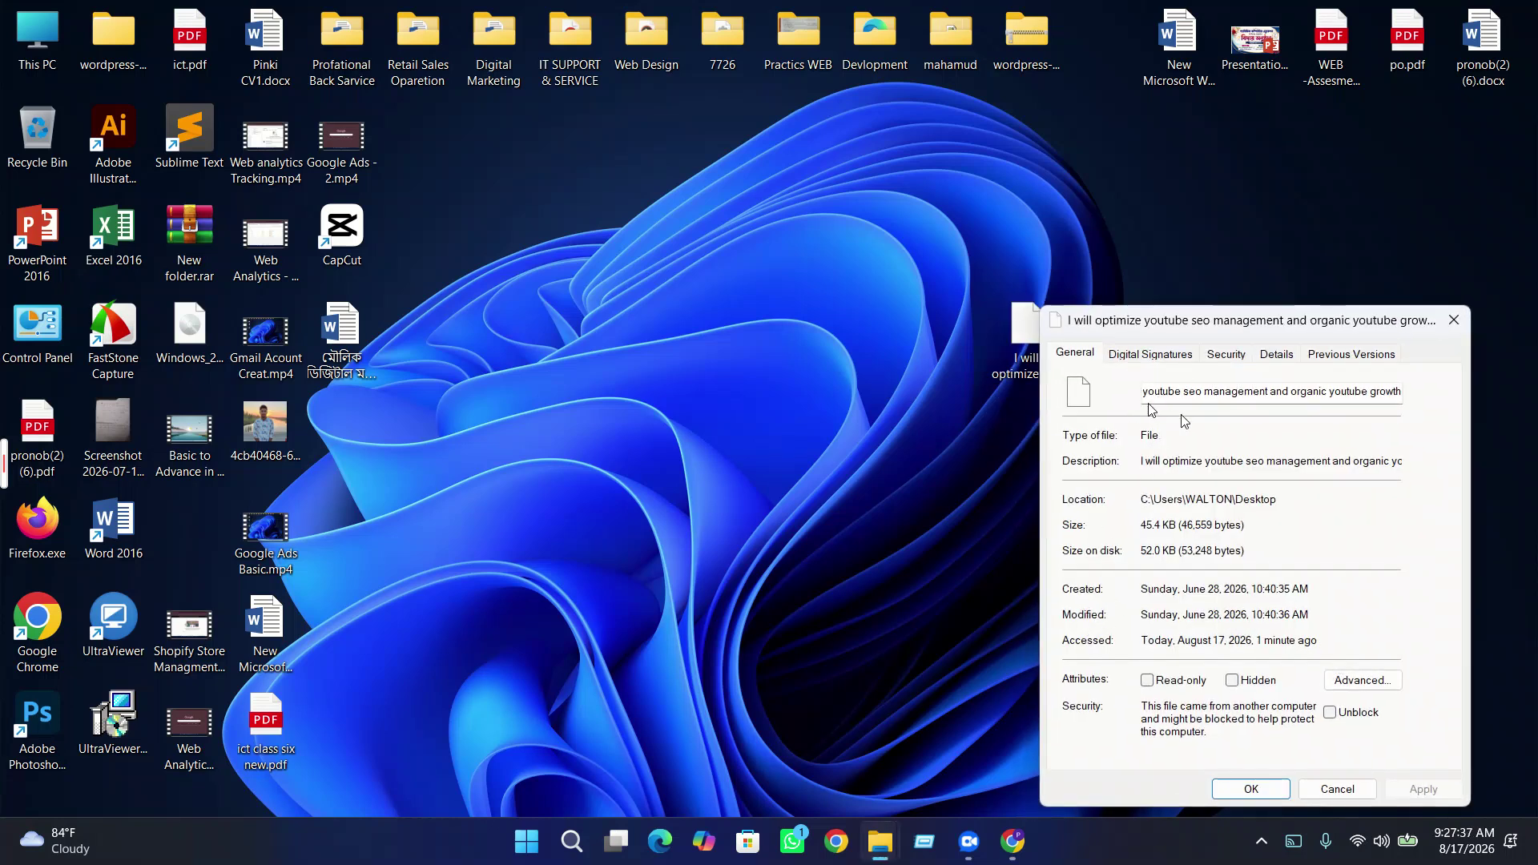
left_click(1274, 360)
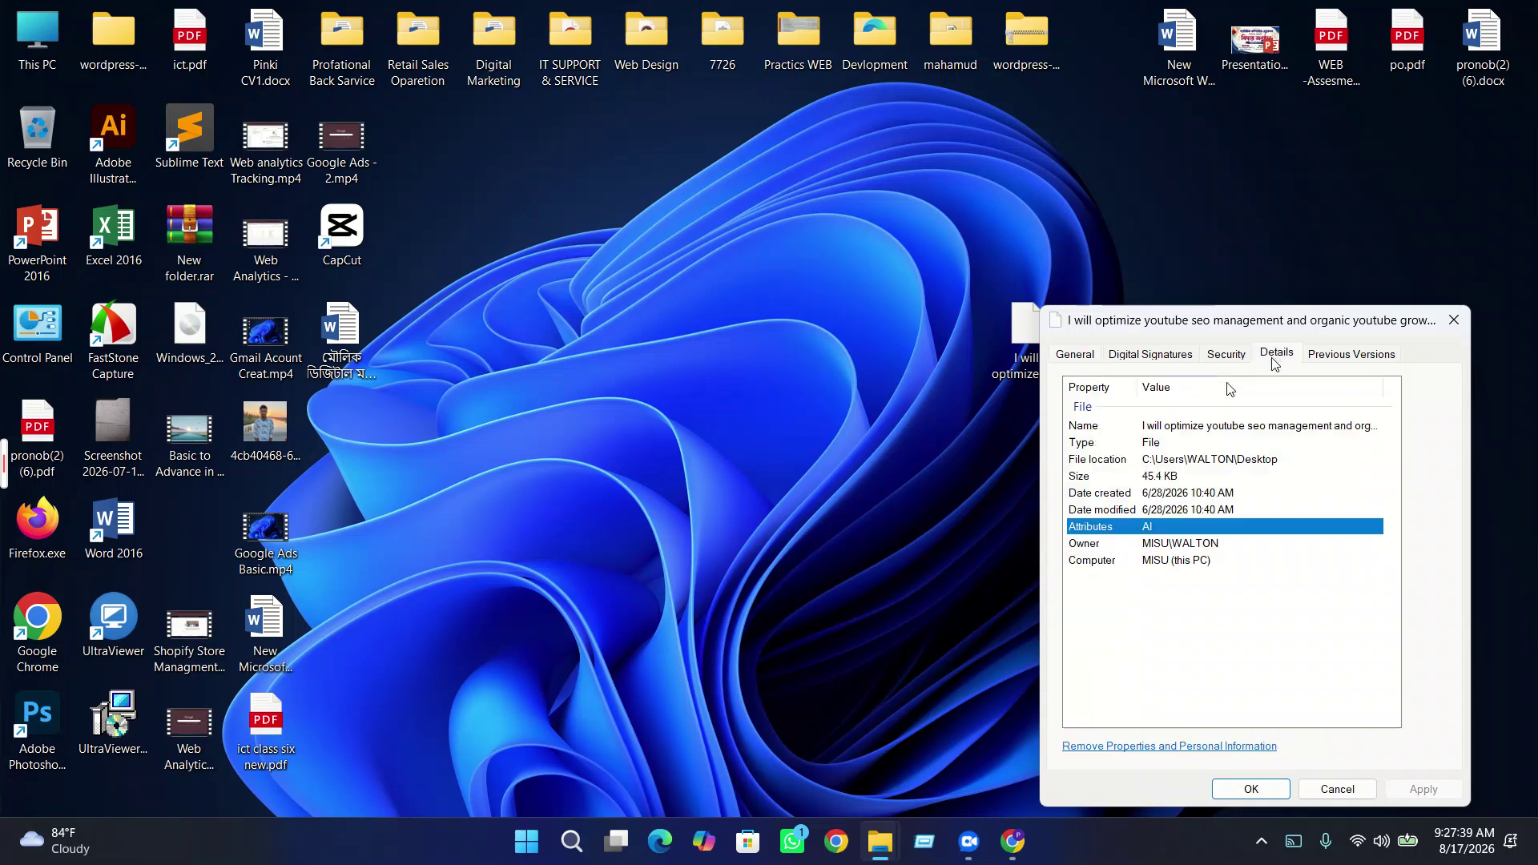
left_click(1215, 426)
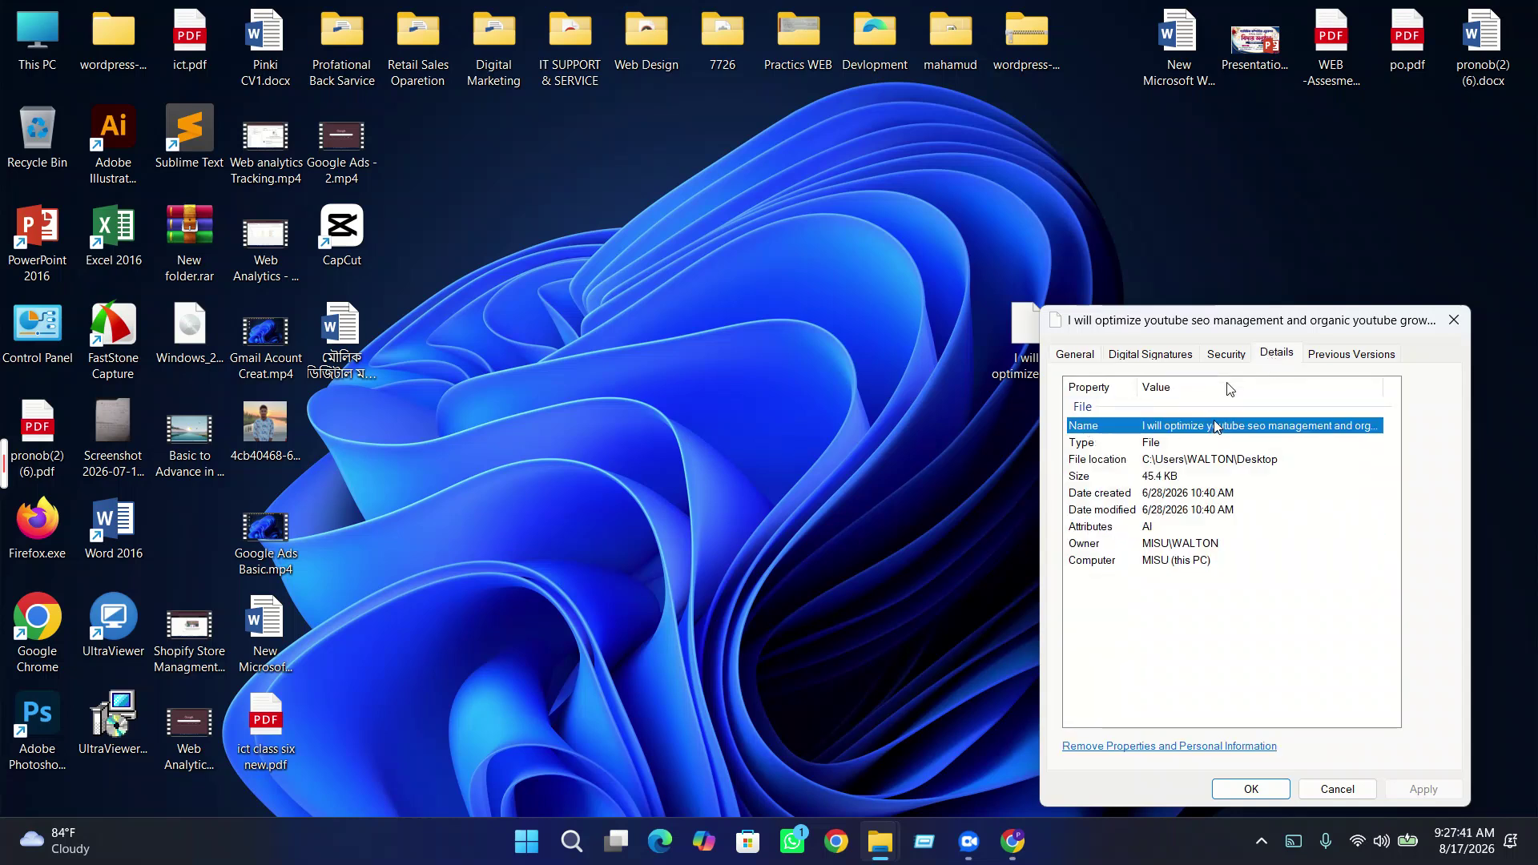
left_click(1158, 442)
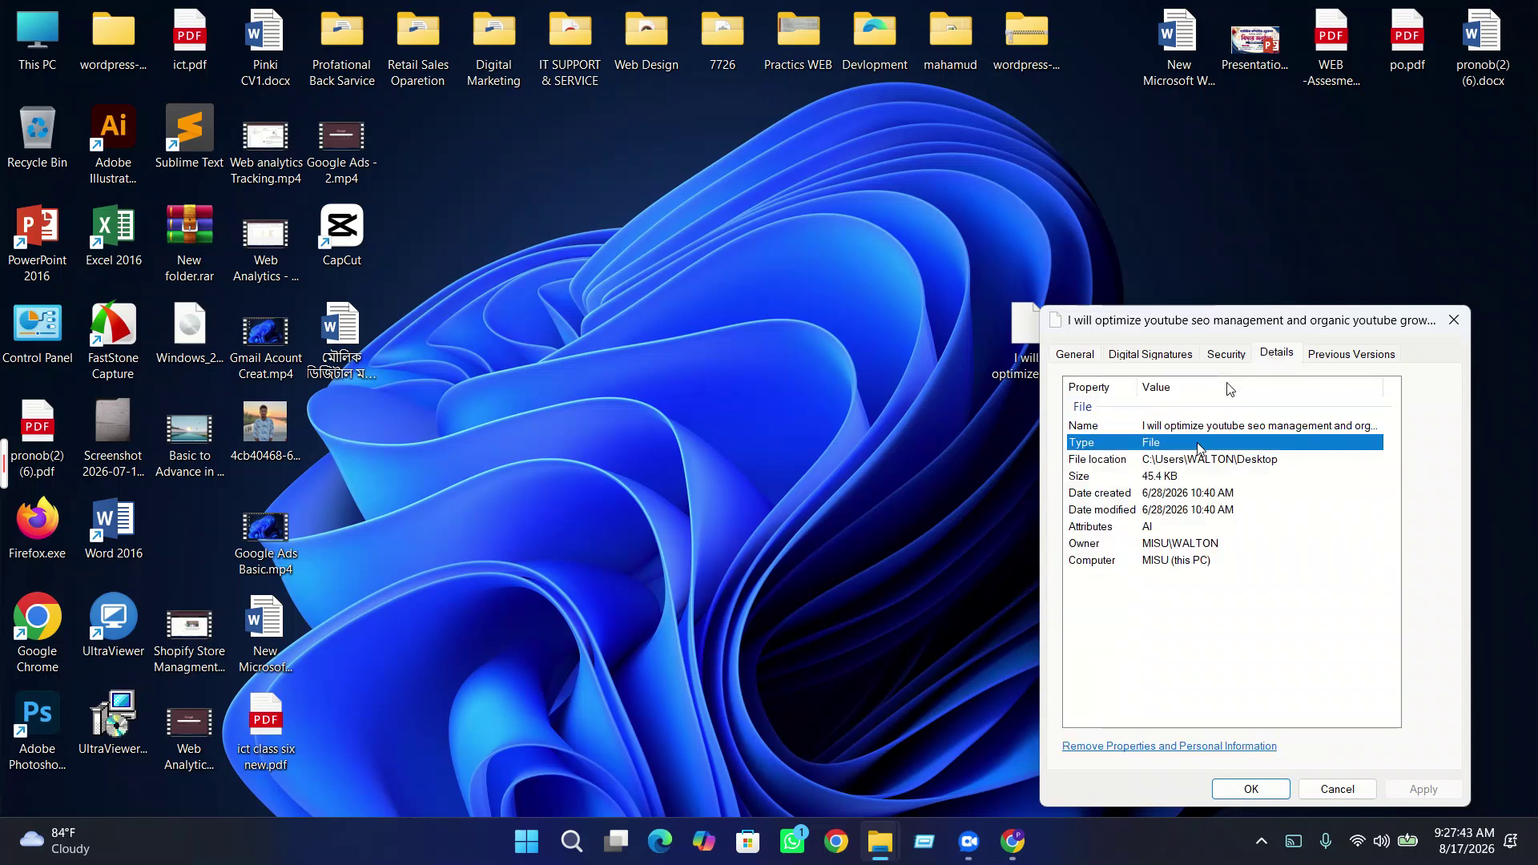
left_click(1283, 358)
left_click(1223, 356)
left_click(1262, 357)
left_click(1311, 357)
left_click(1269, 360)
left_click(1225, 358)
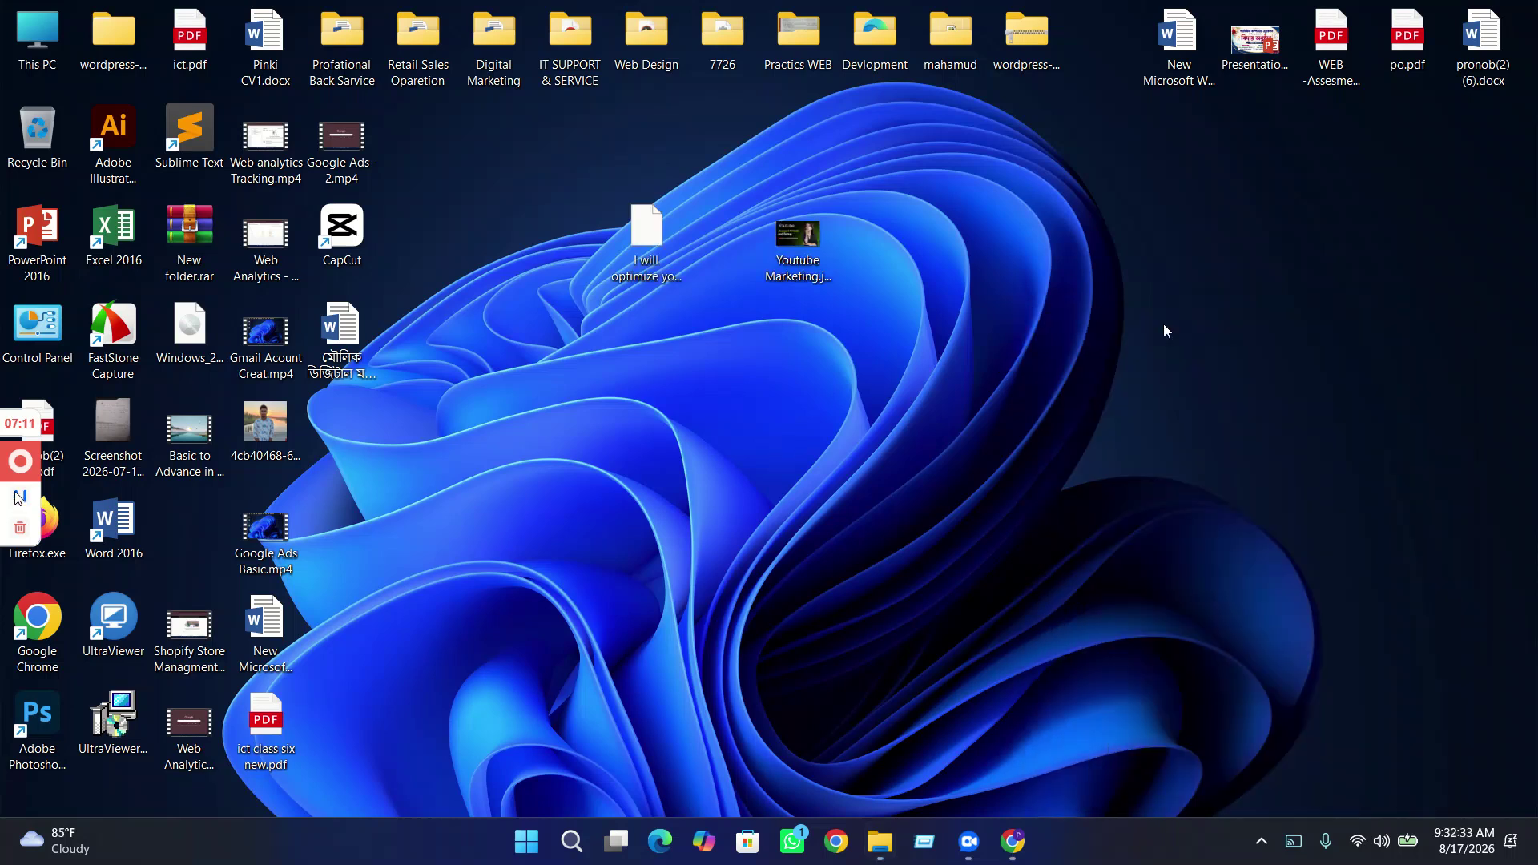
- Refresh the desktop and check the detailed metadata of Youtube Marketing.jpg in its Properties
right_click(1052, 416)
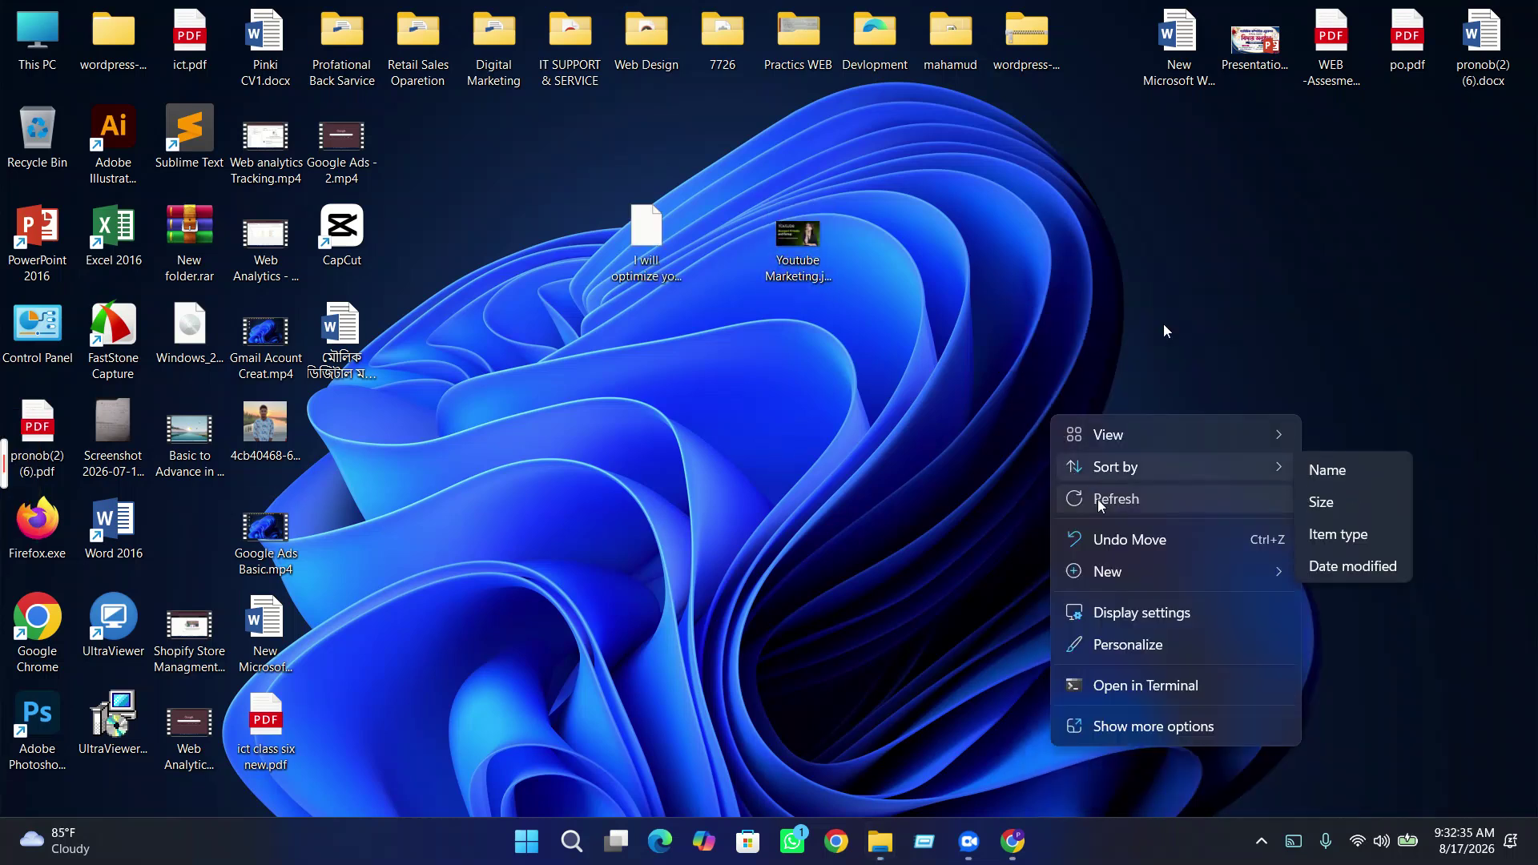
left_click(1098, 498)
right_click(1099, 487)
left_click(1122, 256)
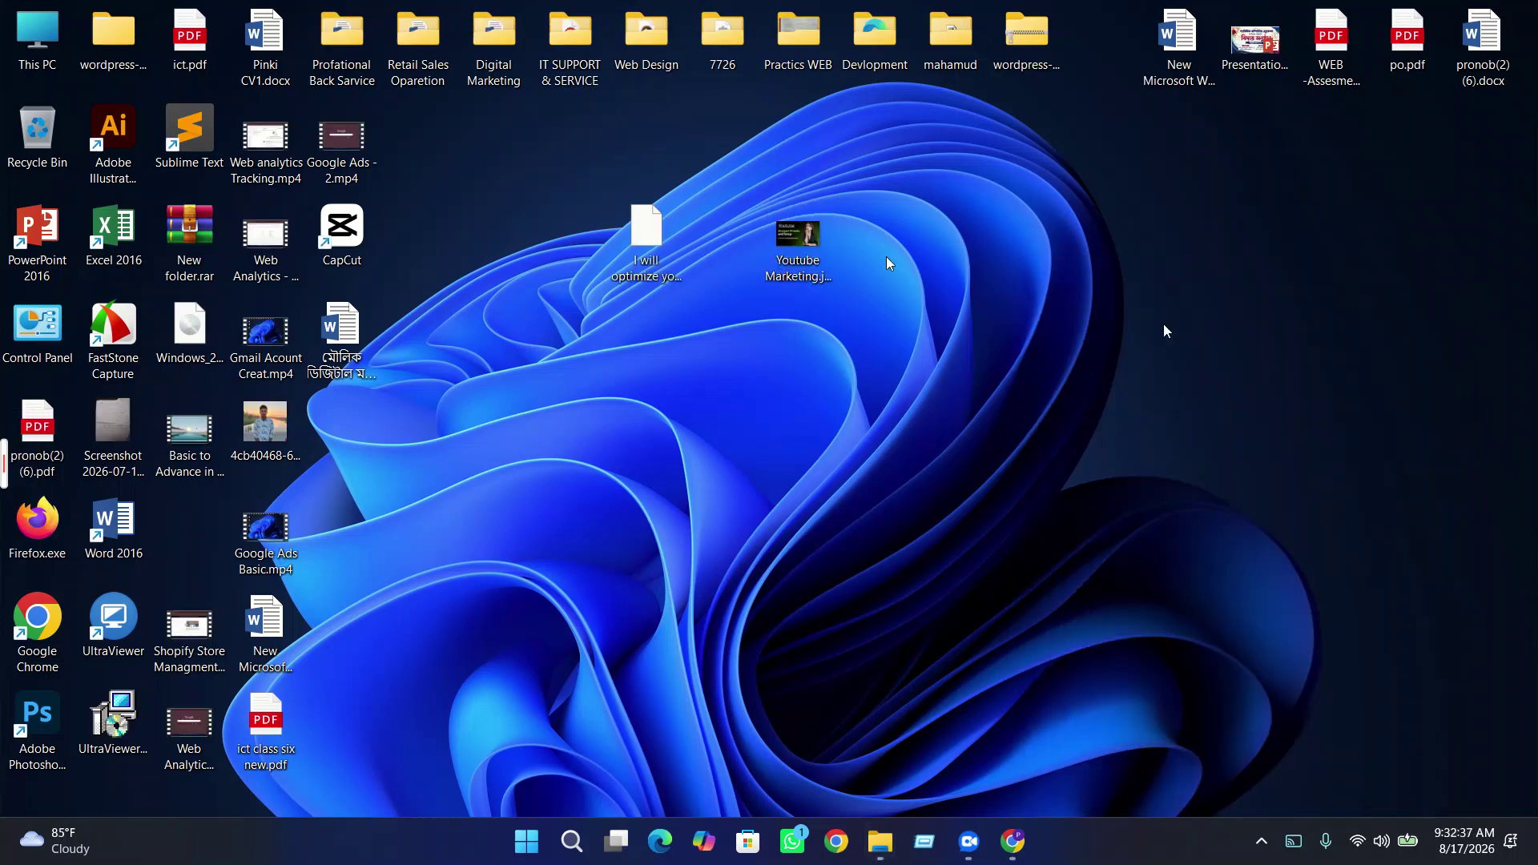
right_click(793, 256)
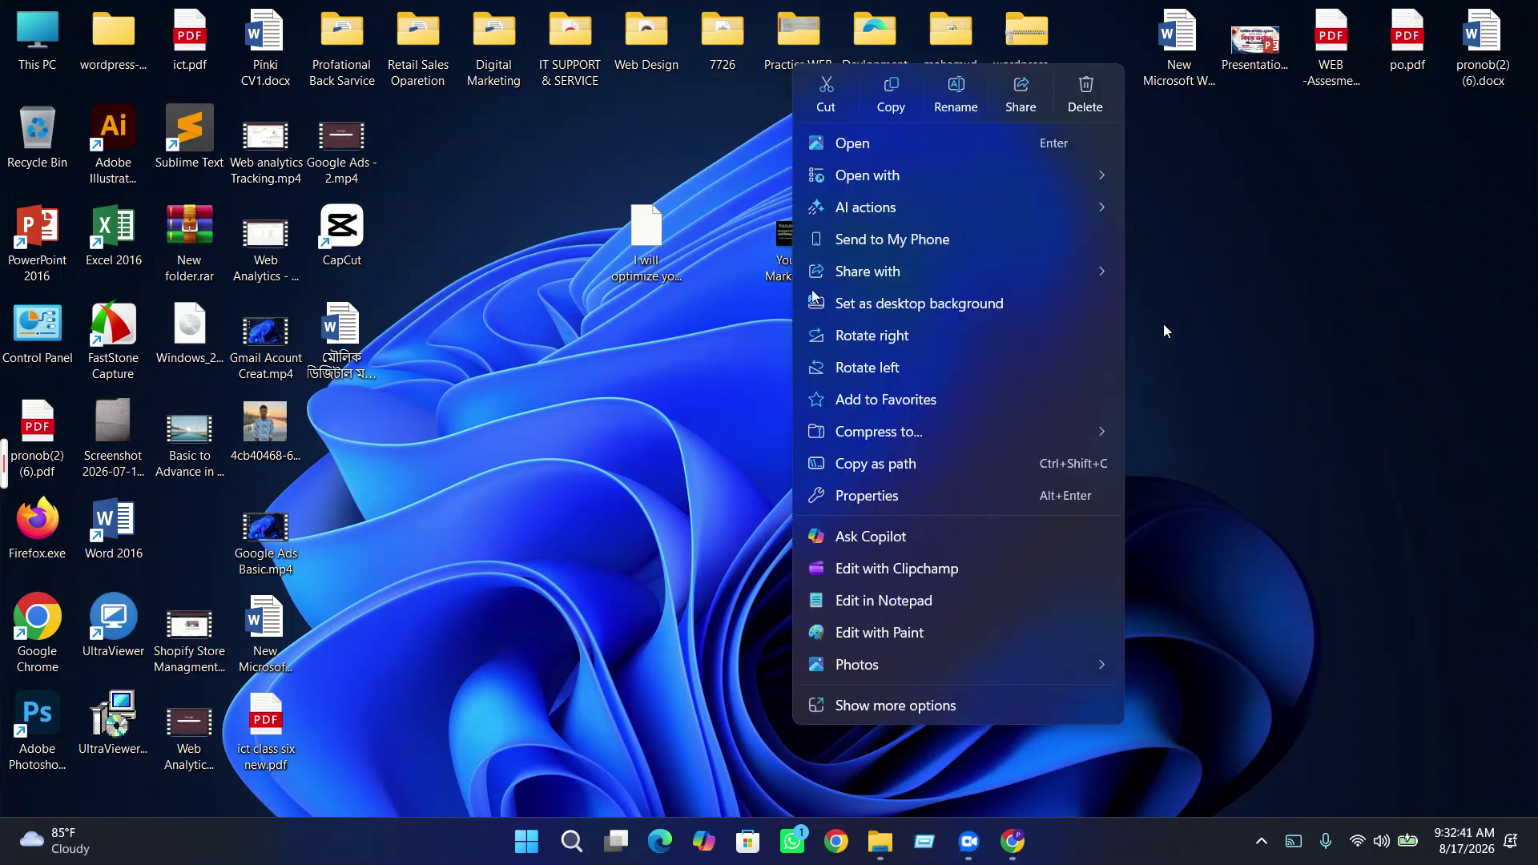
left_click(865, 495)
left_click(1035, 299)
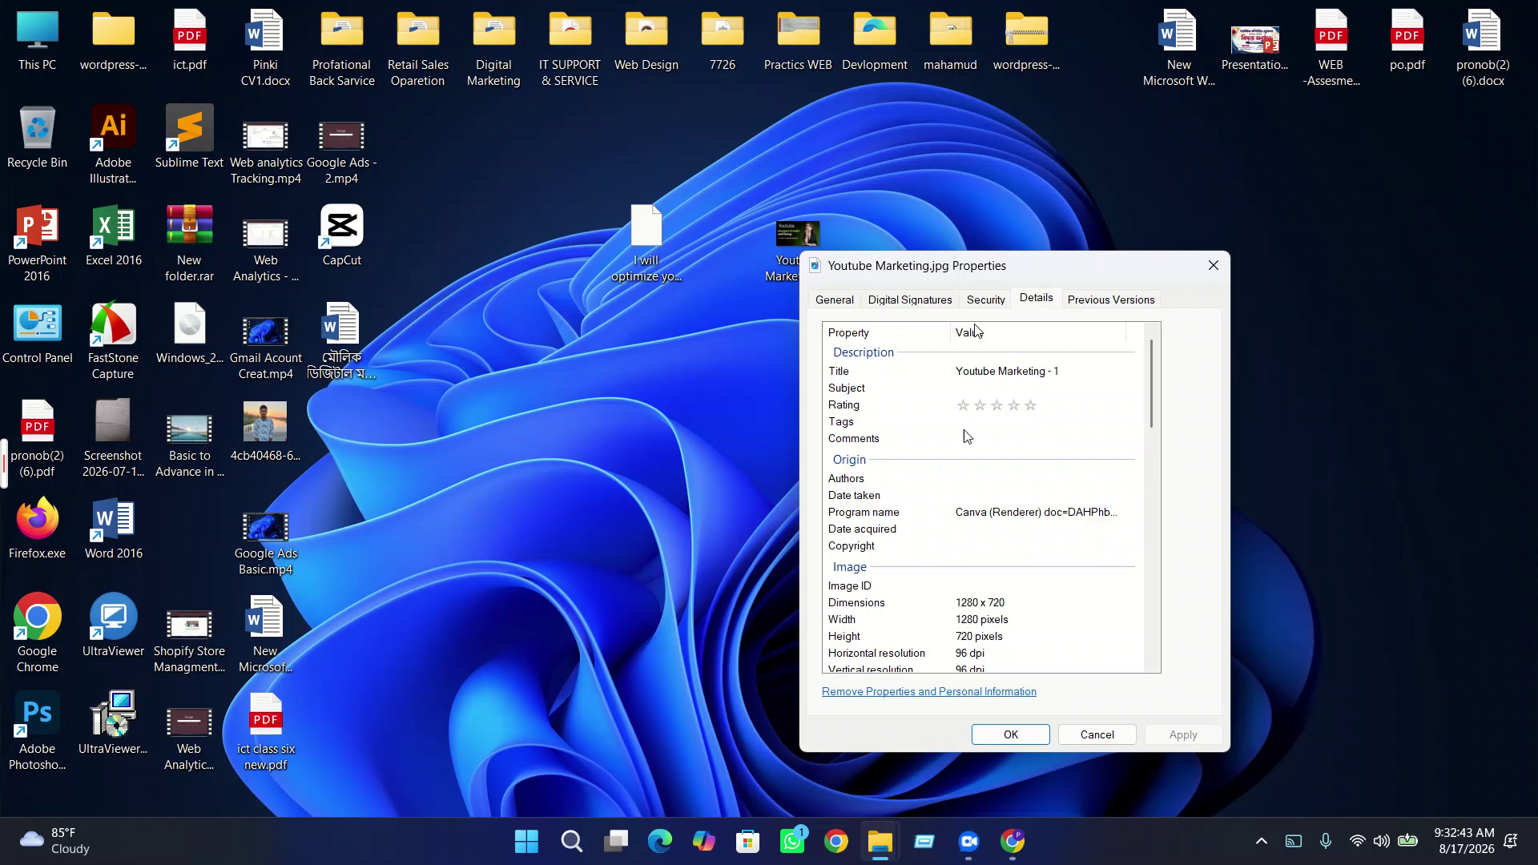
left_click(1216, 265)
- Check the detailed metadata of the file named "I will optimize youtube seo management and organic youtube growth" for comparison, and close its Properties
left_click(647, 240)
right_click(664, 244)
left_click(738, 515)
left_click(909, 292)
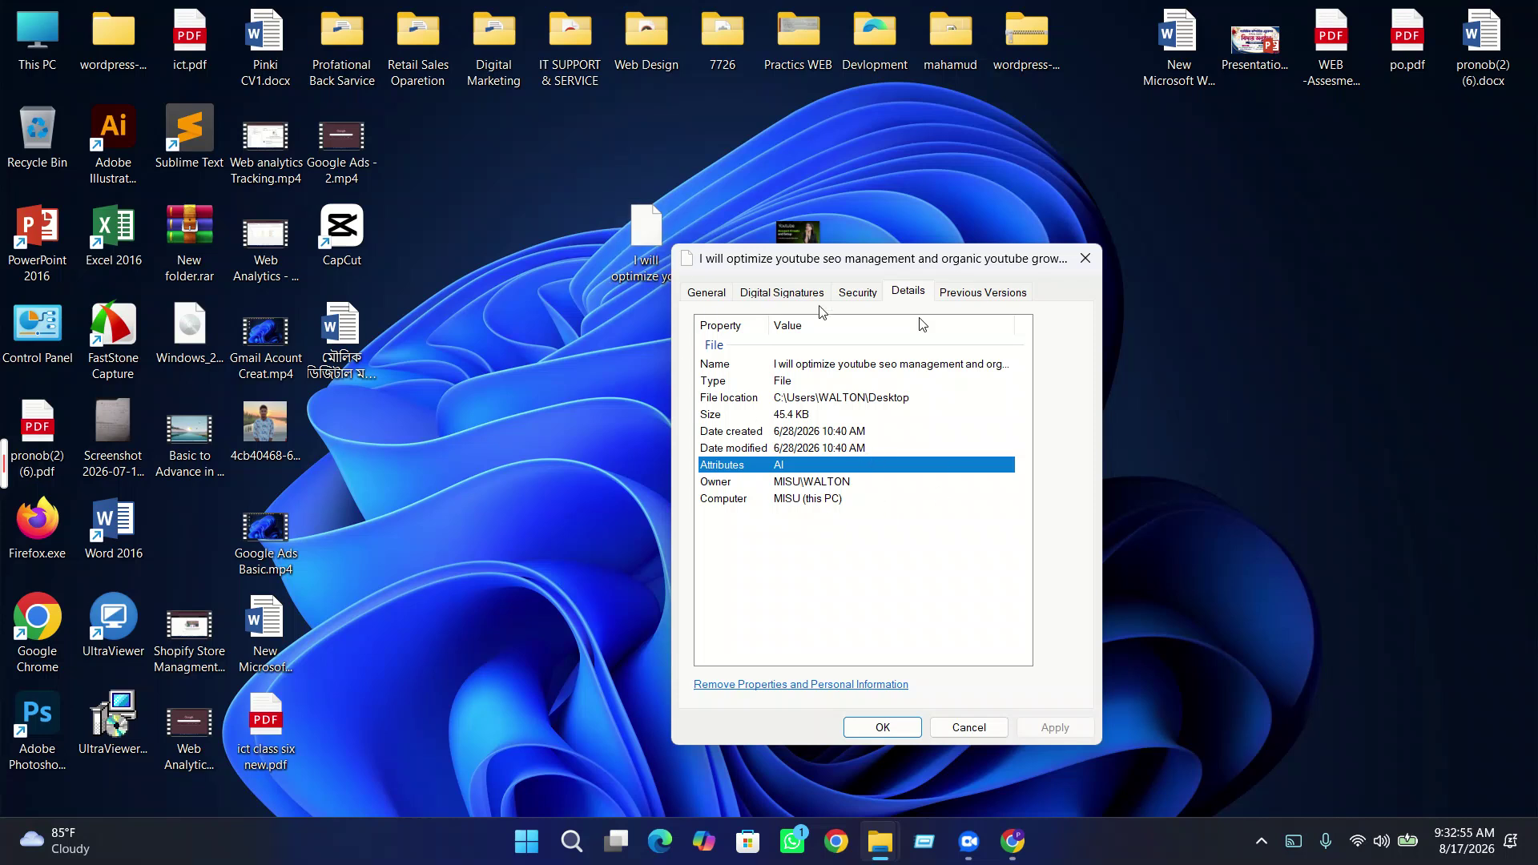
left_click(1083, 263)
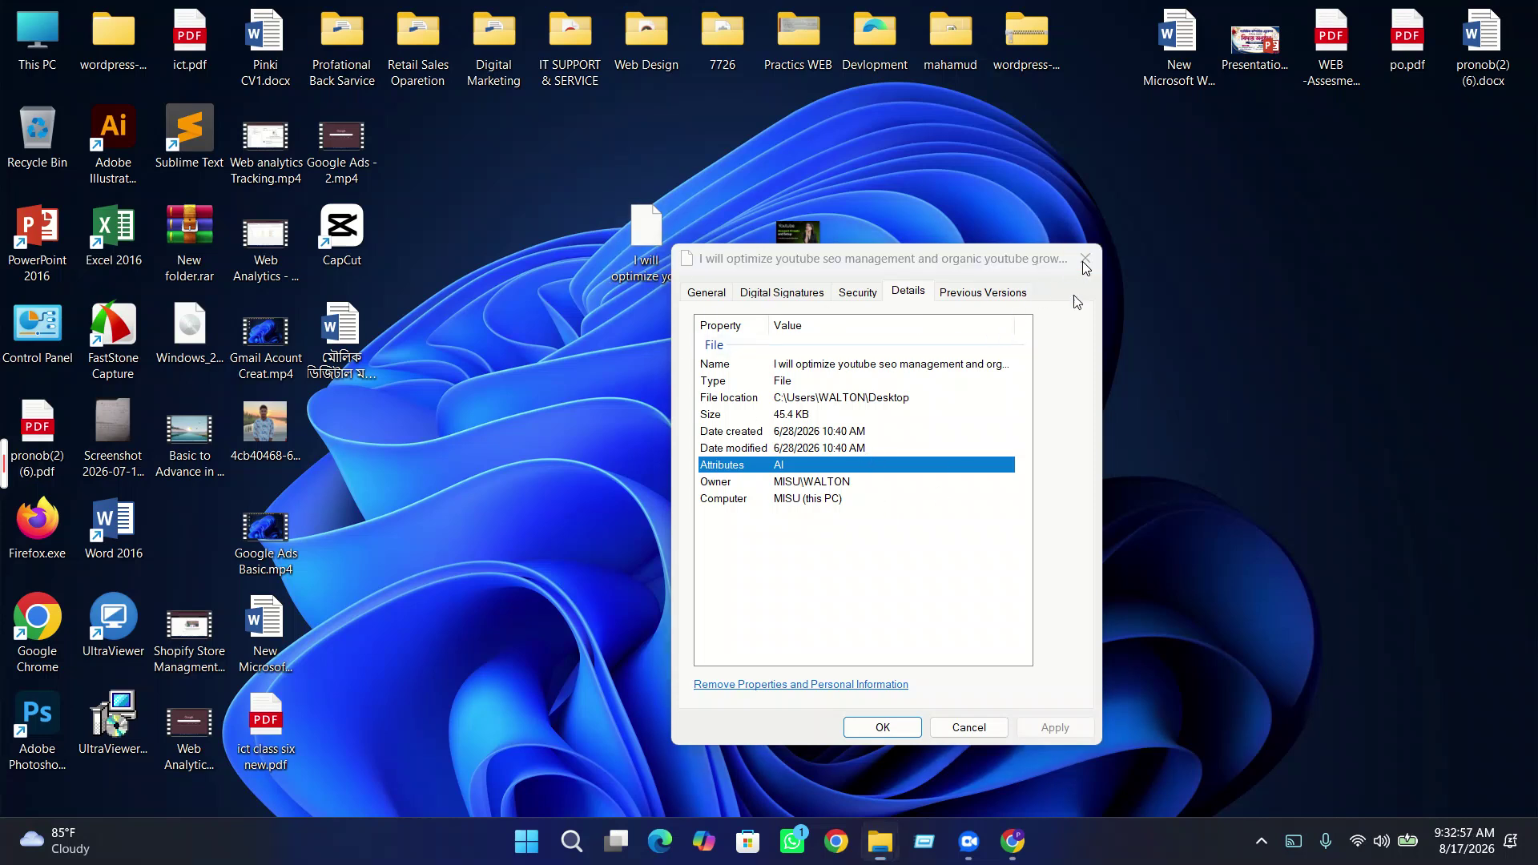
- Try to rename Youtube Marketing.jpg to "I will optimize youtube seo management and organic youtube growth" through its Properties
right_click(1329, 403)
left_click(1193, 483)
right_click(793, 266)
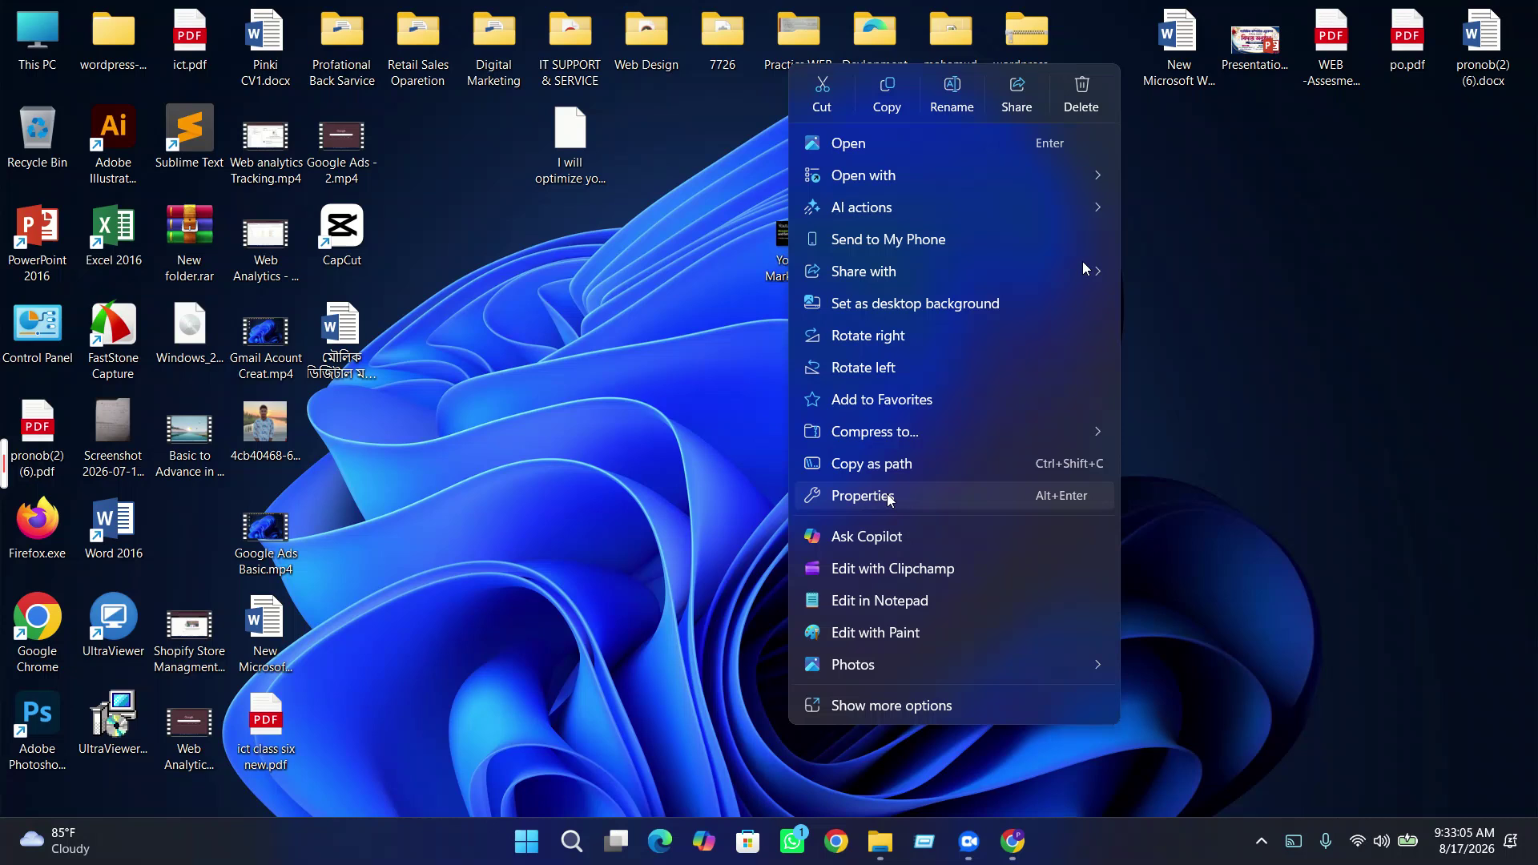
left_click(887, 497)
left_click(1063, 357)
left_click_drag(1063, 356, 859, 343)
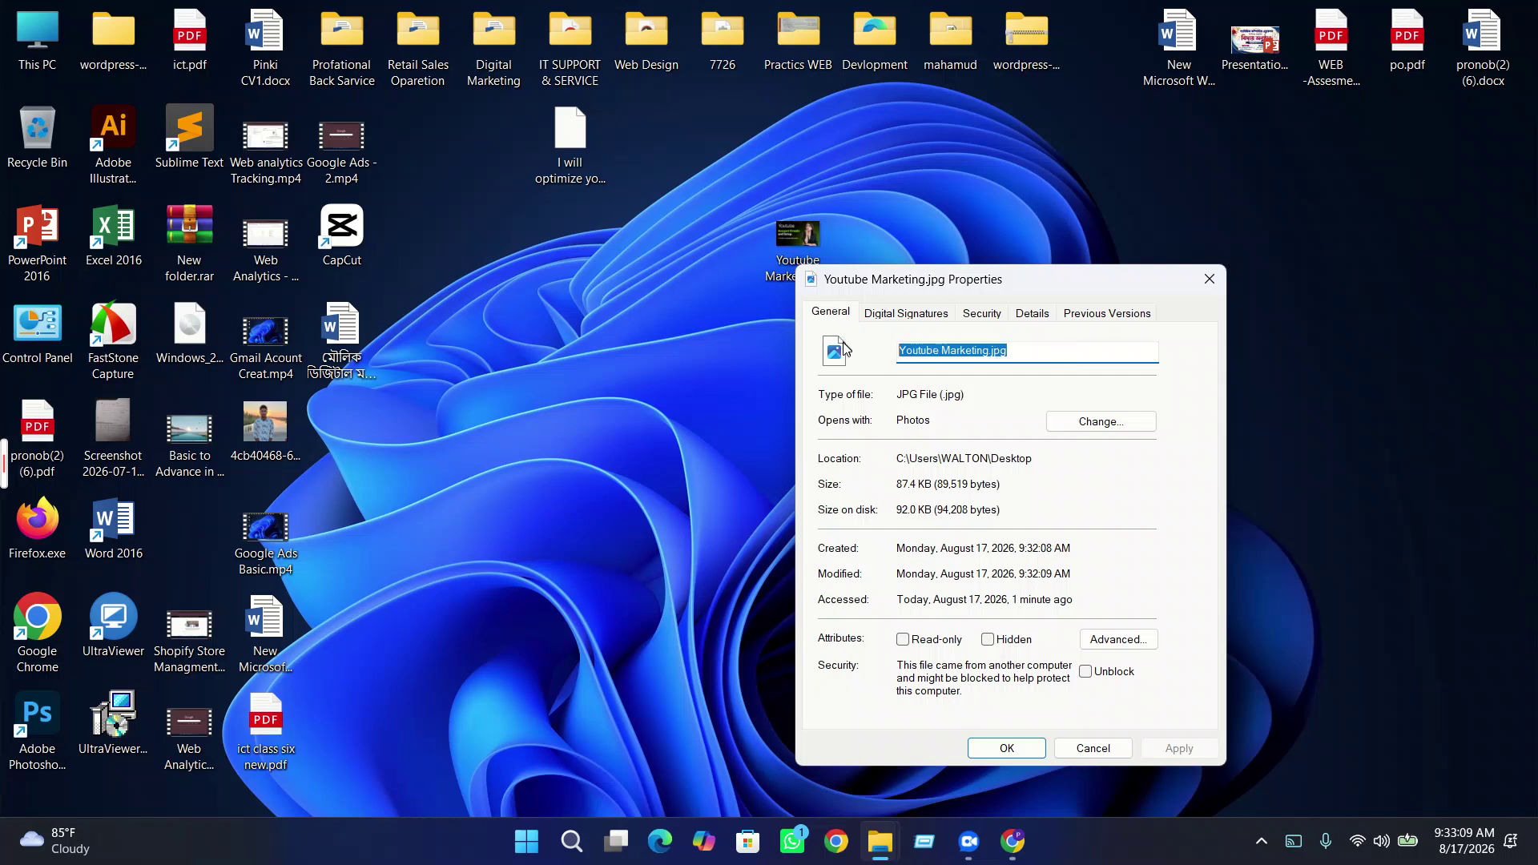
key("super+v")
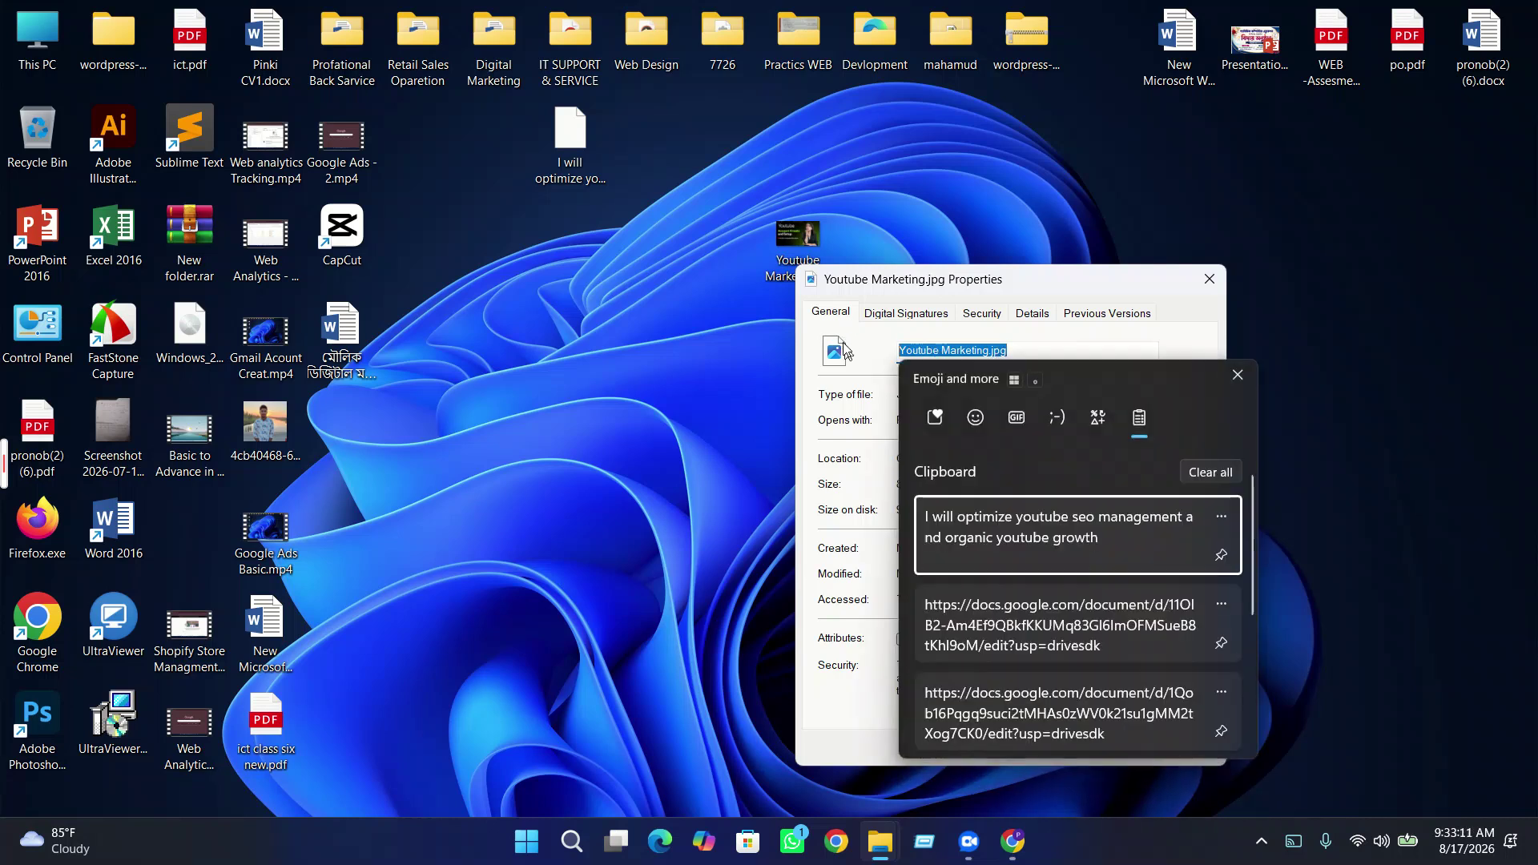
left_click(1127, 551)
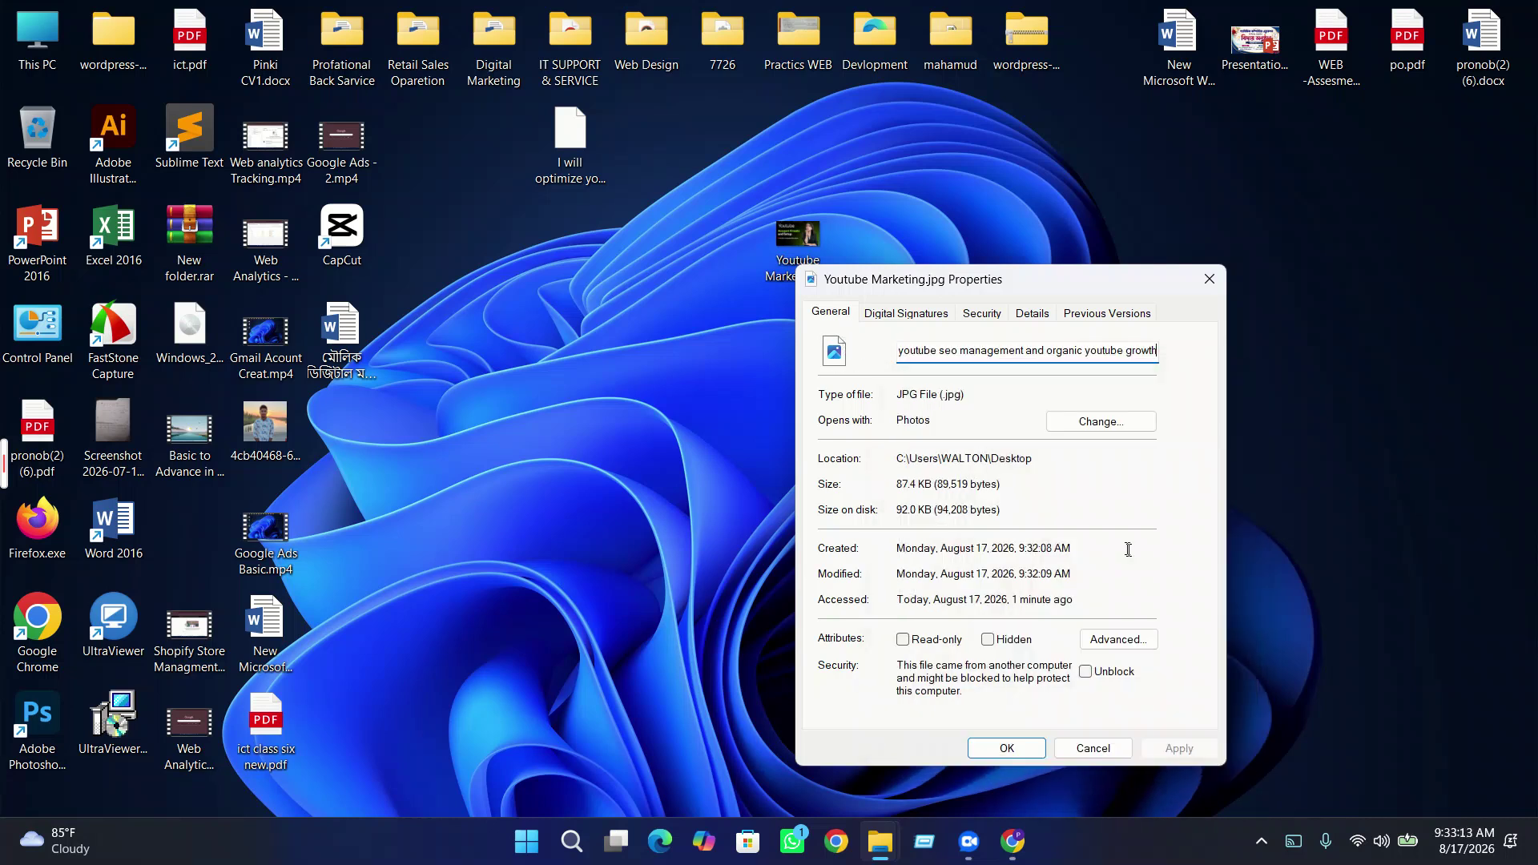
left_click(1006, 749)
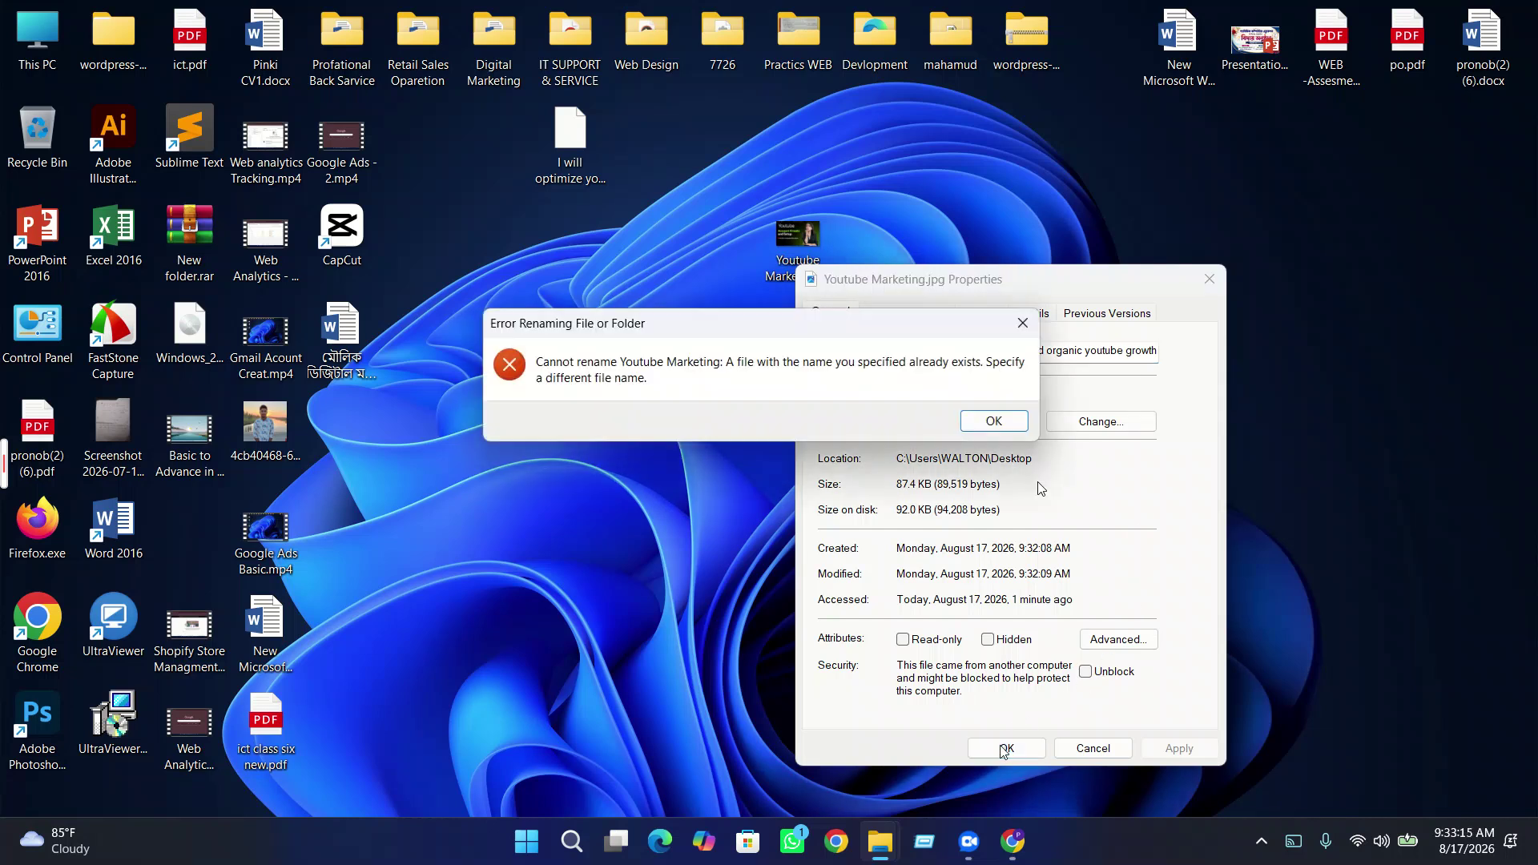
left_click(988, 419)
- Delete the old desktop file named "I will optimize youtube seo management and organic youtube growth" by moving it to the Recycle Bin
left_click(593, 157)
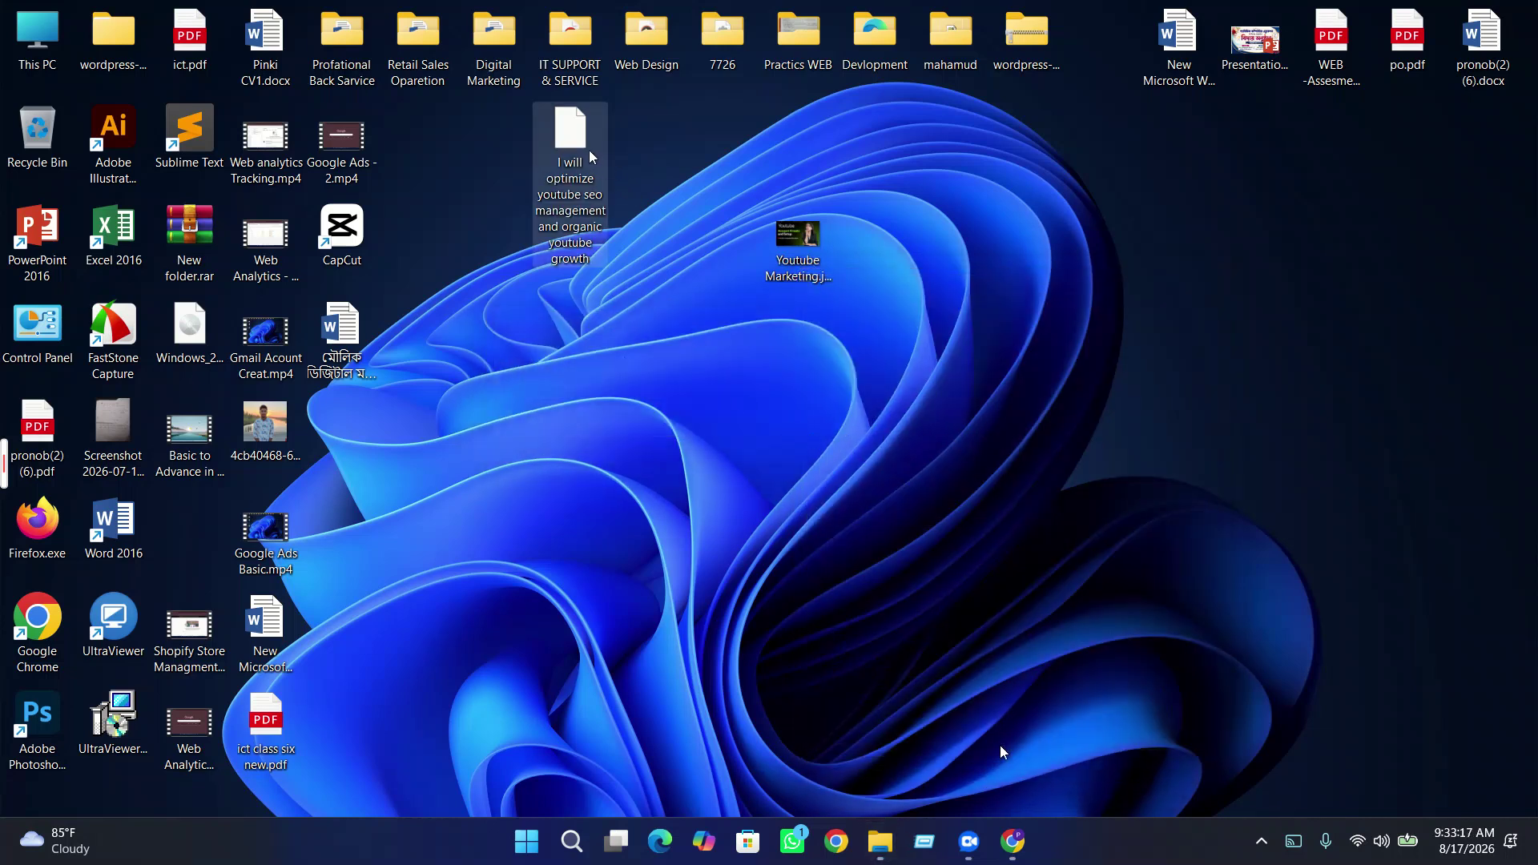
left_click_drag(589, 157, 38, 132)
right_click(804, 273)
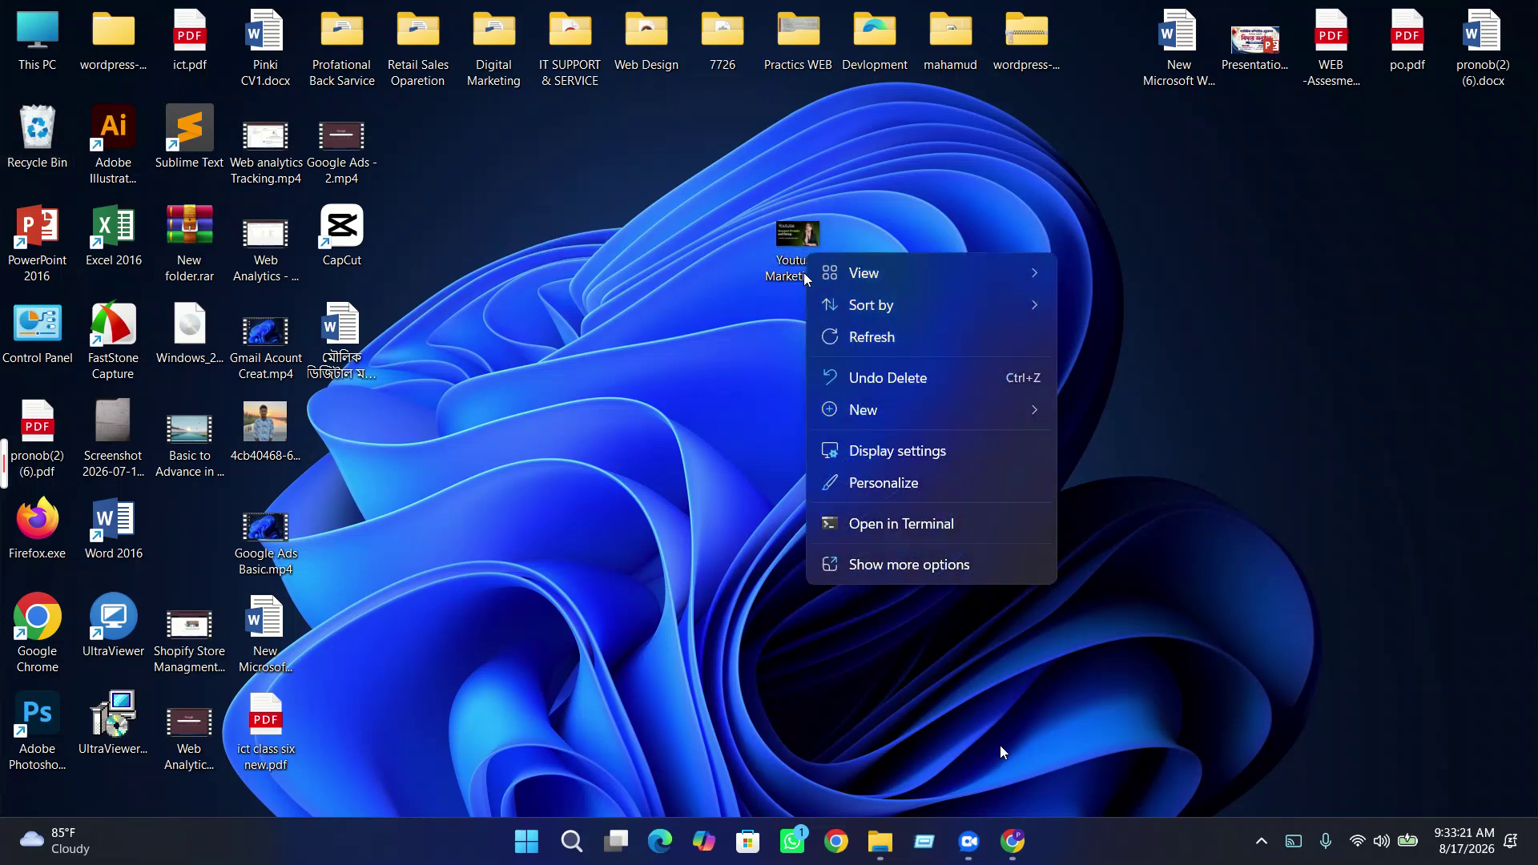
left_click(965, 249)
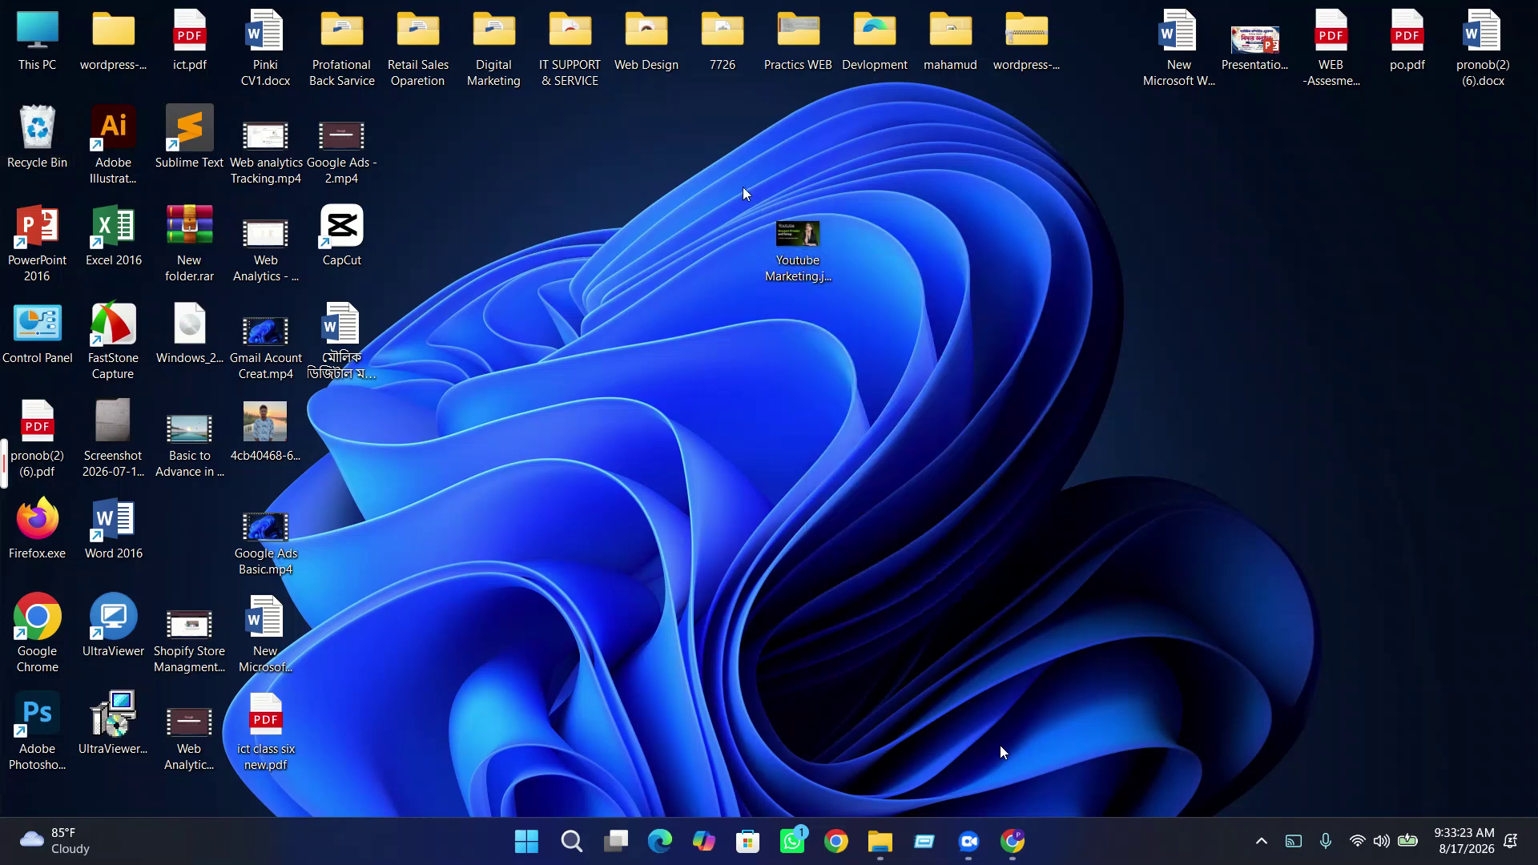
- Retry renaming Youtube Marketing.jpg in its Properties with the copied title "I will optimize youtube seo management and organic youtube growth"
right_click(783, 250)
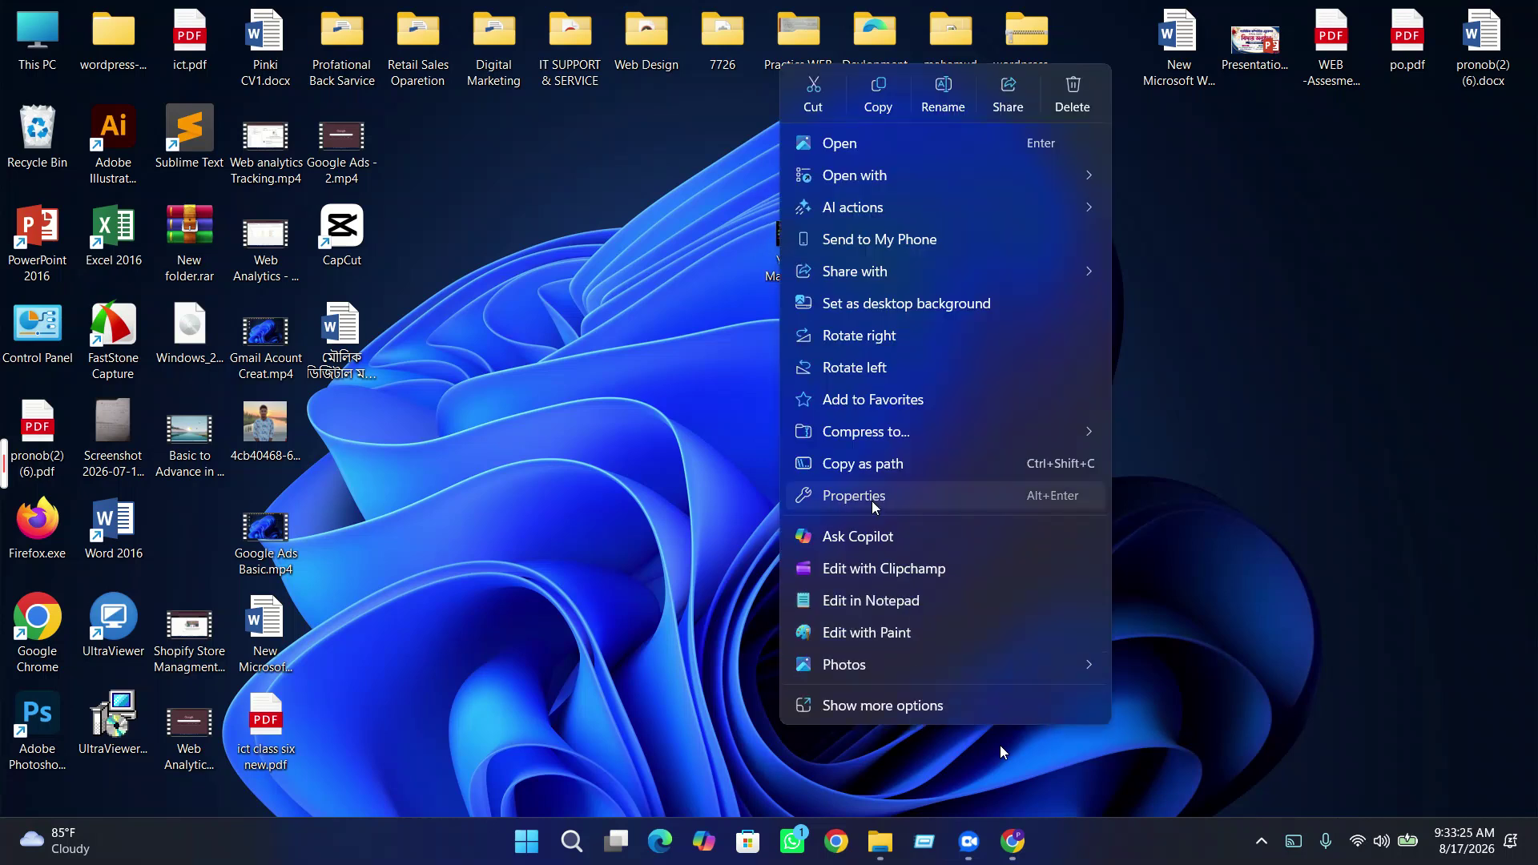
left_click(875, 491)
left_click_drag(997, 330, 889, 330)
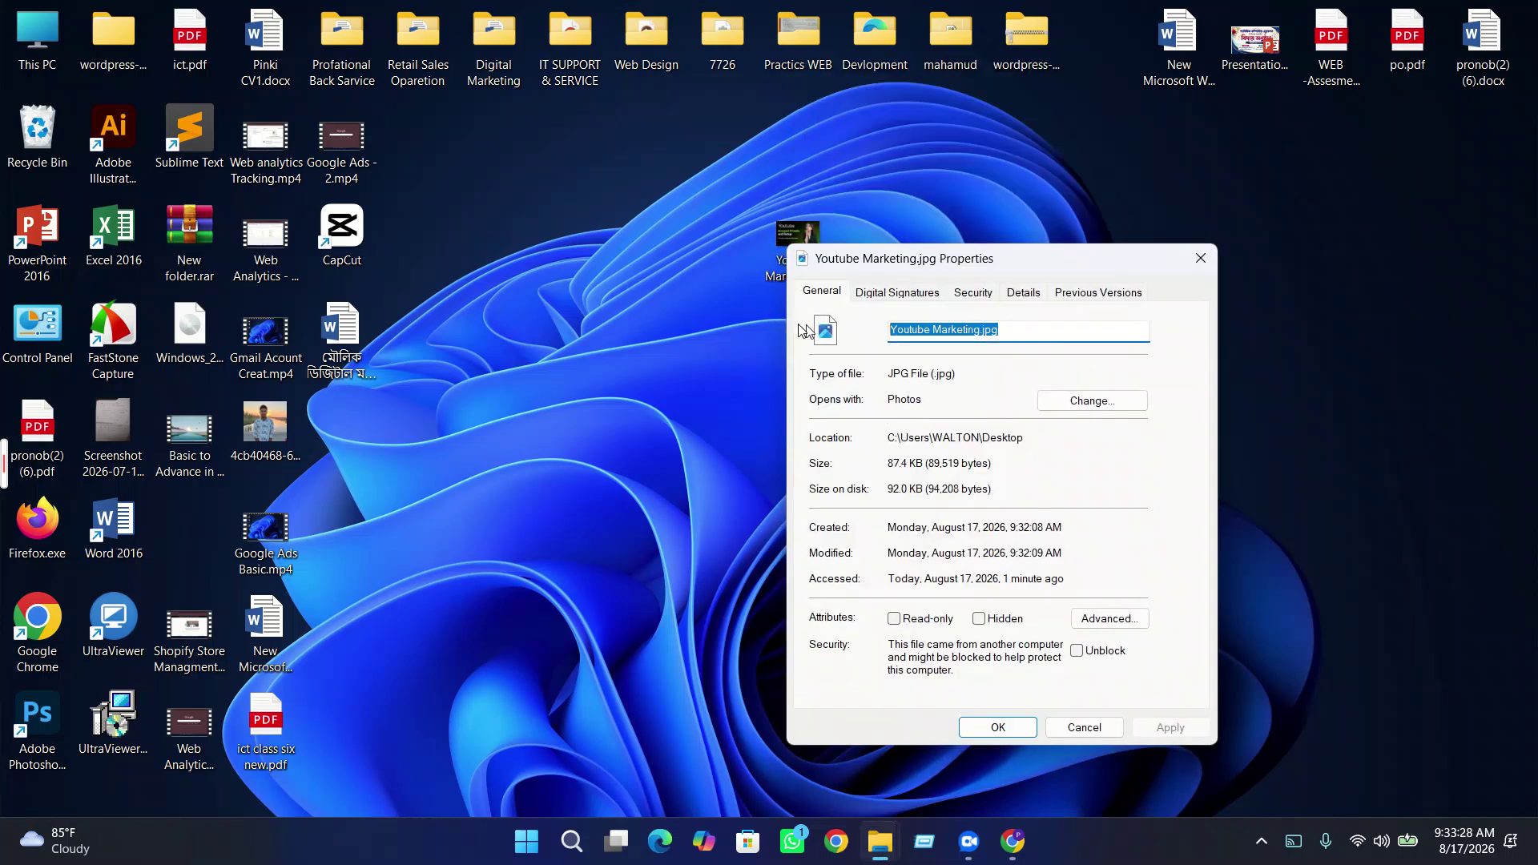
key("super+v")
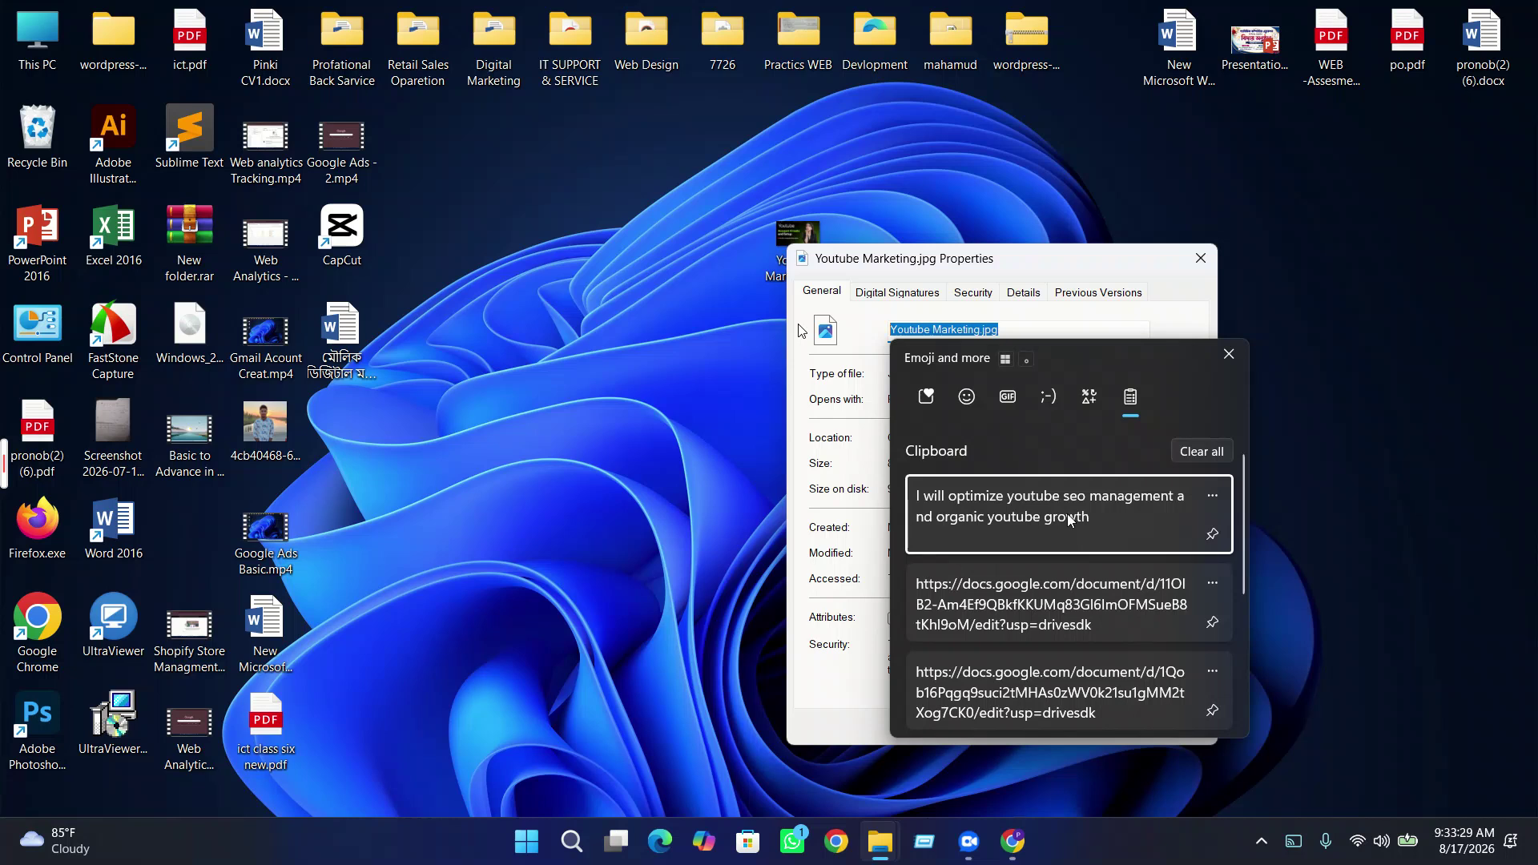
left_click(1068, 519)
left_click(997, 727)
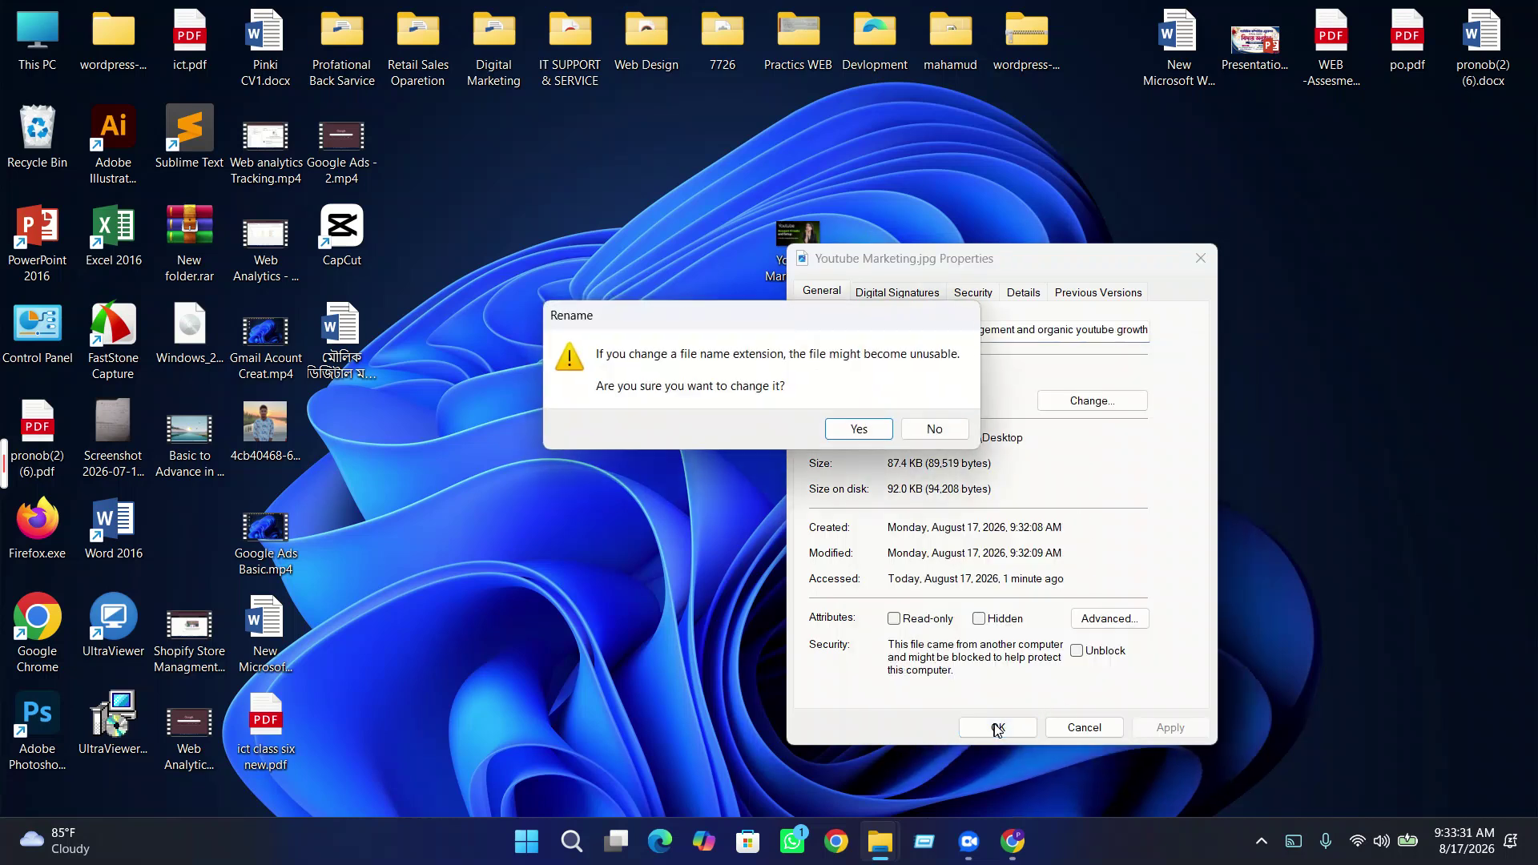
key("Return")
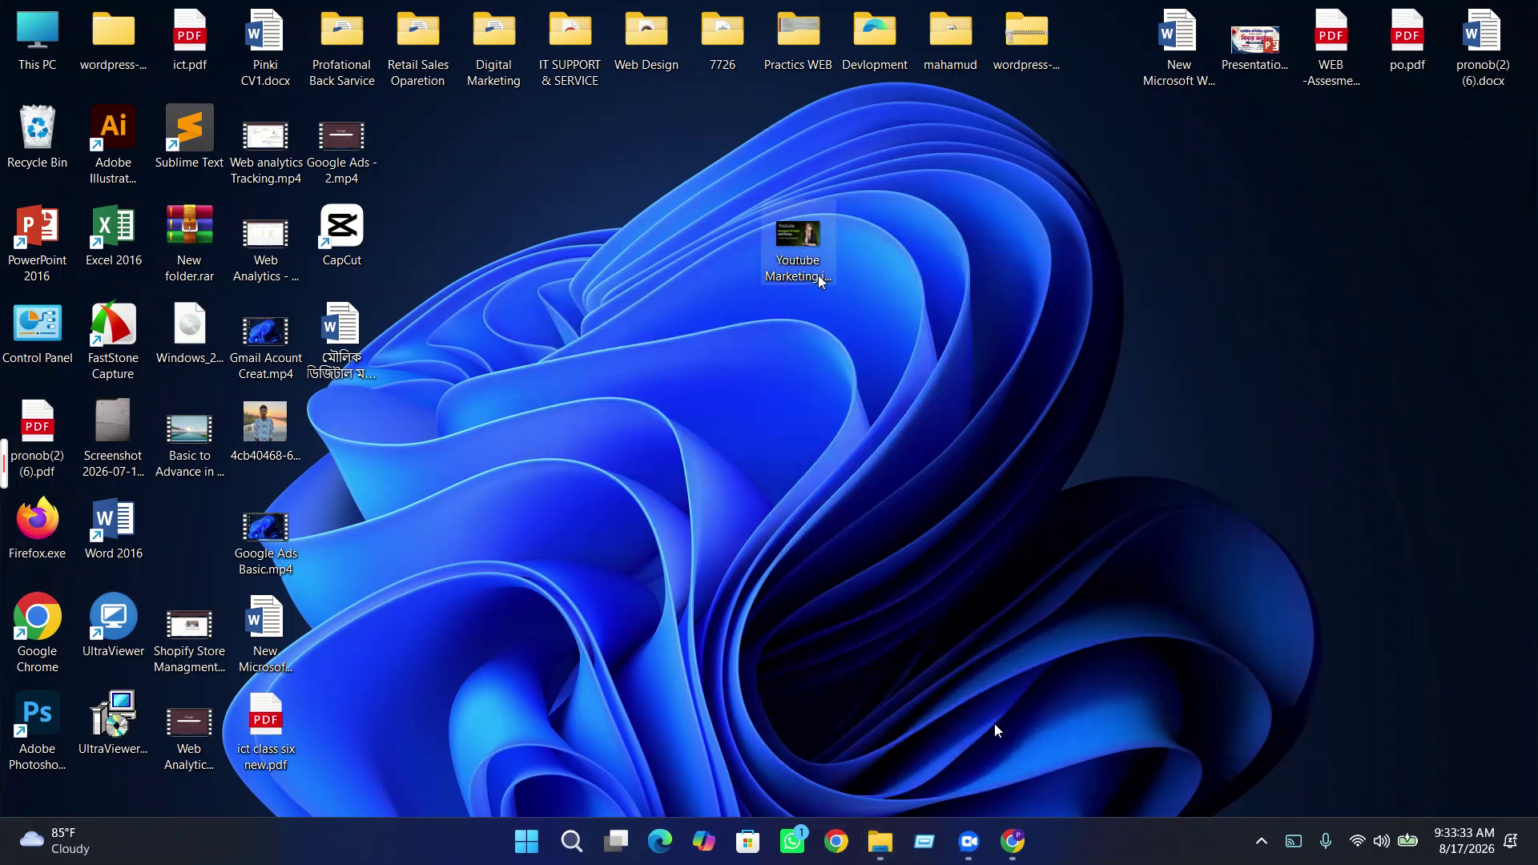
- Rename Youtube Marketing.jpg in its Properties to "I will optimize youtube seo management and organic youtube growth 1", accepting the extension change
right_click(825, 281)
left_click(868, 499)
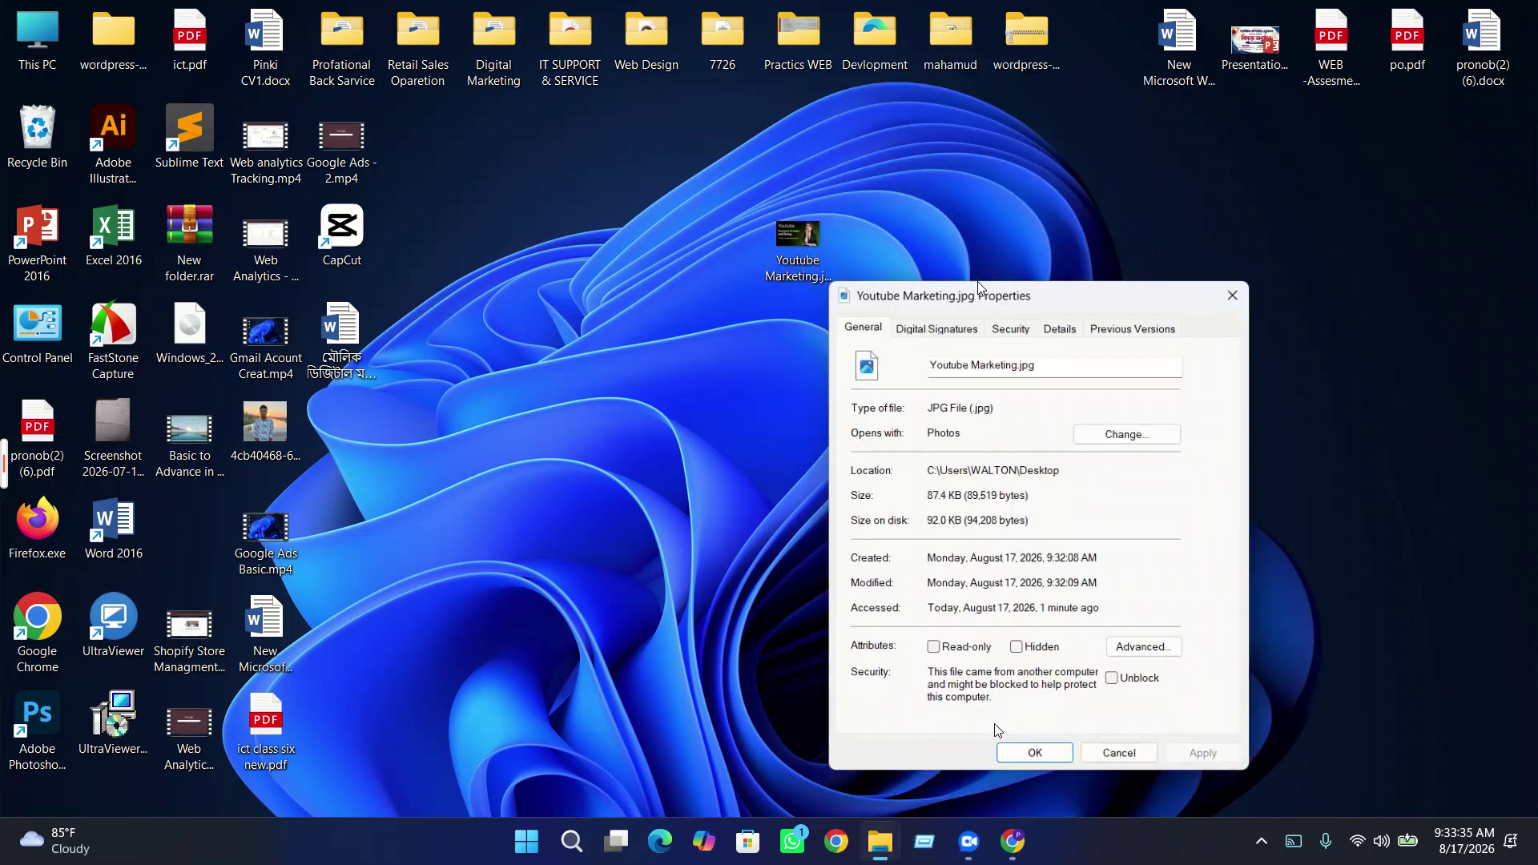
left_click(1063, 369)
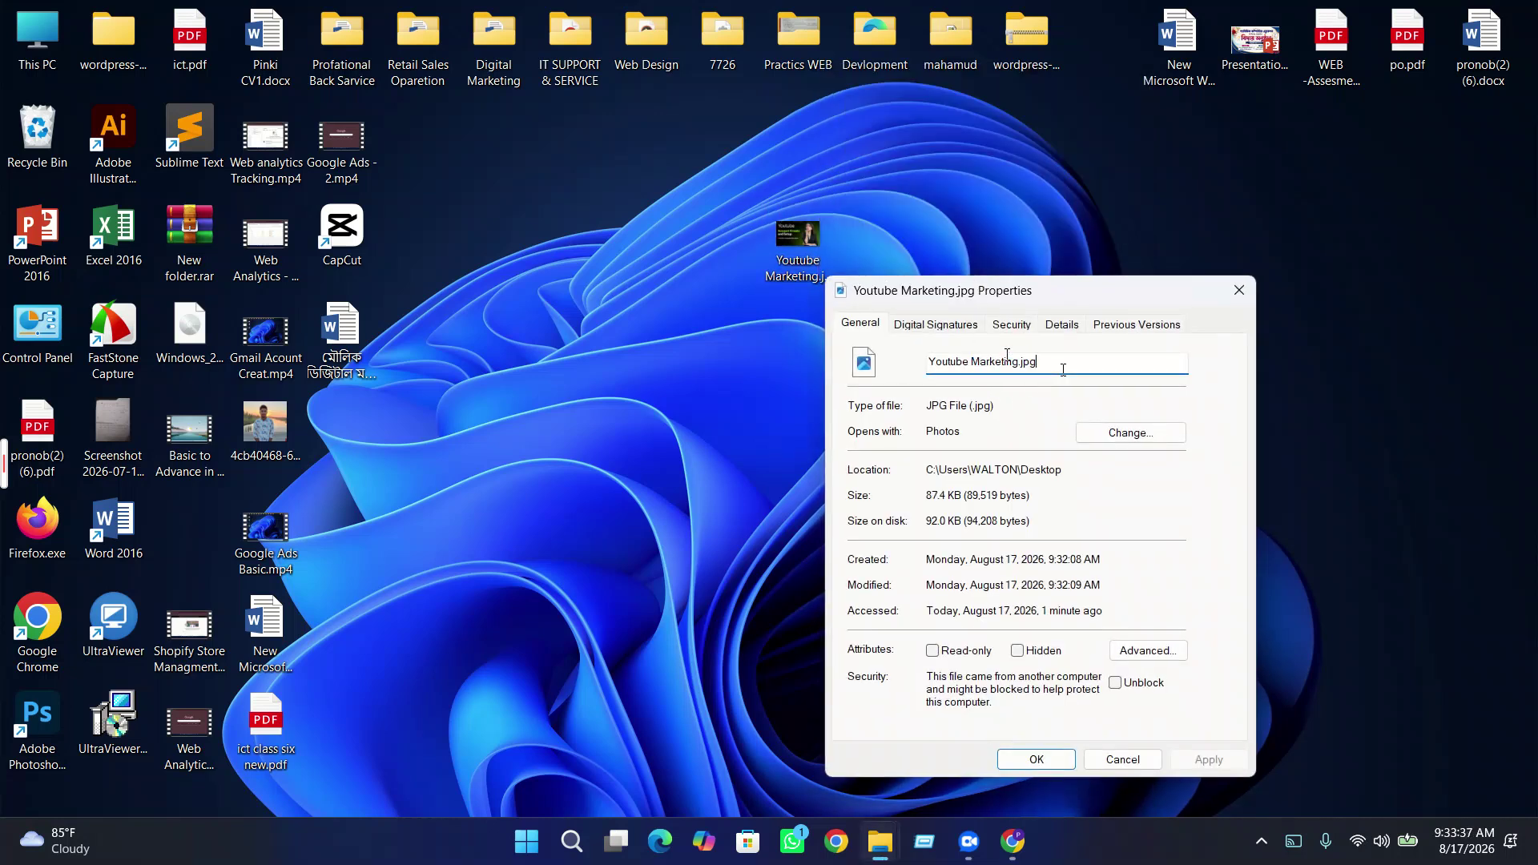
key("ctrl+a")
type("youtube seo management and organic youtube growth")
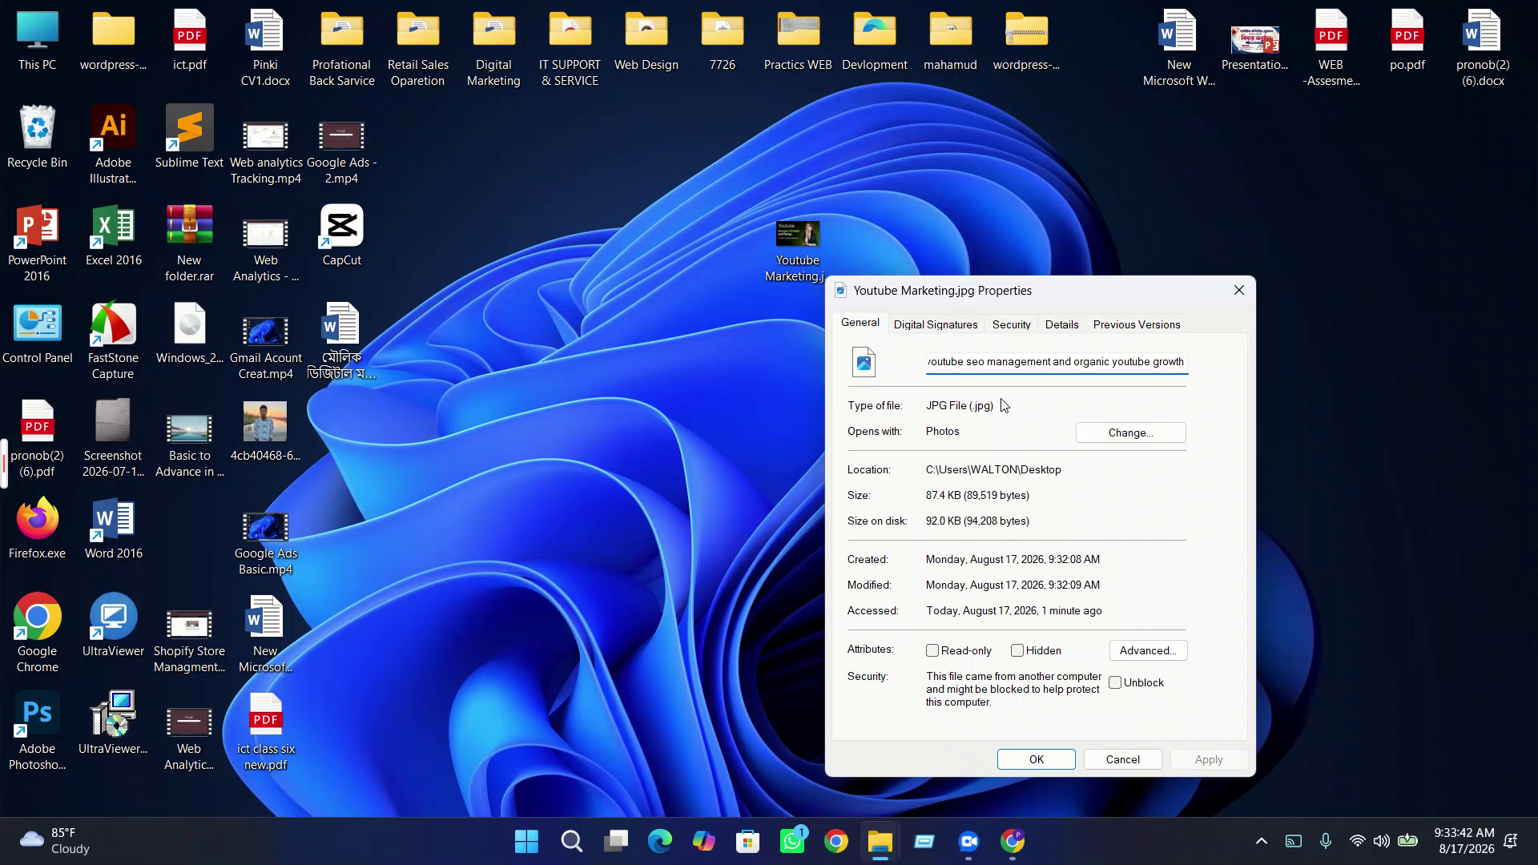
type("1")
left_click(1036, 759)
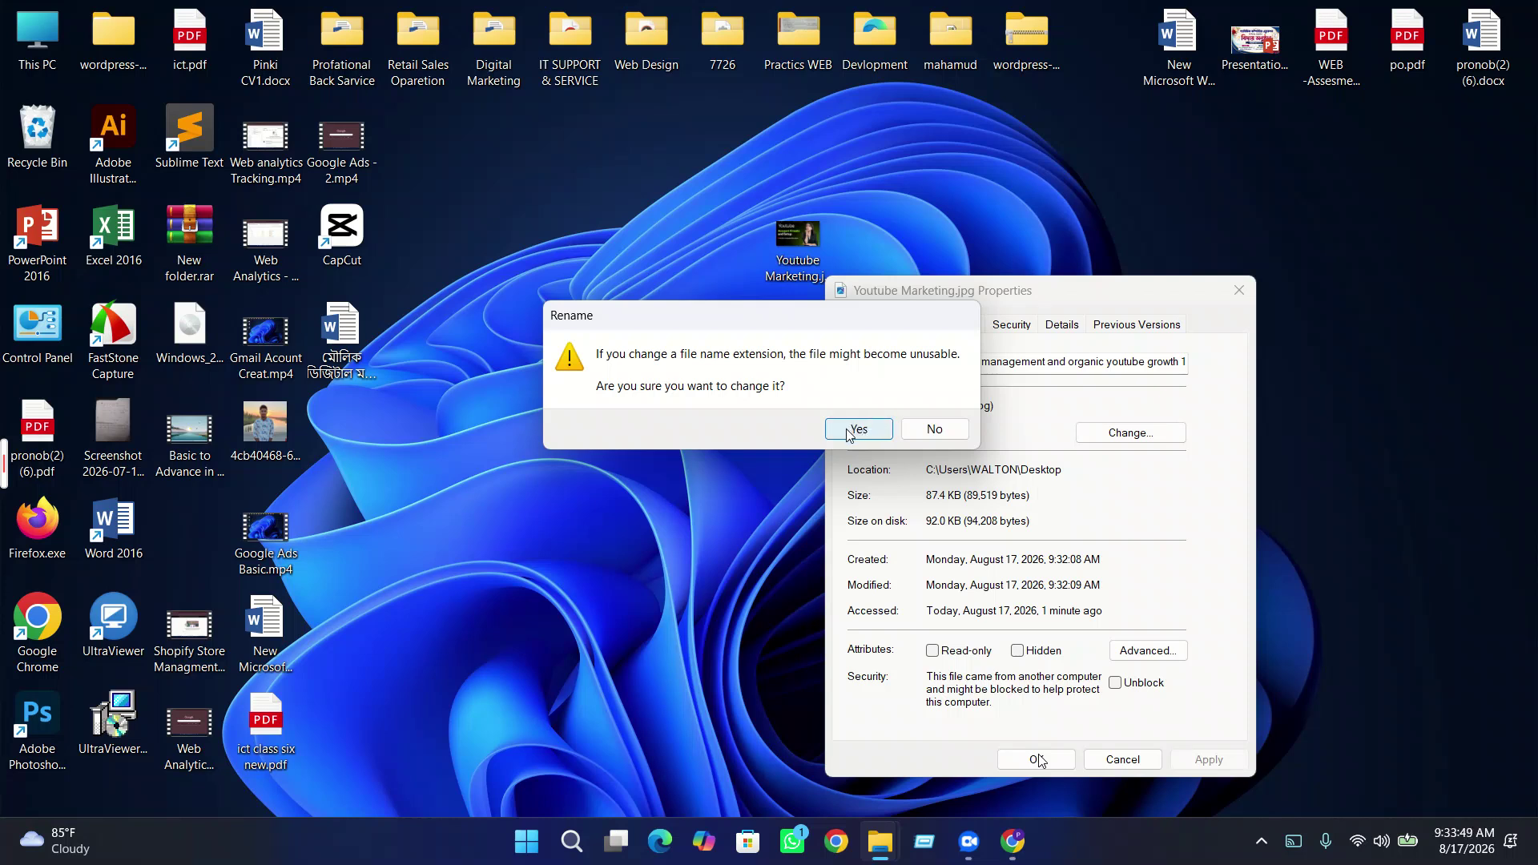
left_click(853, 430)
- Refresh the desktop to update the icon of the file whose name ends in "growth 1"
right_click(1039, 376)
left_click(1126, 457)
right_click(1126, 122)
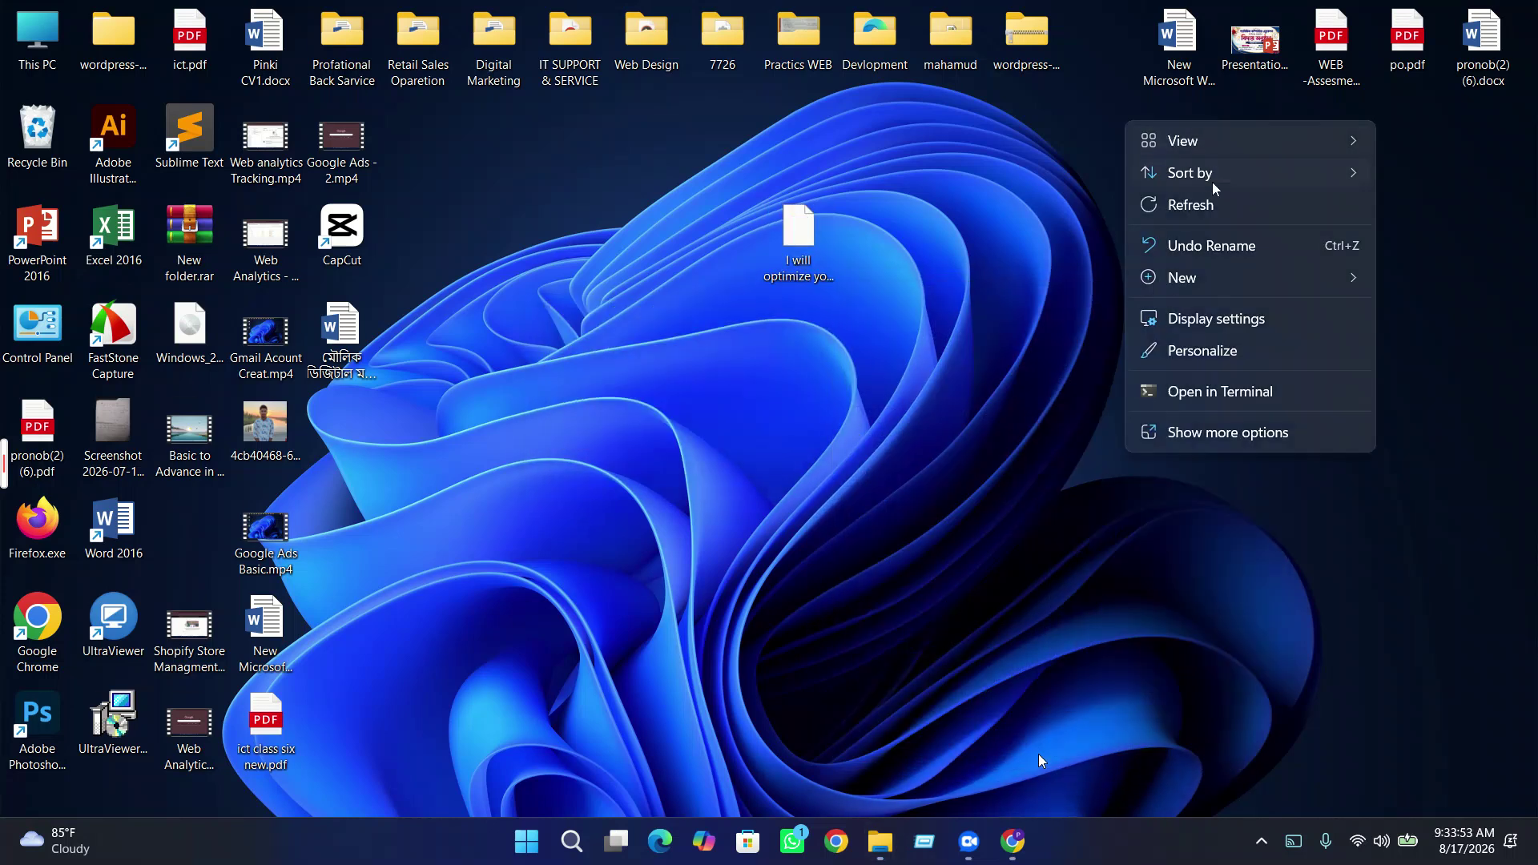
right_click(1214, 217)
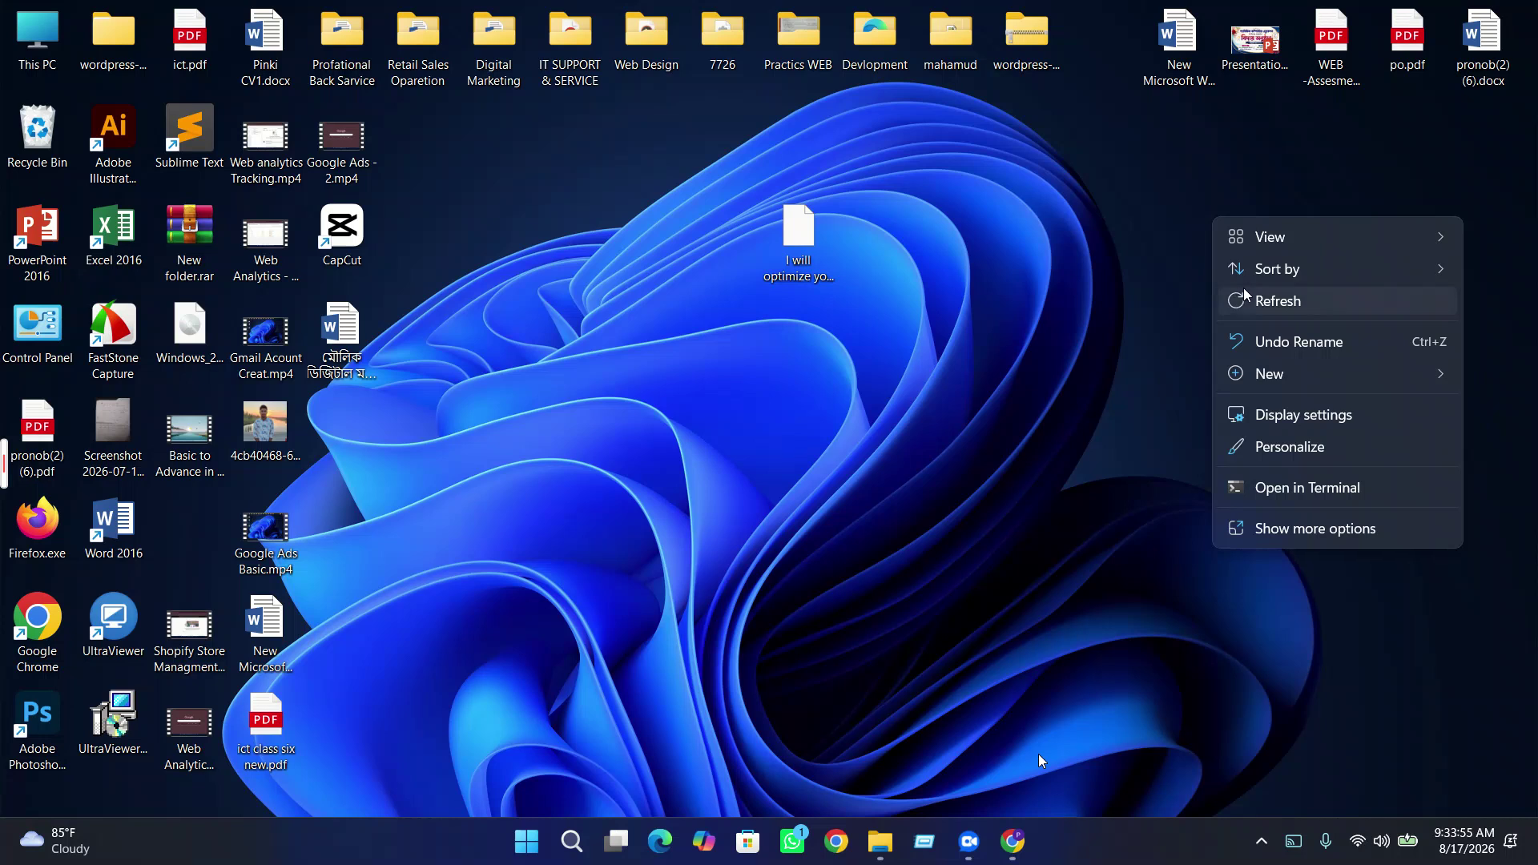
left_click(1246, 296)
- Examine the detailed metadata and digital signatures of the renamed file in its Properties, and close the dialog
left_click(797, 237)
right_click(793, 239)
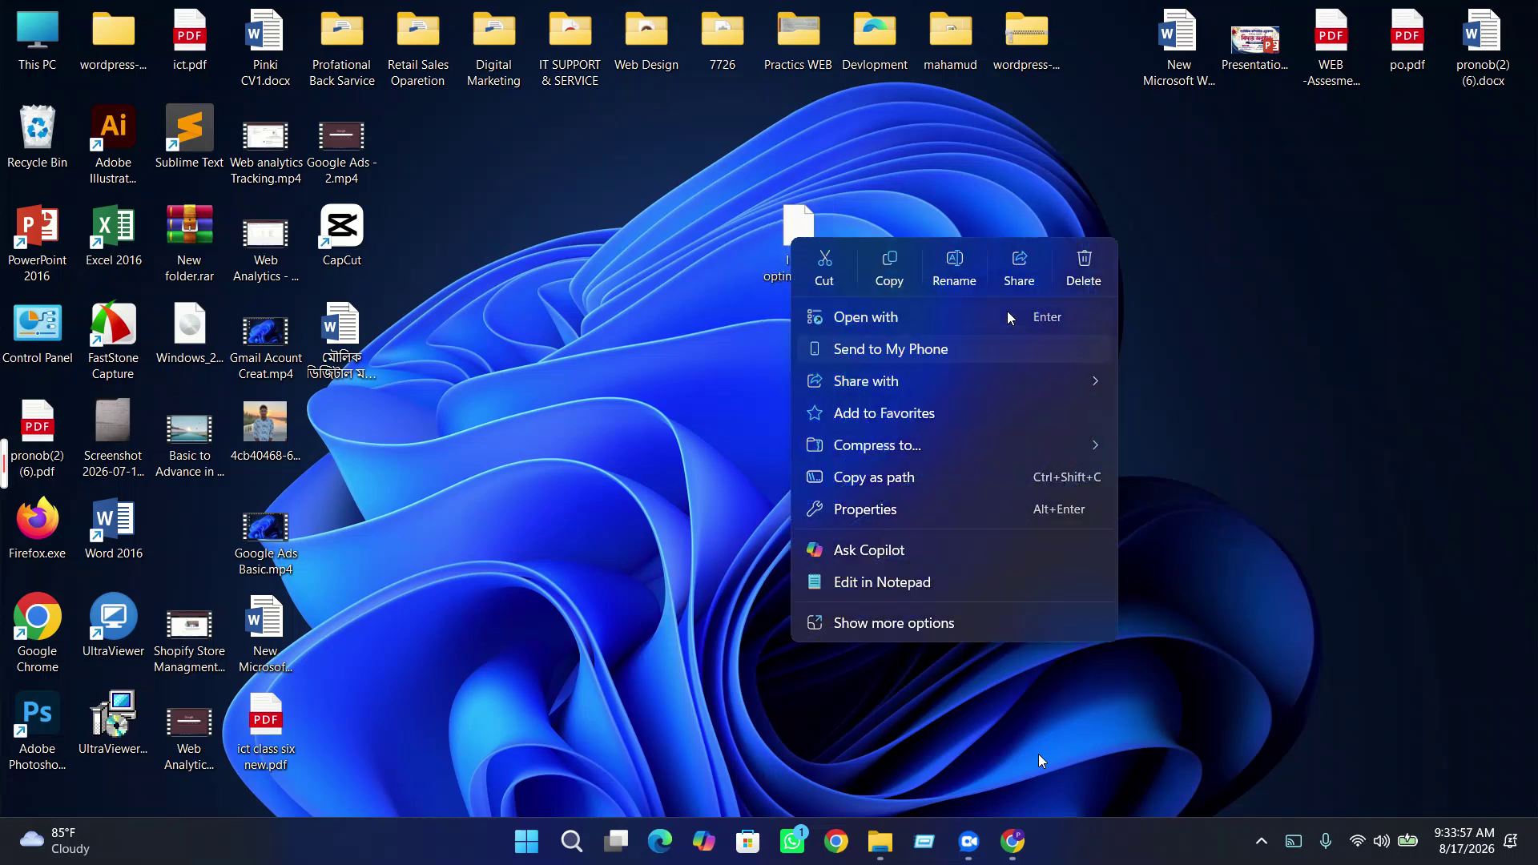
left_click(877, 509)
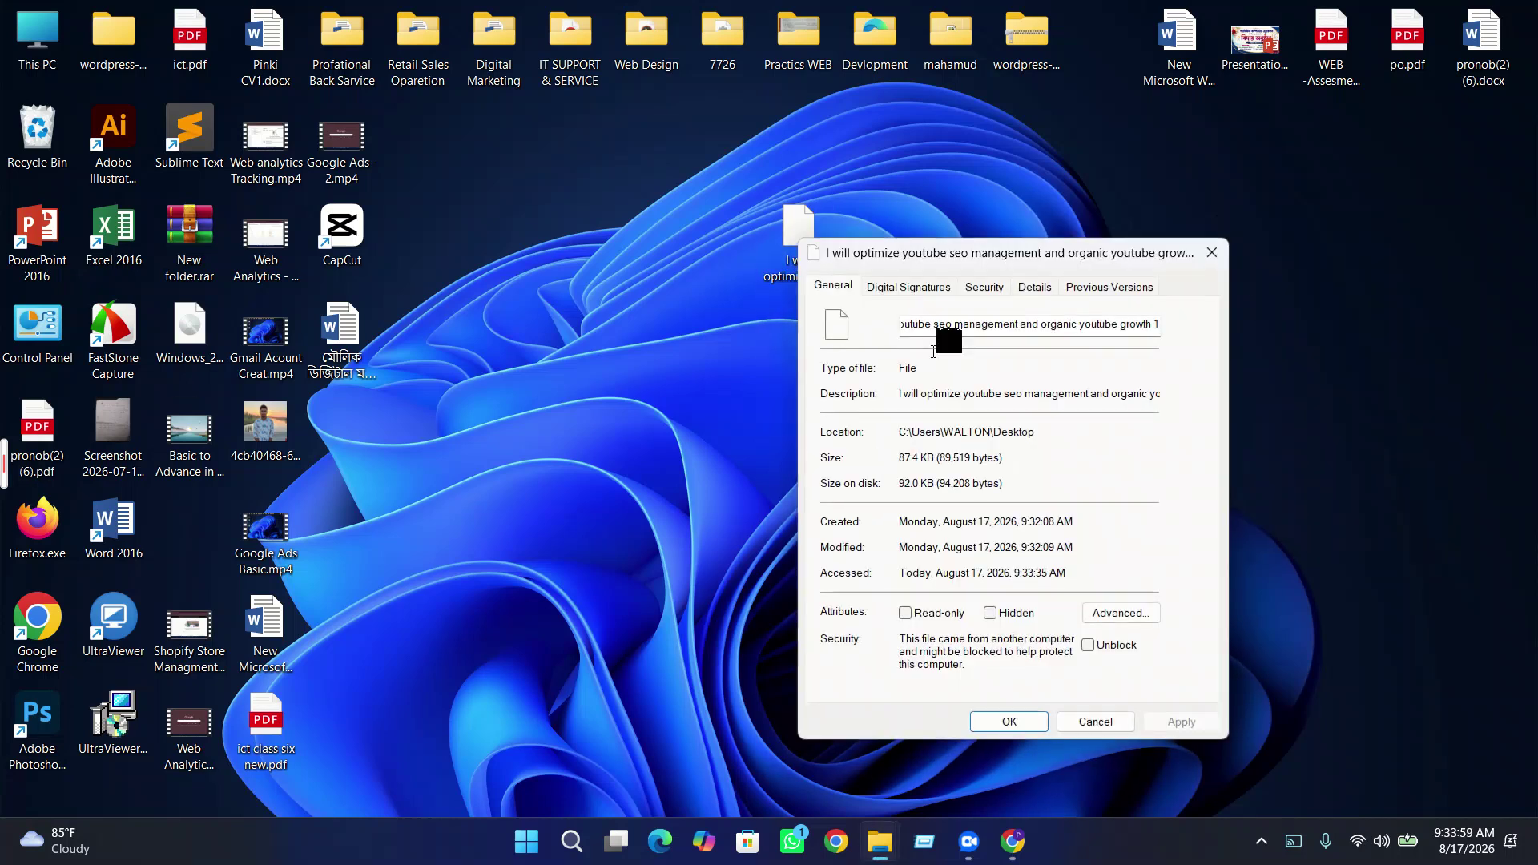
left_click(1037, 288)
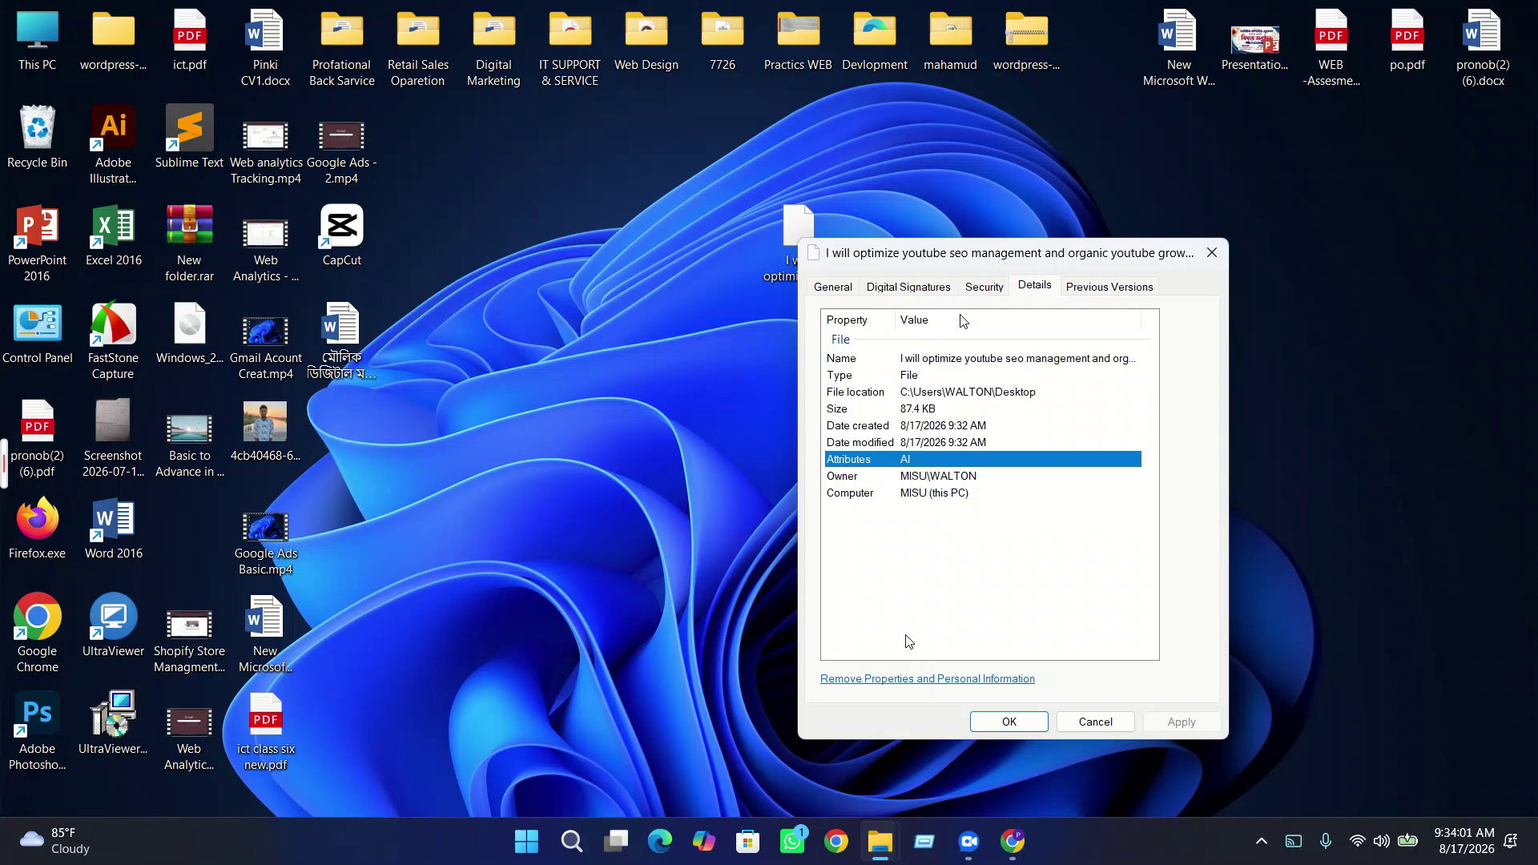
left_click(915, 542)
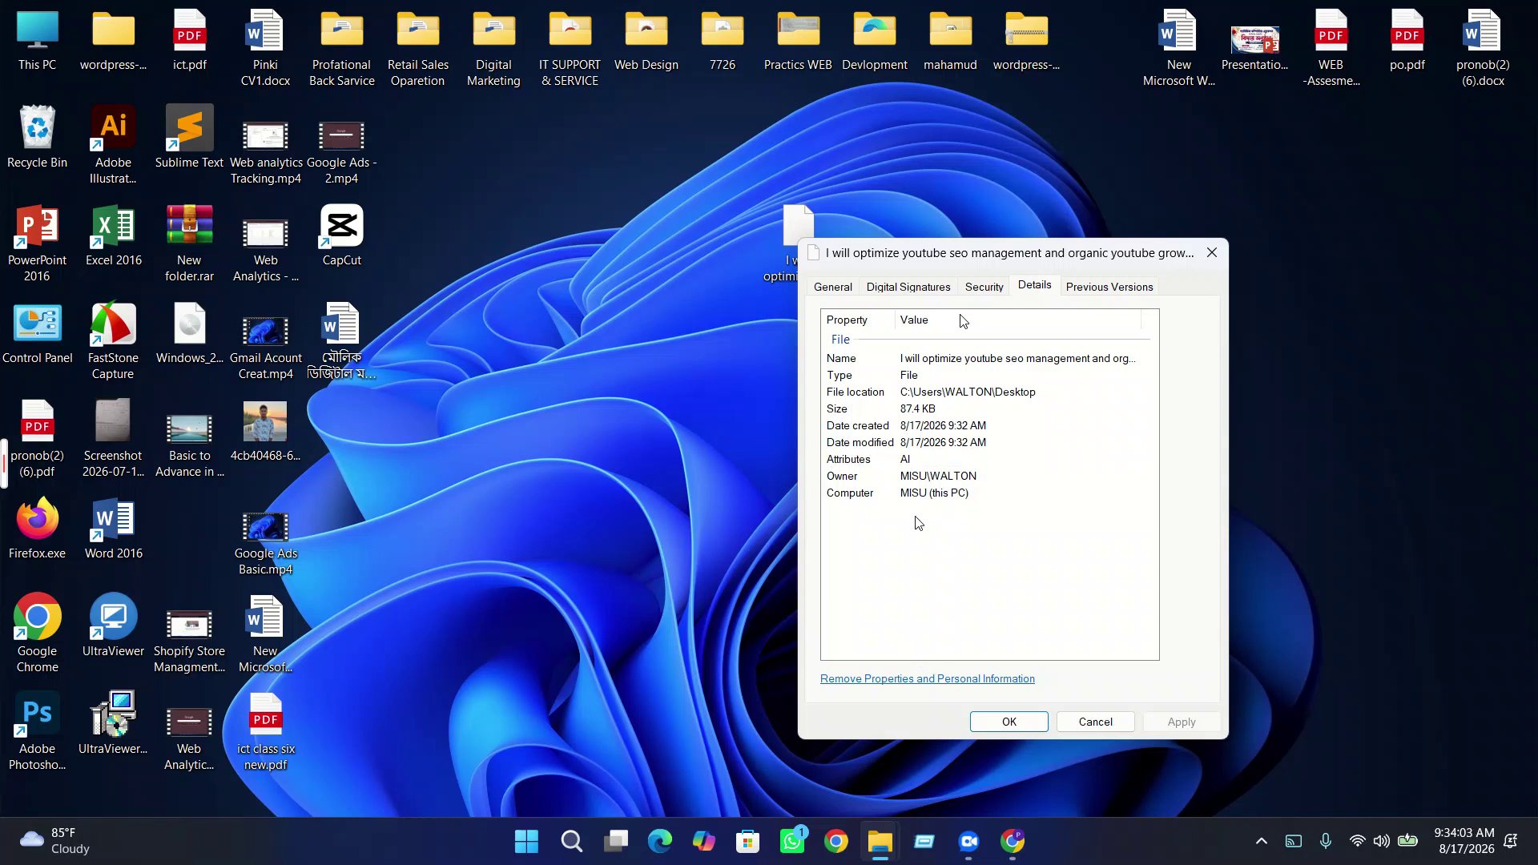
left_click(898, 296)
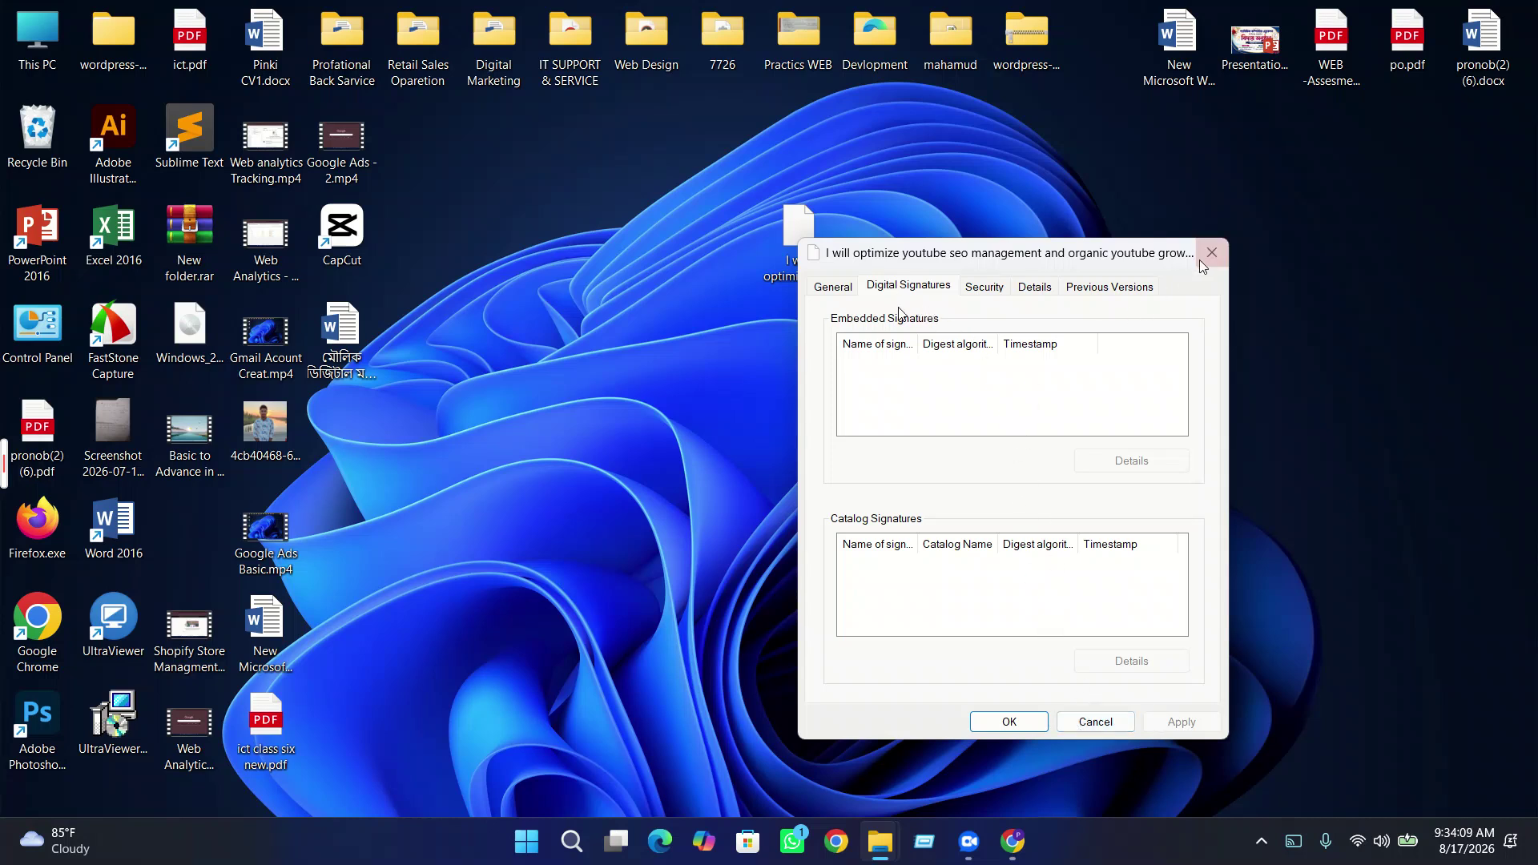
left_click(1034, 286)
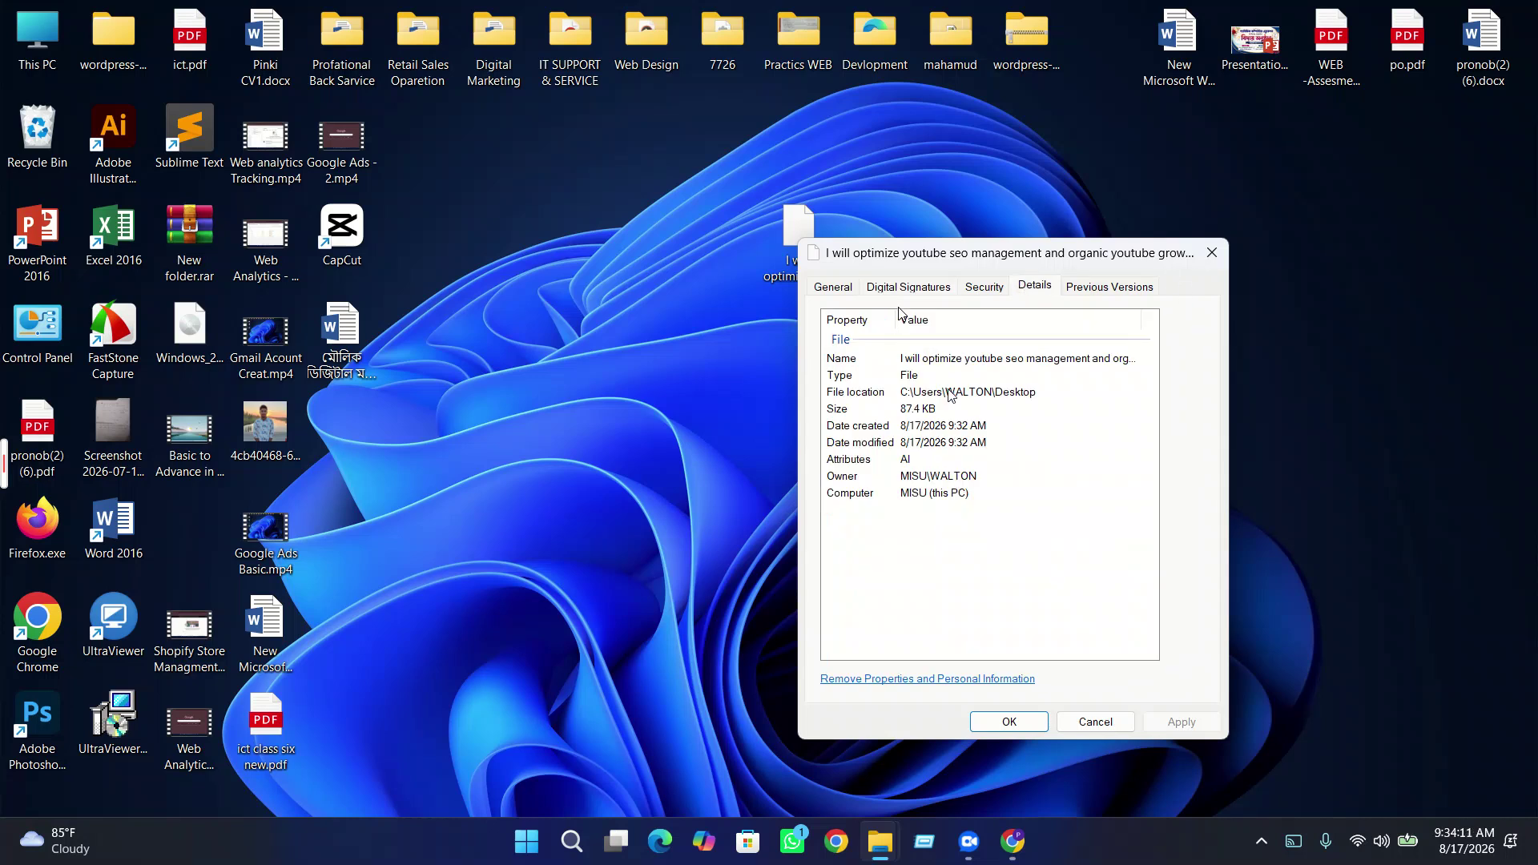
left_click(1212, 253)
right_click(860, 416)
left_click(905, 497)
right_click(917, 513)
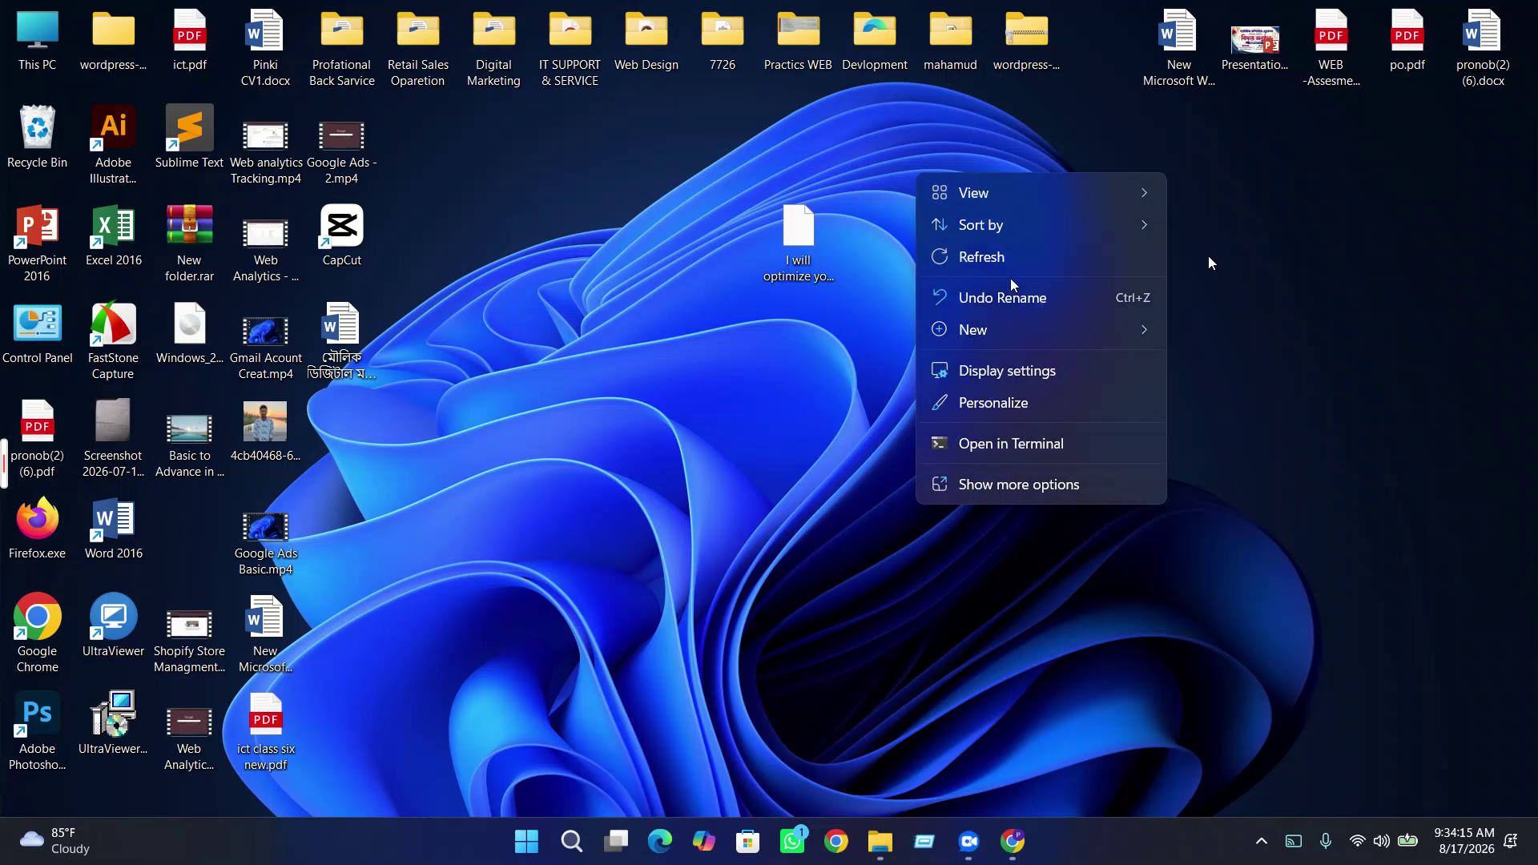
left_click(1008, 257)
right_click(964, 260)
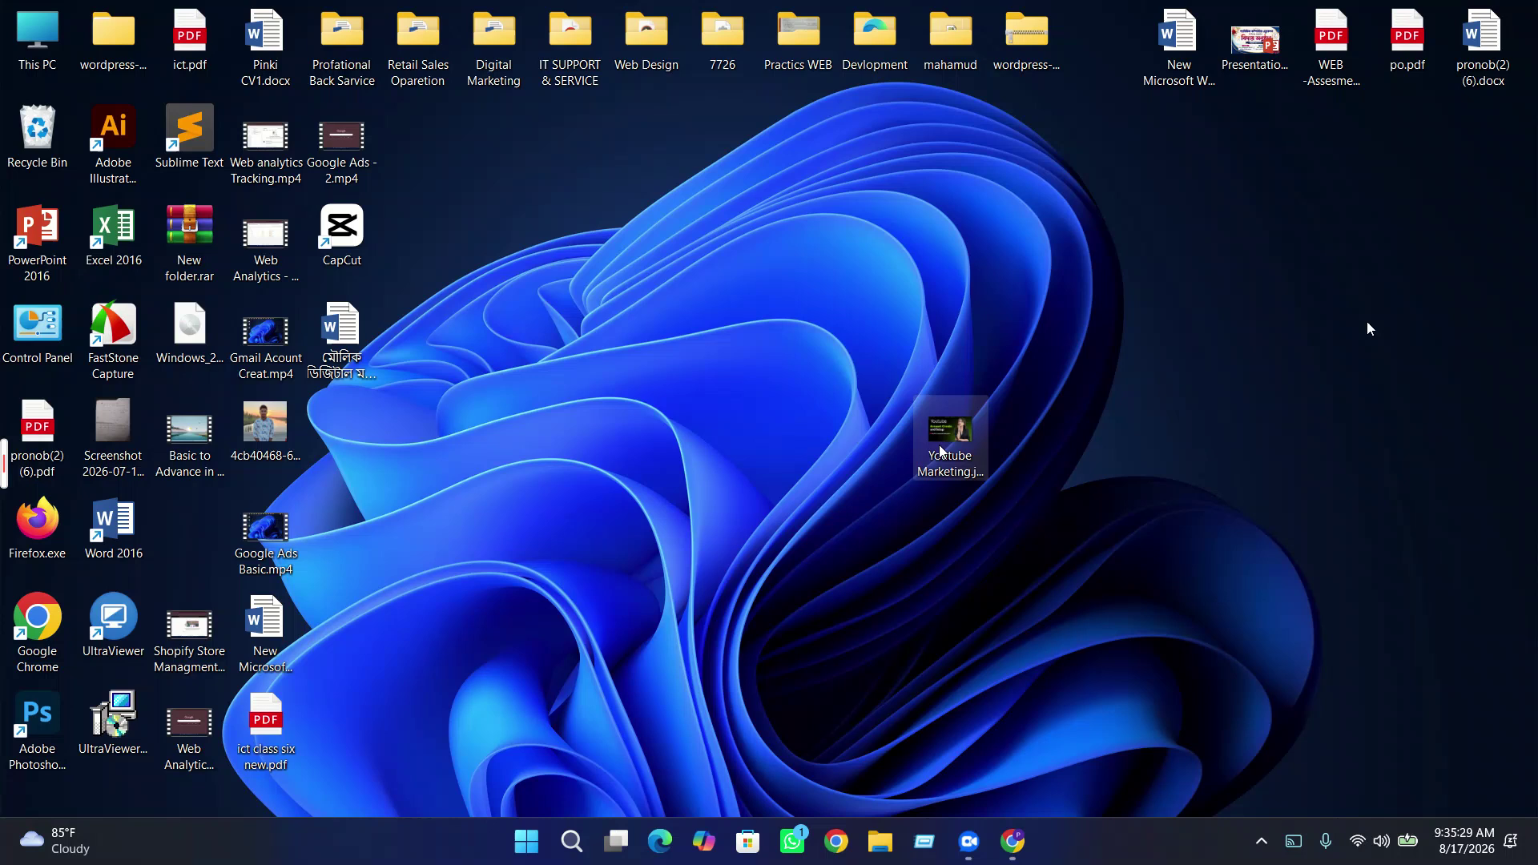
- Move Youtube Marketing.jpg toward the desktop's center, above and beside its current spot, and refresh the desktop
left_click_drag(953, 433, 725, 336)
right_click(1016, 327)
left_click(1079, 410)
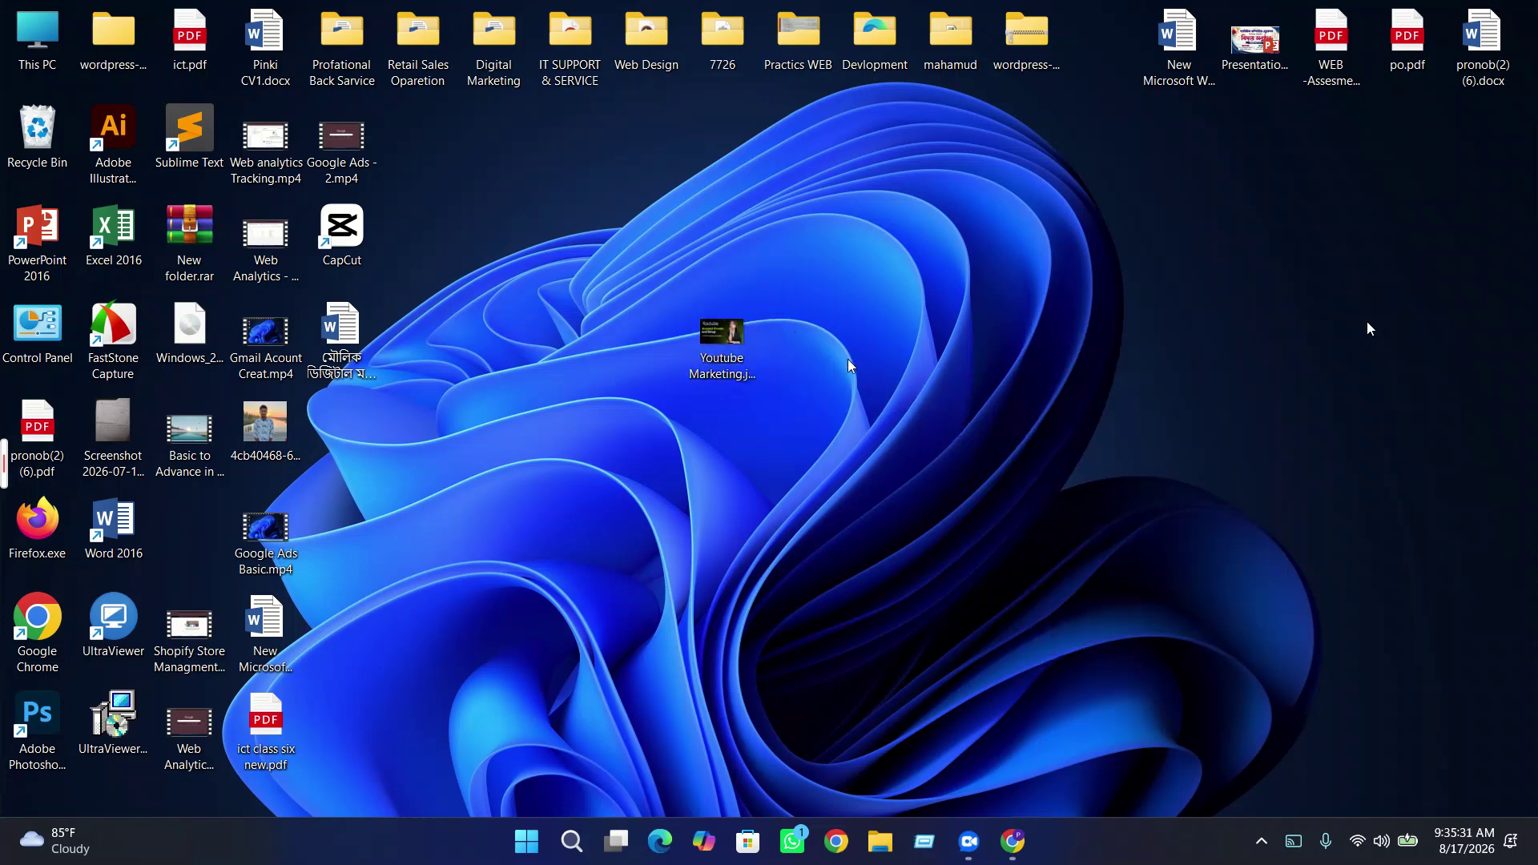
- Check the file name and the Title and Subject metadata of Youtube Marketing.jpg in its Properties, and close the dialog
right_click(728, 340)
left_click(813, 497)
left_click_drag(974, 392, 829, 384)
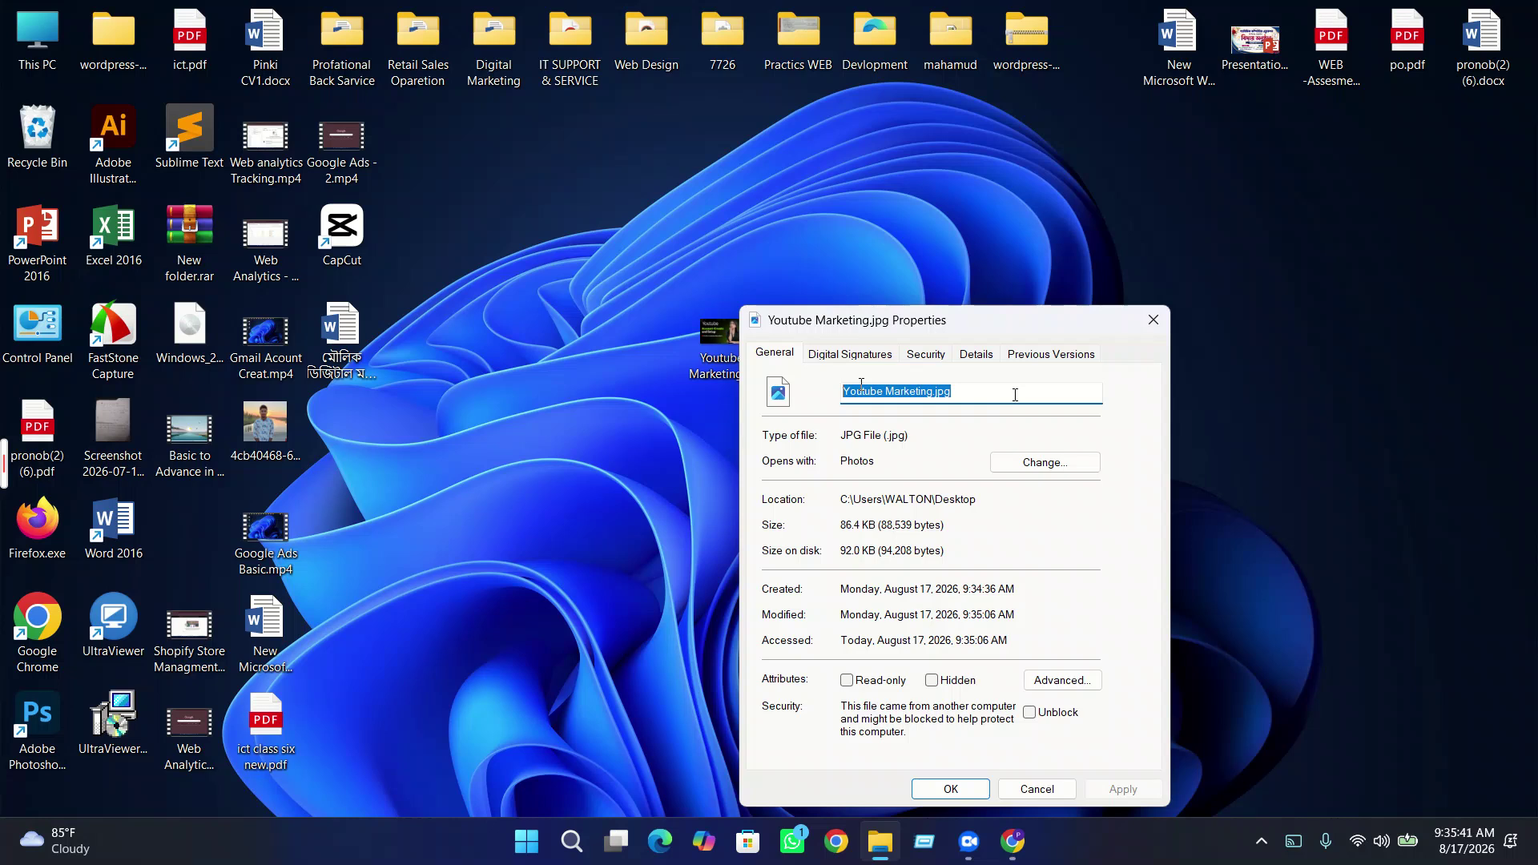
left_click(955, 390)
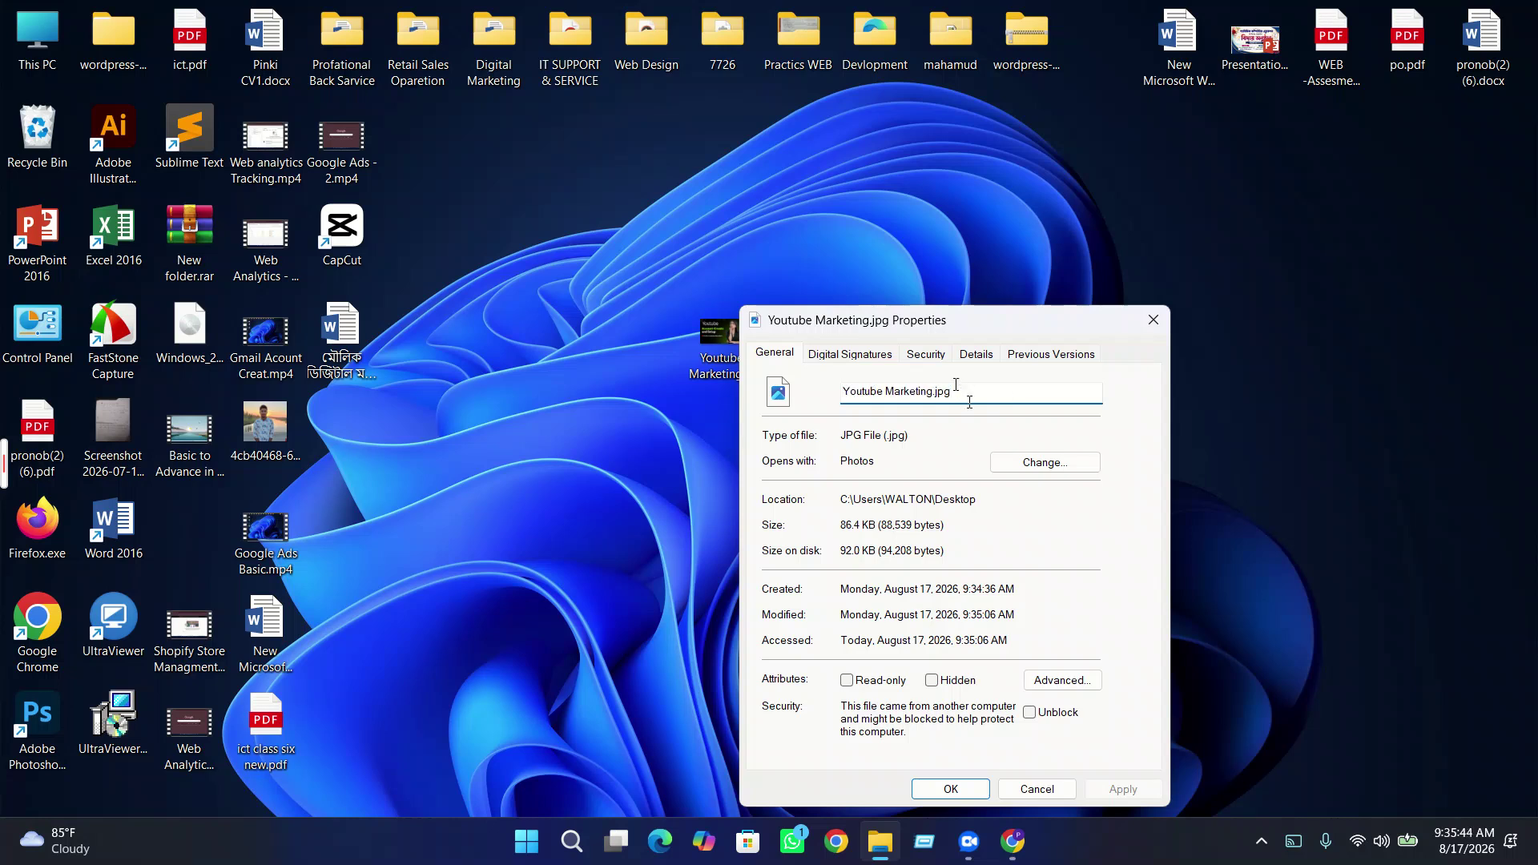
left_click(976, 355)
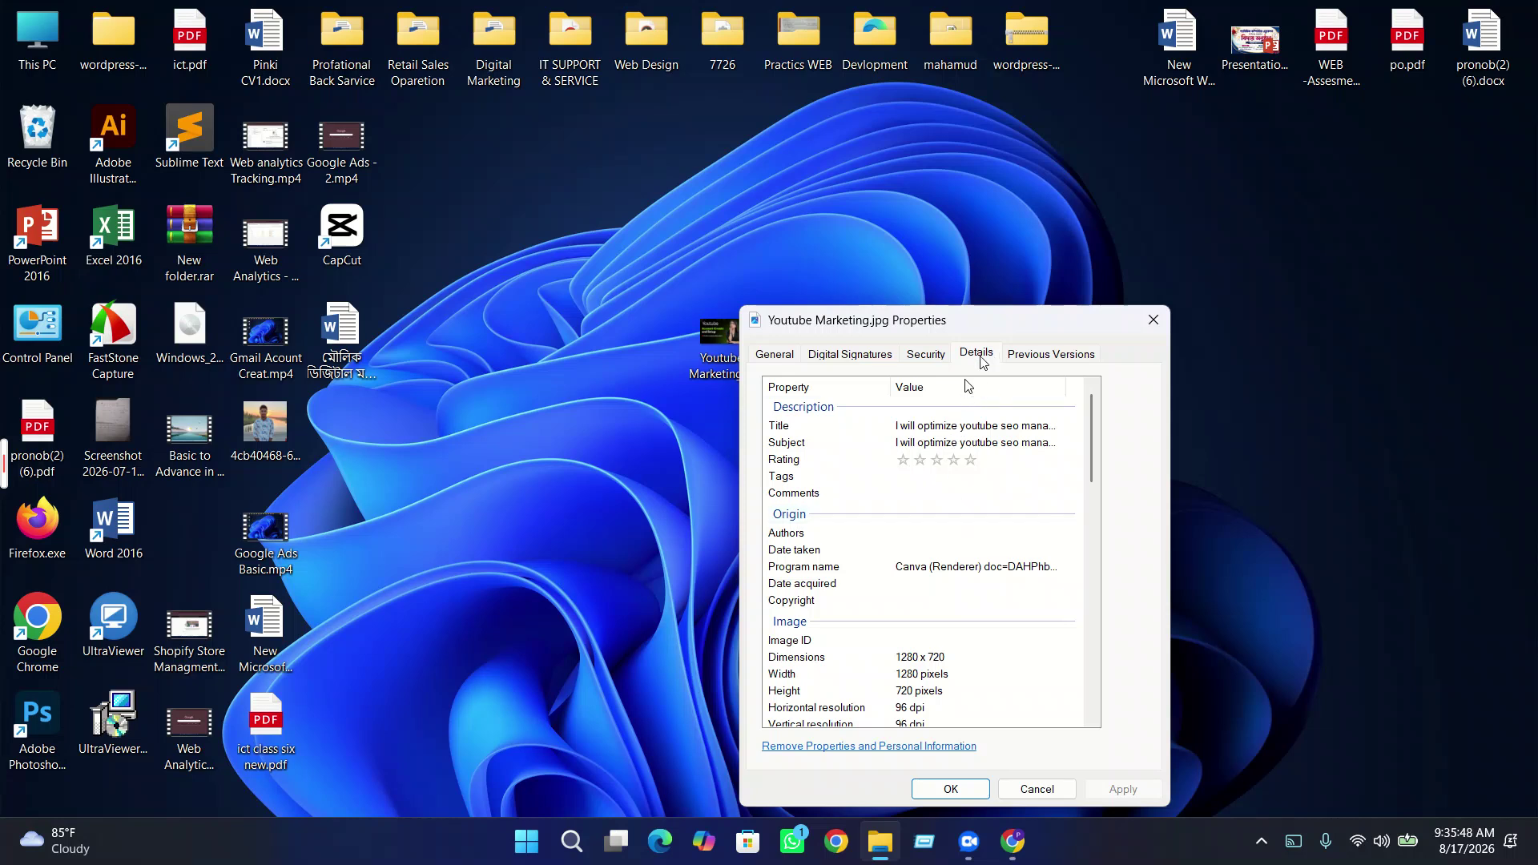
left_click(1153, 320)
- Reopen the detailed metadata of Youtube Marketing.jpg for review, and switch to the Youtube Marketing design in Canva in Chrome
right_click(718, 343)
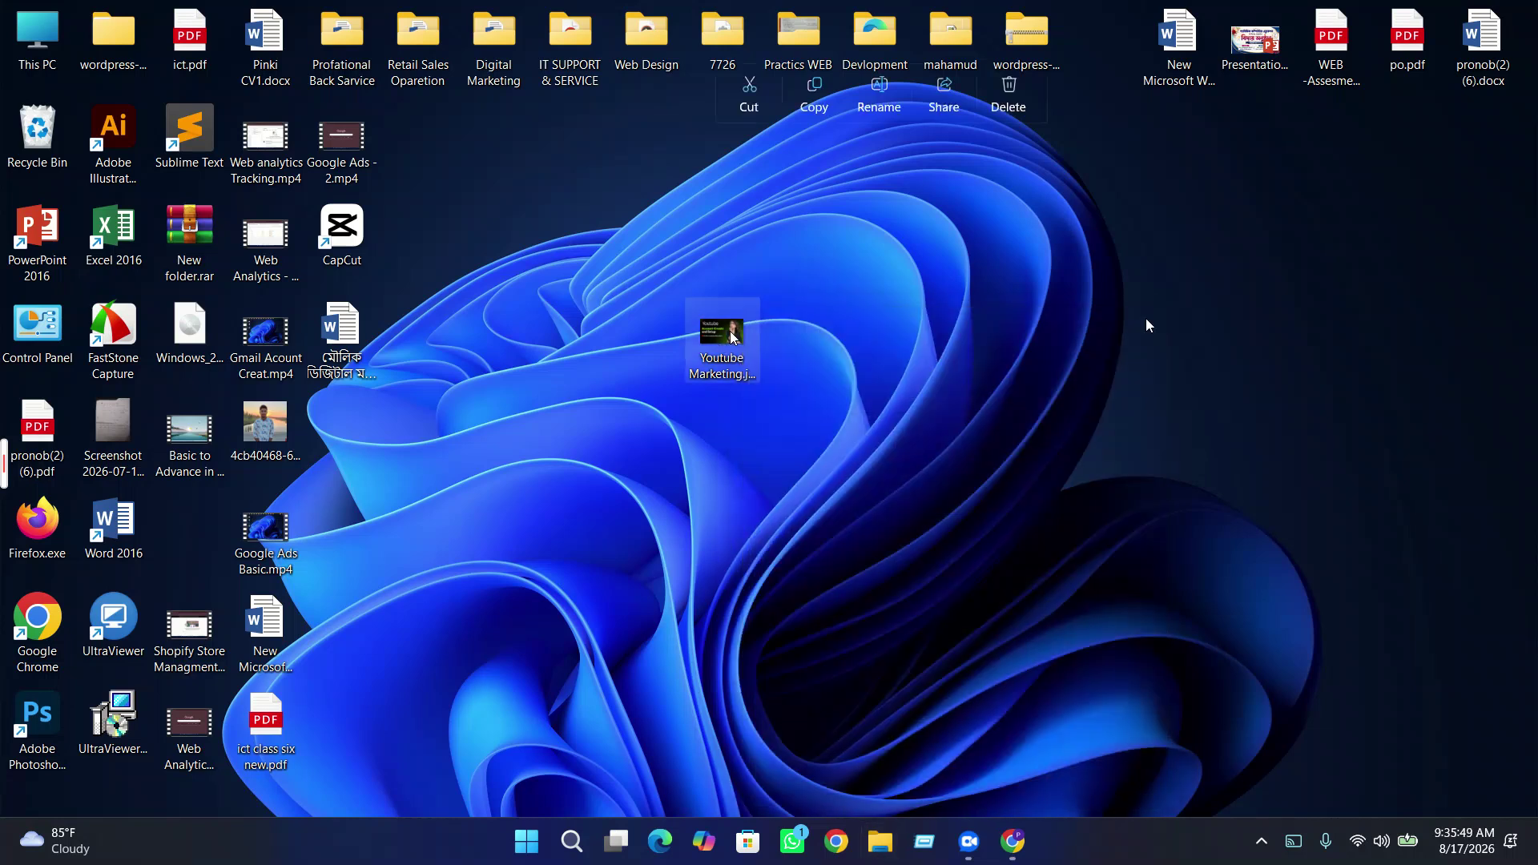
left_click(801, 498)
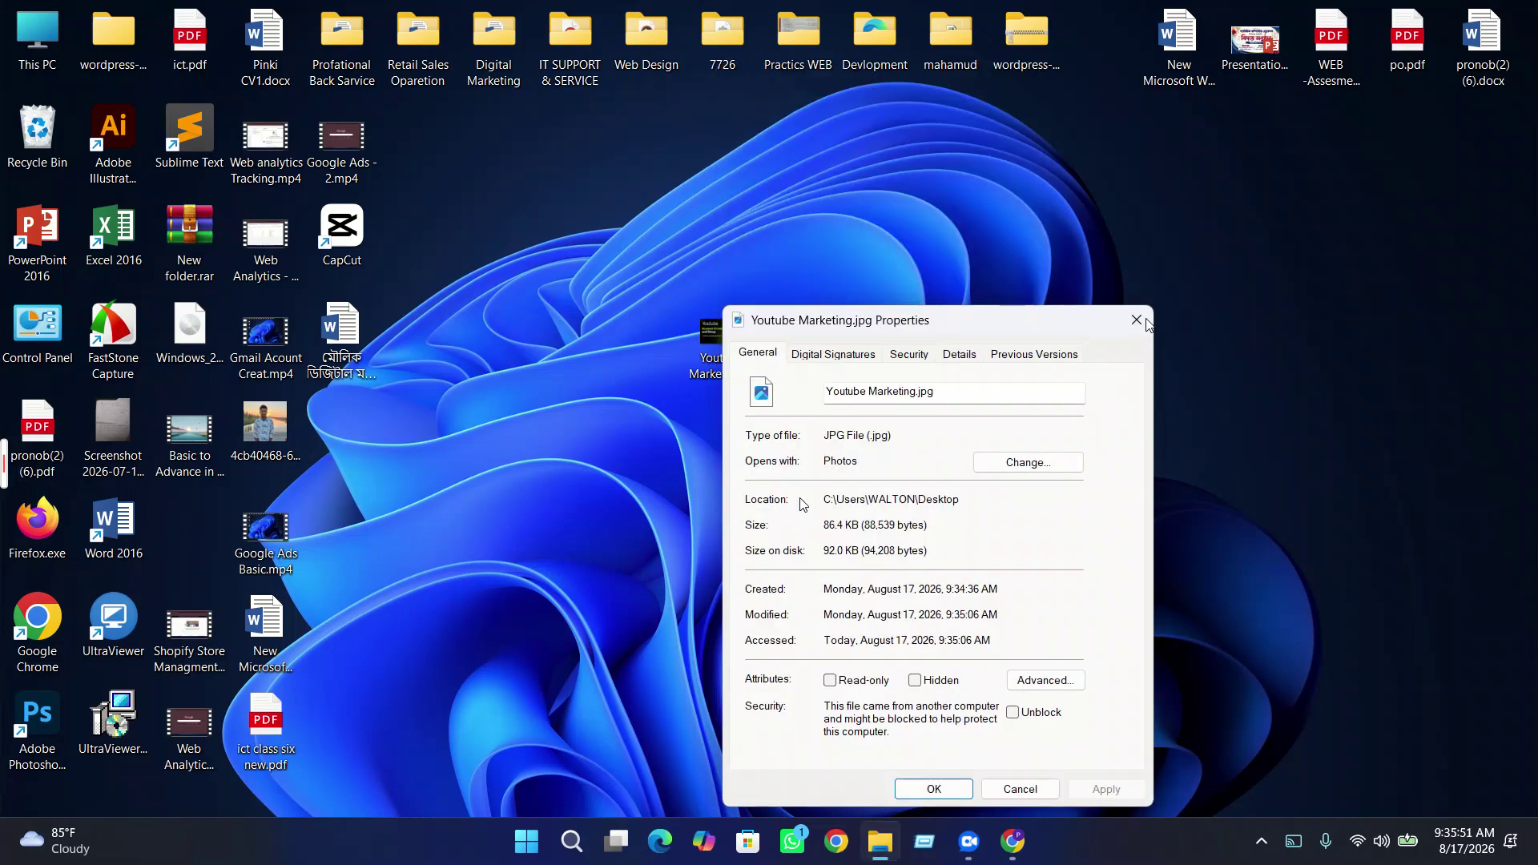
left_click(958, 354)
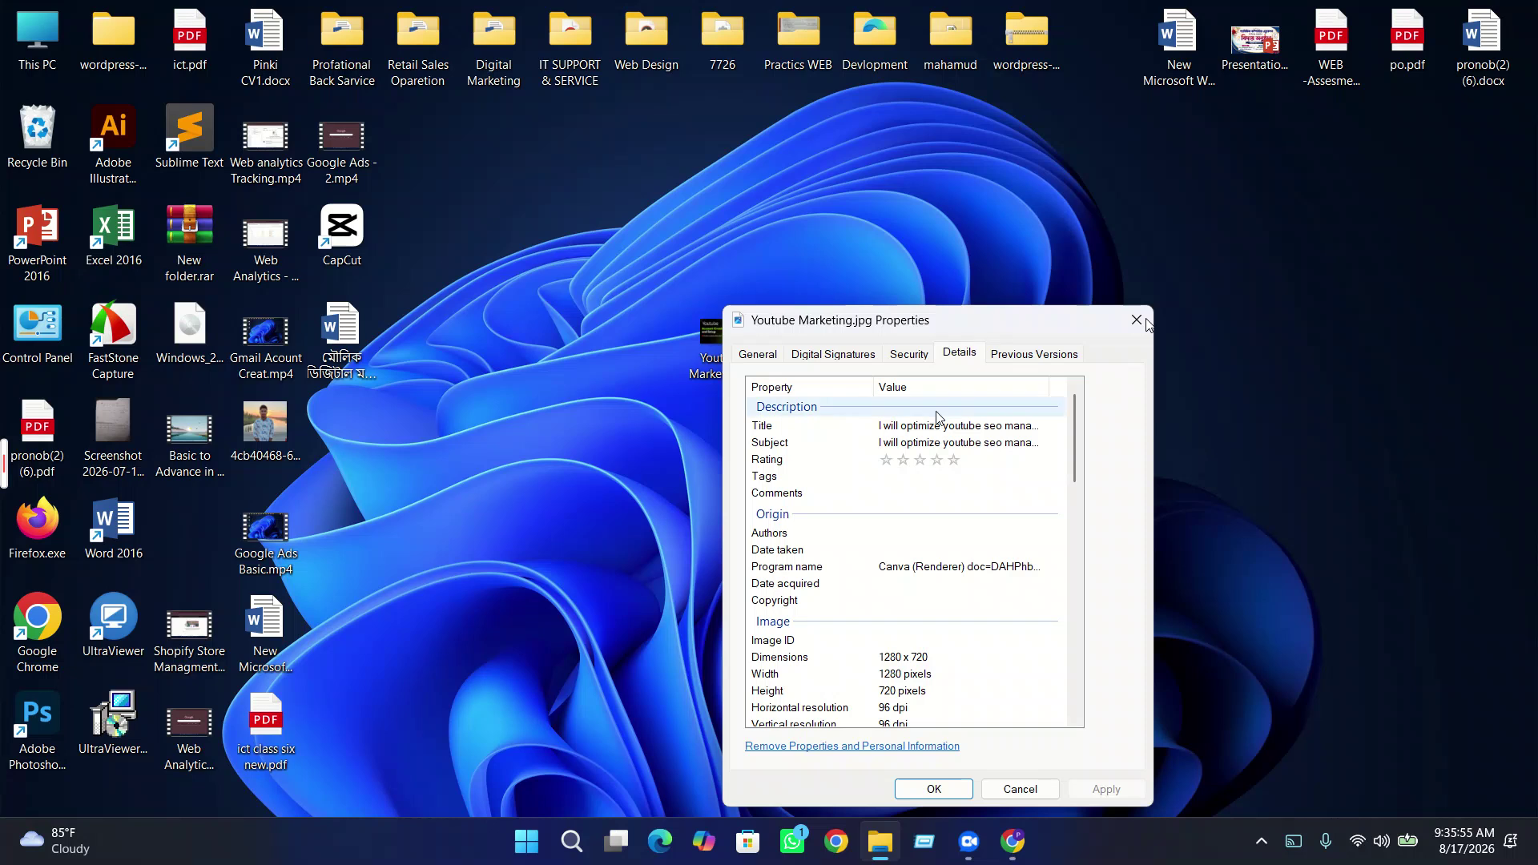
left_click(1012, 841)
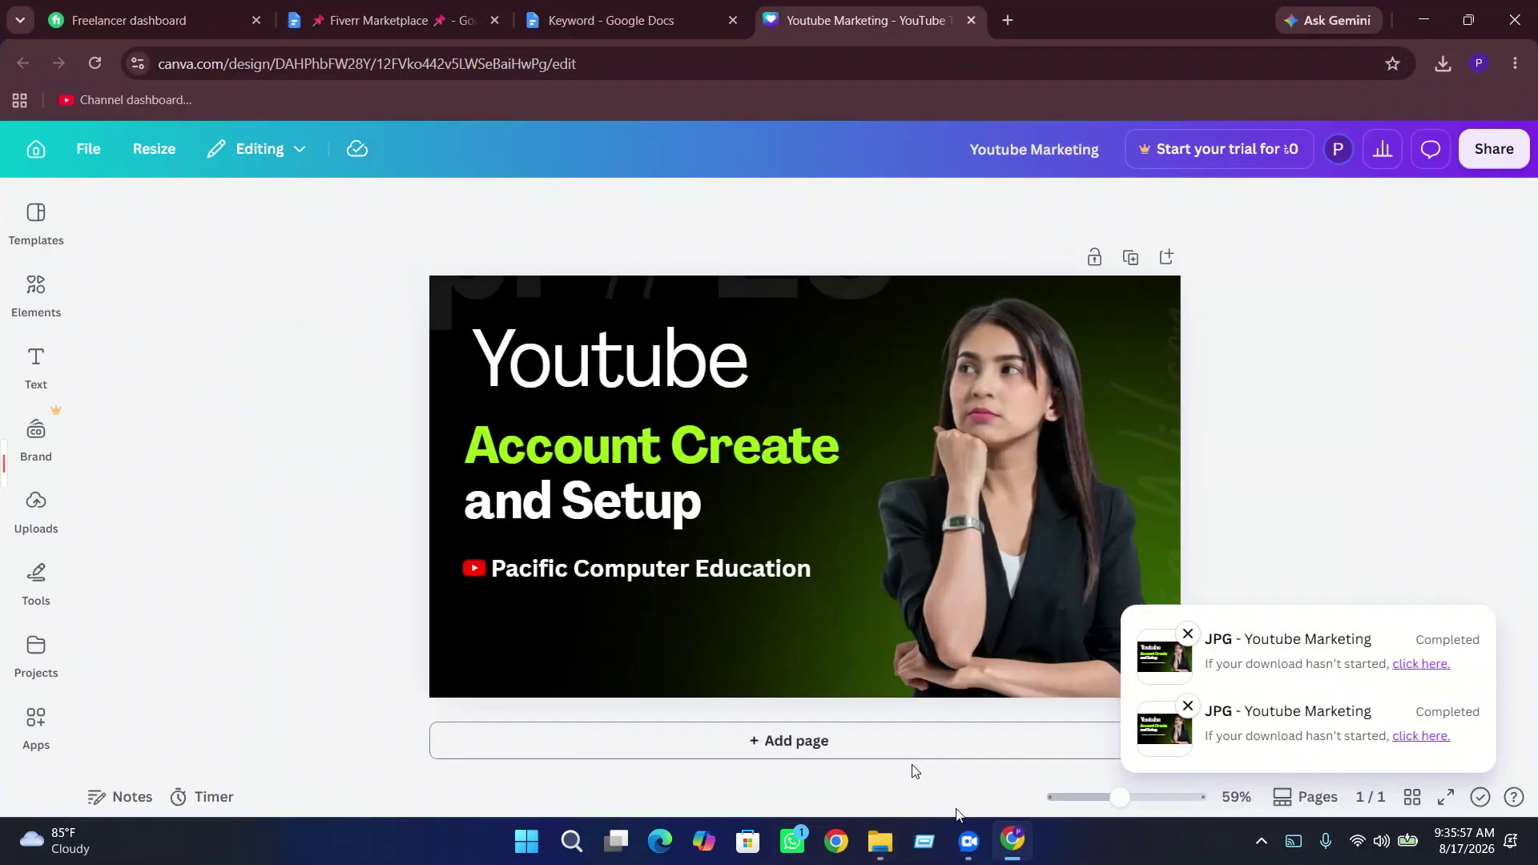
- Consult the Image SEO checklist in the Fiverr Marketplace document, and set the rating of Youtube Marketing.jpg to 5 stars, saving the properties
left_click(378, 20)
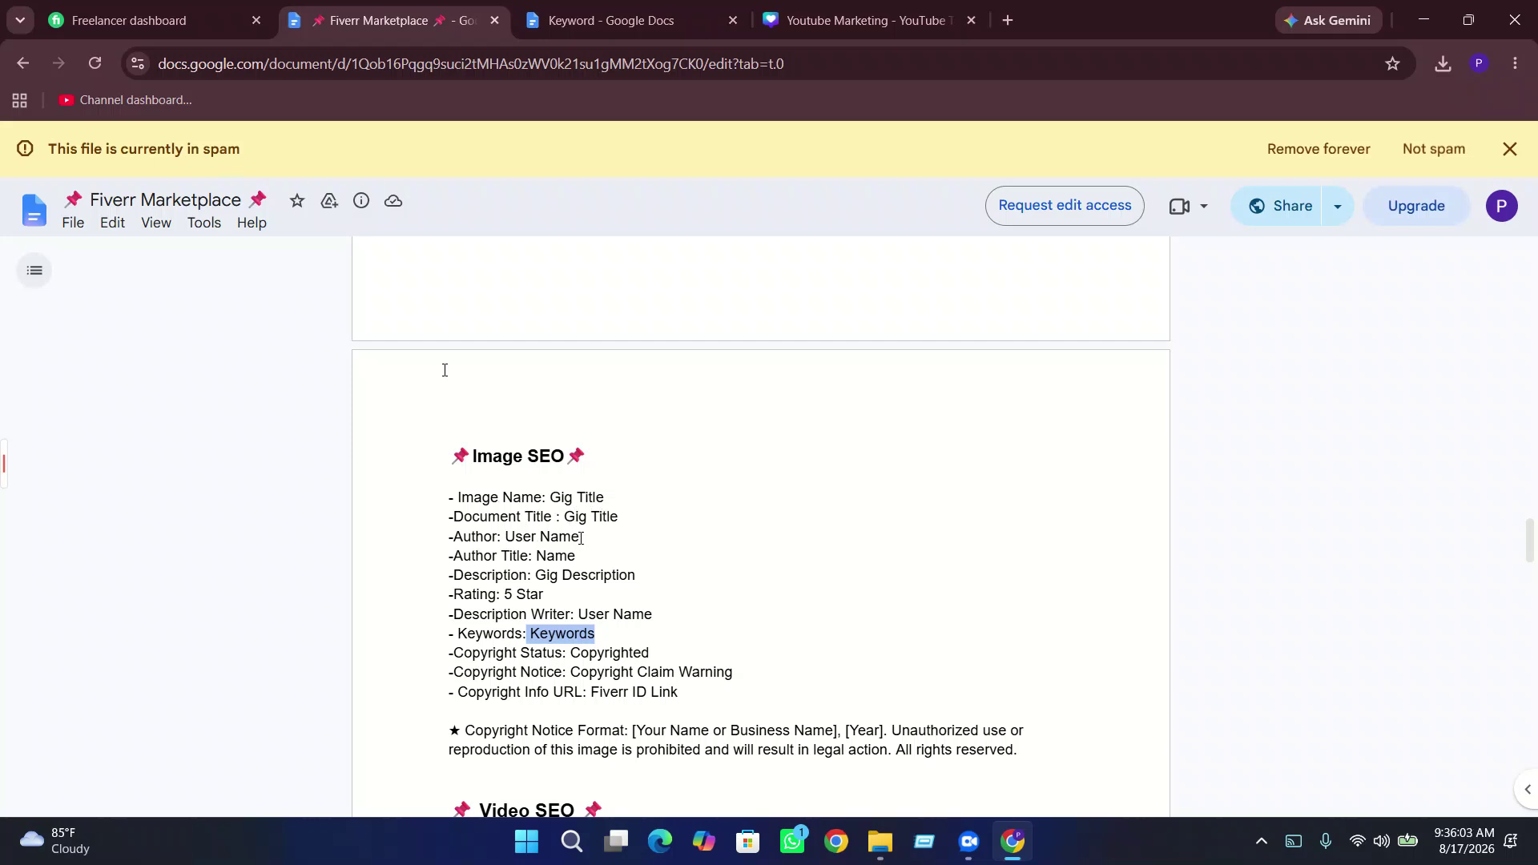
left_click(1423, 20)
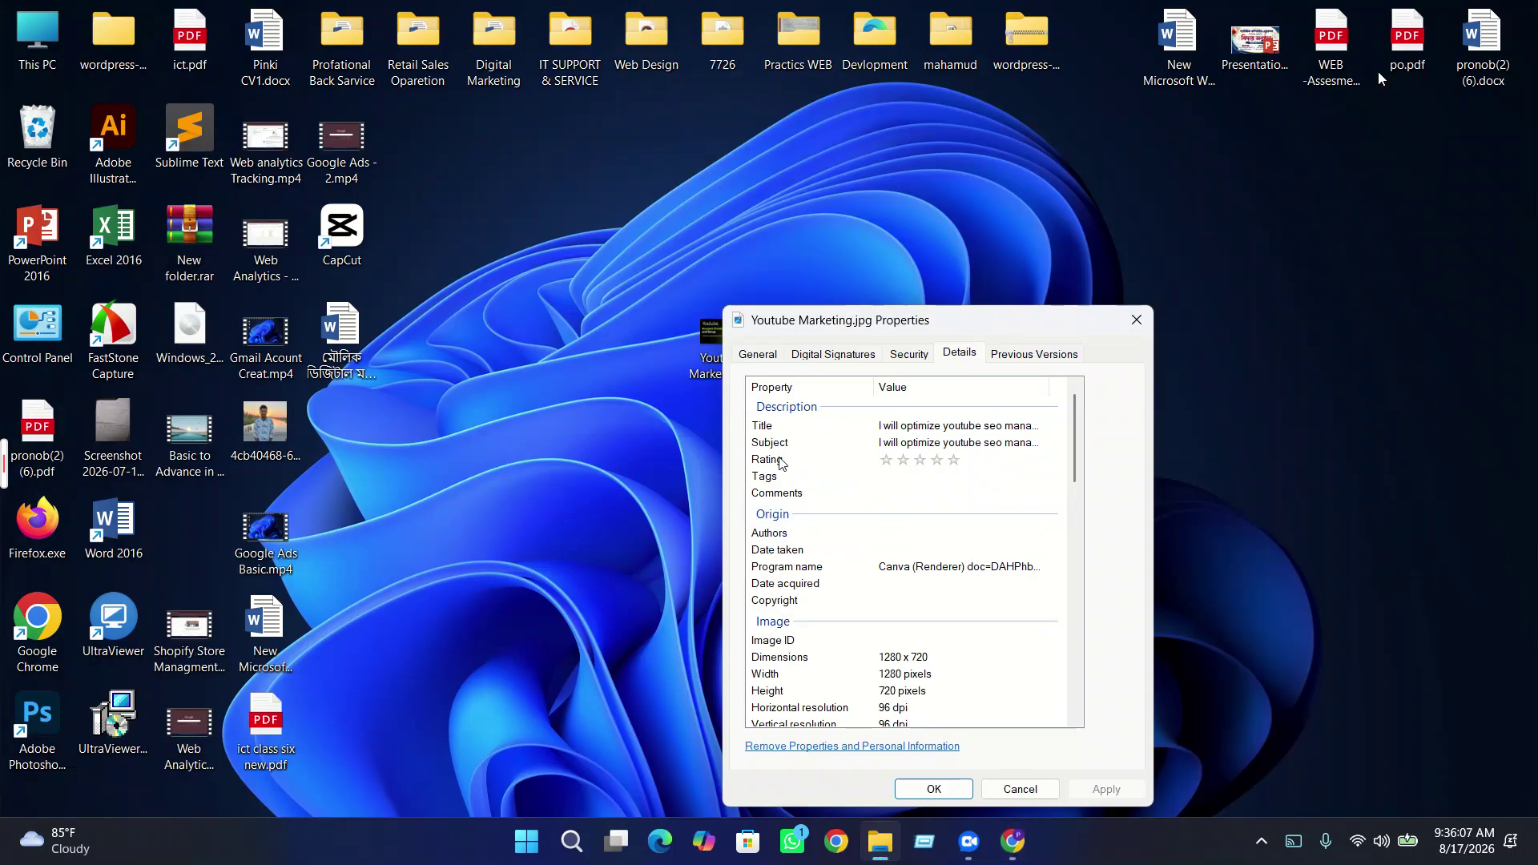
left_click(952, 461)
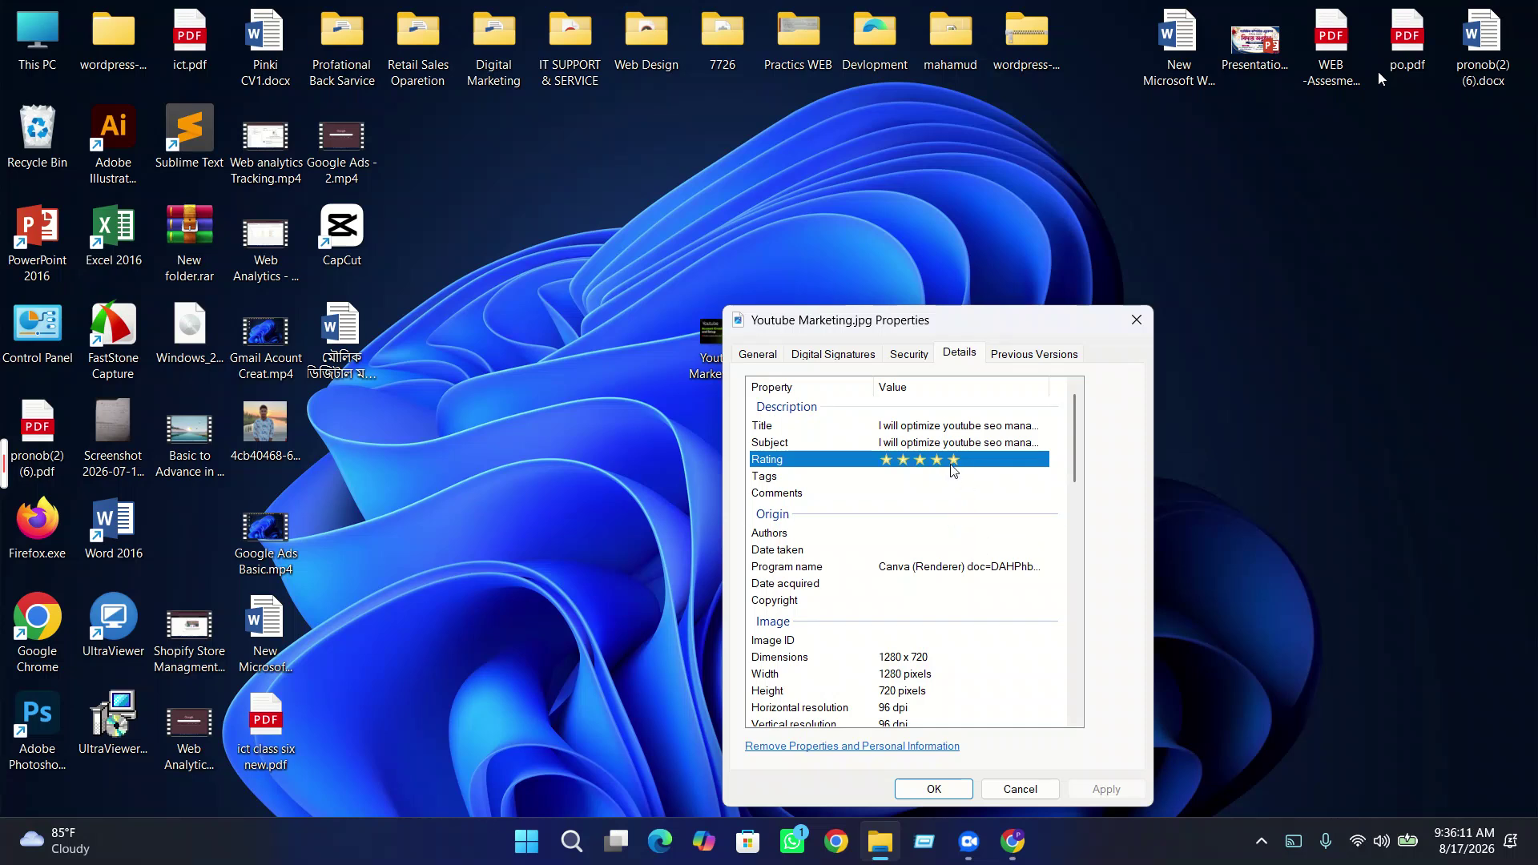
left_click(953, 467)
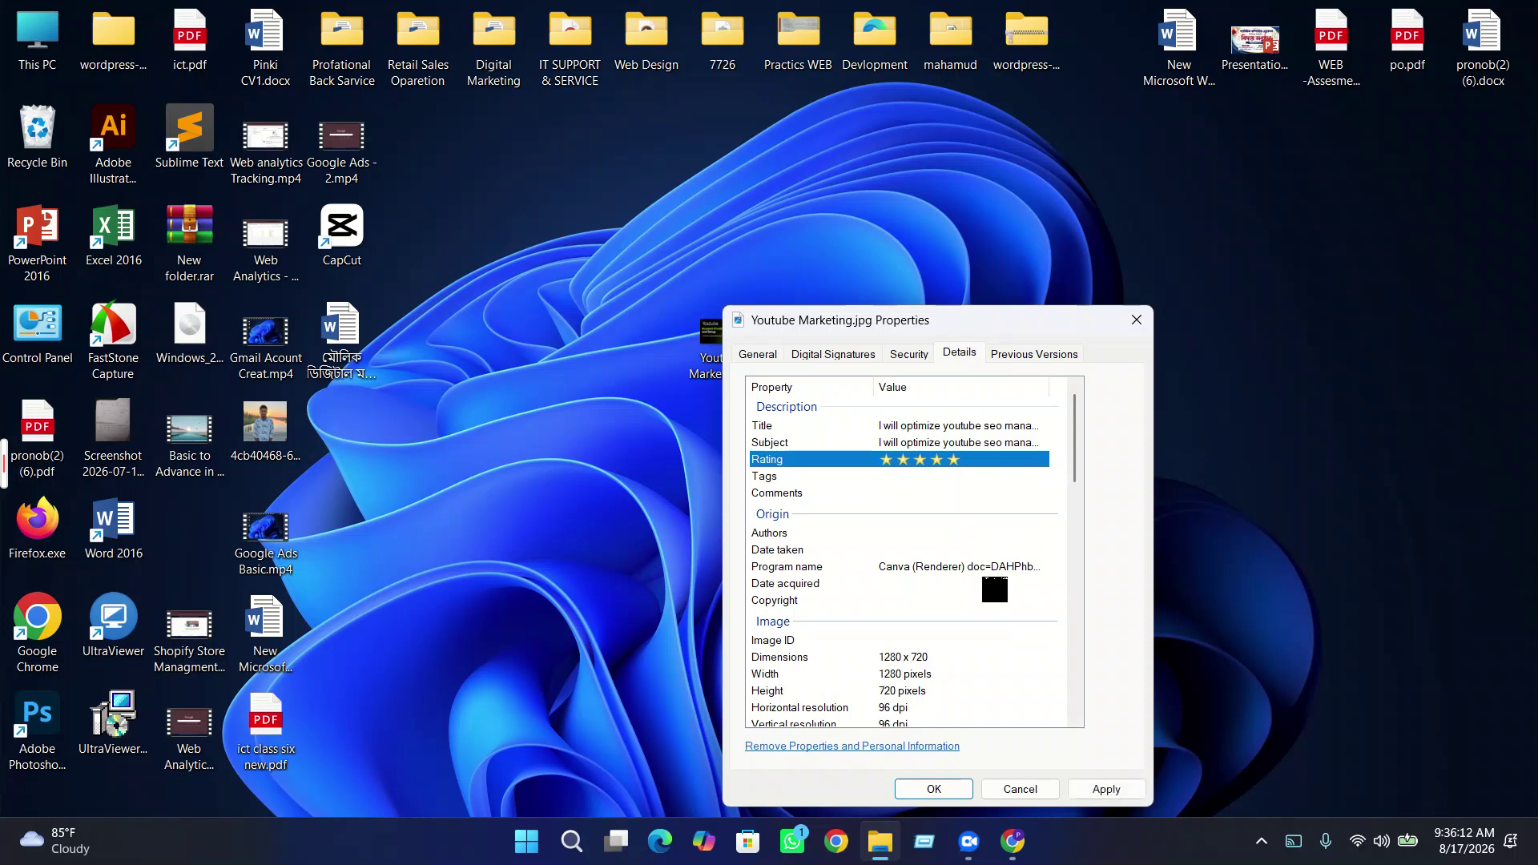
left_click(1114, 795)
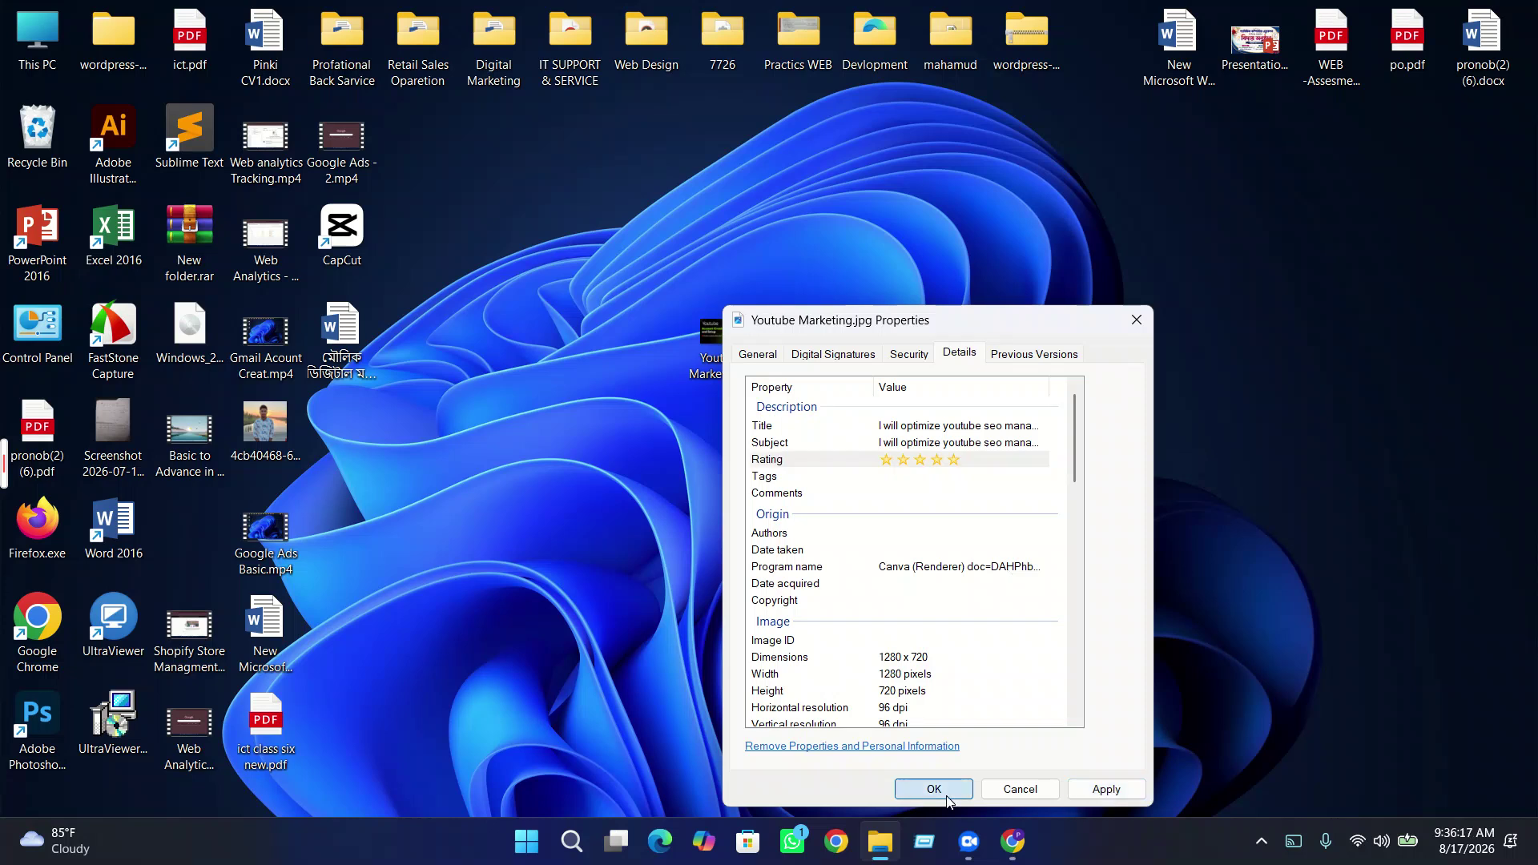
left_click(934, 790)
- Refresh the desktop, check the saved rating of Youtube Marketing.jpg in its detailed properties, and close the dialog
right_click(955, 429)
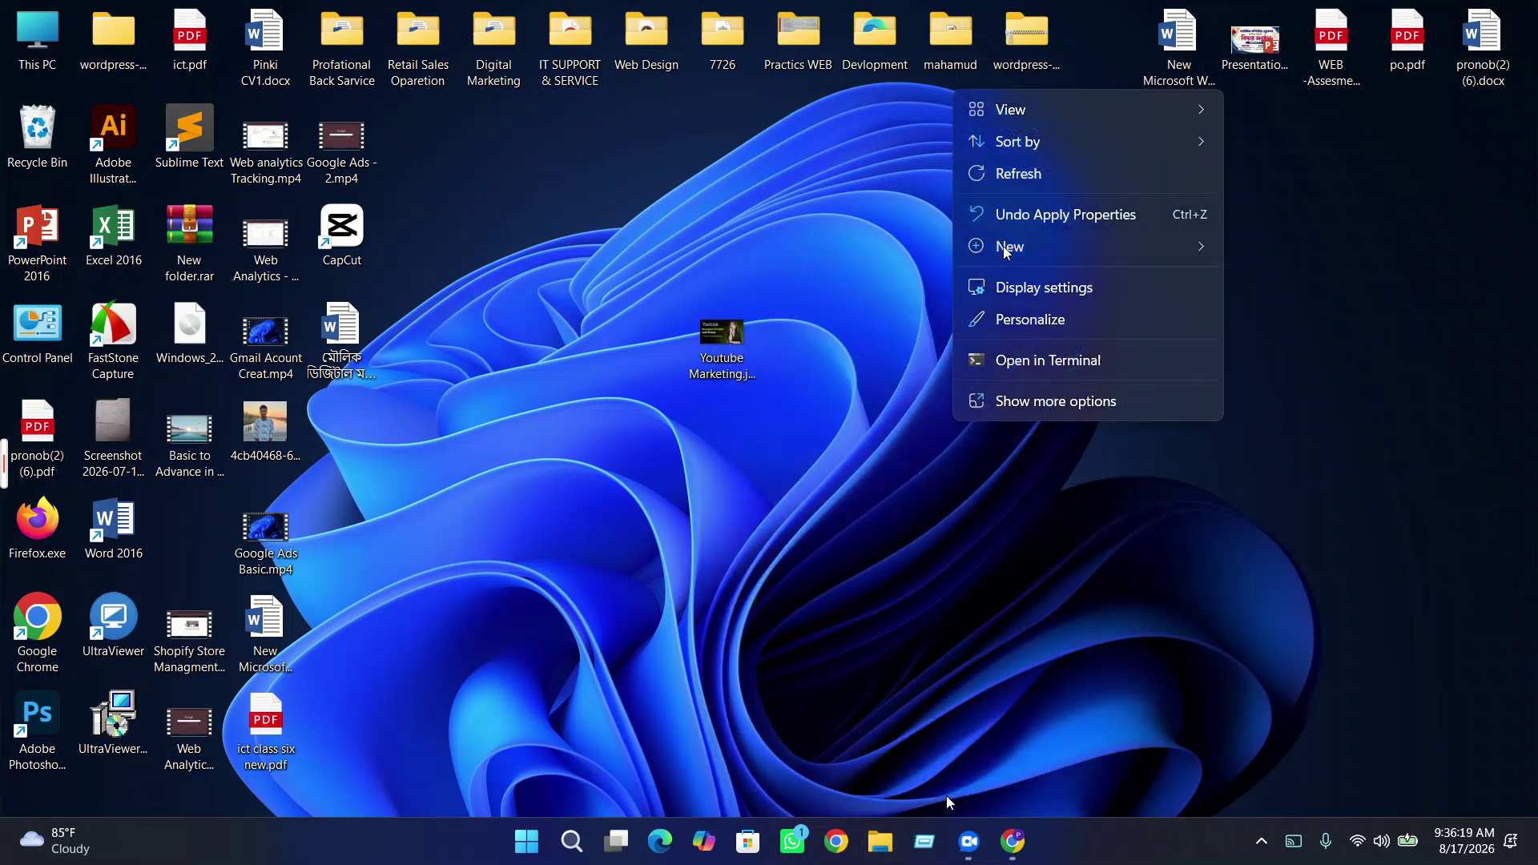
left_click(1001, 166)
right_click(752, 366)
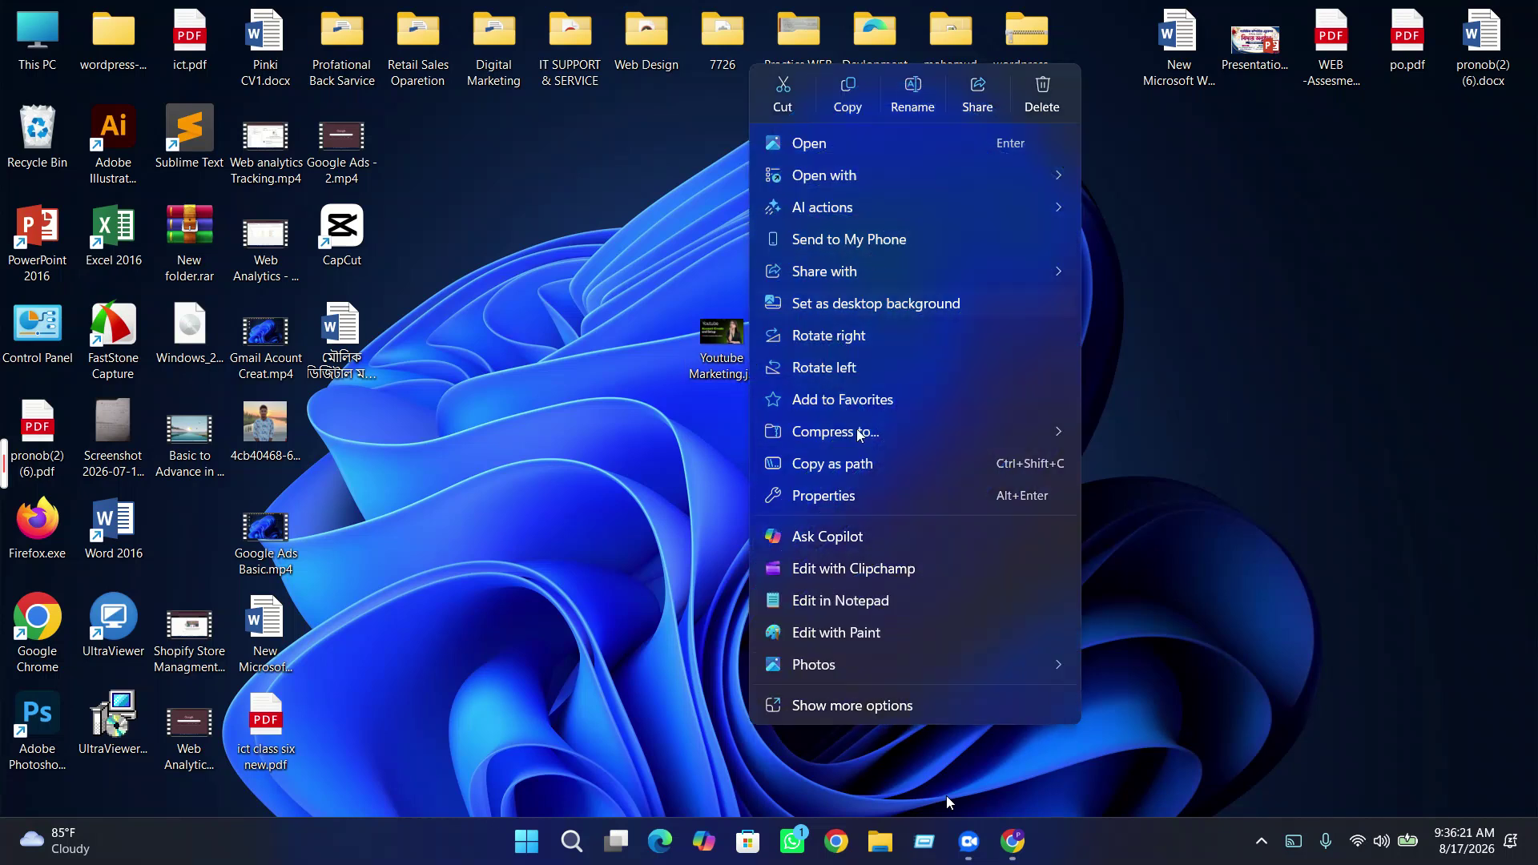
left_click(849, 499)
left_click(991, 359)
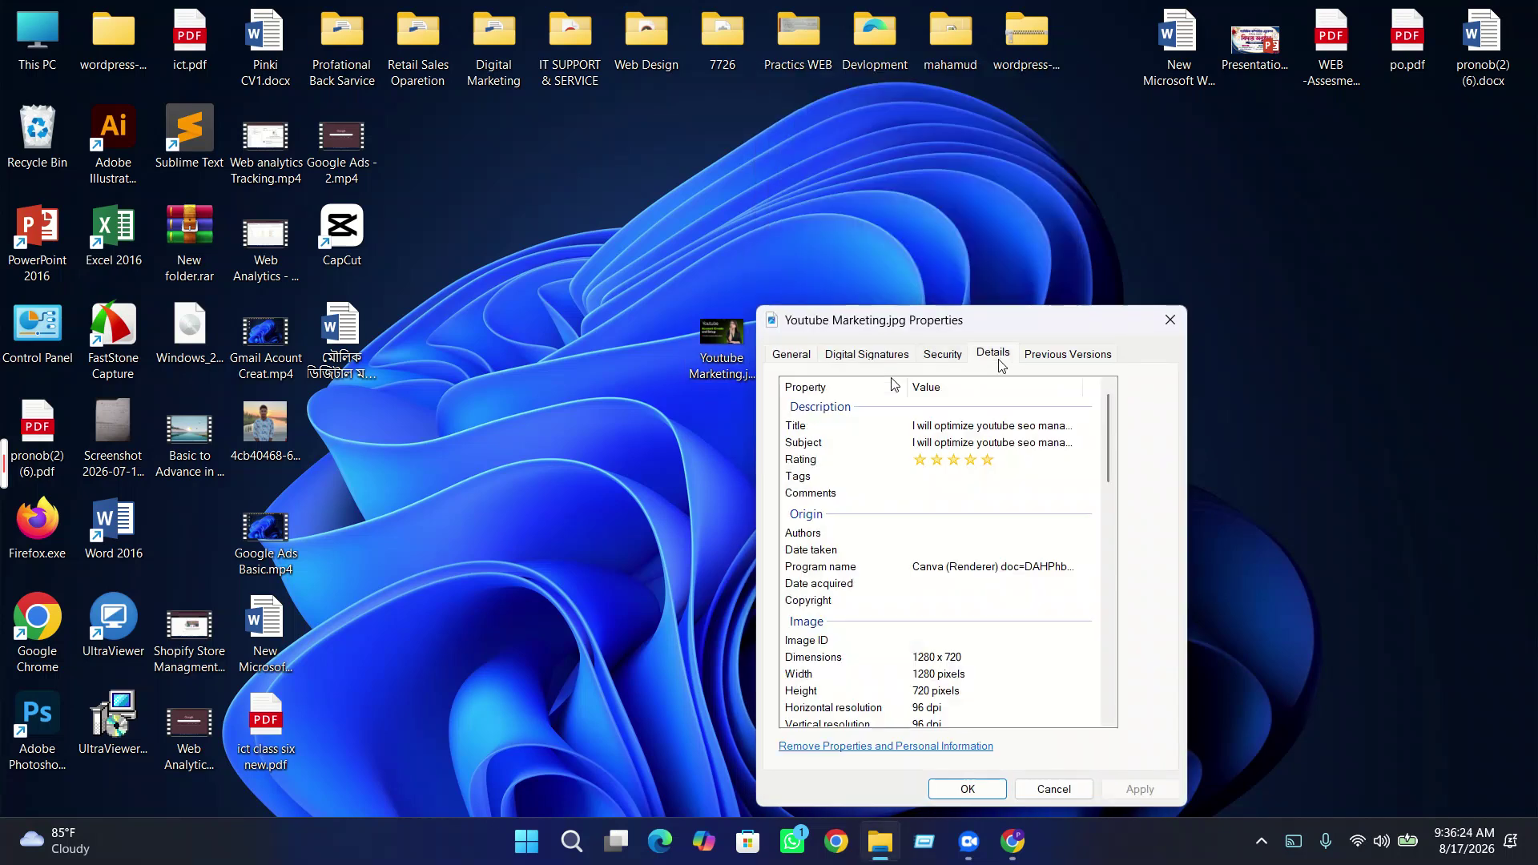
left_click(964, 476)
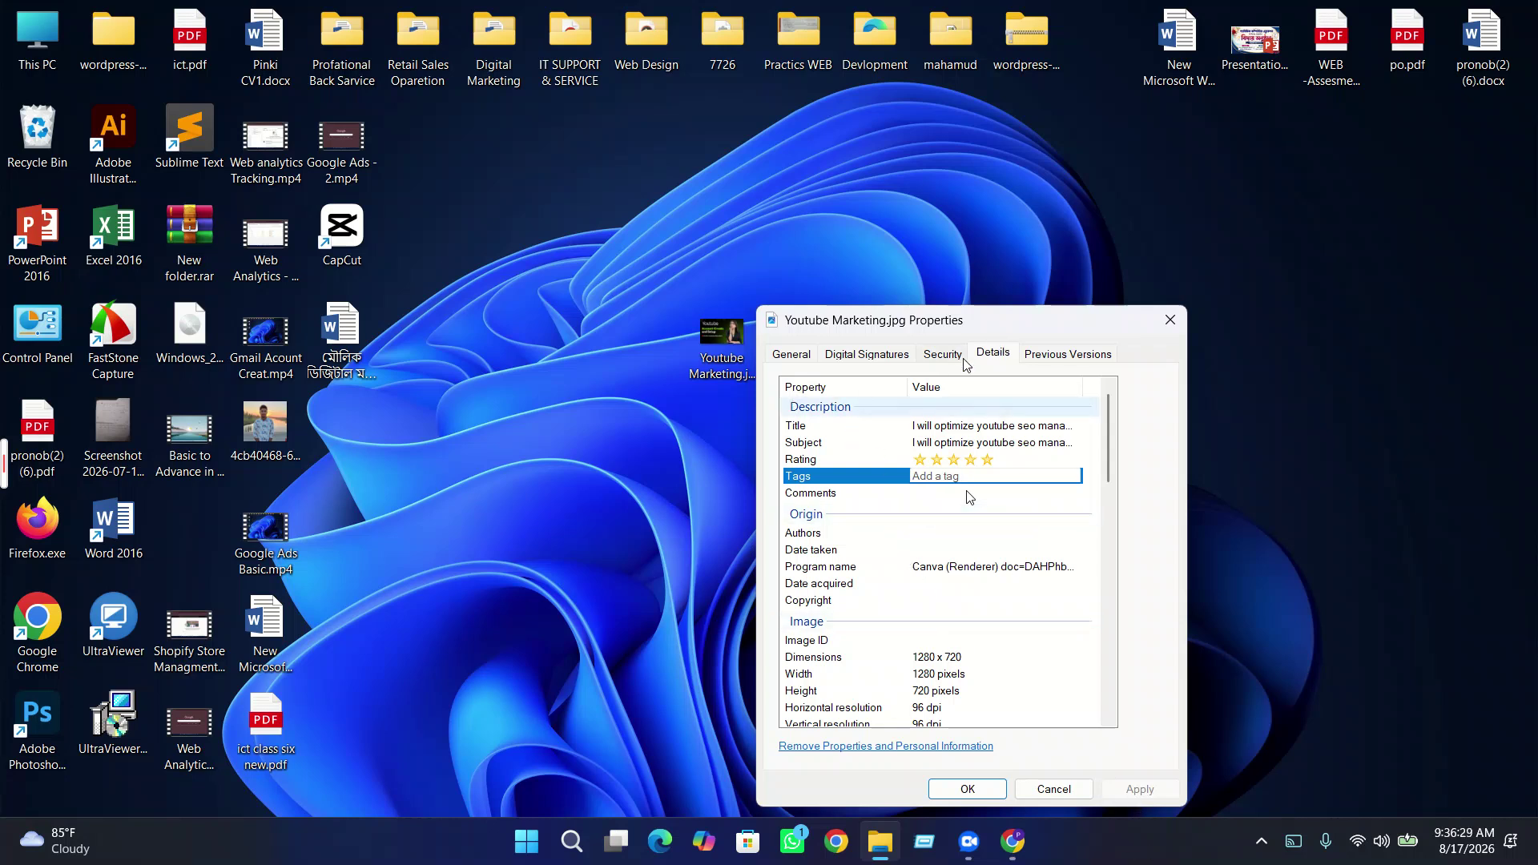
left_click(1171, 320)
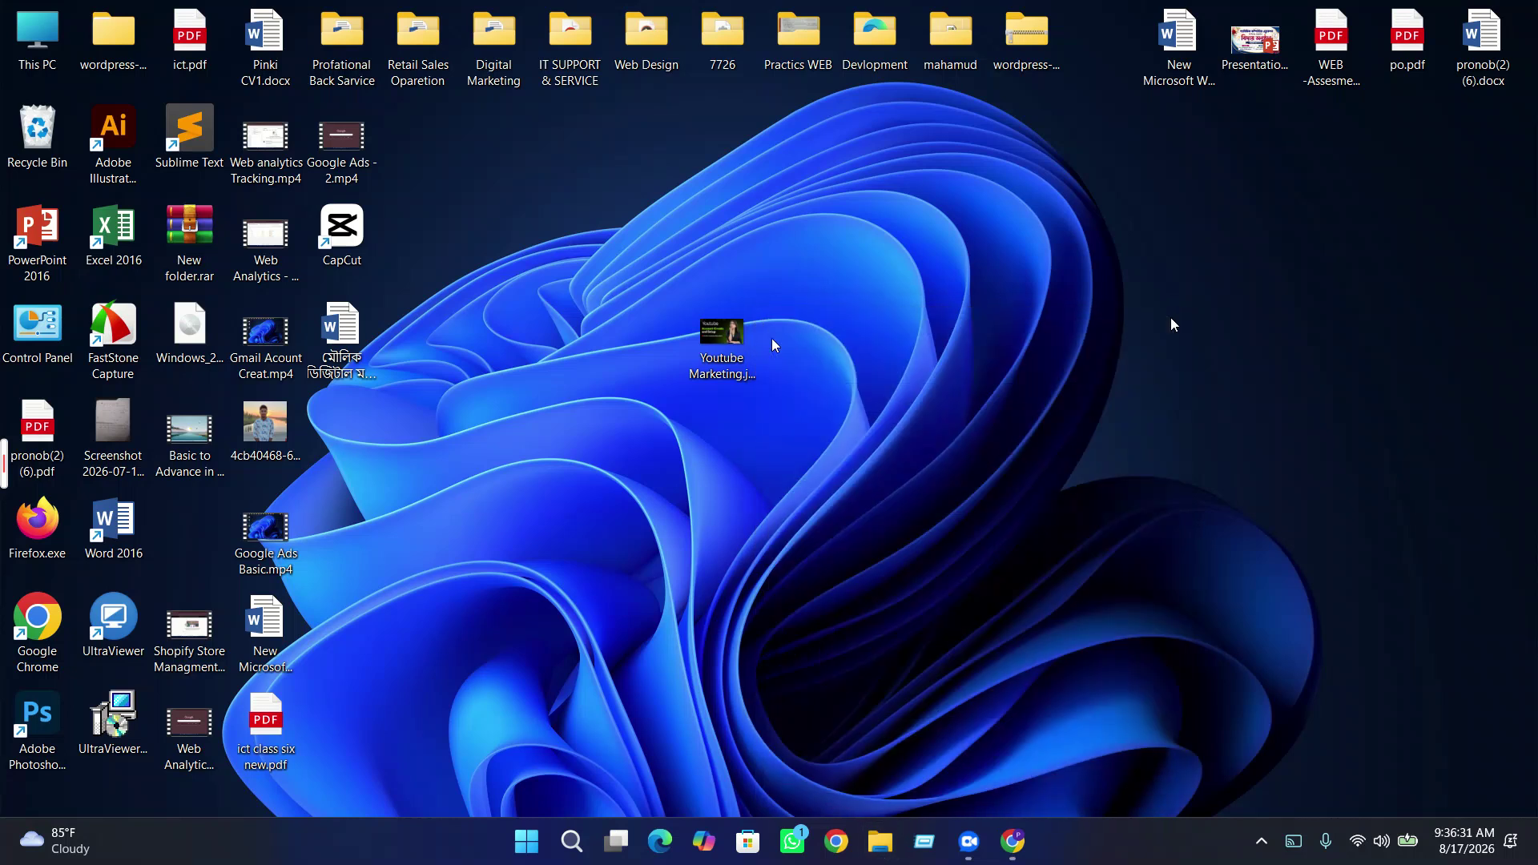
- Reopen the detailed metadata of Youtube Marketing.jpg and review its Title and Subject values
right_click(733, 349)
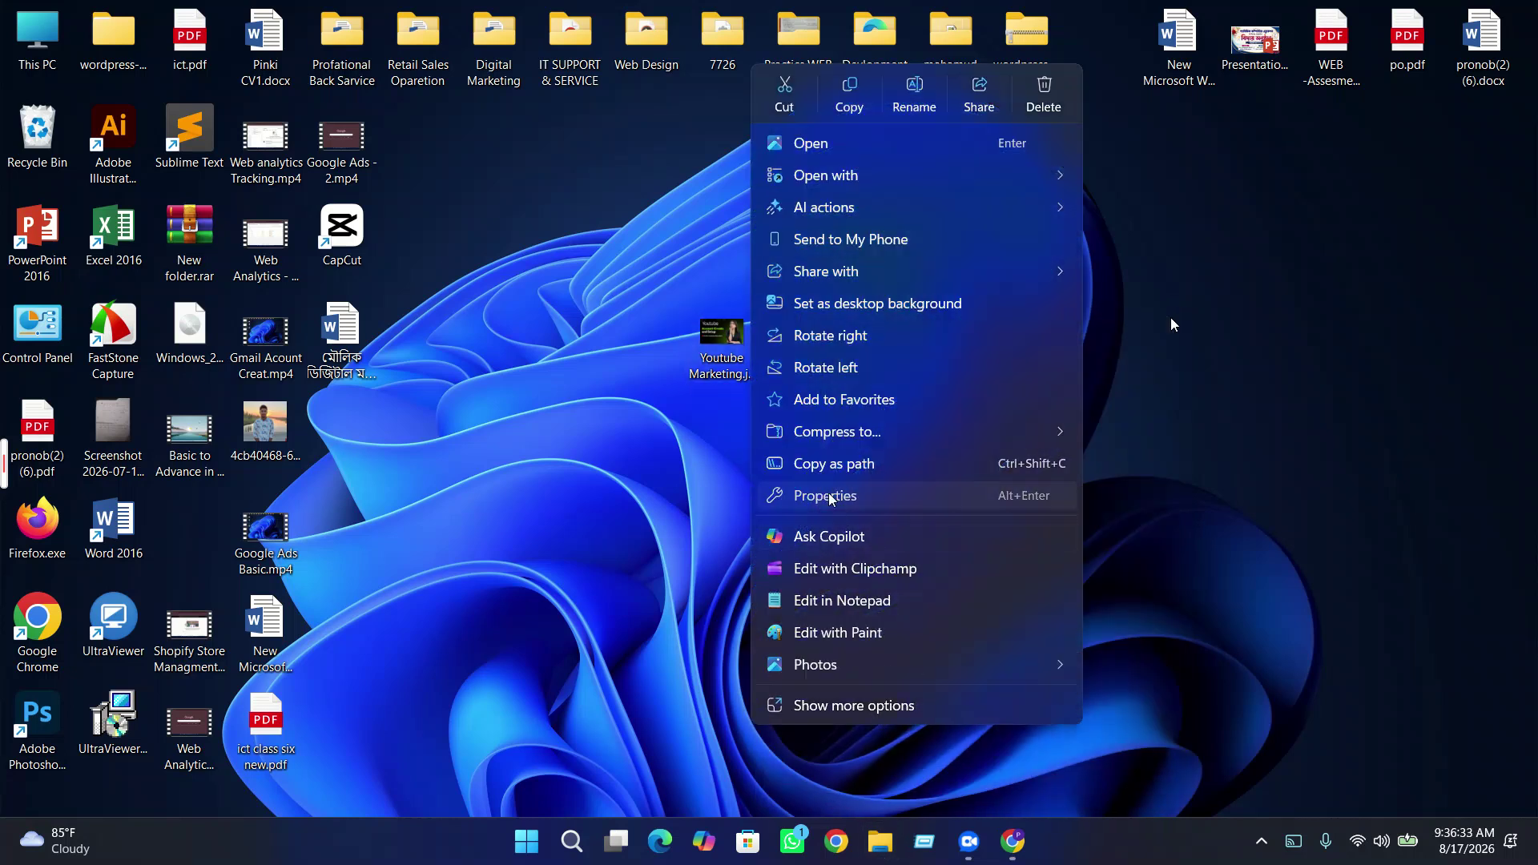
left_click(830, 497)
left_click(987, 359)
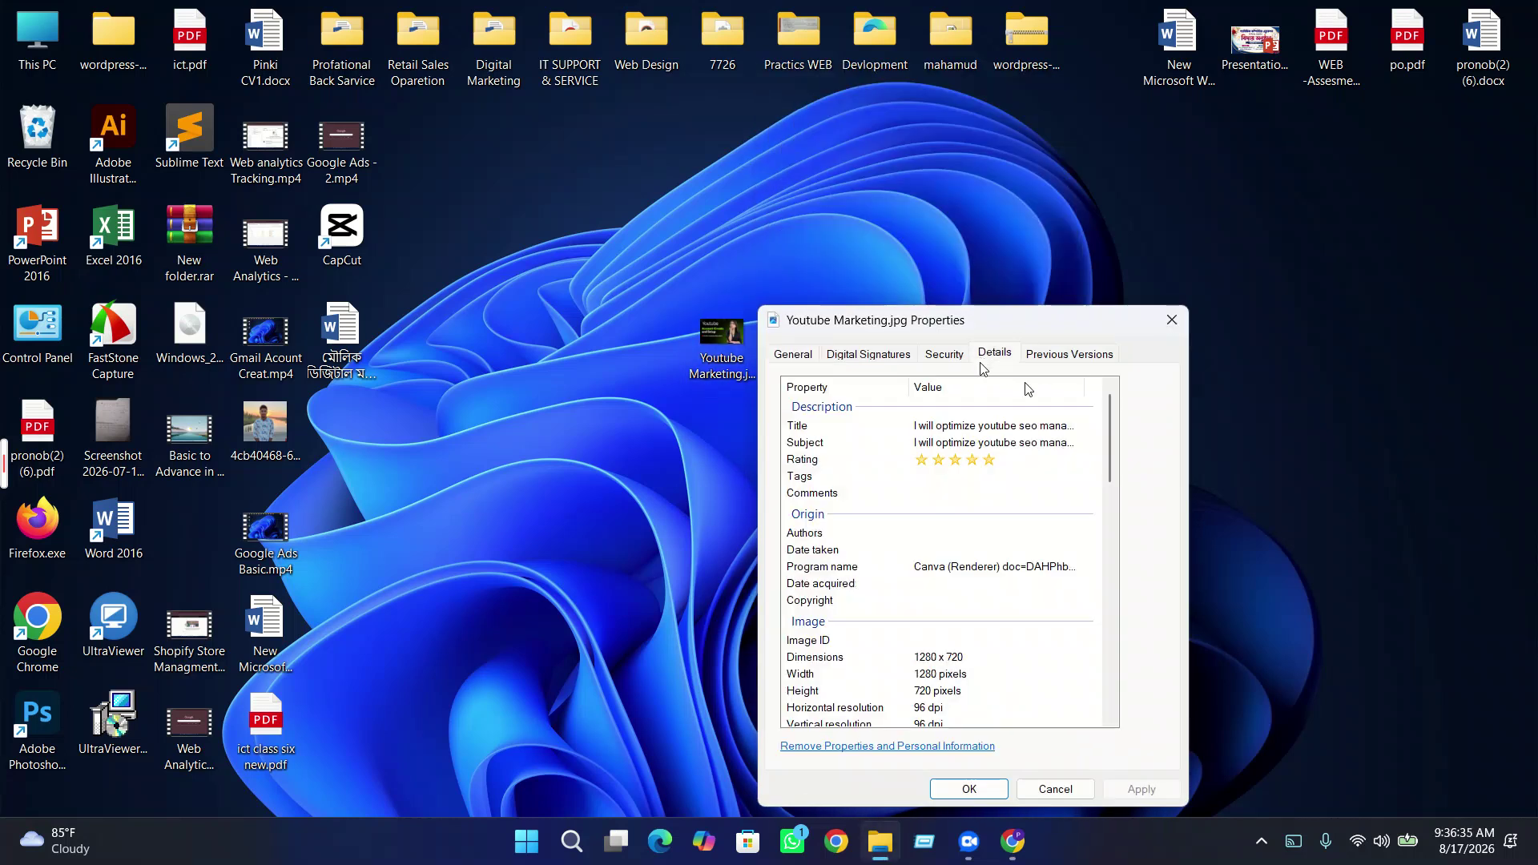
left_click(1008, 426)
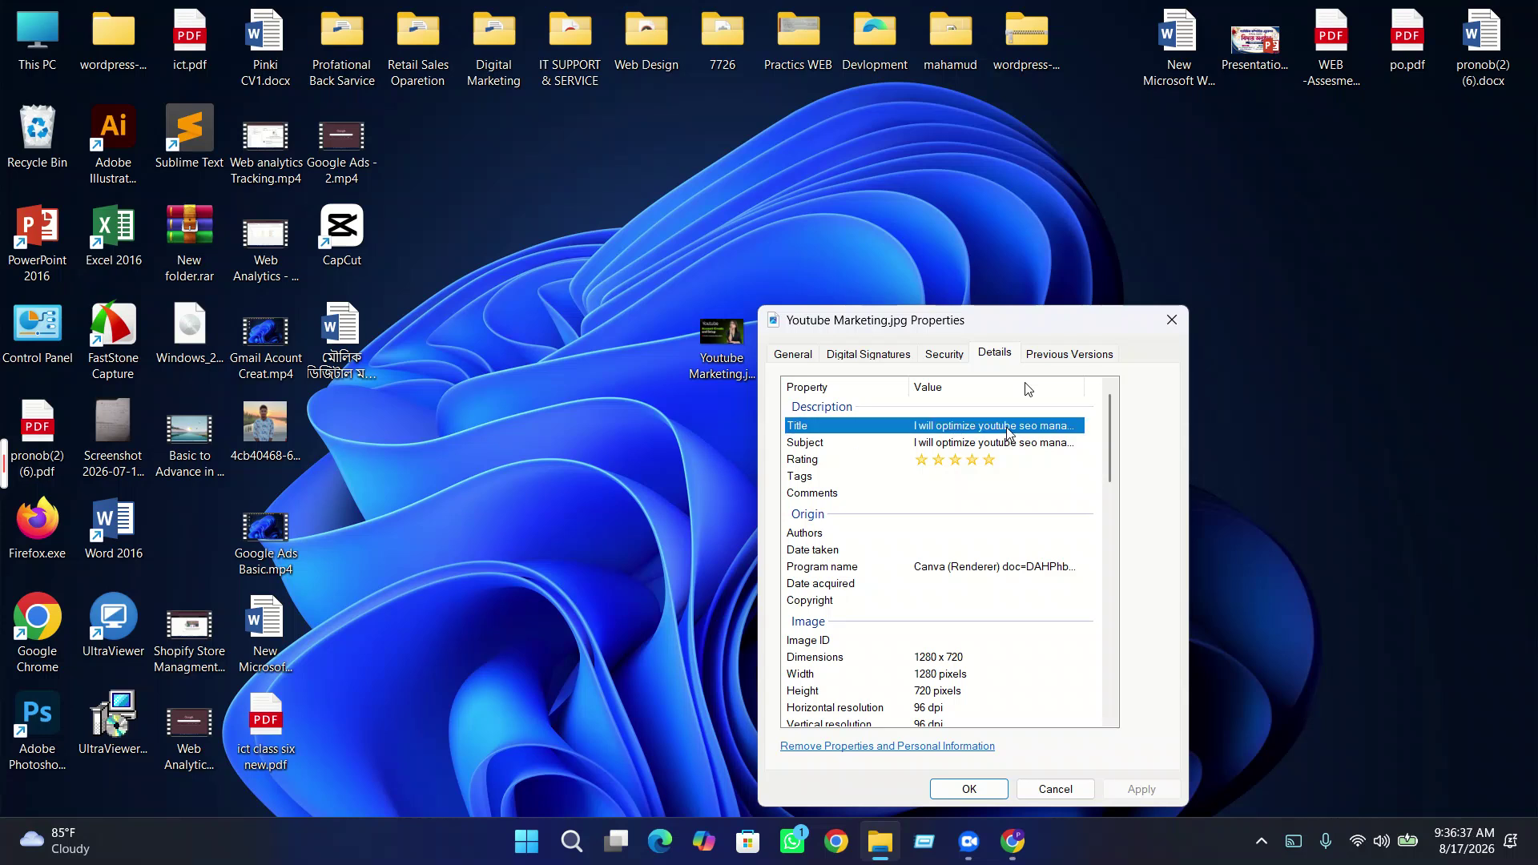
left_click(1001, 443)
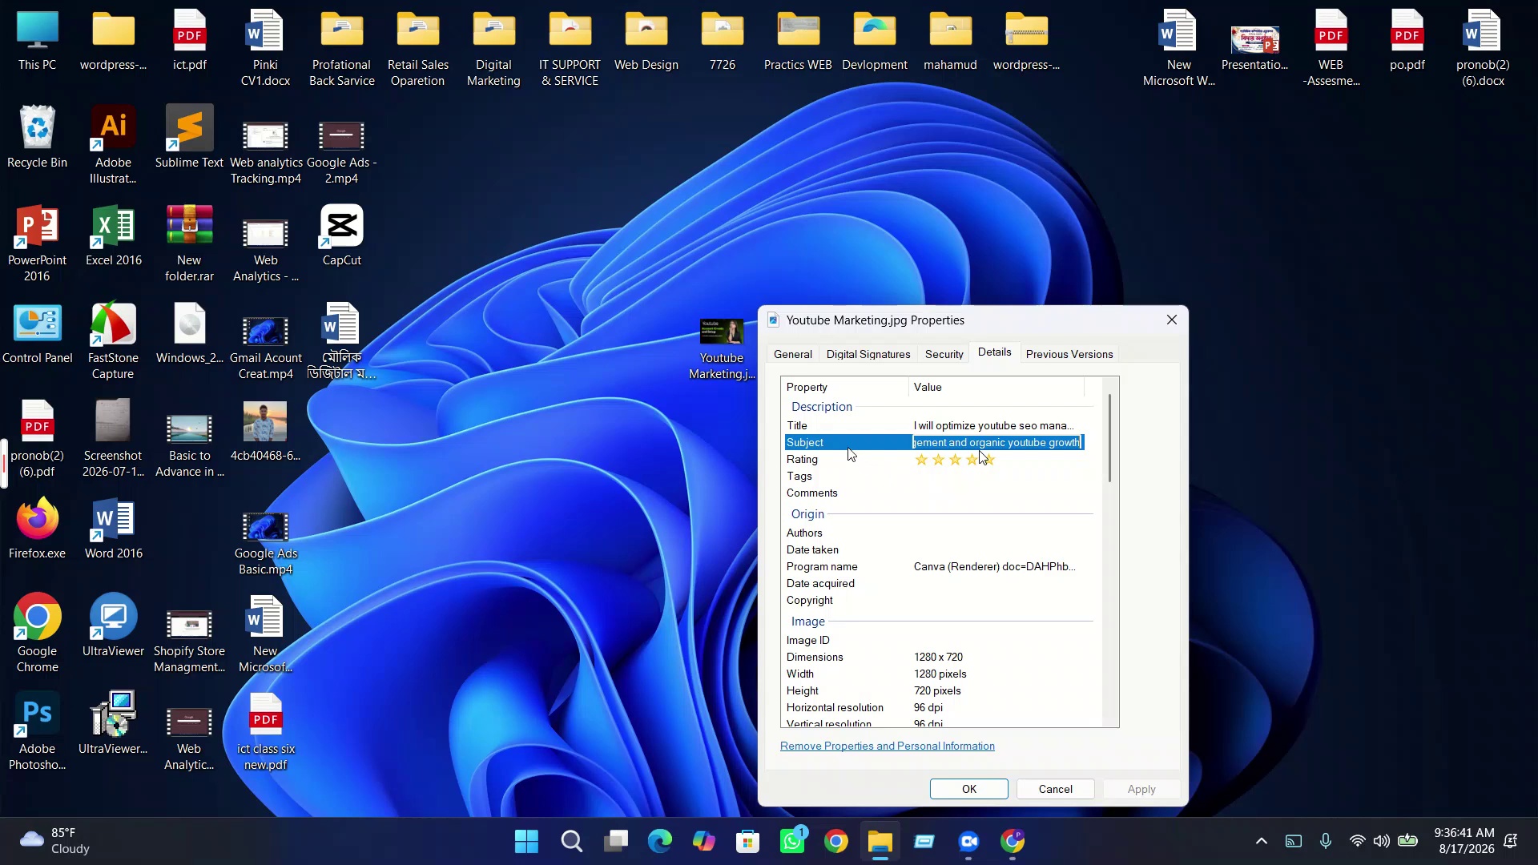
- Copy the comma-separated list under the Keyword heading of the Keyword document in Chrome for use as the image's tags
left_click(933, 477)
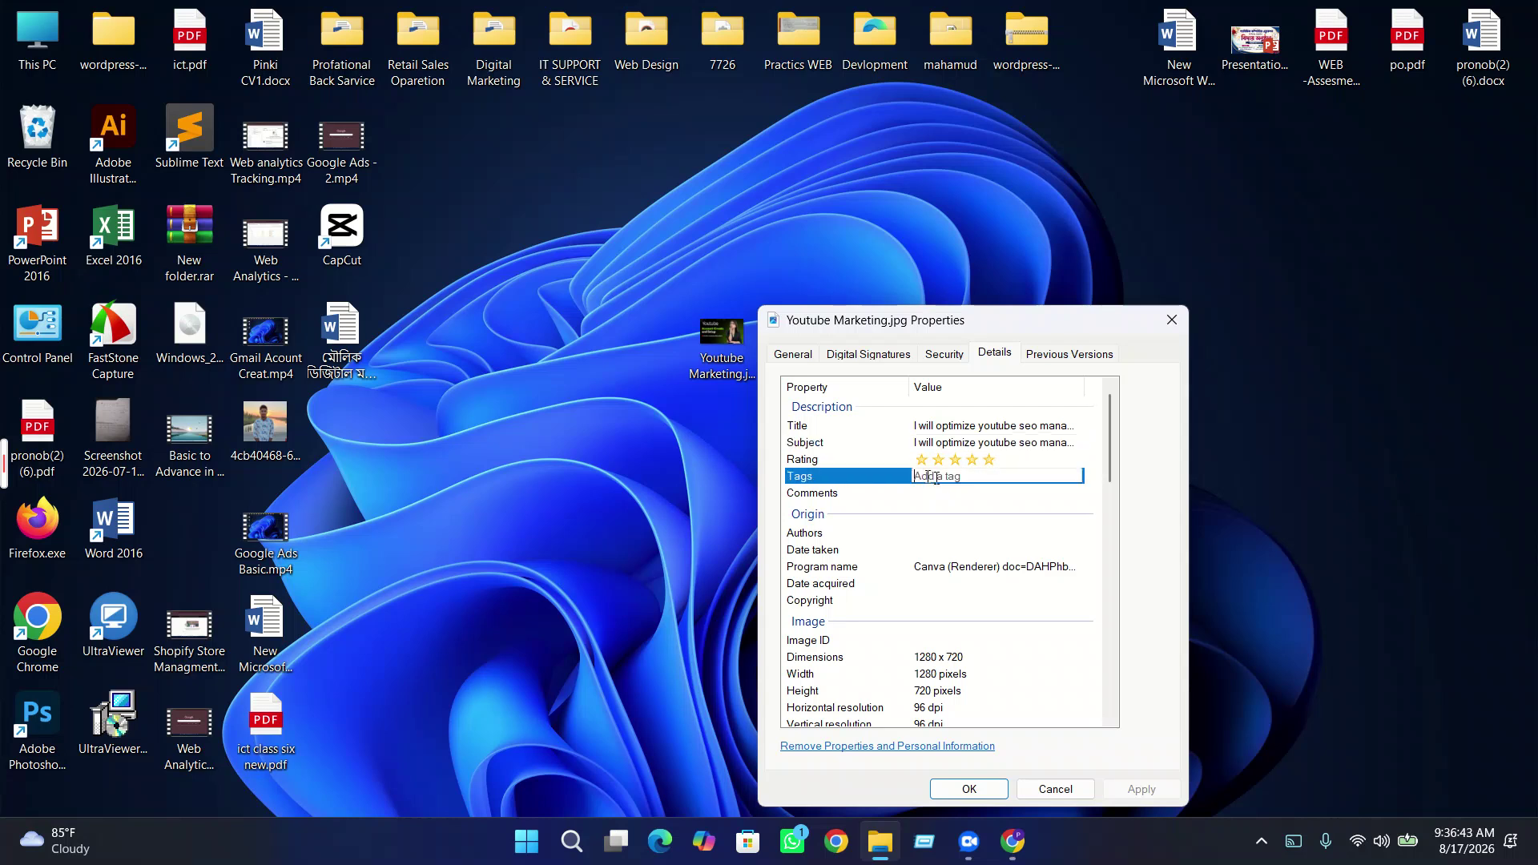
mouse_move(1012, 841)
left_click(997, 688)
scroll(655, 400, "up", 10)
left_click(647, 6)
scroll(535, 587, "up", 10)
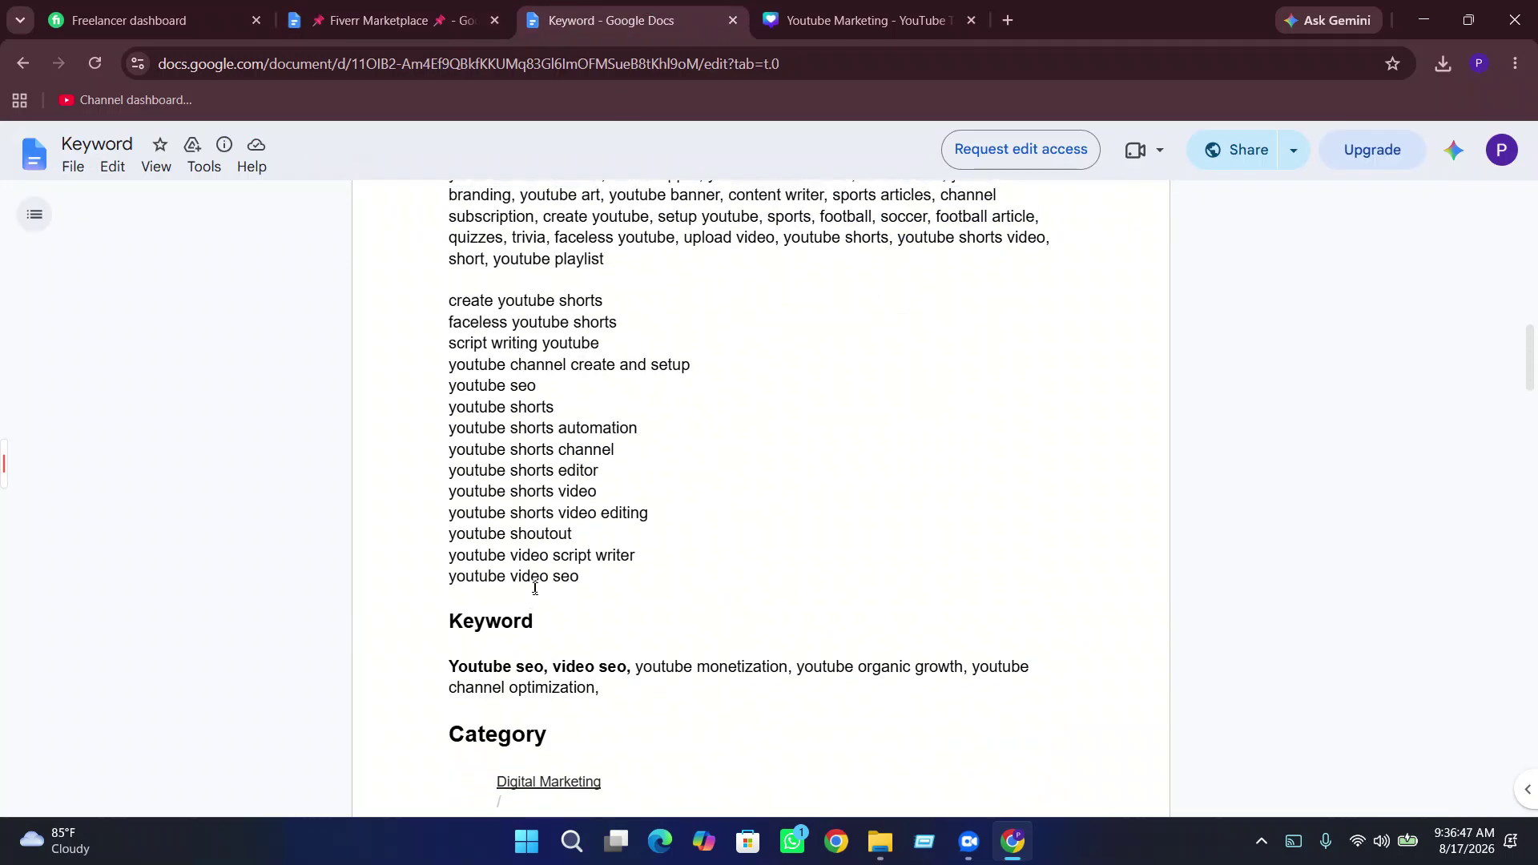
scroll(636, 482, "down", 9)
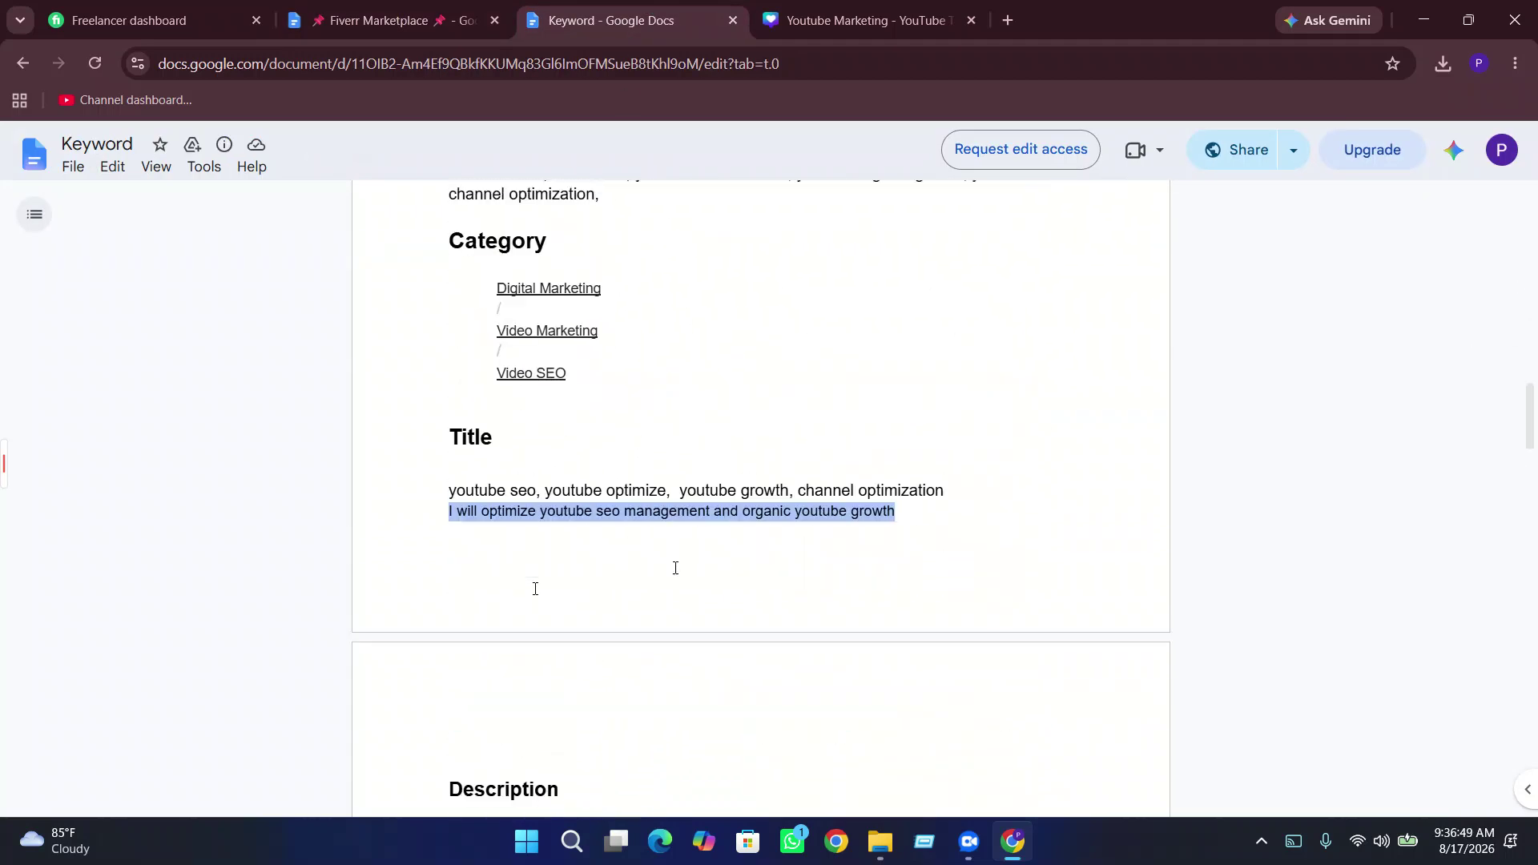
scroll(674, 567, "up", 2)
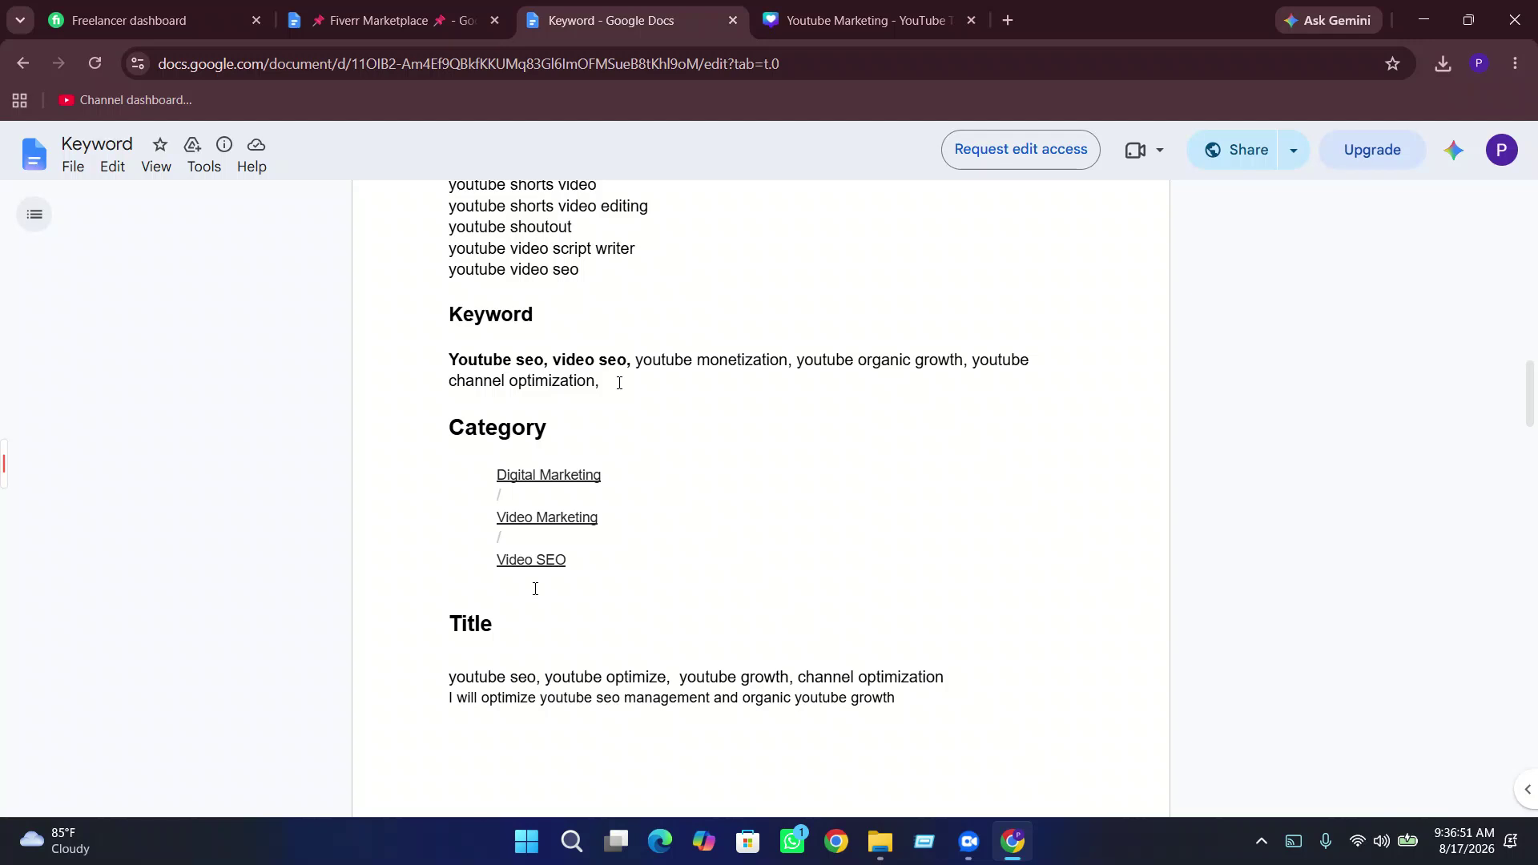
left_click_drag(616, 379, 448, 360)
right_click(471, 364)
left_click(522, 388)
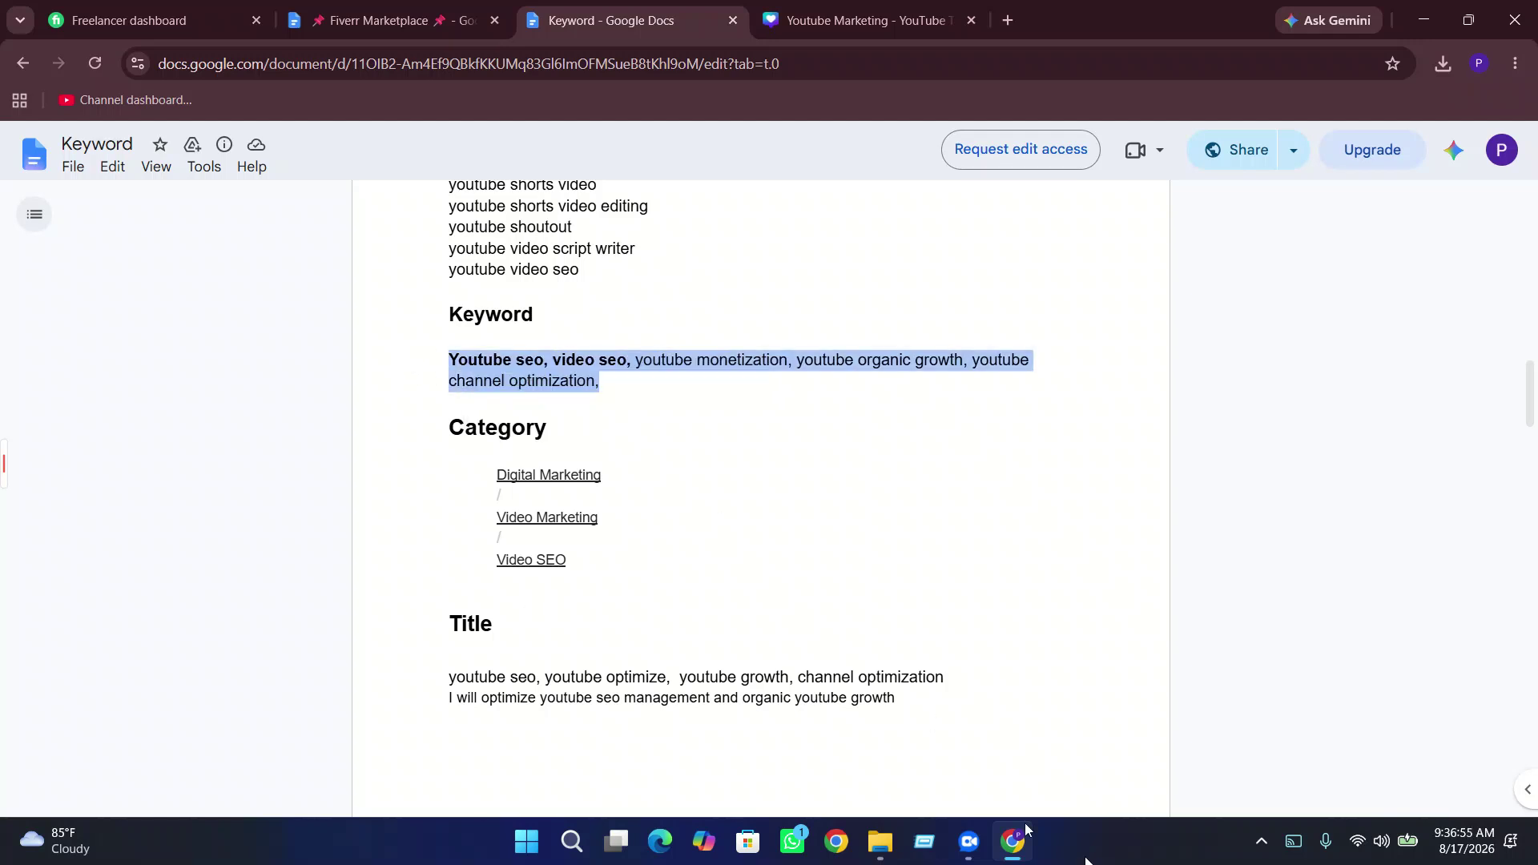
- Paste the copied keywords into the Tags of Youtube Marketing.jpg and trim them to only Youtube seo
left_click(1423, 20)
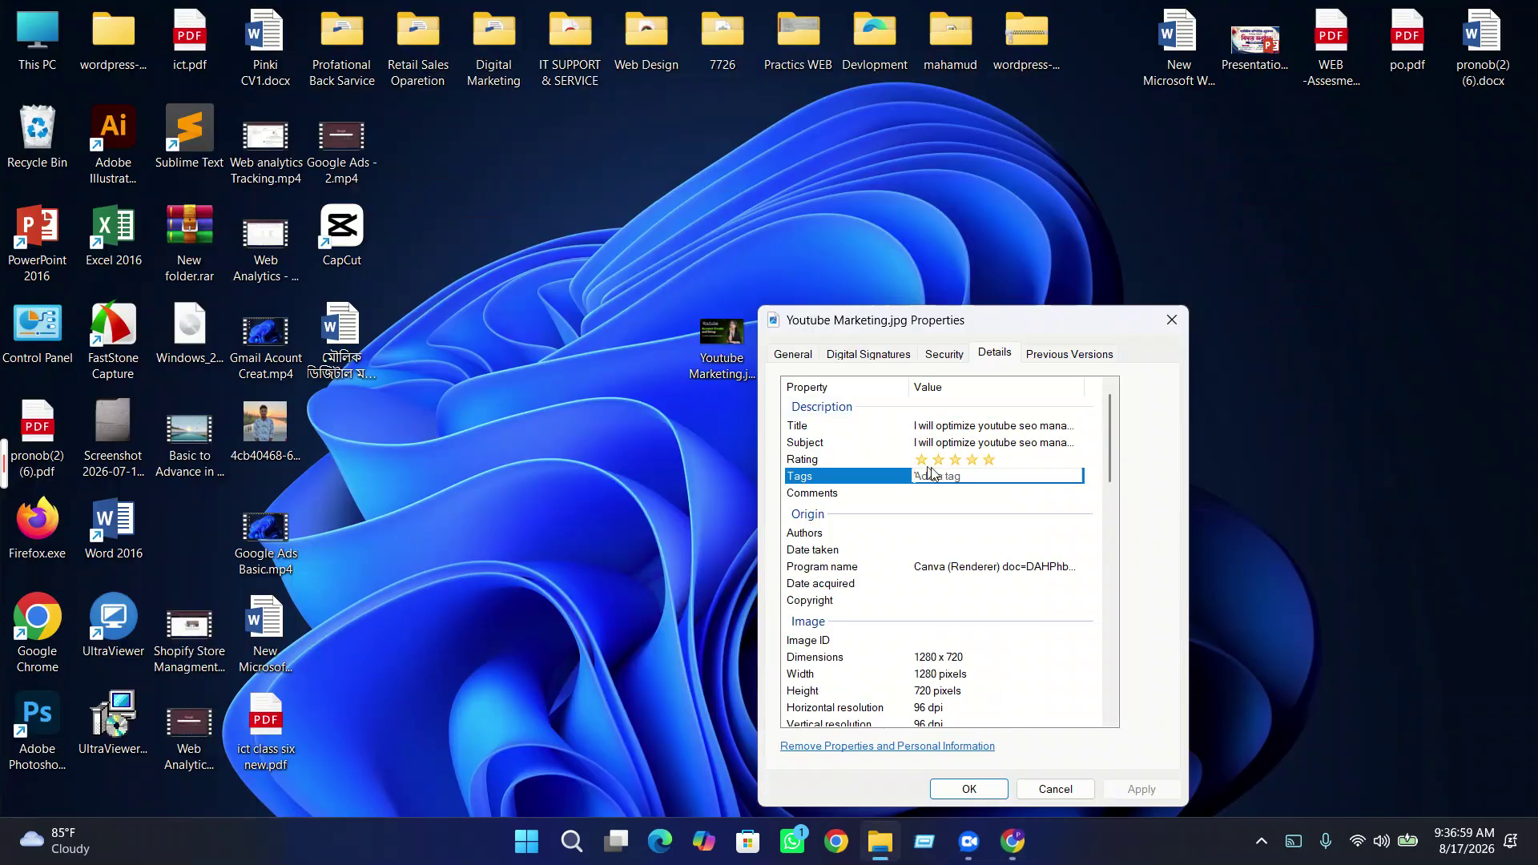
key("ctrl+v")
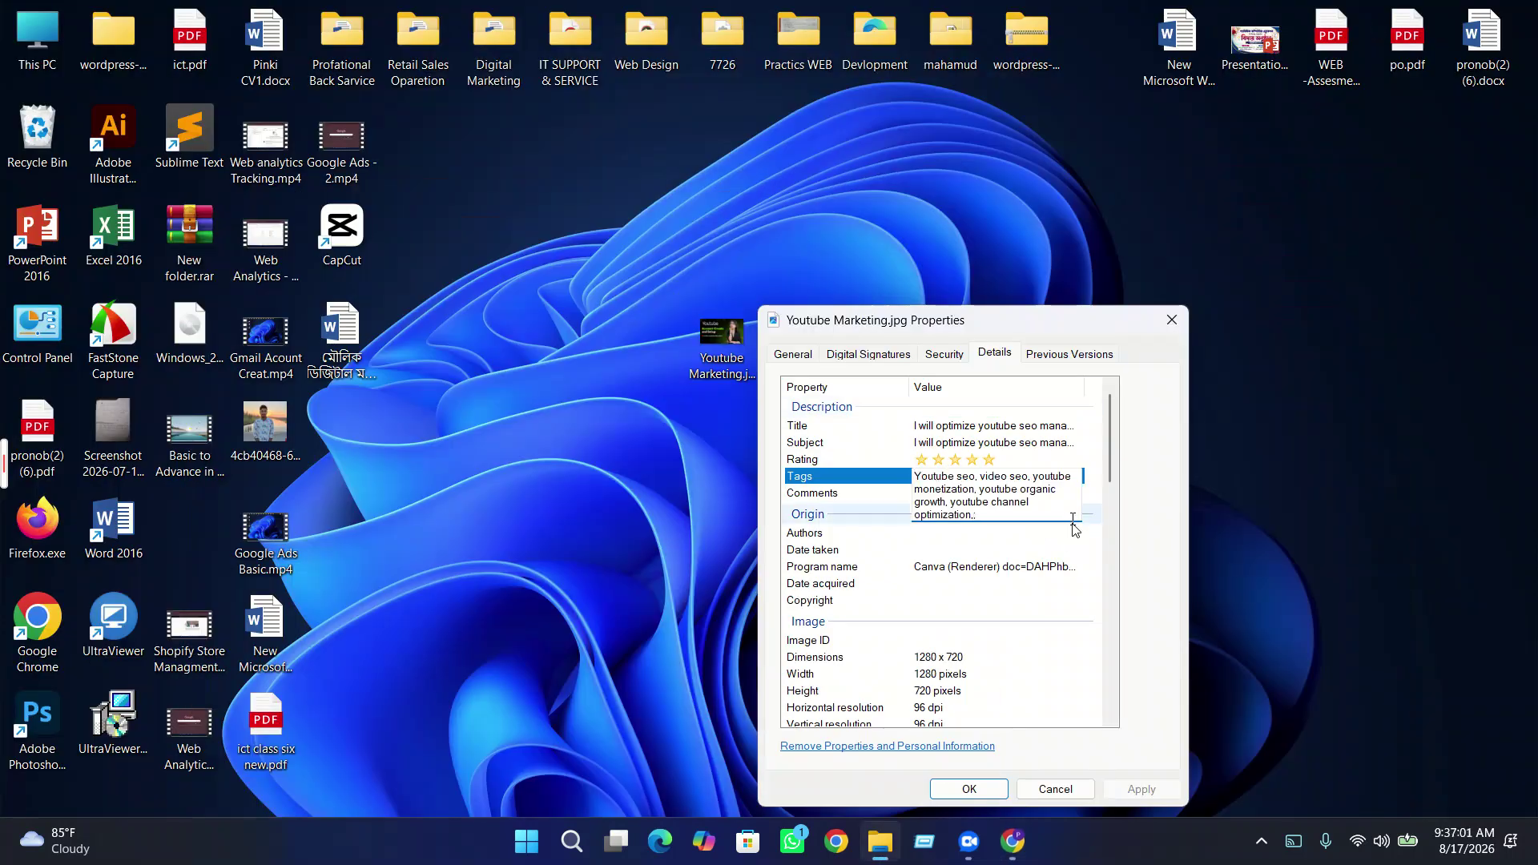
left_click_drag(1007, 519, 982, 478)
key("BackSpace")
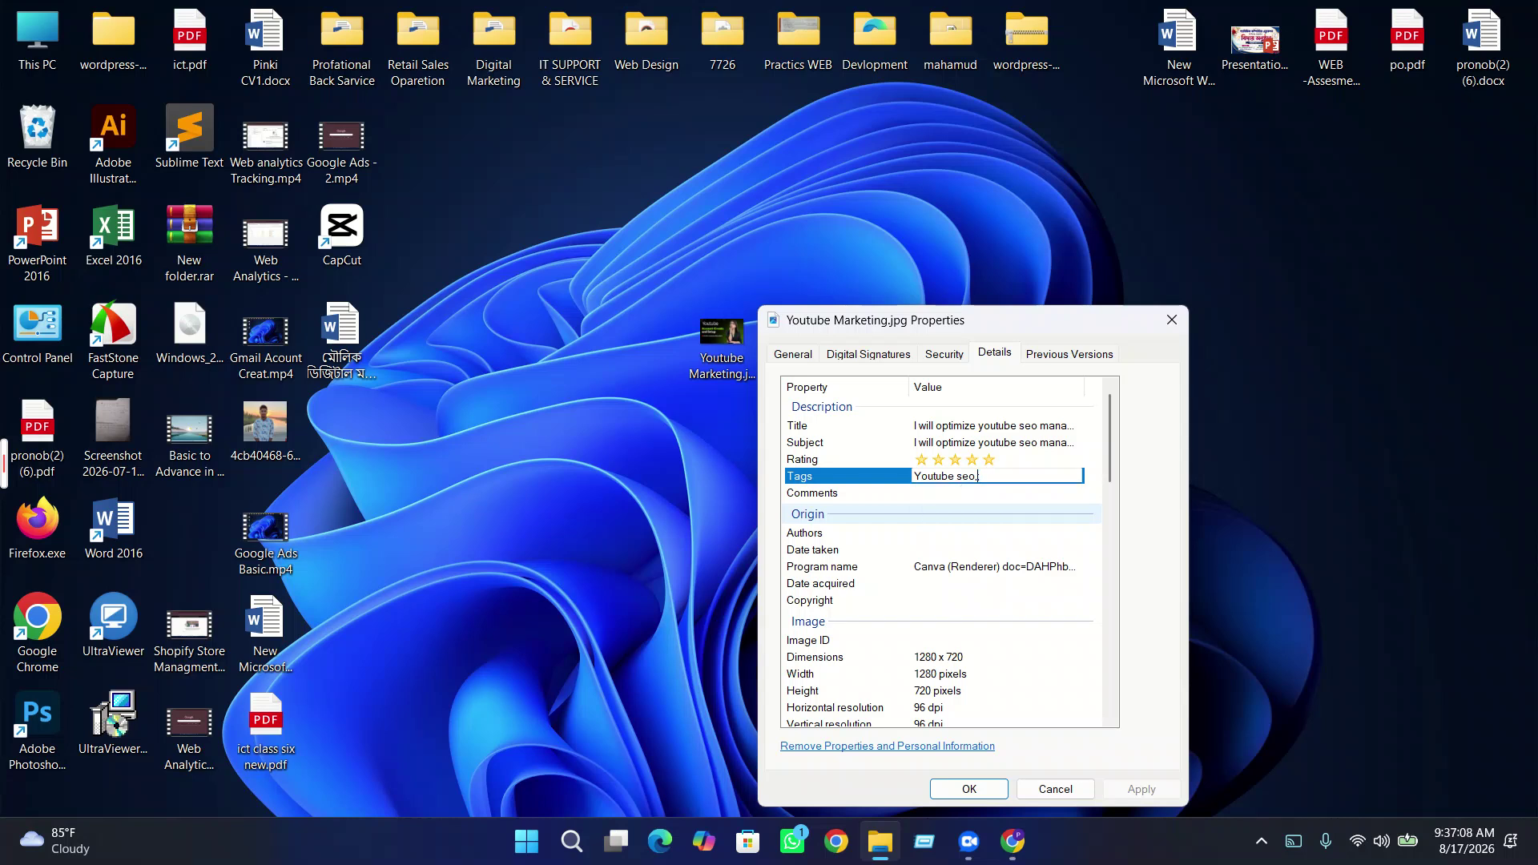
- Extend the tags after Youtube seo with youtube video seo, channel optimization and video seo, separated by semicolons, and apply them
left_click(980, 483)
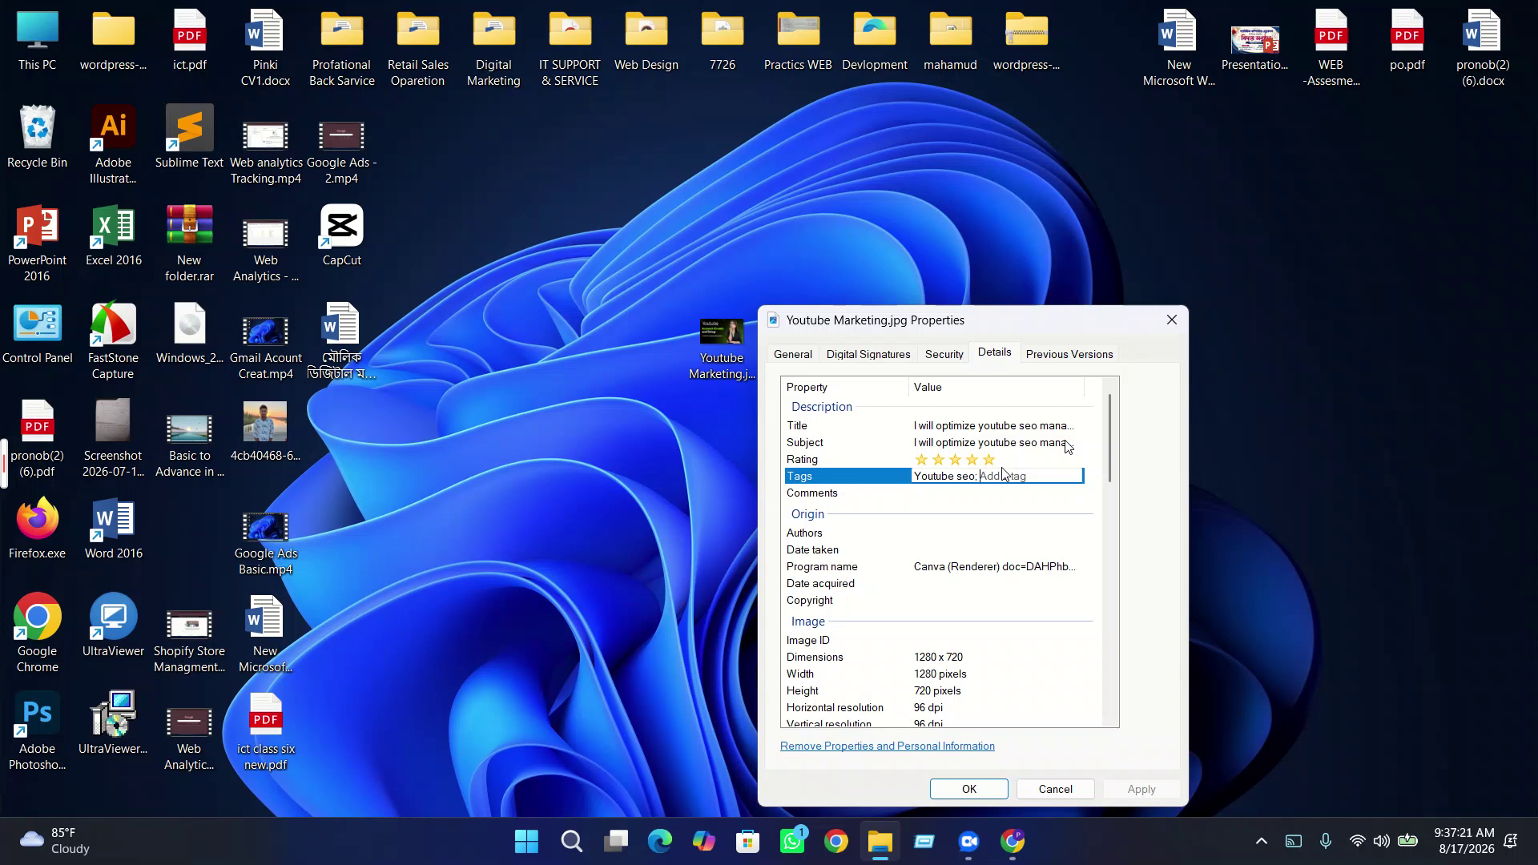
type("yo")
key("BackSpace")
key("ctrl+a")
key("BackSpace")
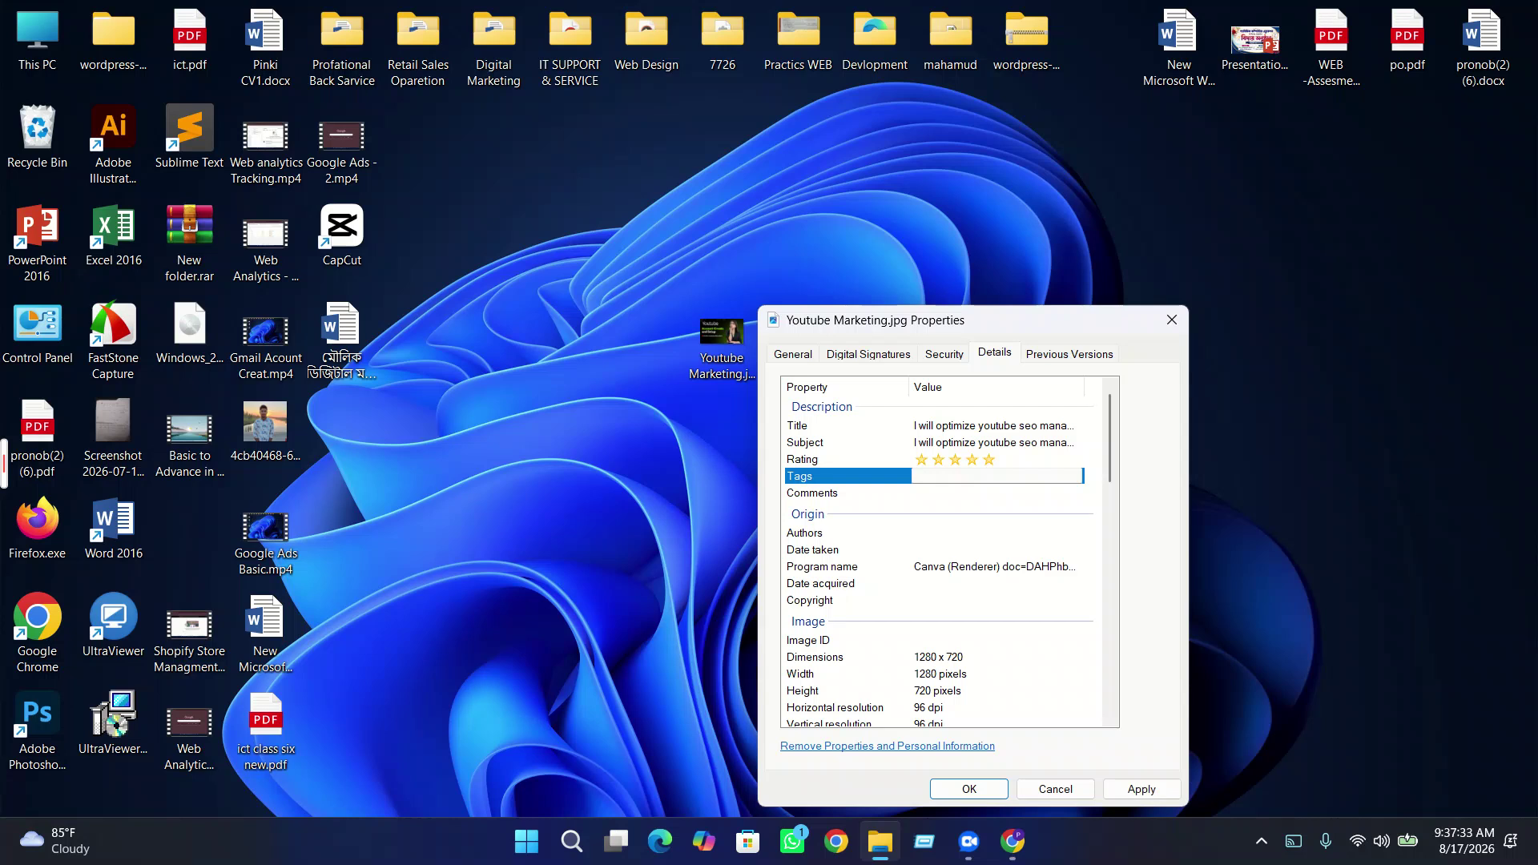
key("ctrl+z")
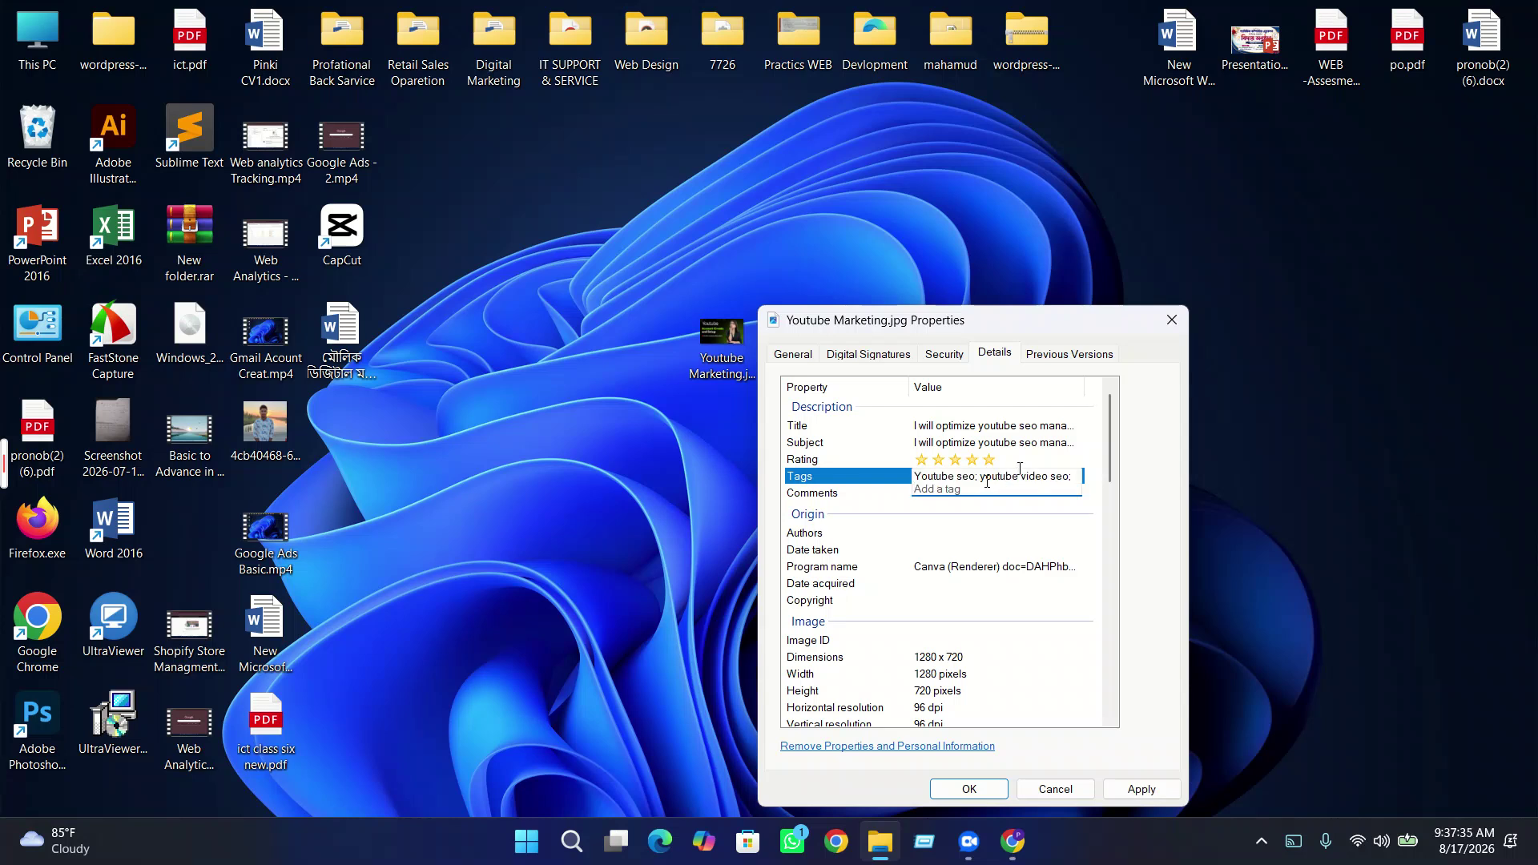
type("channel optimization; video seo")
key("Return")
left_click(1152, 793)
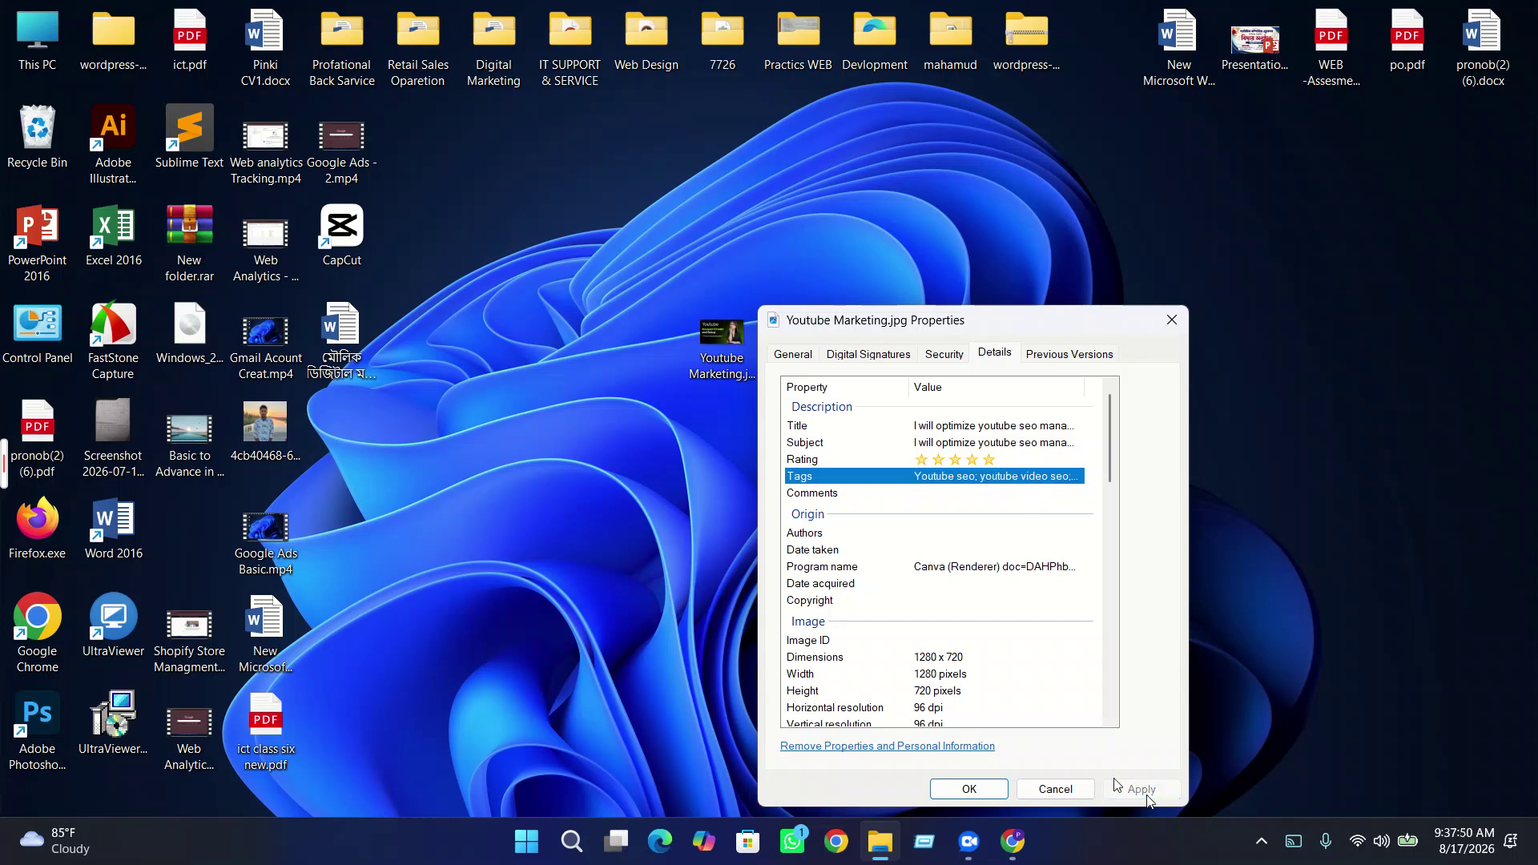
- Copy the full gig description from the Keyword document in Chrome, from "Want to improve" through "stronger YouTube presence!", for the image's Comments
left_click(997, 495)
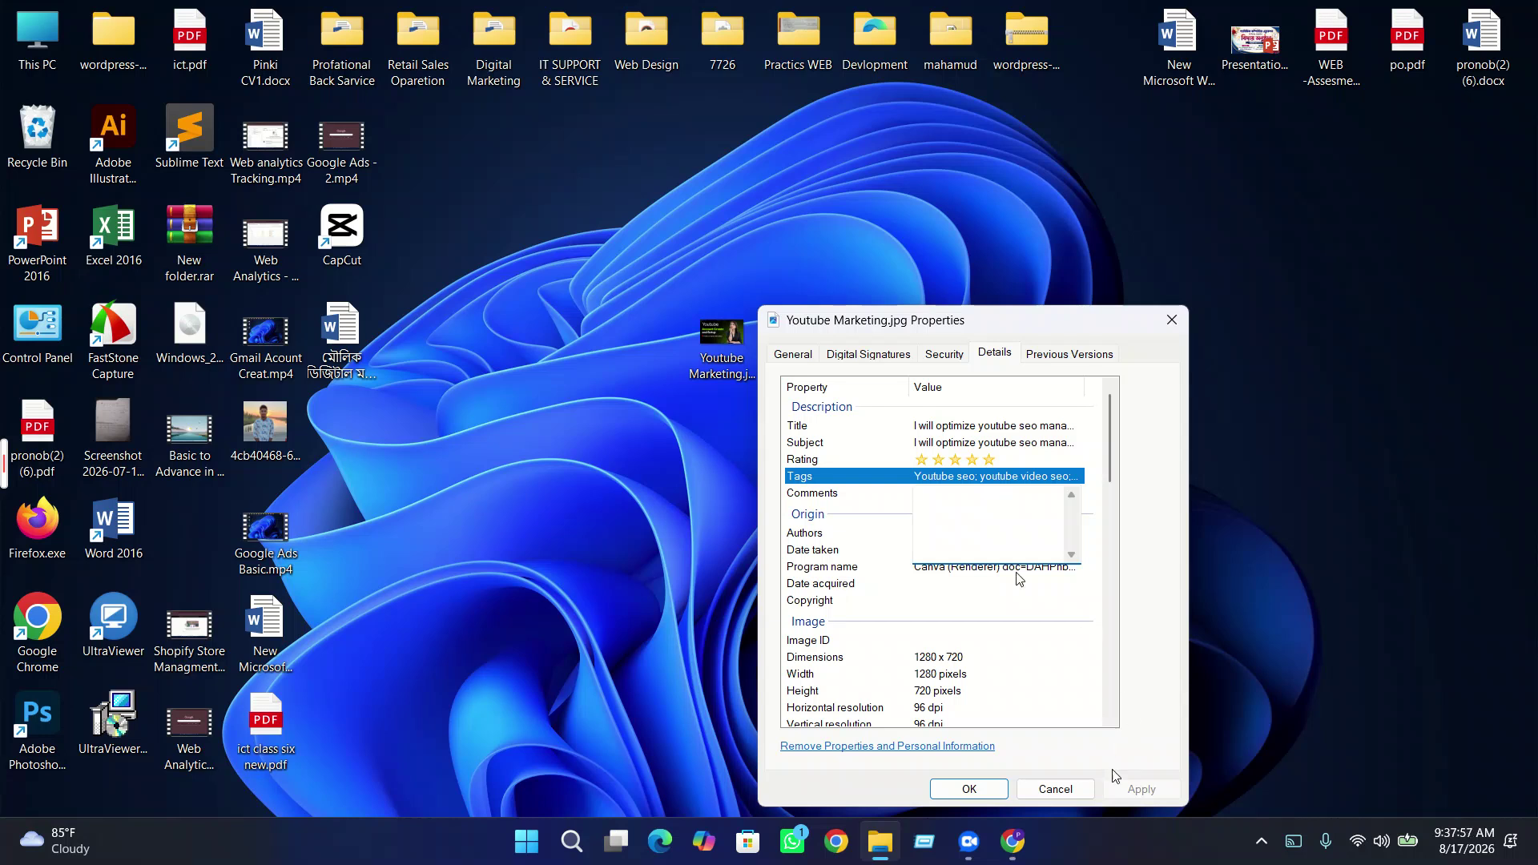
key("alt+Tab")
scroll(765, 538, "up", 15)
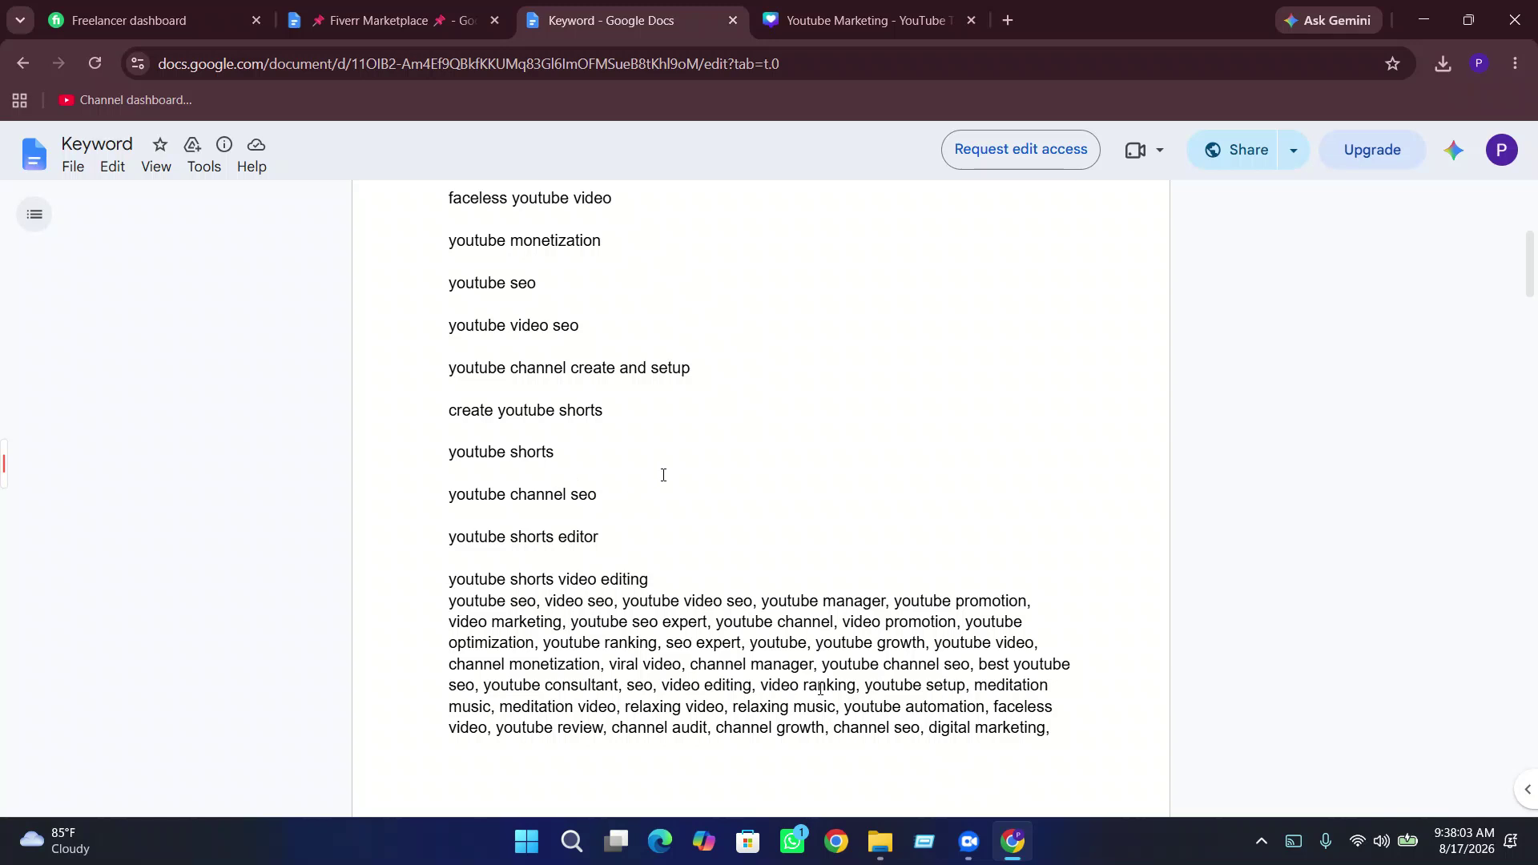
left_click(1422, 19)
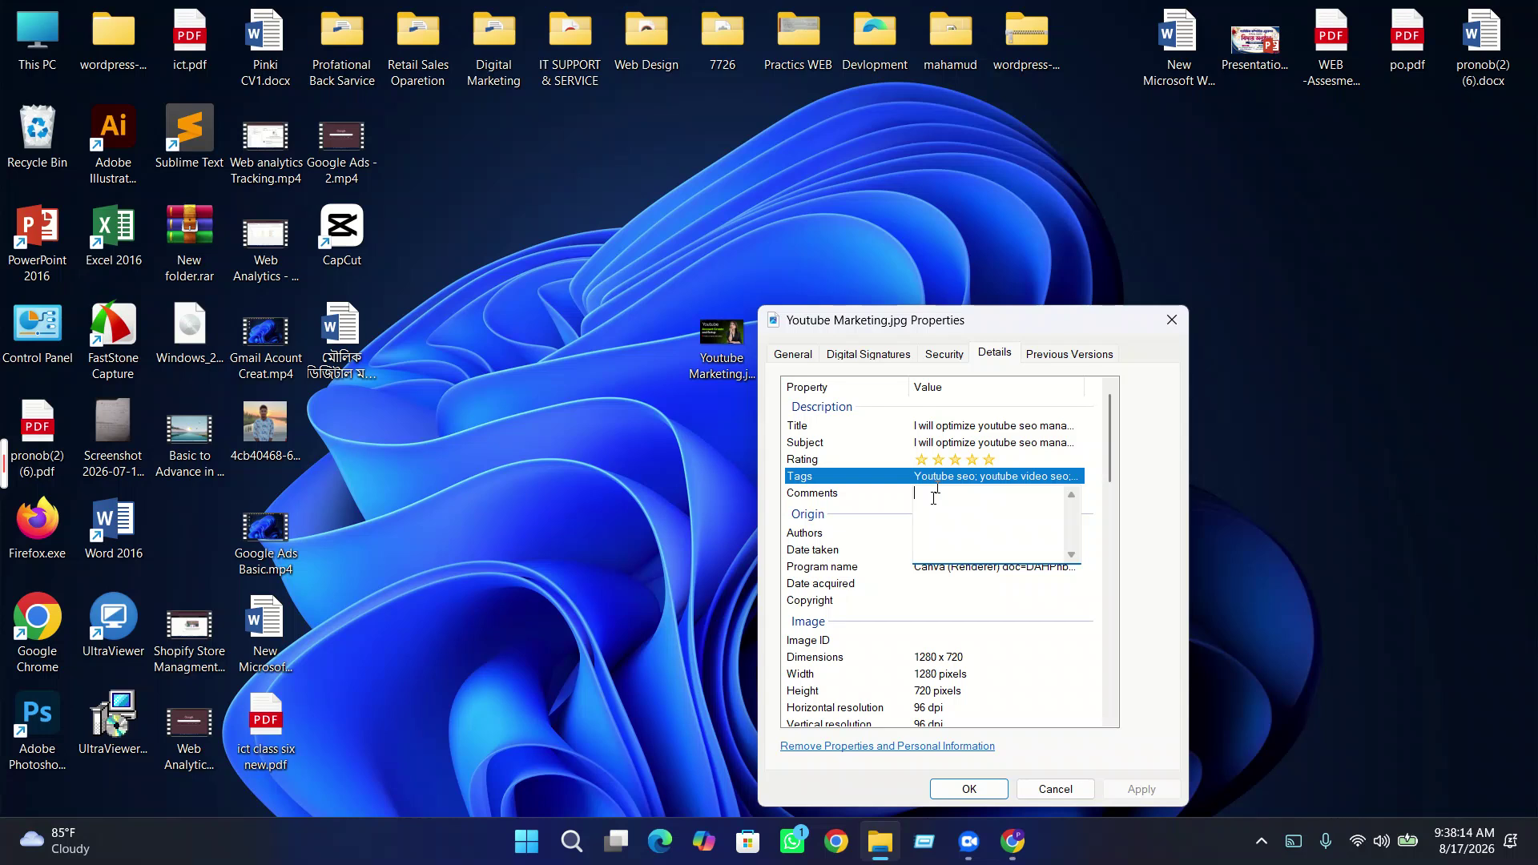
left_click(1022, 845)
scroll(950, 756, "down", 20)
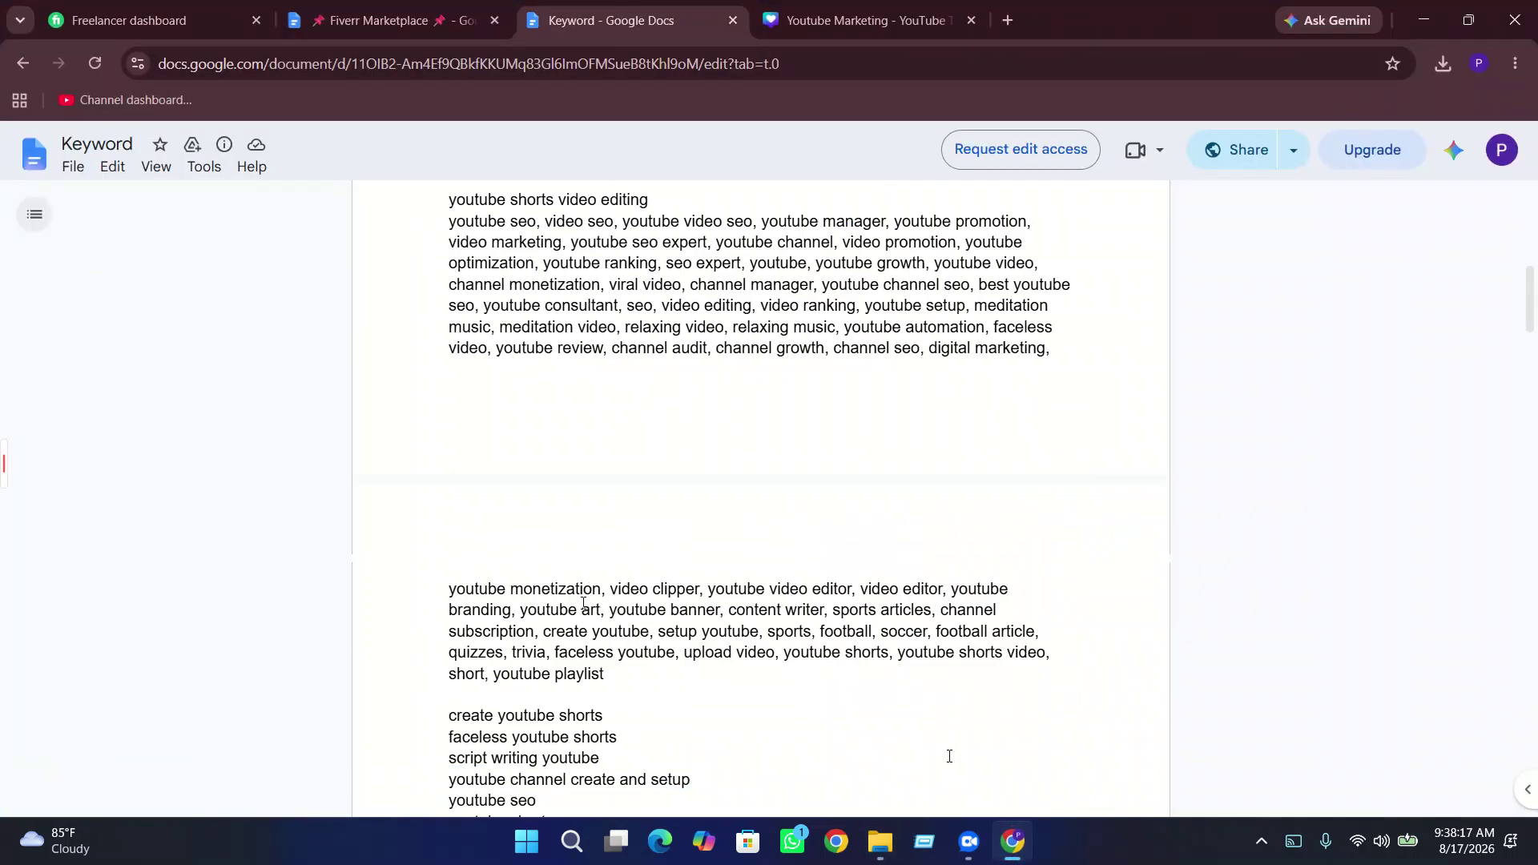
scroll(949, 756, "up", 1)
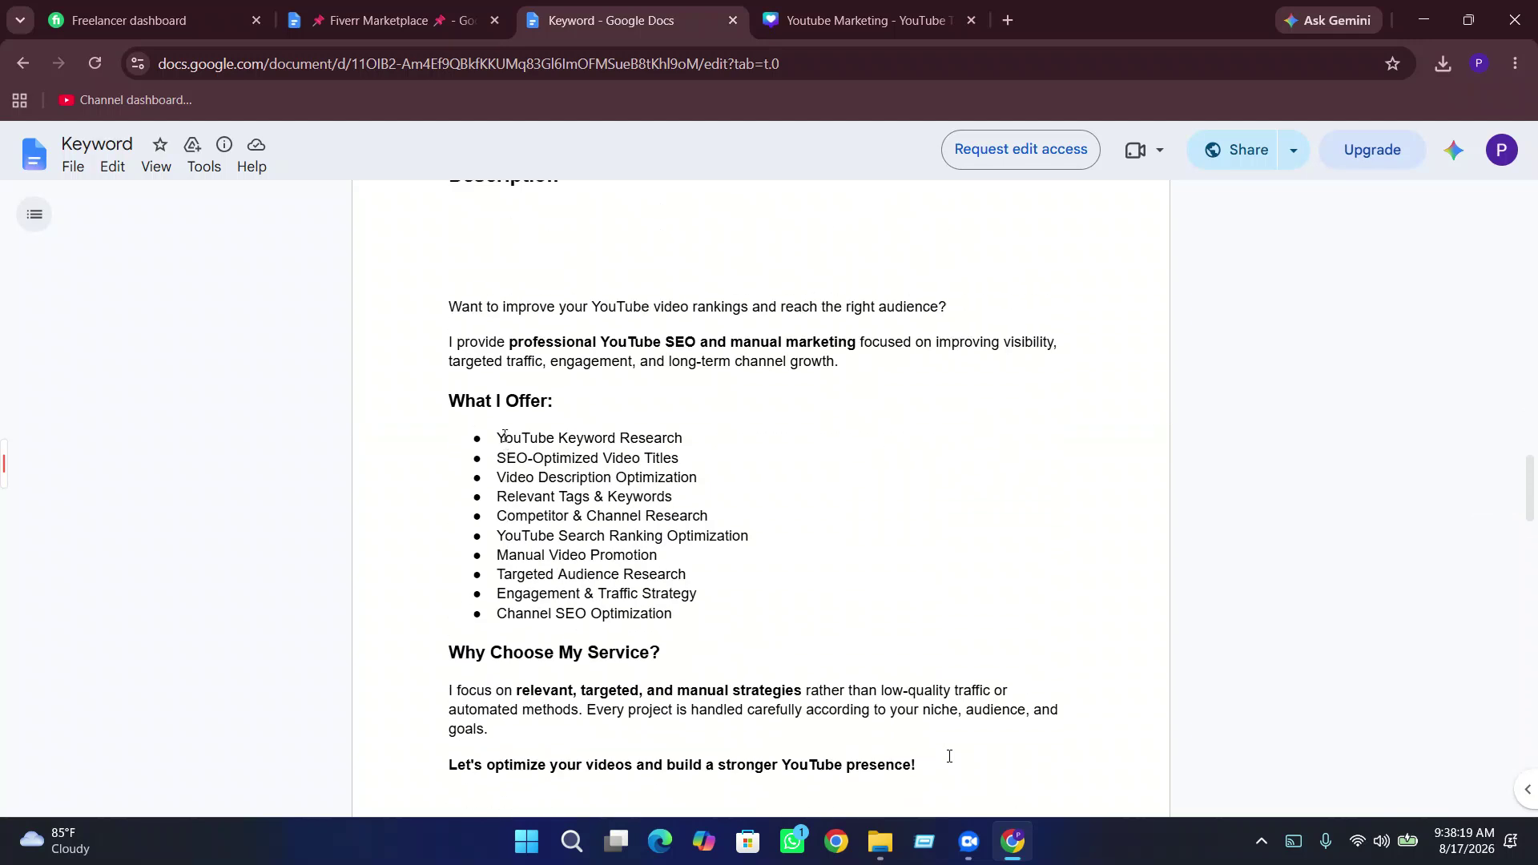
left_click_drag(454, 301, 925, 370)
right_click(871, 322)
left_click(921, 344)
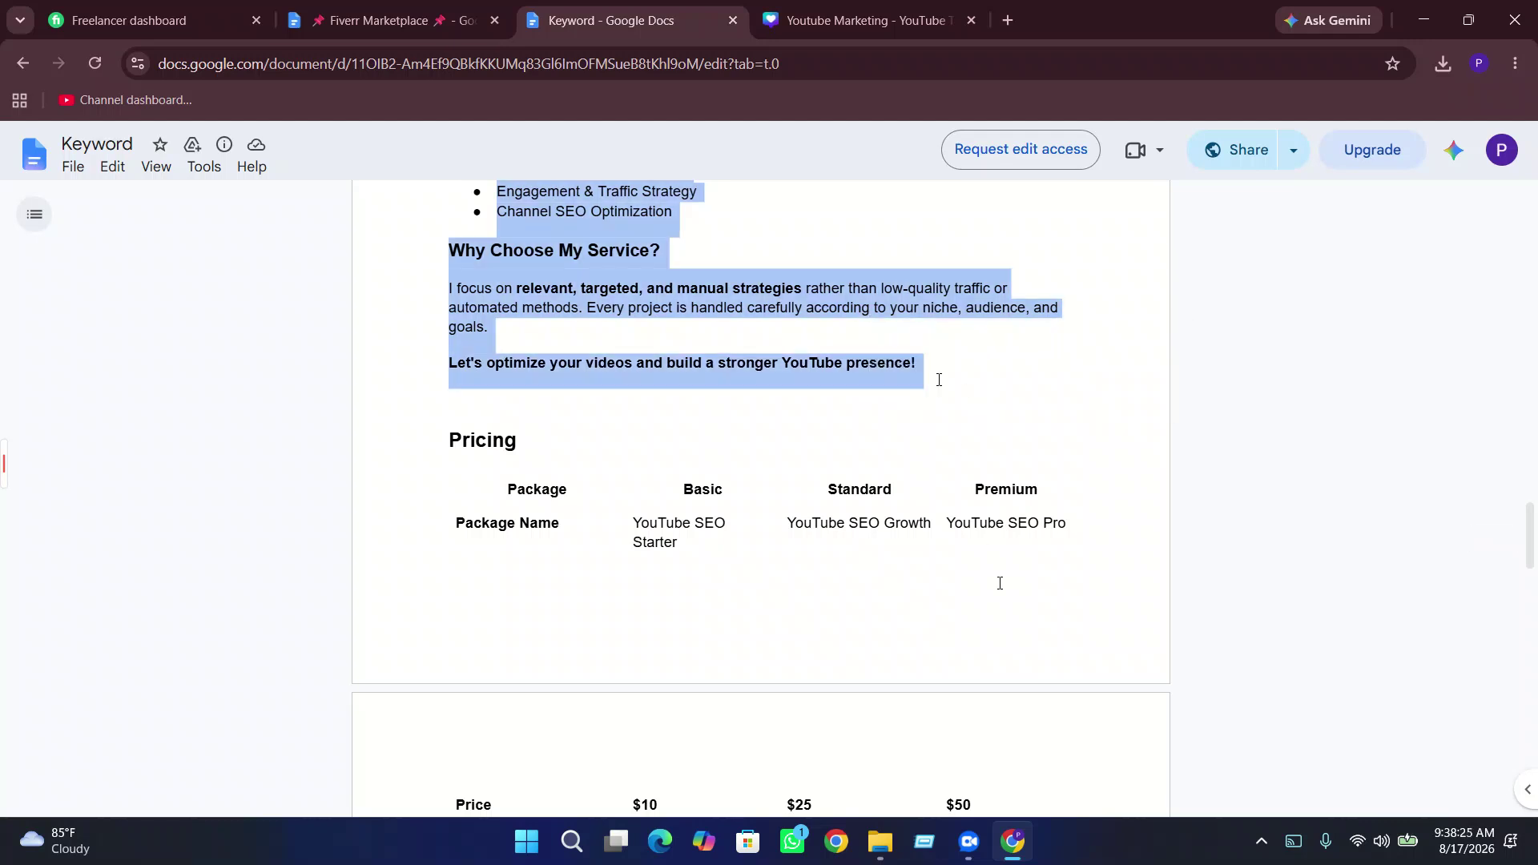
- Paste the copied gig description into the Comments of Youtube Marketing.jpg and apply the change
left_click(1423, 19)
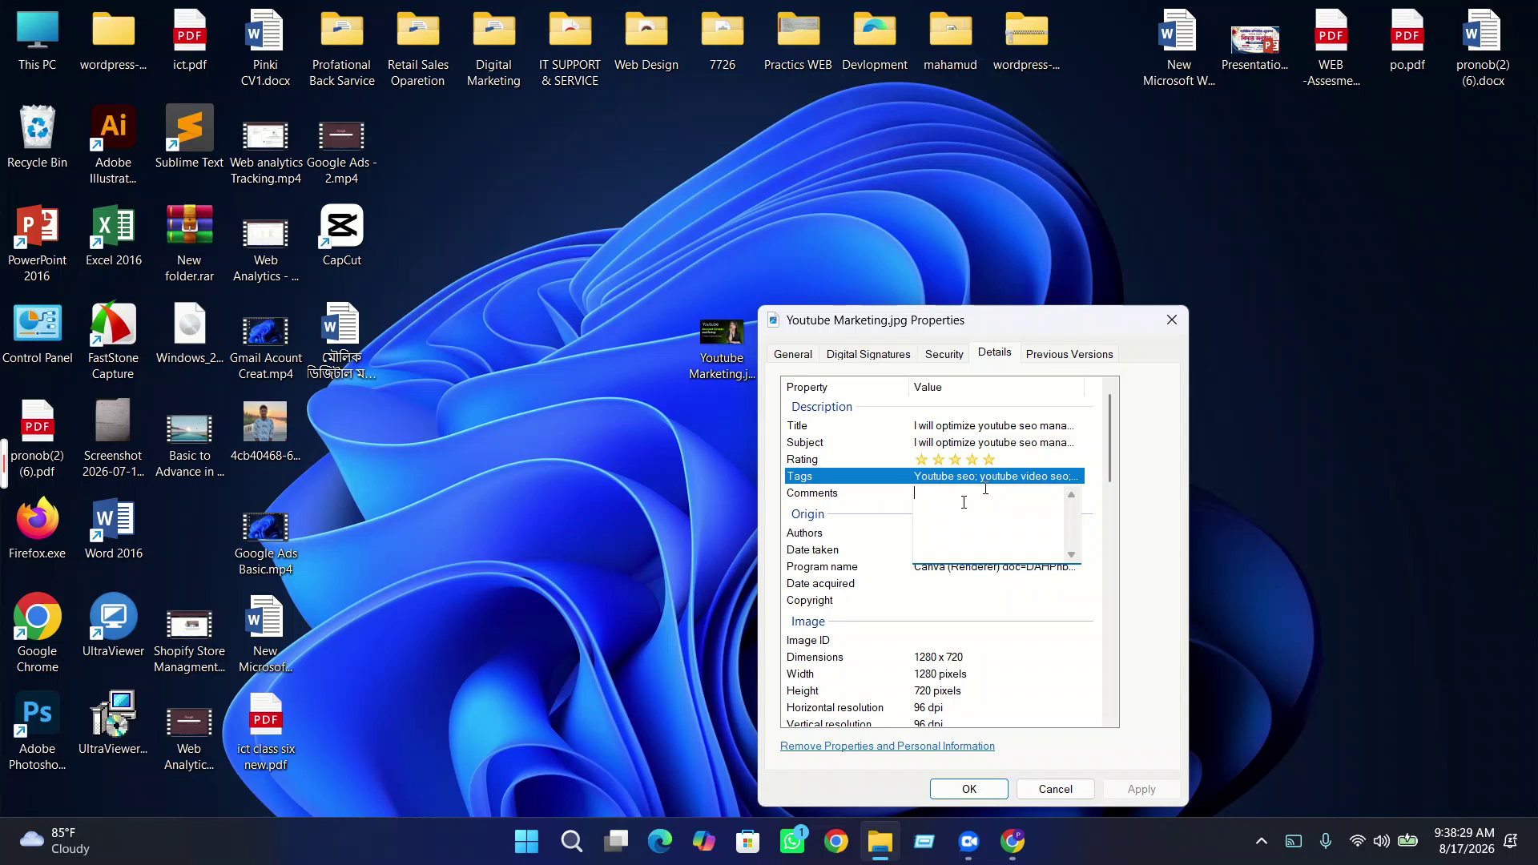
key("ctrl+v")
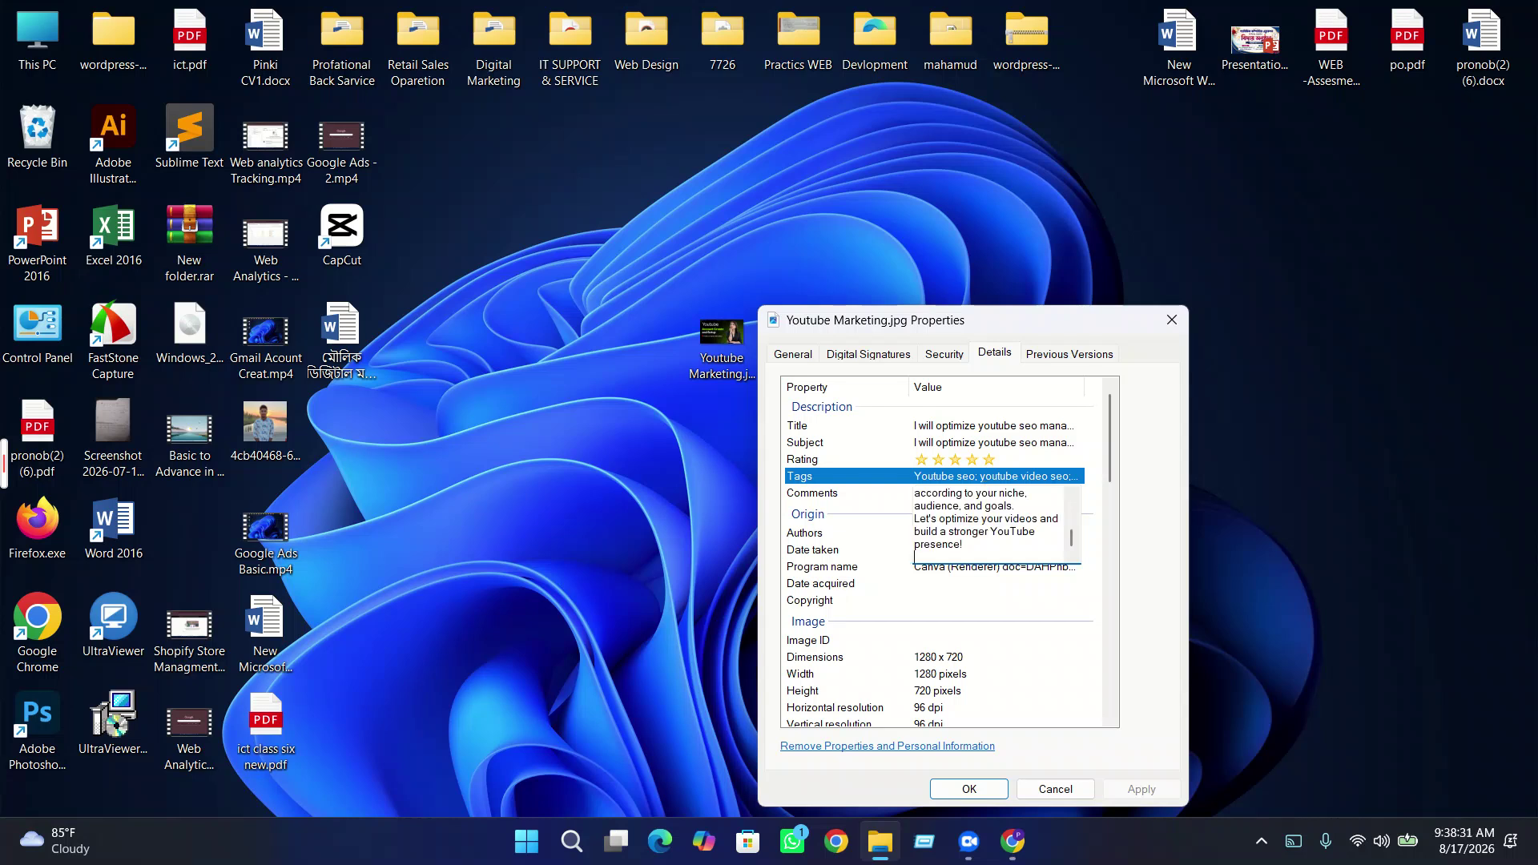
key("Return")
left_click(1142, 790)
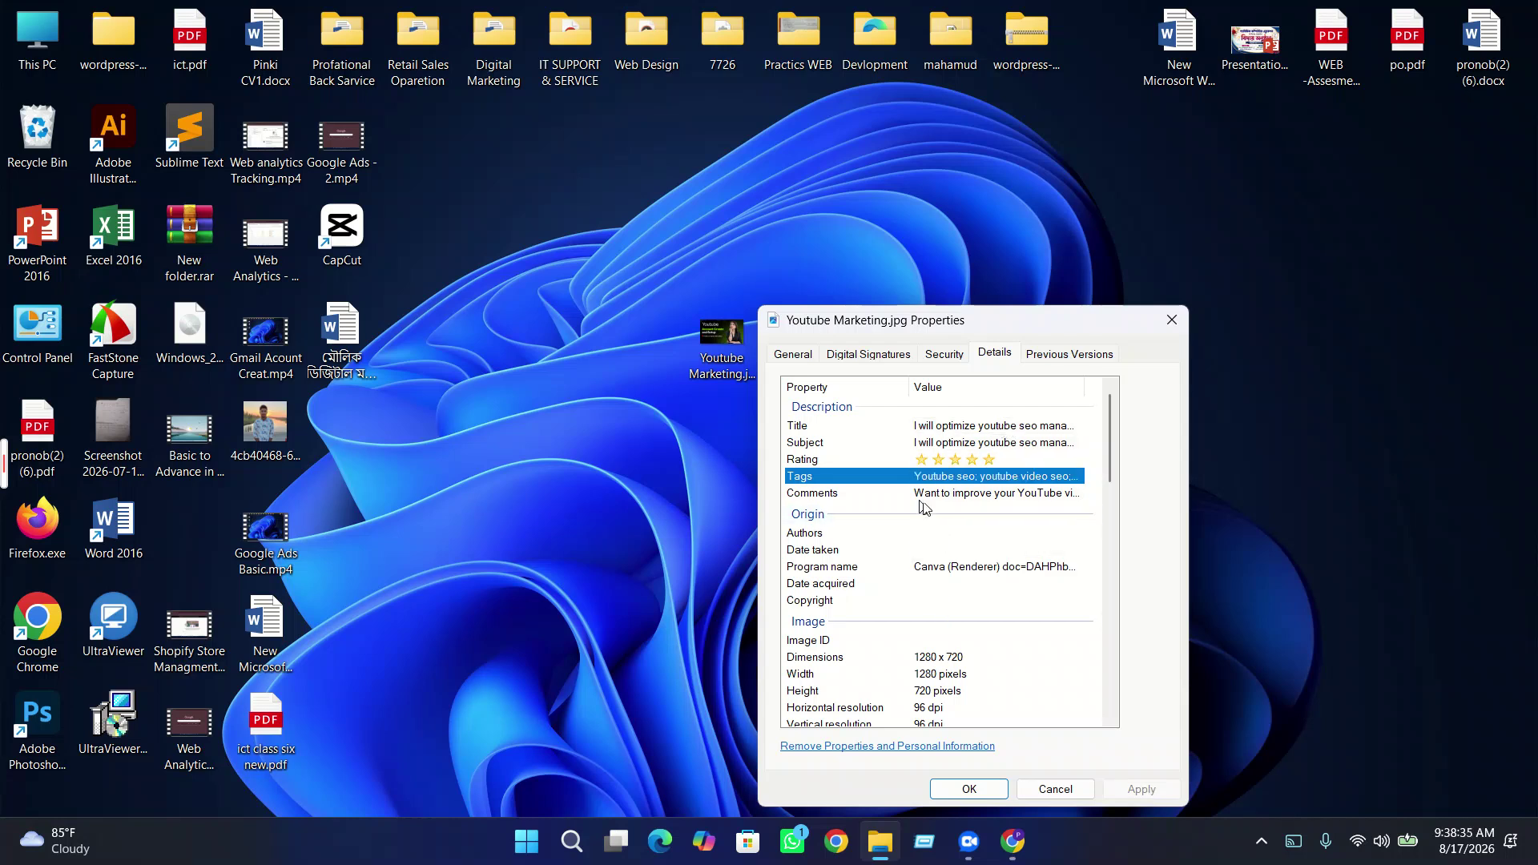
- Look up what the Image SEO checklist in Chrome's Fiverr Marketplace document requires for the Author
left_click(993, 493)
key("Return")
left_click(953, 535)
left_click(1012, 841)
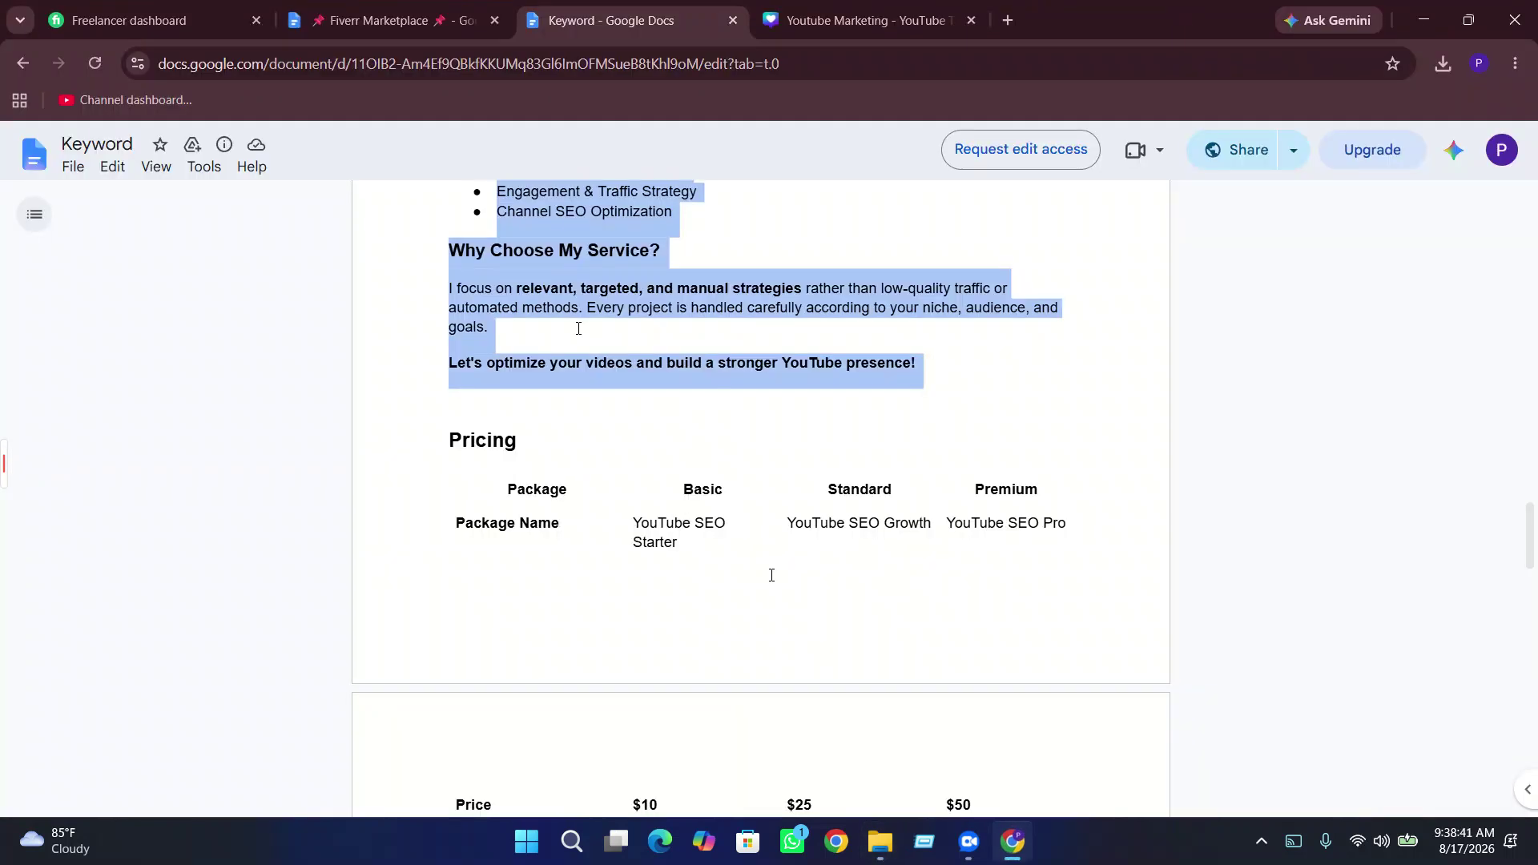
left_click(439, 22)
scroll(544, 436, "up", 5)
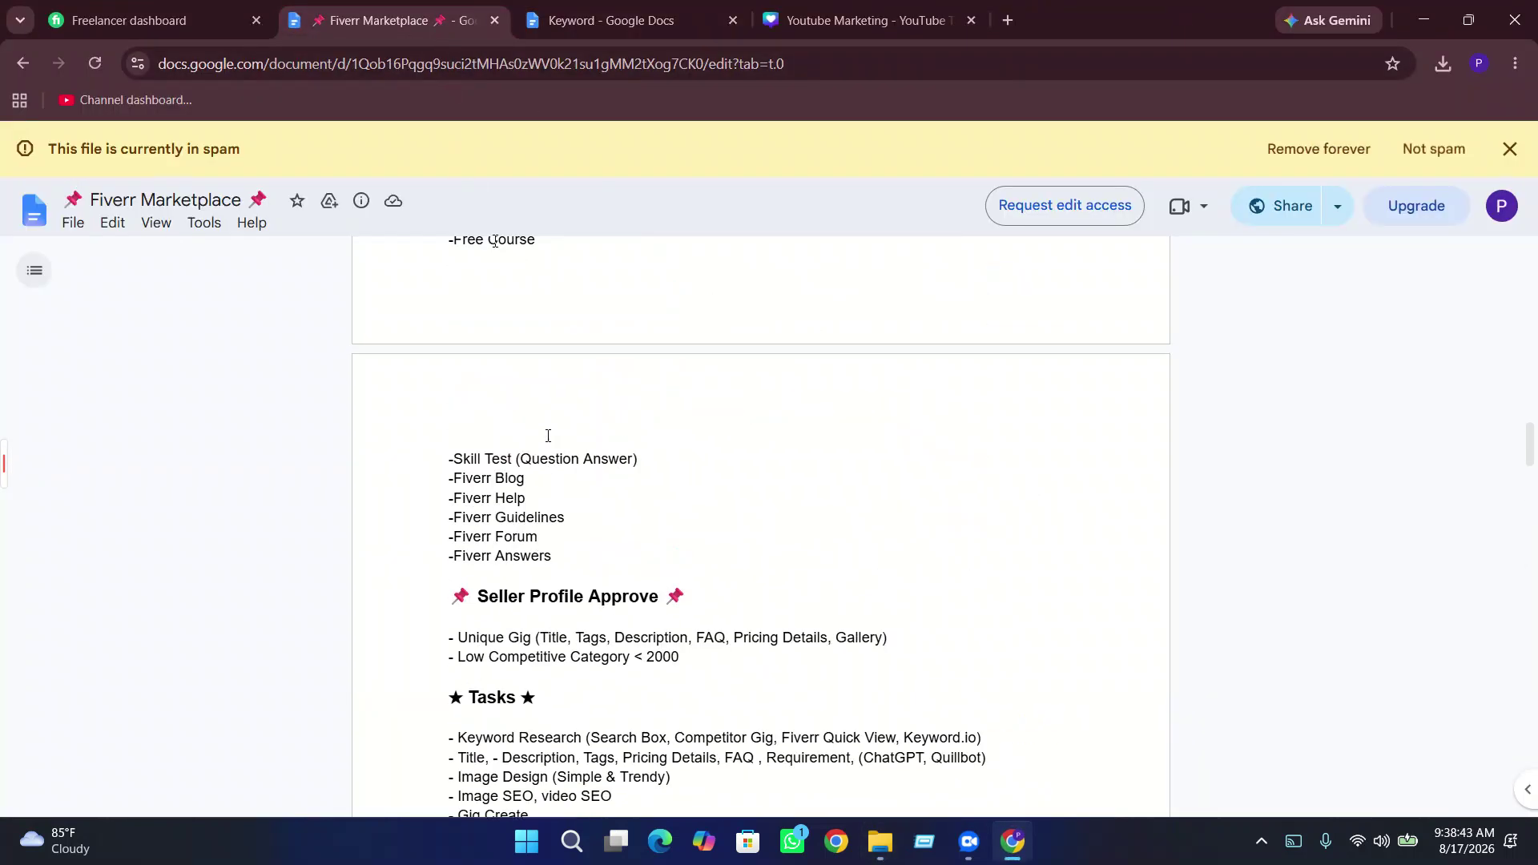
scroll(546, 438, "up", 3)
scroll(546, 438, "down", 12)
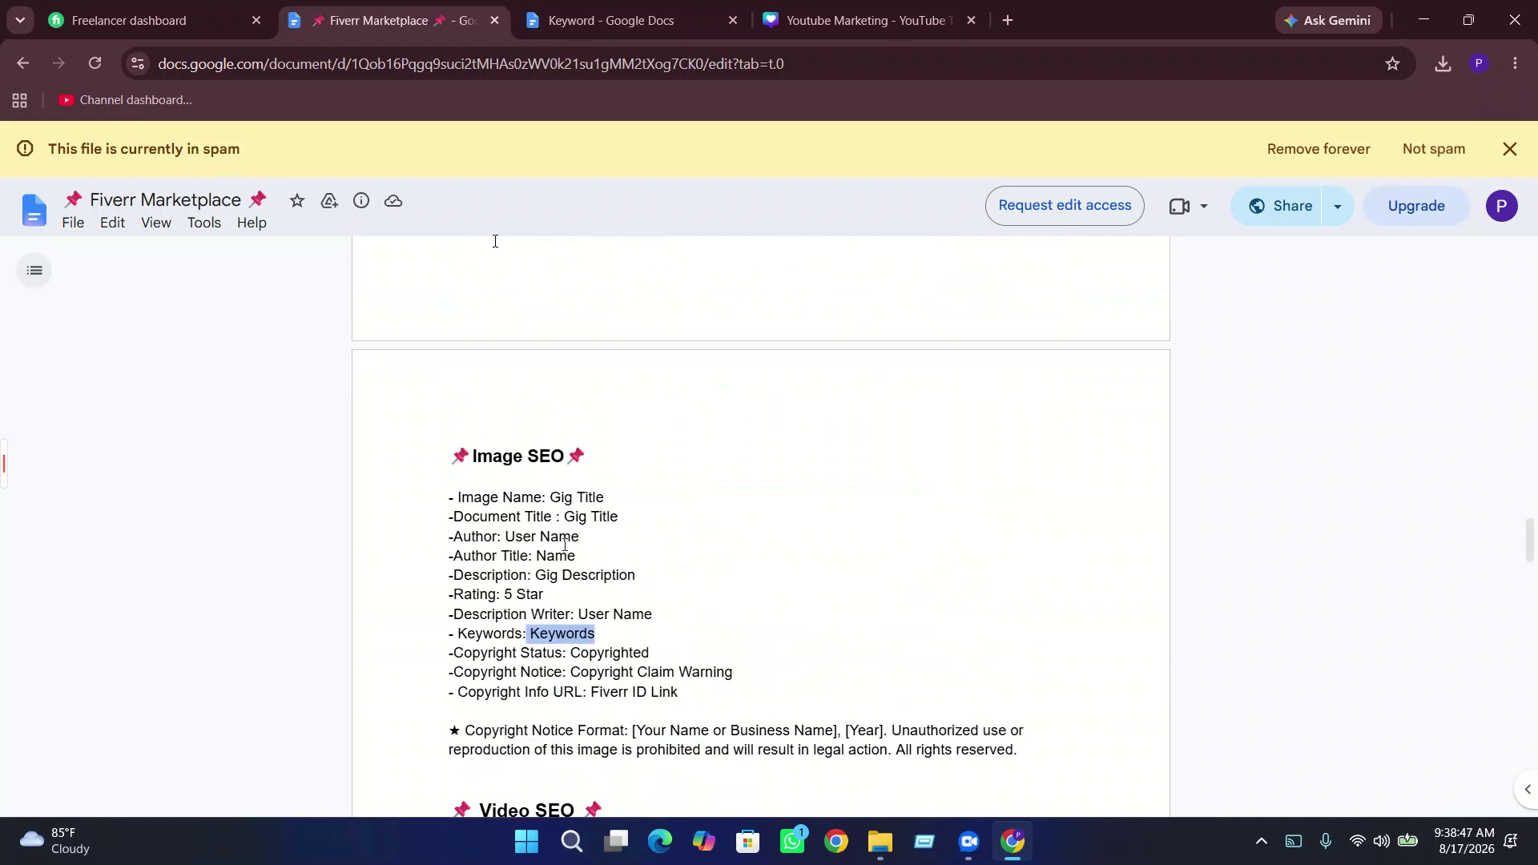
left_click_drag(502, 537, 578, 543)
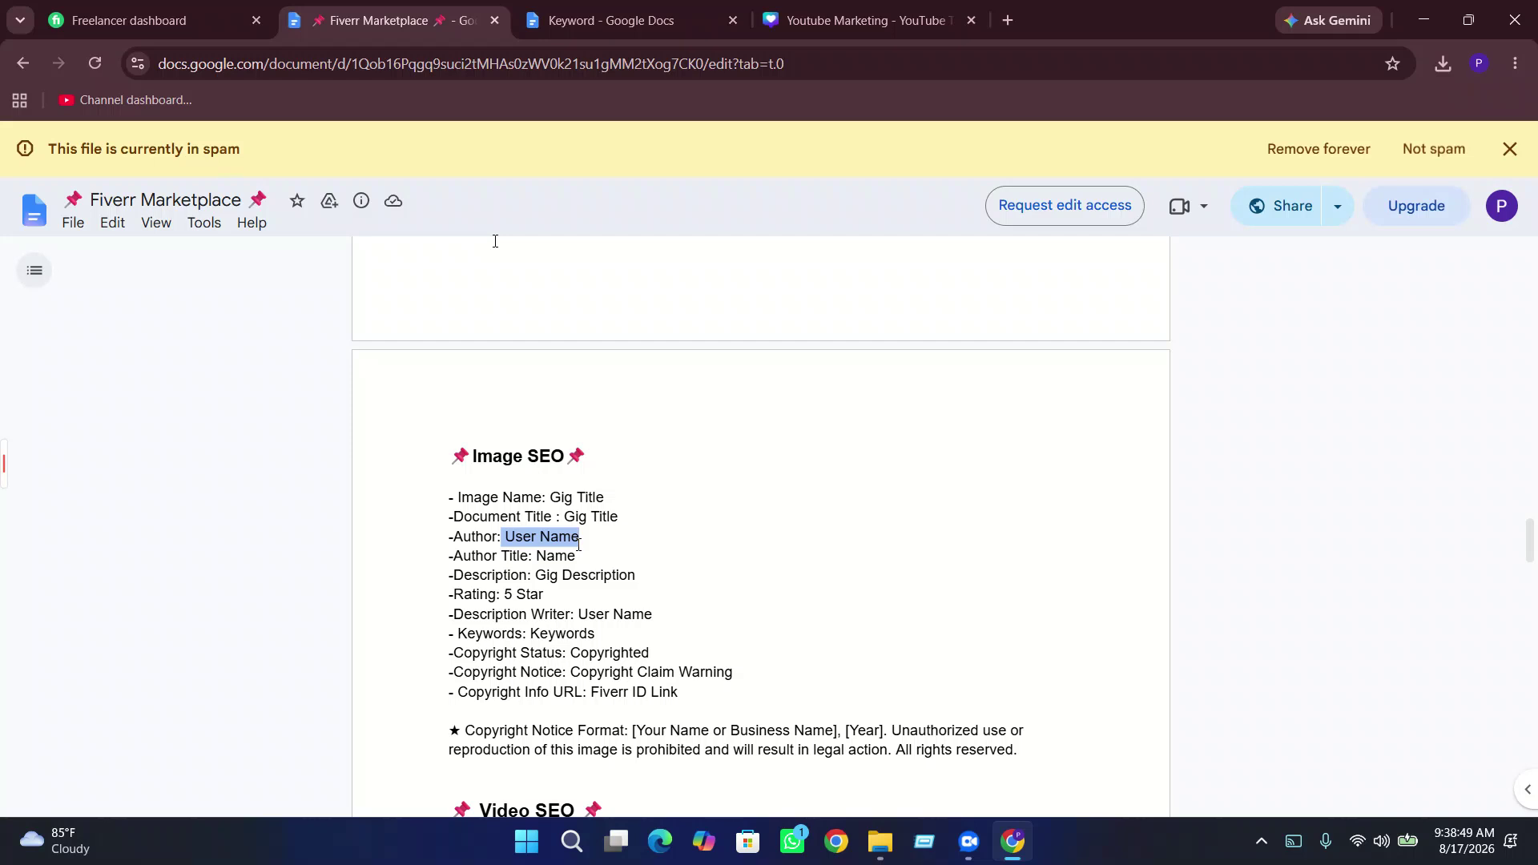
- Copy the seller's username from the Fiverr dashboard and enter it as the author of Youtube Marketing.jpg
left_click(222, 22)
right_click(383, 295)
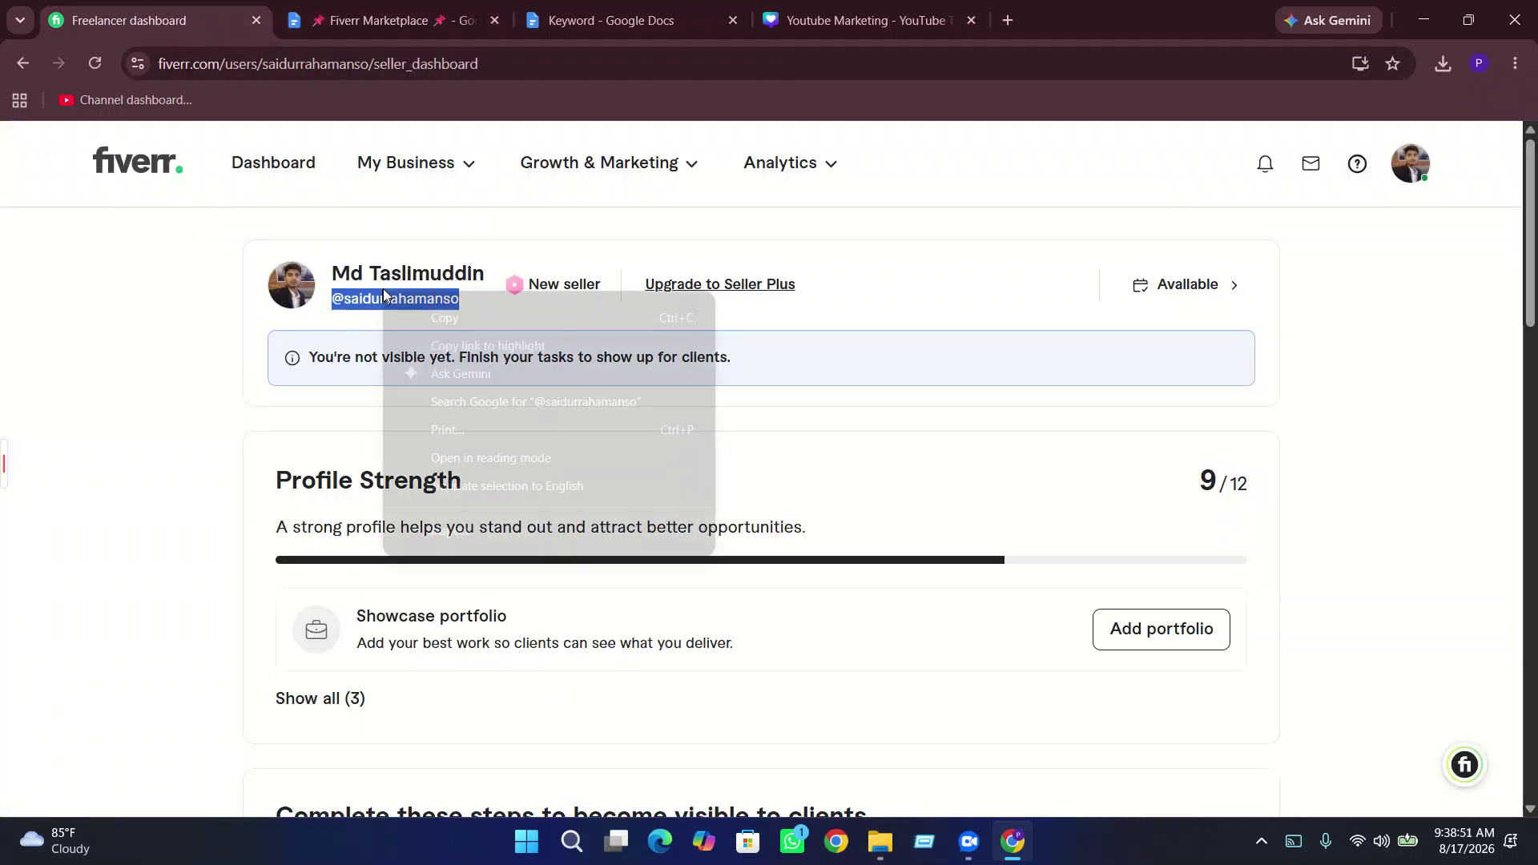
left_click(422, 324)
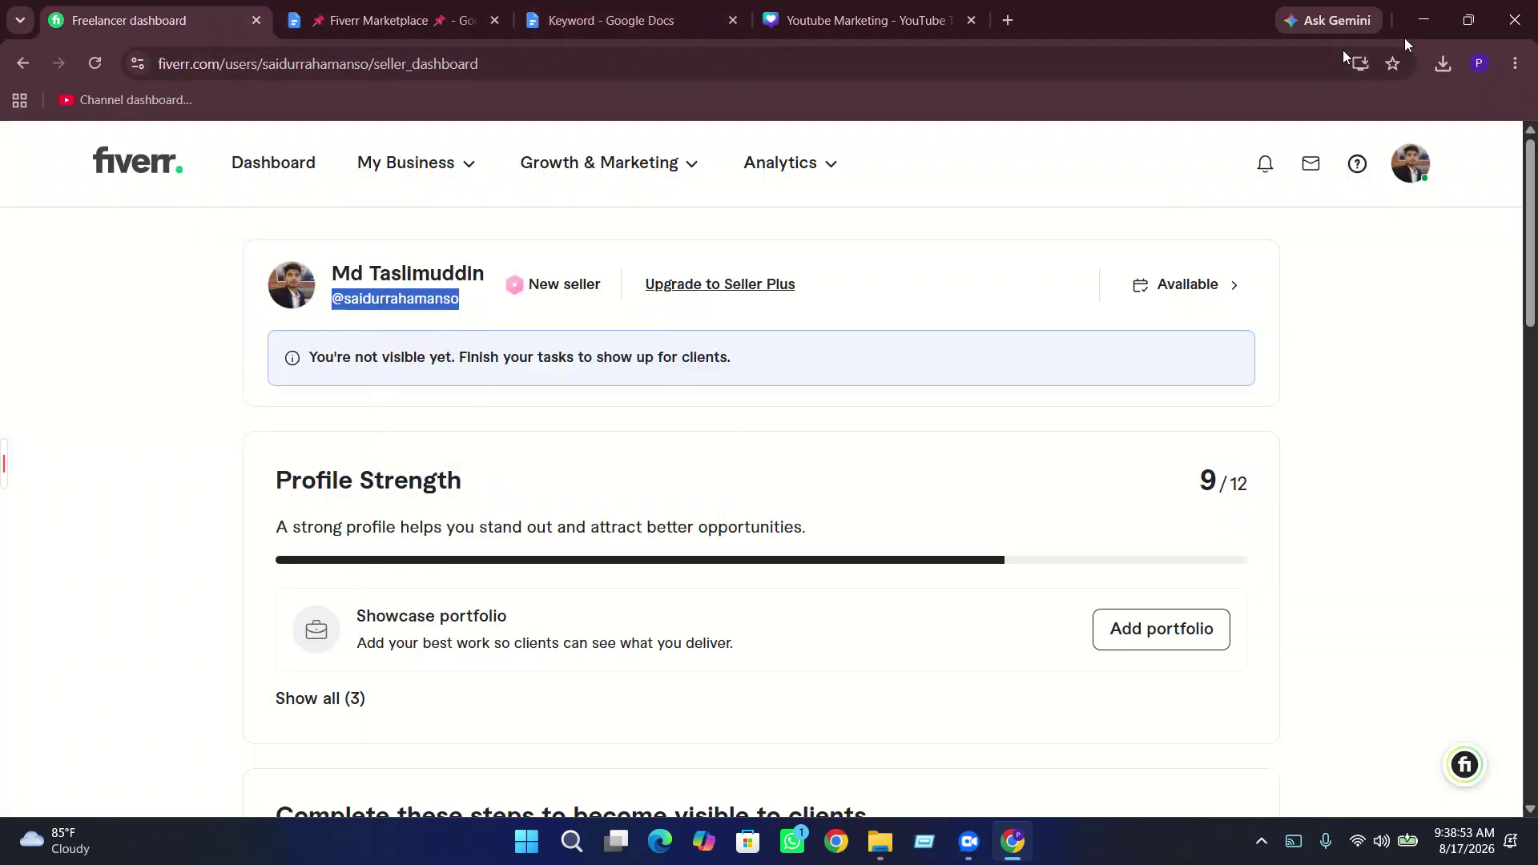
key("super+Down")
key("super+Down")
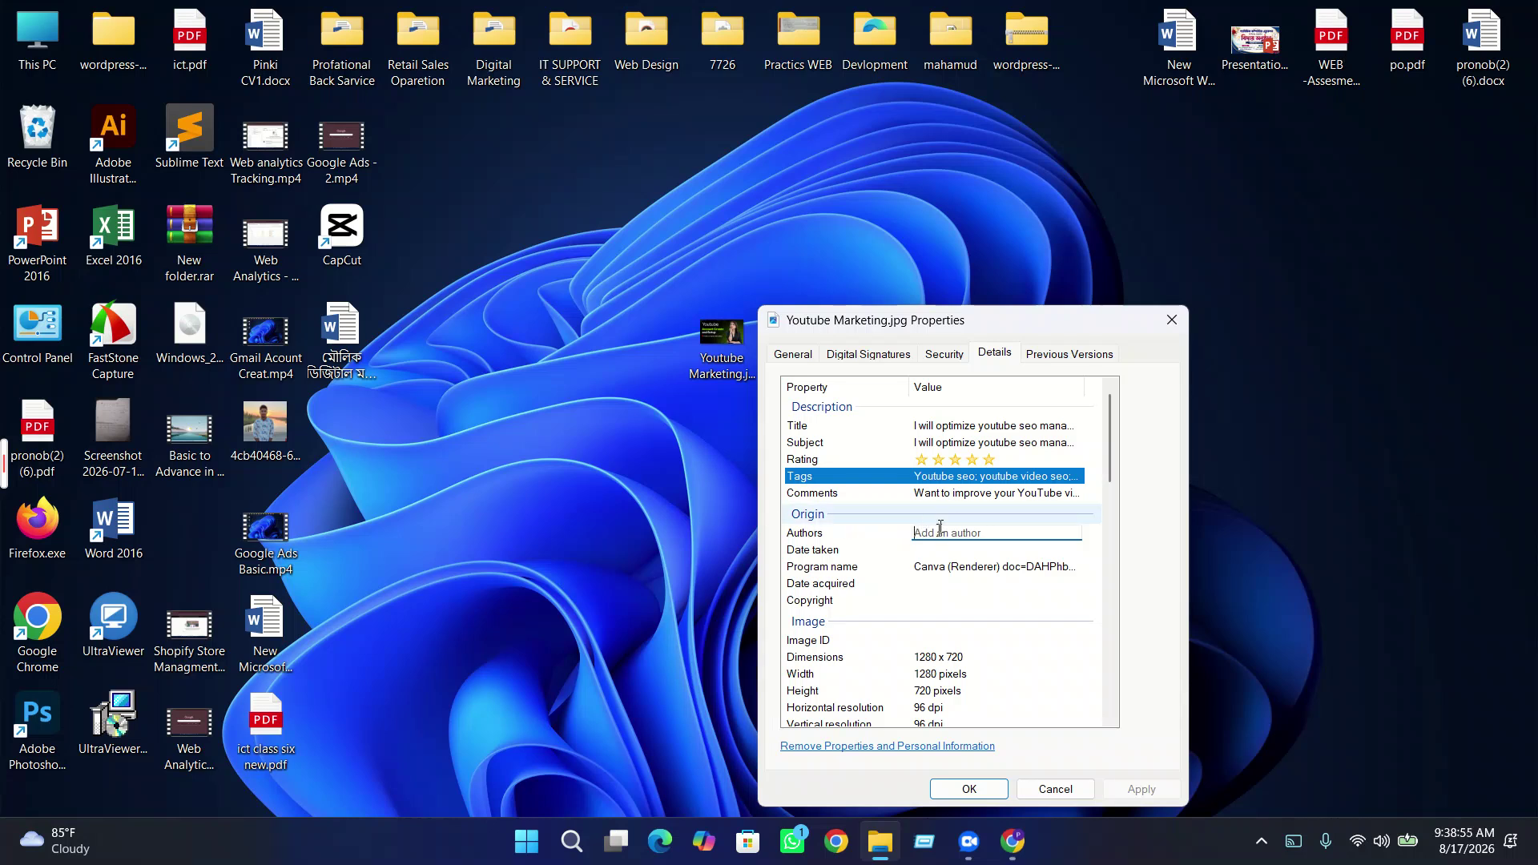
key("ctrl+v")
left_click(957, 549)
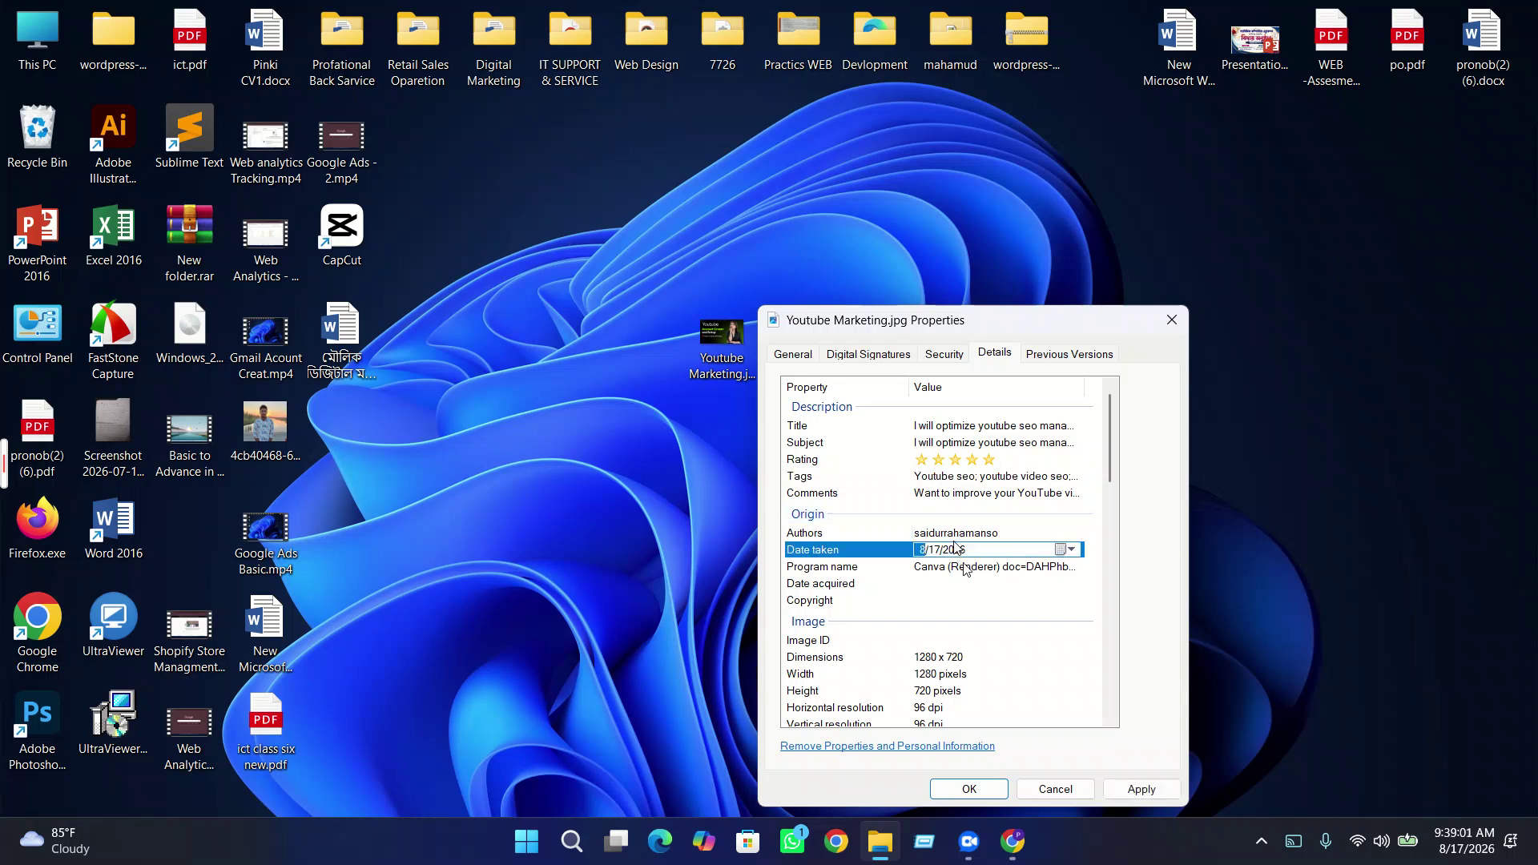
- Copy the Copyright Status value Copyrighted from the Image SEO checklist in Chrome for the image's Copyright property
left_click(946, 606)
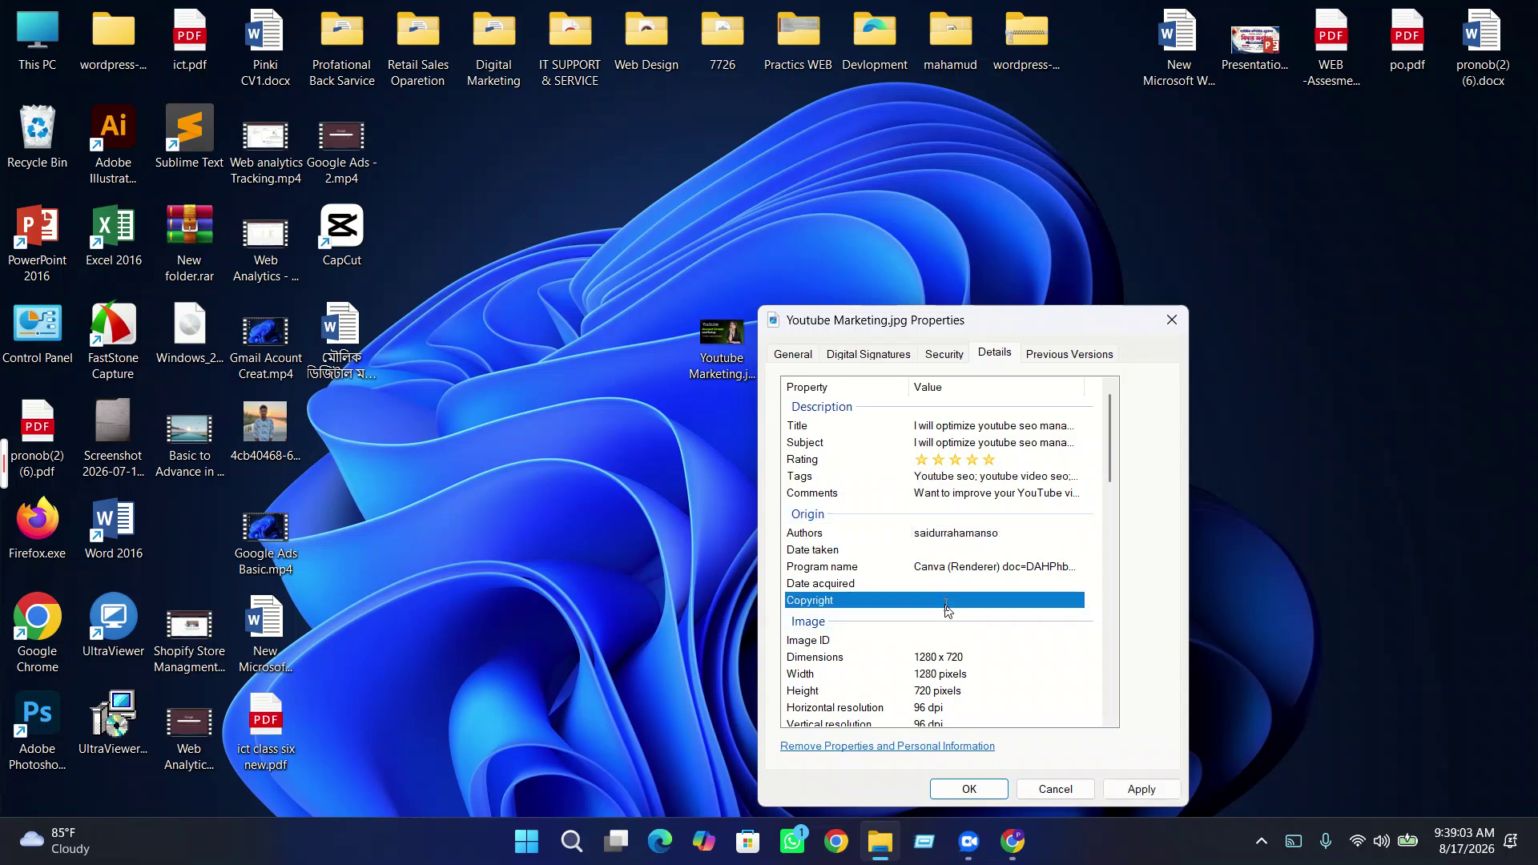
left_click(1003, 834)
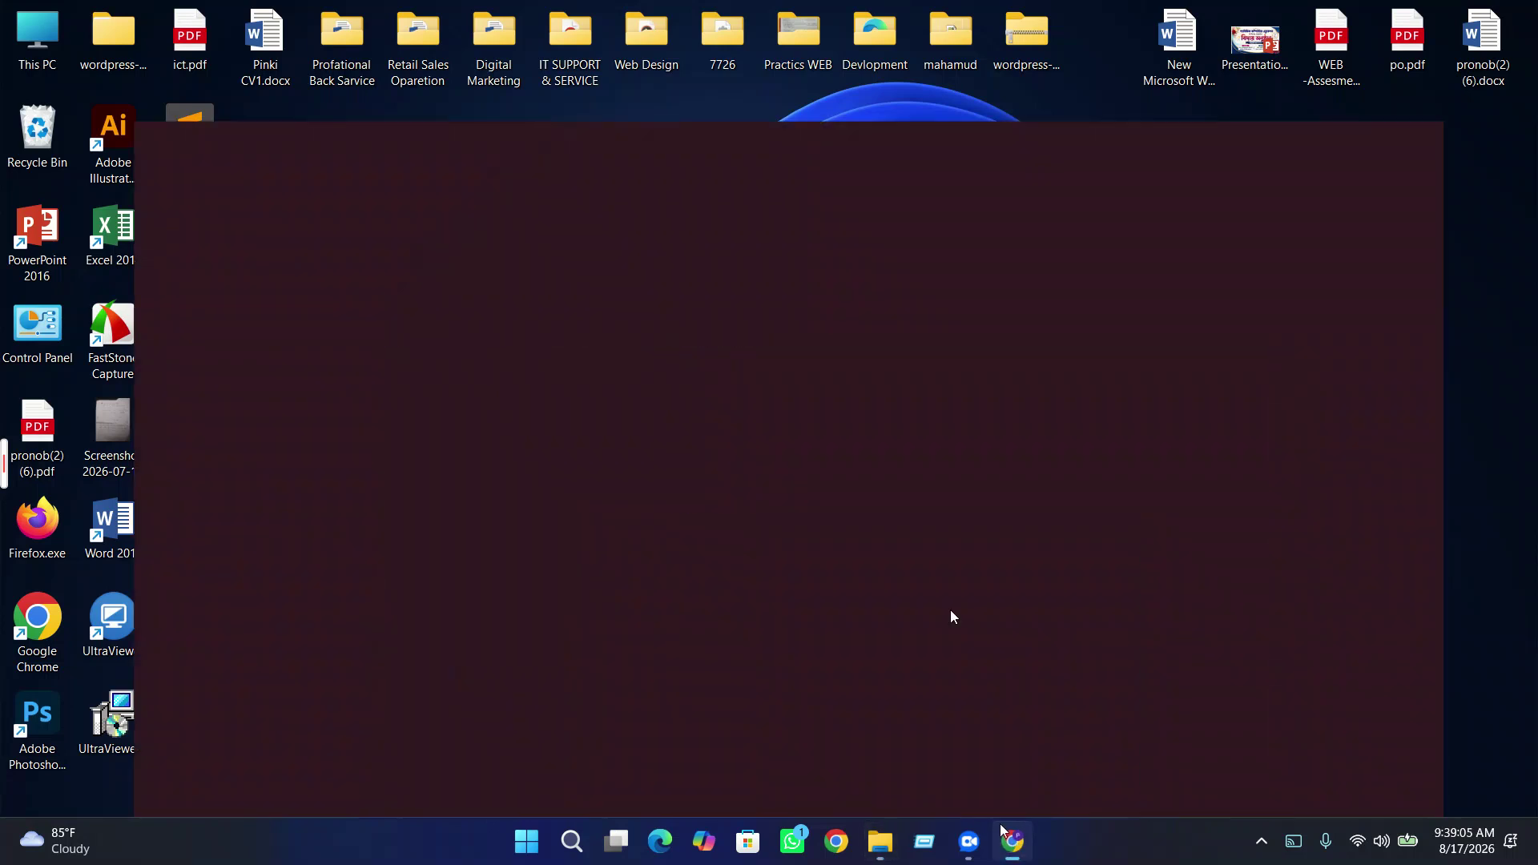
left_click(431, 36)
left_click(597, 499)
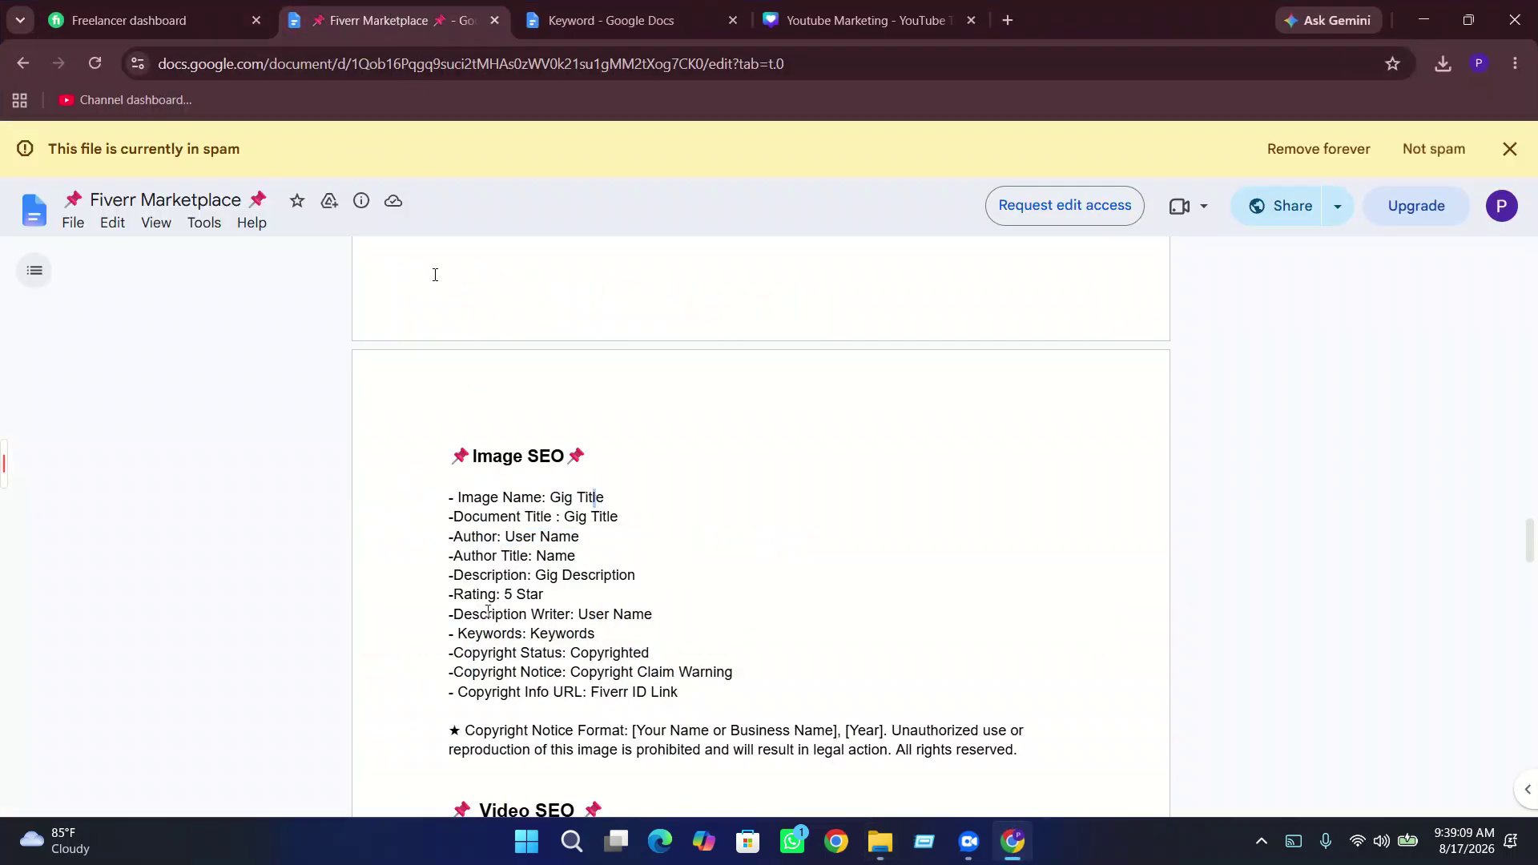
left_click_drag(649, 655, 570, 654)
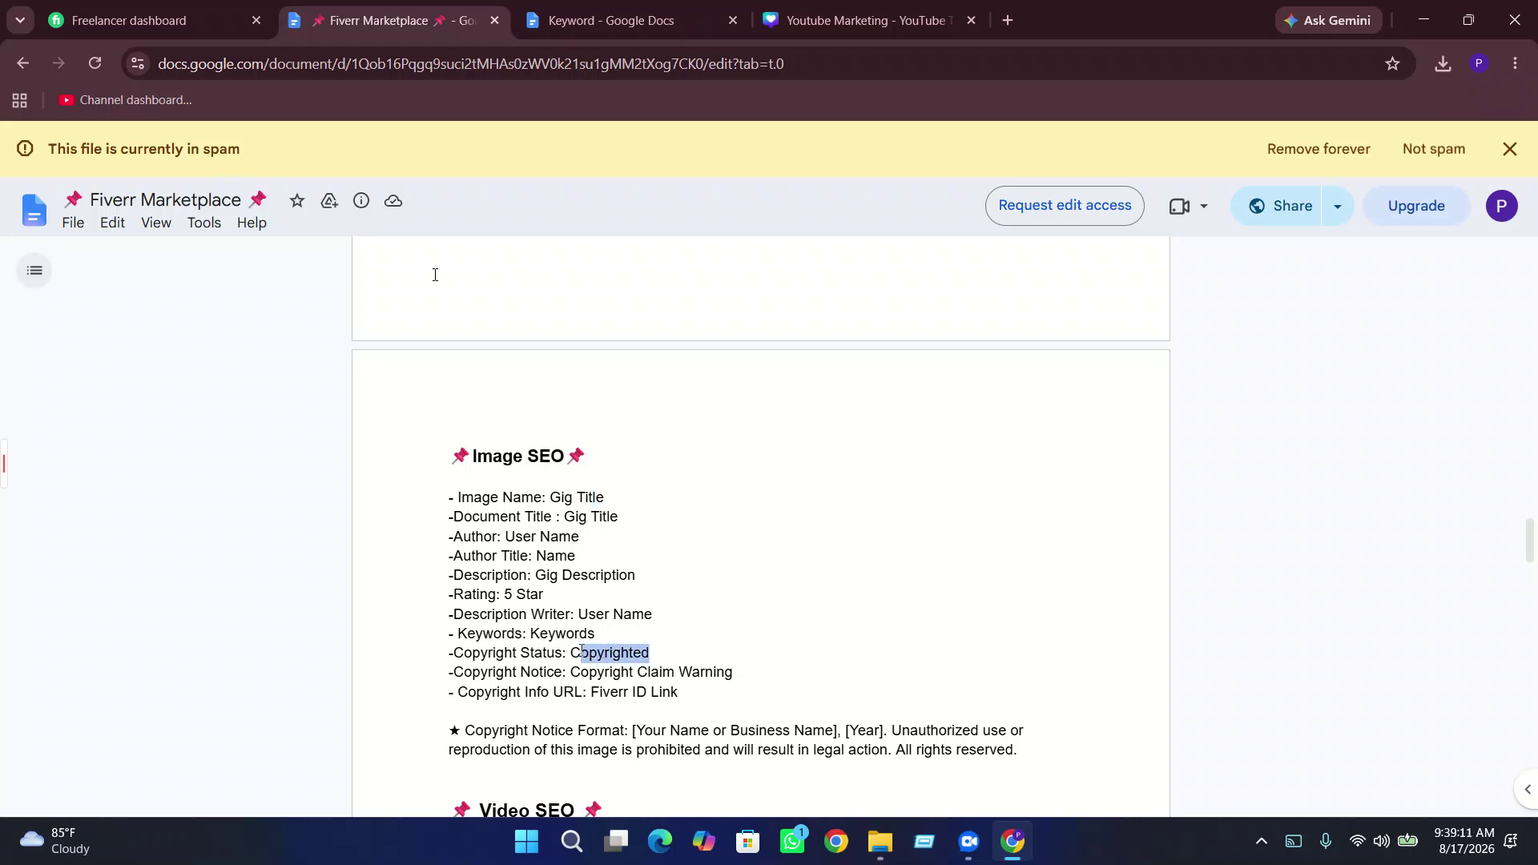
right_click(603, 659)
left_click(646, 676)
- Set the Copyright of Youtube Marketing.jpg to Copyrighted and save the image's properties
left_click(1423, 20)
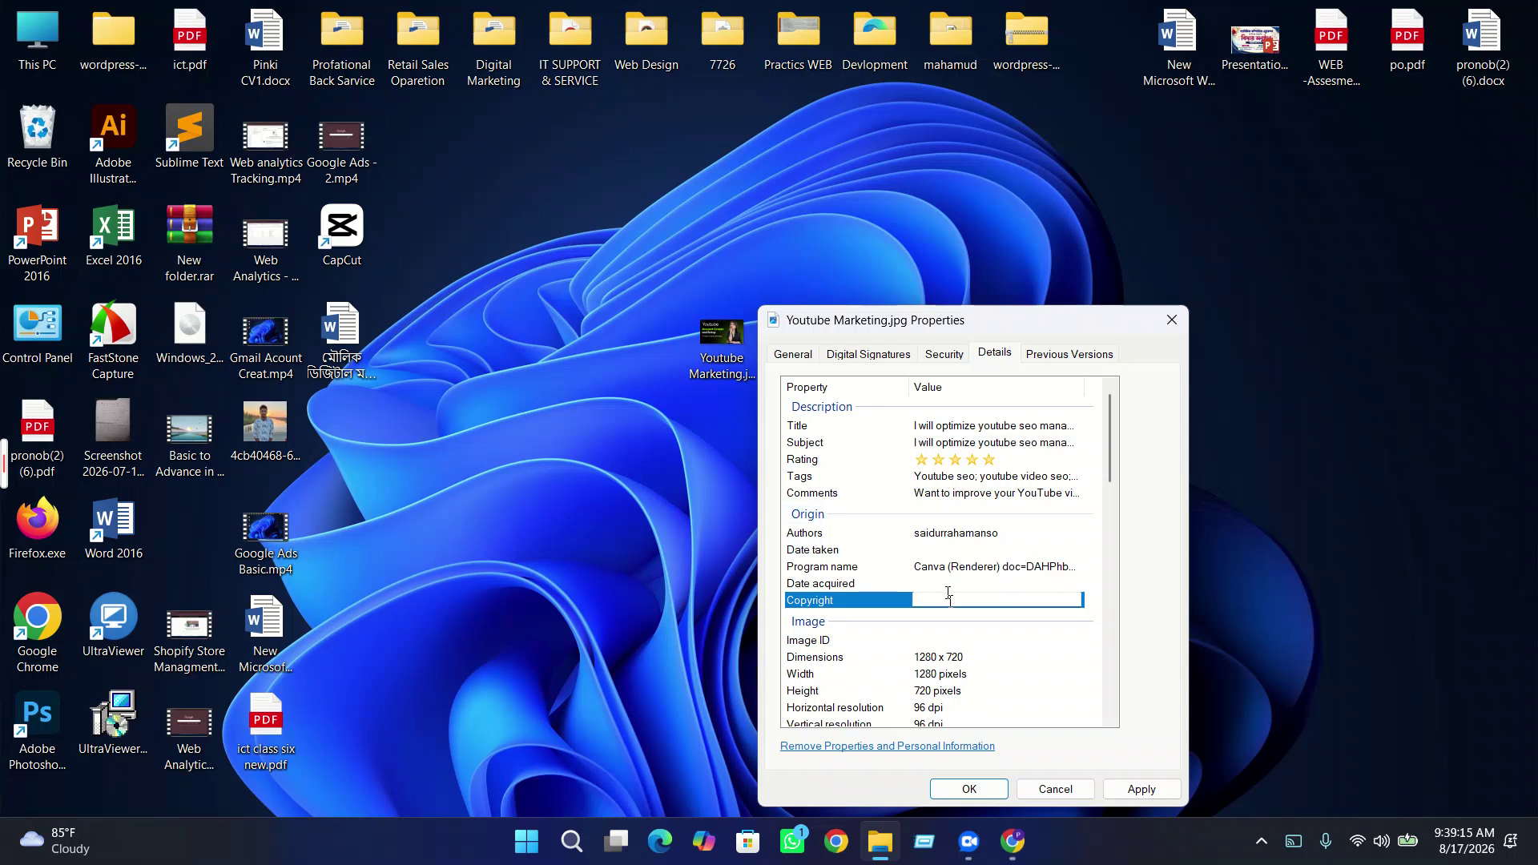
key("ctrl+v")
left_click(958, 645)
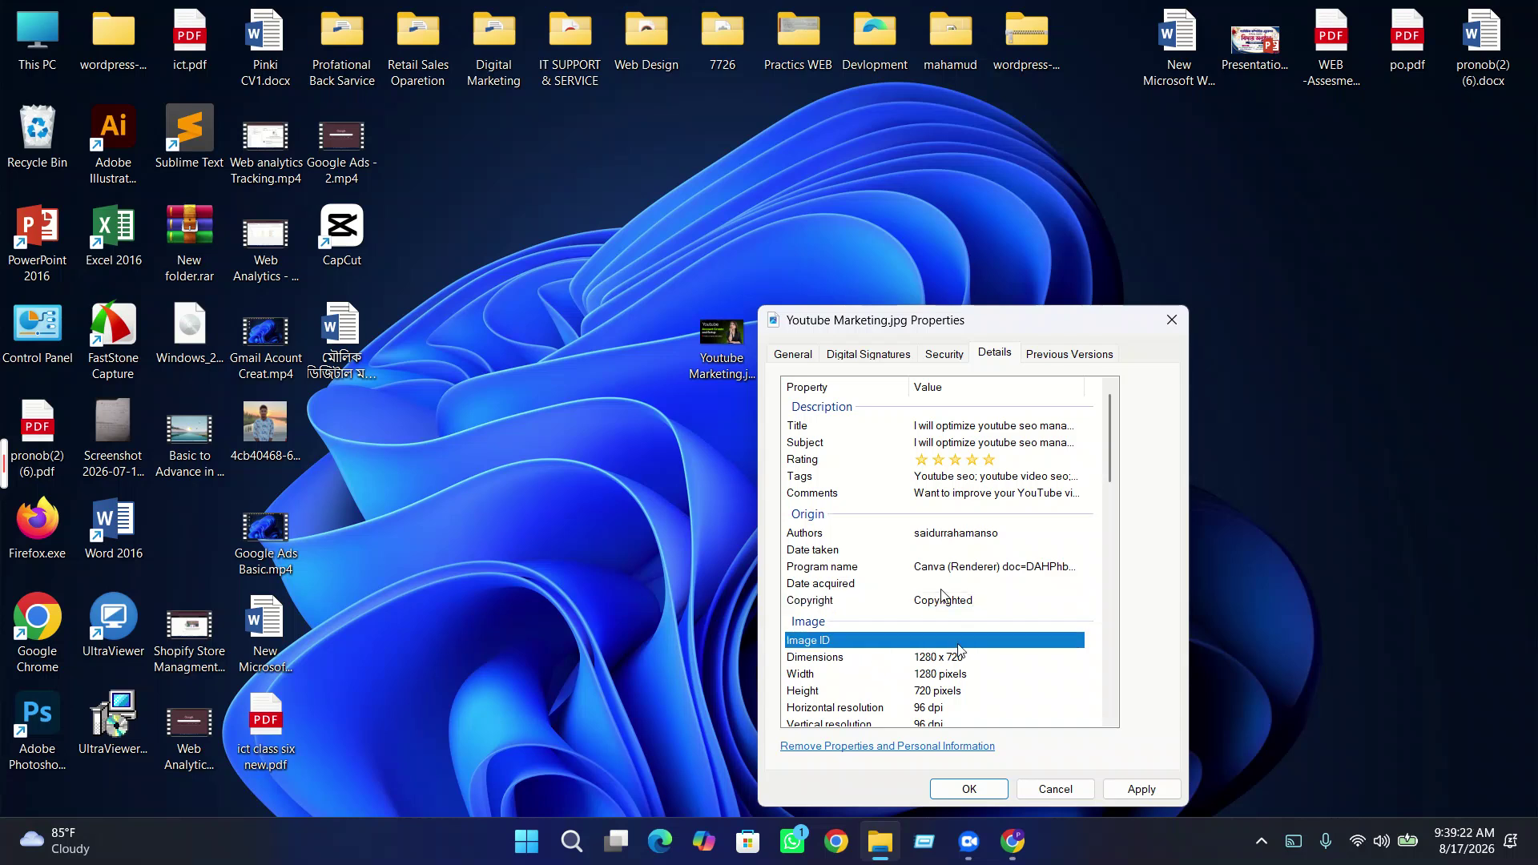
scroll(905, 660, "down", 2)
scroll(898, 597, "down", 2)
scroll(897, 596, "down", 8)
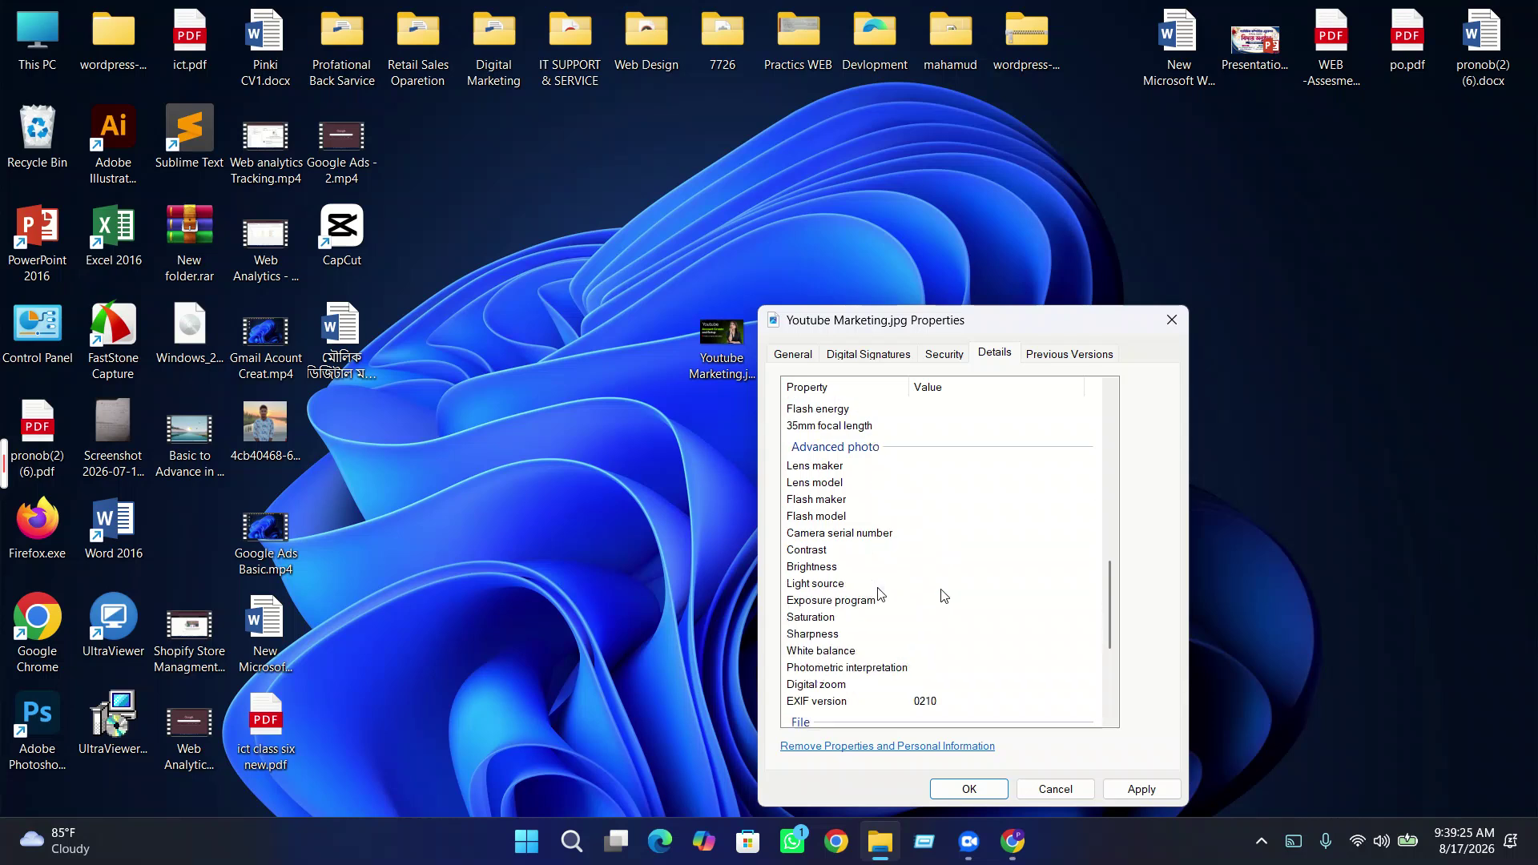
scroll(942, 595, "down", 3)
scroll(881, 597, "down", 2)
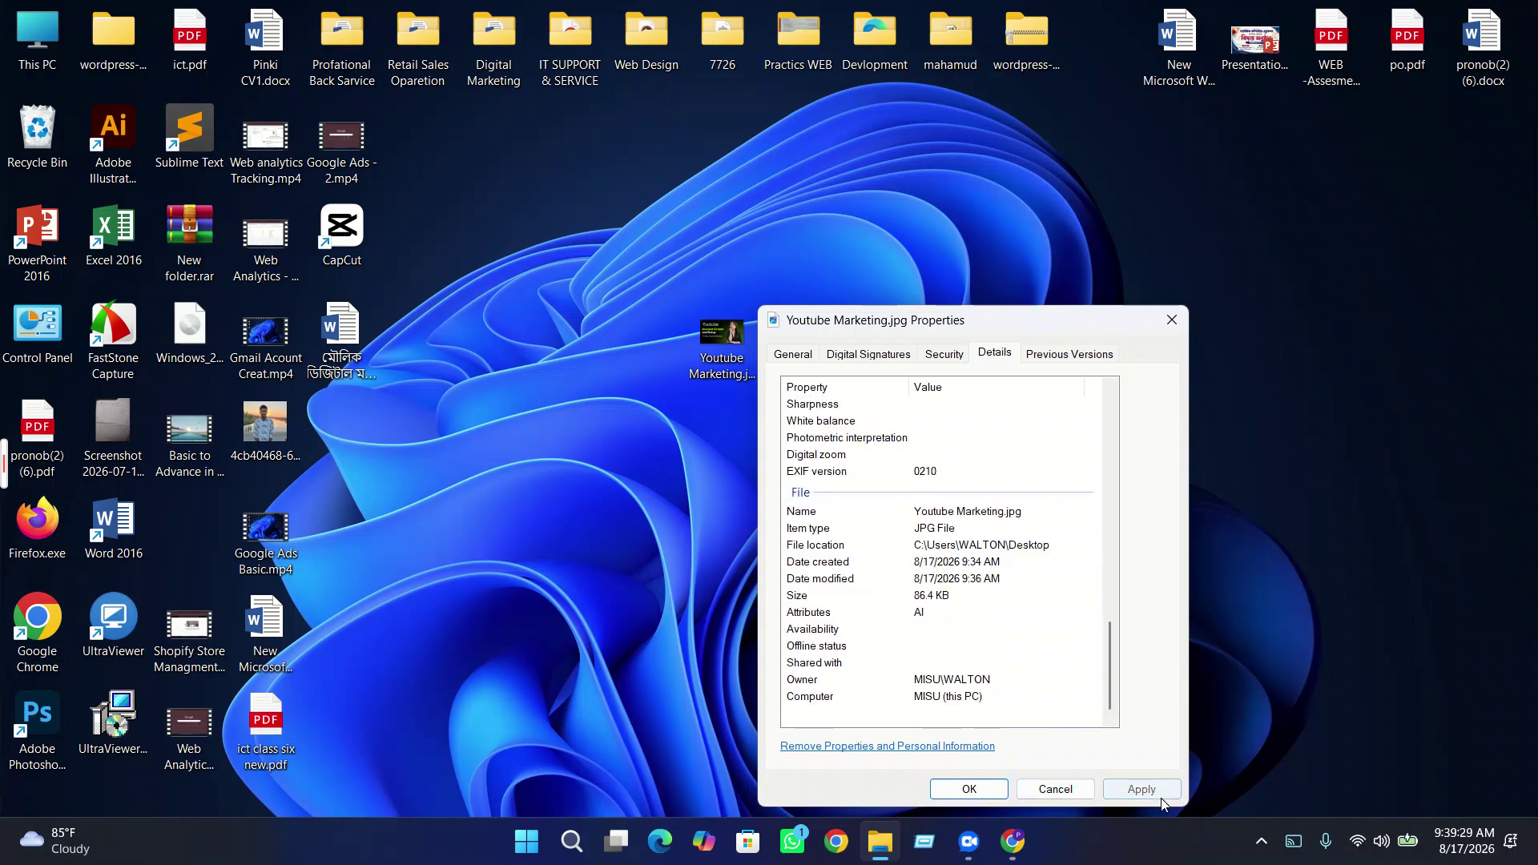
left_click(968, 790)
right_click(895, 438)
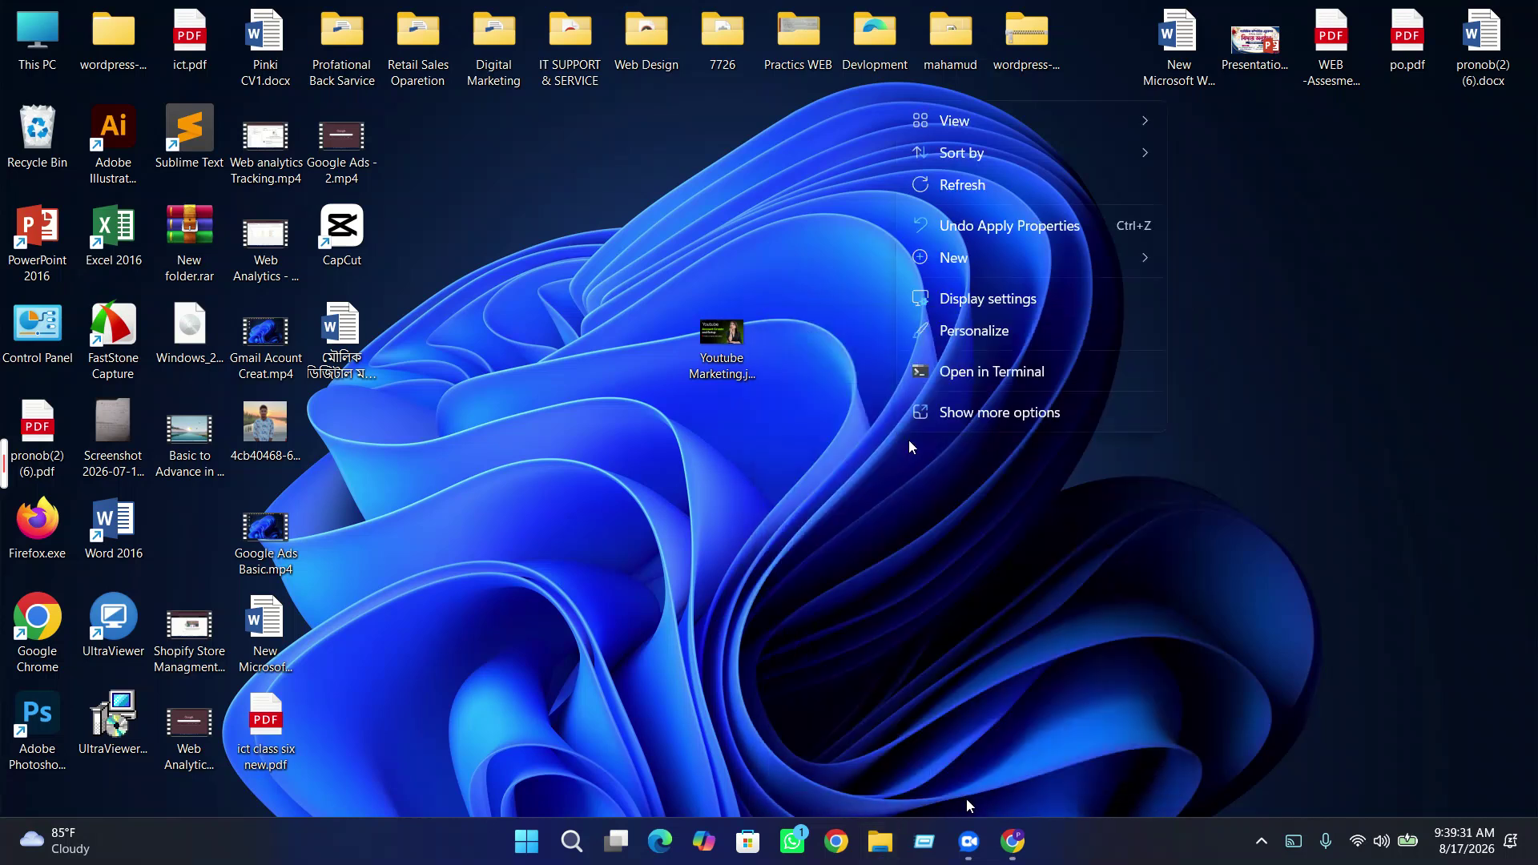
left_click(953, 181)
right_click(953, 180)
left_click(985, 257)
right_click(988, 249)
left_click(1031, 335)
right_click(1032, 334)
left_click(1041, 414)
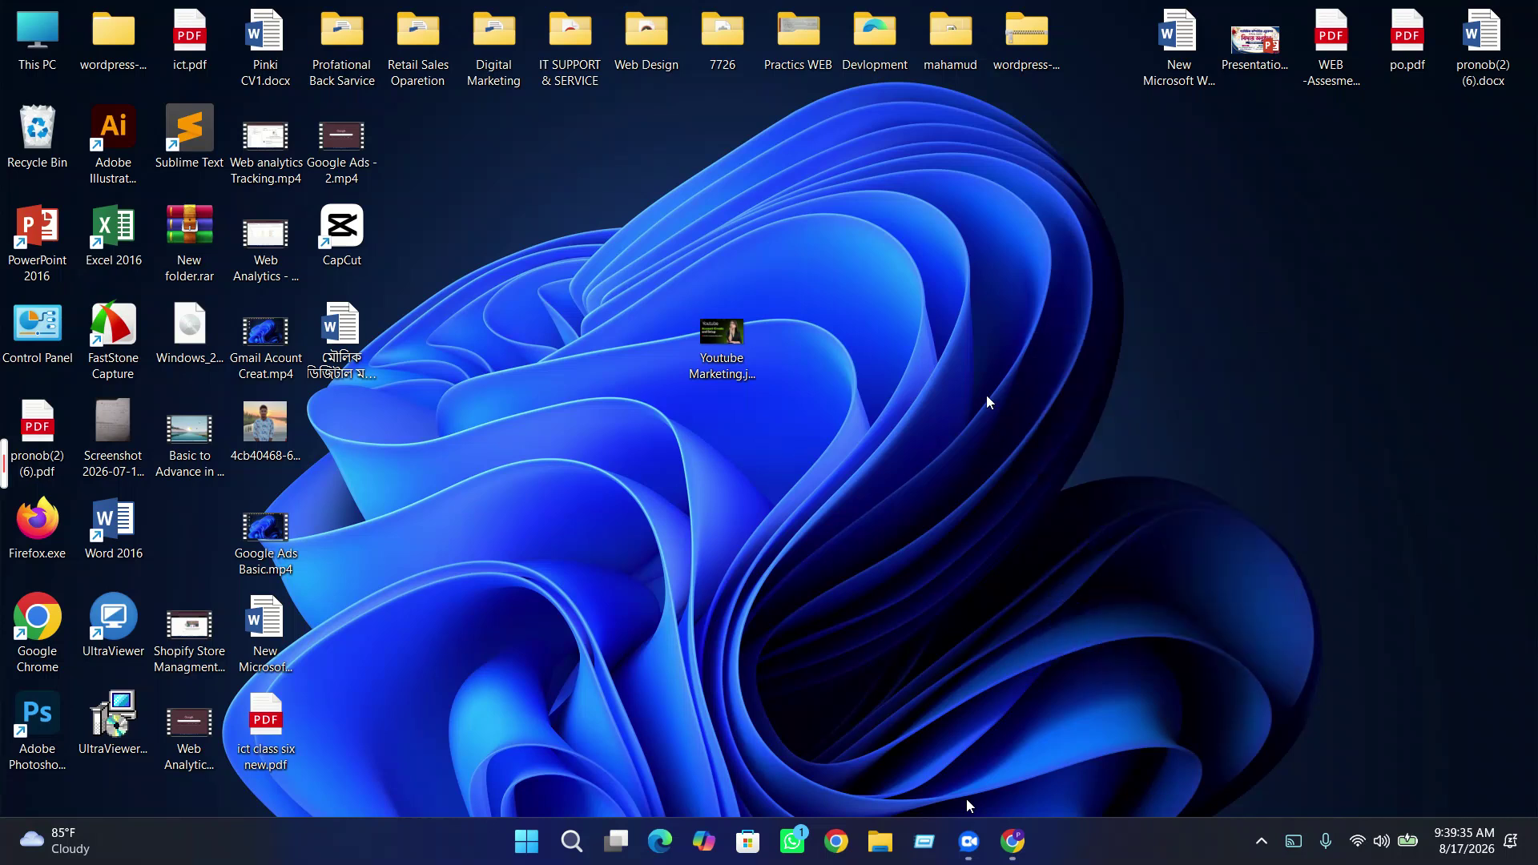
- Reopen the properties of Youtube Marketing.jpg and review its saved metadata details
right_click(739, 358)
left_click(841, 496)
left_click(967, 358)
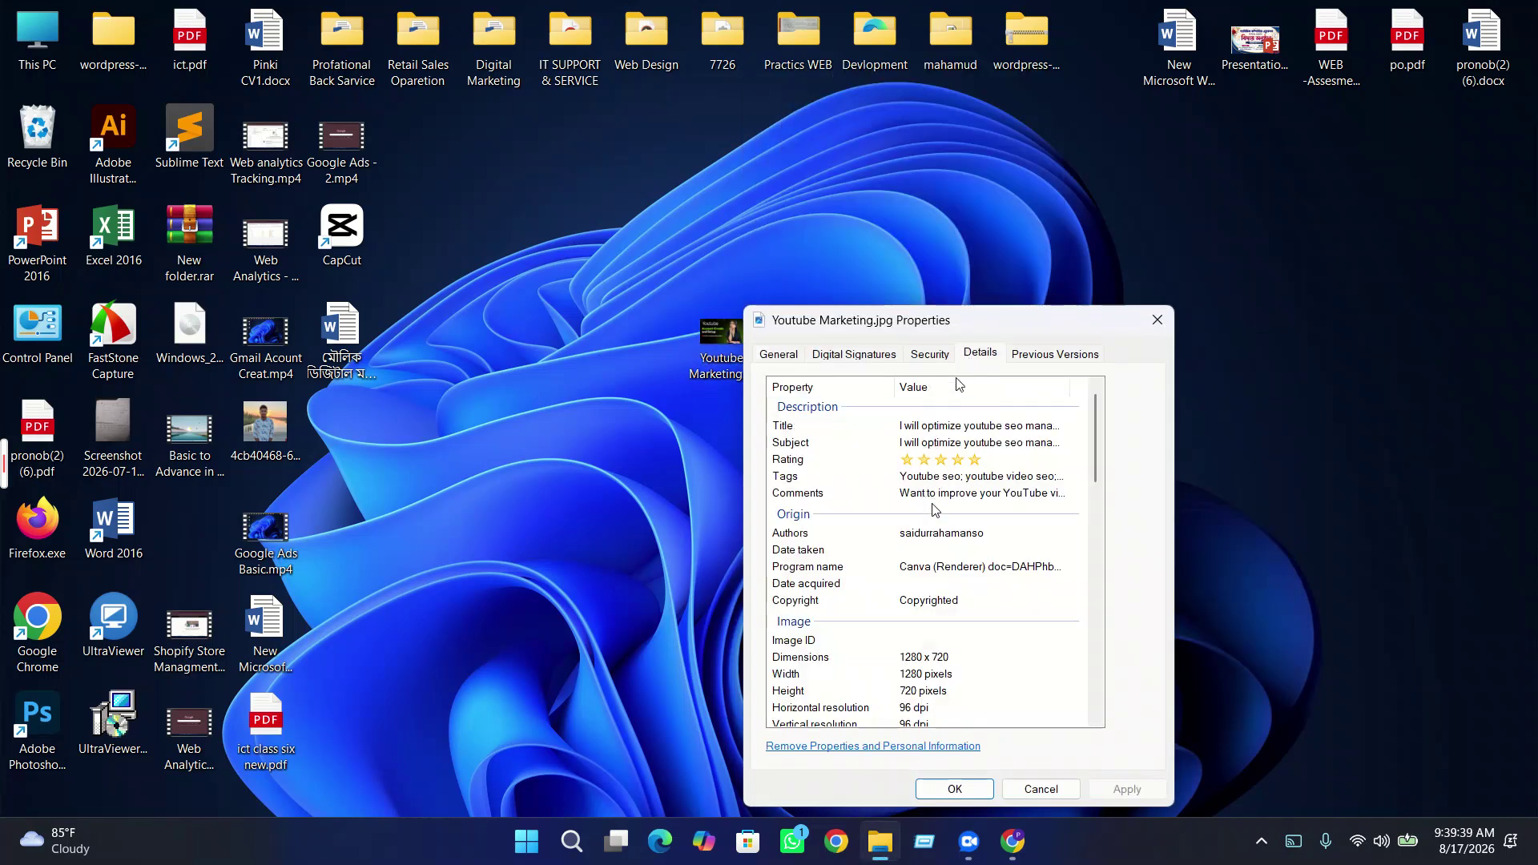
scroll(935, 513, "down", 1)
scroll(945, 549, "down", 8)
left_click(933, 617)
scroll(931, 612, "down", 4)
scroll(929, 612, "up", 2)
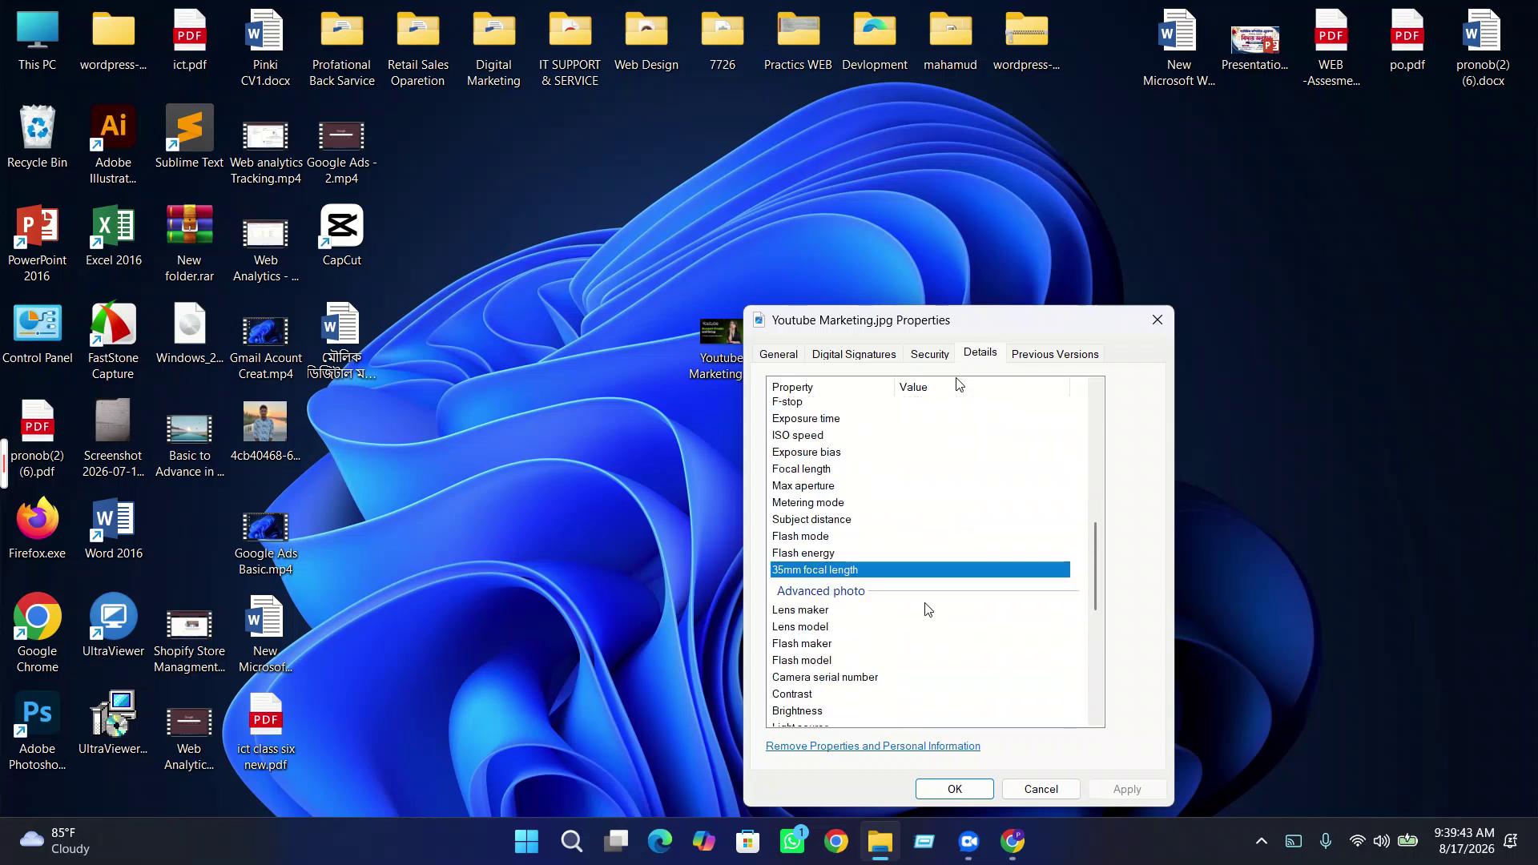
scroll(927, 611, "up", 2)
- Try to rename Youtube Marketing.jpg to the previously copied gig title about youtube seo management and organic youtube growth
left_click(797, 360)
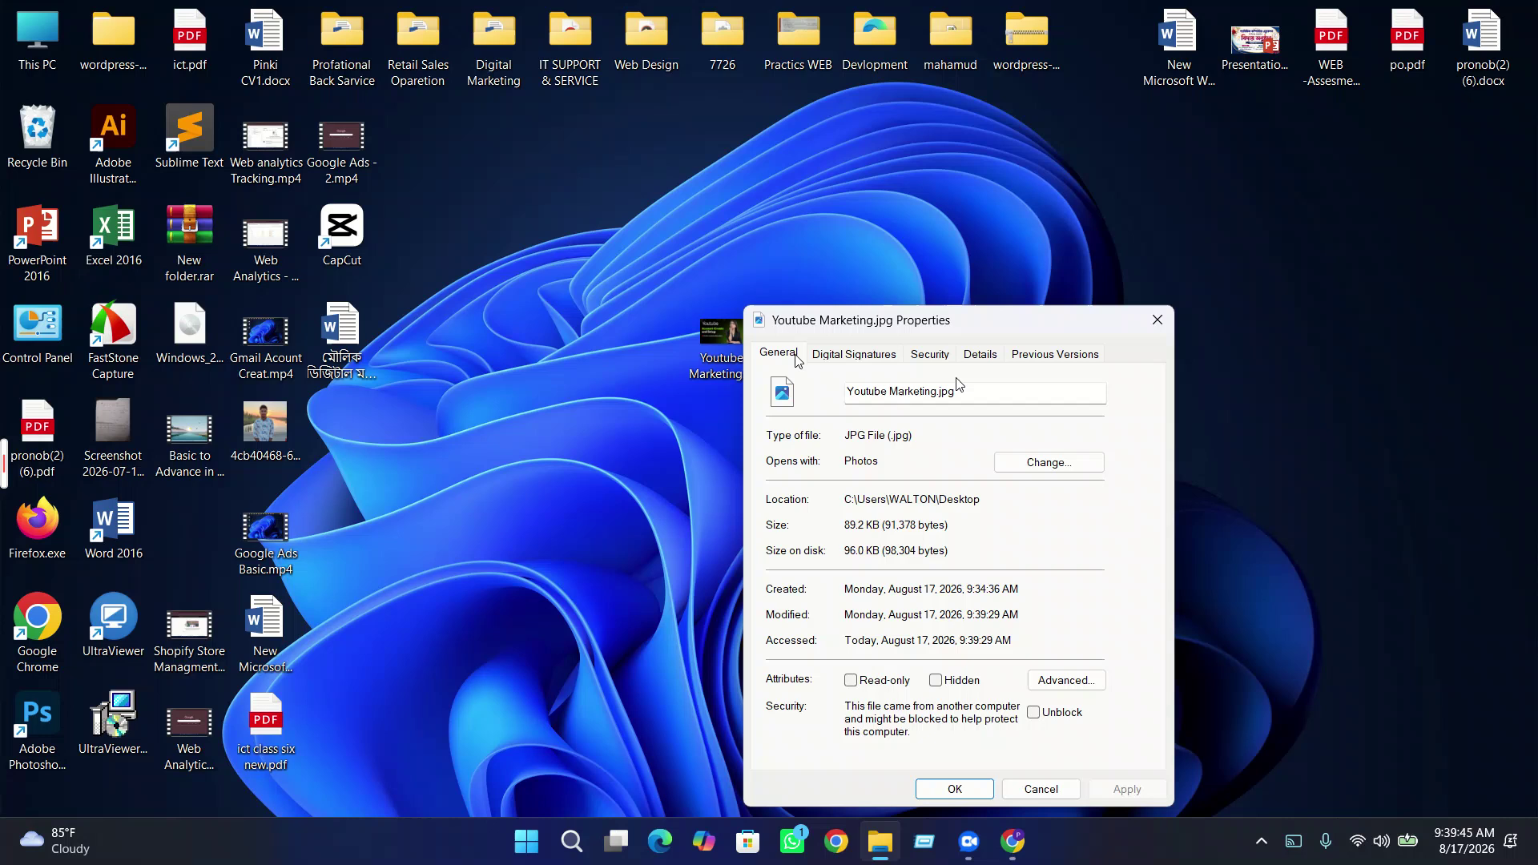
double_click(966, 391)
left_click_drag(965, 391, 812, 391)
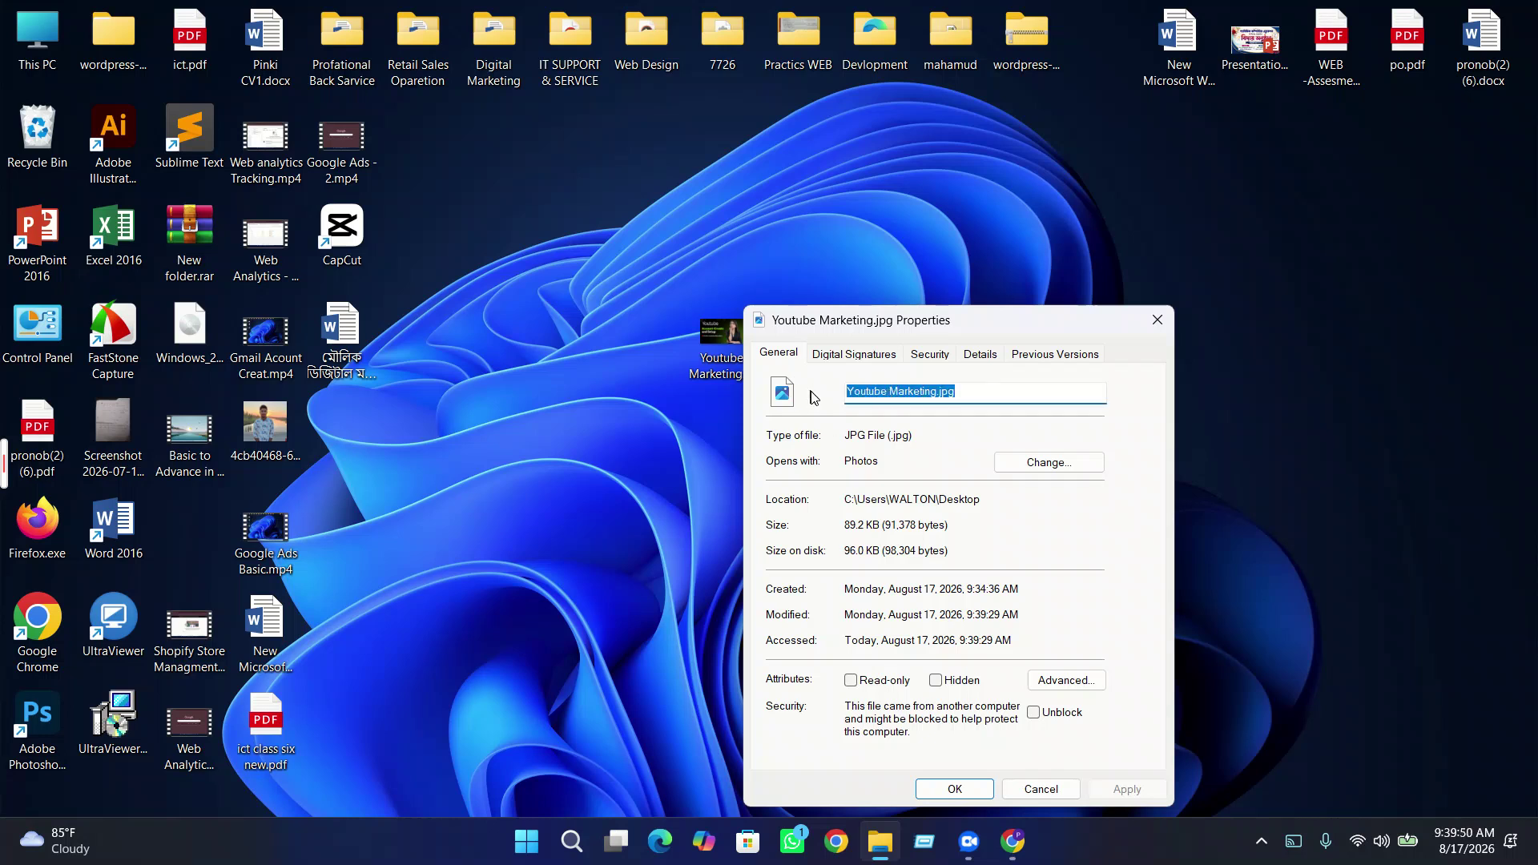
key("super+v")
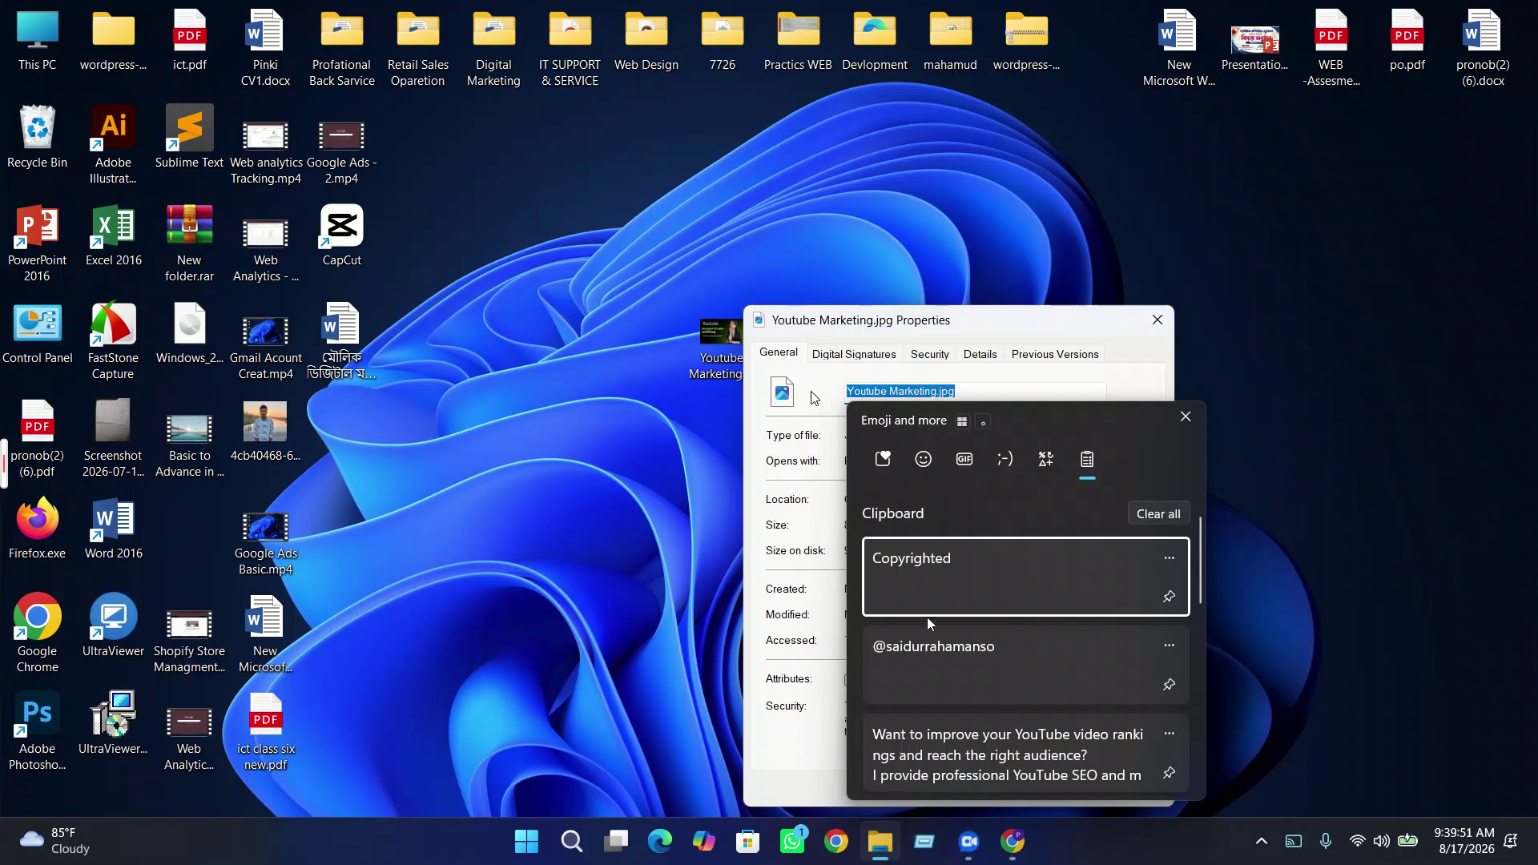
scroll(929, 641, "down", 3)
left_click(934, 749)
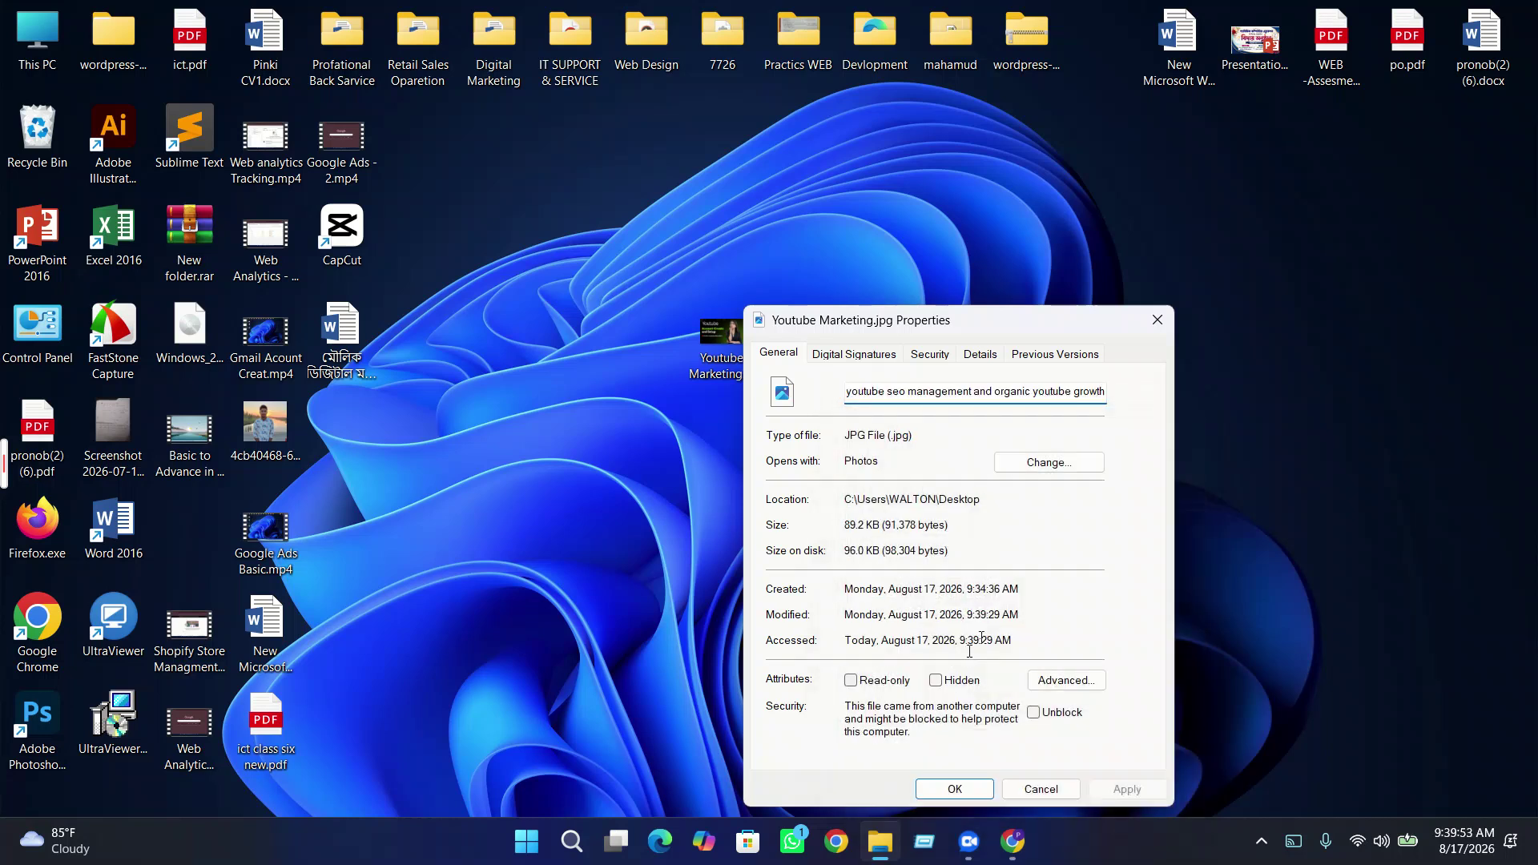
left_click(955, 789)
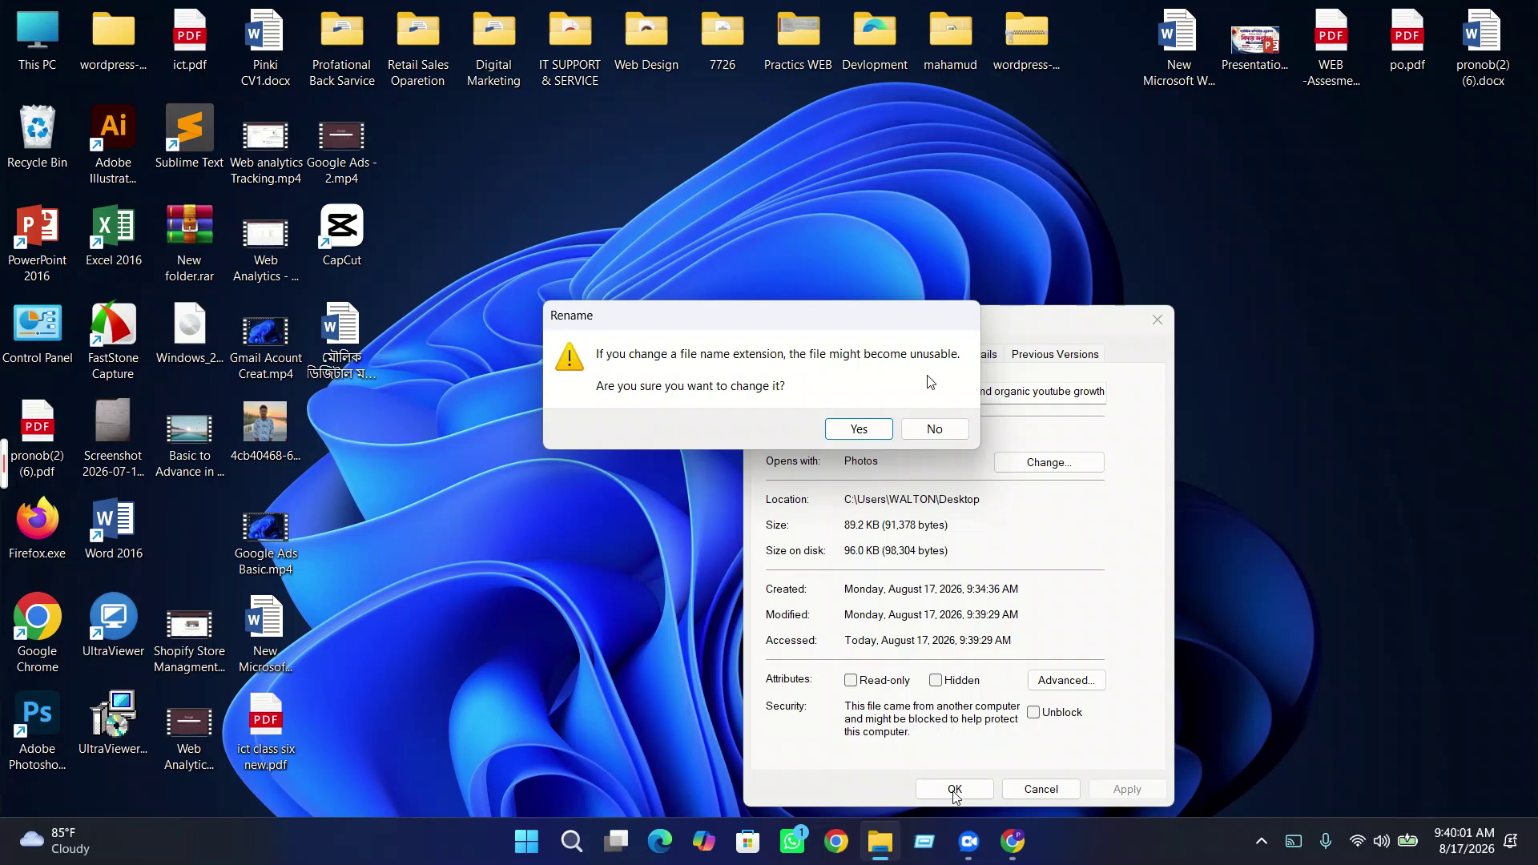
left_click(931, 430)
right_click(927, 555)
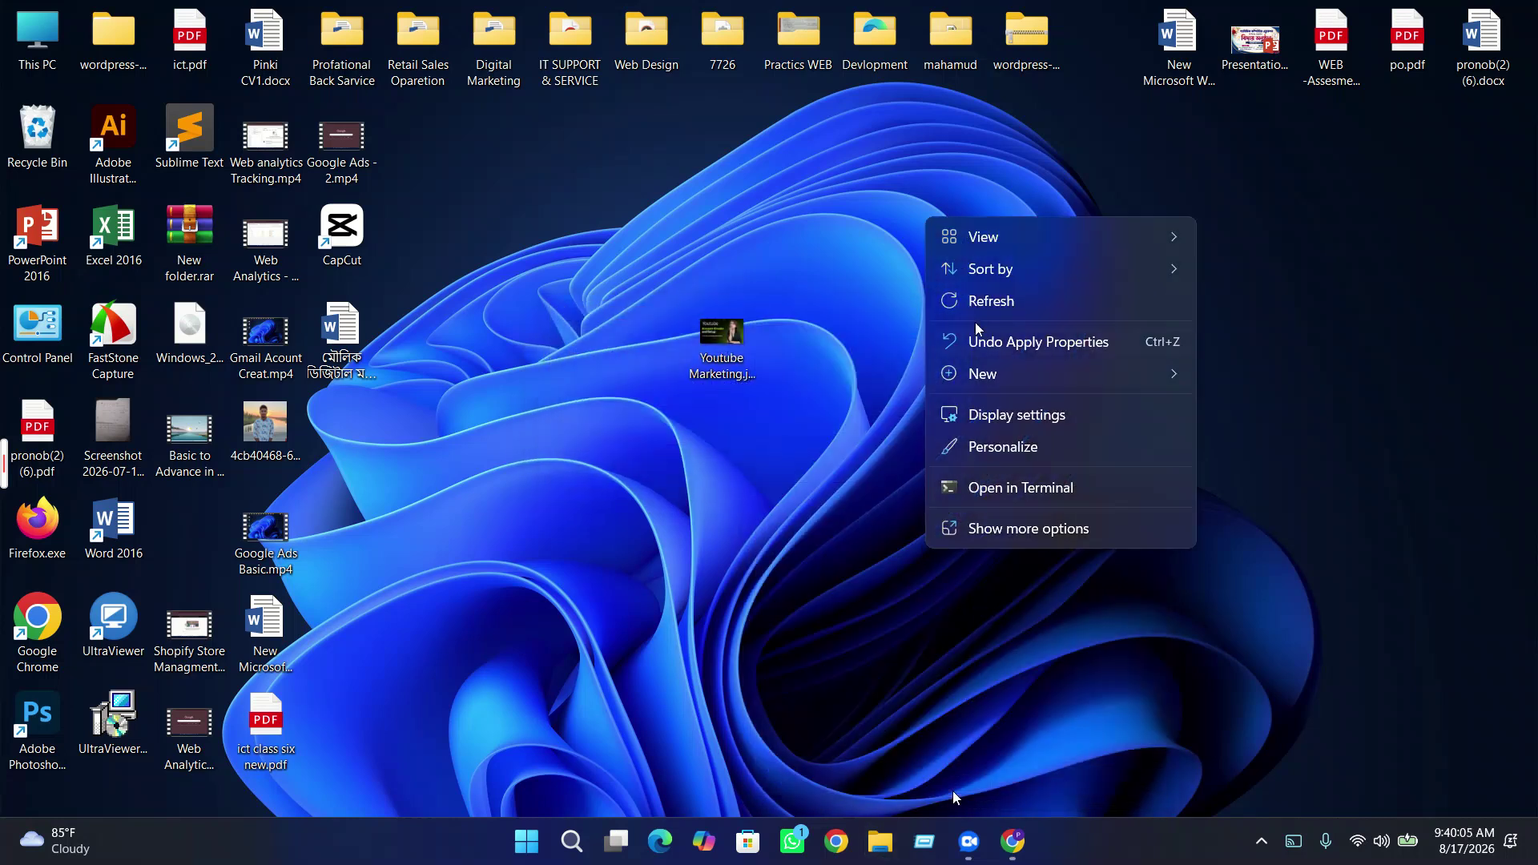
left_click(938, 300)
- Switch to Chrome and open the extension management page from a new tab
left_click(1012, 841)
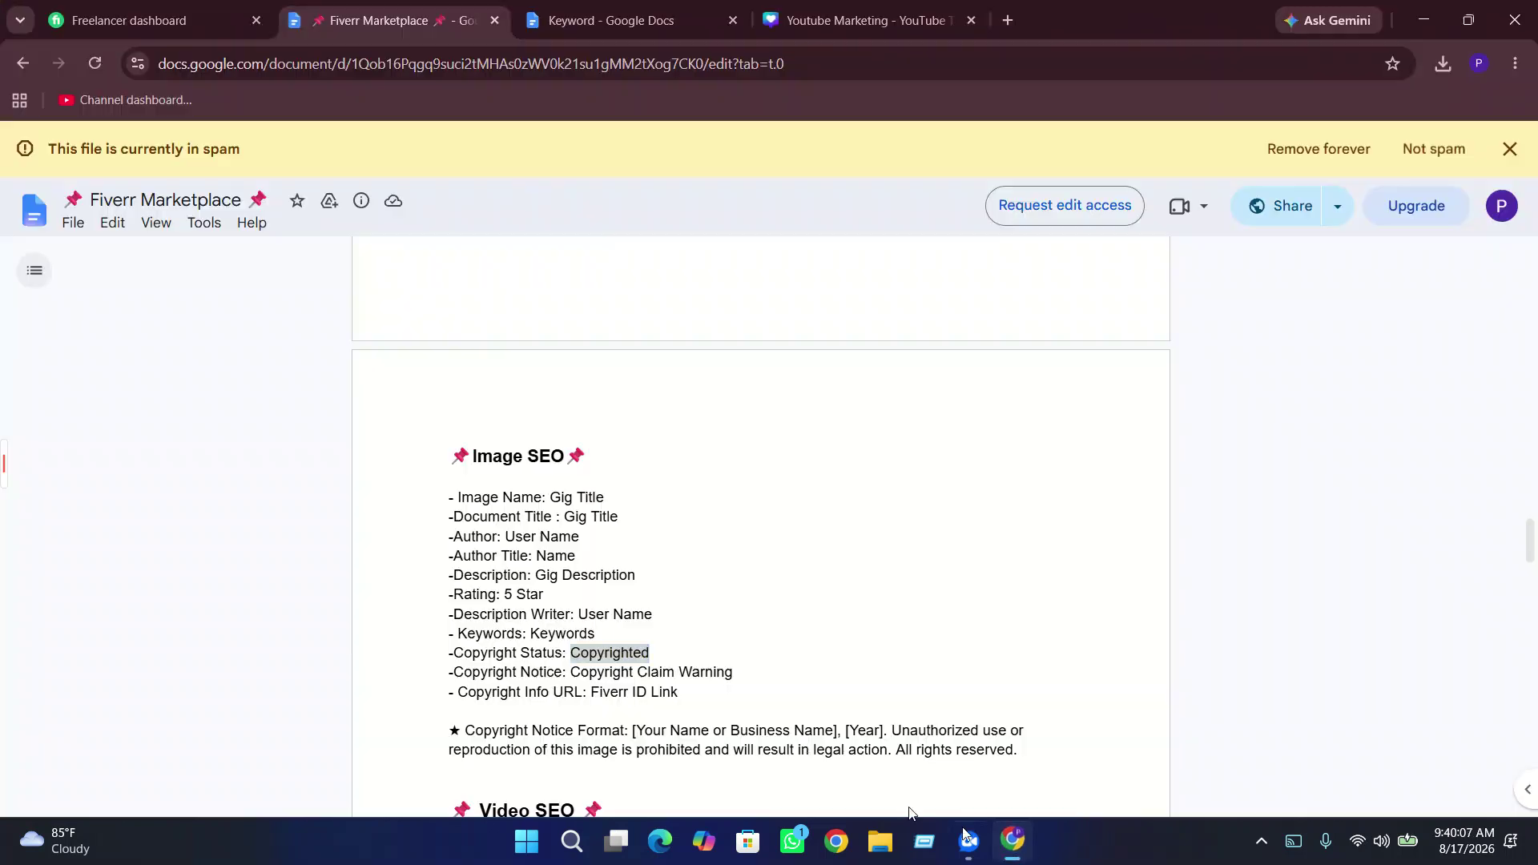
left_click(1008, 20)
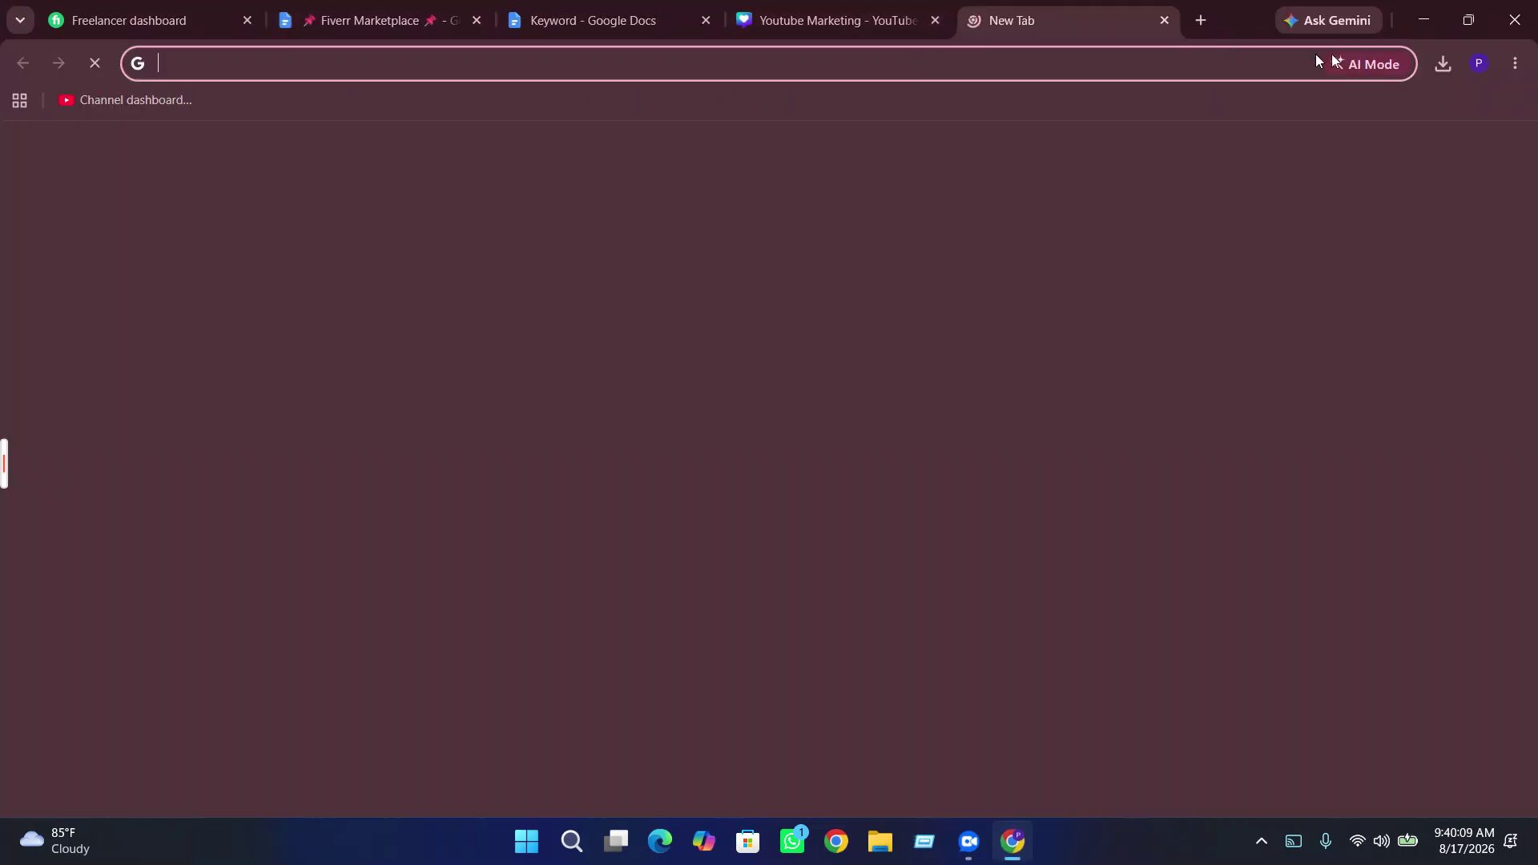
left_click(1479, 64)
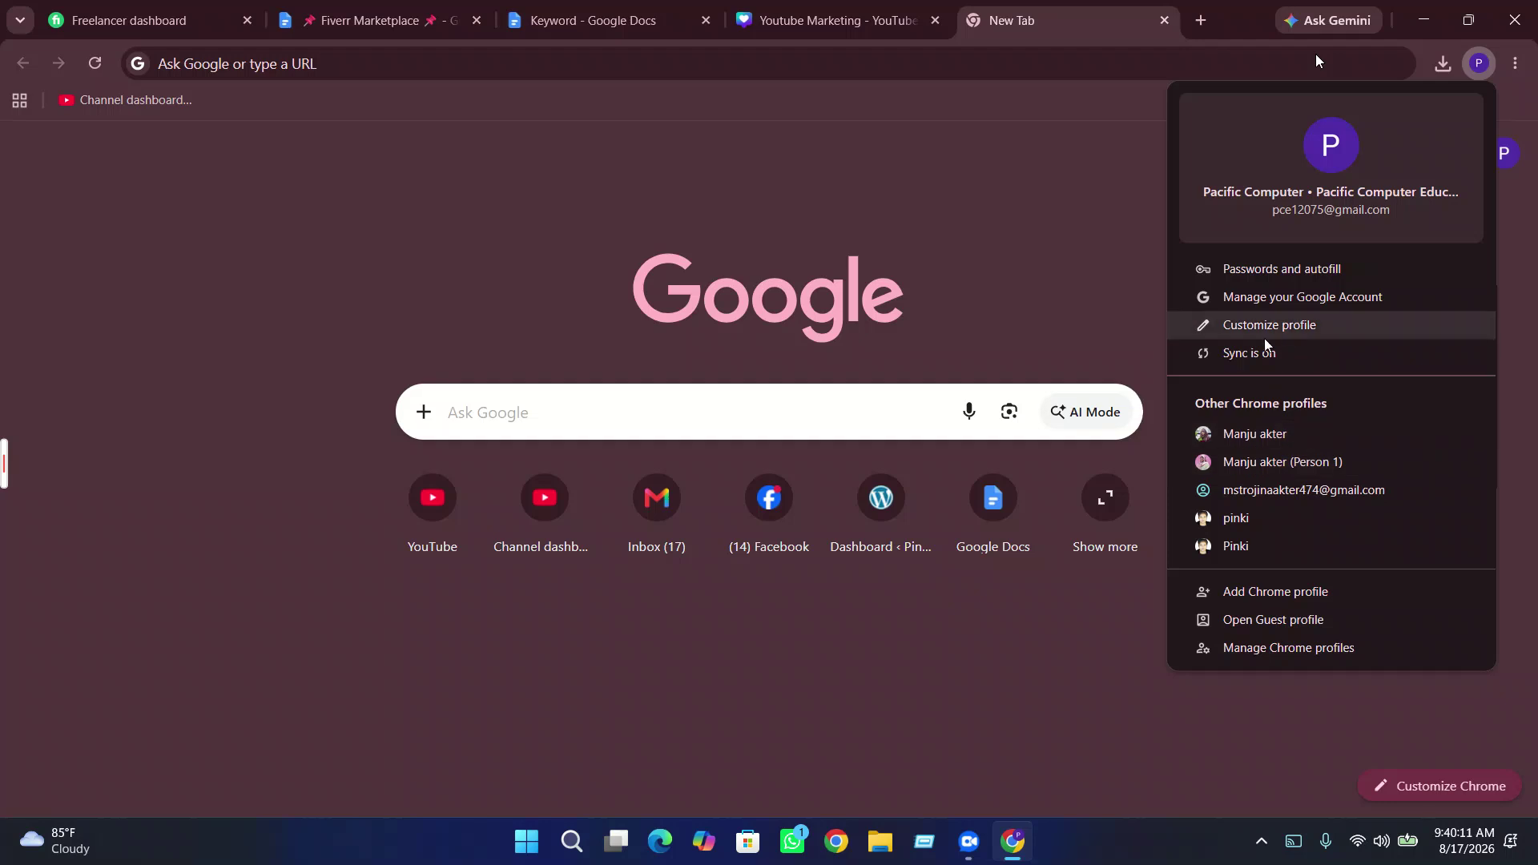
left_click(1510, 227)
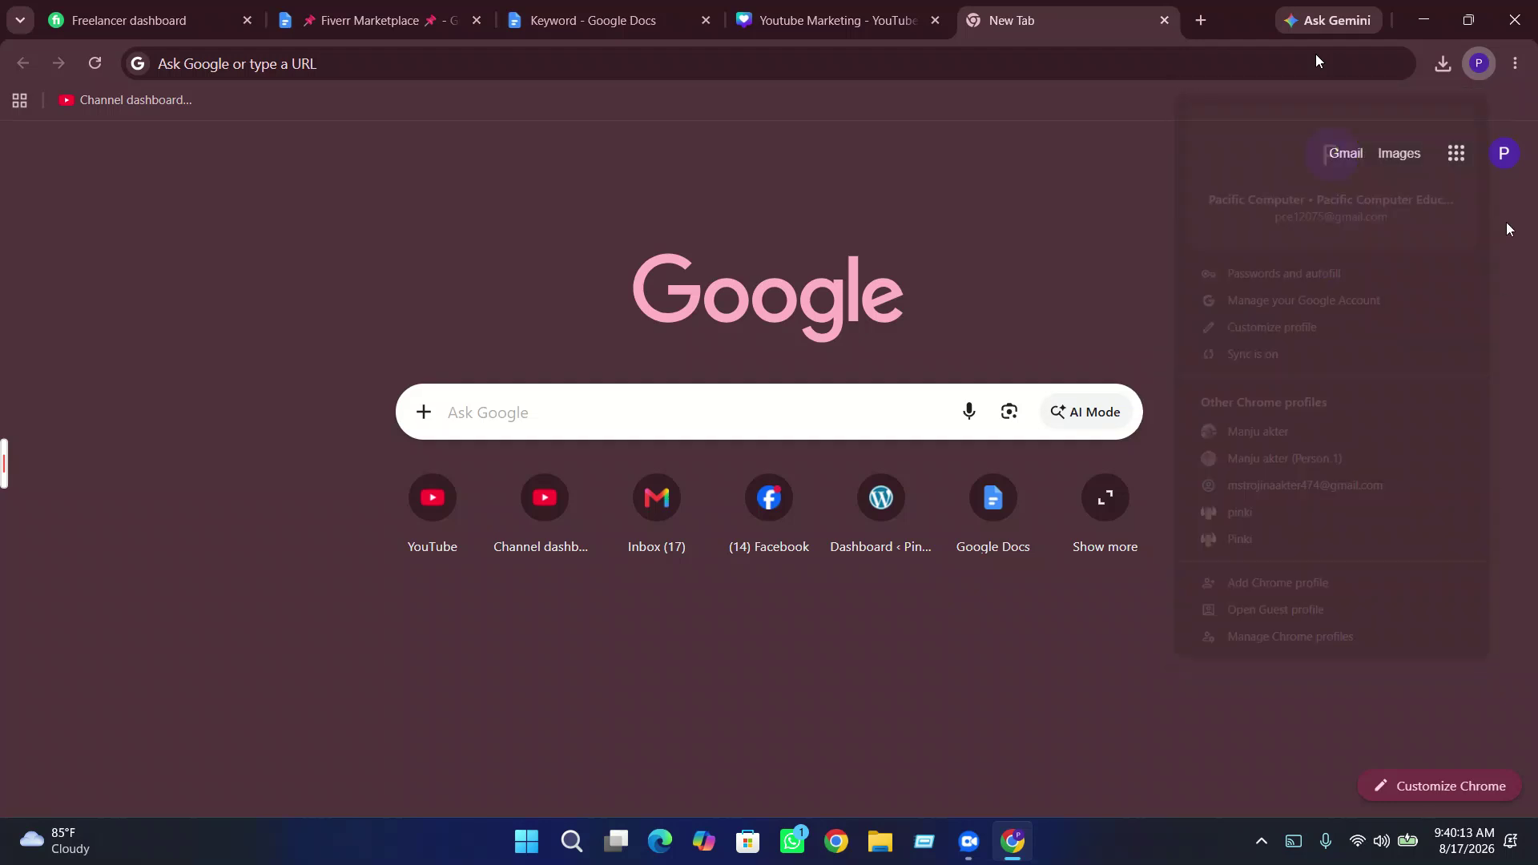
left_click(1514, 63)
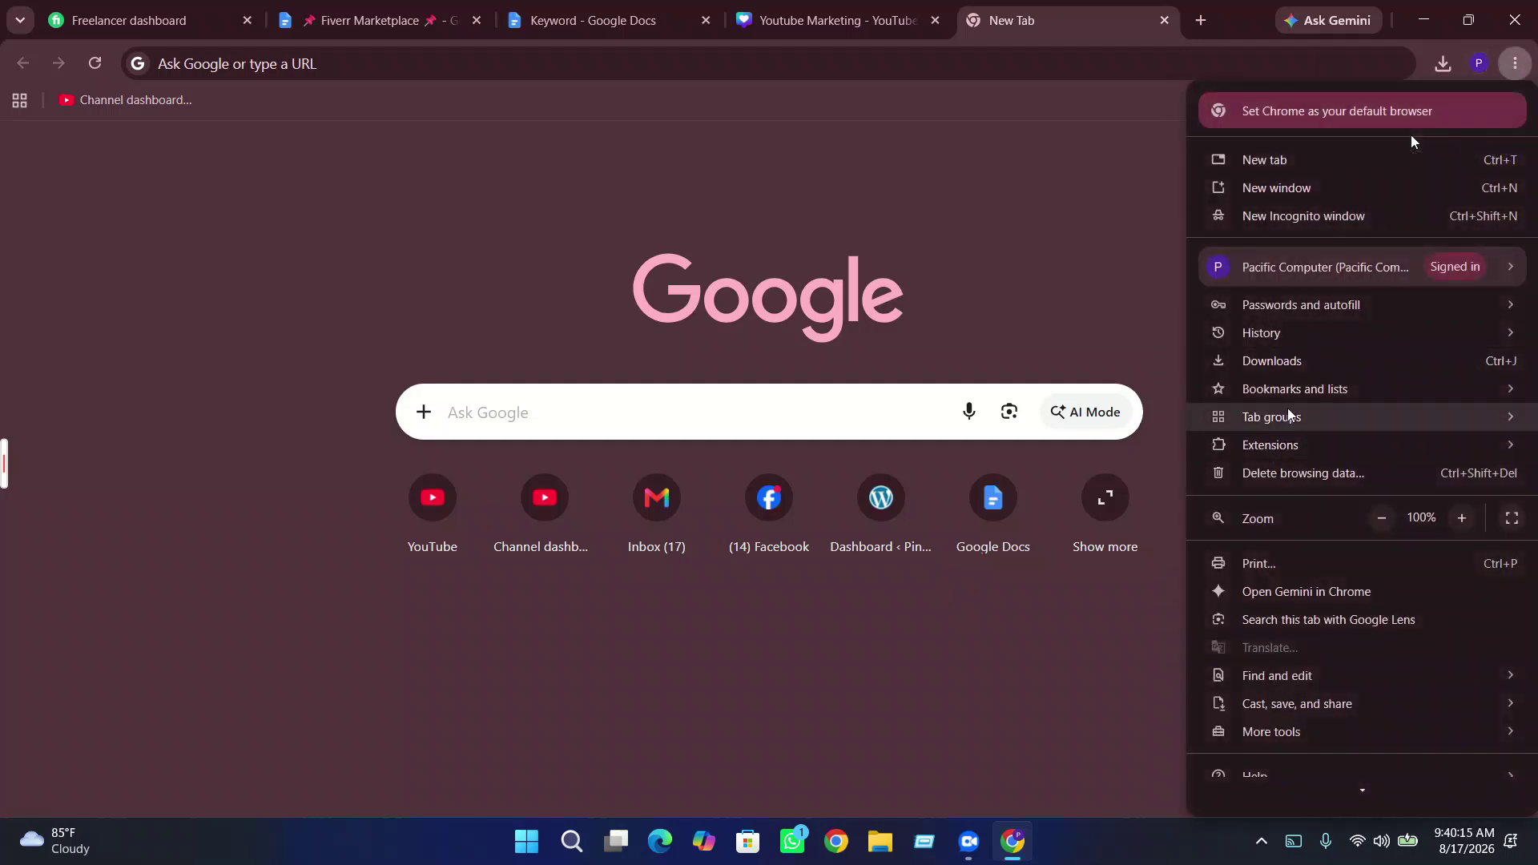
mouse_move(1271, 453)
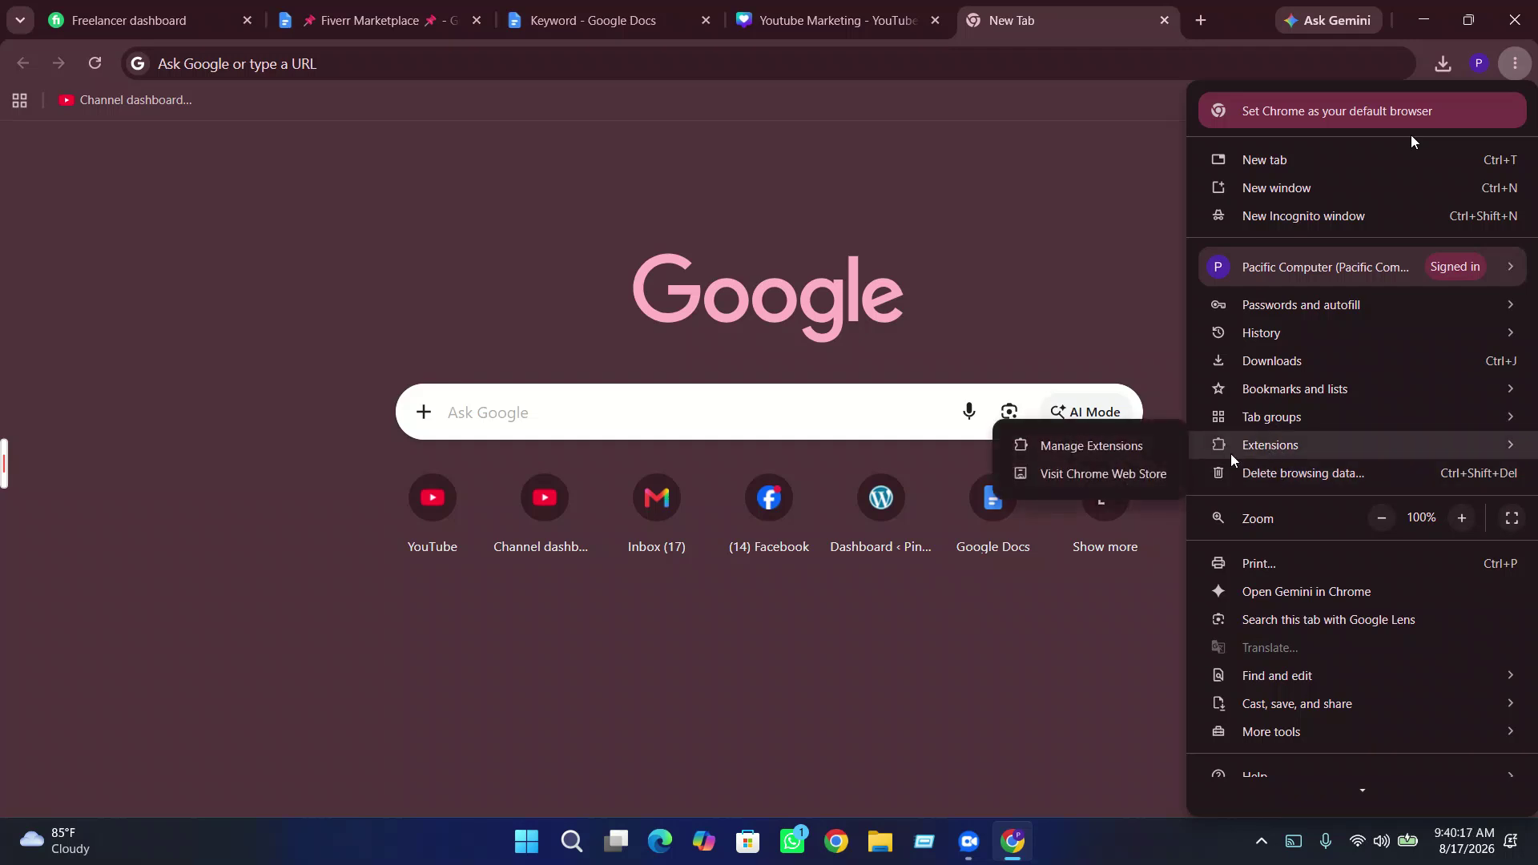
left_click(1100, 447)
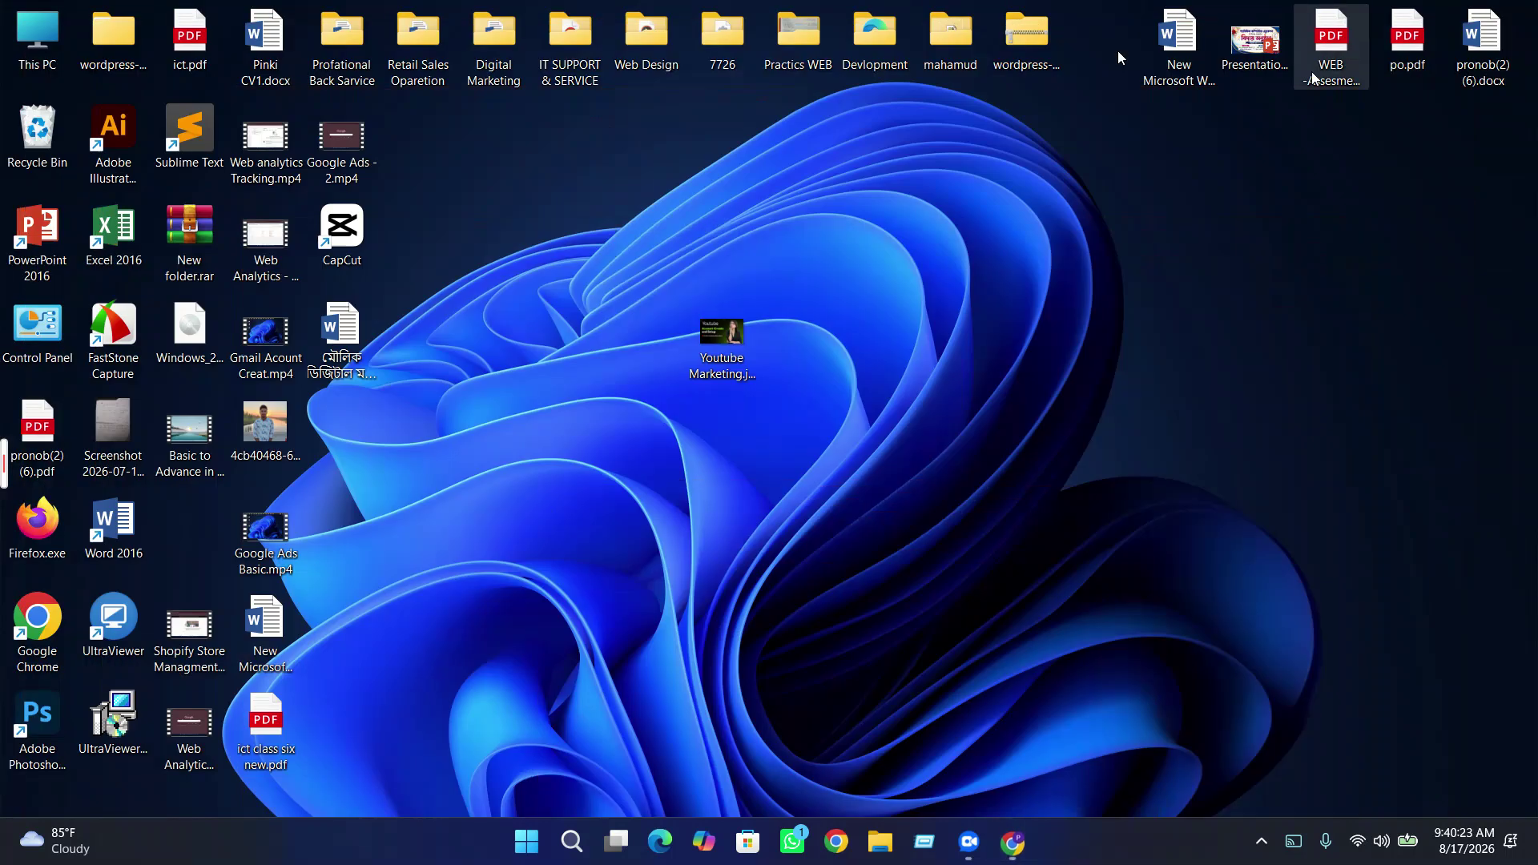
left_click(1423, 20)
left_click(703, 353)
right_click(705, 357)
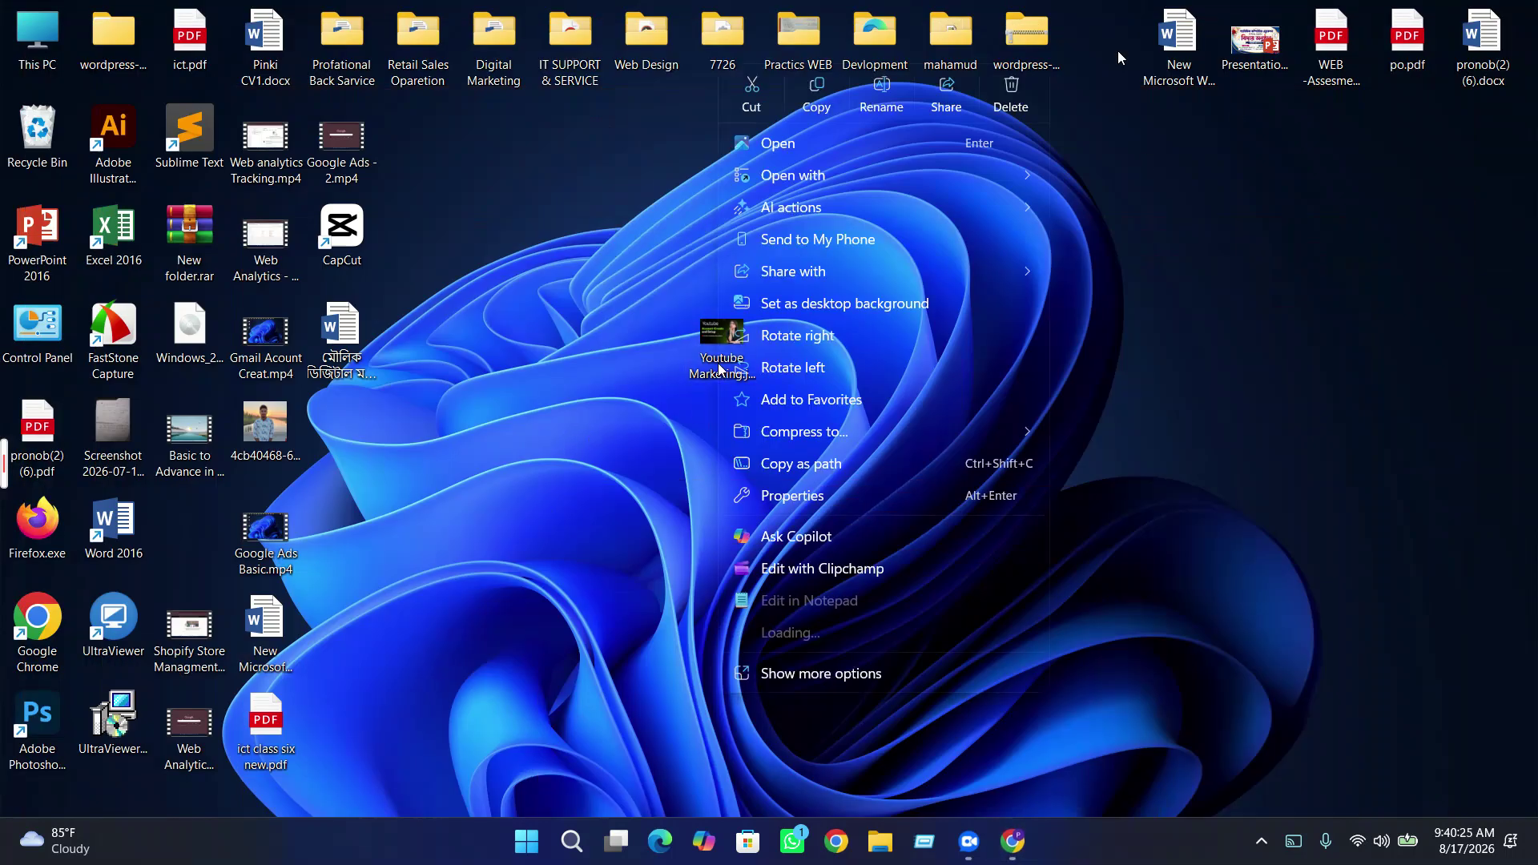
left_click(701, 370)
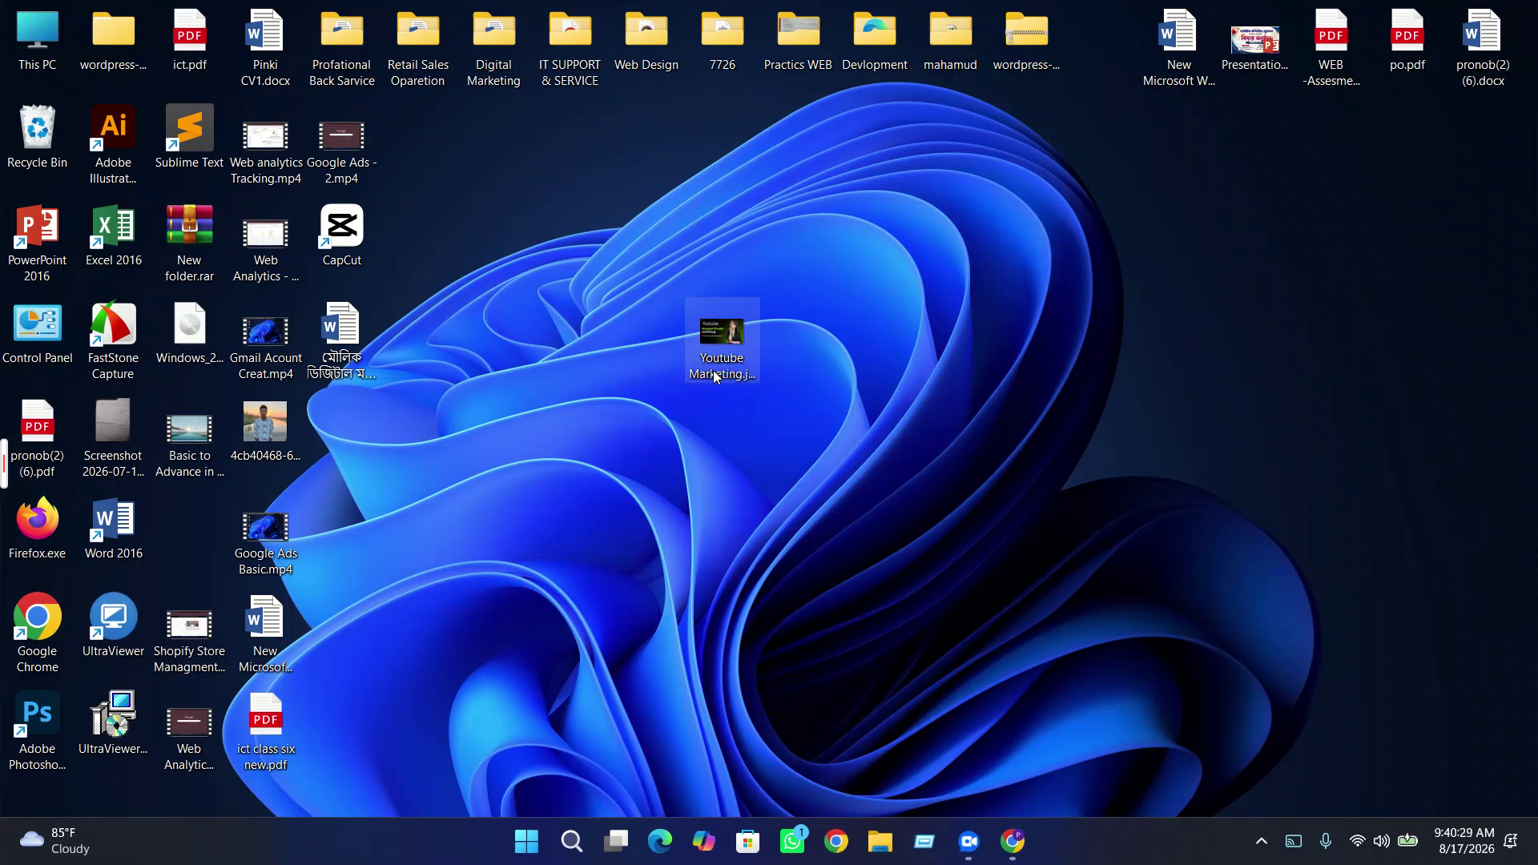
double_click(713, 370)
right_click(713, 370)
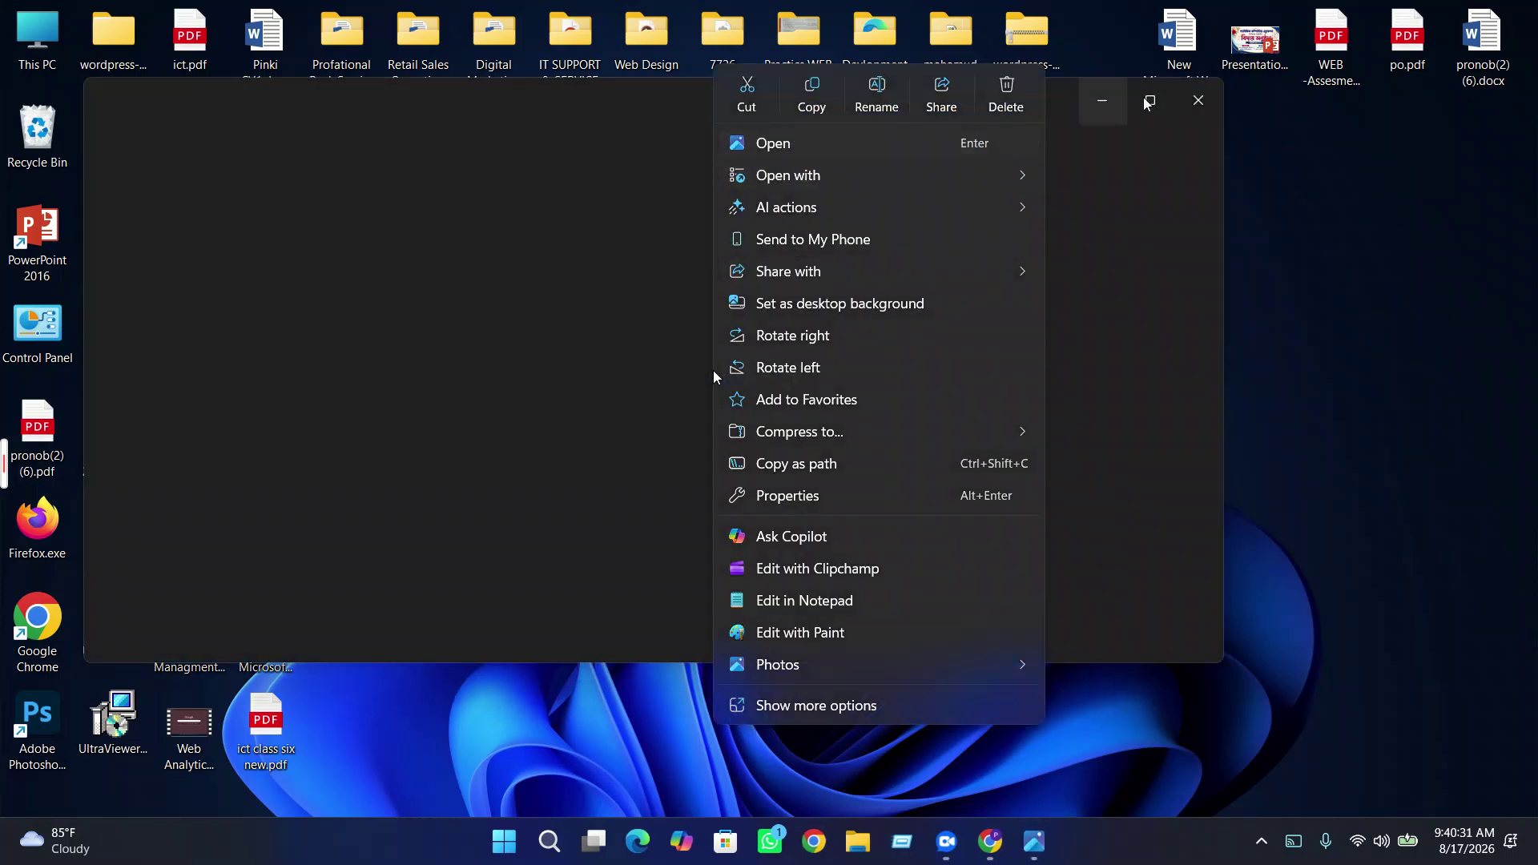
left_click(712, 370)
left_click(1193, 100)
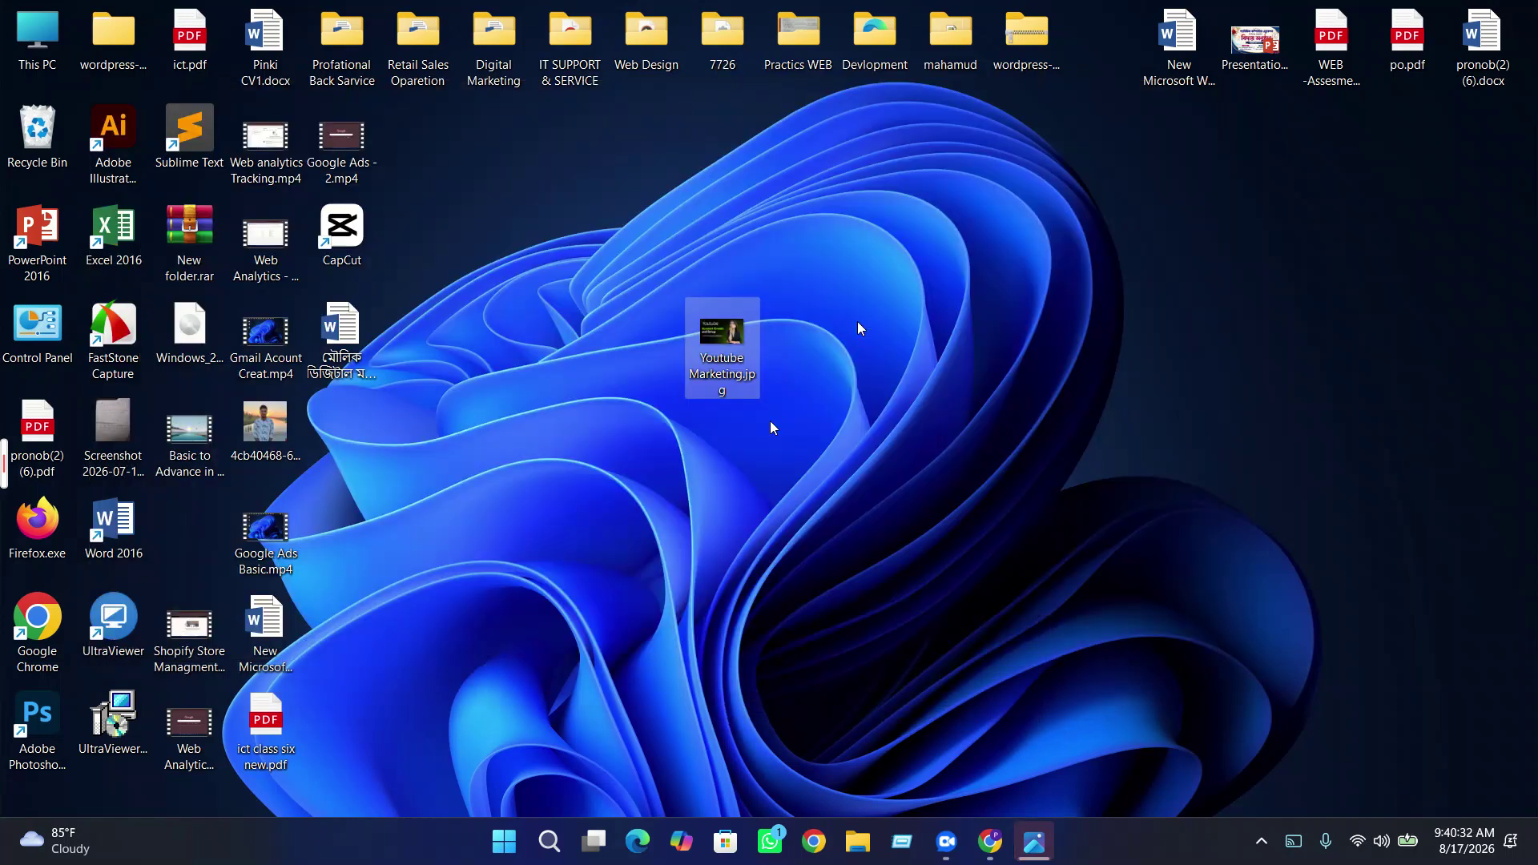
- Rename Youtube Marketing.jpg to "I will optimize youtube seo management and organic youtube growth" using the title in the clipboard history
right_click(731, 365)
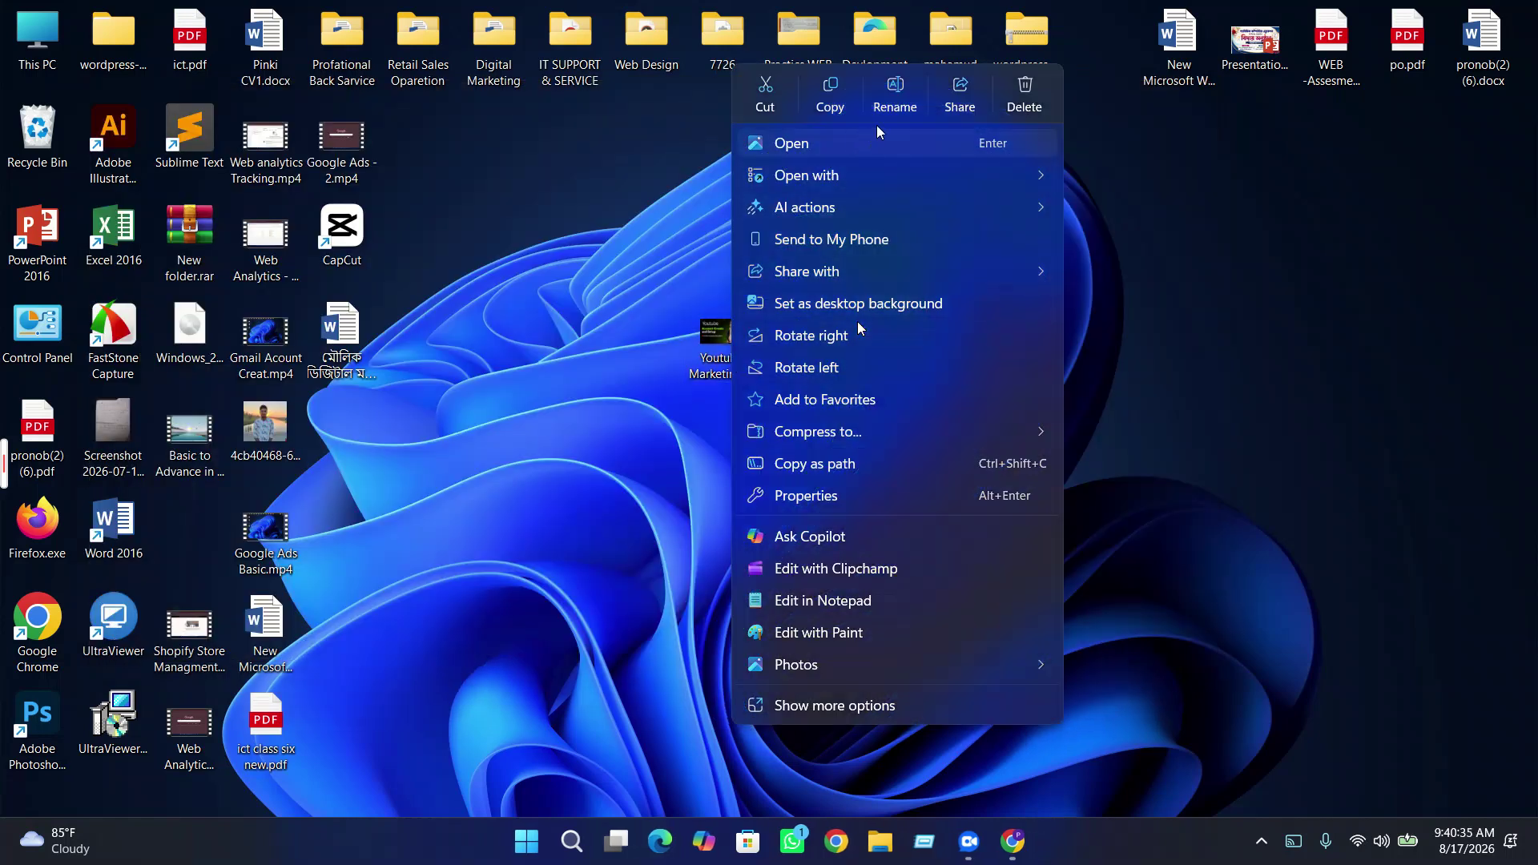
left_click(886, 112)
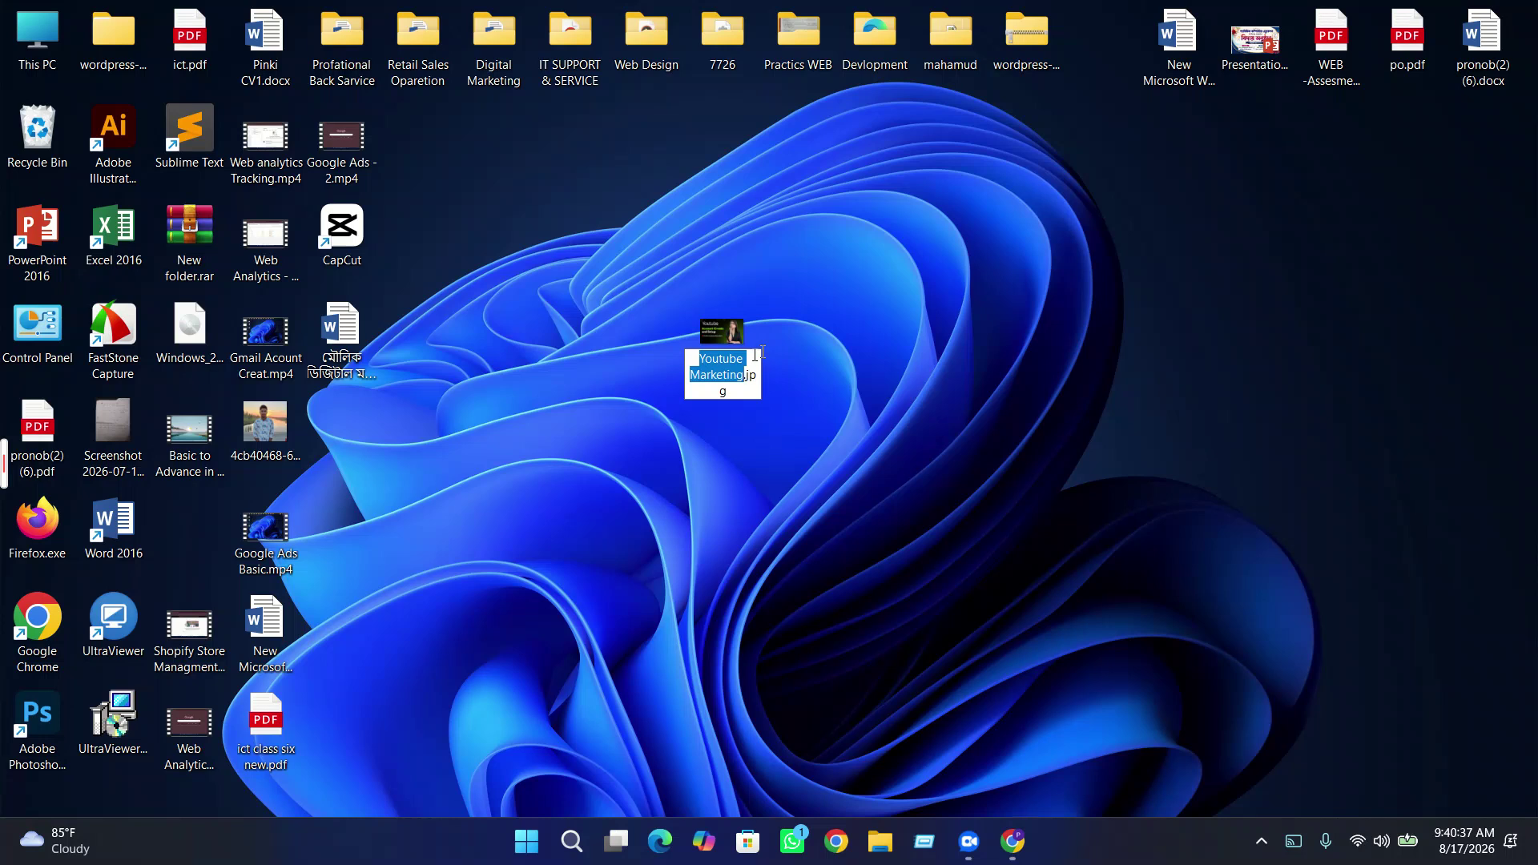
key("super+v")
scroll(781, 664, "down", 2)
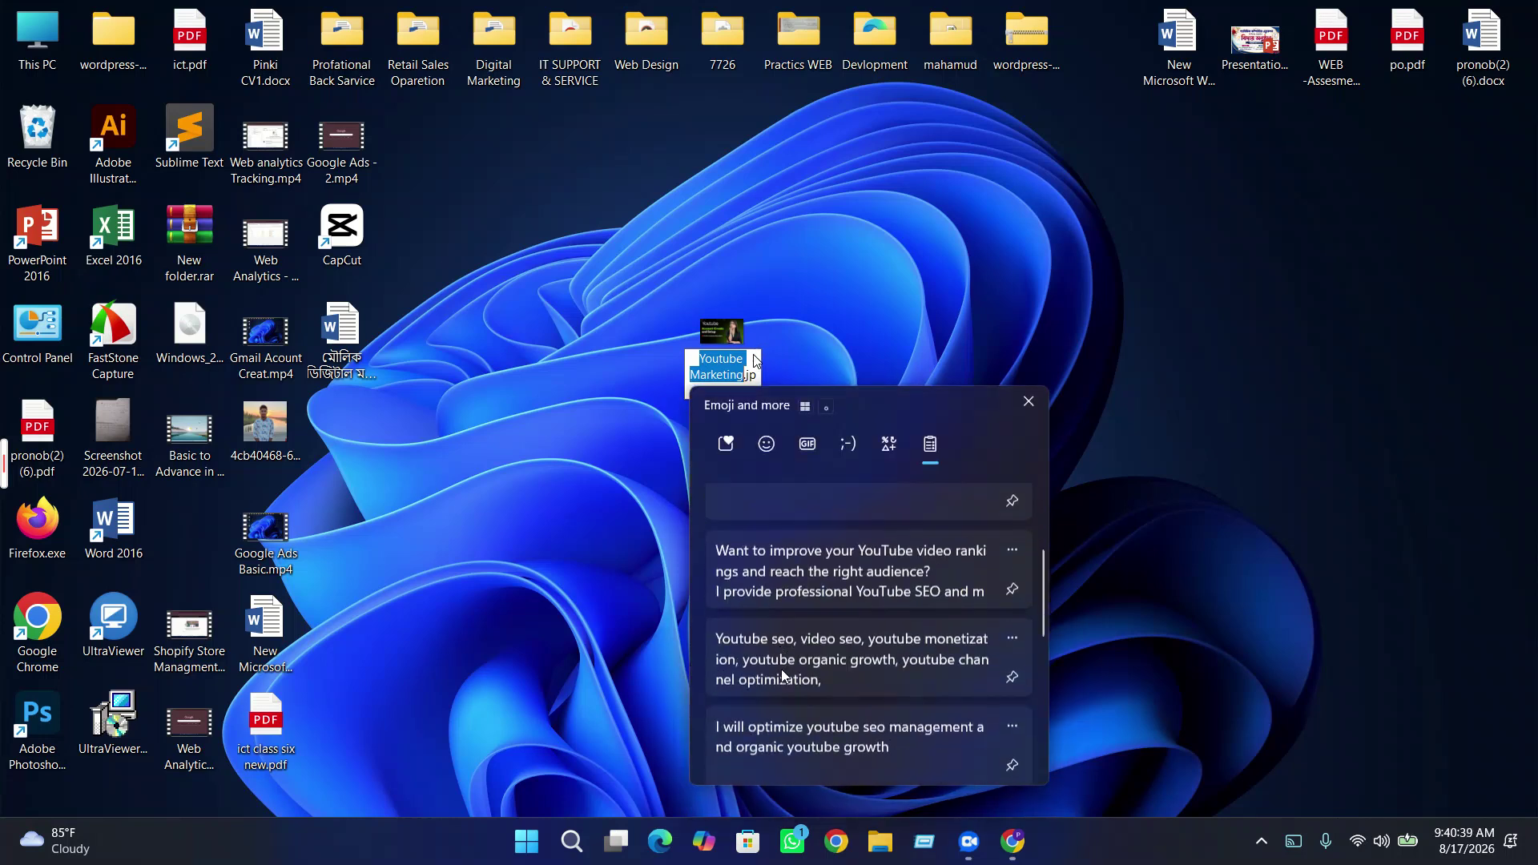
left_click(793, 725)
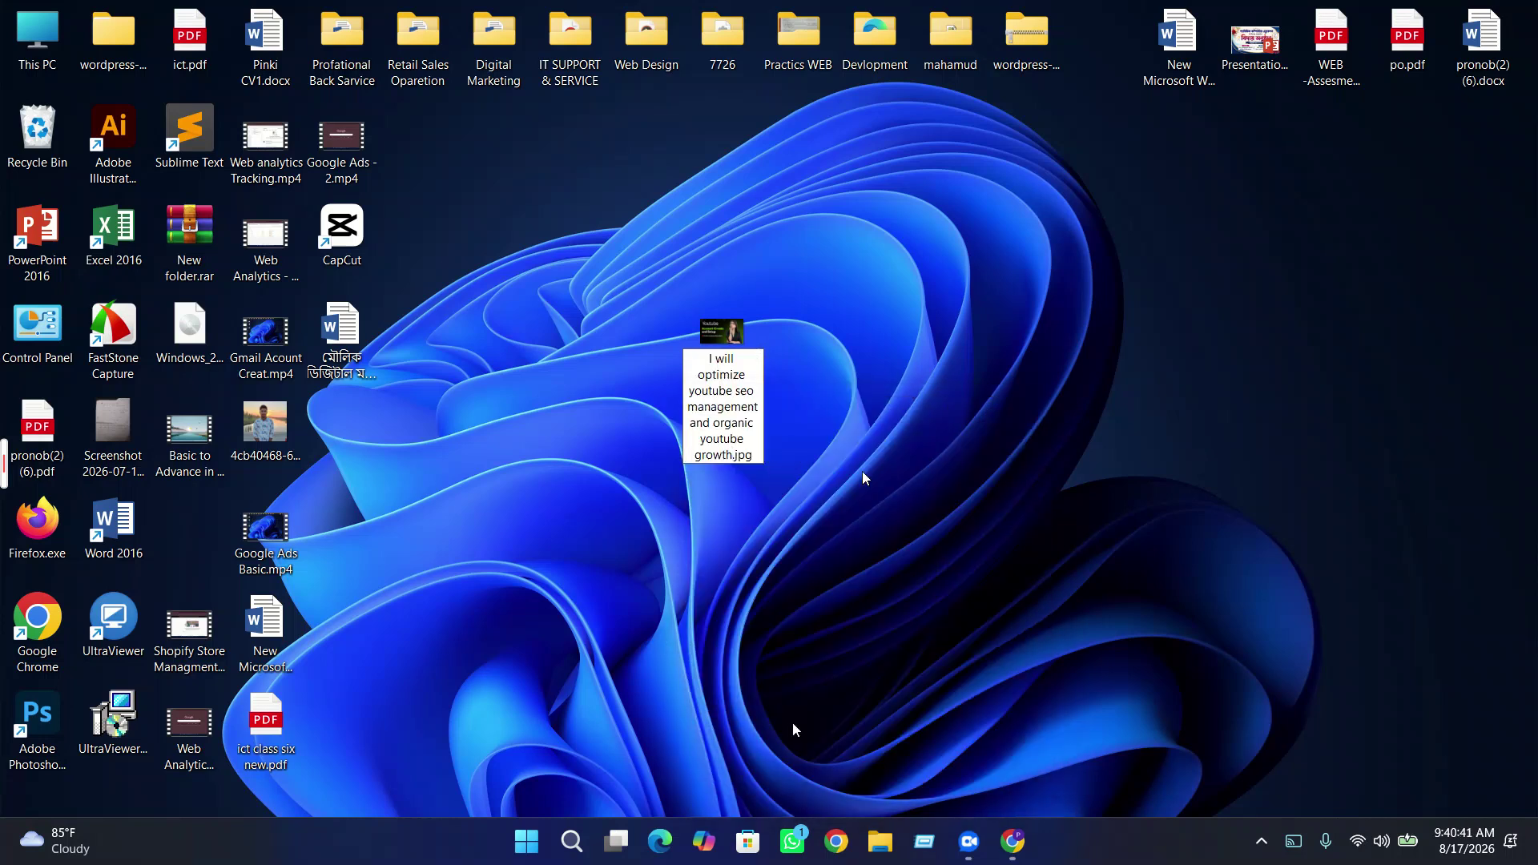
key("Return")
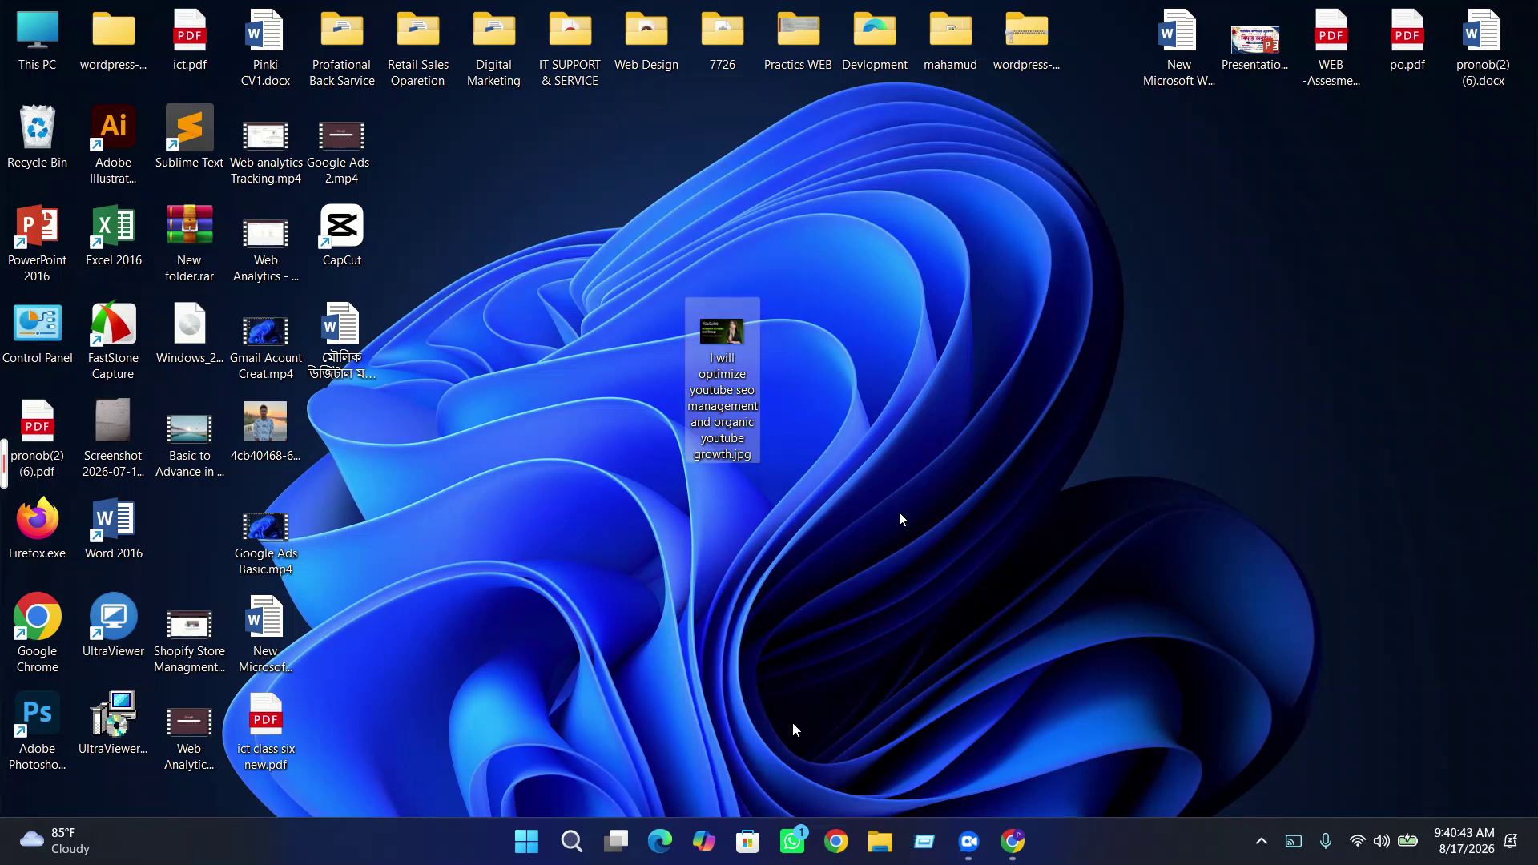
left_click(900, 519)
right_click(900, 519)
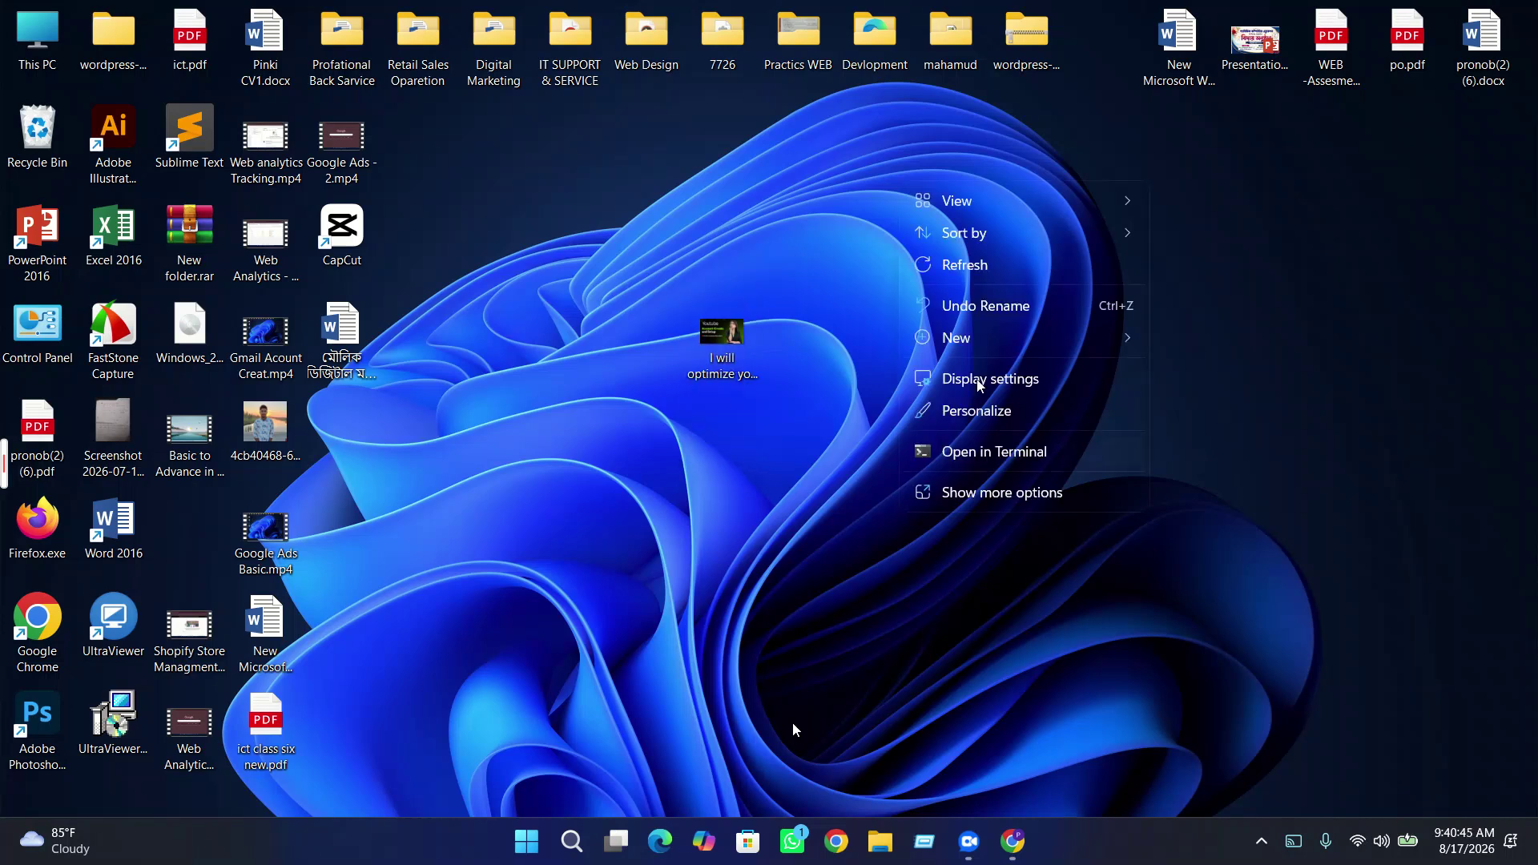
left_click(991, 270)
right_click(991, 269)
left_click(1030, 357)
right_click(1034, 359)
left_click(1076, 440)
- Review the renamed image's metadata details and general file information in its properties, and close them
left_click(741, 335)
right_click(739, 340)
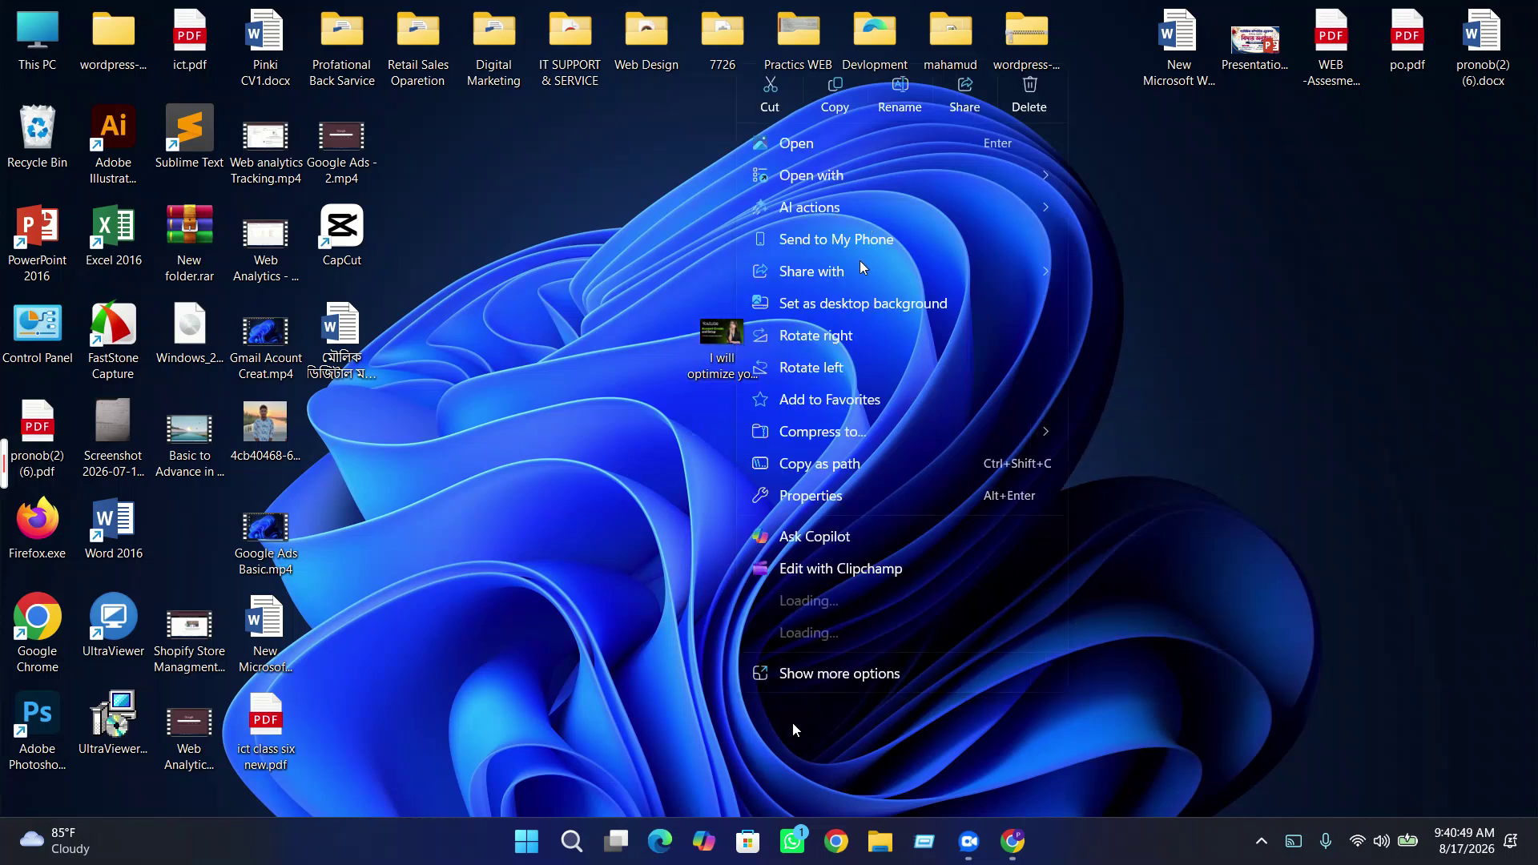
left_click(819, 587)
left_click(979, 353)
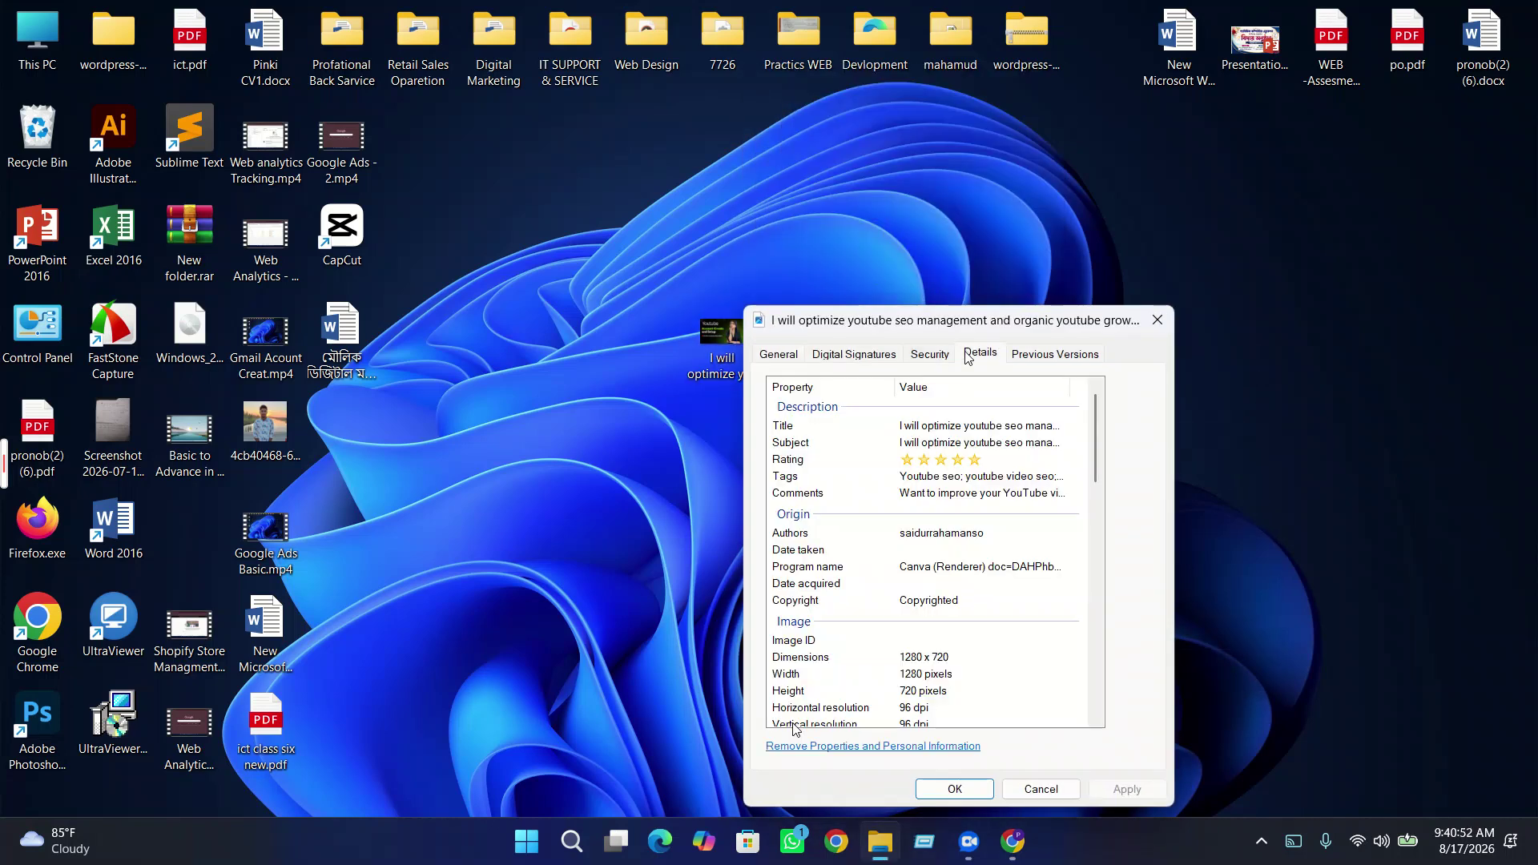
left_click(778, 353)
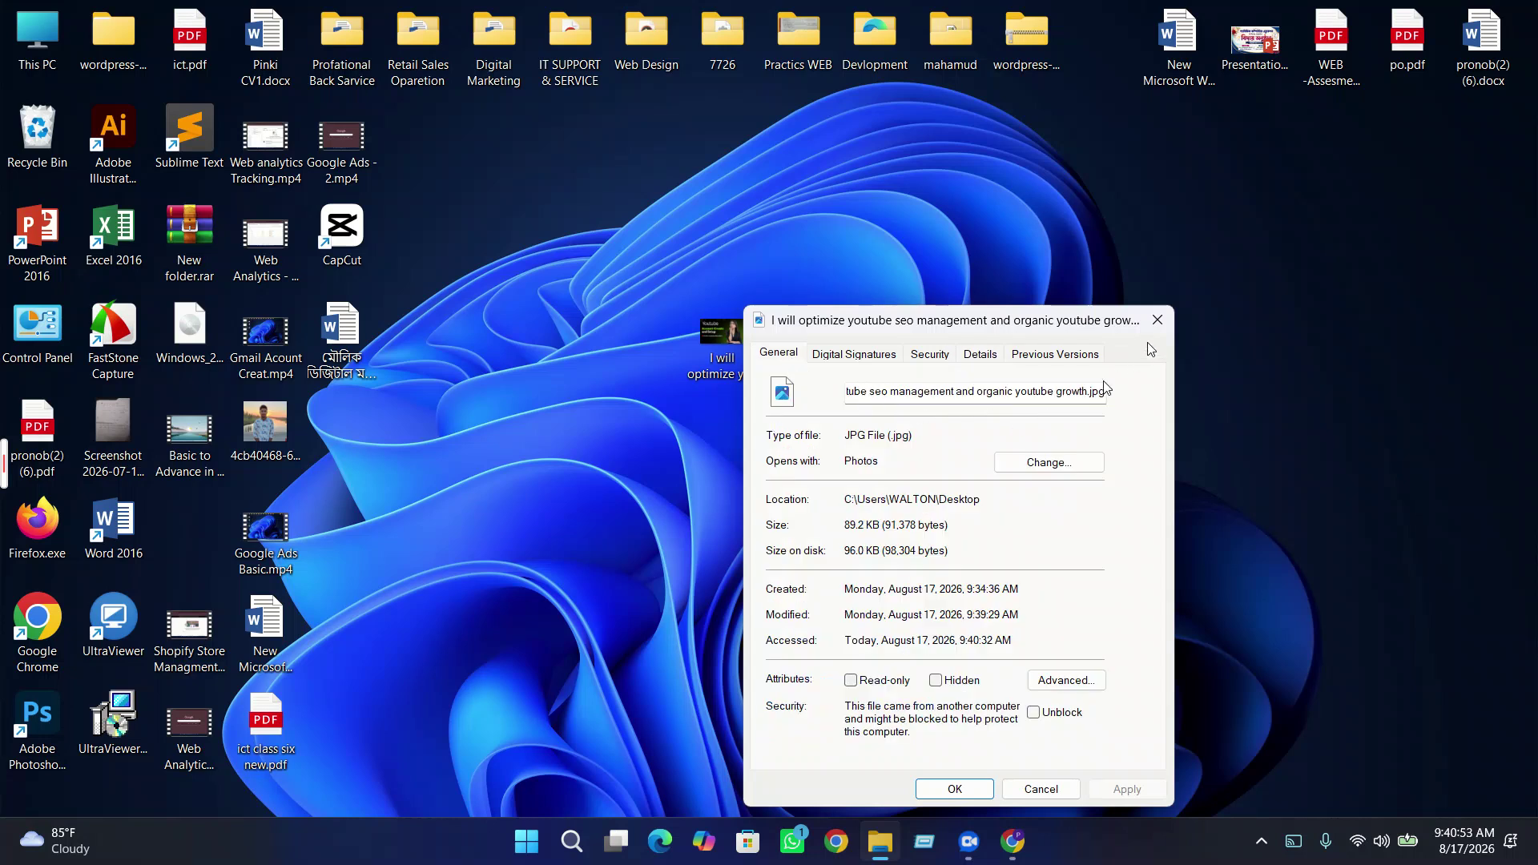
left_click(1154, 324)
right_click(1054, 354)
left_click(1066, 449)
right_click(1057, 465)
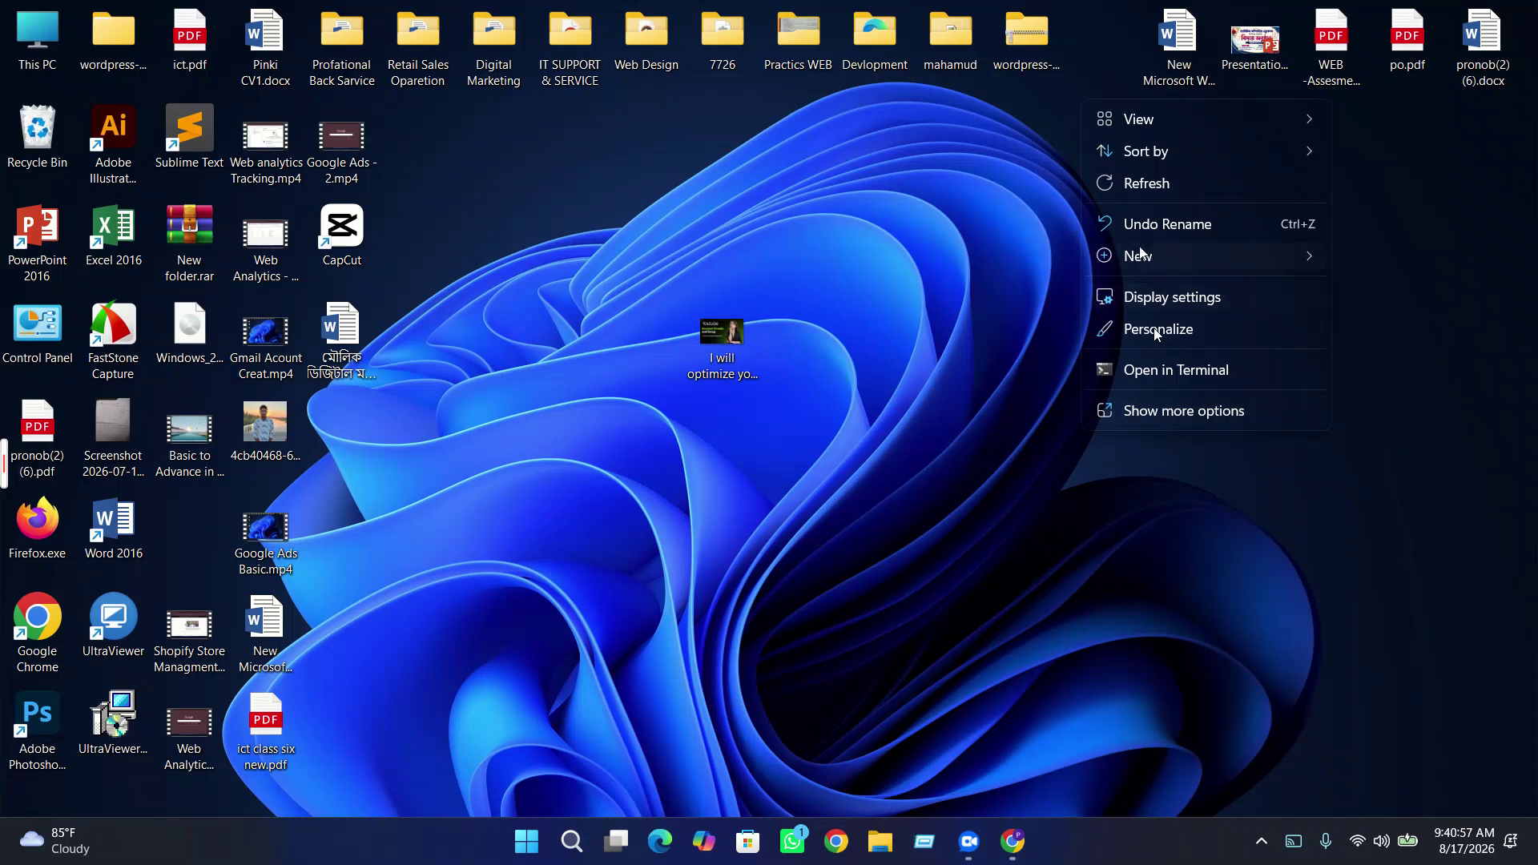
left_click(1141, 183)
- Check the file name in the gig image's general properties and close them
right_click(745, 337)
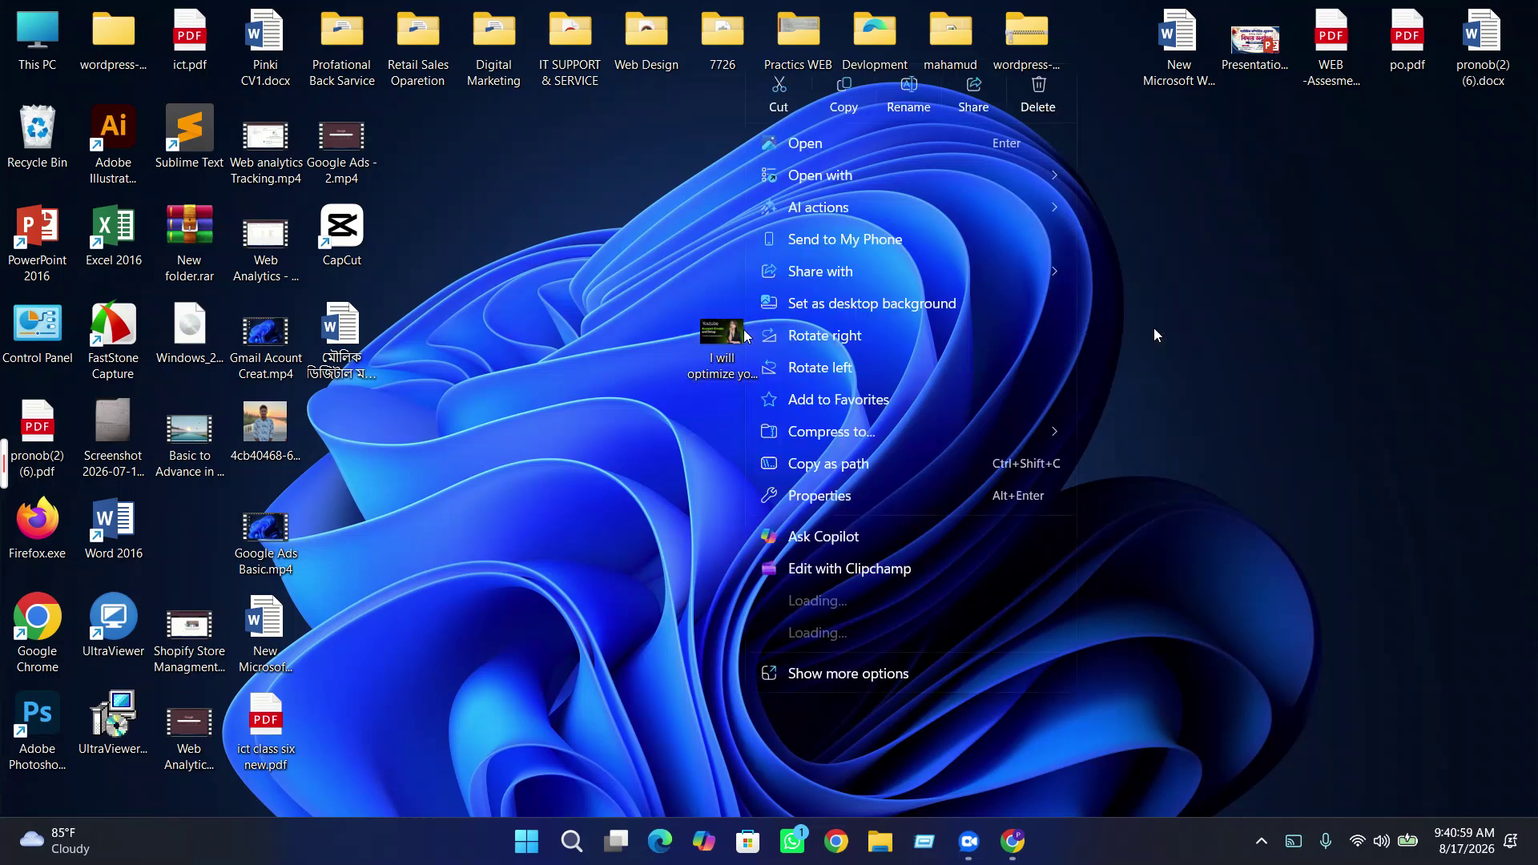
left_click(818, 495)
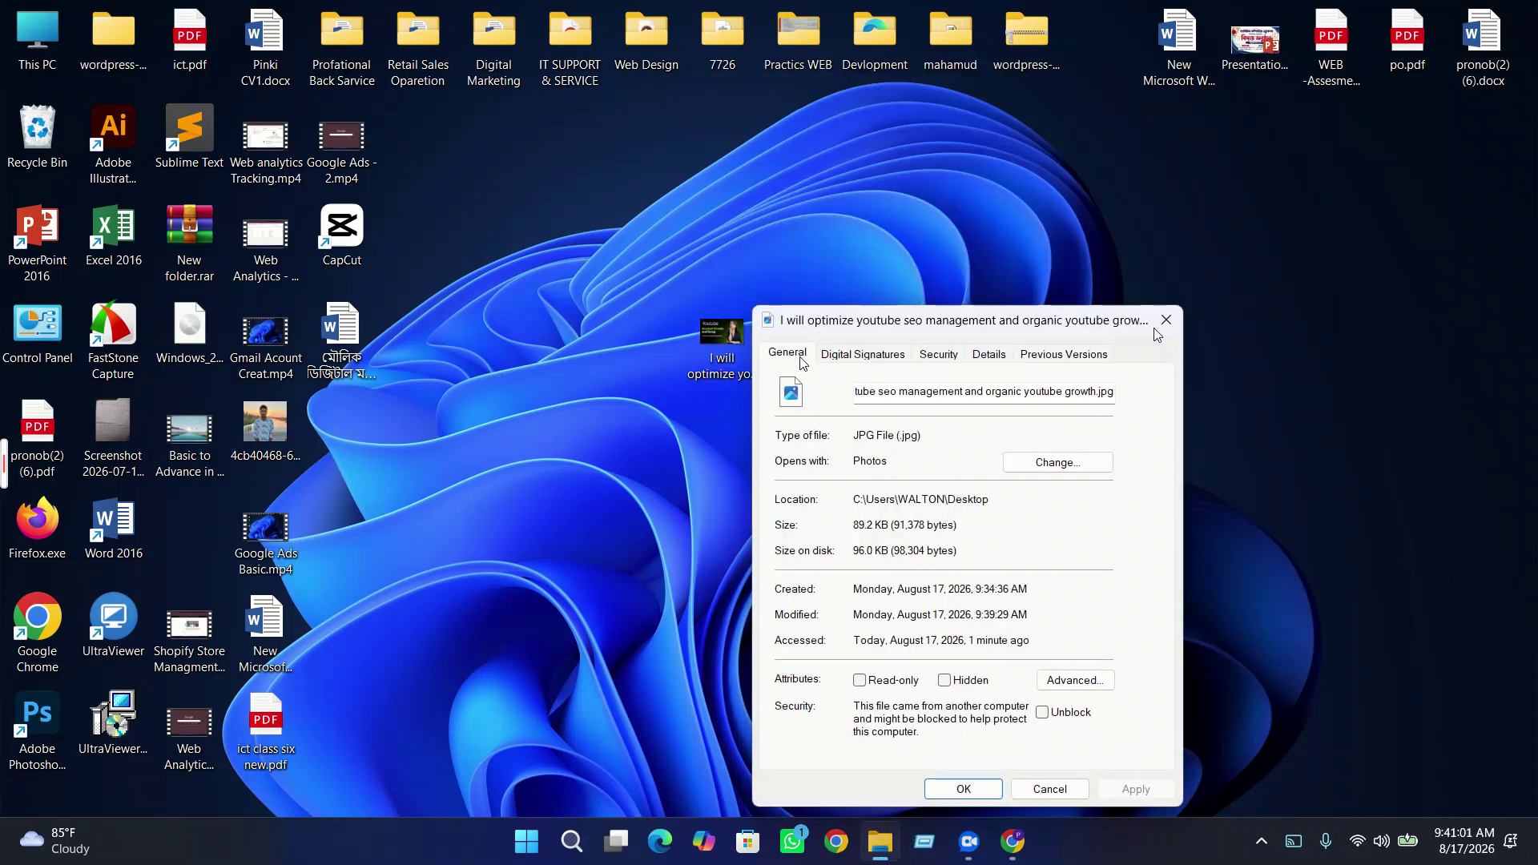
double_click(929, 390)
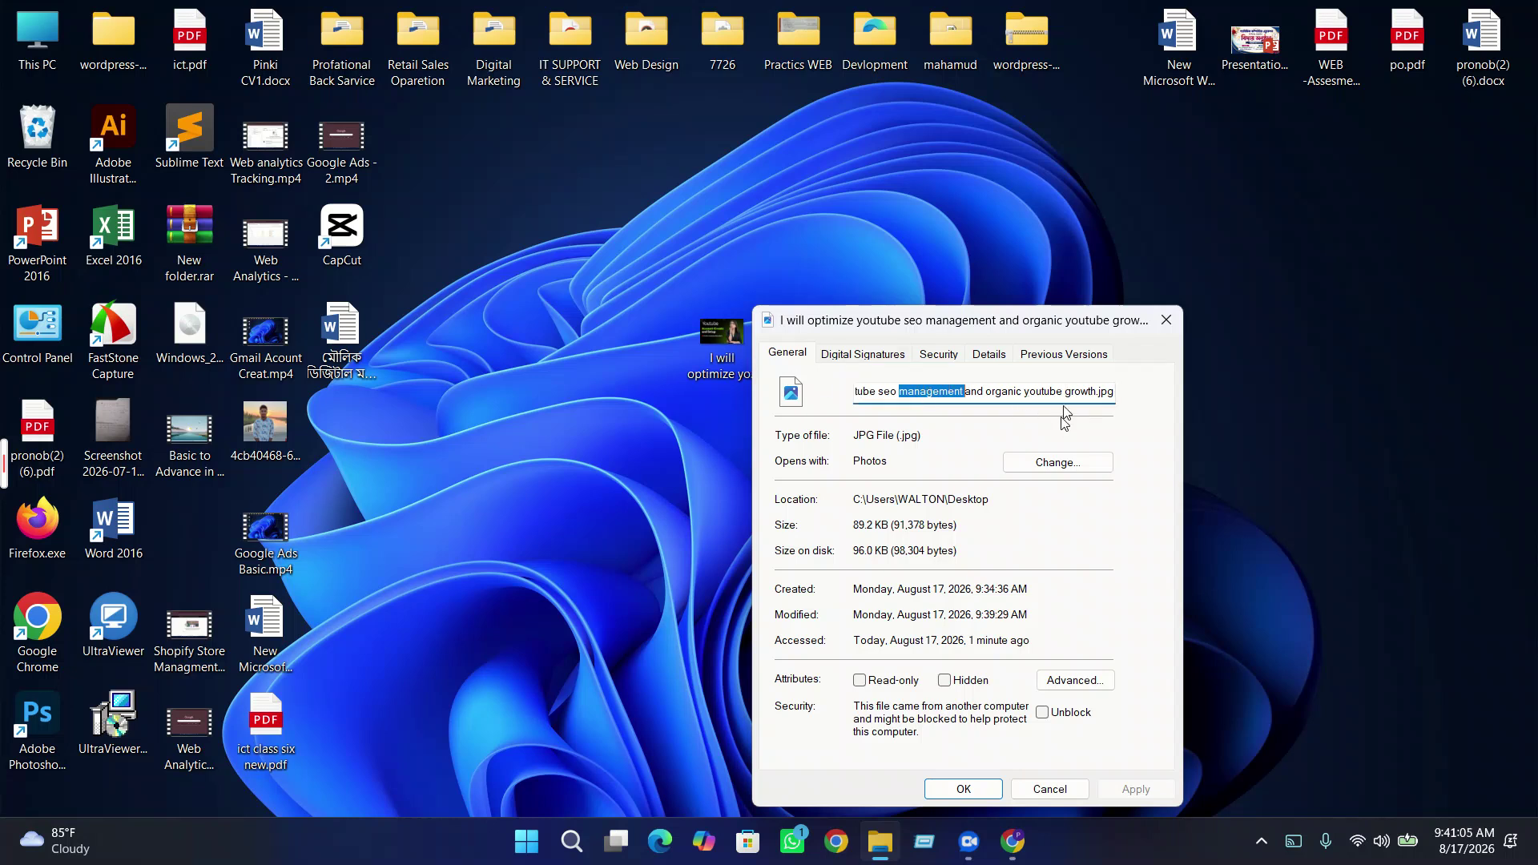
left_click(1166, 320)
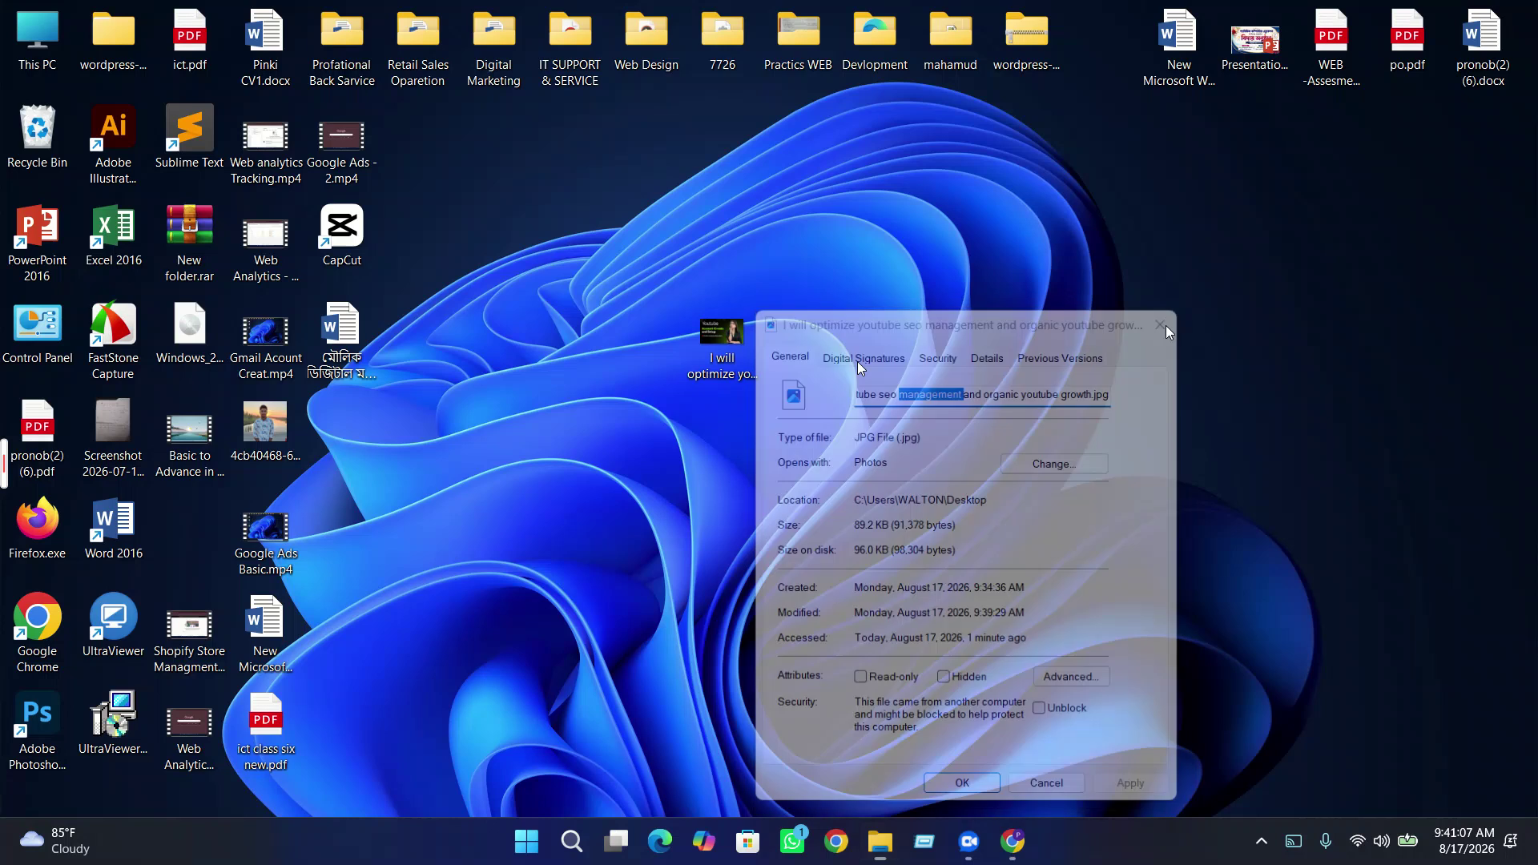
right_click(733, 352)
left_click(895, 95)
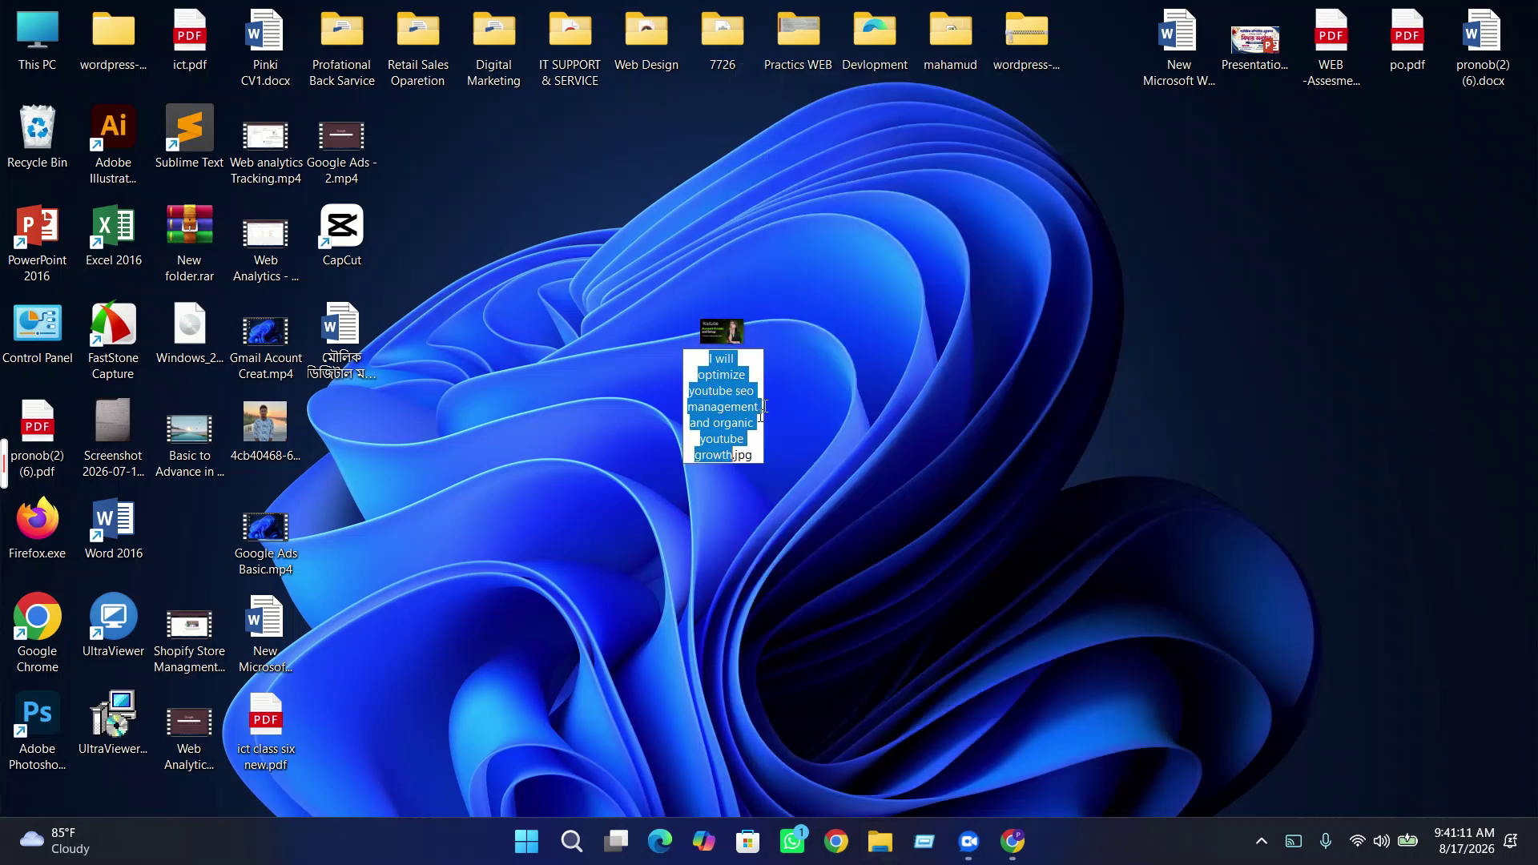
left_click(825, 426)
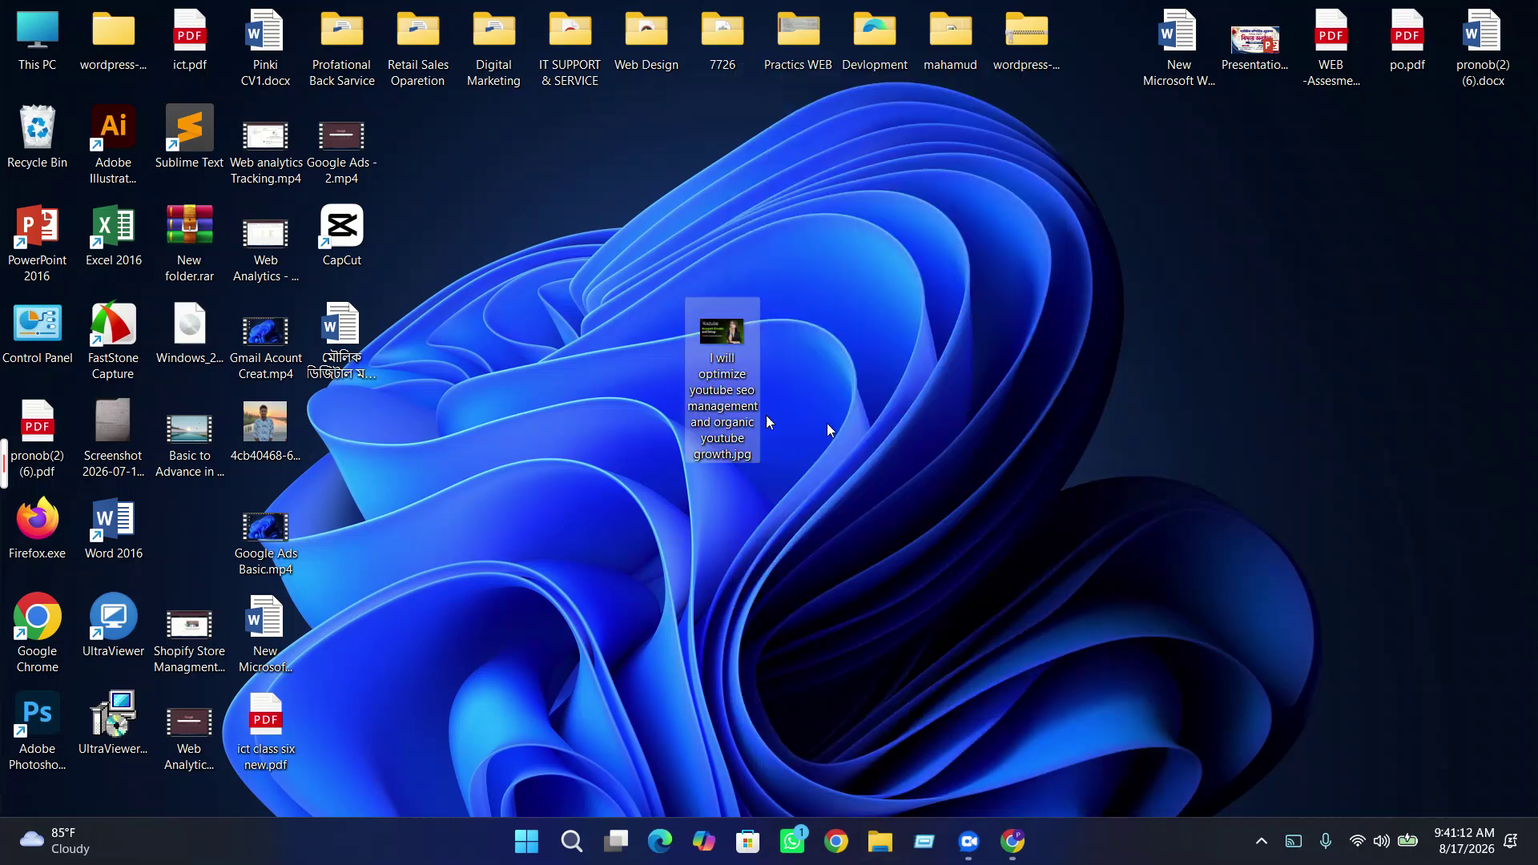
right_click(723, 337)
key("Escape")
- Reopen the gig image's properties, look through its full metadata details, and close them
right_click(733, 346)
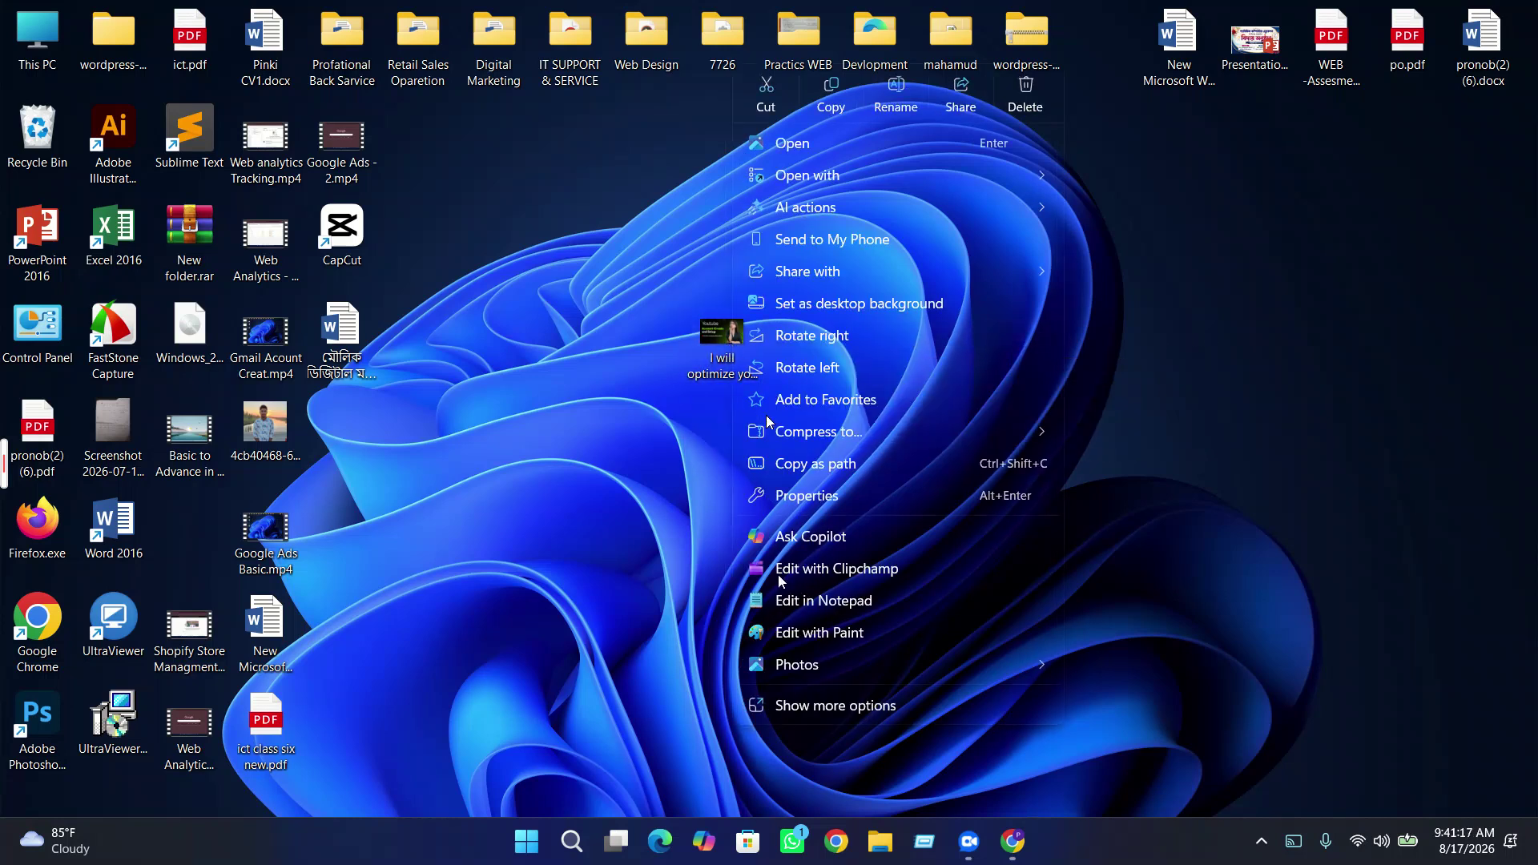
left_click(801, 493)
left_click(975, 353)
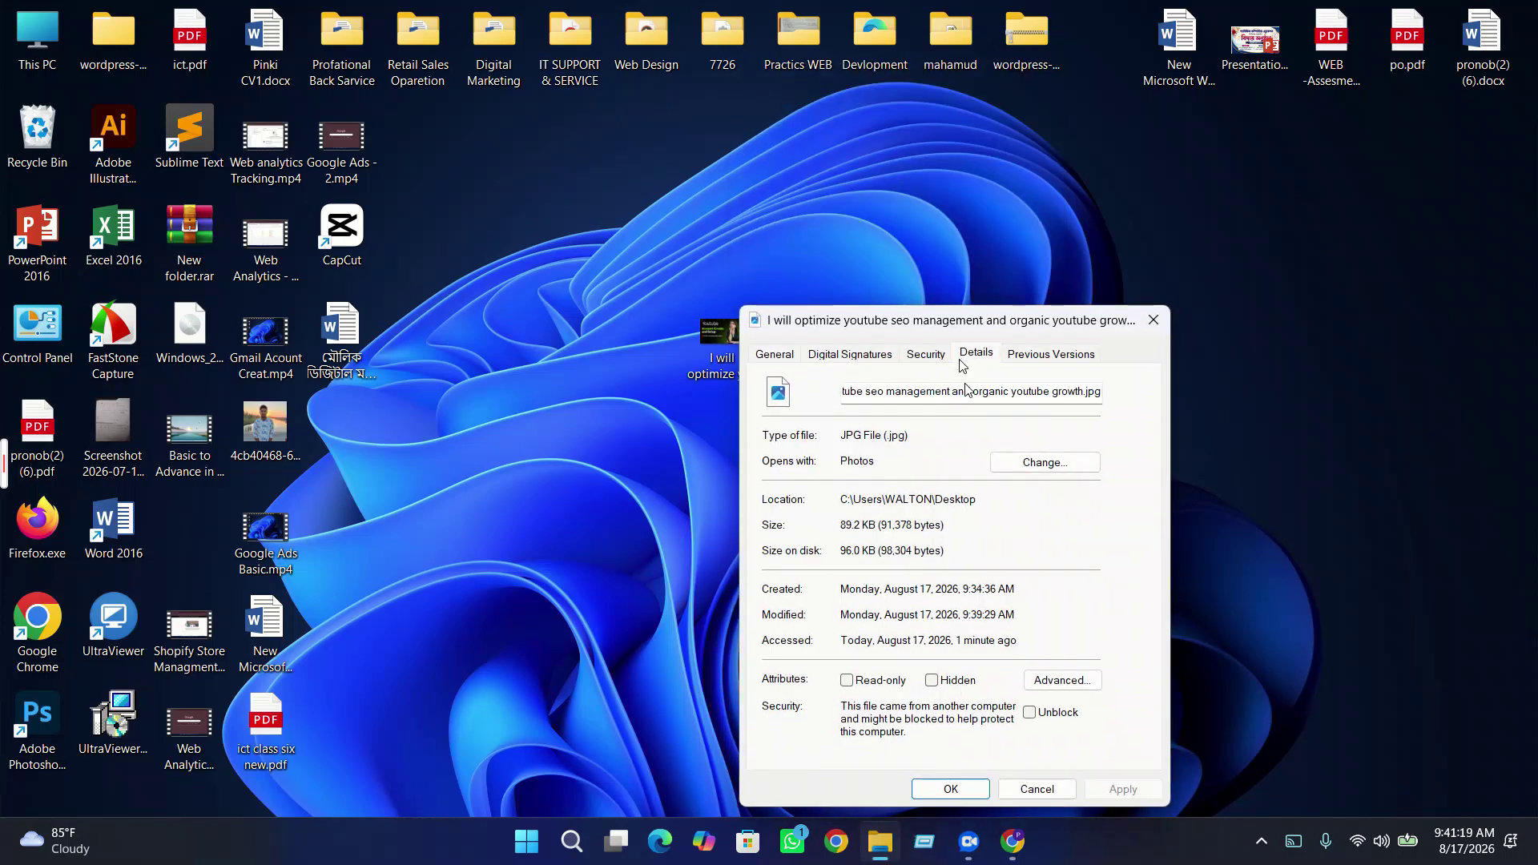
scroll(941, 476, "down", 6)
left_click(951, 789)
right_click(952, 256)
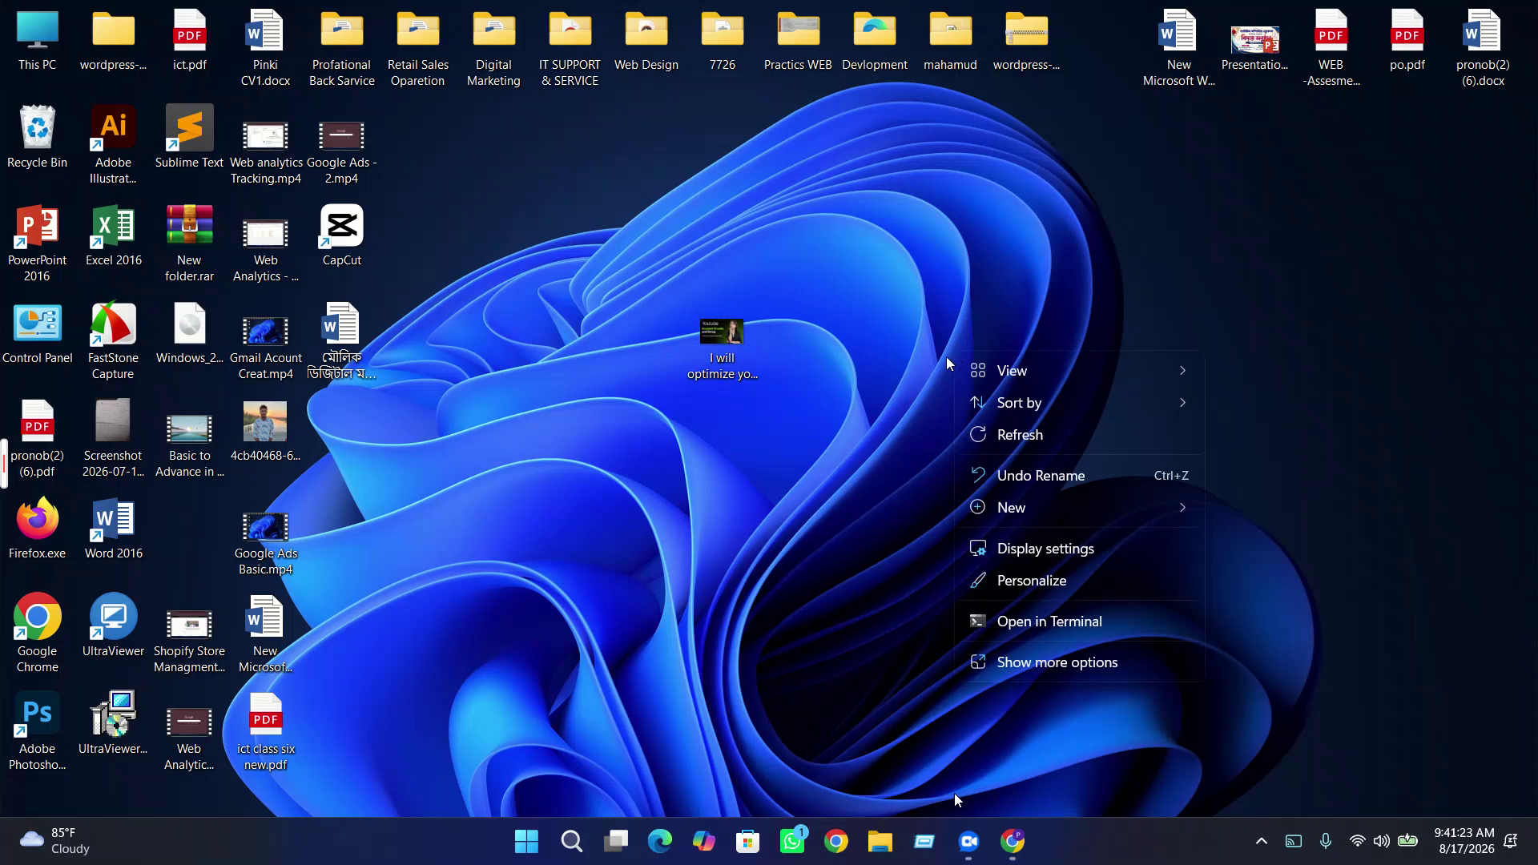
left_click(993, 439)
right_click(993, 443)
left_click(1033, 195)
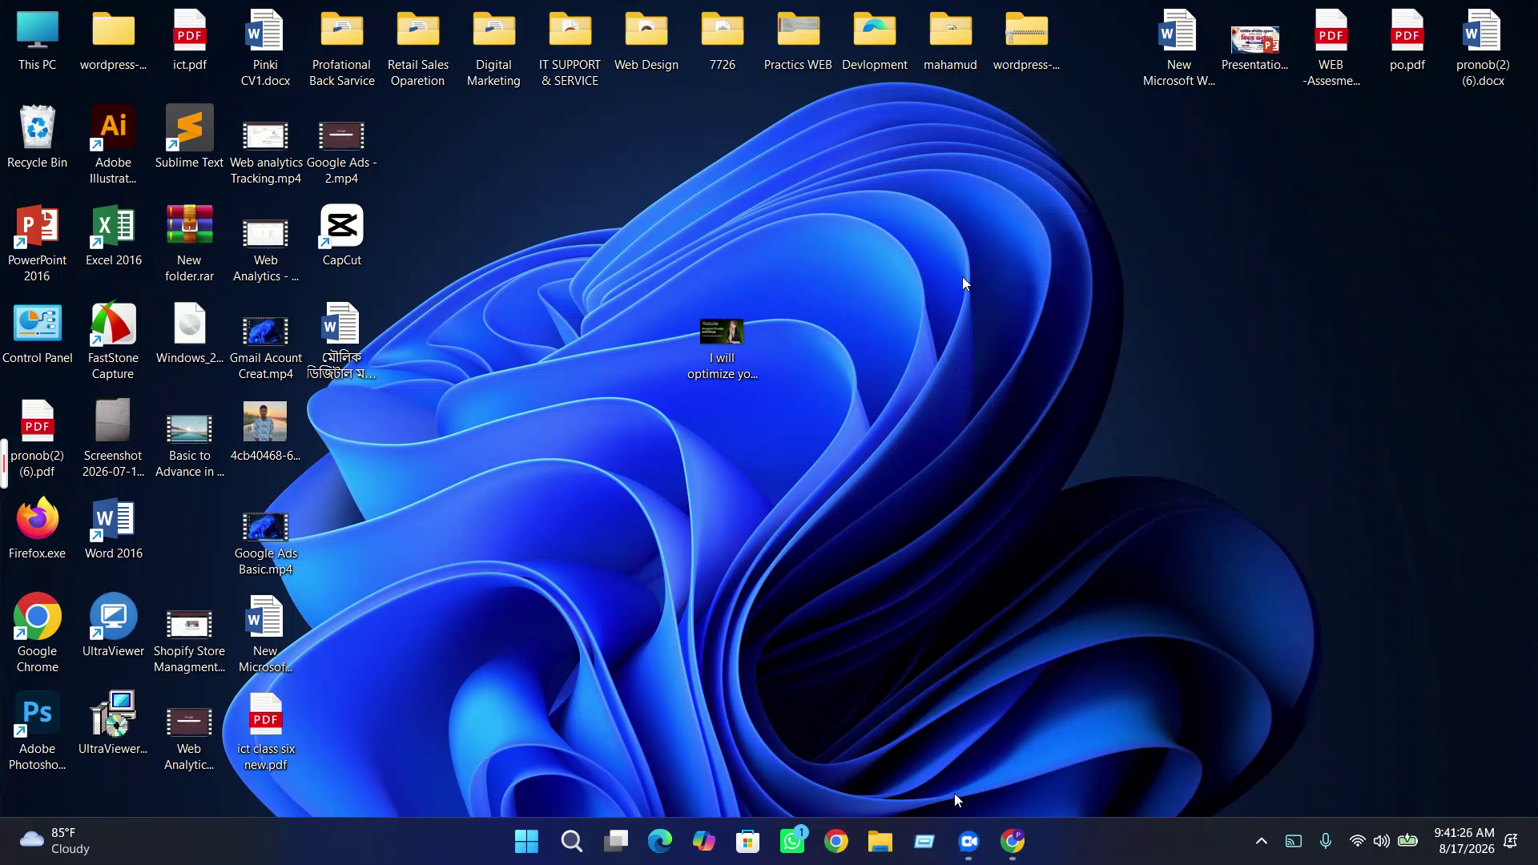
right_click(984, 286)
left_click(1043, 368)
right_click(1046, 374)
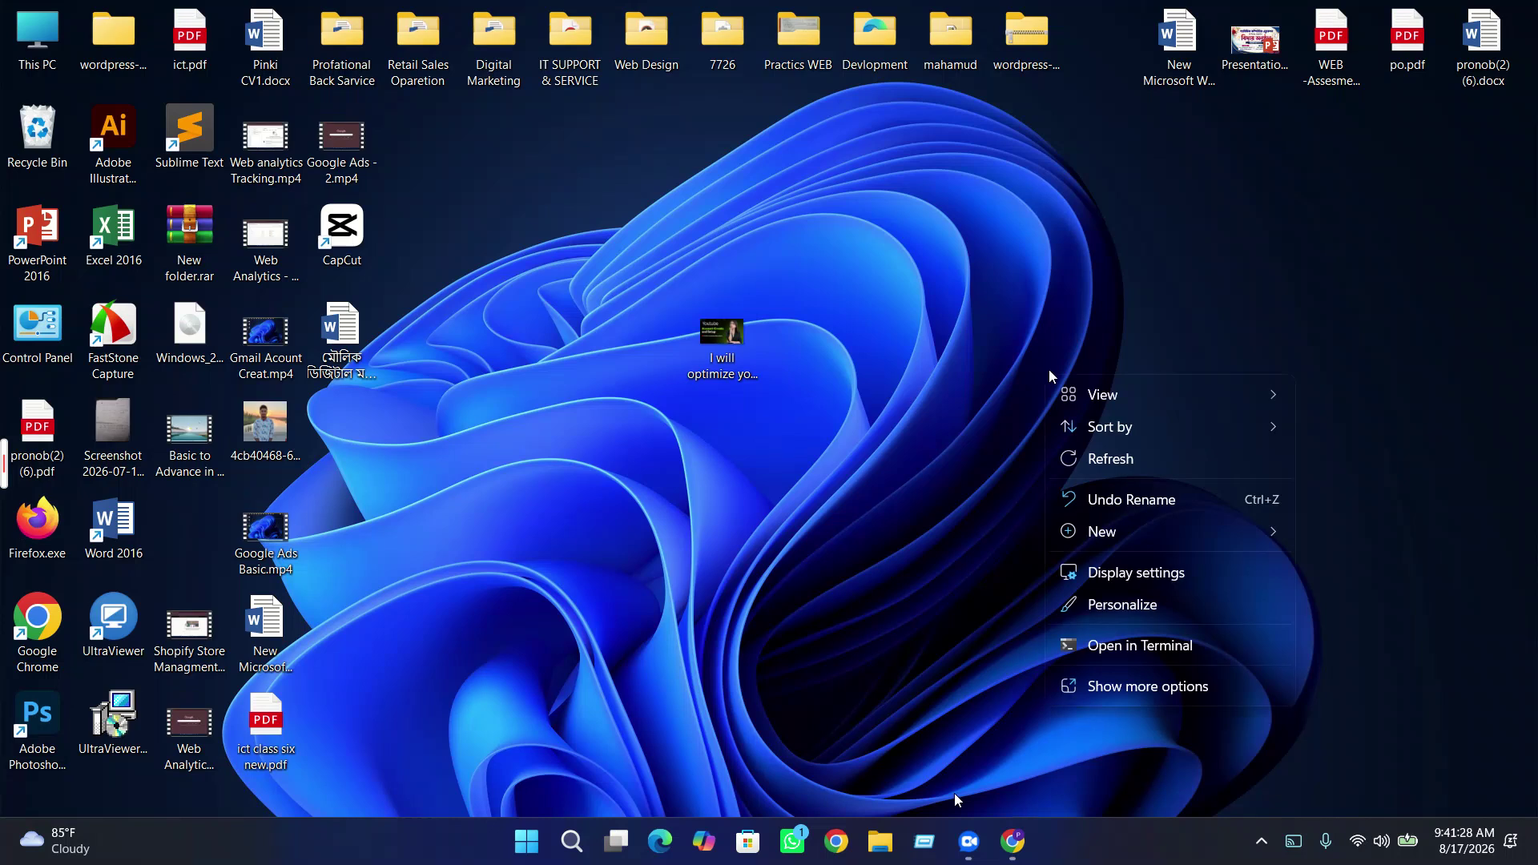
left_click(1090, 467)
right_click(905, 326)
left_click(949, 407)
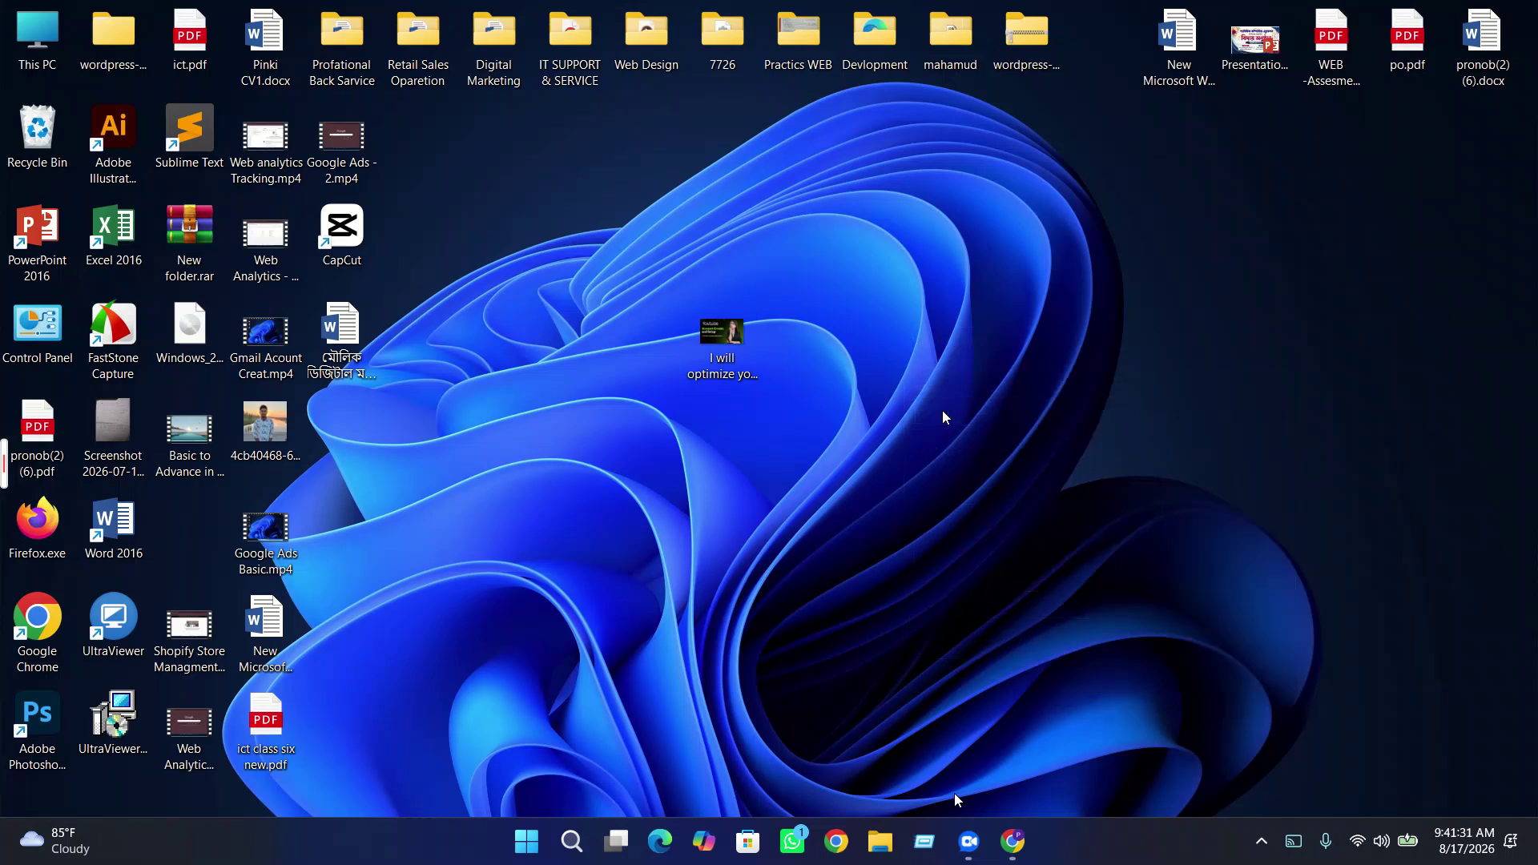
right_click(944, 416)
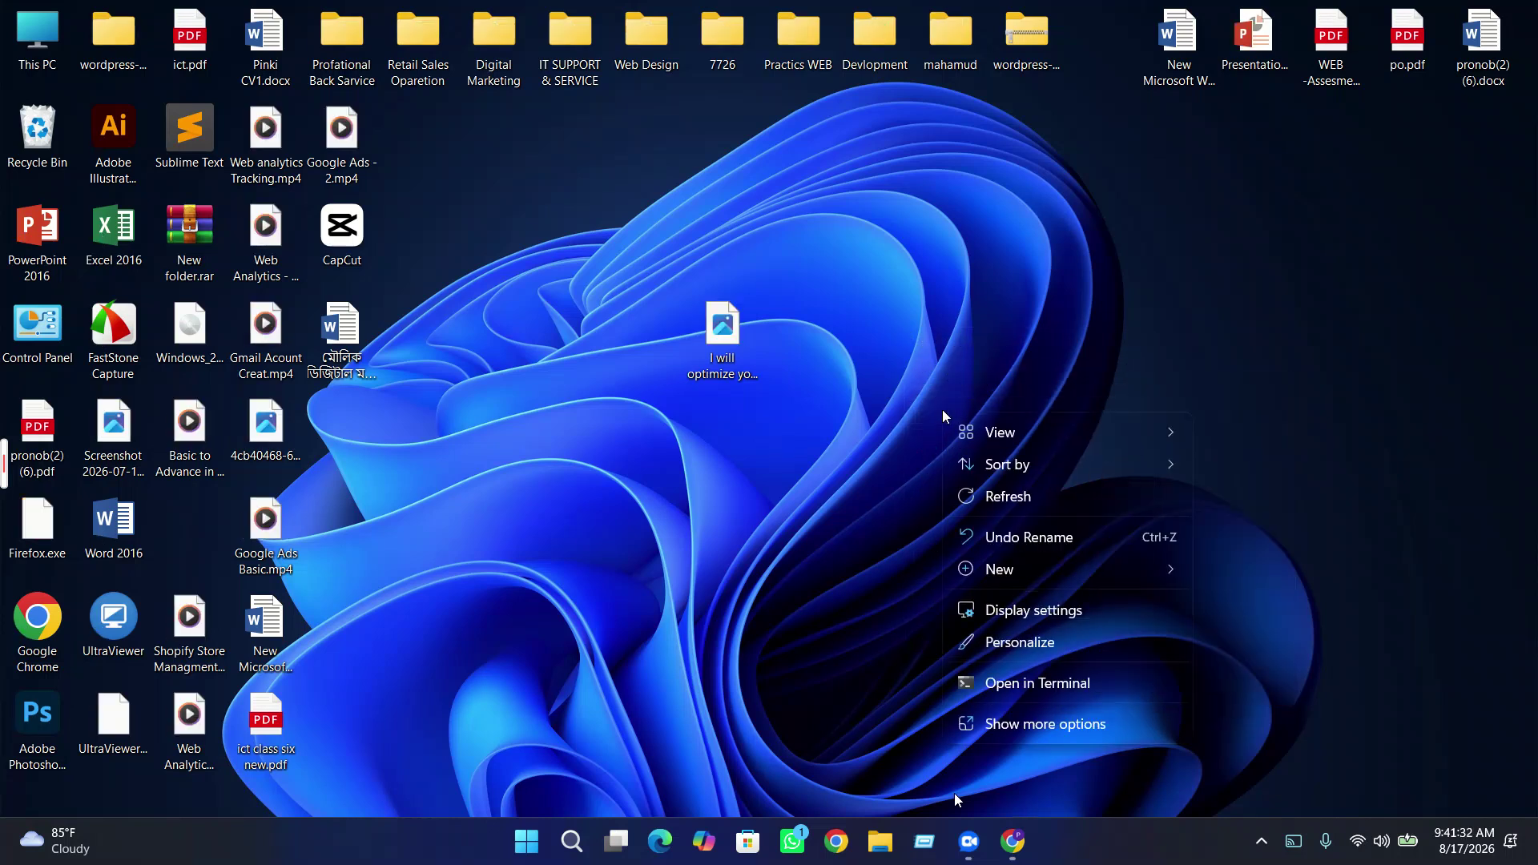
left_click(979, 498)
- Preview the renamed gig image in Photos and close the viewer
double_click(722, 337)
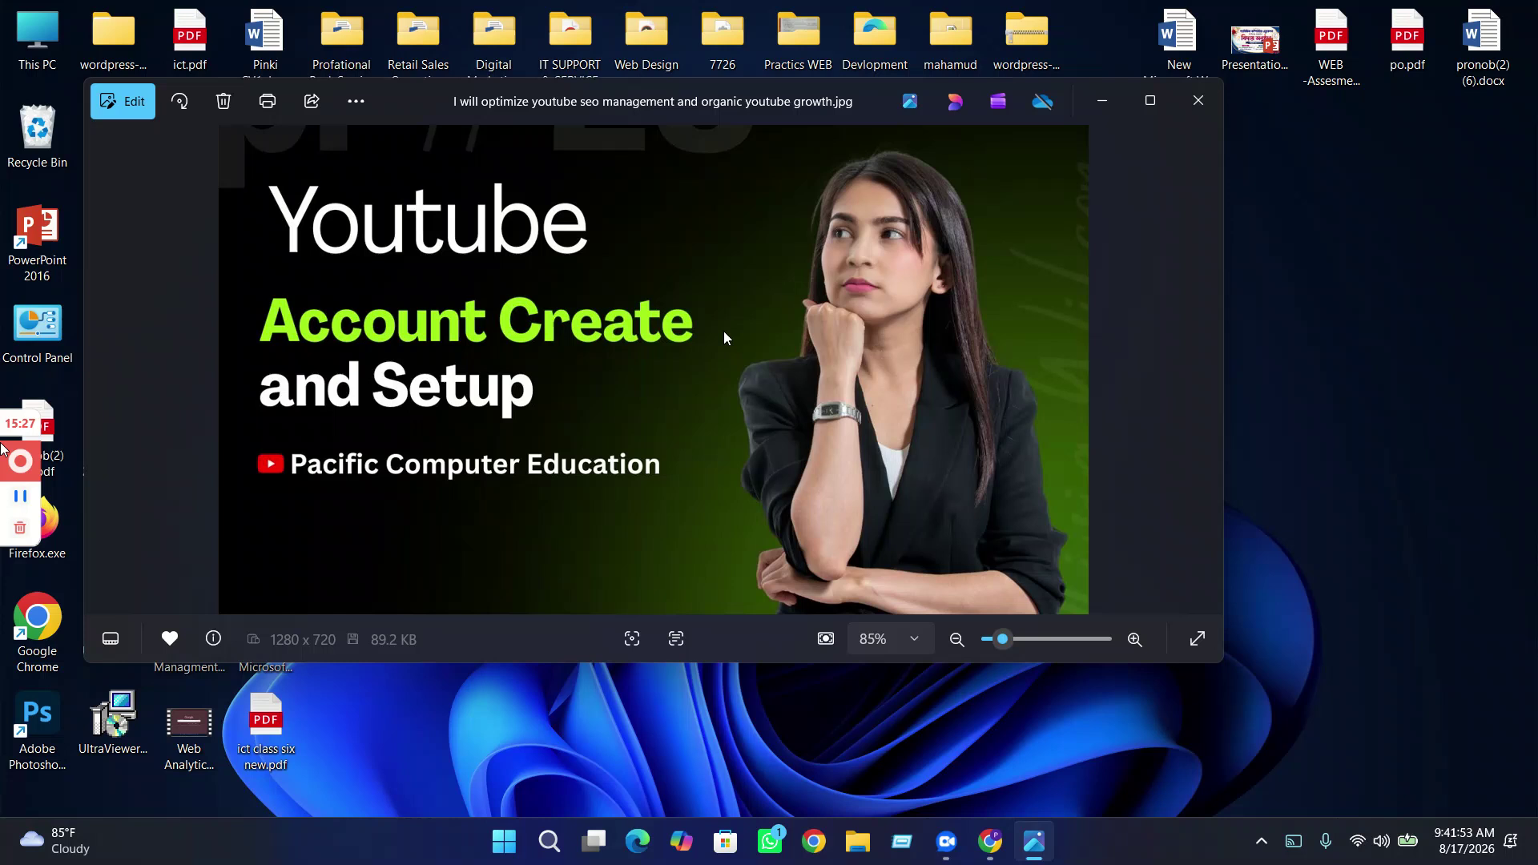
left_click(1198, 101)
right_click(797, 296)
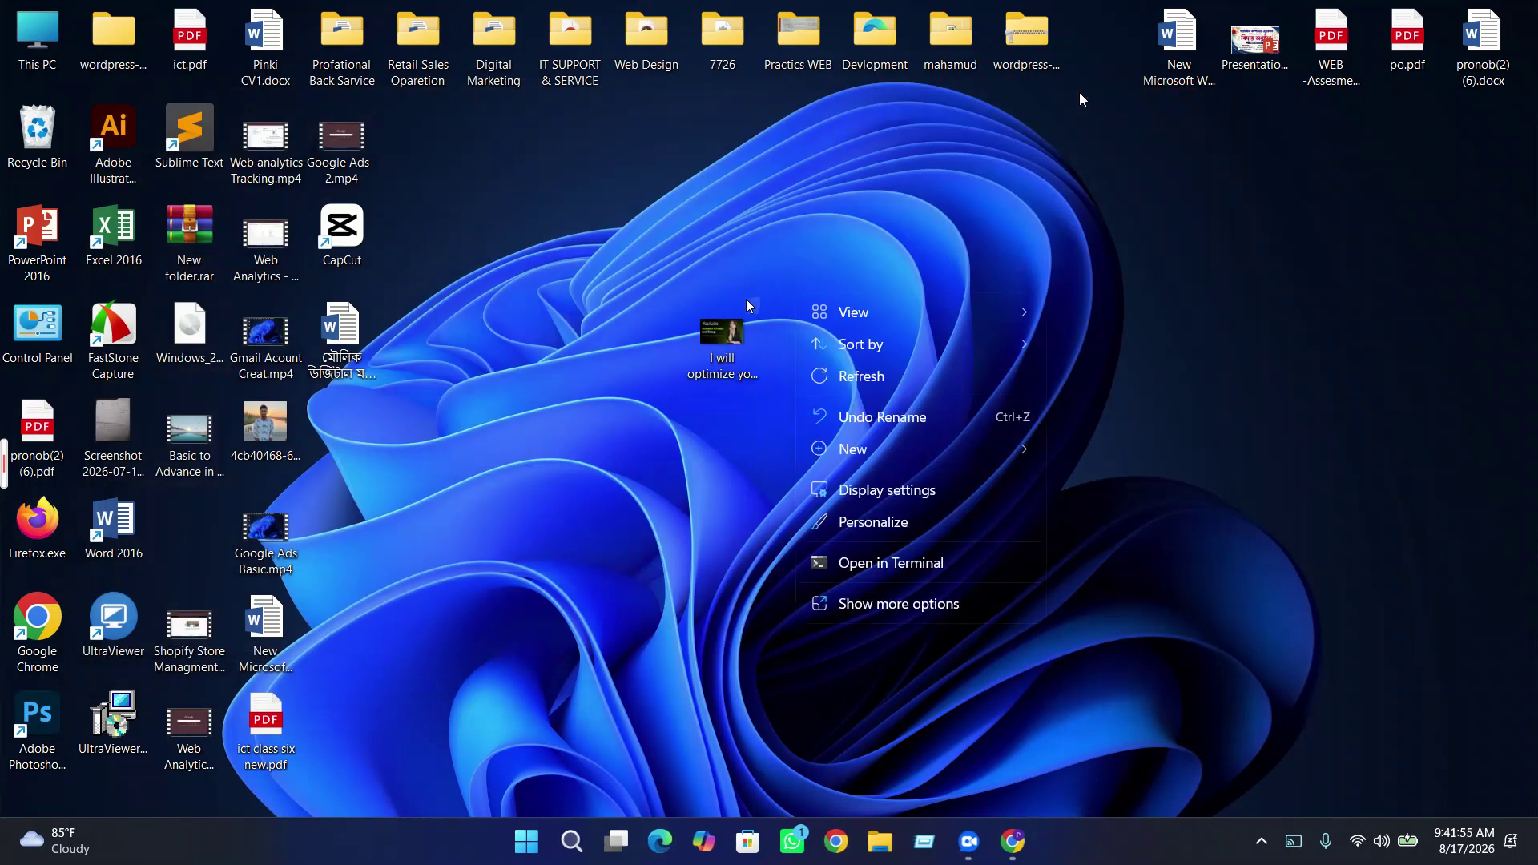
left_click(884, 383)
right_click(884, 399)
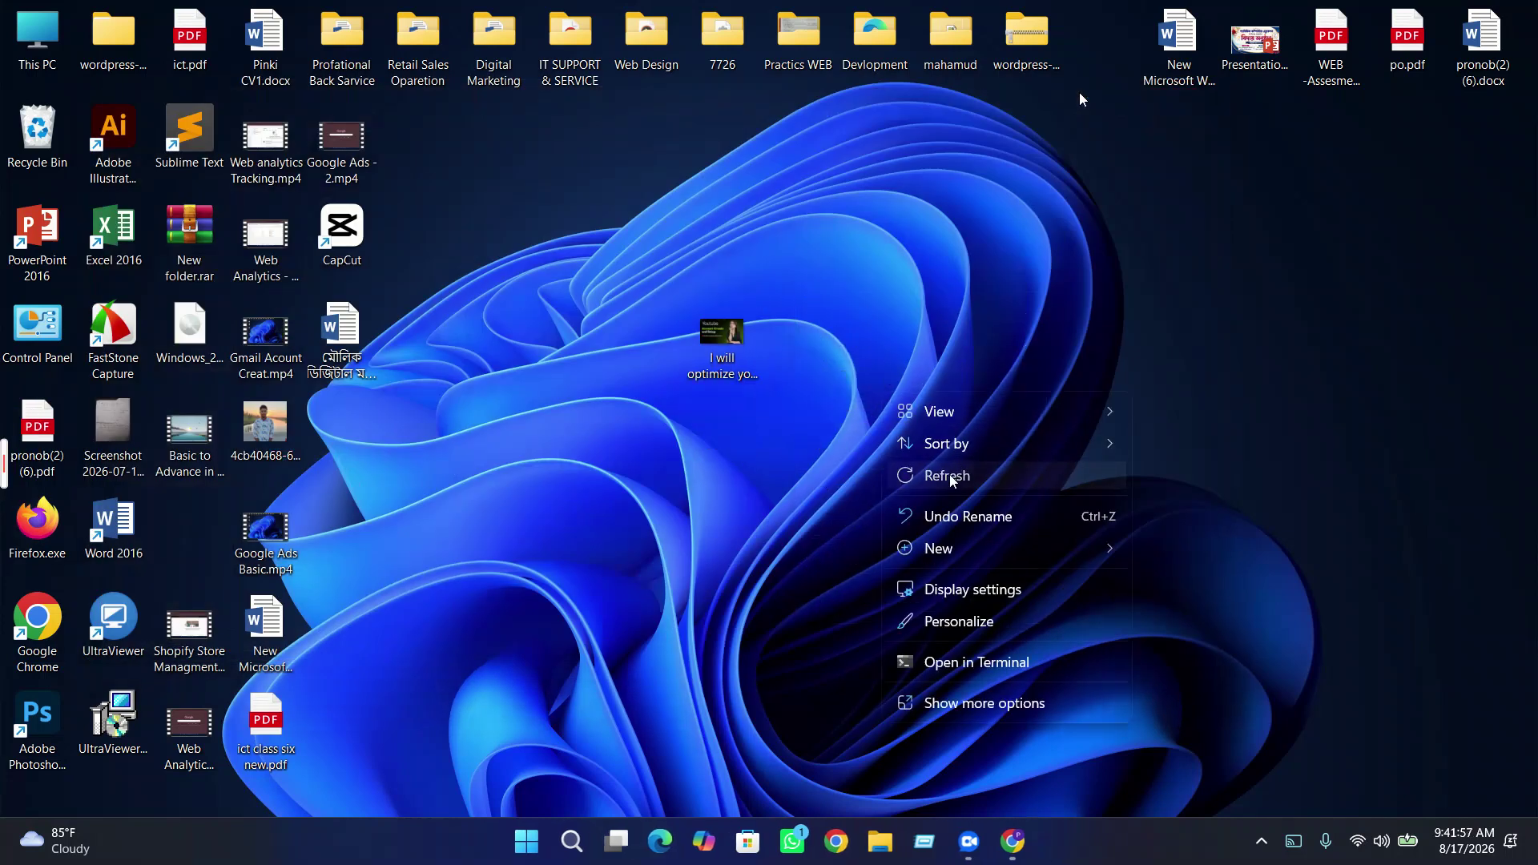
left_click(957, 474)
right_click(958, 465)
left_click(993, 223)
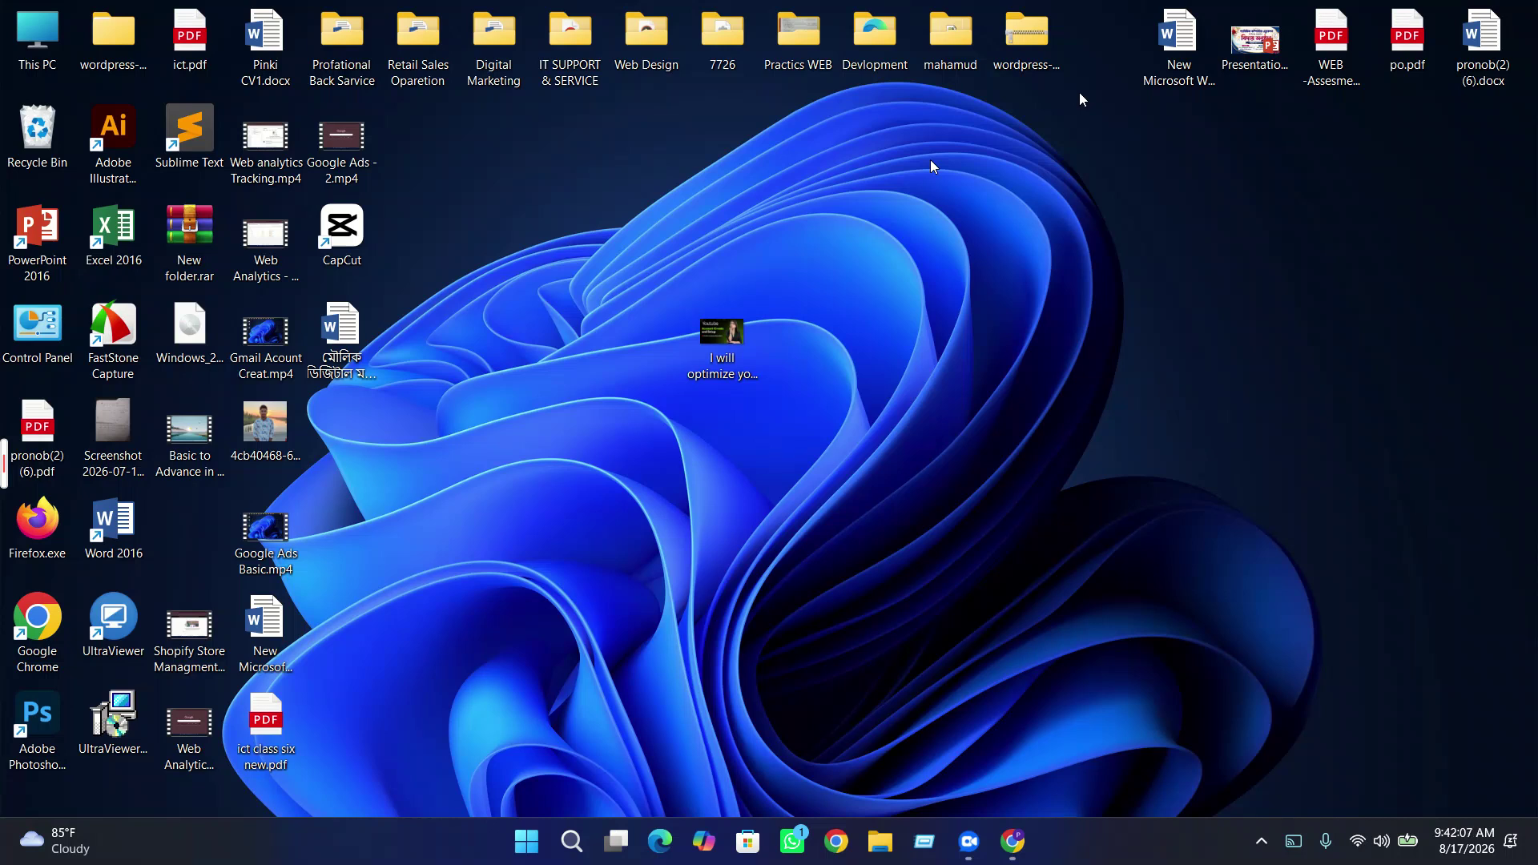
right_click(1046, 142)
left_click(1125, 236)
right_click(1109, 238)
left_click(1137, 315)
right_click(1137, 315)
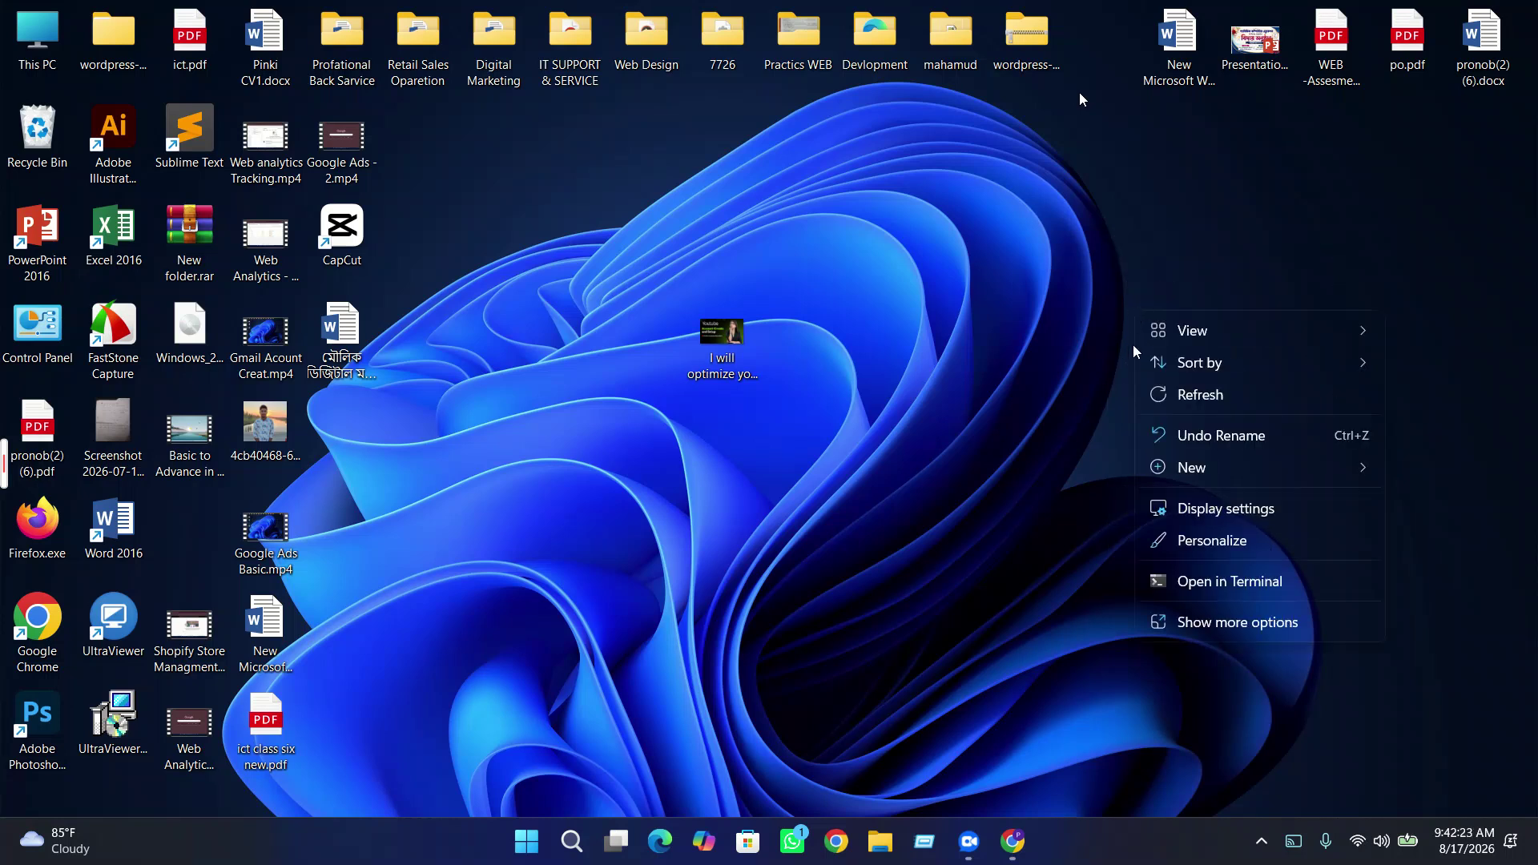
left_click(1157, 397)
right_click(707, 356)
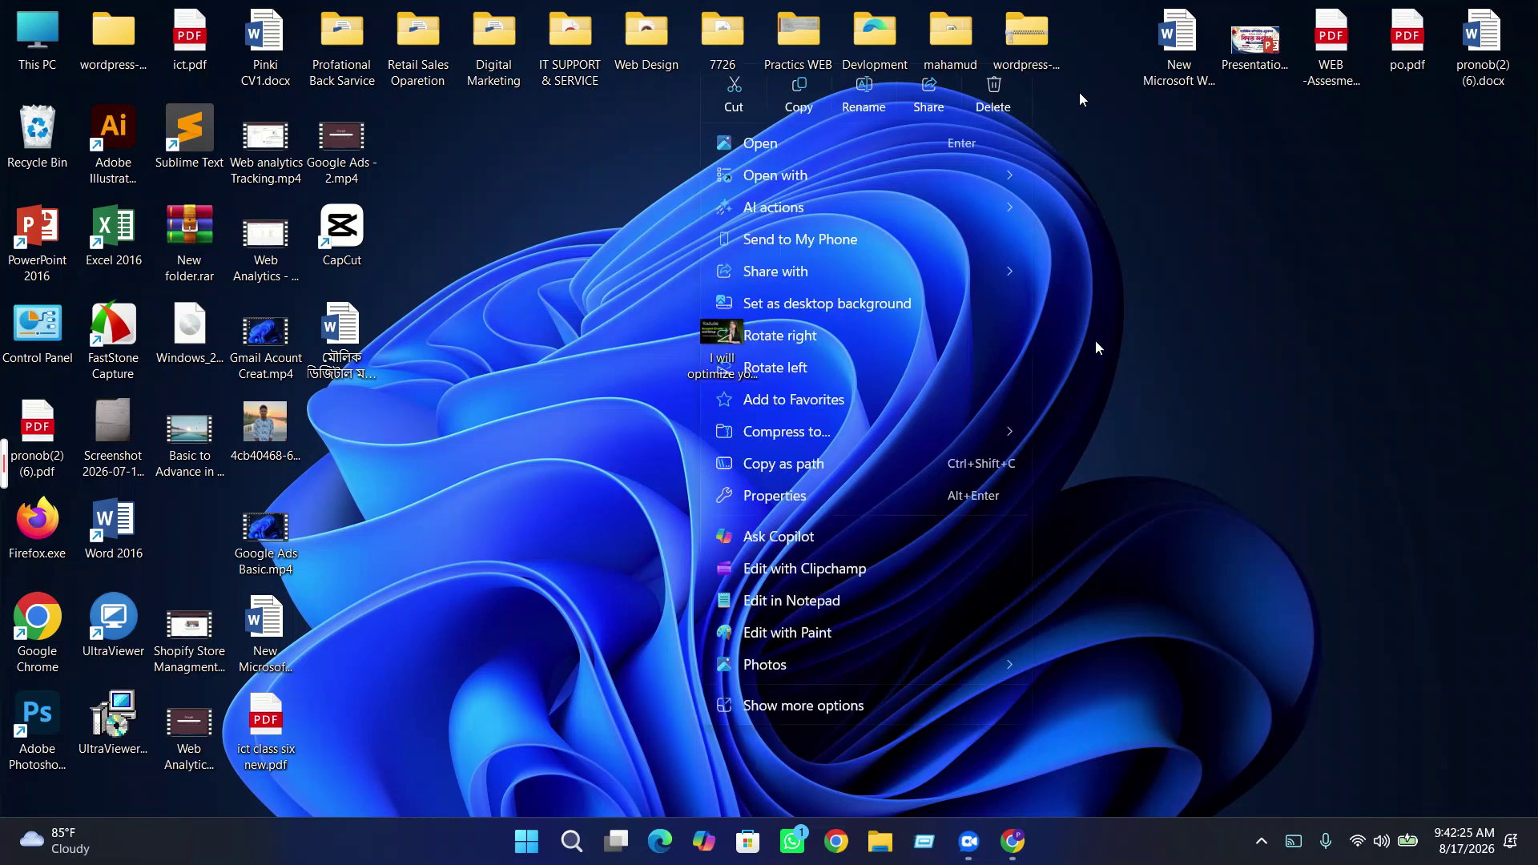
left_click(1011, 365)
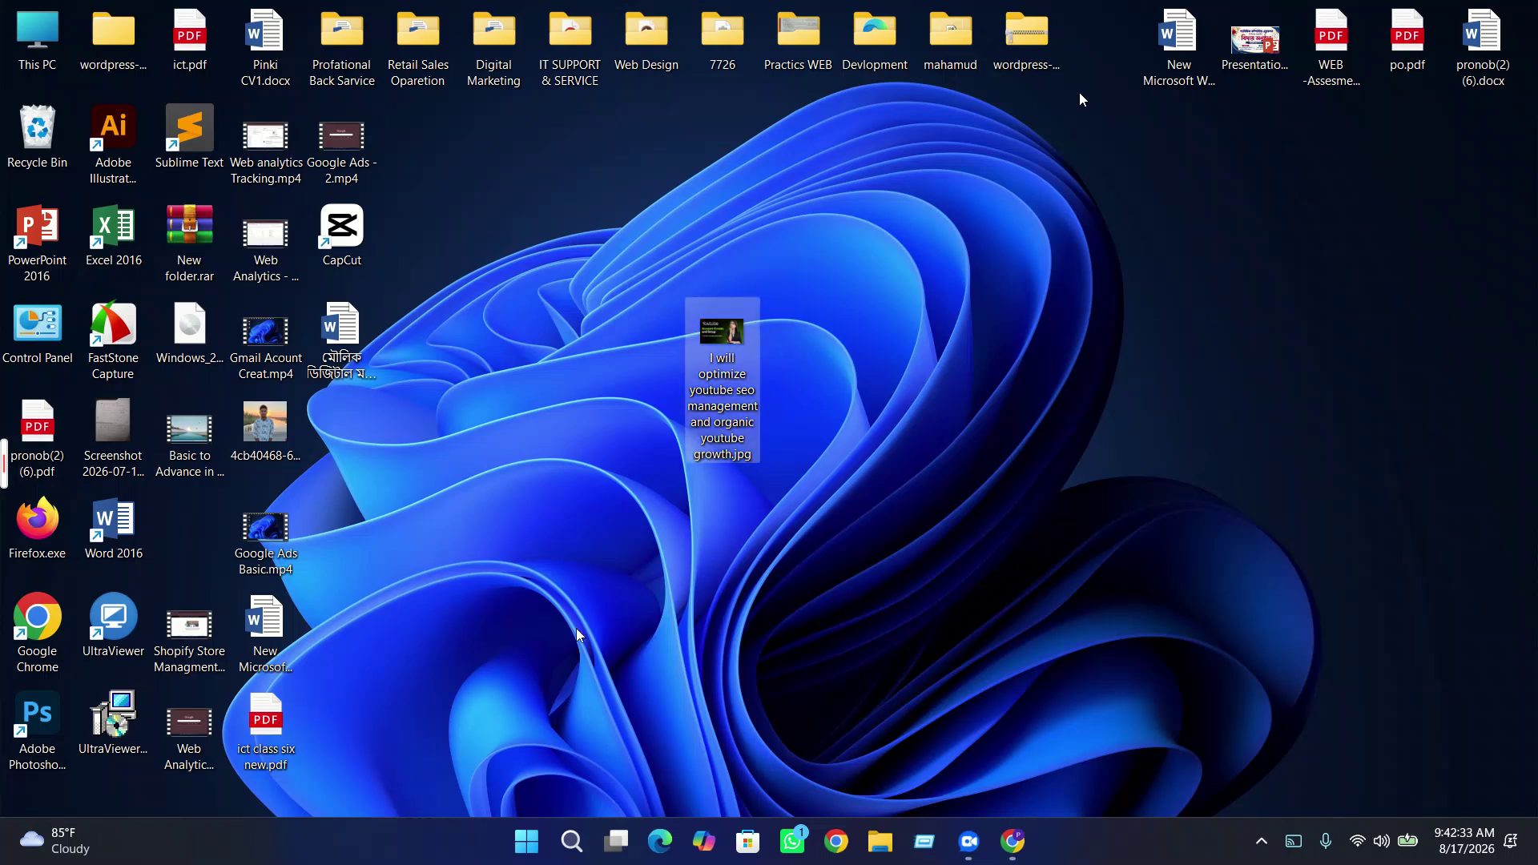
- View the renamed gig image's general properties once more and close them
right_click(724, 346)
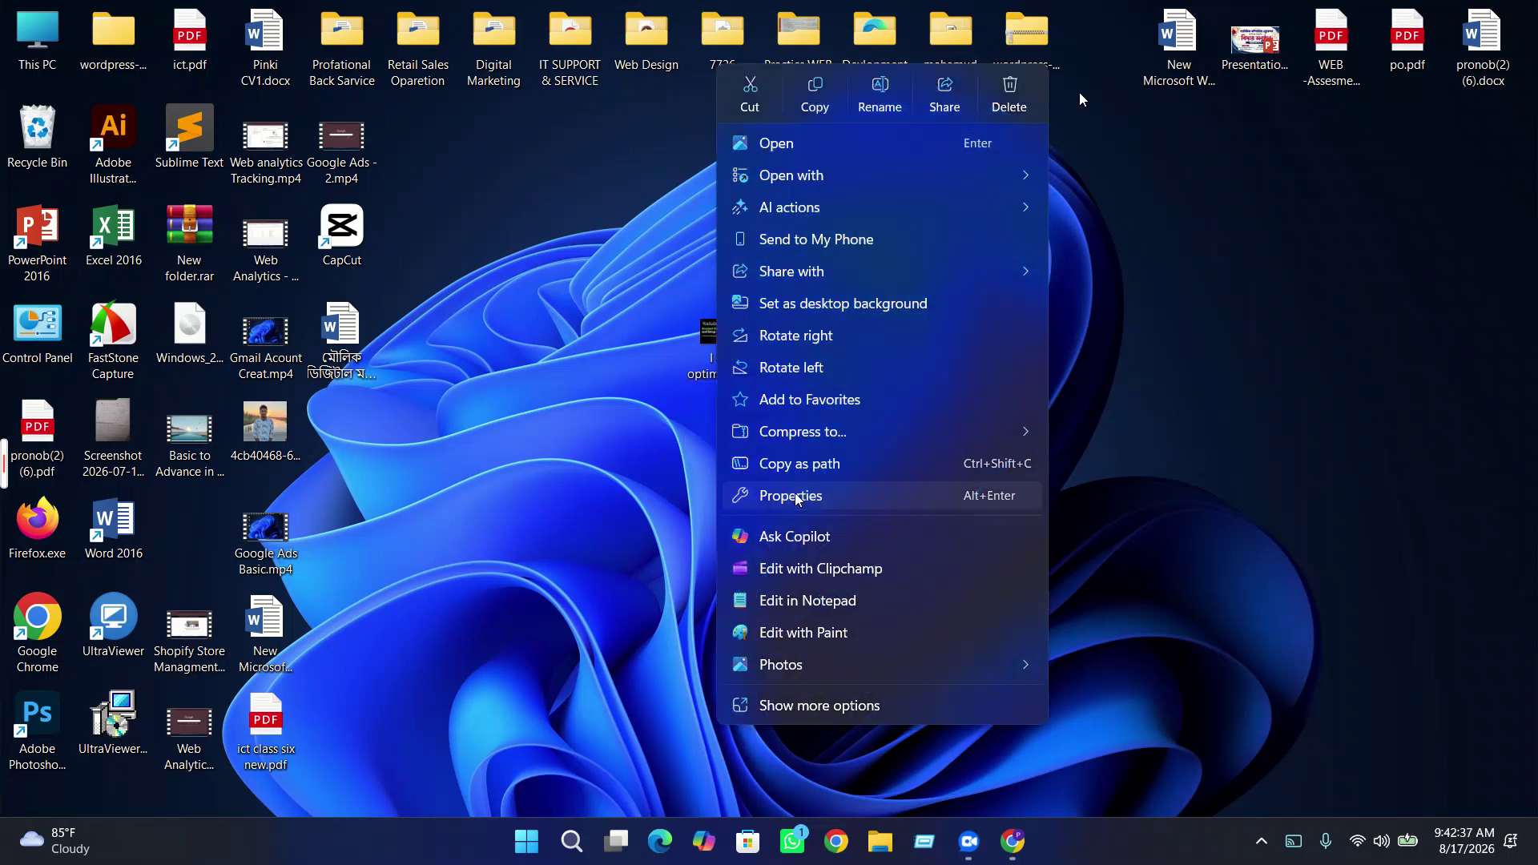
left_click(884, 508)
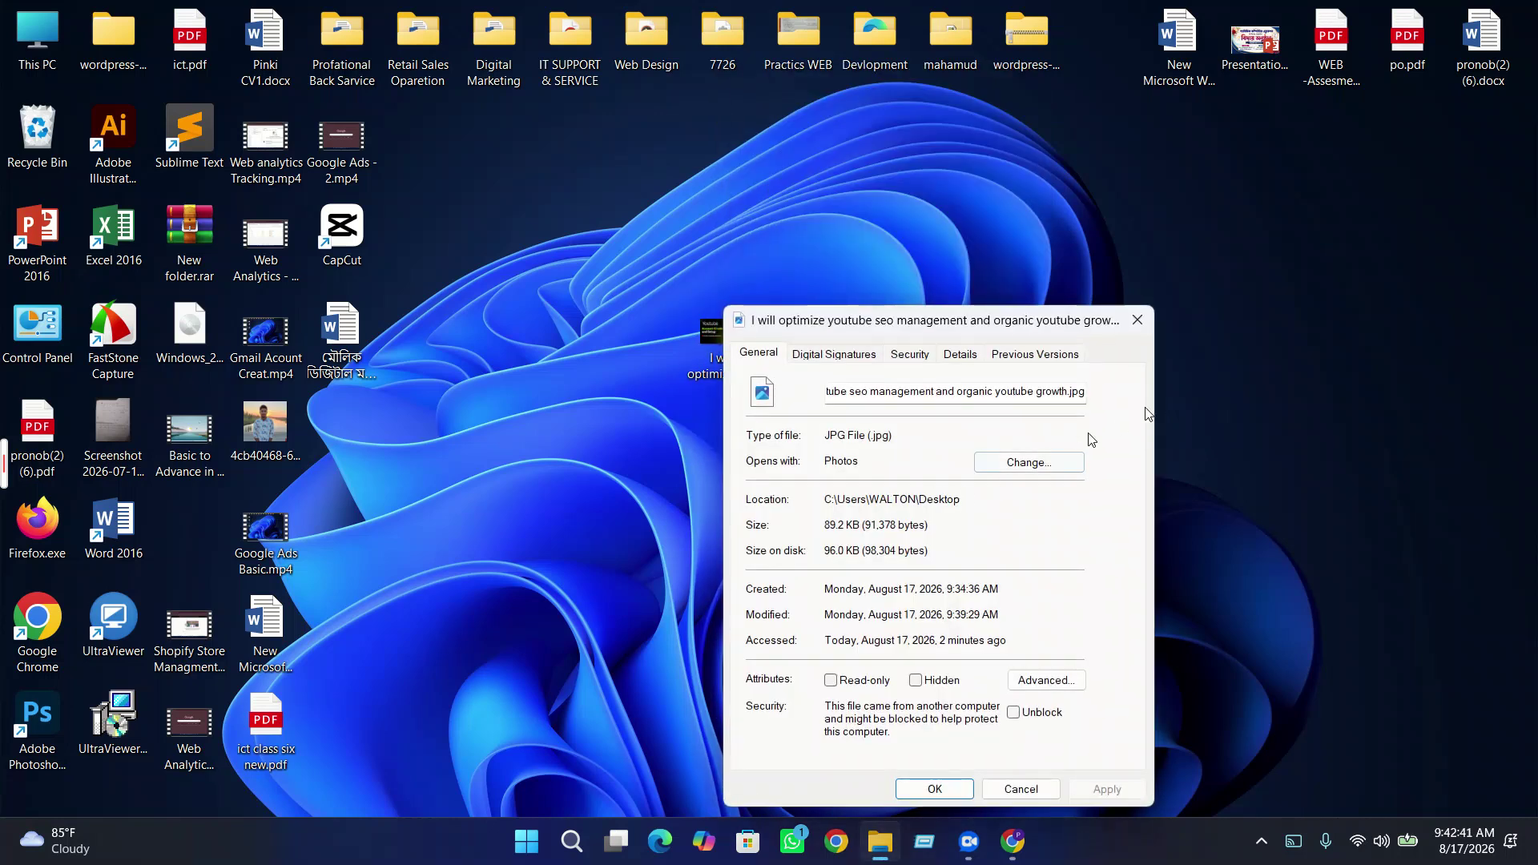
left_click(1134, 320)
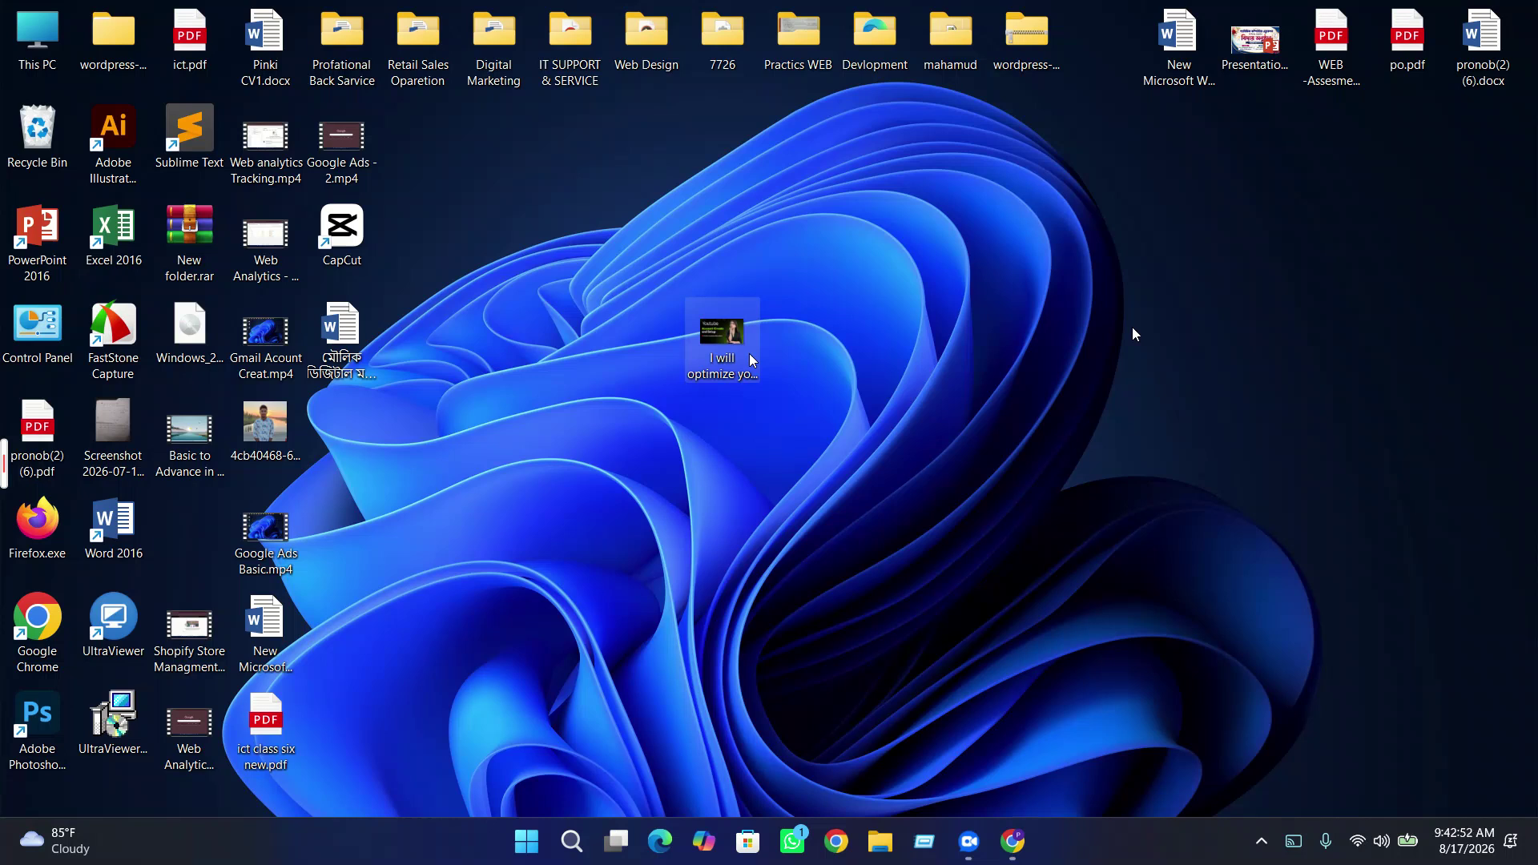
right_click(860, 346)
left_click(897, 436)
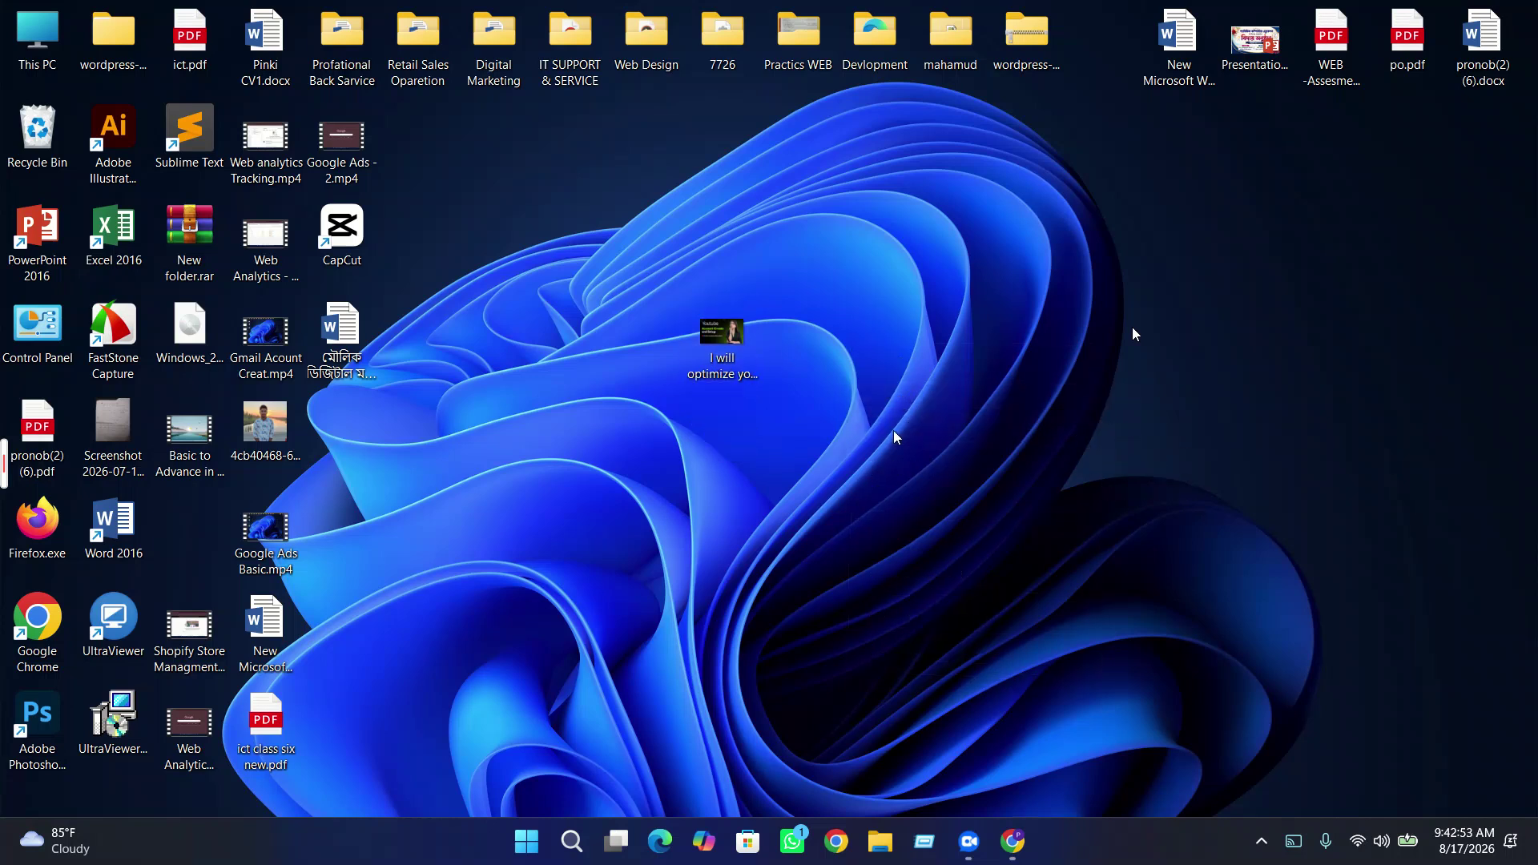
right_click(1038, 406)
left_click(995, 460)
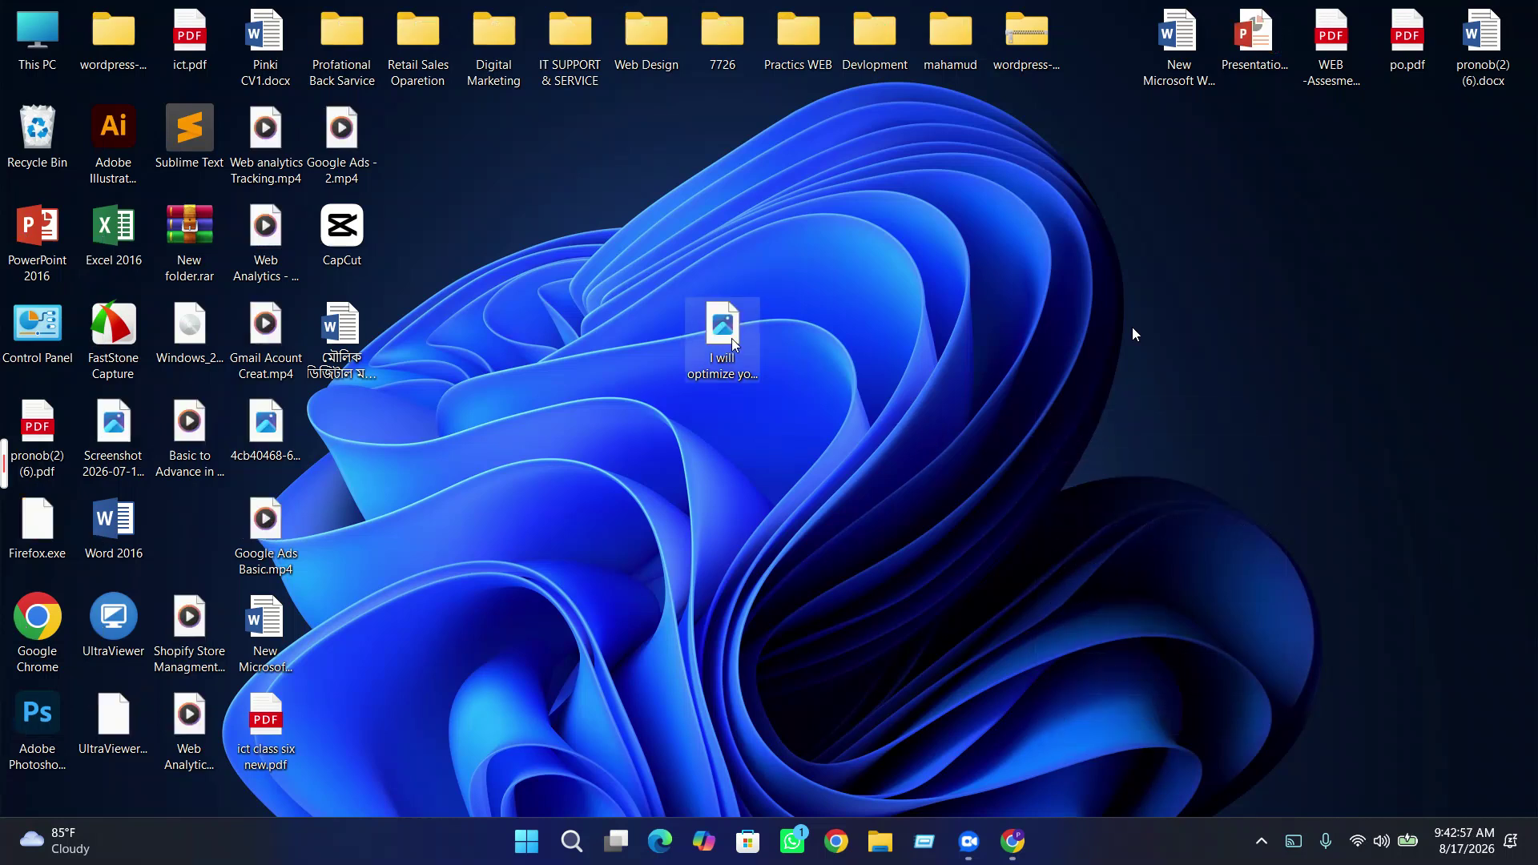
- Open the gig image's properties and check its title, subject, tags, comments, authors and copyright metadata
left_click(751, 355)
right_click(751, 355)
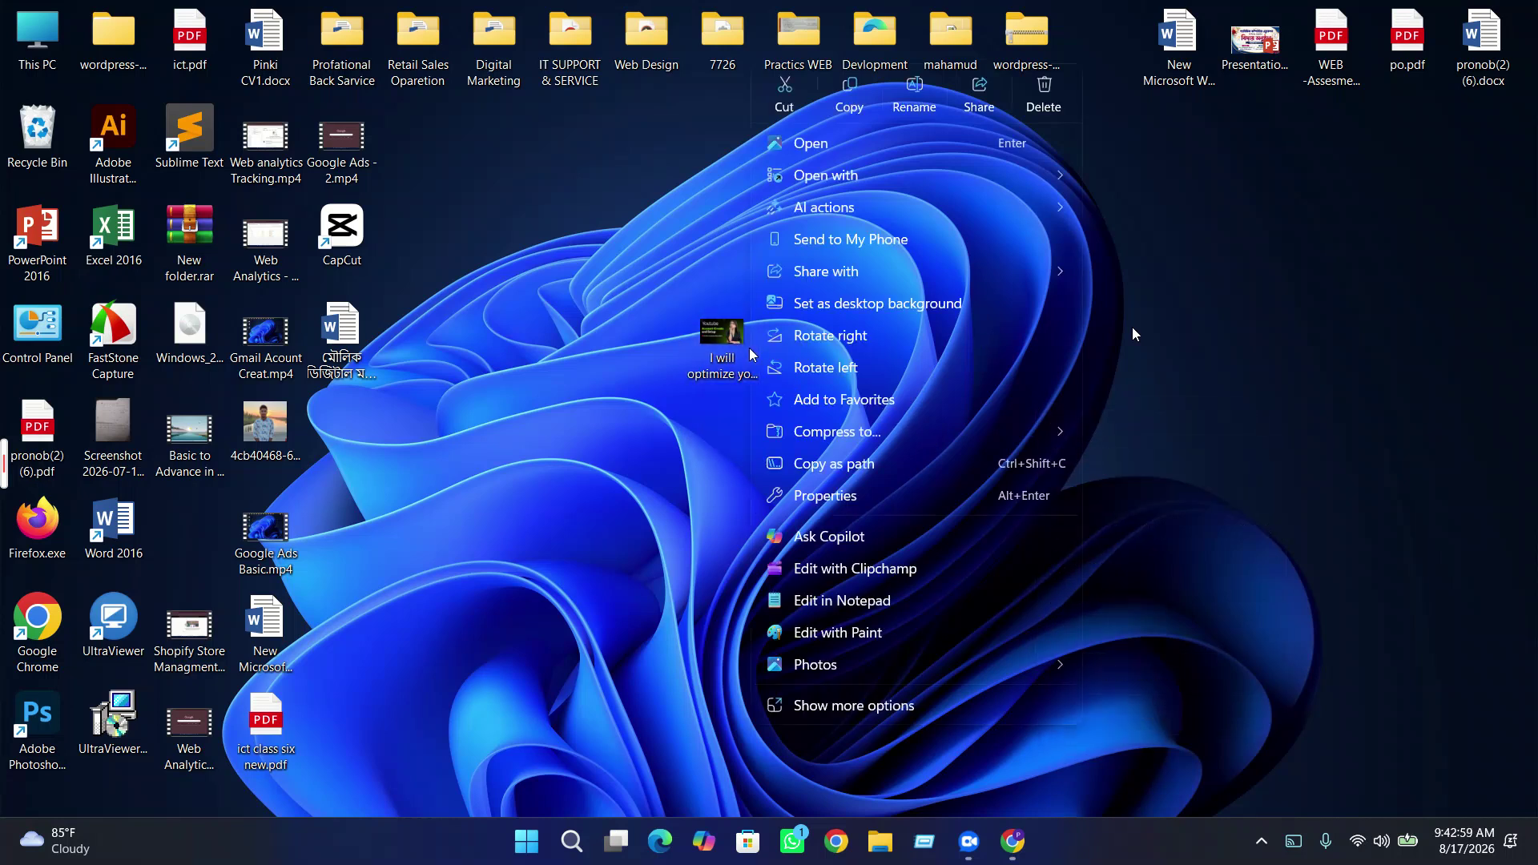
left_click(824, 494)
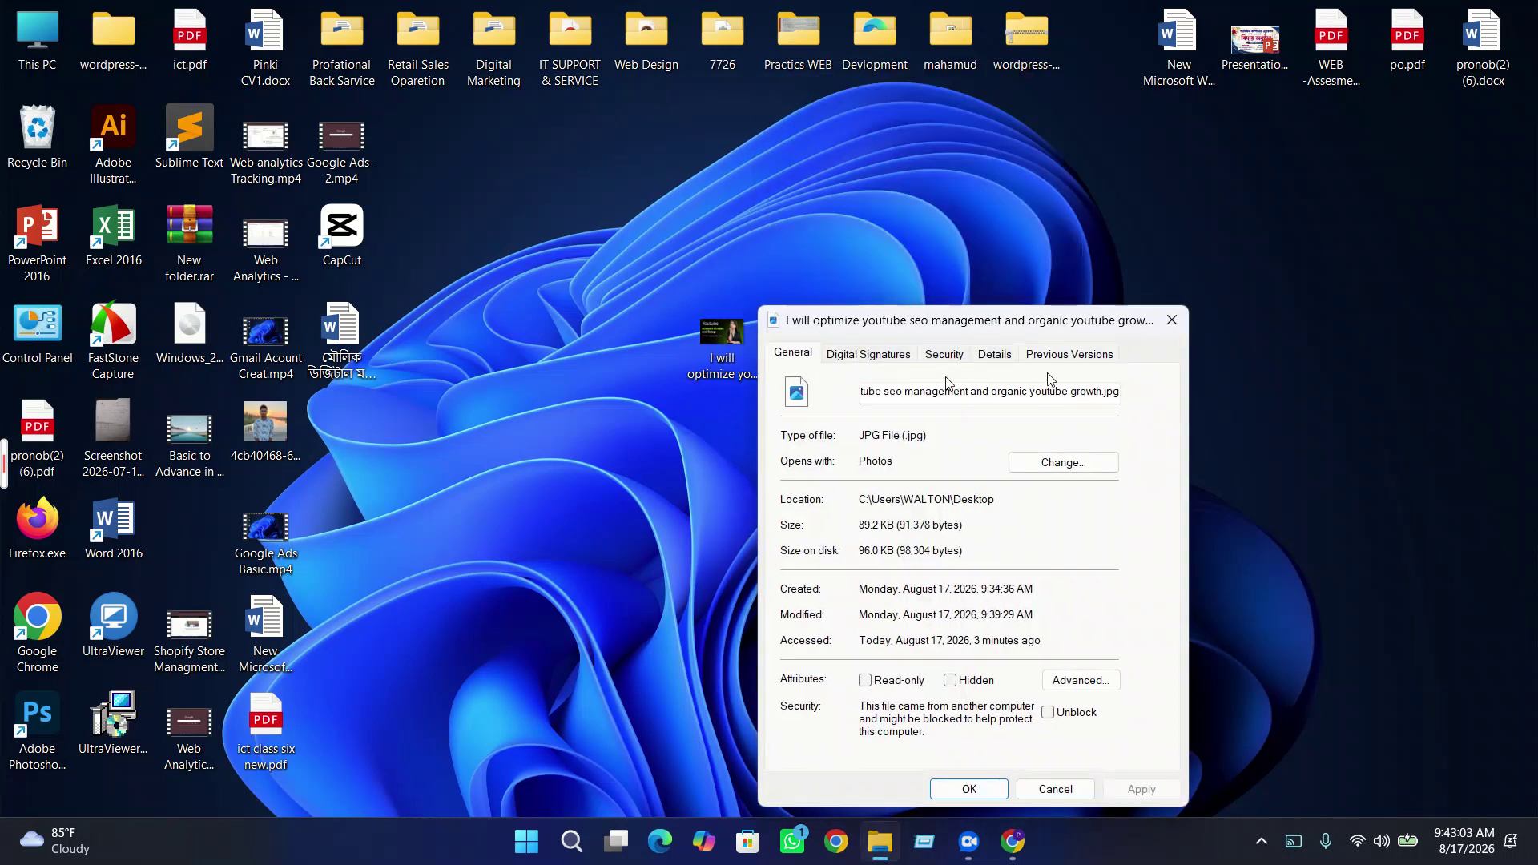
left_click(985, 358)
left_click(993, 426)
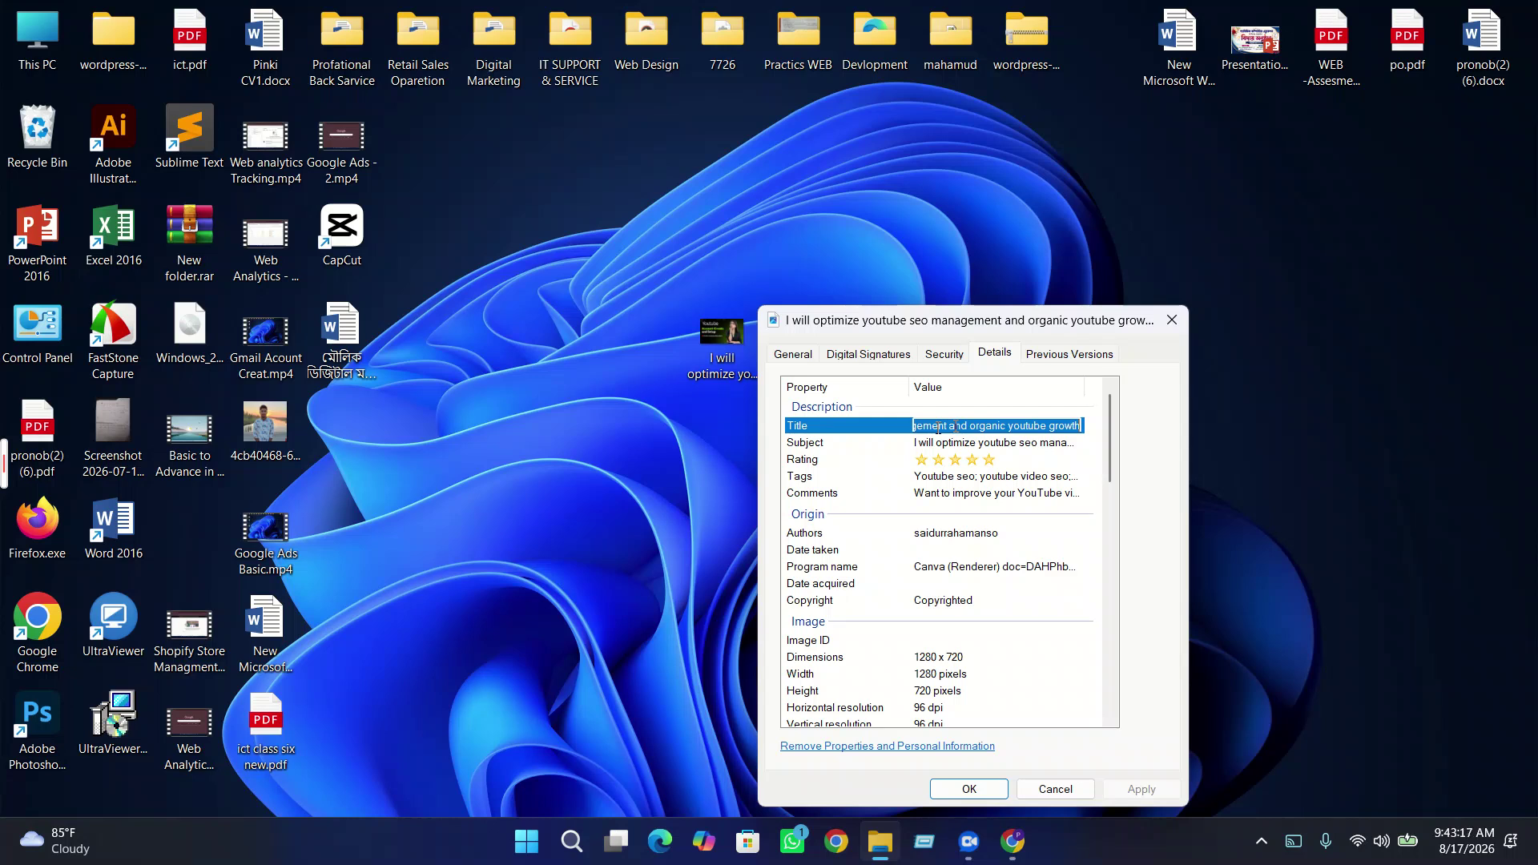
left_click(967, 443)
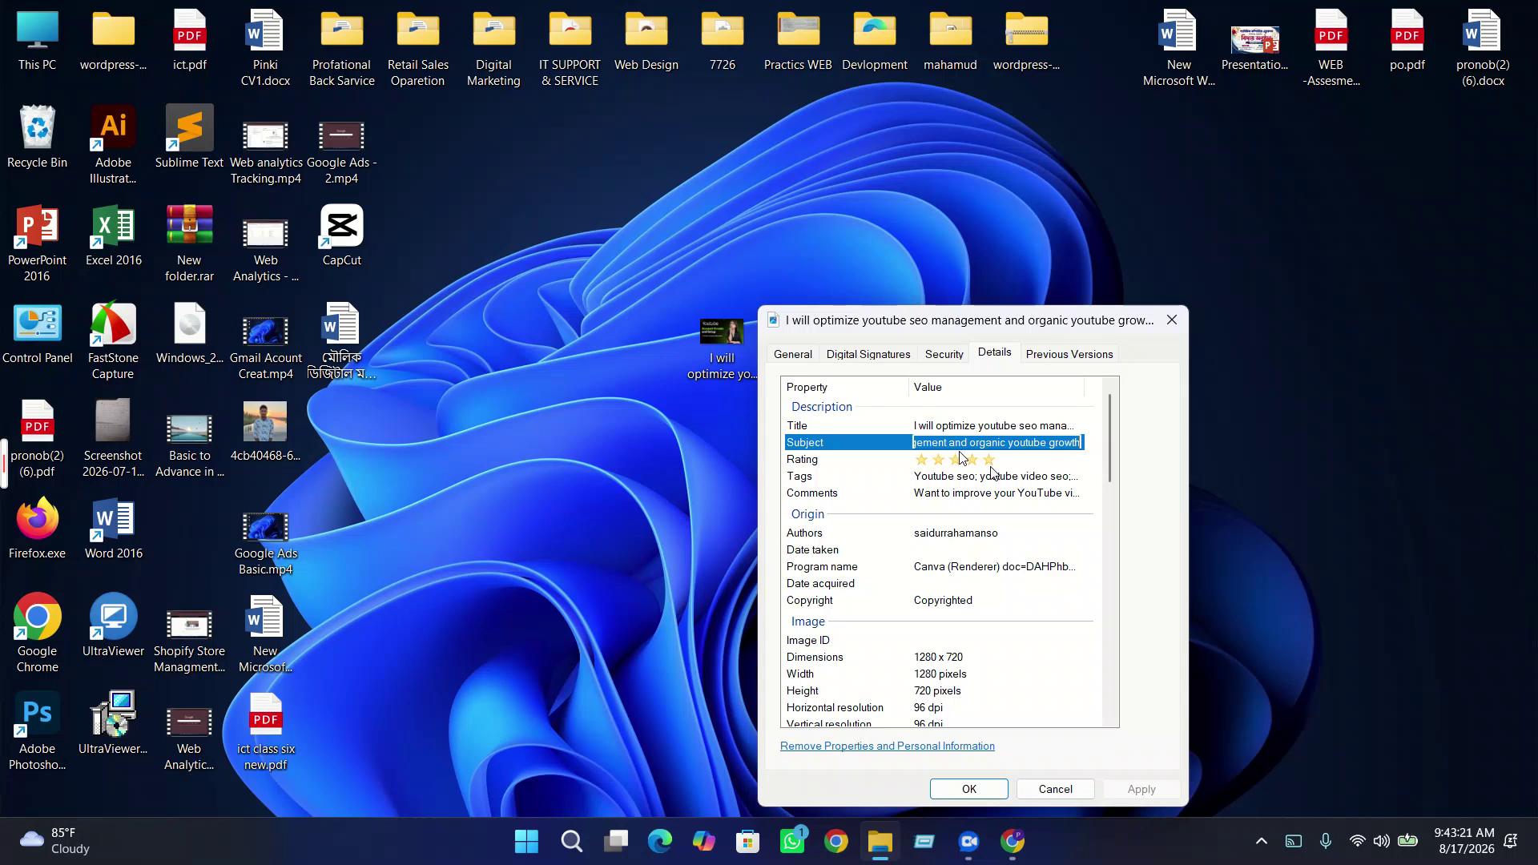
left_click(991, 475)
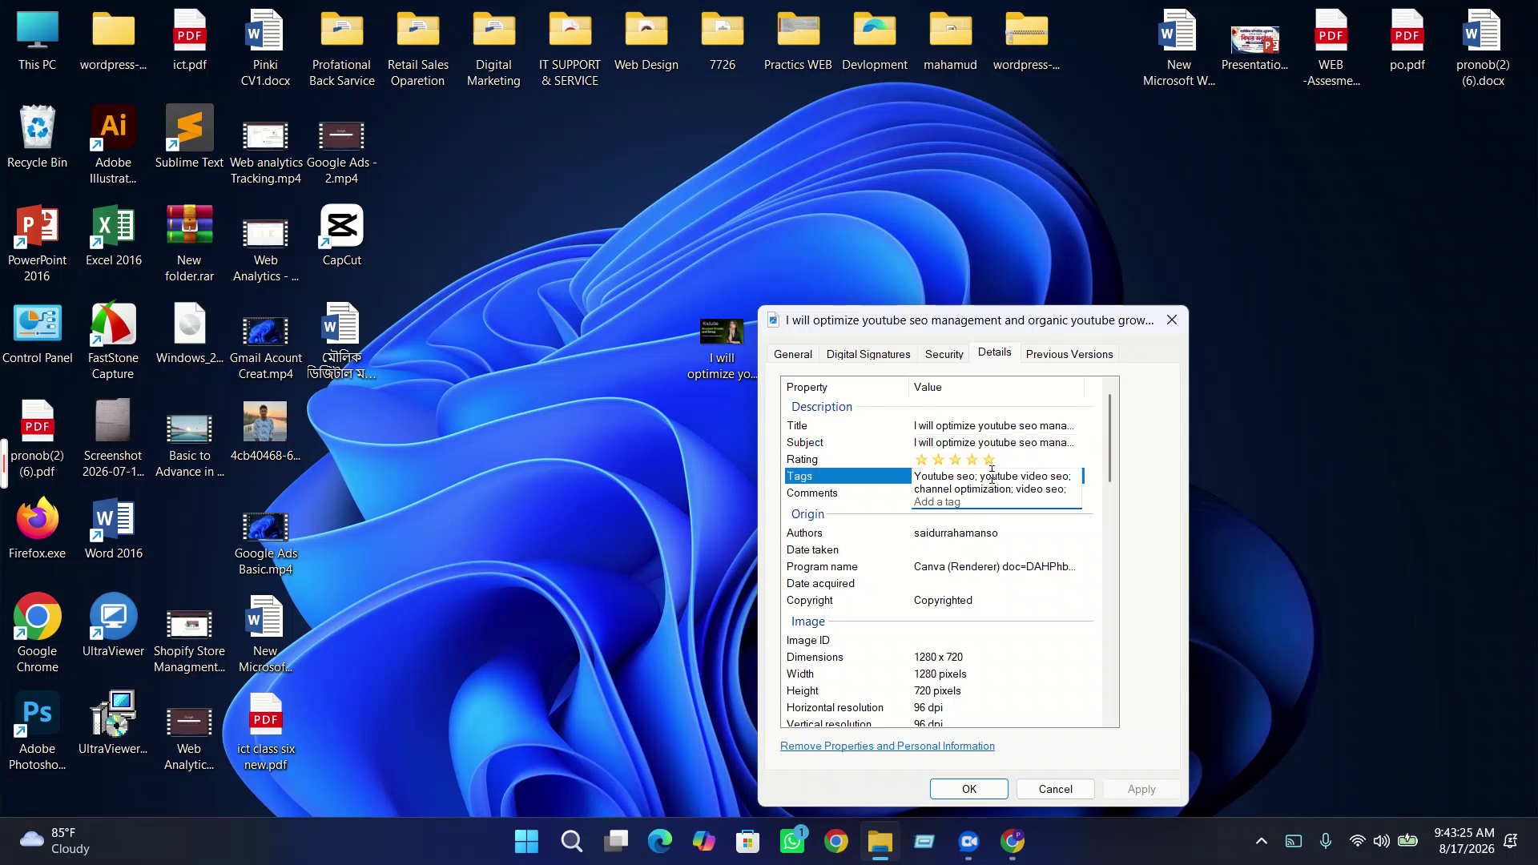
left_click(933, 494)
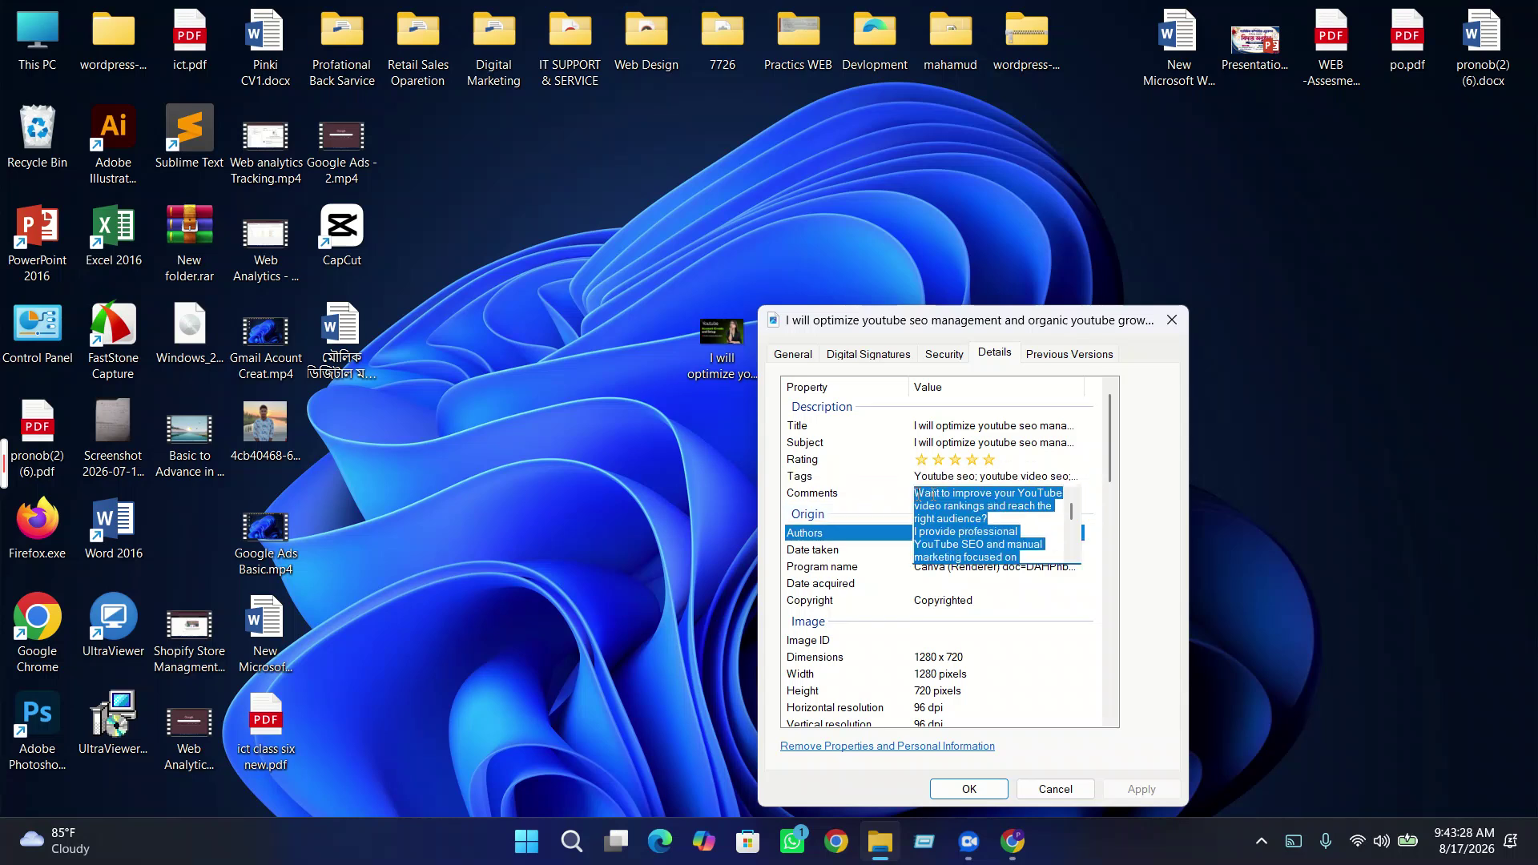
scroll(933, 494, "down", 5)
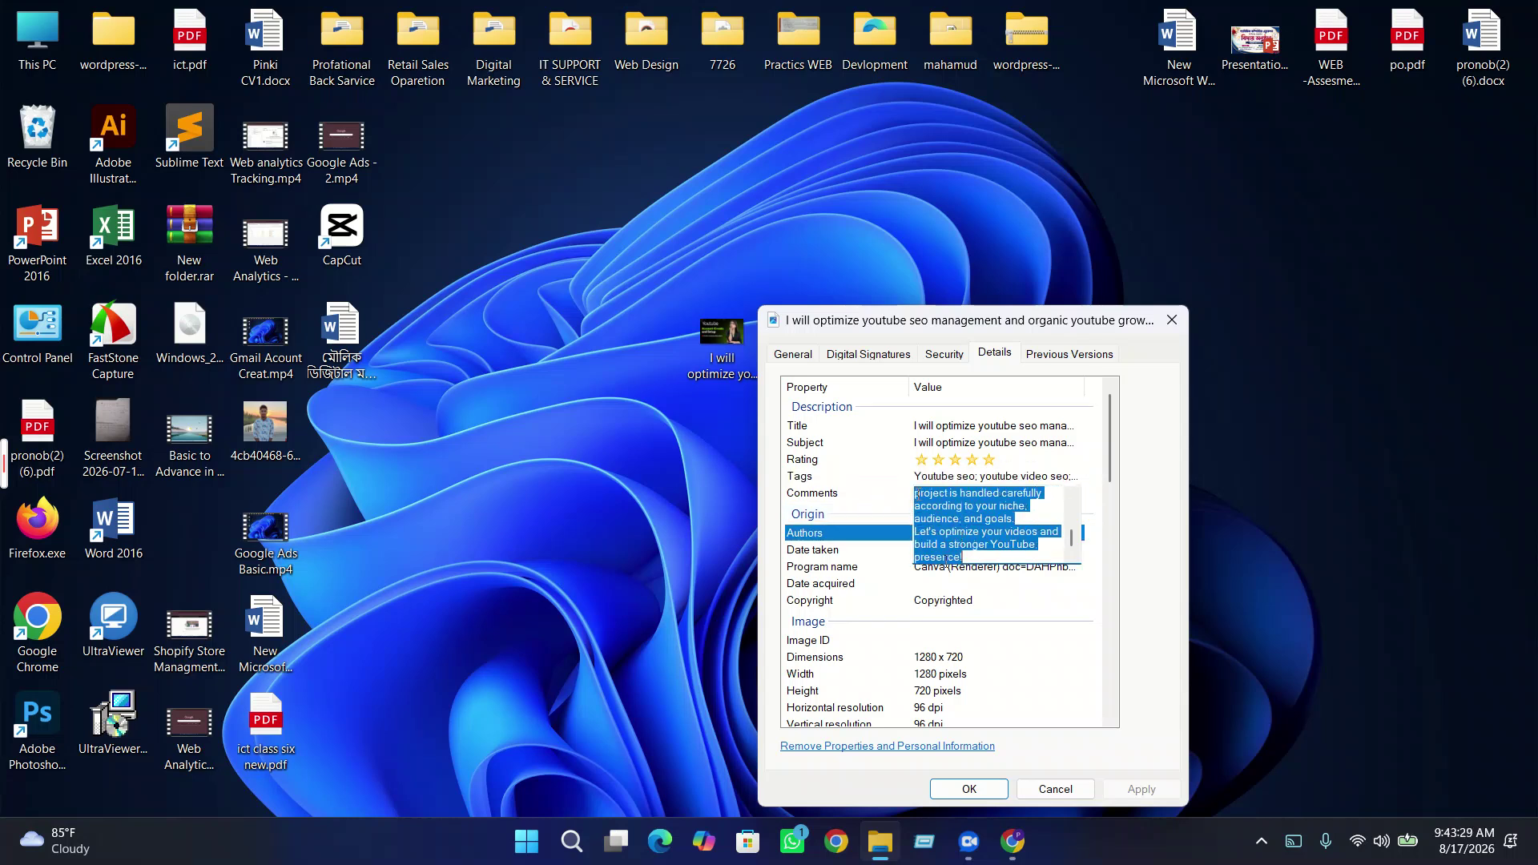
left_click(905, 535)
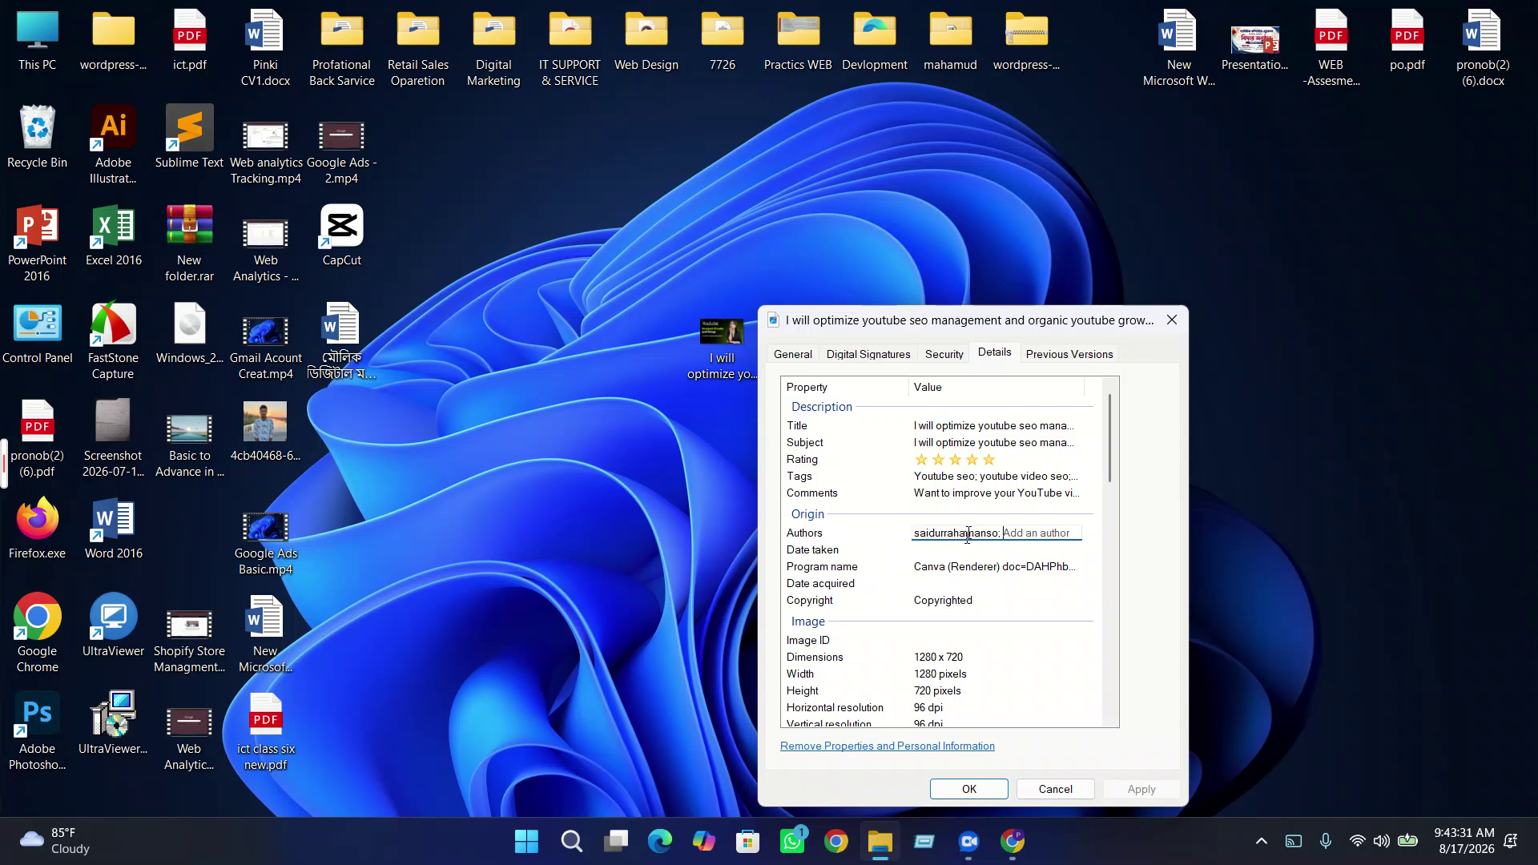
left_click(941, 601)
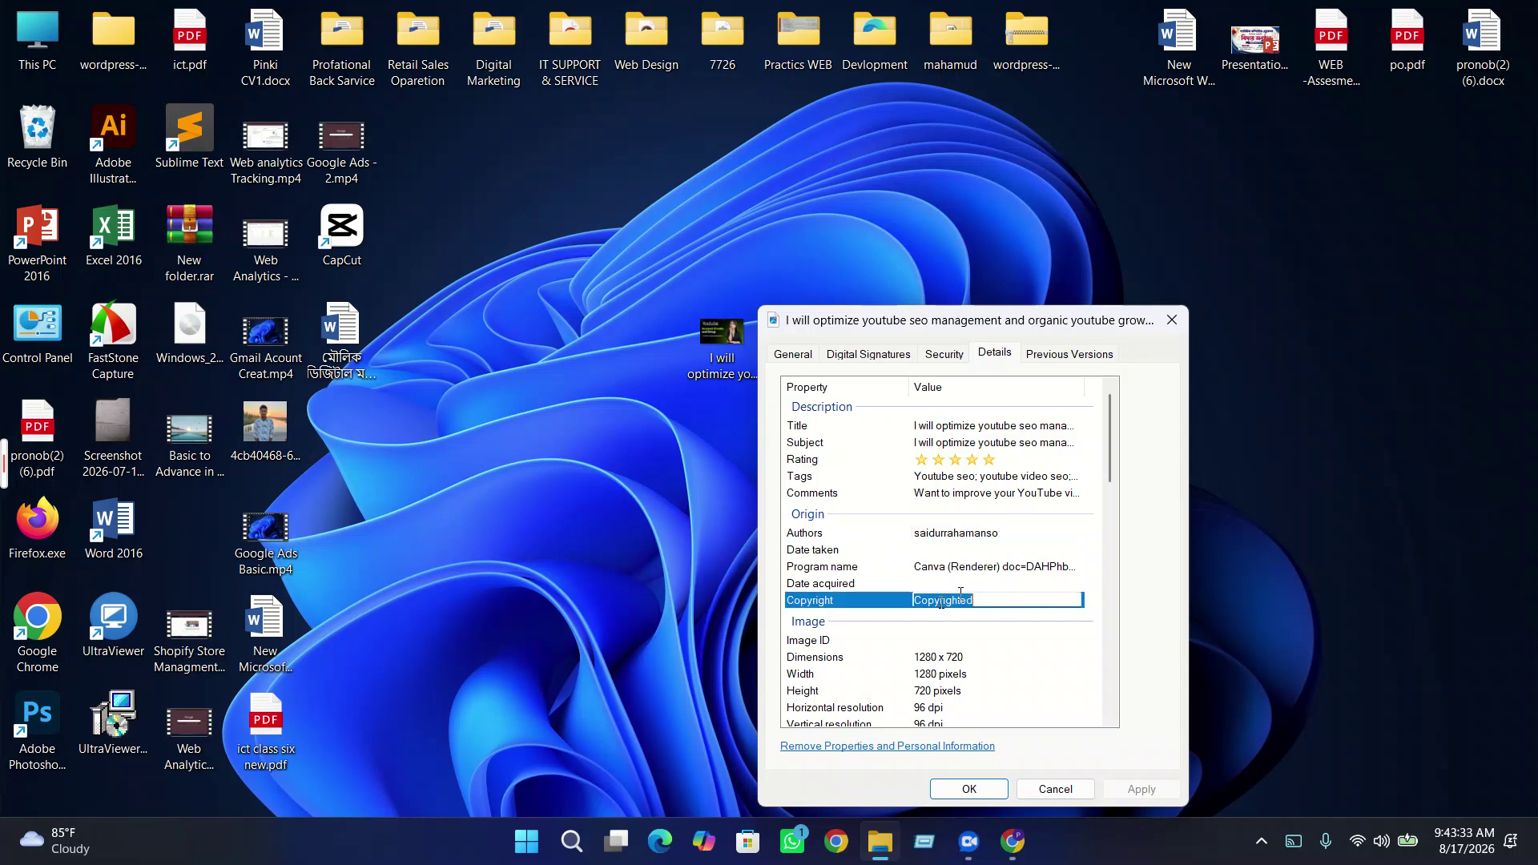
- Look through the gig image's remaining image, camera and file details, recheck the comments, and close the properties
scroll(942, 602, "down", 5)
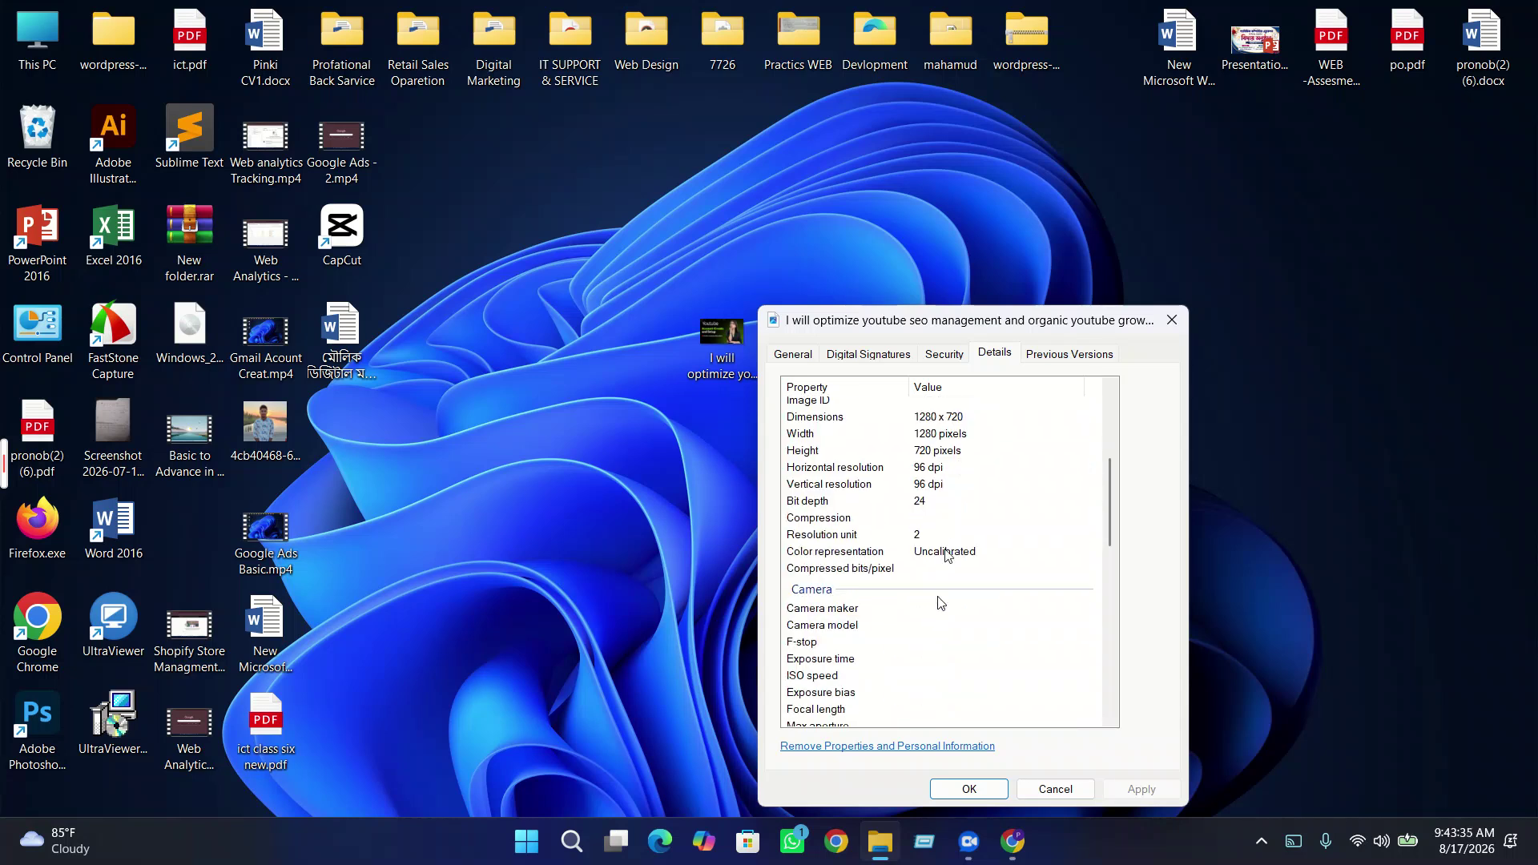
scroll(968, 521, "down", 2)
left_click(966, 514)
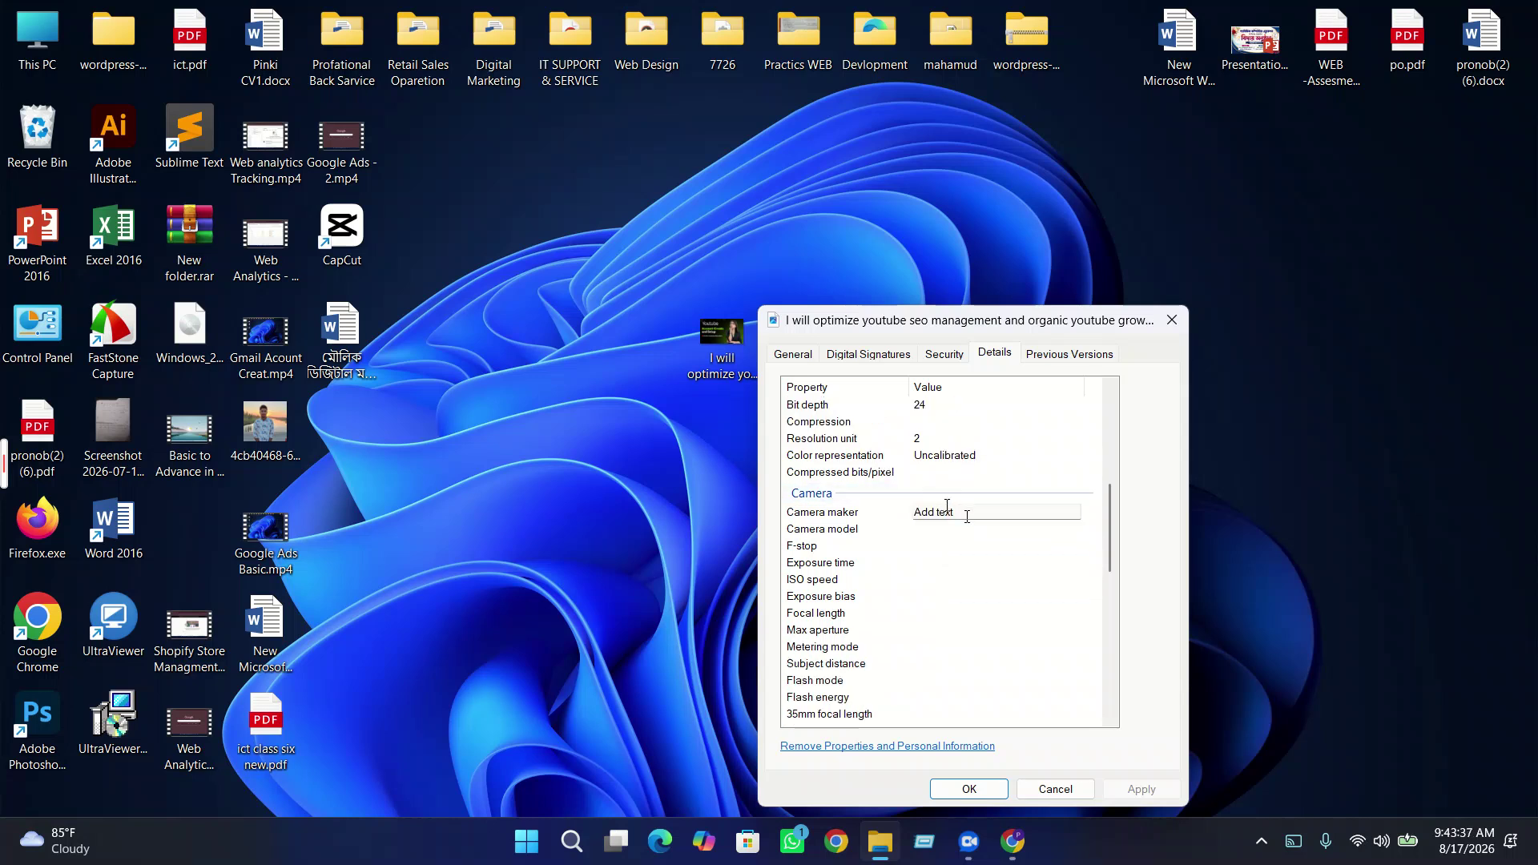
scroll(953, 545, "down", 6)
scroll(921, 609, "down", 5)
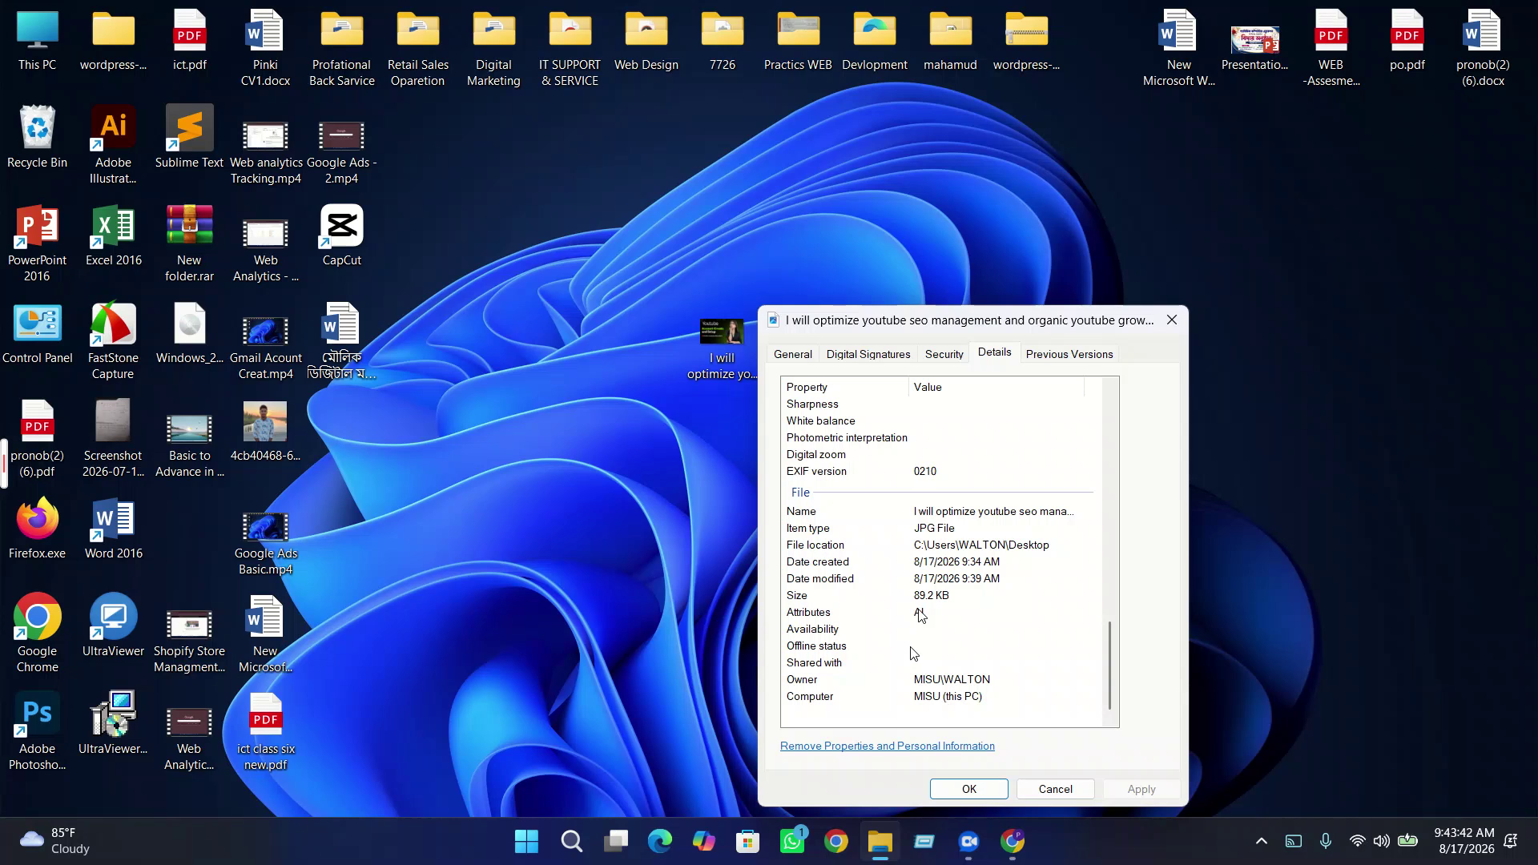
scroll(915, 633, "up", 8)
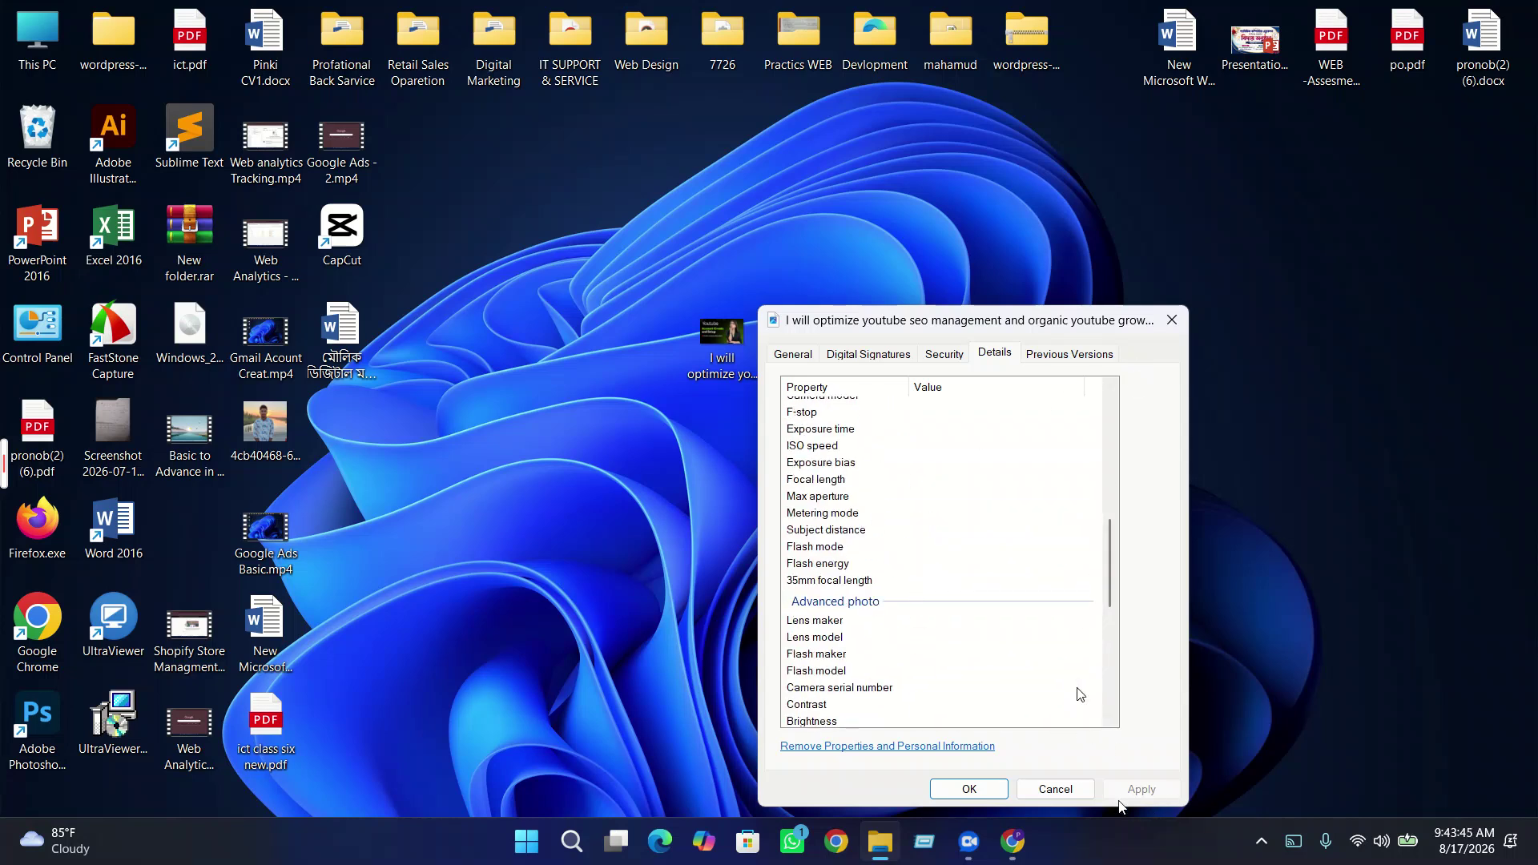
scroll(1063, 633, "up", 9)
left_click(982, 494)
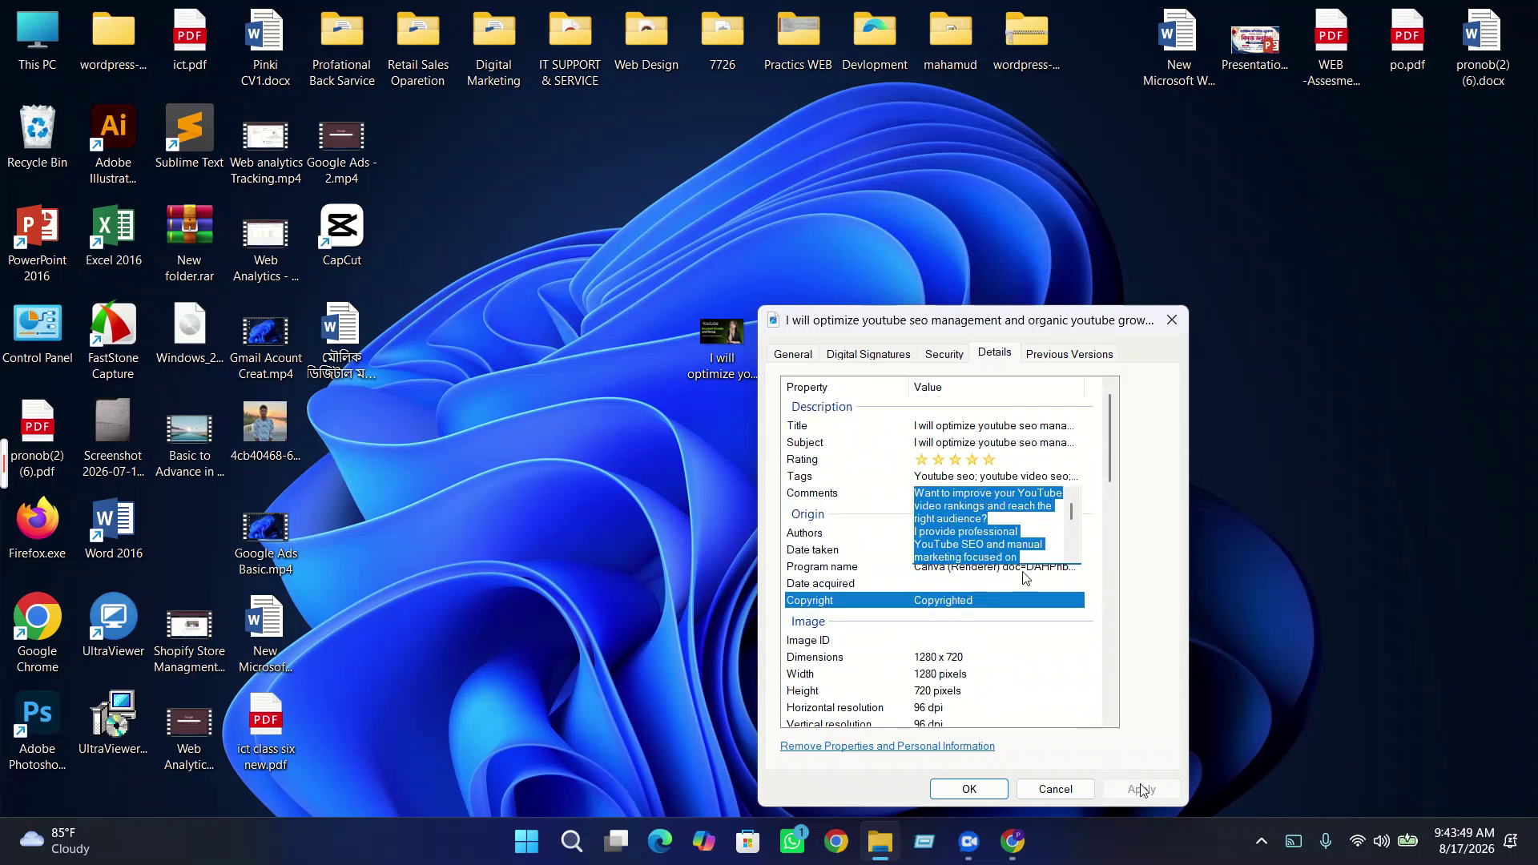
left_click(971, 788)
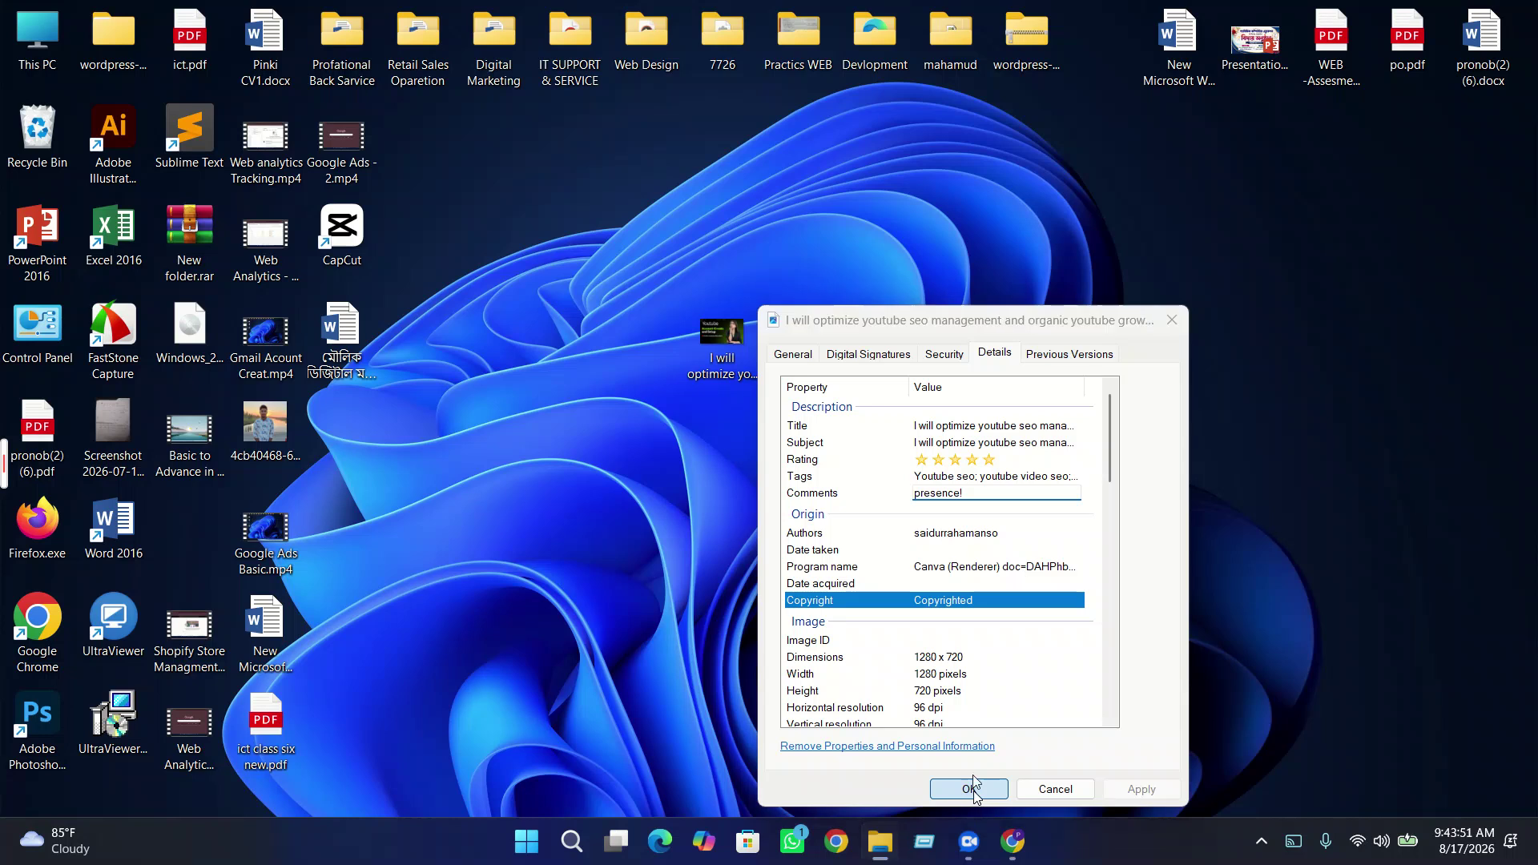
- Refresh the desktop, view the gig image's general properties again, and close them
right_click(1065, 621)
left_click(1123, 387)
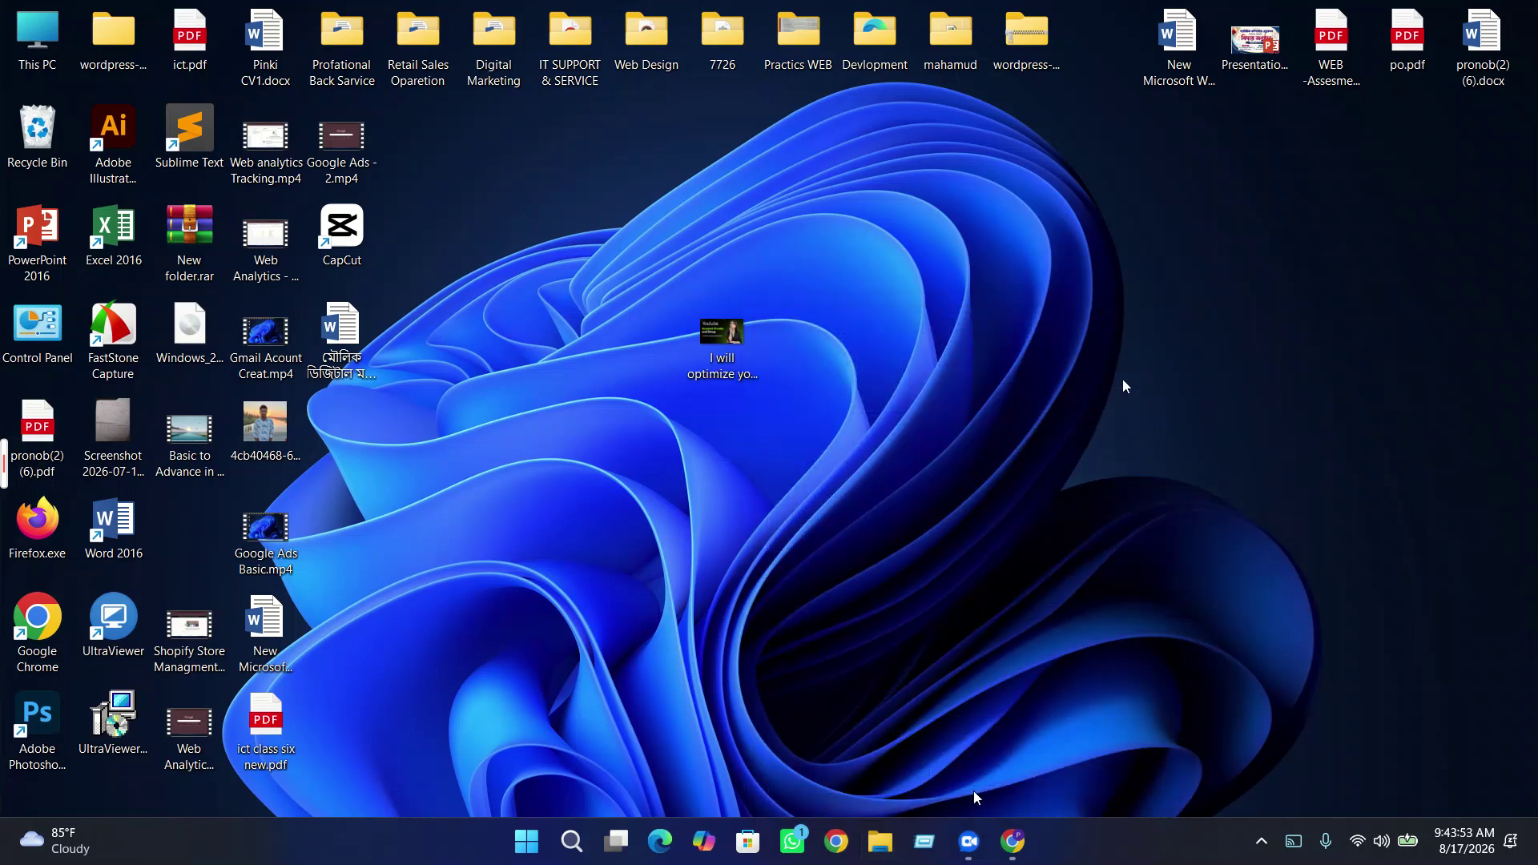
right_click(720, 362)
left_click(789, 494)
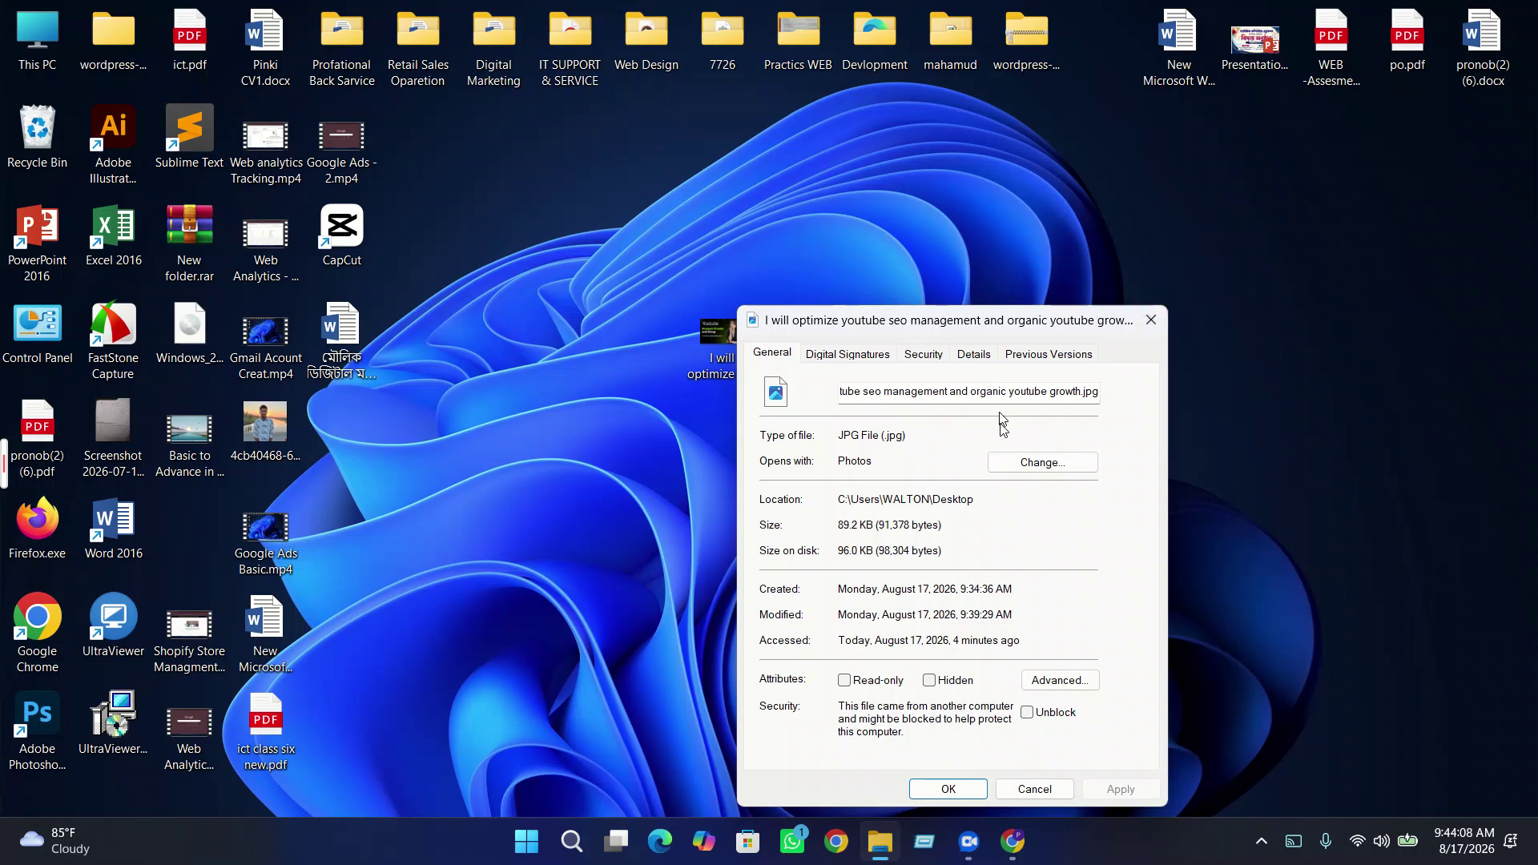
left_click(1154, 322)
- Open the gig image's file name for editing to read it in full, and leave the edit
left_click(723, 352)
right_click(724, 375)
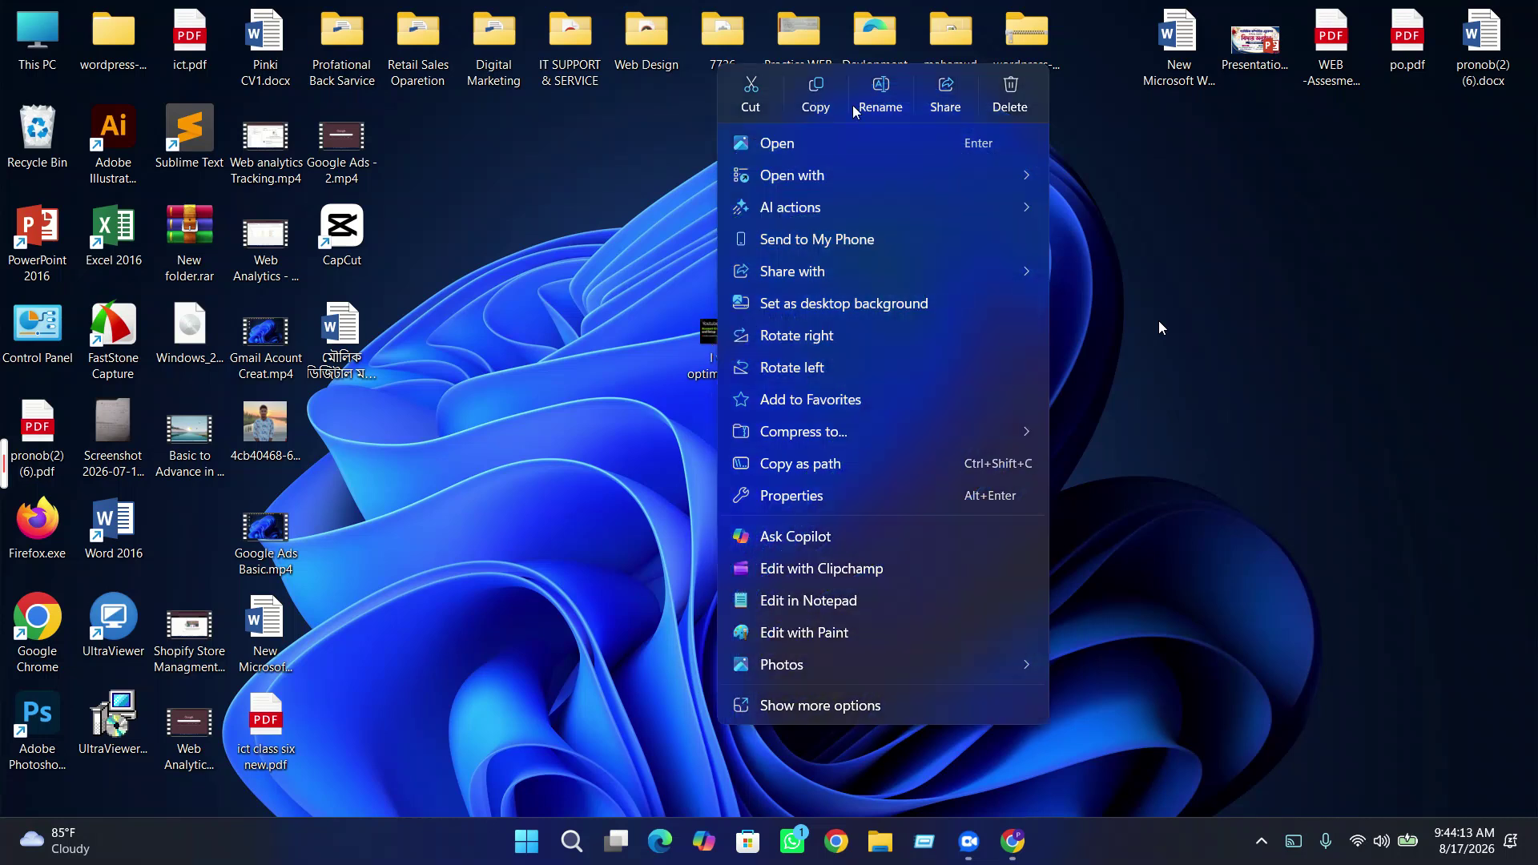
left_click(877, 100)
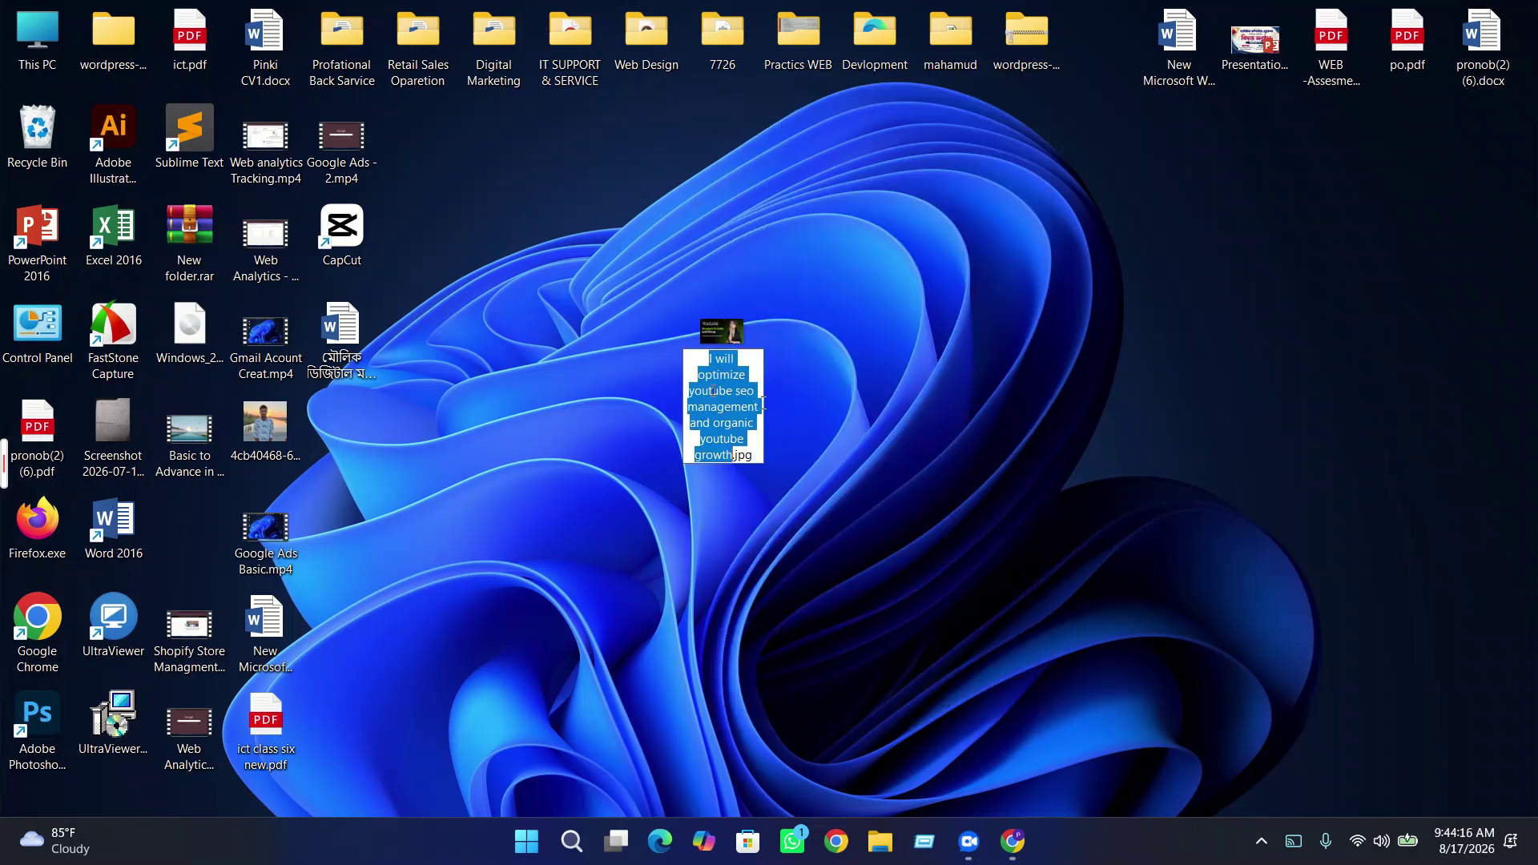
right_click(889, 383)
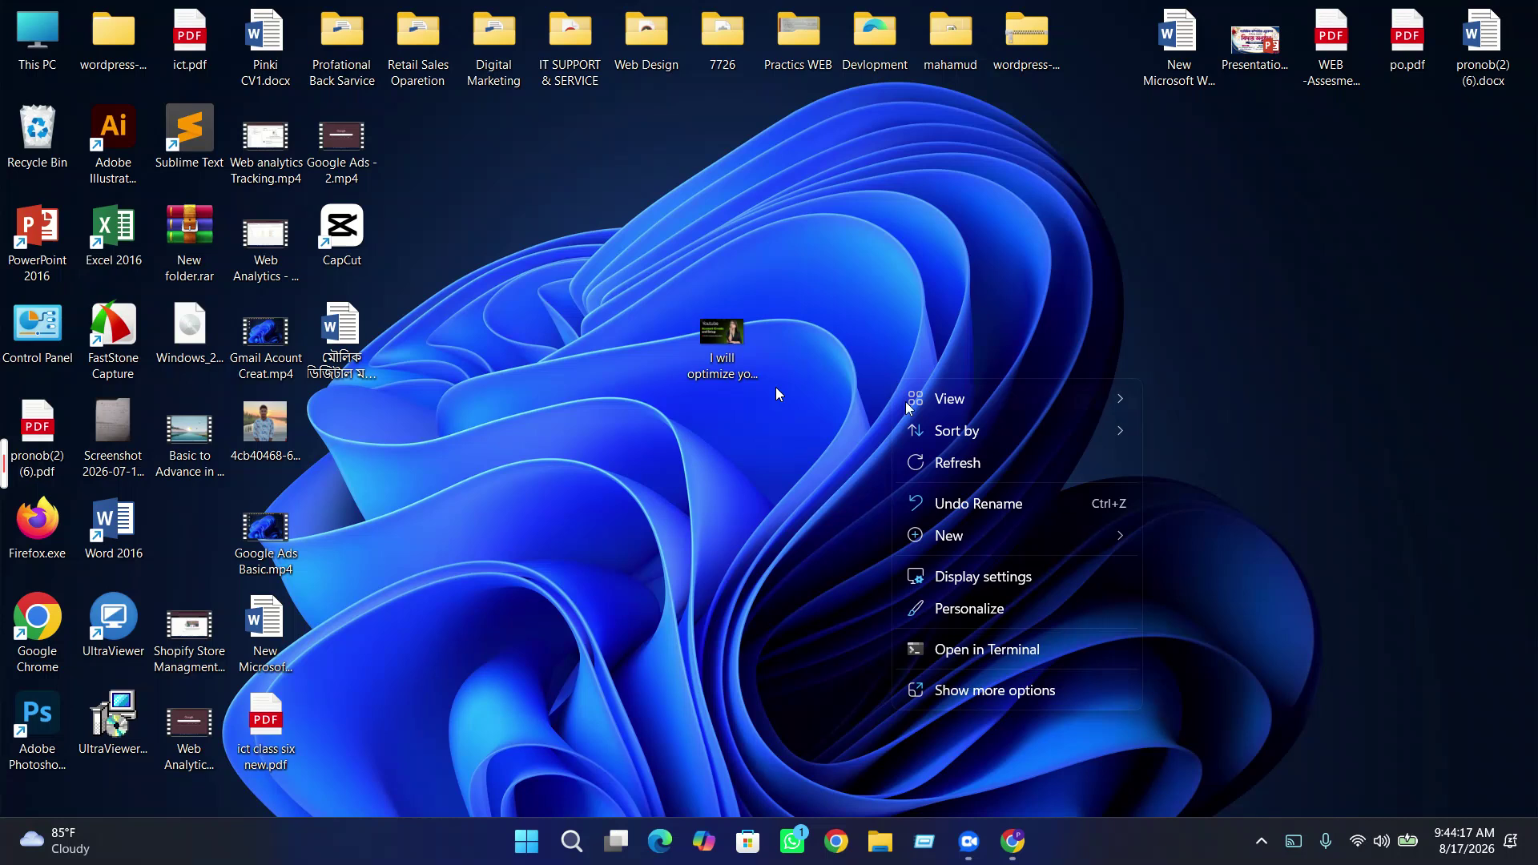
left_click(957, 463)
right_click(957, 463)
left_click(1013, 207)
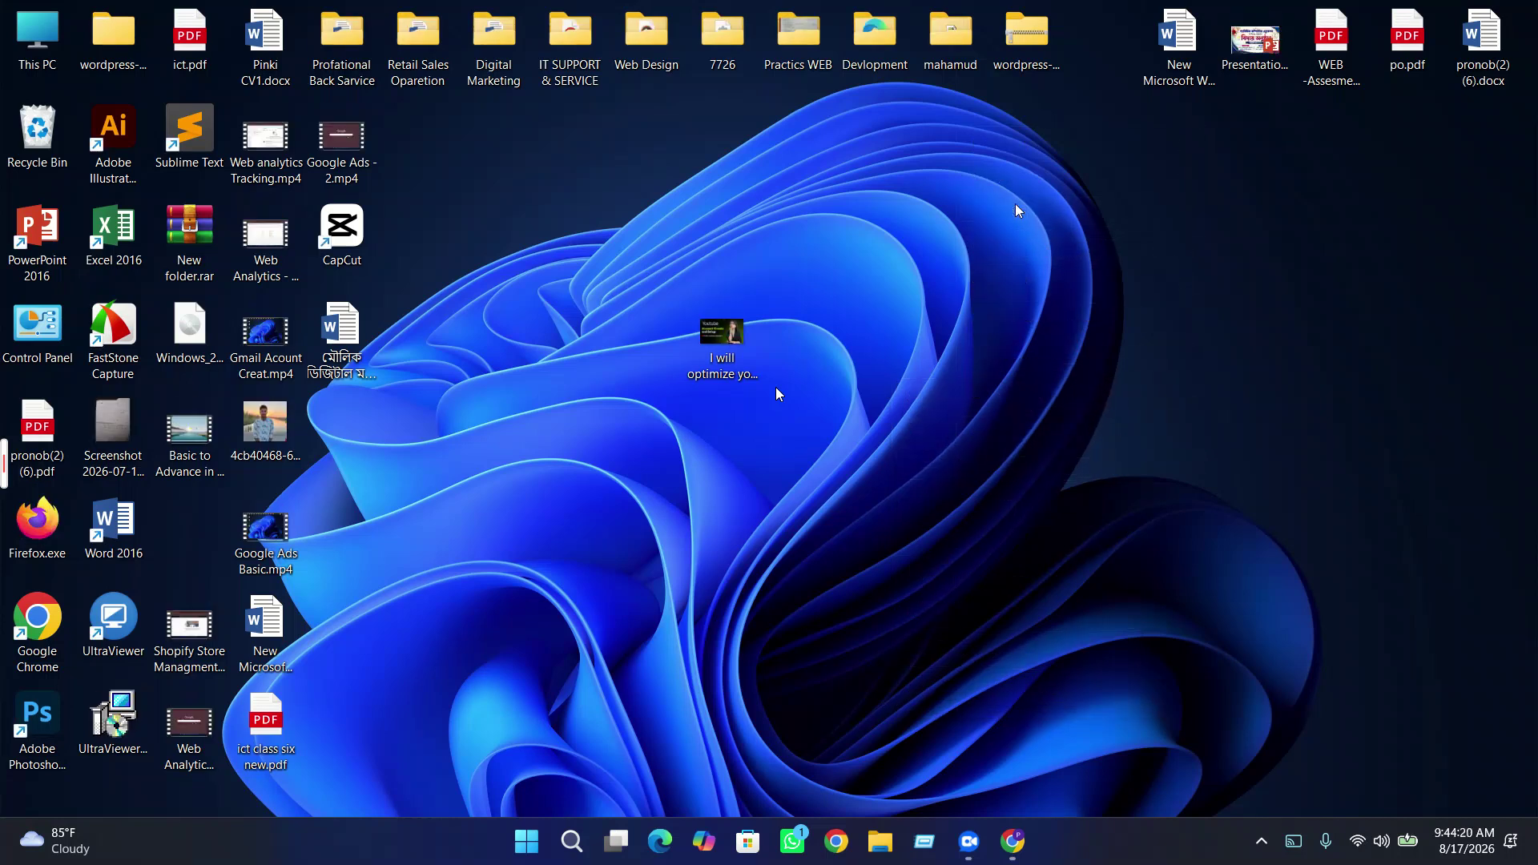
right_click(1017, 210)
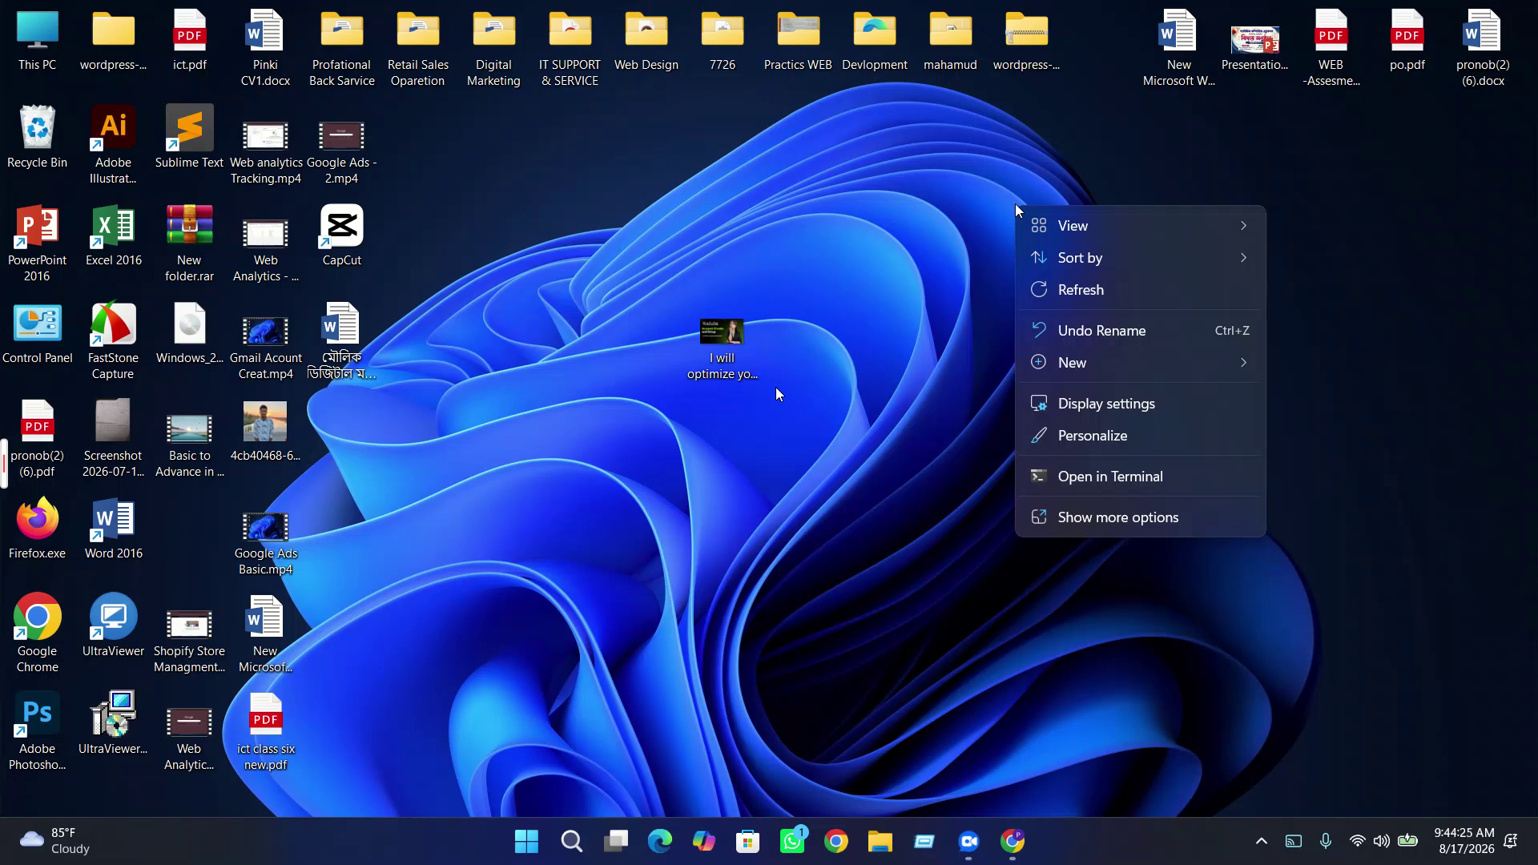
left_click(1105, 295)
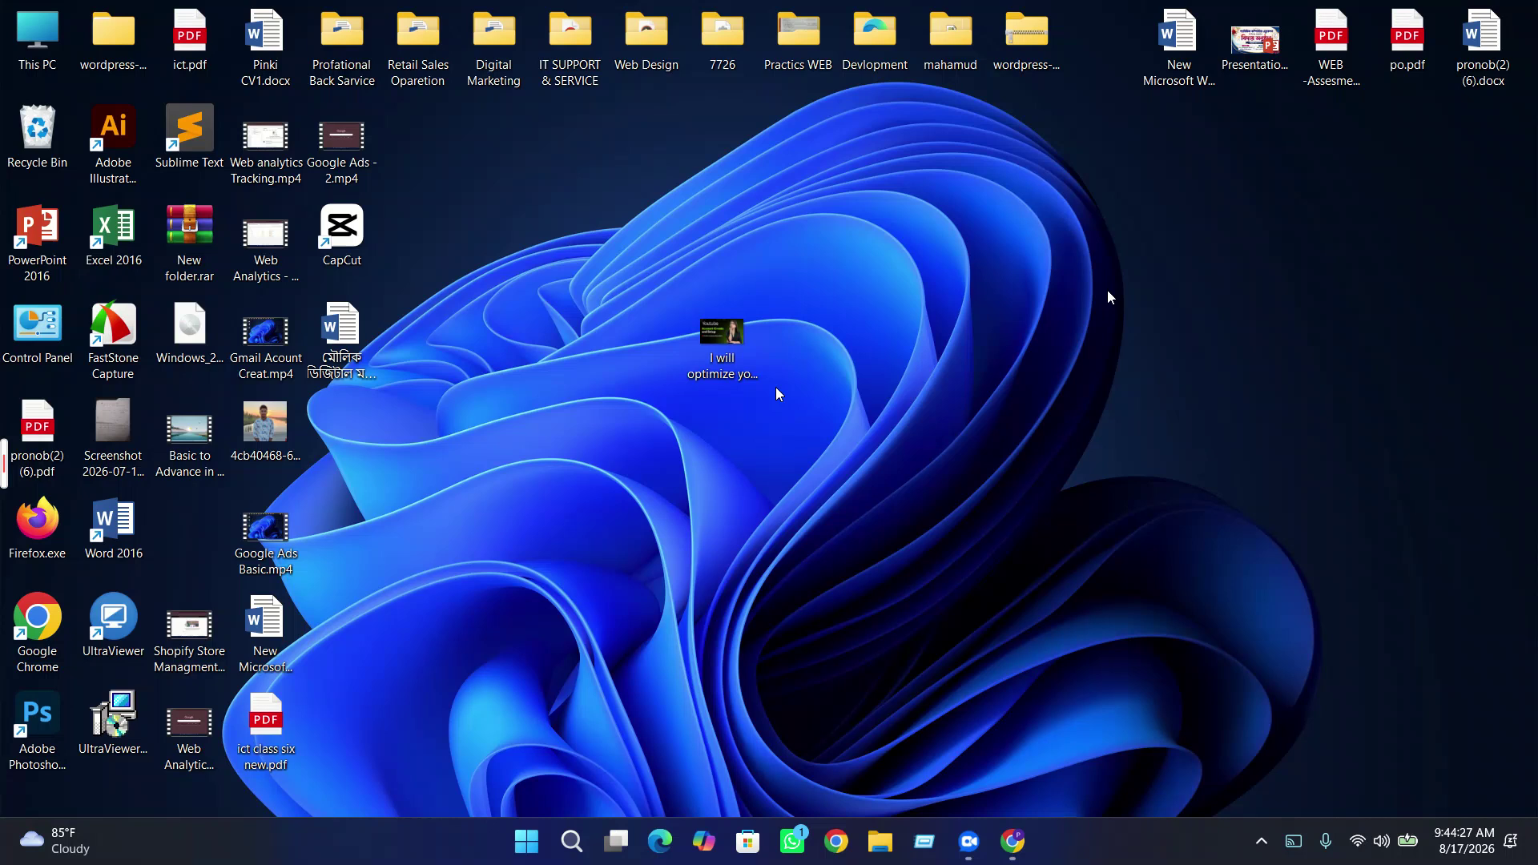
right_click(1110, 296)
left_click(1179, 377)
right_click(1181, 375)
left_click(1254, 480)
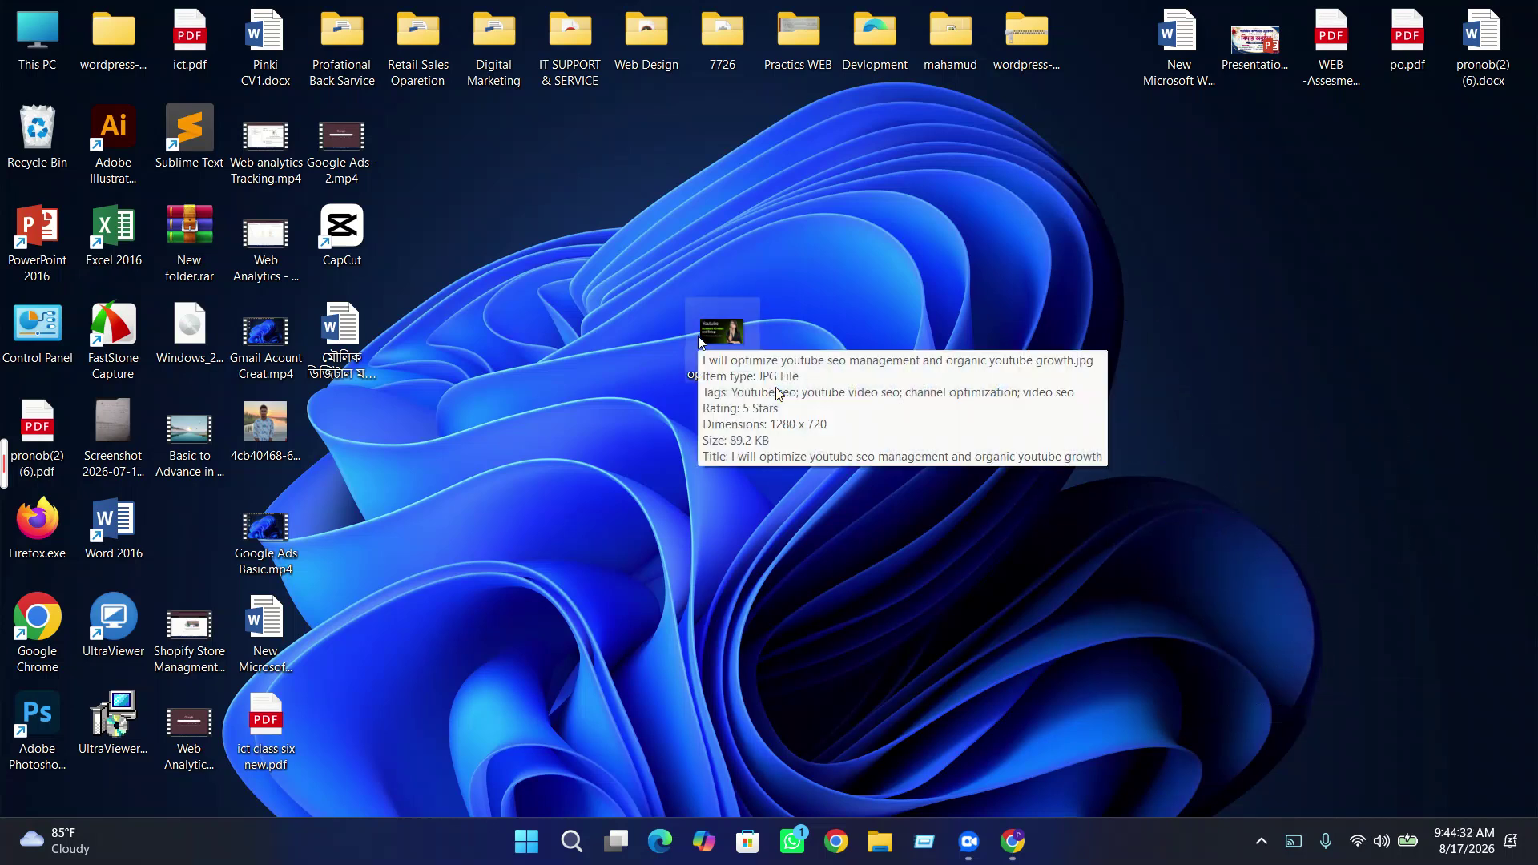
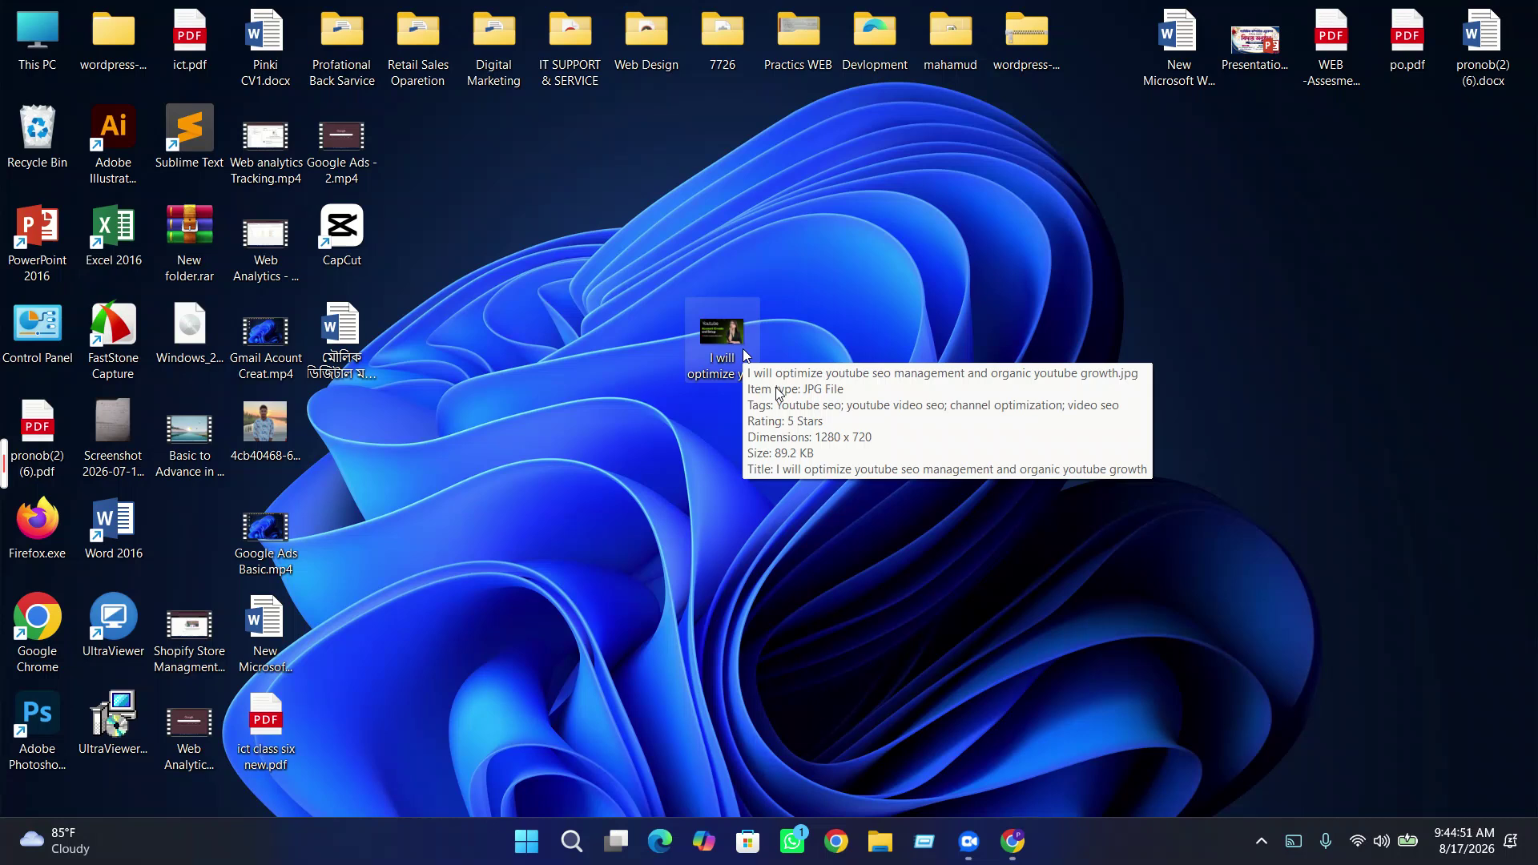
right_click(844, 320)
right_click(908, 415)
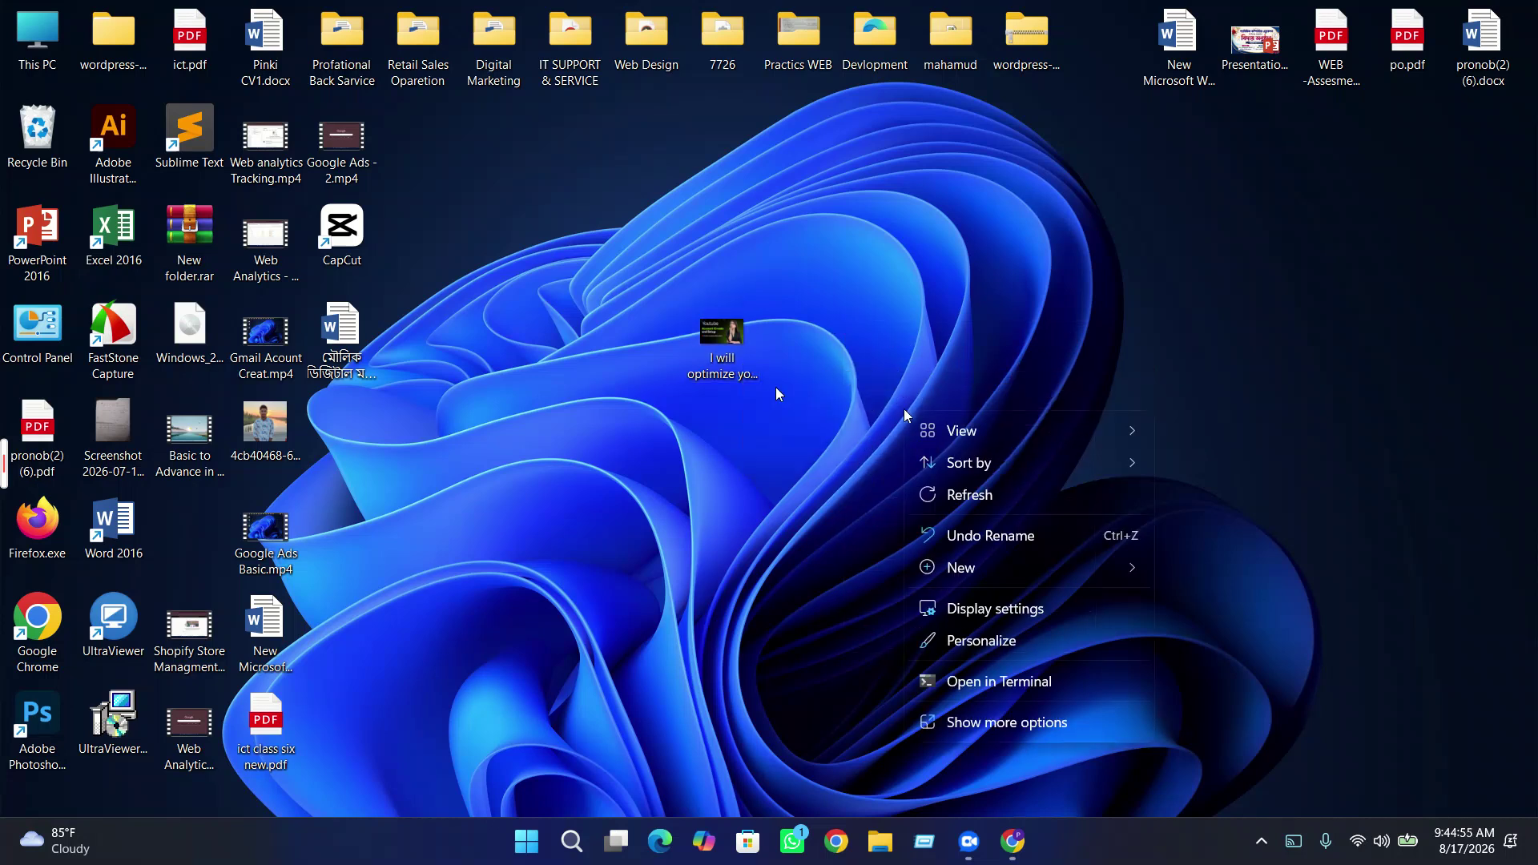
left_click(983, 491)
right_click(983, 490)
left_click(1040, 250)
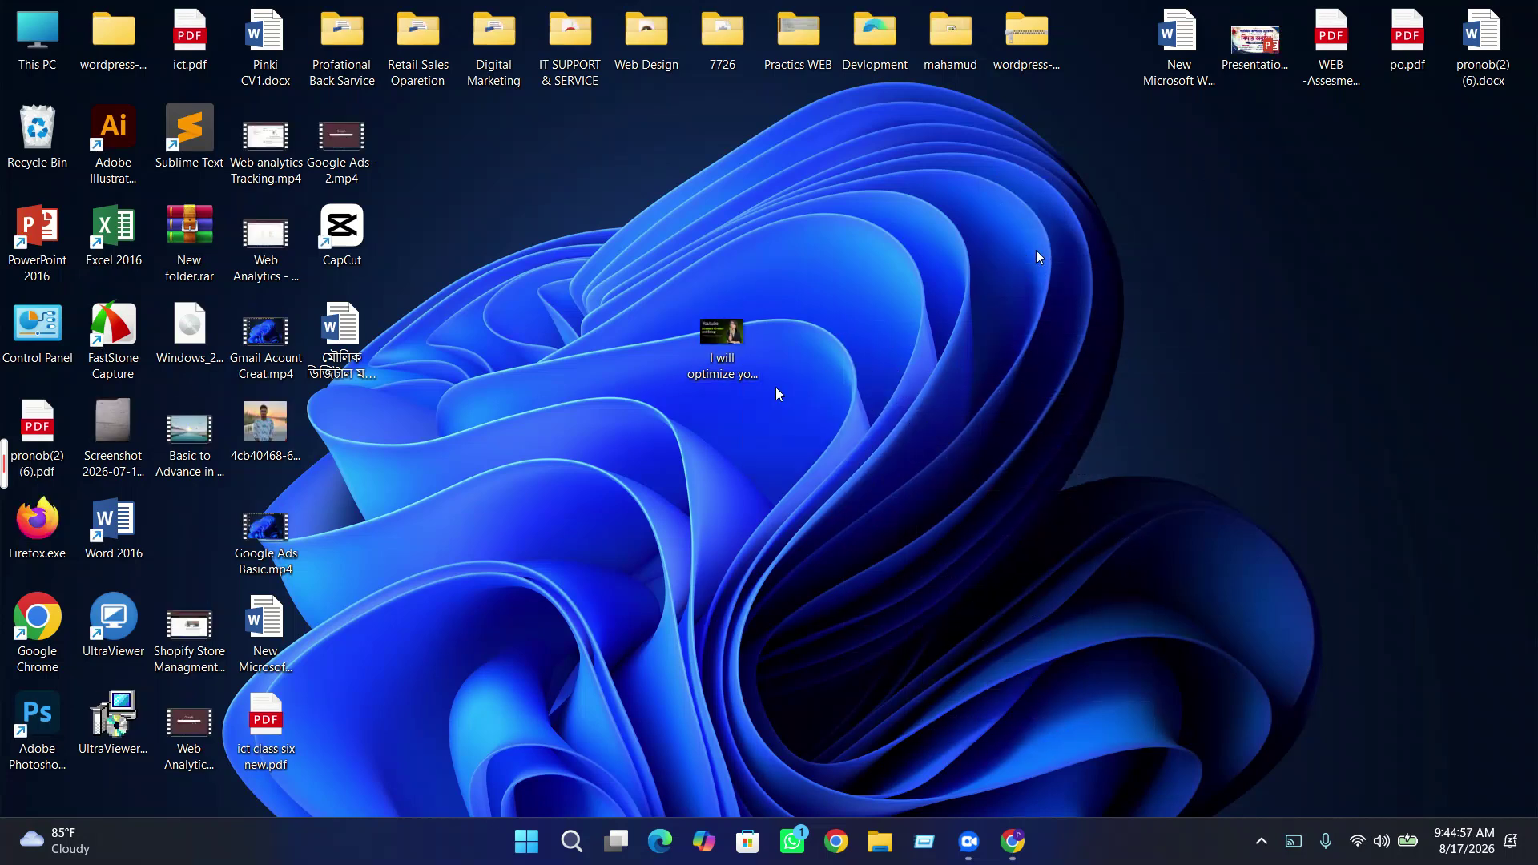
right_click(1042, 256)
left_click(1102, 350)
right_click(1103, 346)
left_click(1150, 431)
right_click(931, 517)
left_click(990, 258)
mouse_move(1016, 850)
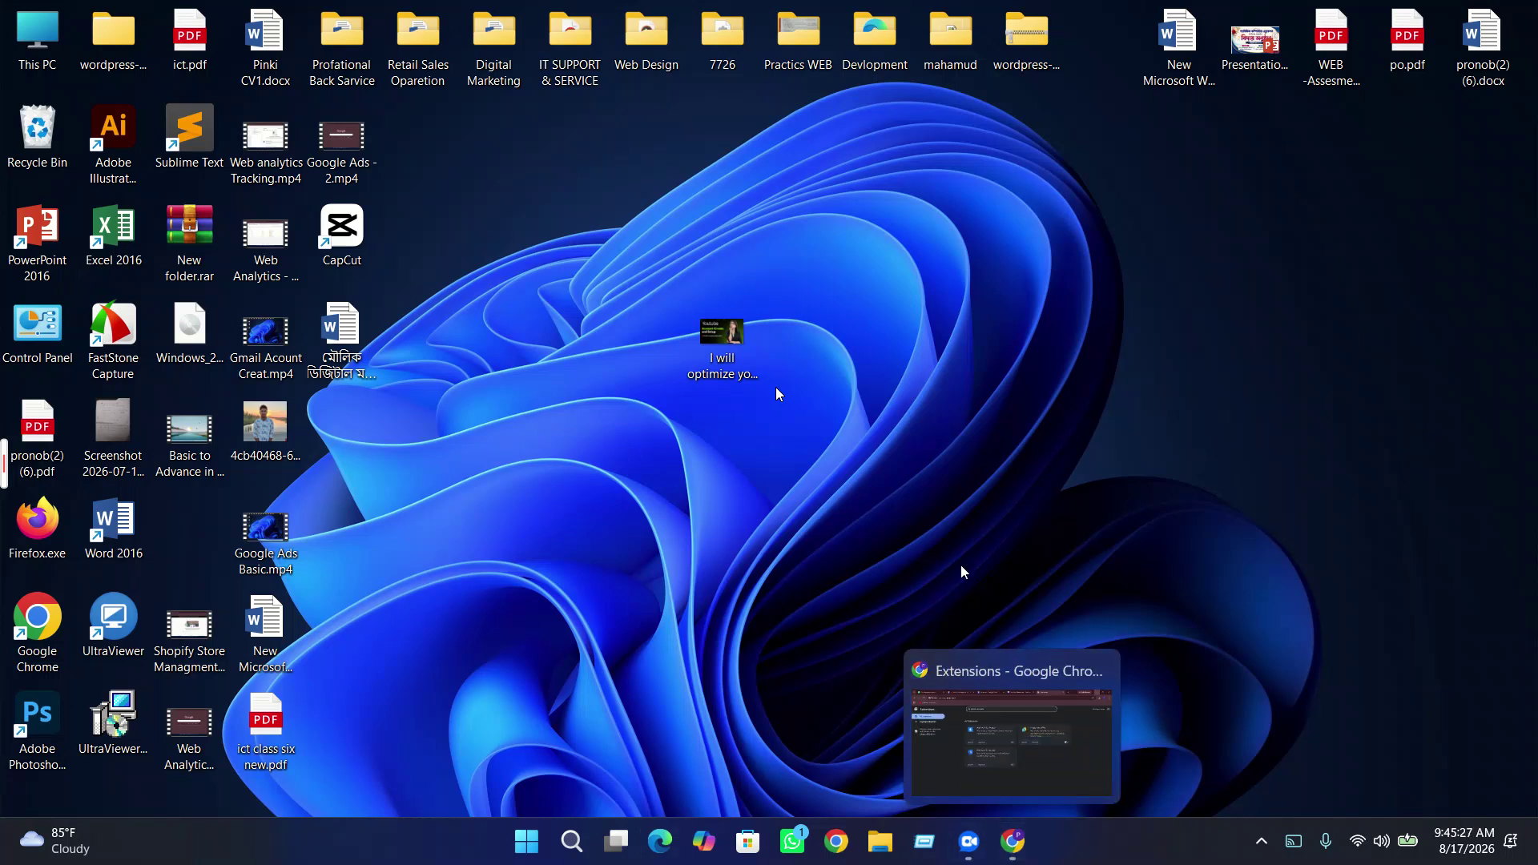
right_click(1030, 519)
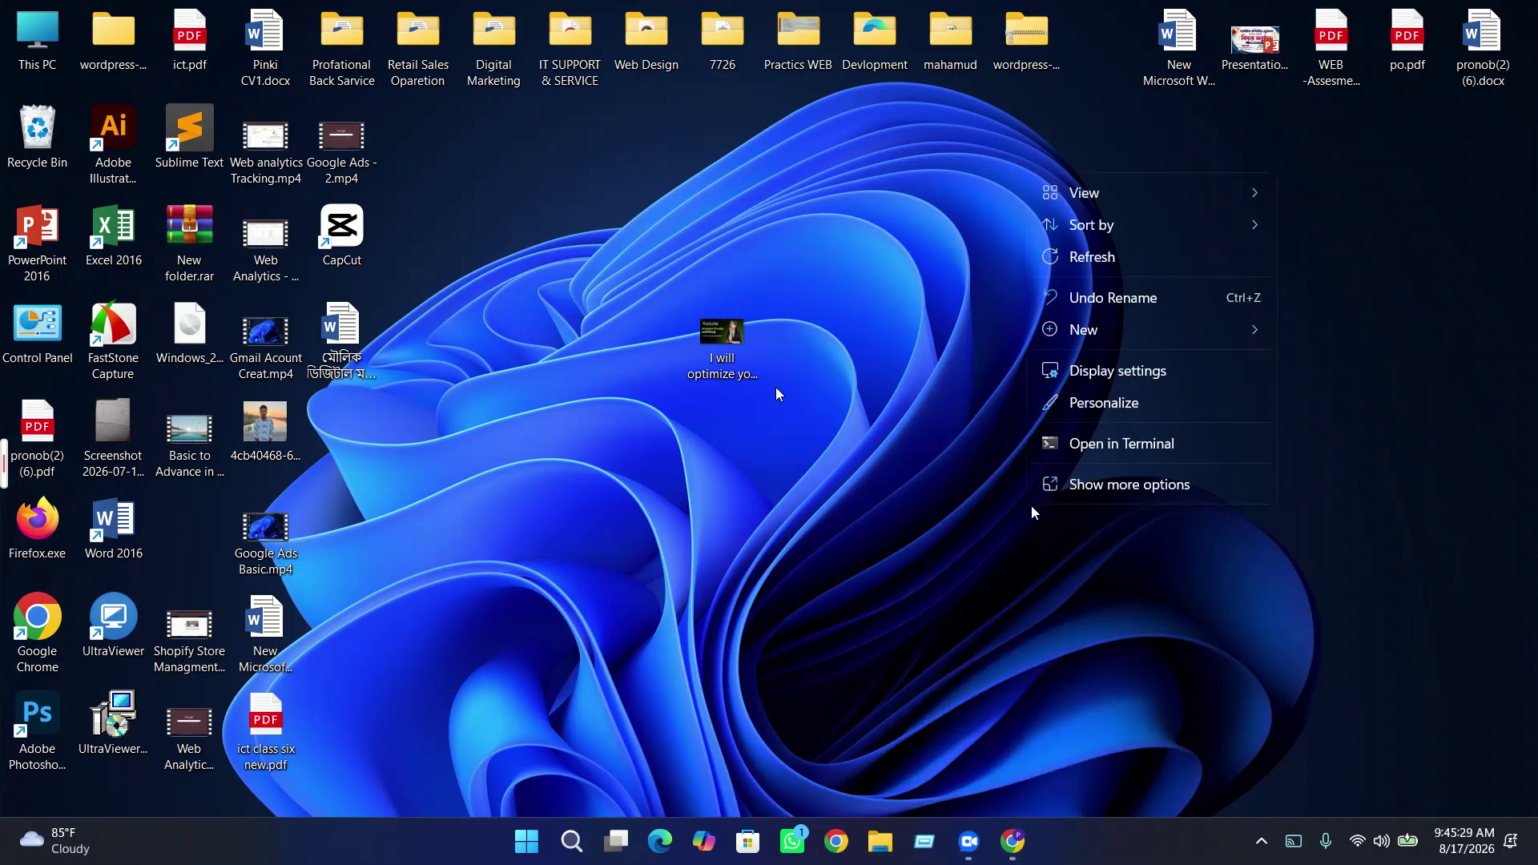
left_click(1079, 254)
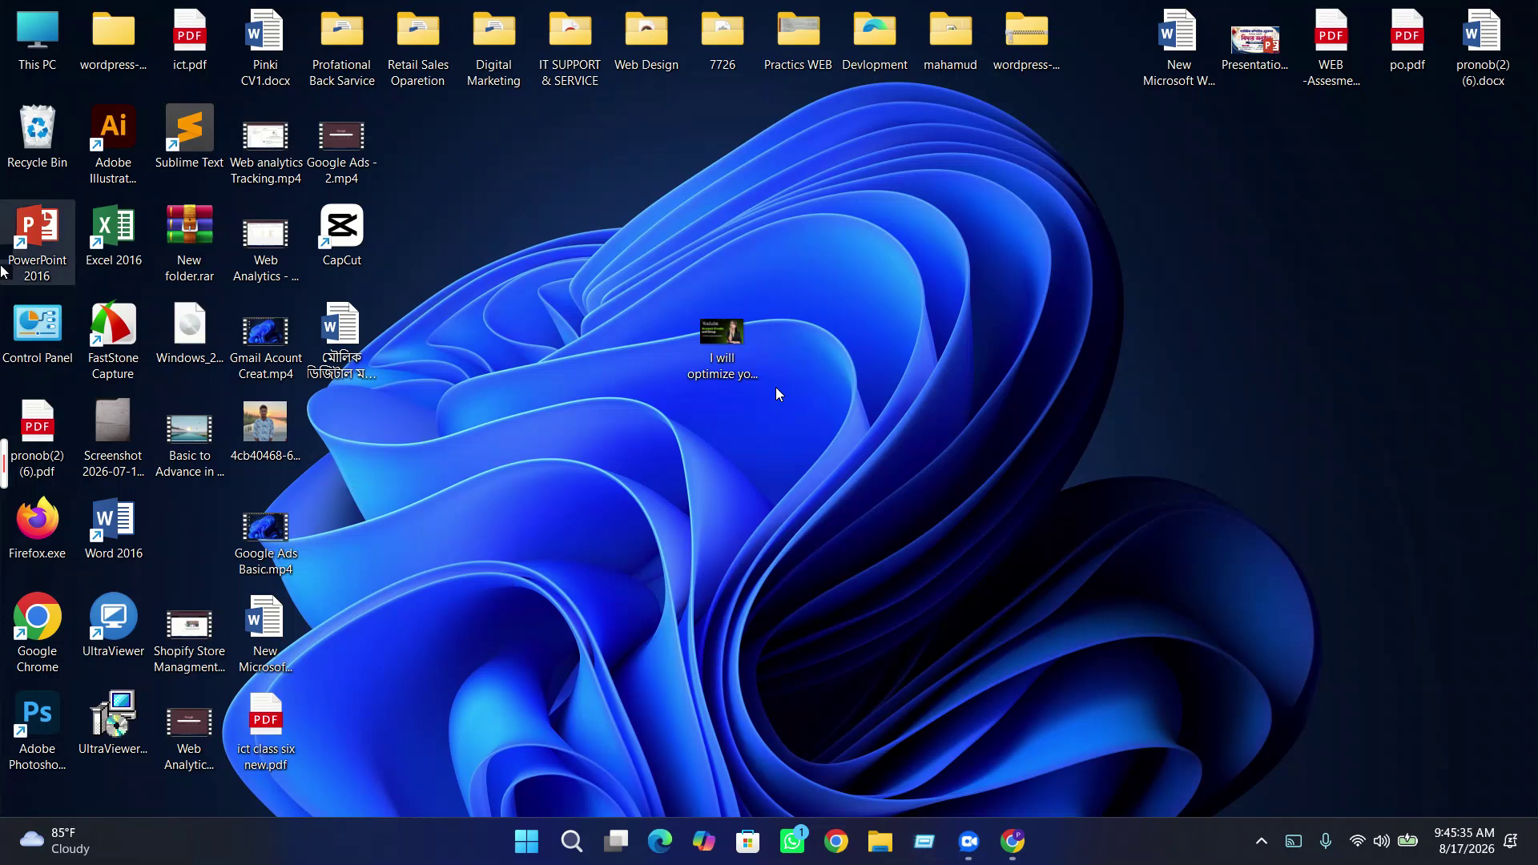
right_click(951, 624)
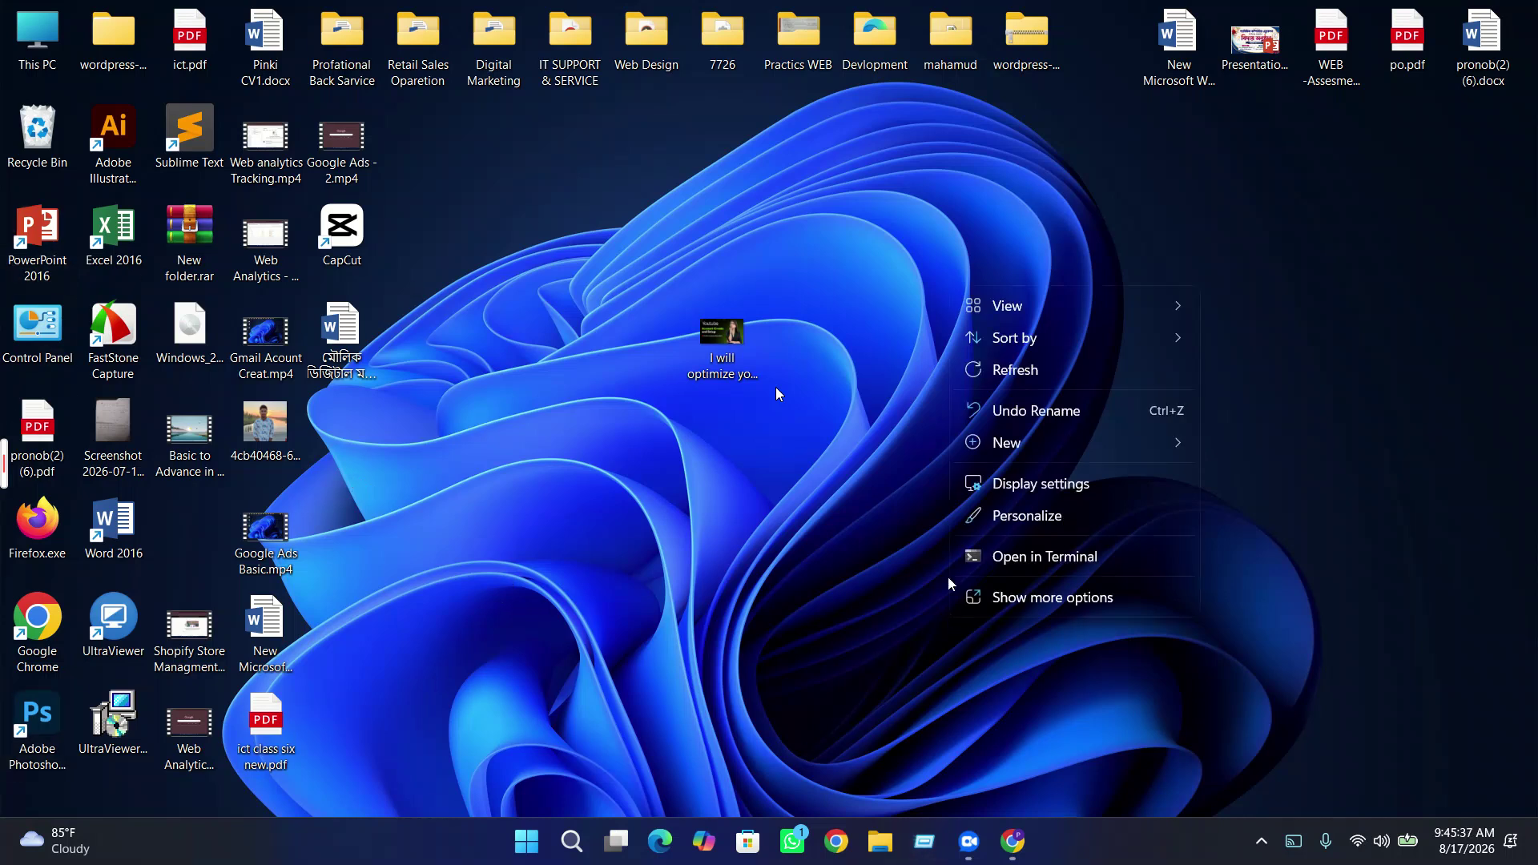
left_click(1008, 367)
right_click(997, 389)
left_click(1041, 464)
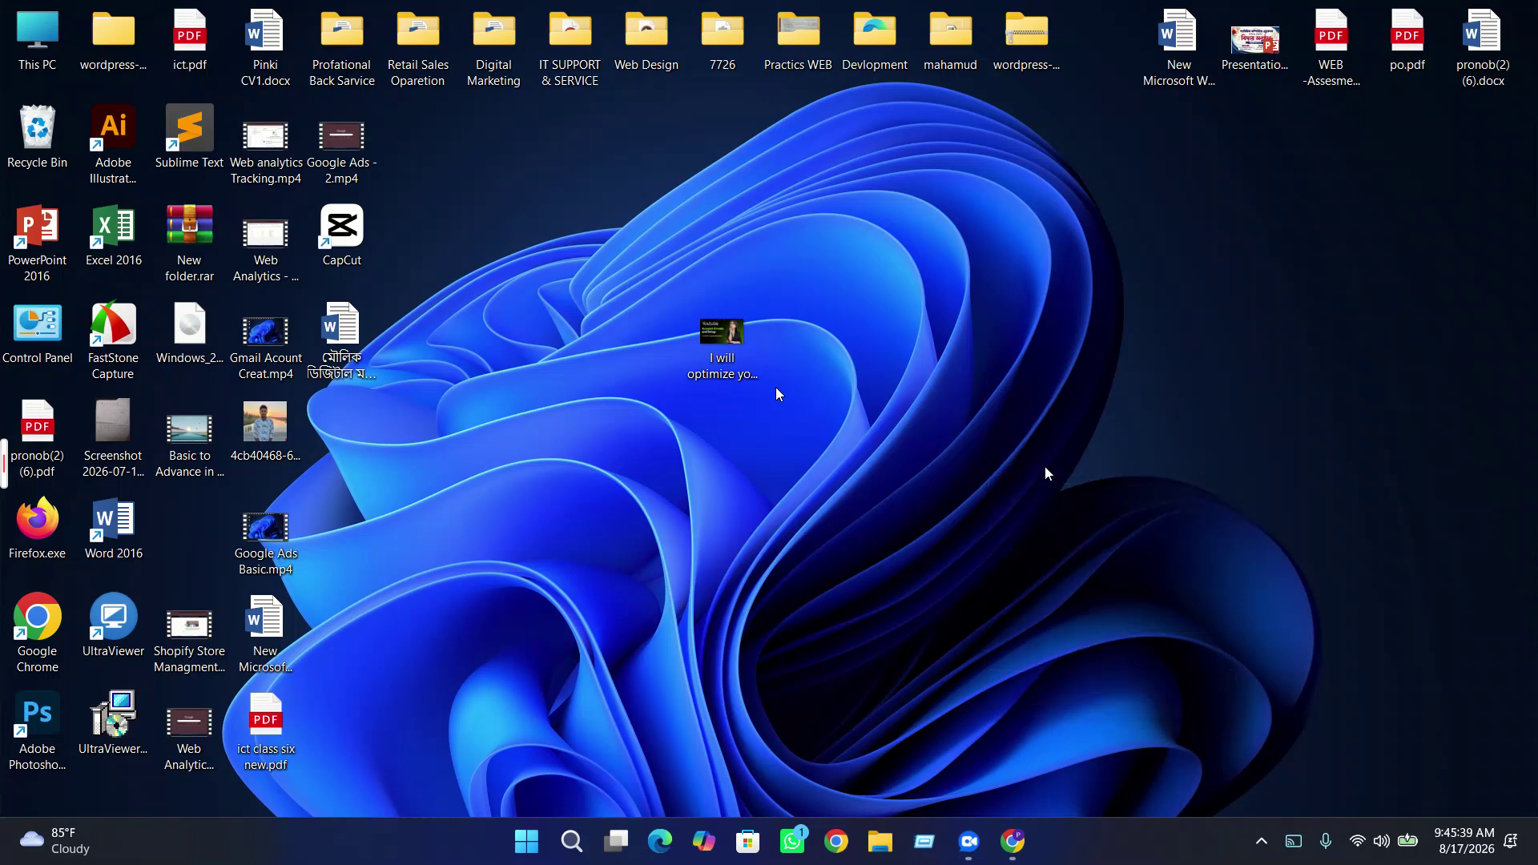
right_click(1076, 478)
left_click(1127, 225)
right_click(1065, 473)
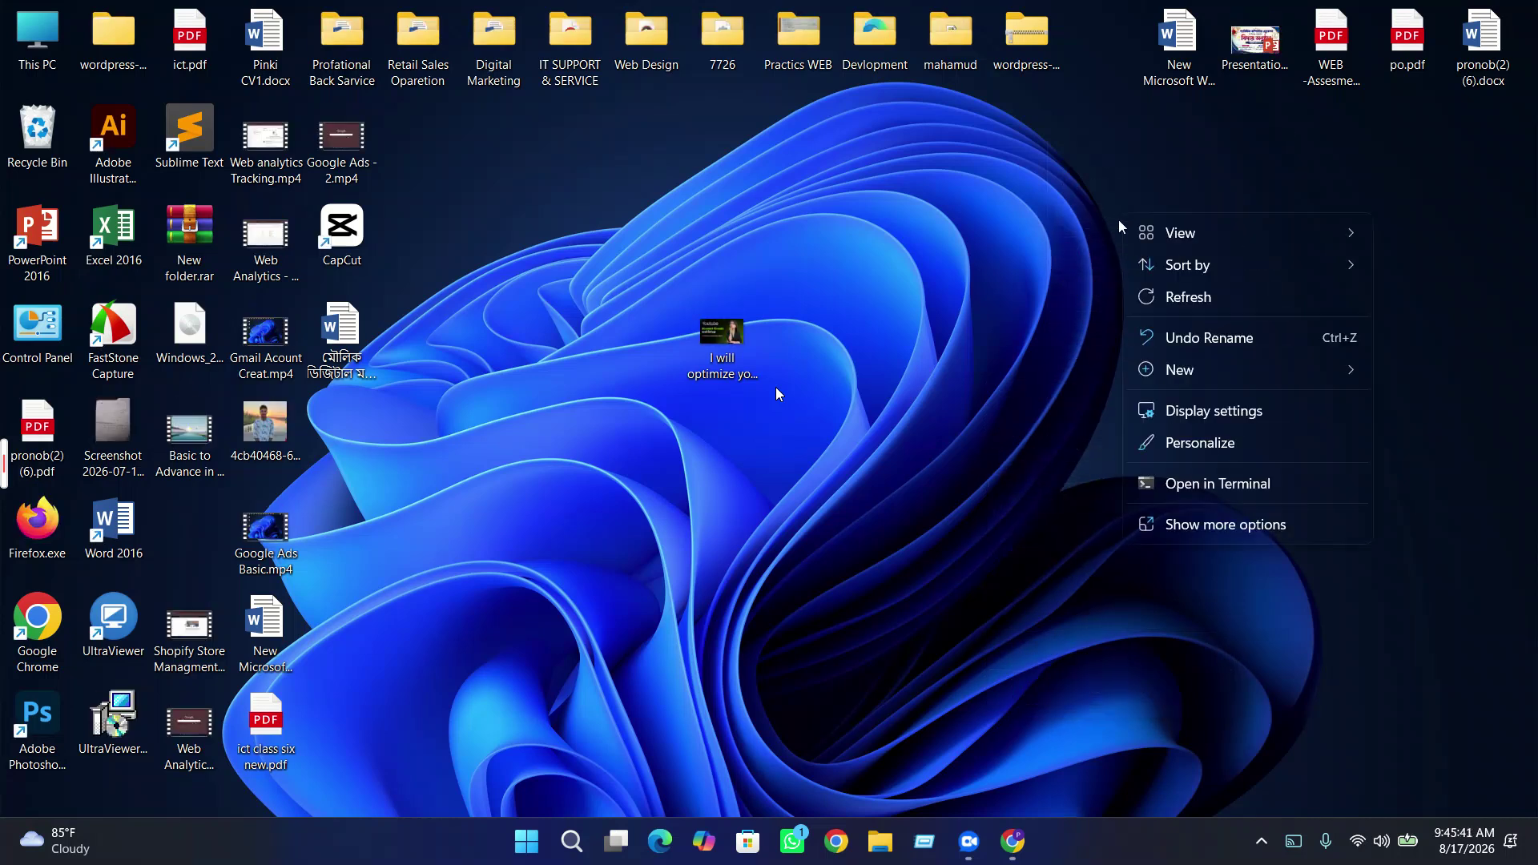
- Dismiss the desktop's context options and launch Adobe Photoshop 2023
key("Escape")
left_click(48, 741)
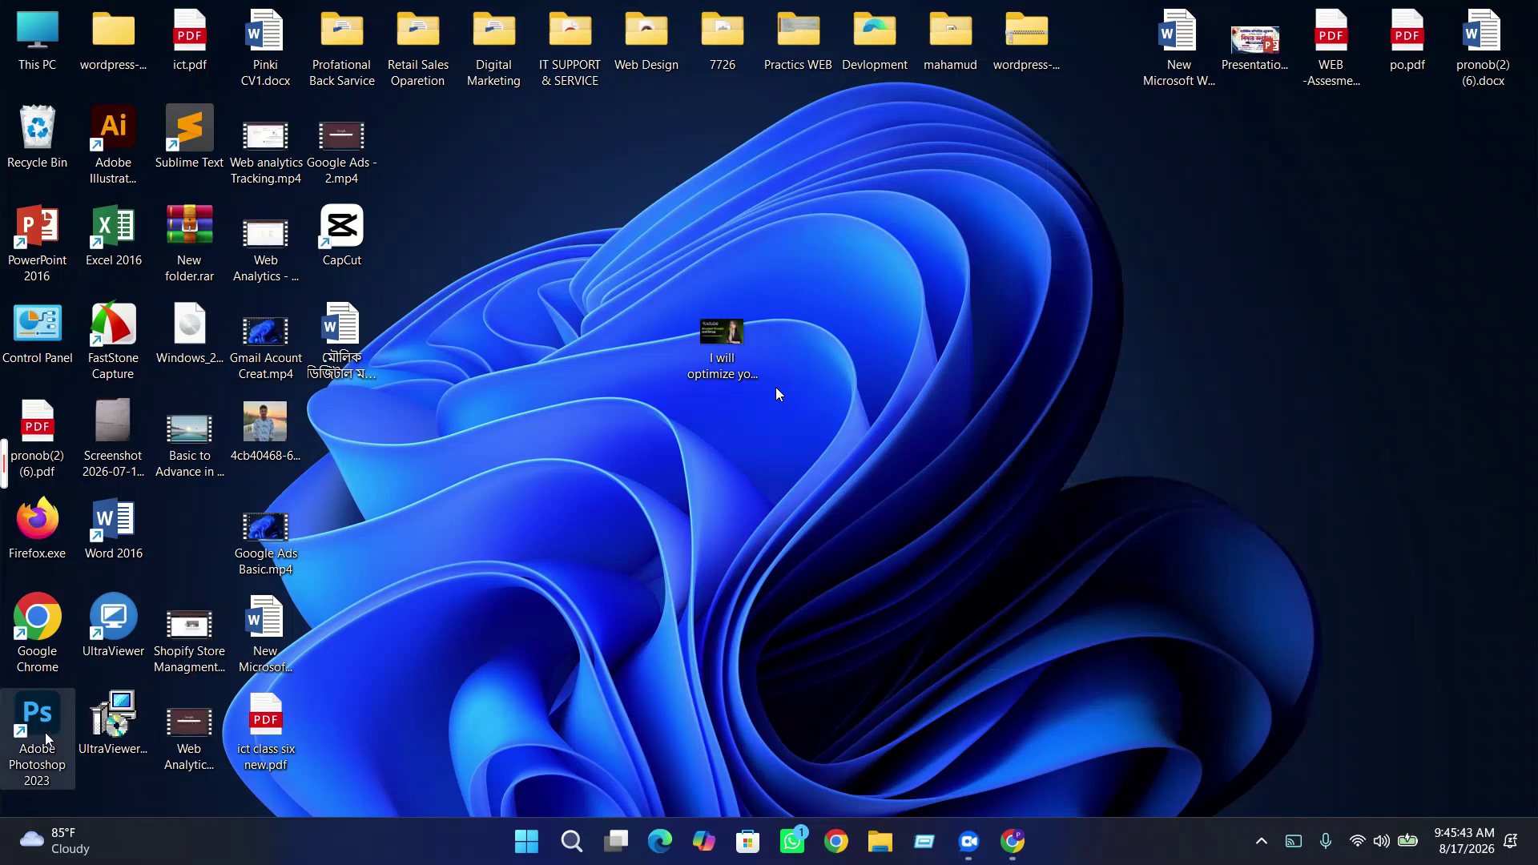
double_click(48, 741)
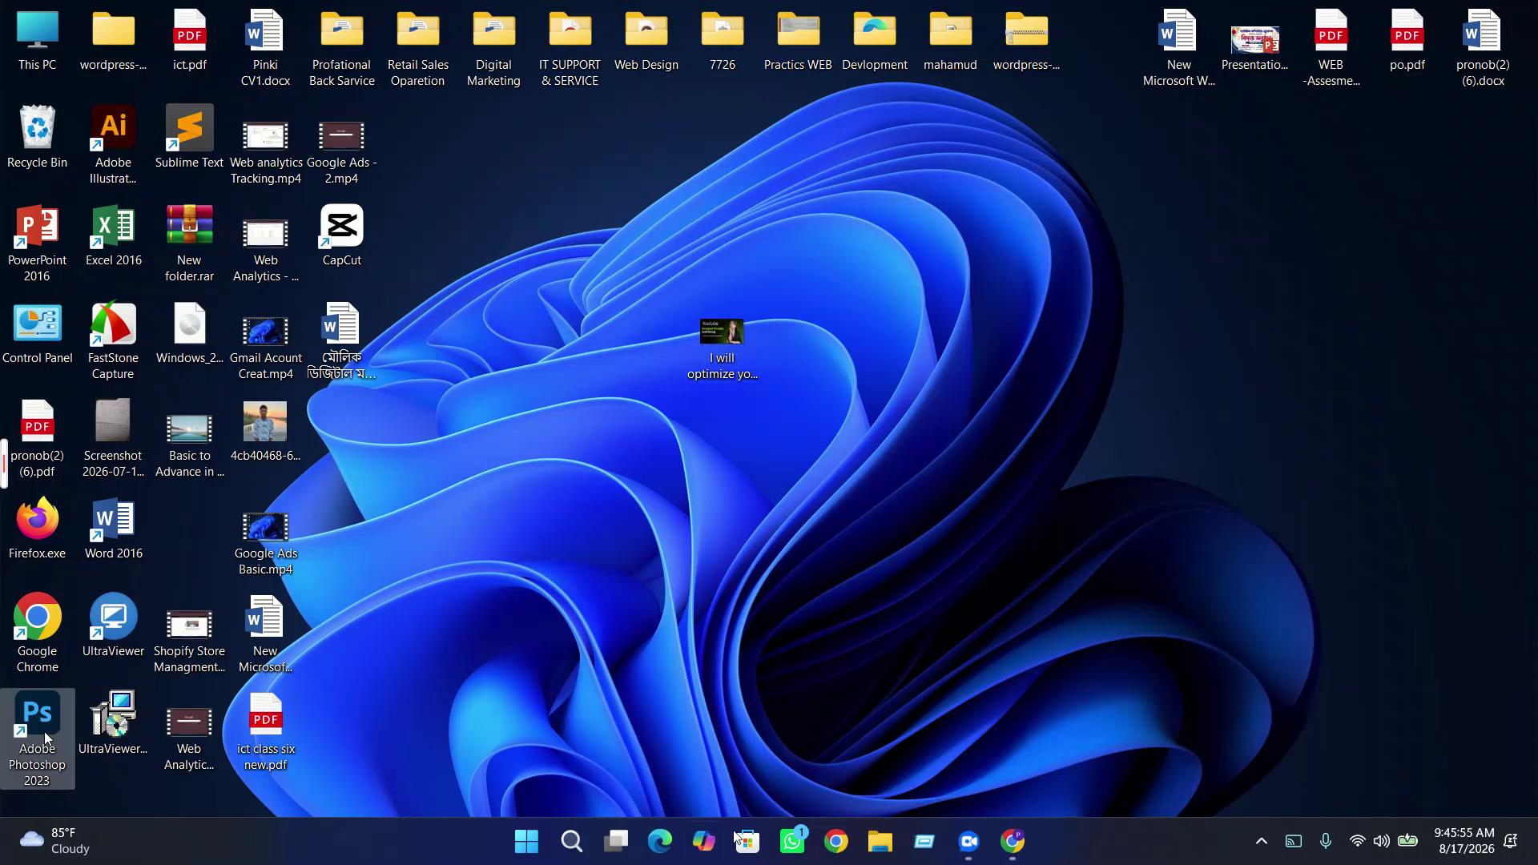
- Switch to File Explorer, find Web Analytics Tracking - Part 2.png in the Downloads folder, and open its properties
left_click(880, 841)
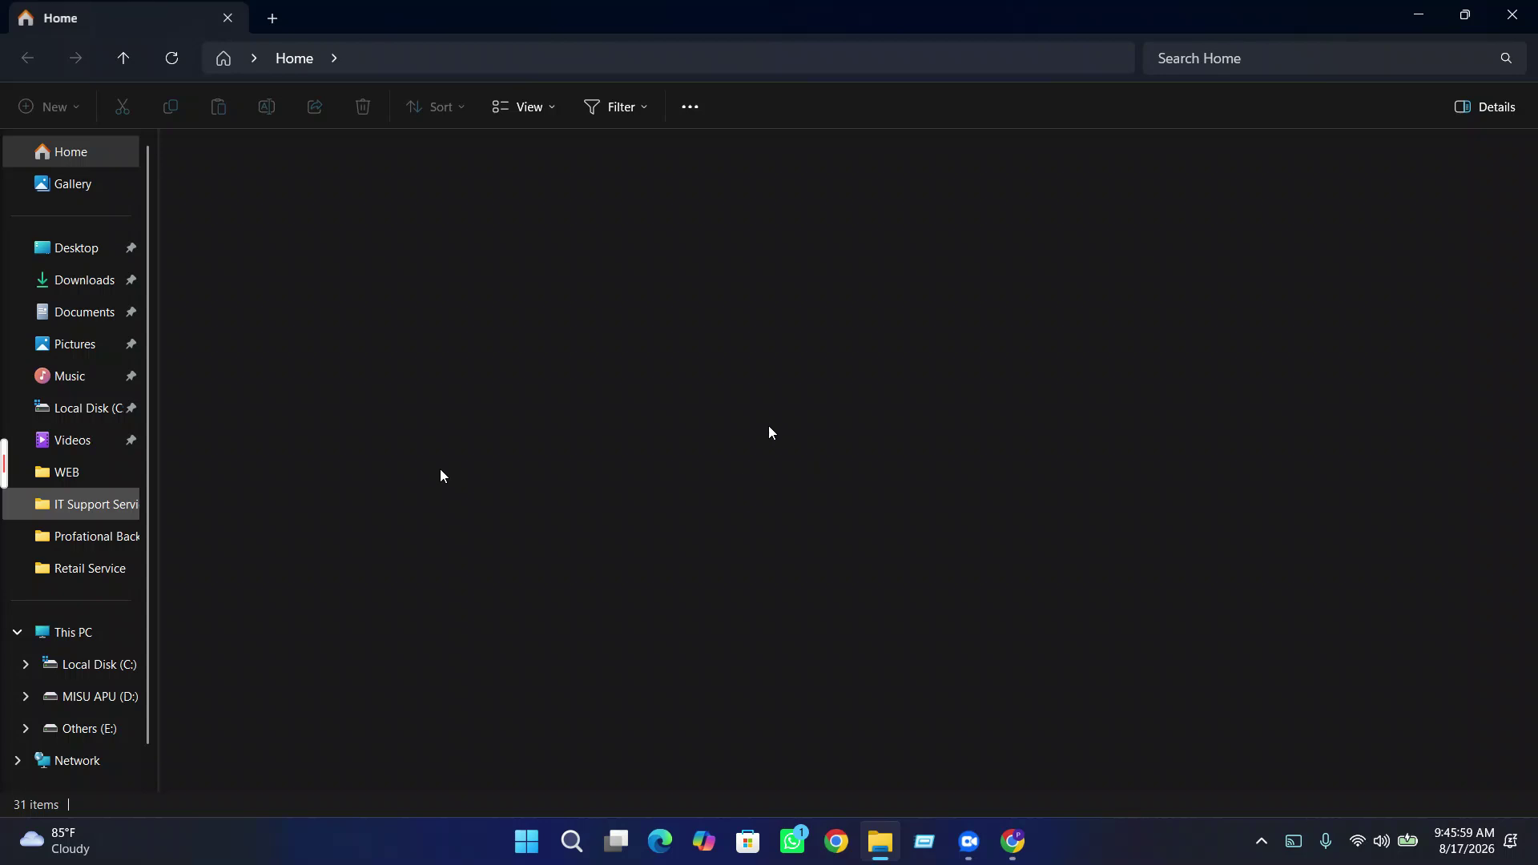
left_click(71, 248)
left_click(68, 293)
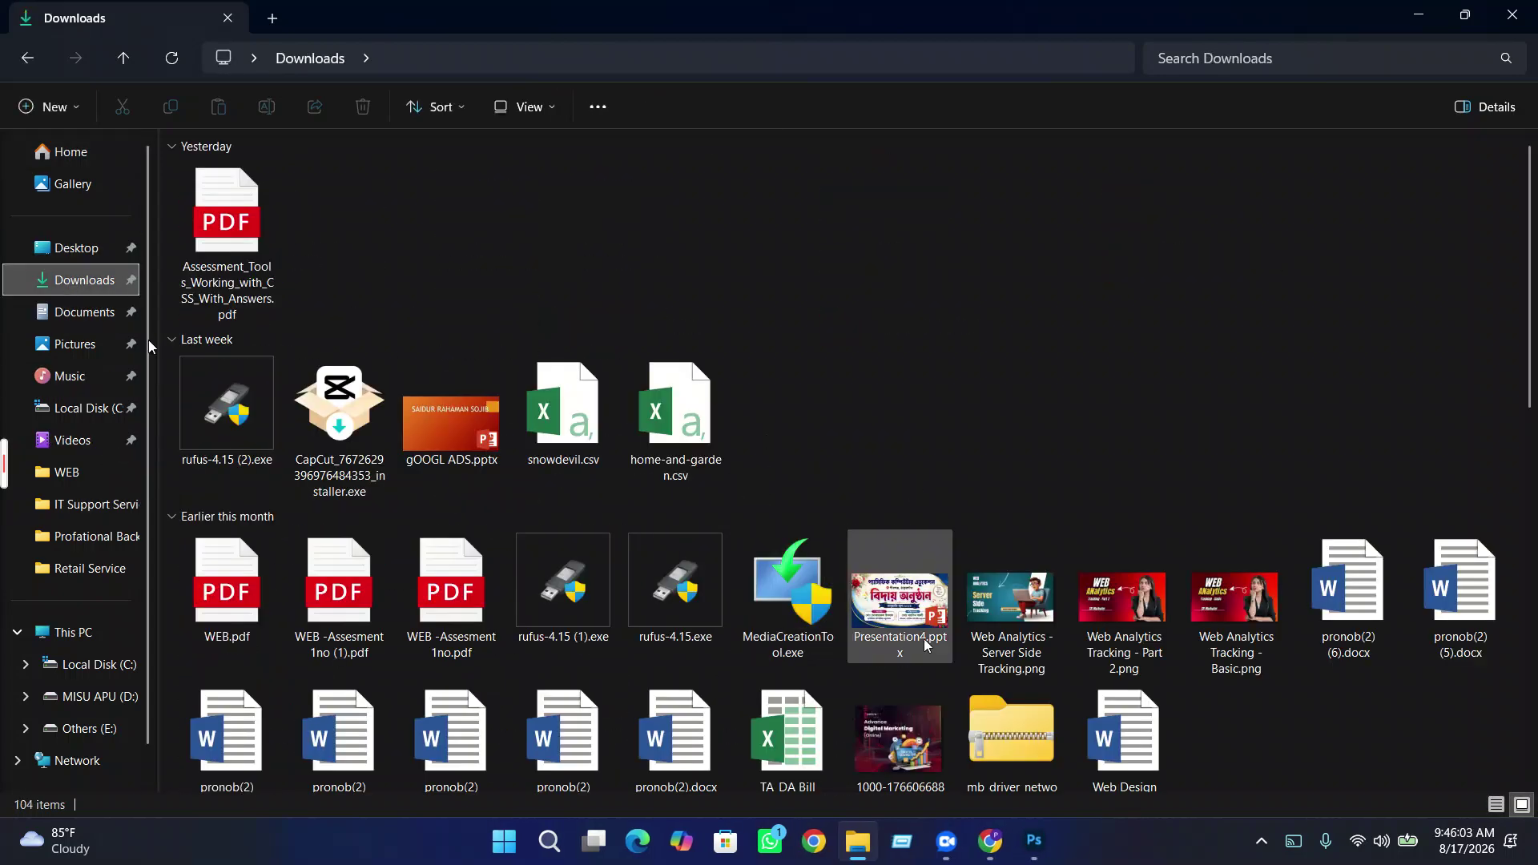
scroll(1122, 480, "down", 3)
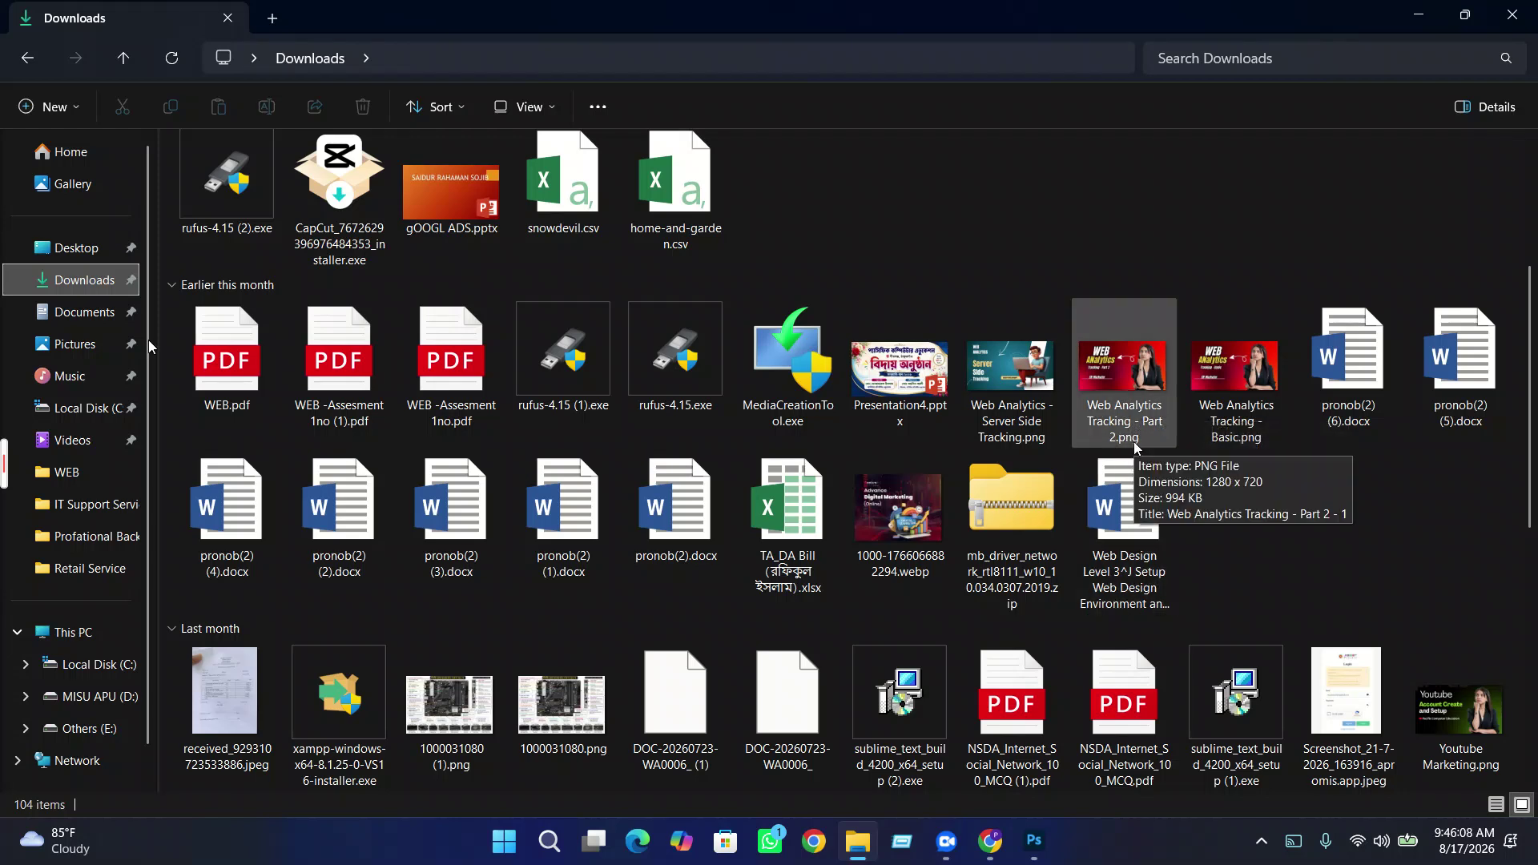
left_click(1134, 413)
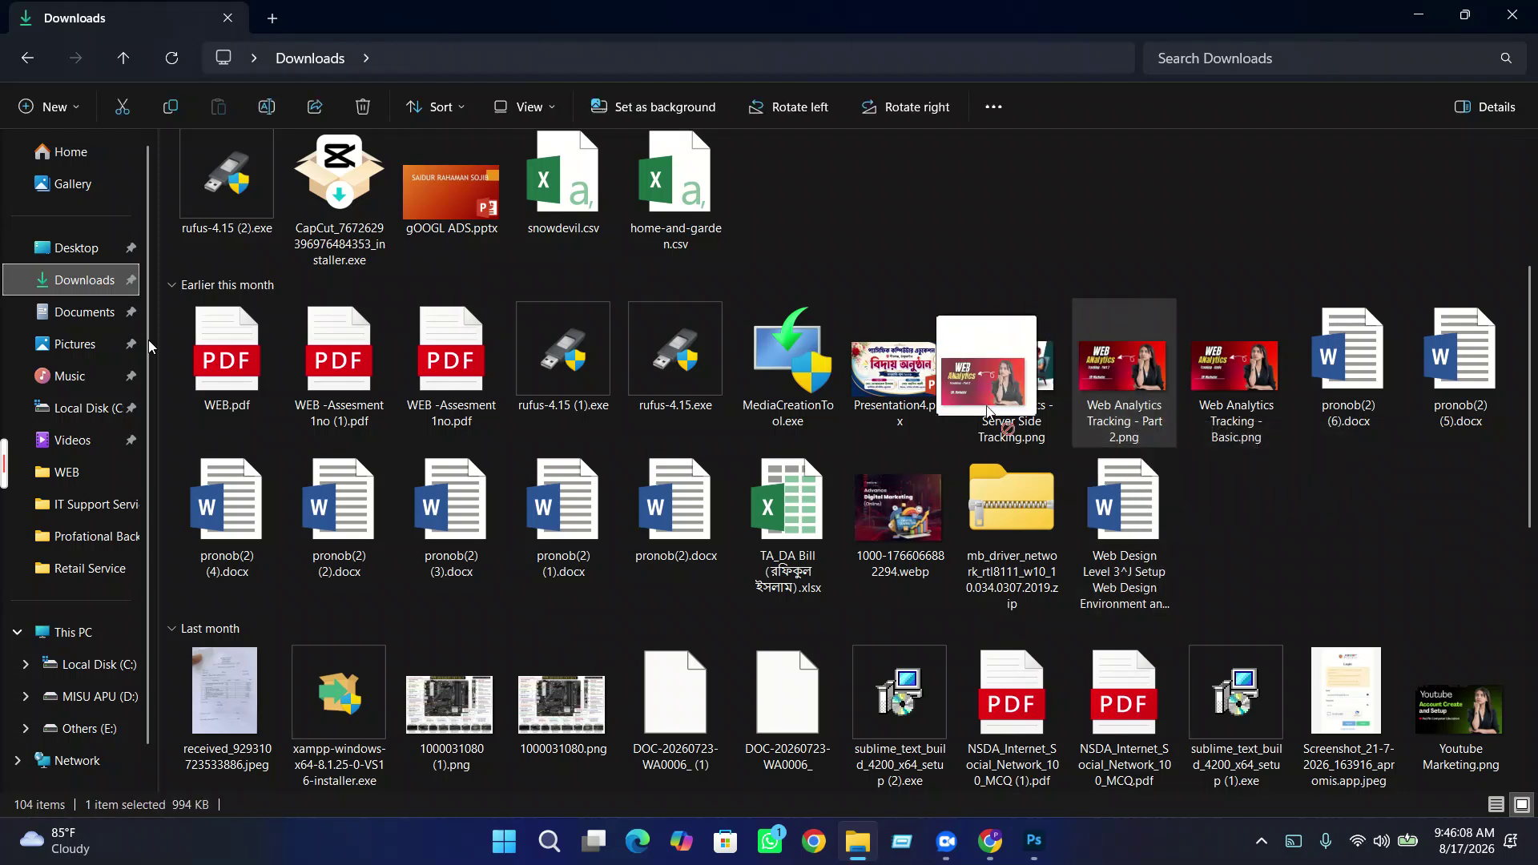
right_click(1132, 403)
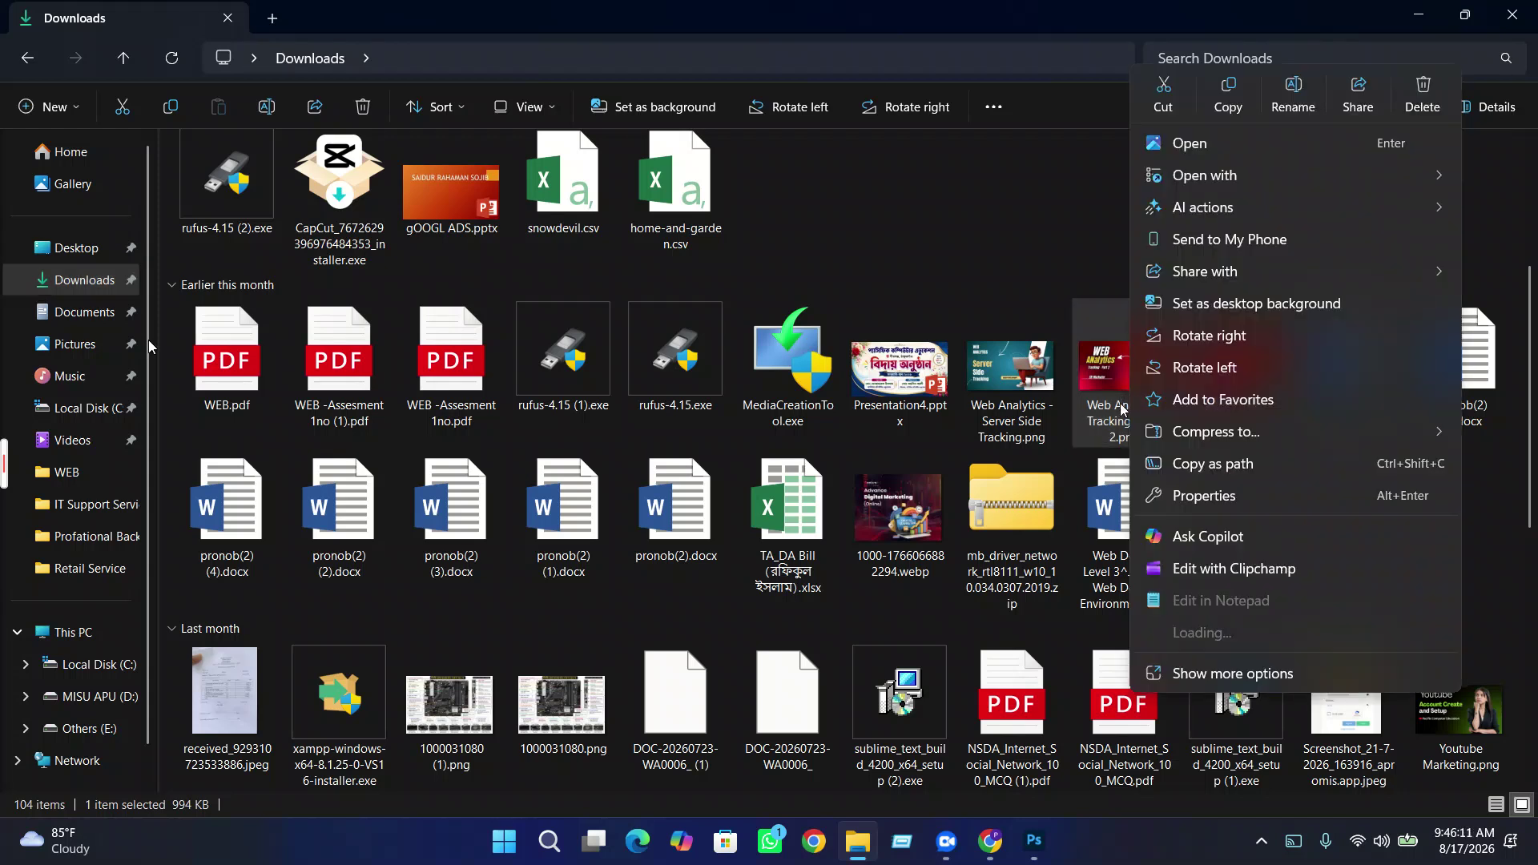
left_click(1150, 506)
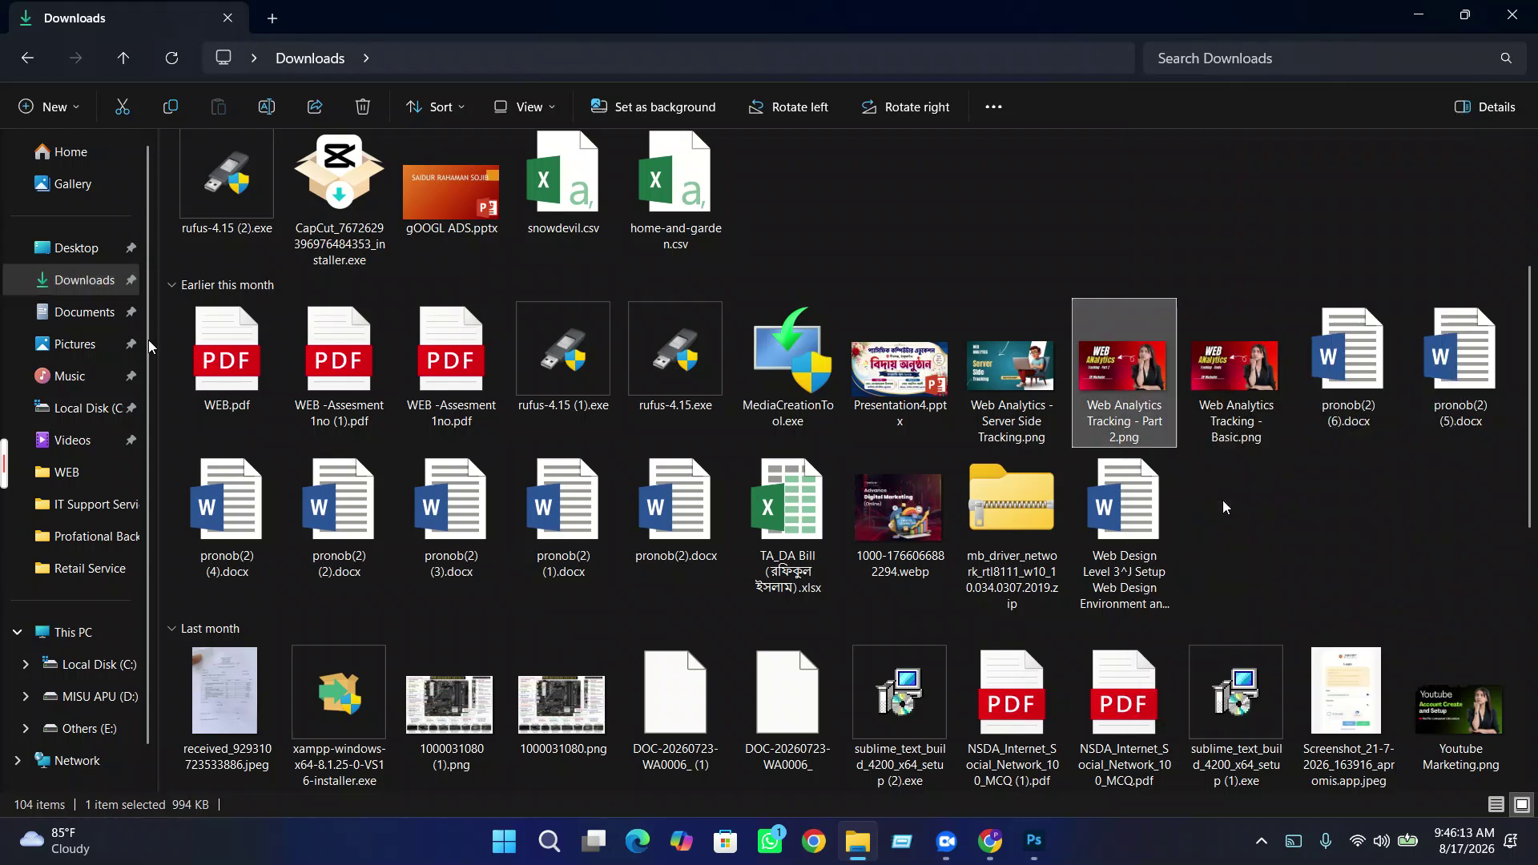
- Inspect the detailed file properties of Web Analytics Tracking - Part 2.png and Web Analytics - Server Side Tracking.png
left_click(1336, 354)
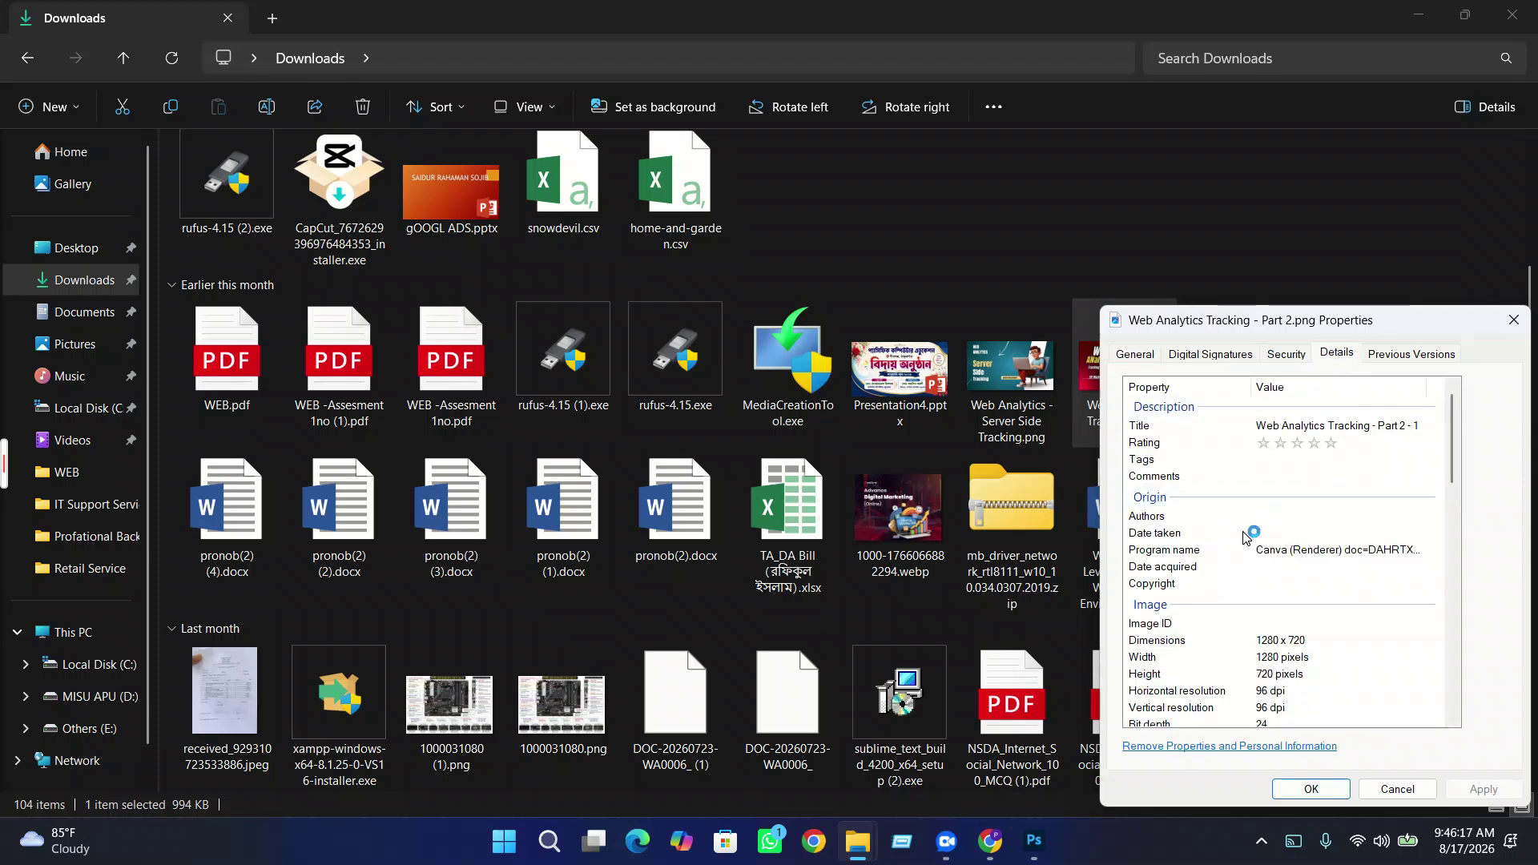
left_click(1514, 321)
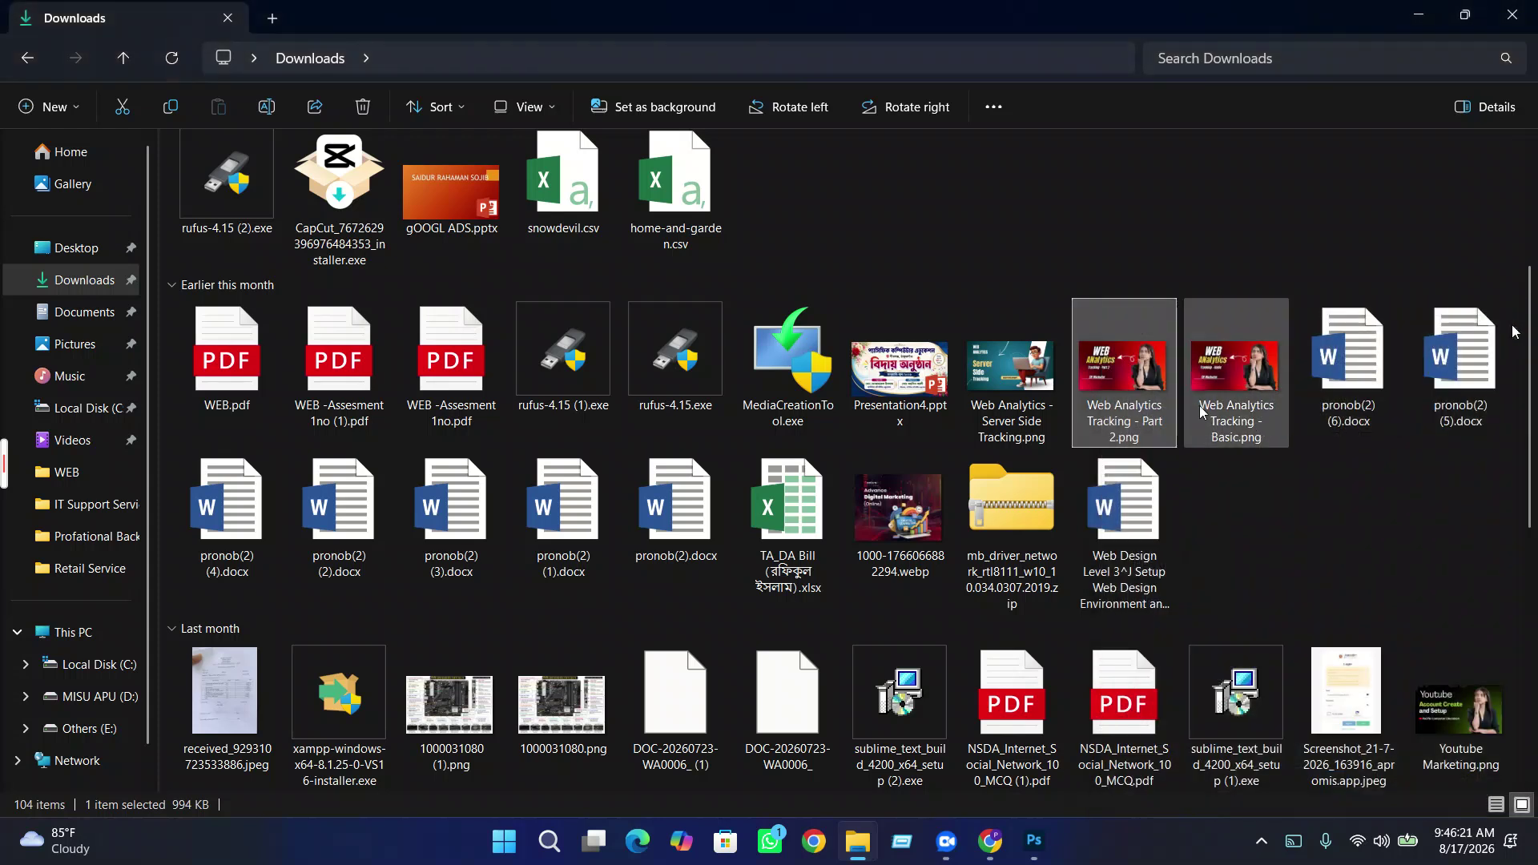
right_click(1026, 410)
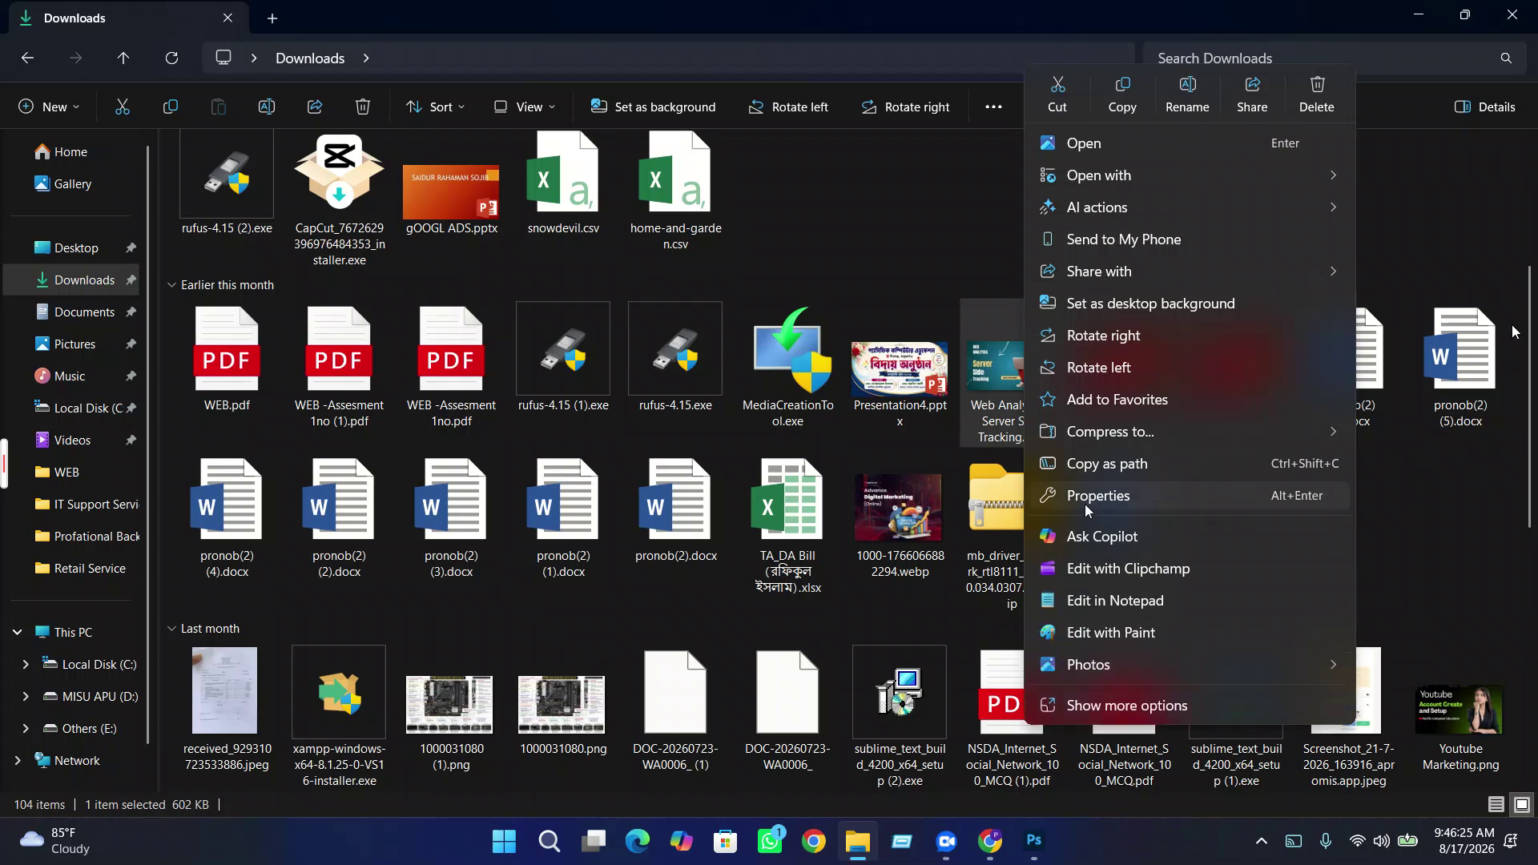
left_click(1093, 494)
left_click(1266, 355)
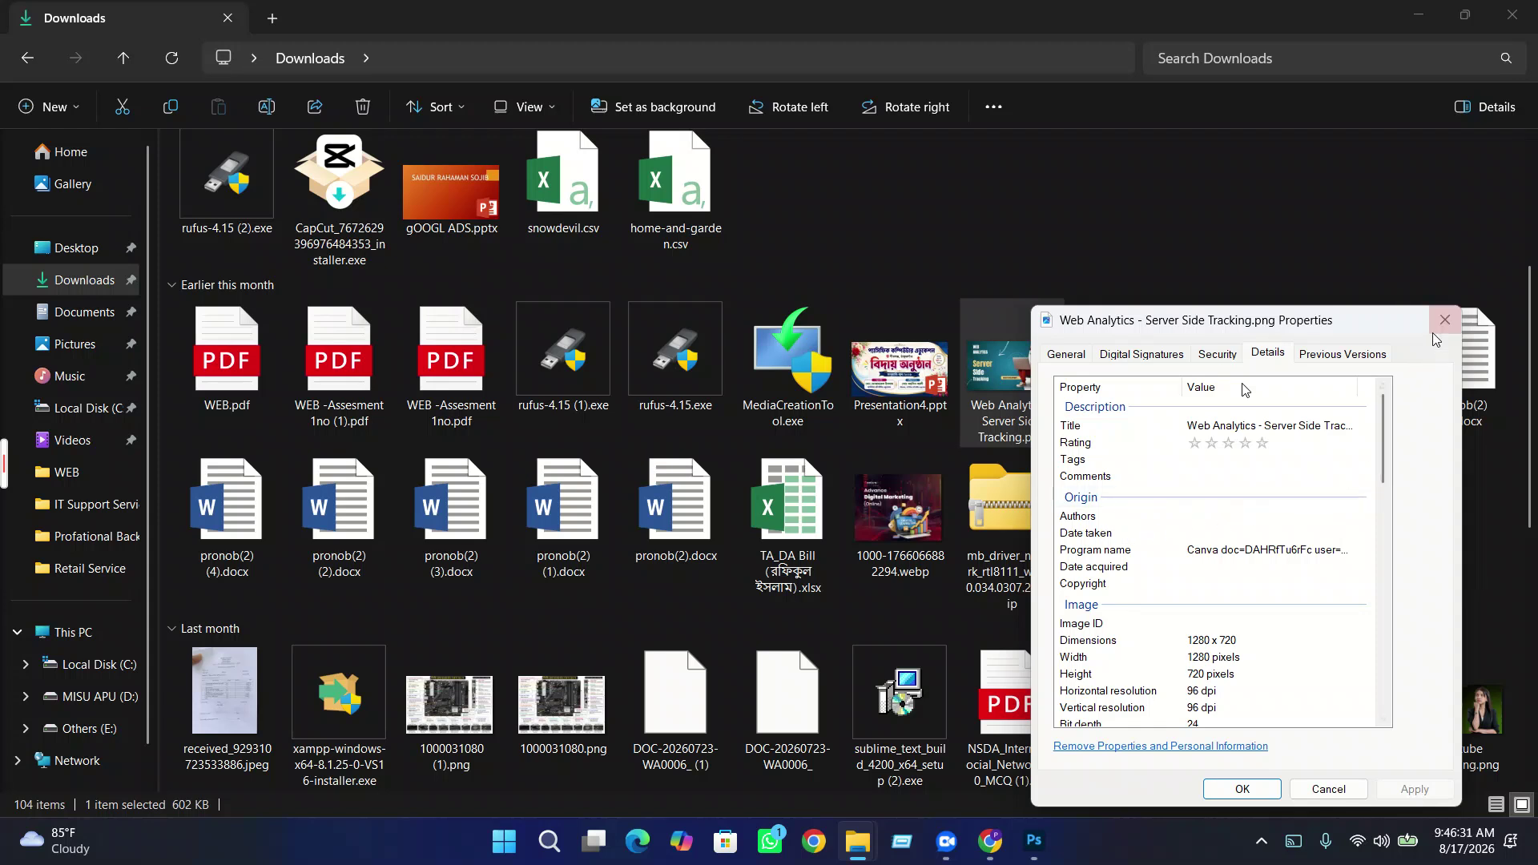
left_click(1444, 320)
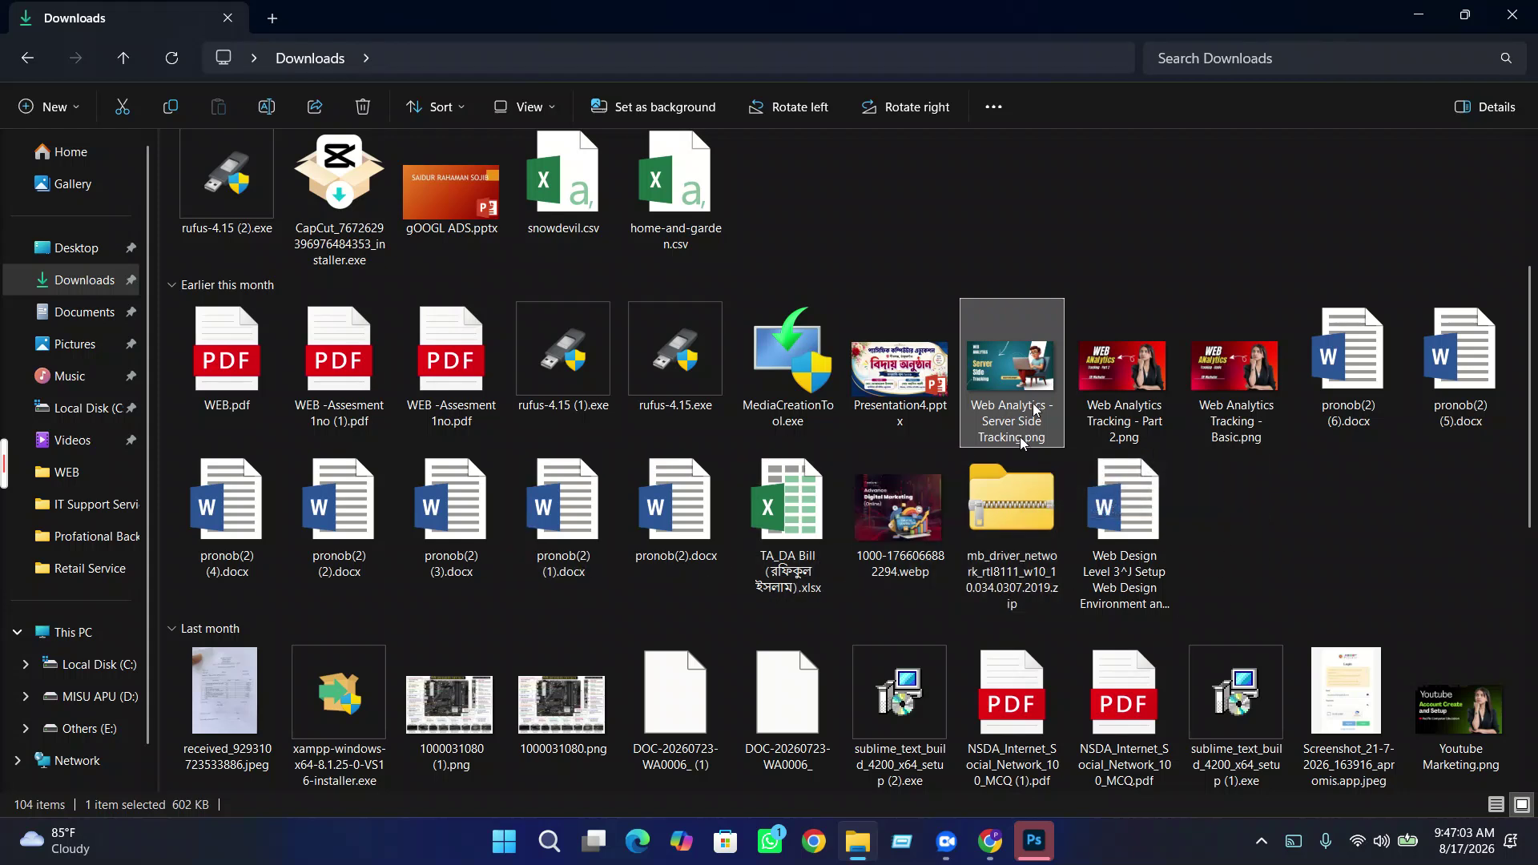
mouse_move(1017, 425)
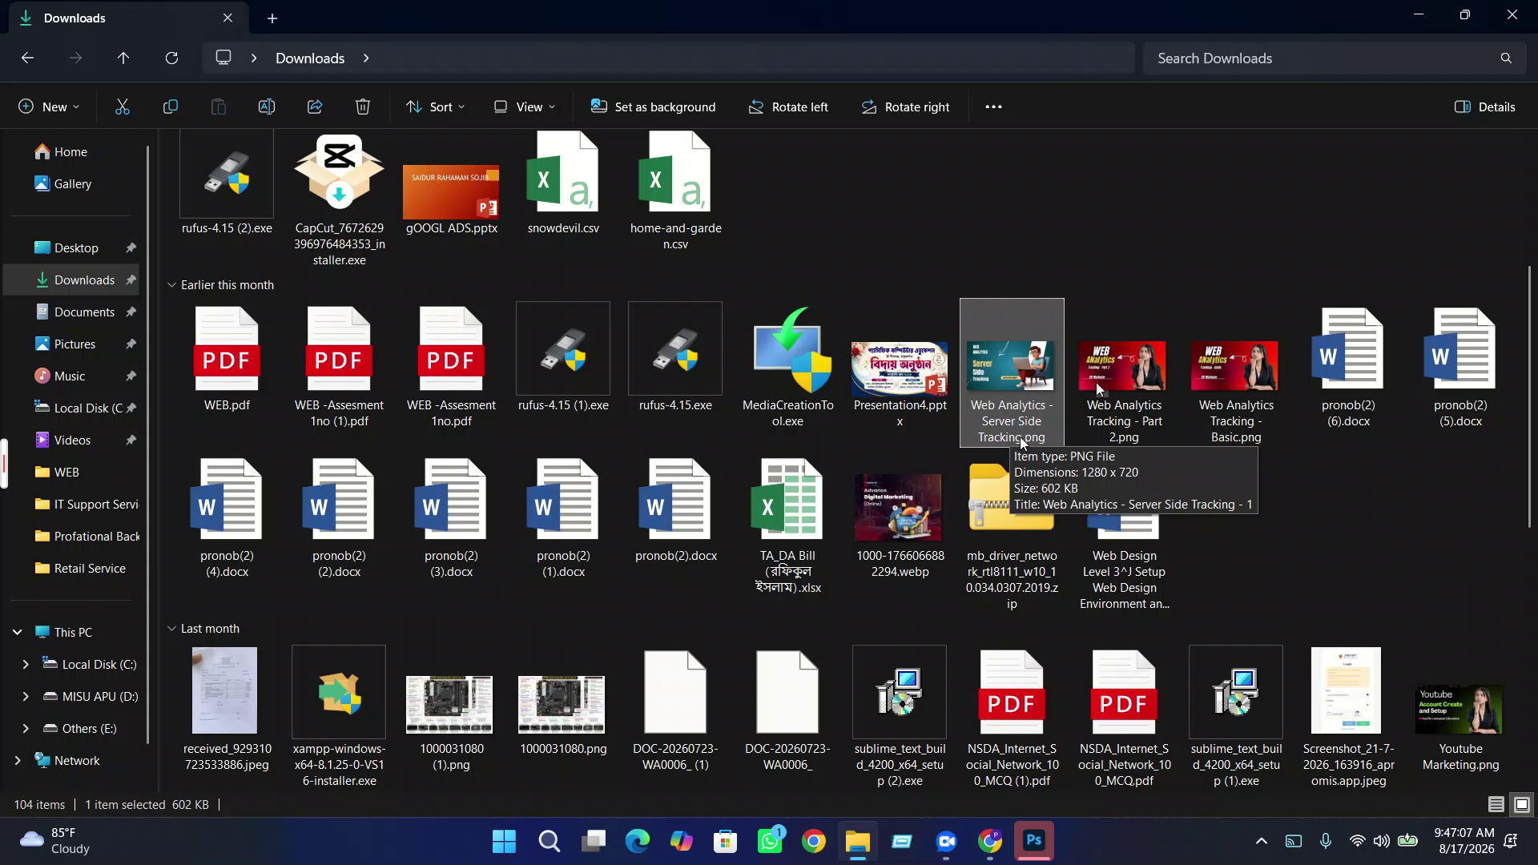
- Clear the open windows and restore the YouTube SEO file deleted at 9:33 AM from the Recycle Bin to the desktop
left_click(1419, 16)
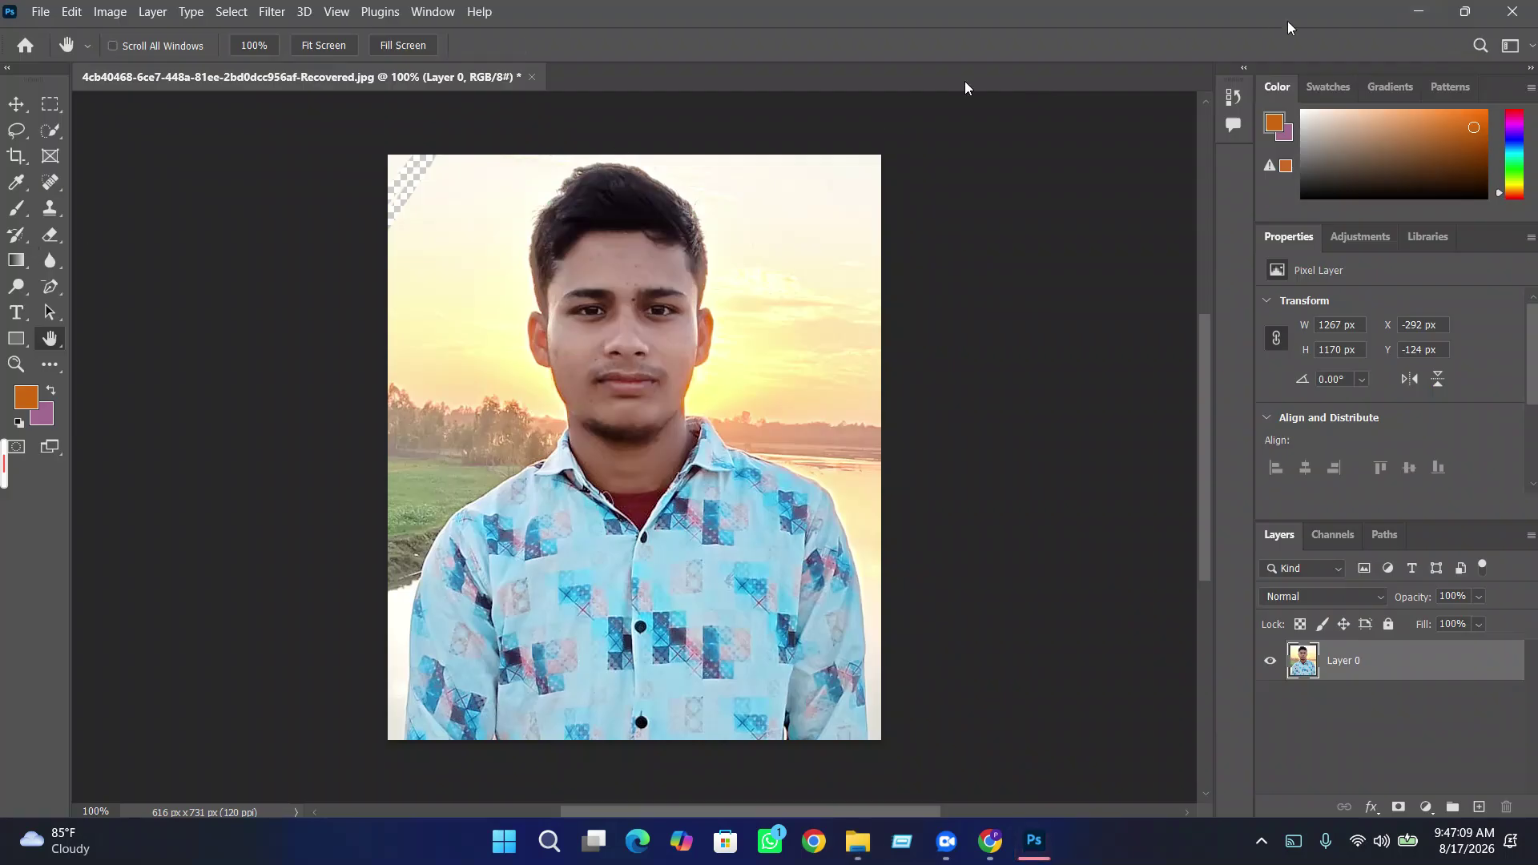
left_click(1417, 11)
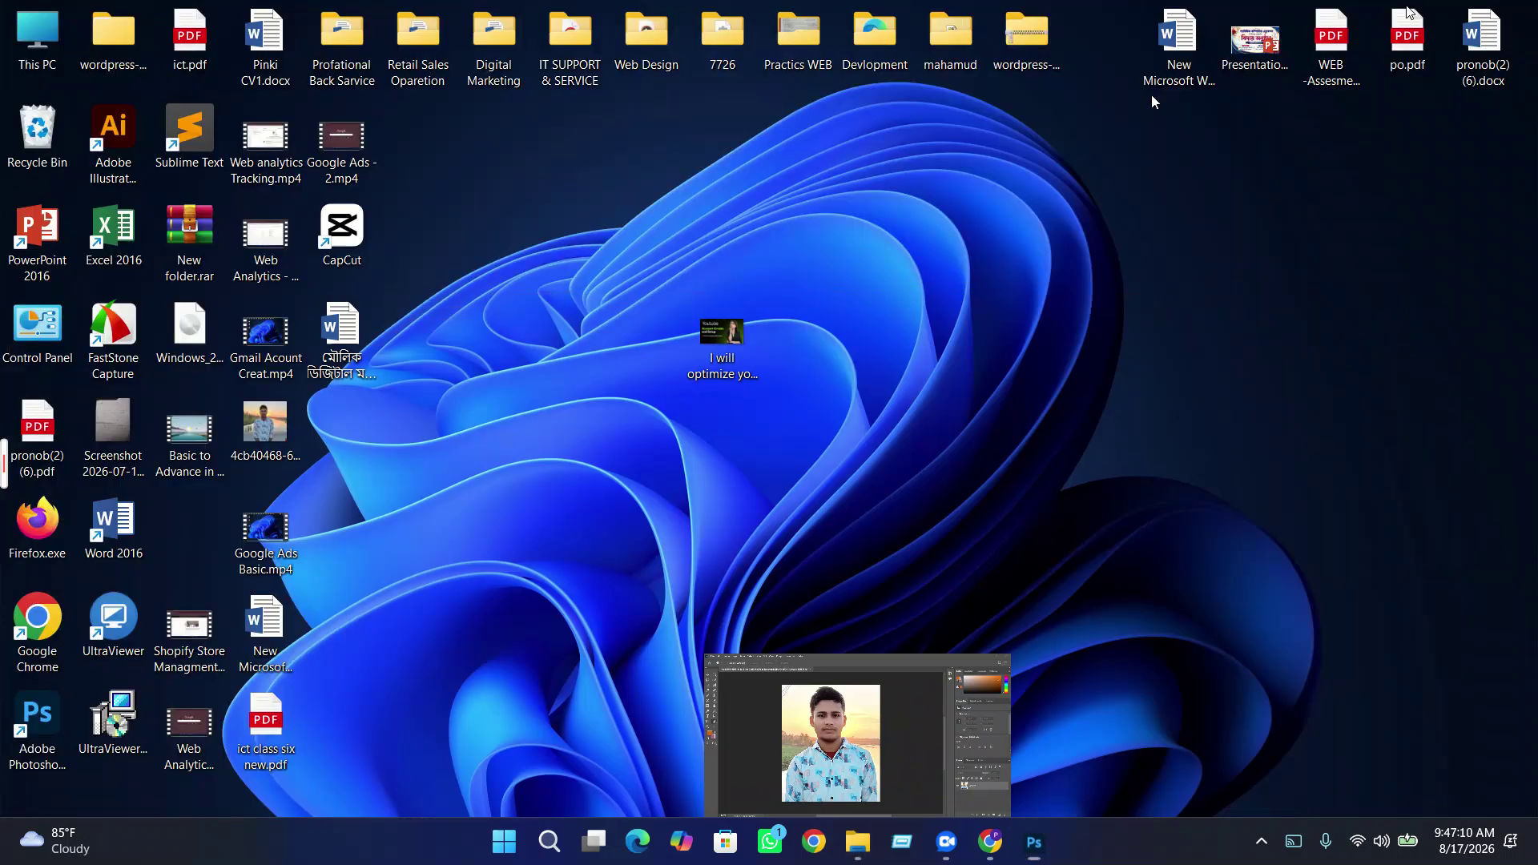
double_click(38, 135)
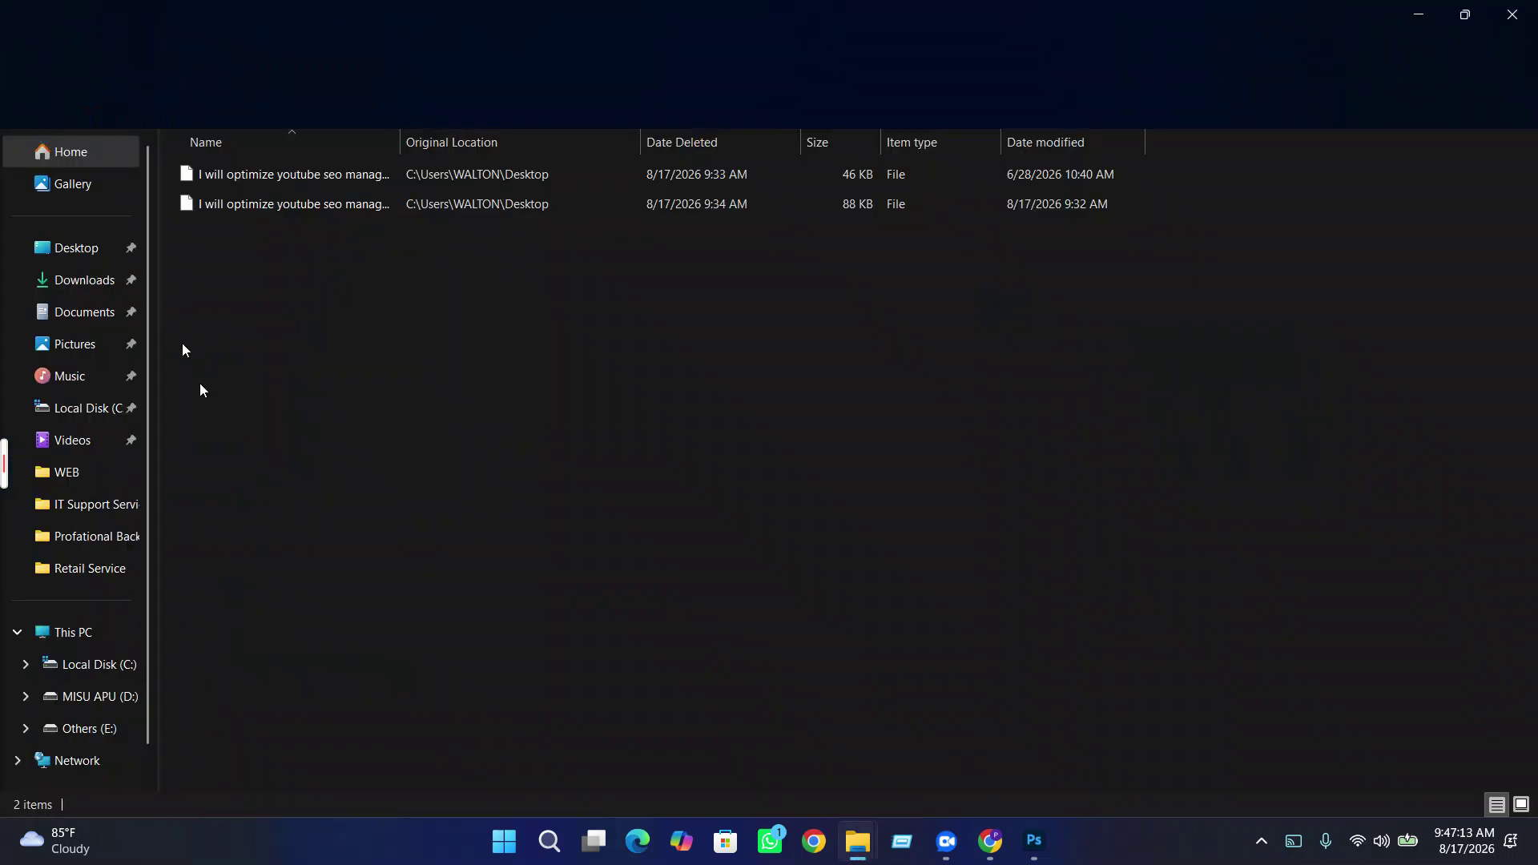
left_click(267, 176)
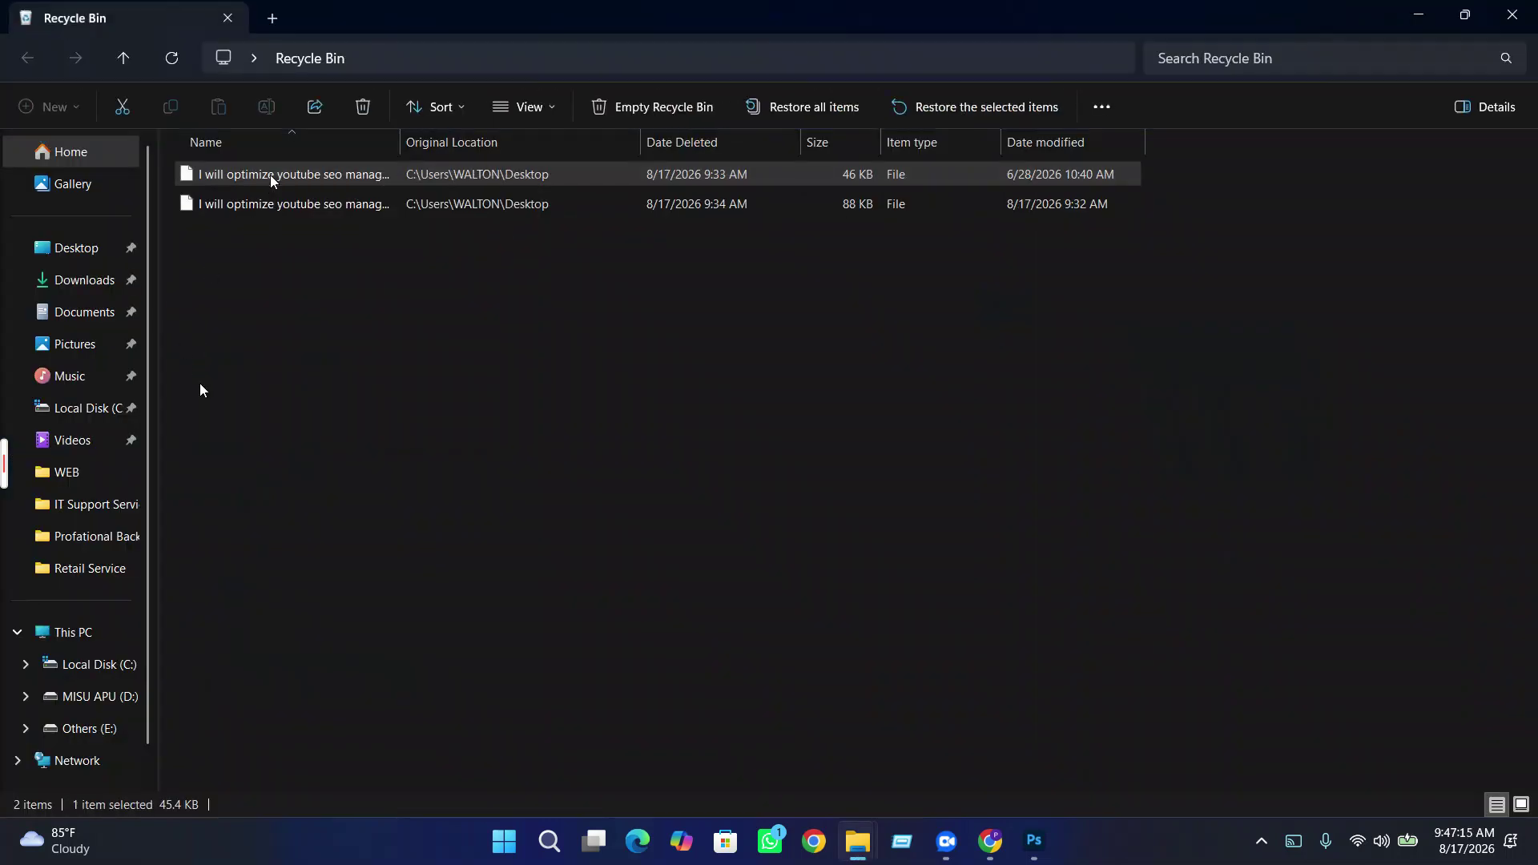
double_click(273, 174)
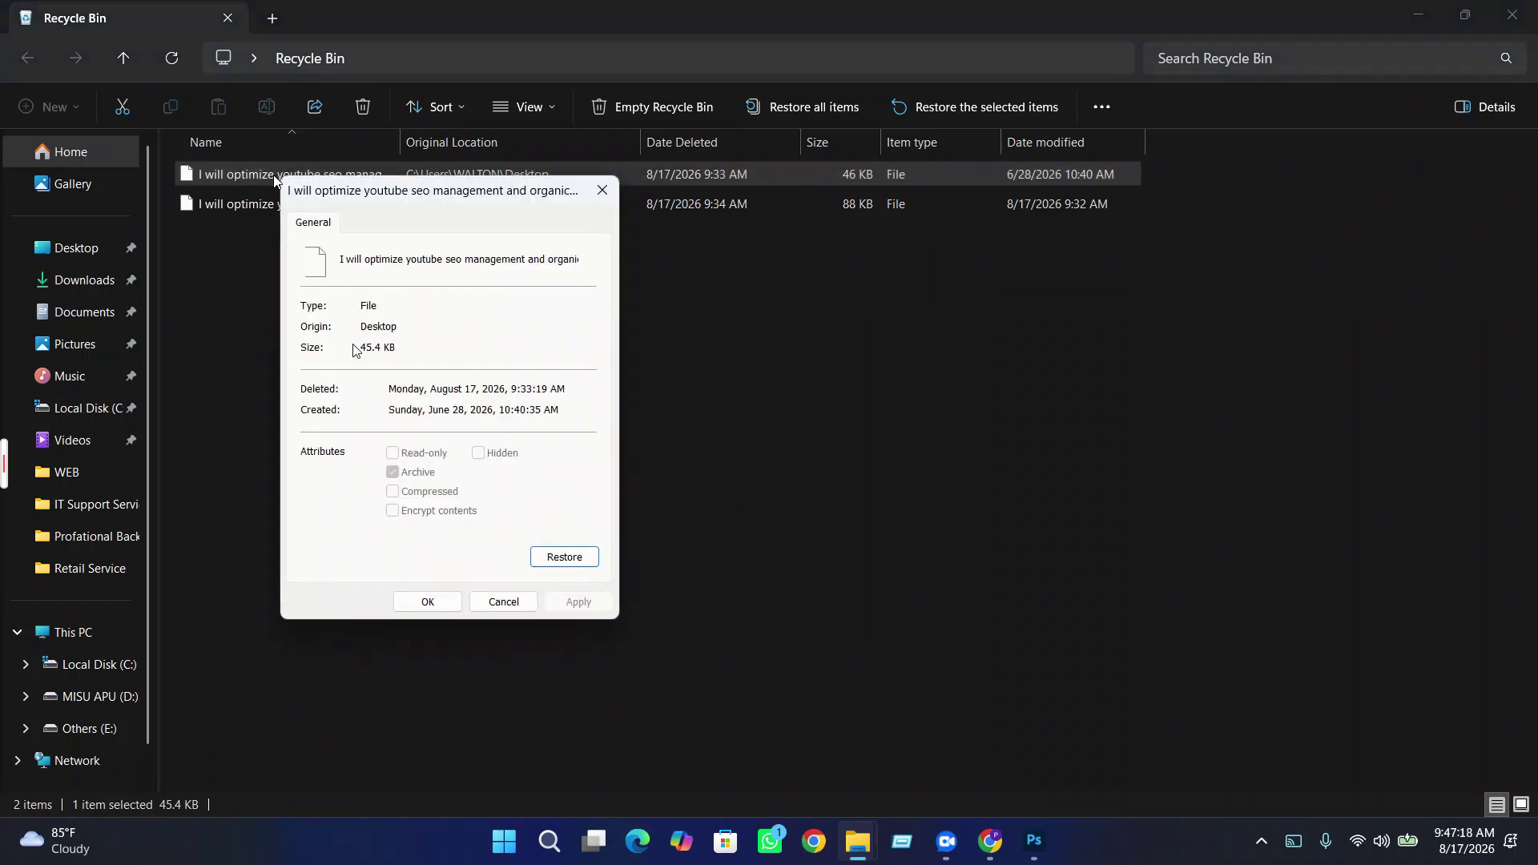
left_click(561, 555)
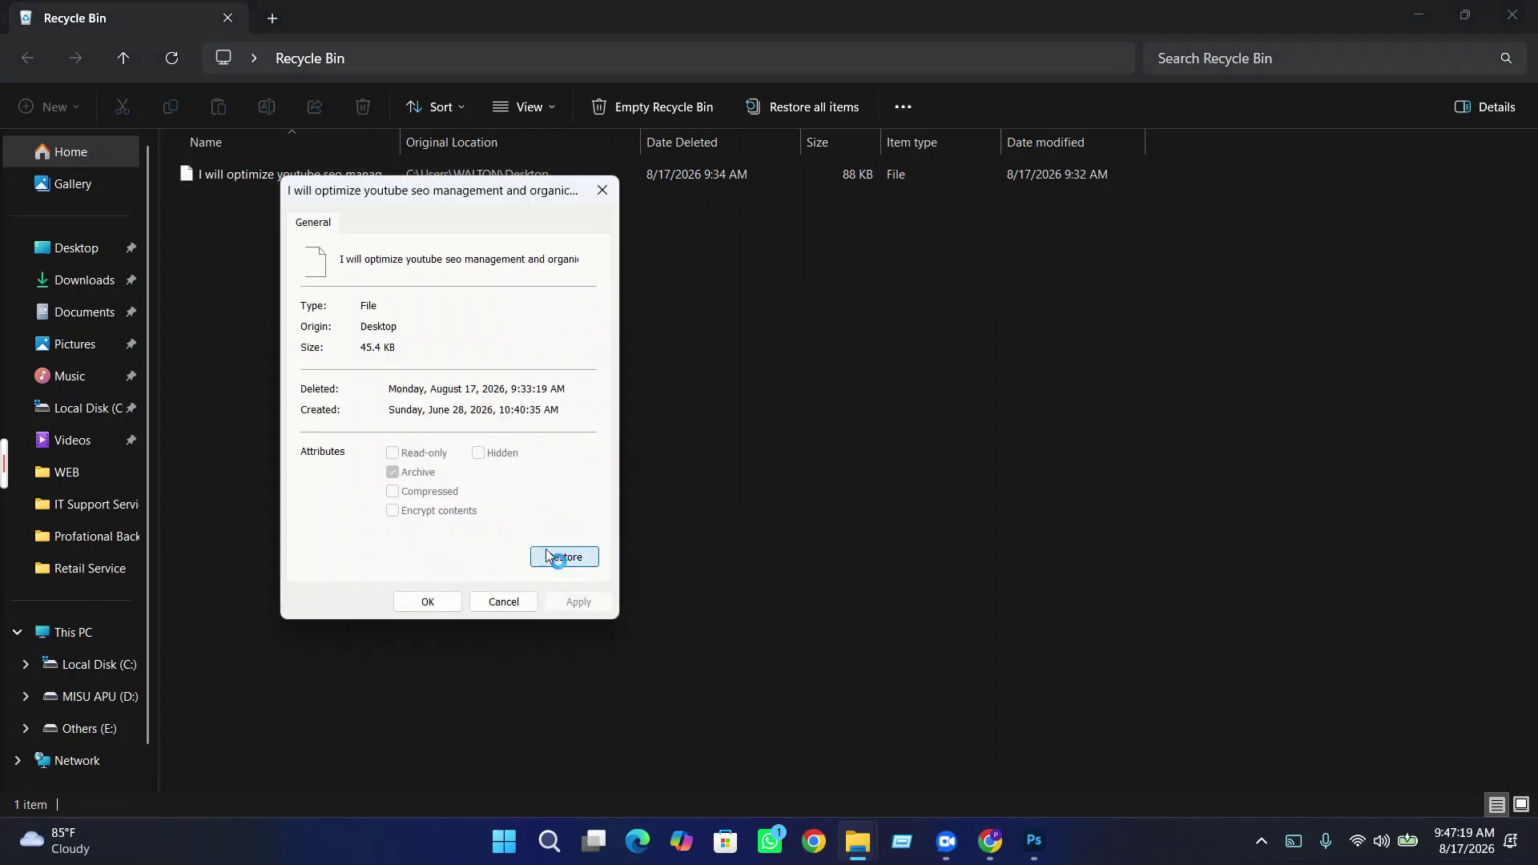
left_click(603, 190)
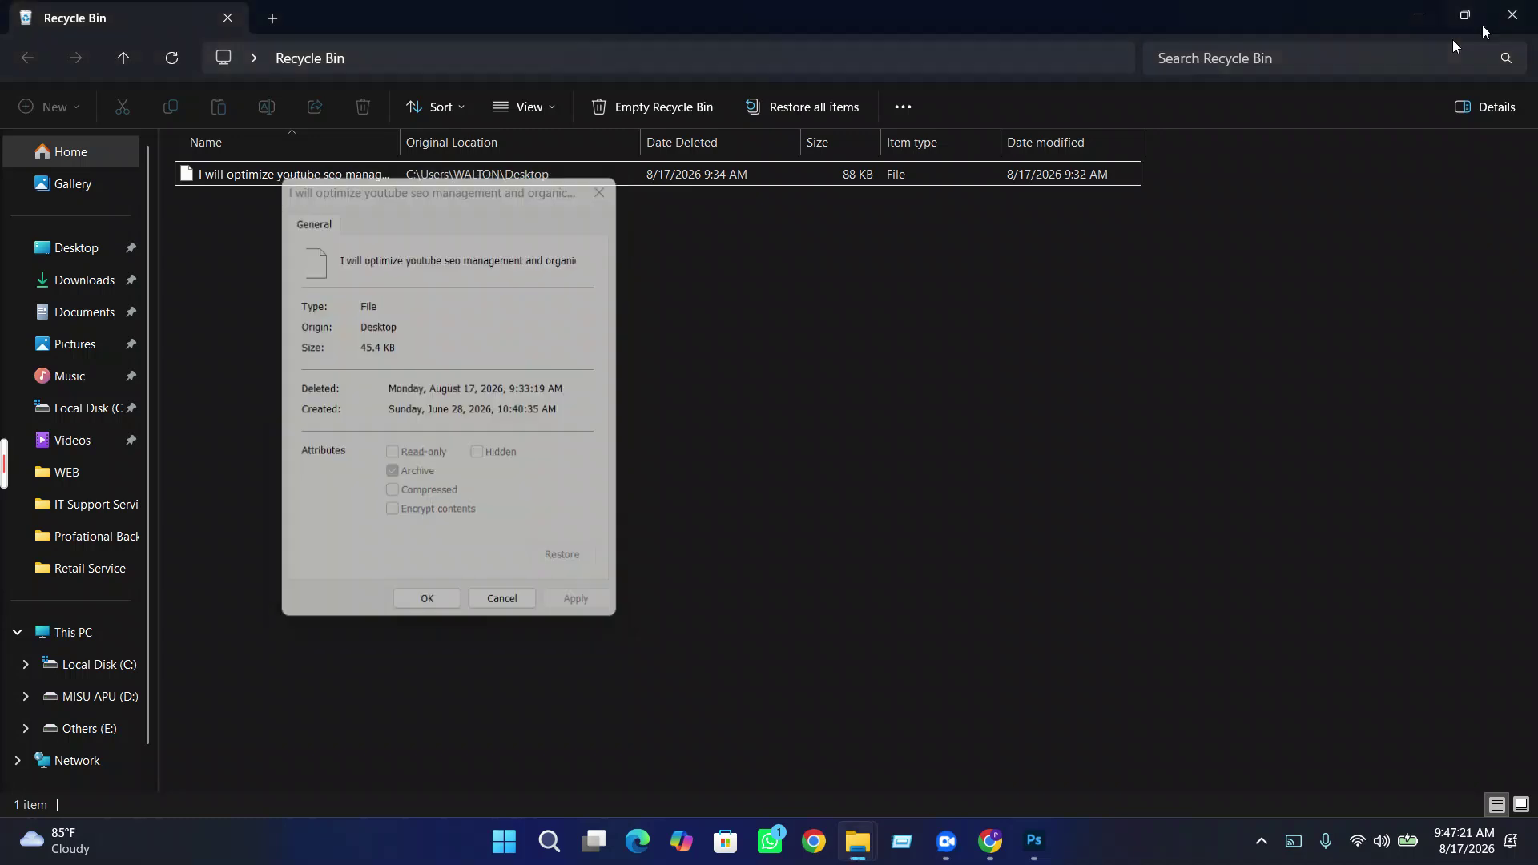
left_click(1511, 14)
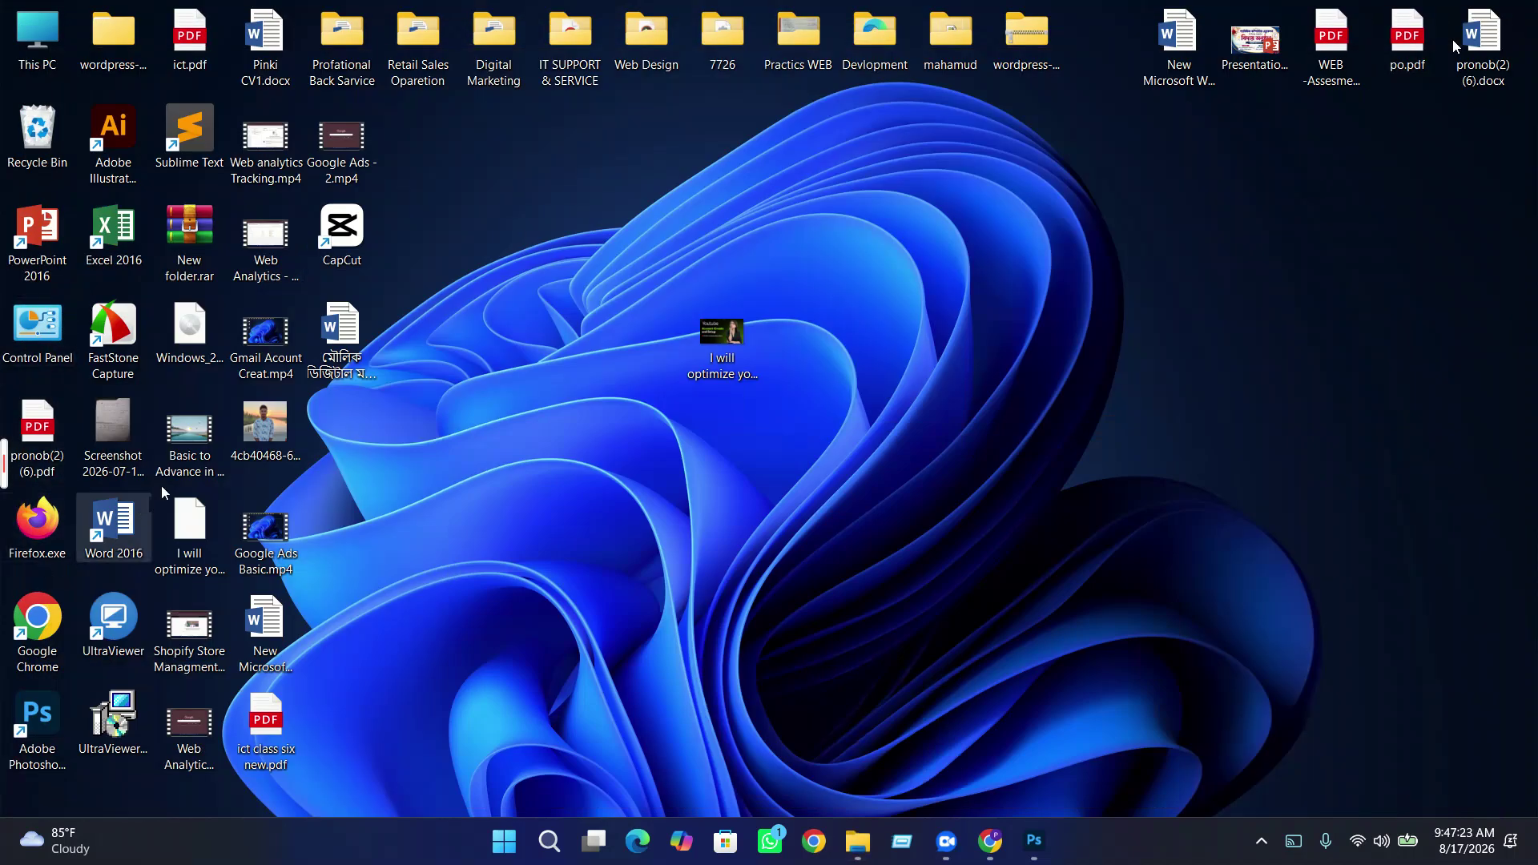
- Move the restored YouTube SEO file to an empty area of the desktop and inspect its detailed properties
left_click_drag(193, 533, 1026, 444)
right_click(1027, 432)
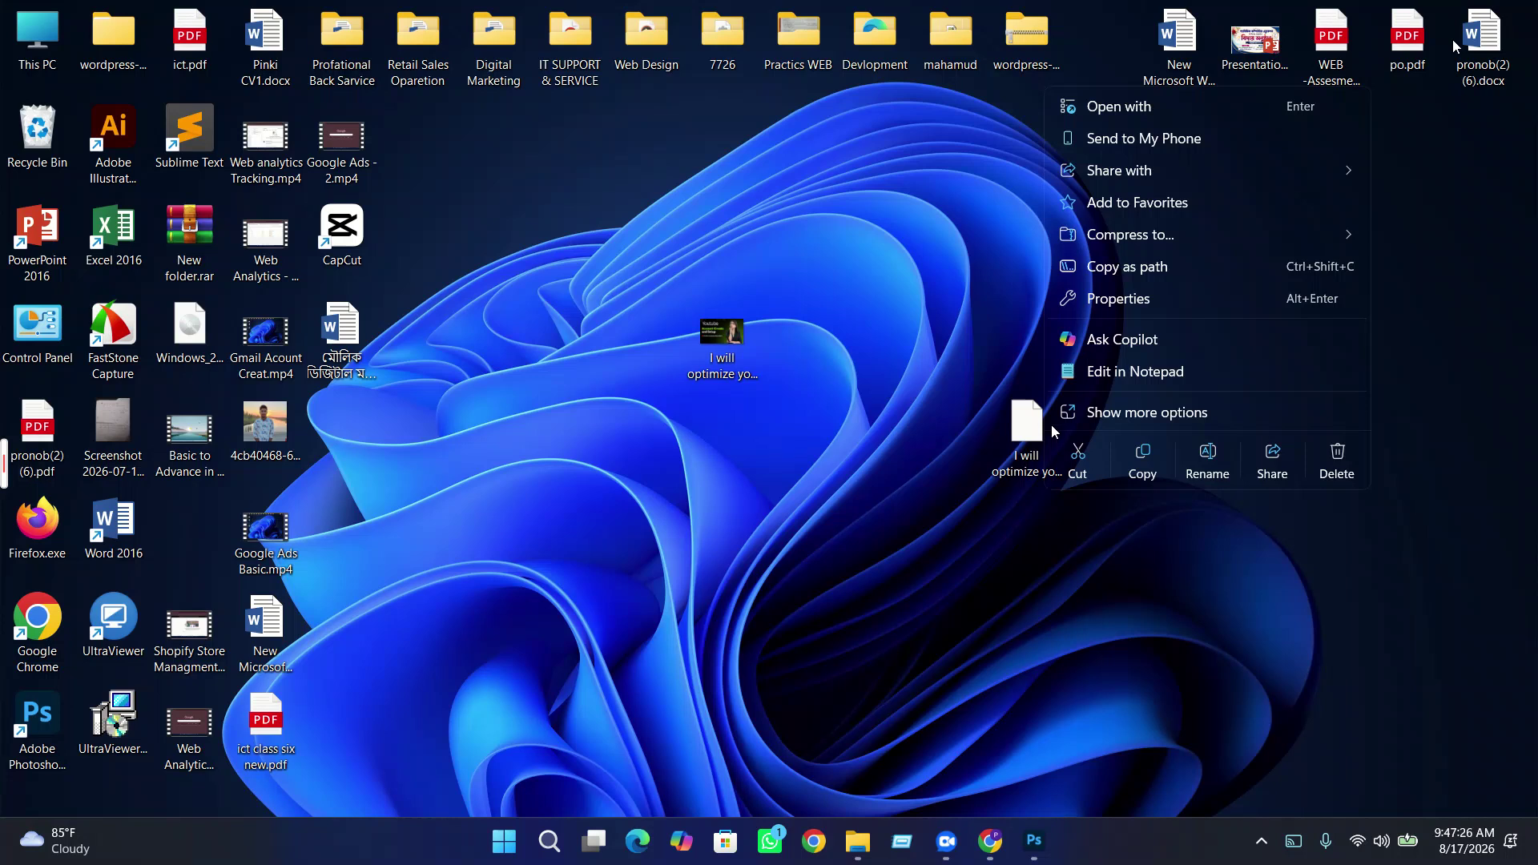
left_click(1118, 298)
left_click(1287, 353)
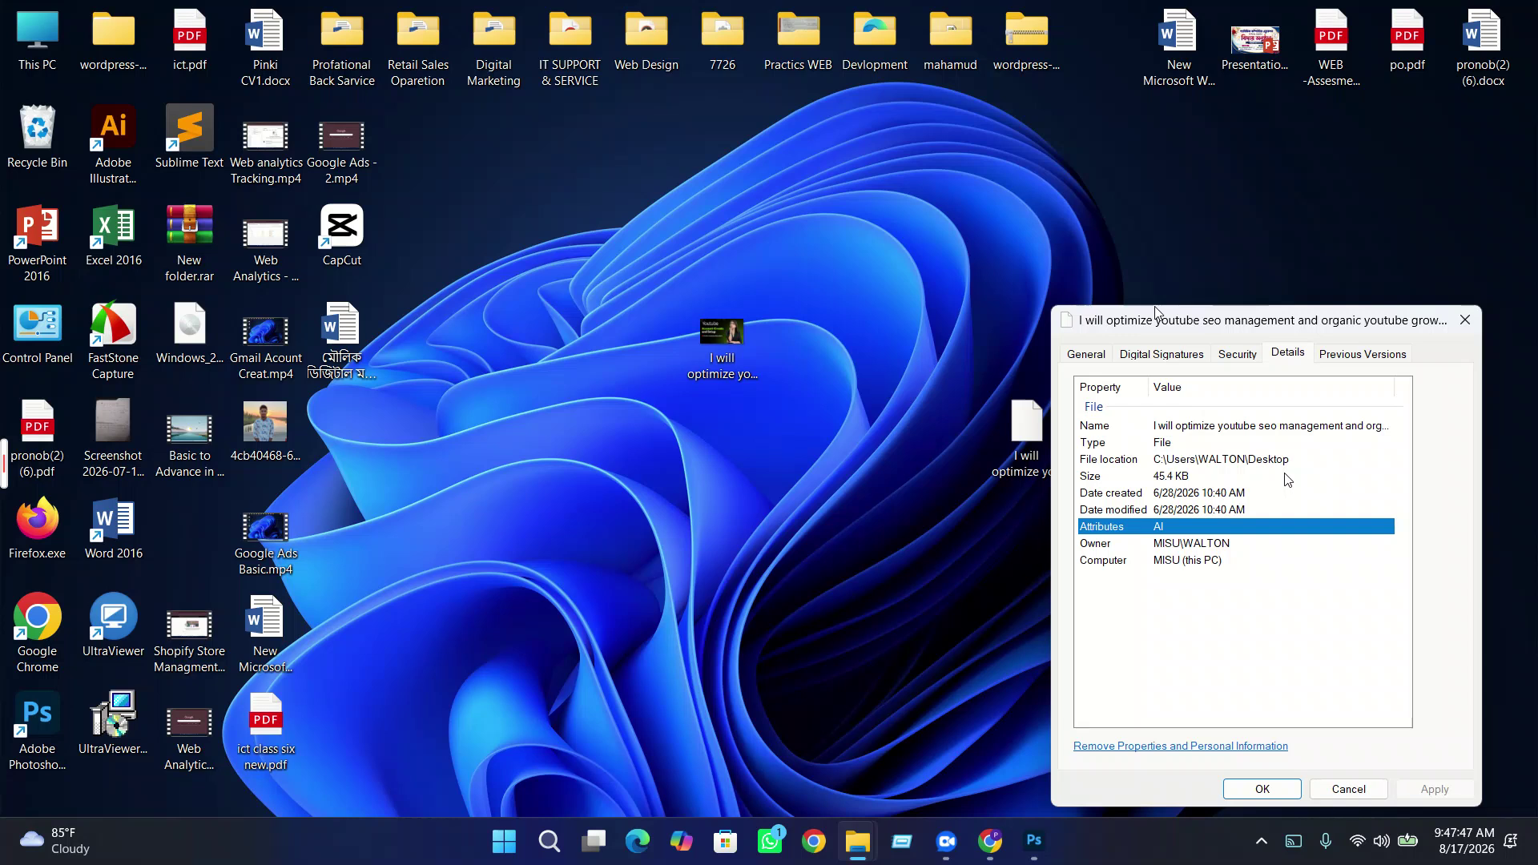
left_click(1456, 319)
- Check the restored YouTube SEO file's detailed properties once more
left_click(1028, 433)
right_click(1045, 501)
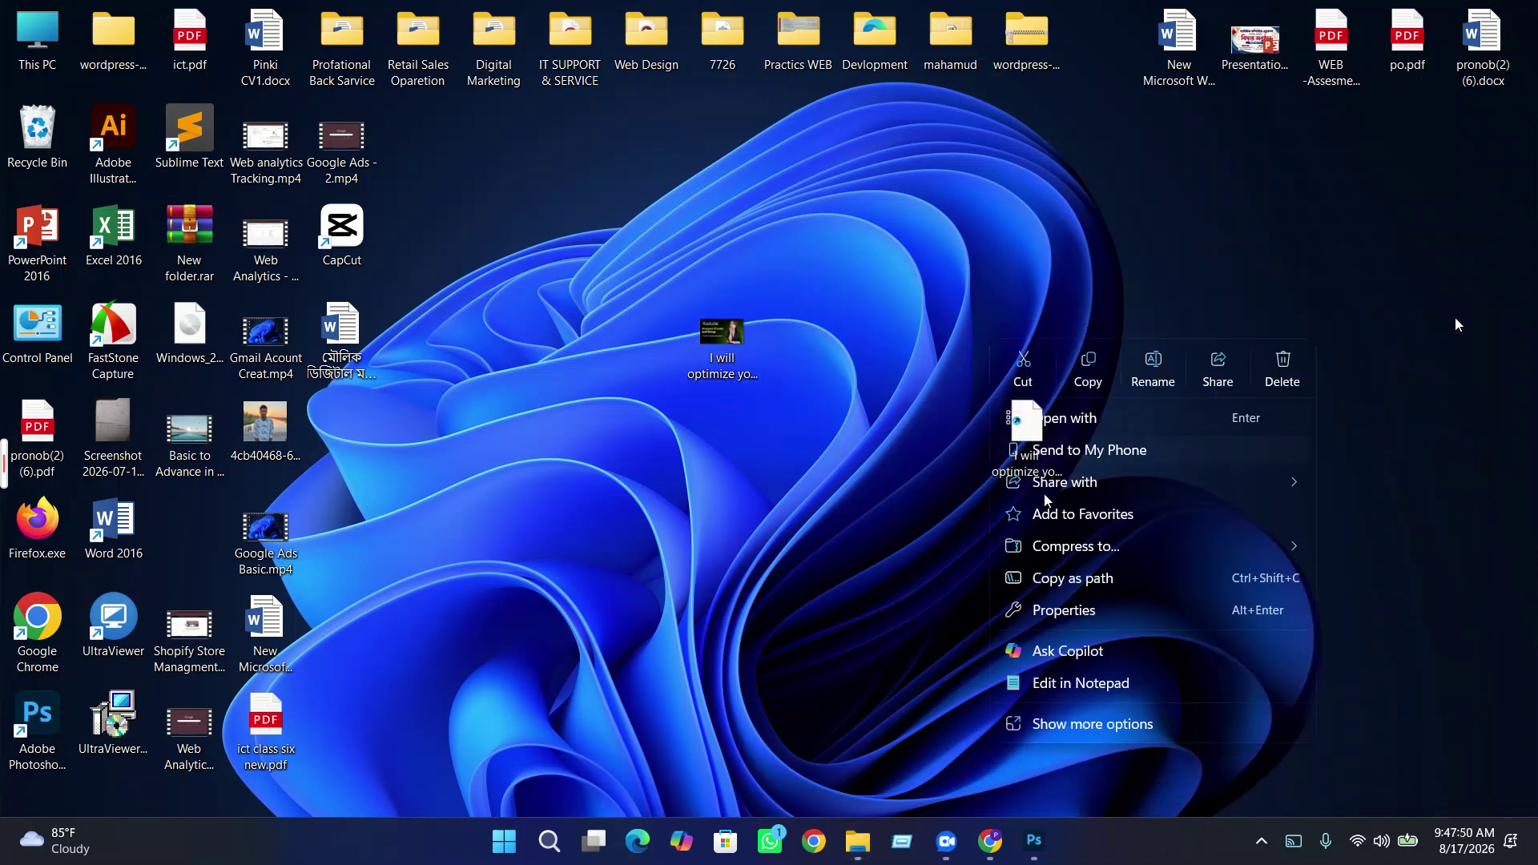
left_click(1065, 613)
left_click(1231, 356)
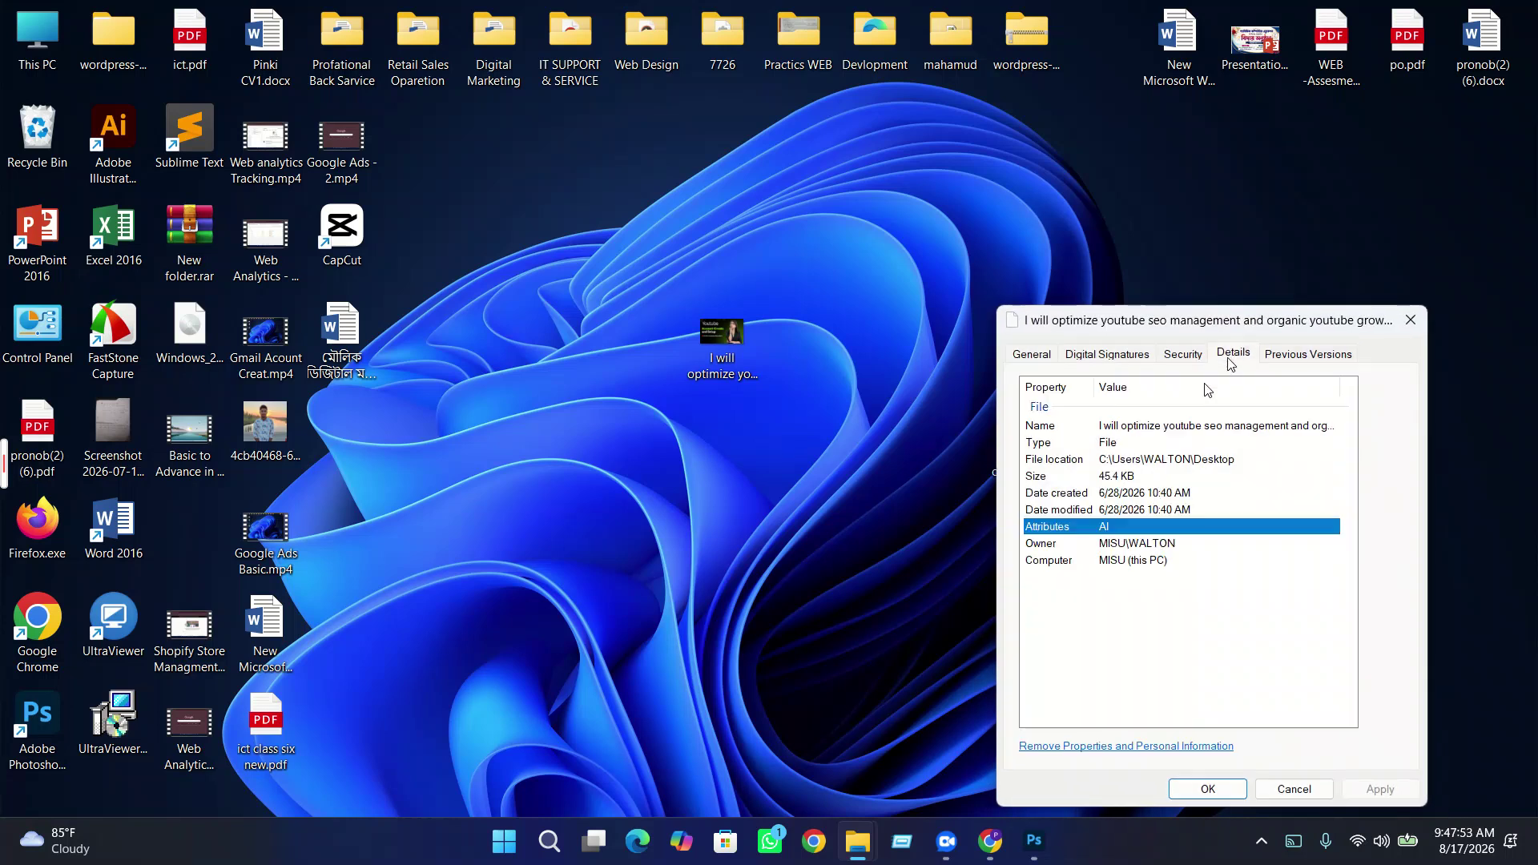
left_click(1412, 321)
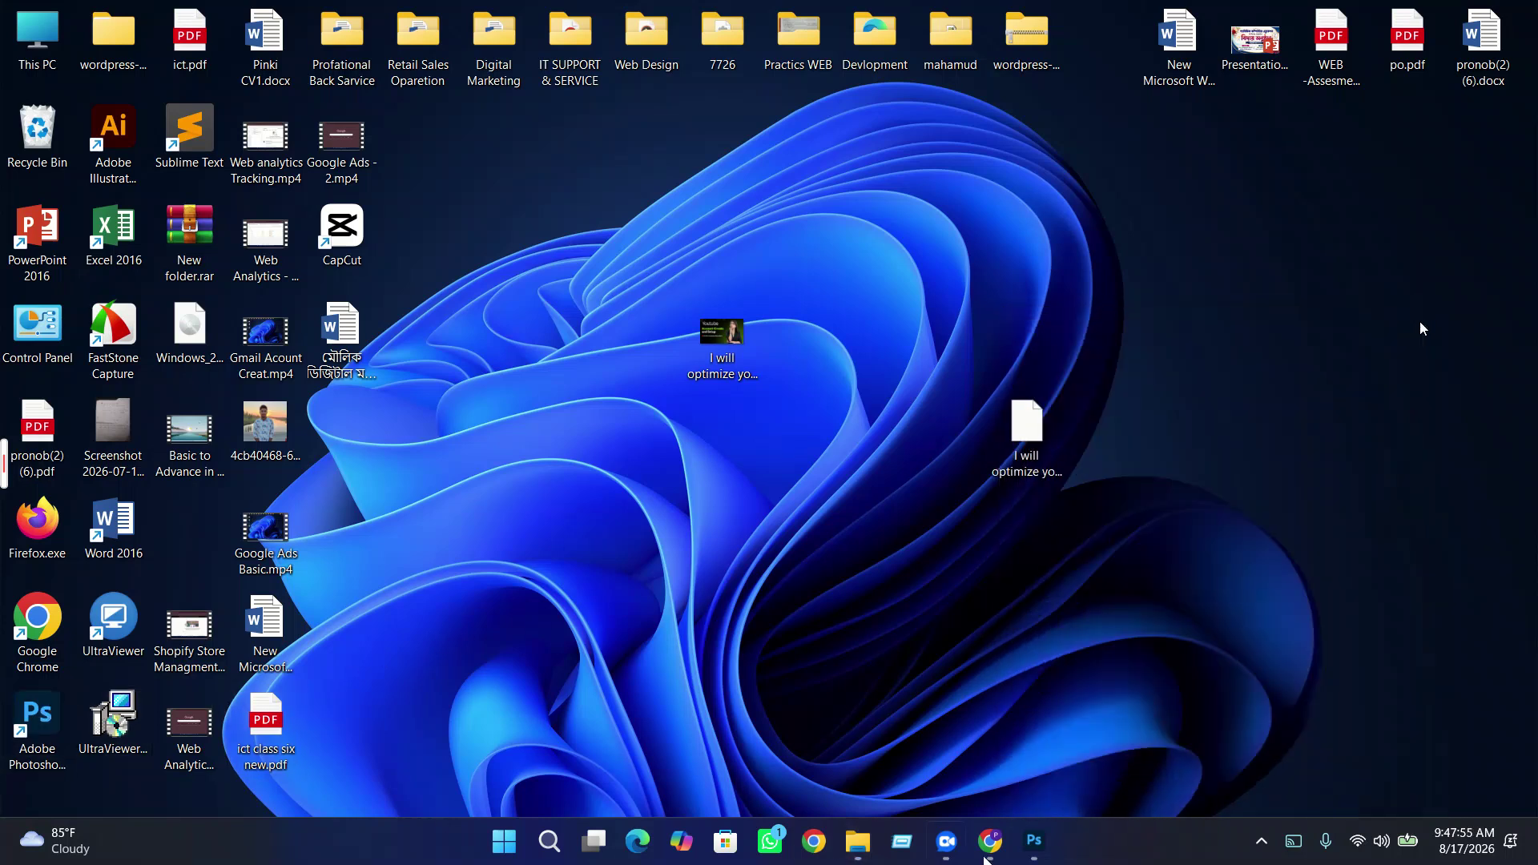
- Switch to Photoshop and dismiss the access notice by following its discounts offer
left_click(1034, 841)
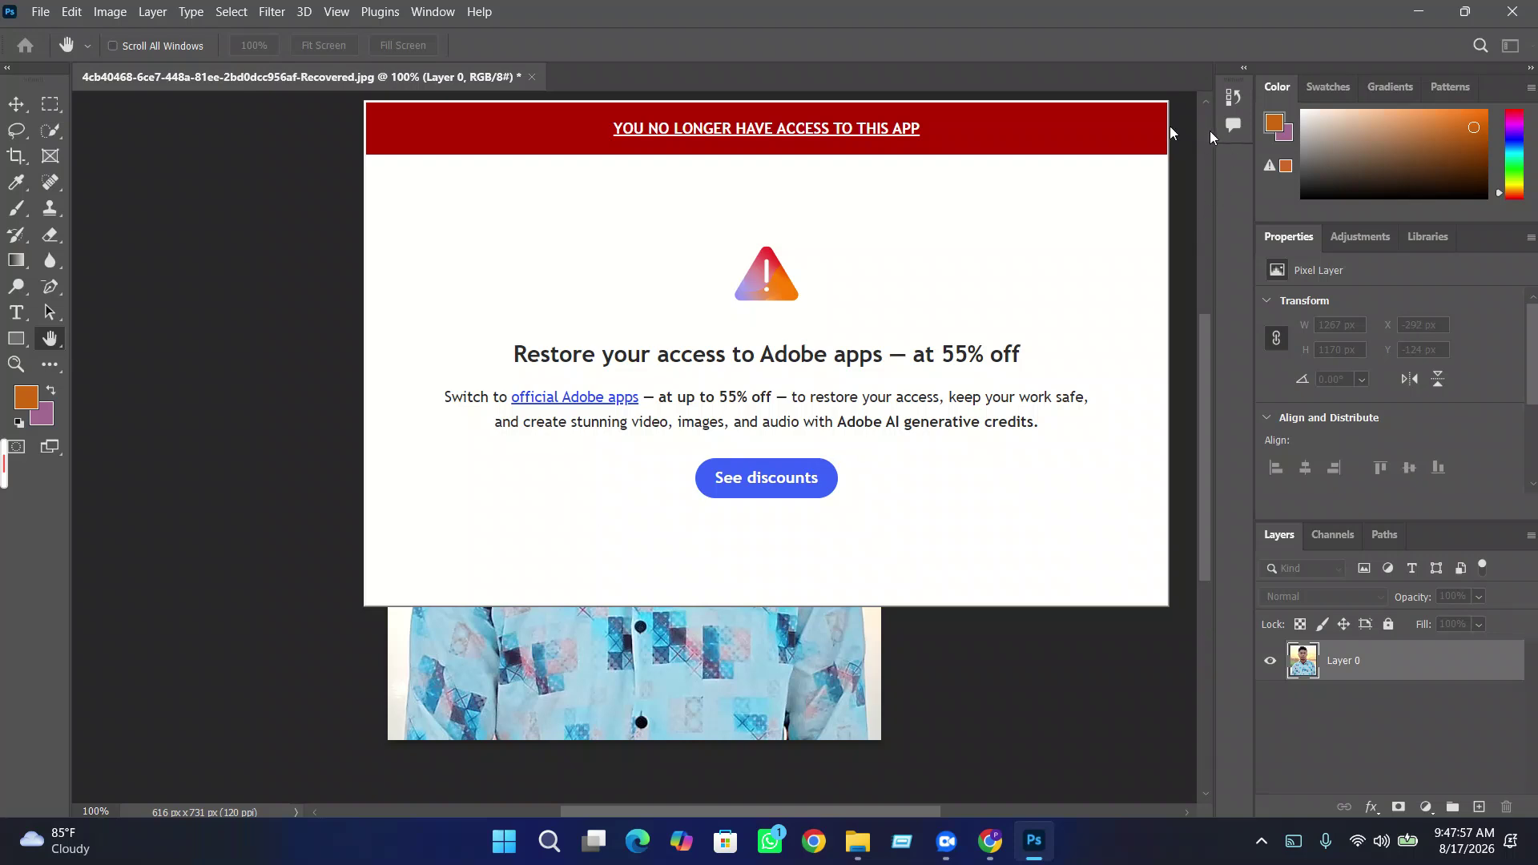
left_click(781, 485)
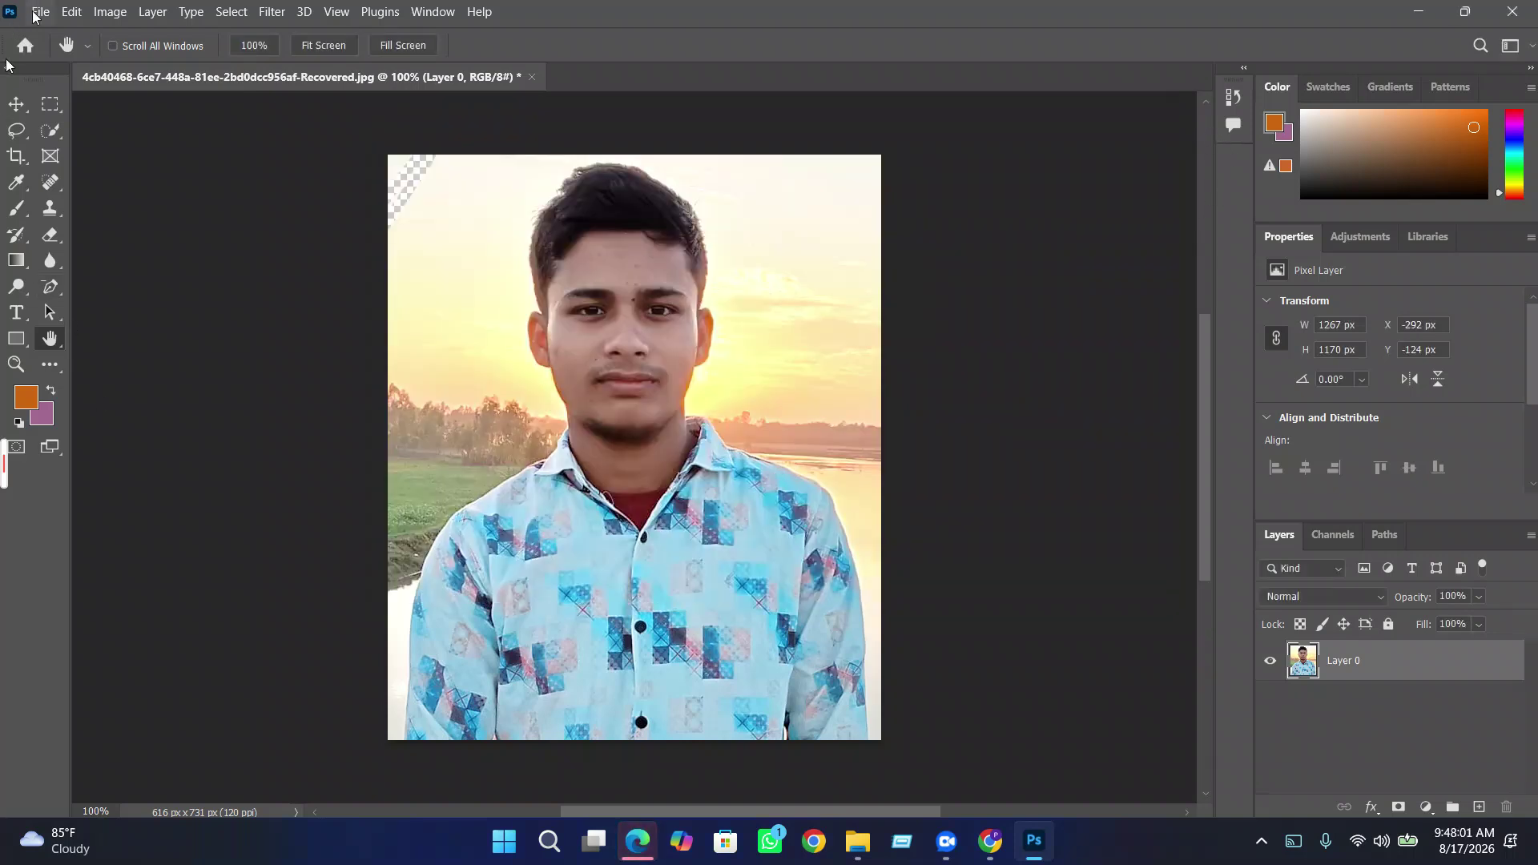
left_click(36, 16)
left_click(10, 11)
key("Escape")
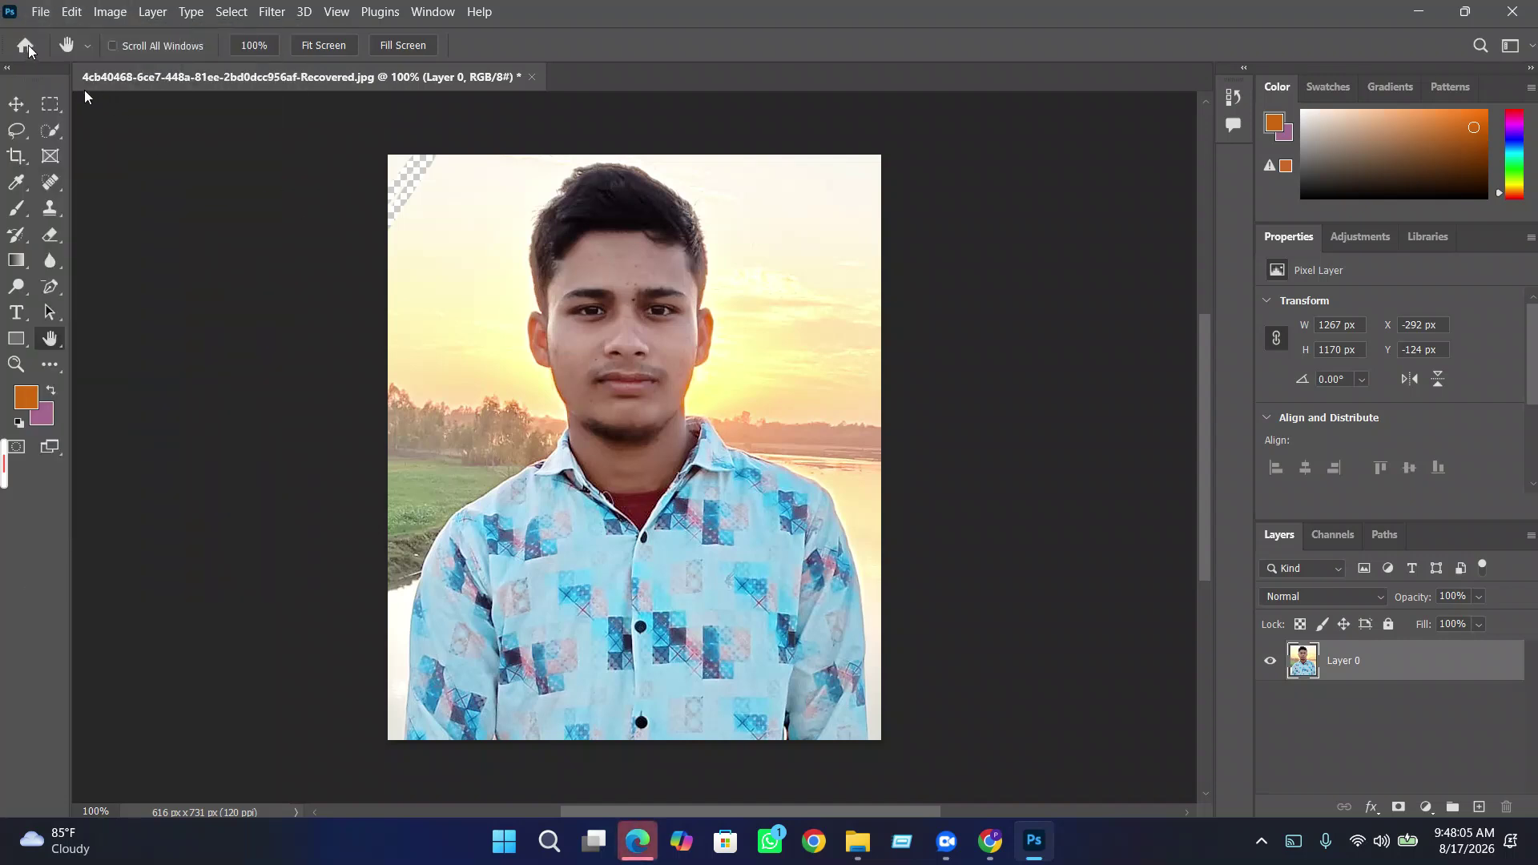
- Open Web Analytics Tracking - Basic.png from the Downloads folder in Photoshop
left_click(27, 47)
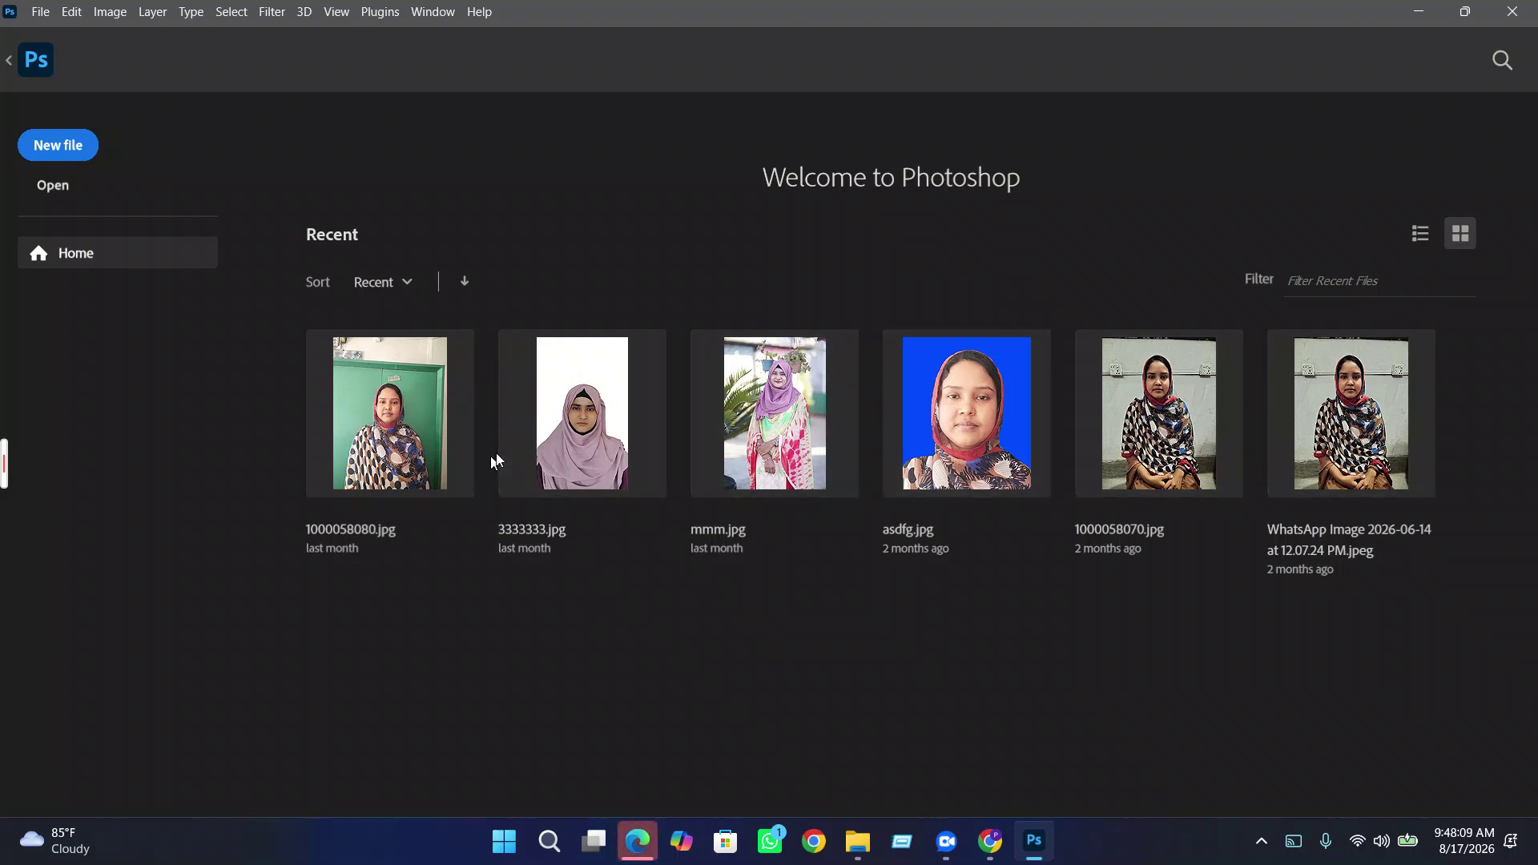
left_click(62, 189)
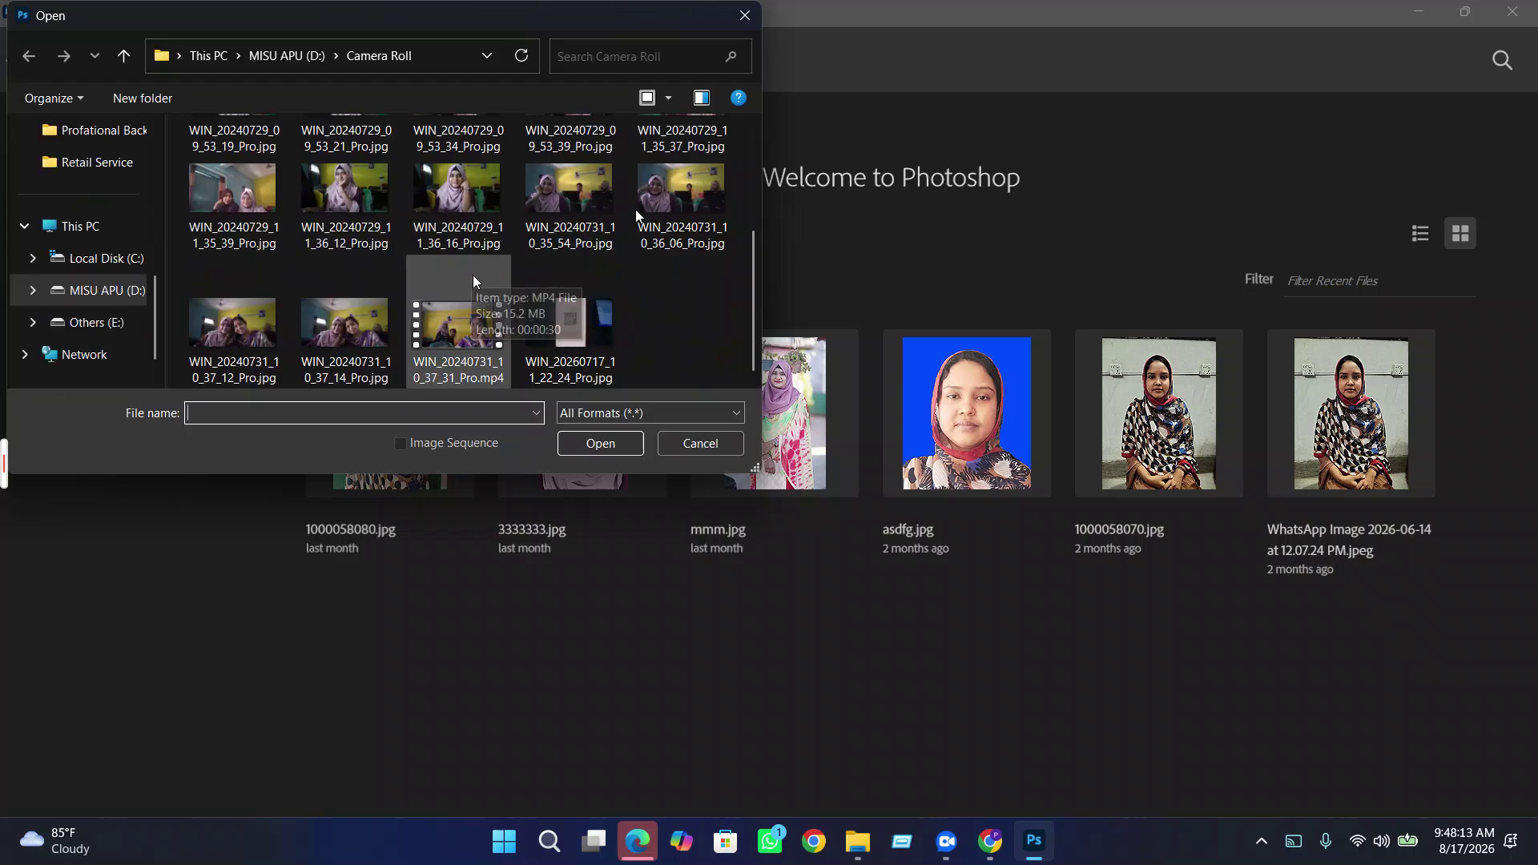
scroll(144, 248, "up", 1)
scroll(146, 250, "down", 1)
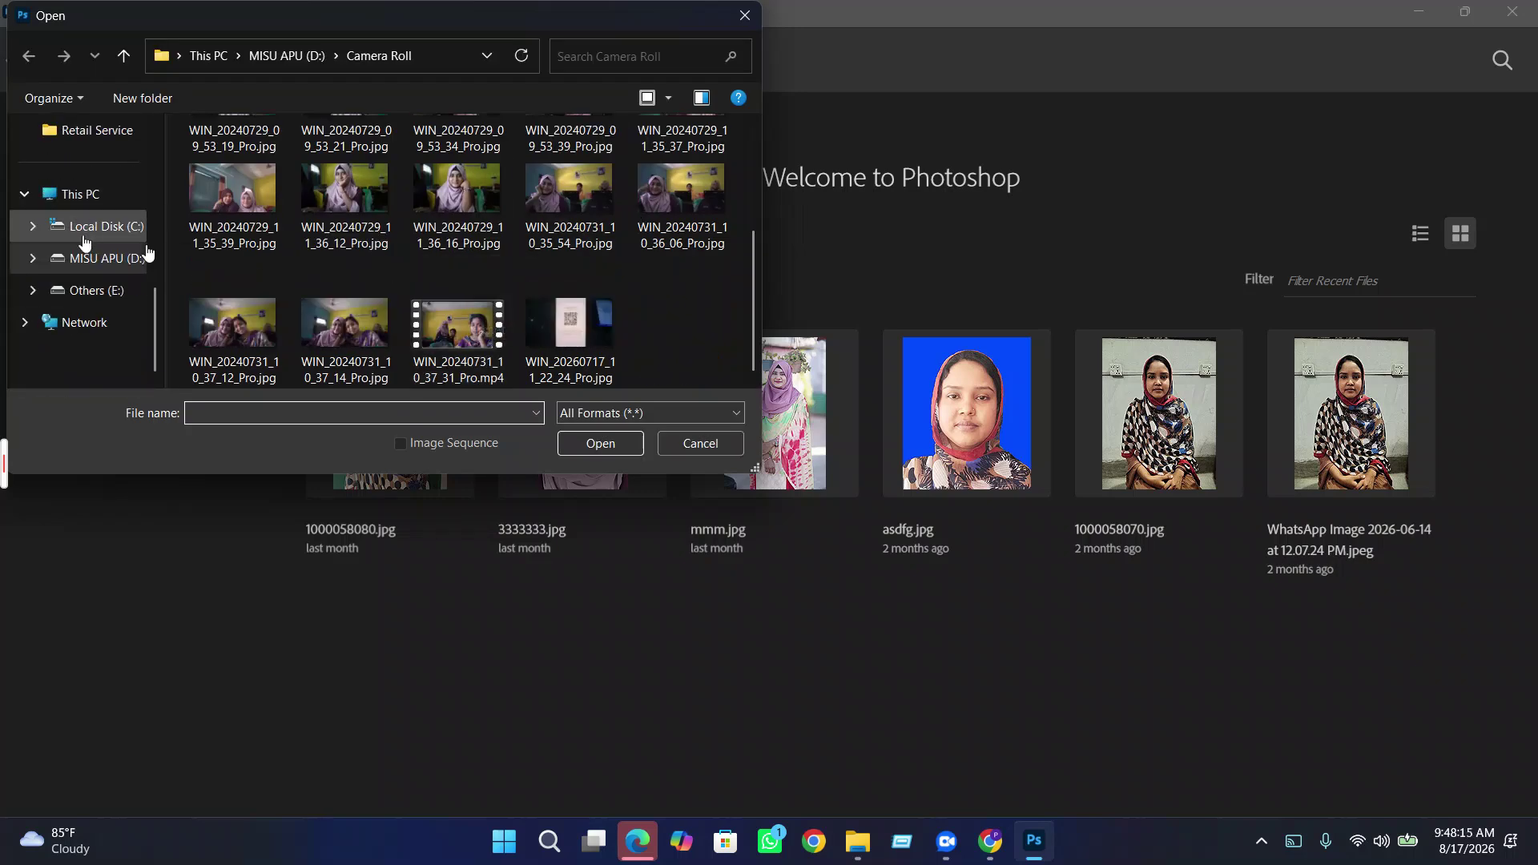
scroll(86, 242, "up", 5)
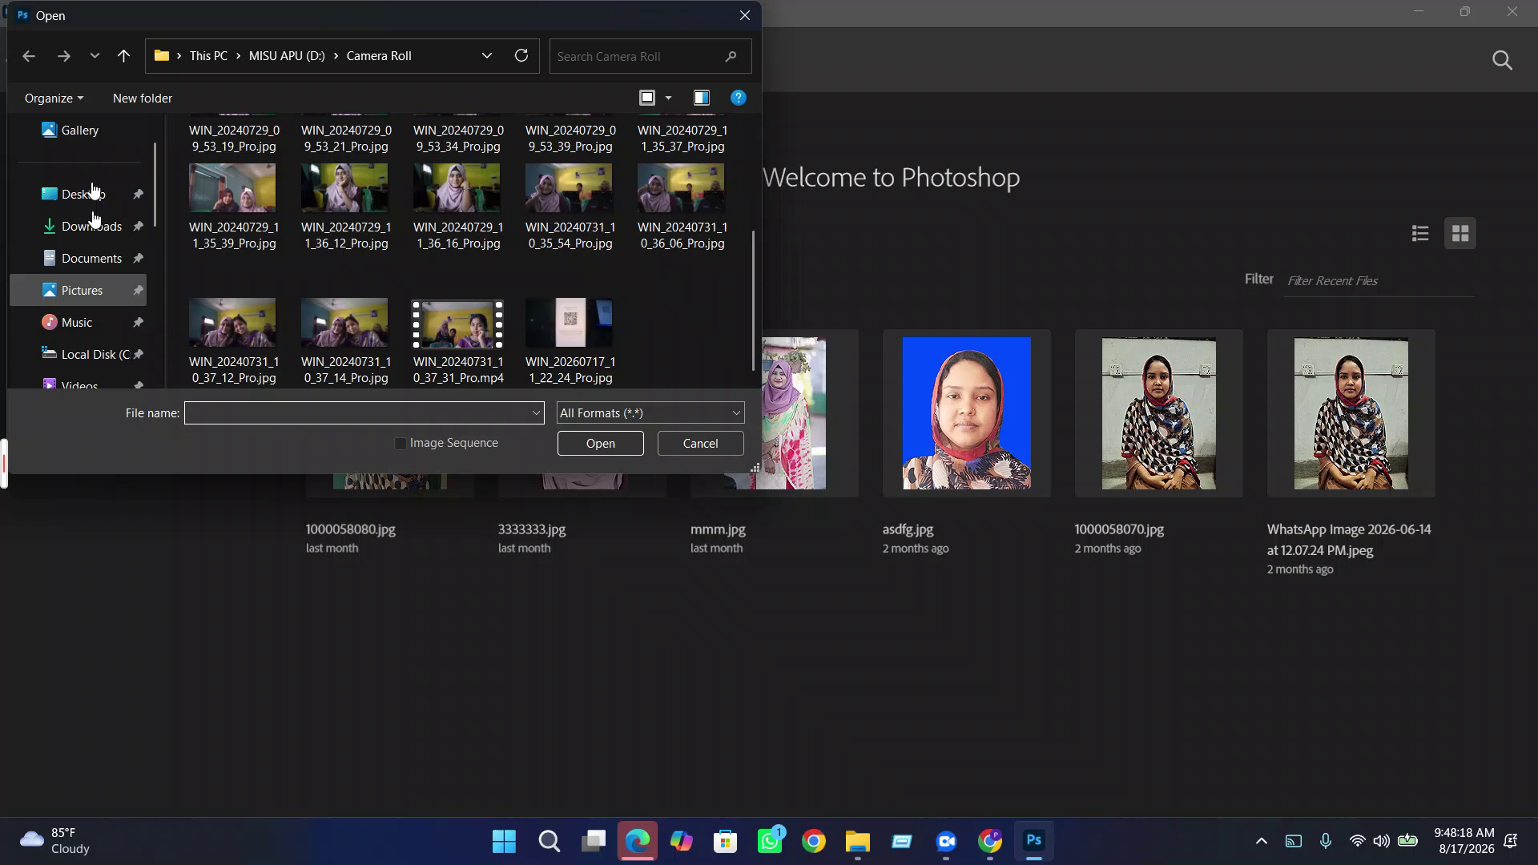
left_click(92, 223)
scroll(449, 242, "down", 5)
scroll(447, 240, "down", 3)
left_click(297, 186)
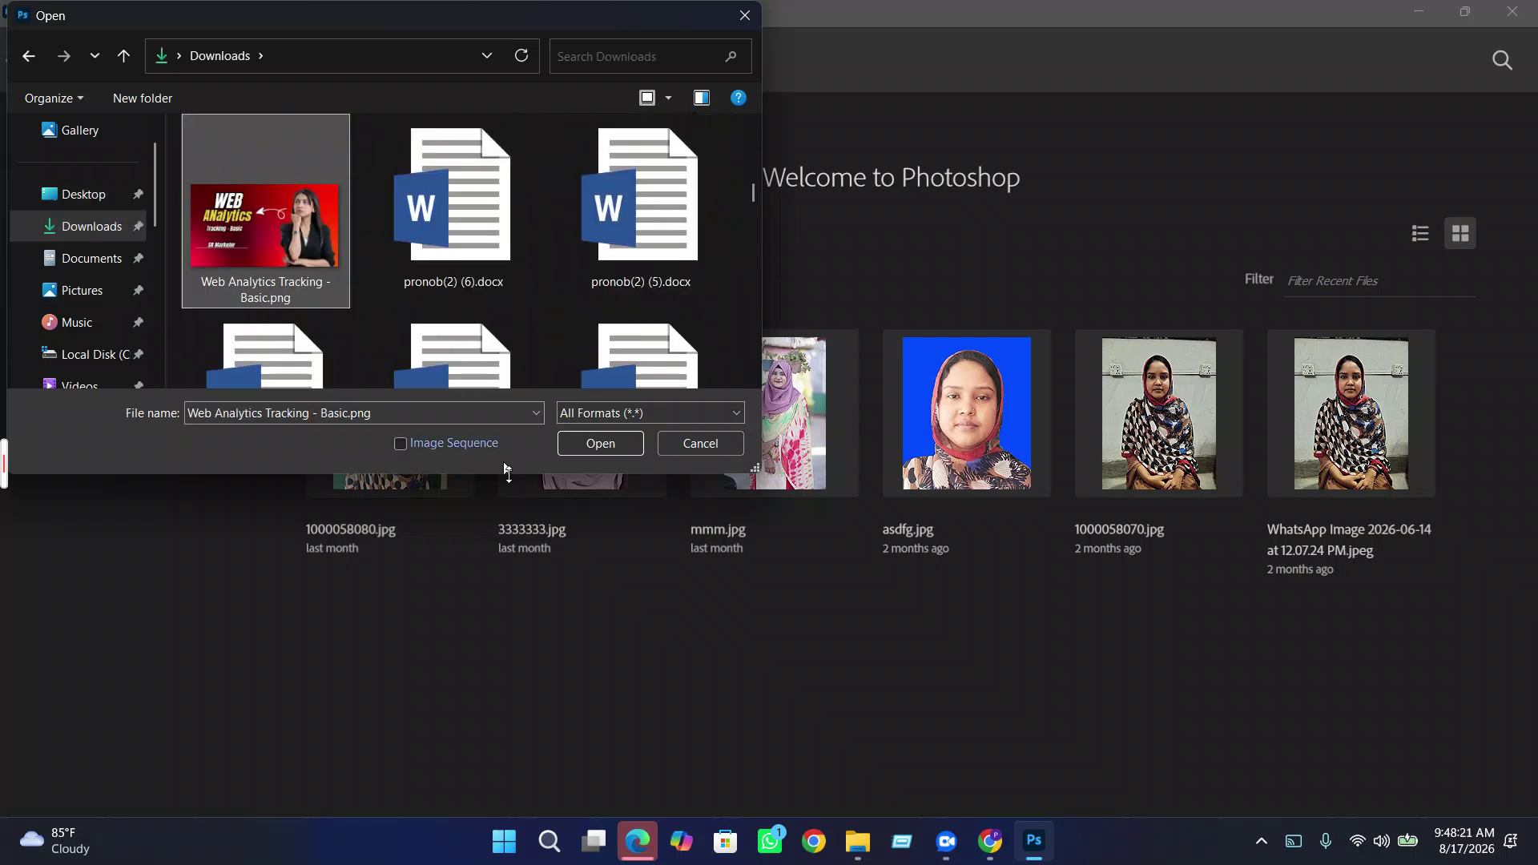
left_click(600, 443)
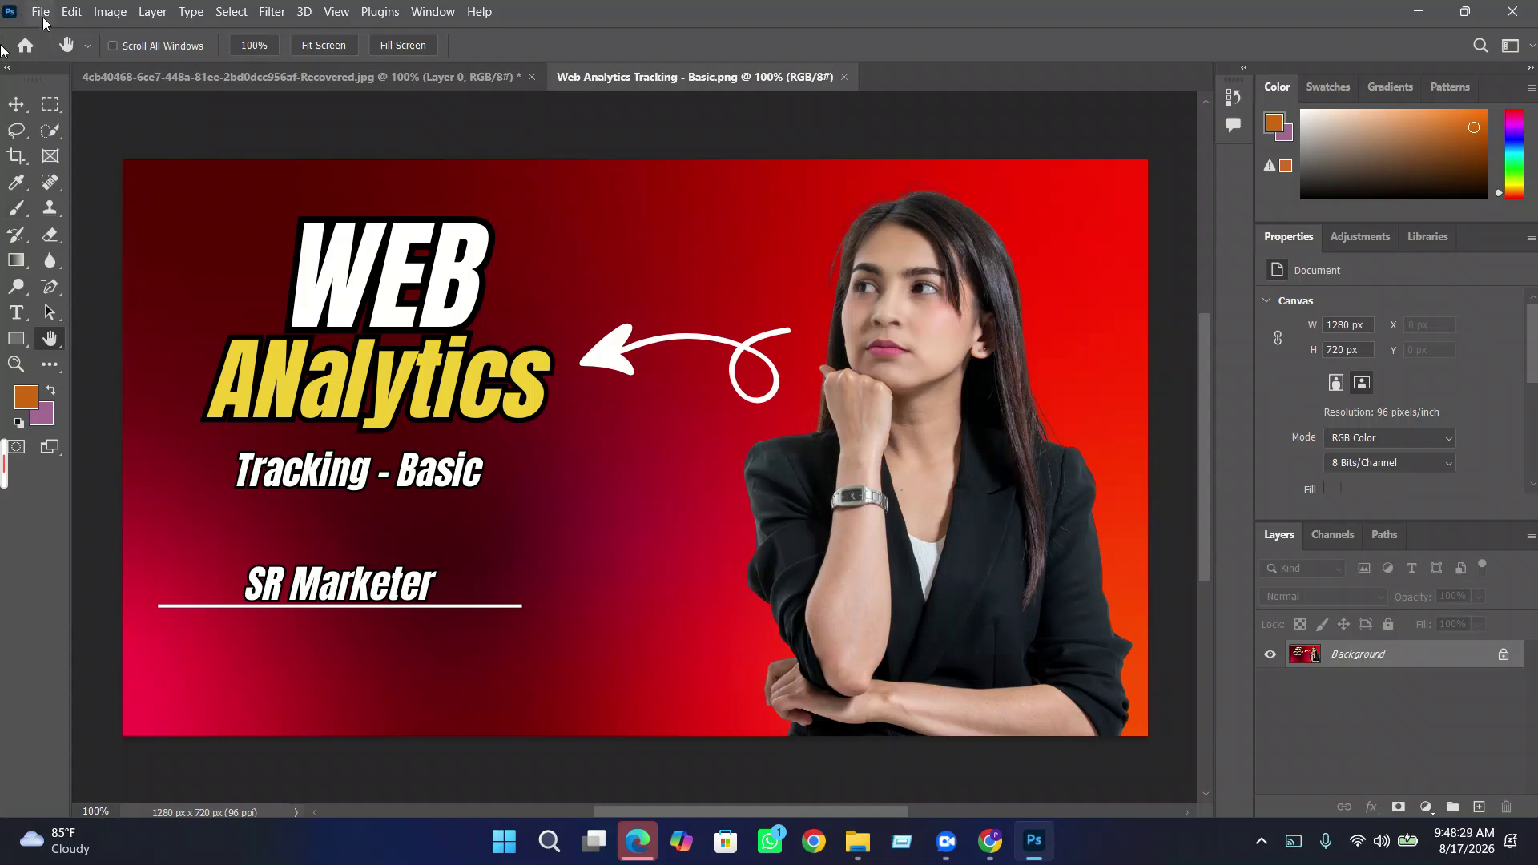
- Minimize Photoshop and close the Edge window showing the Adobe page
left_click(40, 14)
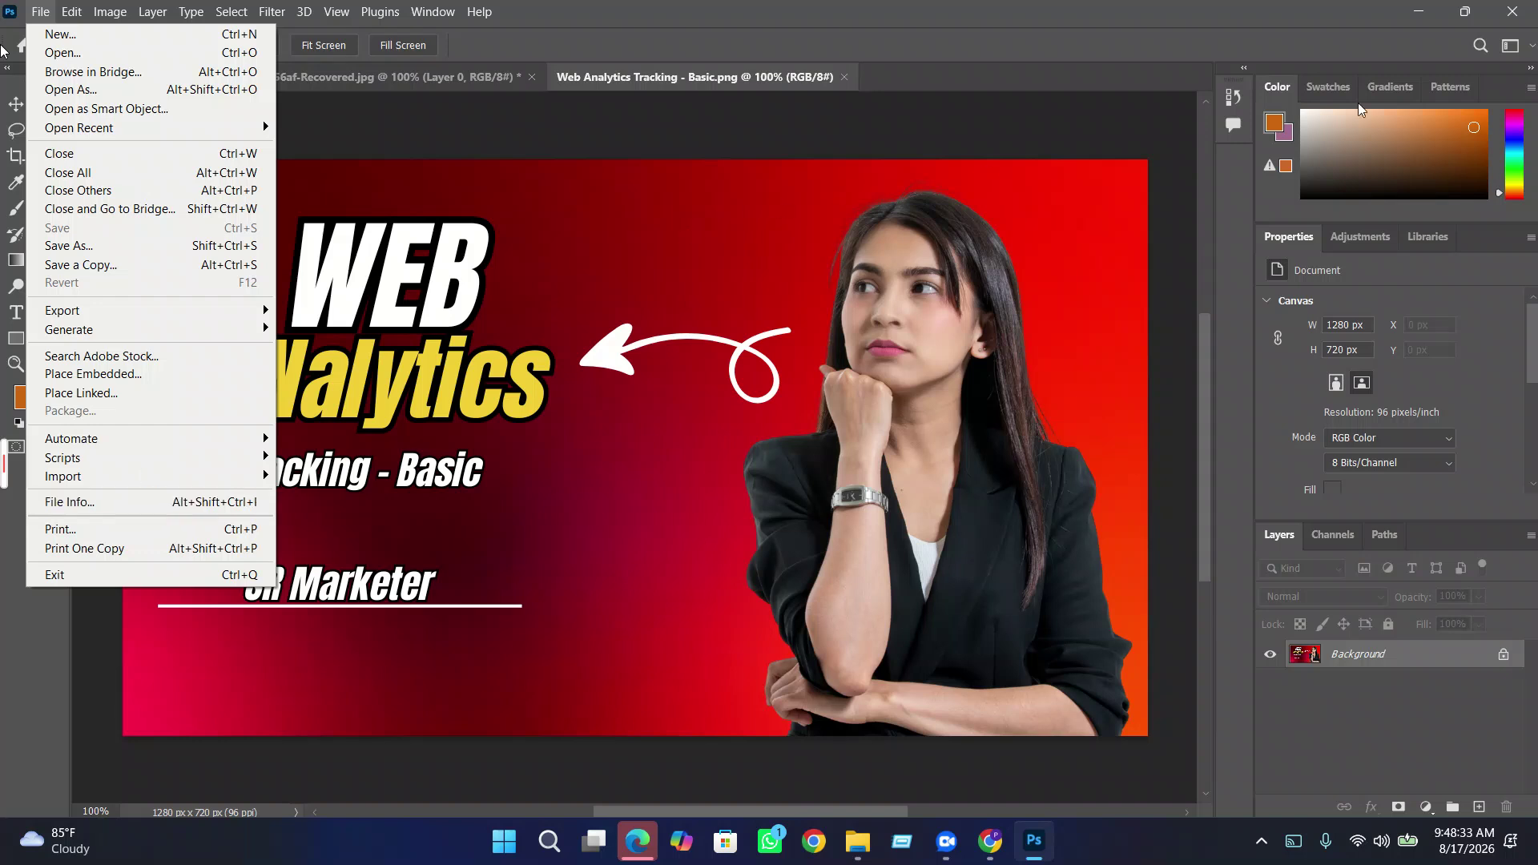
left_click(1422, 11)
left_click(1421, 11)
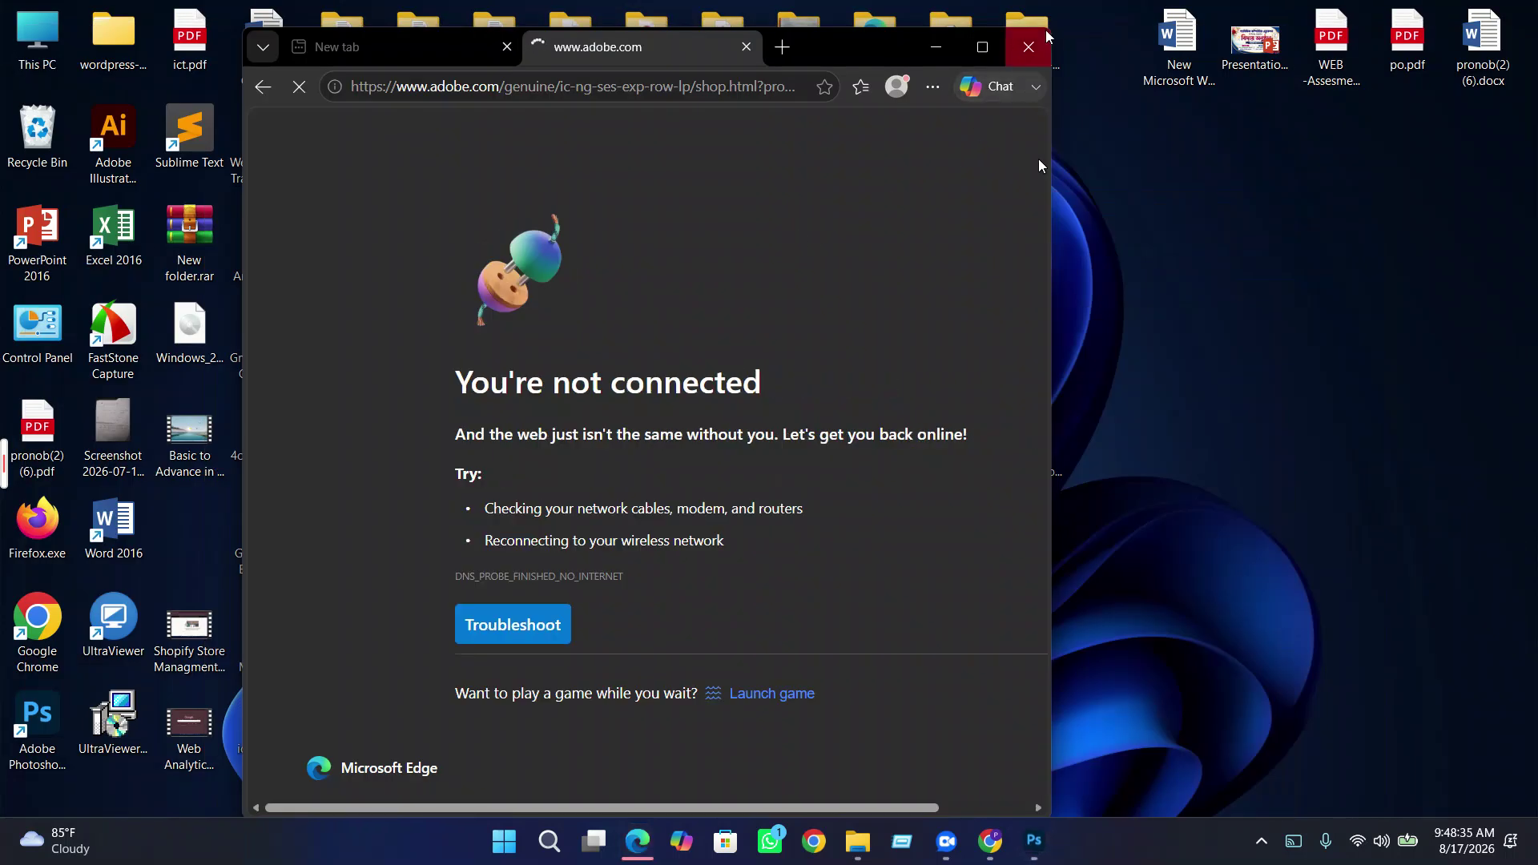
left_click(1025, 49)
- Move the YouTube SEO image icon higher on the desktop and close Photoshop without saving the recovered photo
right_click(638, 490)
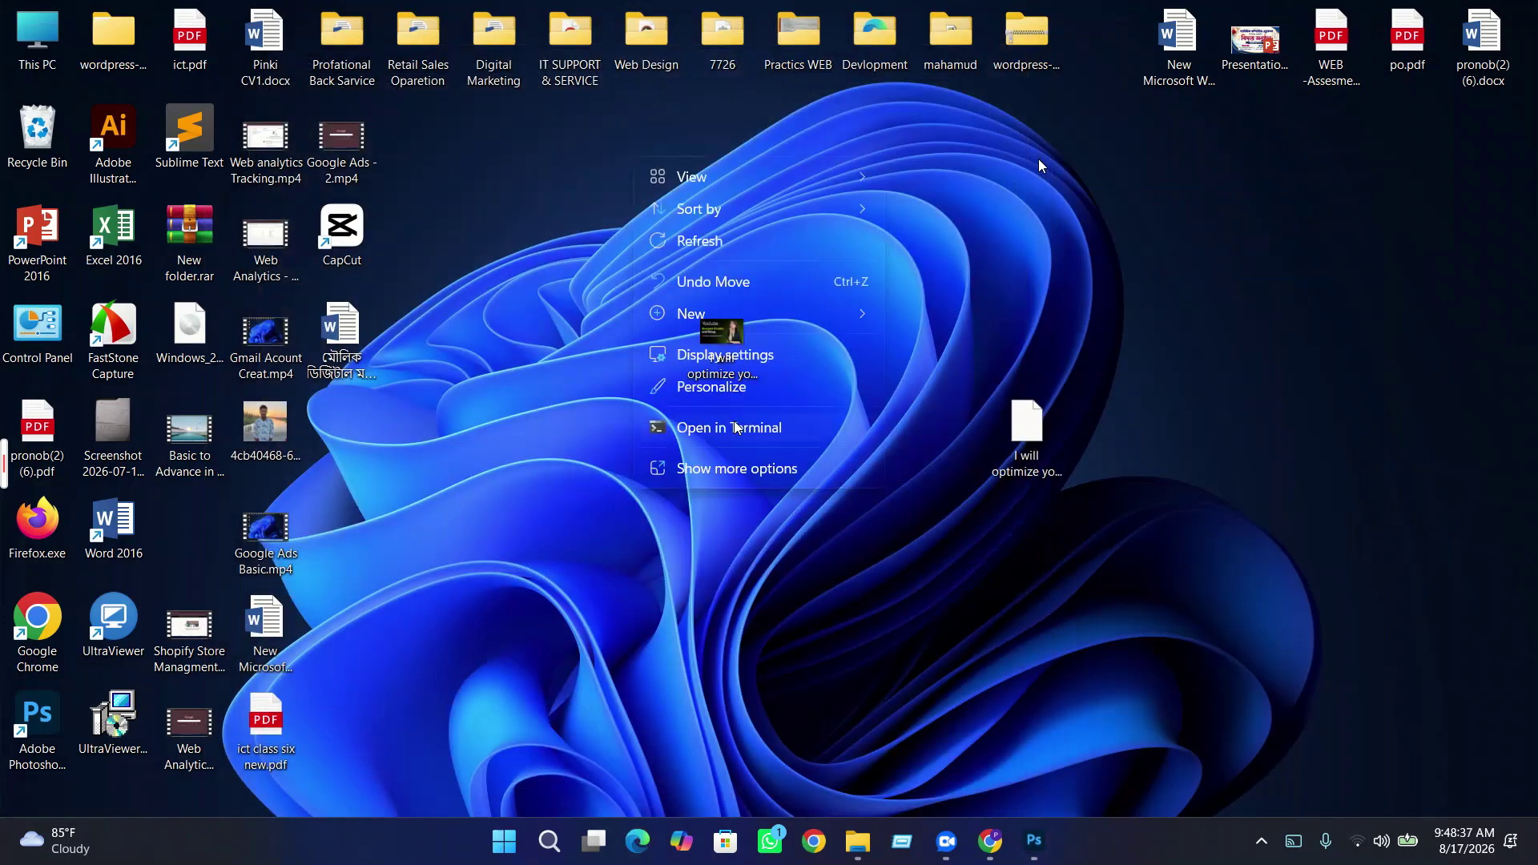
key("Escape")
left_click_drag(721, 344, 725, 204)
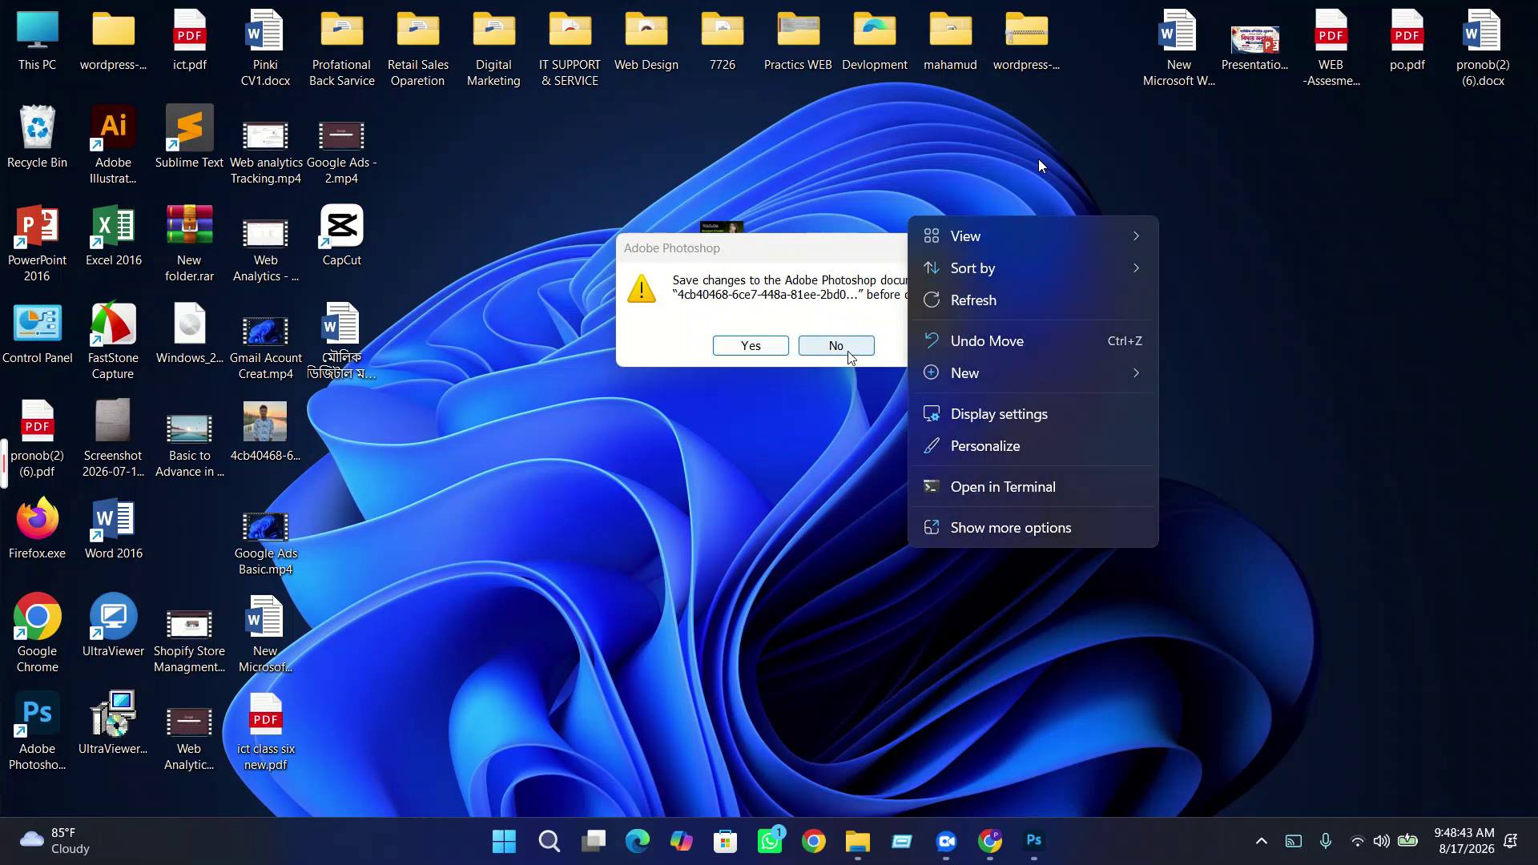
left_click(849, 353)
right_click(851, 418)
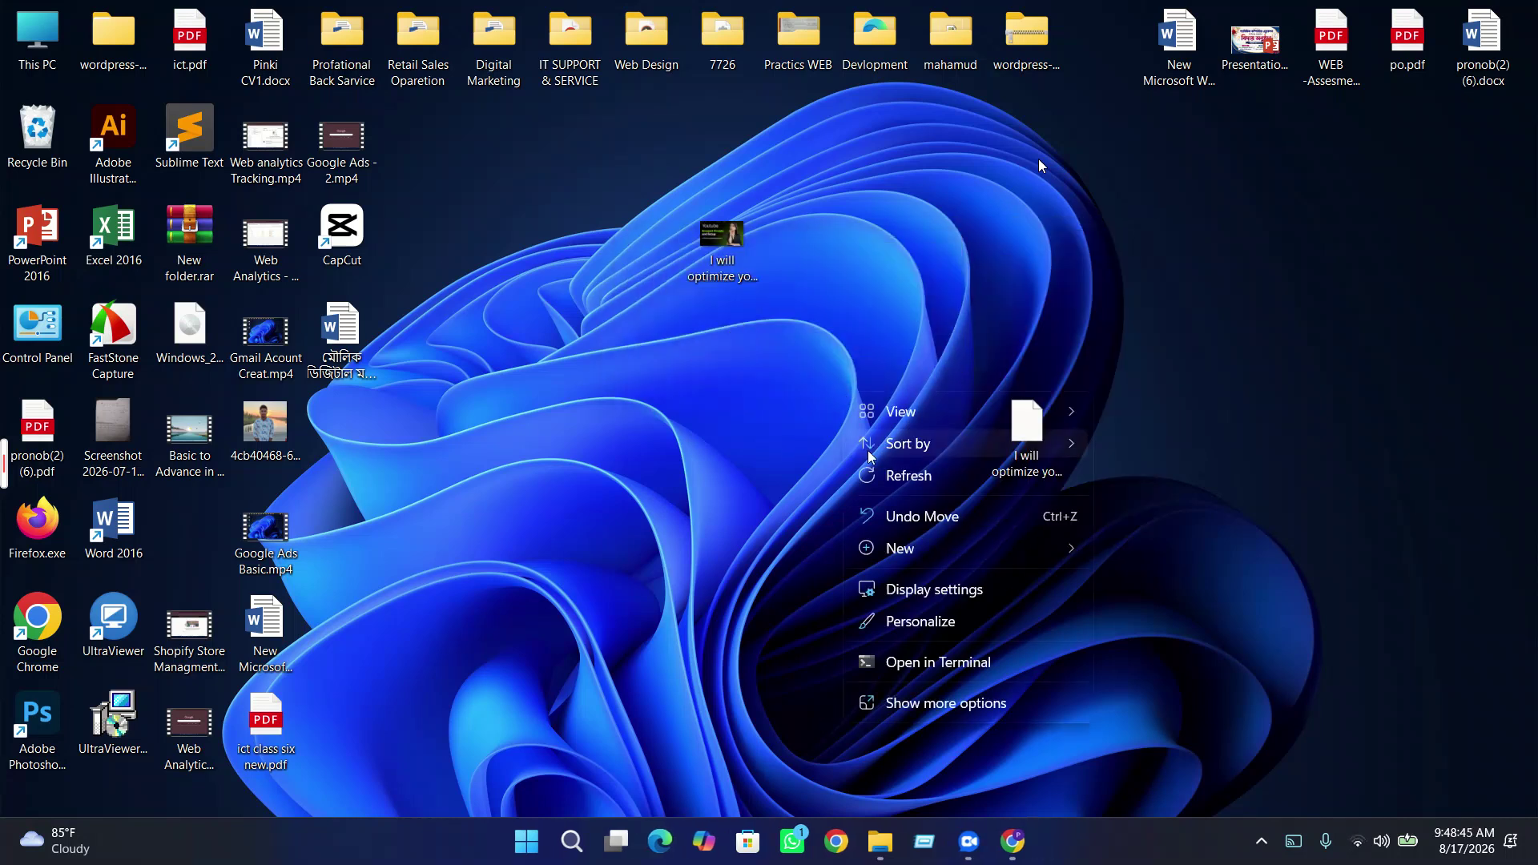
left_click(898, 478)
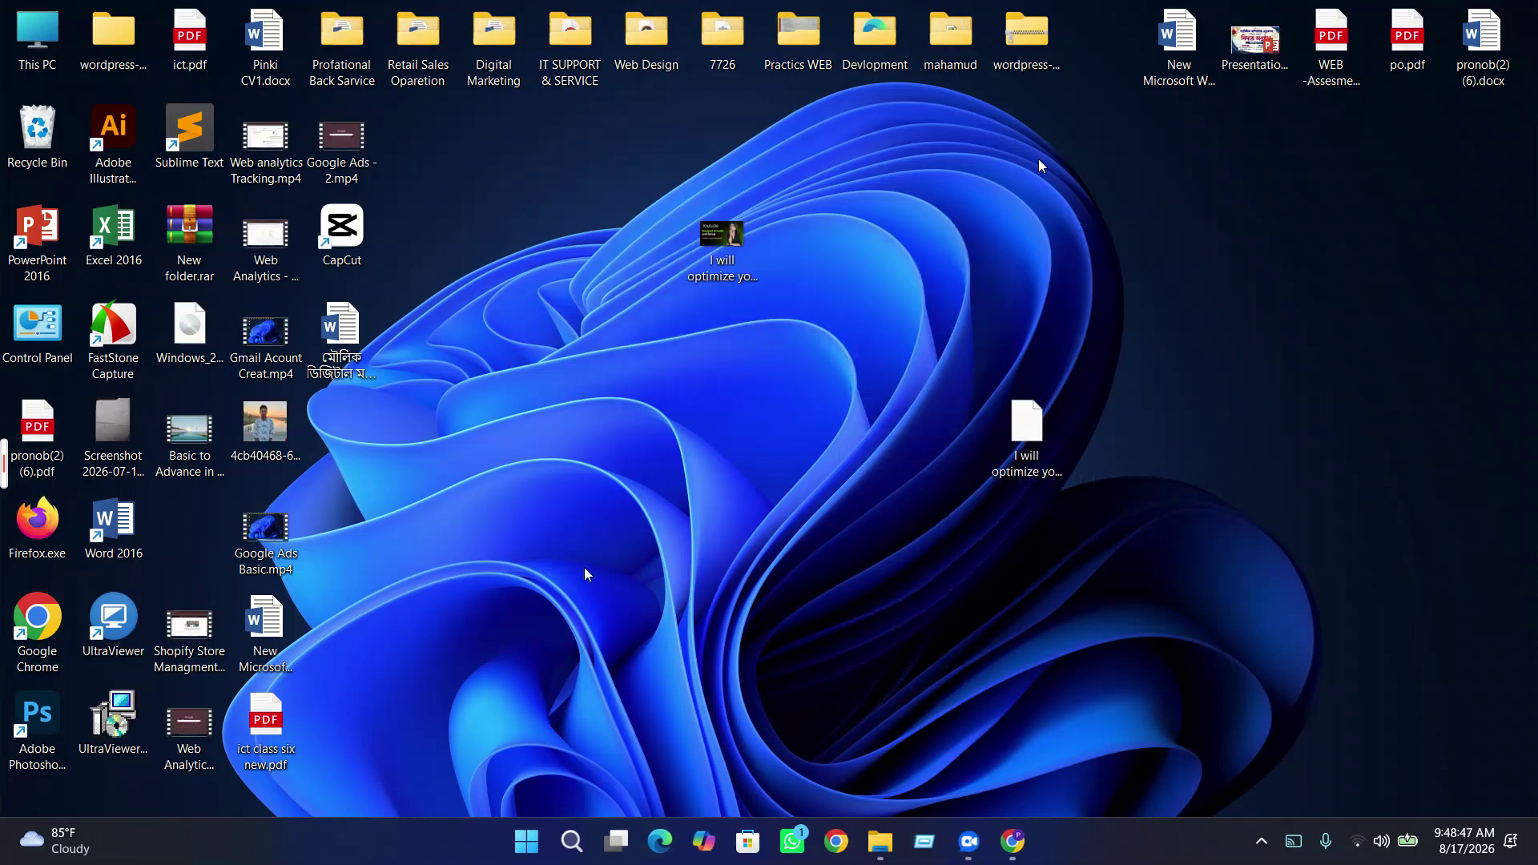
right_click(433, 466)
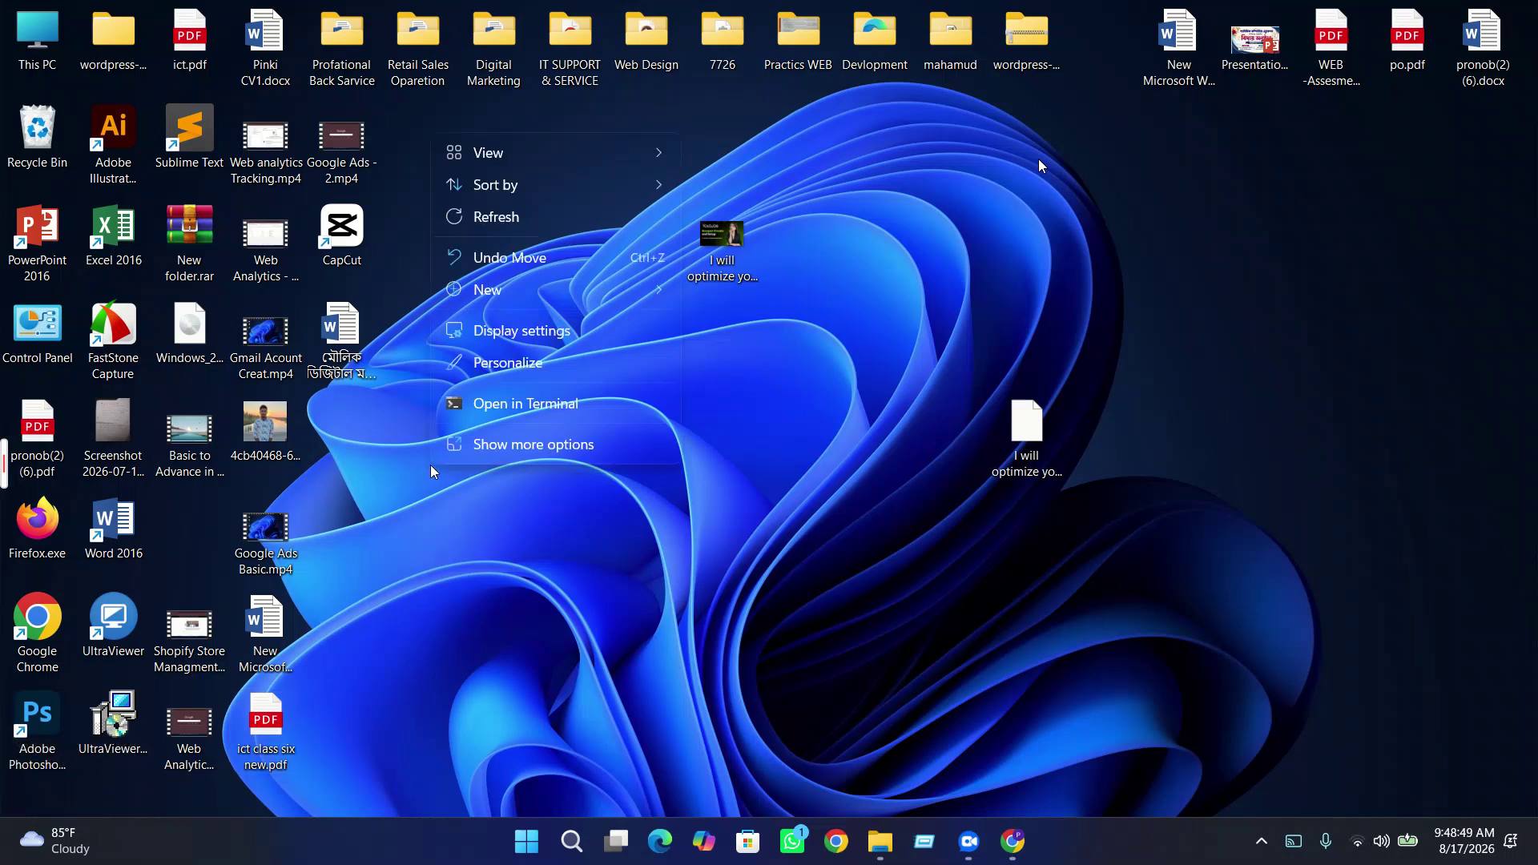
left_click(505, 214)
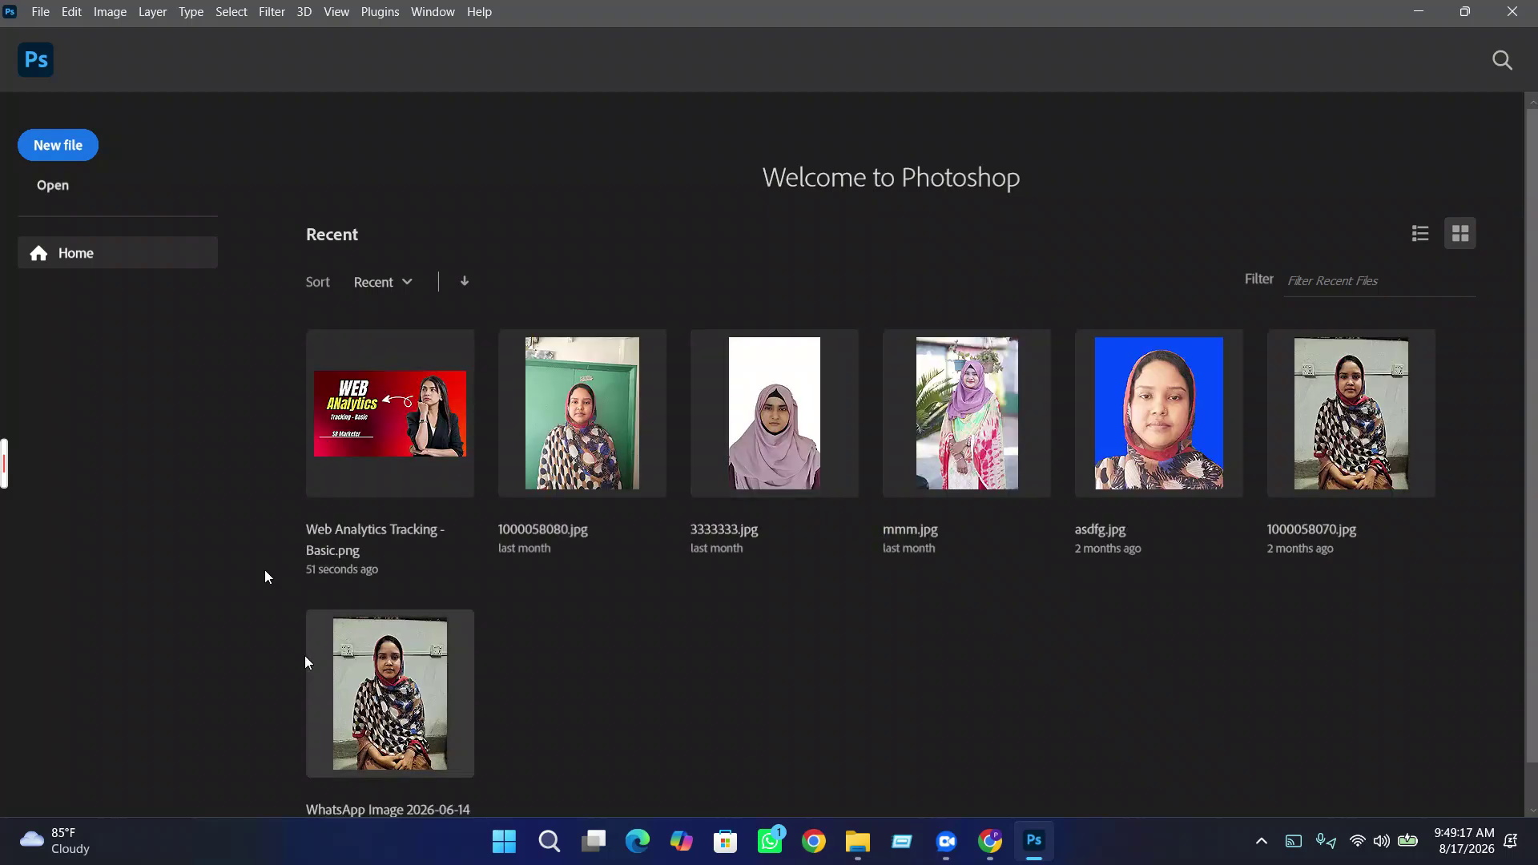
- Open the recent file Web Analytics Tracking - Basic.png in Photoshop and bring up its File Info
left_click(381, 457)
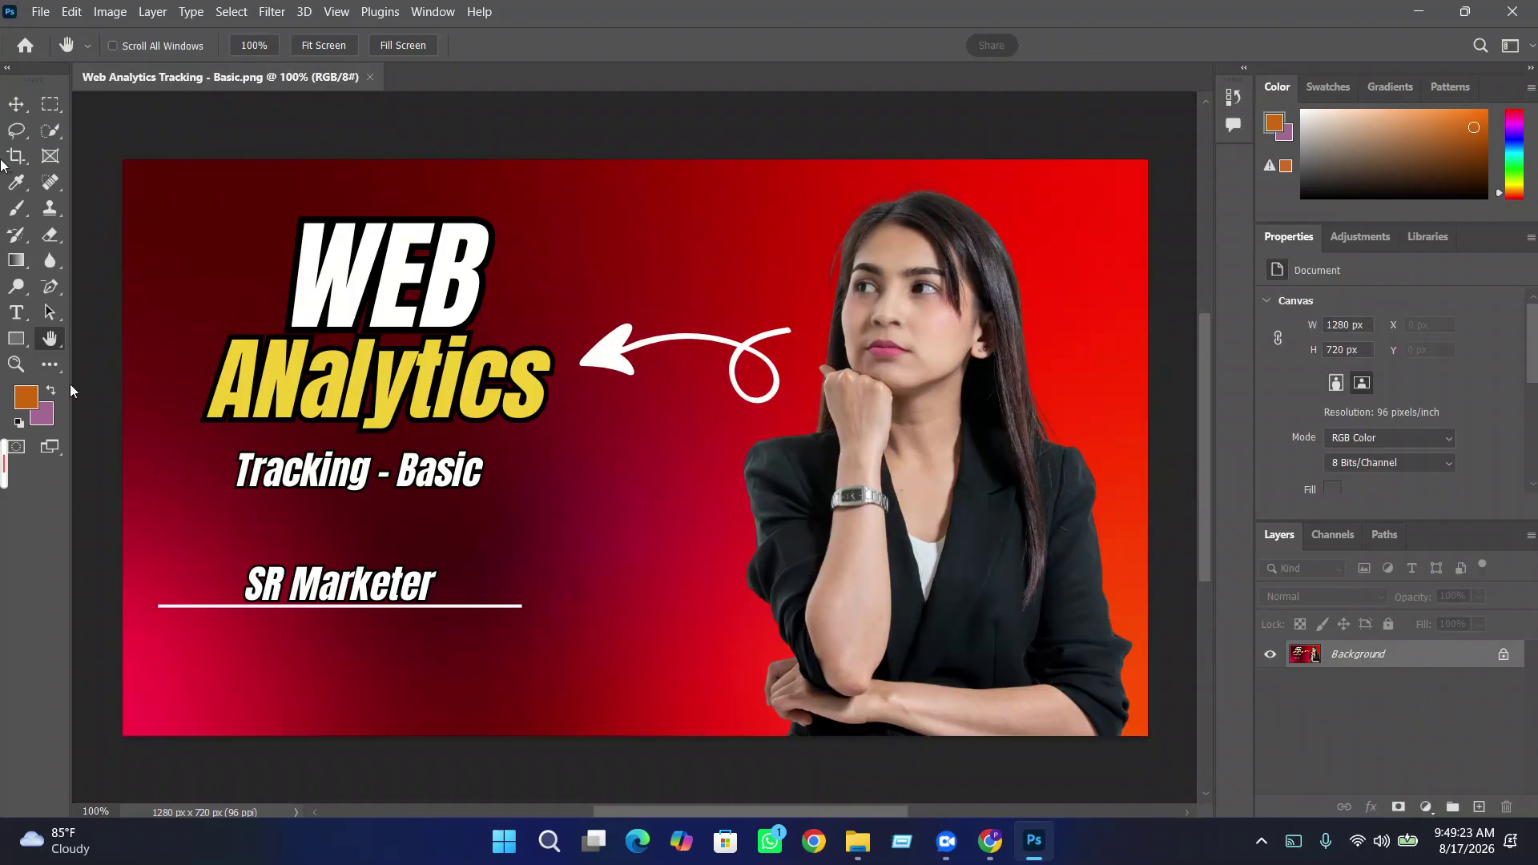
left_click(41, 12)
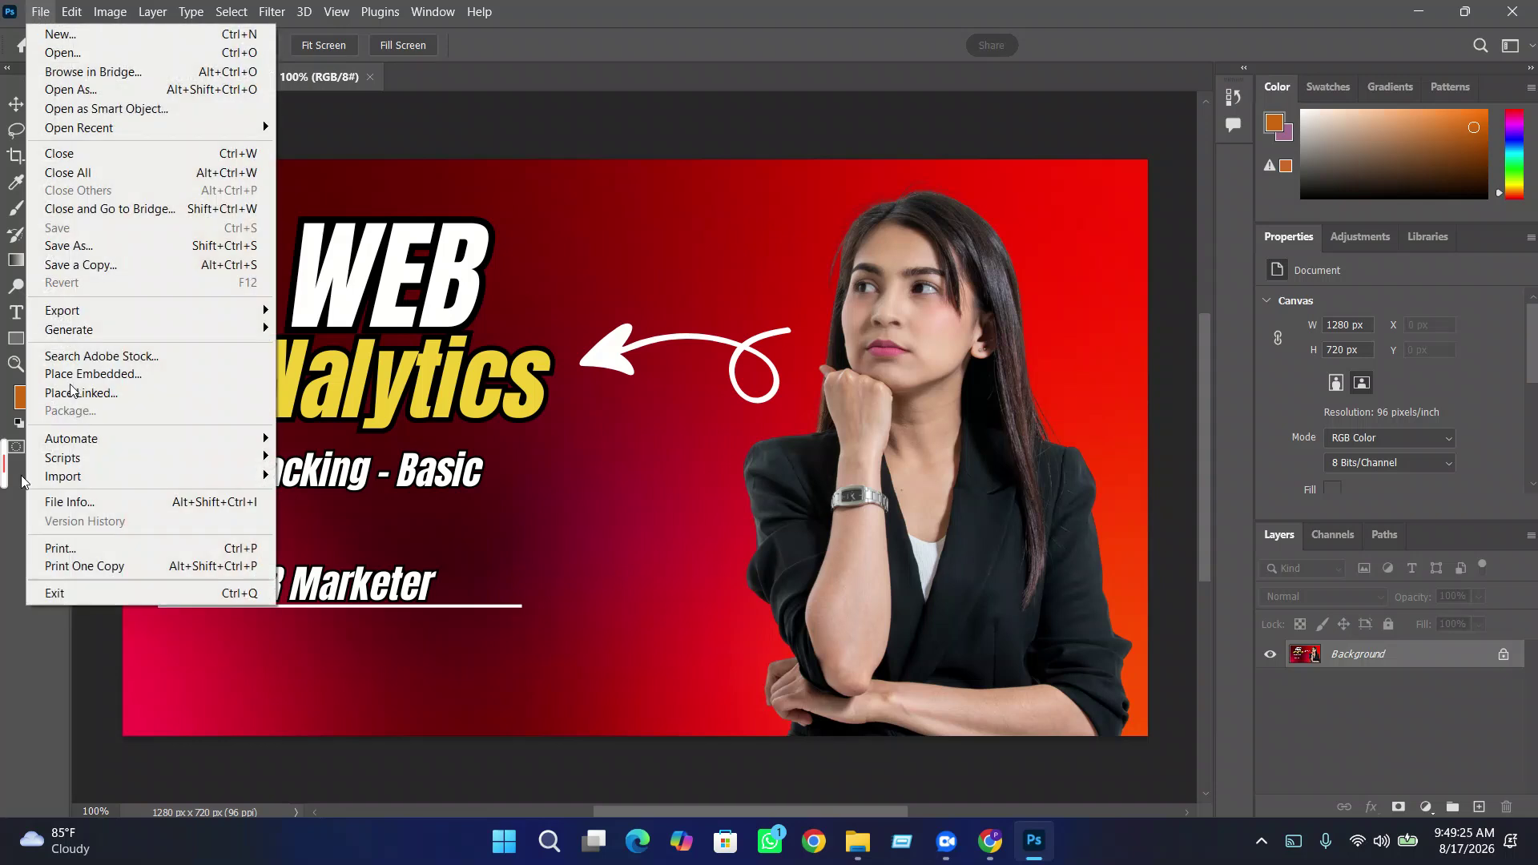
left_click(104, 501)
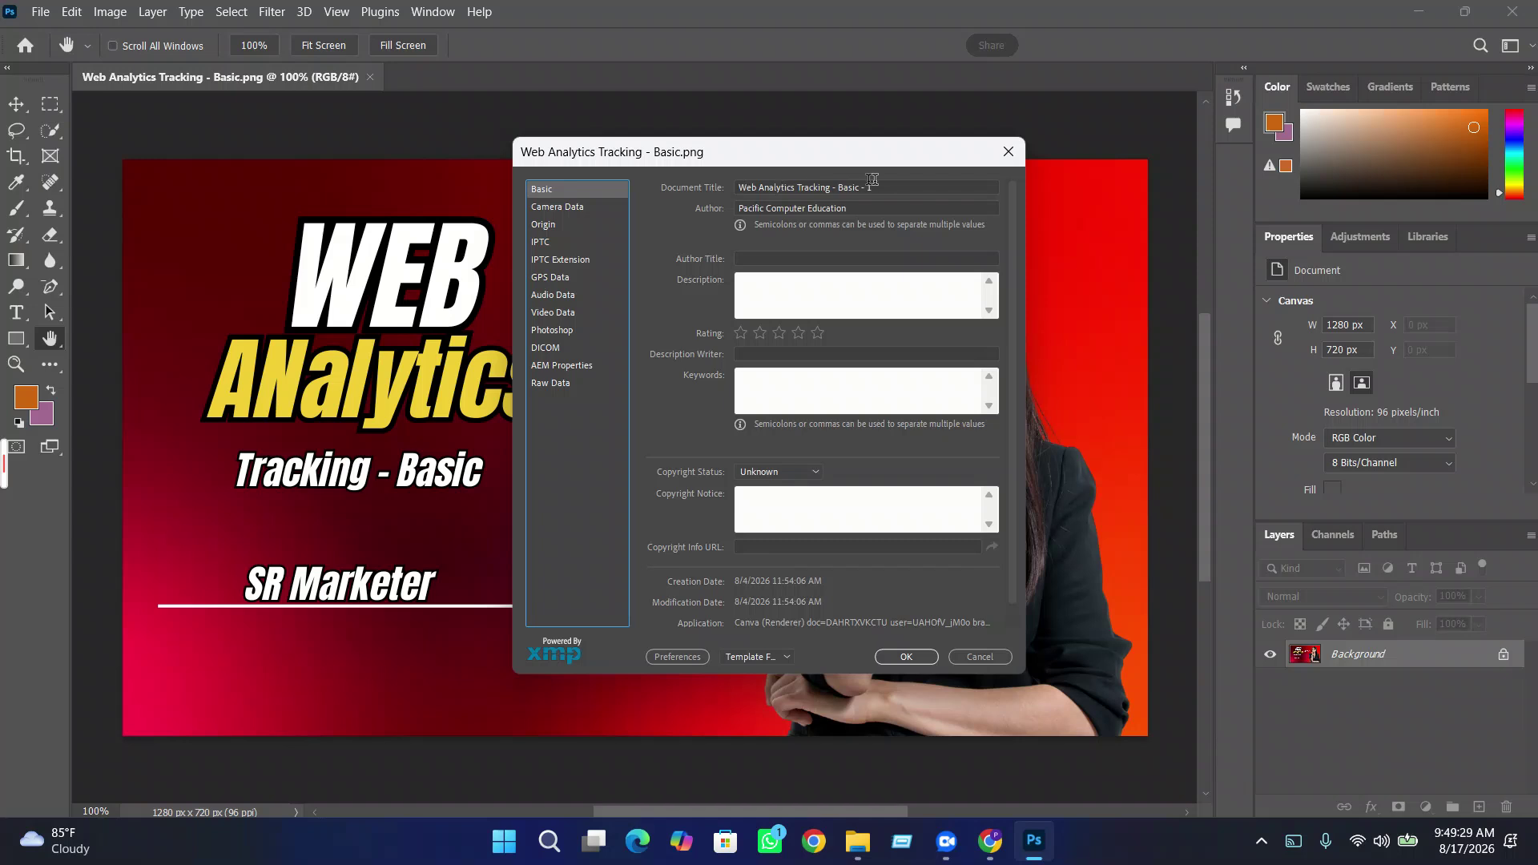
- Go through the image's title, author and description fields and set its rating to five stars
left_click_drag(898, 189, 756, 191)
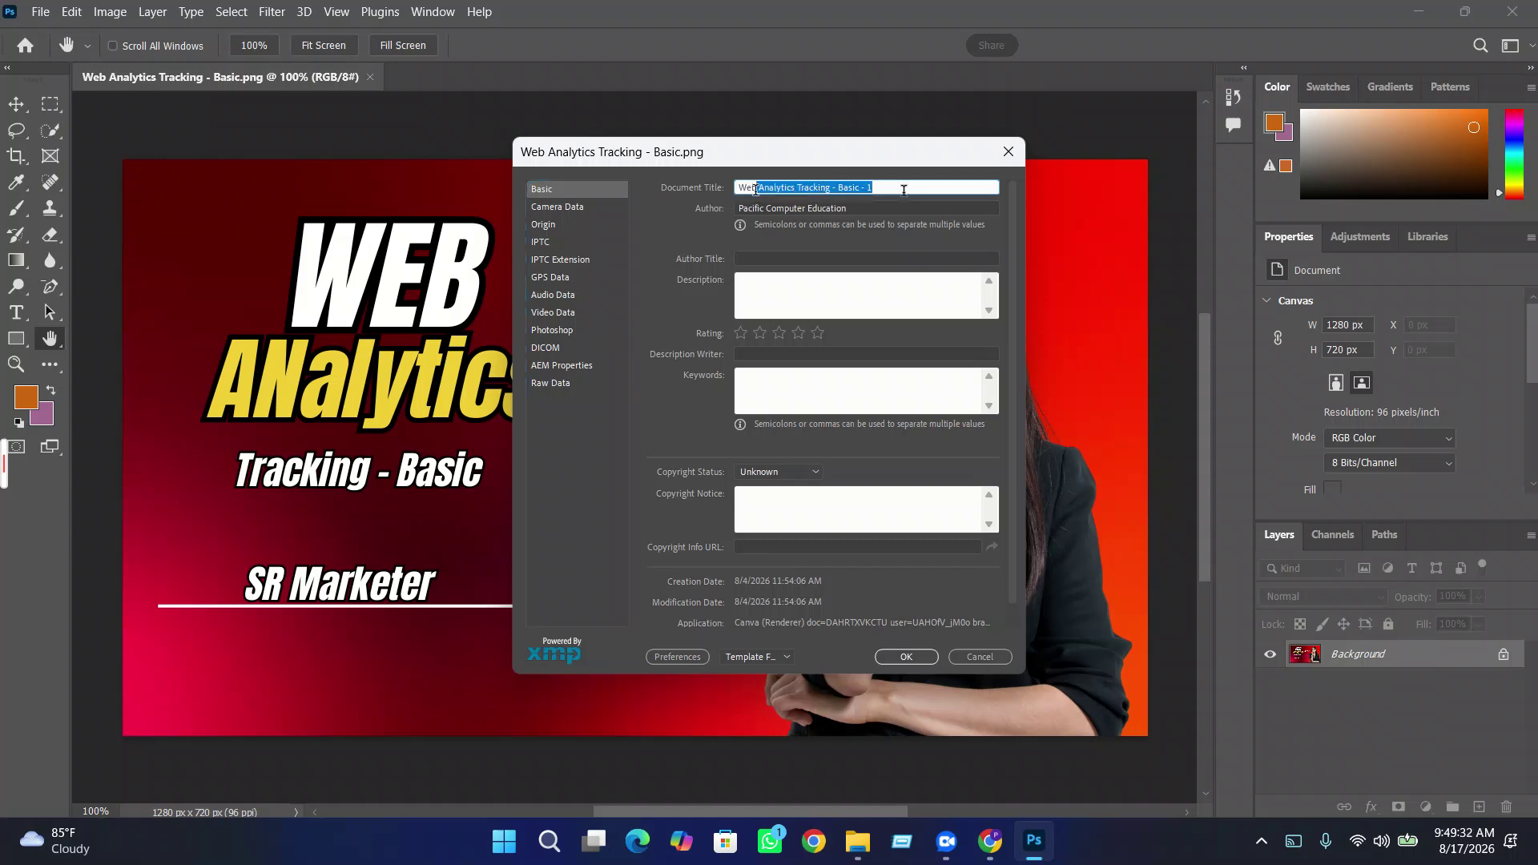
left_click(869, 209)
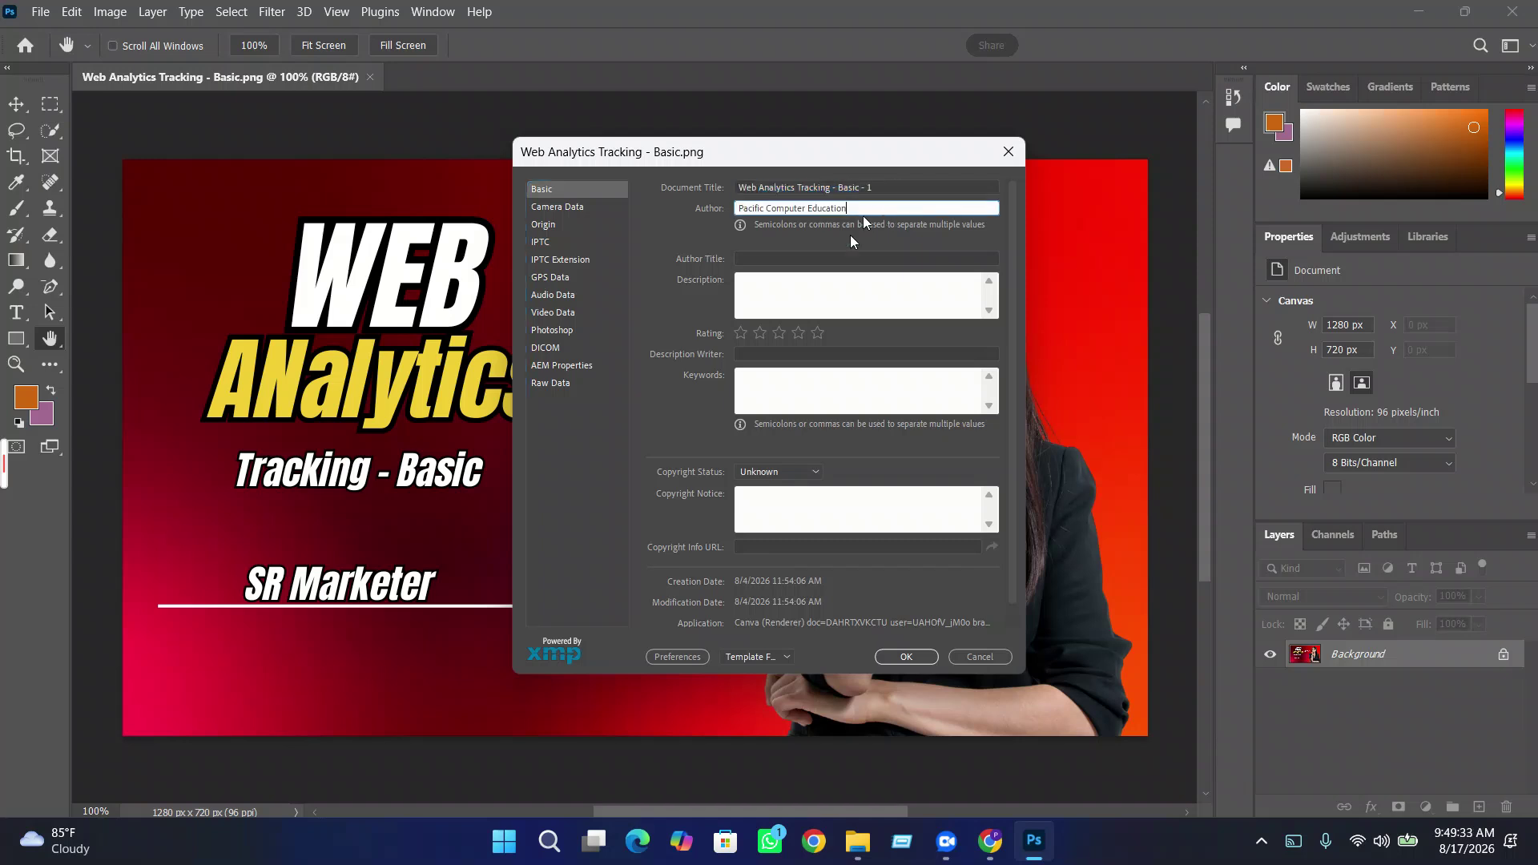
left_click(784, 258)
left_click(780, 286)
left_click(817, 332)
left_click(778, 353)
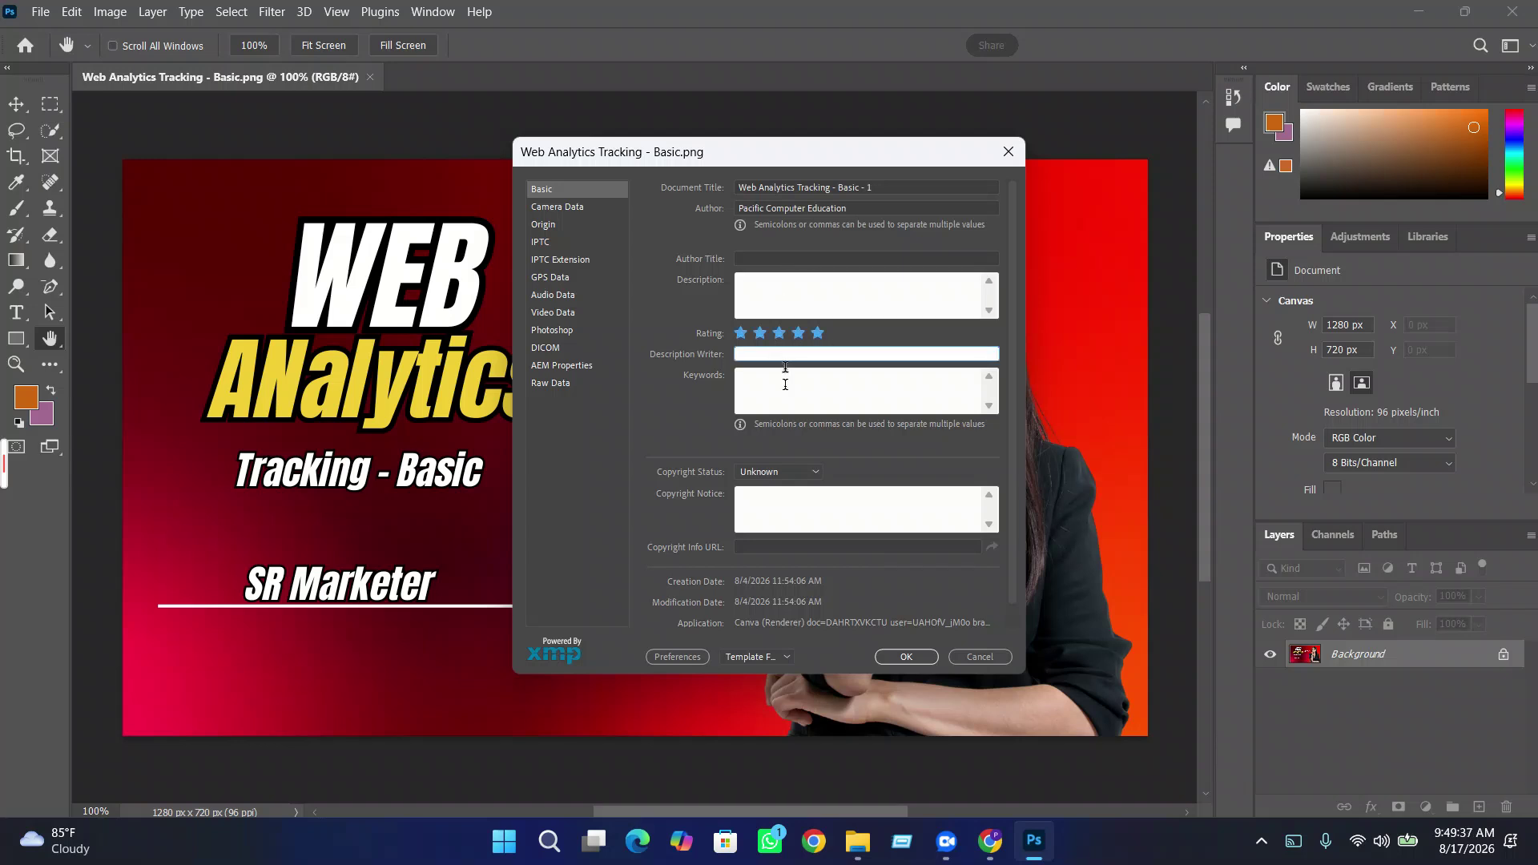
- Set the image's copyright status to Copyrighted
left_click(785, 384)
left_click(815, 473)
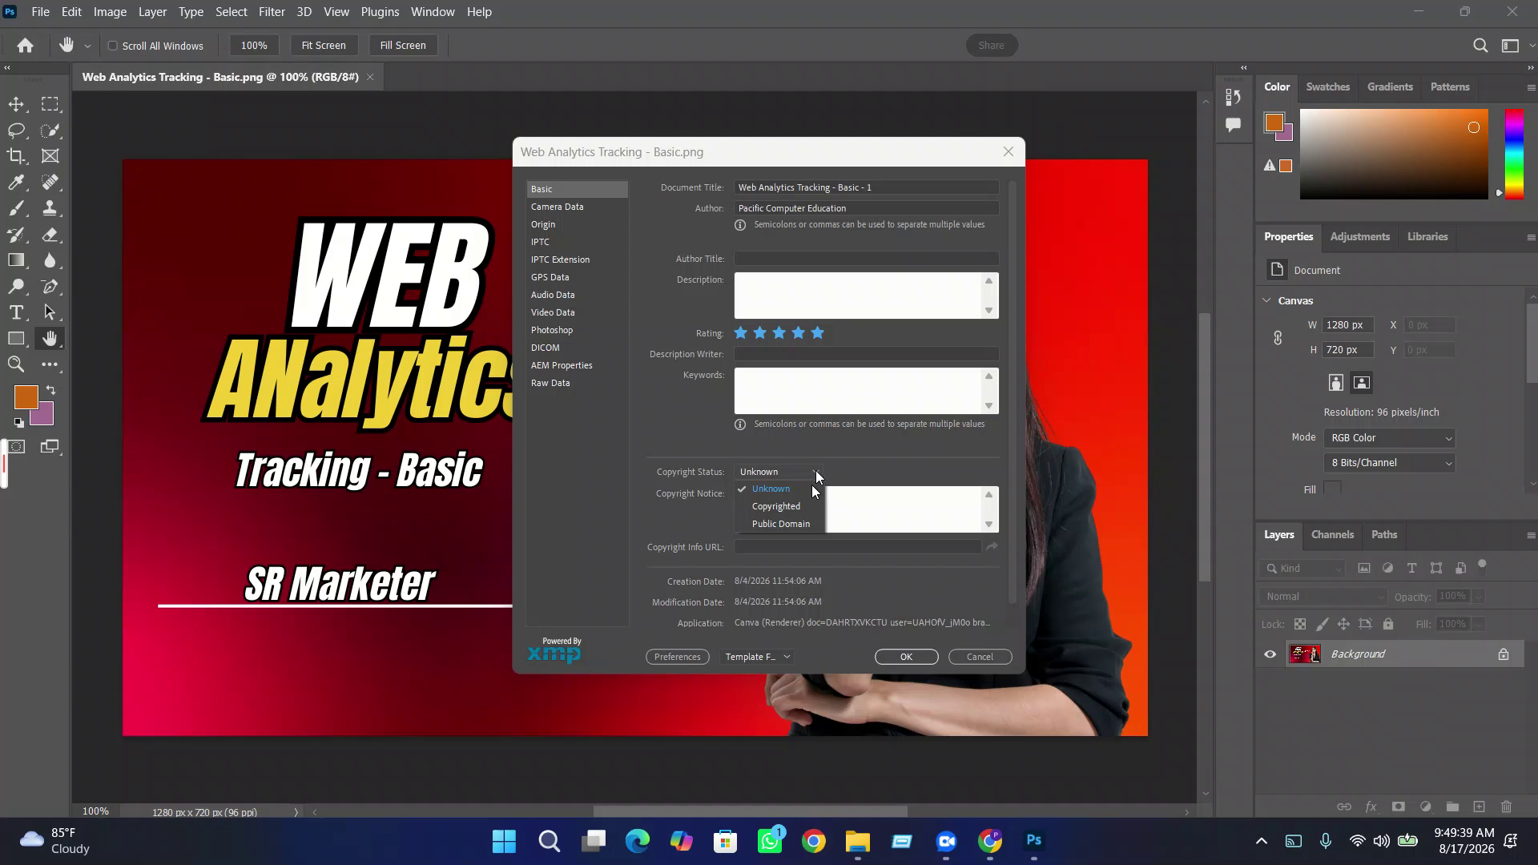
left_click(794, 507)
left_click(794, 505)
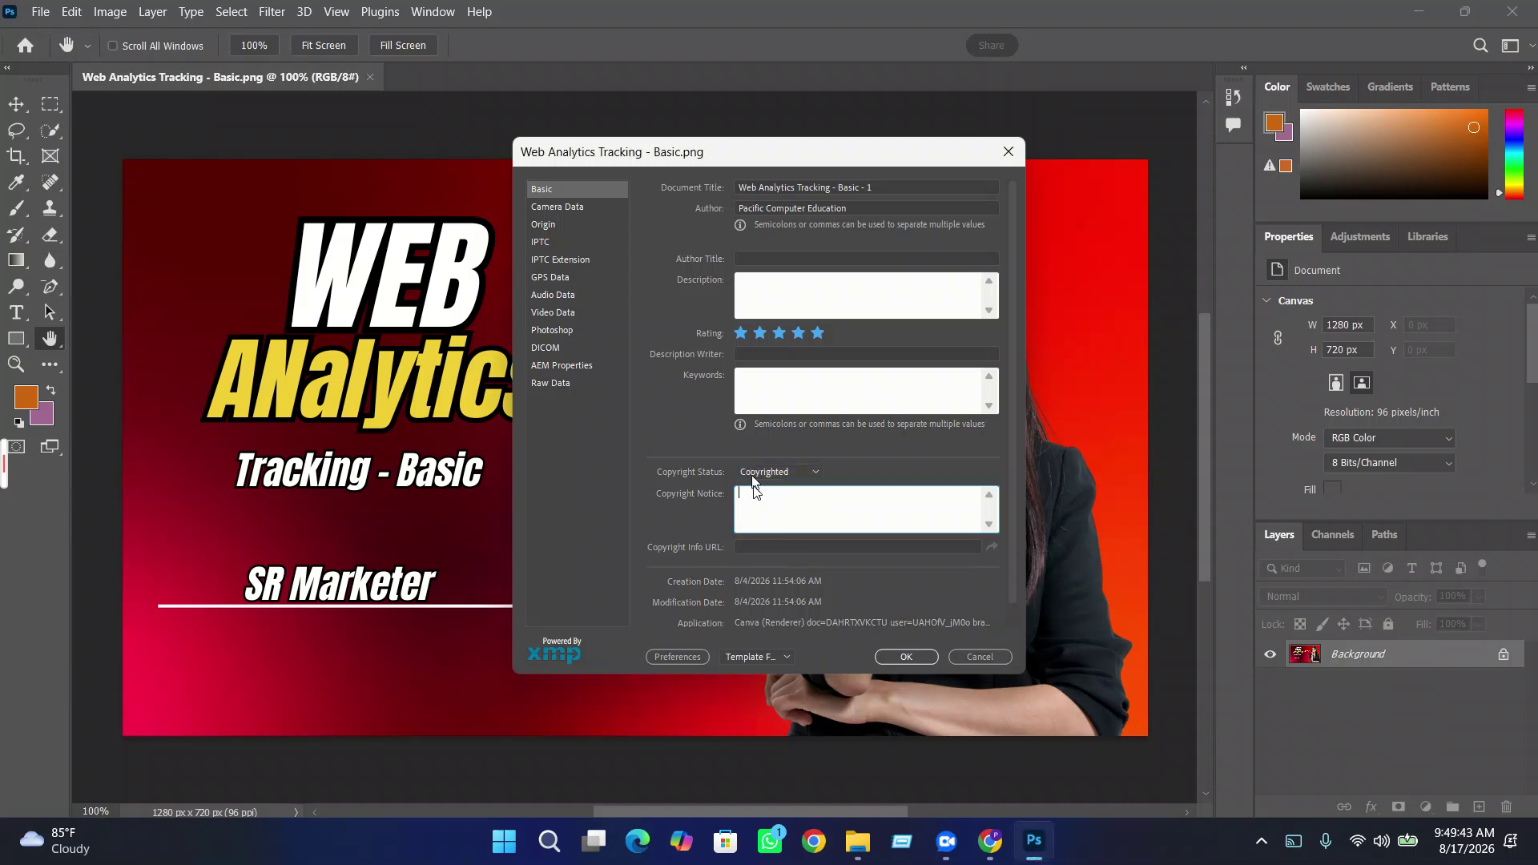
- Review the document title, author, description and rating entries in the image's file information
double_click(865, 187)
left_click(900, 187)
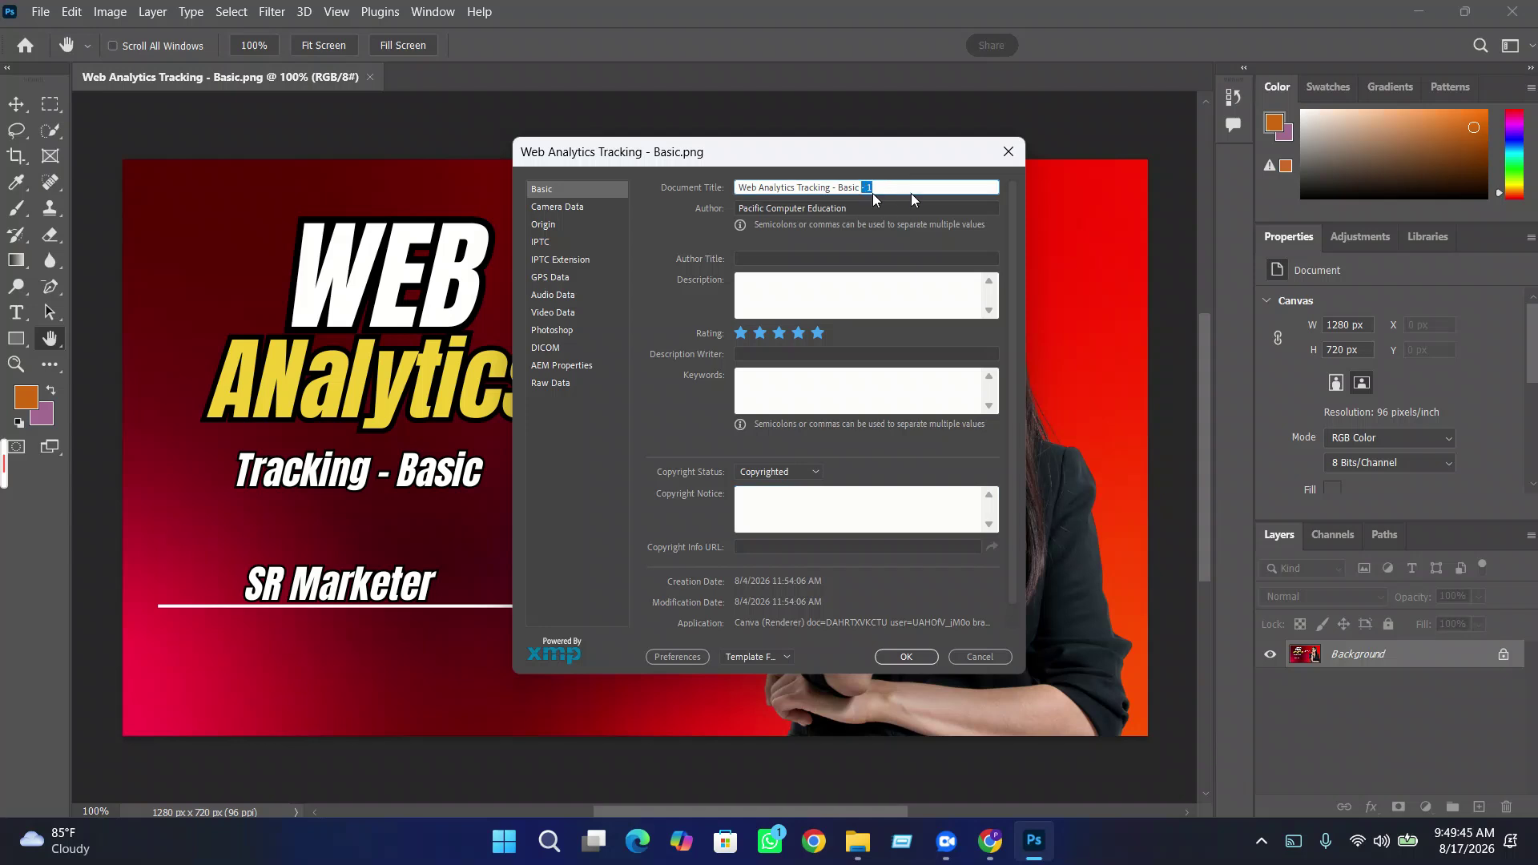
left_click_drag(911, 188, 725, 206)
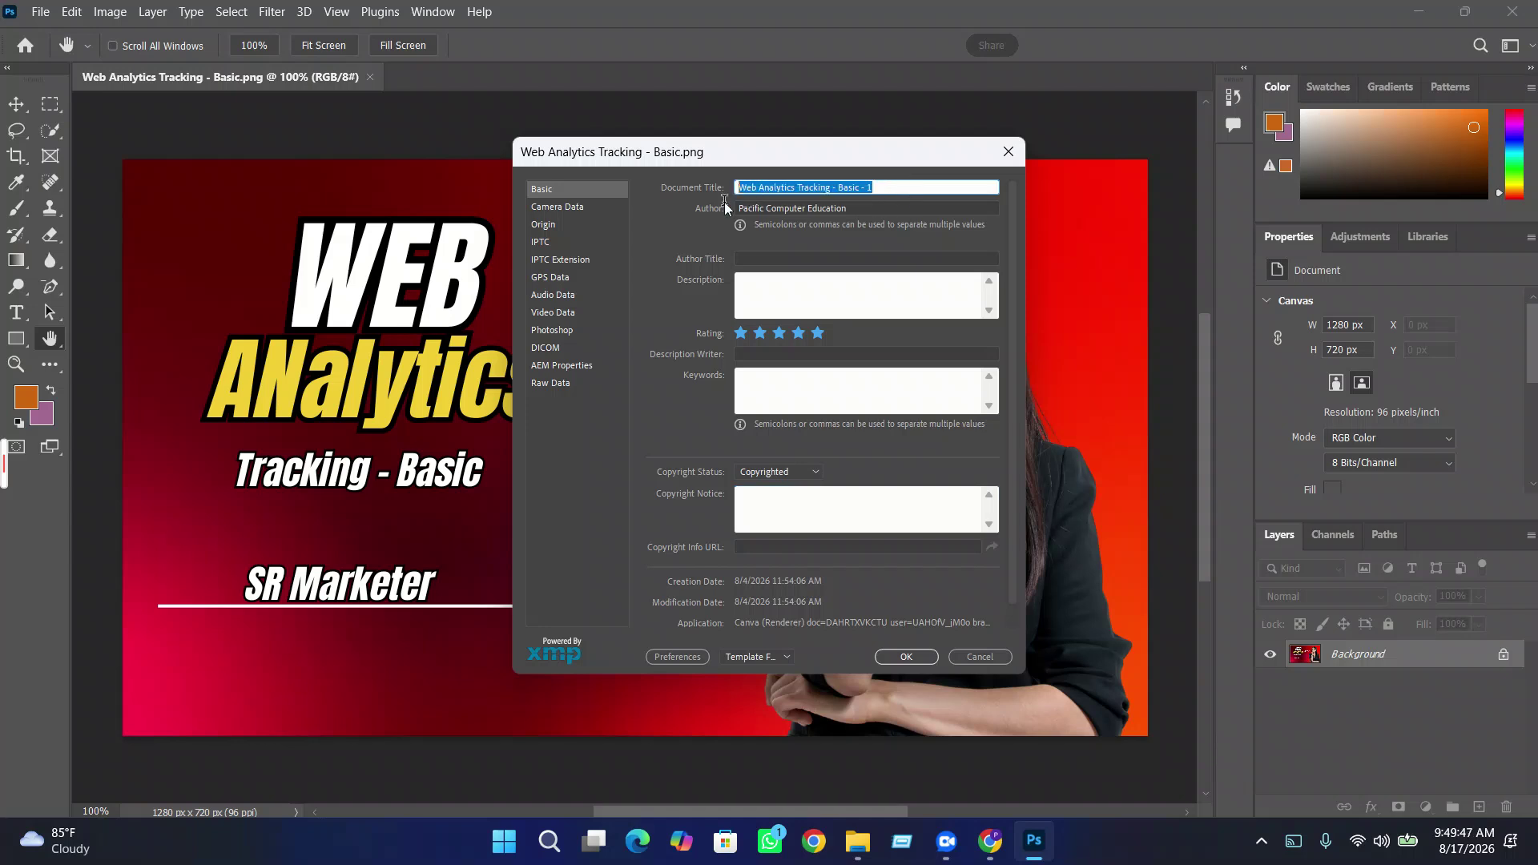
left_click_drag(855, 208, 731, 208)
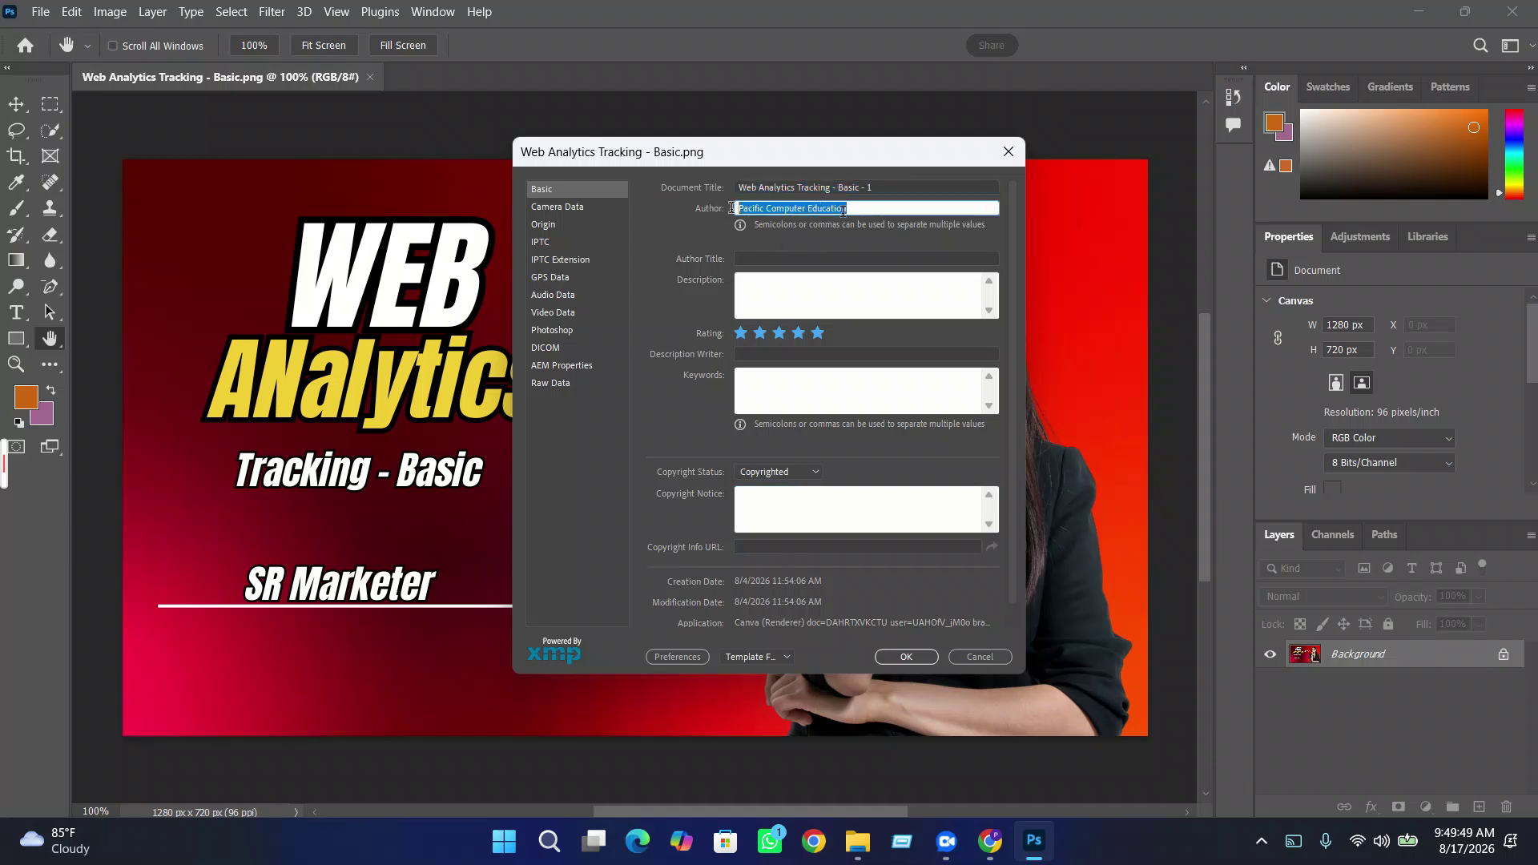
left_click(801, 271)
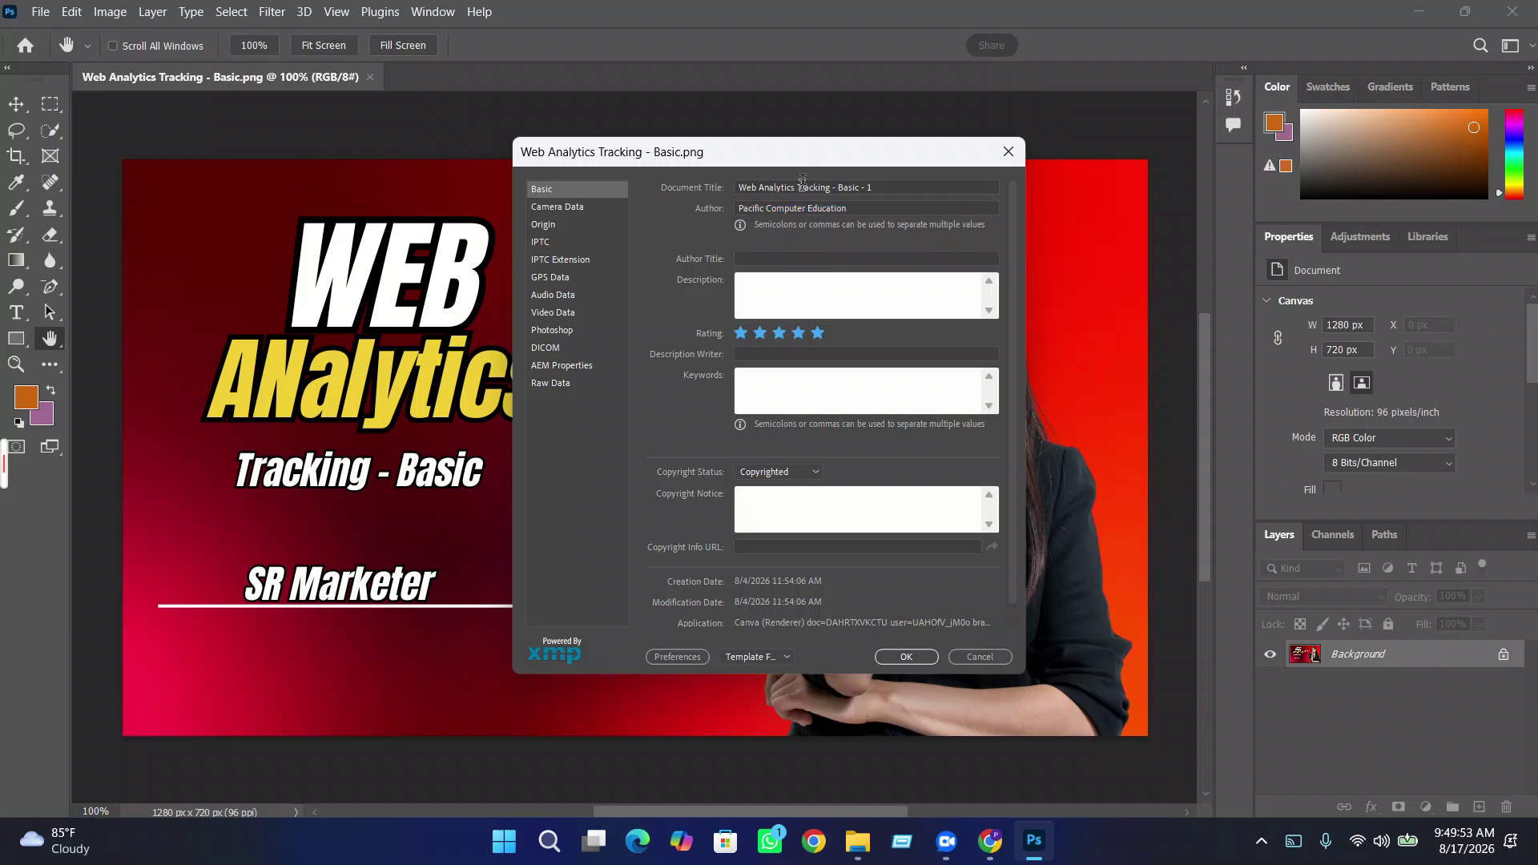
left_click(777, 307)
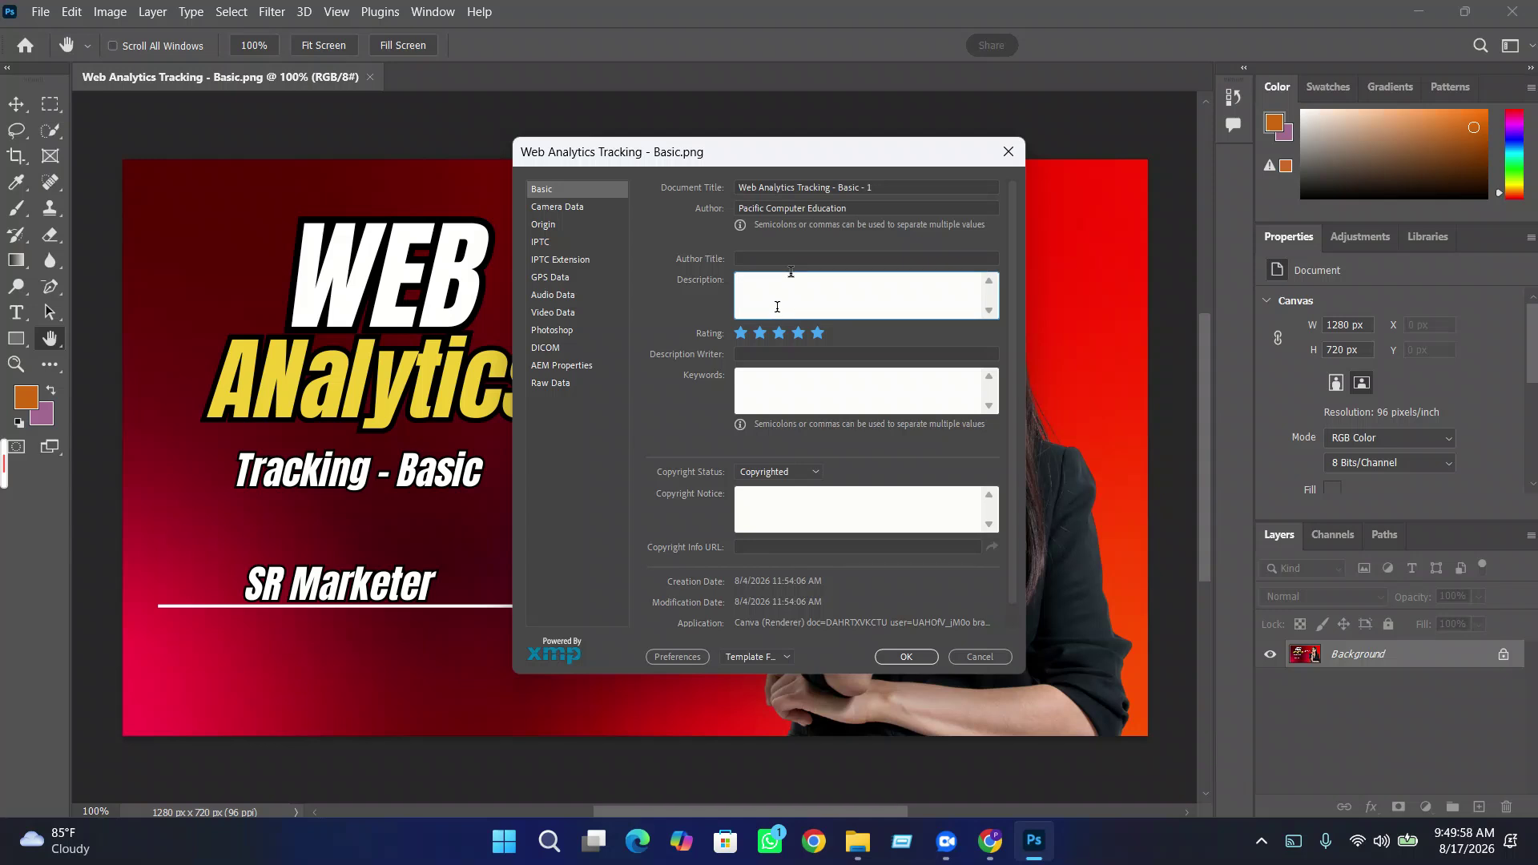
left_click(819, 334)
- Switch to Chrome and examine the Image SEO field list in the Fiverr Marketplace document, including the Description Writer entry
key("alt+Tab")
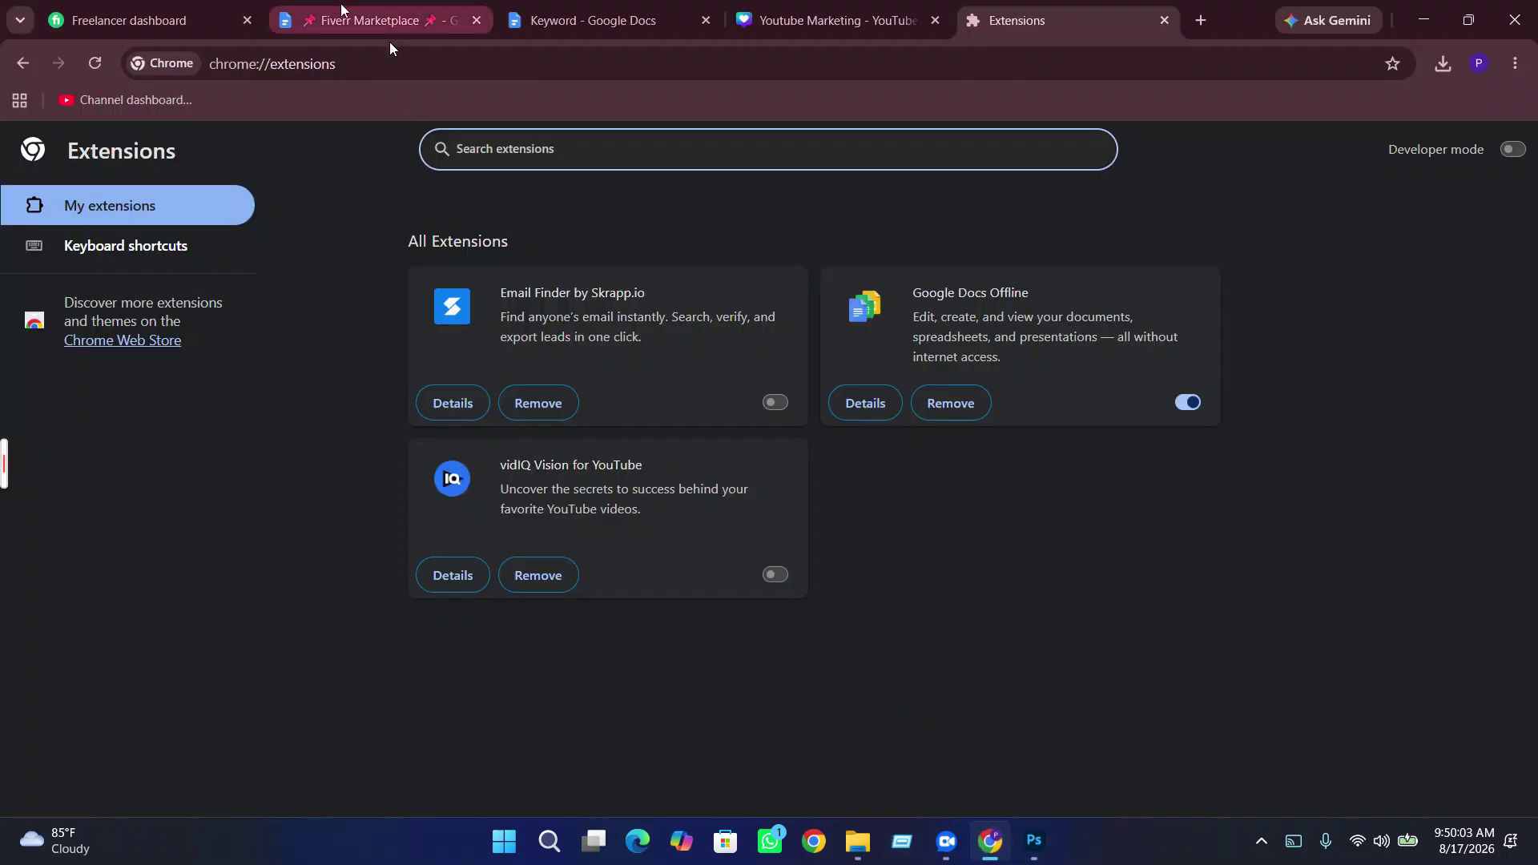
left_click(377, 20)
scroll(542, 503, "down", 5)
scroll(542, 503, "up", 2)
scroll(542, 503, "up", 1)
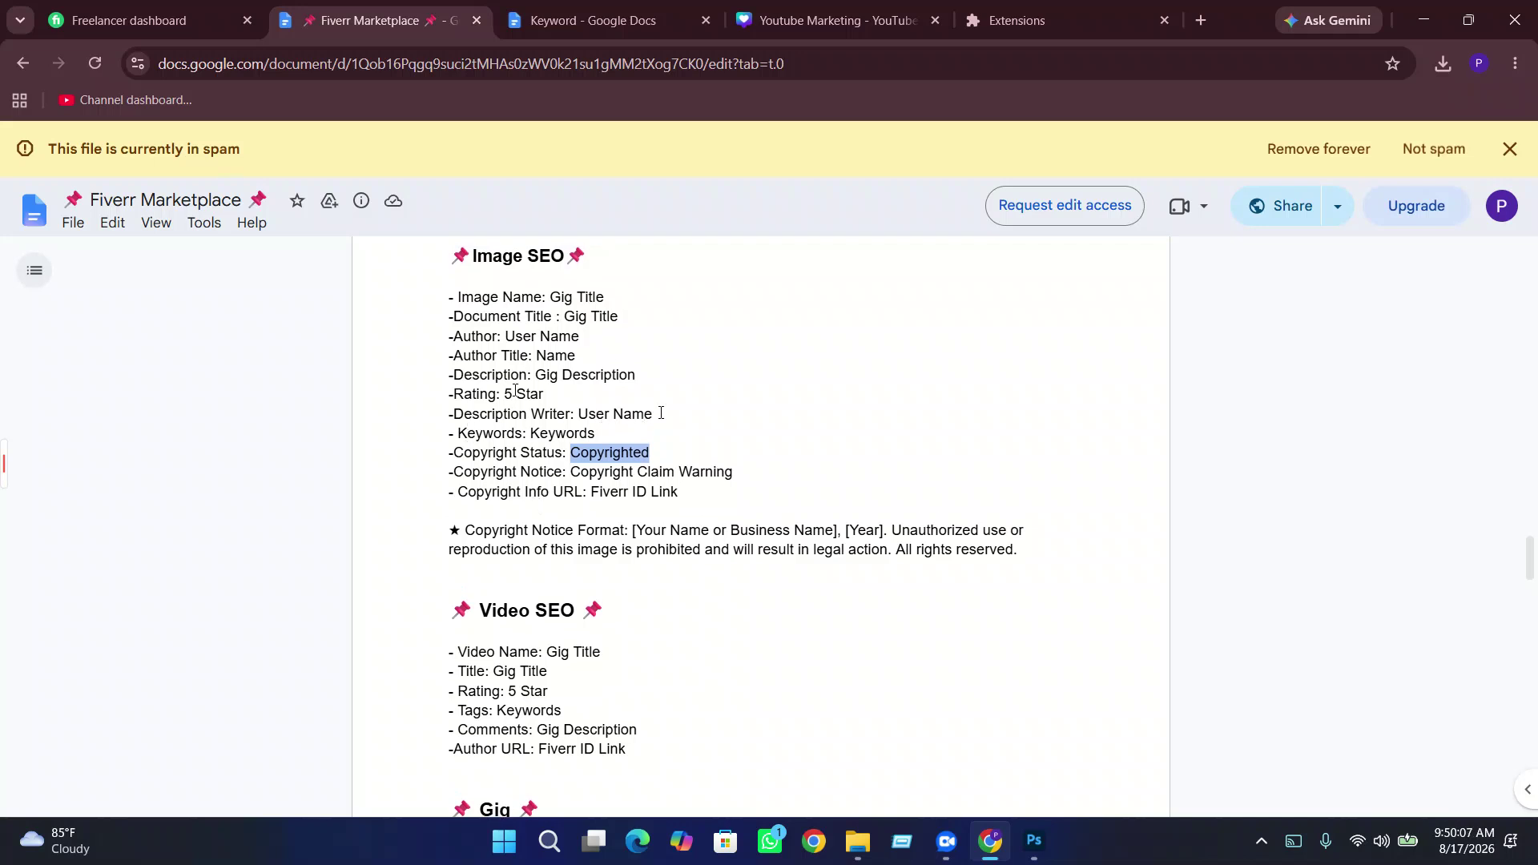
left_click_drag(661, 413, 573, 414)
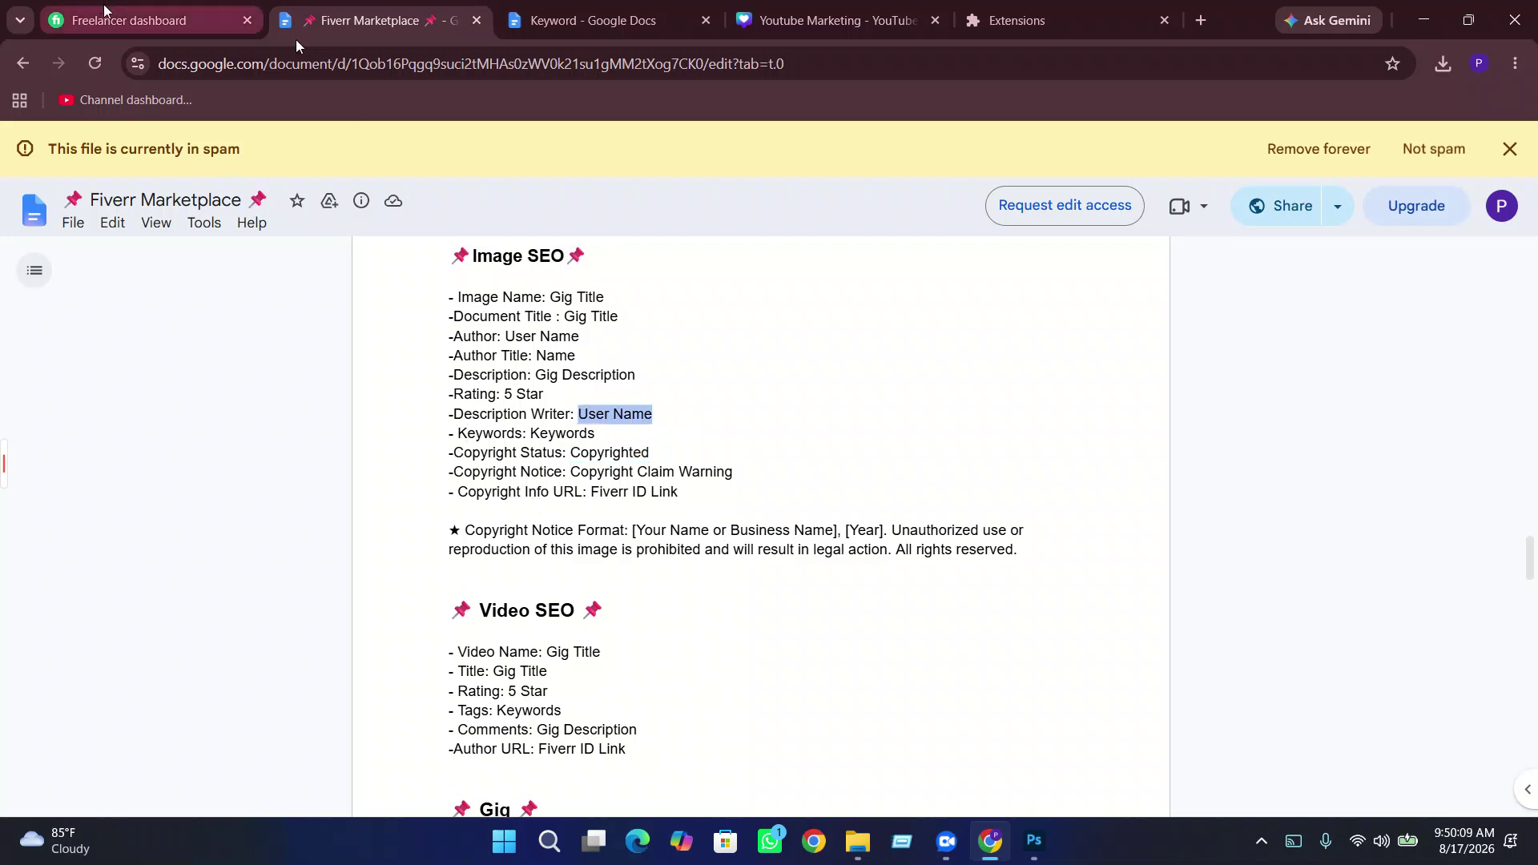
left_click(148, 20)
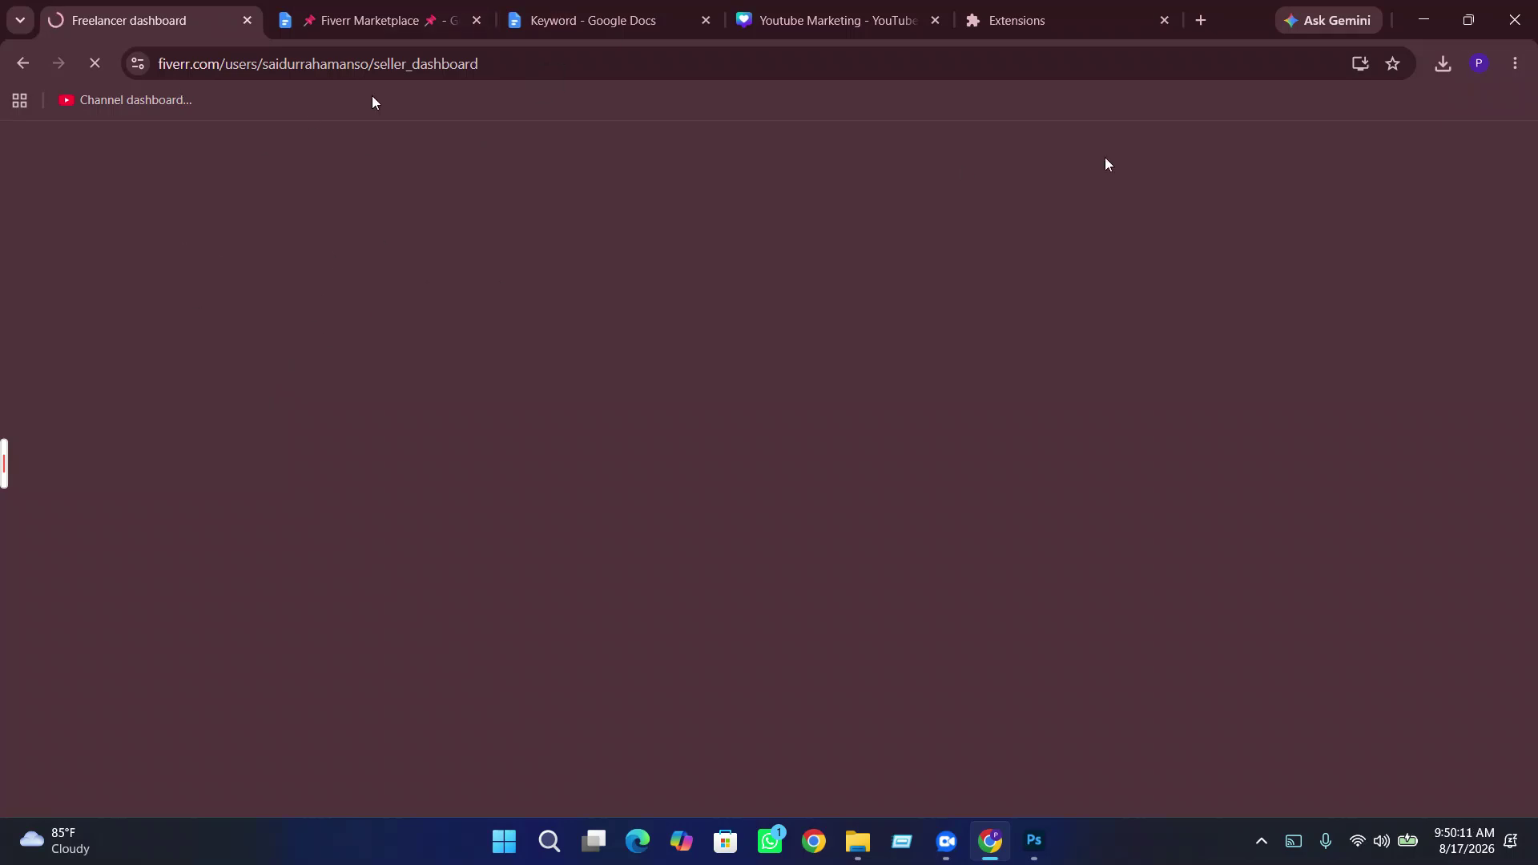
- Fill the image's Copyright Notice in Photoshop with "Copyright Claim Warning", copied from the Image SEO list in the Fiverr Marketplace document in Chrome
left_click(1033, 841)
left_click(780, 384)
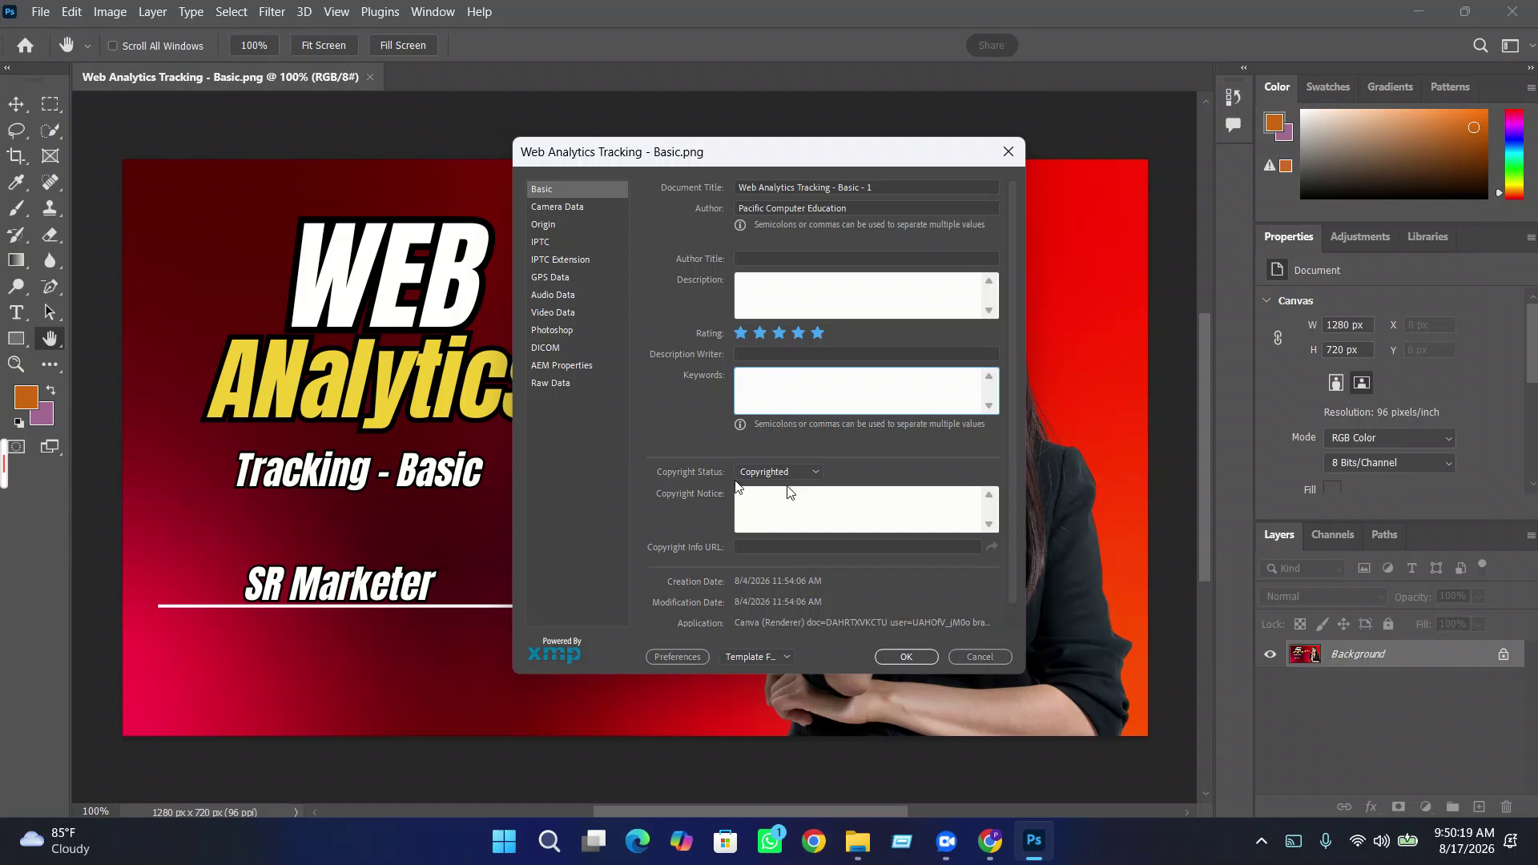
left_click(770, 505)
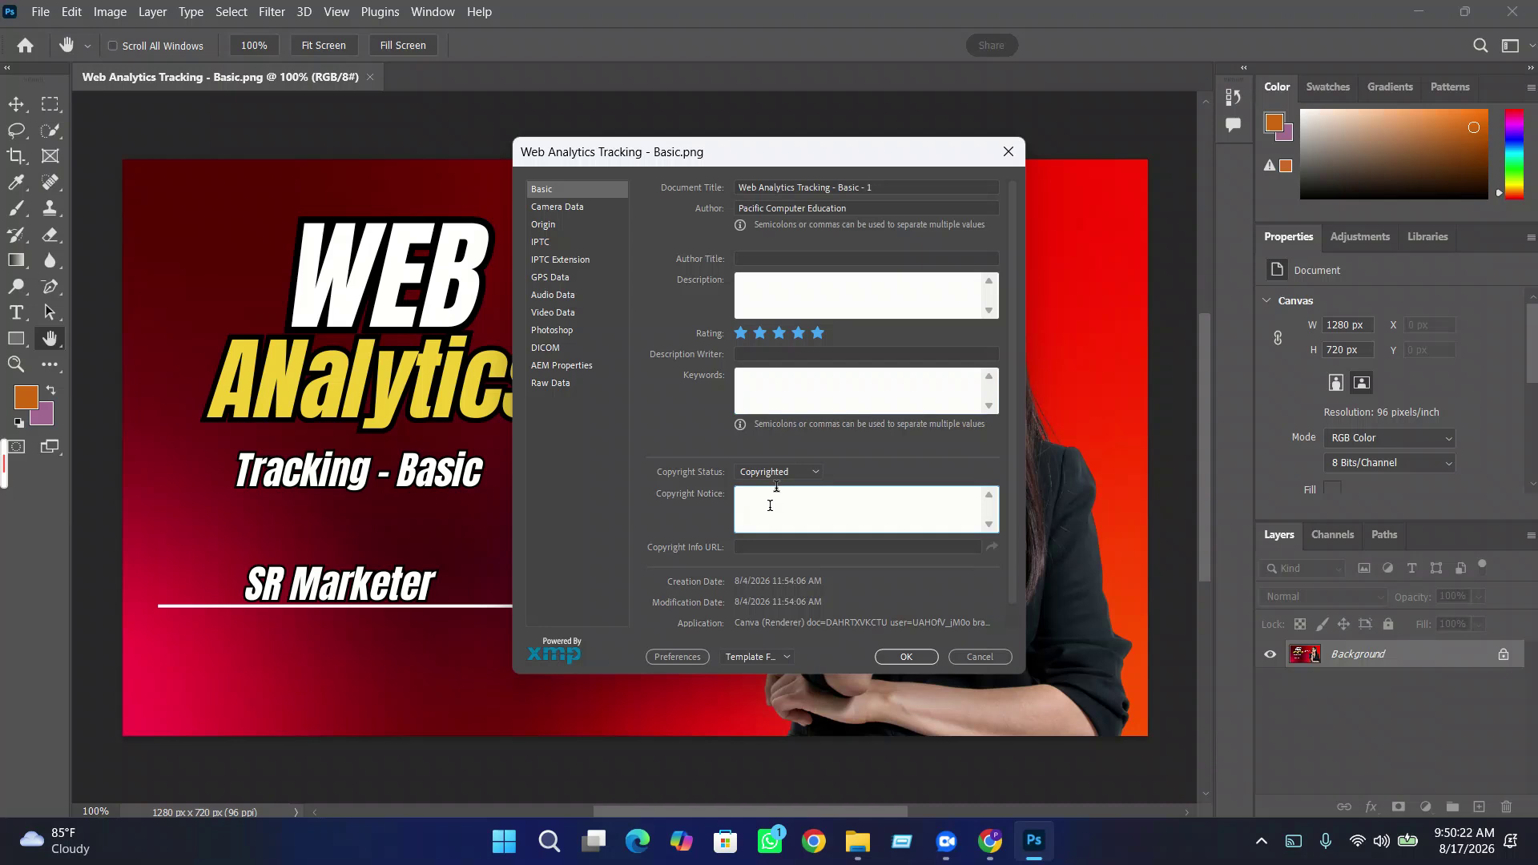
key("alt+Tab")
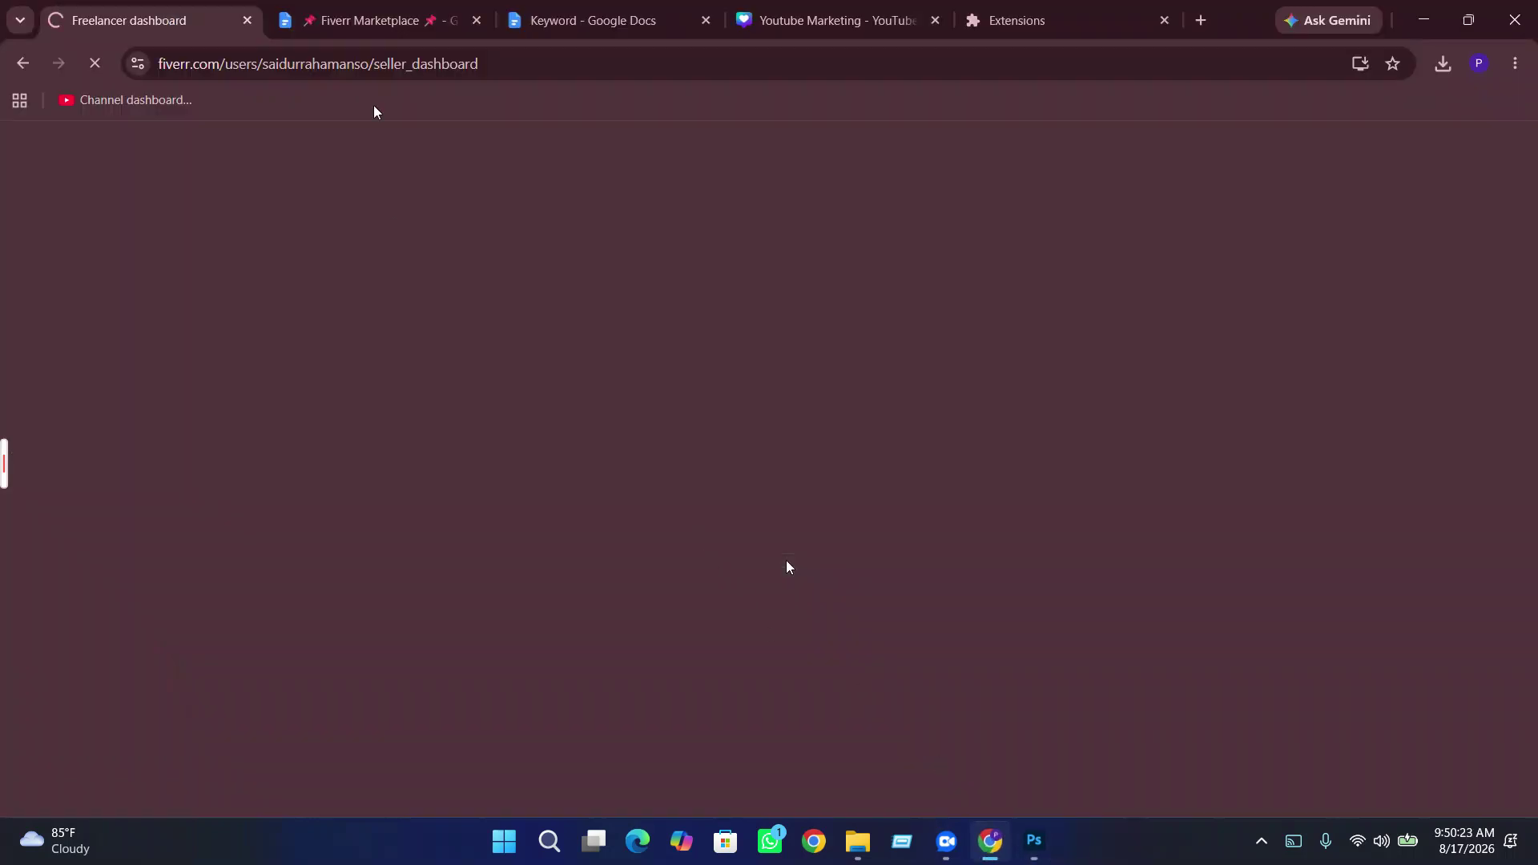
left_click(376, 22)
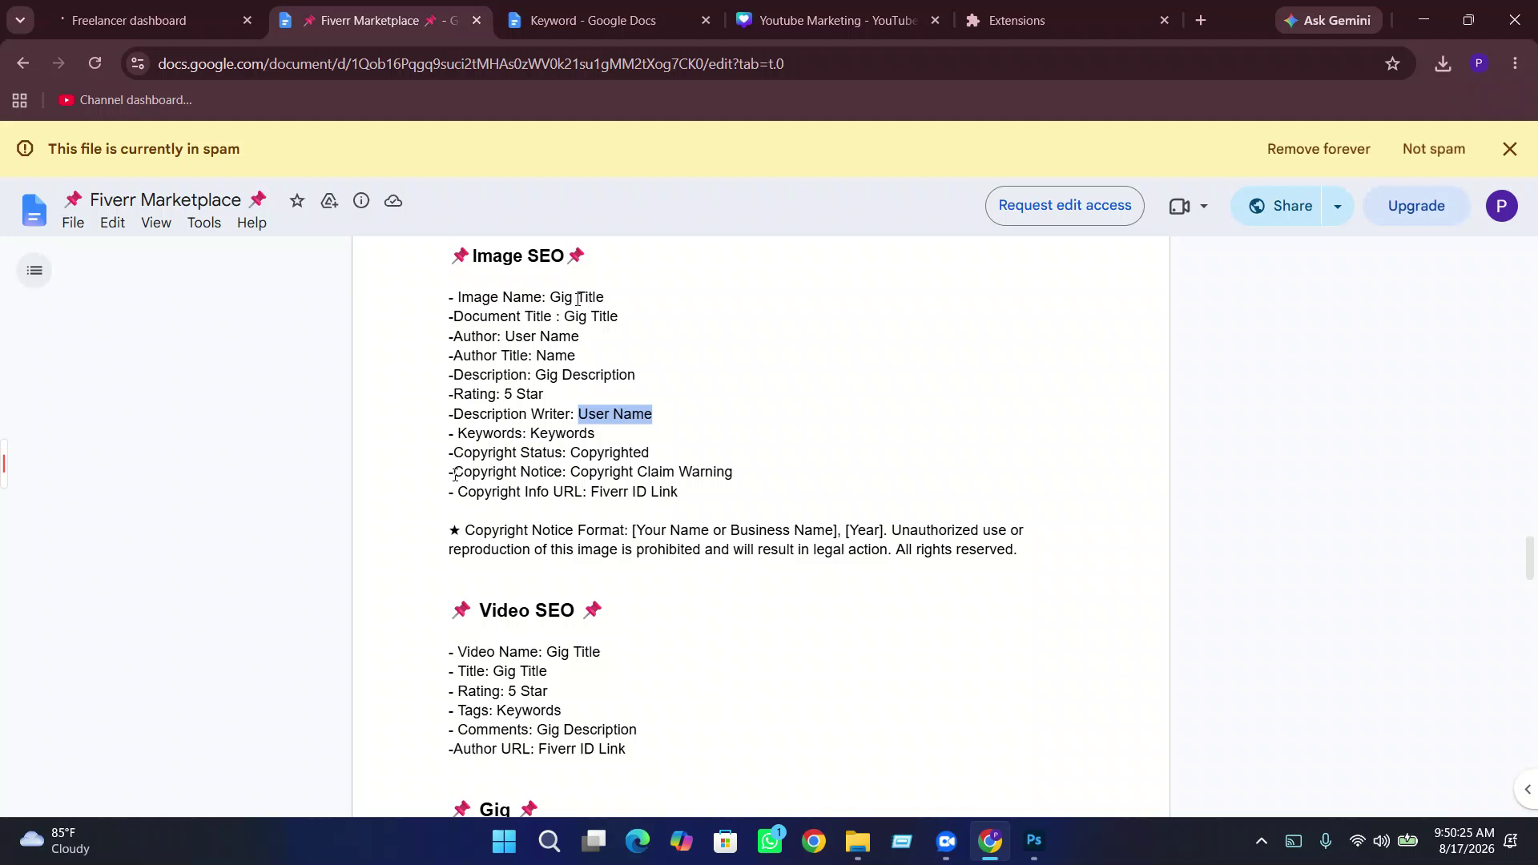
left_click_drag(741, 483, 575, 472)
right_click(575, 472)
left_click(627, 491)
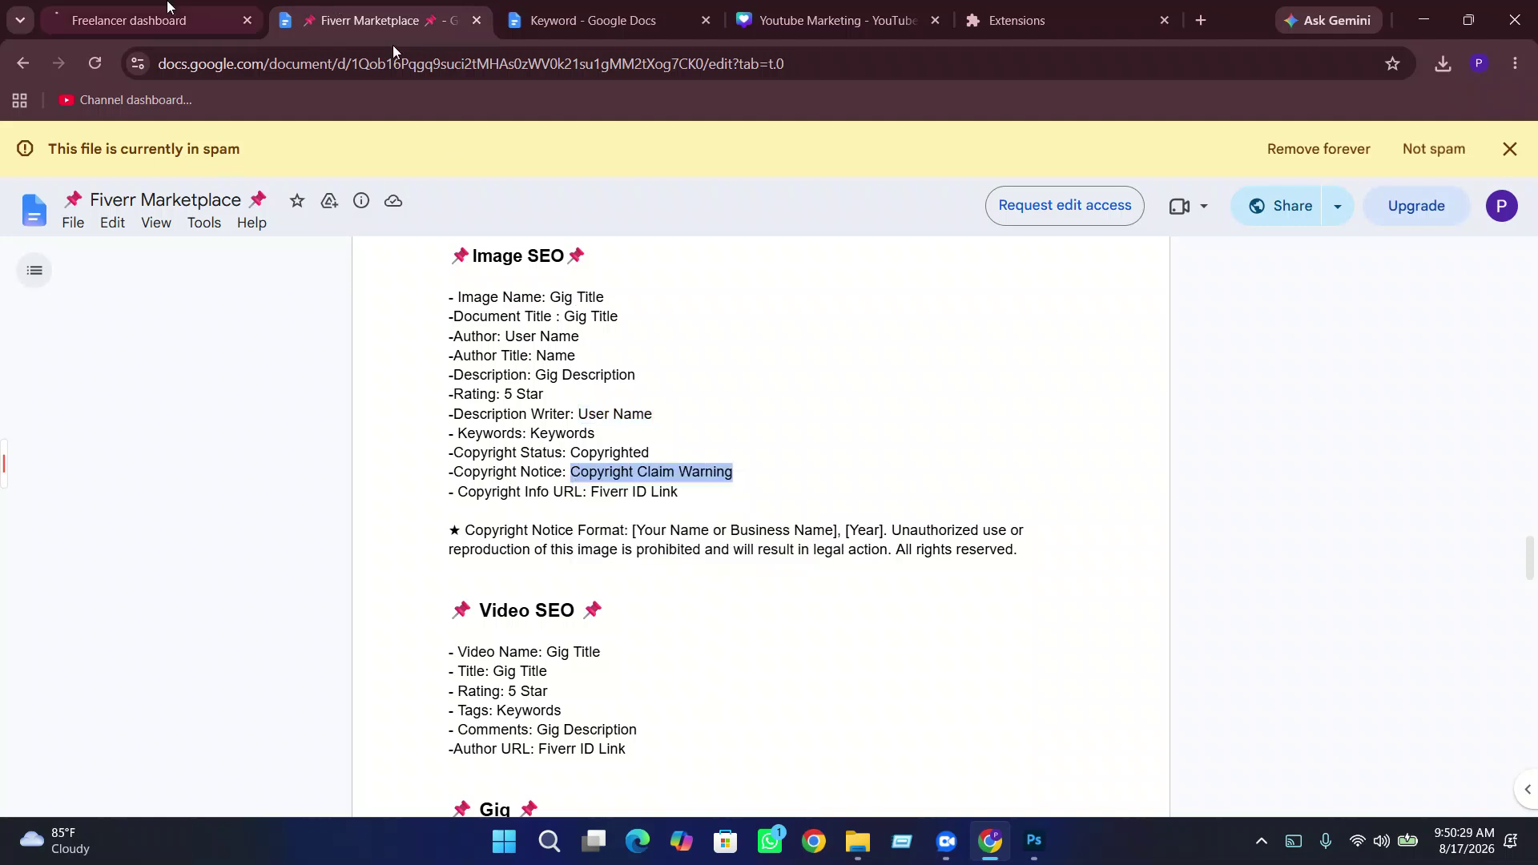
left_click(1034, 841)
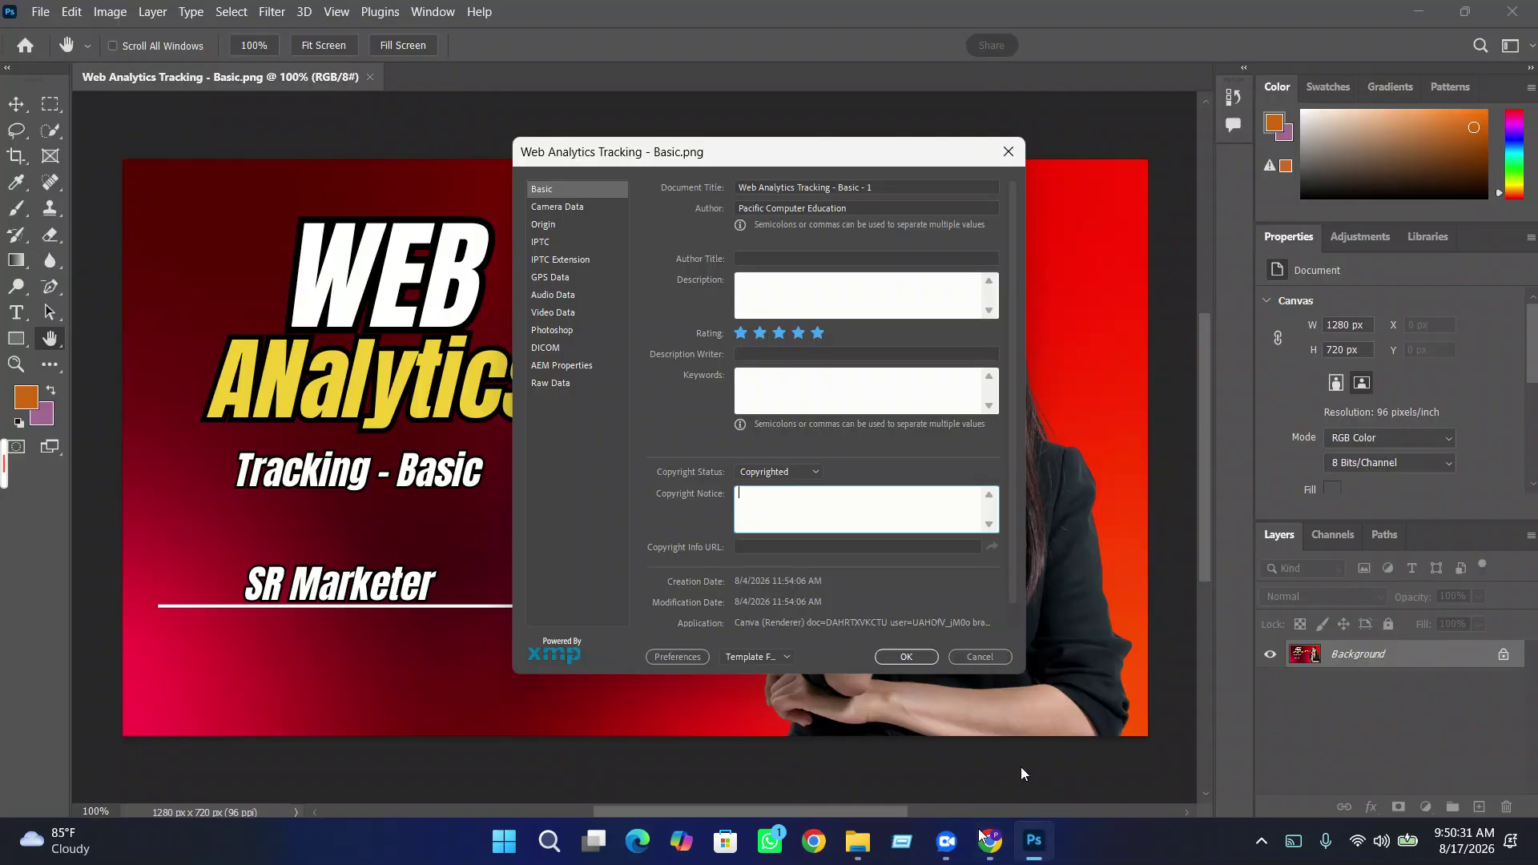
right_click(778, 513)
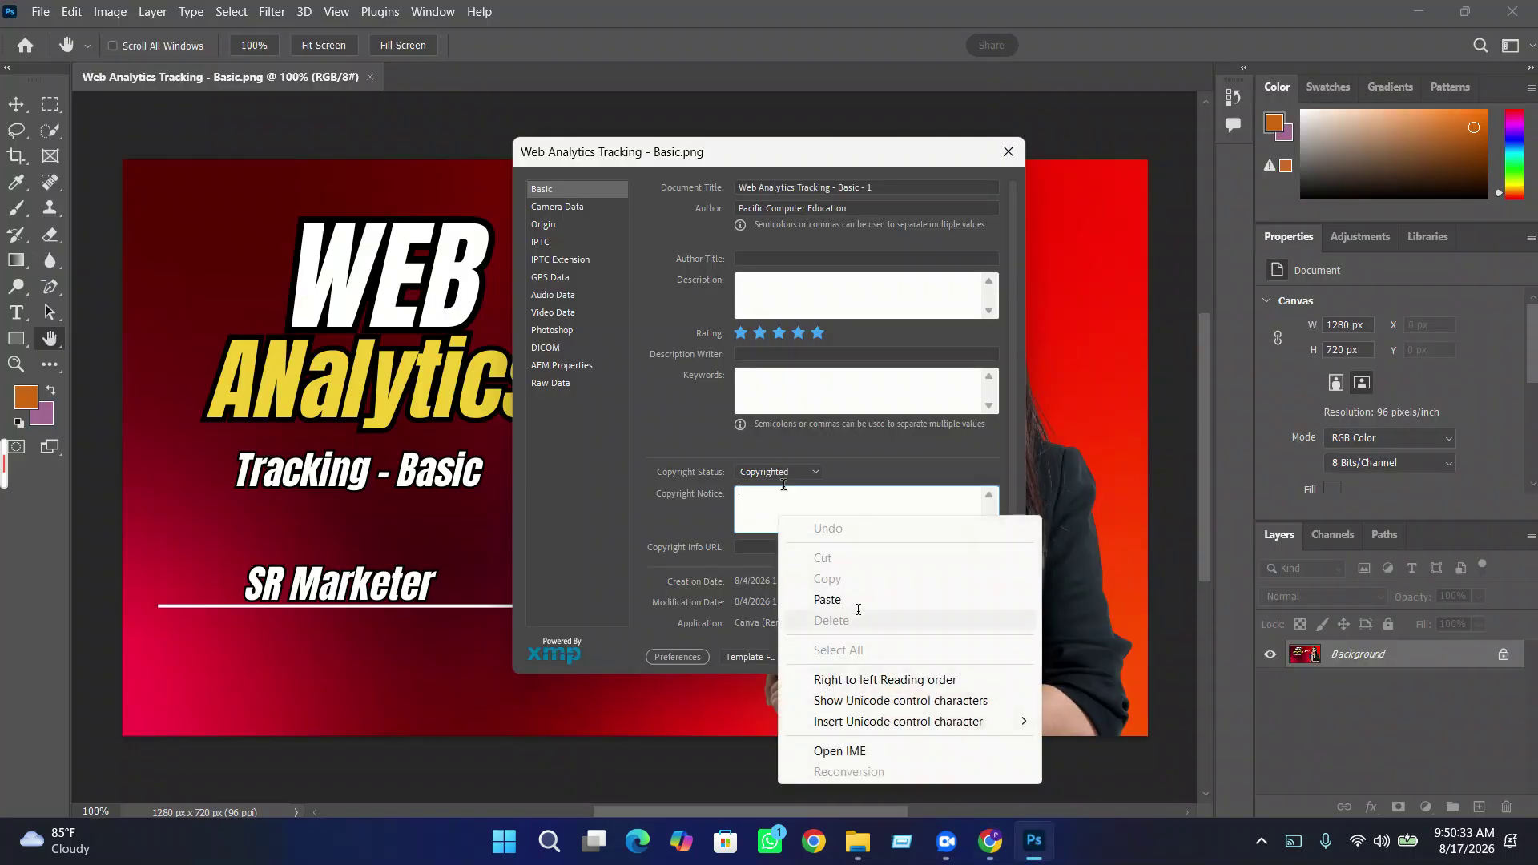
left_click(801, 599)
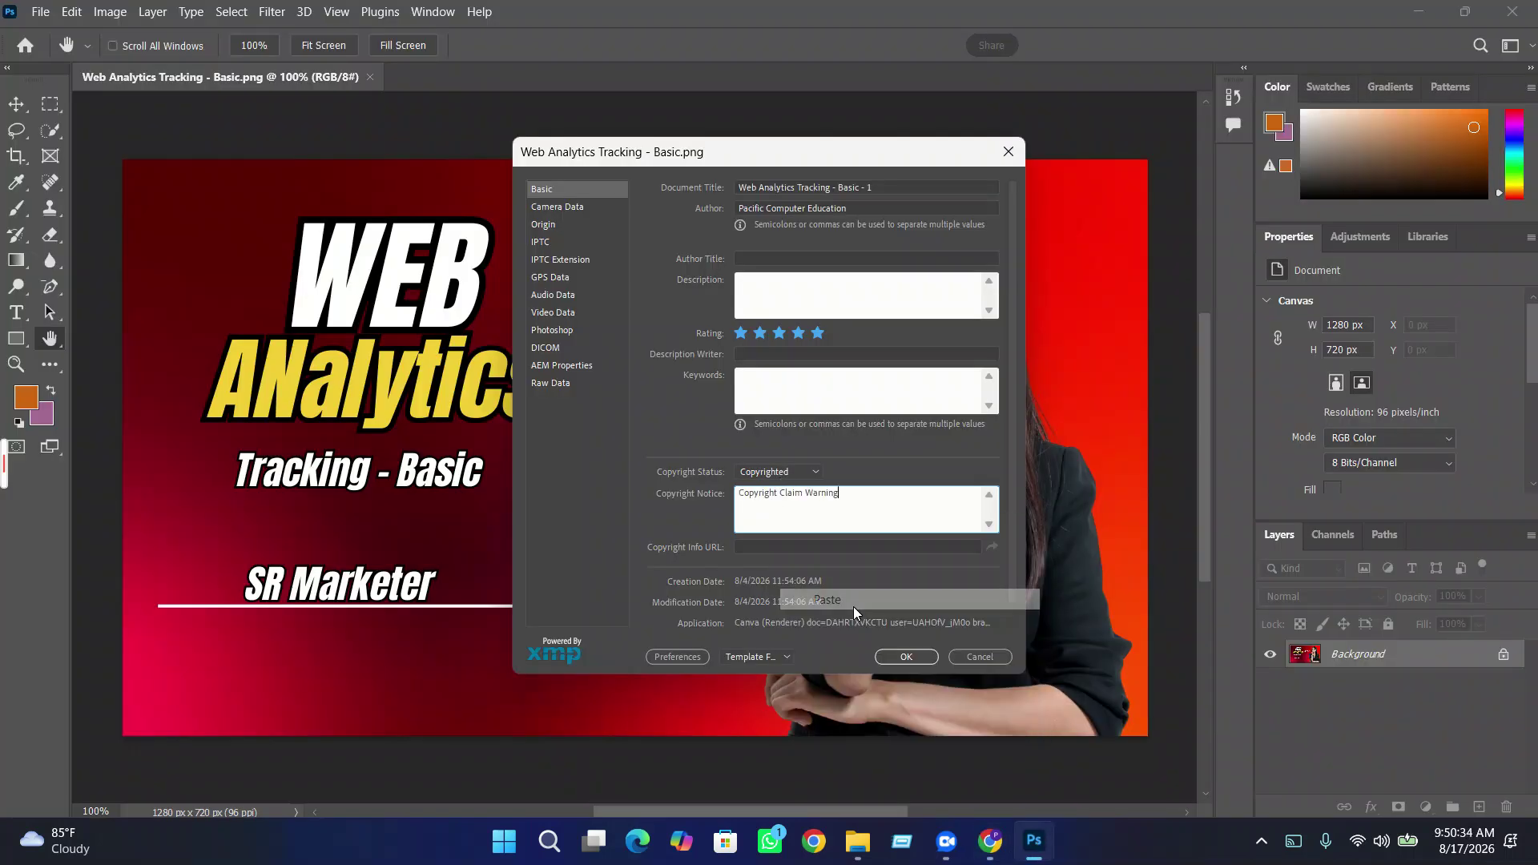
- Copy the Fiverr seller dashboard address from Chrome into the image's Copyright Info URL in Photoshop and apply the file information
left_click(771, 546)
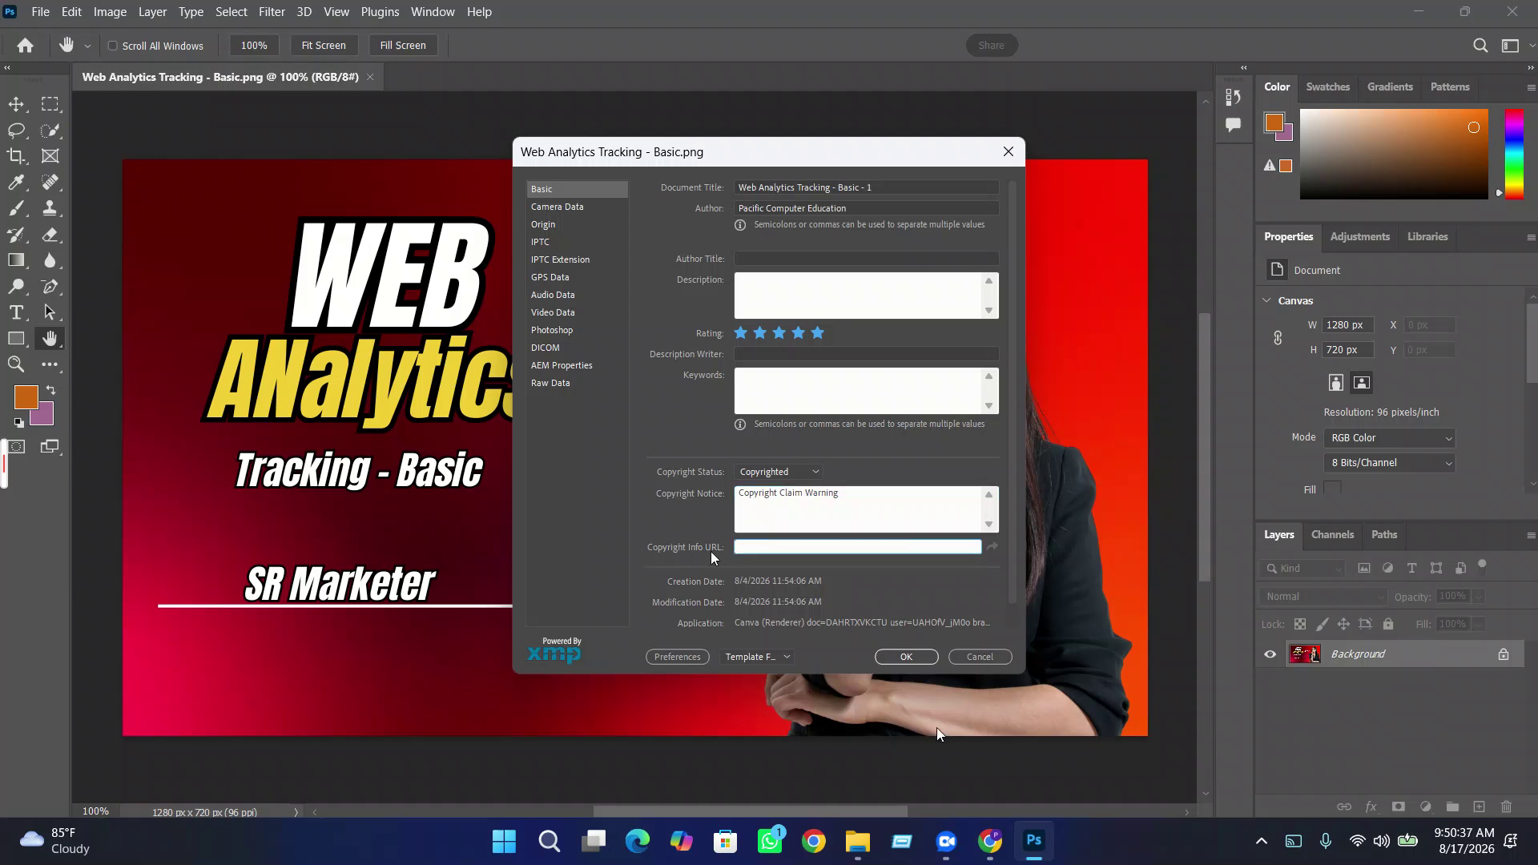
left_click(989, 841)
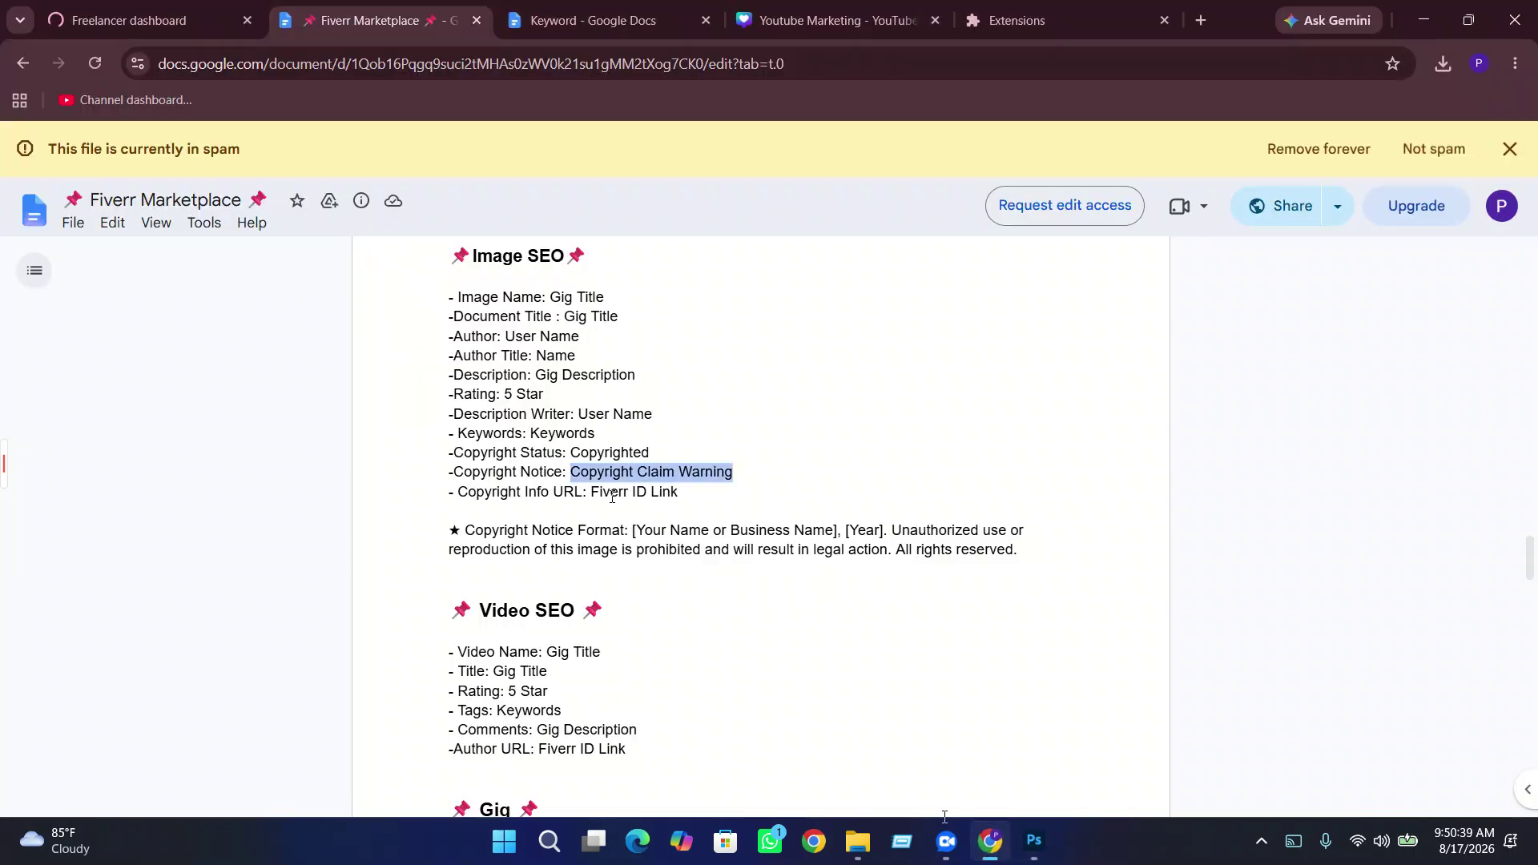
left_click(131, 22)
left_click(330, 63)
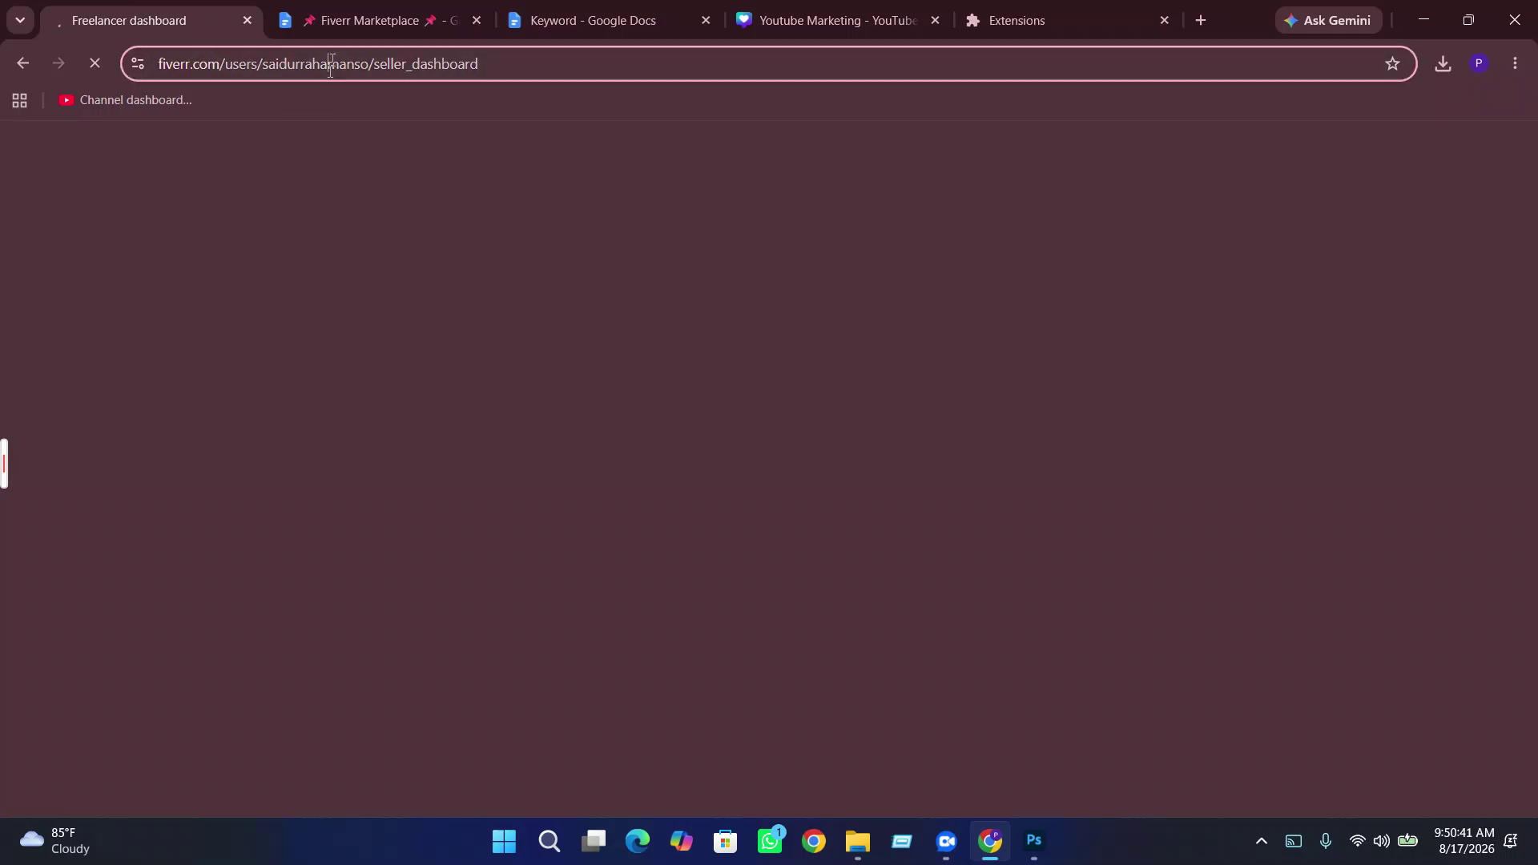
right_click(330, 63)
left_click(394, 253)
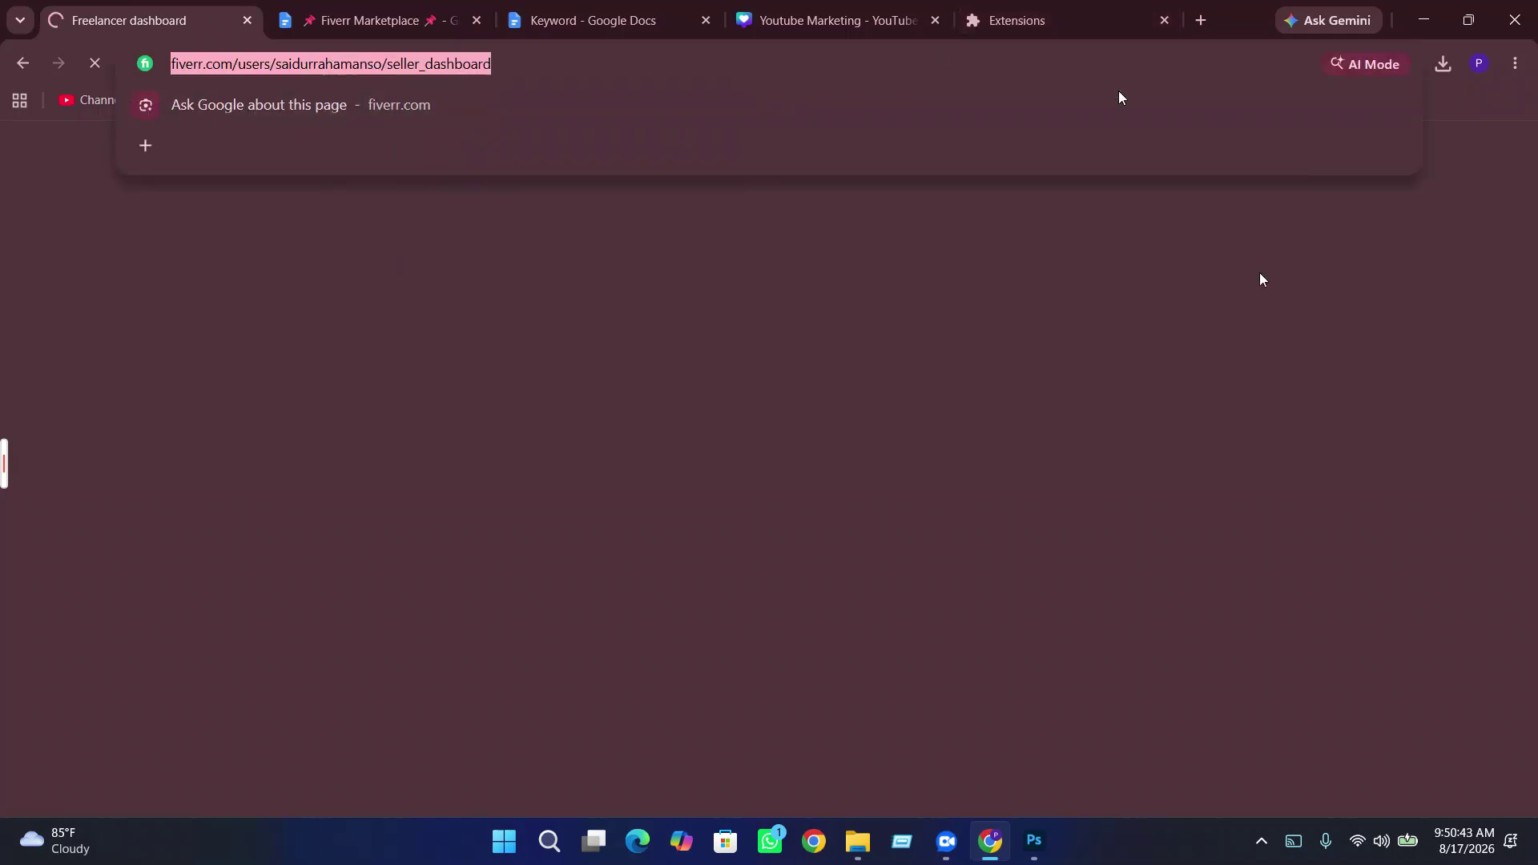
key("alt+Tab")
left_click(827, 547)
right_click(776, 546)
left_click(824, 630)
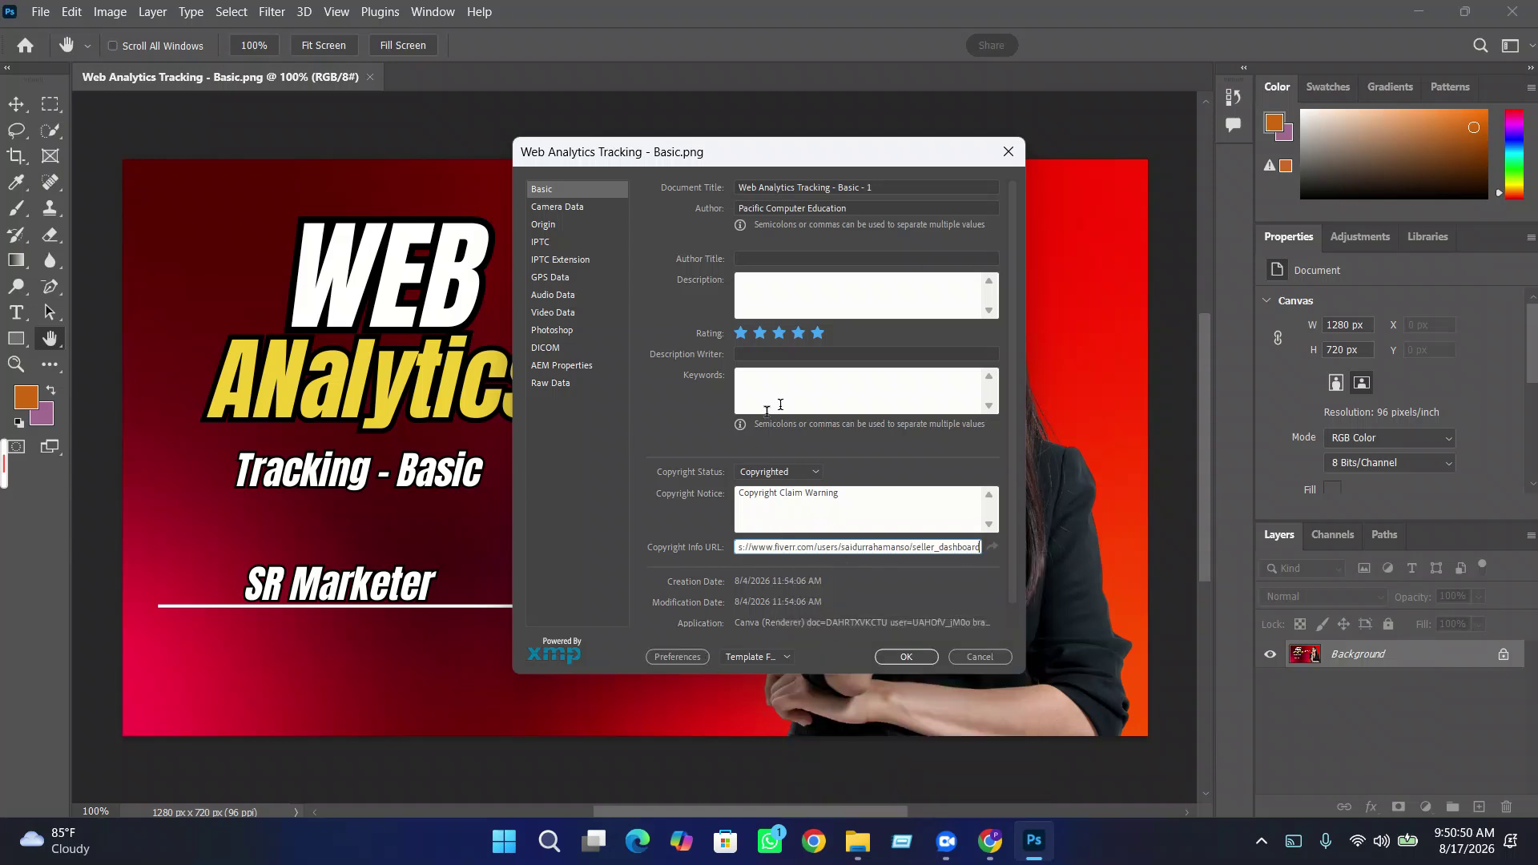
left_click(906, 657)
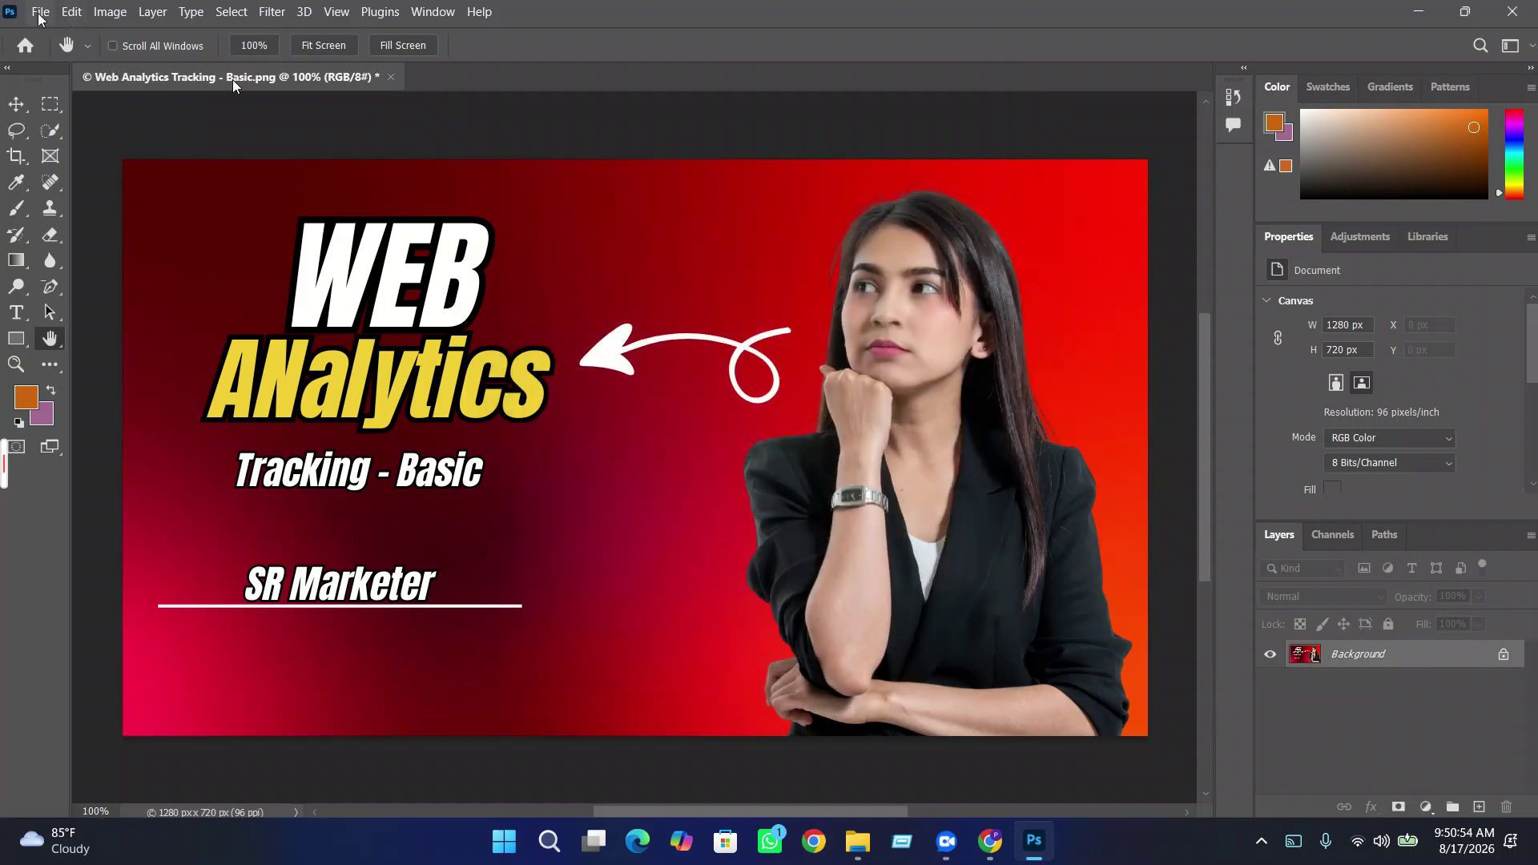
- Review the image's file information entries, including the empty Author Title, and accept the dialog
left_click(40, 12)
left_click(72, 502)
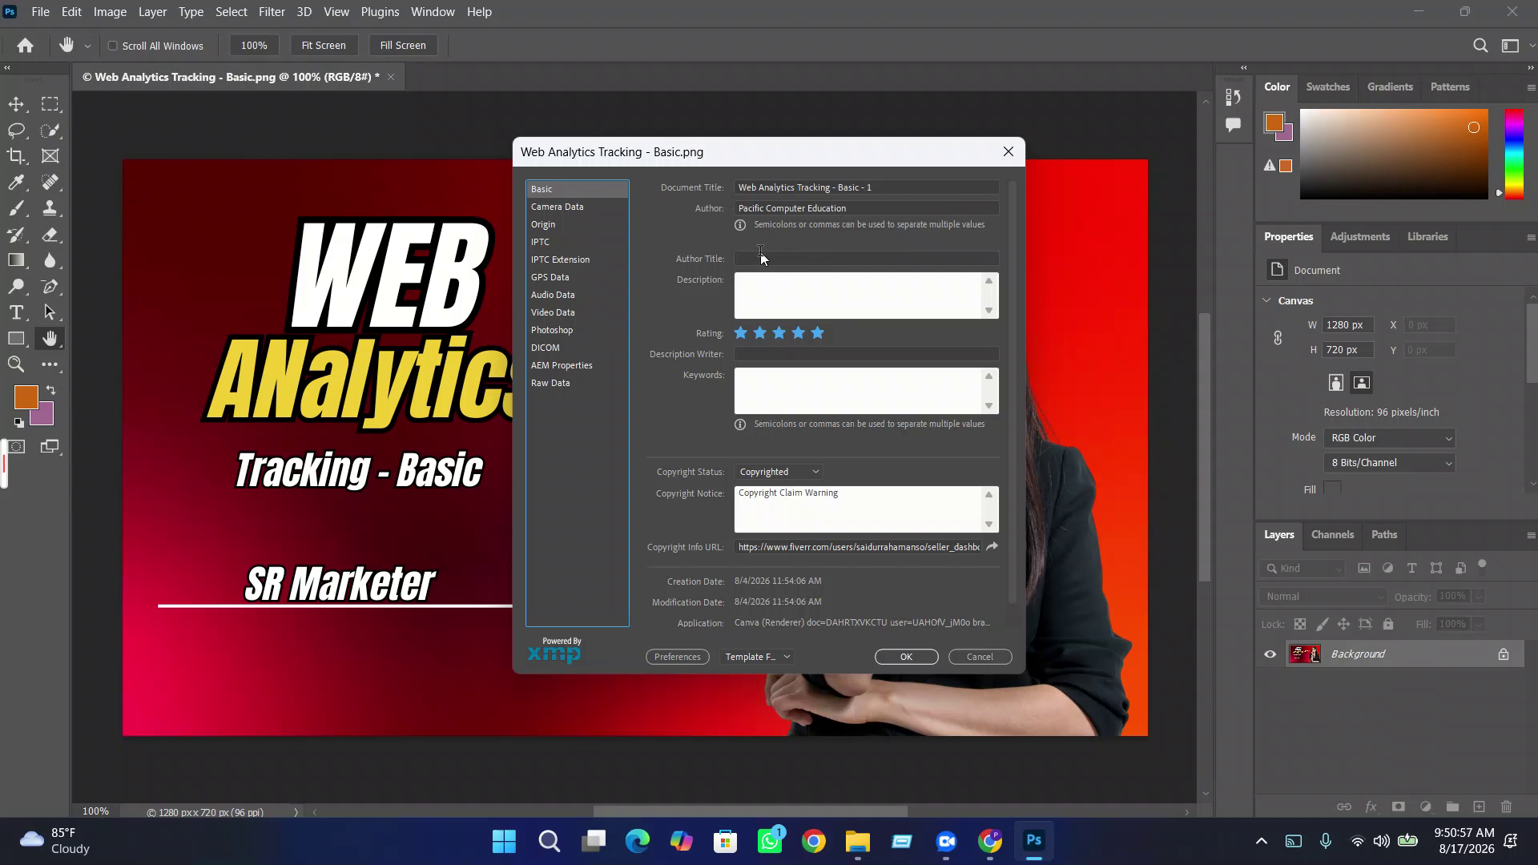
left_click(760, 258)
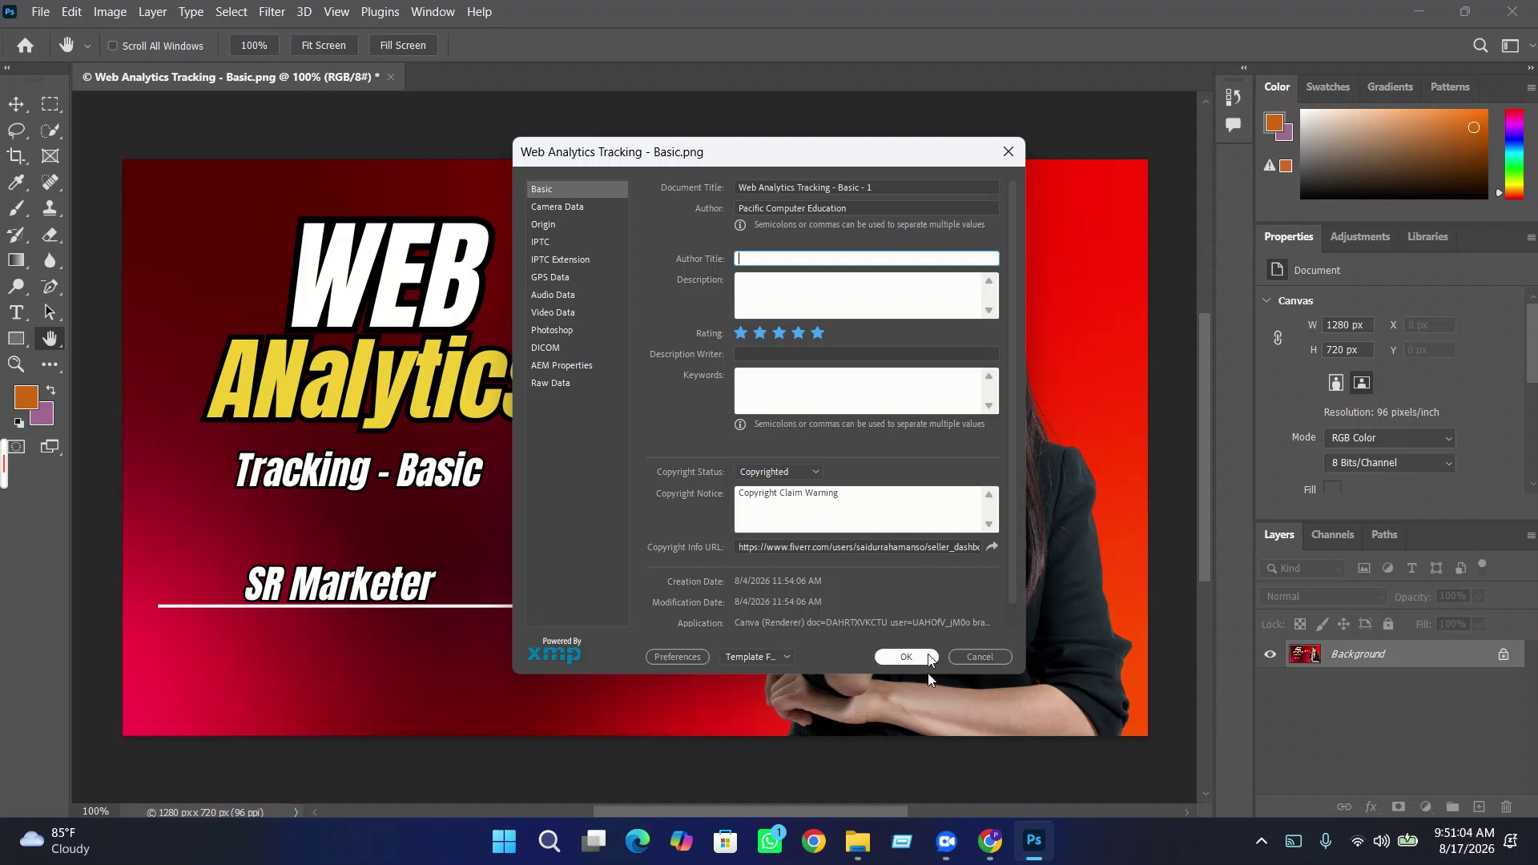
left_click(902, 656)
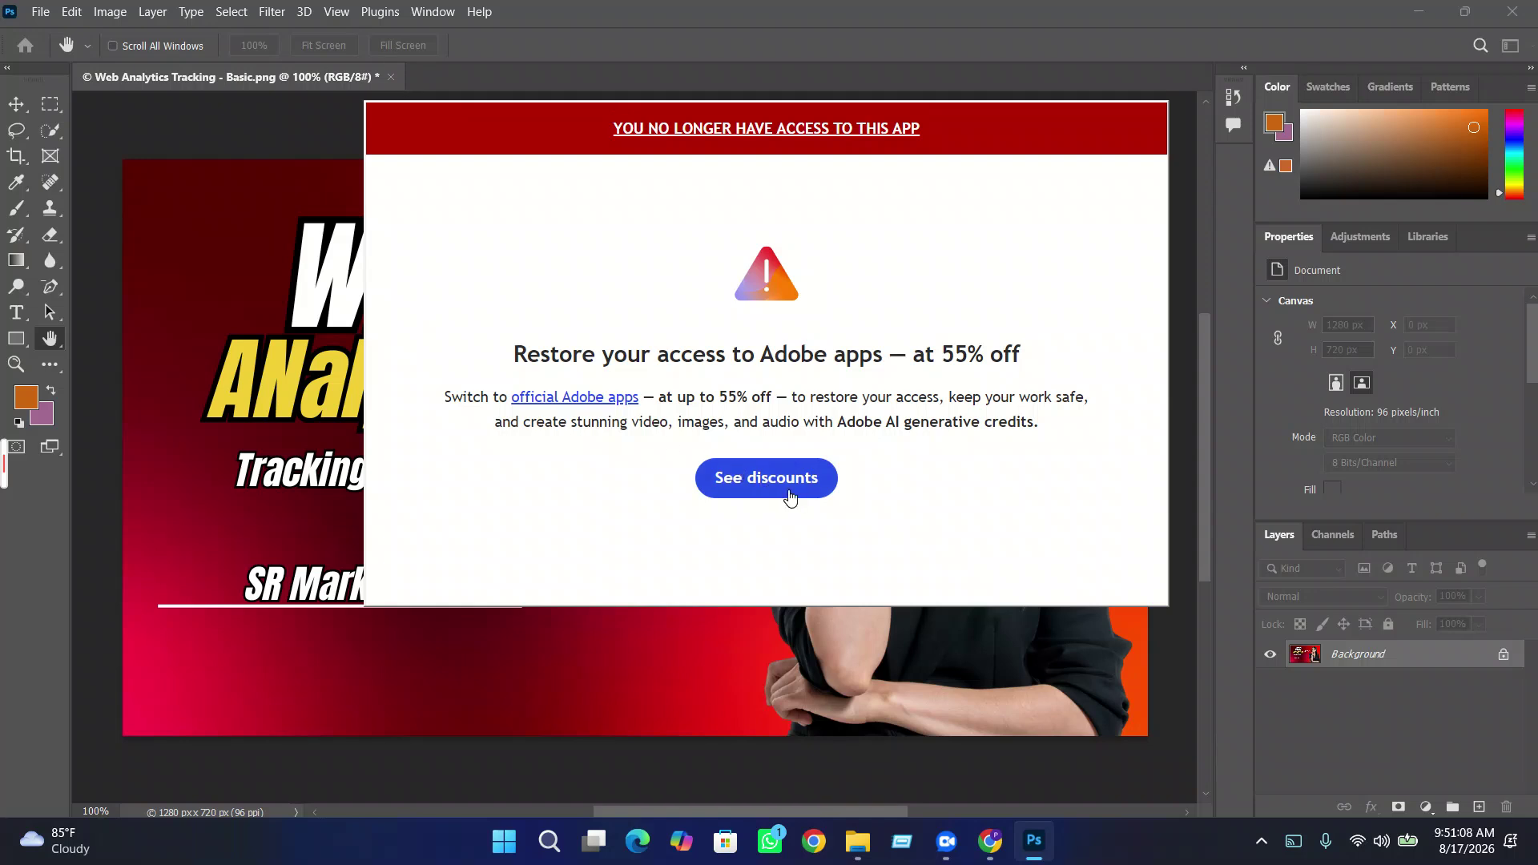
- Save the changes to Web Analytics Tracking - Basic.png while quitting Photoshop, and clear the Adobe offer page and Chrome off the desktop
left_click(790, 496)
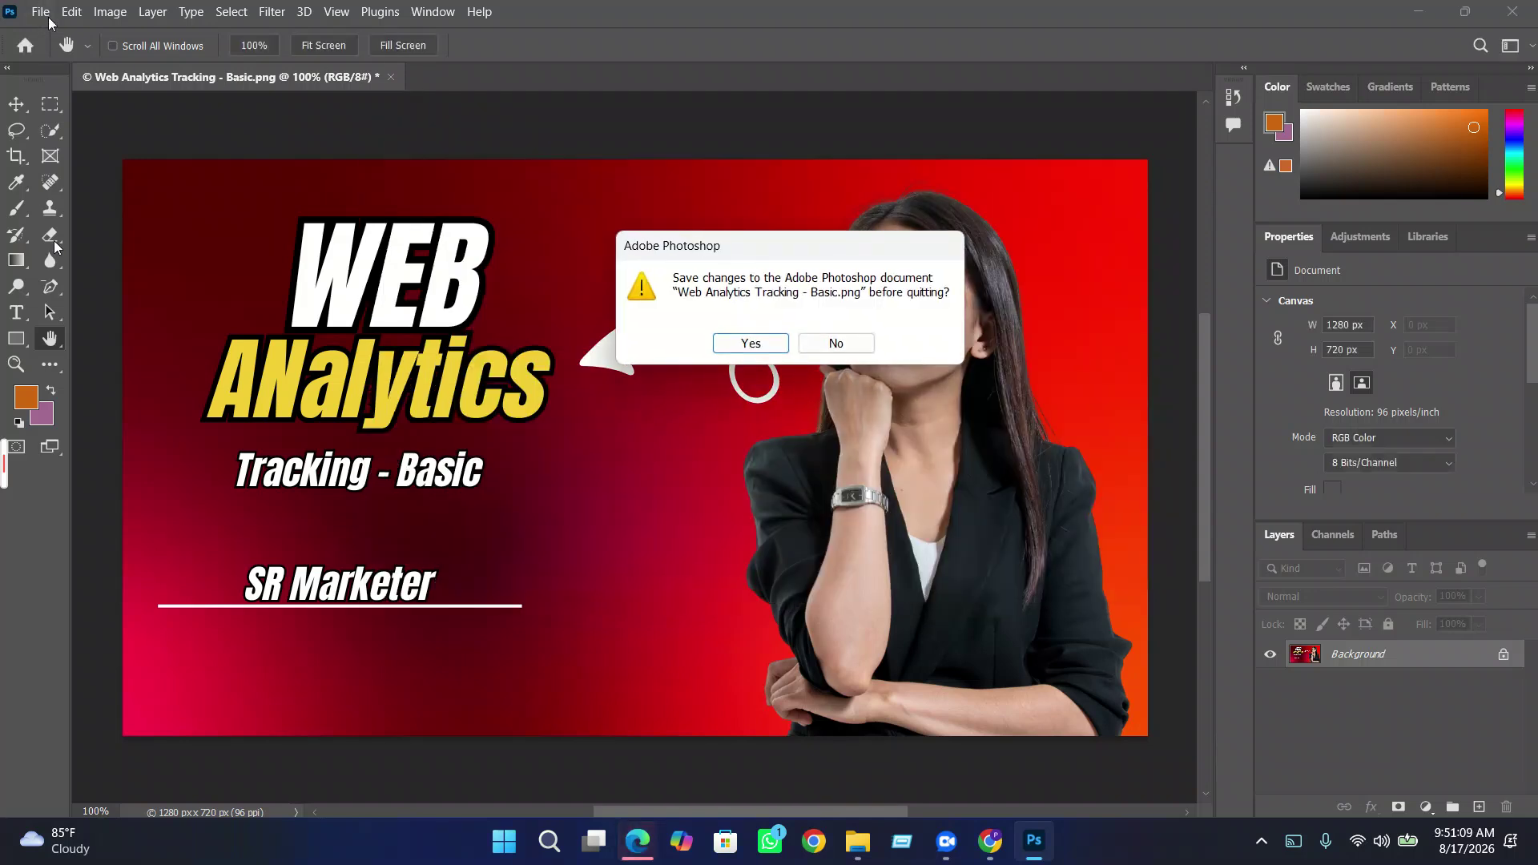
left_click(750, 343)
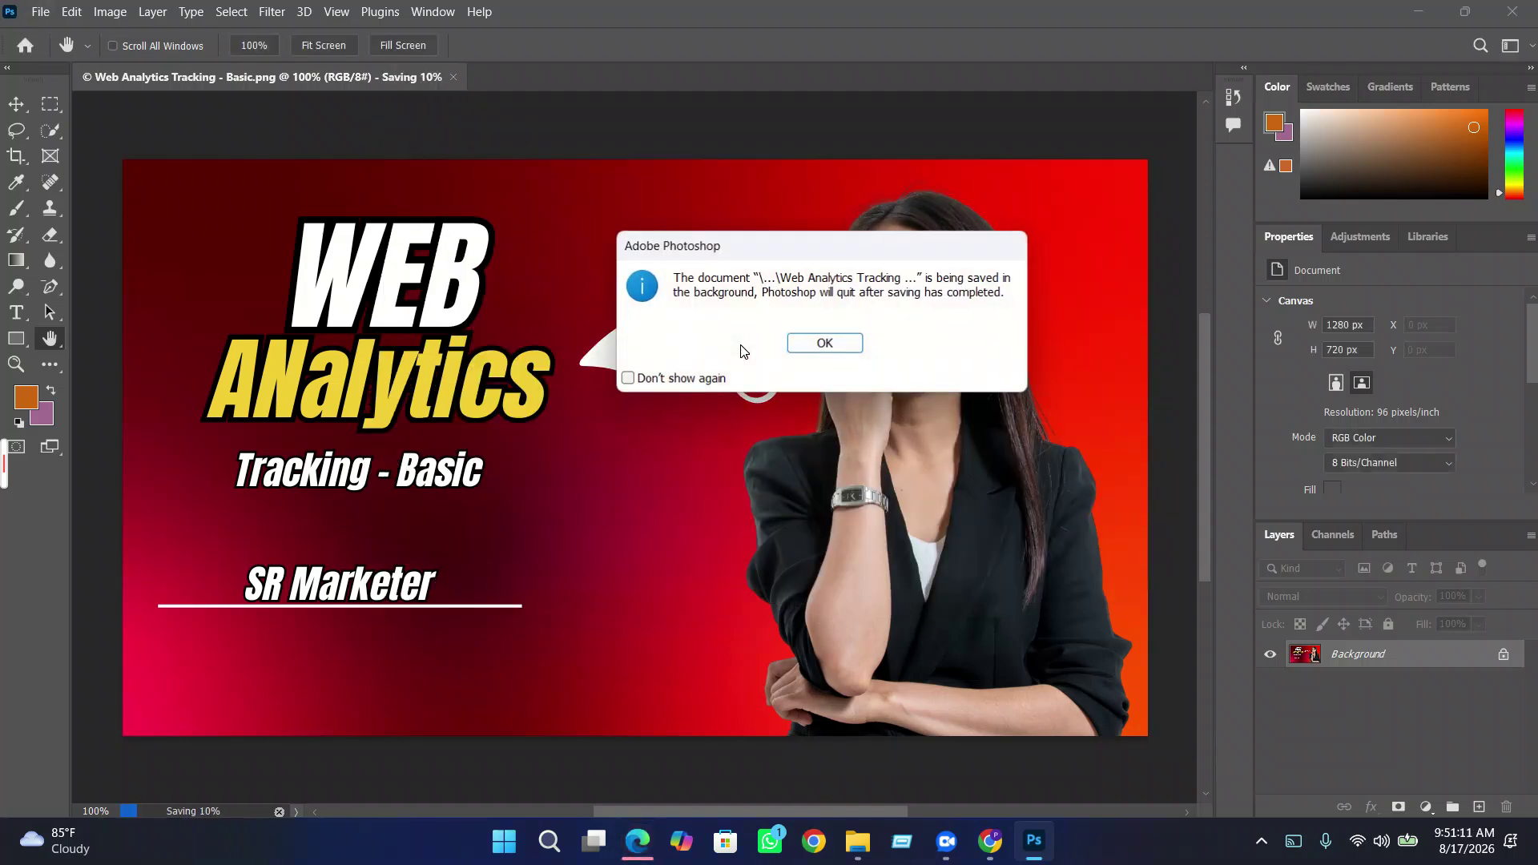
left_click(823, 343)
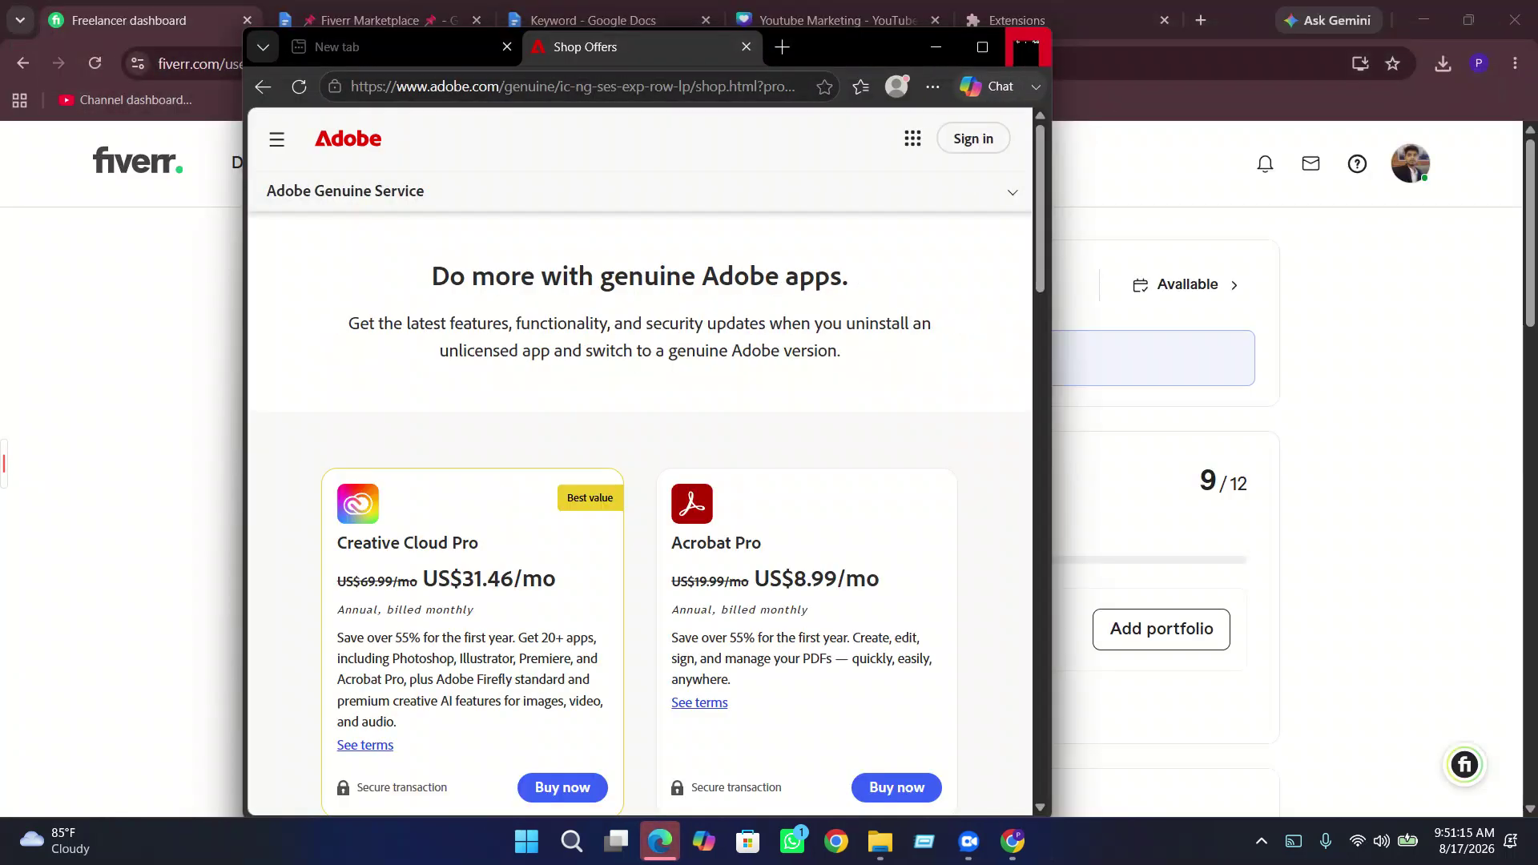
left_click(1028, 47)
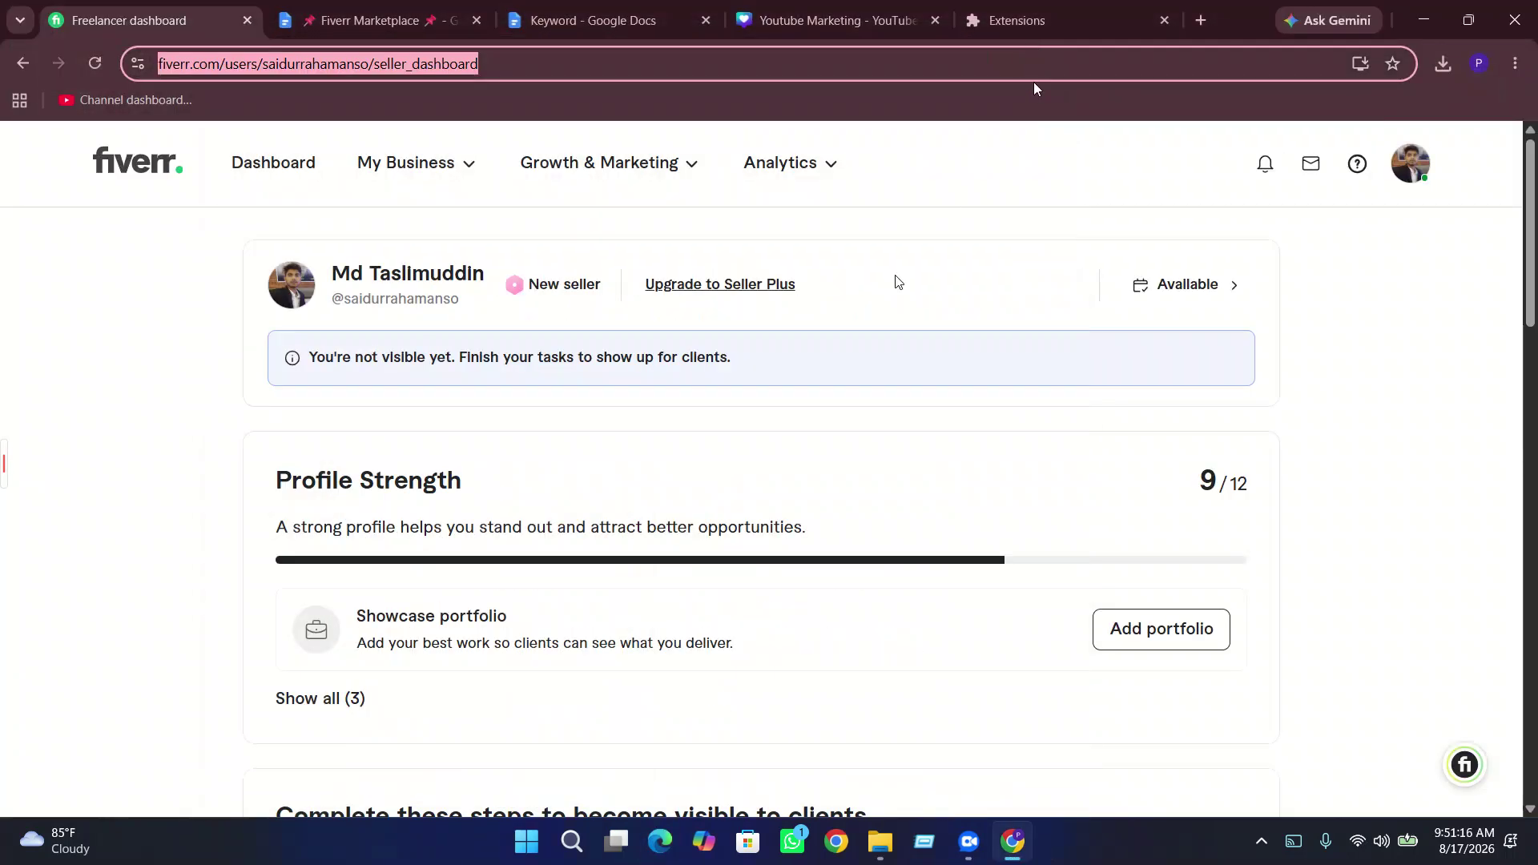
left_click(1423, 19)
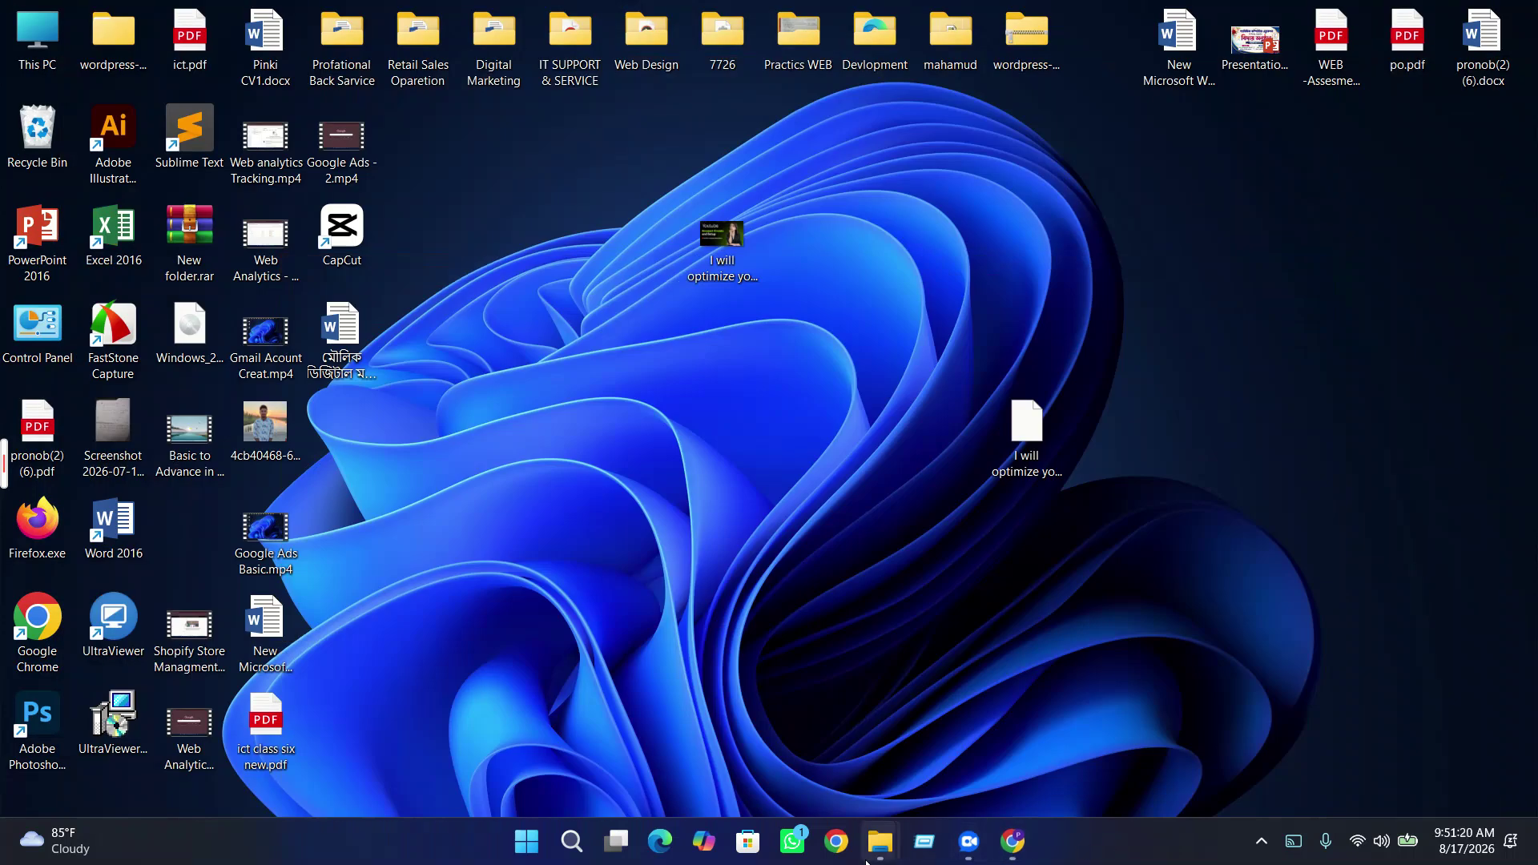
- Examine the detailed file properties of Web Analytics Tracking - Basic.png in the Downloads folder in File Explorer, and close the folder
mouse_move(880, 841)
left_click(729, 664)
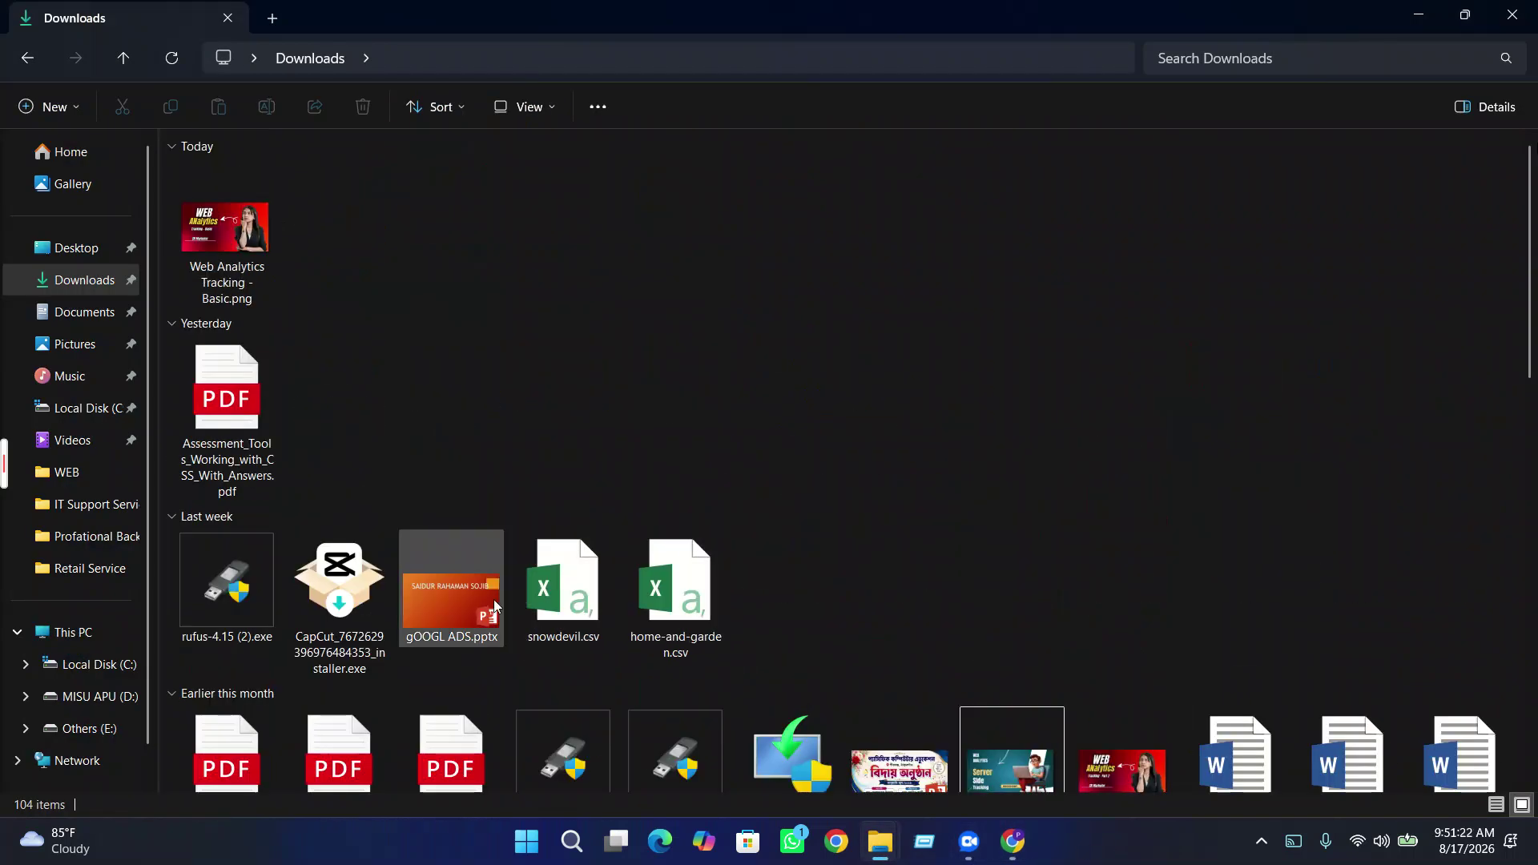
left_click_drag(232, 256, 234, 259)
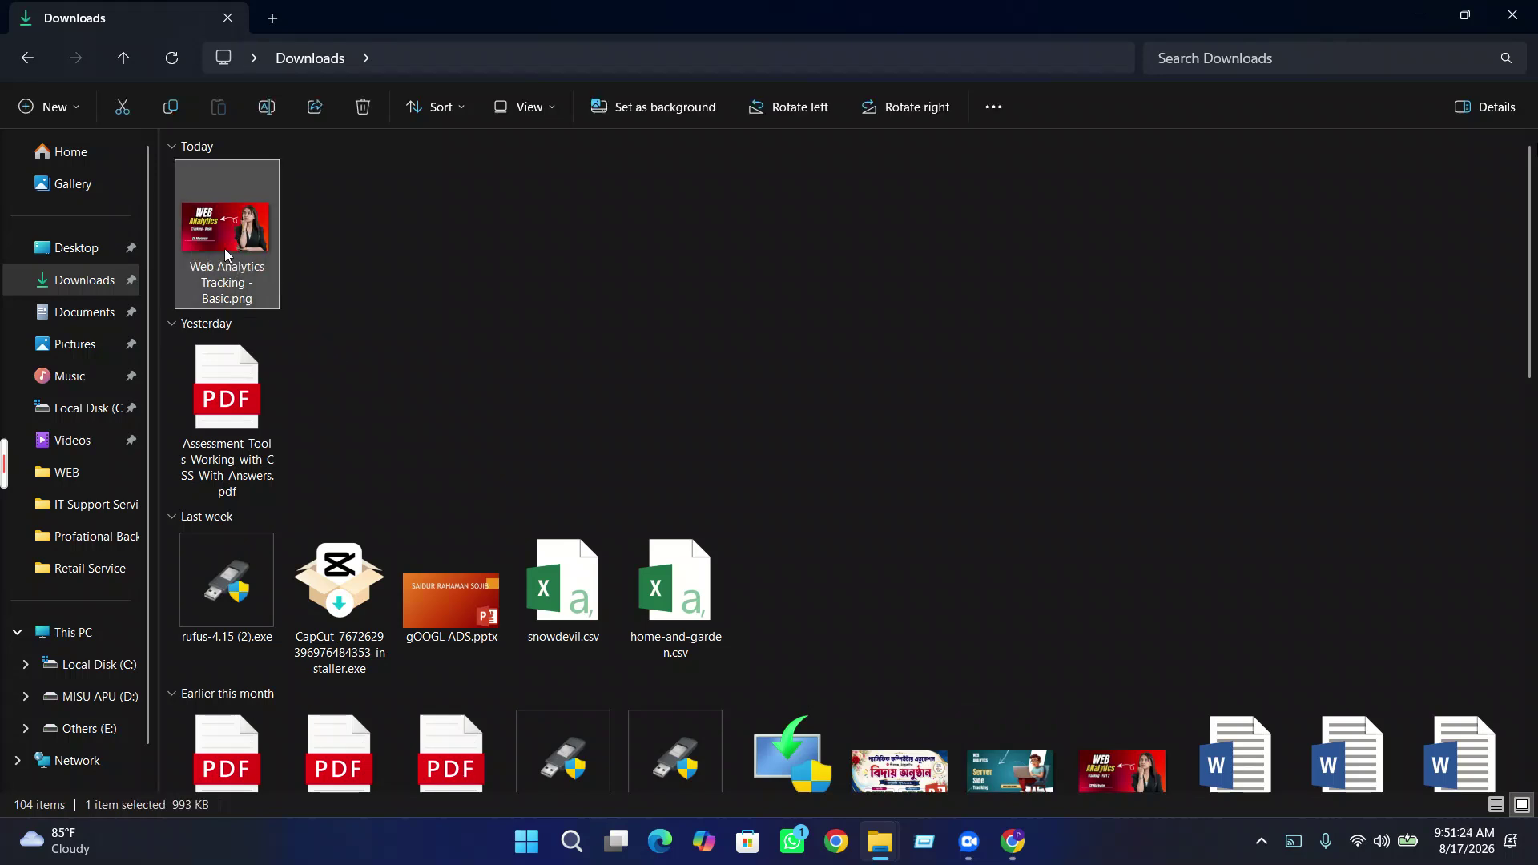
right_click(226, 258)
left_click(299, 495)
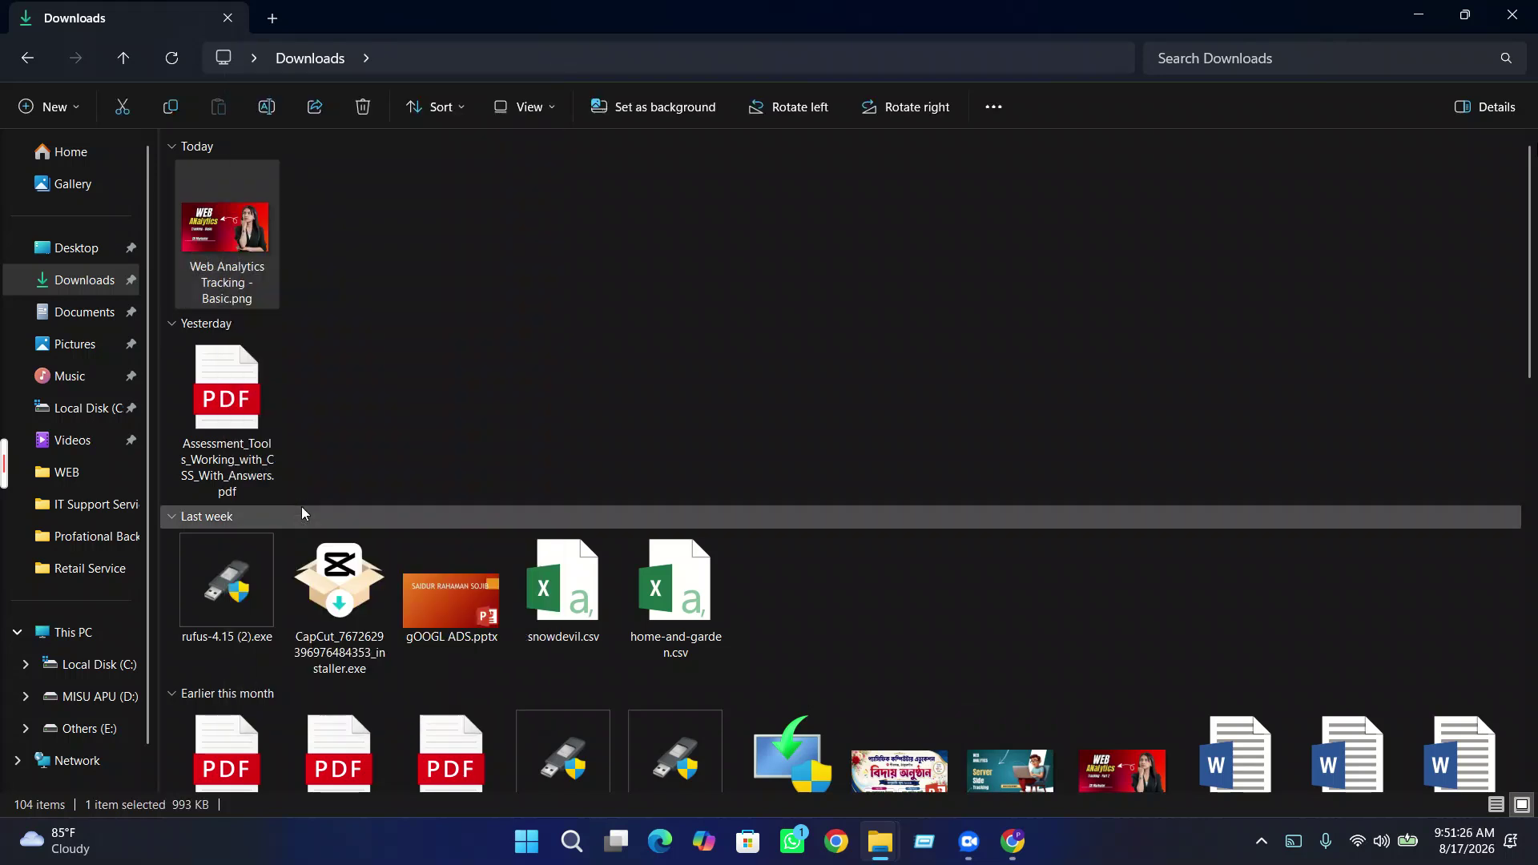
left_click(469, 297)
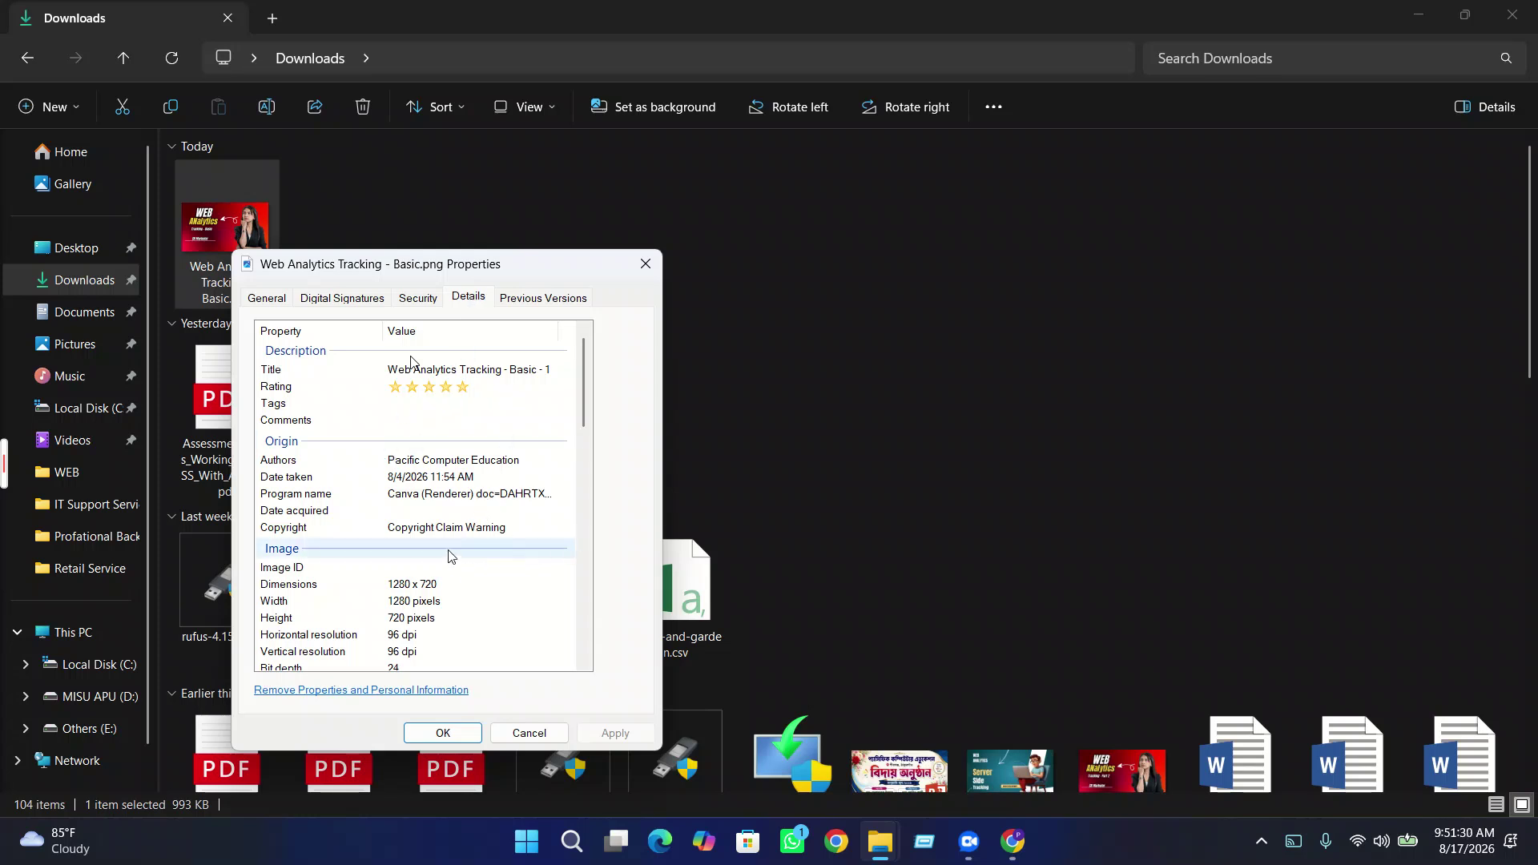
scroll(504, 535, "down", 2)
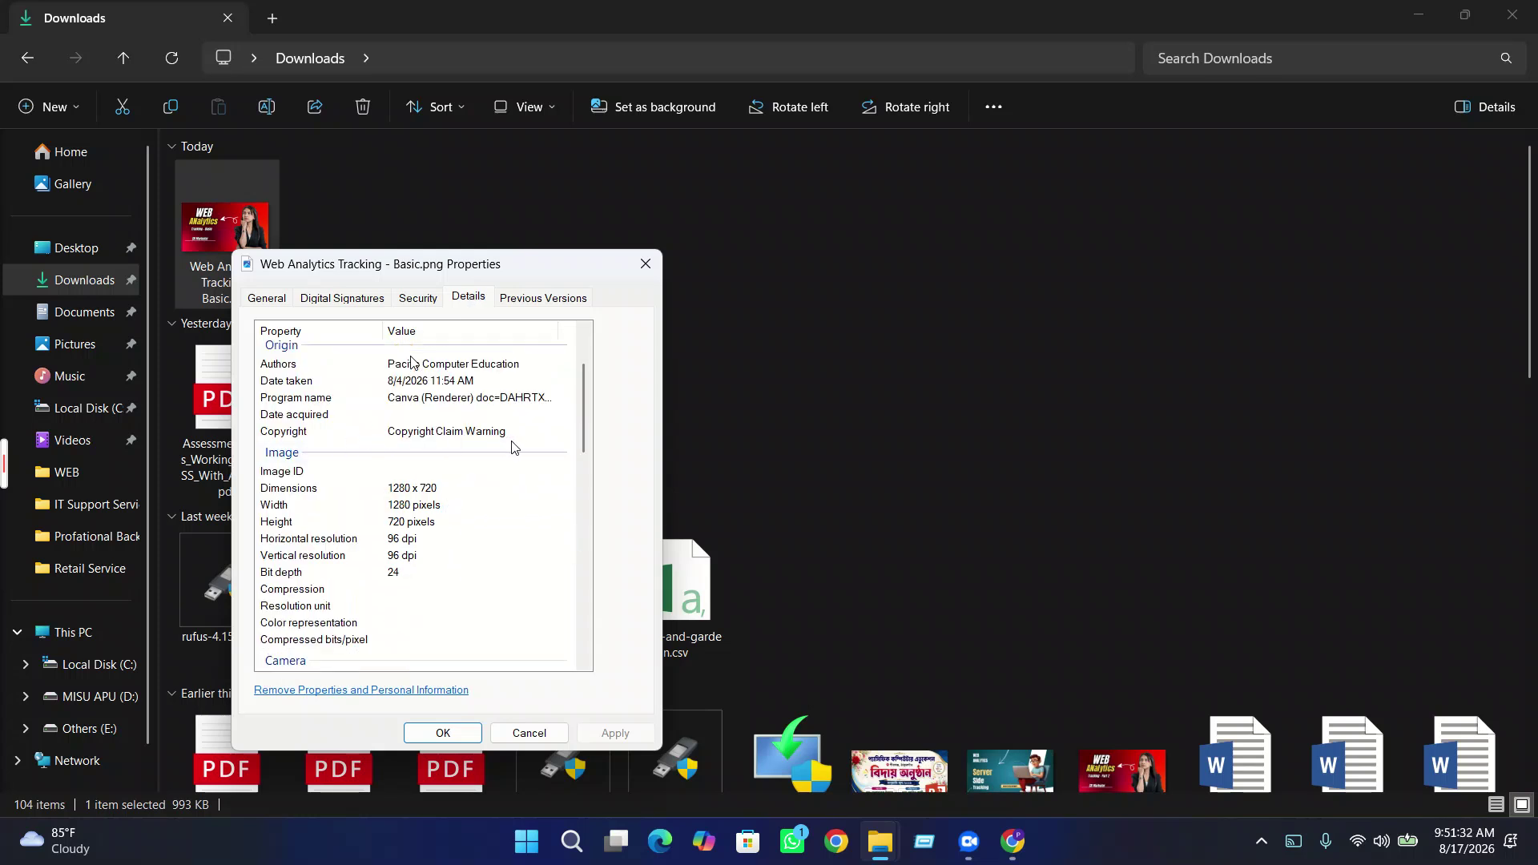
scroll(513, 447, "down", 10)
scroll(394, 592, "down", 3)
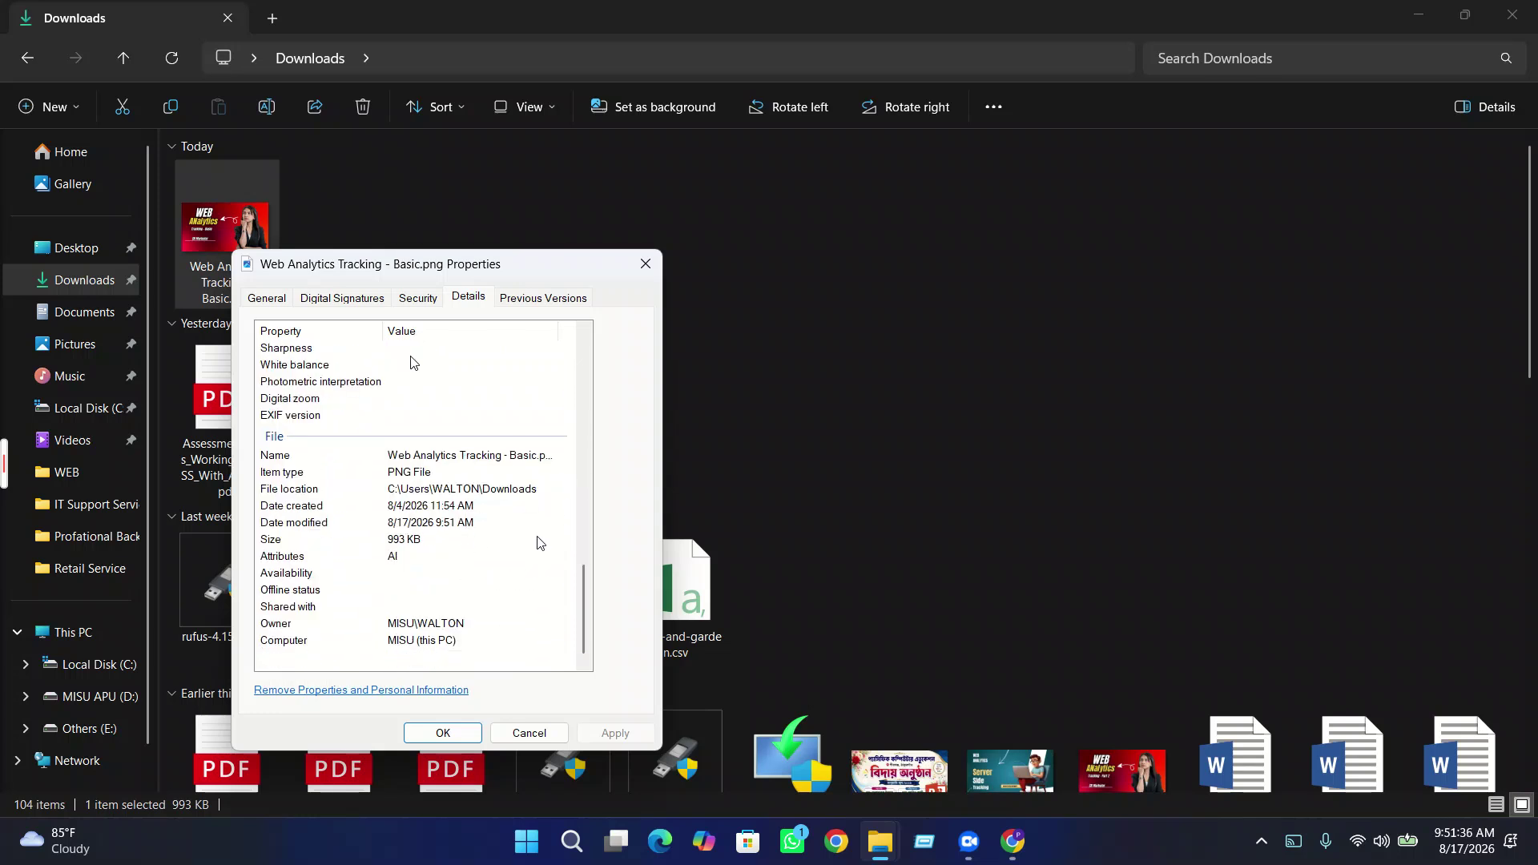
scroll(532, 481, "up", 1)
left_click(645, 264)
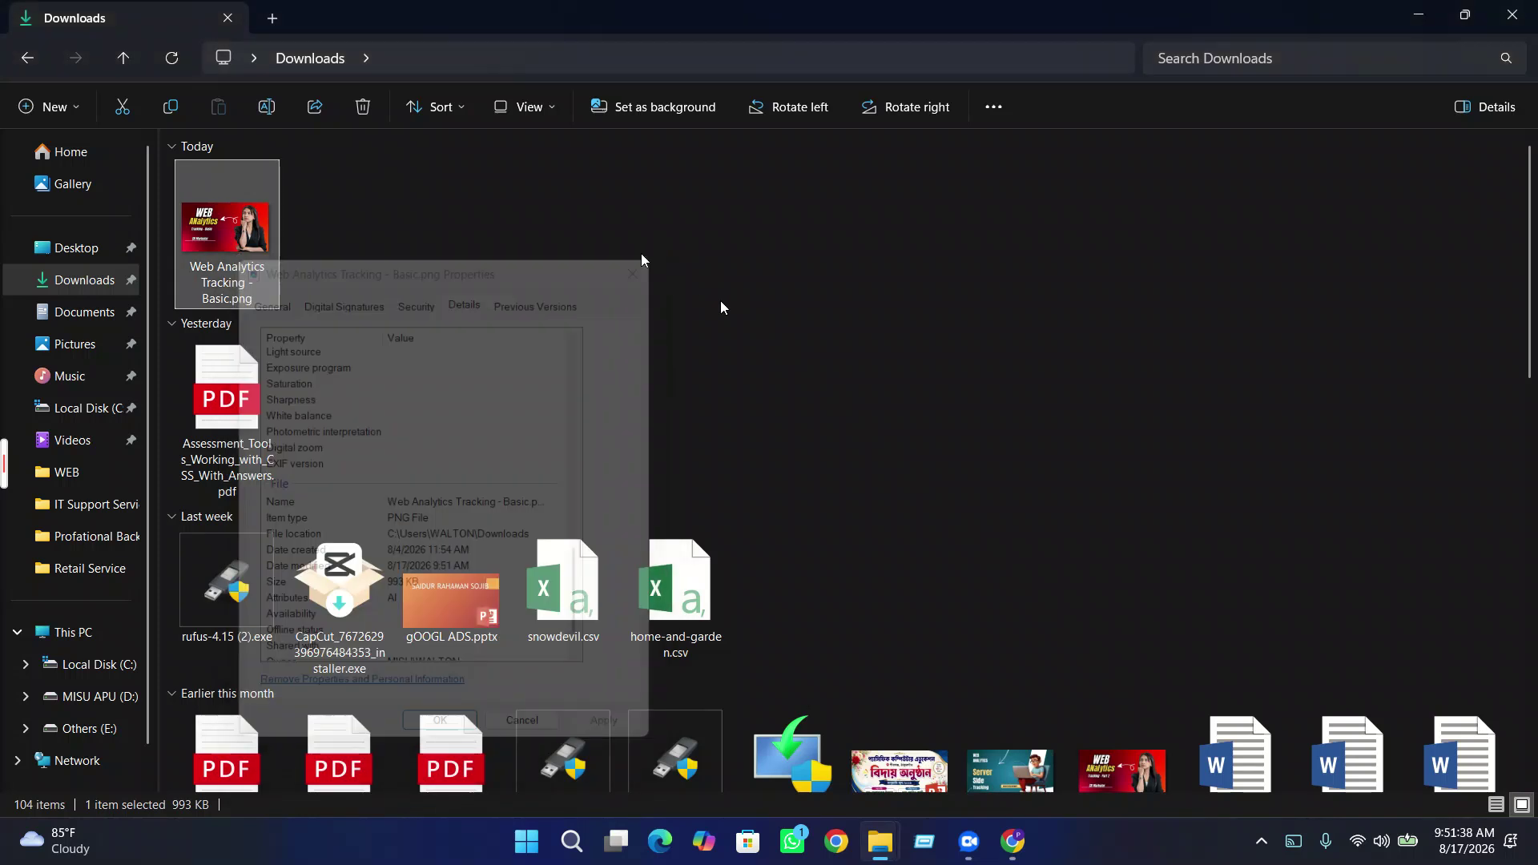
left_click(1521, 11)
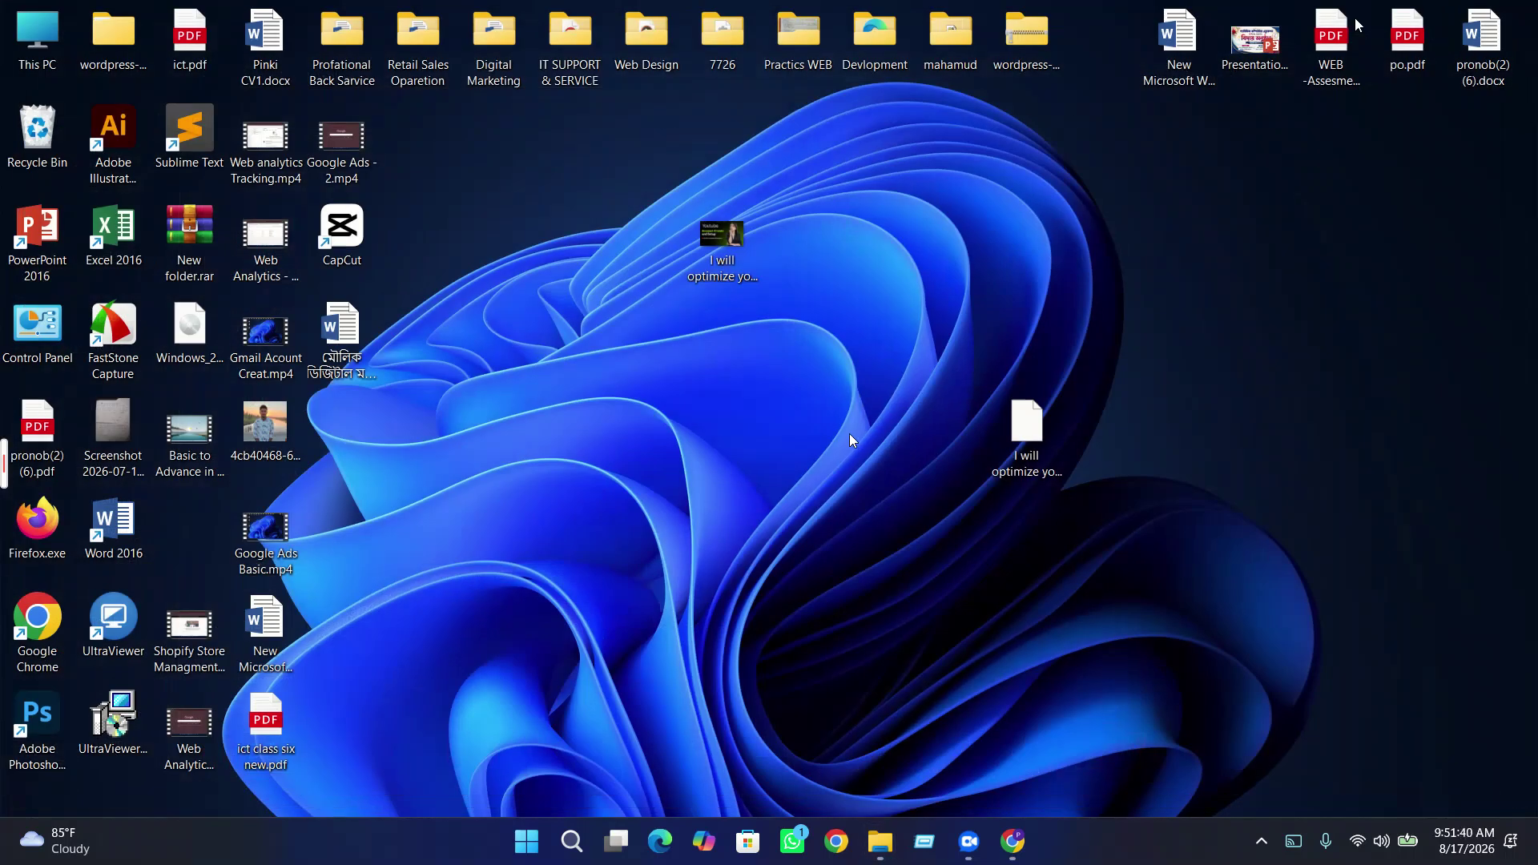
right_click(849, 434)
left_click(926, 187)
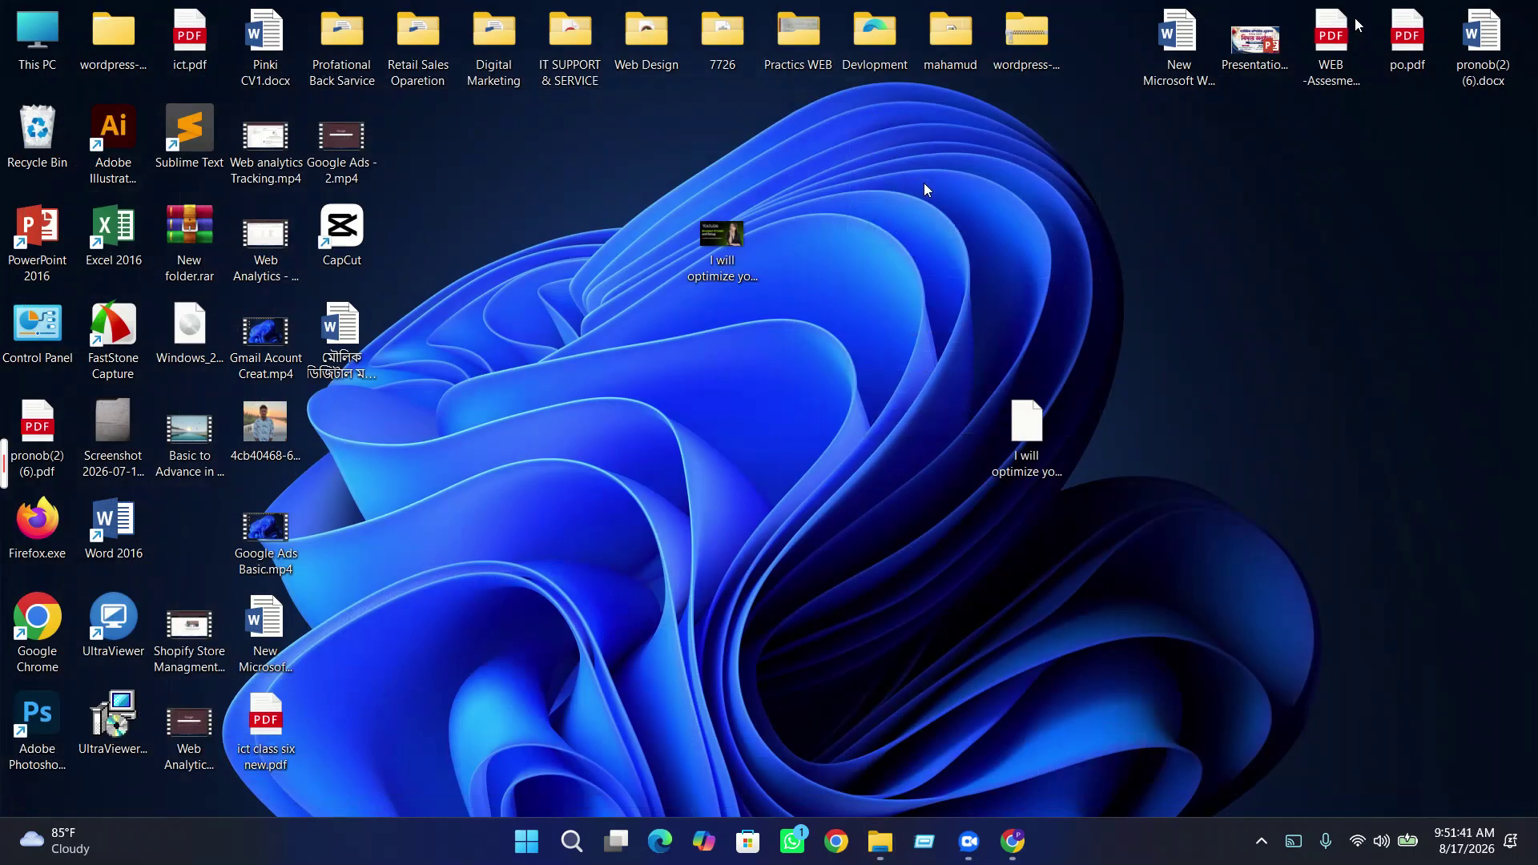
right_click(1075, 300)
left_click(1165, 380)
right_click(1165, 382)
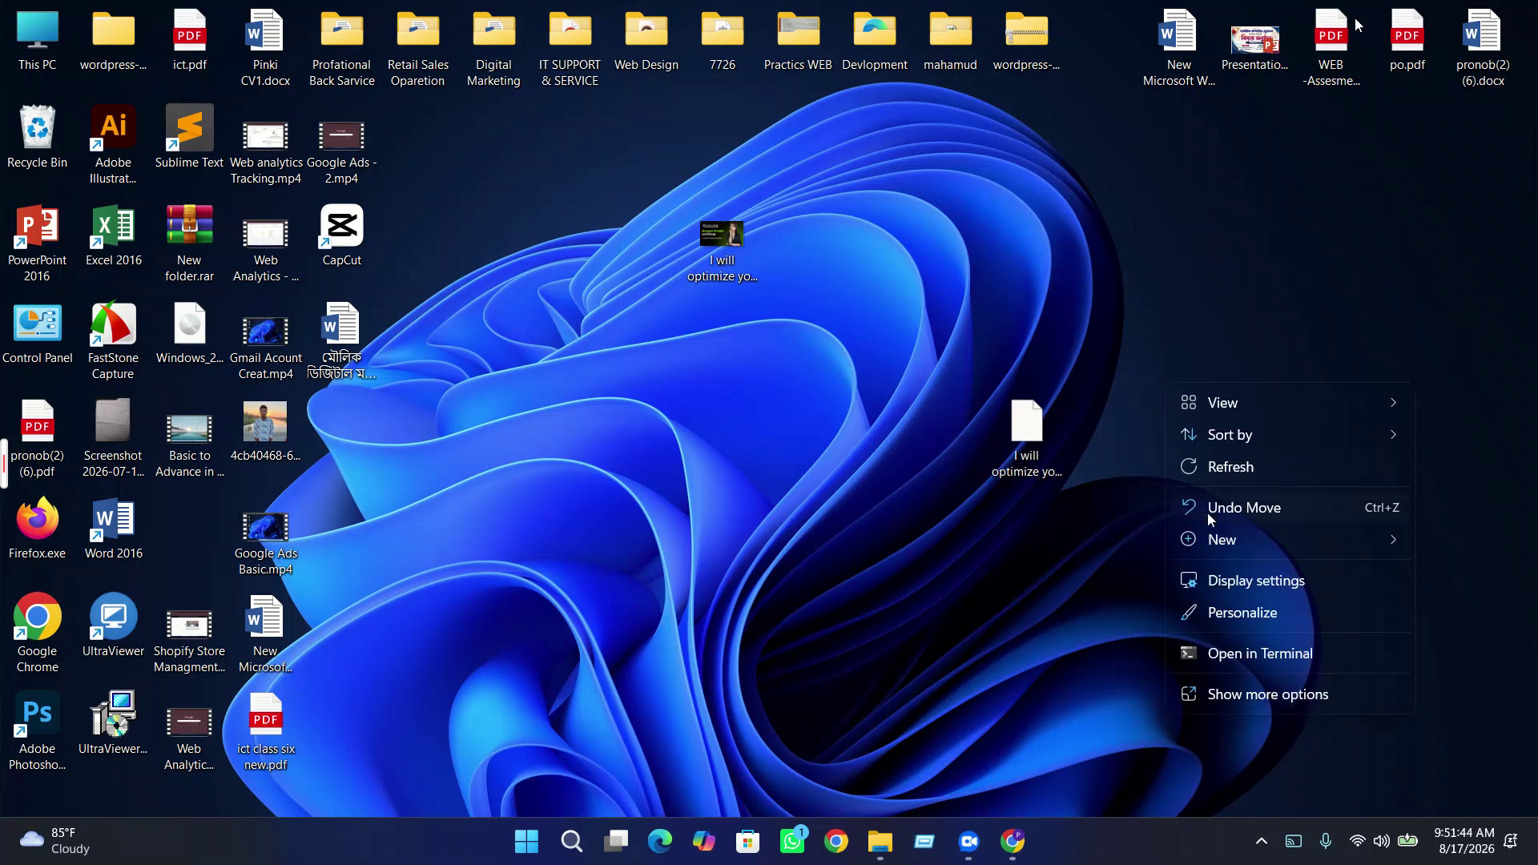
left_click(1226, 467)
right_click(1230, 471)
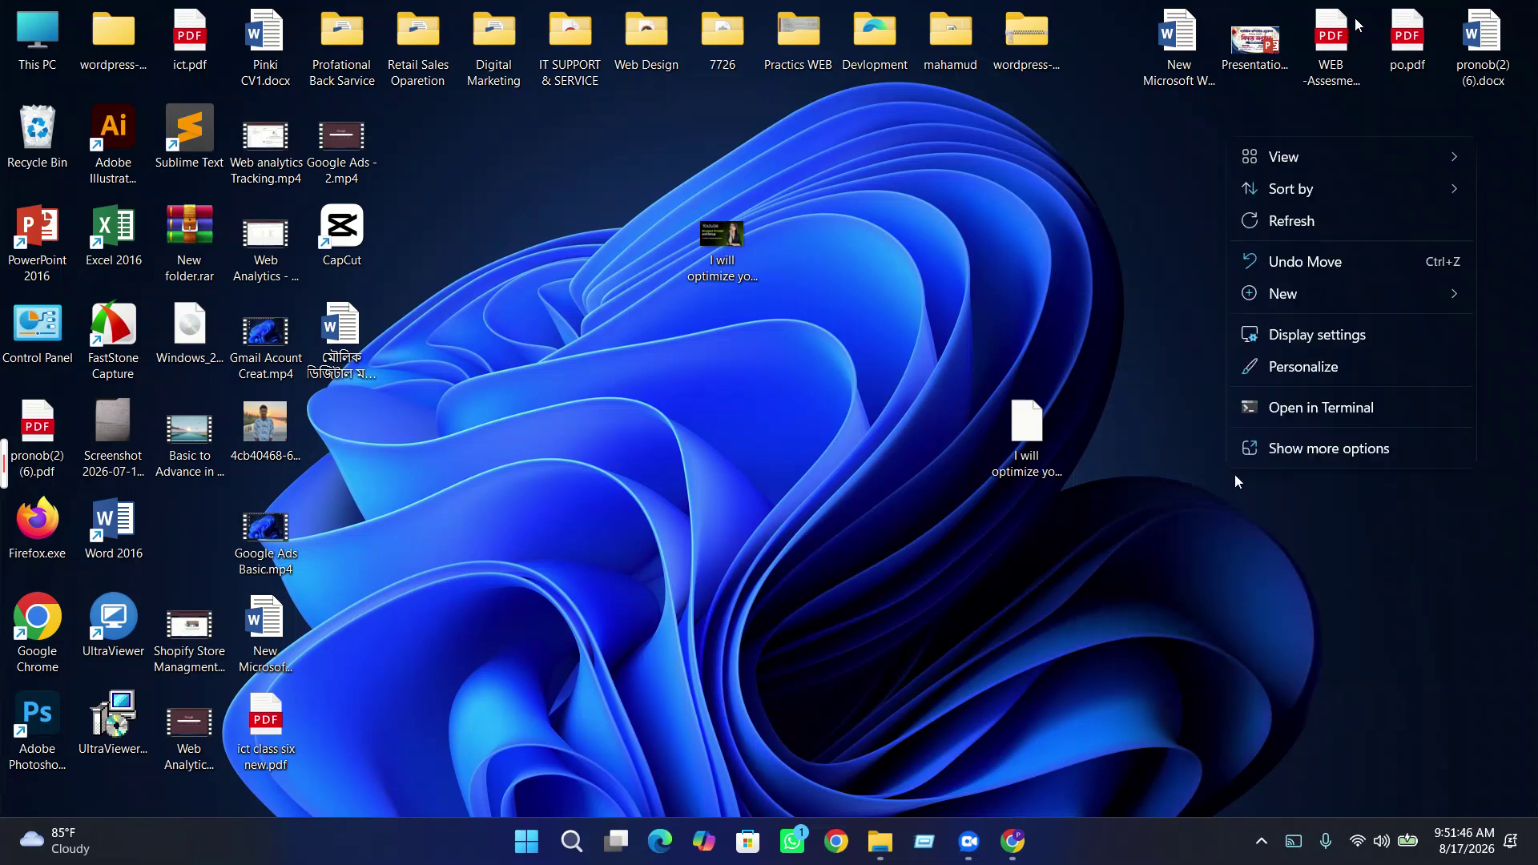
left_click(1320, 218)
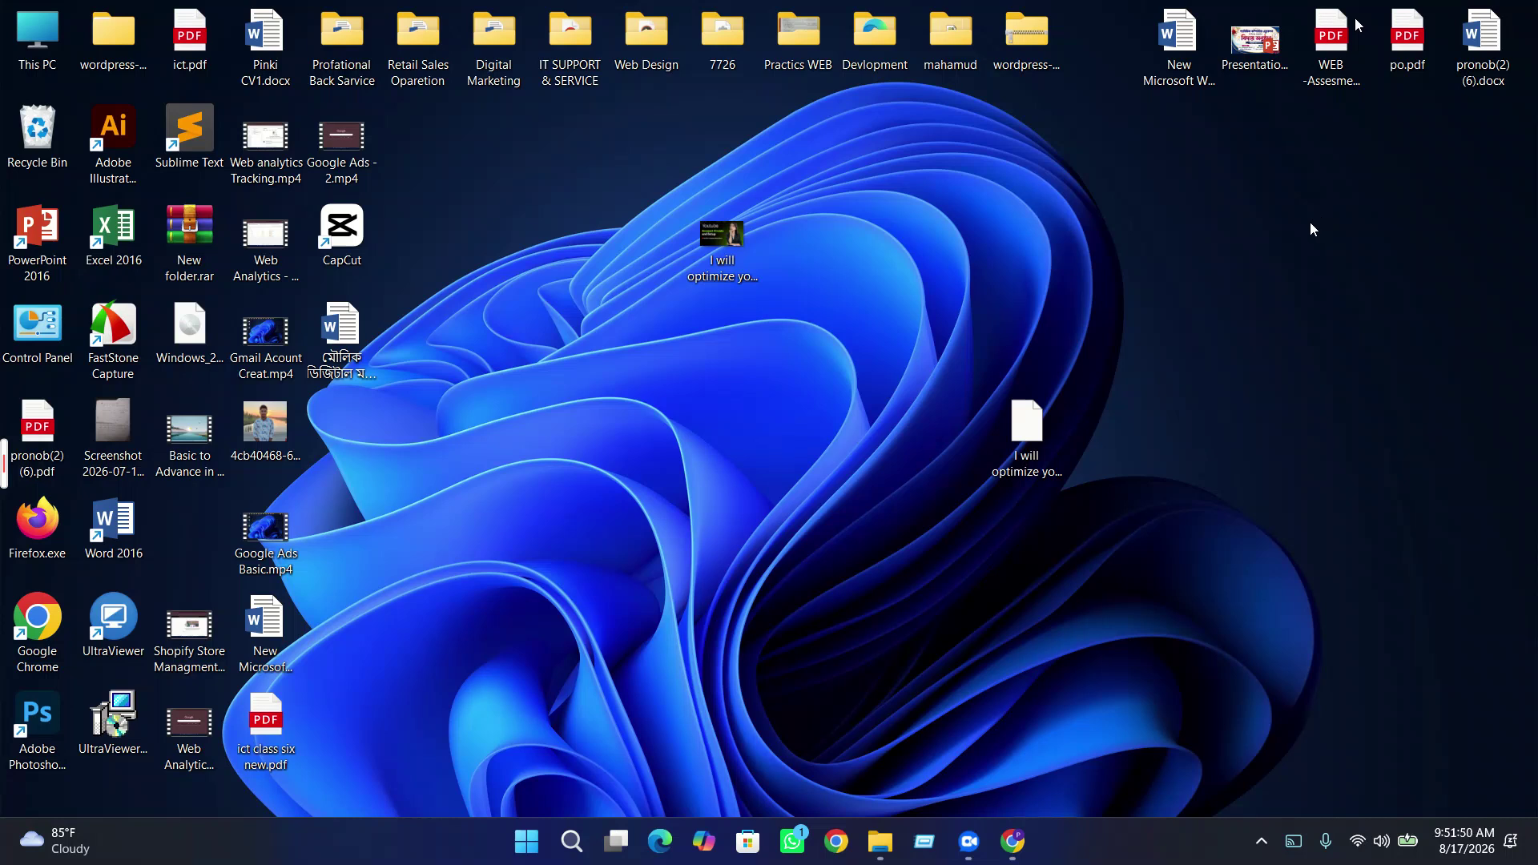
right_click(1050, 462)
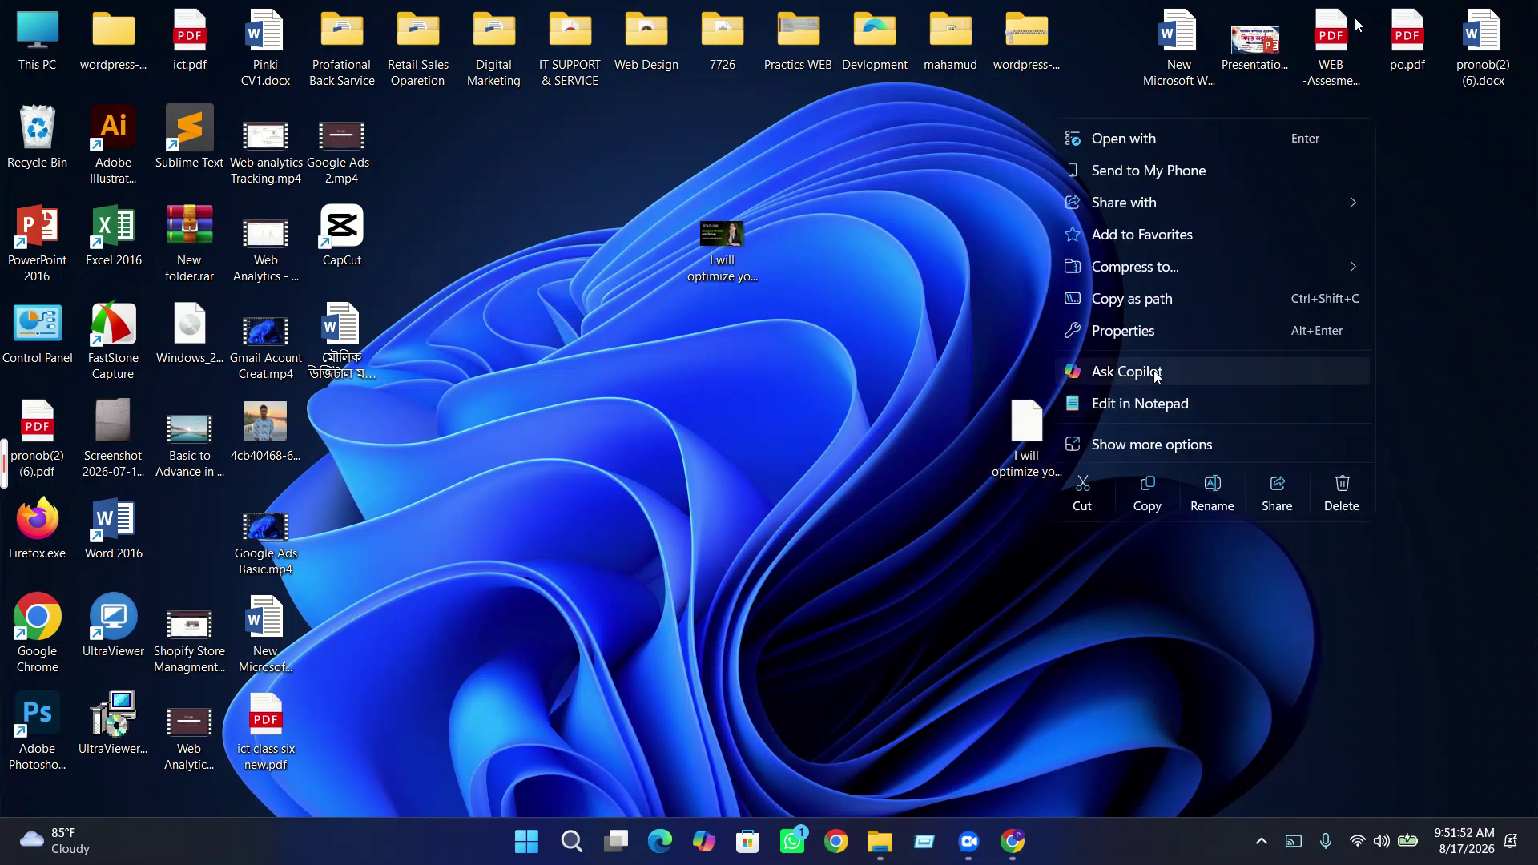
left_click(961, 320)
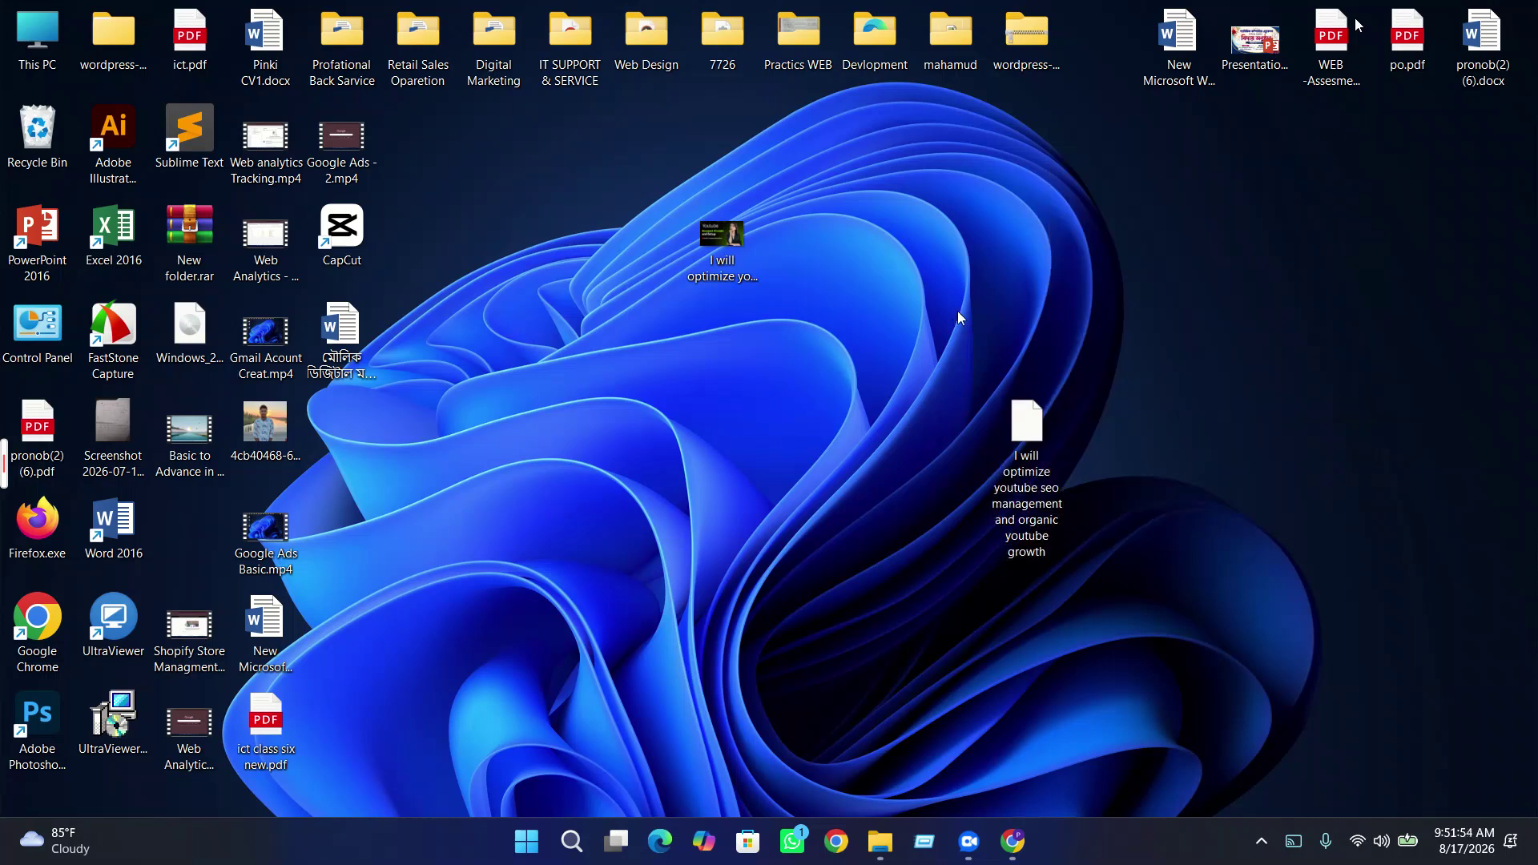
right_click(1010, 422)
left_click_drag(1011, 423, 1011, 423)
right_click(1172, 347)
key("Escape")
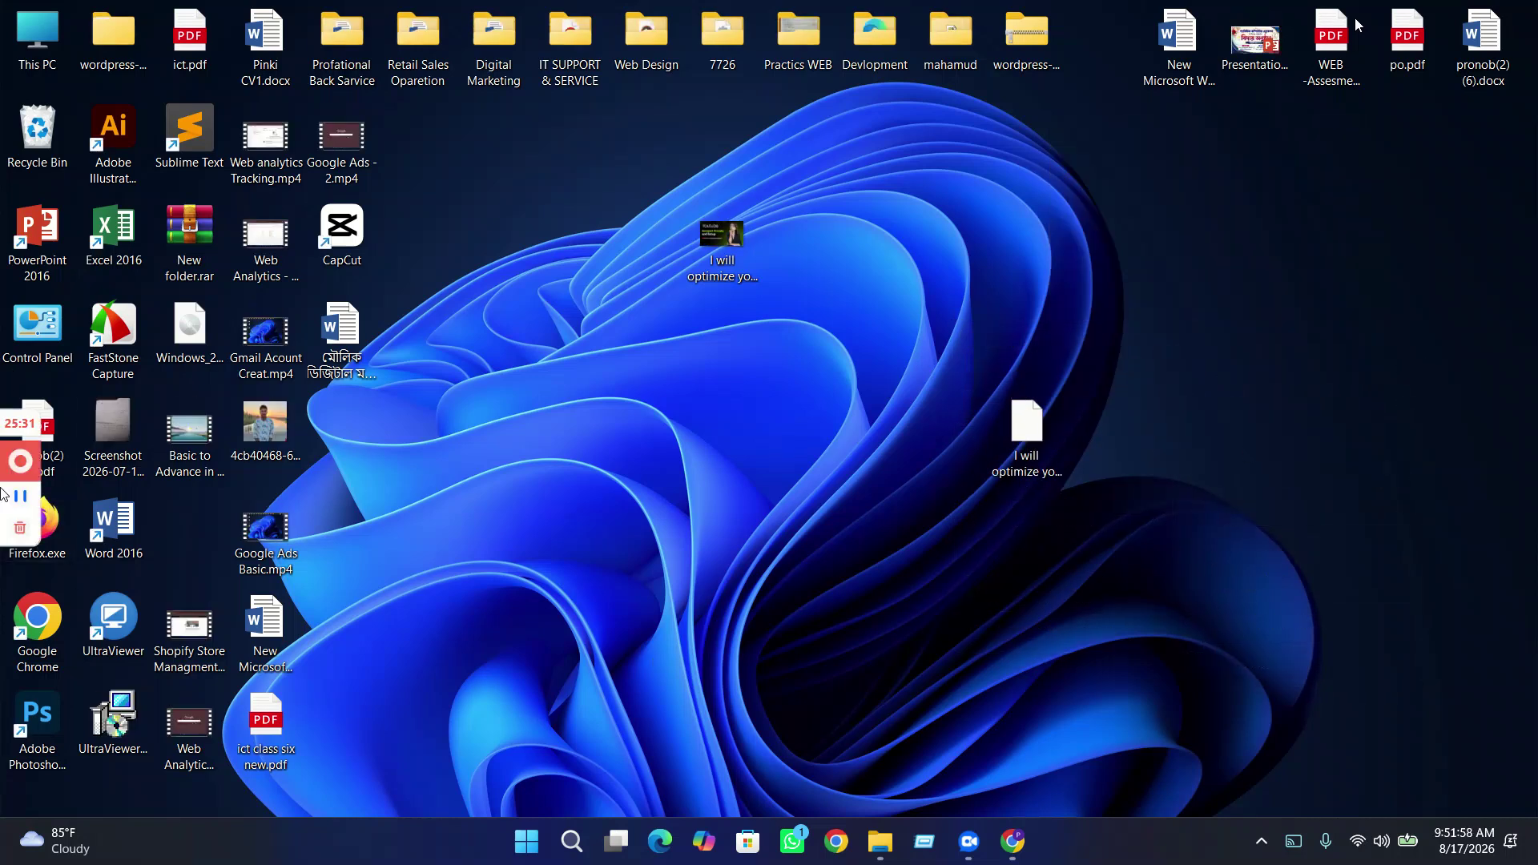
- Move Google Ads Basic.mp4 to the empty middle area of the desktop
left_click_drag(266, 535, 797, 449)
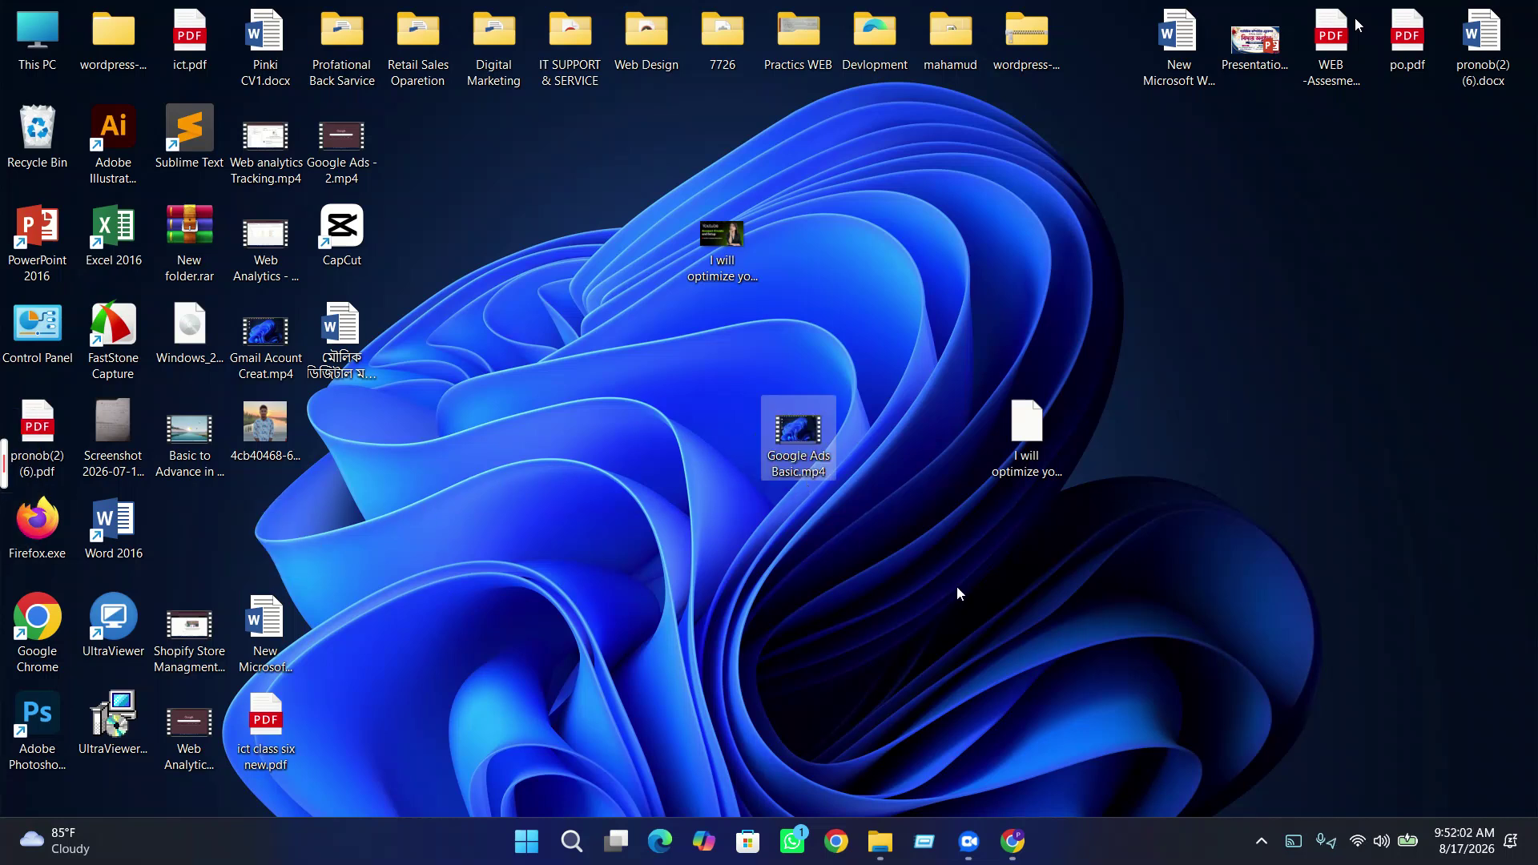
- Switch to Chrome, review the Video SEO field list in the Fiverr Marketplace document, and return to the desktop
left_click(1012, 841)
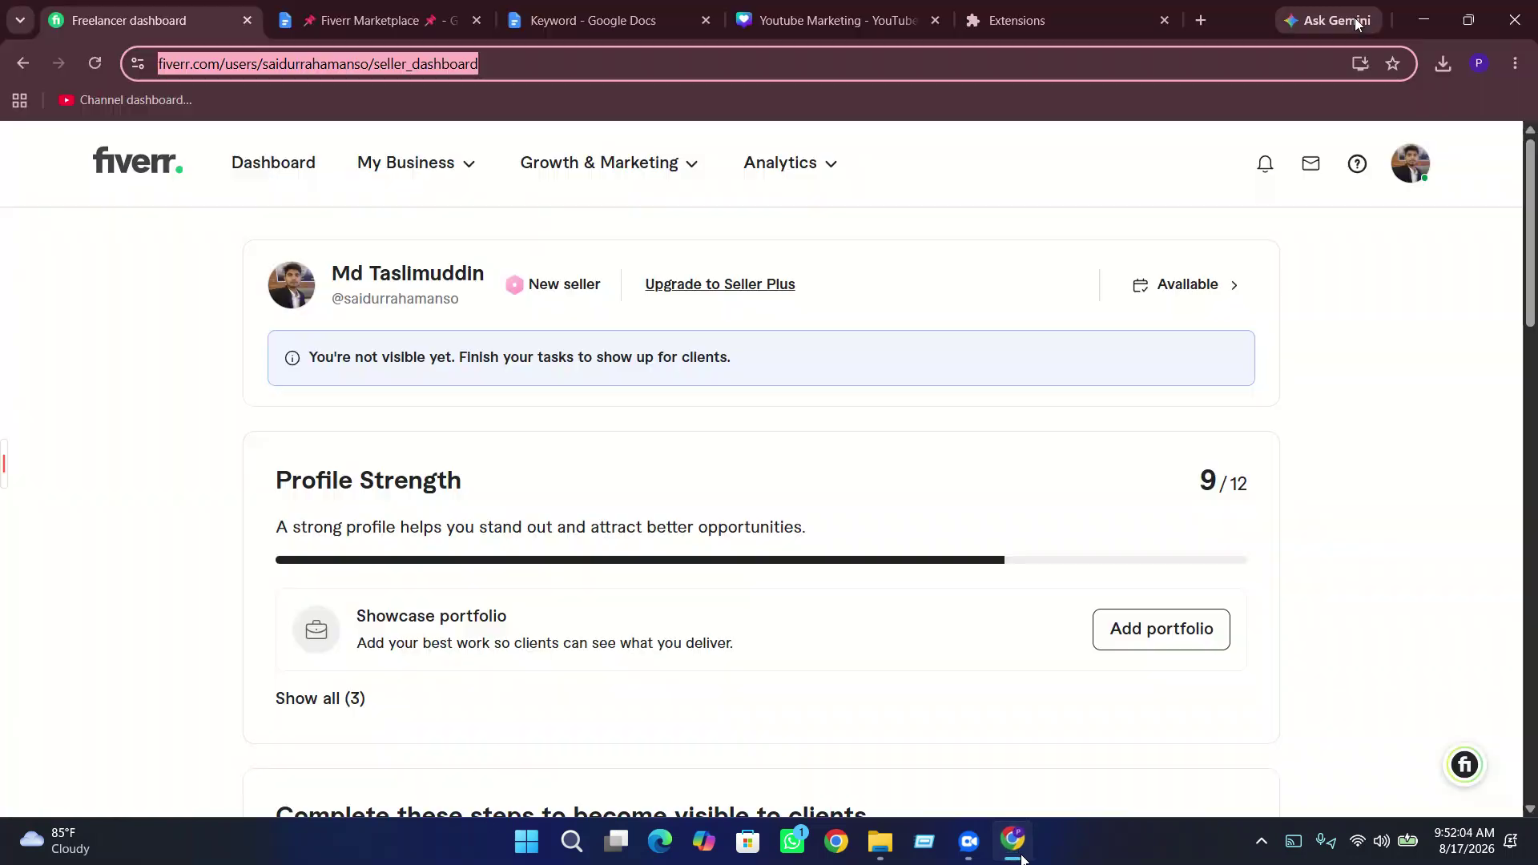
left_click(368, 8)
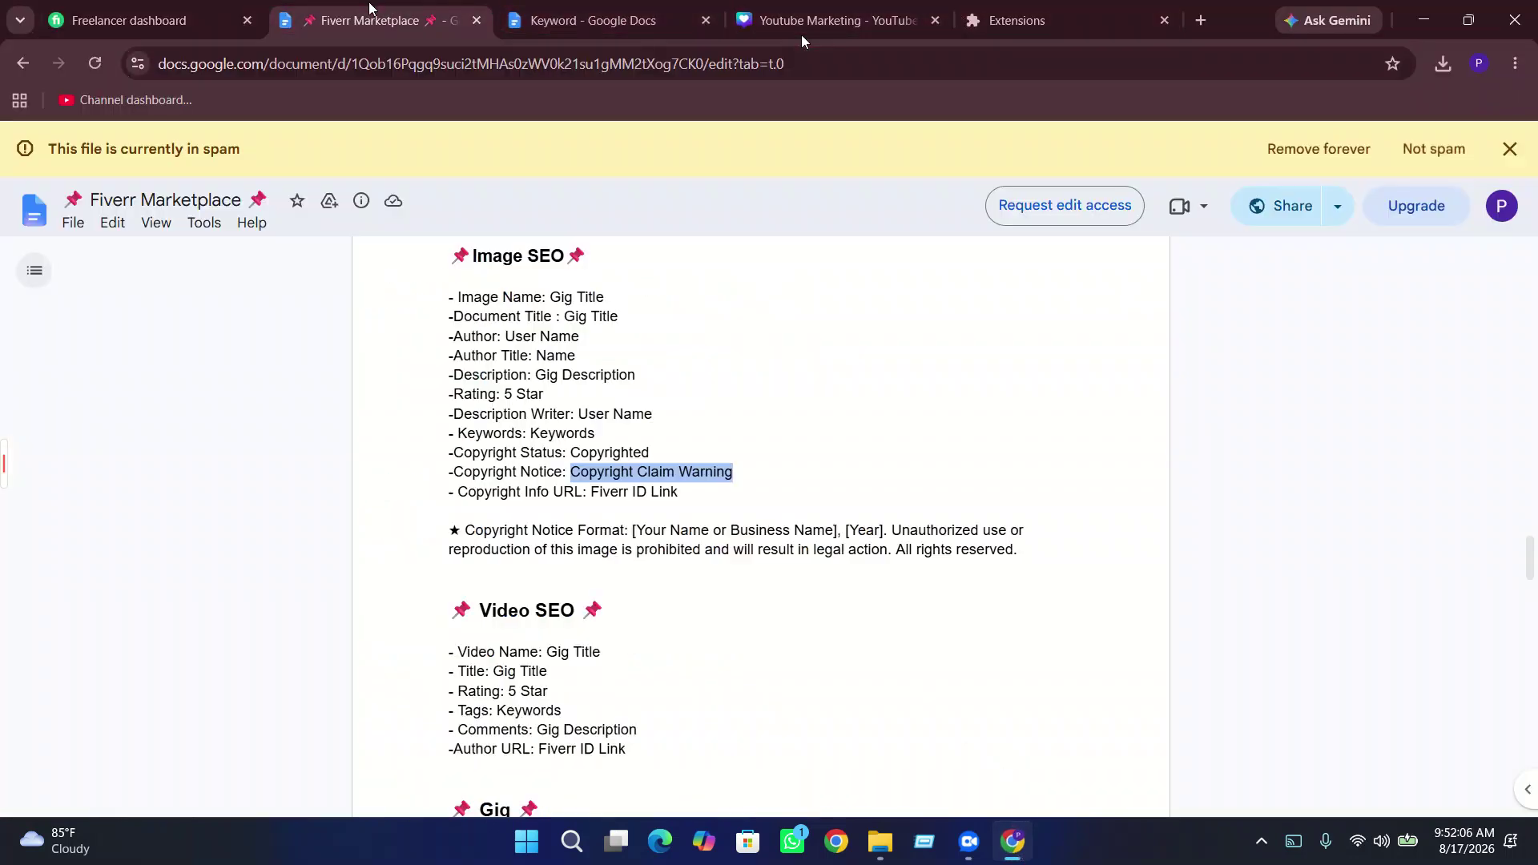
scroll(556, 513, "down", 4)
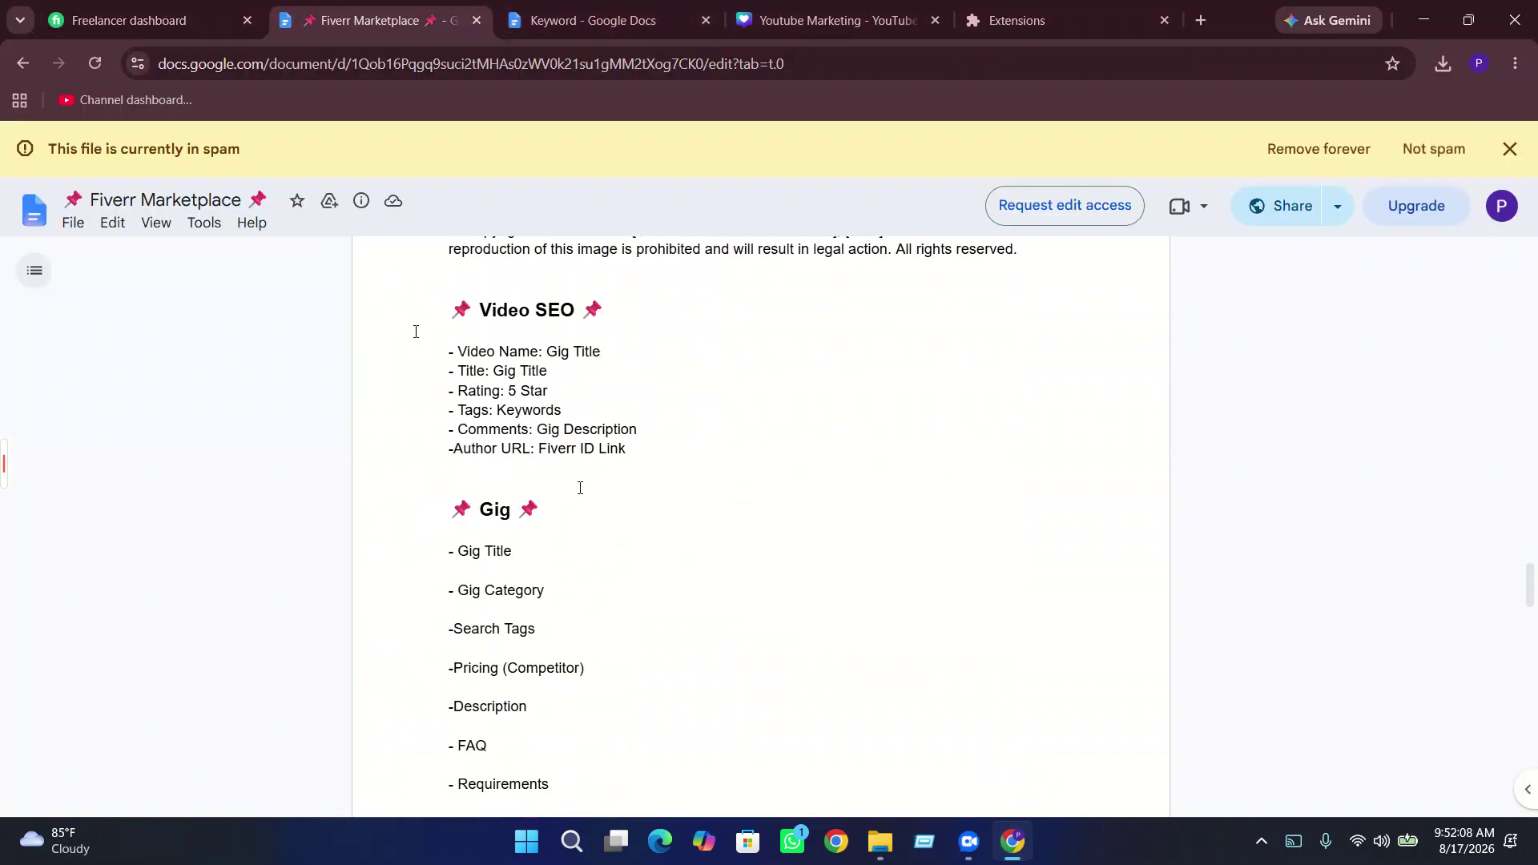
left_click_drag(451, 334, 495, 355)
double_click(534, 390)
mouse_move(551, 410)
left_mouse_down()
mouse_move(677, 439)
mouse_move(553, 413)
left_mouse_up()
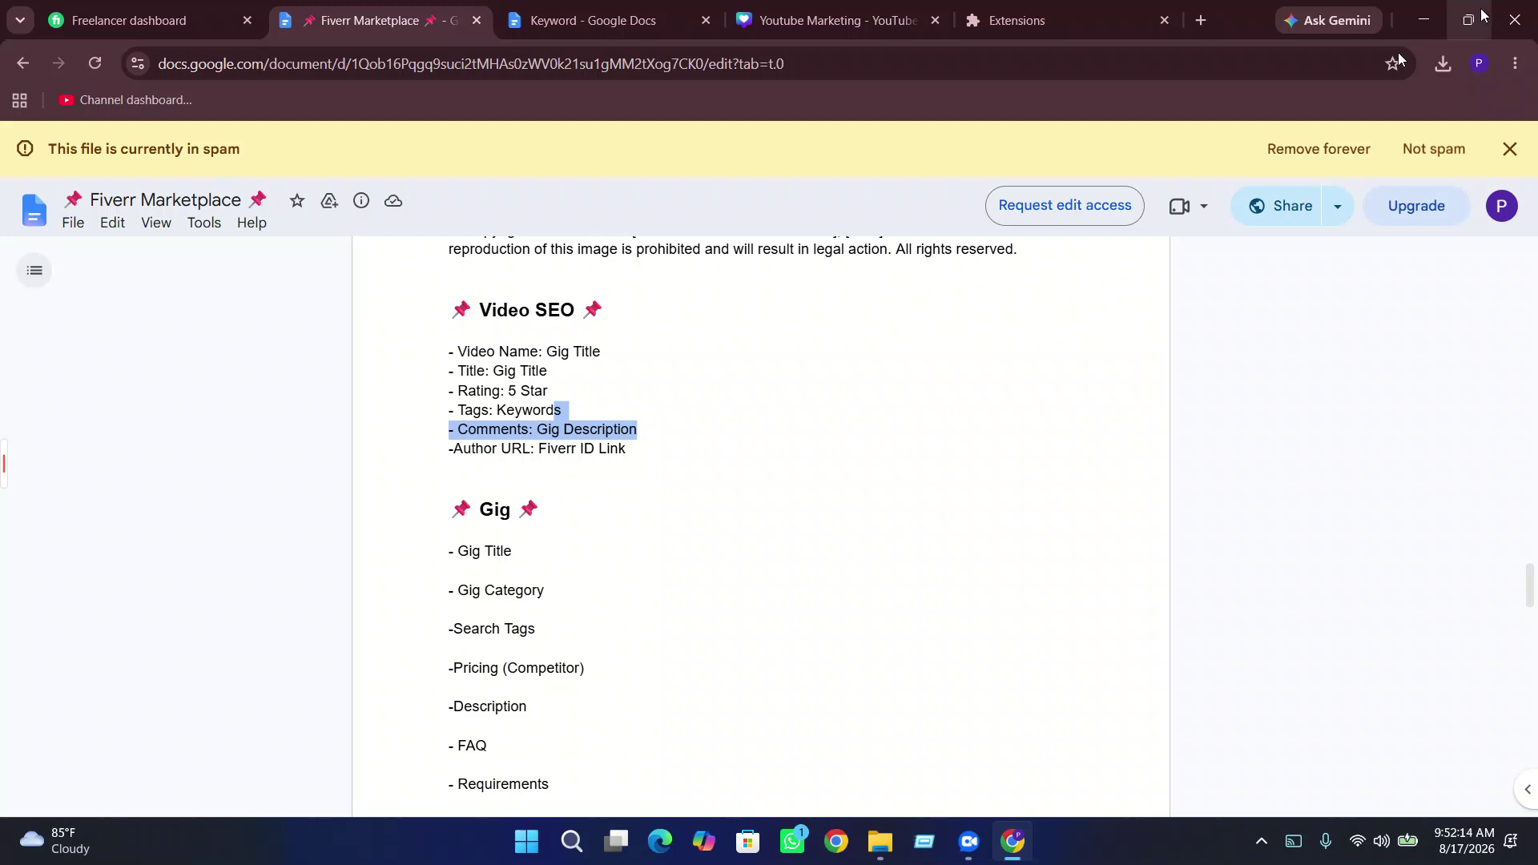
left_click(1423, 20)
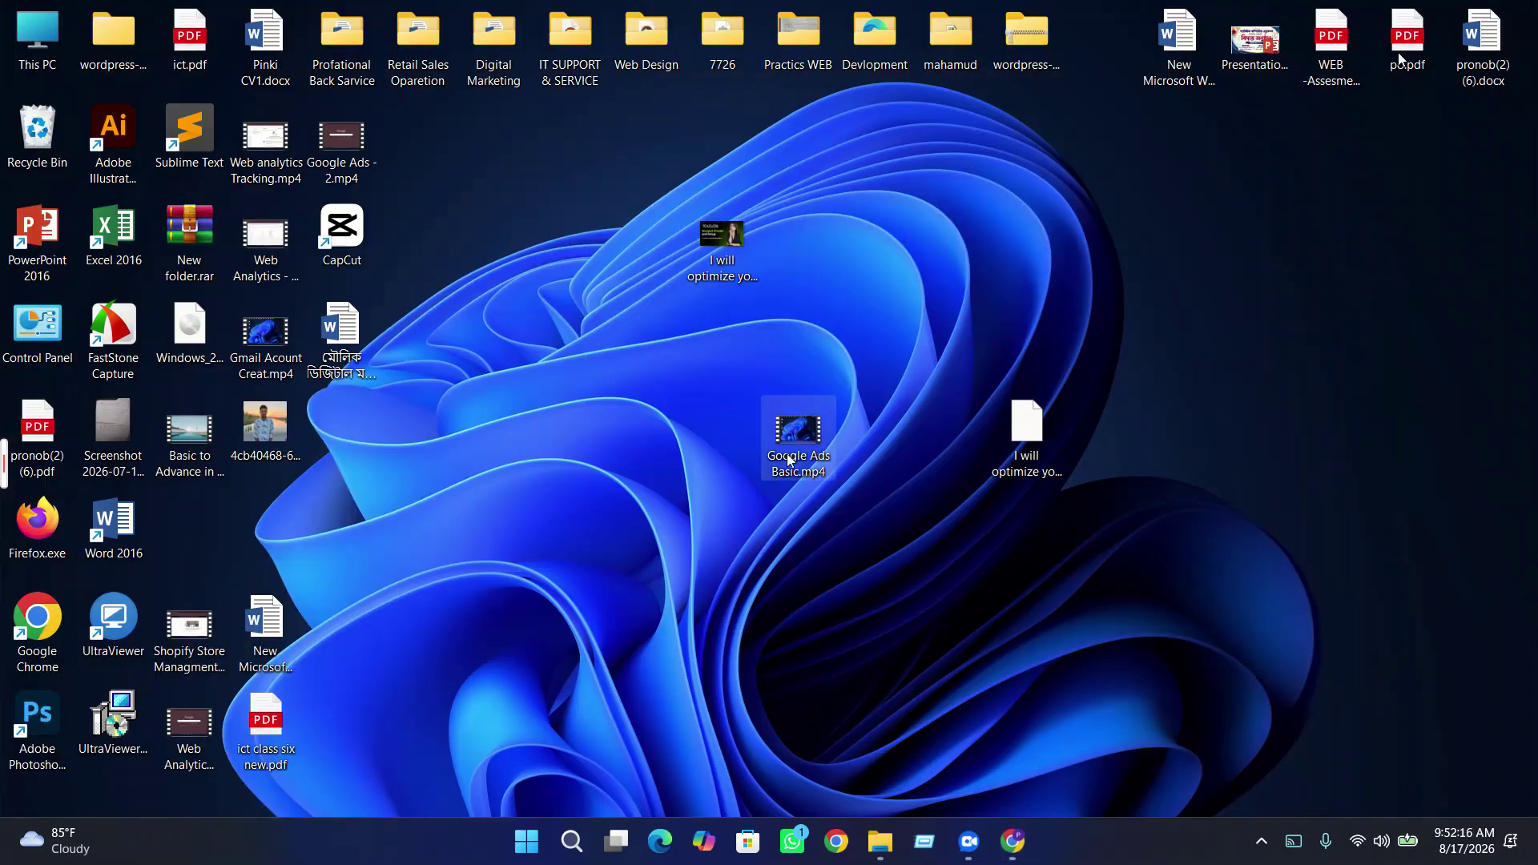
- Examine the Title, Subtitle, Rating, Tags and Comments fields and the file name in the properties of Google Ads Basic.mp4
right_click(789, 461)
left_click(888, 570)
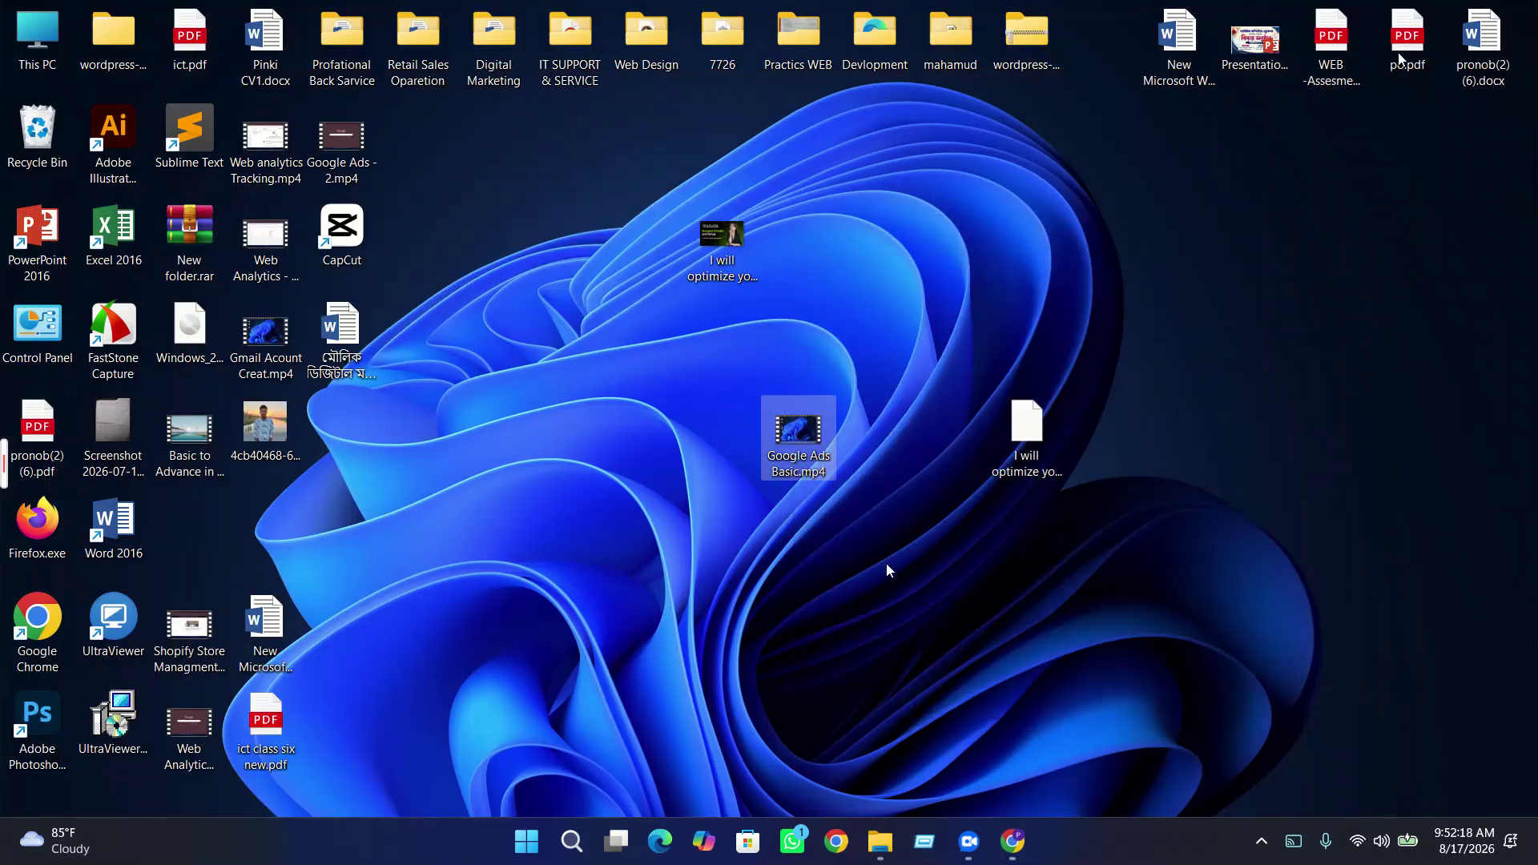
left_click(1027, 354)
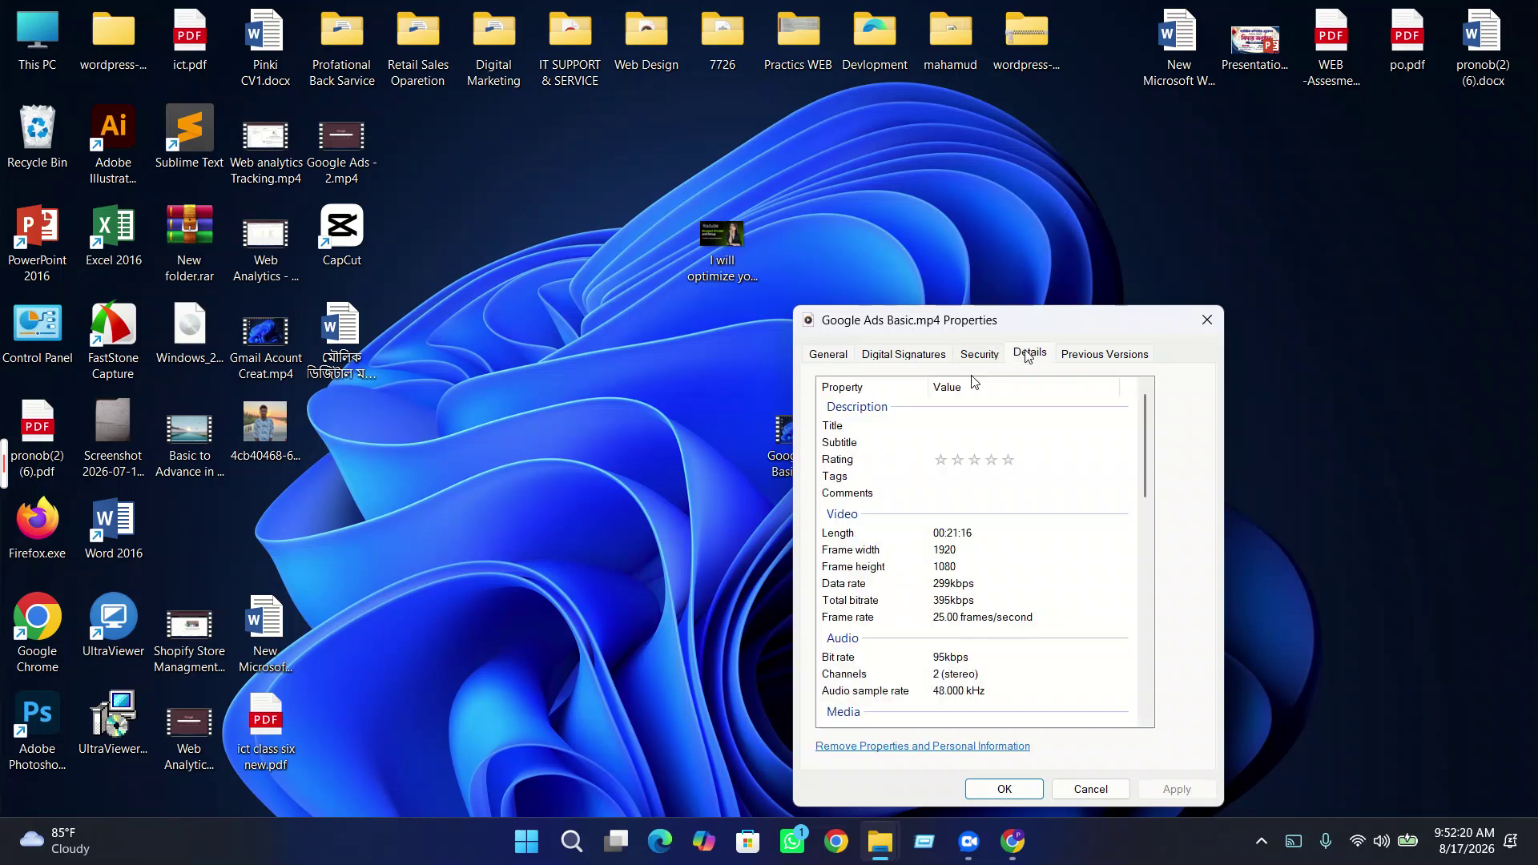
left_click(961, 426)
left_click(965, 443)
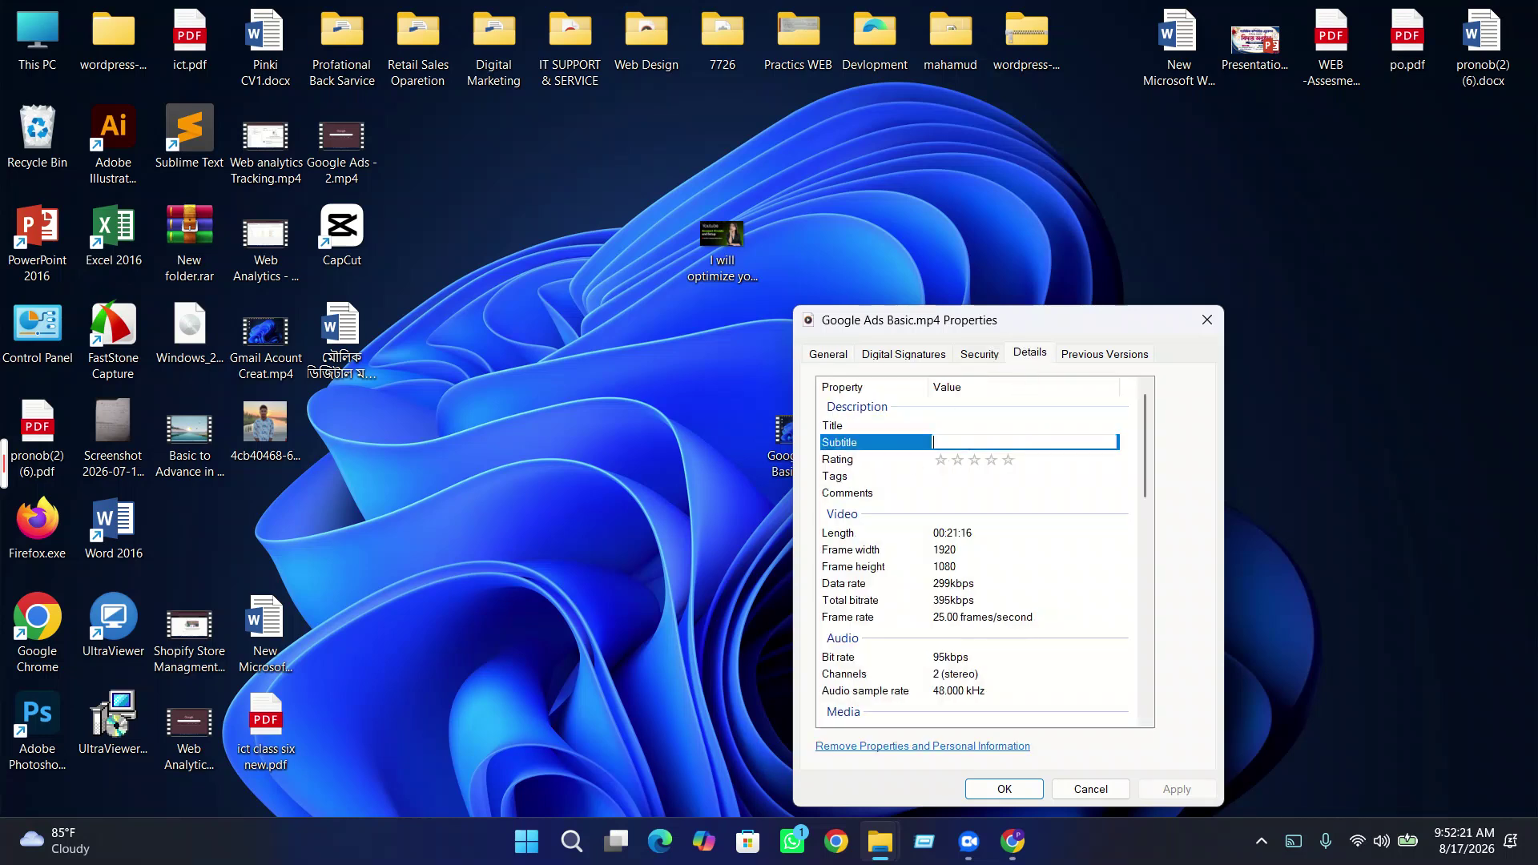
left_click(963, 460)
left_click(964, 477)
left_click(965, 494)
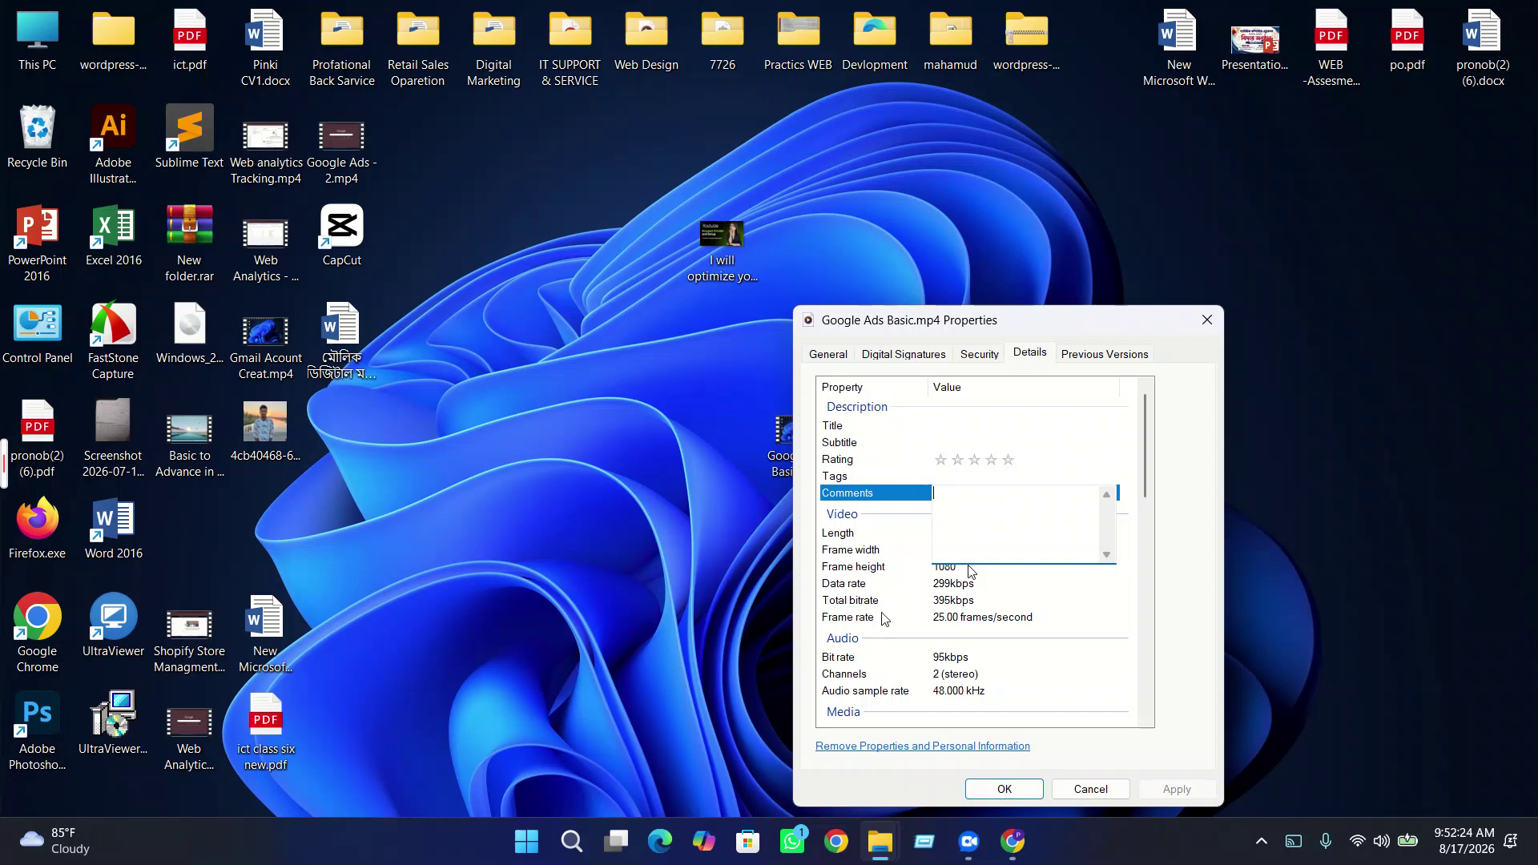
left_click(875, 531)
left_click(830, 355)
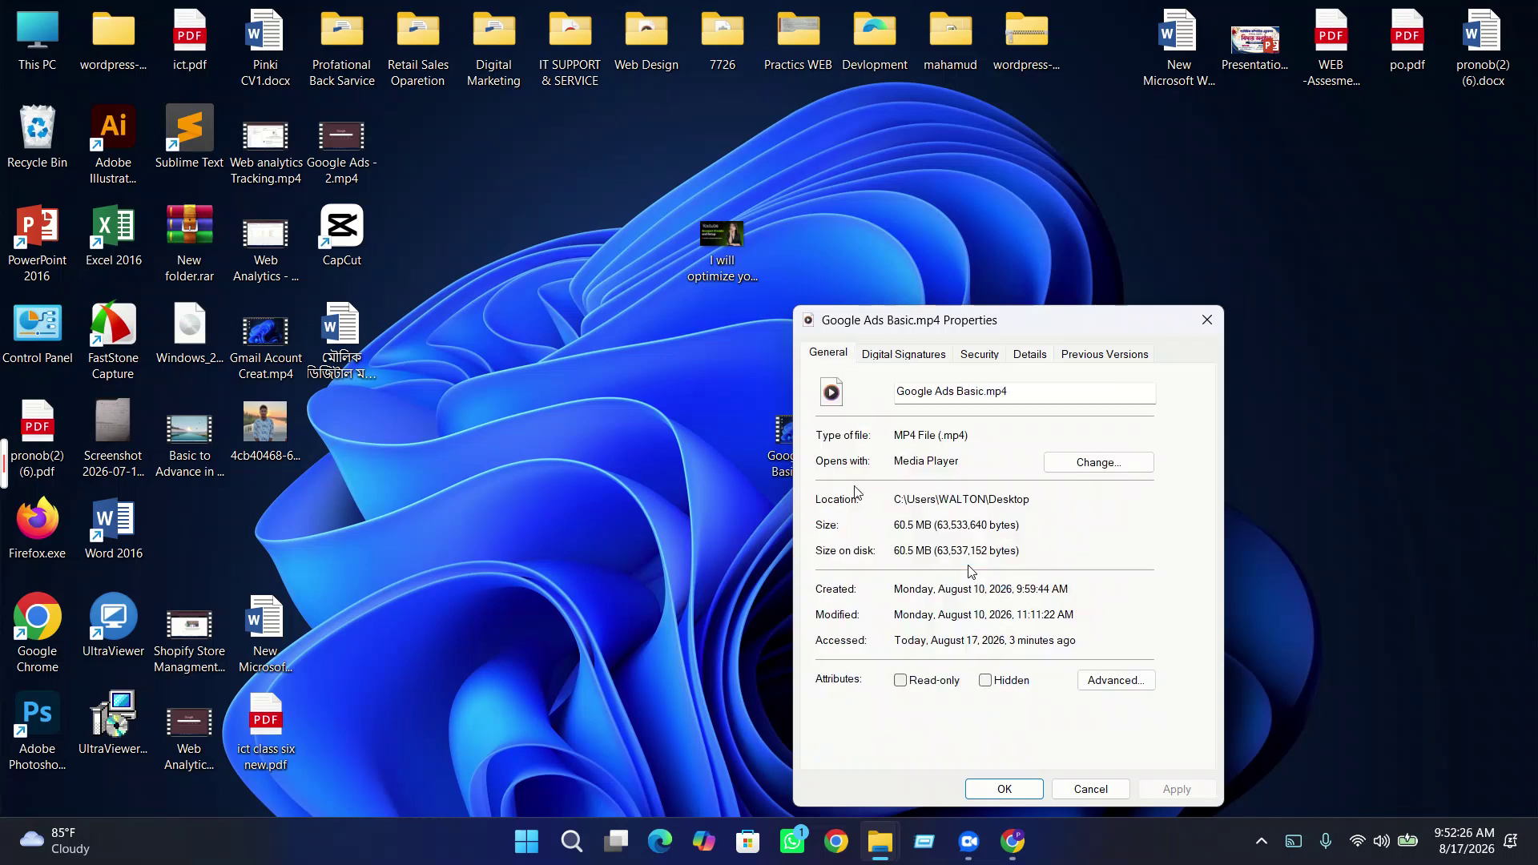
key("Tab")
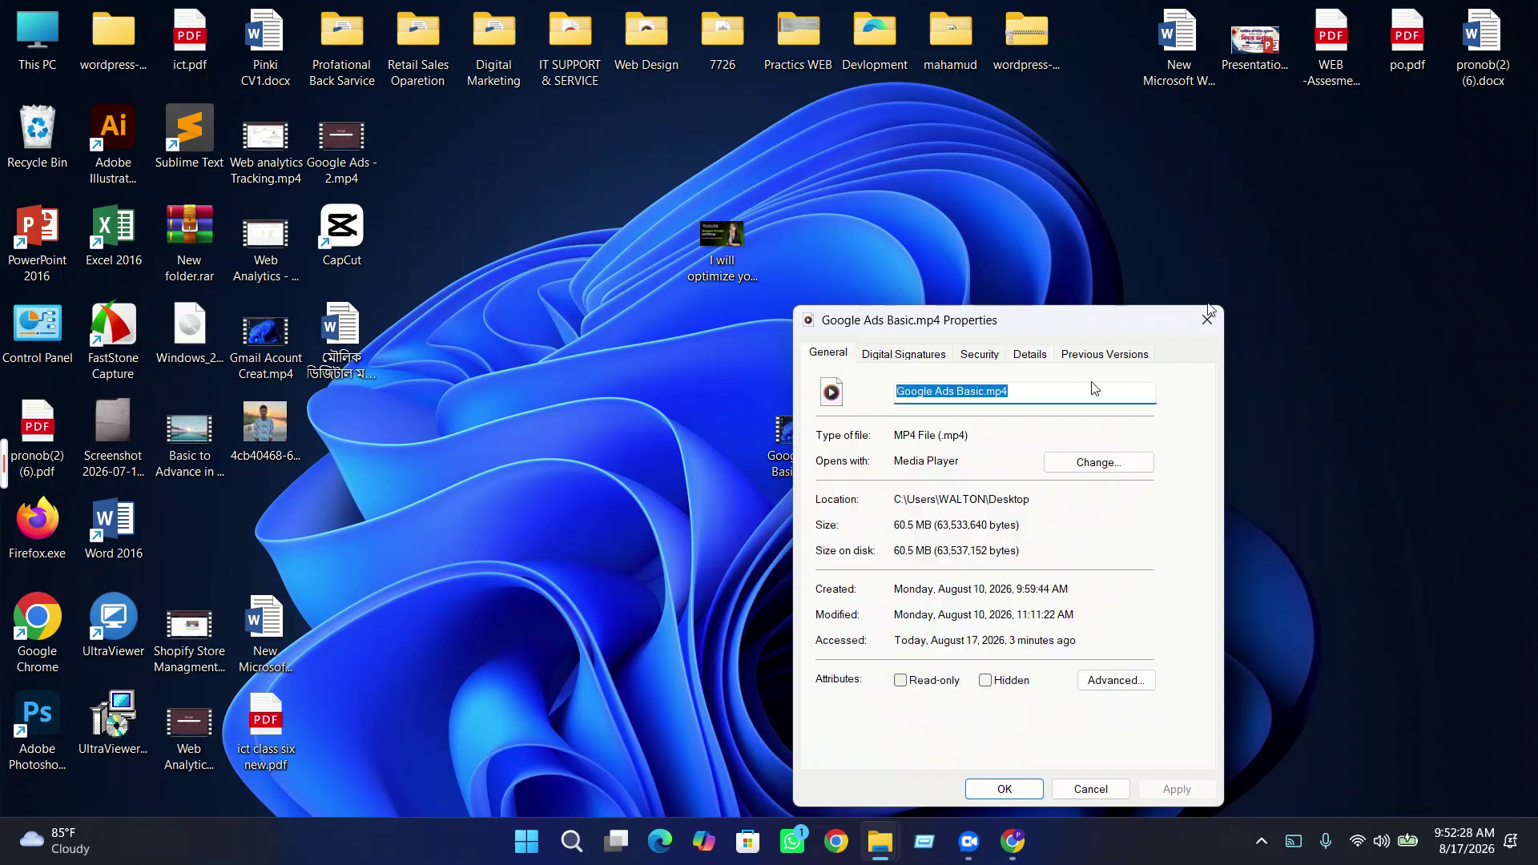
- Close the properties of Google Ads Basic.mp4 and refresh the desktop
left_click(1208, 319)
right_click(1211, 330)
left_click(1246, 414)
right_click(1264, 96)
left_click(1310, 180)
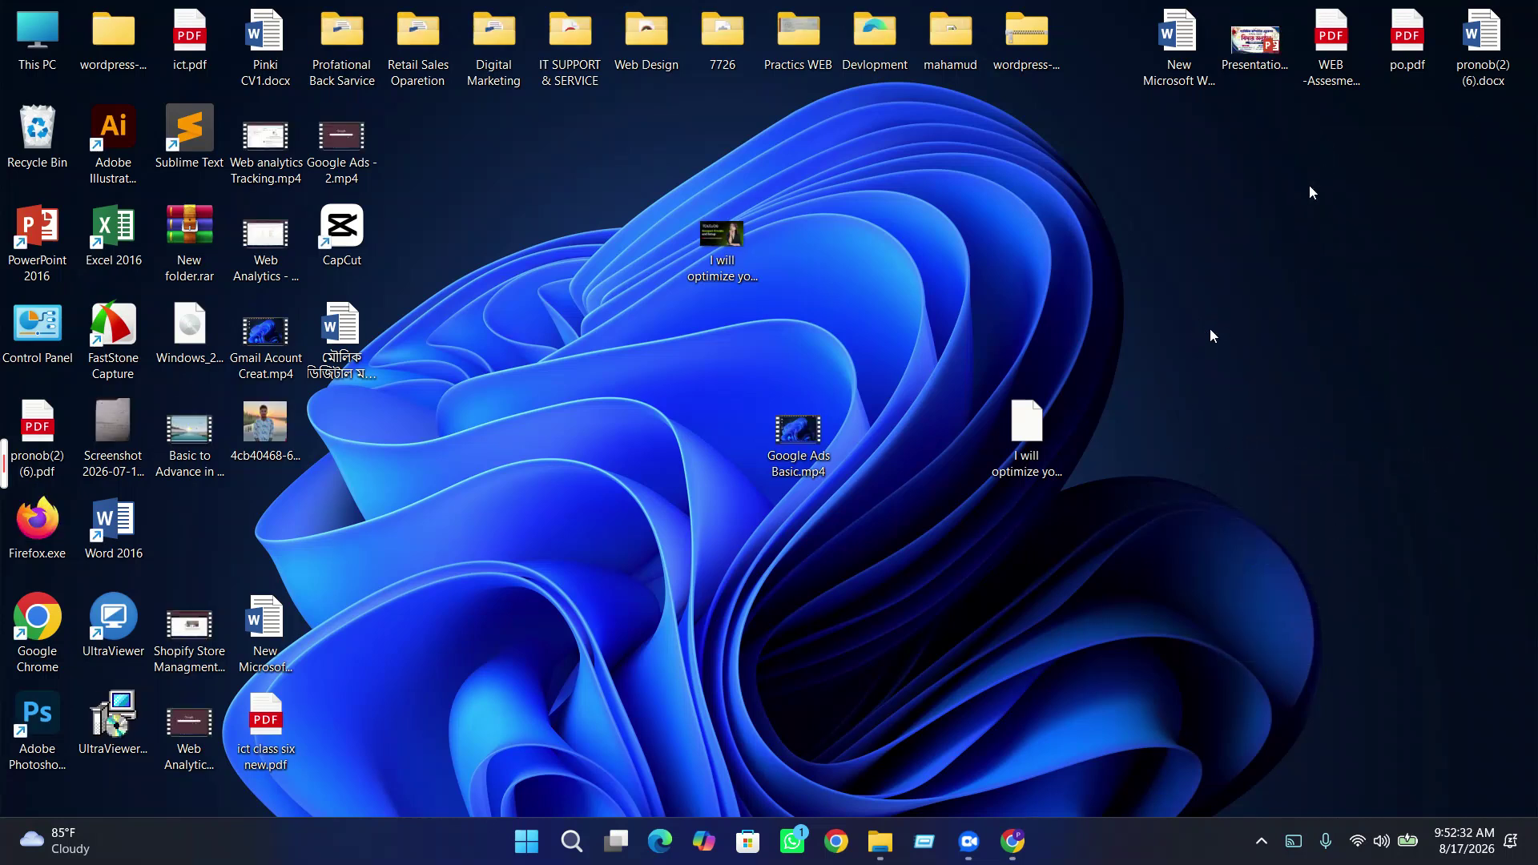
right_click(1105, 302)
left_click(1189, 381)
right_click(1189, 380)
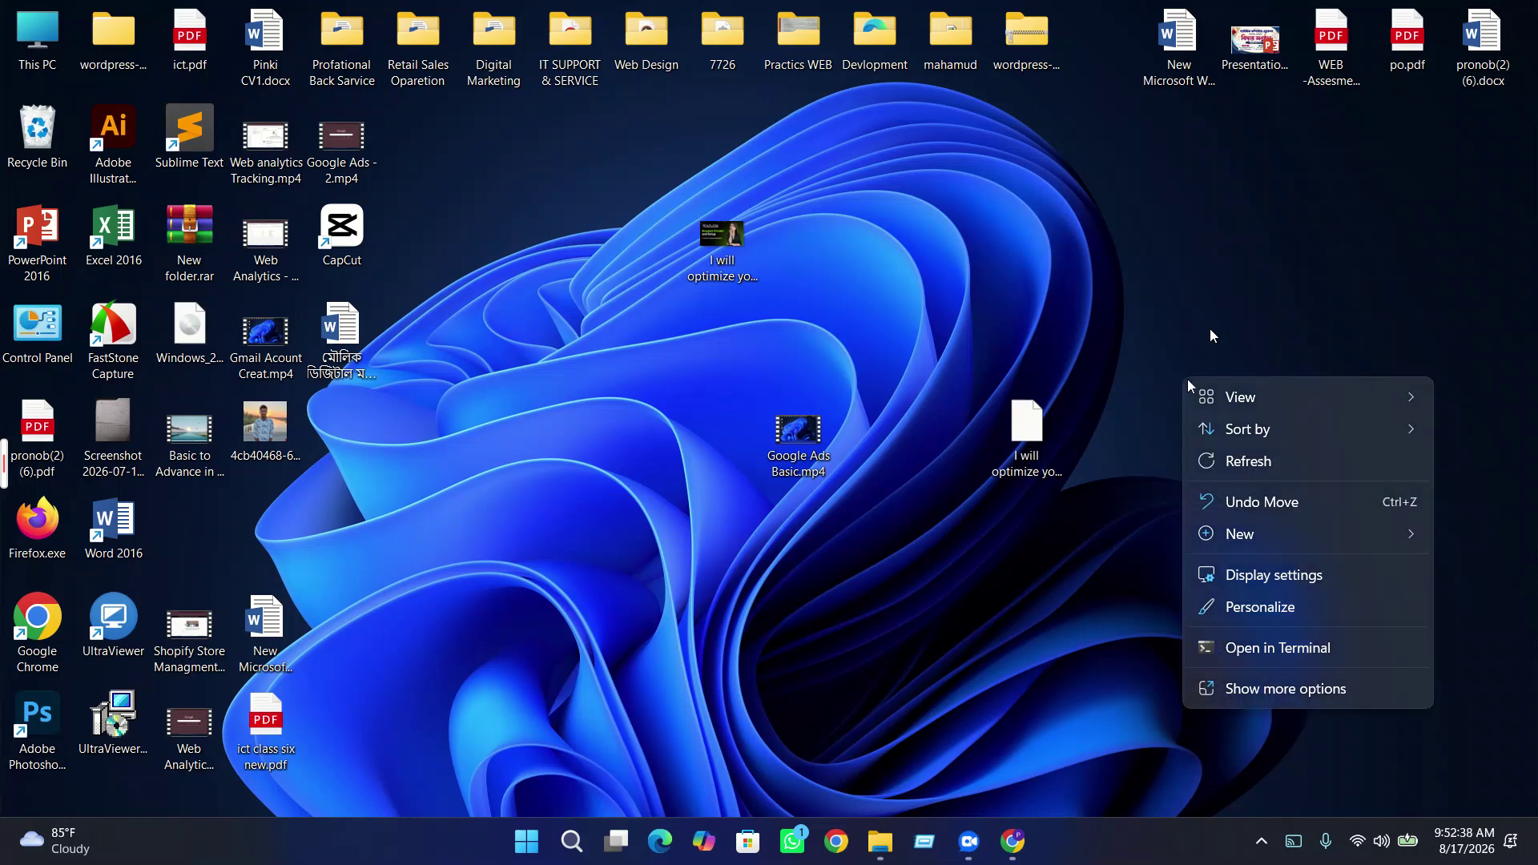
left_click(1250, 461)
right_click(1291, 457)
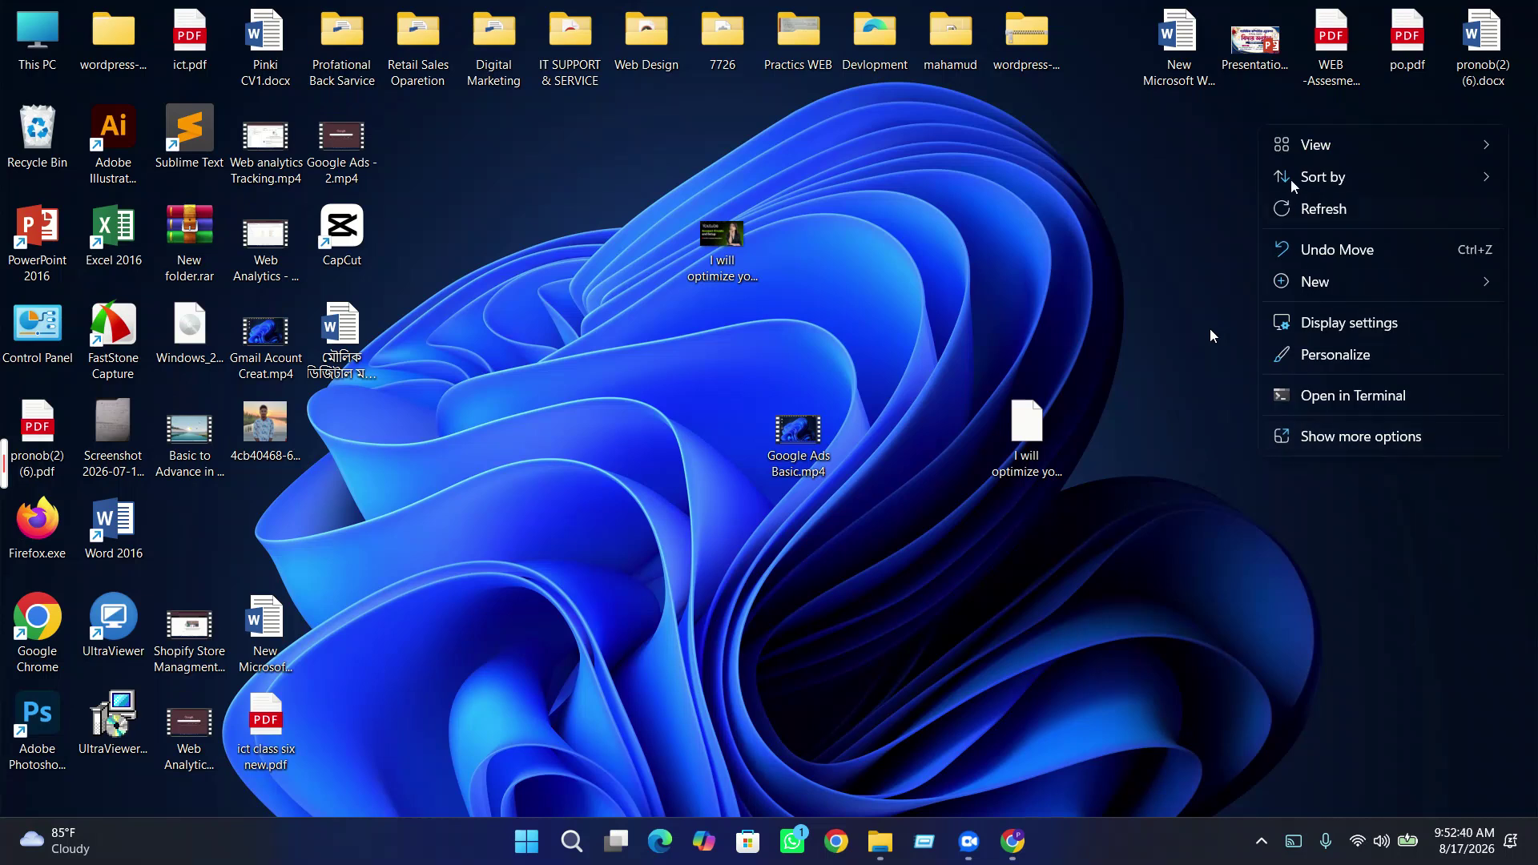
left_click(1297, 206)
right_click(1295, 201)
left_click(1201, 290)
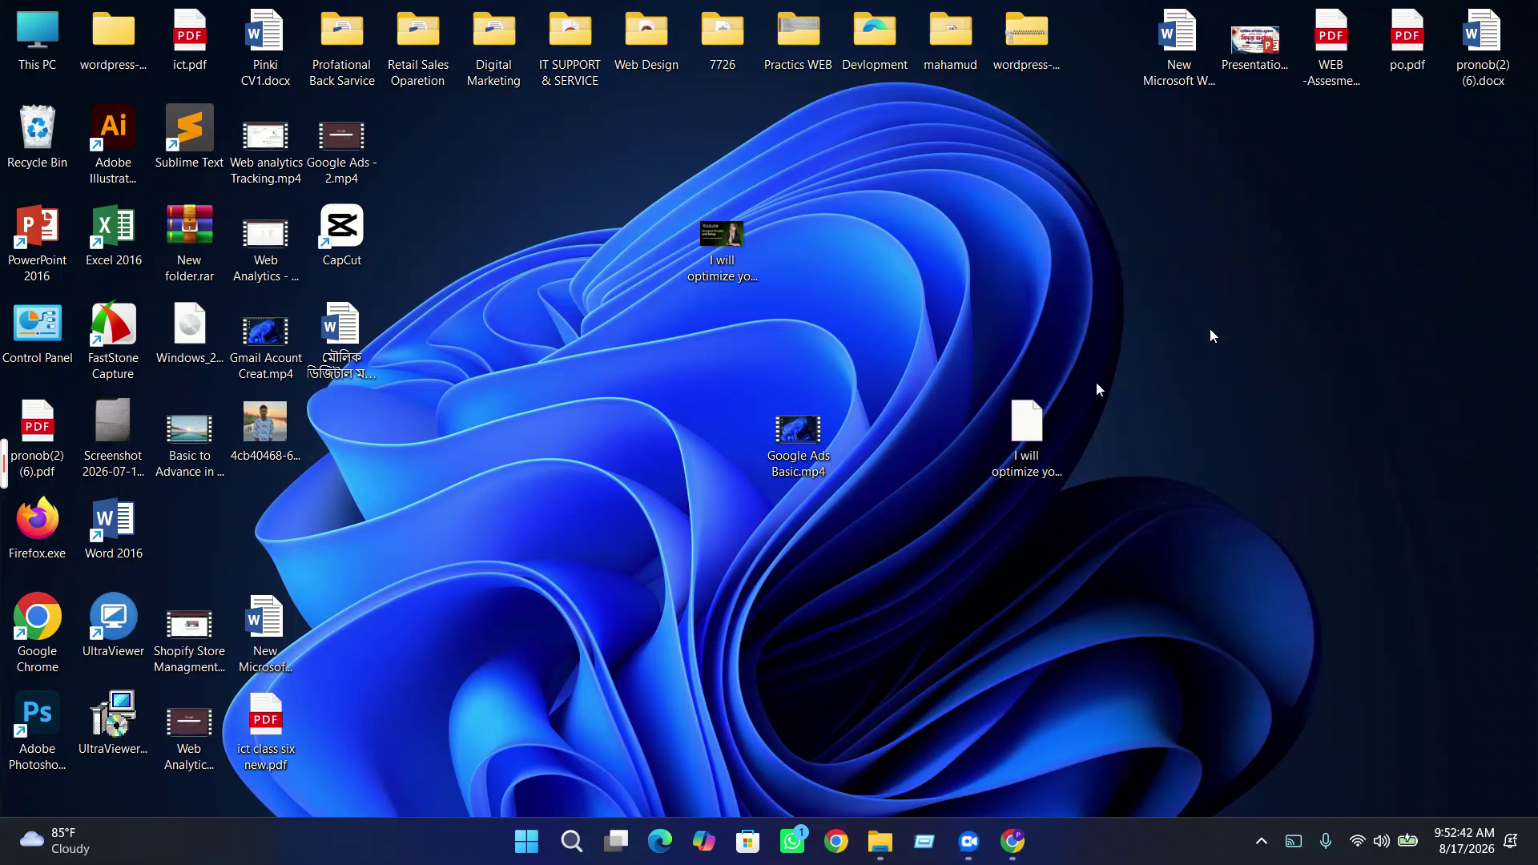
- Switch to Chrome and replace the Extensions tab with a new blank tab
left_click(1013, 841)
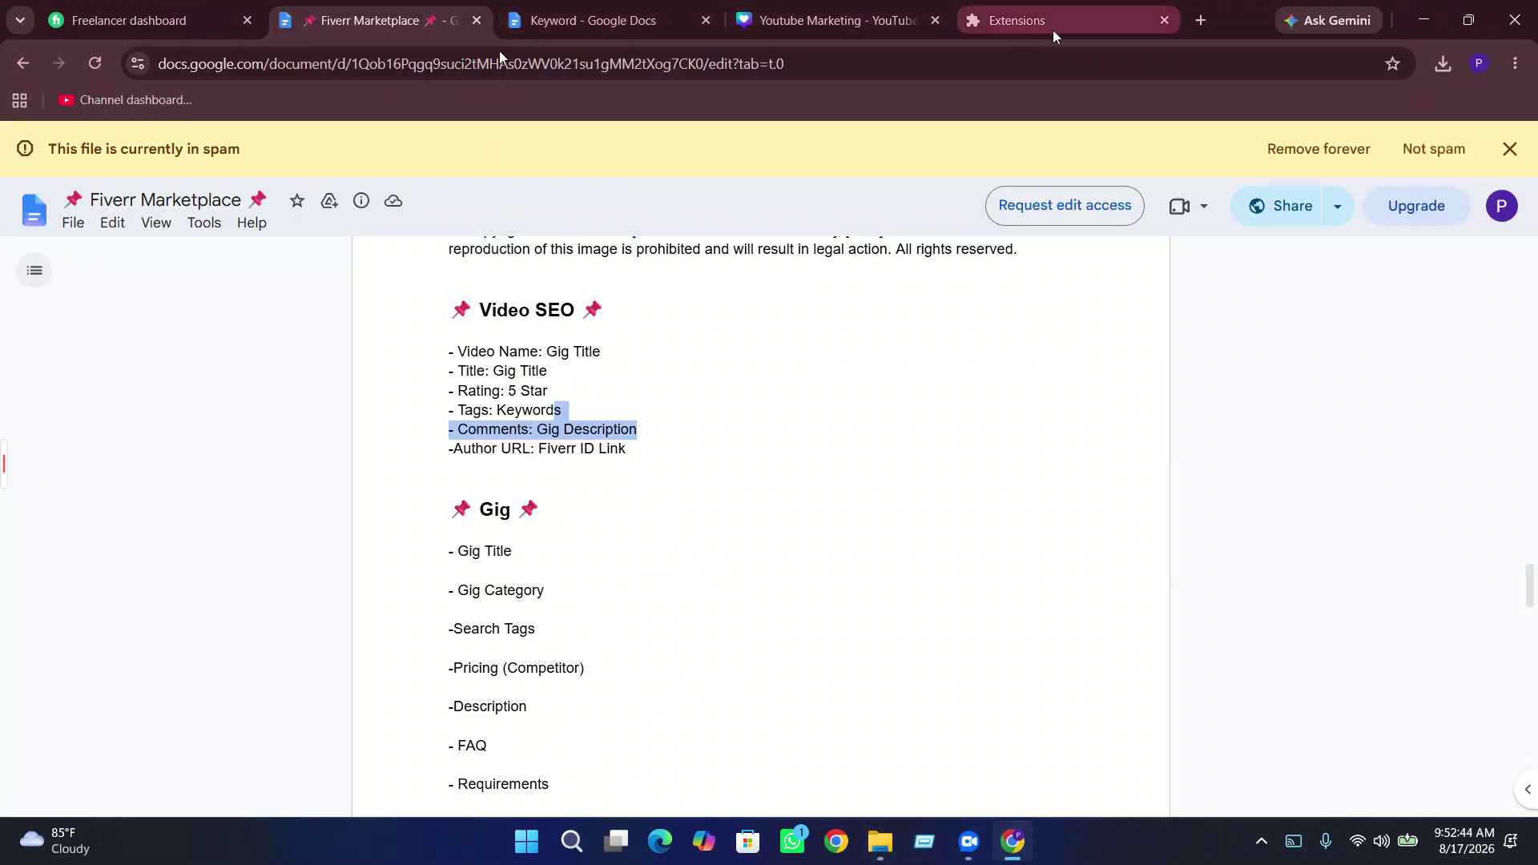
left_click(1163, 20)
left_click(1007, 20)
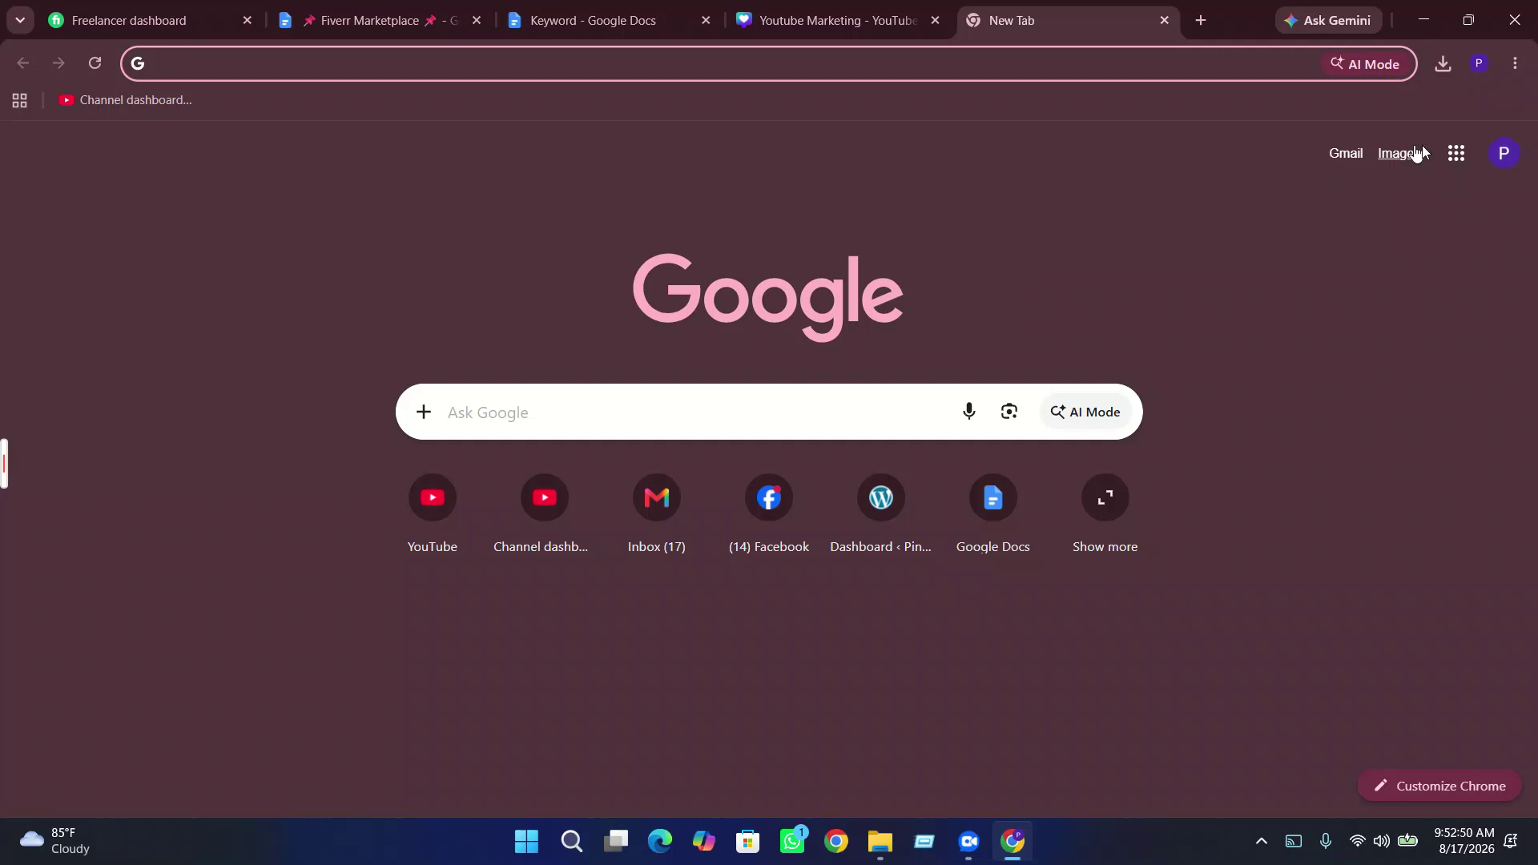
left_click(1456, 153)
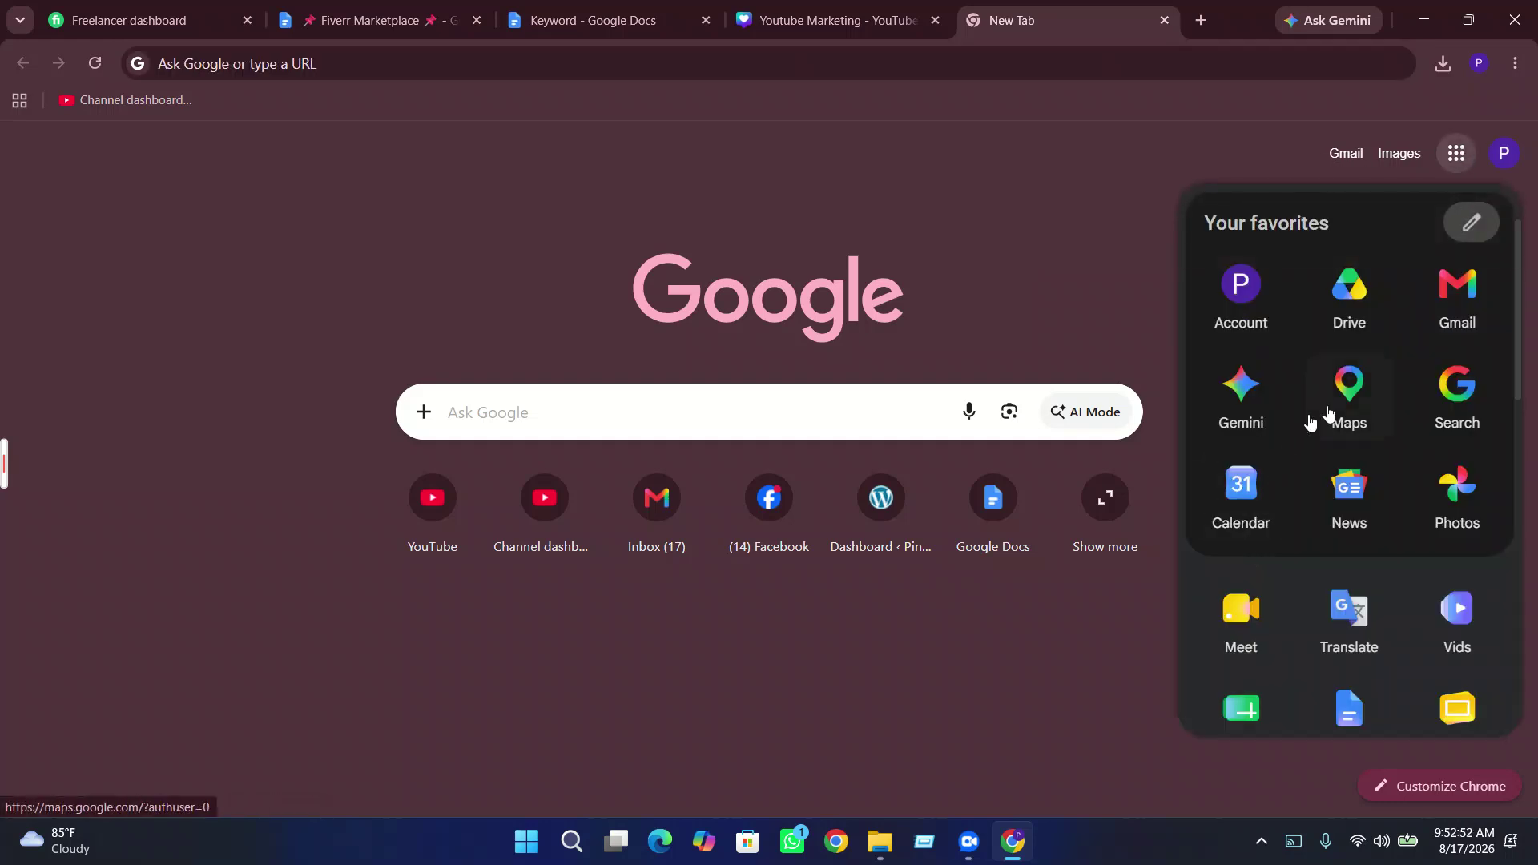
scroll(1366, 447, "down", 3)
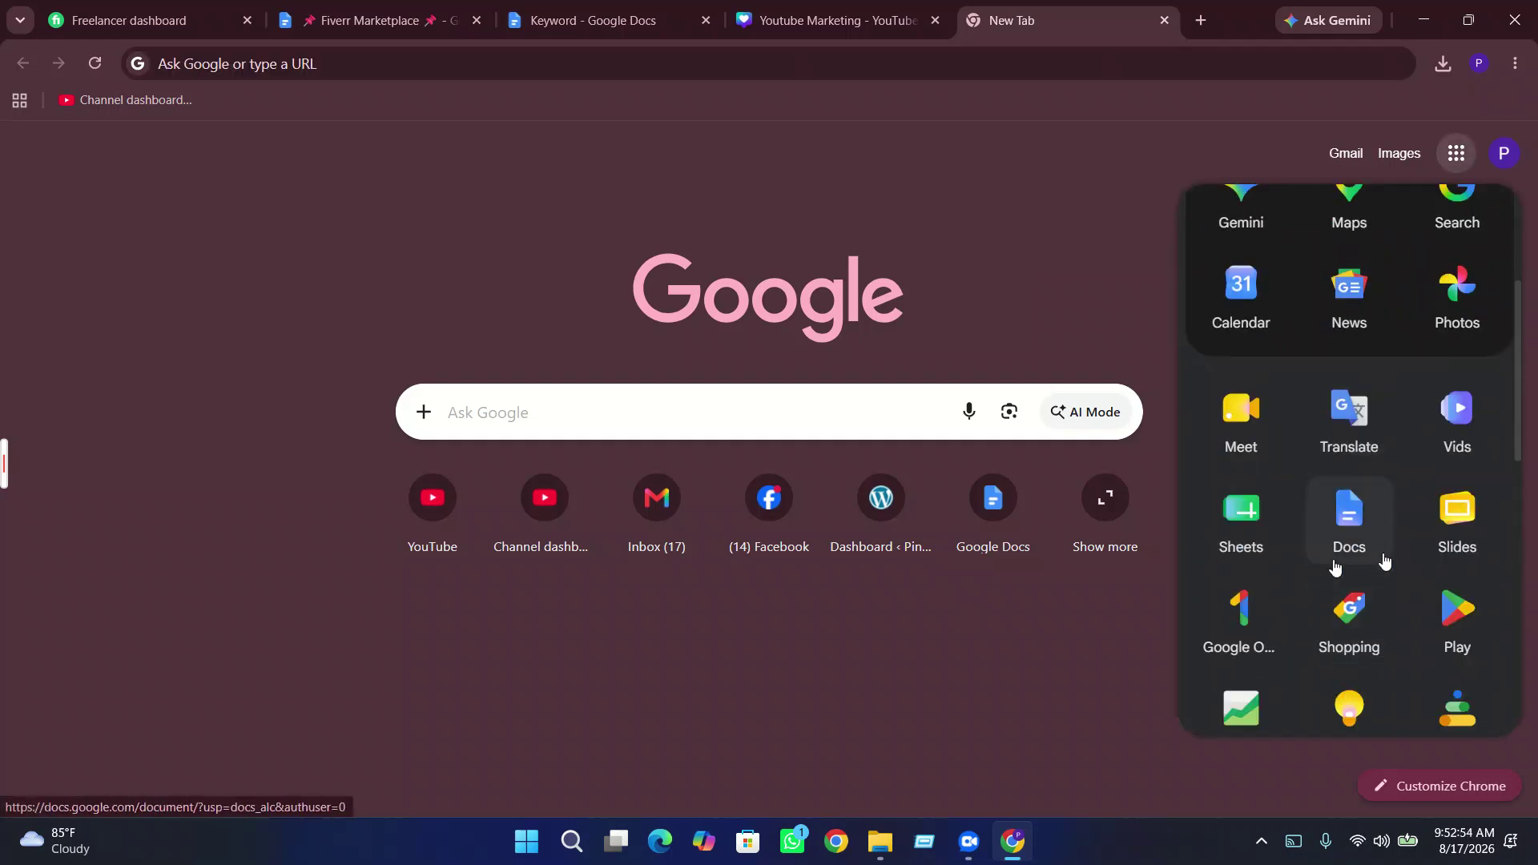
left_click(833, 129)
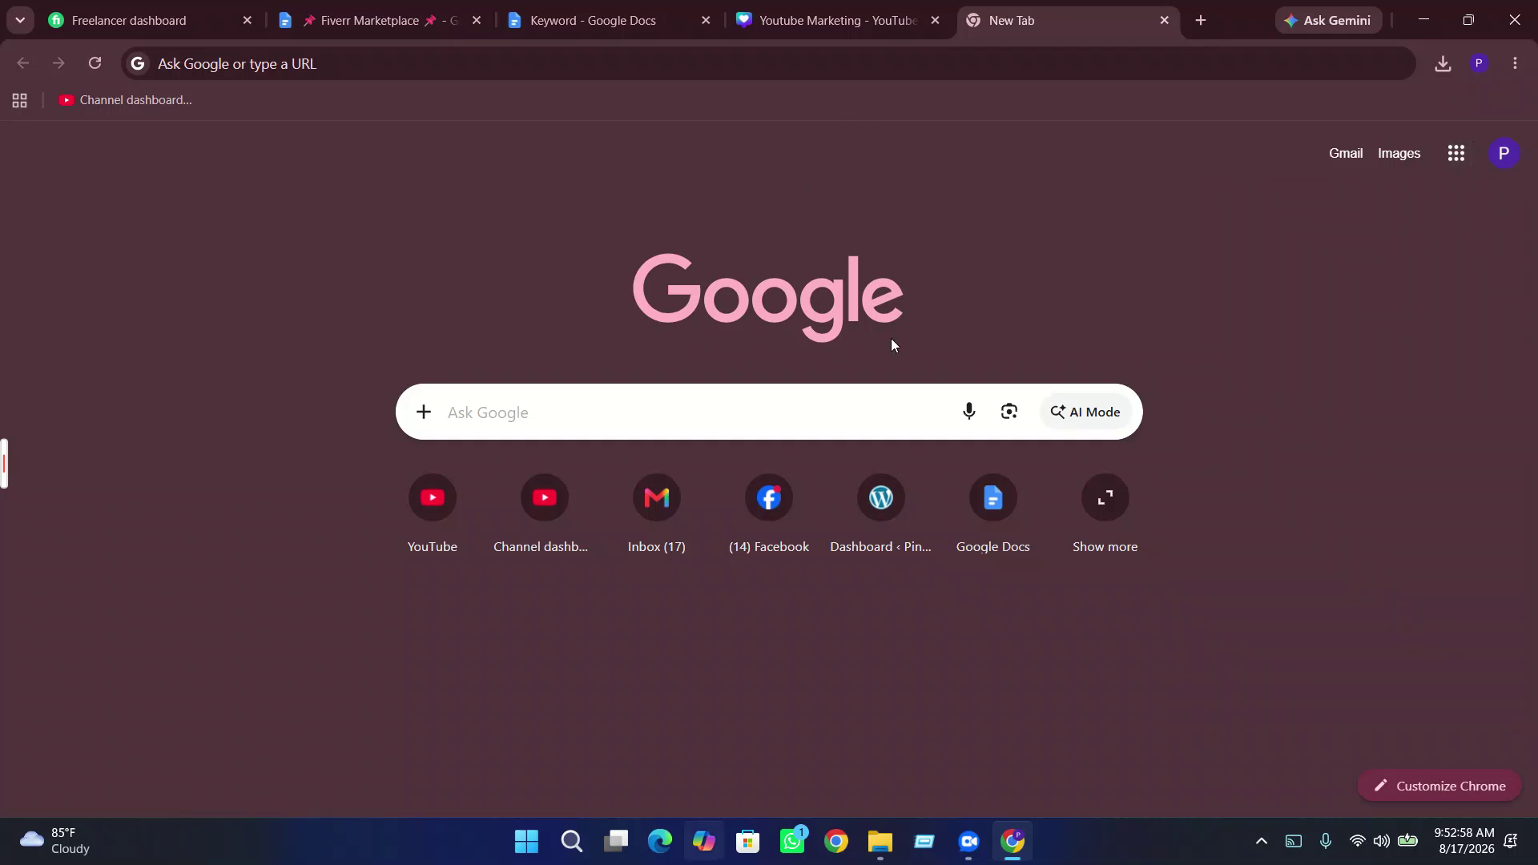
- Switch to WhatsApp, reconnect it, and copy the newest Google Docs link from the chat with yourself
left_click(795, 843)
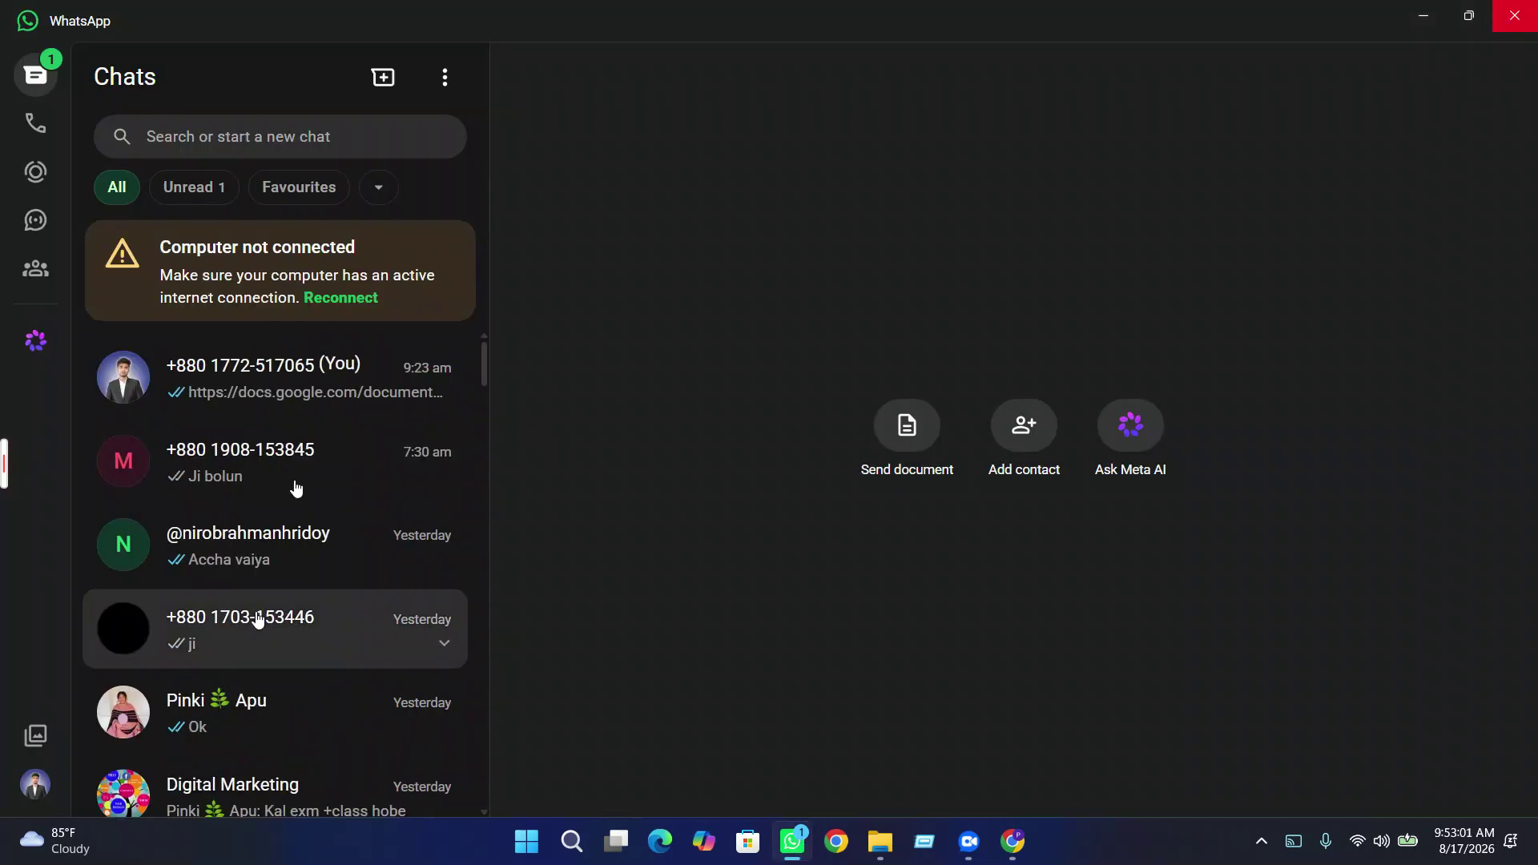
left_click(319, 297)
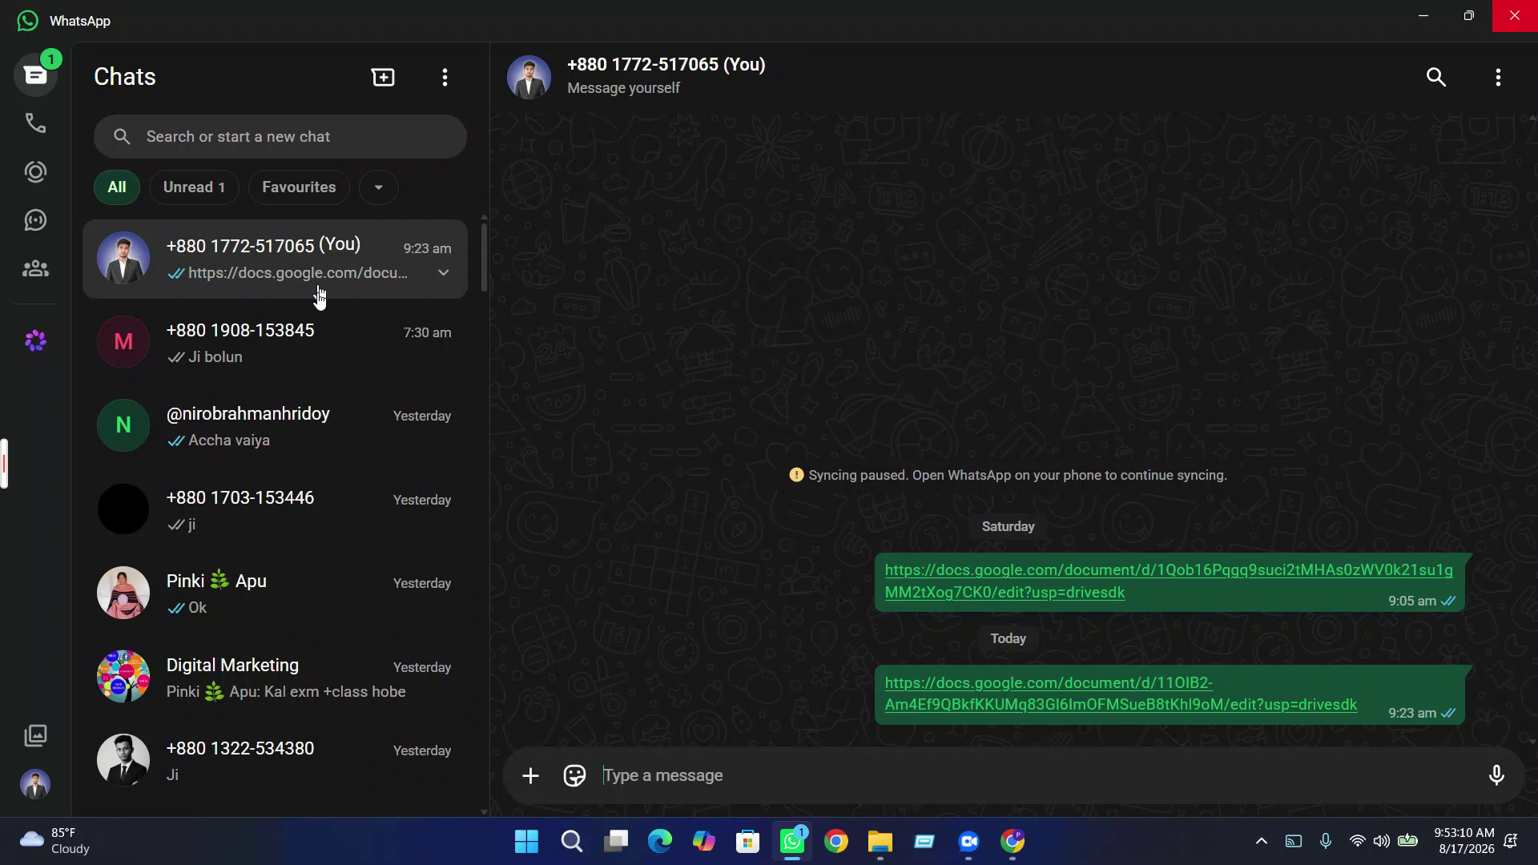
left_click_drag(1126, 704, 889, 680)
right_click(890, 684)
left_click(921, 711)
- Return to Chrome and open the copied Google Docs link in the blank tab
left_click(1012, 841)
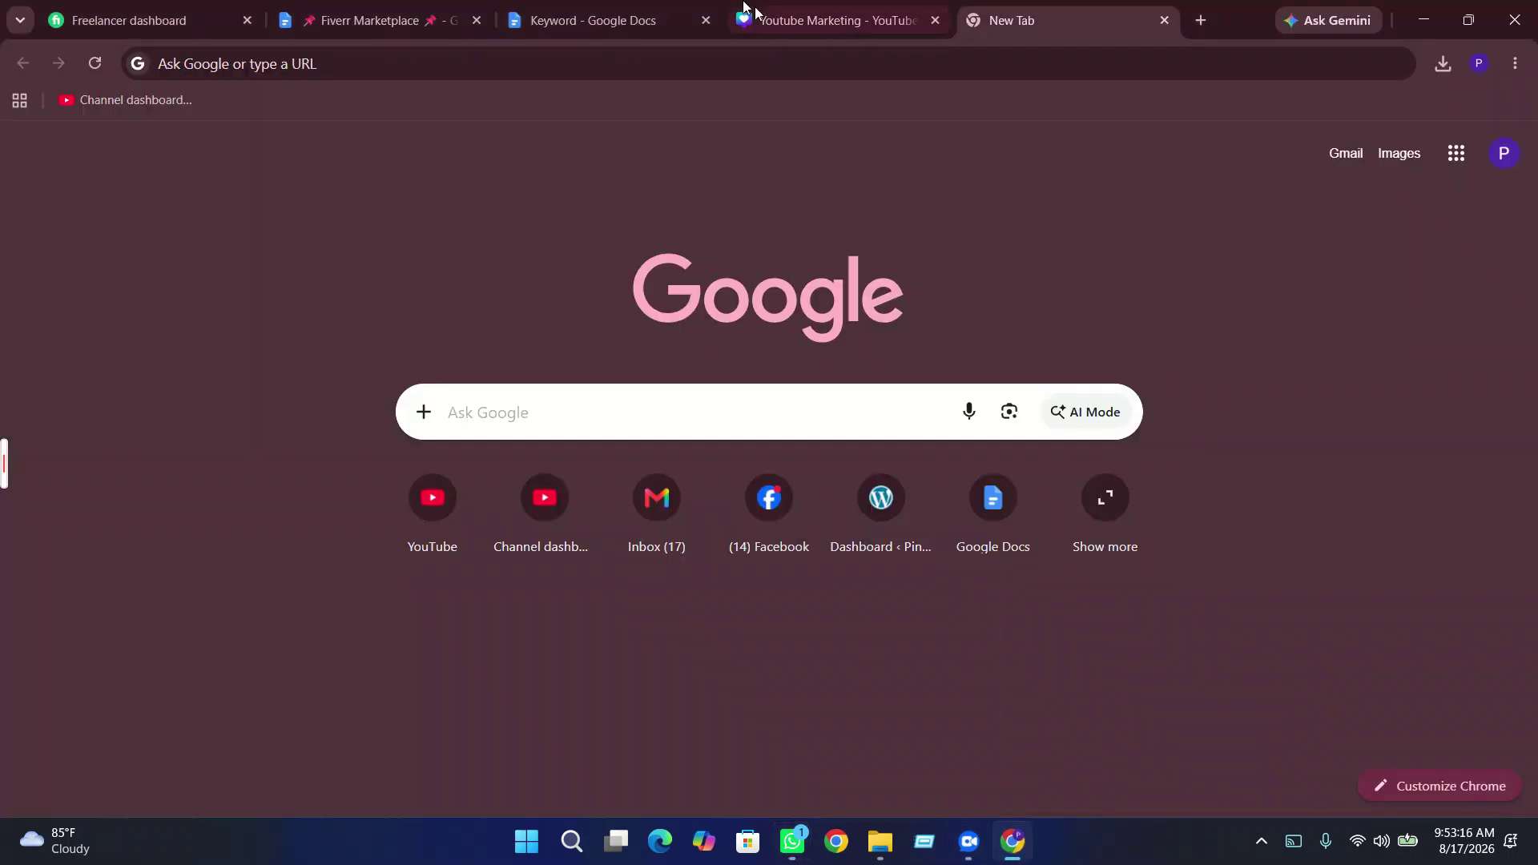
left_click(988, 53)
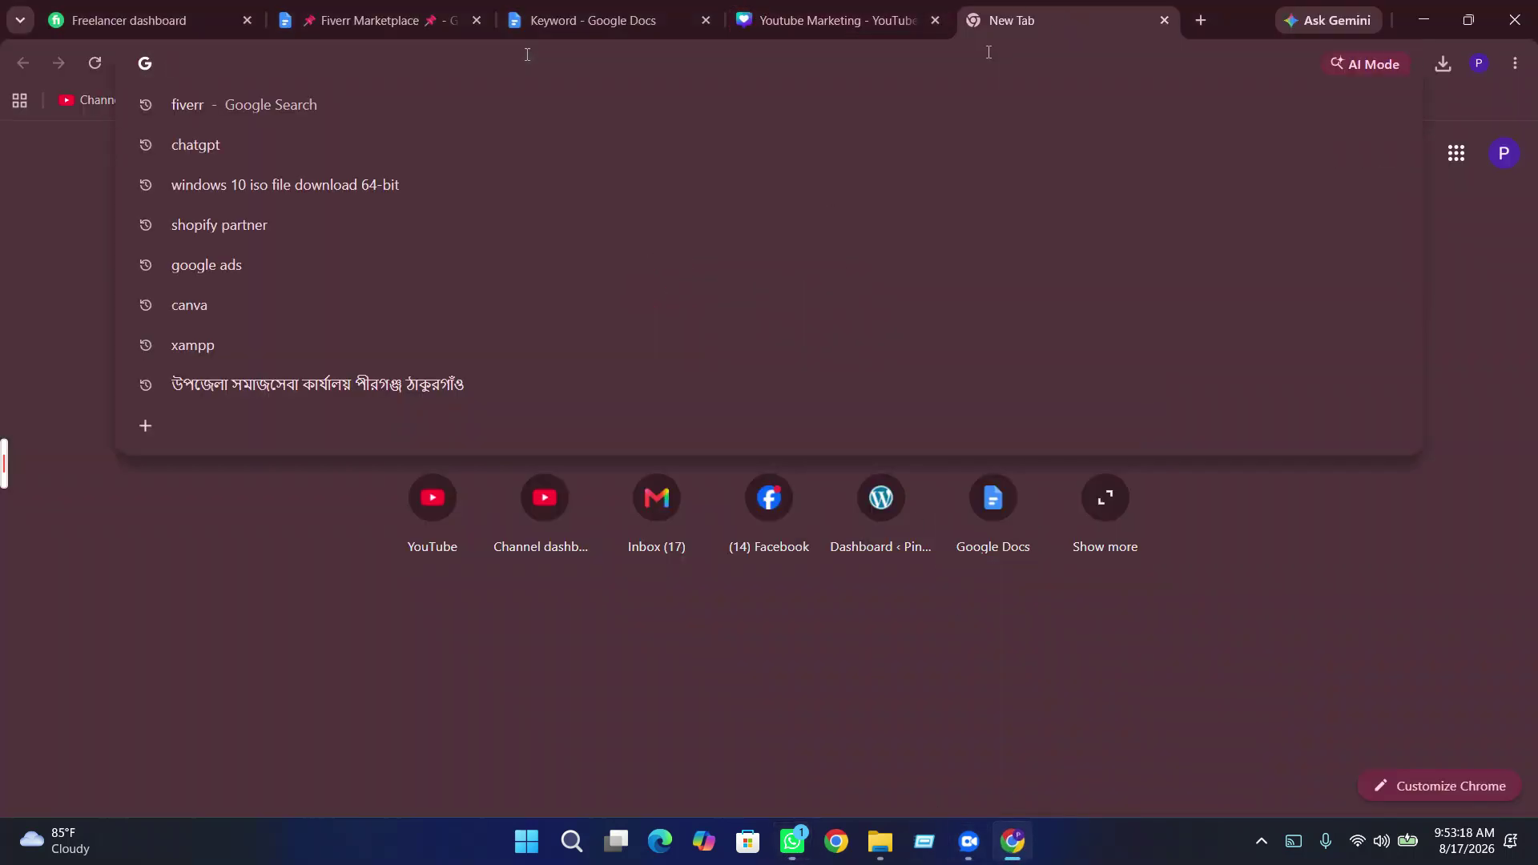
key("ctrl+v")
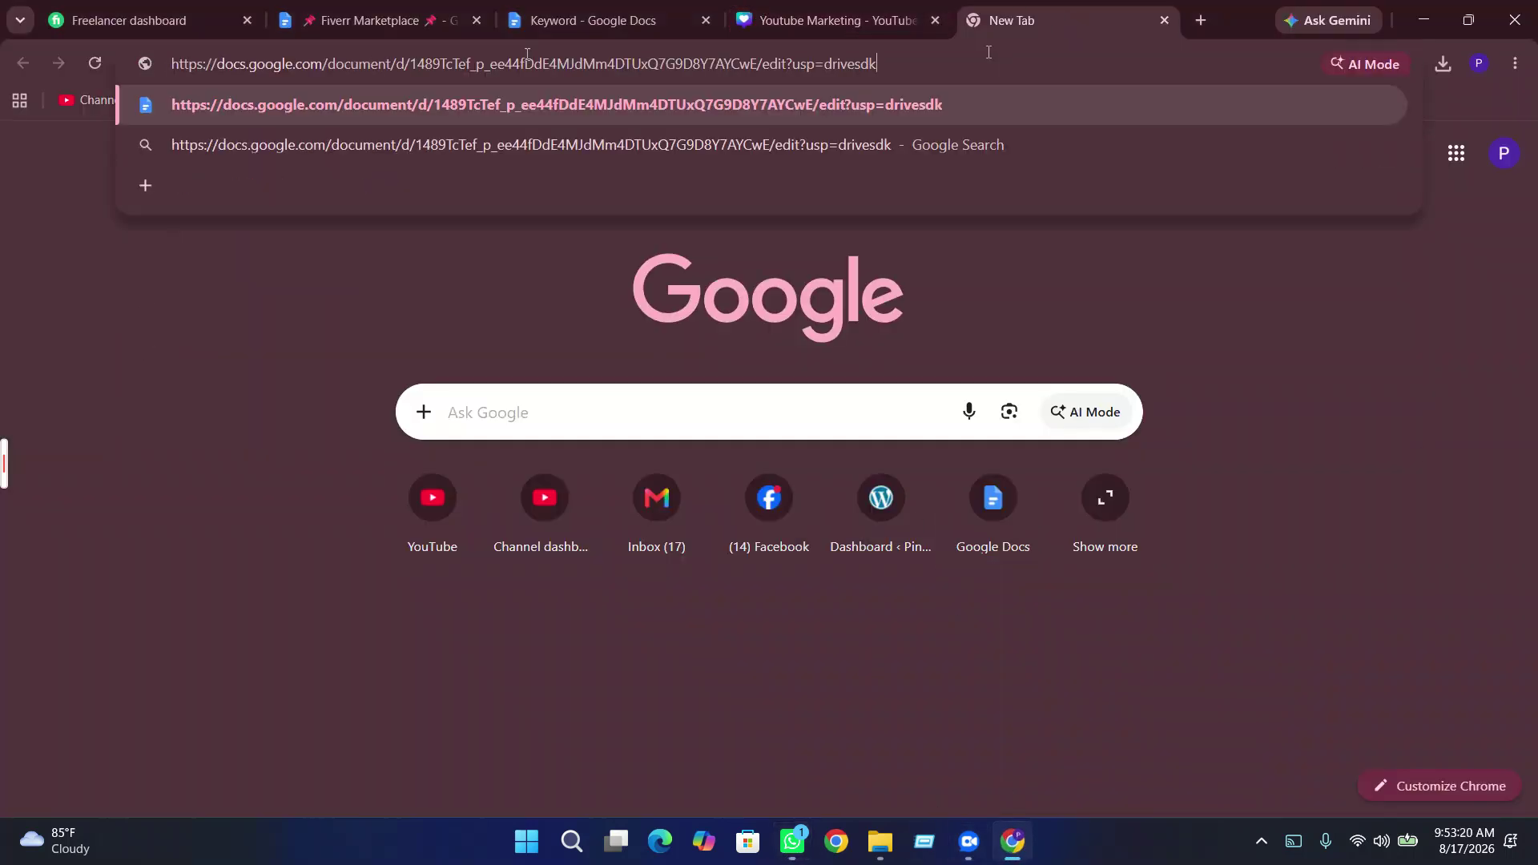
key("Return")
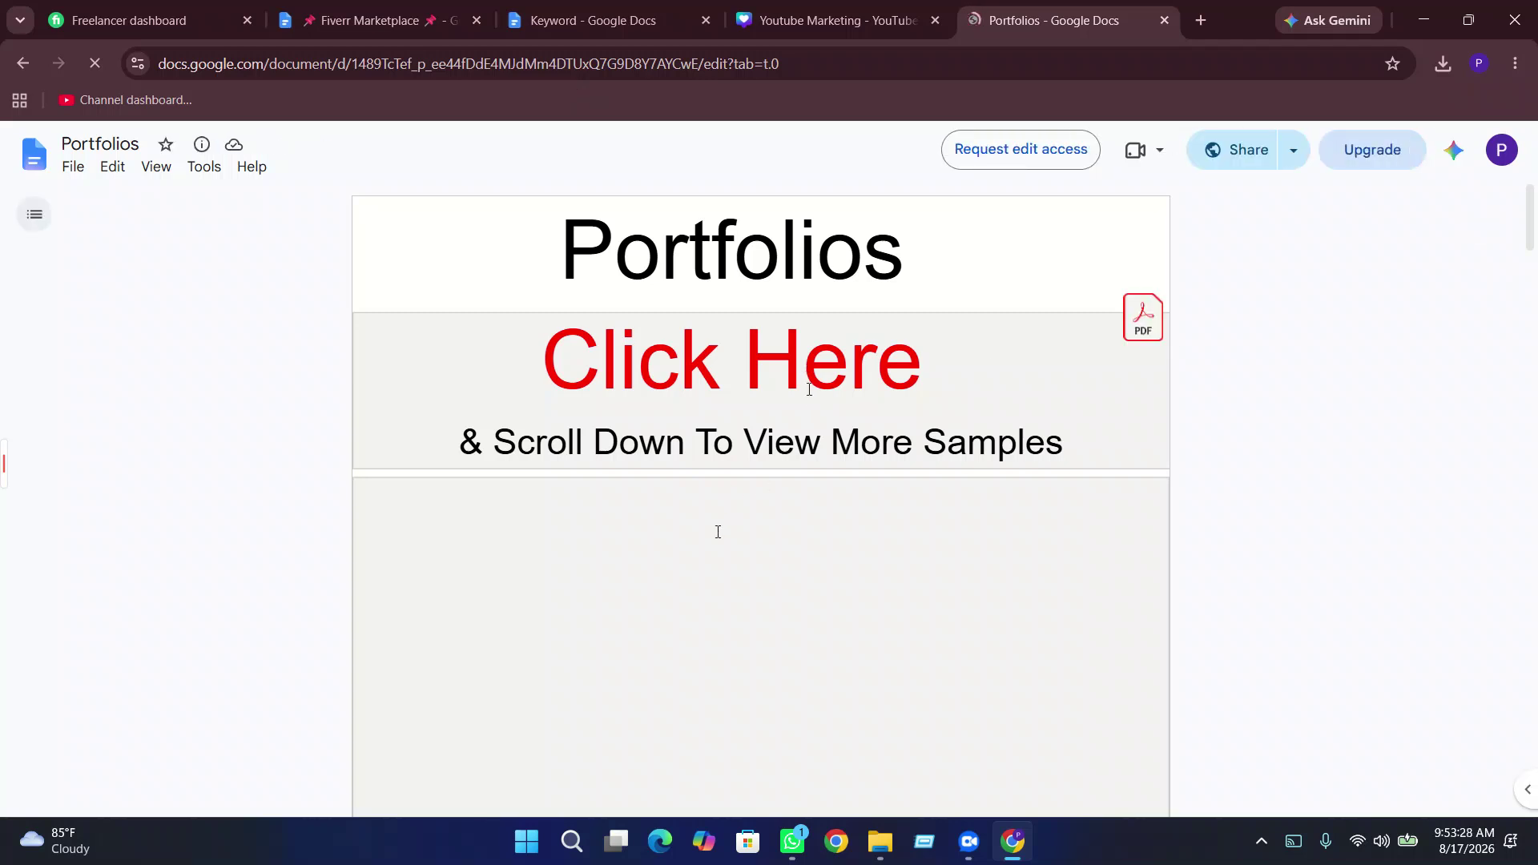
- Examine the title block and the Google Tag Manager samples at the beginning of the Portfolios document
scroll(741, 684, "down", 2)
scroll(809, 389, "up", 2)
scroll(811, 521, "down", 5)
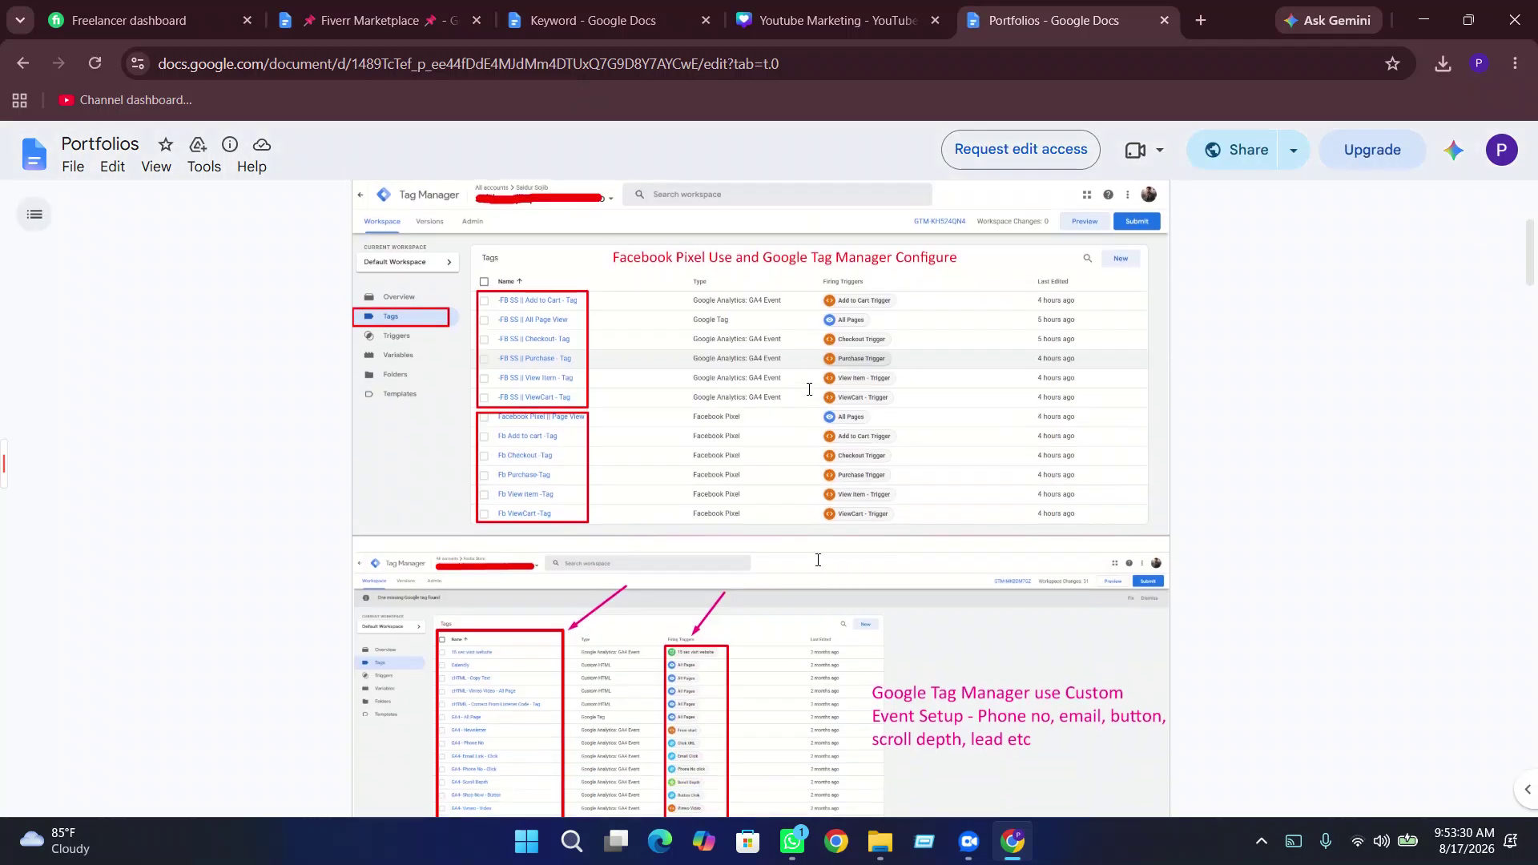
scroll(794, 544, "up", 5)
scroll(793, 544, "down", 4)
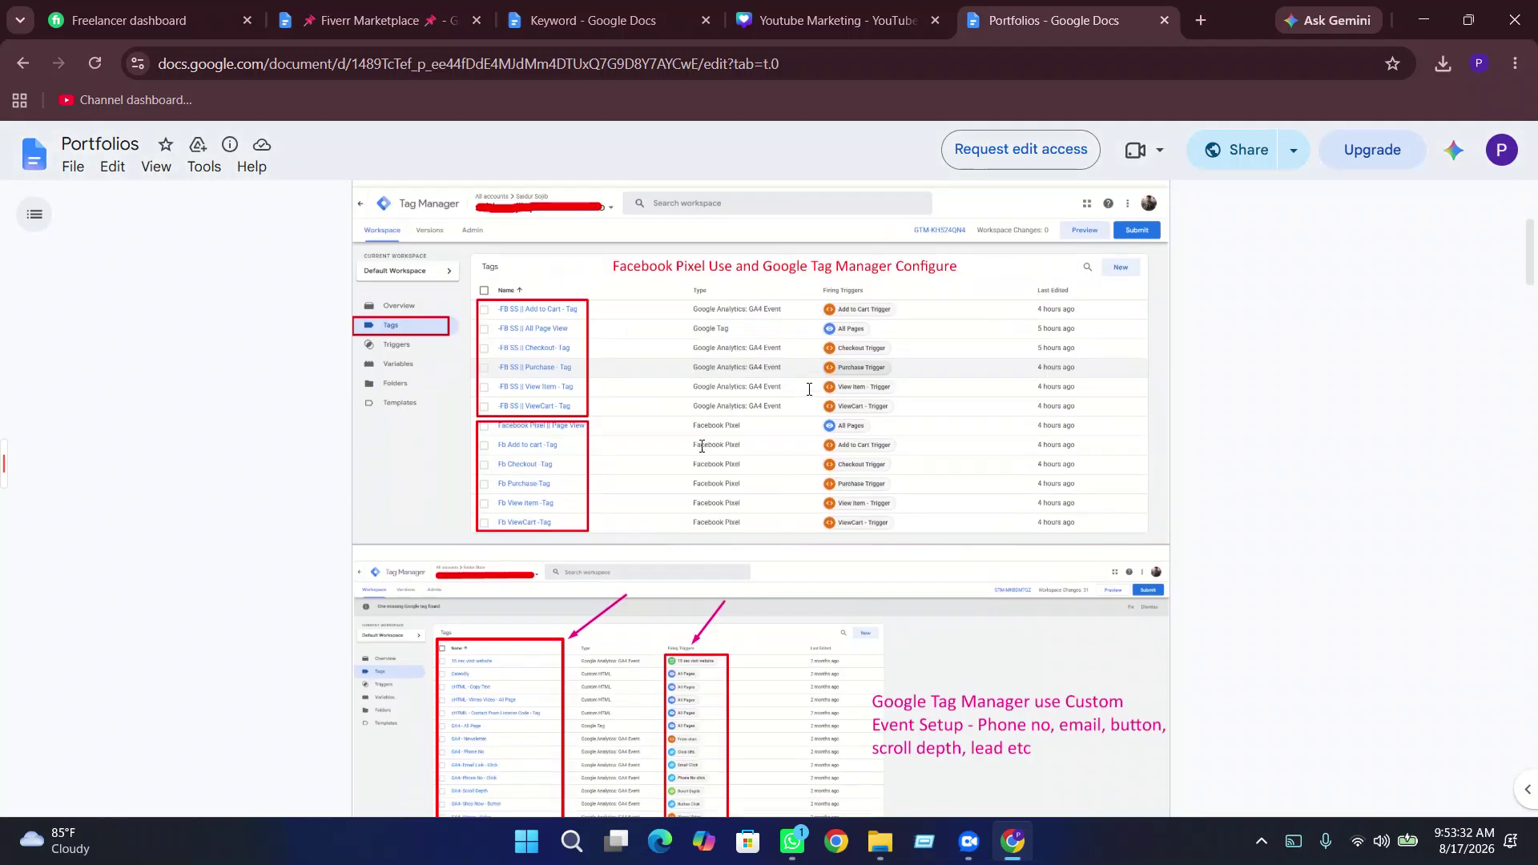
scroll(697, 440, "up", 4)
scroll(809, 389, "down", 10)
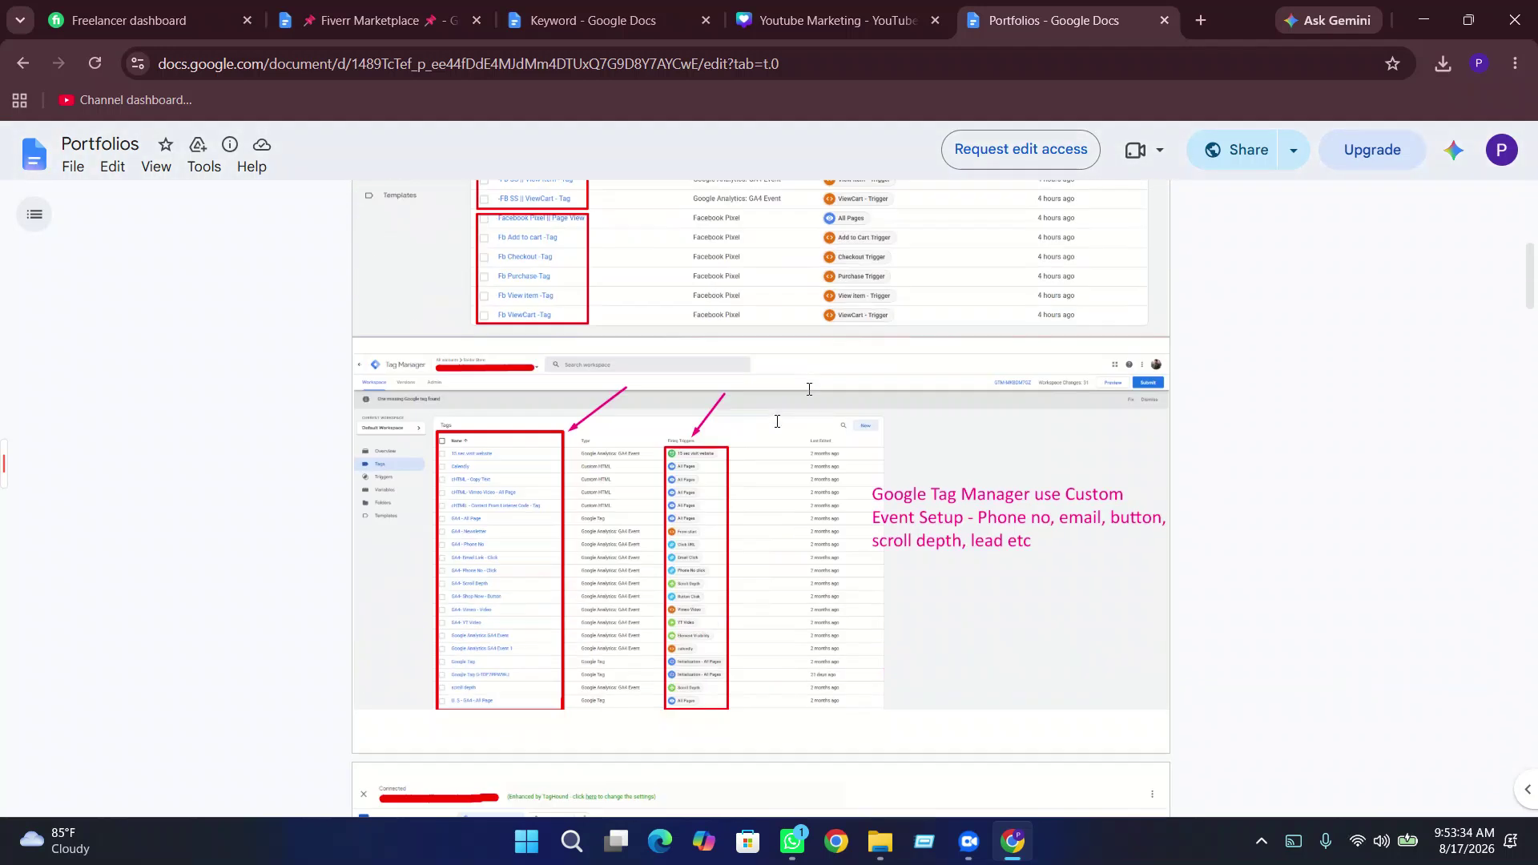
scroll(809, 390, "up", 8)
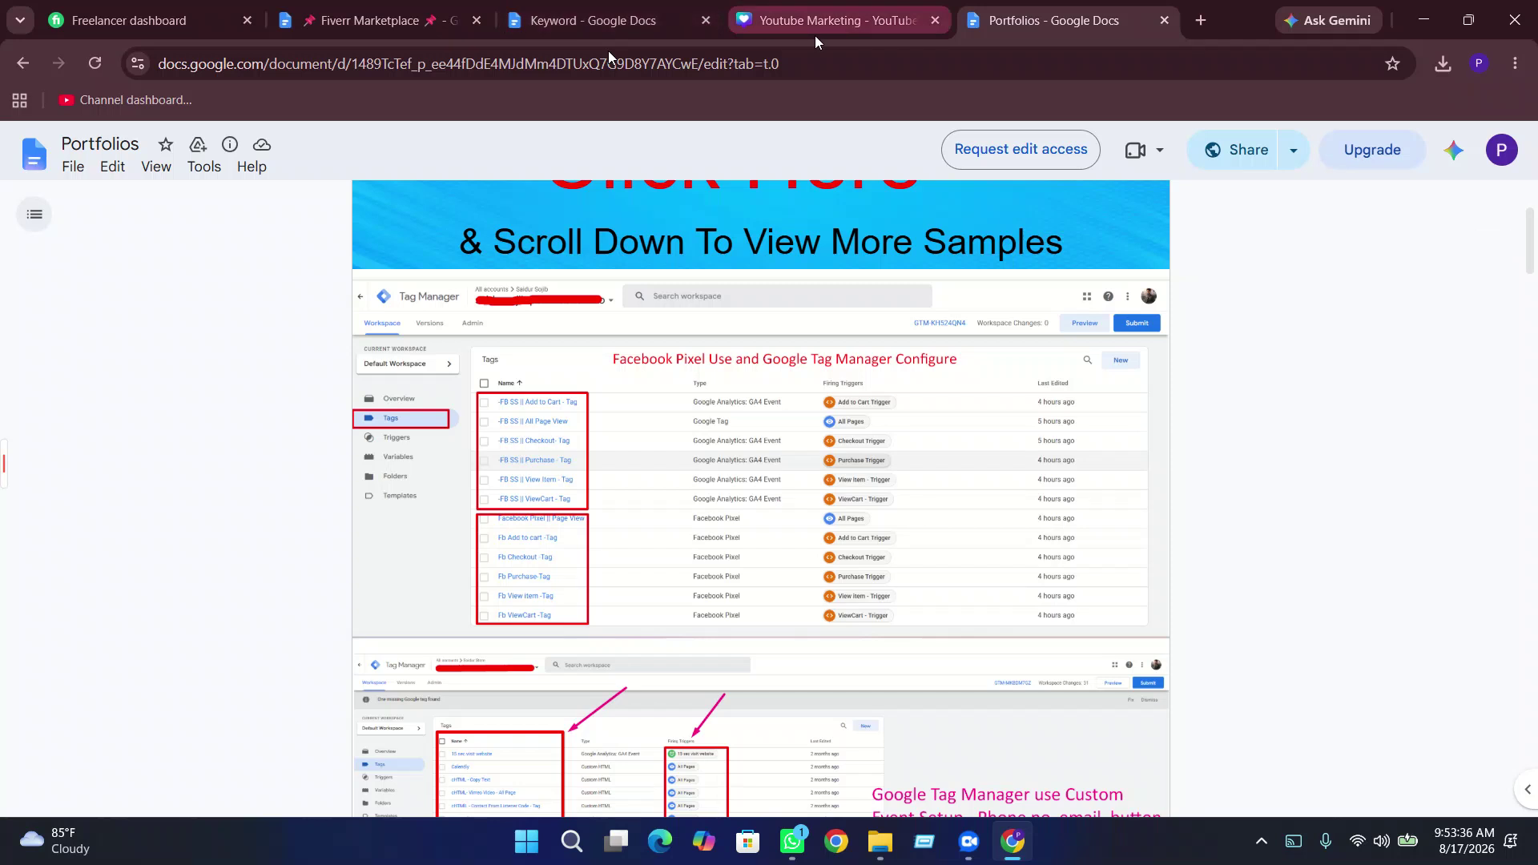
- Review the 1st, 2nd and 3rd image rules under Gig Image Guidelines in the Fiverr Marketplace document
left_click(308, 24)
scroll(502, 443, "up", 15)
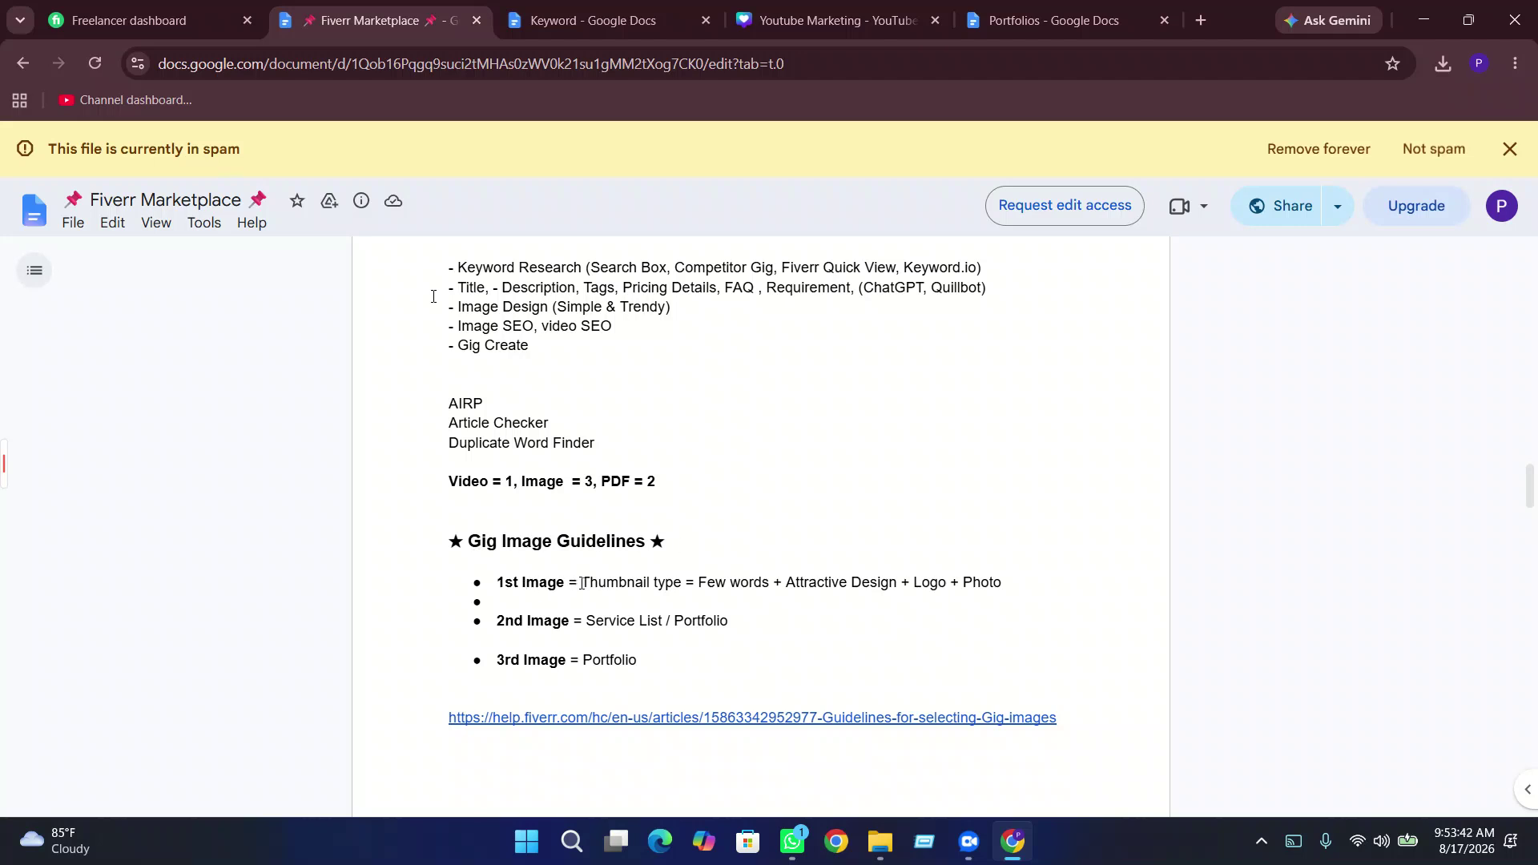
left_click_drag(583, 582, 992, 592)
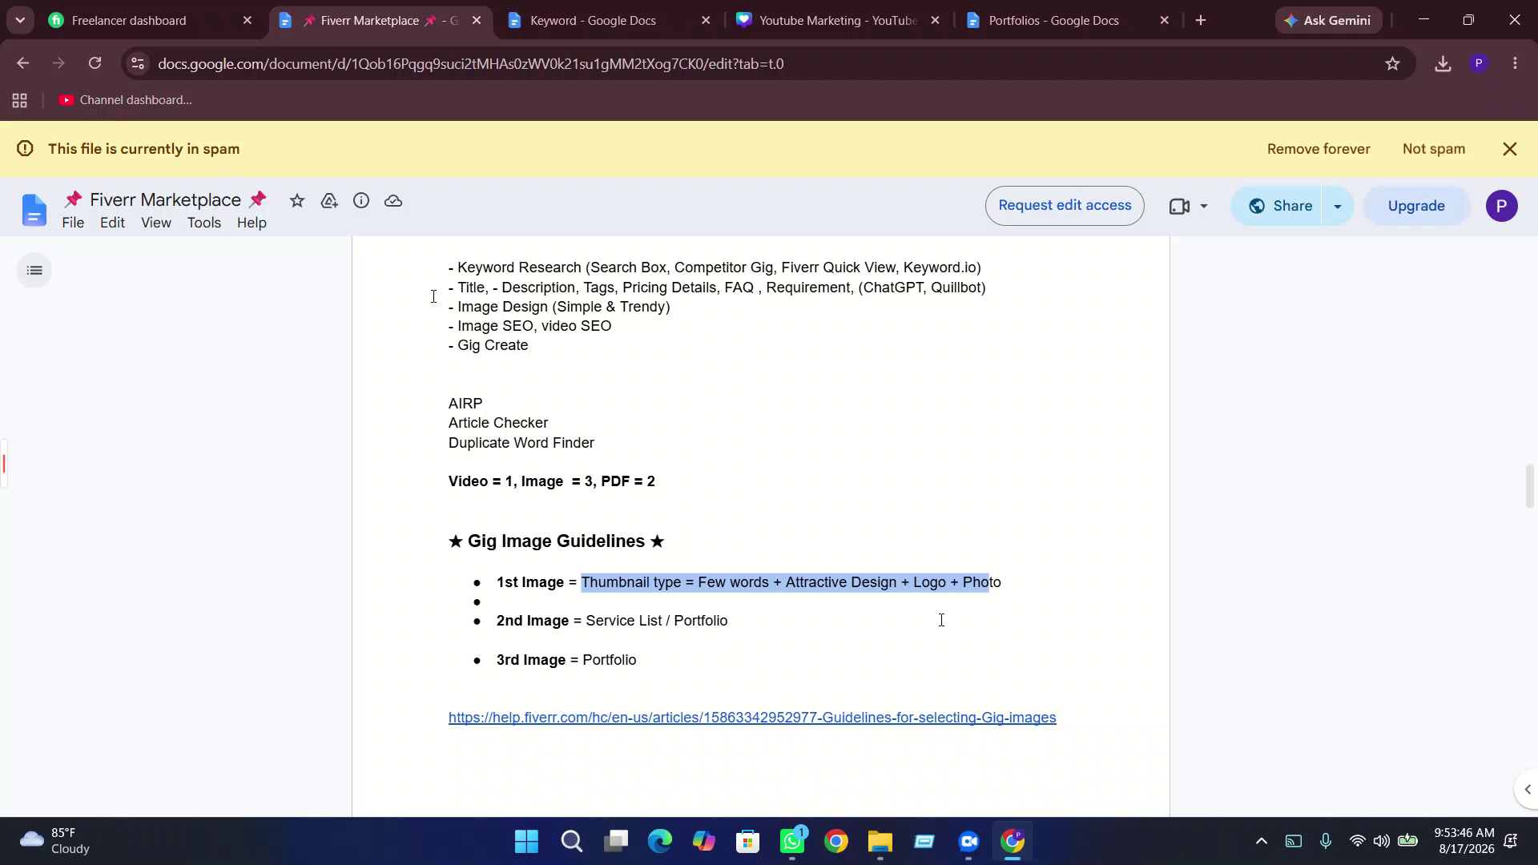
left_click(816, 647)
left_click_drag(758, 622, 566, 616)
left_click(824, 638)
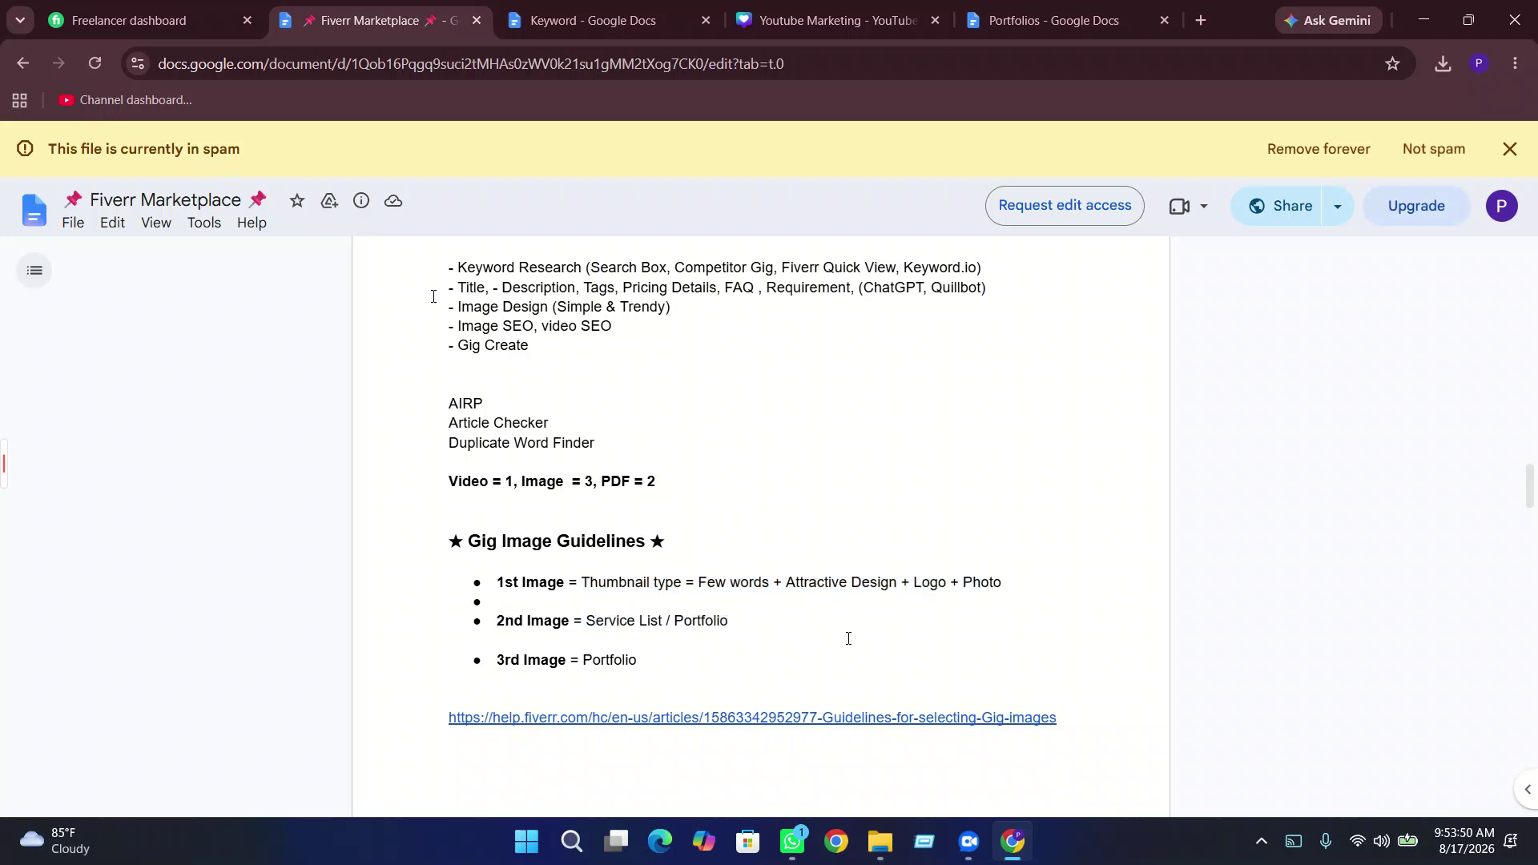
left_click_drag(690, 661, 581, 659)
- Look through the tracking samples across the pages of the Portfolios document and return to its beginning
left_click(210, 11)
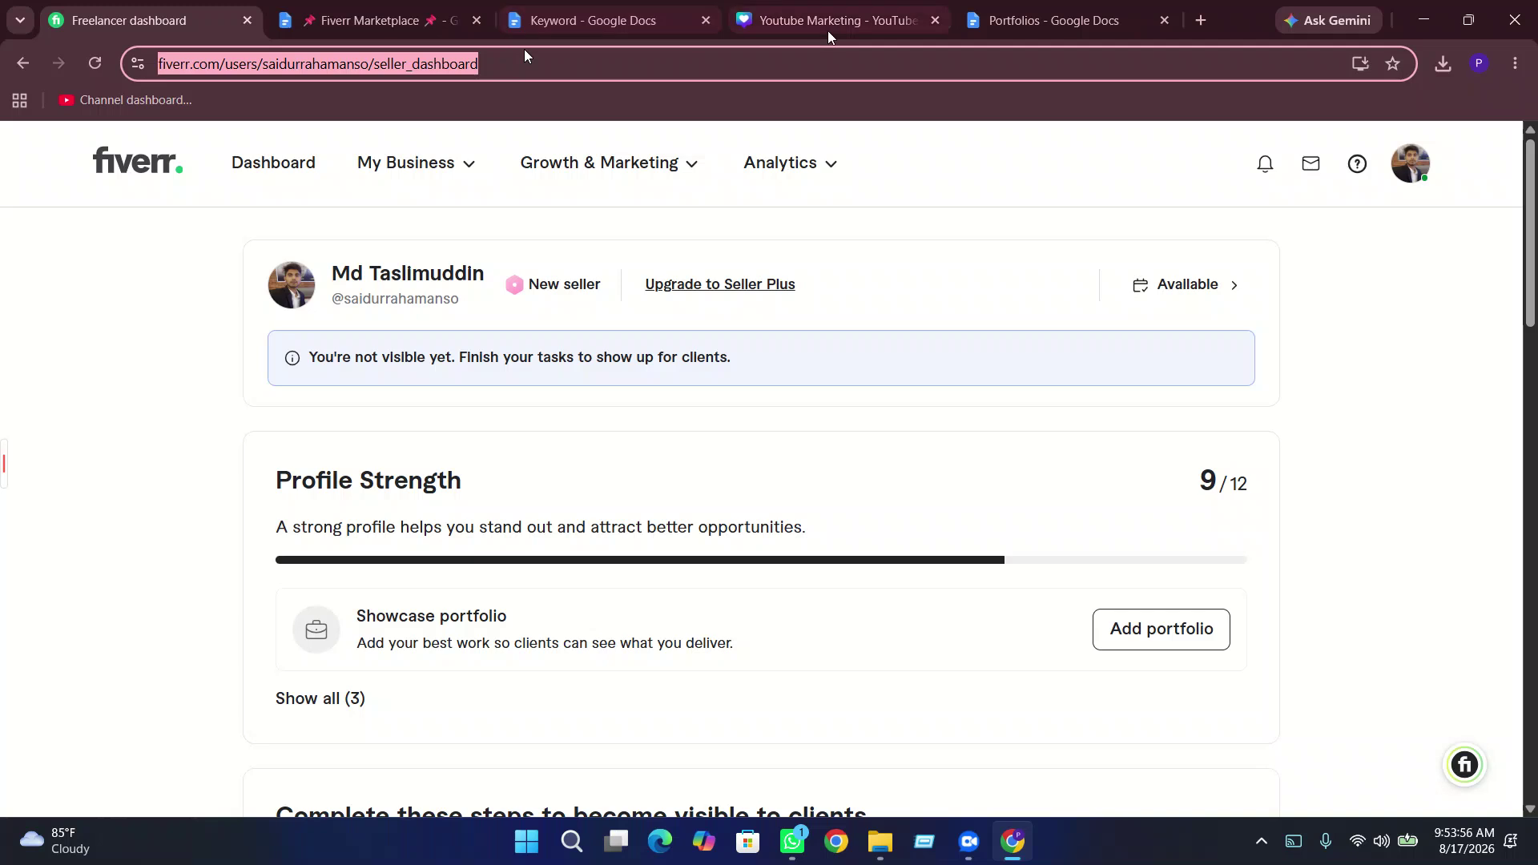
left_click(1049, 20)
scroll(700, 458, "down", 20)
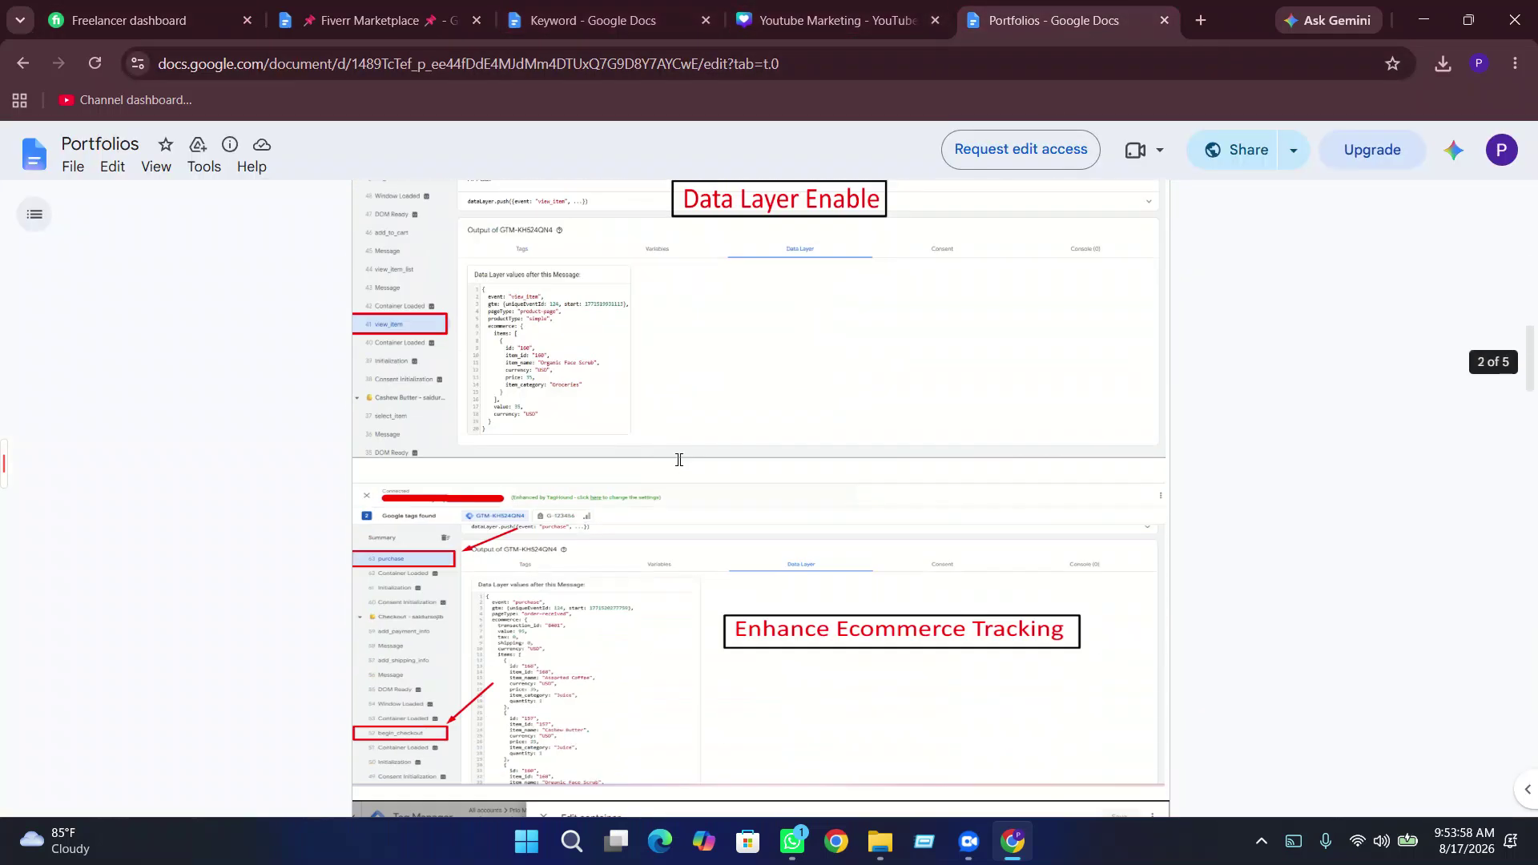
scroll(677, 459, "down", 20)
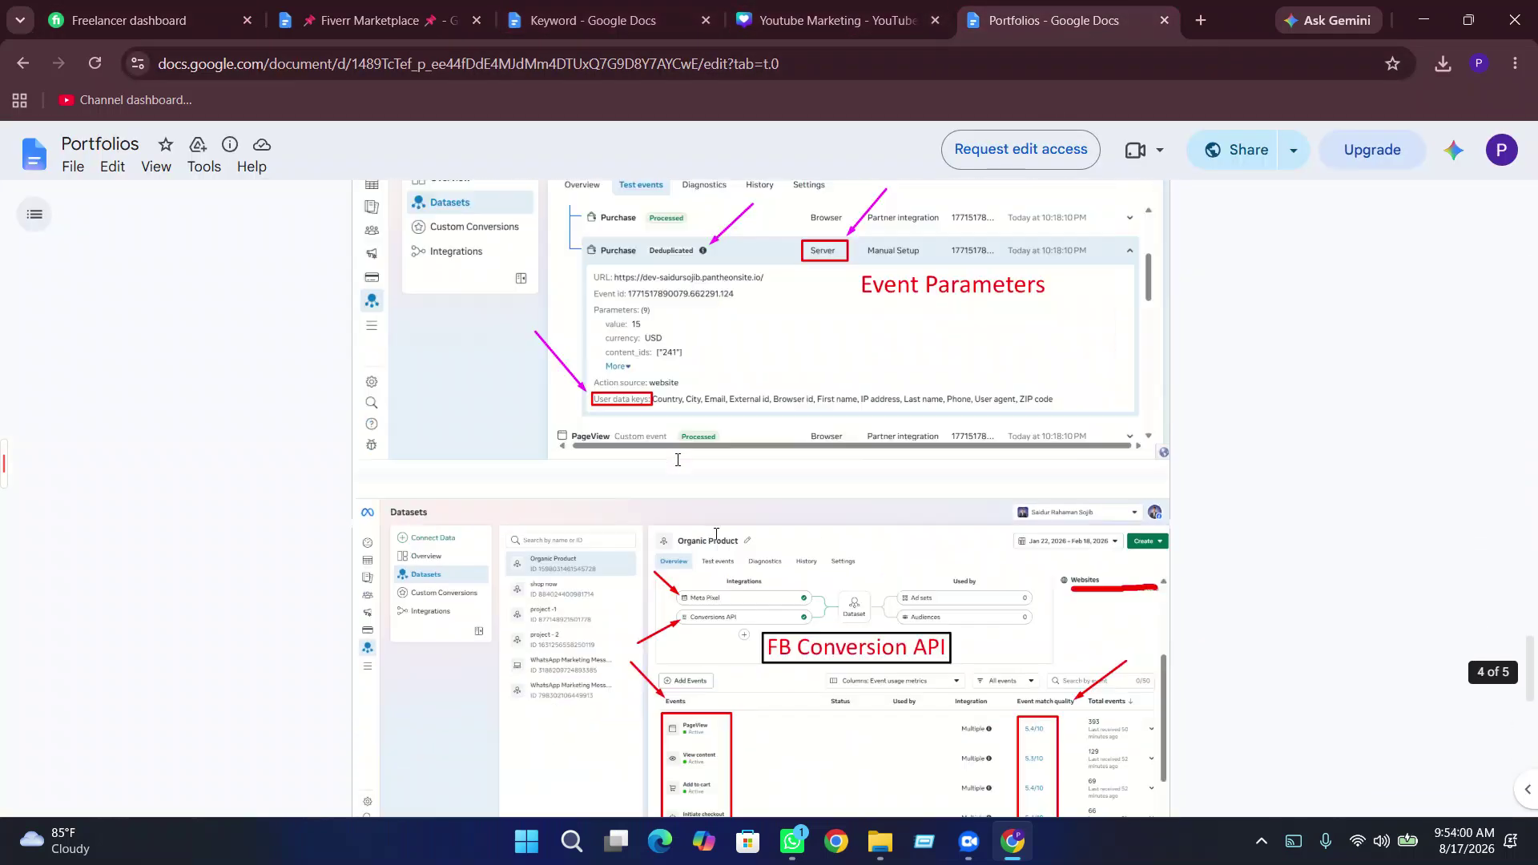
scroll(677, 459, "up", 20)
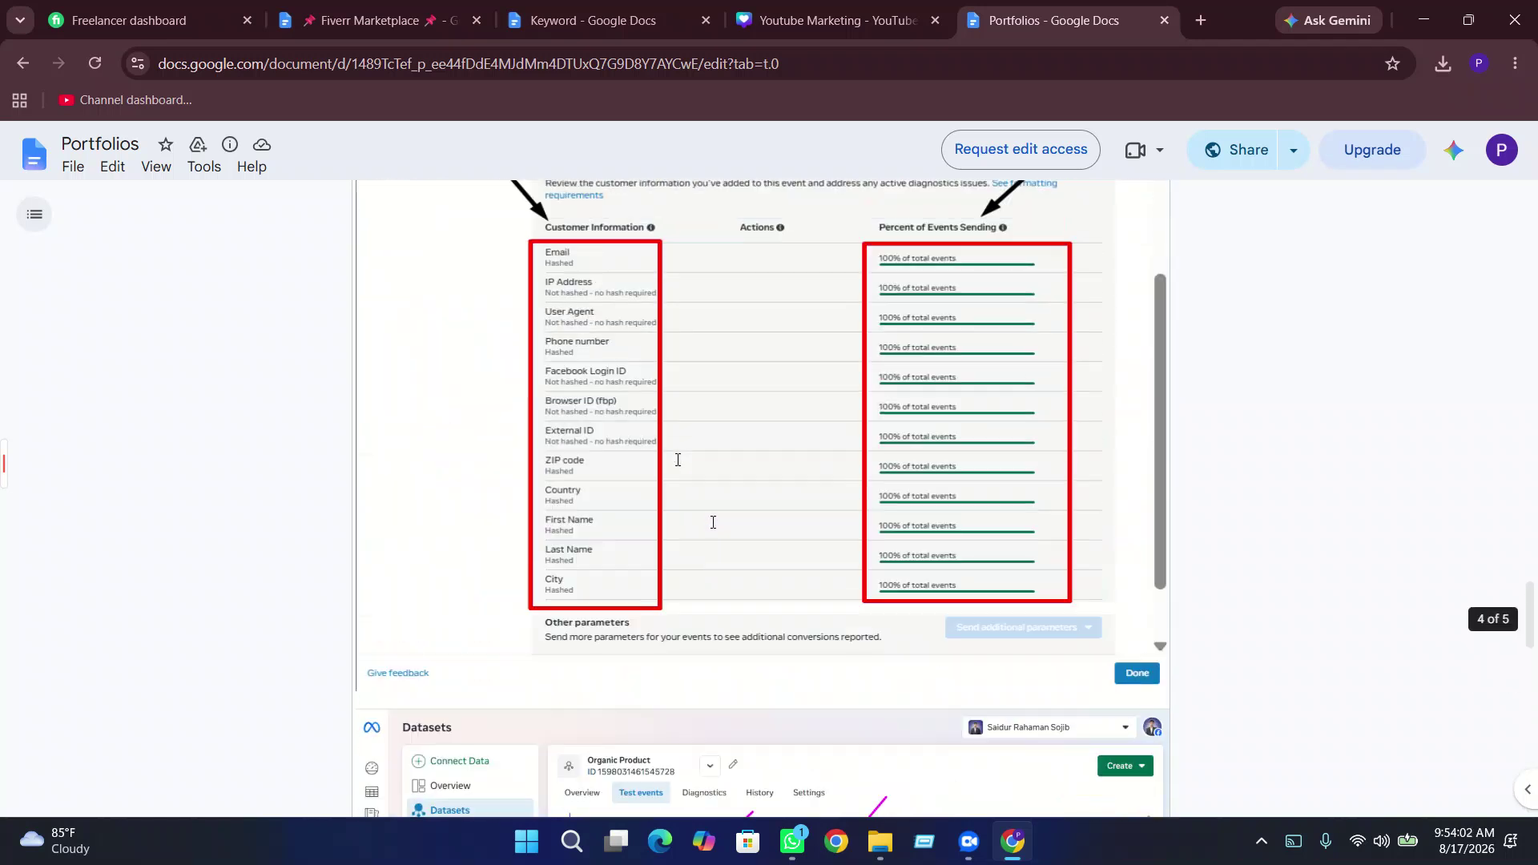
scroll(677, 459, "up", 10)
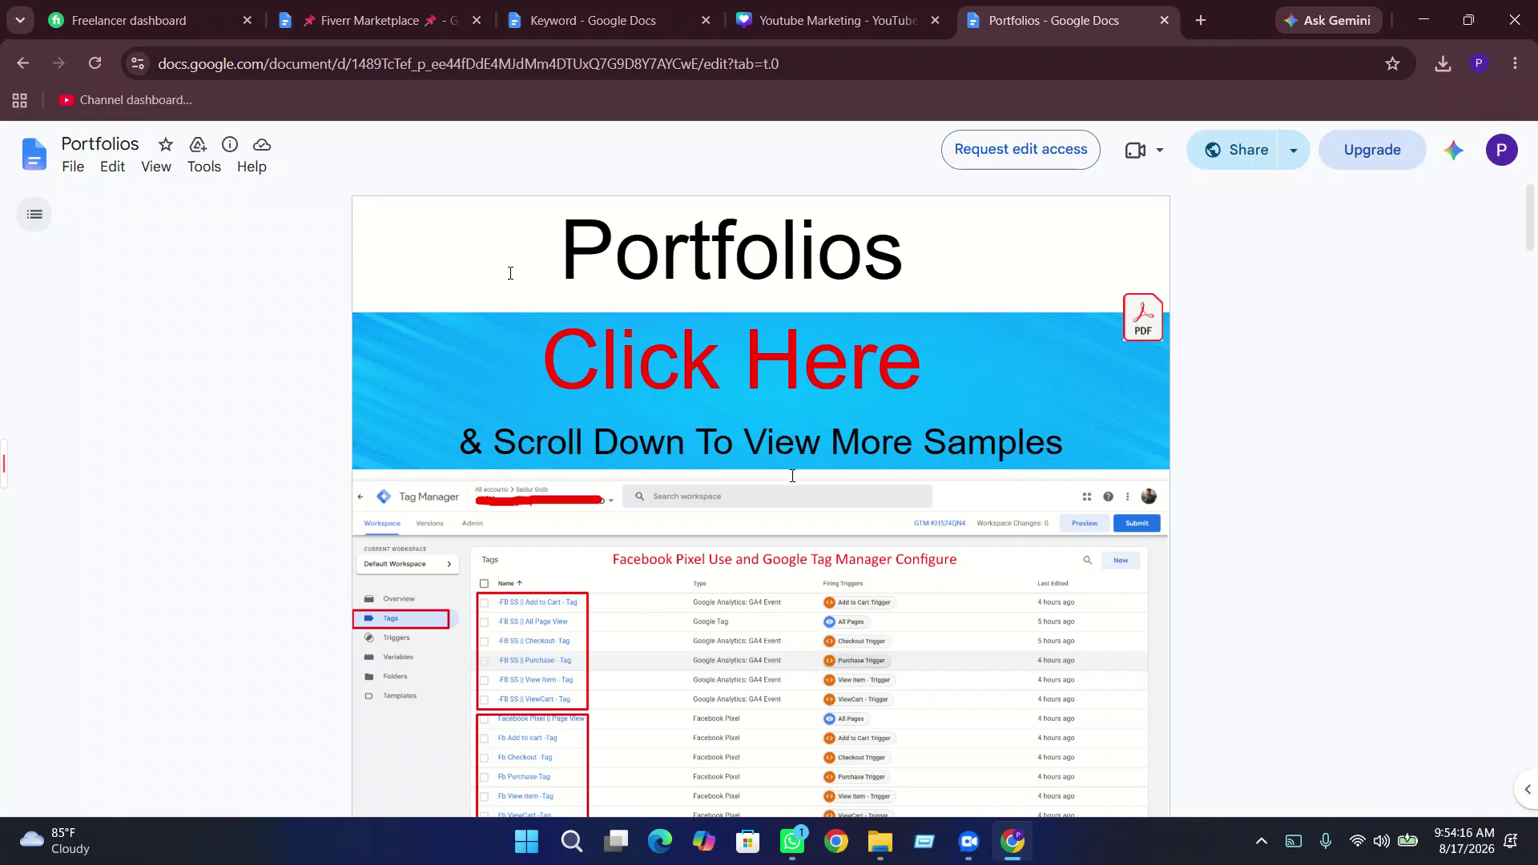
- Minimize Chrome and WhatsApp to show the desktop
left_click(1424, 20)
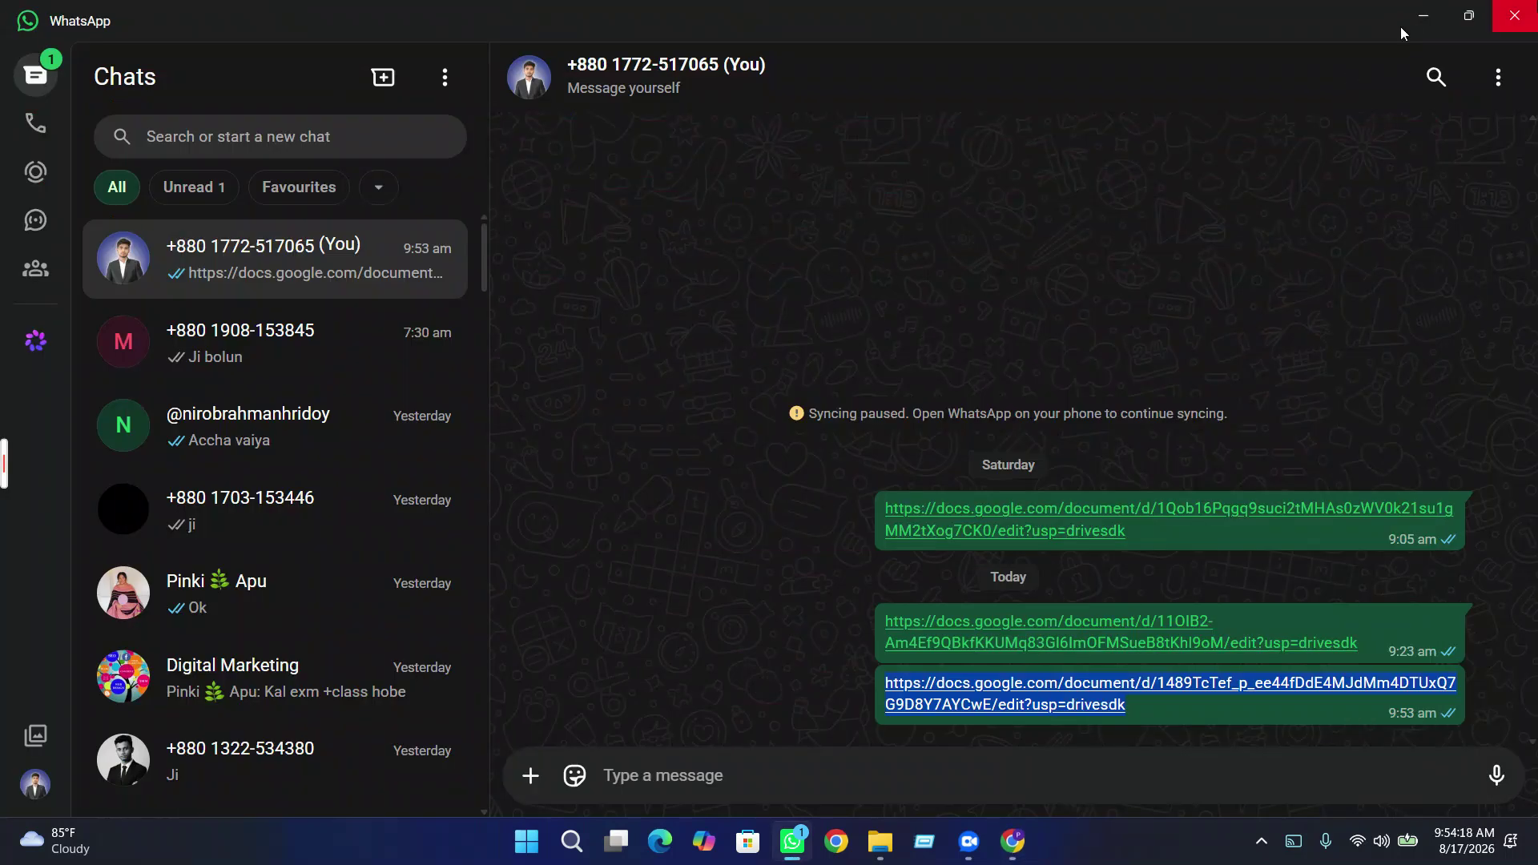
left_click(1423, 16)
right_click(754, 388)
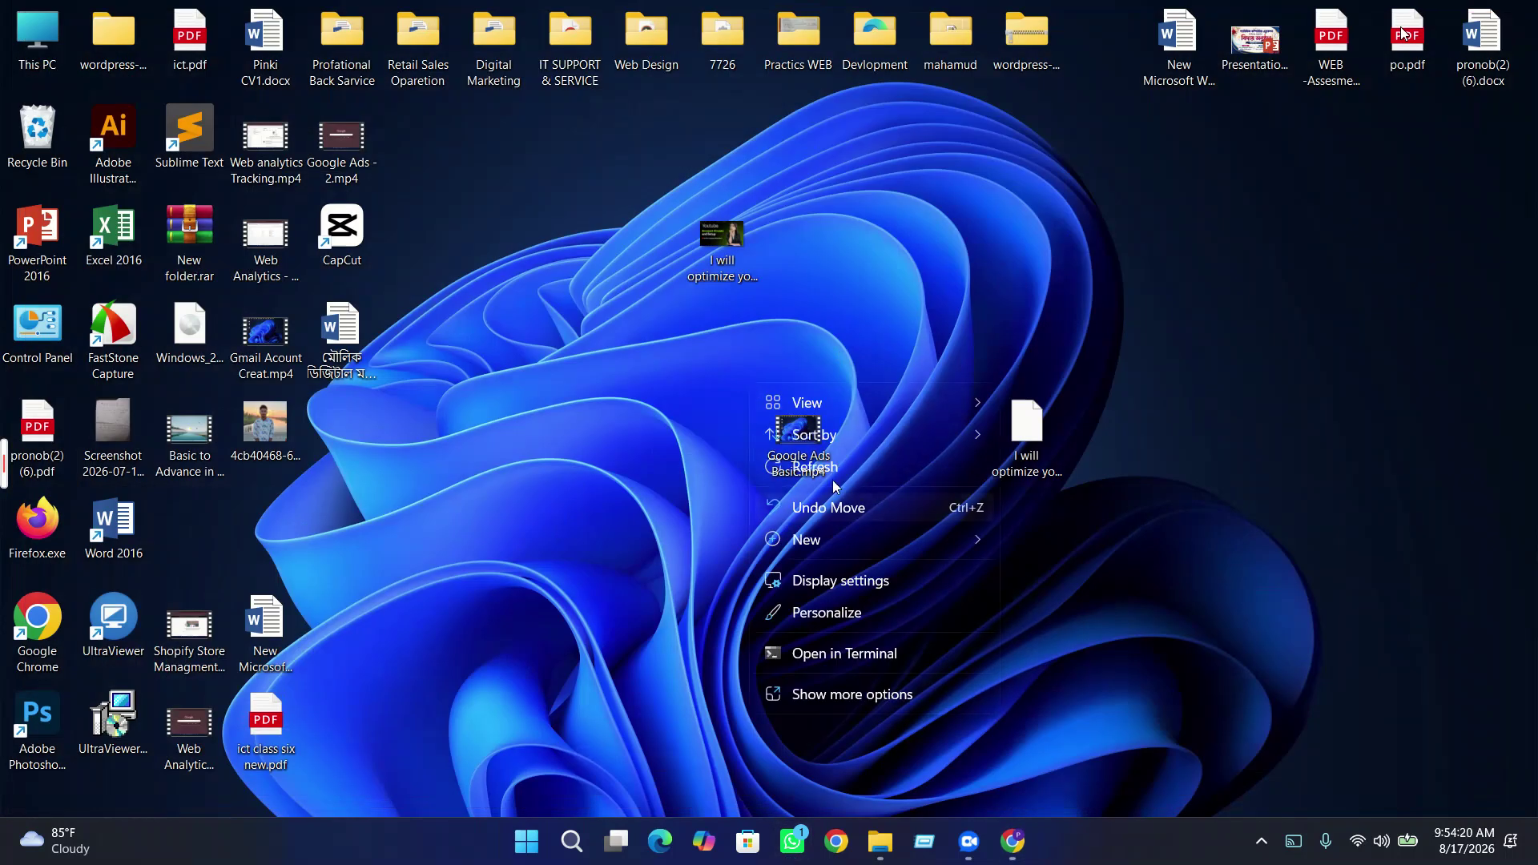
- Review the Video SEO and Gig sections of the Fiverr Marketplace document in Chrome, and return to the desktop
left_click(1009, 855)
left_click(384, 20)
scroll(424, 313, "down", 5)
scroll(425, 313, "down", 15)
scroll(424, 312, "up", 8)
scroll(425, 312, "up", 8)
scroll(424, 313, "down", 4)
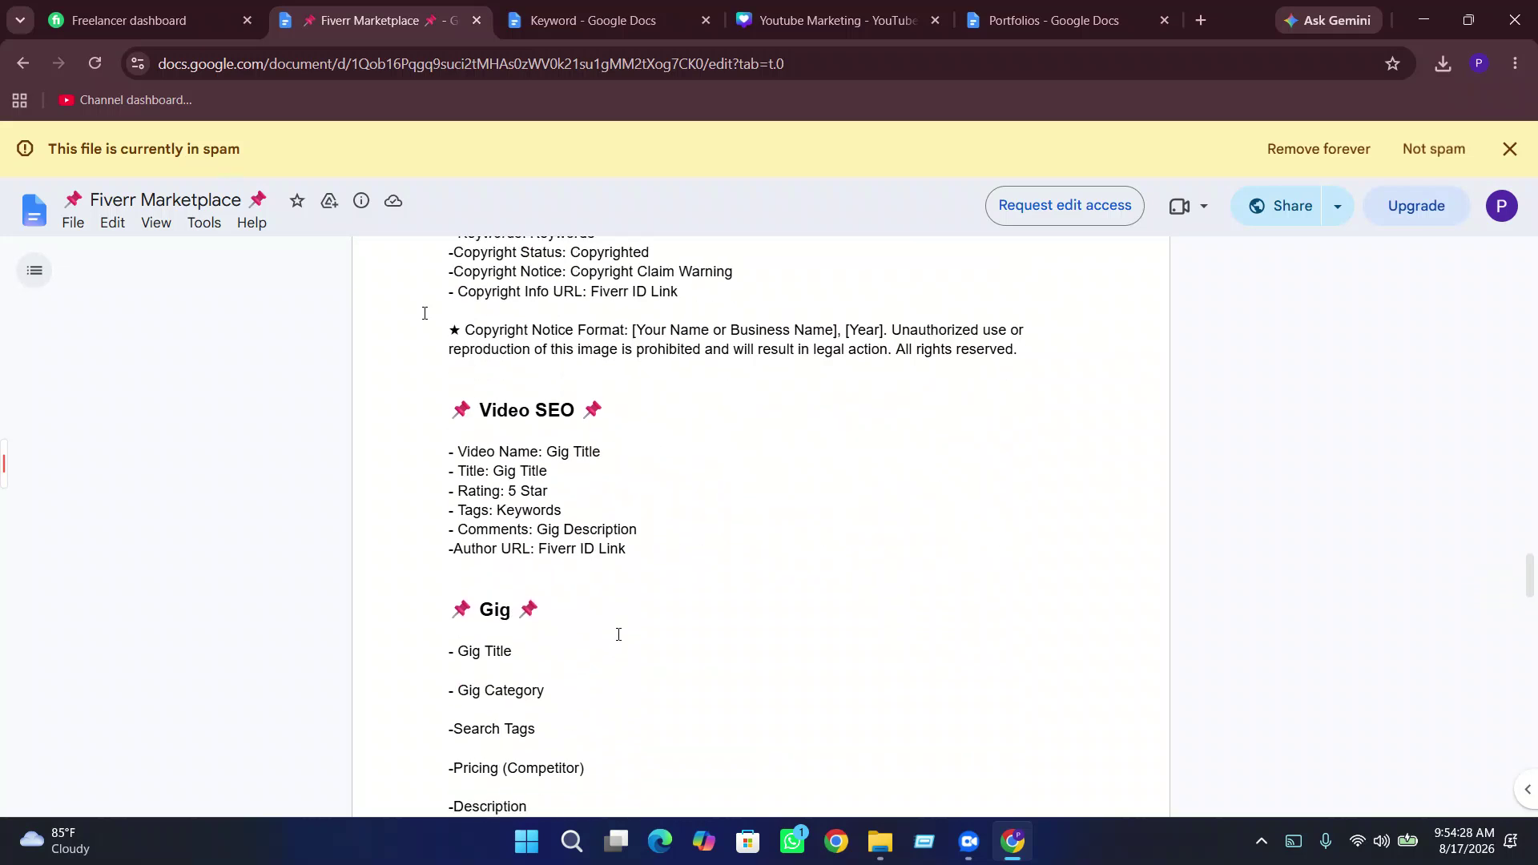
scroll(425, 312, "up", 1)
left_click(1423, 20)
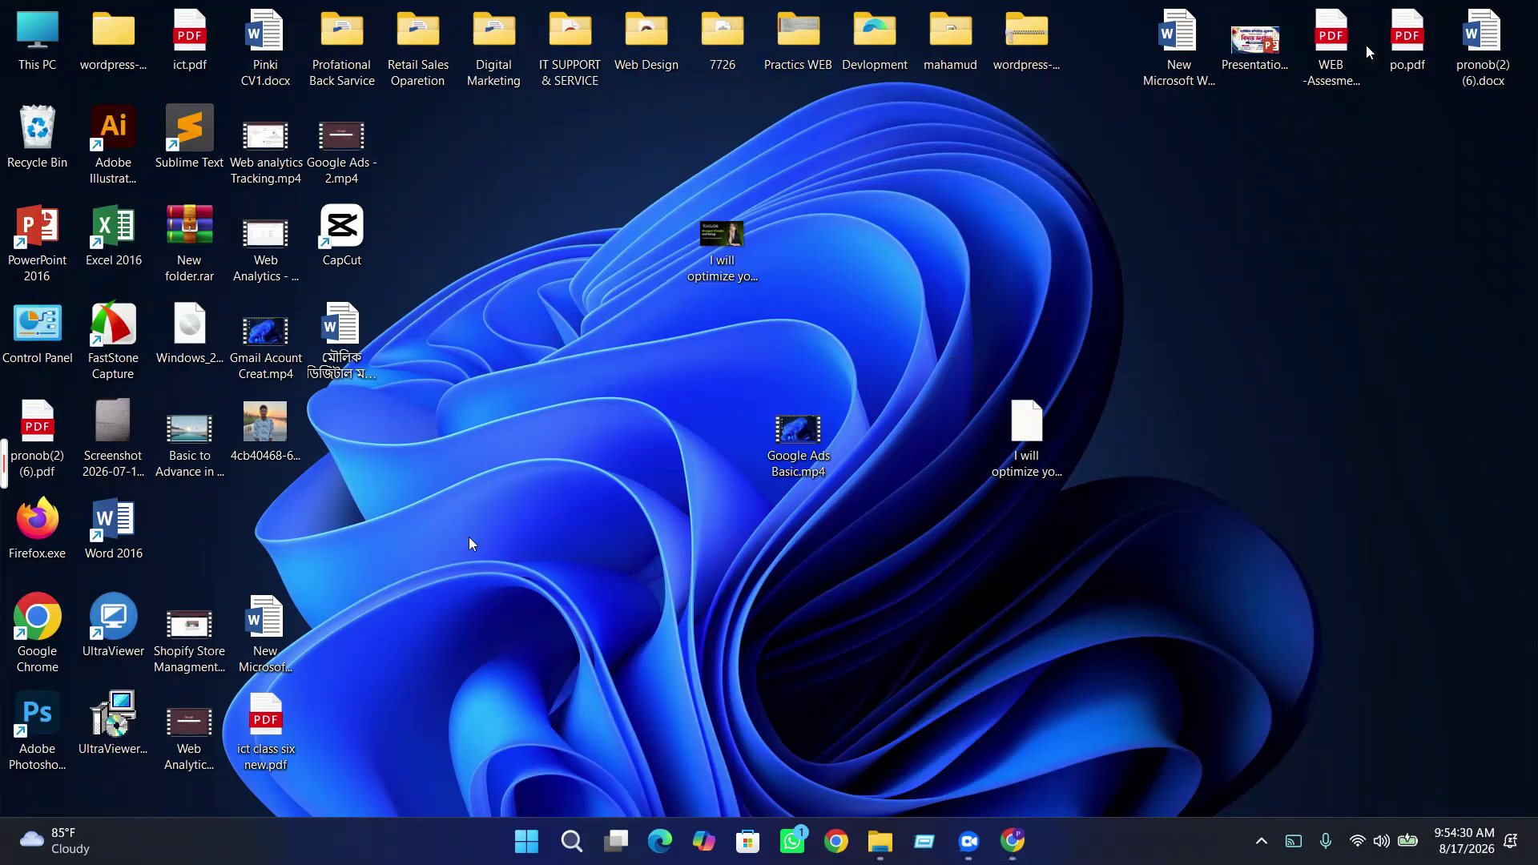
- In Chrome, close the Keyword, Youtube Marketing and Portfolios tabs and switch to the Fiverr Freelancer dashboard
left_click(1012, 841)
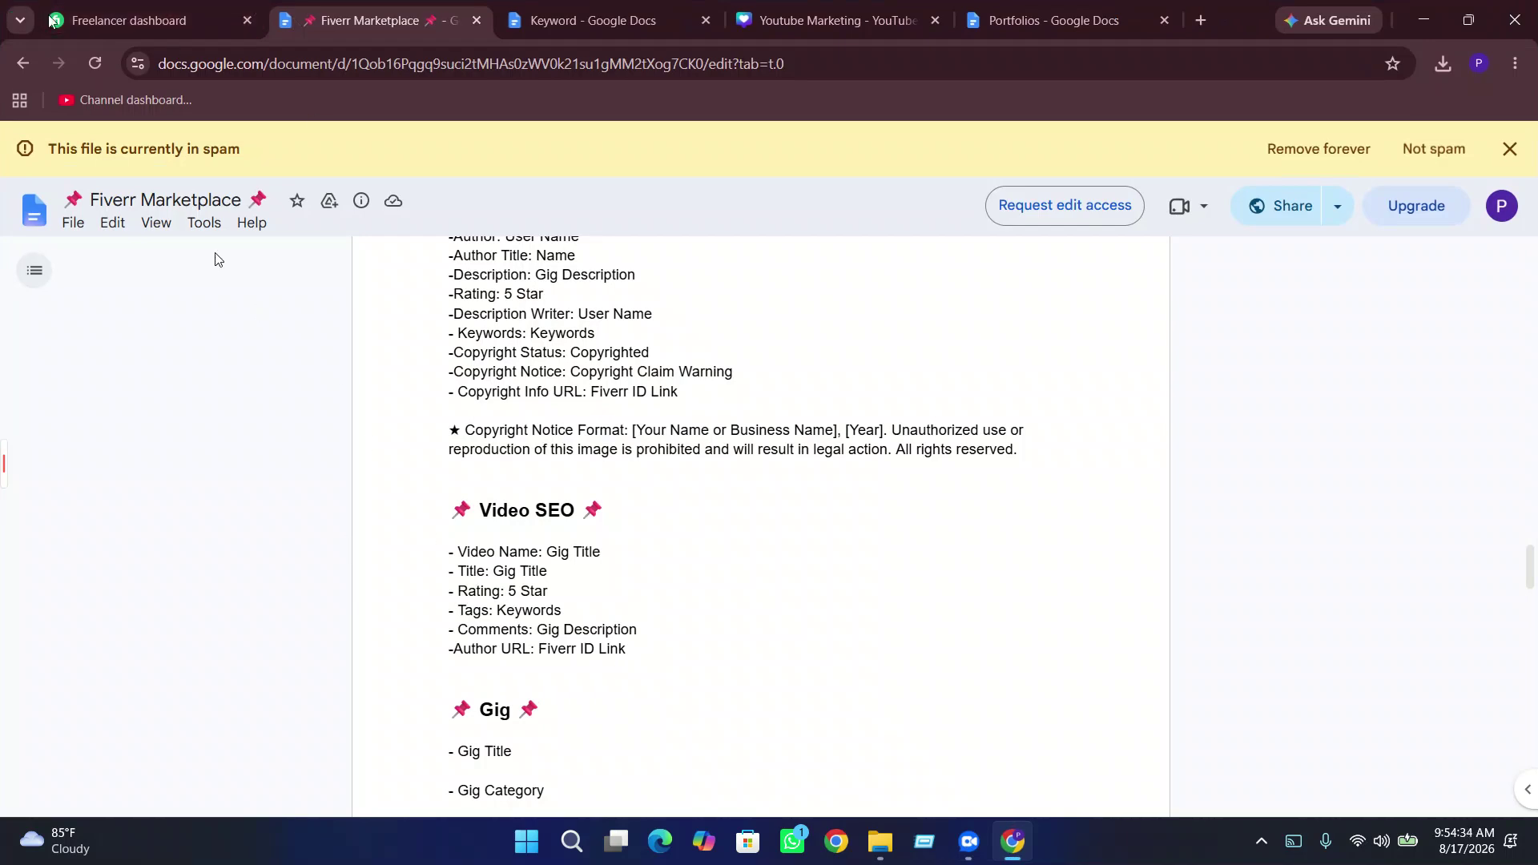
left_click(144, 20)
left_click(657, 24)
left_click(706, 21)
left_click(706, 21)
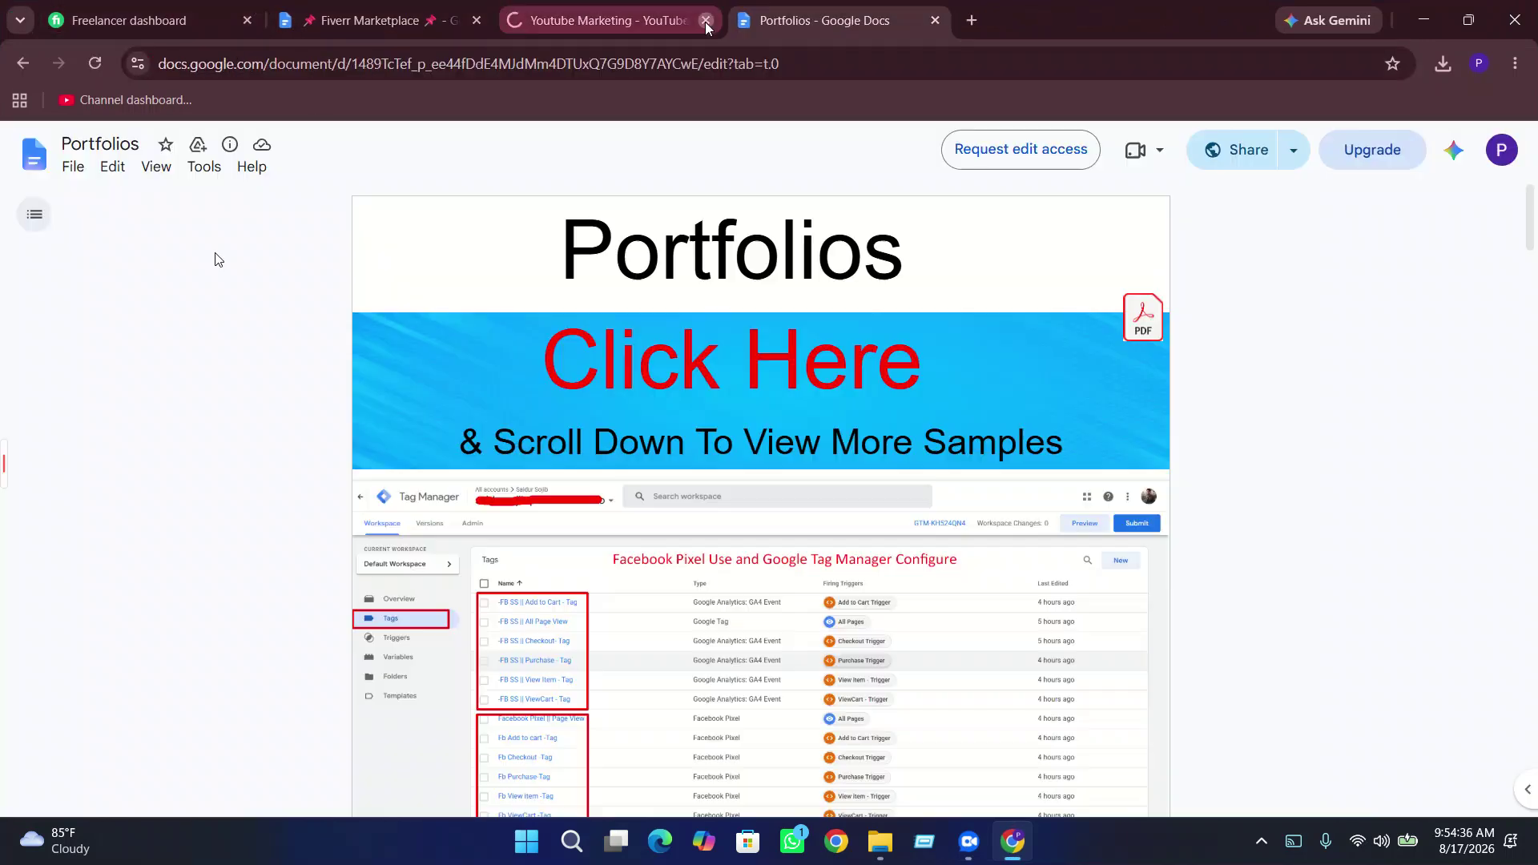
left_click(705, 21)
left_click(145, 20)
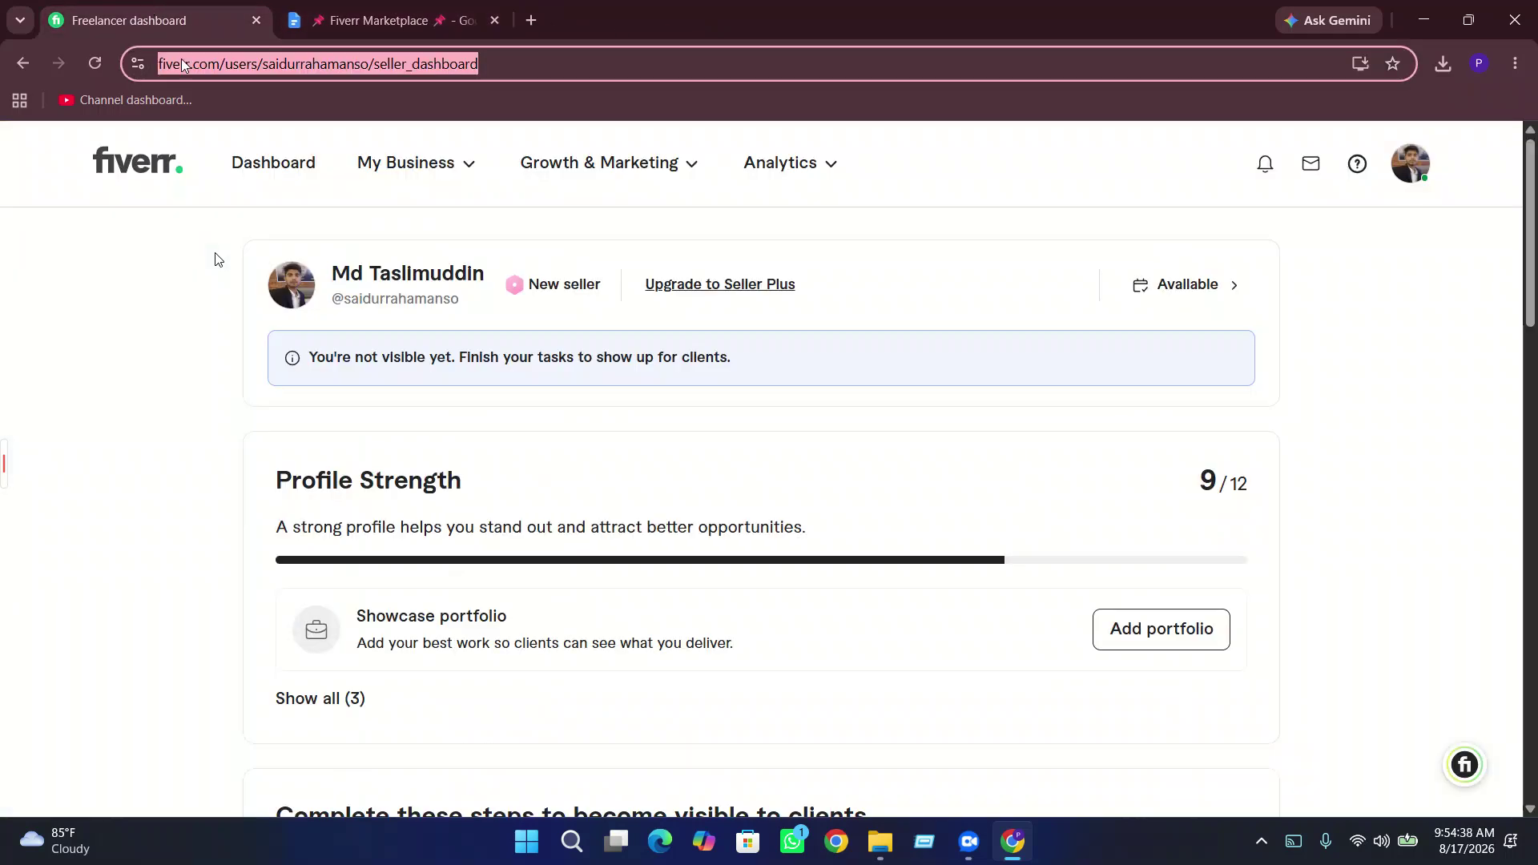
- Look over the Fiverr seller dashboard and load its Dashboard page again
scroll(486, 370, "up", 1)
scroll(486, 371, "down", 4)
scroll(549, 481, "up", 4)
left_click(305, 166)
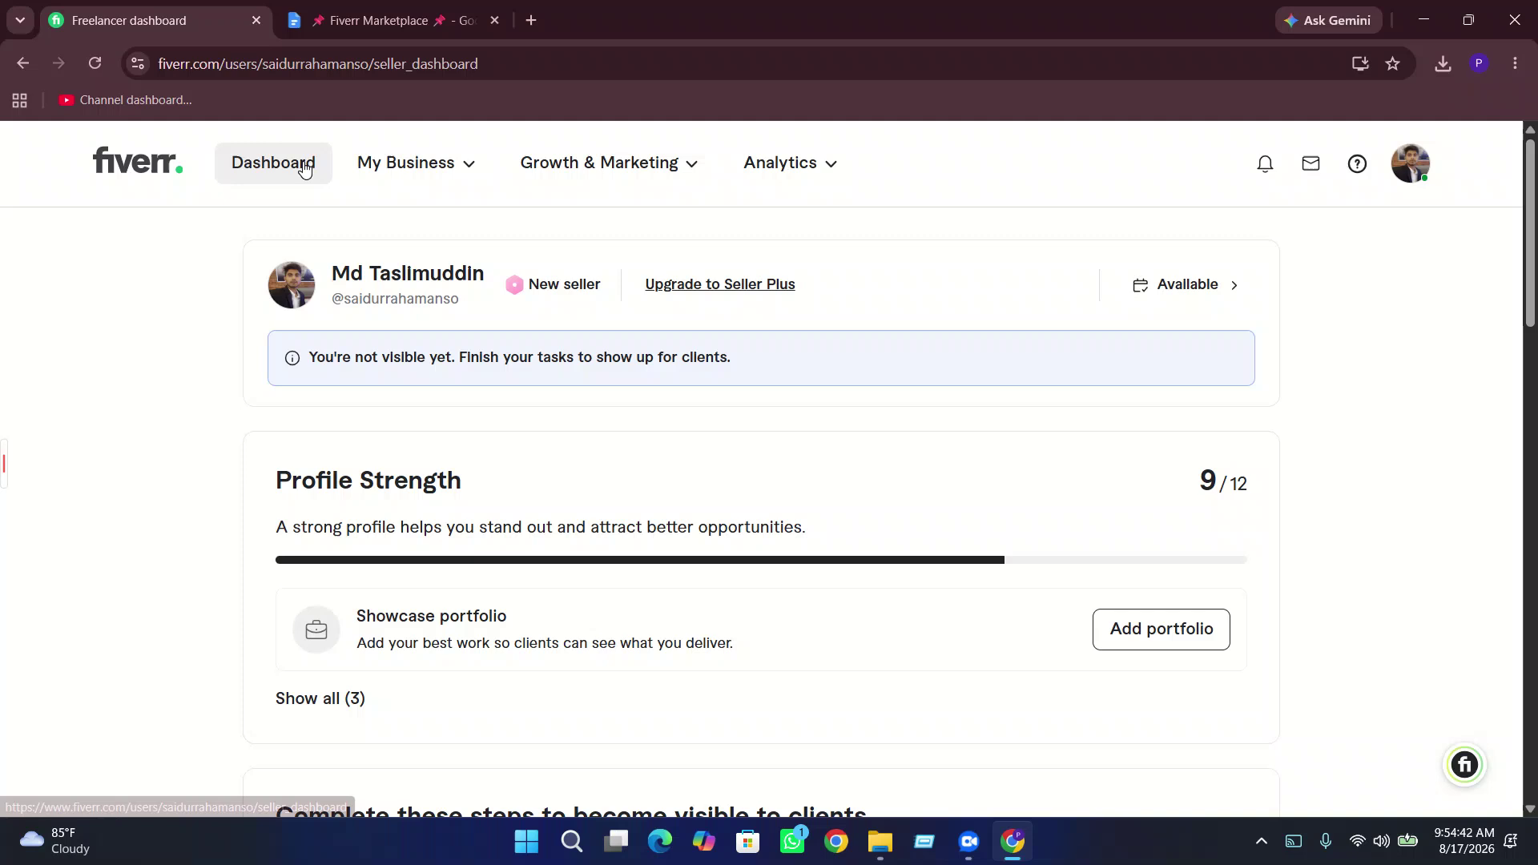
- Reload the seller dashboard and review the profile strength and the tasks for becoming visible to clients
left_click(304, 166)
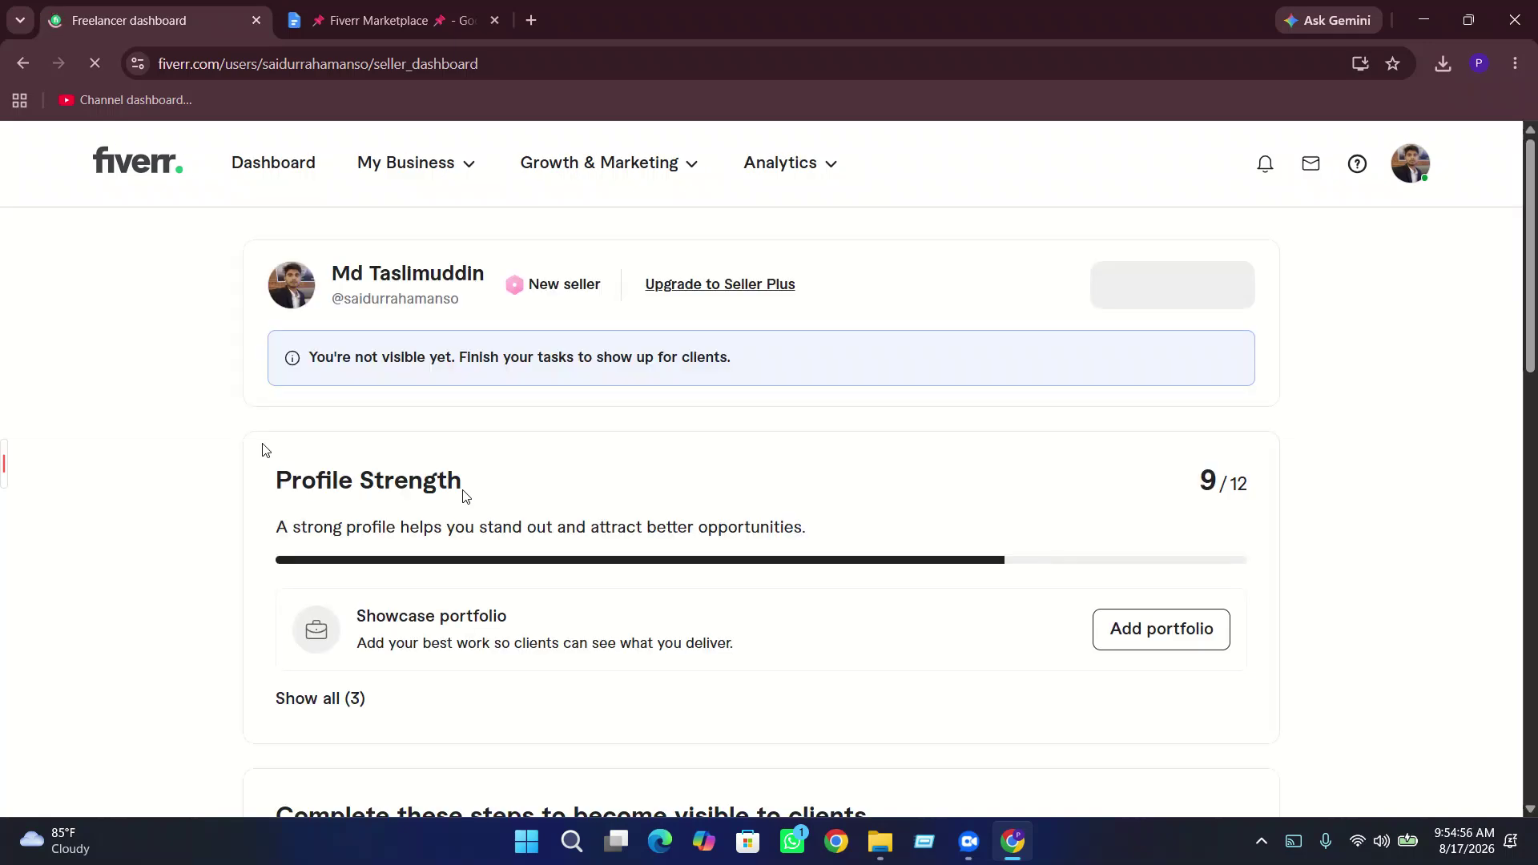
scroll(545, 499, "down", 5)
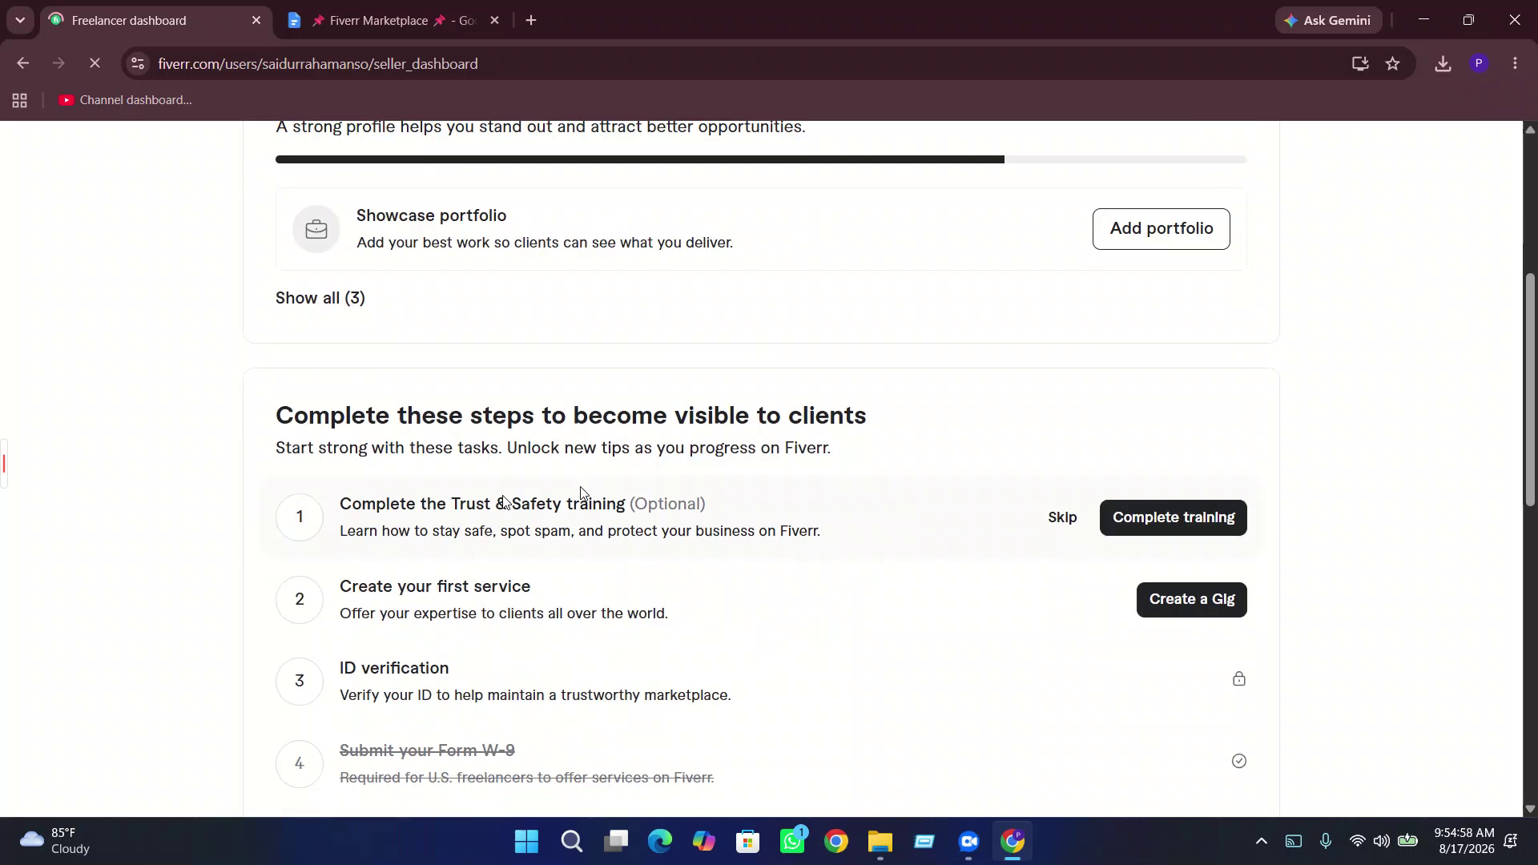
scroll(583, 492, "down", 5)
scroll(583, 492, "down", 3)
scroll(583, 492, "up", 15)
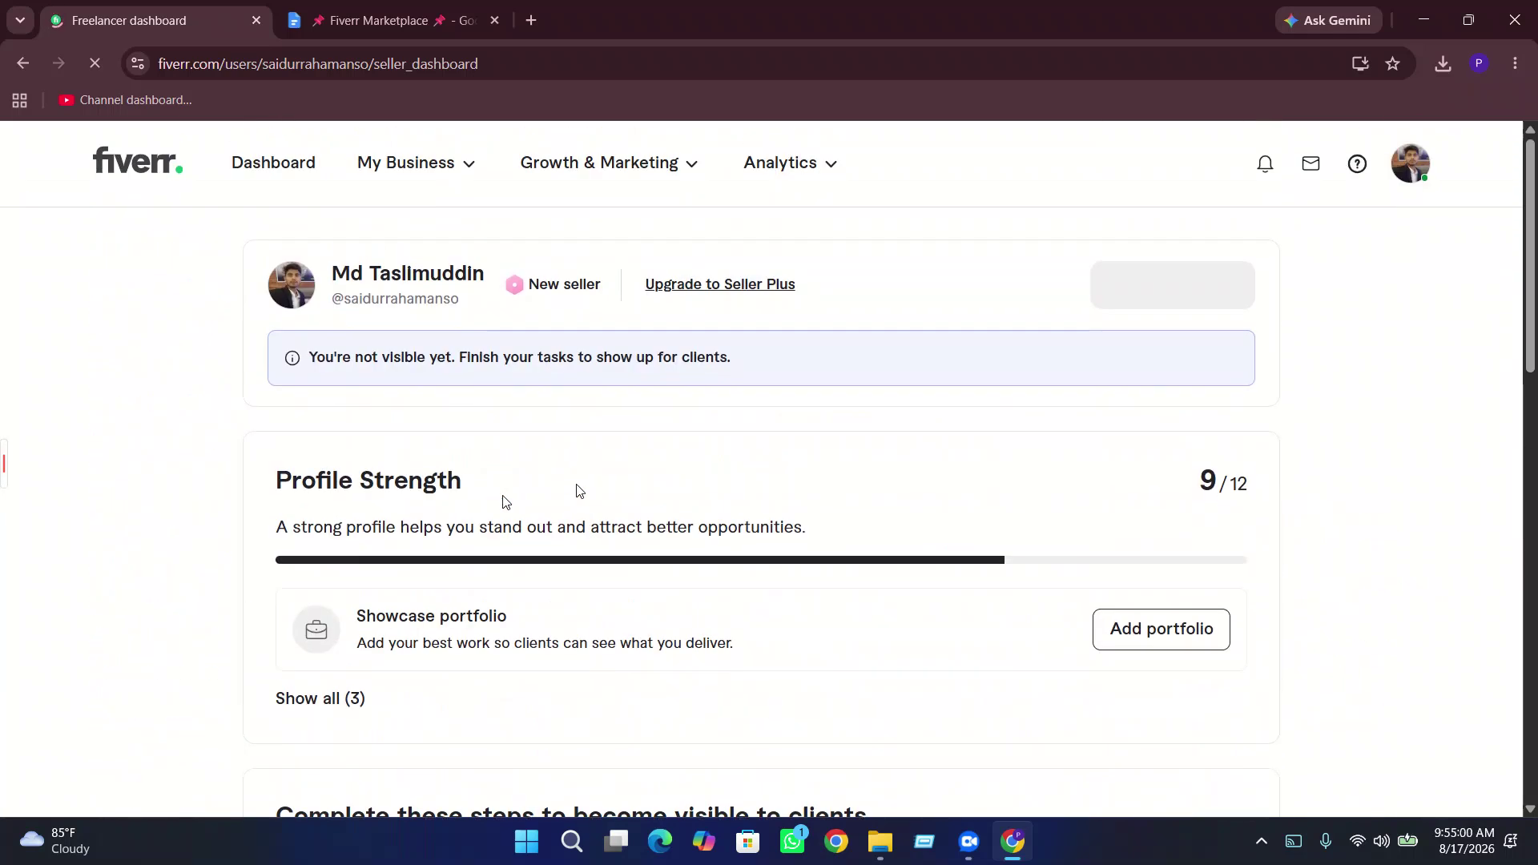
- Open the seller's own profile page from the dashboard and look over its About, portfolio, intro video and work experience sections
left_click(393, 287)
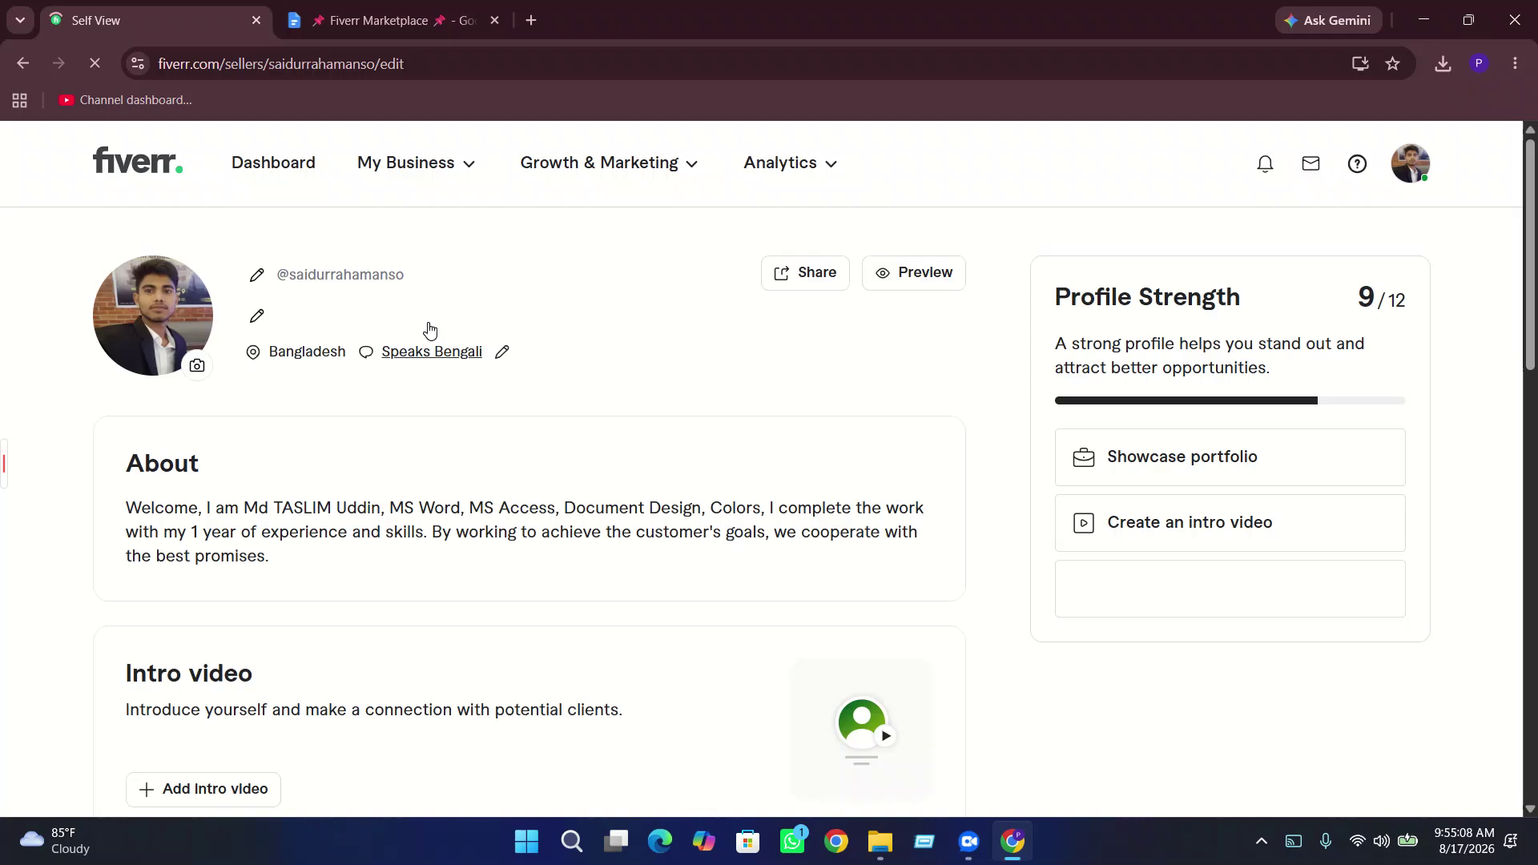
scroll(374, 608, "down", 3)
scroll(373, 599, "up", 2)
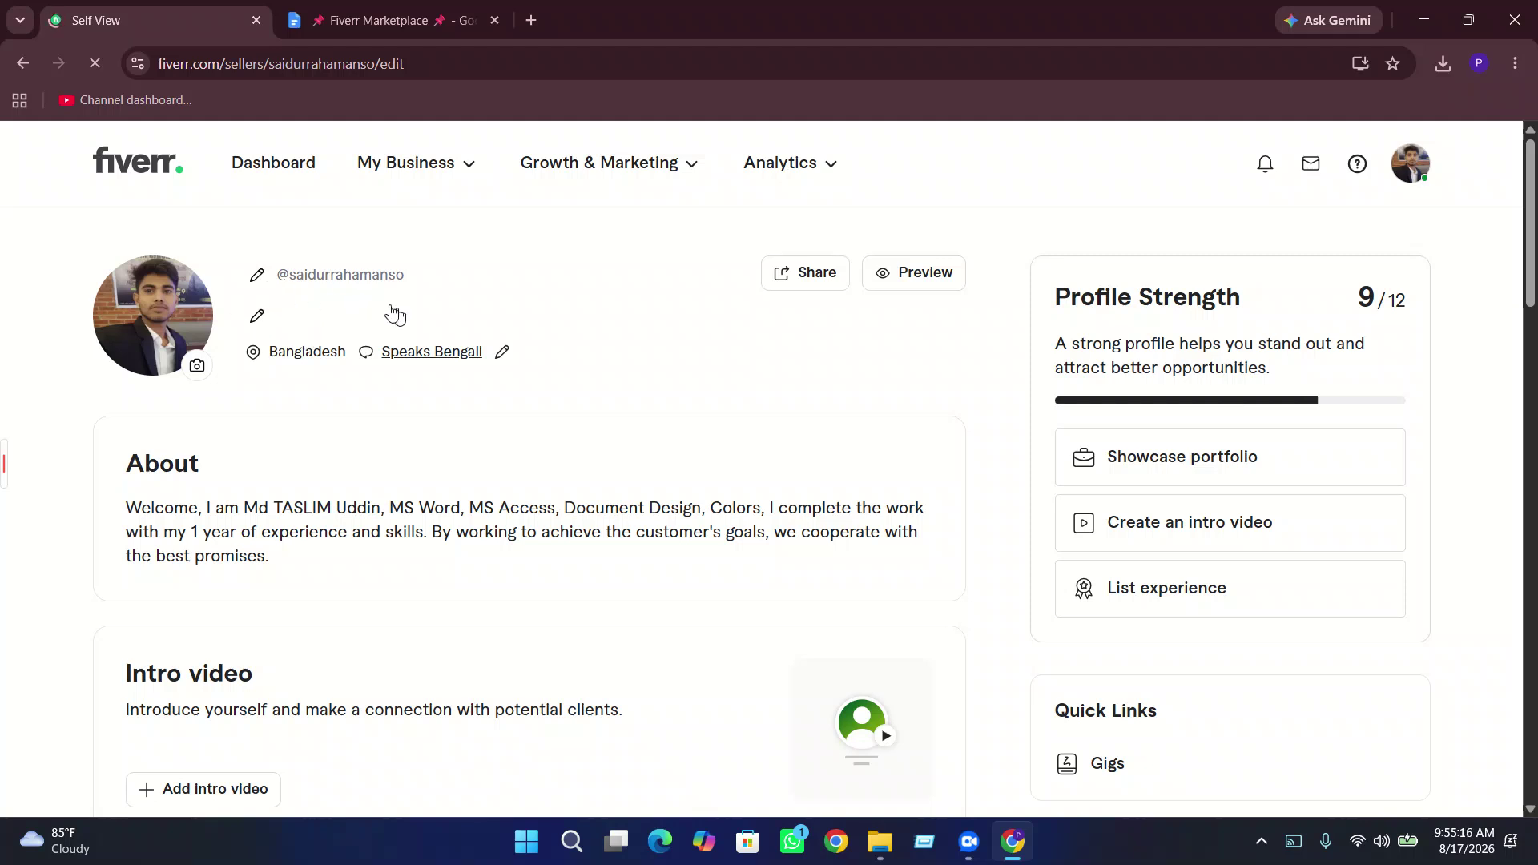
scroll(422, 402, "down", 1)
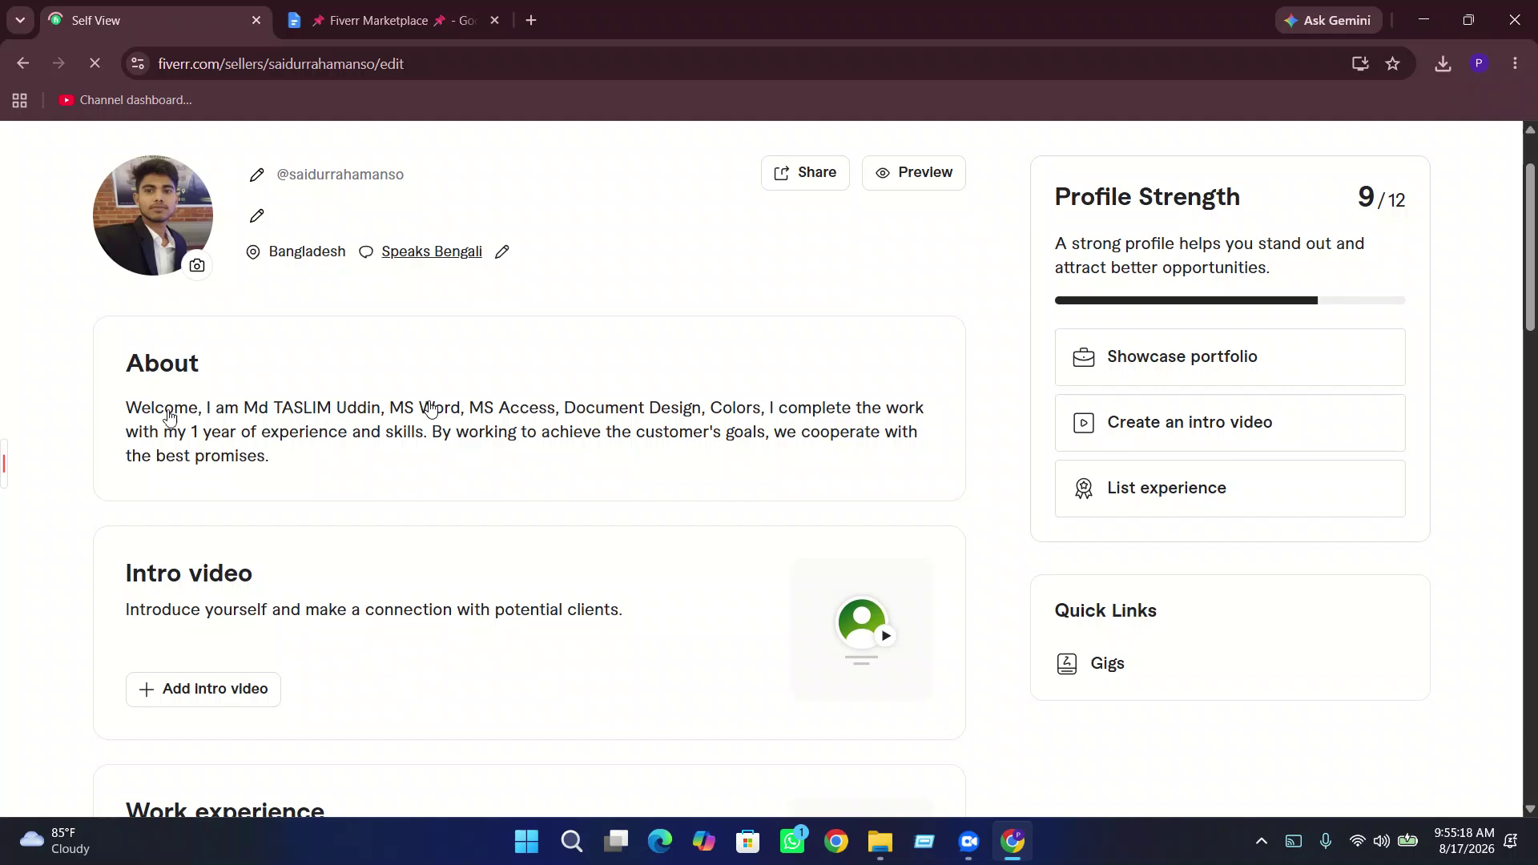
scroll(320, 463, "down", 1)
scroll(320, 461, "down", 5)
scroll(319, 461, "up", 3)
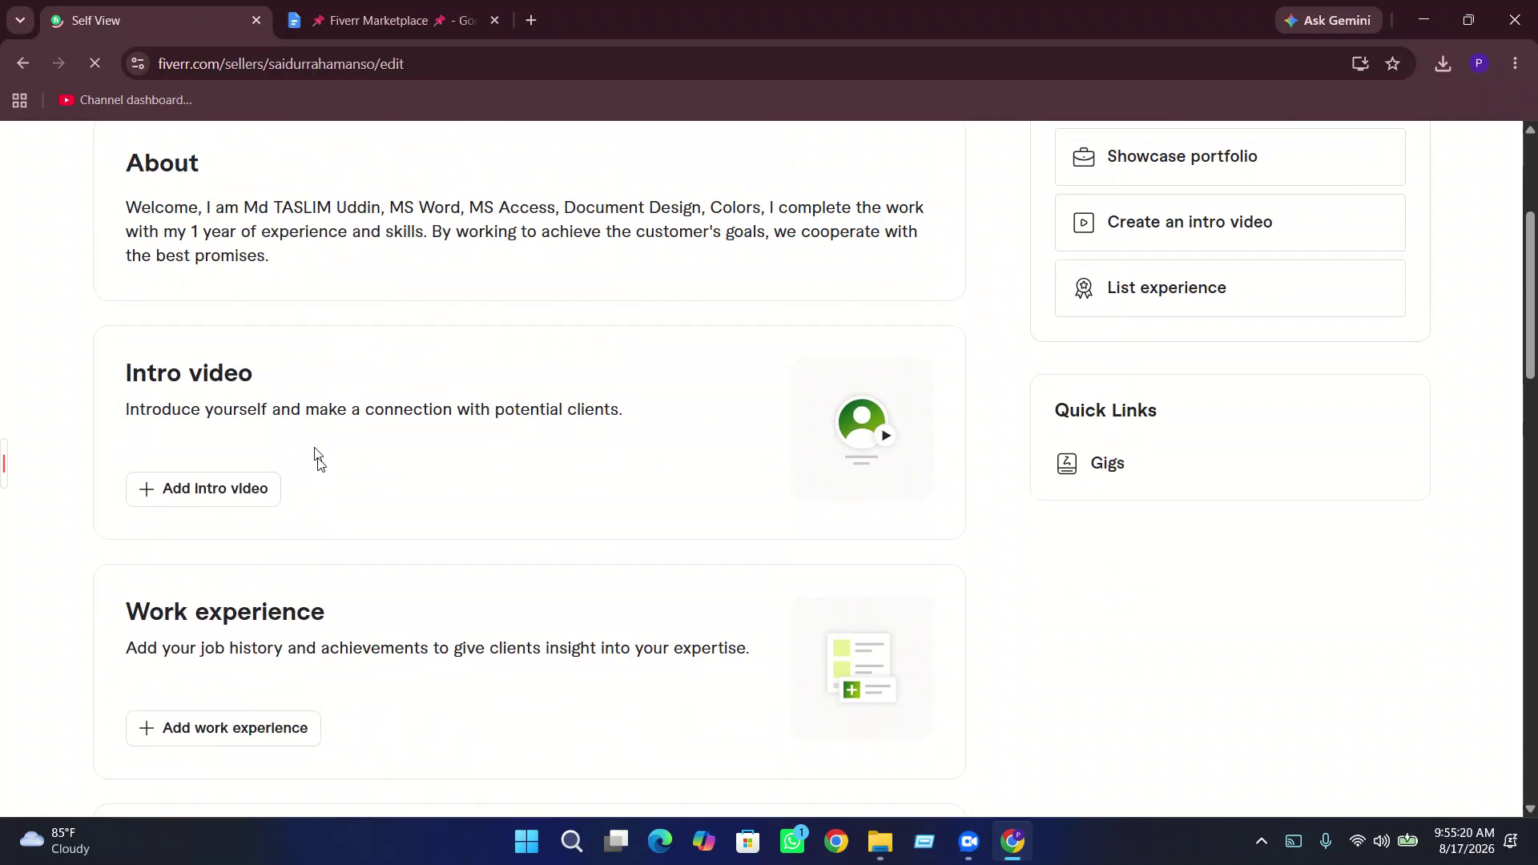
scroll(320, 460, "down", 1)
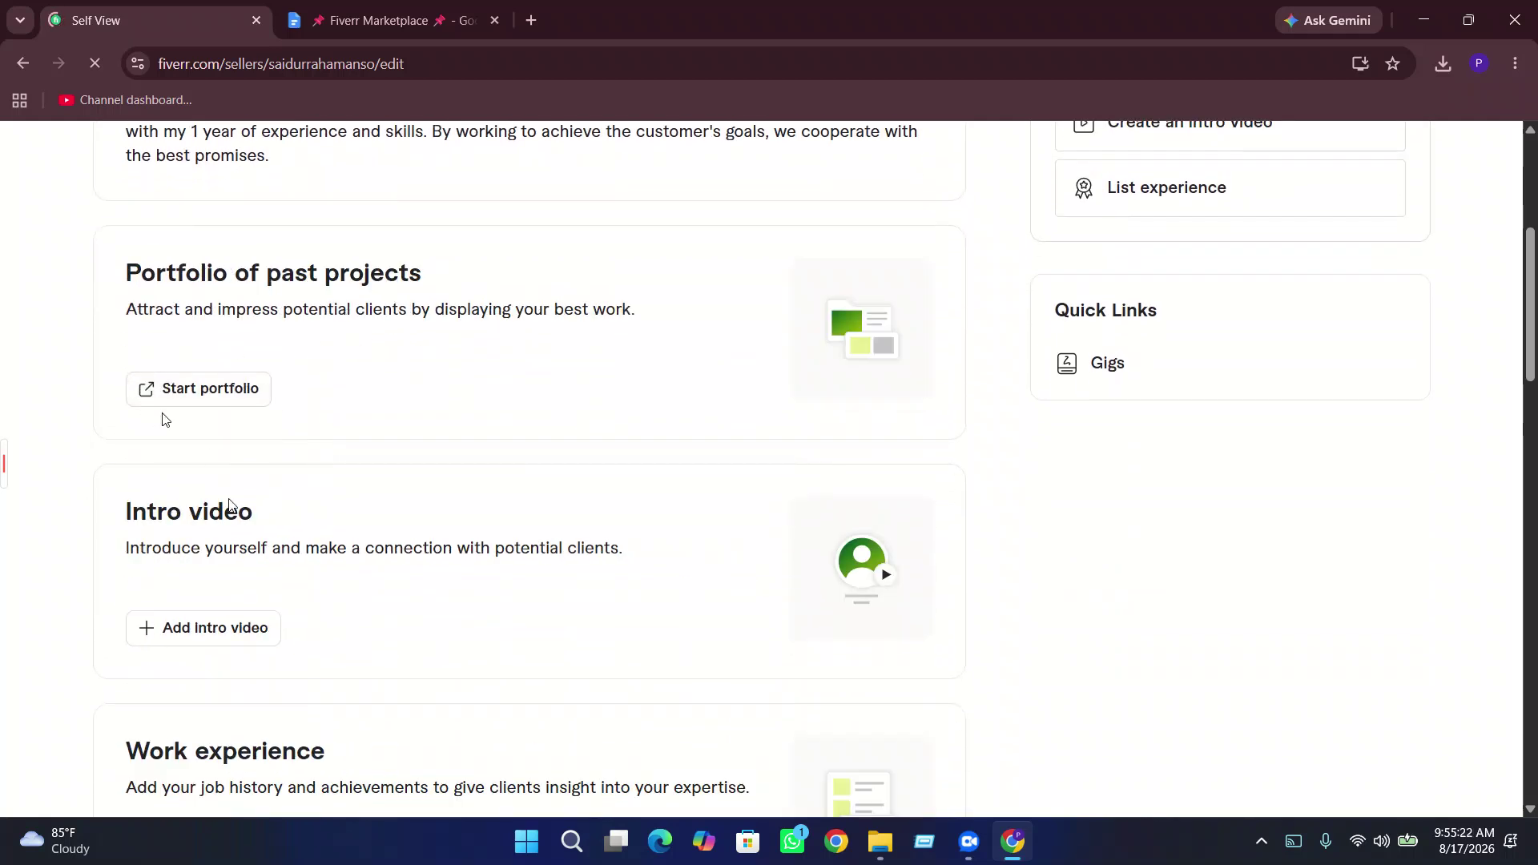
- Open the intro video upload form, examine the video requirements, and view the file chooser without selecting a video
left_click(231, 628)
scroll(404, 609, "down", 1)
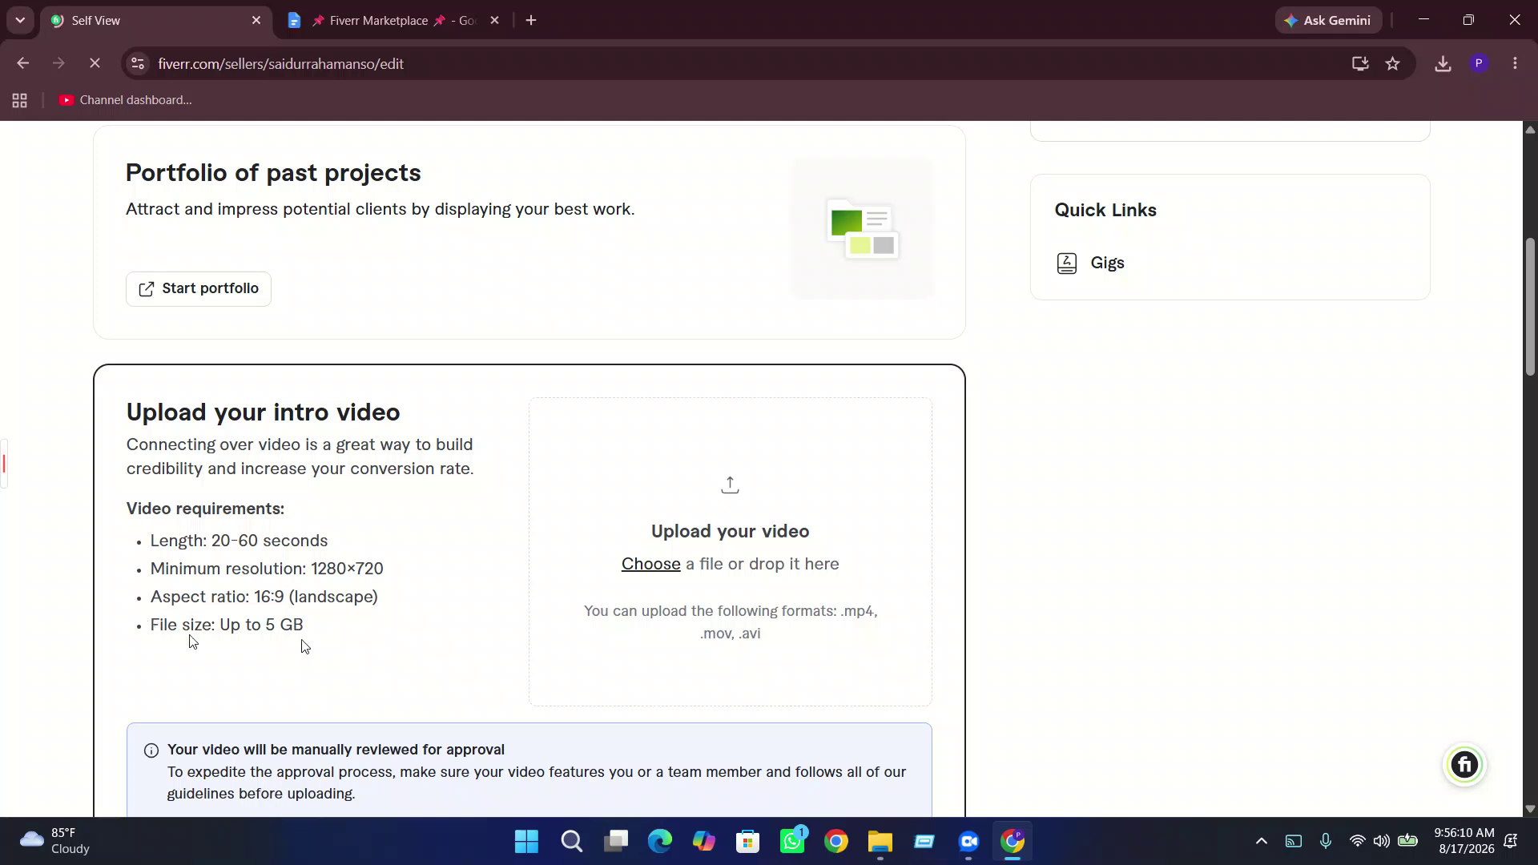
scroll(191, 637, "down", 2)
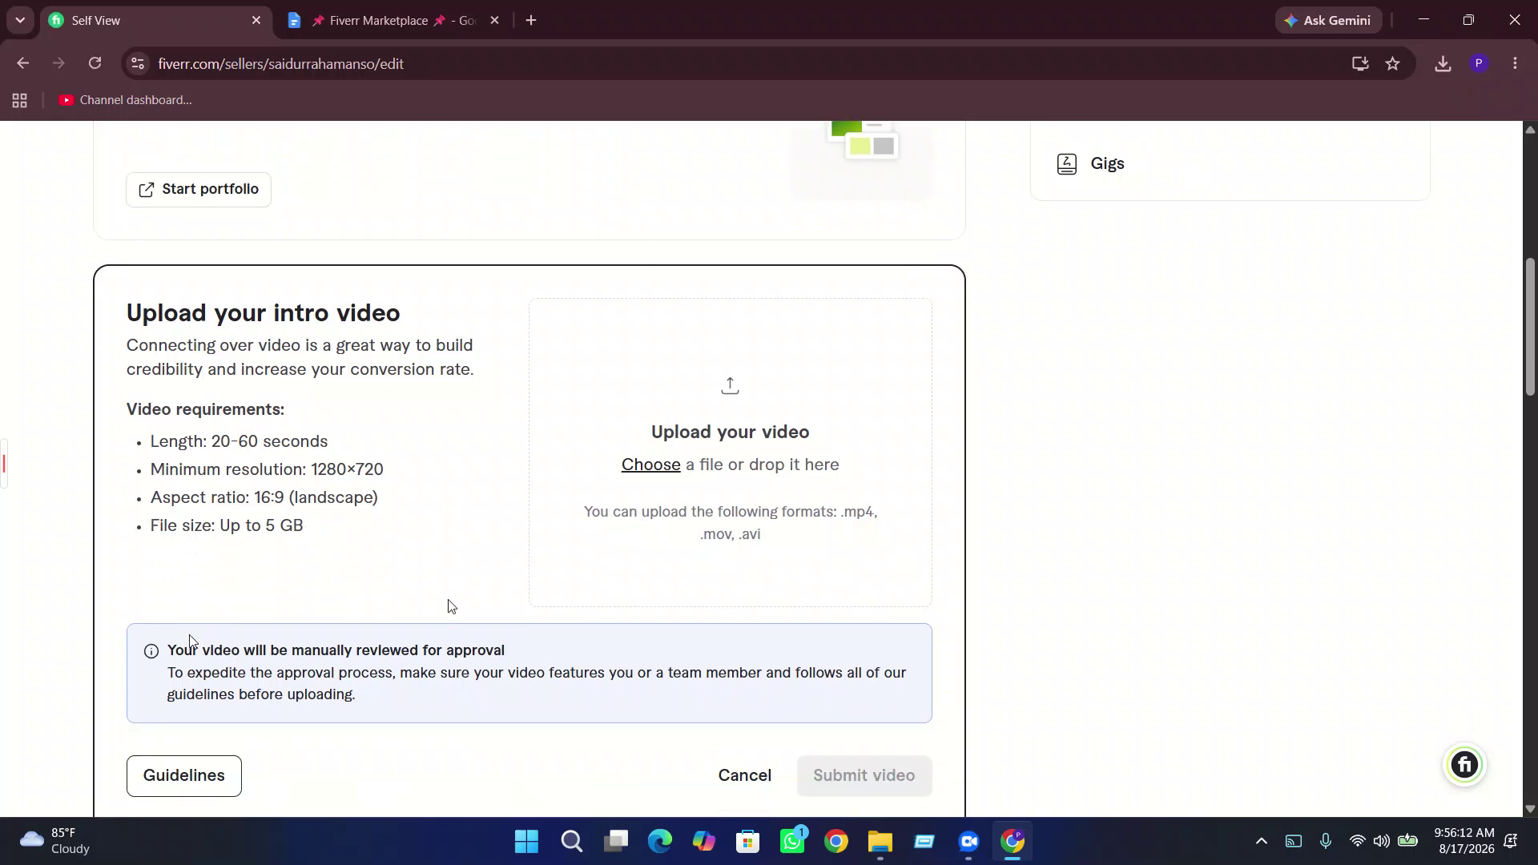
scroll(193, 544, "up", 1)
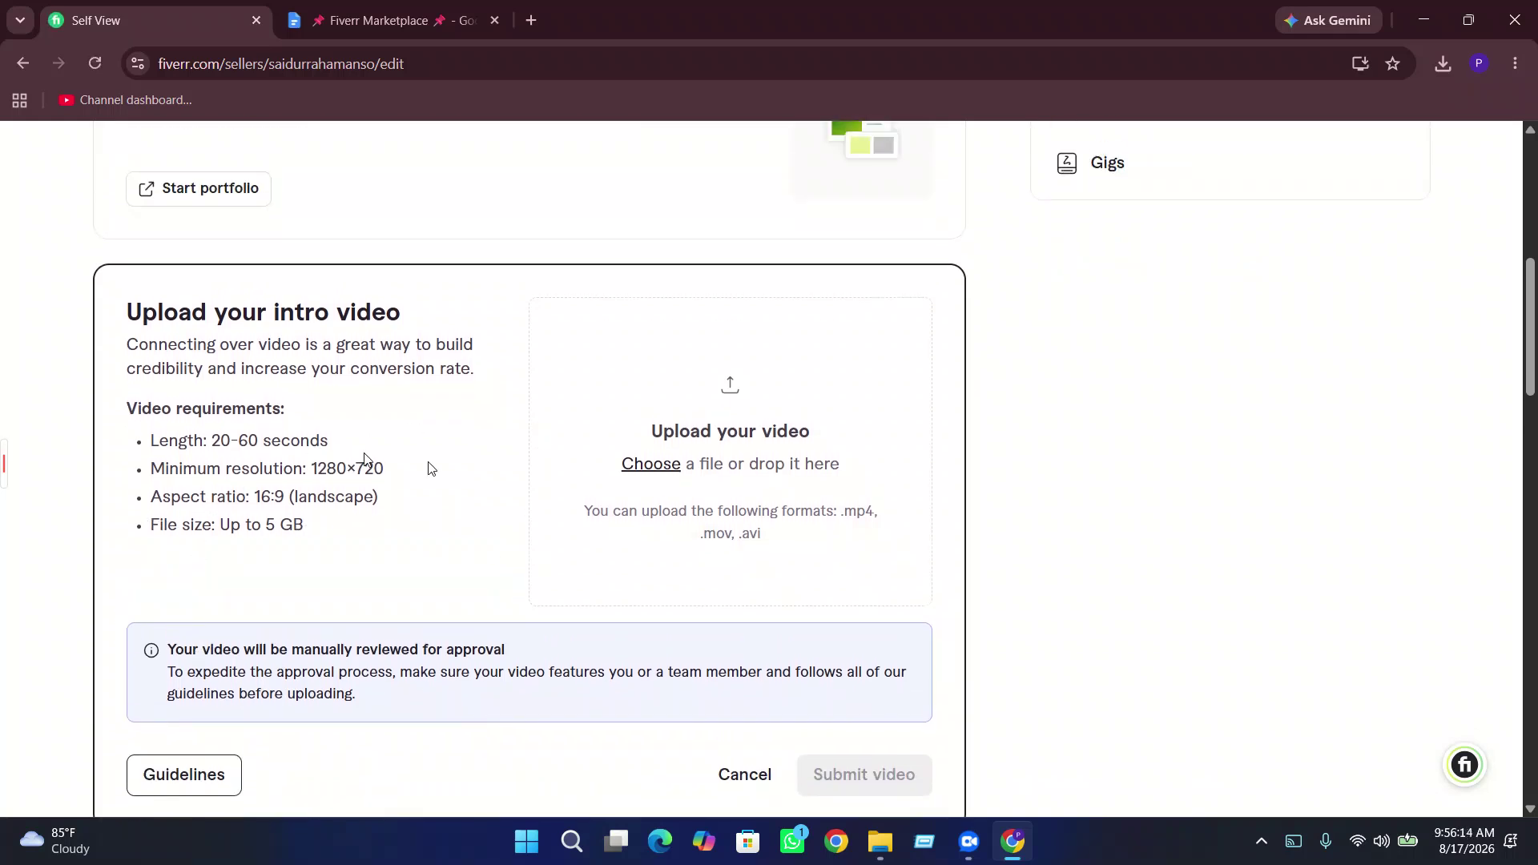
left_click_drag(129, 447, 445, 580)
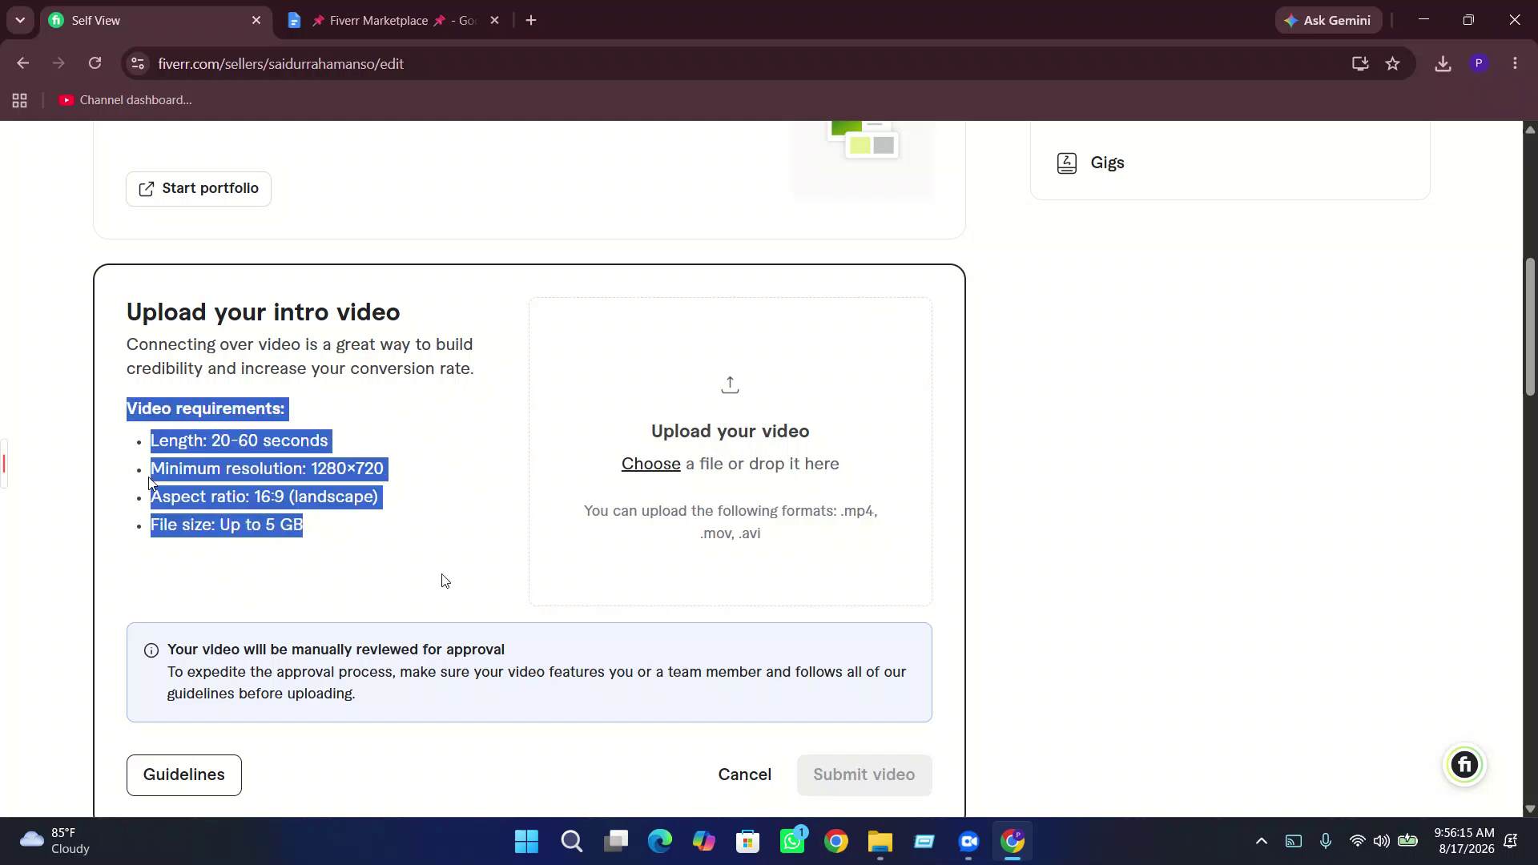
left_click(642, 473)
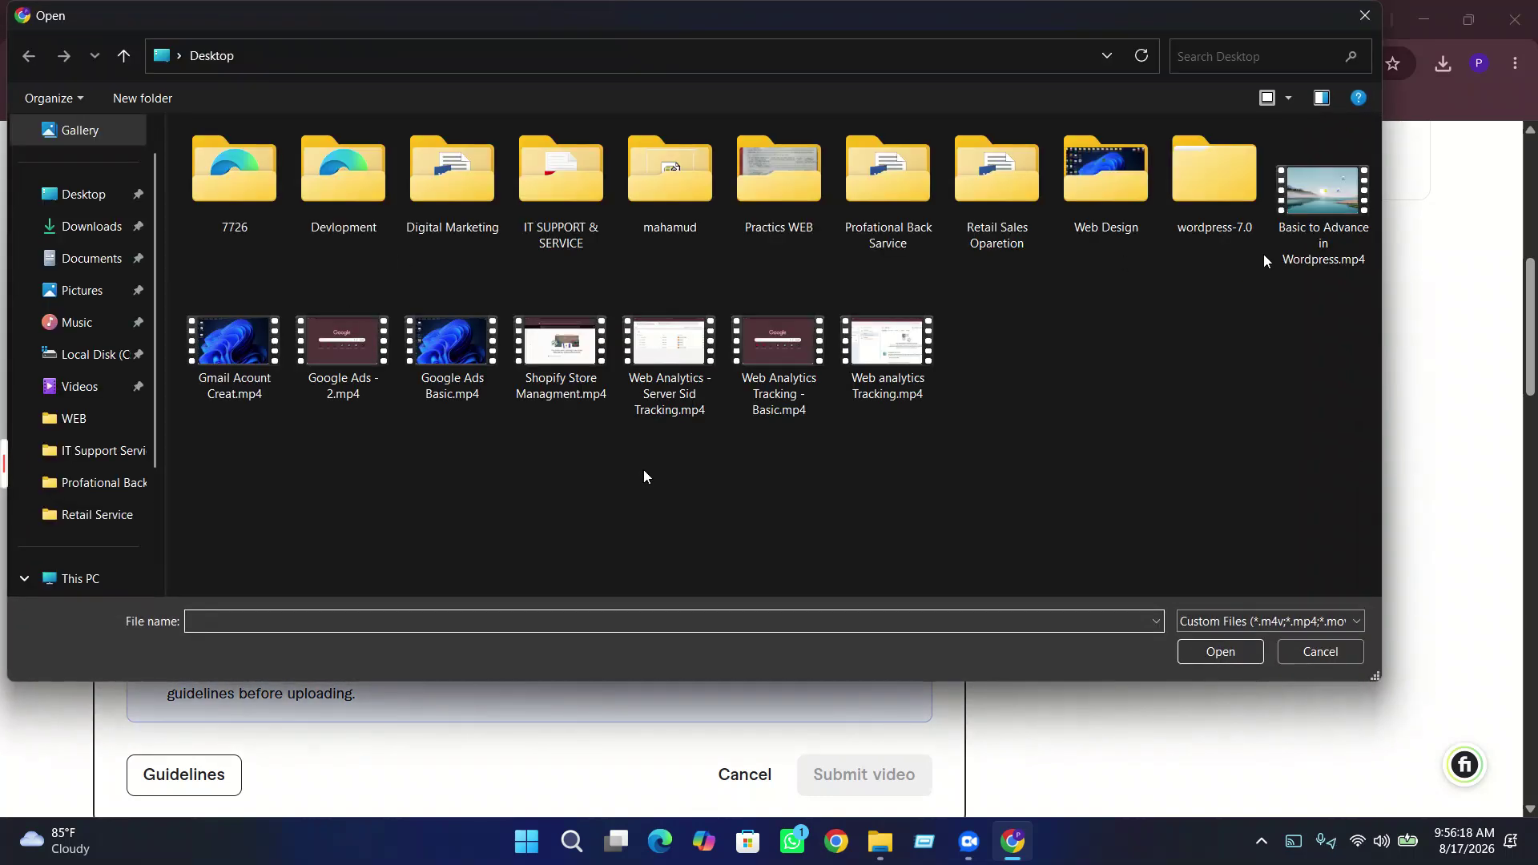
left_click(1365, 16)
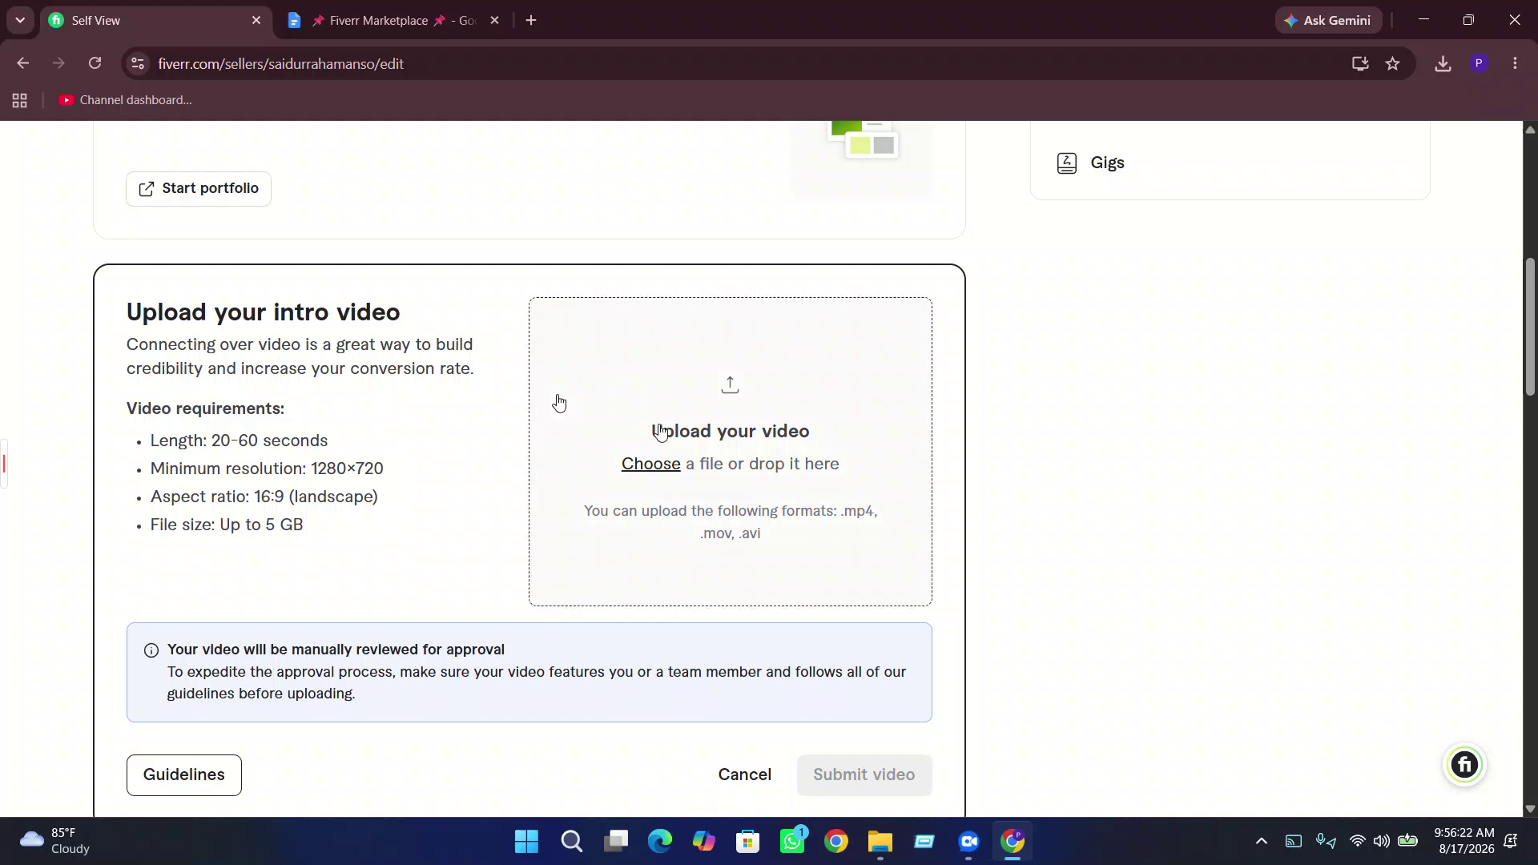
- Start a new work experience entry on the profile with the title "Email Markting"
scroll(416, 505, "down", 6)
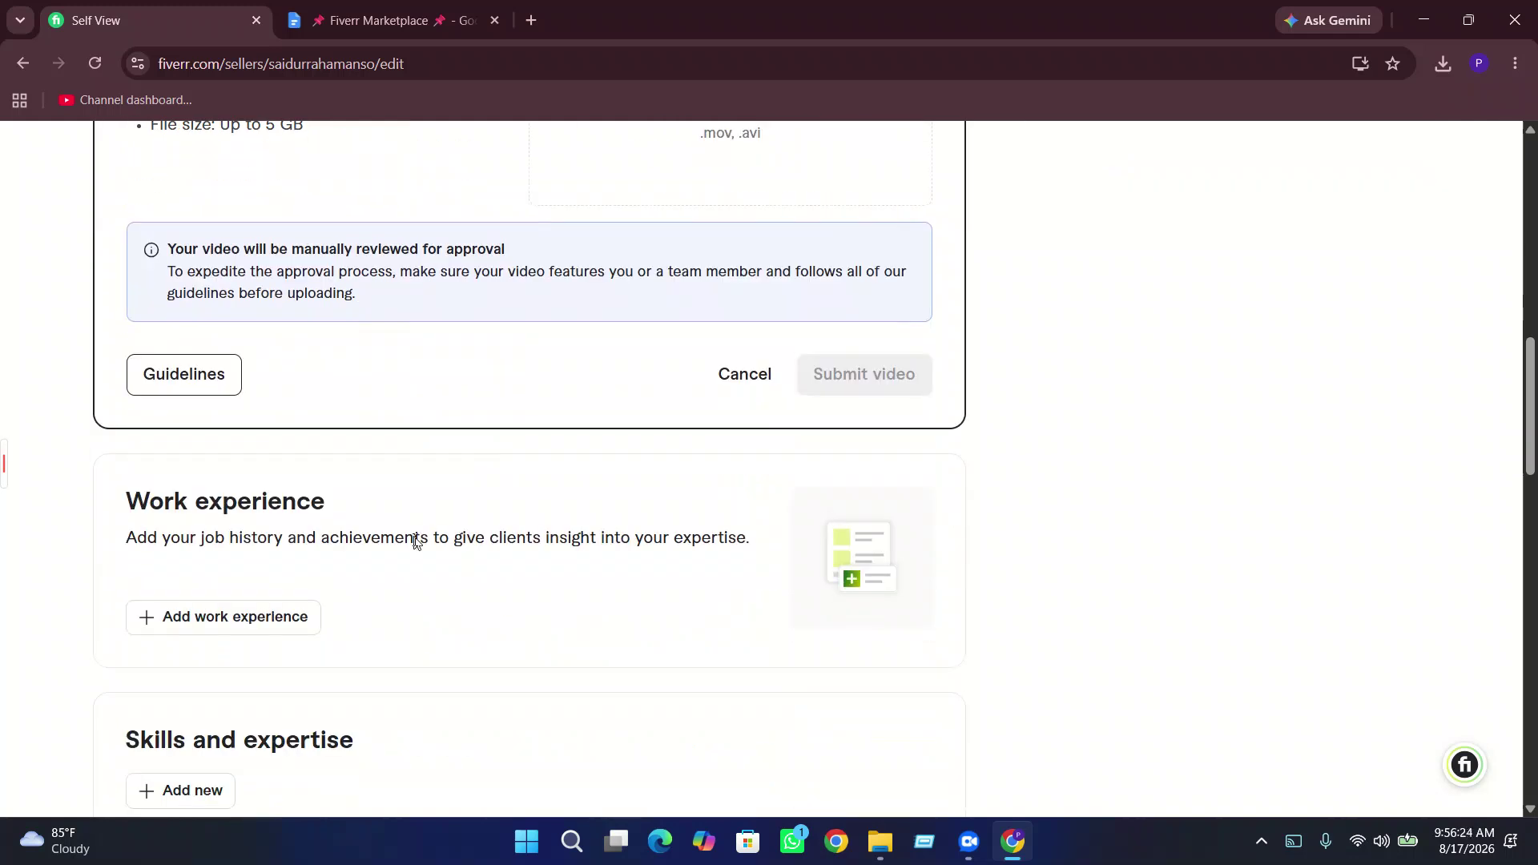
scroll(415, 558, "up", 3)
scroll(320, 536, "down", 2)
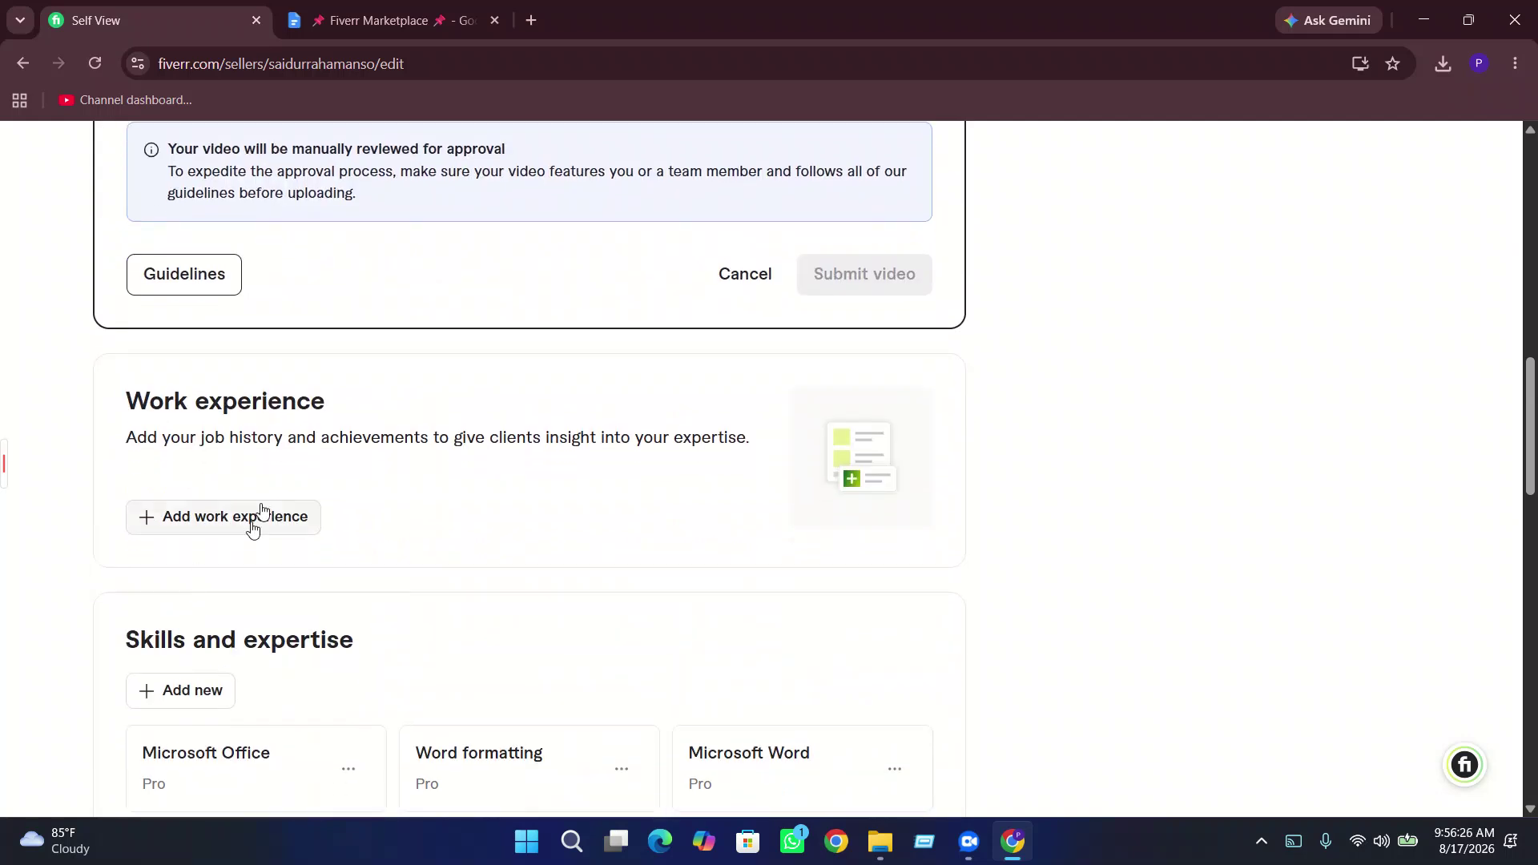
left_click(251, 519)
scroll(250, 481, "up", 3)
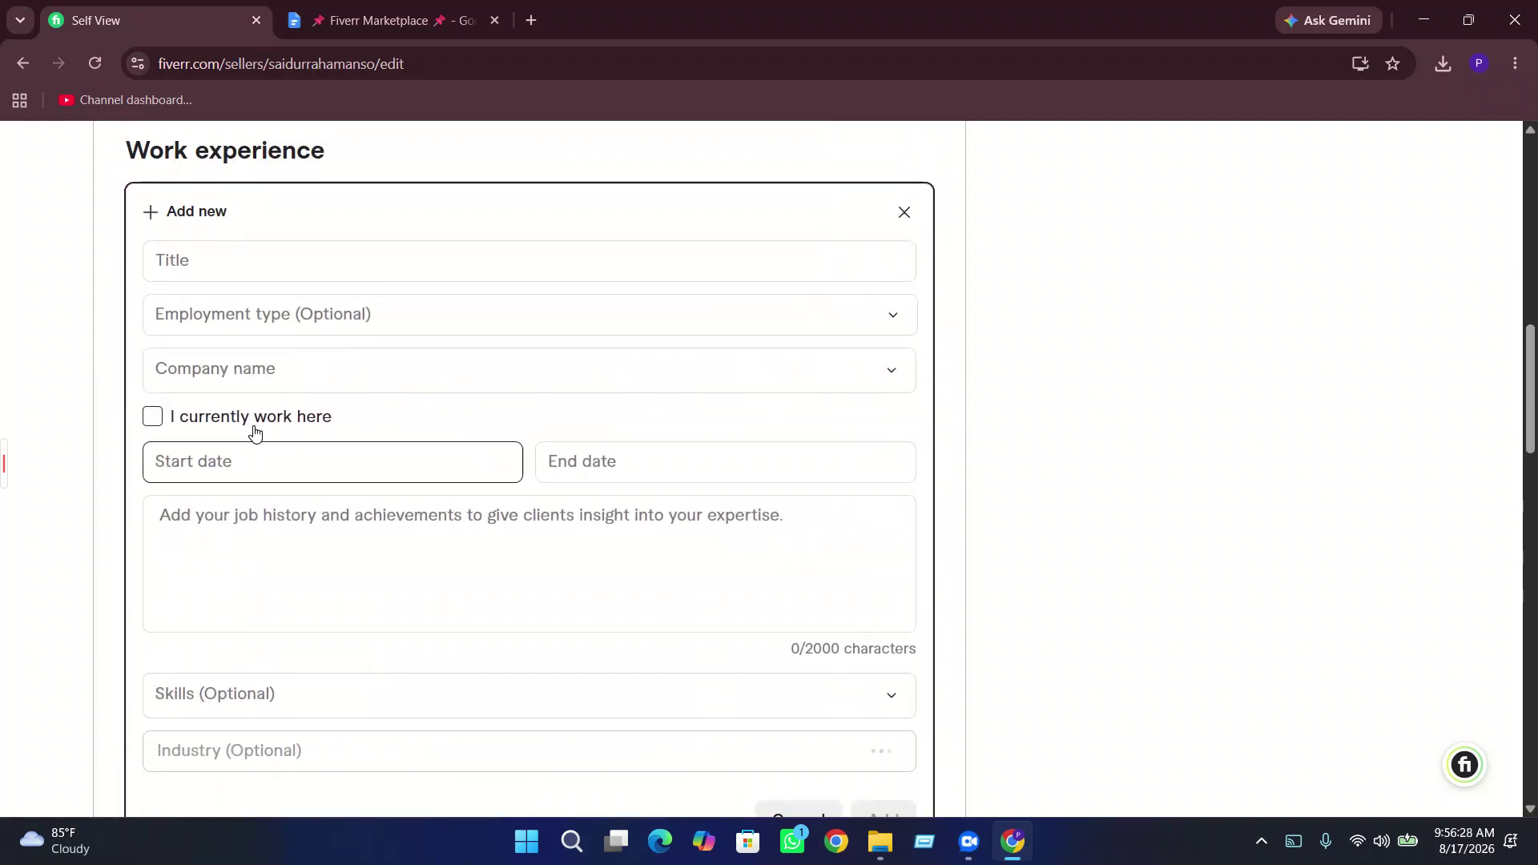
left_click(292, 366)
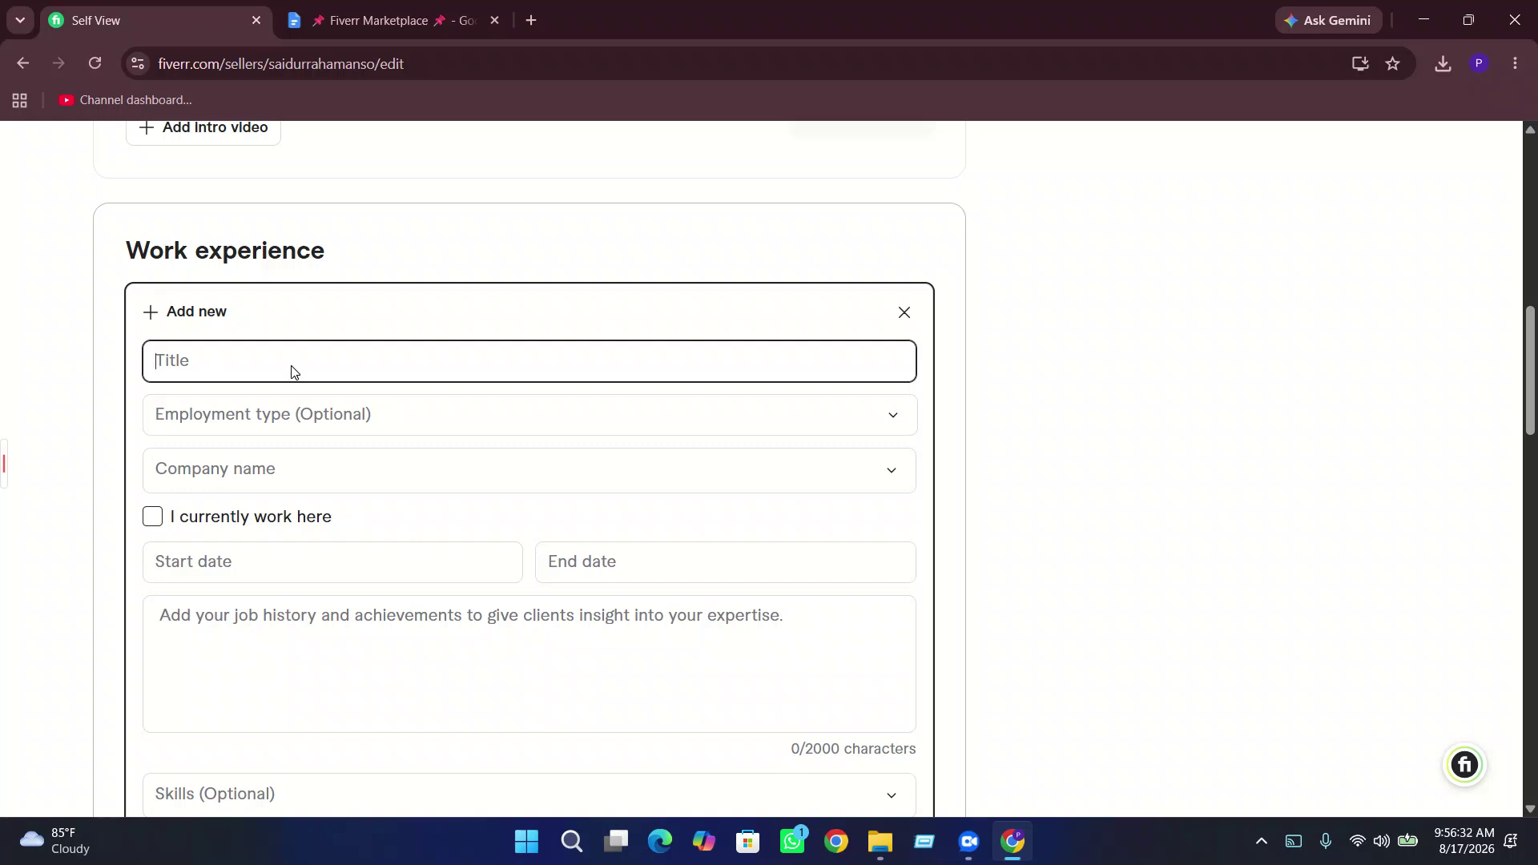
type("Email Markting")
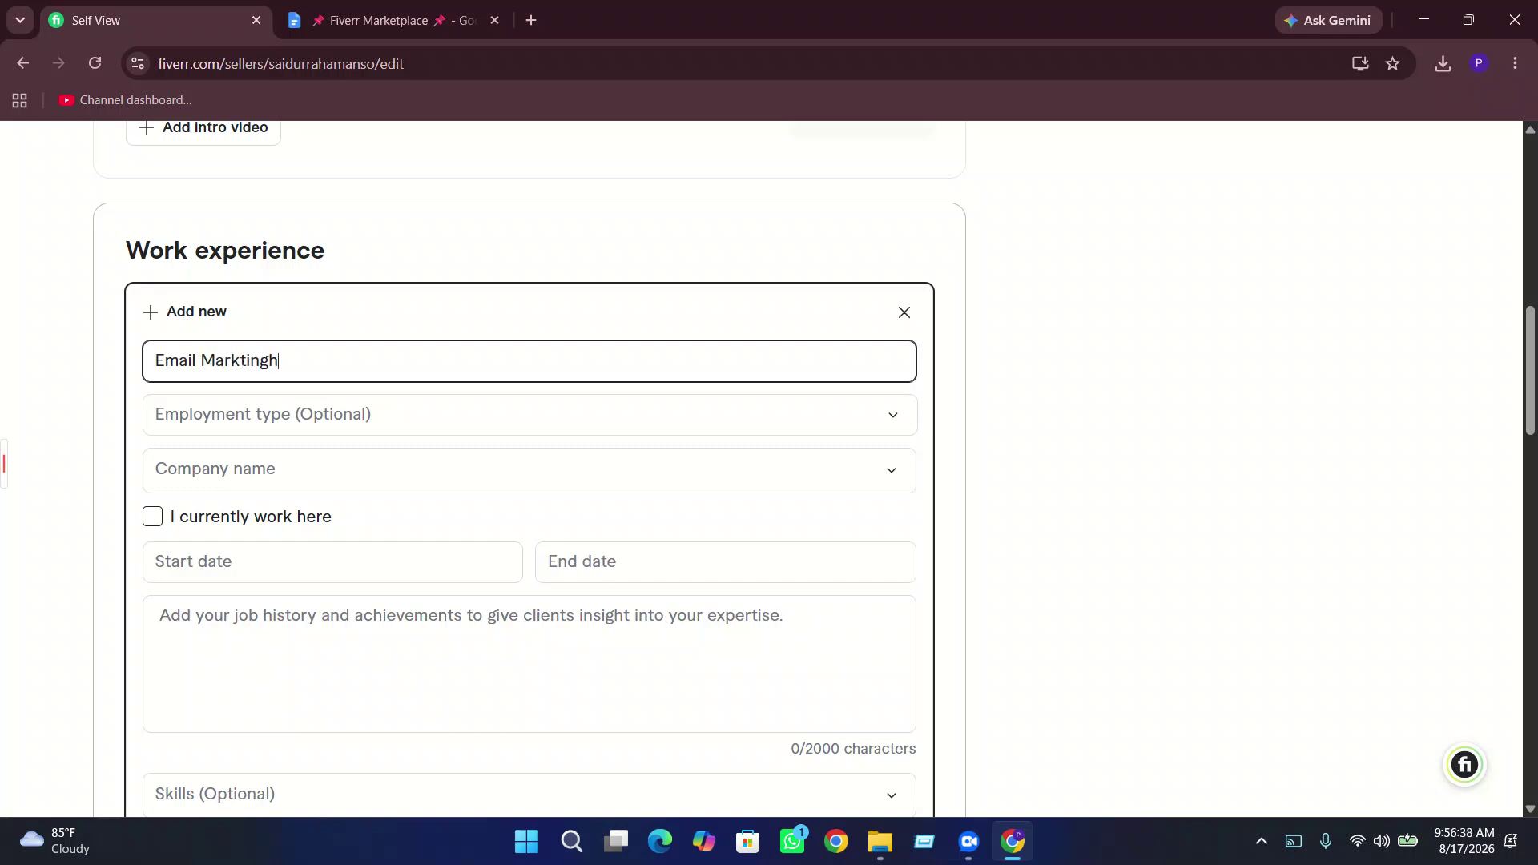
- Set the employment type of the work experience entry to Freelance
left_click(347, 401)
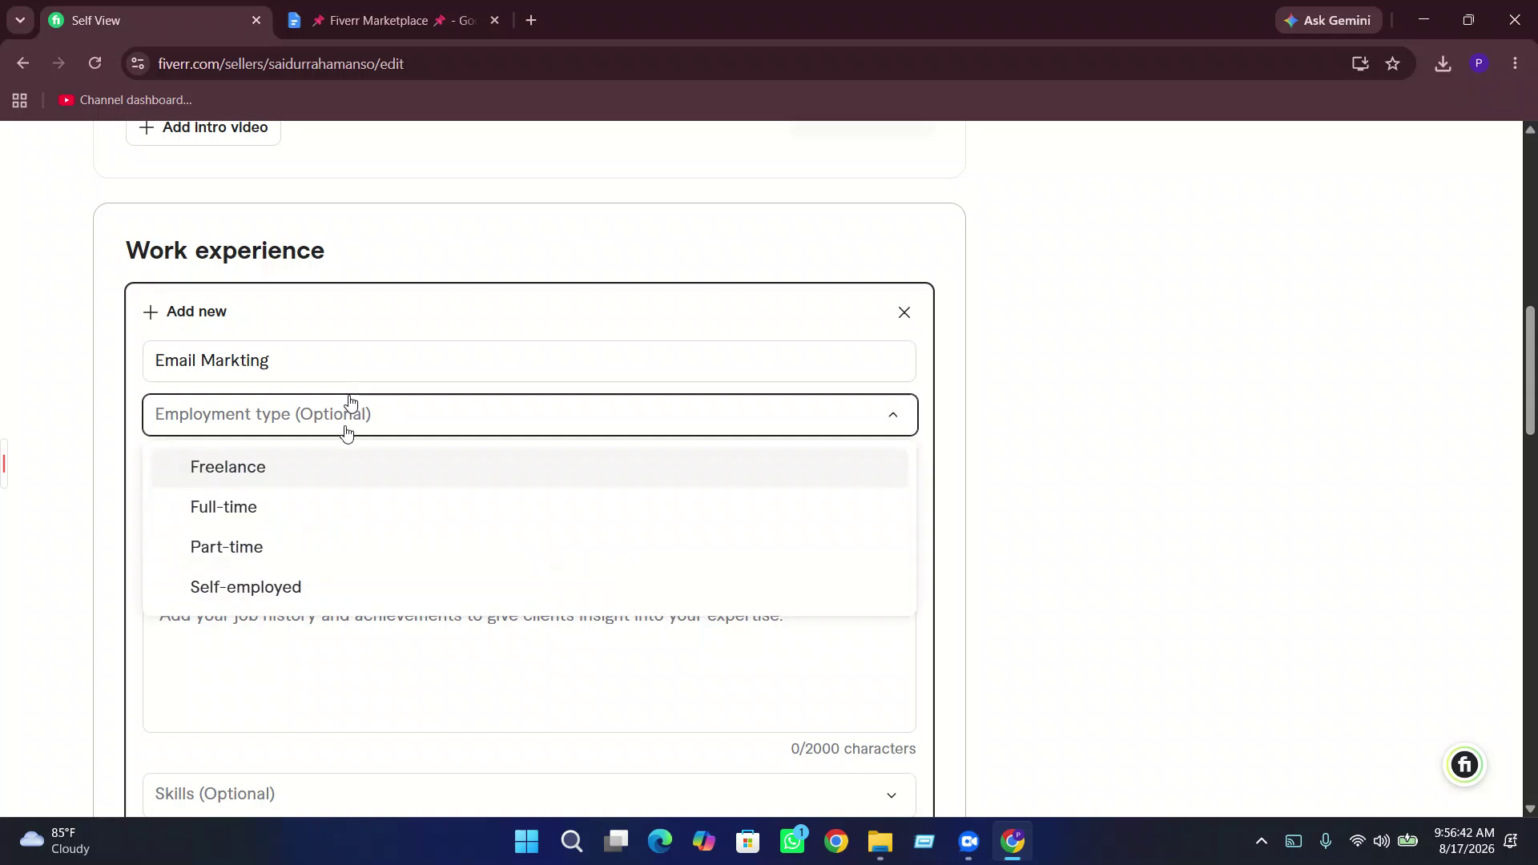
scroll(249, 550, "down", 2)
scroll(243, 521, "up", 2)
left_click(274, 468)
- Try to enter "Pacific Comuter" as the company name of the work experience entry
left_click(377, 477)
type("Pacici")
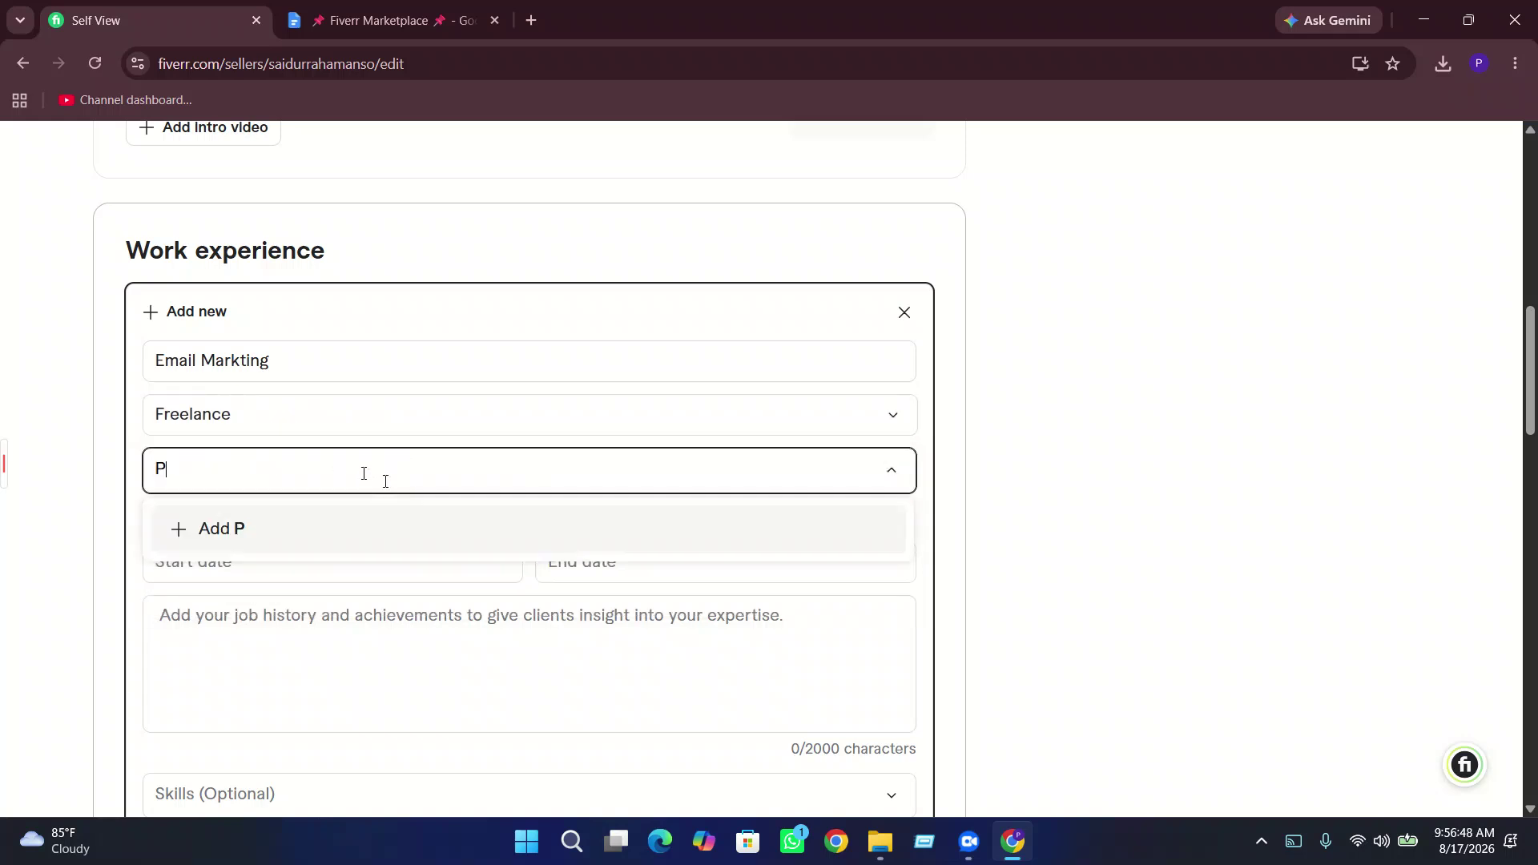
key("BackSpace")
key("BackSpace")
type("fic Comuter")
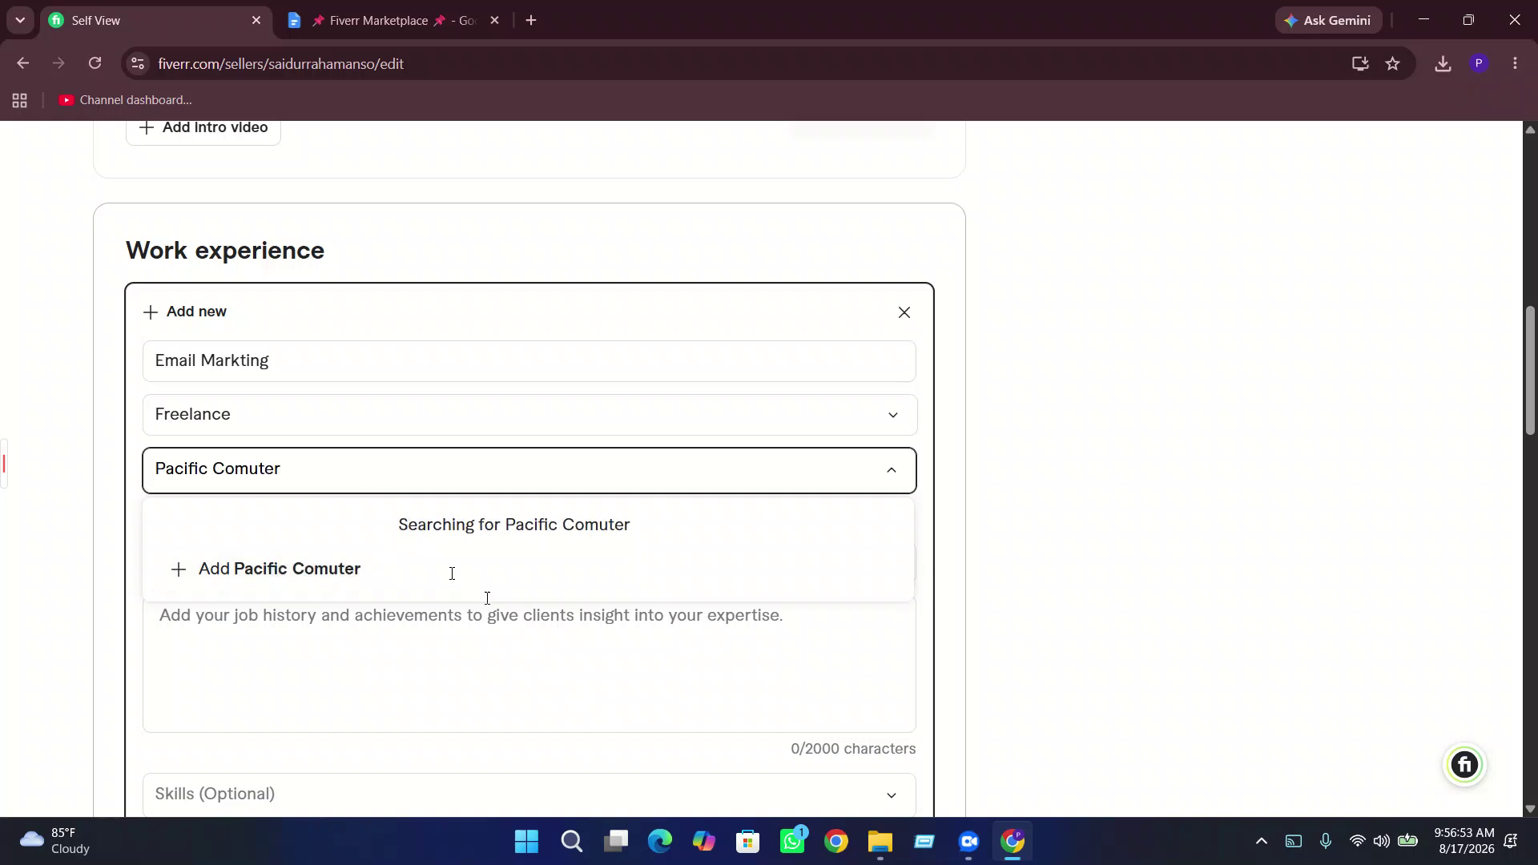
scroll(477, 601, "down", 3)
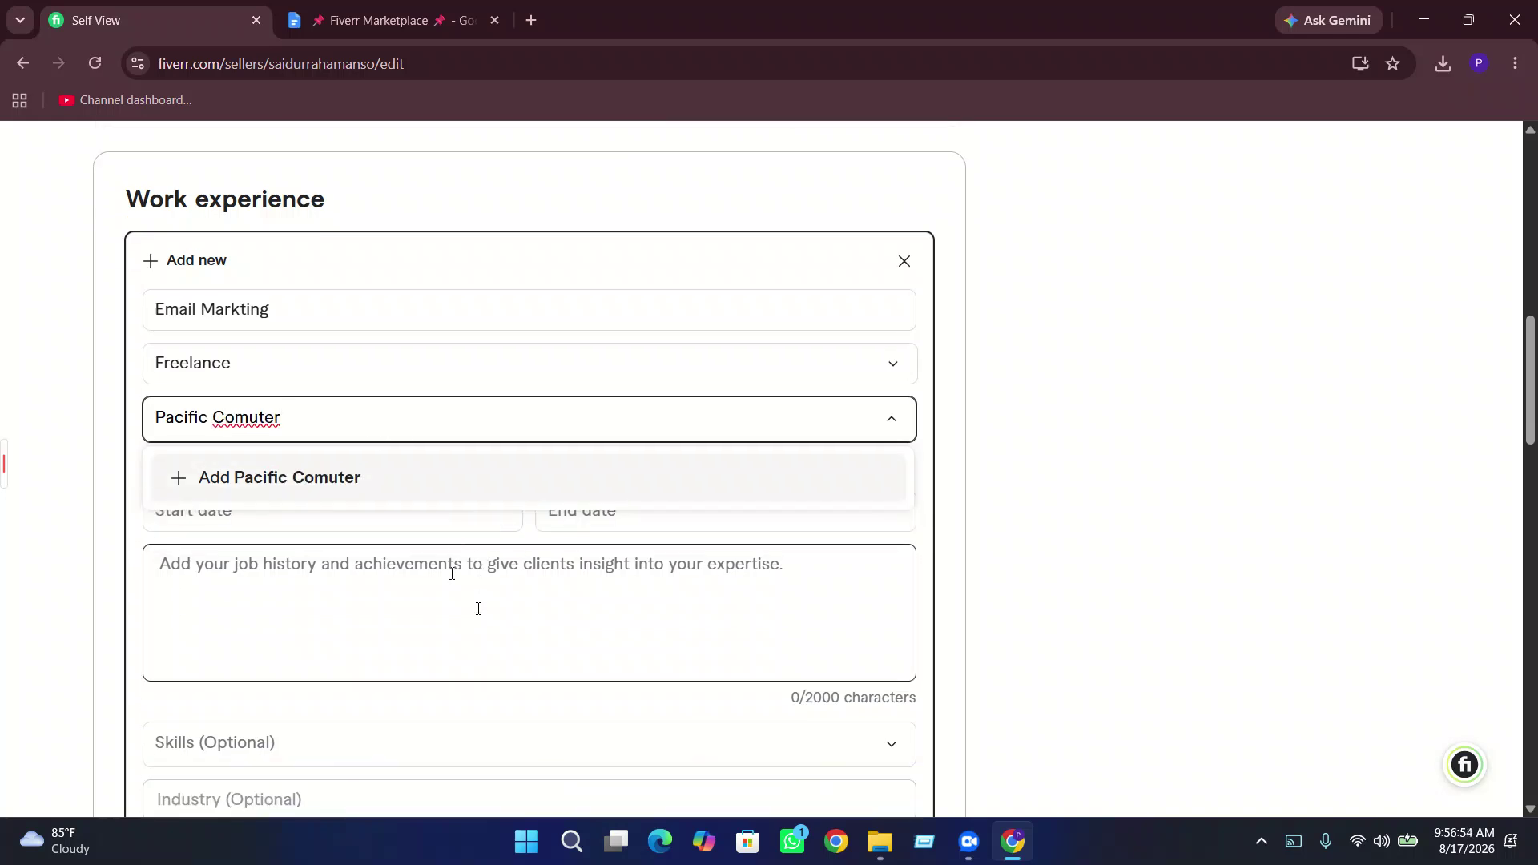
left_click(400, 445)
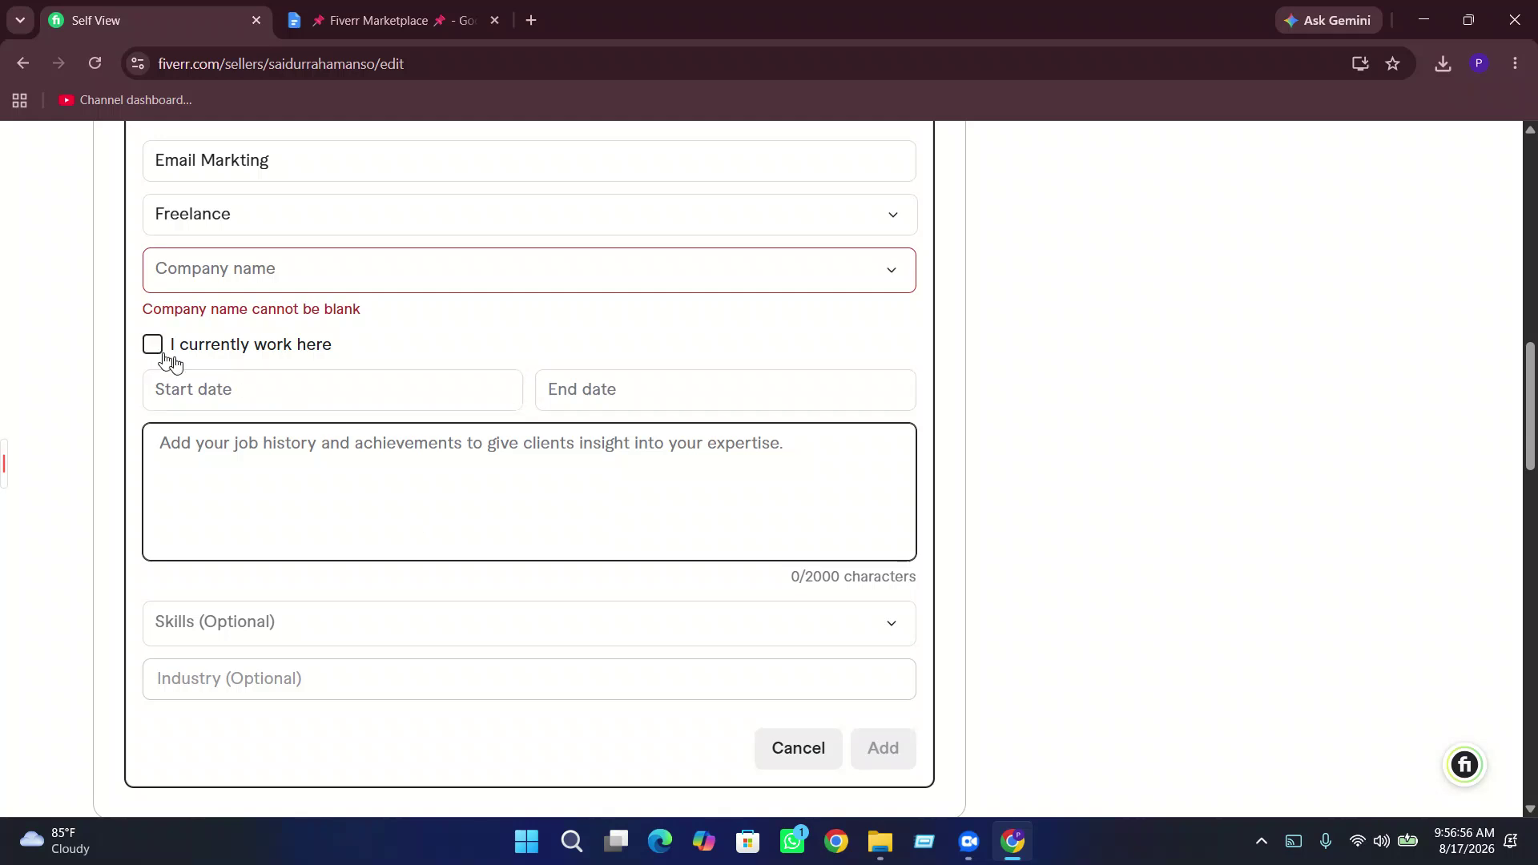
- Add "Pacific Computer" as the company name of the work experience entry
left_click(245, 280)
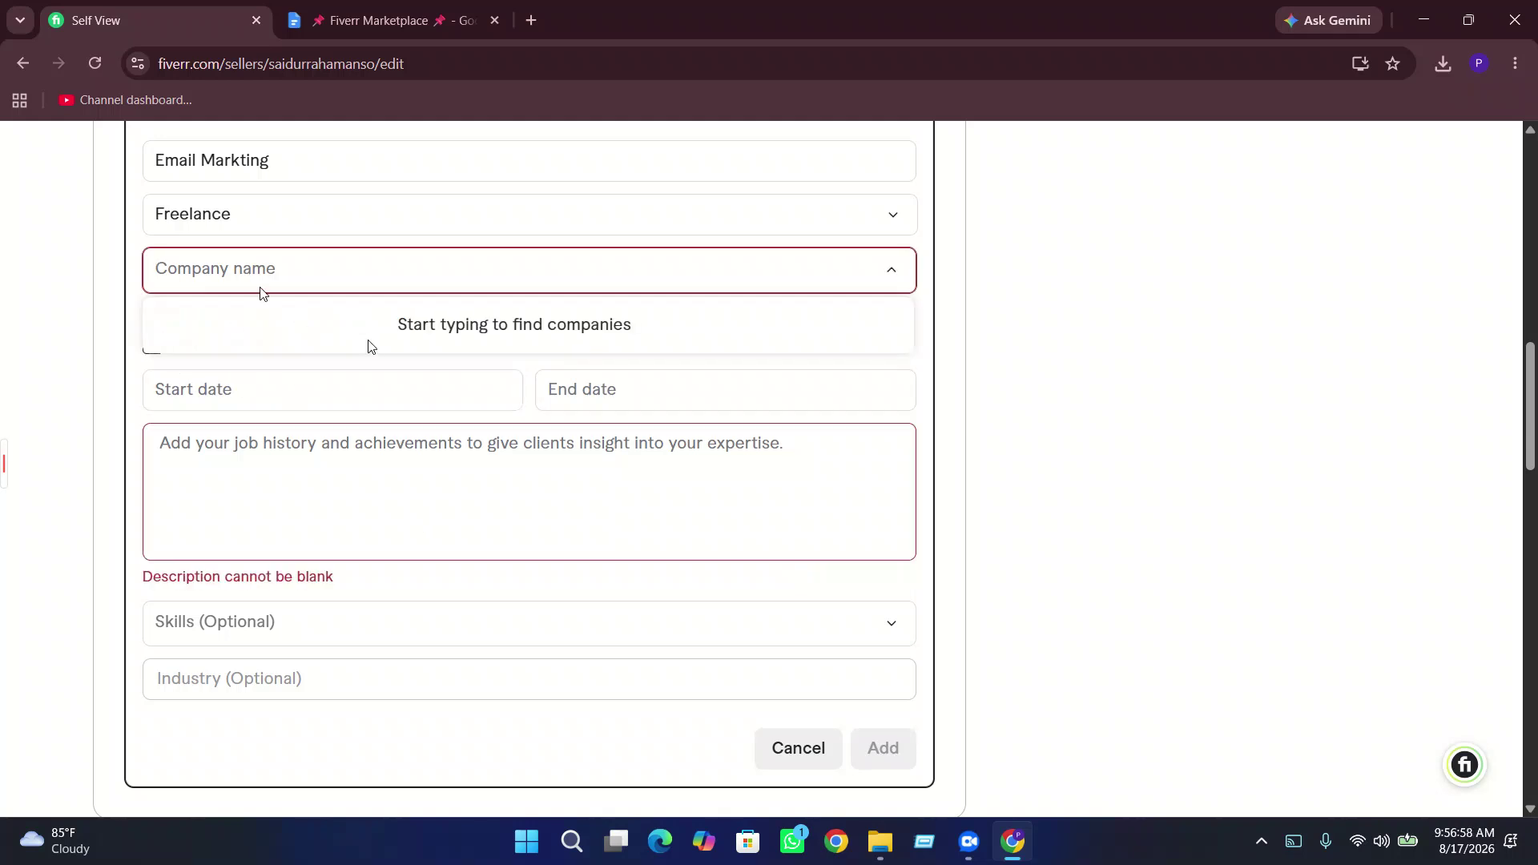
type("Paci")
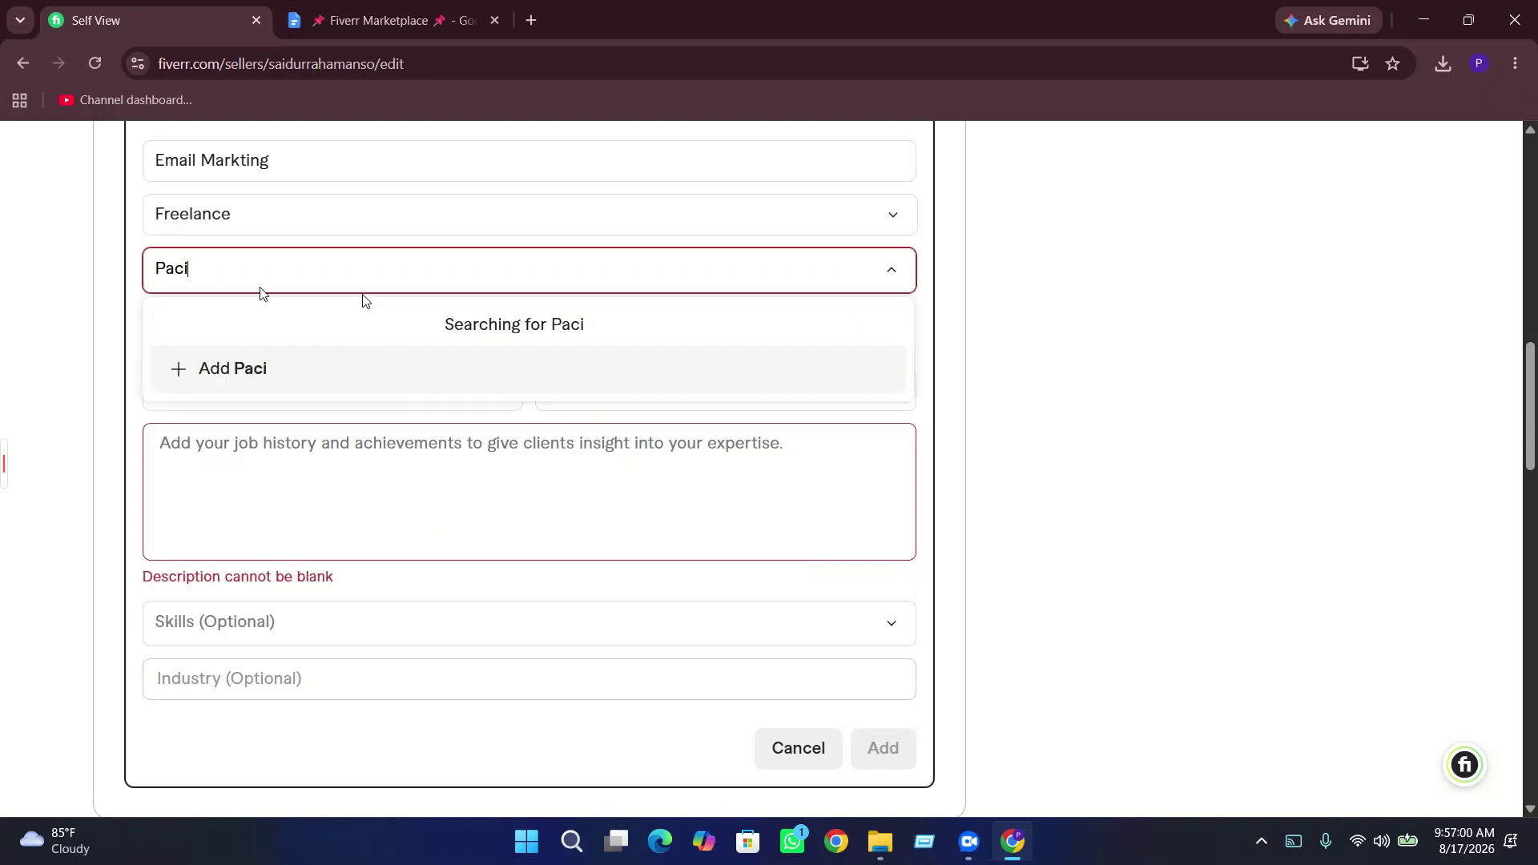
type("fic Computer")
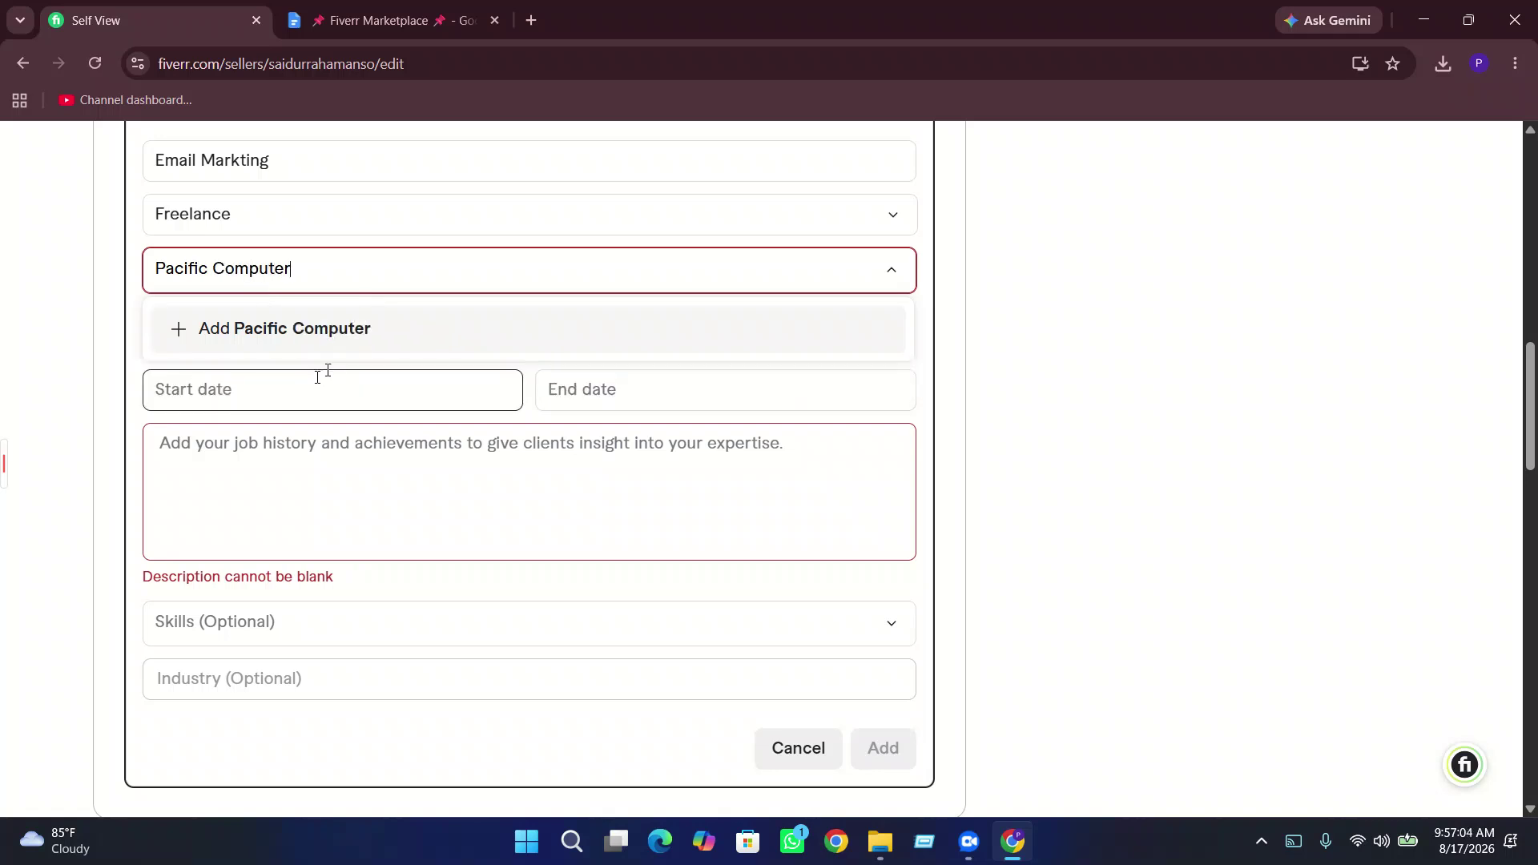
left_click(365, 345)
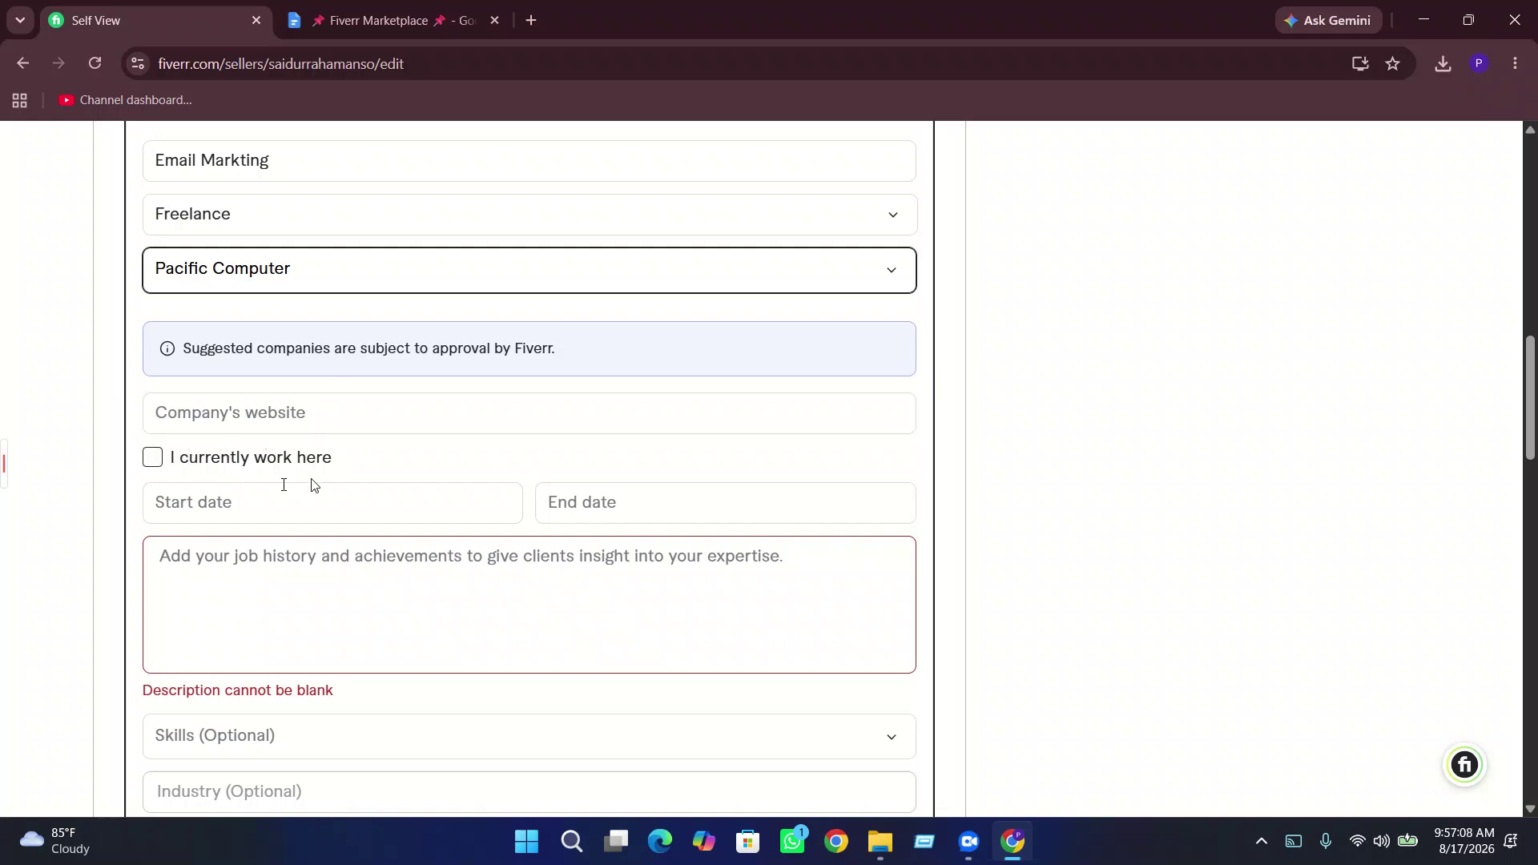
left_click_drag(293, 270, 146, 274)
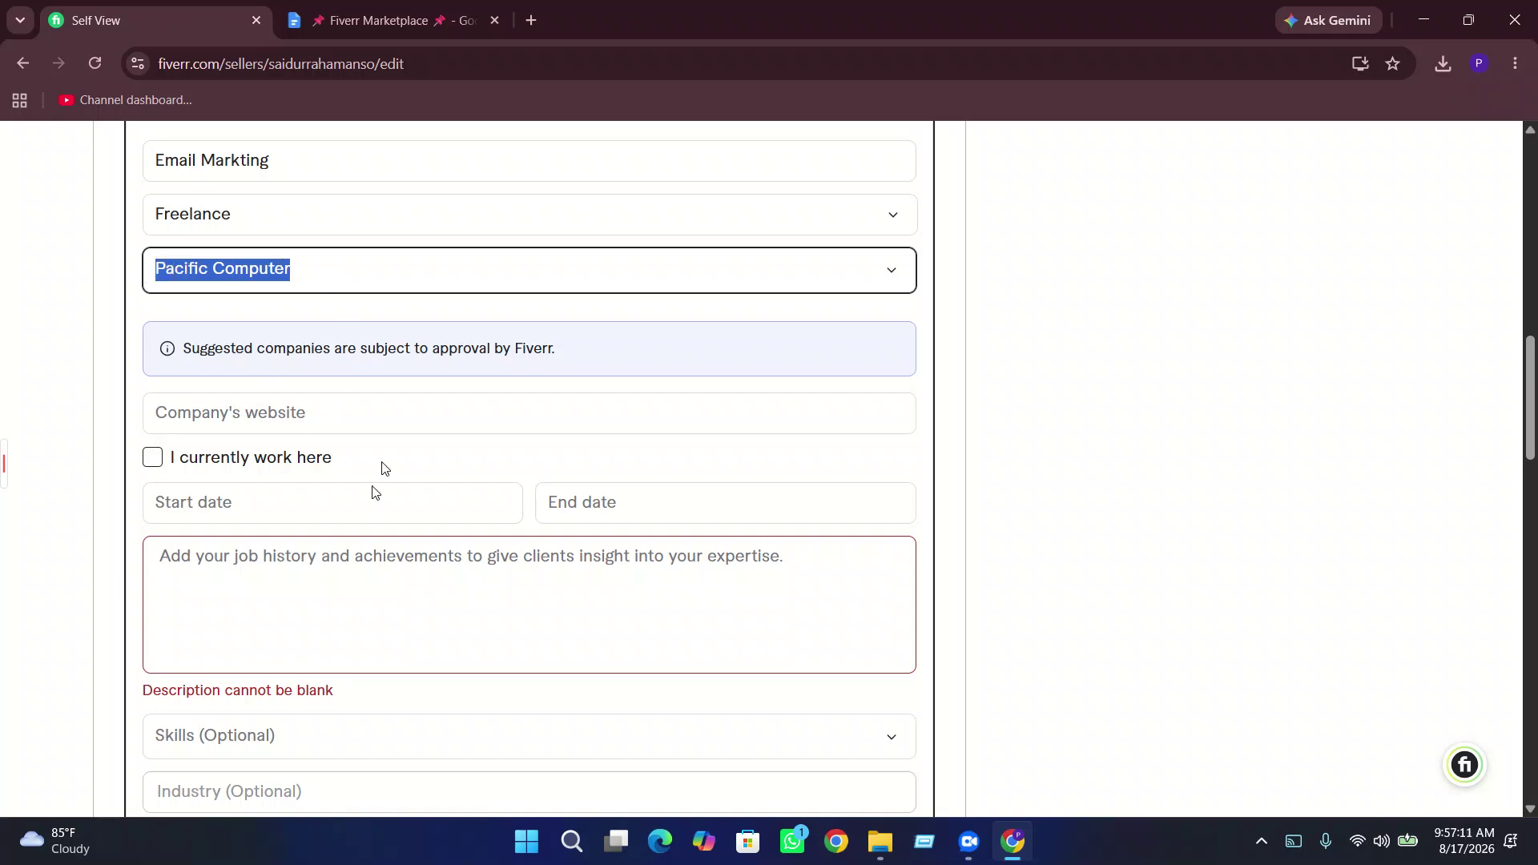
left_click(153, 458)
left_click(153, 458)
left_click(250, 418)
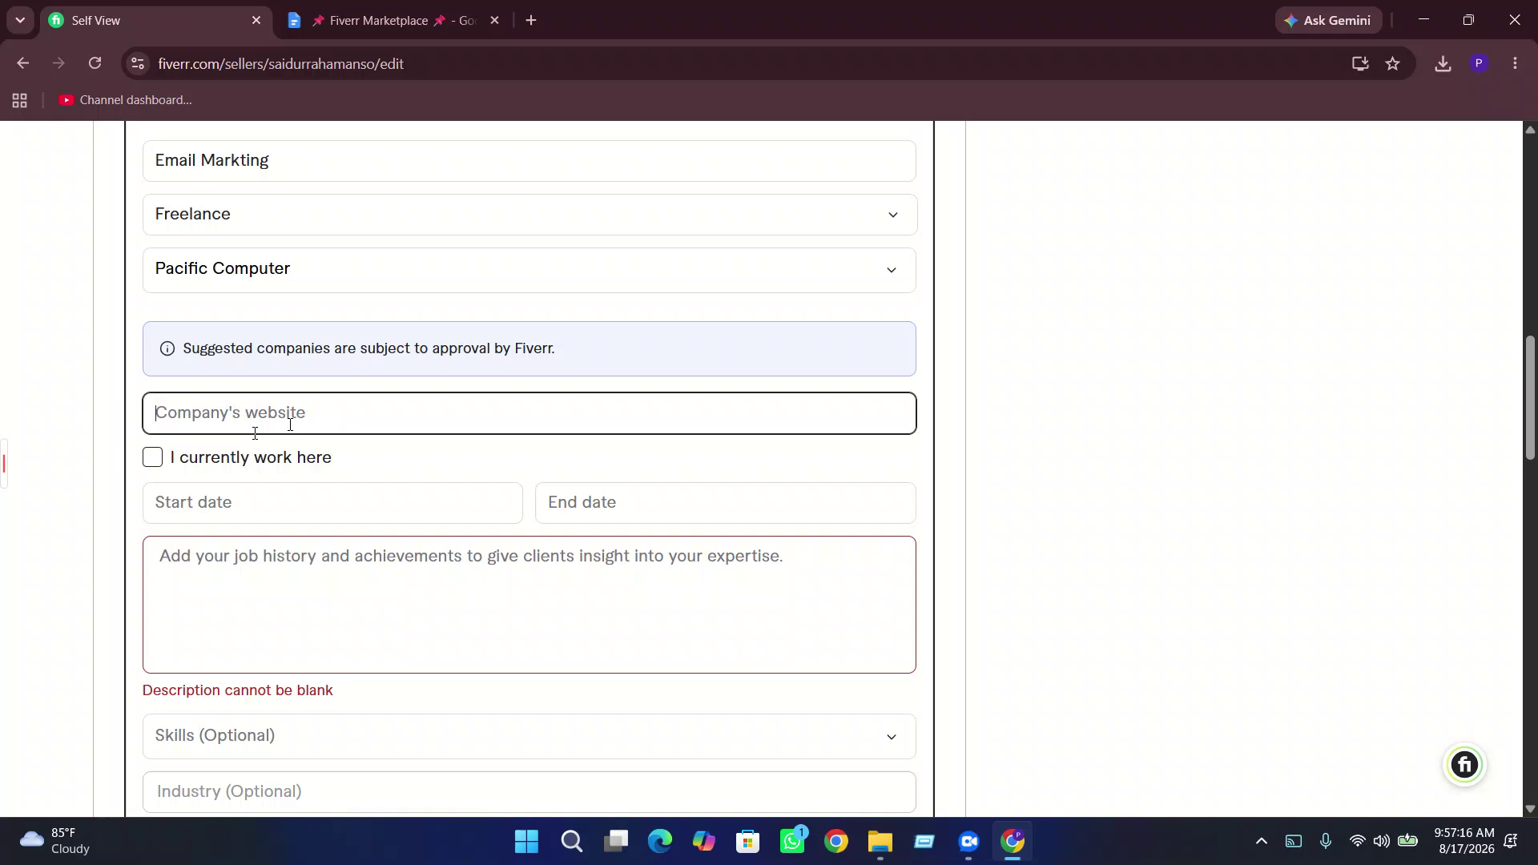
type("www.demo.com")
left_click(182, 509)
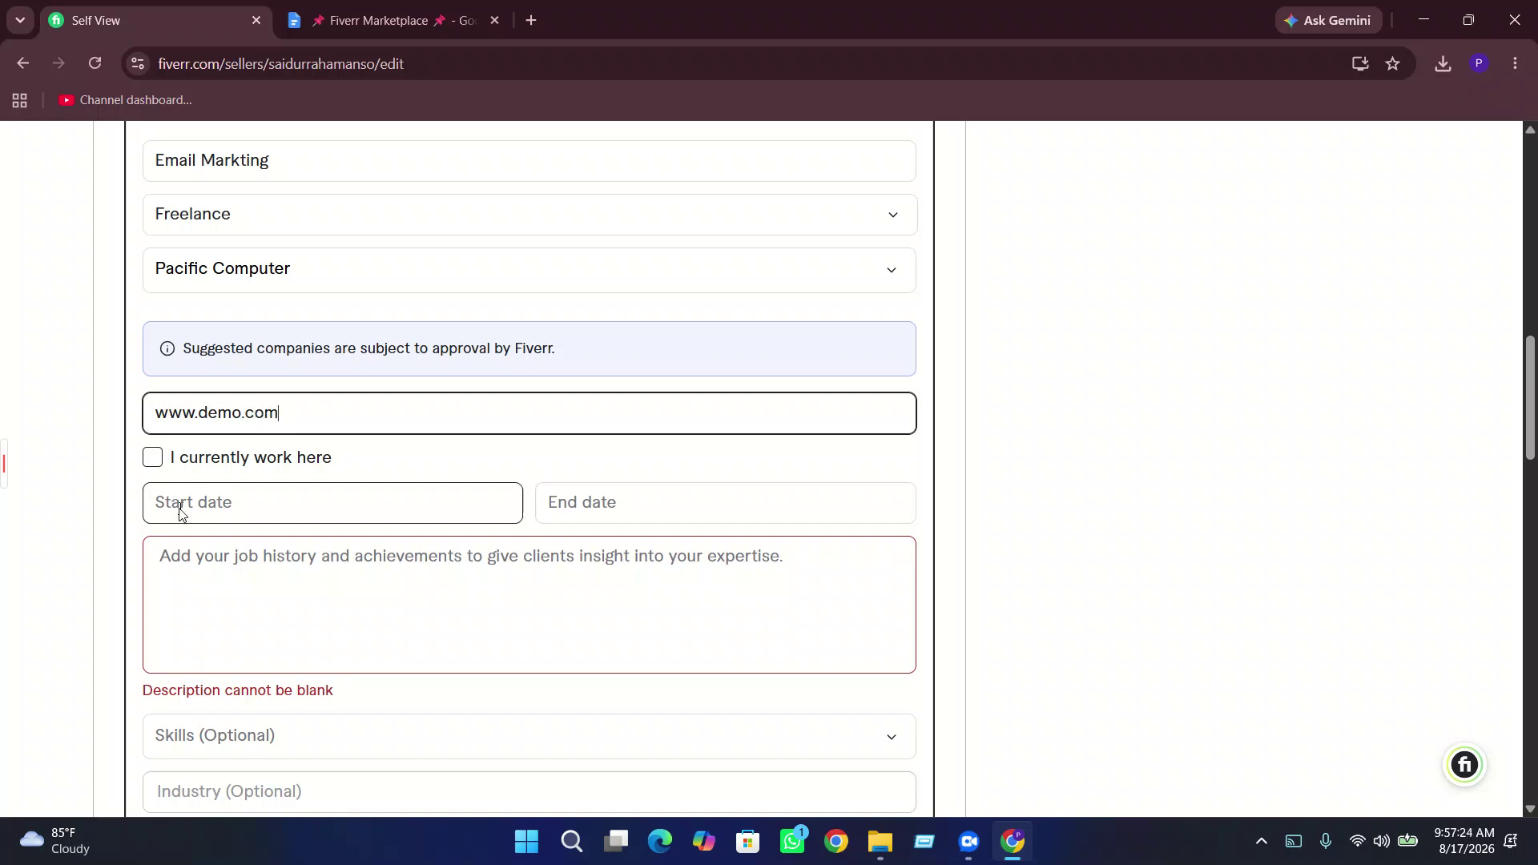
left_click(369, 415)
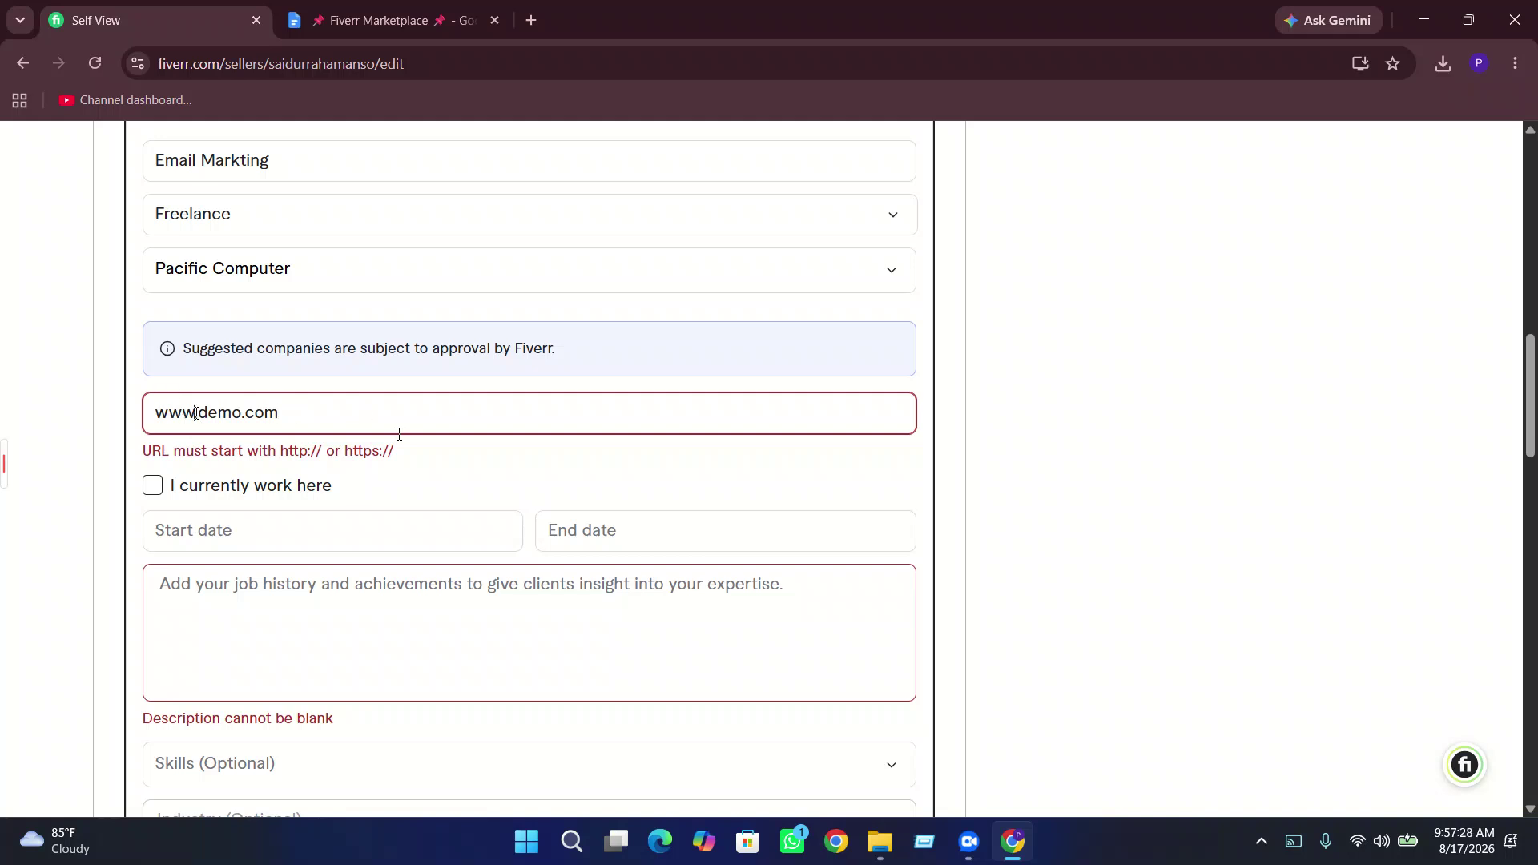
left_click_drag(196, 413, 112, 419)
type("h")
key("BackSpace")
type("https")
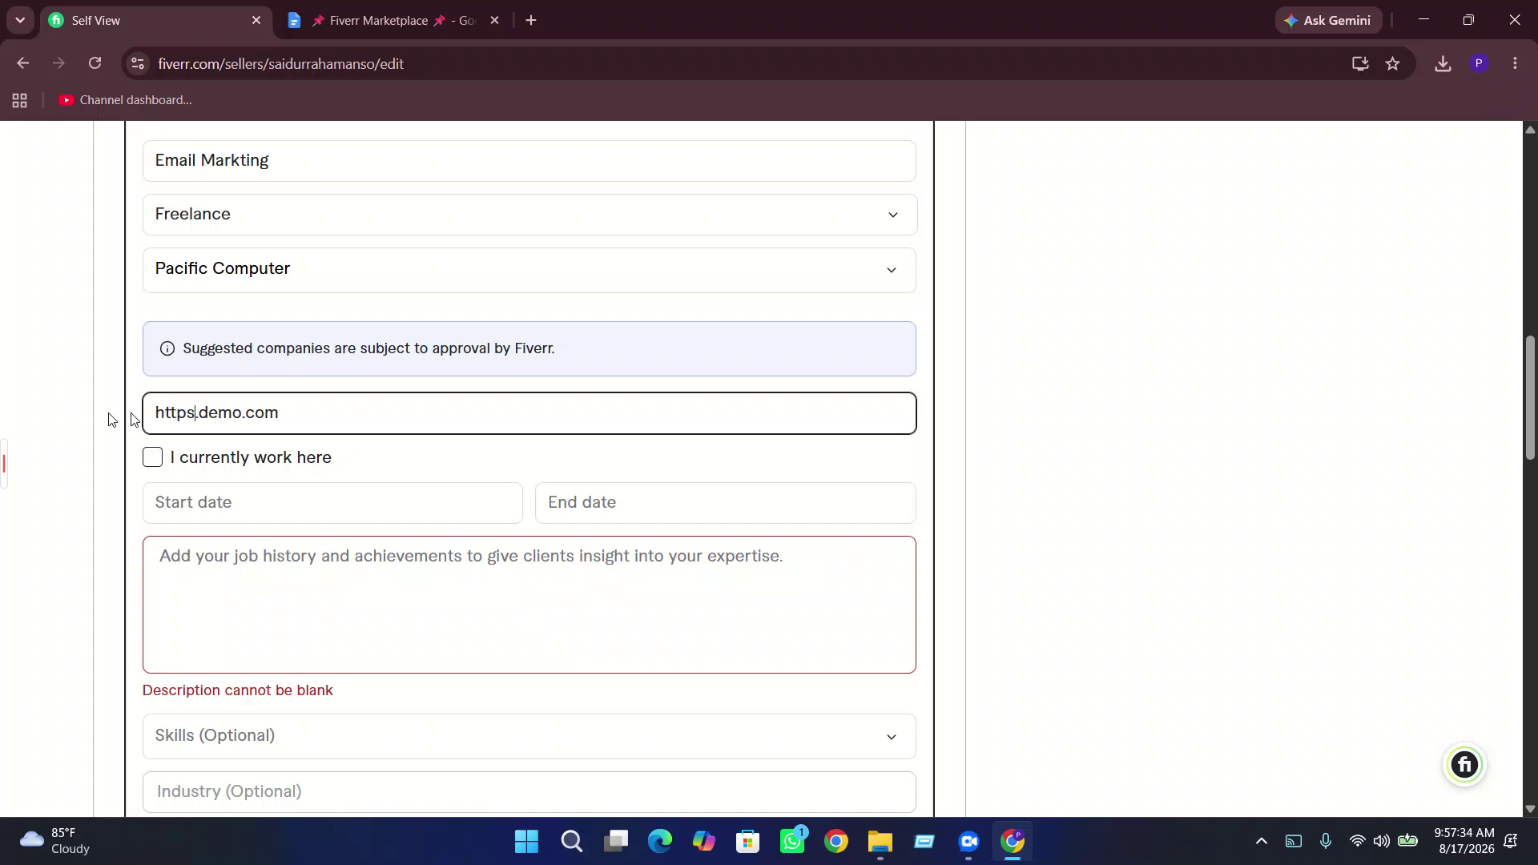
type("//")
left_click(208, 503)
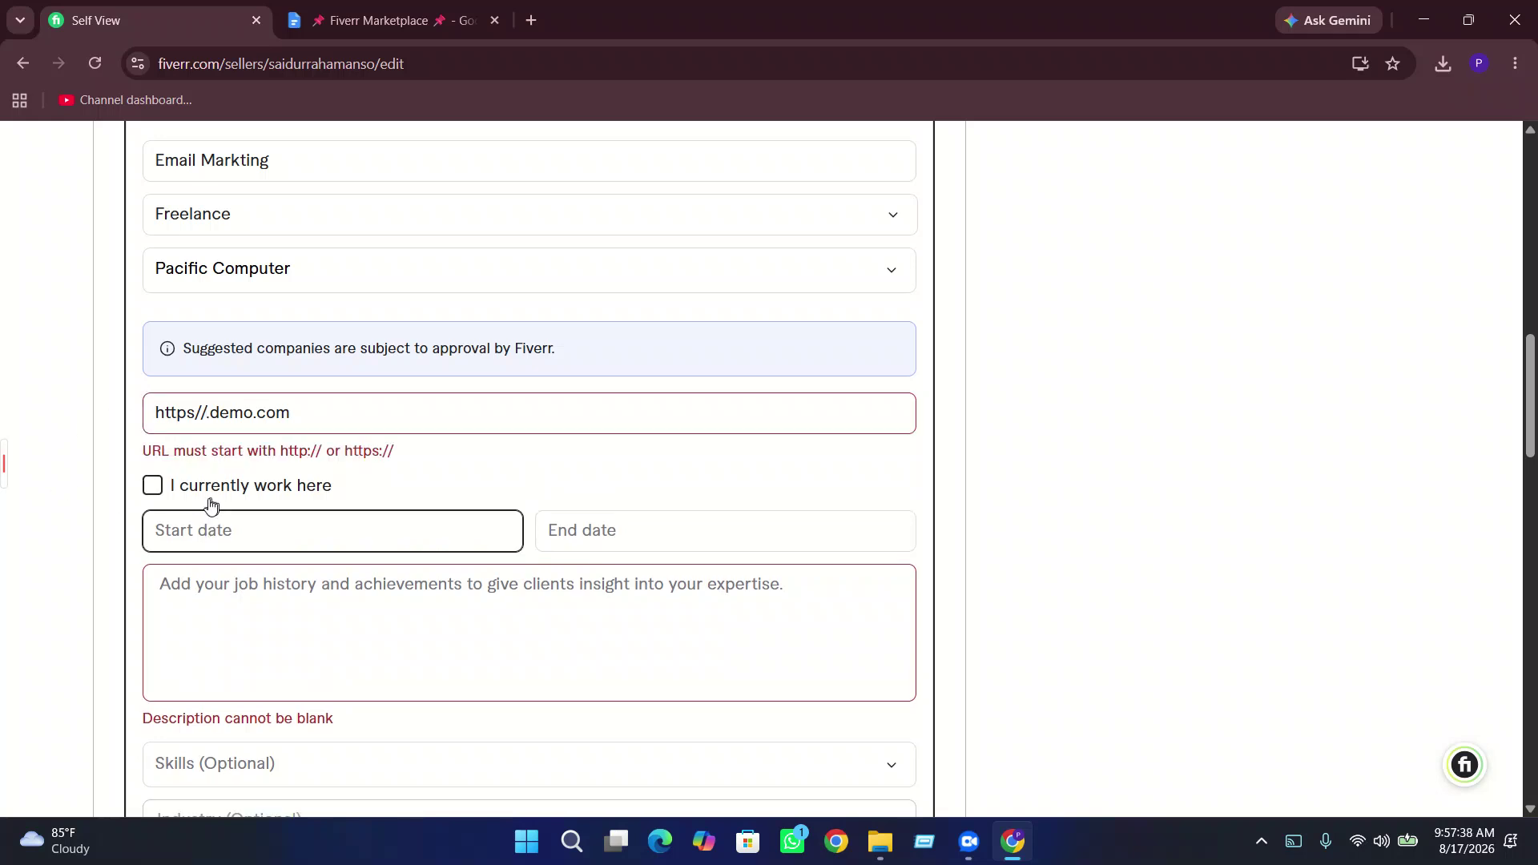
left_click(195, 411)
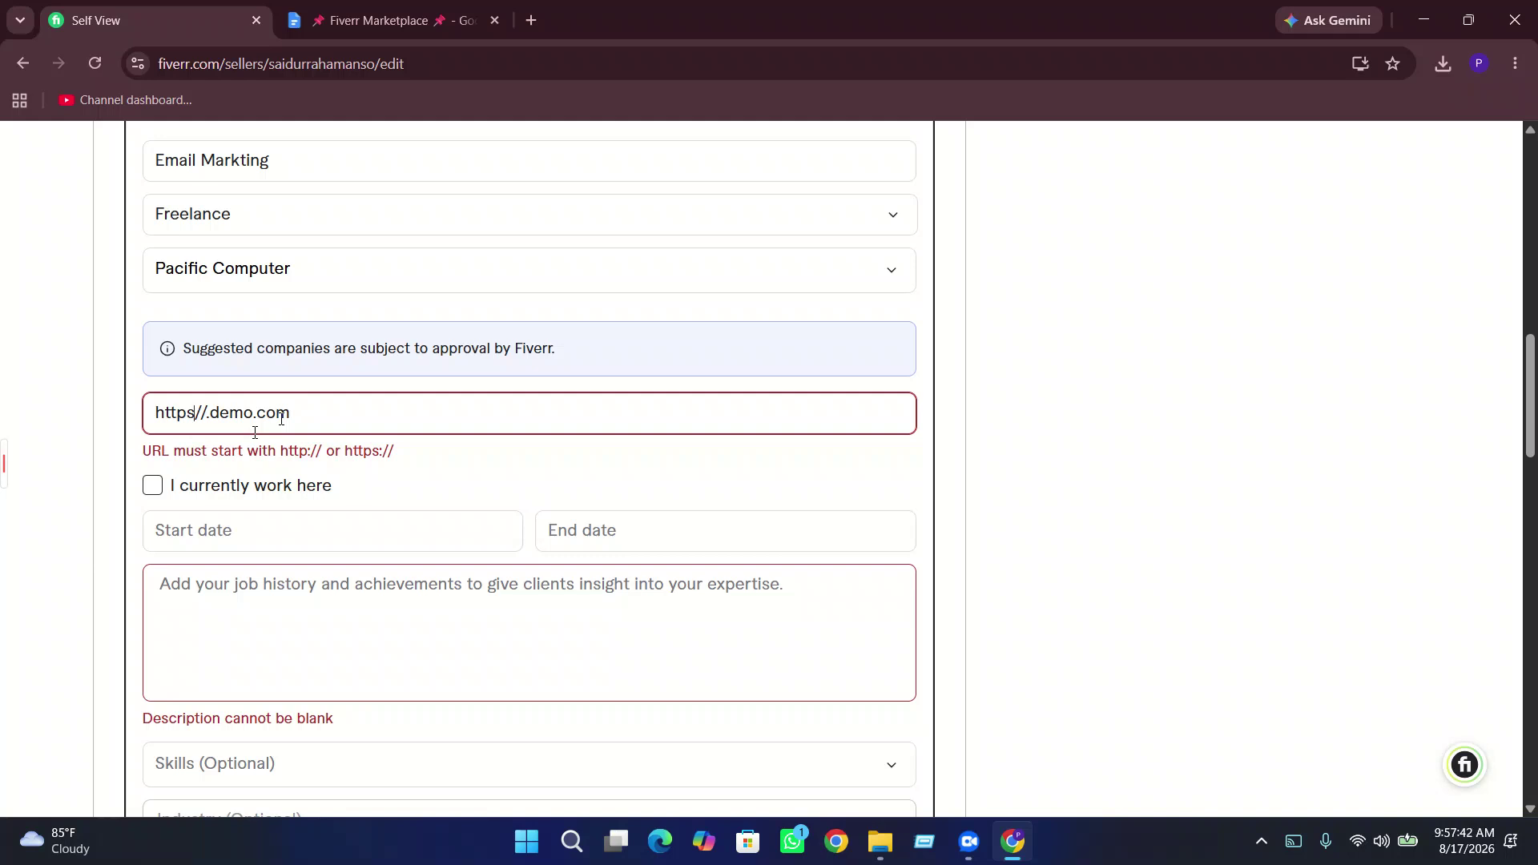
type(":")
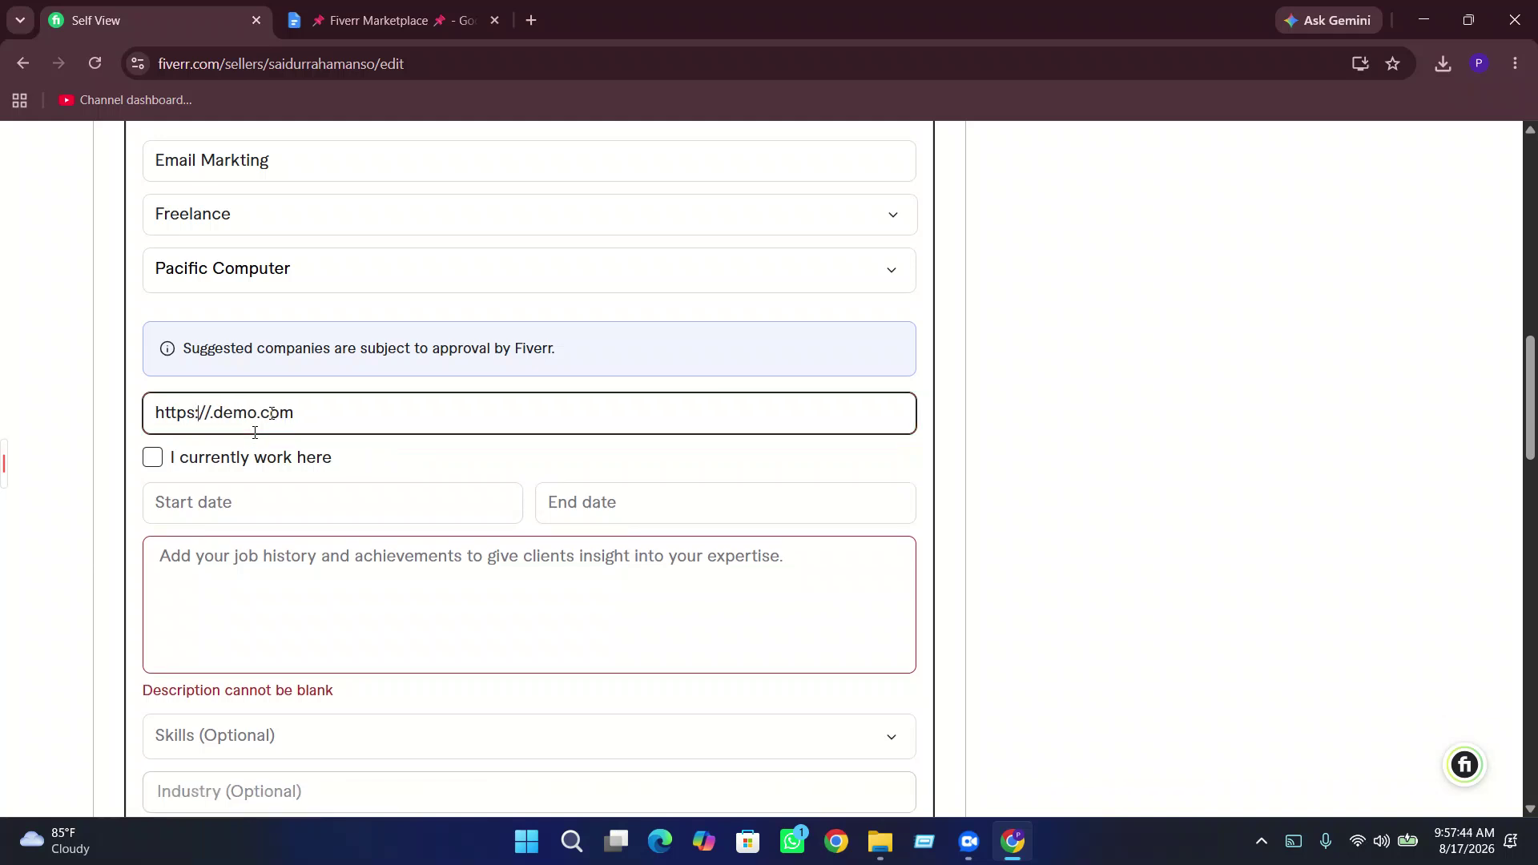
key("BackSpace")
- Open the start and end date calendars, and enter "5yhtuyy7uyiiuioty7utyutyuttyutyutyu" as the job description
left_click(282, 490)
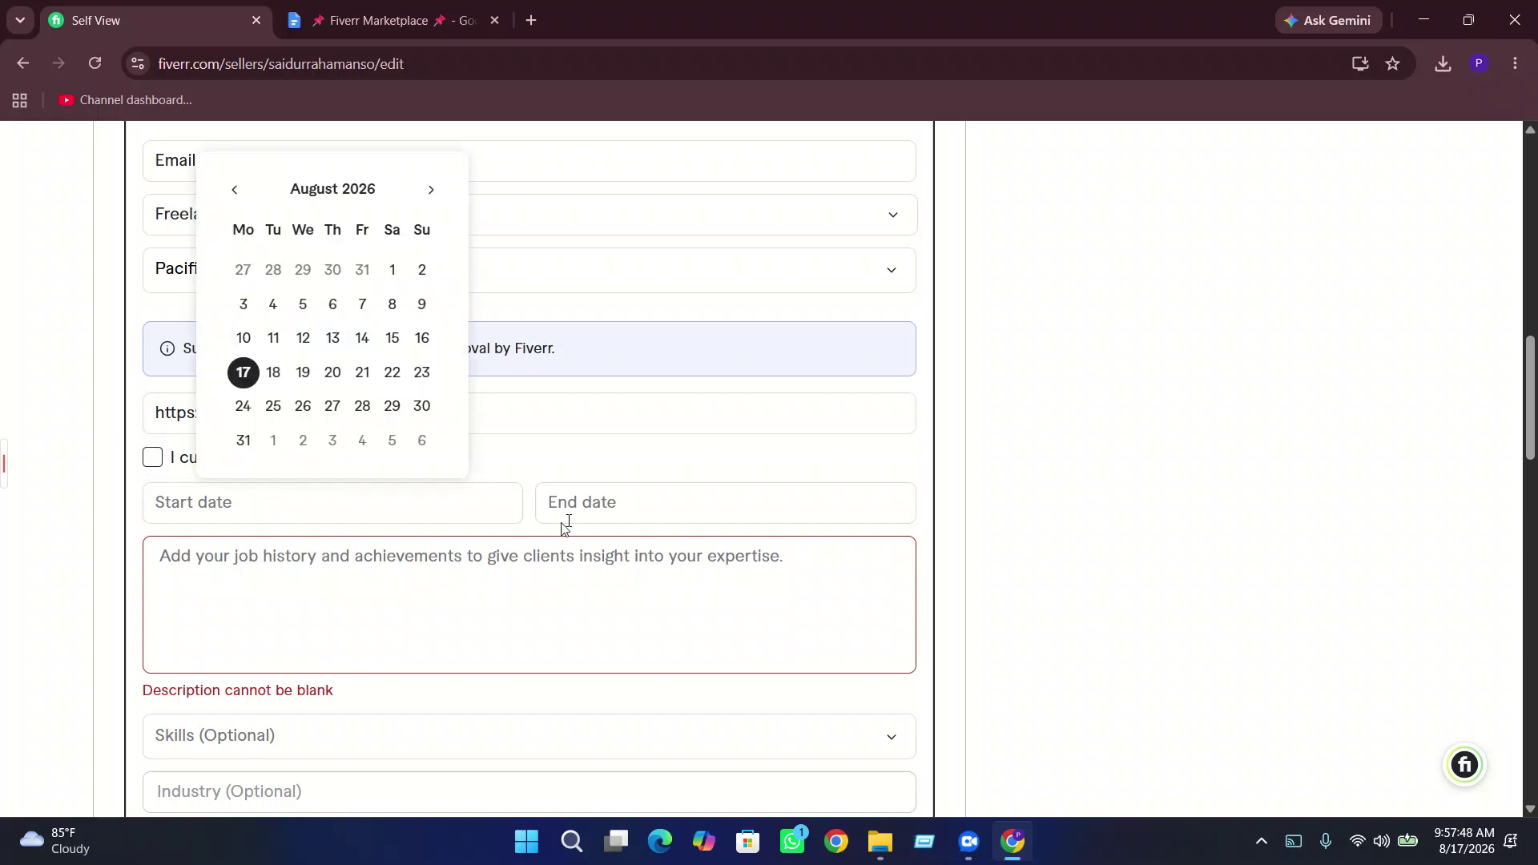
left_click(308, 495)
left_click(308, 495)
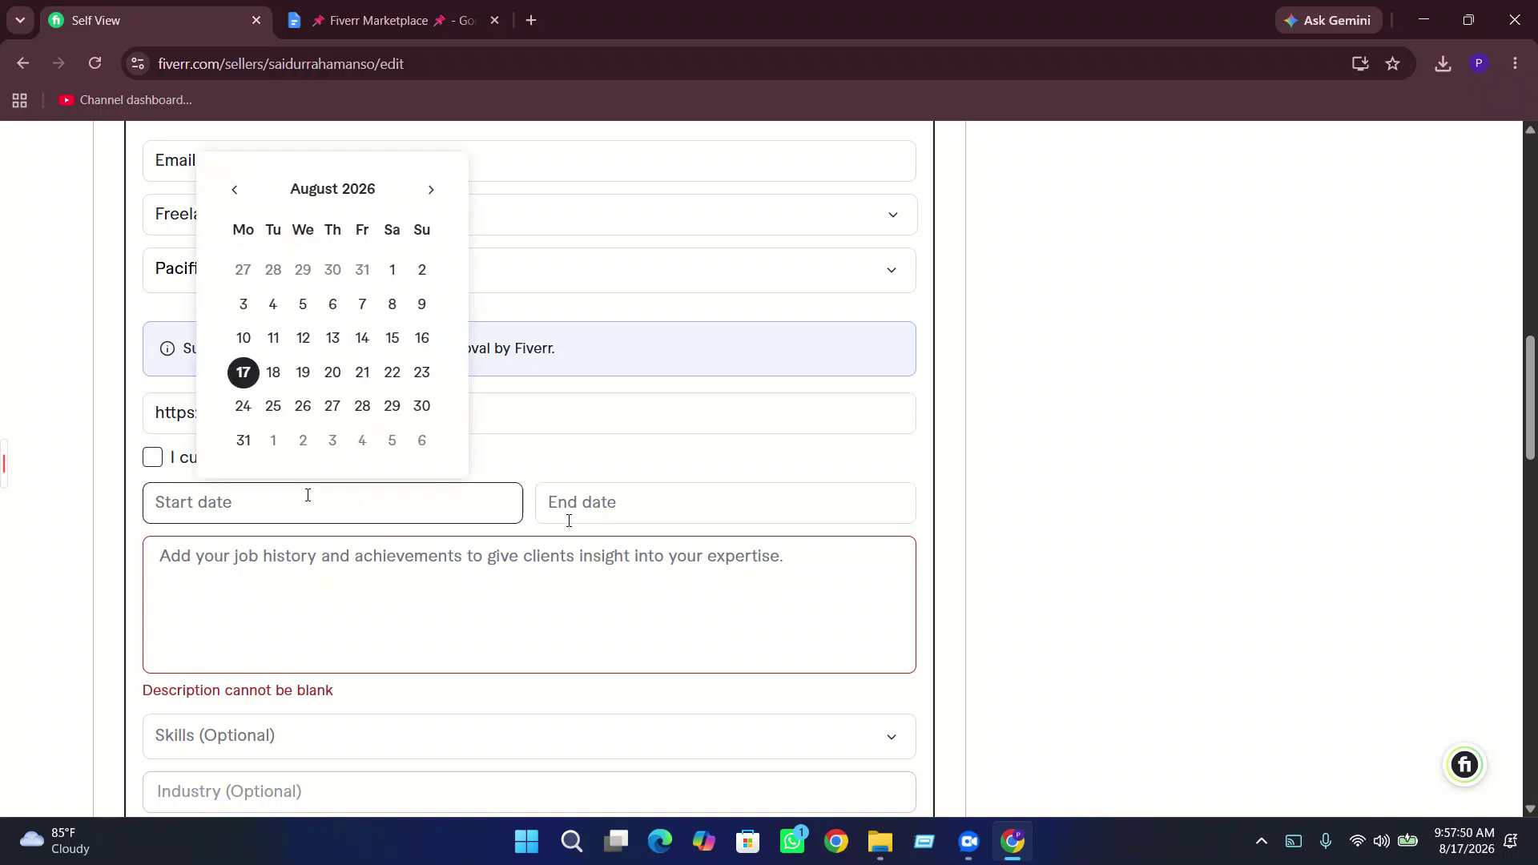
left_click(664, 501)
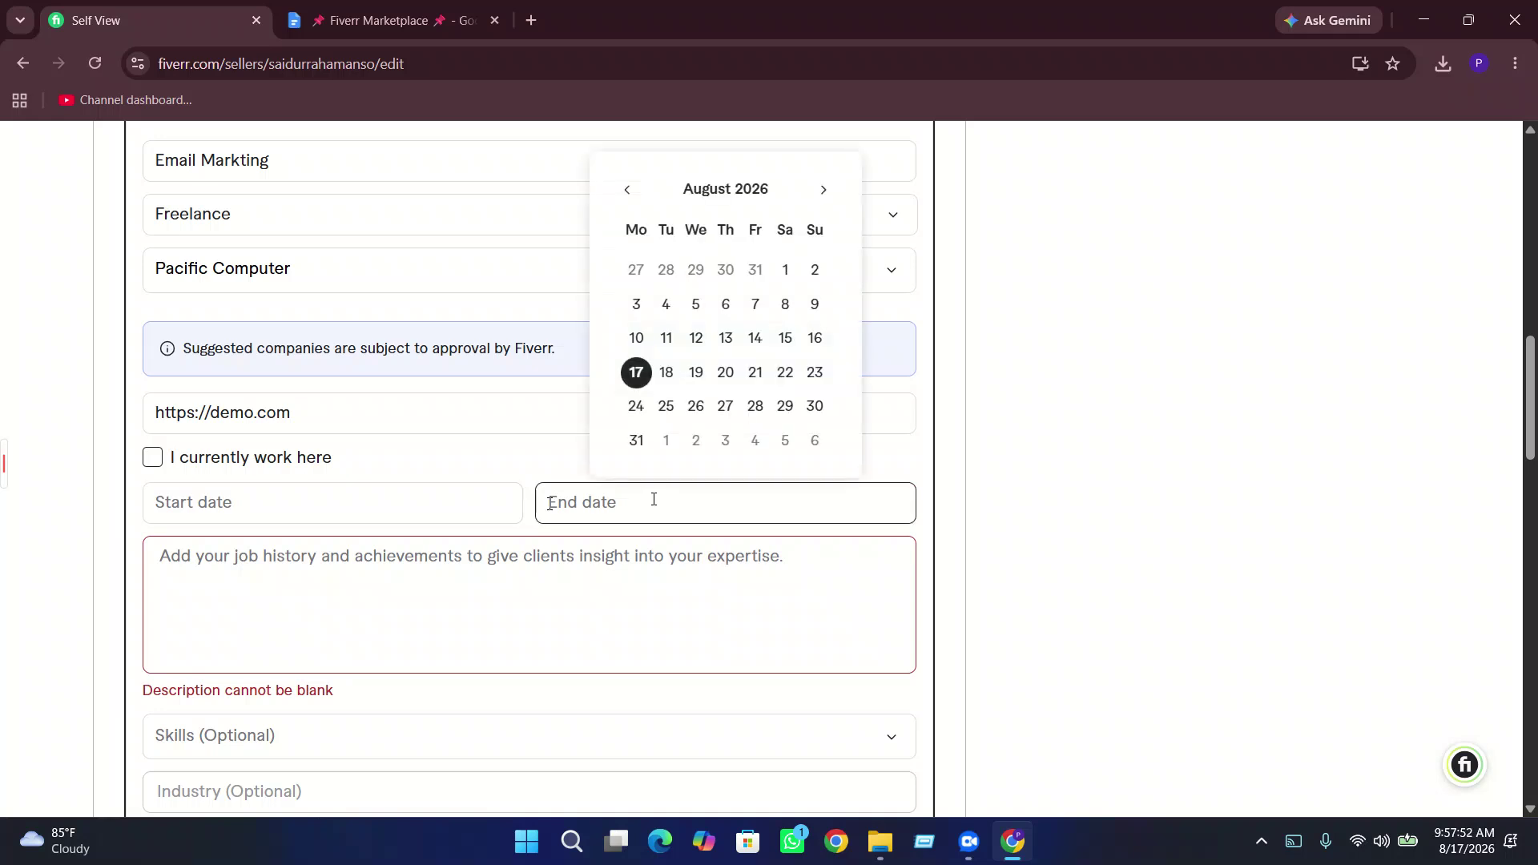
left_click(210, 566)
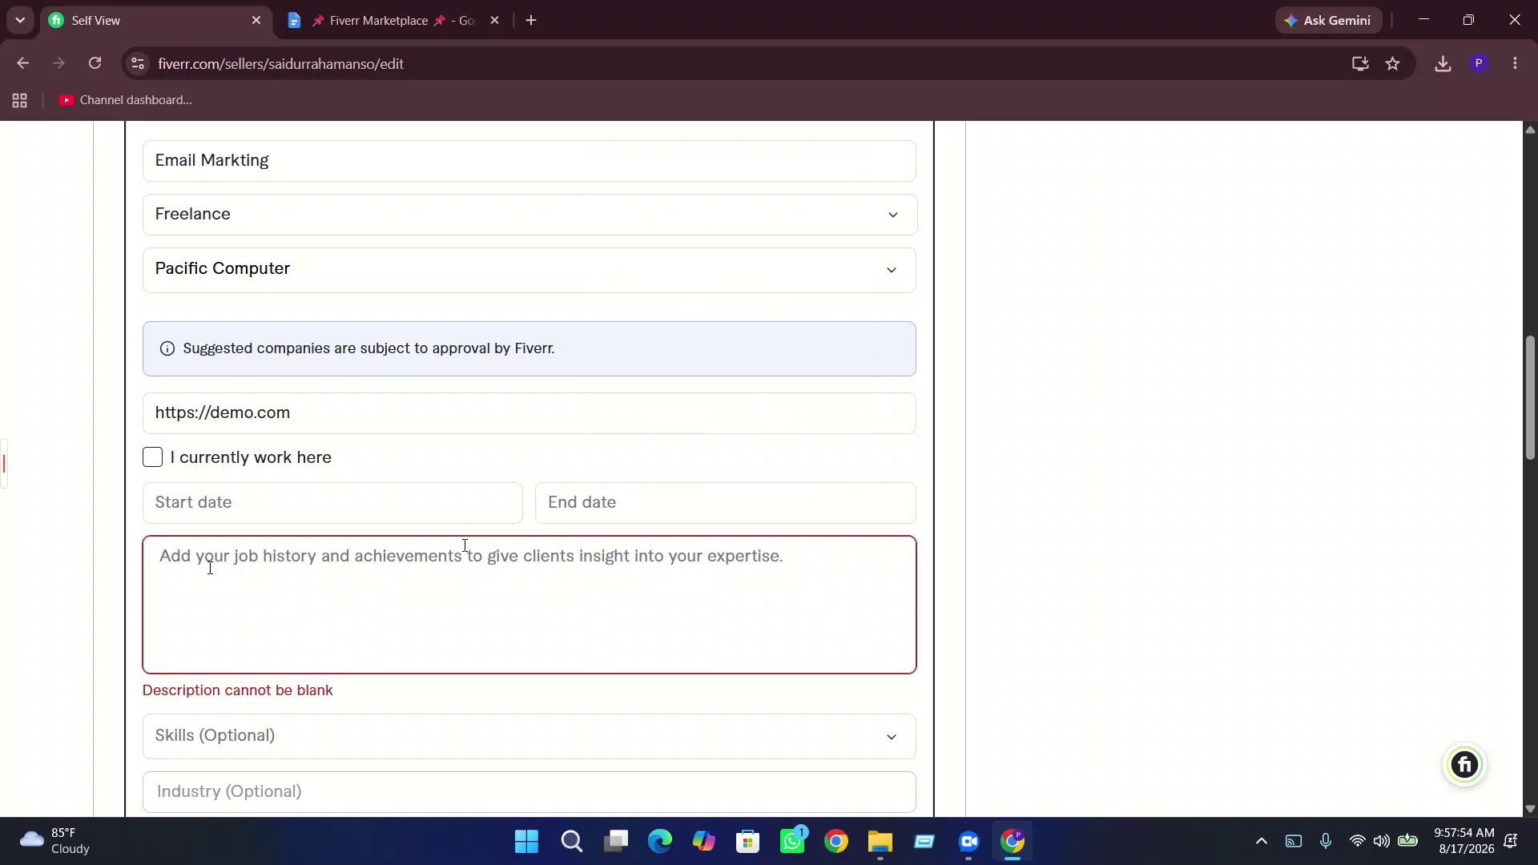
type("5yhtuyy7uyiiuioty7utyutyuttyutyutyu")
scroll(422, 694, "down", 3)
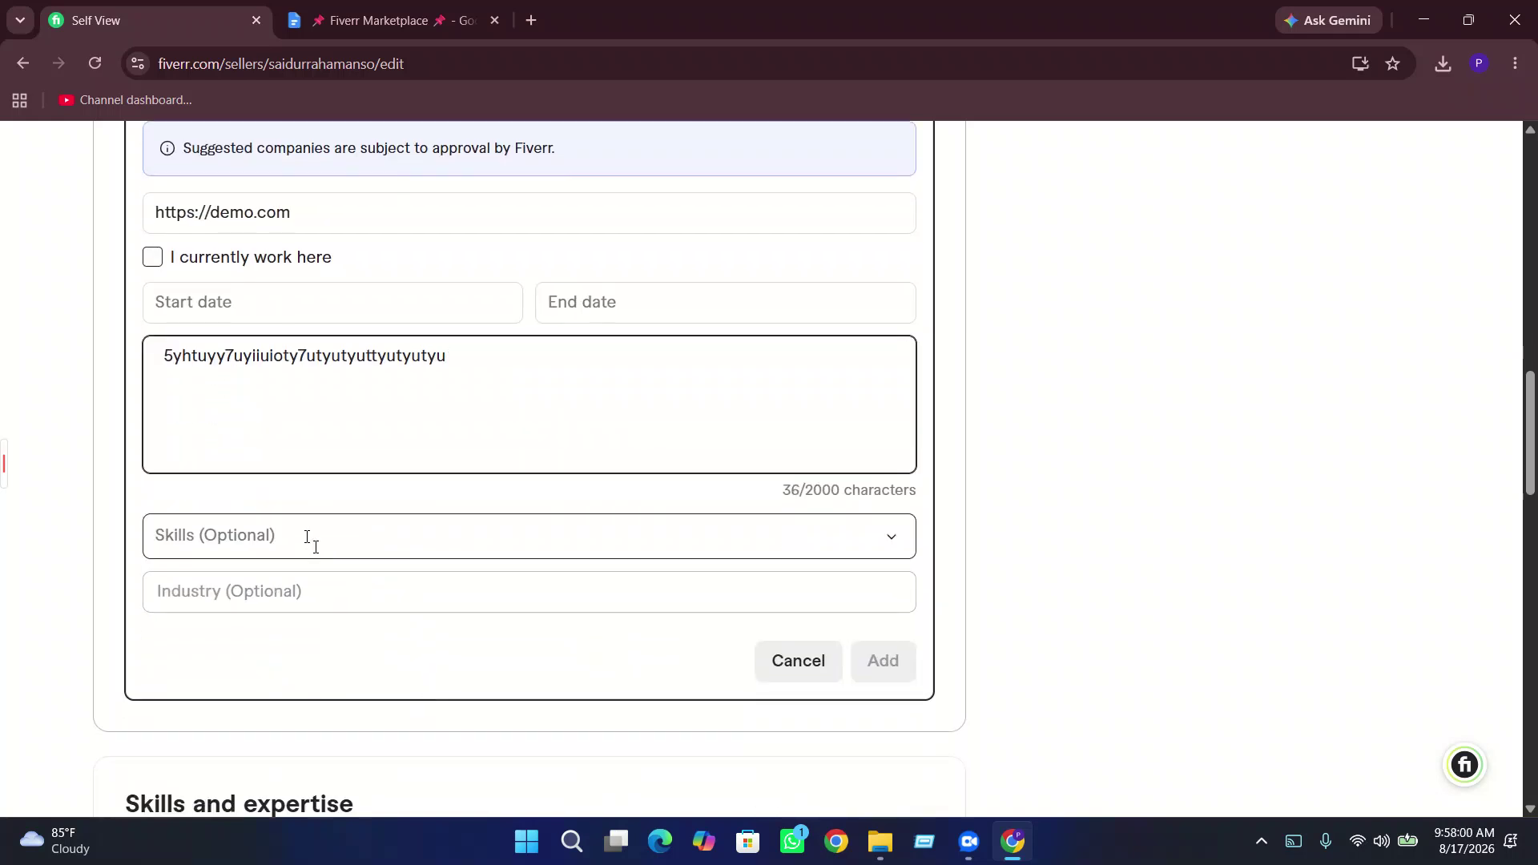
scroll(321, 512, "up", 3)
scroll(304, 344, "up", 1)
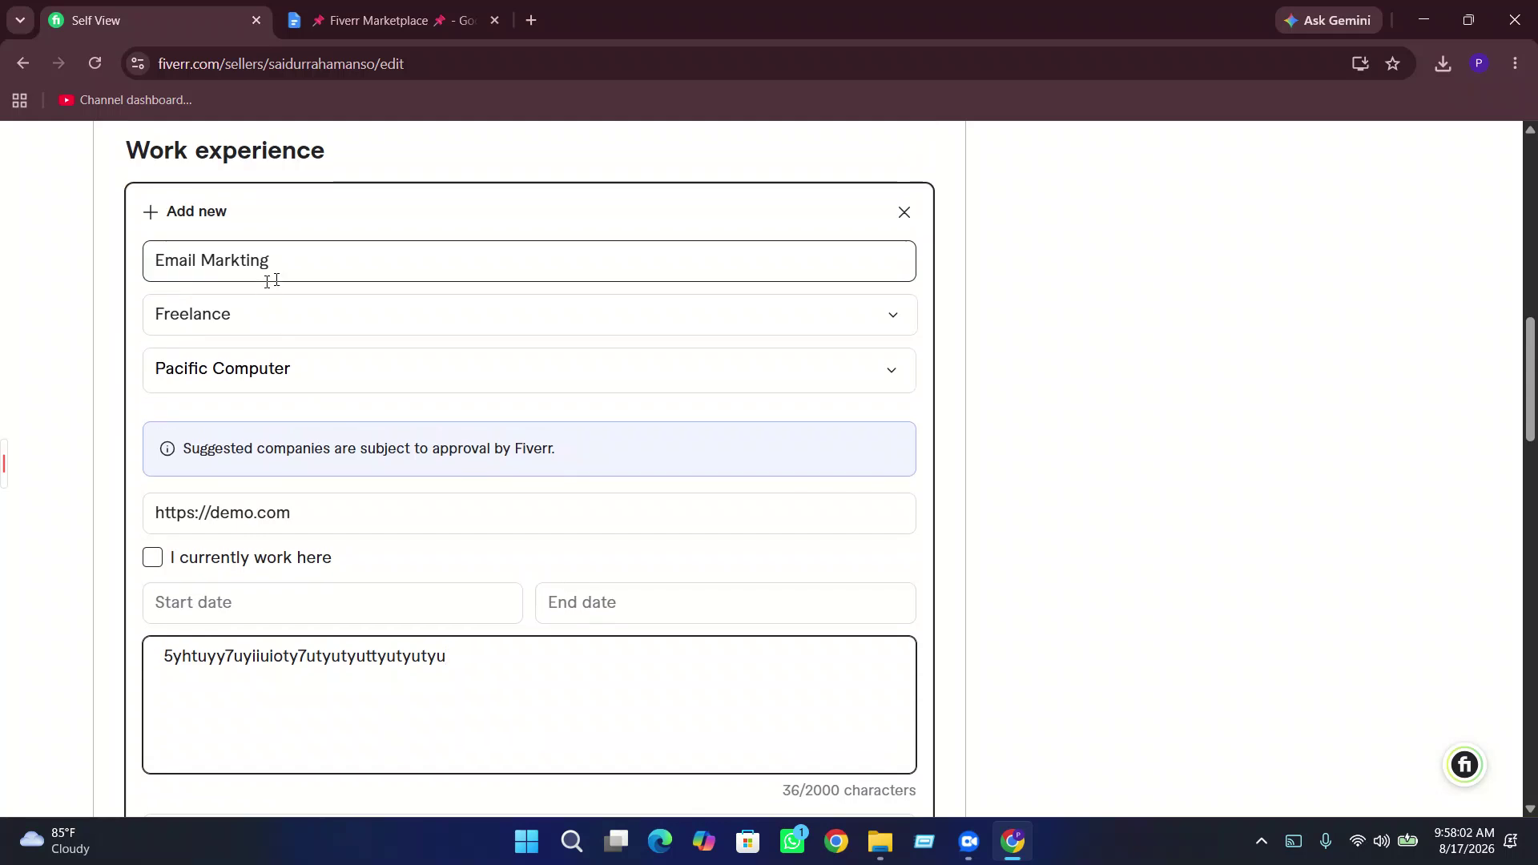
scroll(320, 608, "down", 2)
scroll(288, 539, "down", 1)
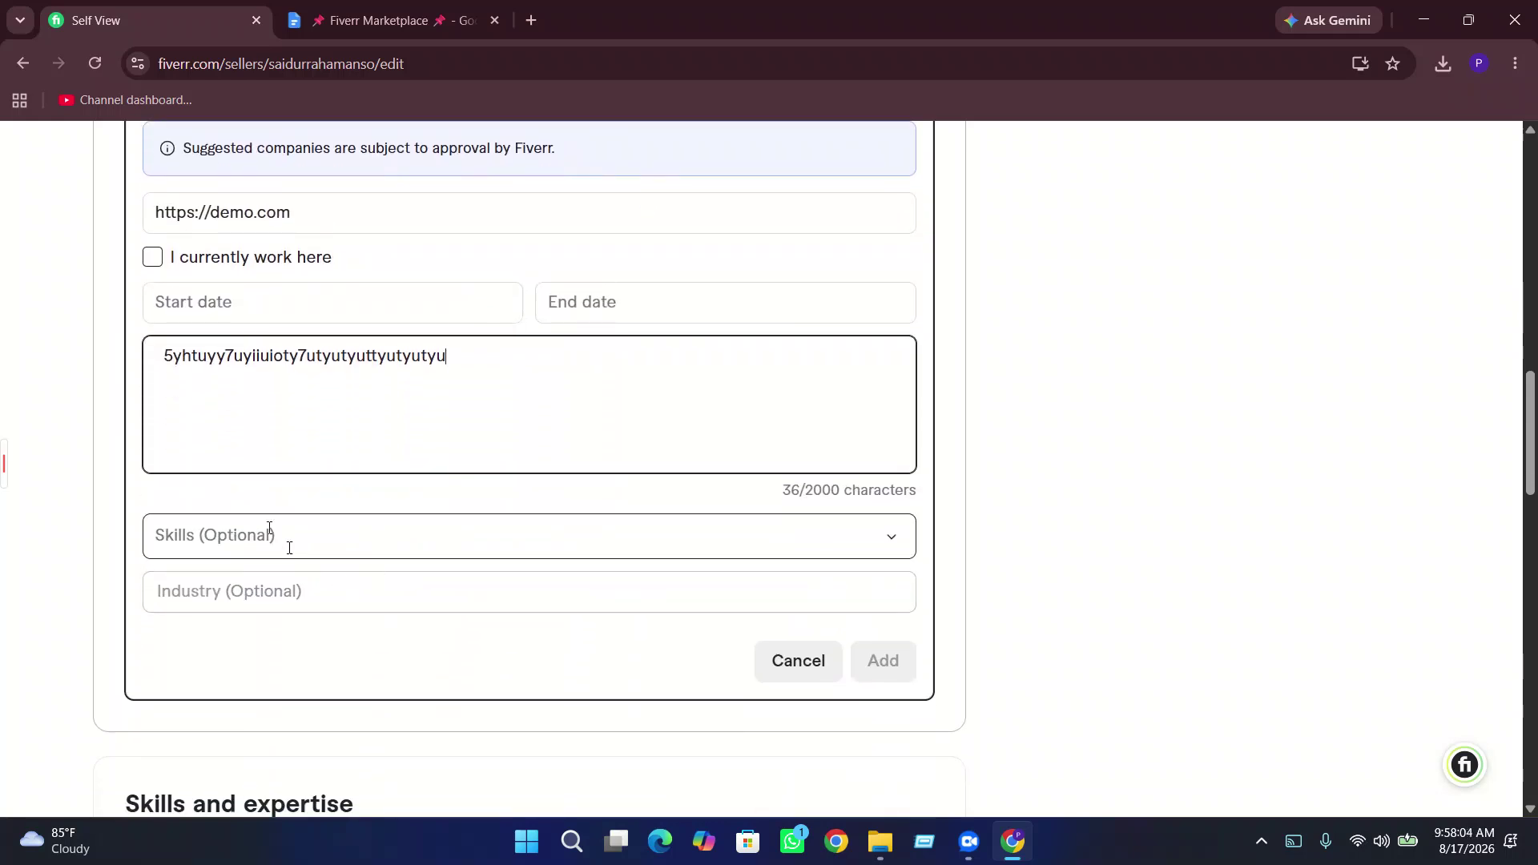
- Open the optional skills and industry fields of the work experience entry
left_click(289, 548)
left_click(481, 544)
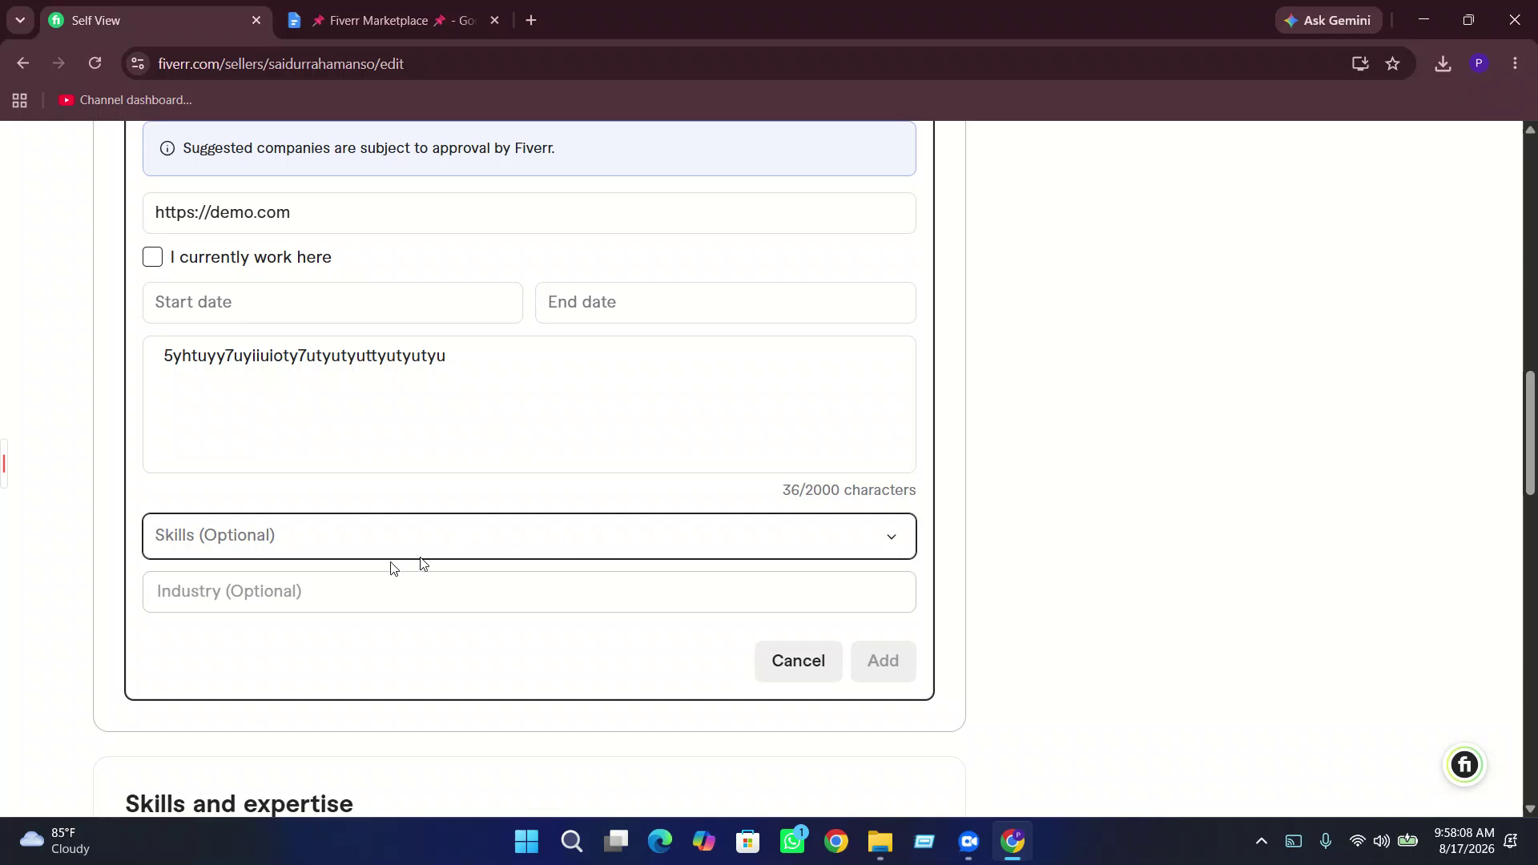
scroll(387, 566, "down", 1)
left_click(259, 501)
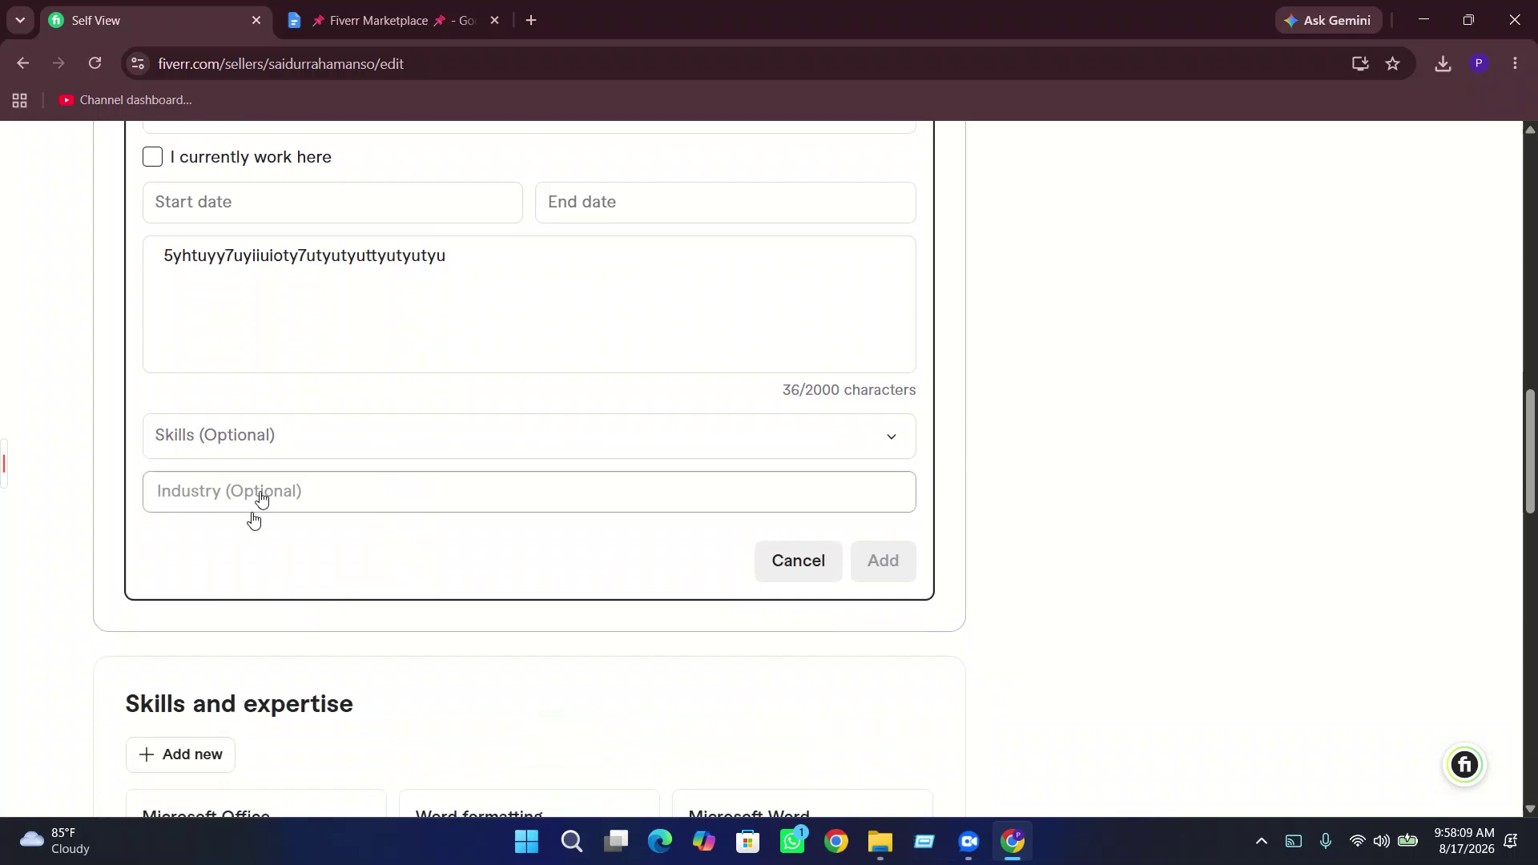
- Set the start date of the work experience entry to Aug 2026 and the end date to Sep 2026
scroll(766, 574, "up", 3)
left_click(385, 522)
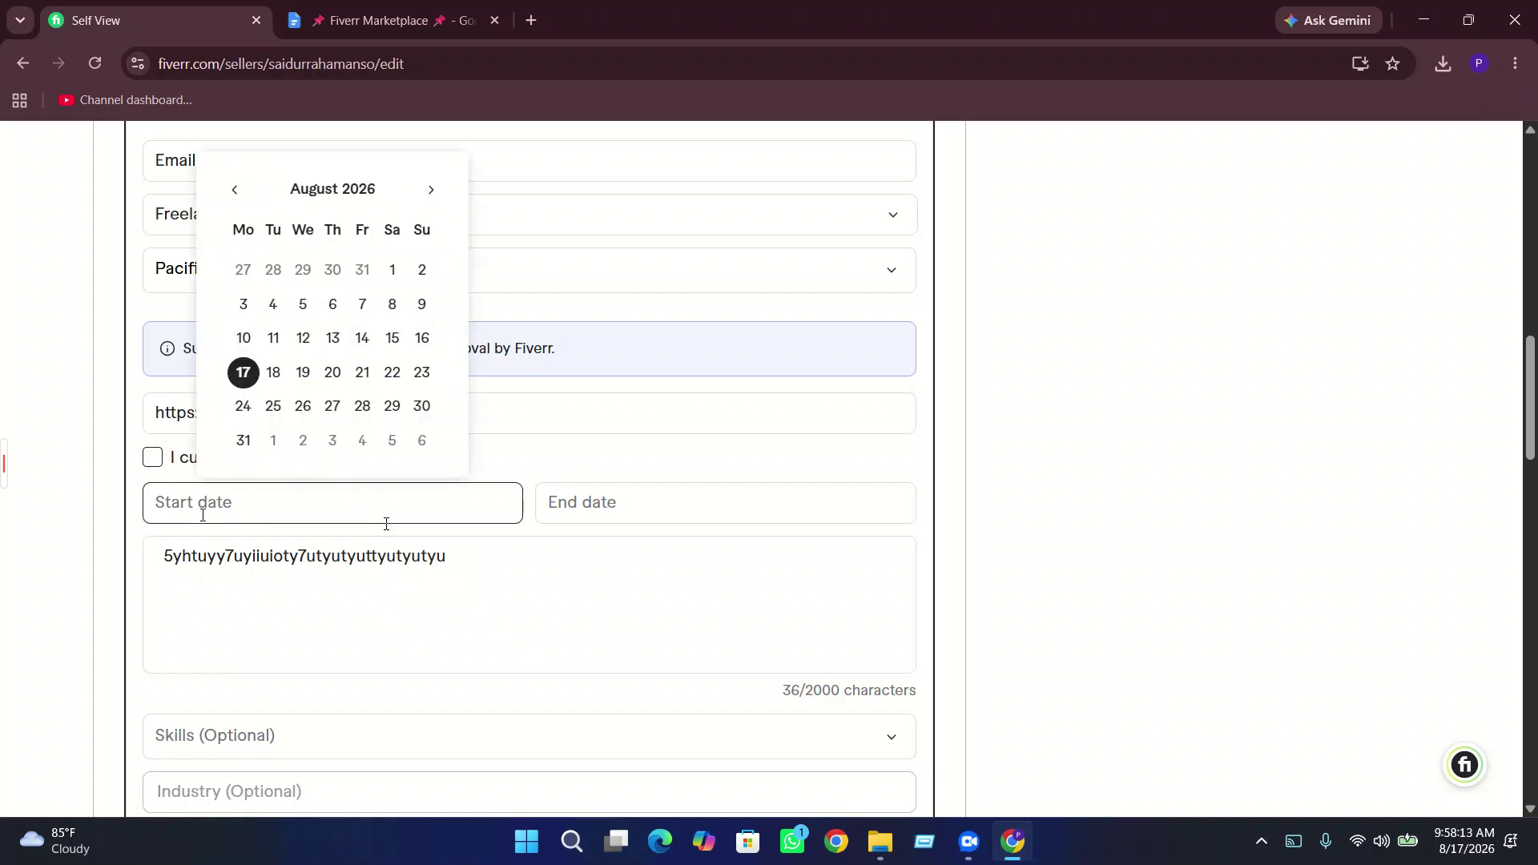
left_click(331, 407)
left_click(584, 511)
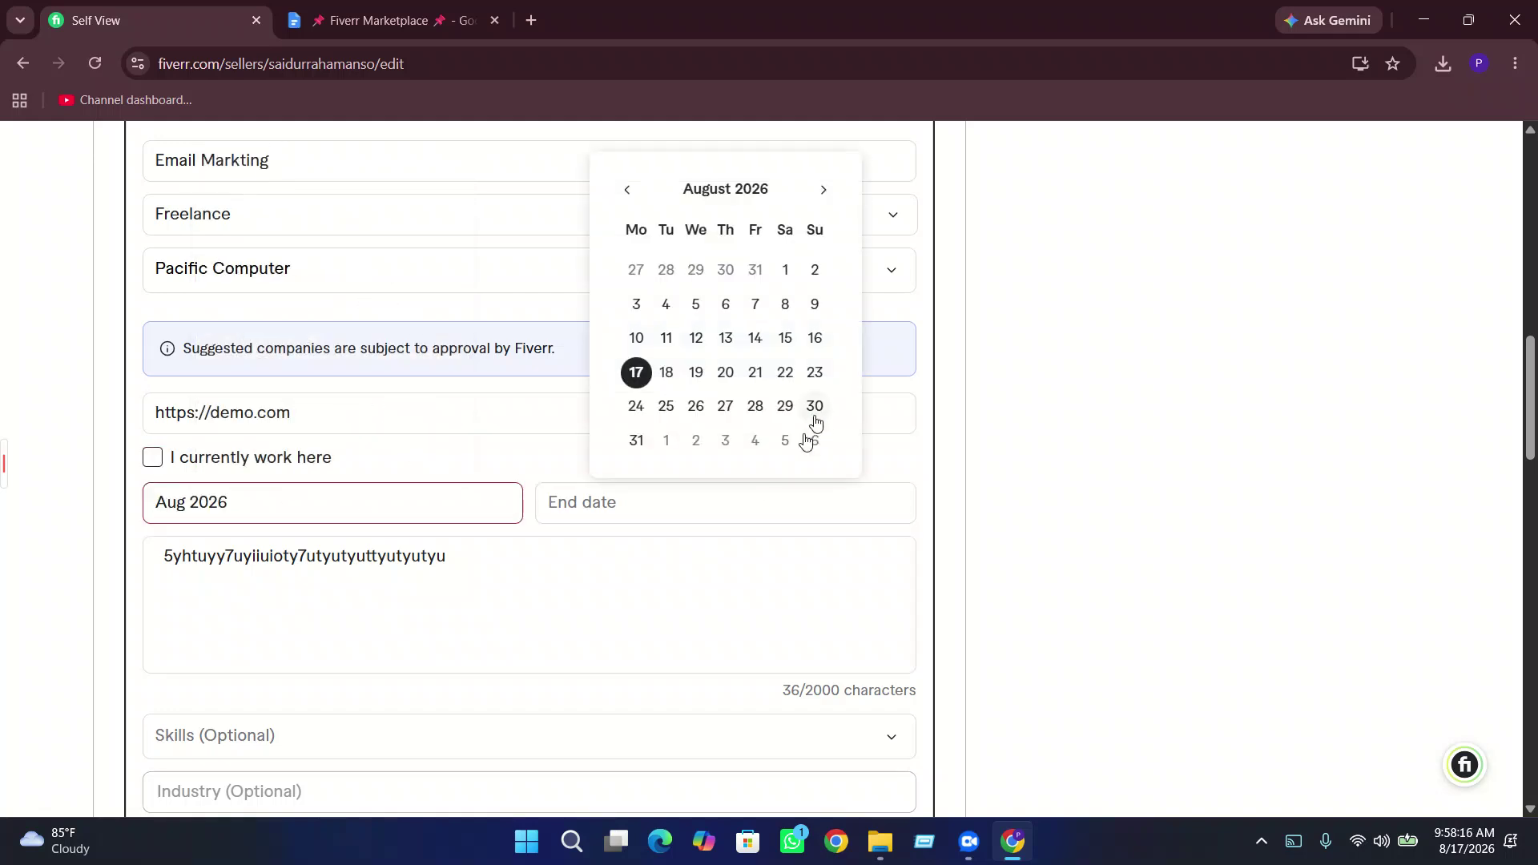
left_click(823, 190)
left_click(812, 340)
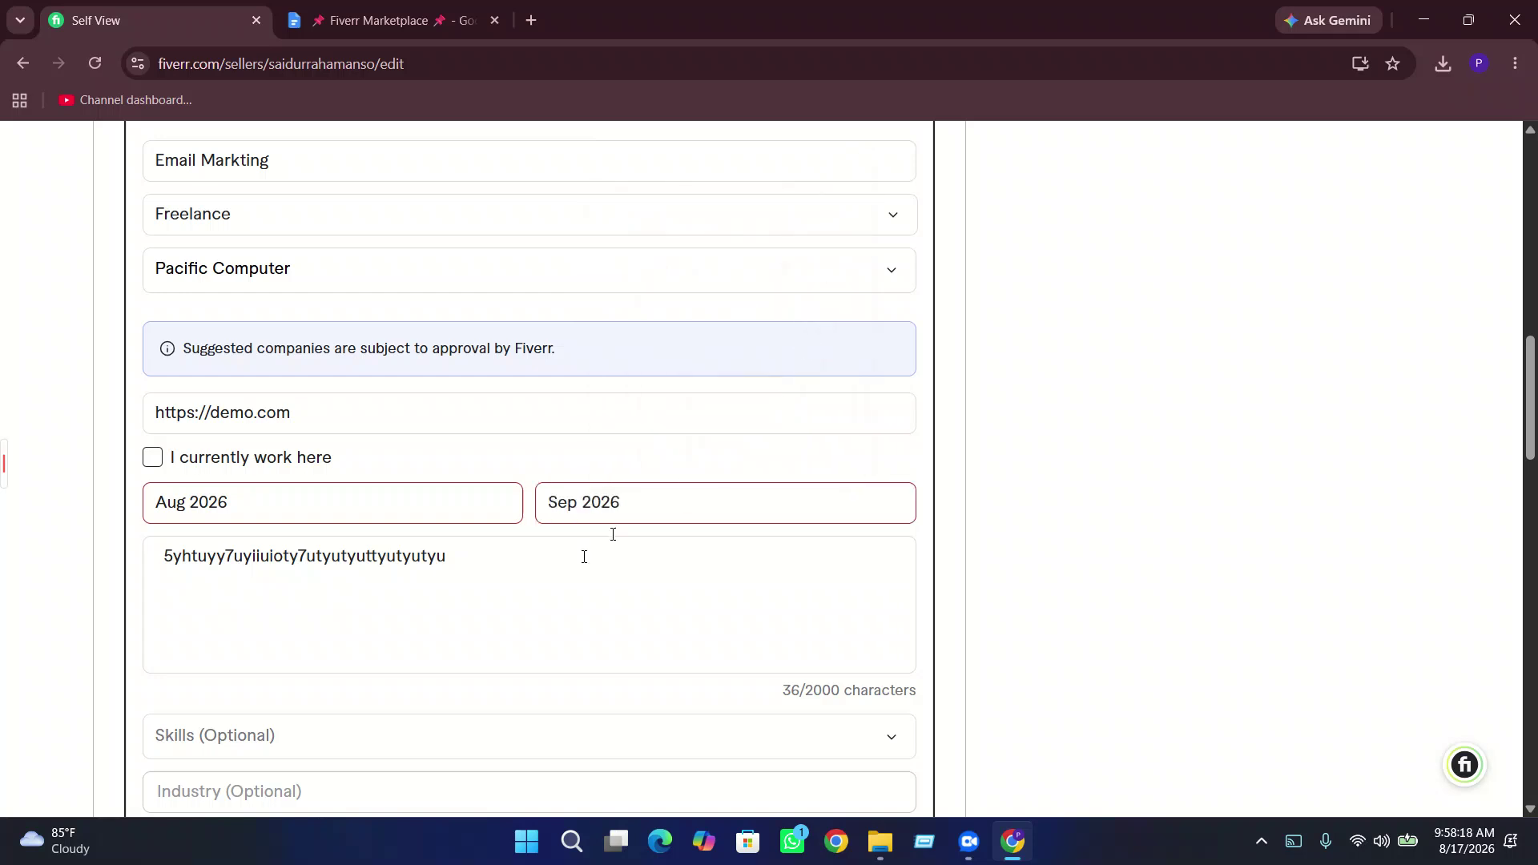
- Append "tyutyu" to the job description of the work experience entry
scroll(611, 532, "down", 7)
scroll(508, 652, "up", 3)
left_click(399, 353)
type("tyutyu")
- Add the skill Email to the work experience entry
left_click(382, 446)
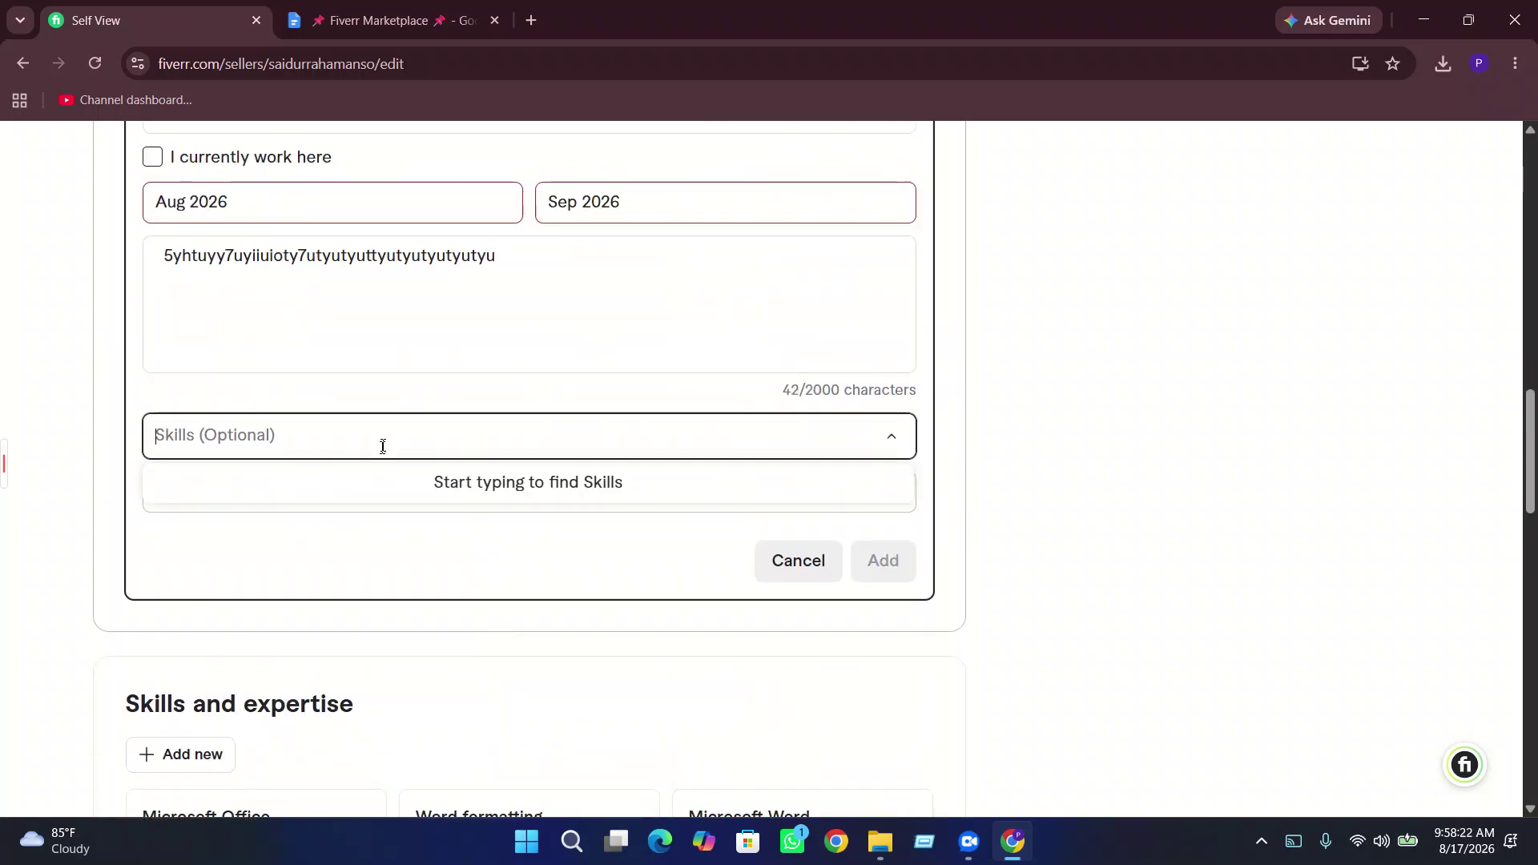
type("email")
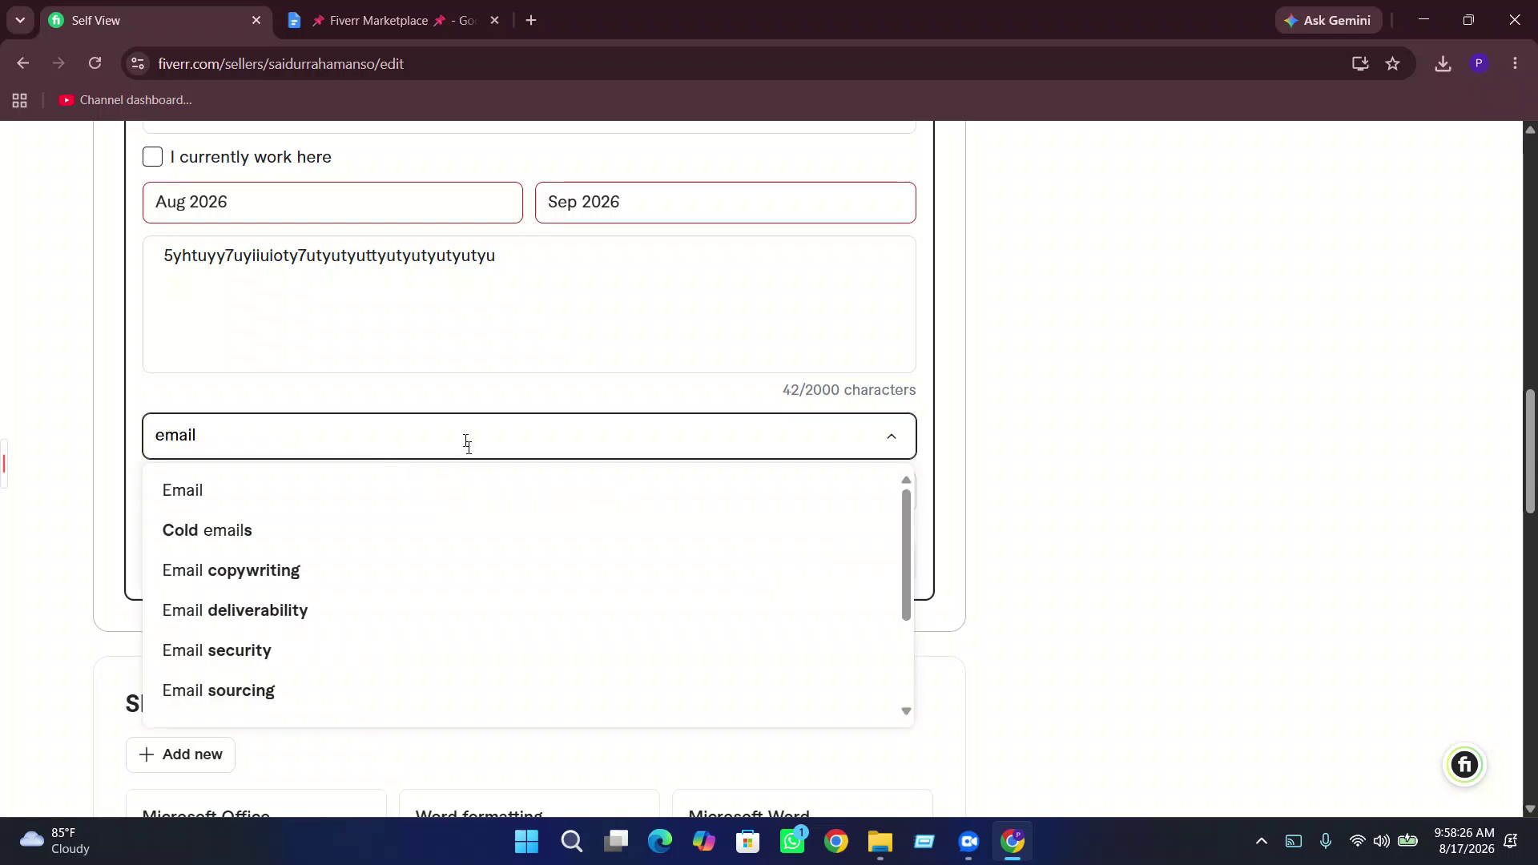
left_click(287, 495)
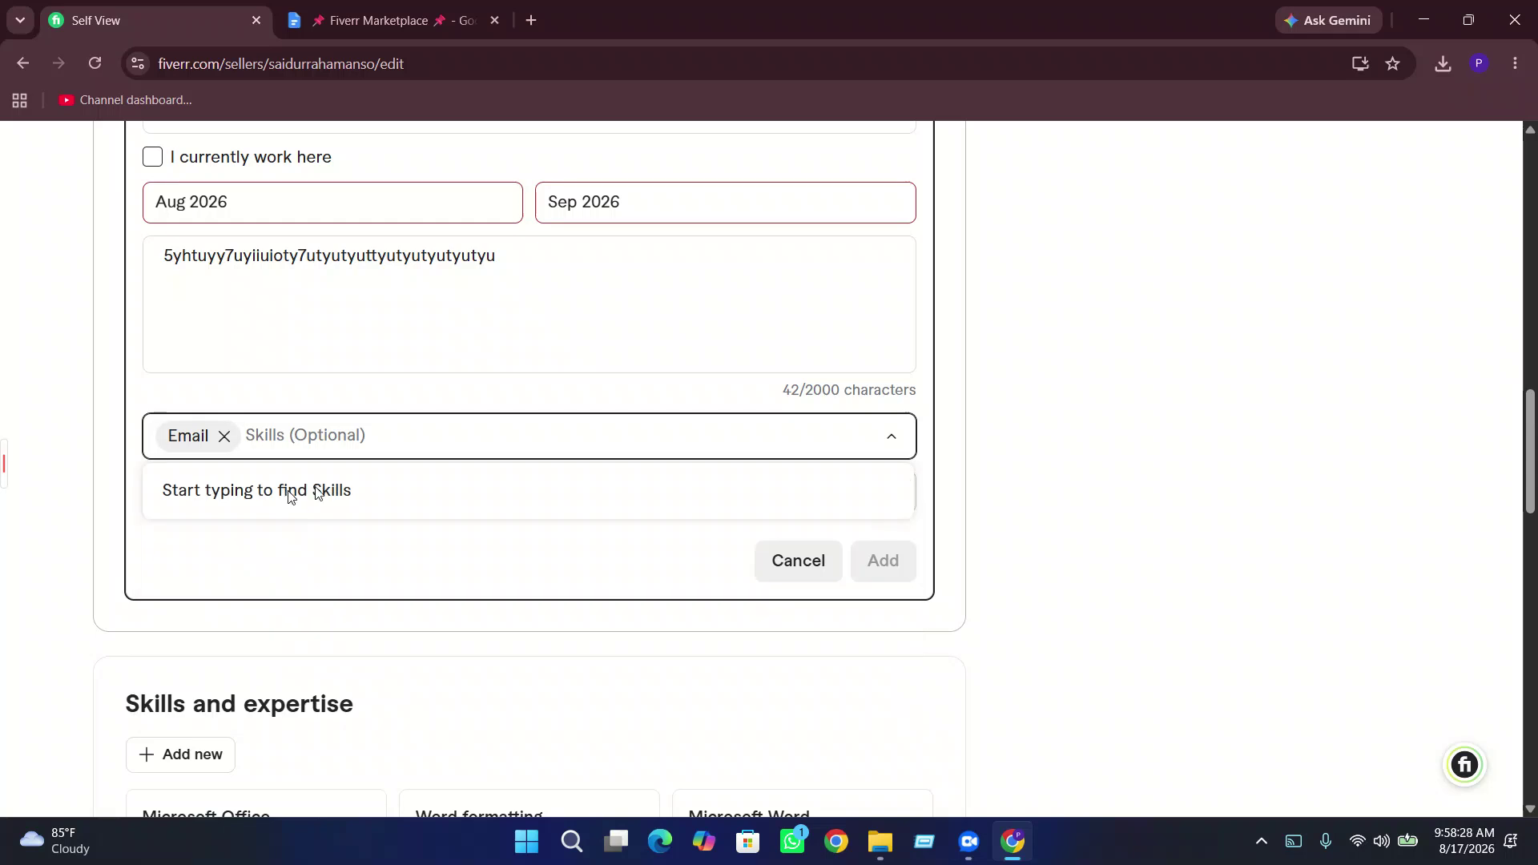
left_click(282, 528)
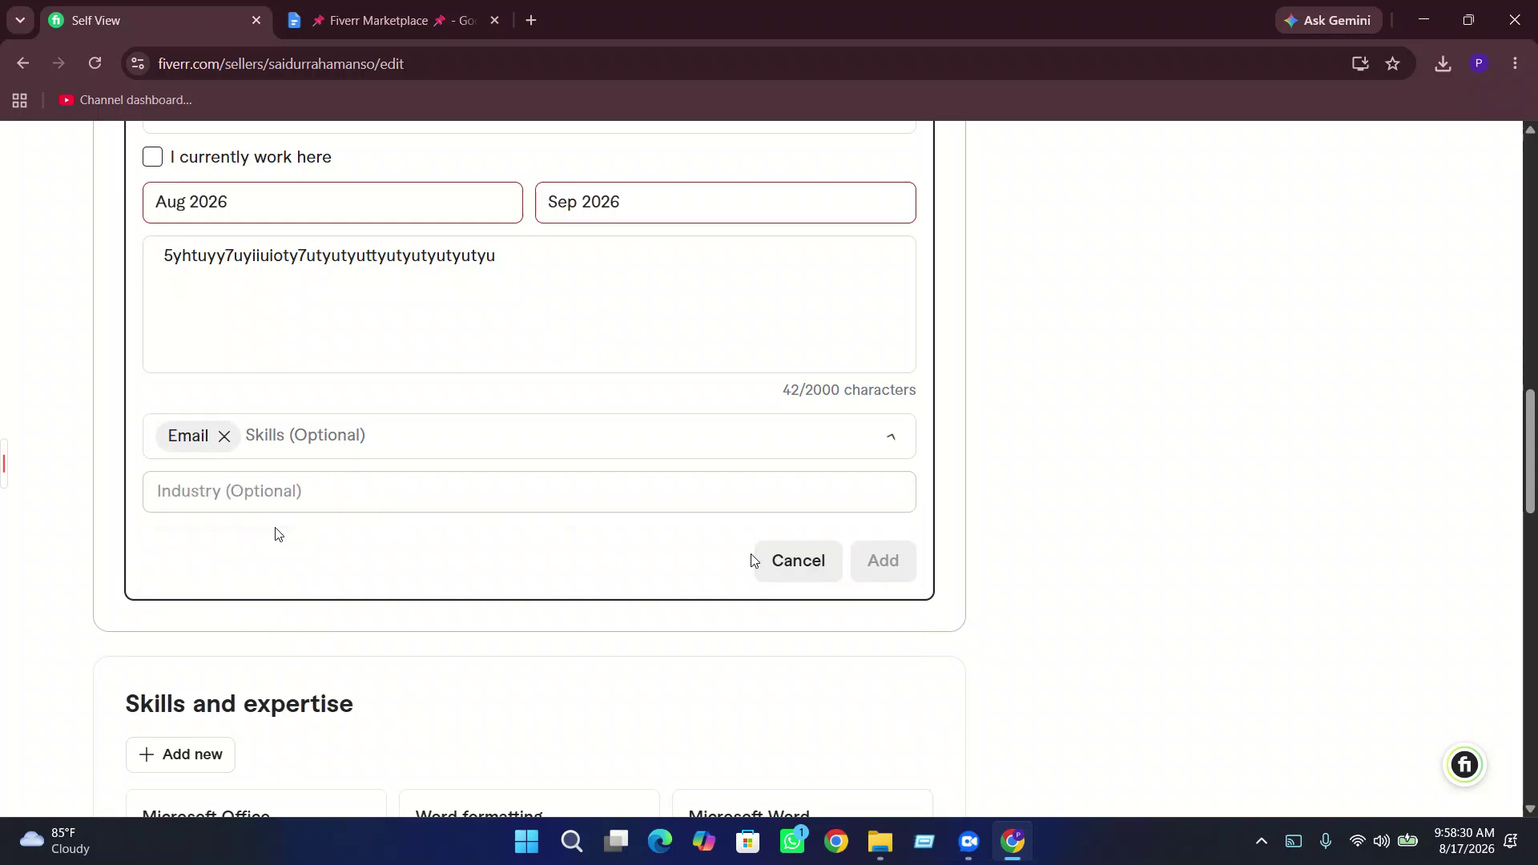
- Set the industry of the work experience entry to Organic Makeup
left_click(304, 499)
type("mailchip")
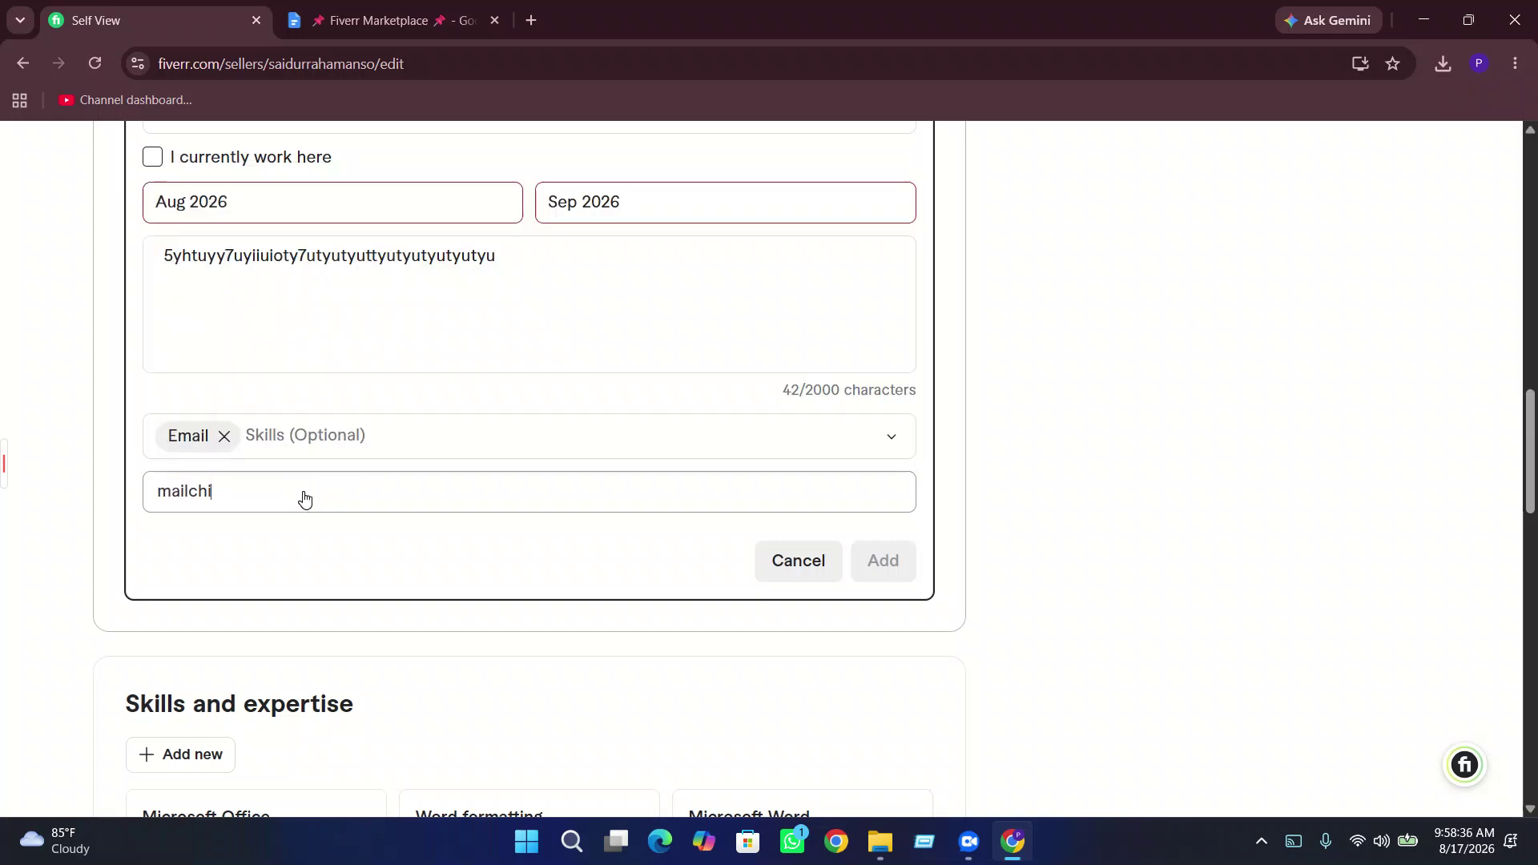
key("BackSpace")
key("BackSpace")
key("BackSpace")
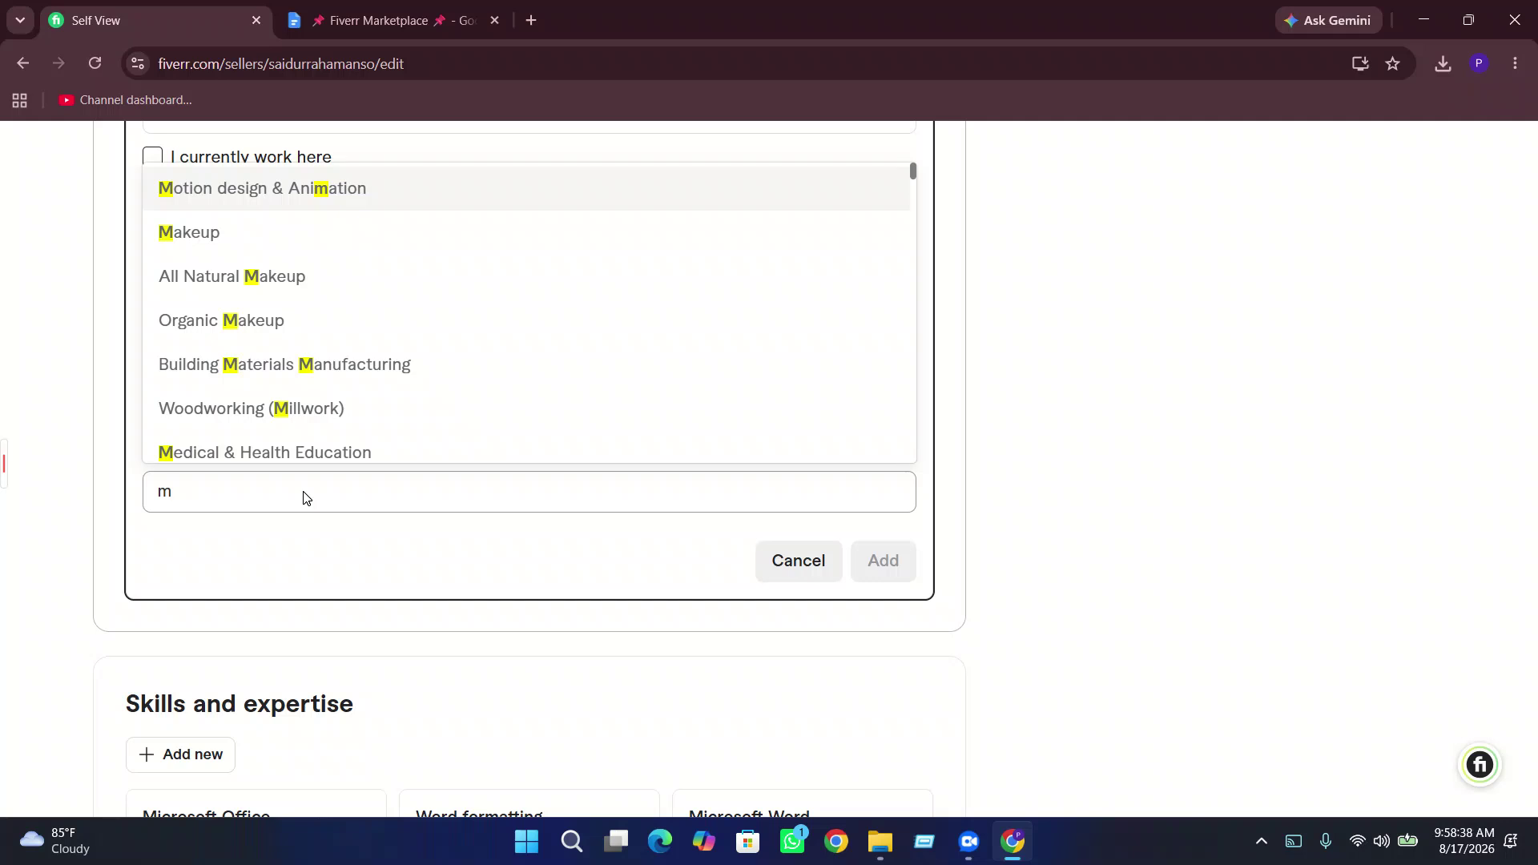
left_click(261, 329)
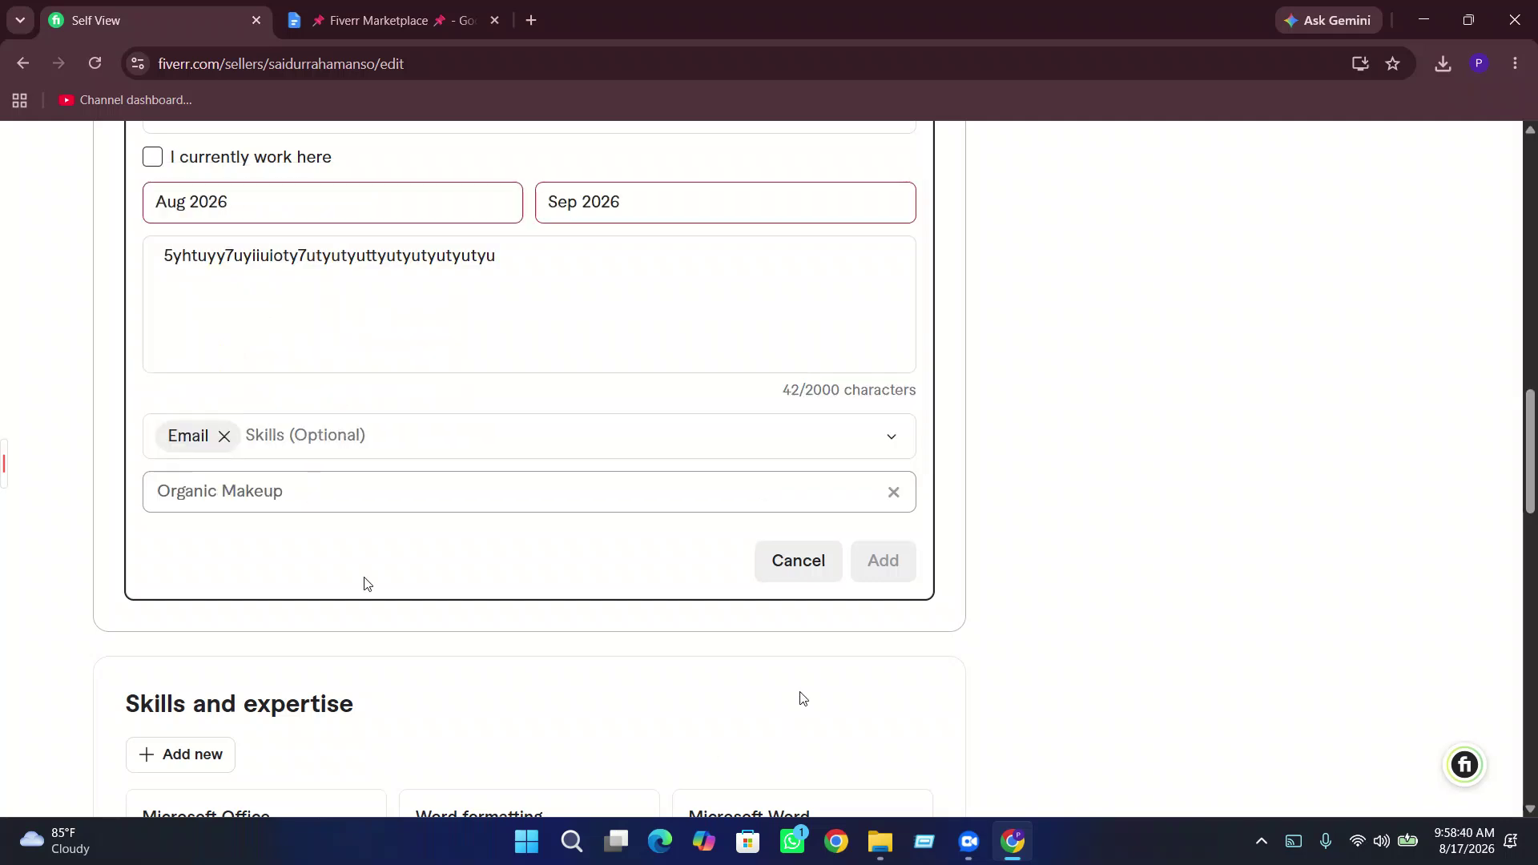
- Close the work experience entry and discard it
scroll(690, 551, "up", 5)
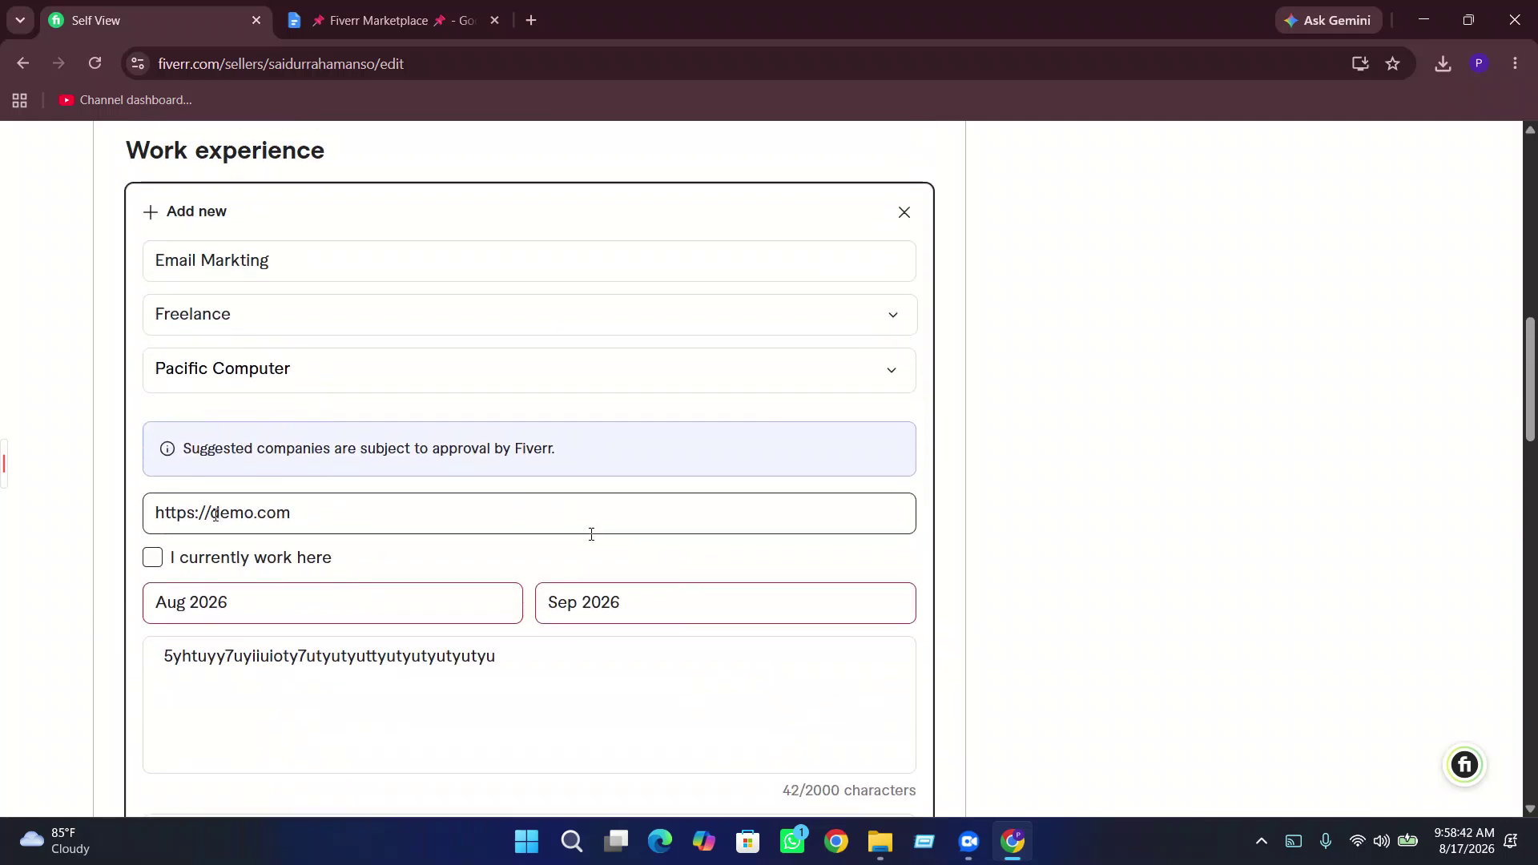
scroll(223, 521, "up", 3)
scroll(606, 544, "down", 12)
scroll(606, 557, "up", 12)
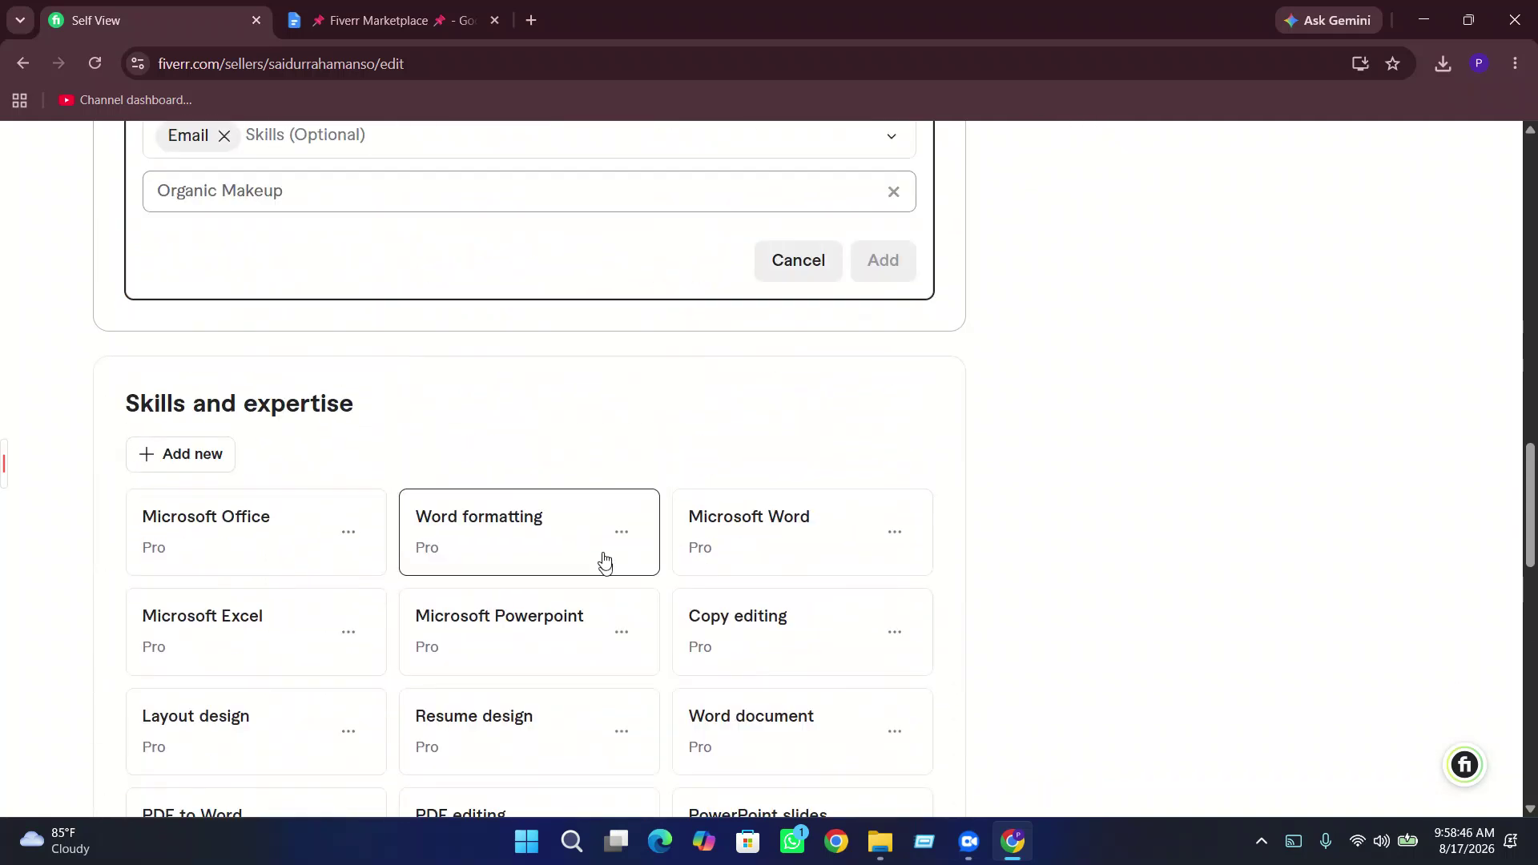
scroll(757, 526, "down", 3)
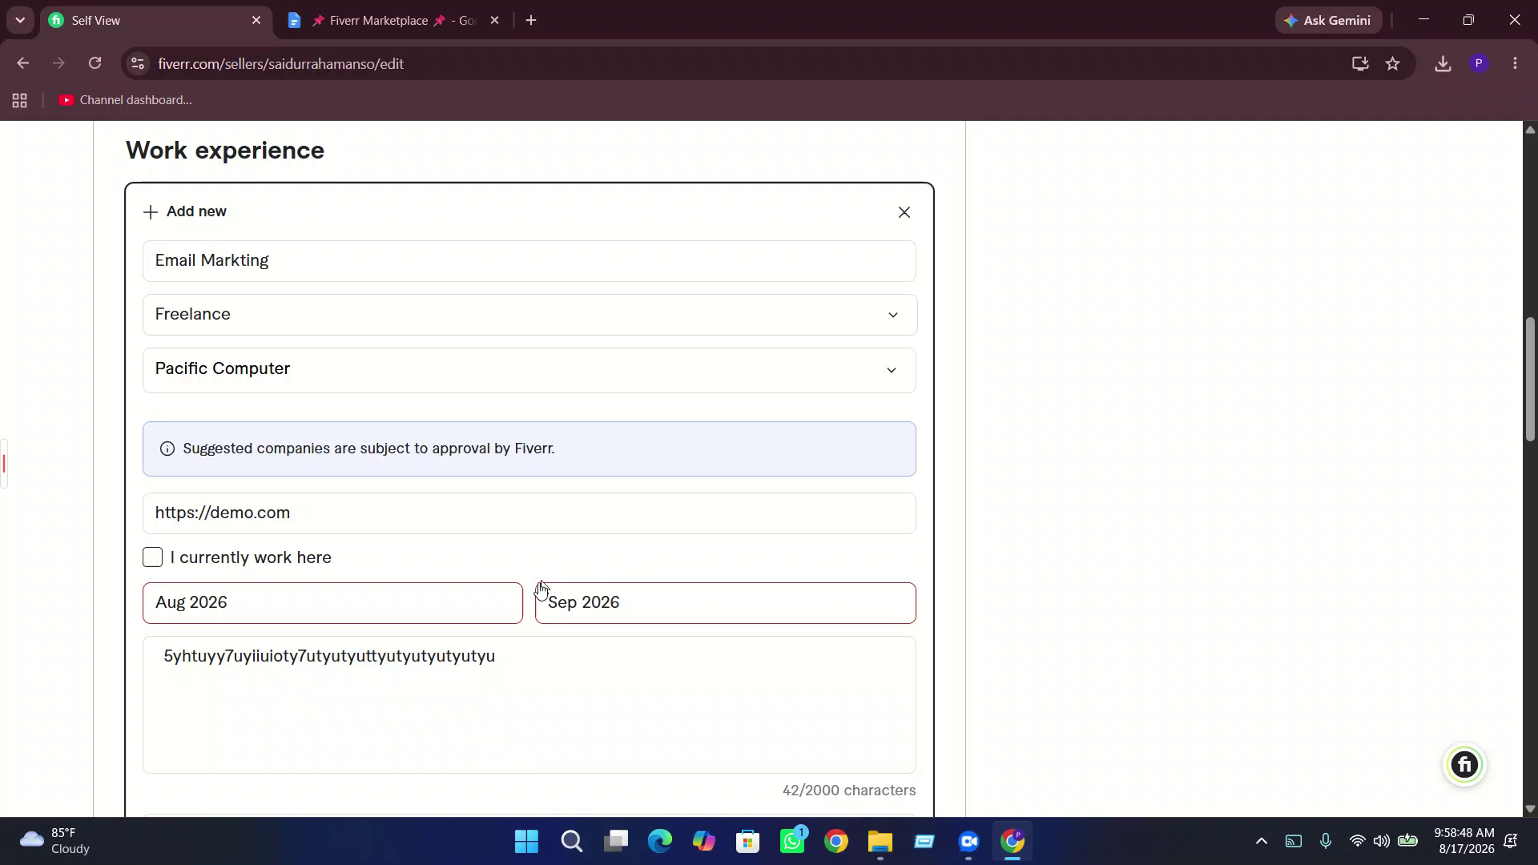
scroll(592, 610, "up", 3)
left_click(903, 413)
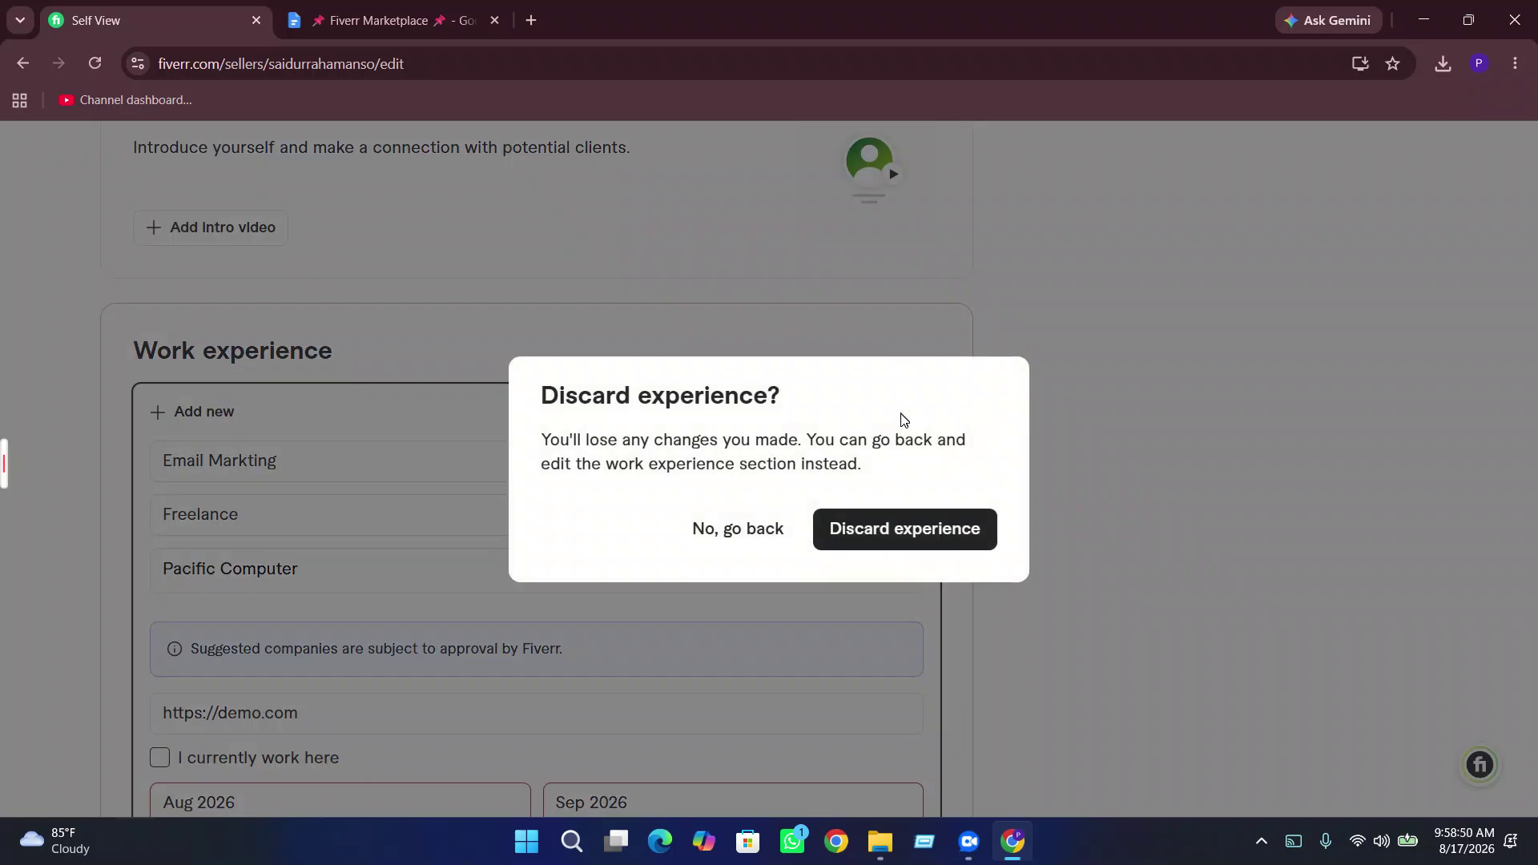
left_click(891, 531)
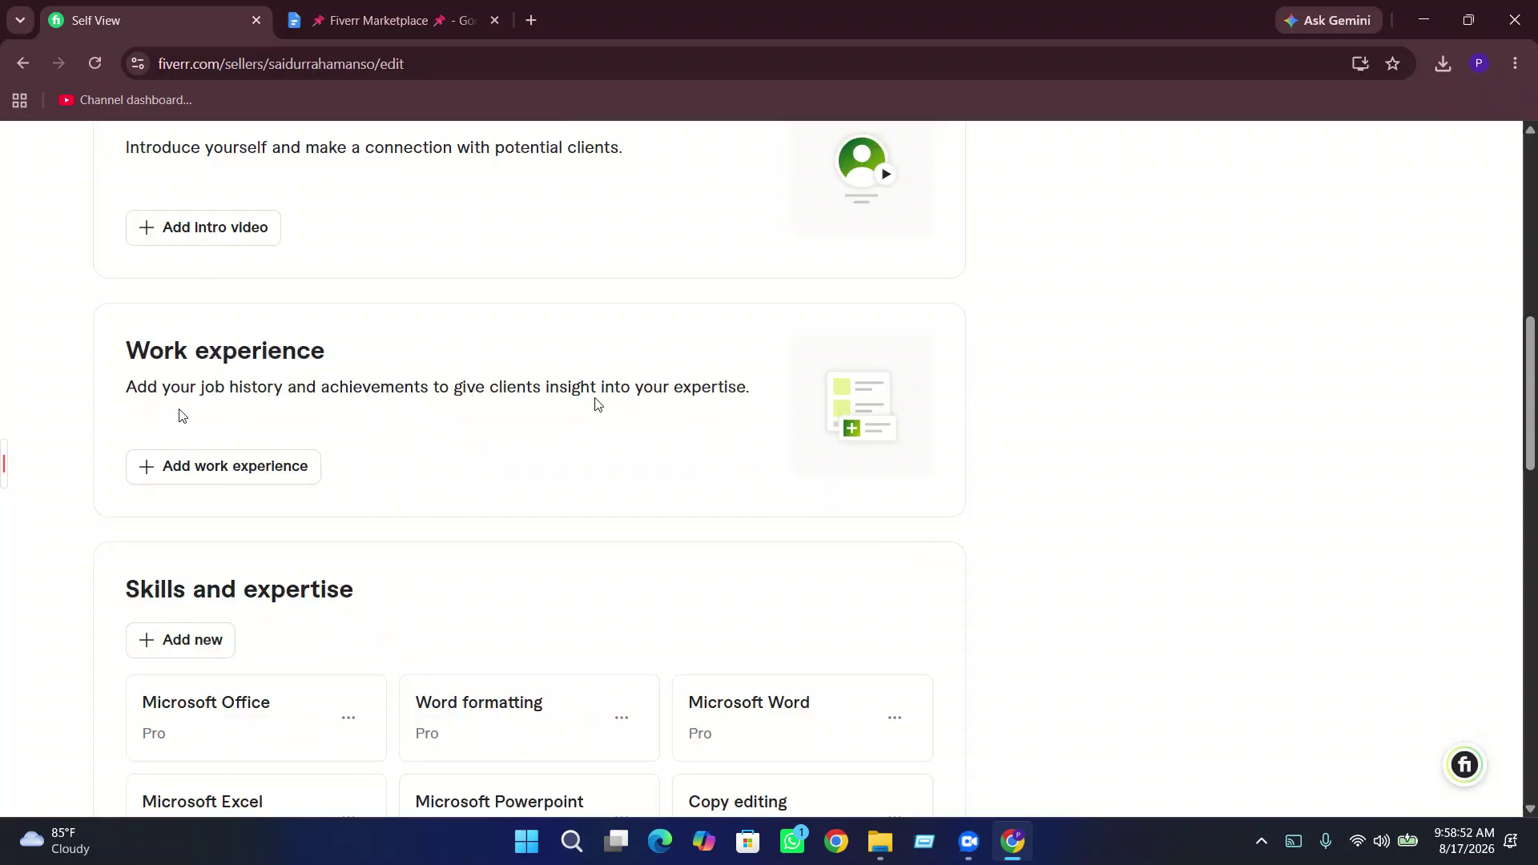
- Start a new entry in the skills and expertise section and choose Email marketing as the skill
scroll(278, 473, "down", 2)
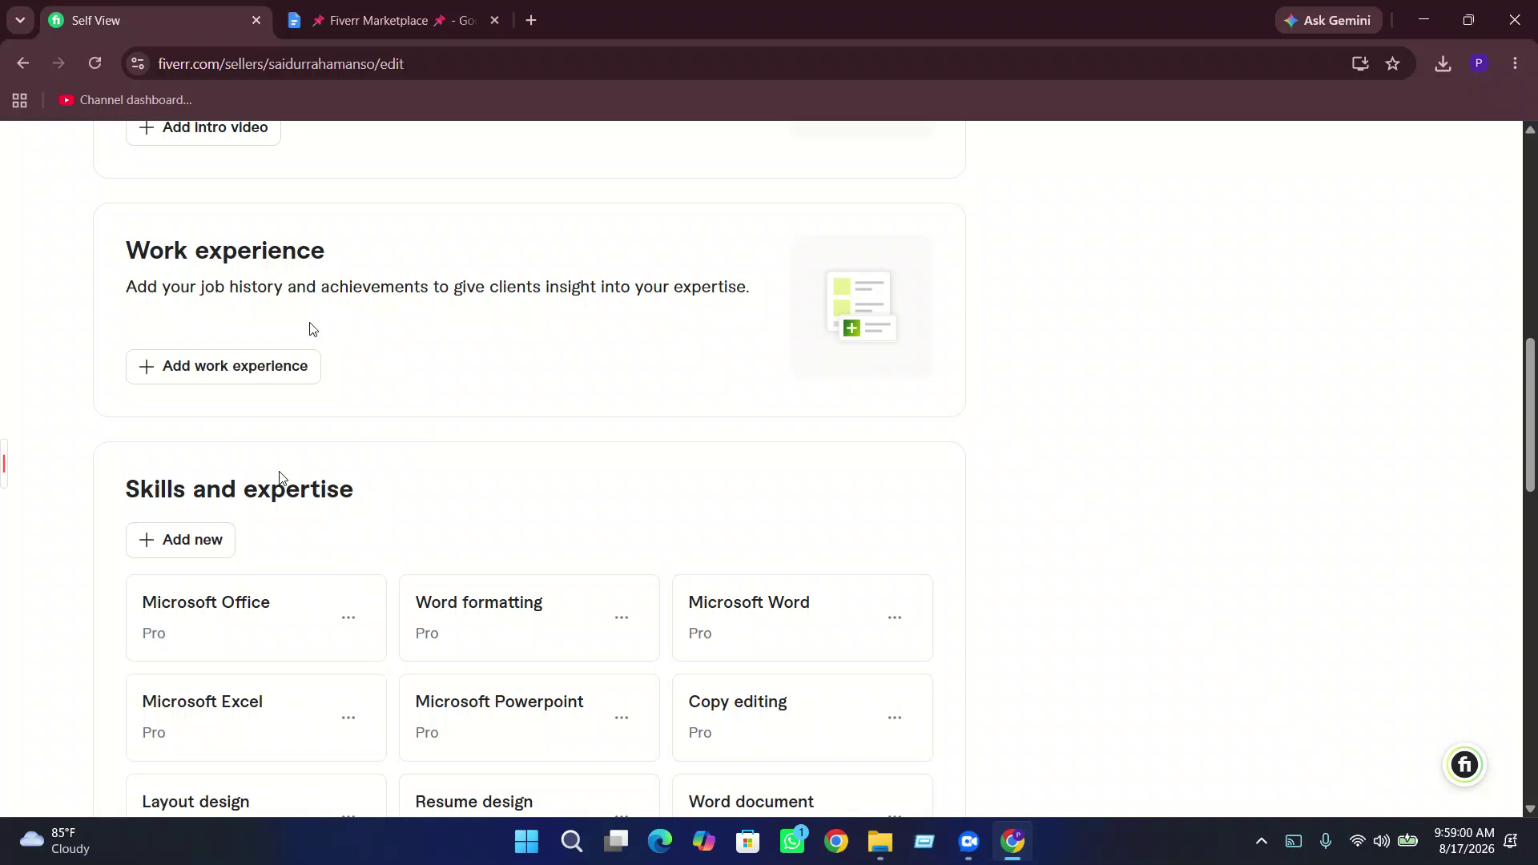
scroll(280, 478, "down", 1)
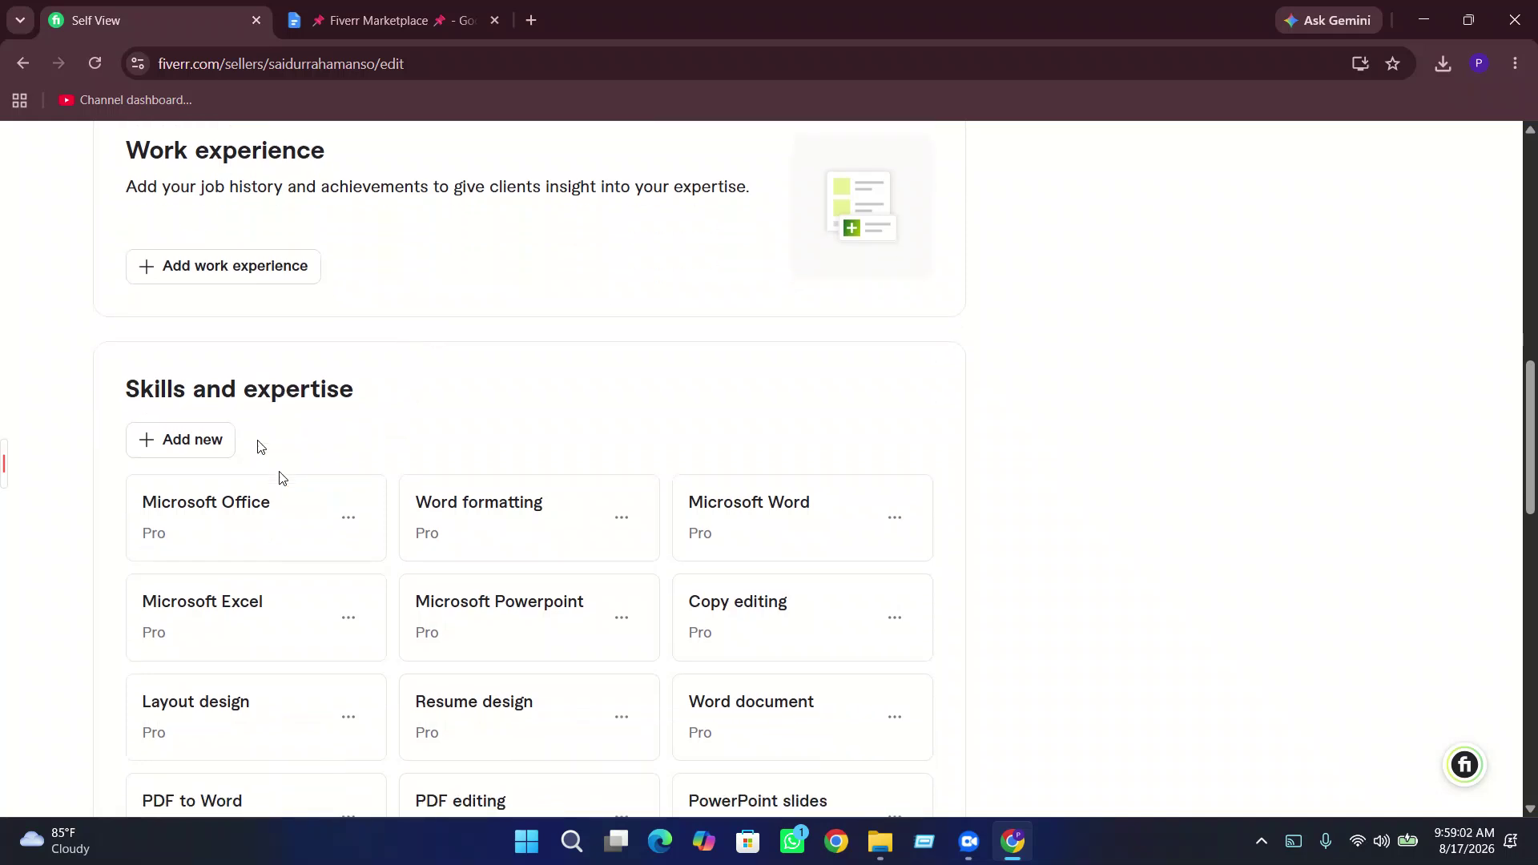
scroll(350, 432, "down", 1)
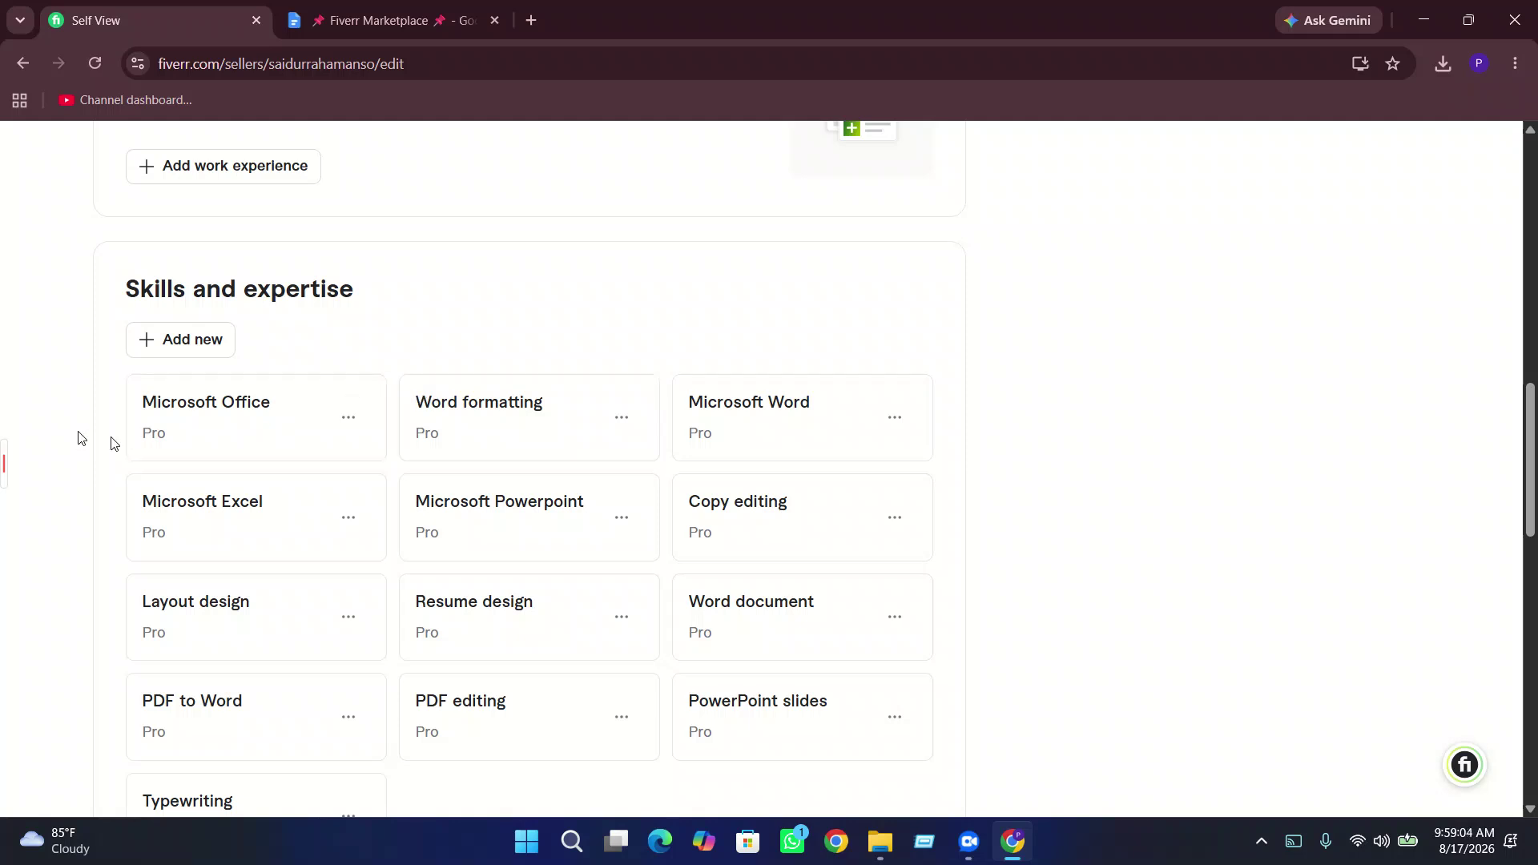
scroll(189, 354, "down", 1)
left_click(170, 243)
left_click(244, 374)
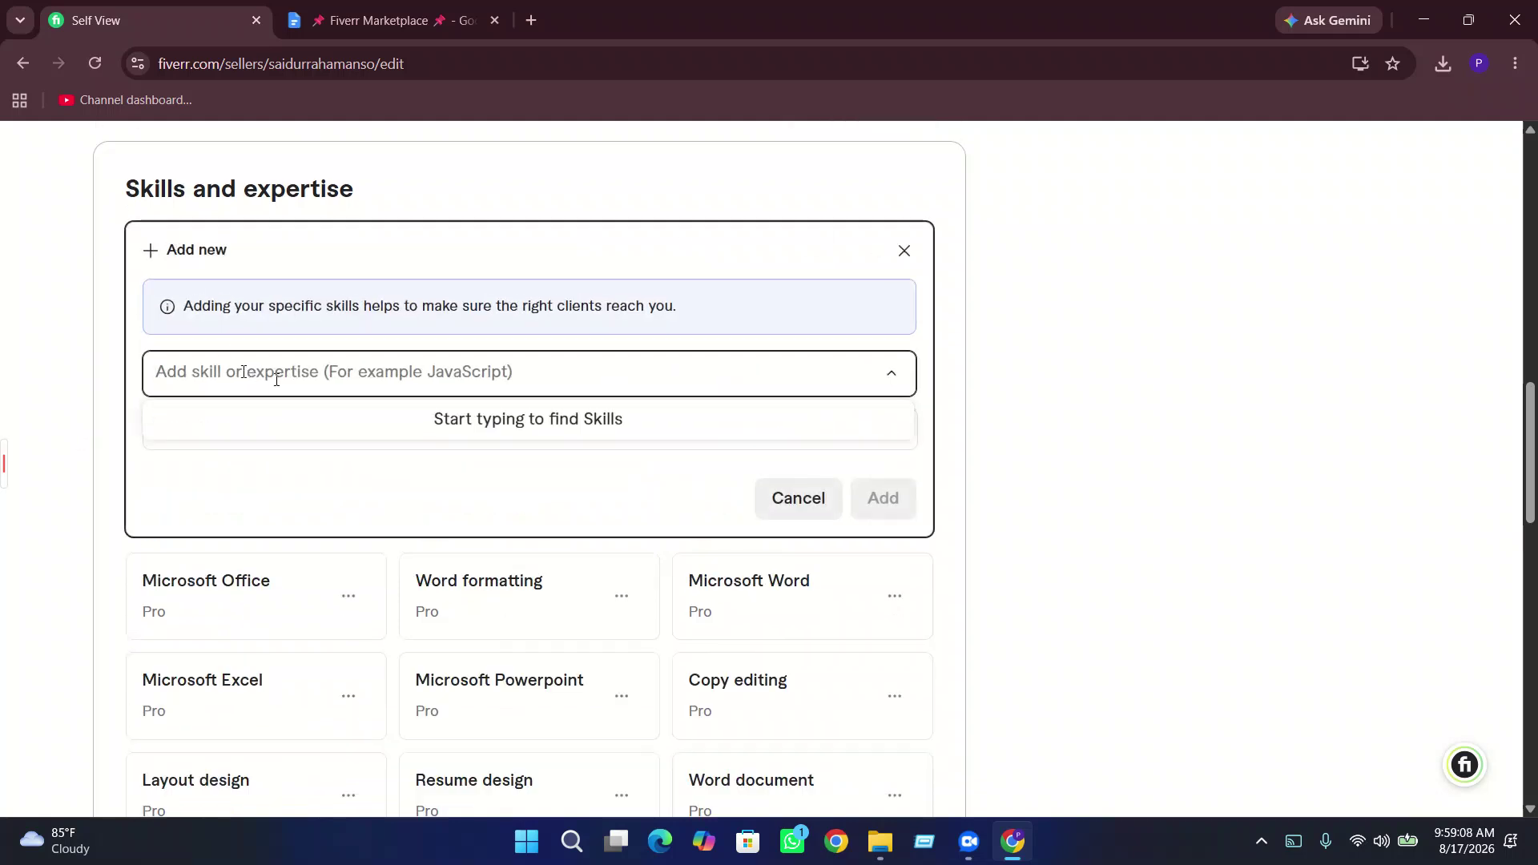
type("email markttinmg")
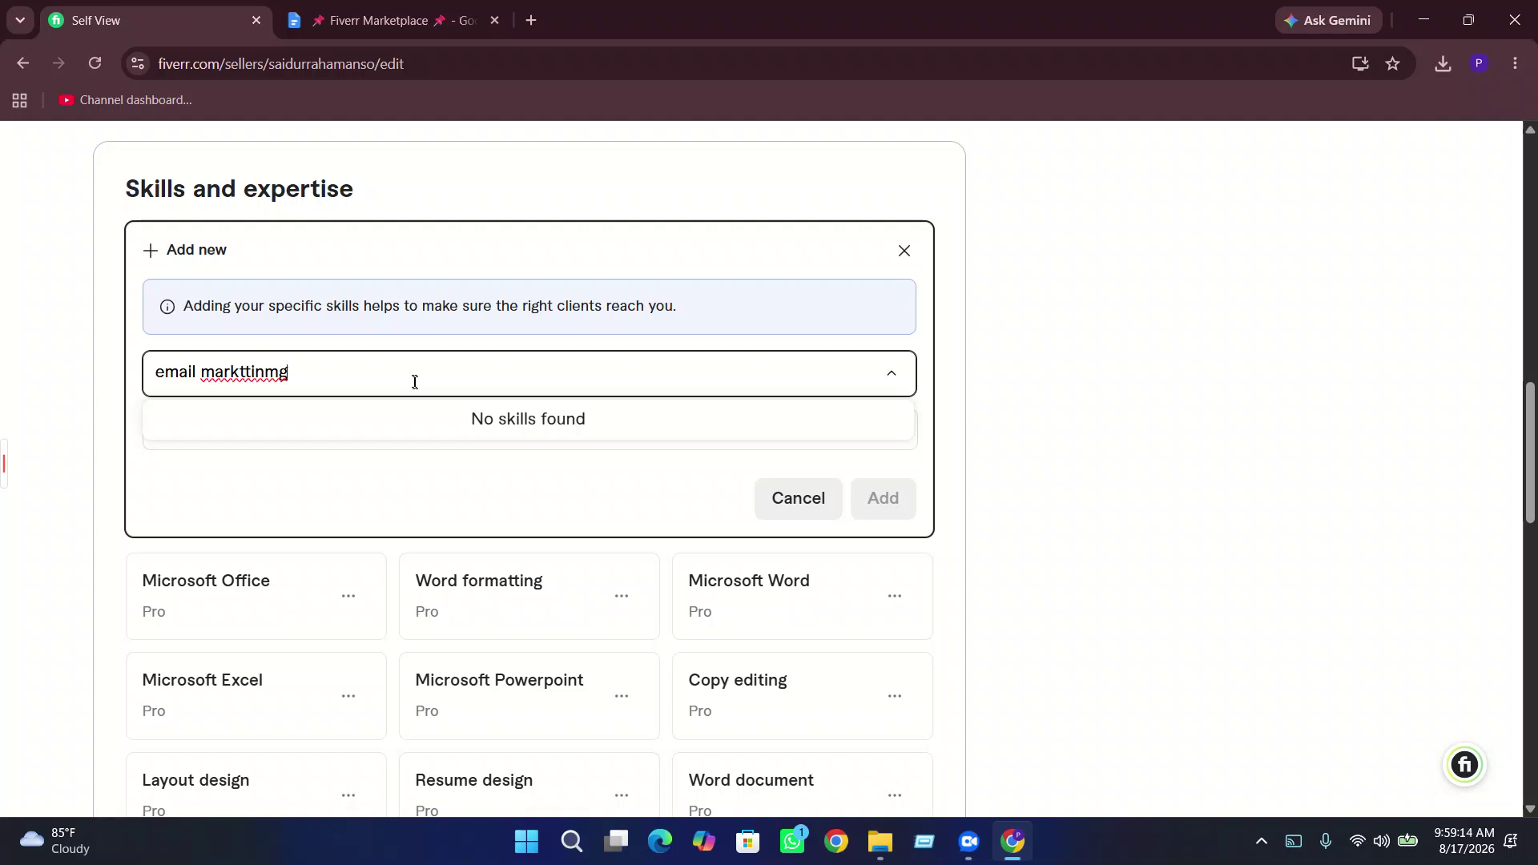
key("BackSpace")
key("BackSpace")
key("BackSpace")
key("BackSpace")
key("BackSpace")
key("BackSpace")
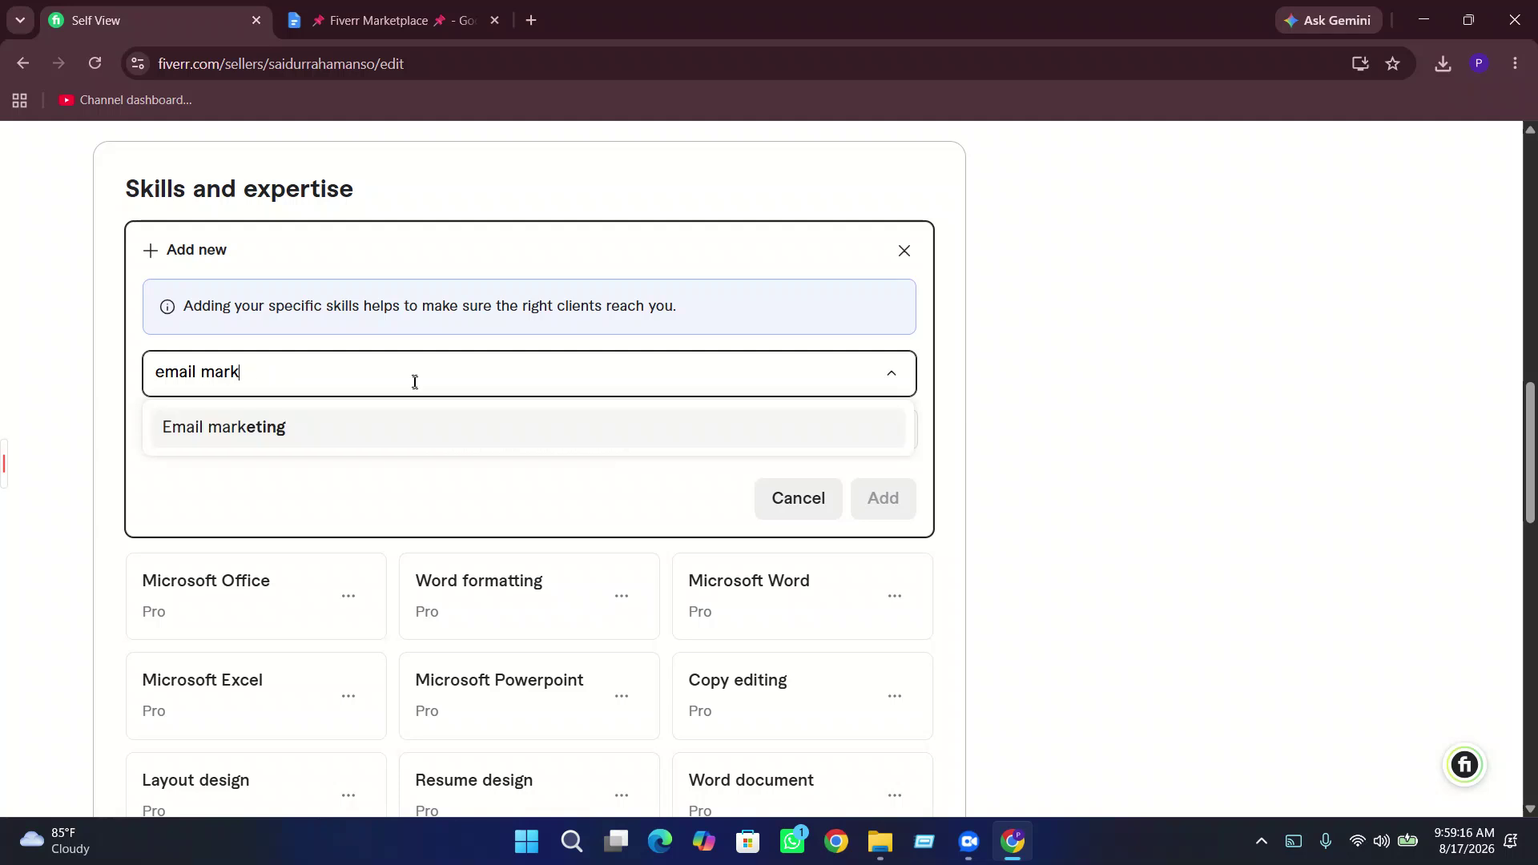
left_click(343, 433)
- Set the experience level of the Email marketing skill to Pro and try to add it to the profile
left_click(377, 428)
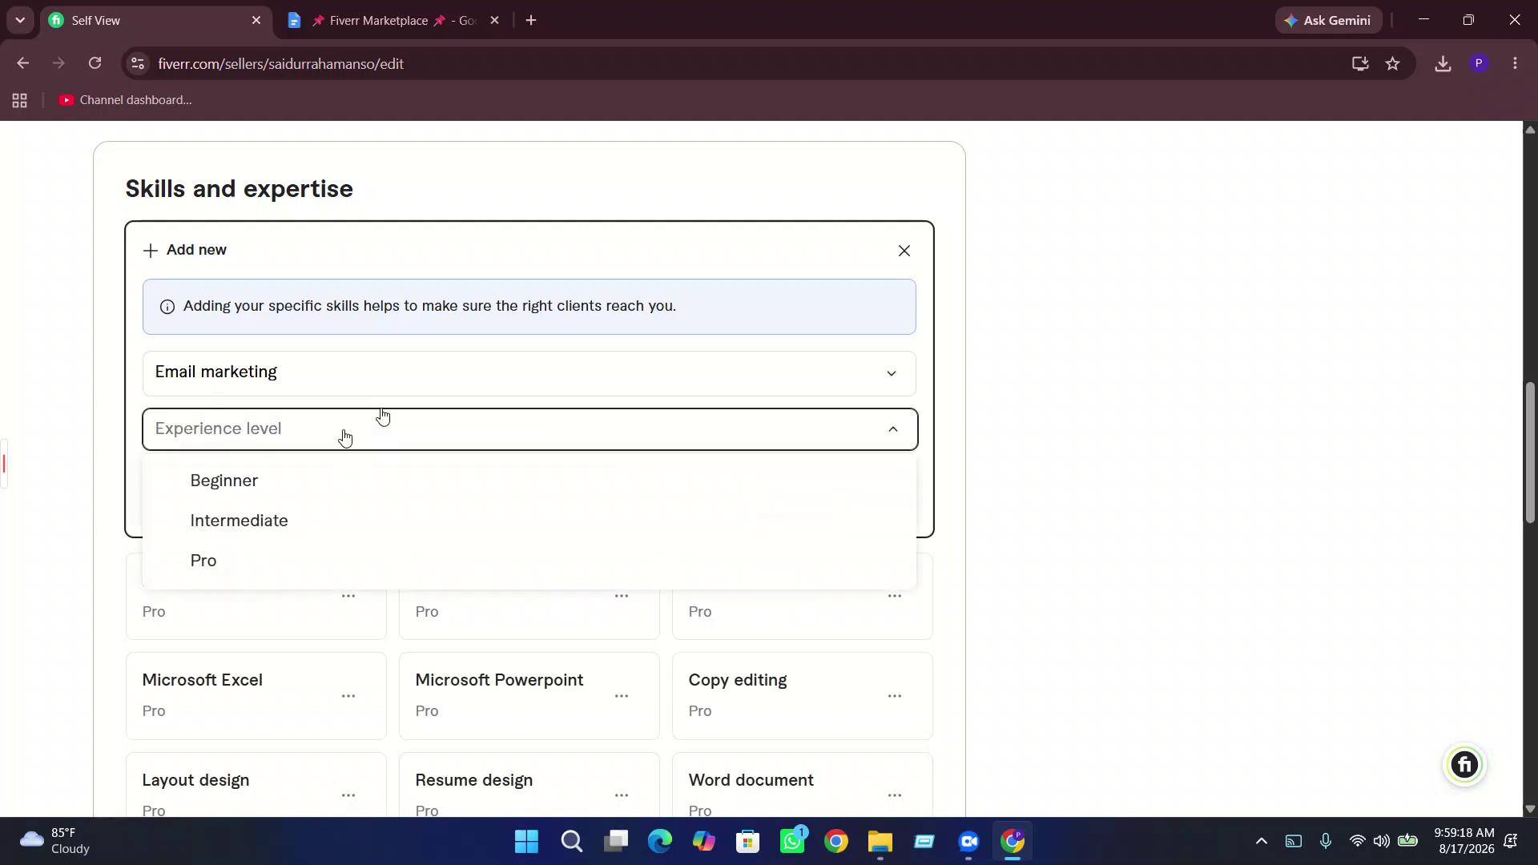
left_click(210, 562)
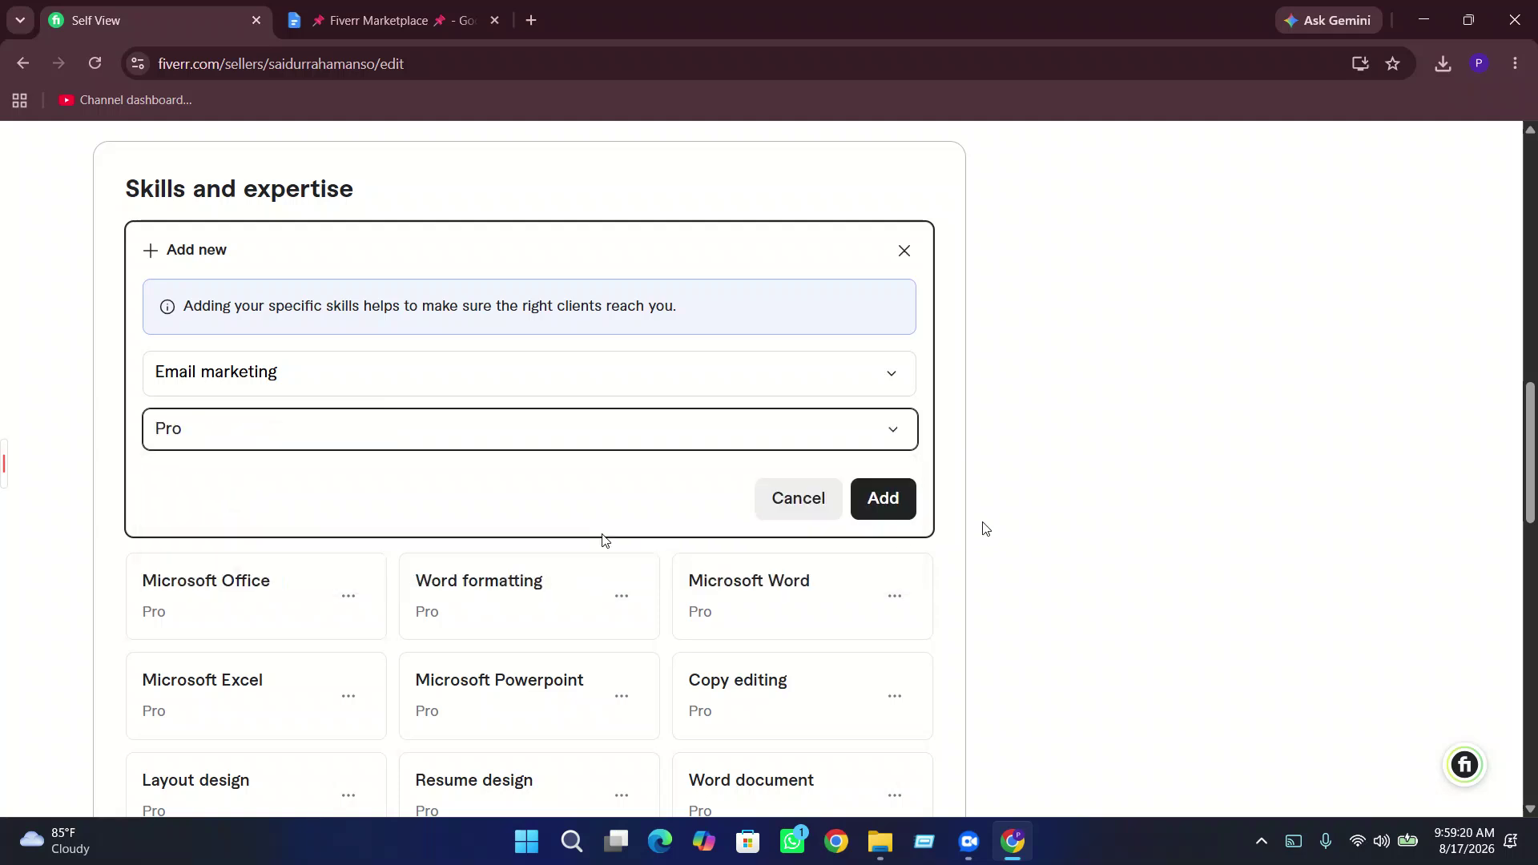
left_click(877, 500)
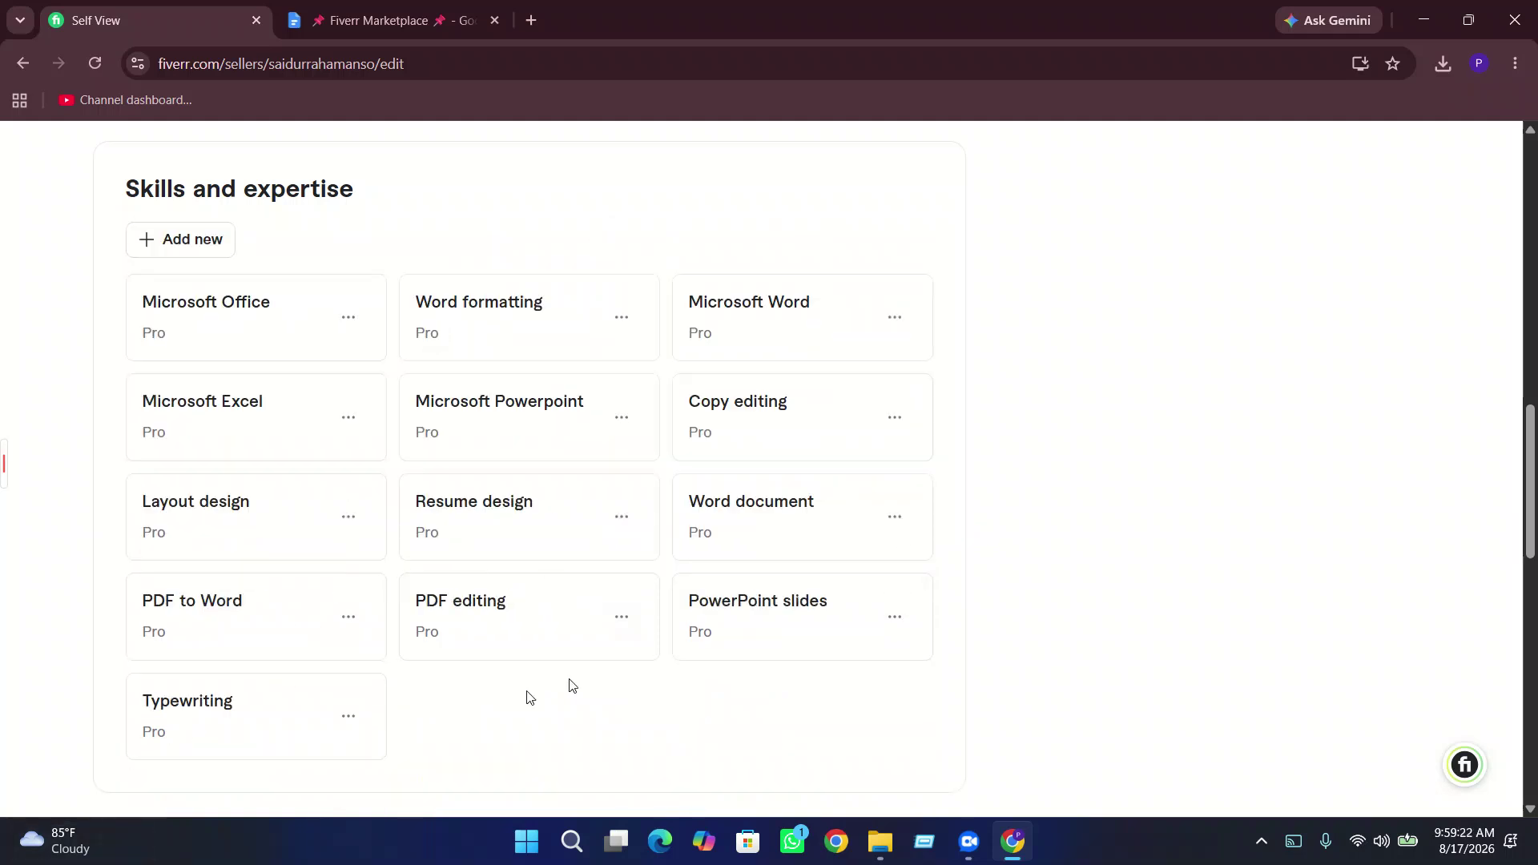
- Review the skills, education and certifications sections of the seller profile, ending at the profile strength summary
scroll(444, 607, "up", 3)
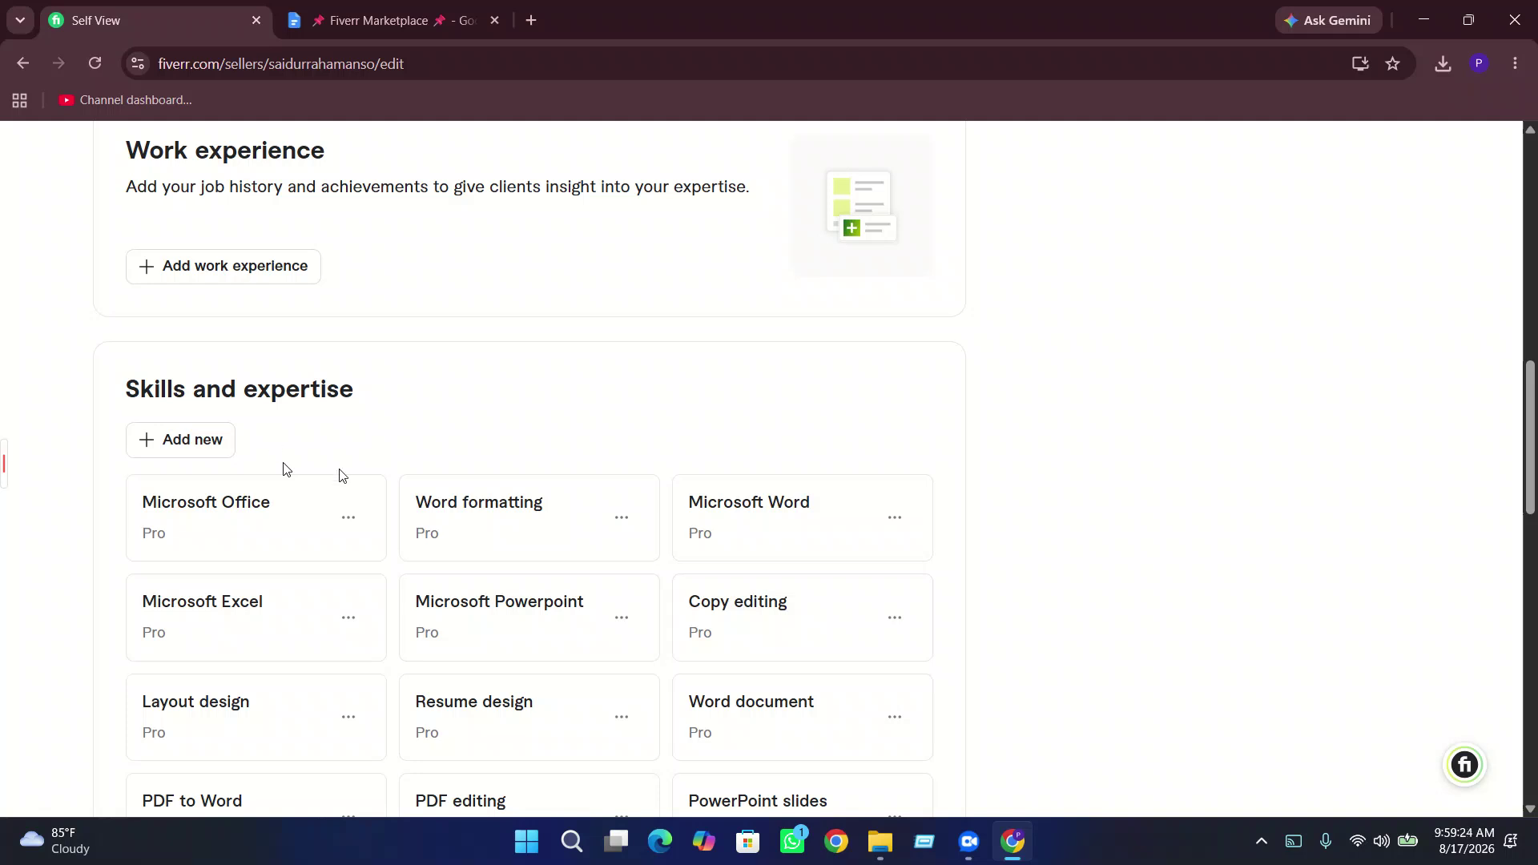
scroll(286, 470, "down", 8)
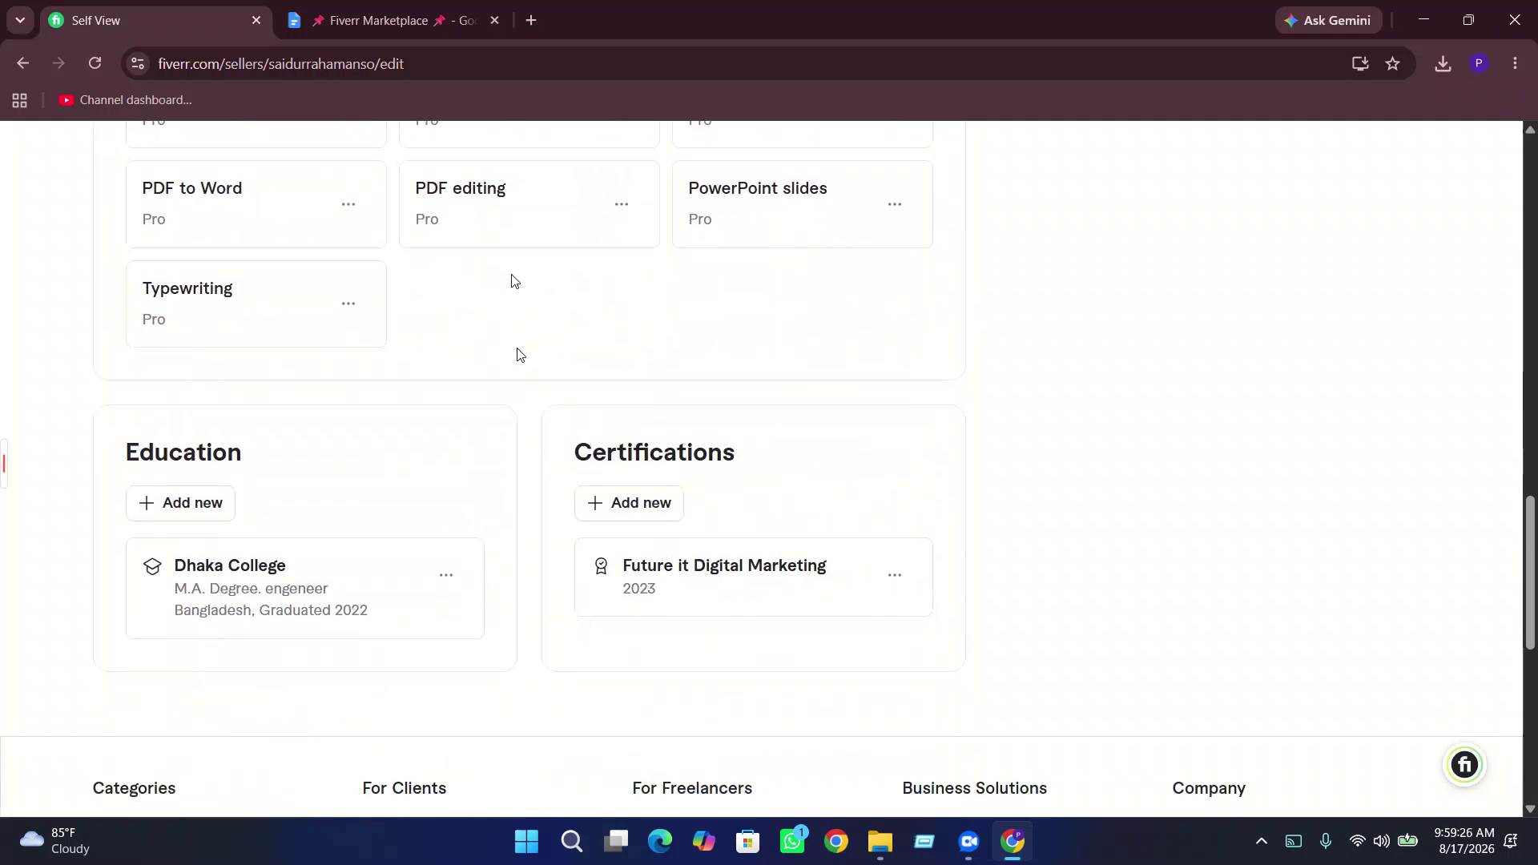
scroll(519, 355, "down", 1)
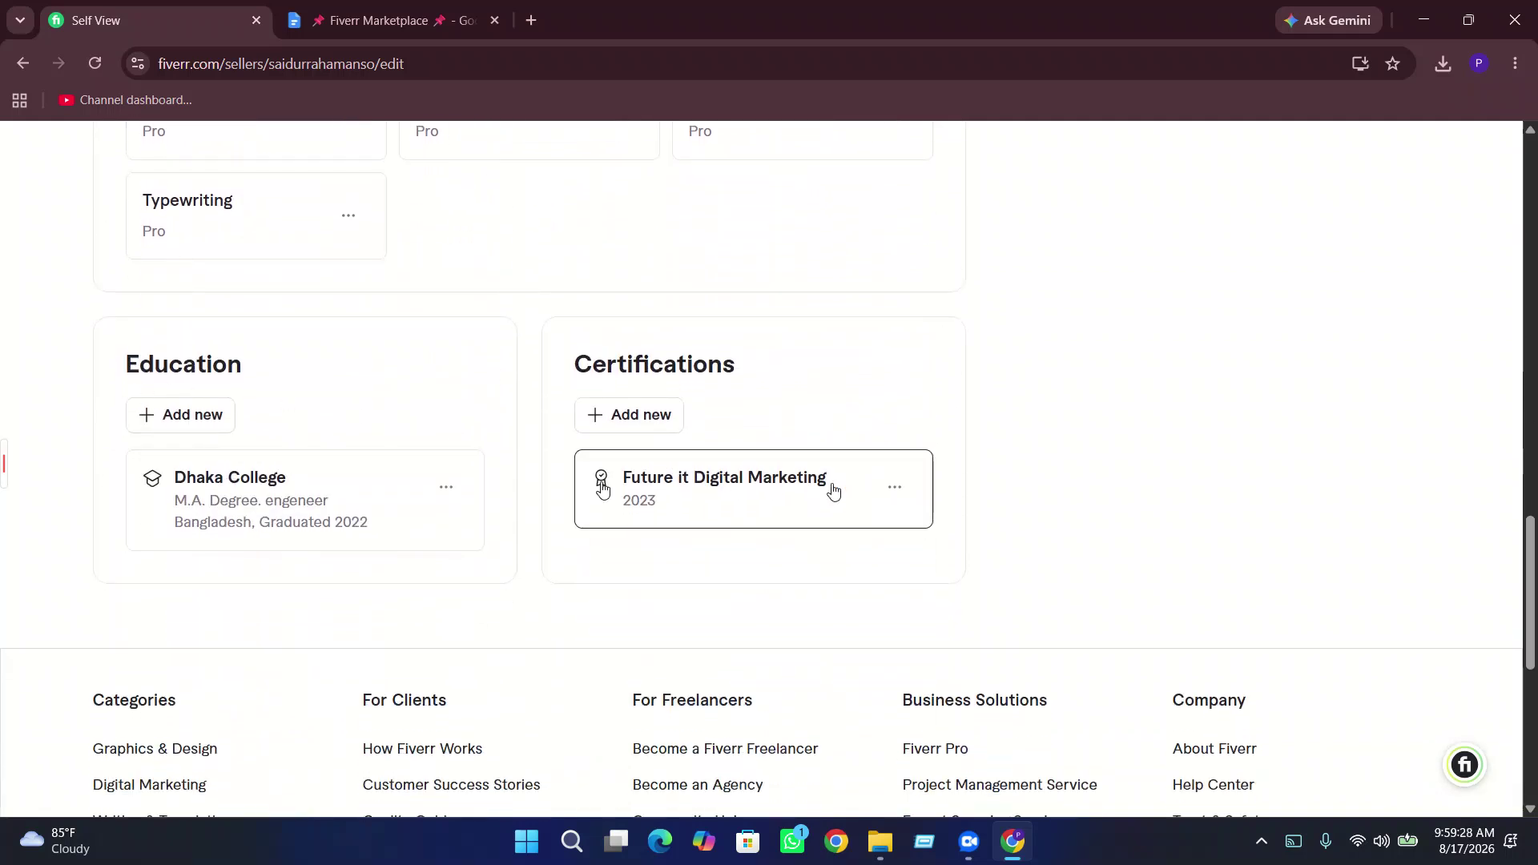
scroll(424, 377, "down", 4)
scroll(409, 384, "up", 20)
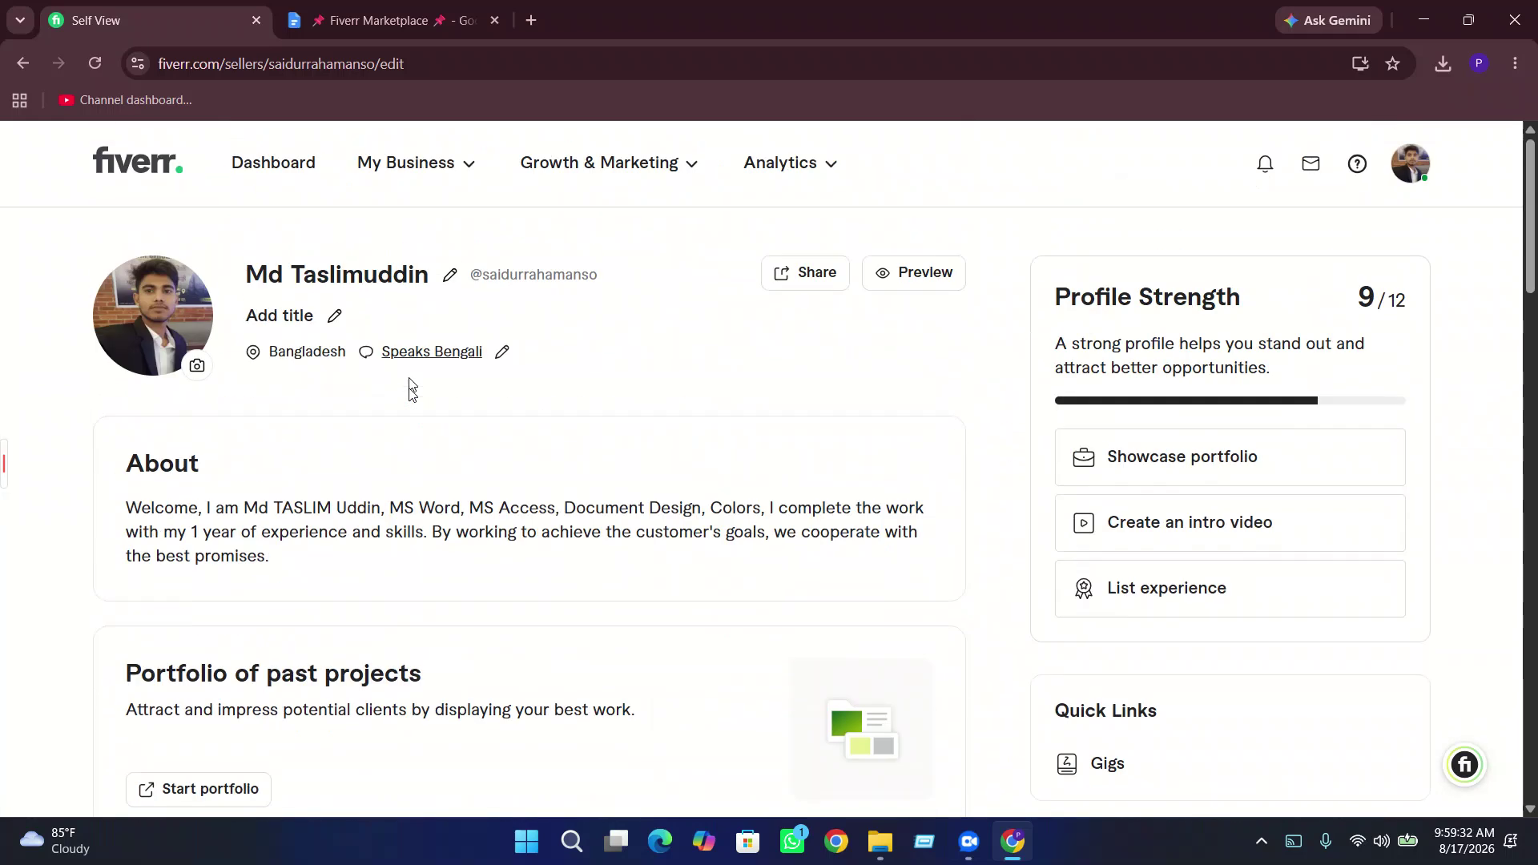
left_click_drag(1403, 315, 1338, 302)
left_click(1327, 299)
- Open the Earnings page of the seller account and look through its funds summary and activity table
left_click(435, 184)
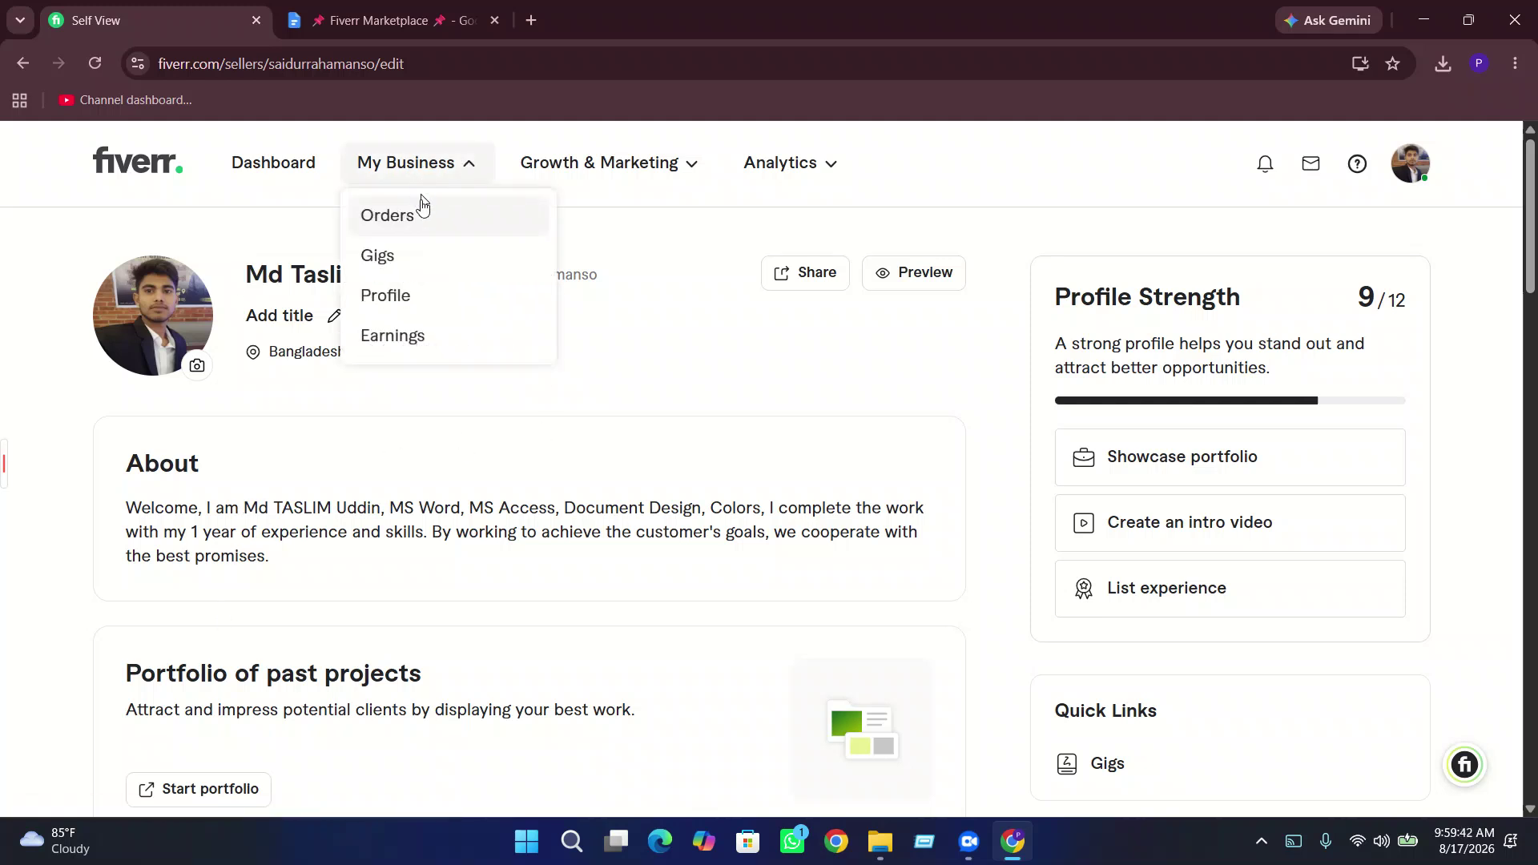
left_click(415, 351)
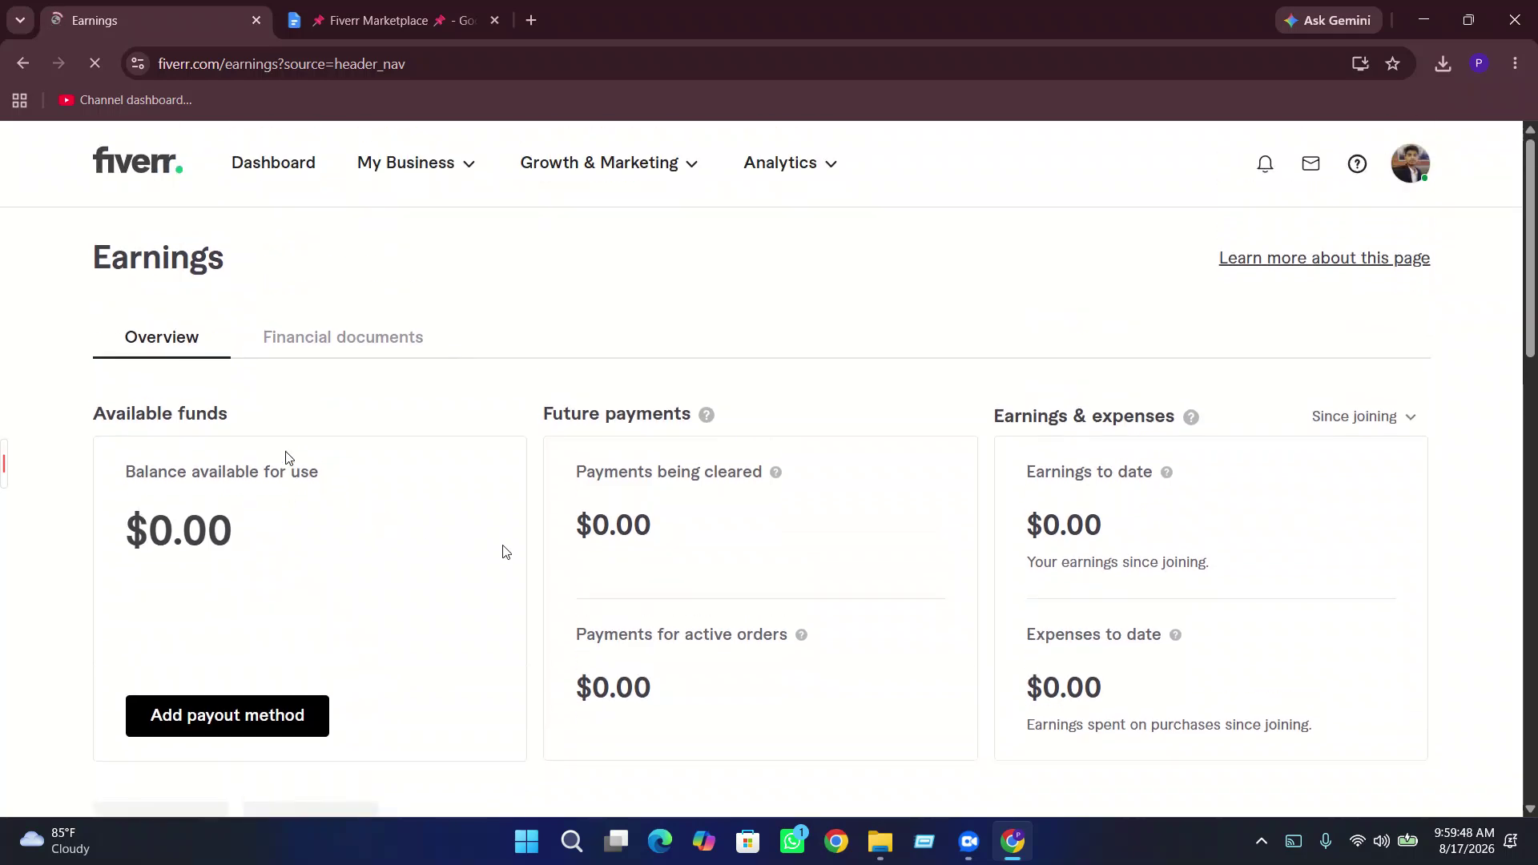
scroll(488, 568, "down", 9)
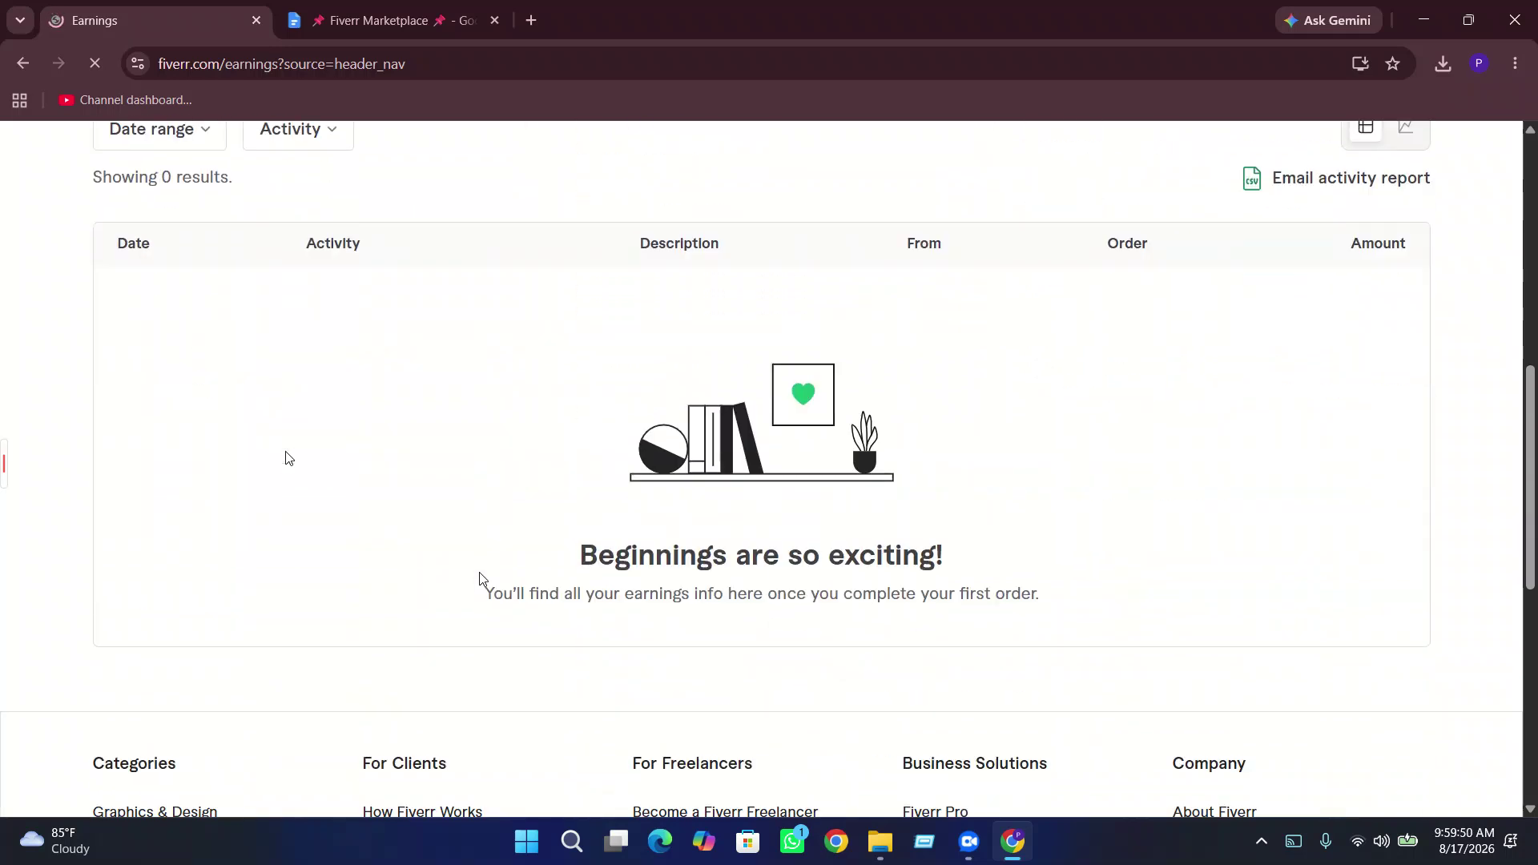
scroll(480, 578, "down", 3)
scroll(480, 579, "up", 10)
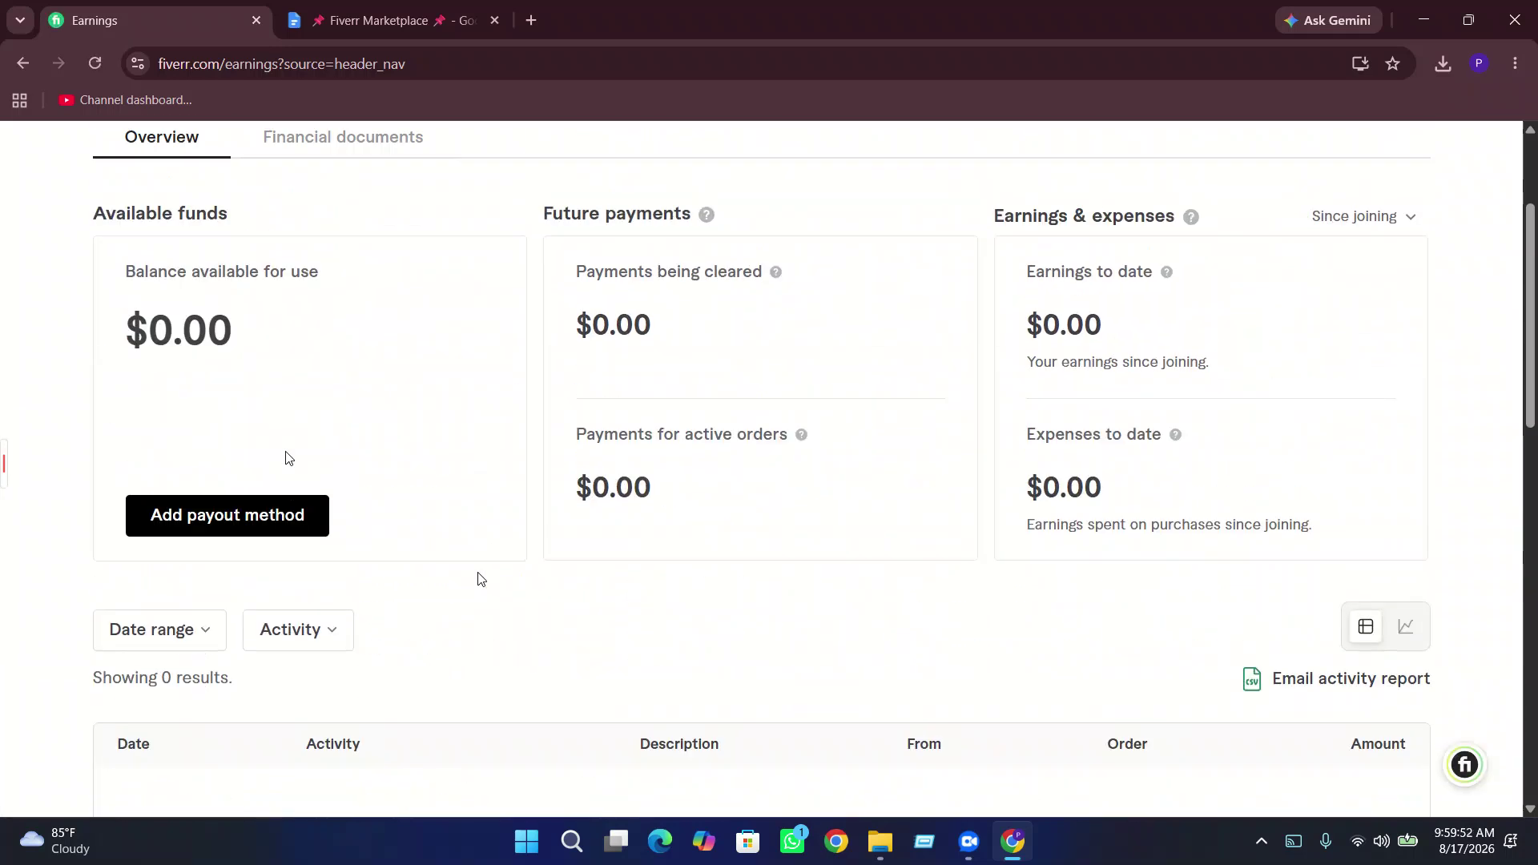
scroll(481, 578, "up", 3)
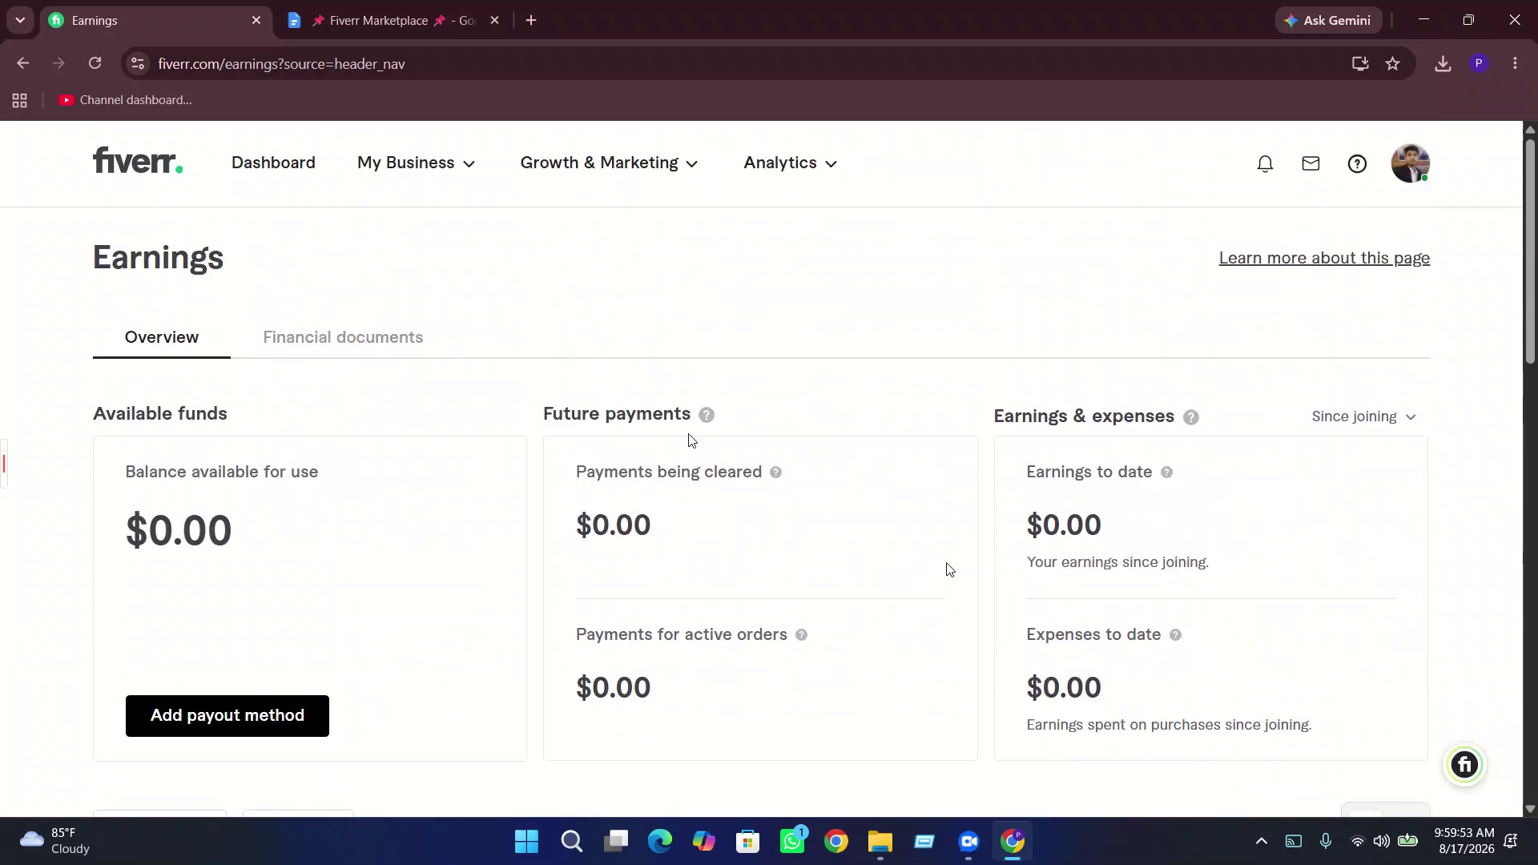
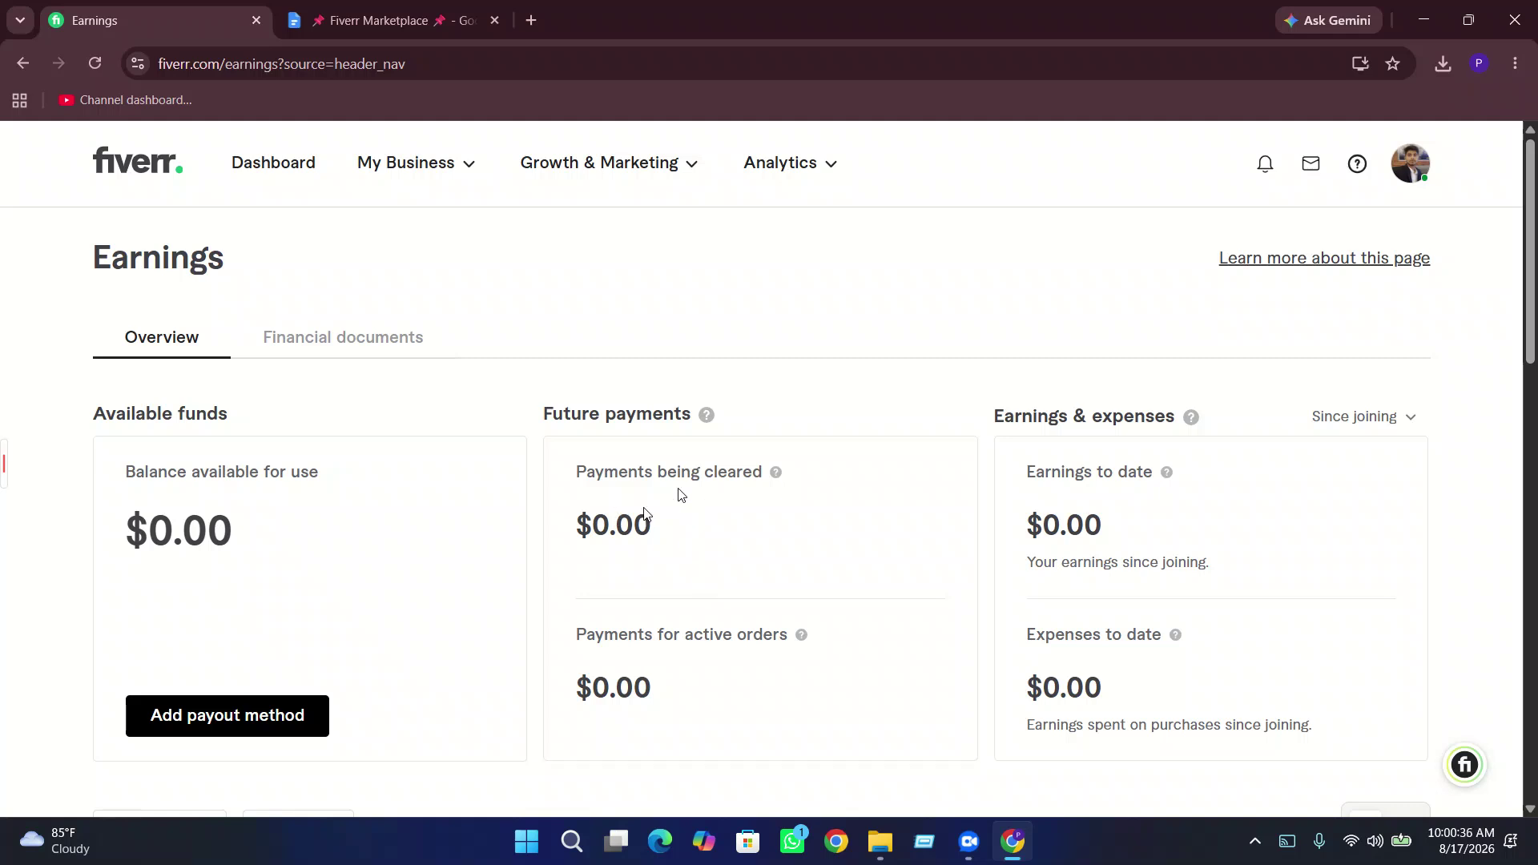
- View the financial documents of the seller account and go back over the earnings overview
left_click_drag(654, 525, 615, 526)
double_click(225, 525)
left_click(242, 522)
left_click(301, 341)
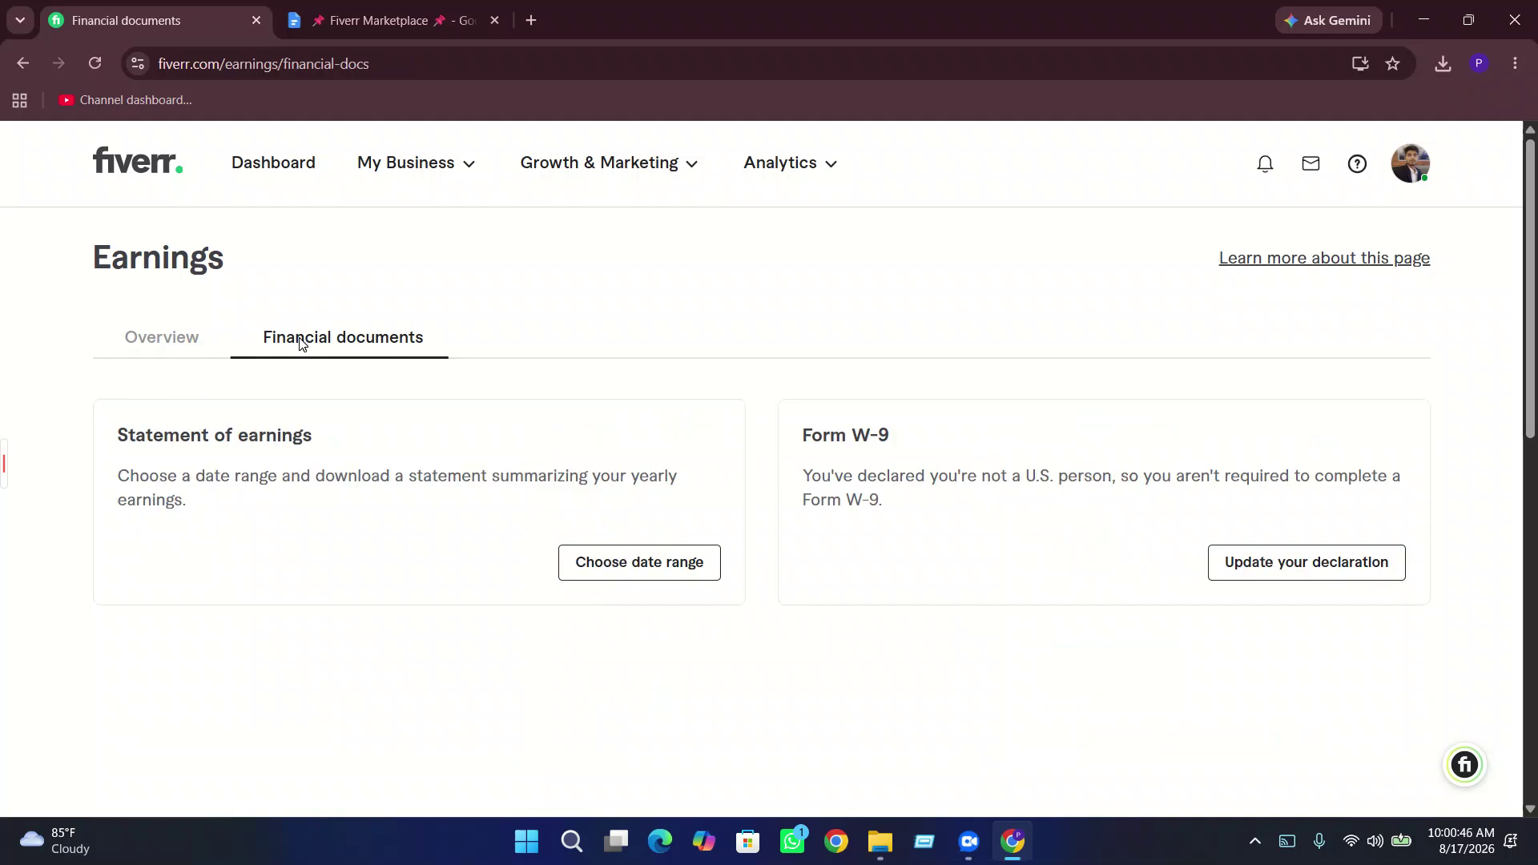
left_click(192, 353)
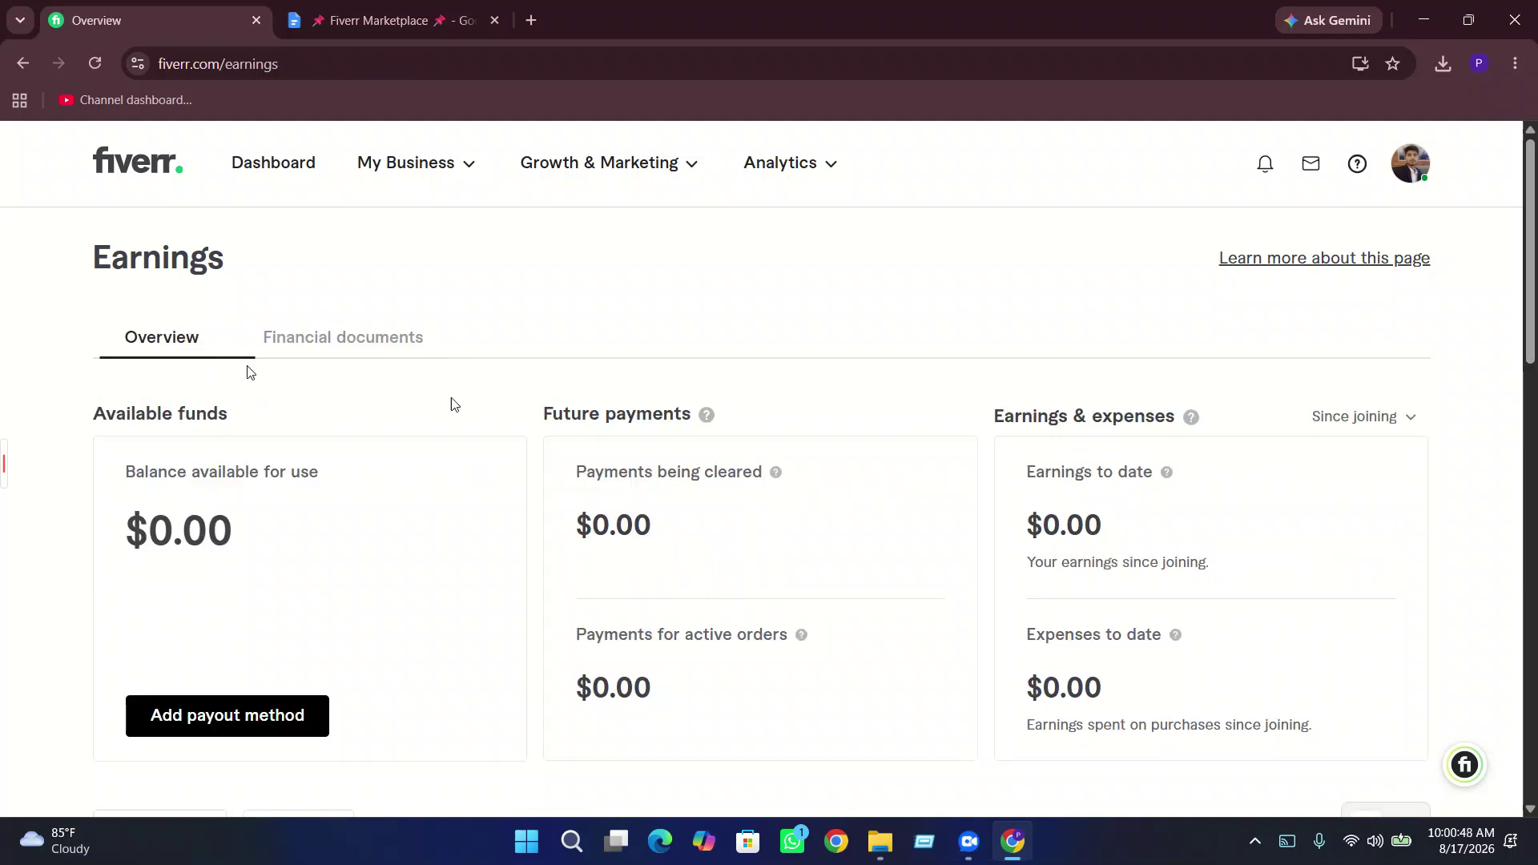
scroll(454, 405, "down", 15)
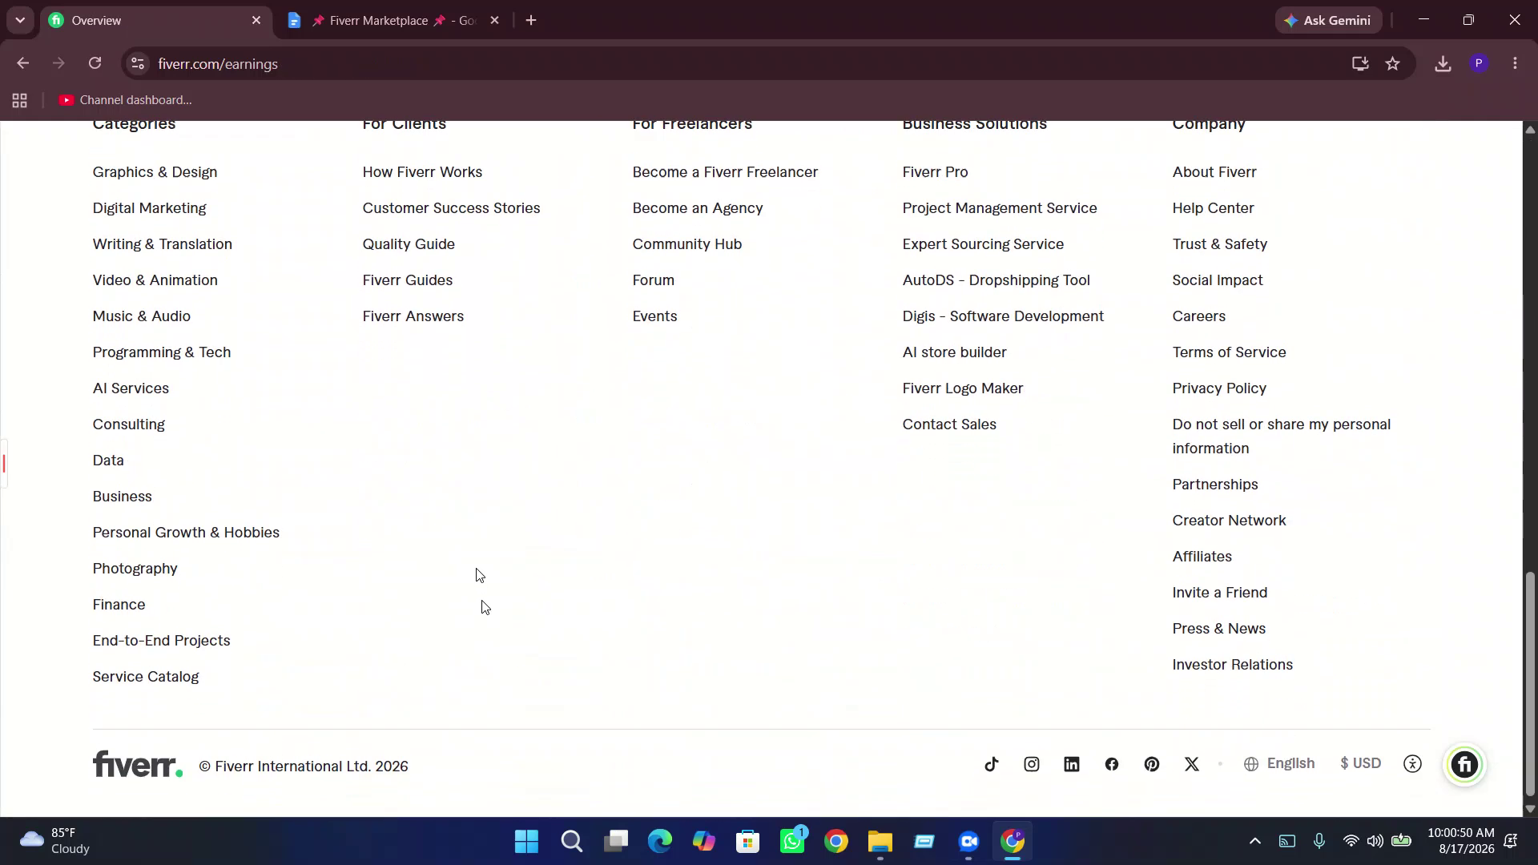
scroll(485, 607, "up", 15)
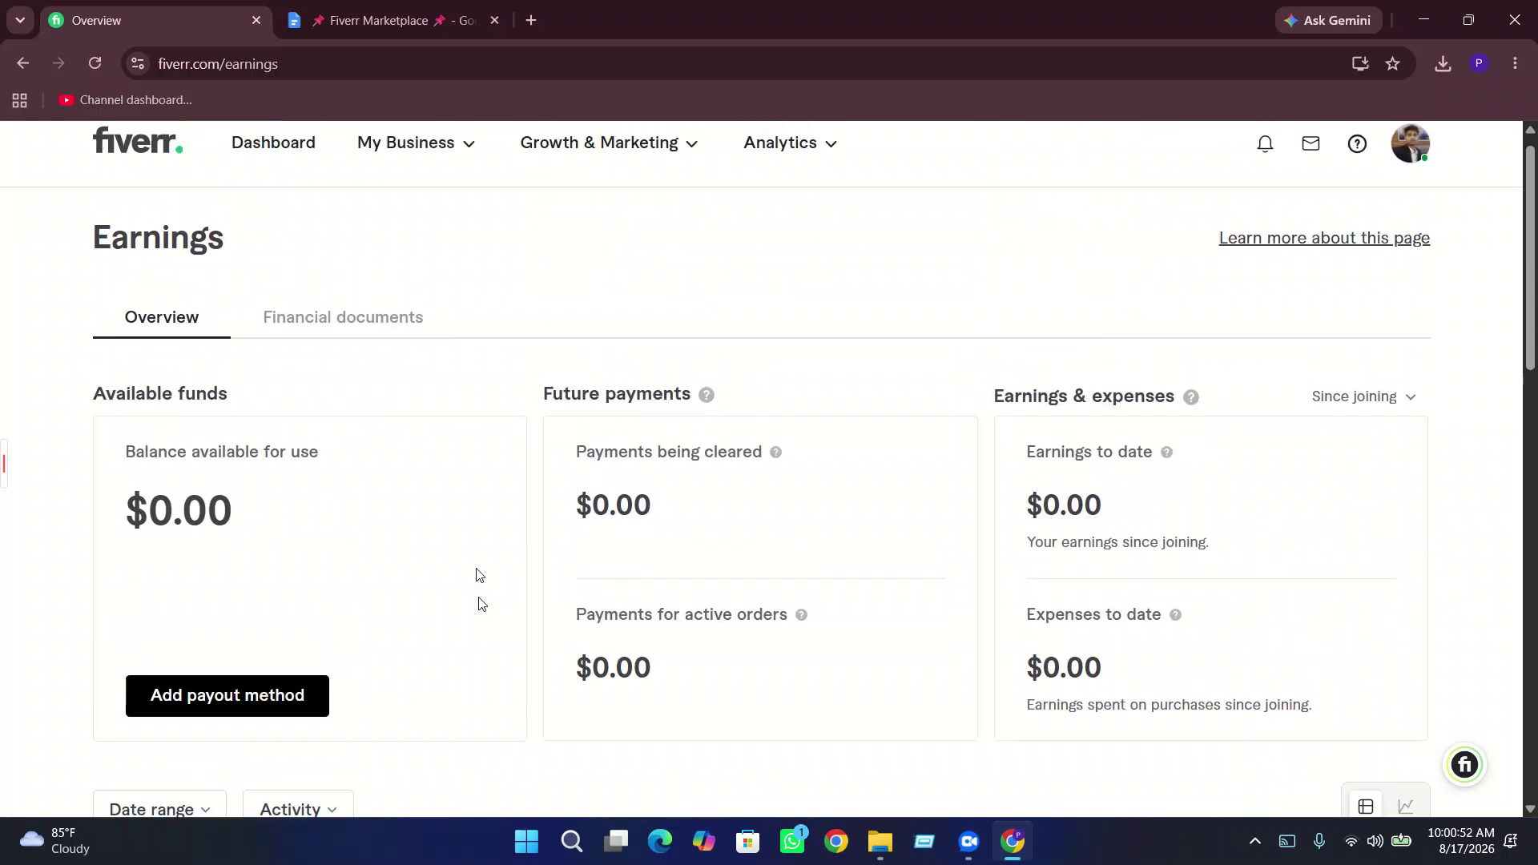
scroll(481, 603, "up", 1)
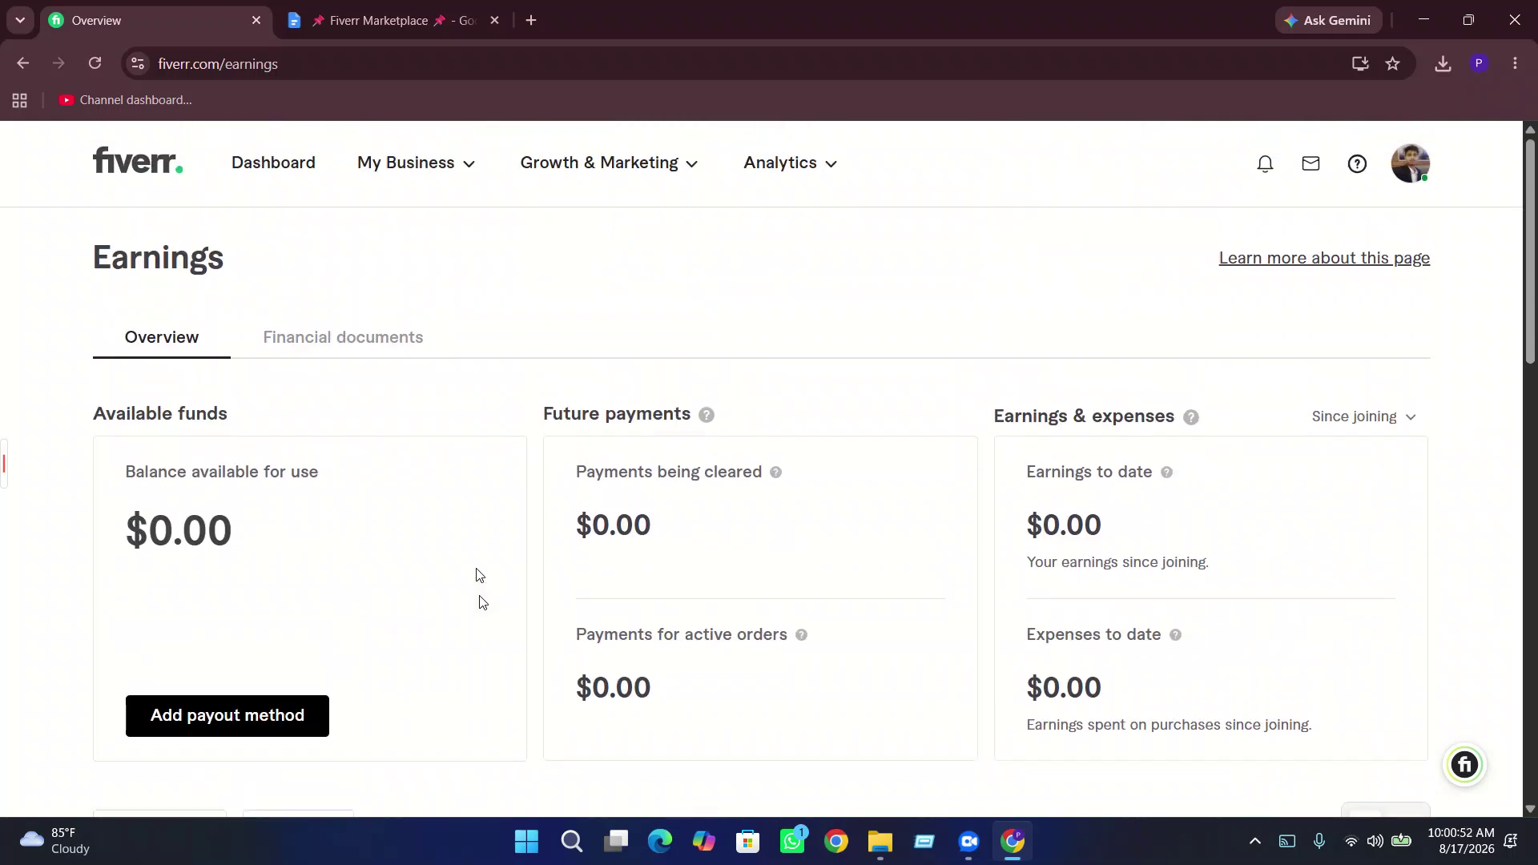
- Open the help article about the Earnings page and read its preparation notes, earnings breakdown and withdrawal instructions
left_click(1345, 261)
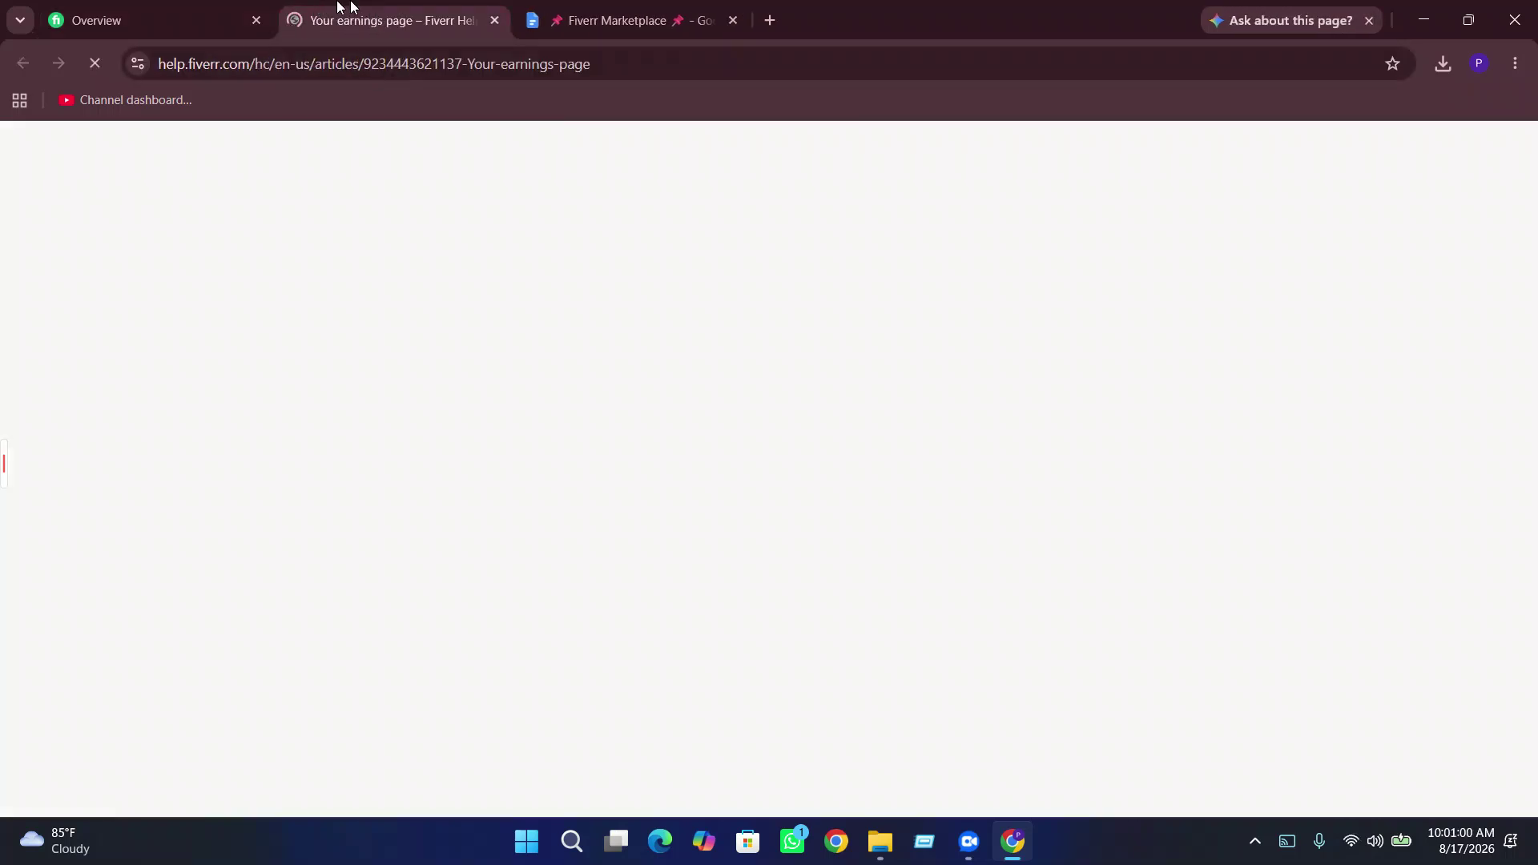
scroll(497, 537, "down", 4)
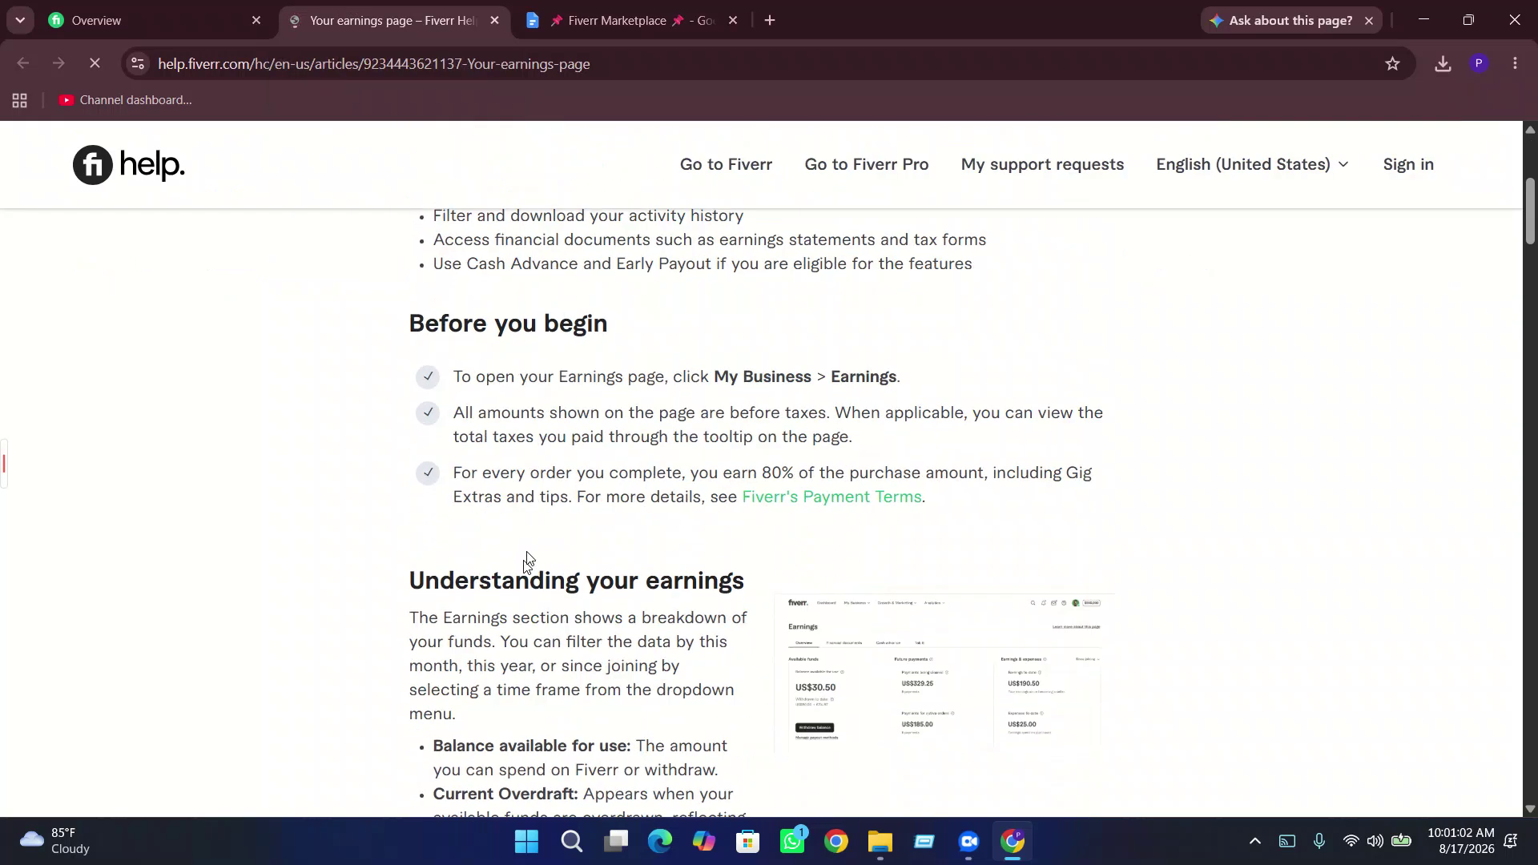
scroll(614, 691, "down", 7)
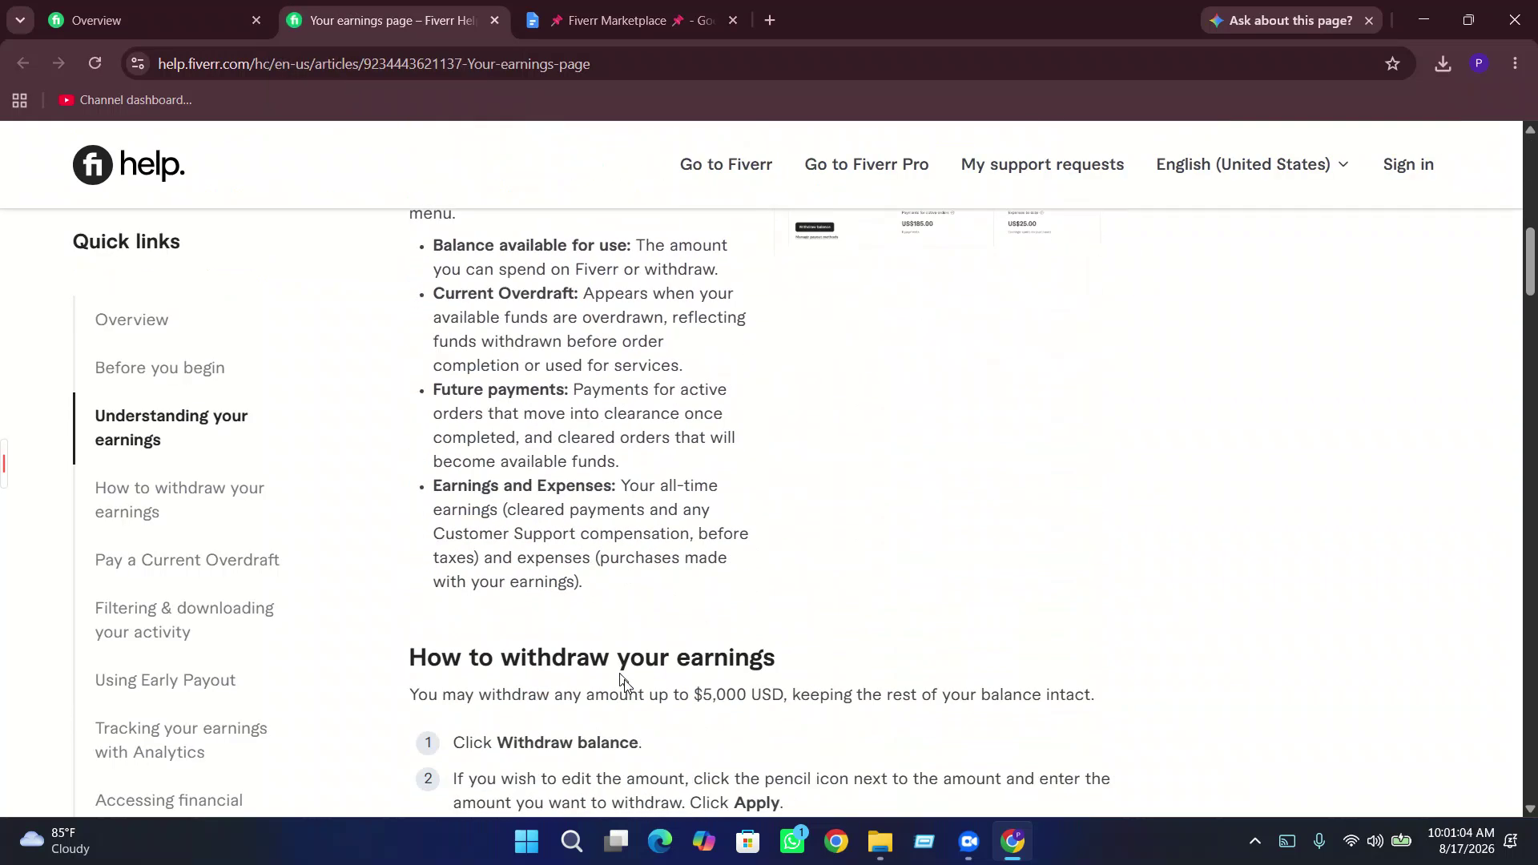
scroll(627, 686, "up", 10)
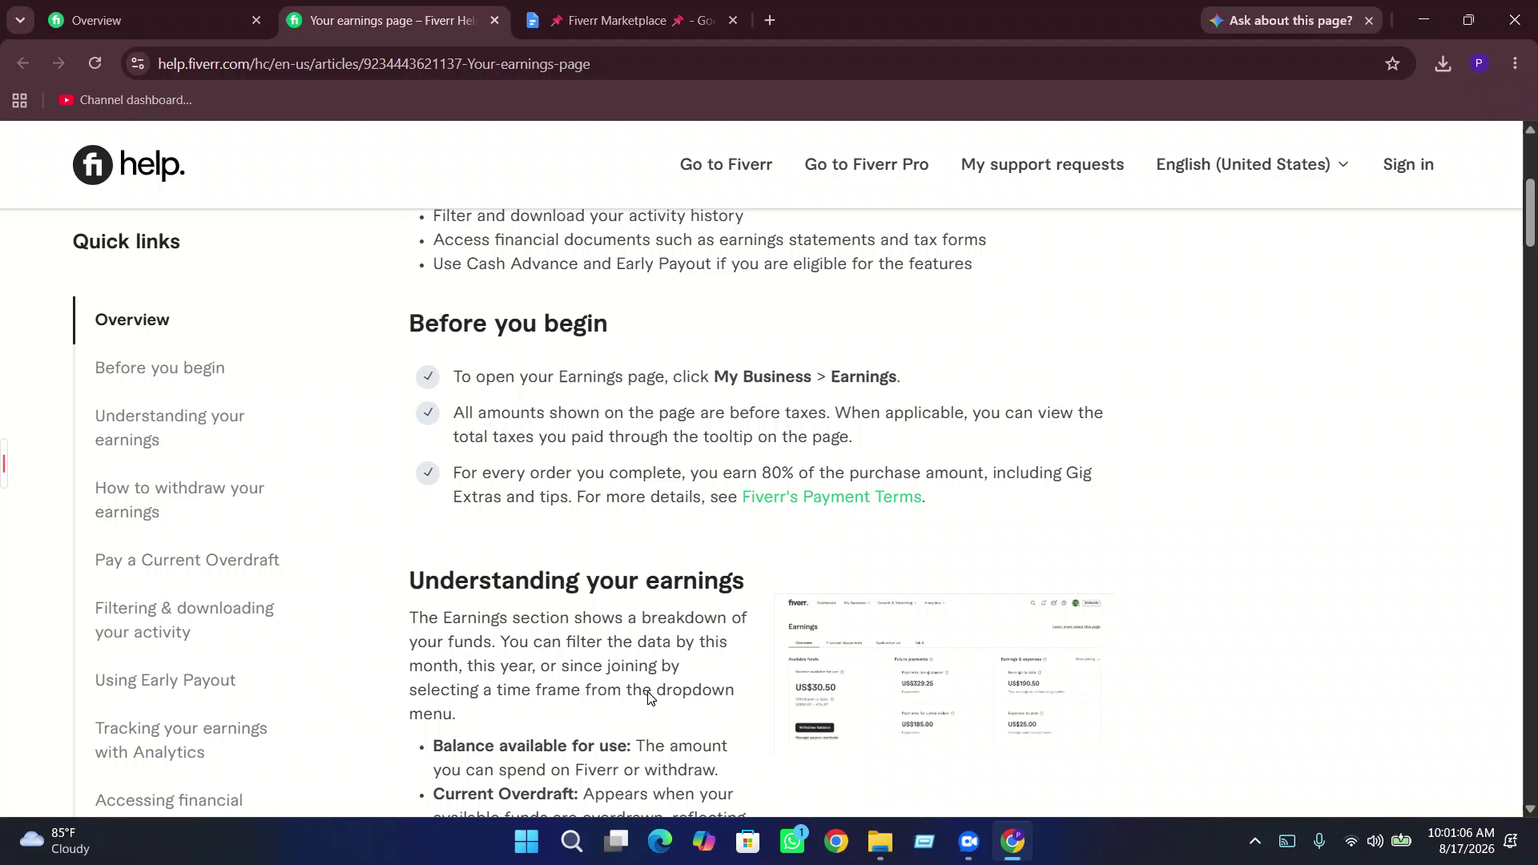
scroll(645, 590, "down", 7)
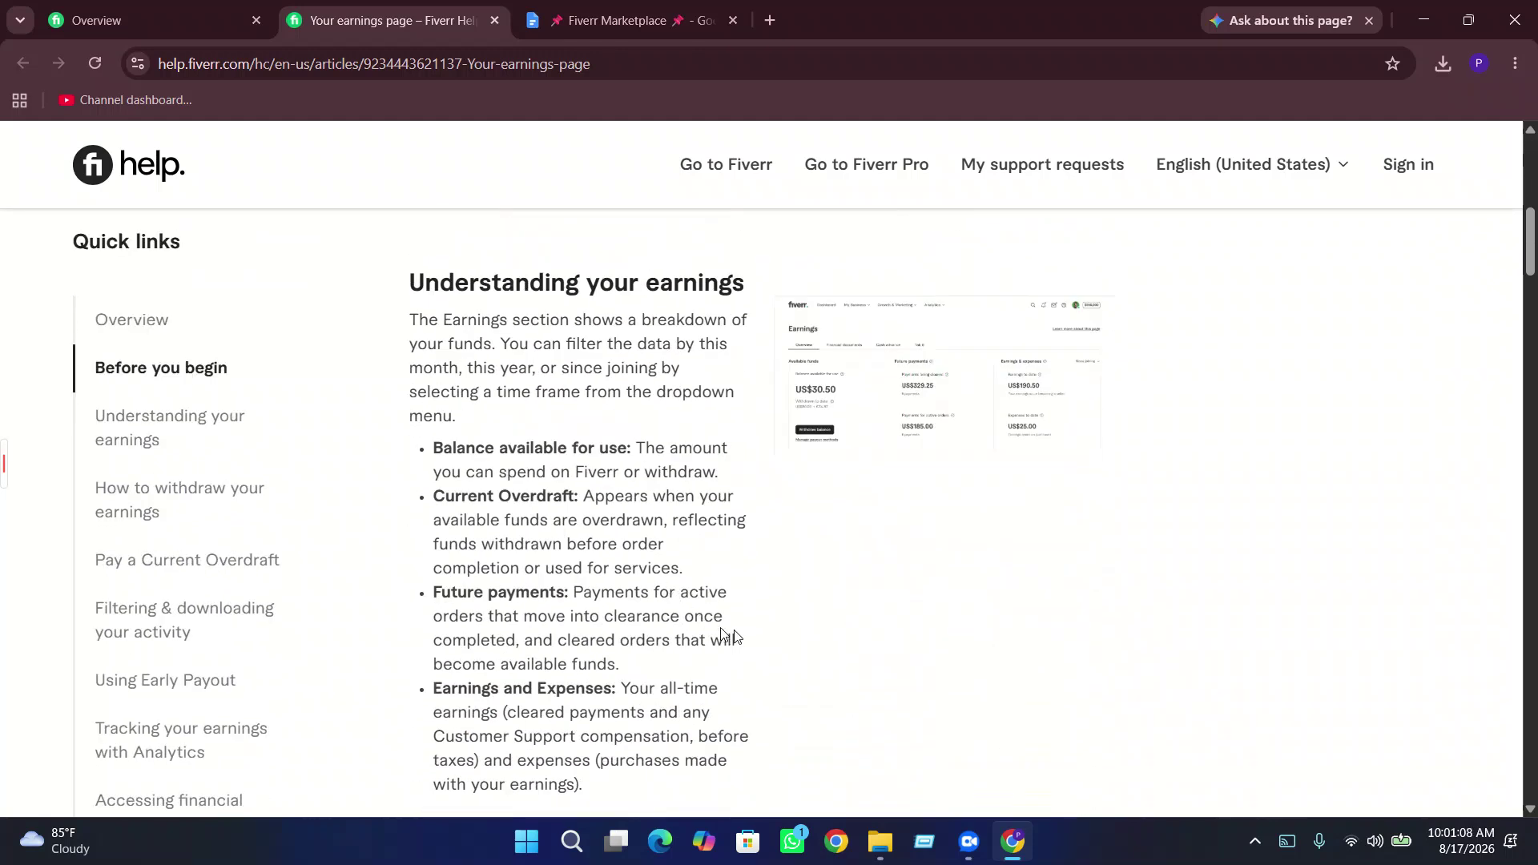
scroll(727, 638, "down", 1)
scroll(928, 583, "up", 2)
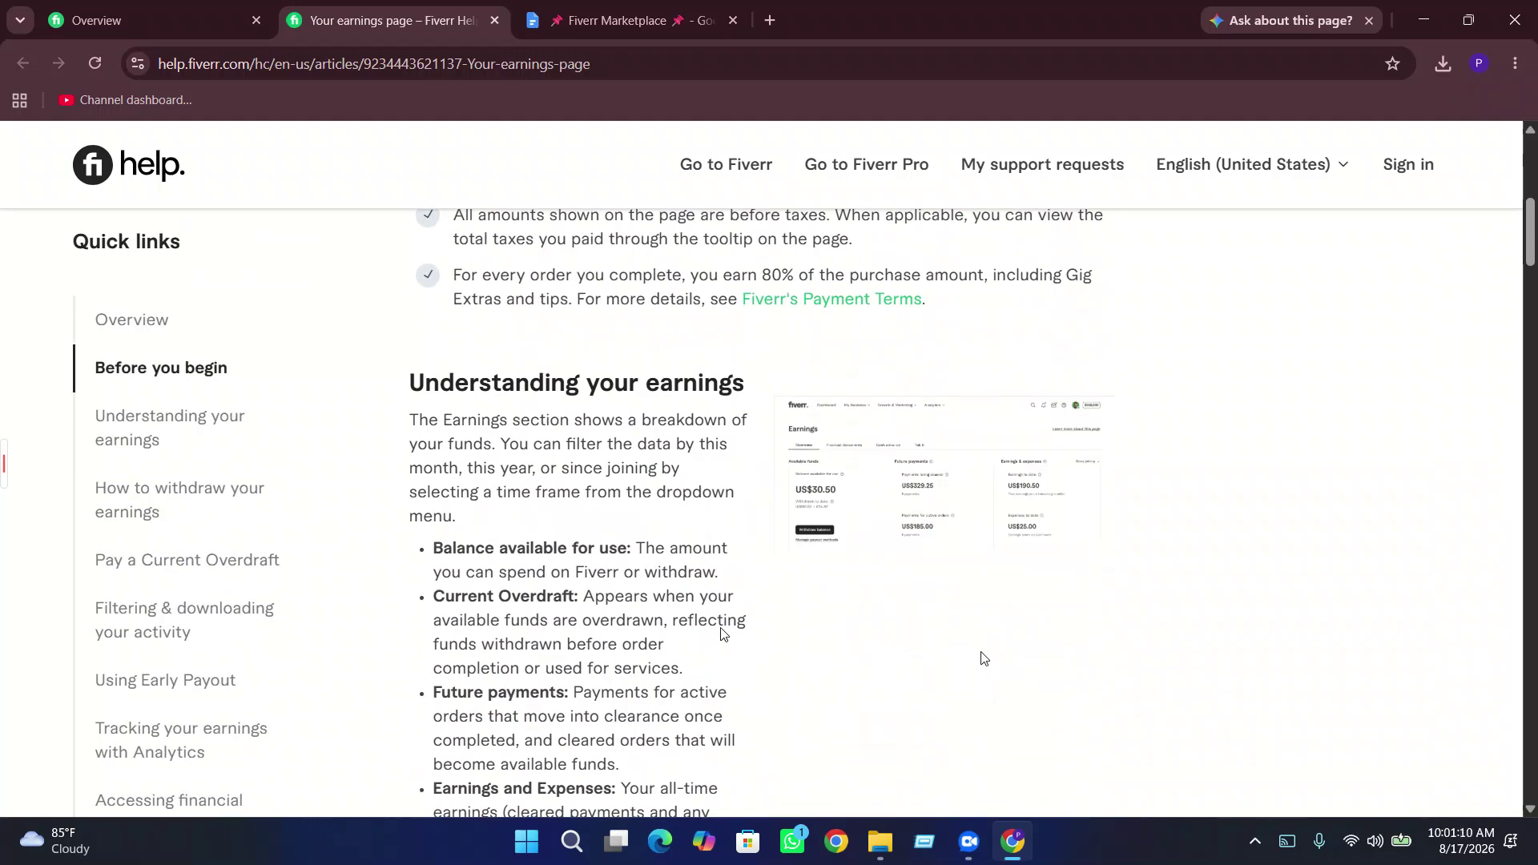
- Return to the Earnings page, start adding a Payoneer account in USD as payout method, and dismiss the code verification
left_click(104, 20)
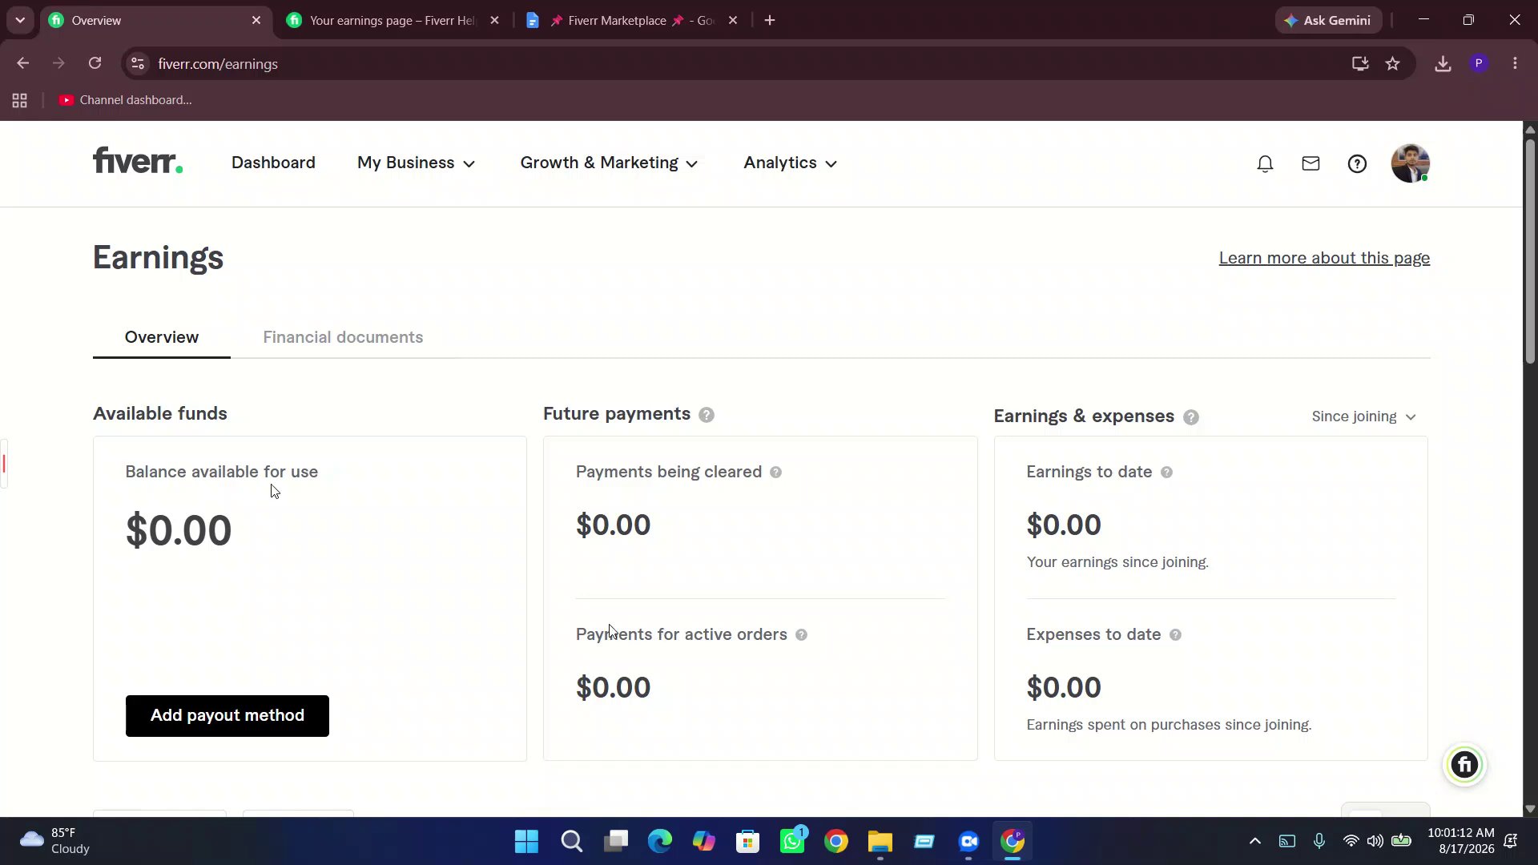
left_click(202, 731)
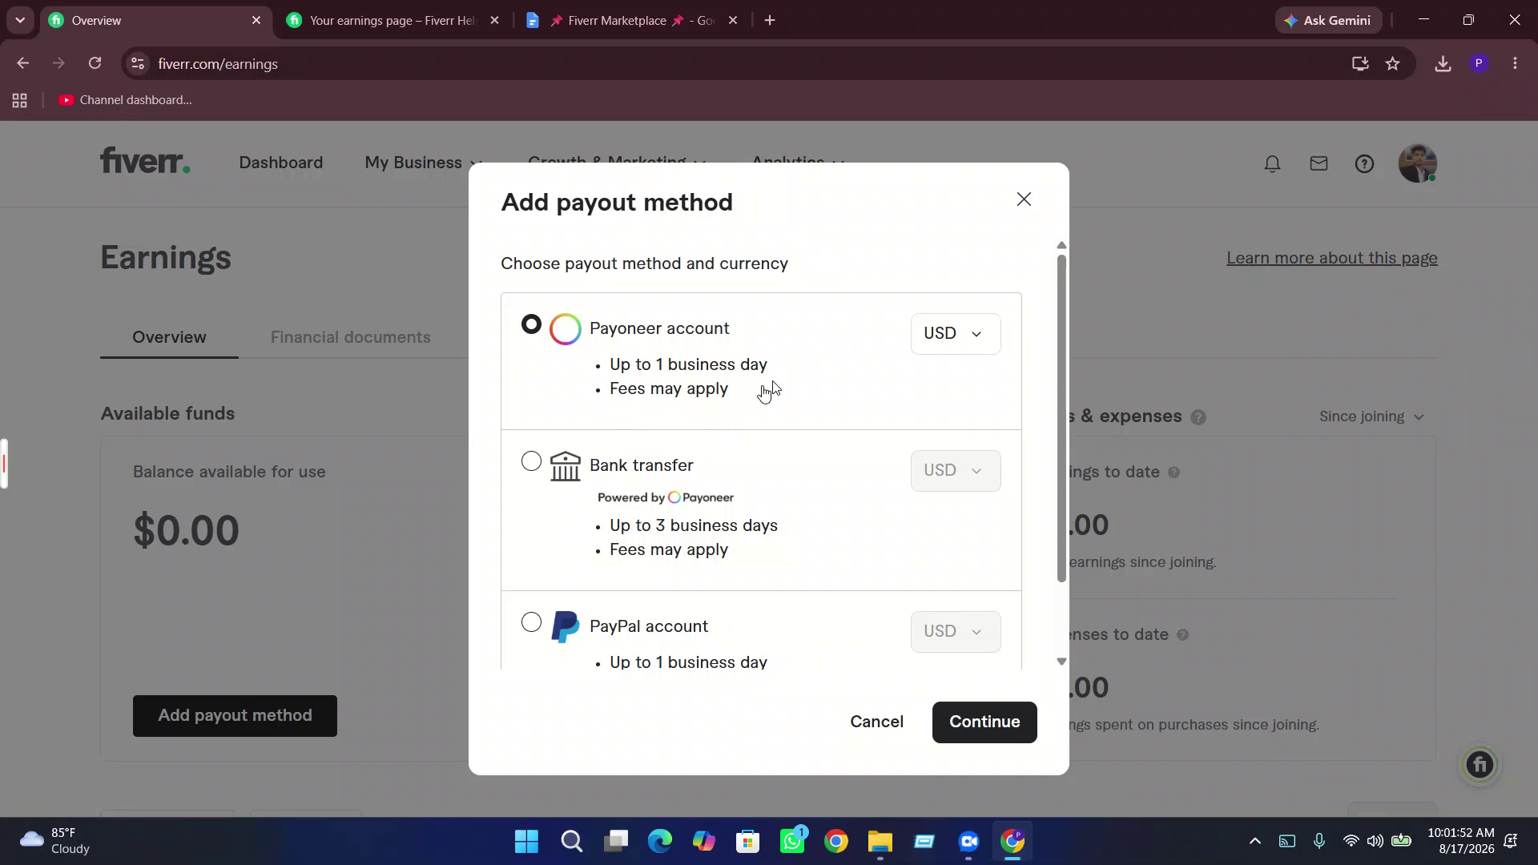
left_click(993, 723)
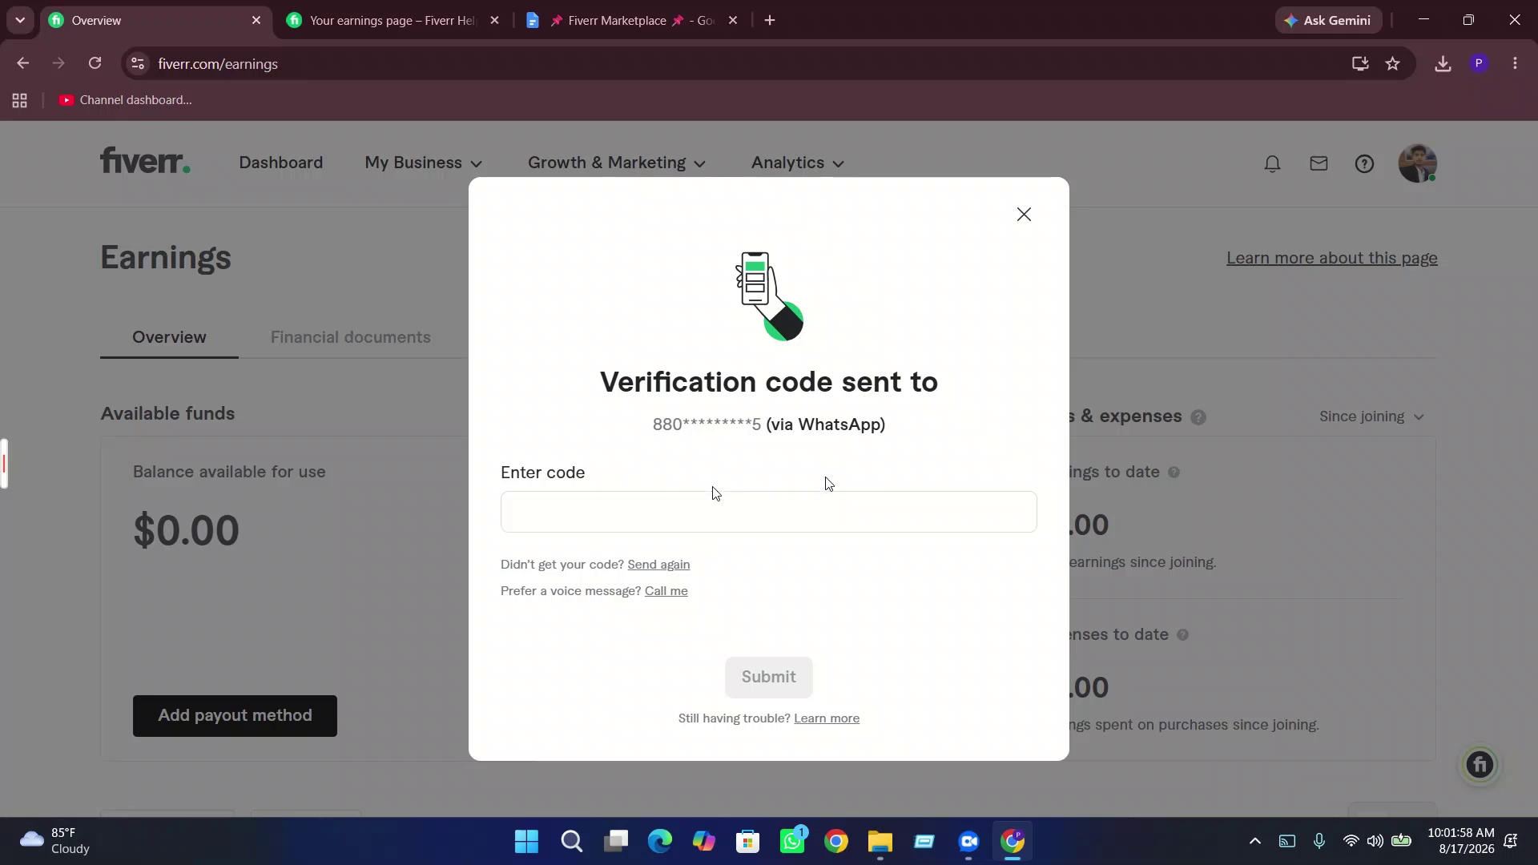
left_click(1023, 214)
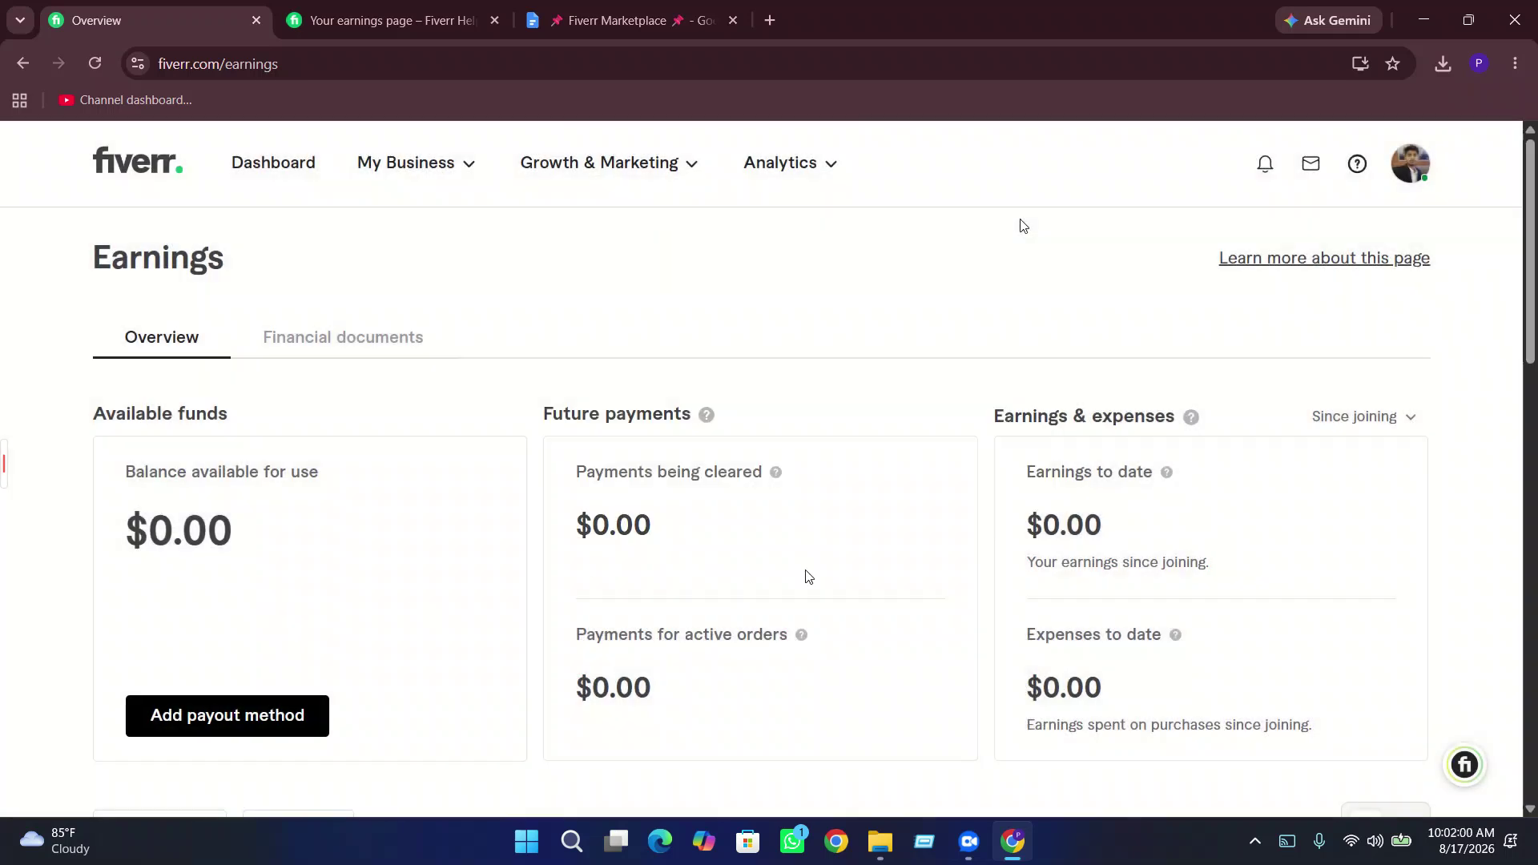
- Open the Level Overview page, dismiss its introduction and view the requirements of Level 0, Level 1 and Level 2
left_click(583, 178)
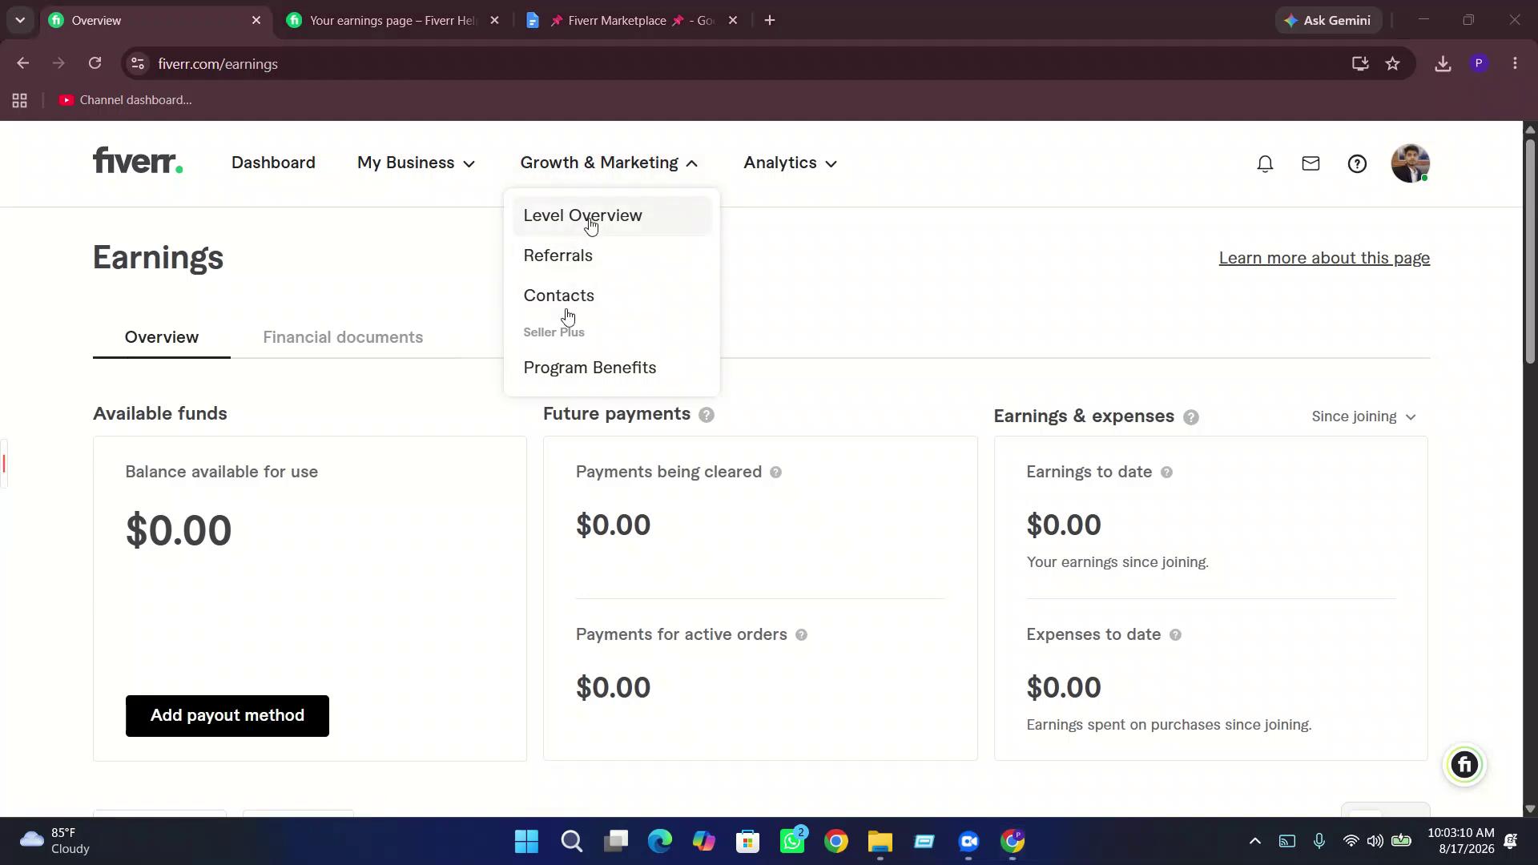
left_click(589, 222)
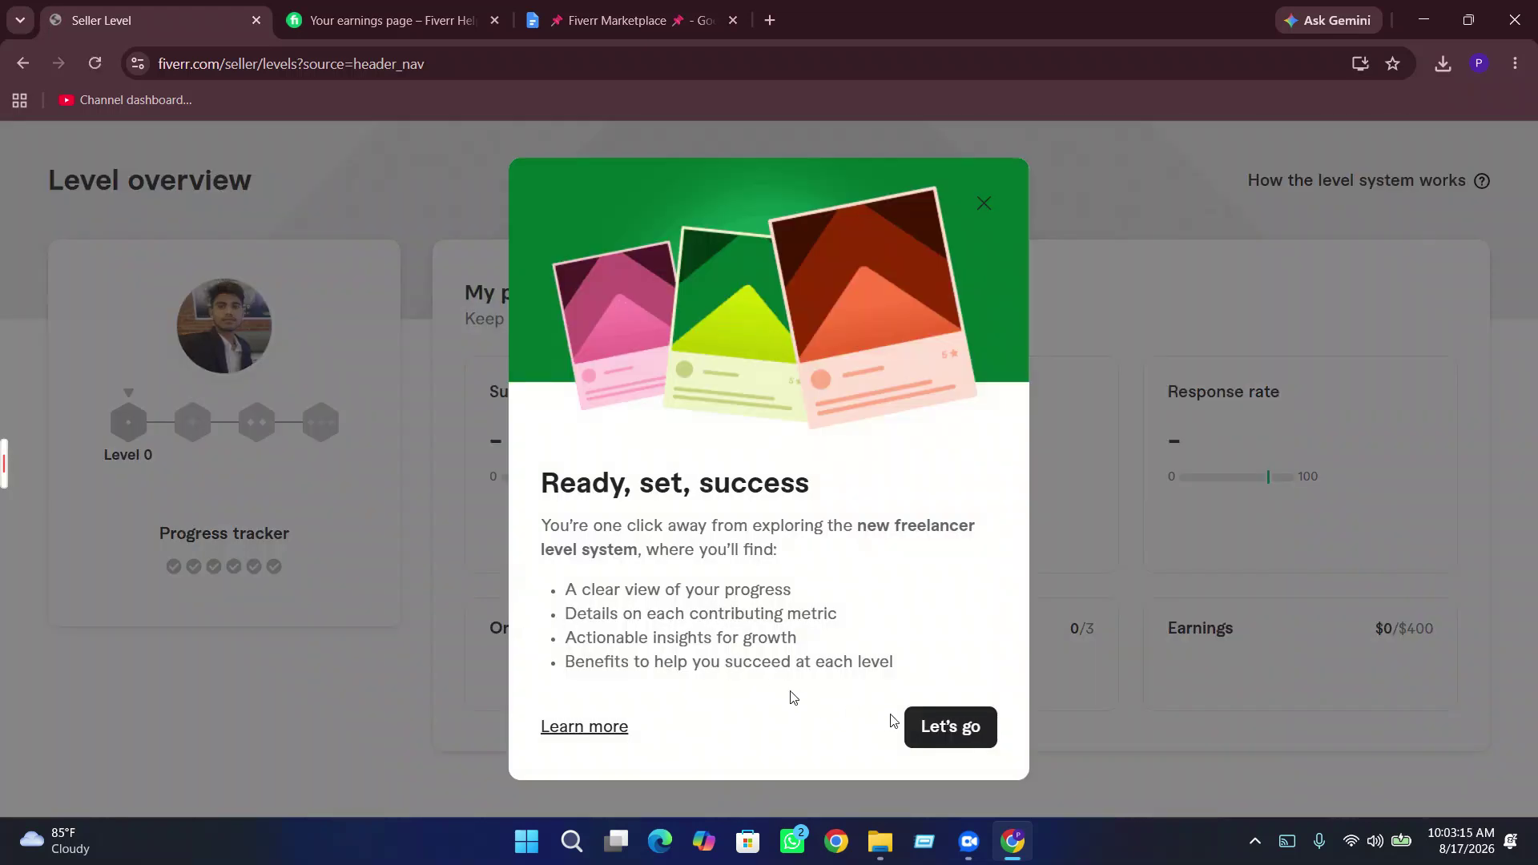
left_click(965, 725)
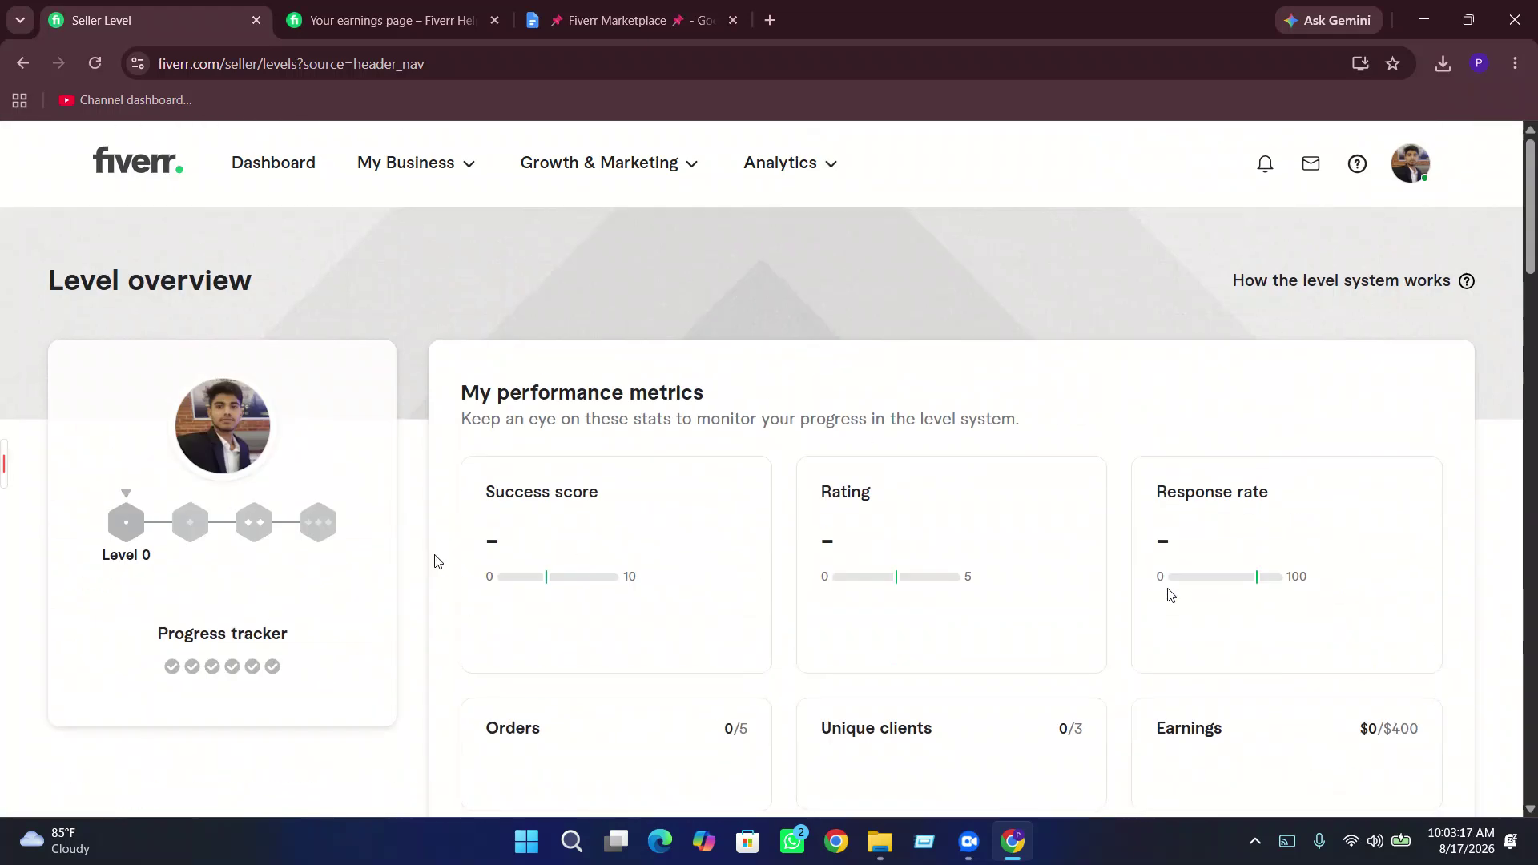
mouse_move(126, 547)
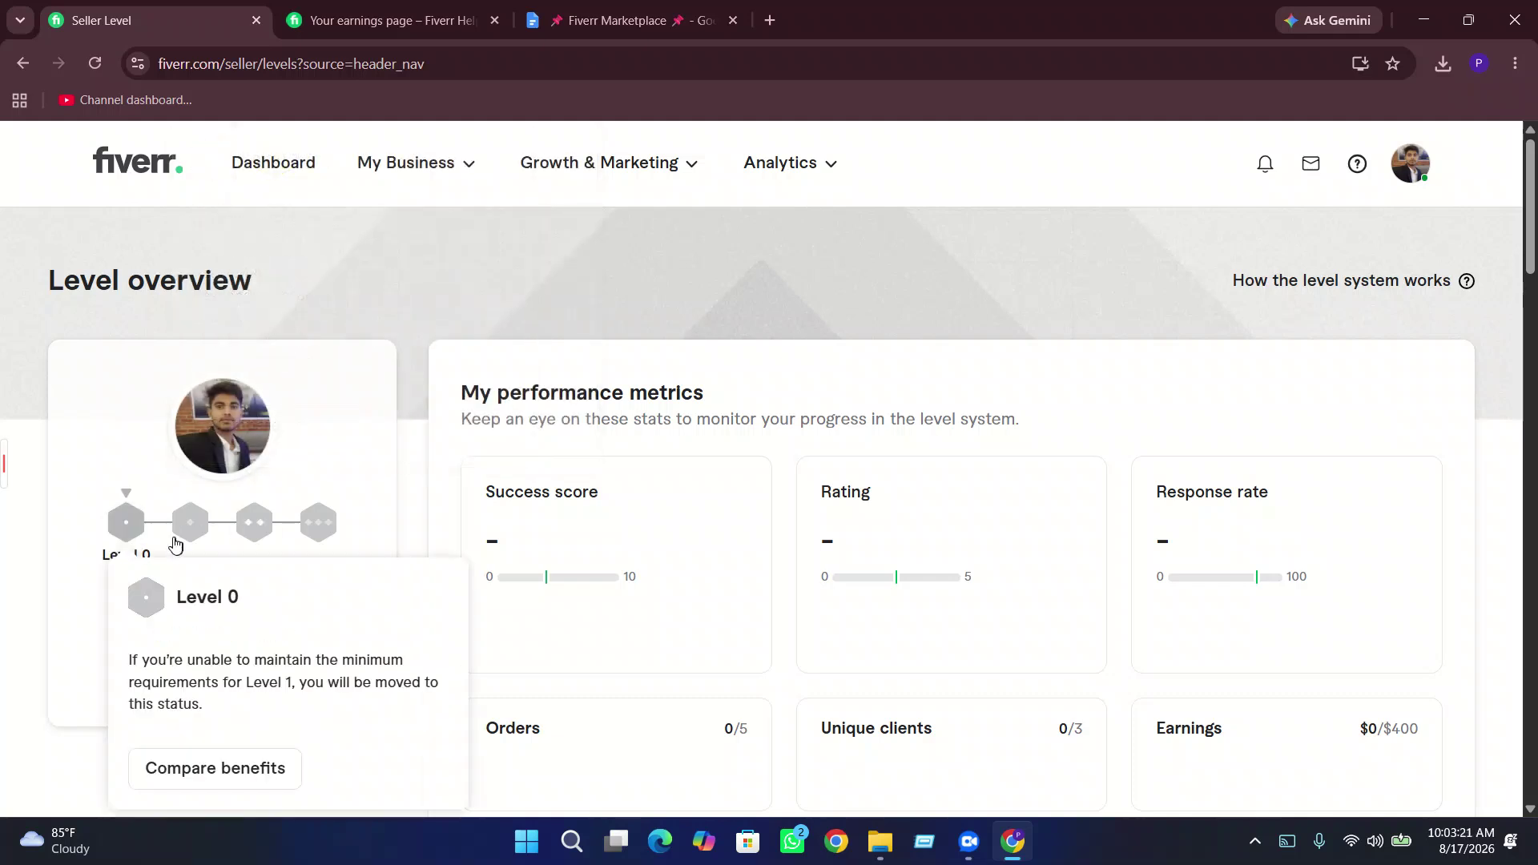
mouse_move(181, 543)
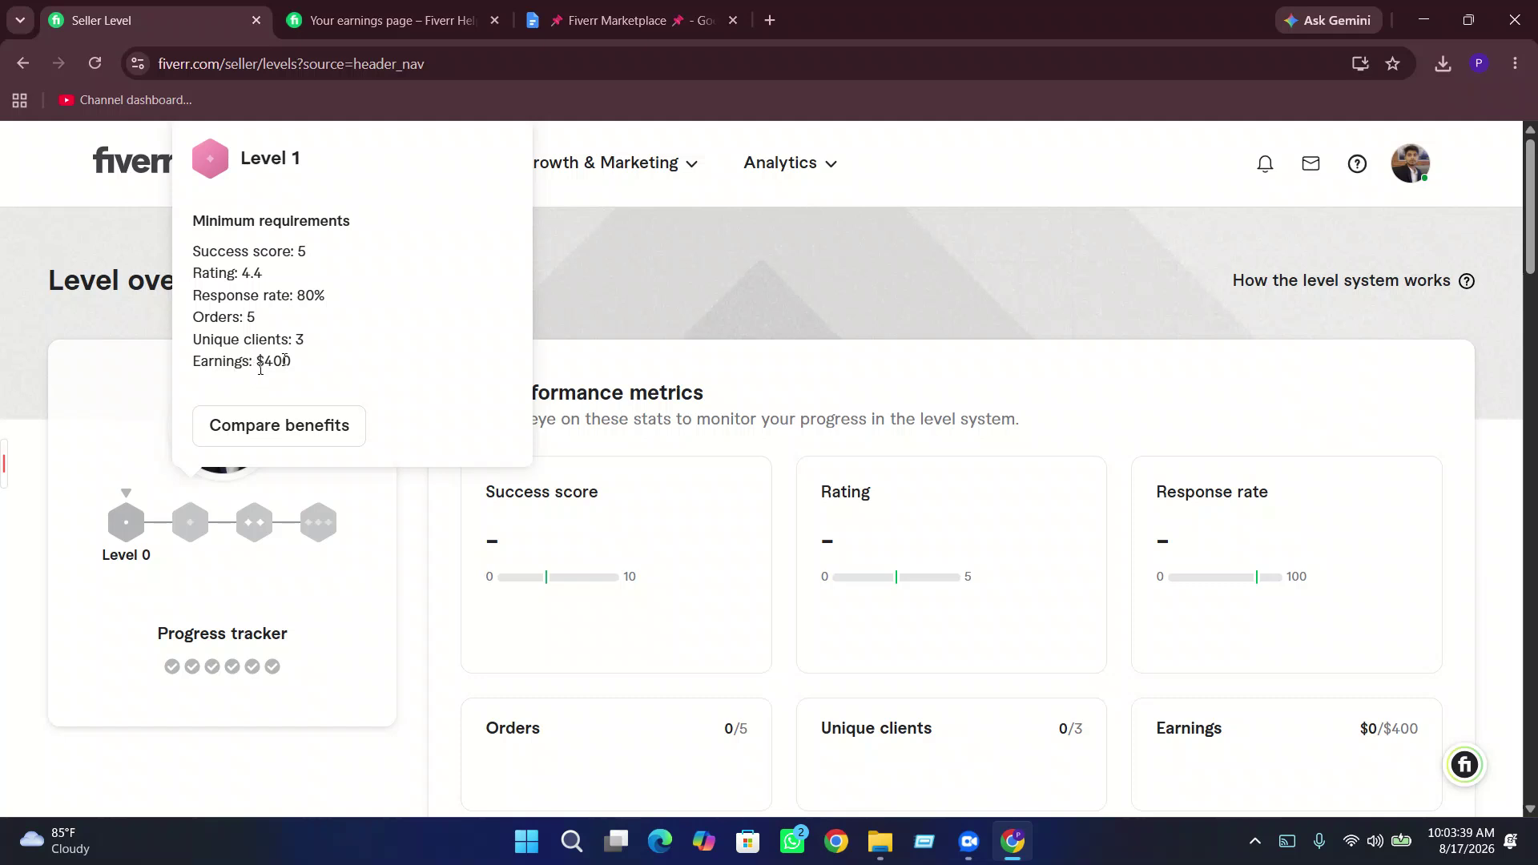
mouse_move(255, 528)
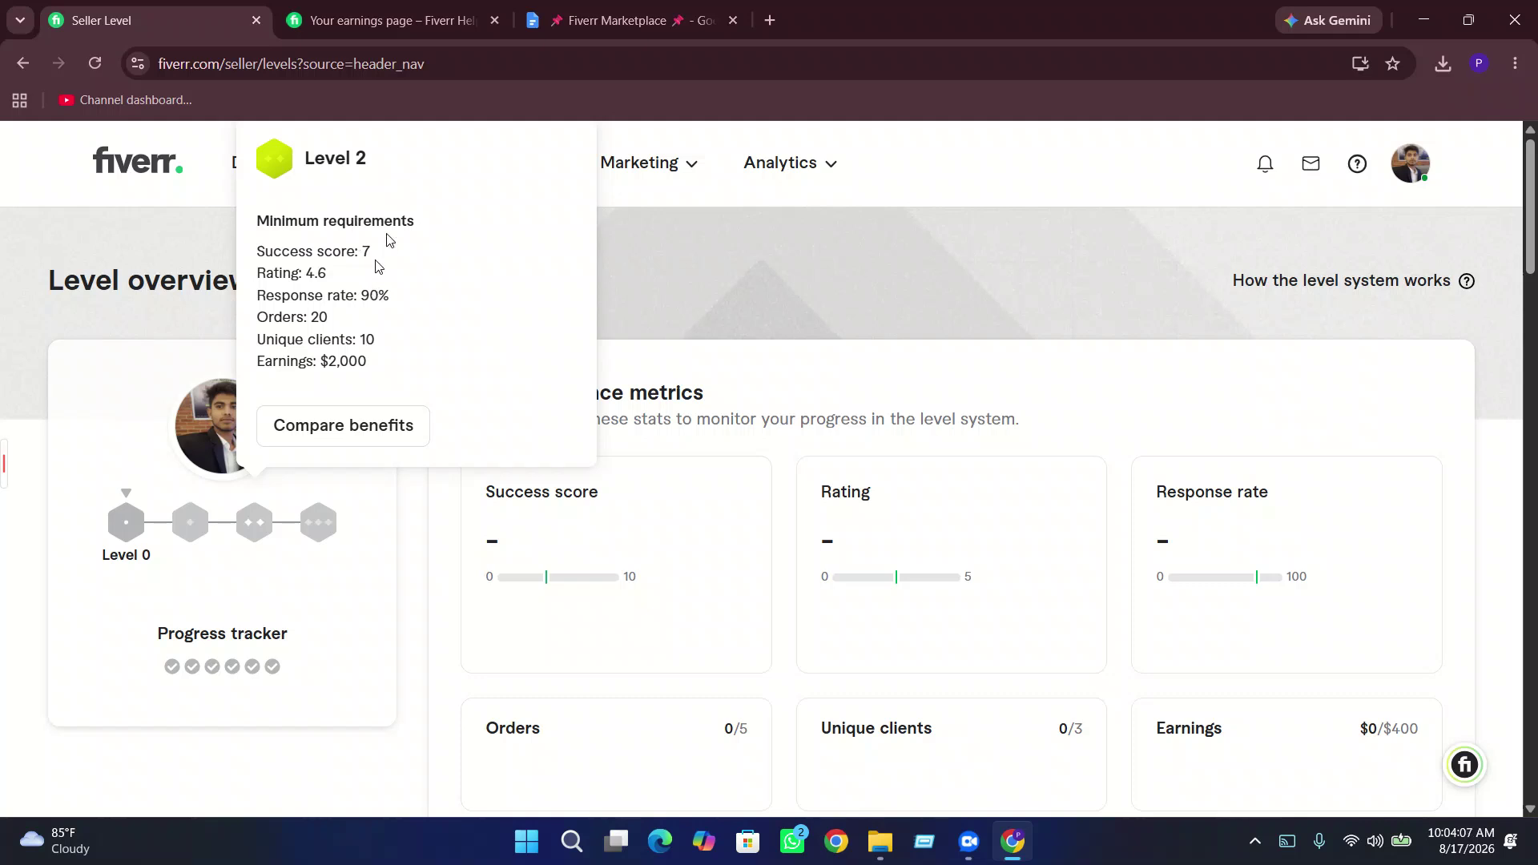
mouse_move(326, 536)
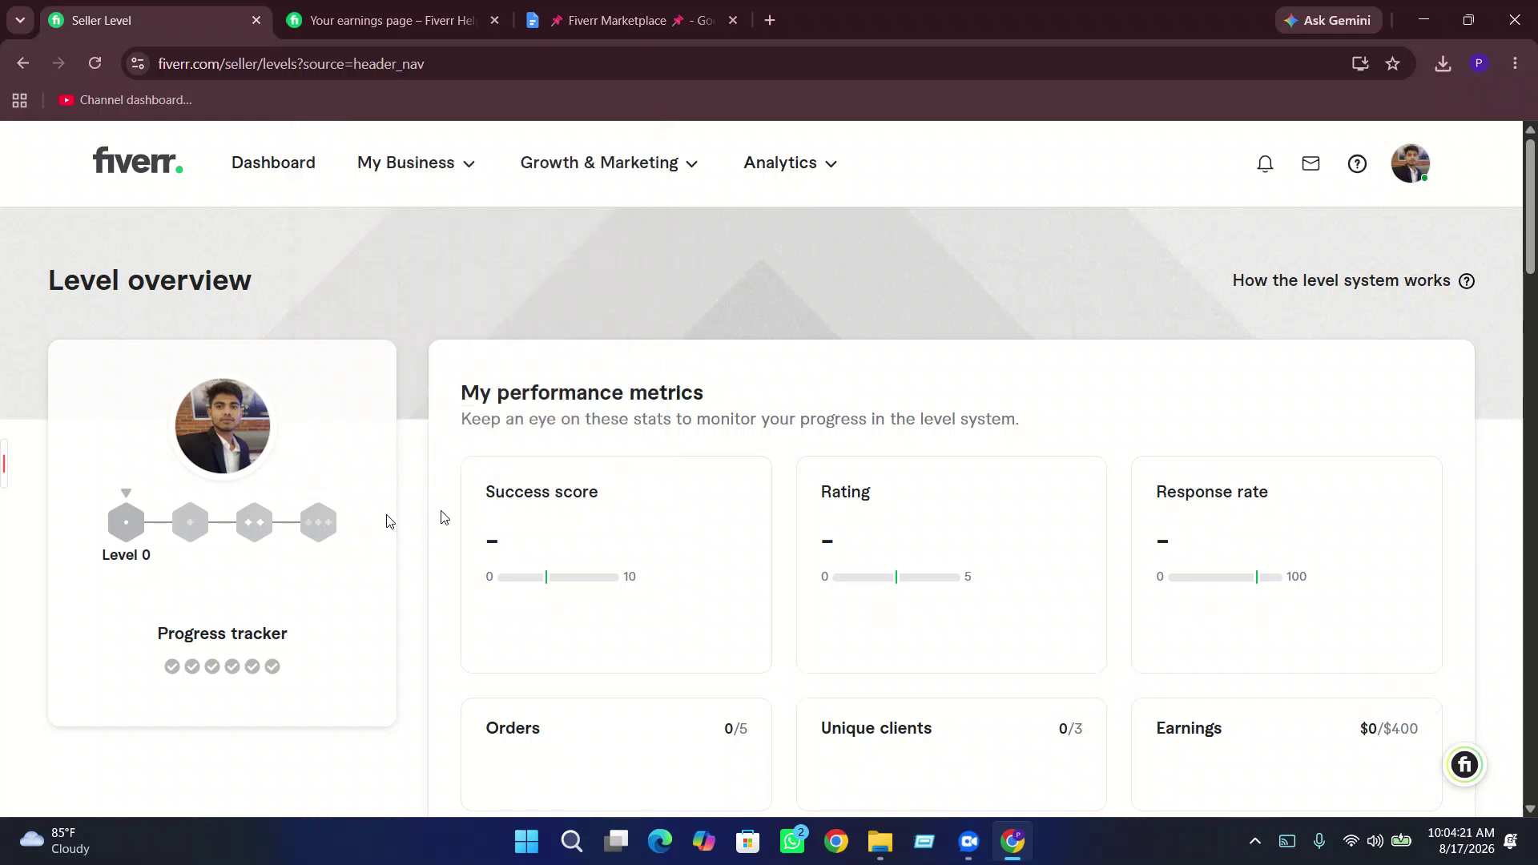
- Examine the success score, rating and response rate metrics and what each needs to qualify for the next level
scroll(445, 517, "down", 1)
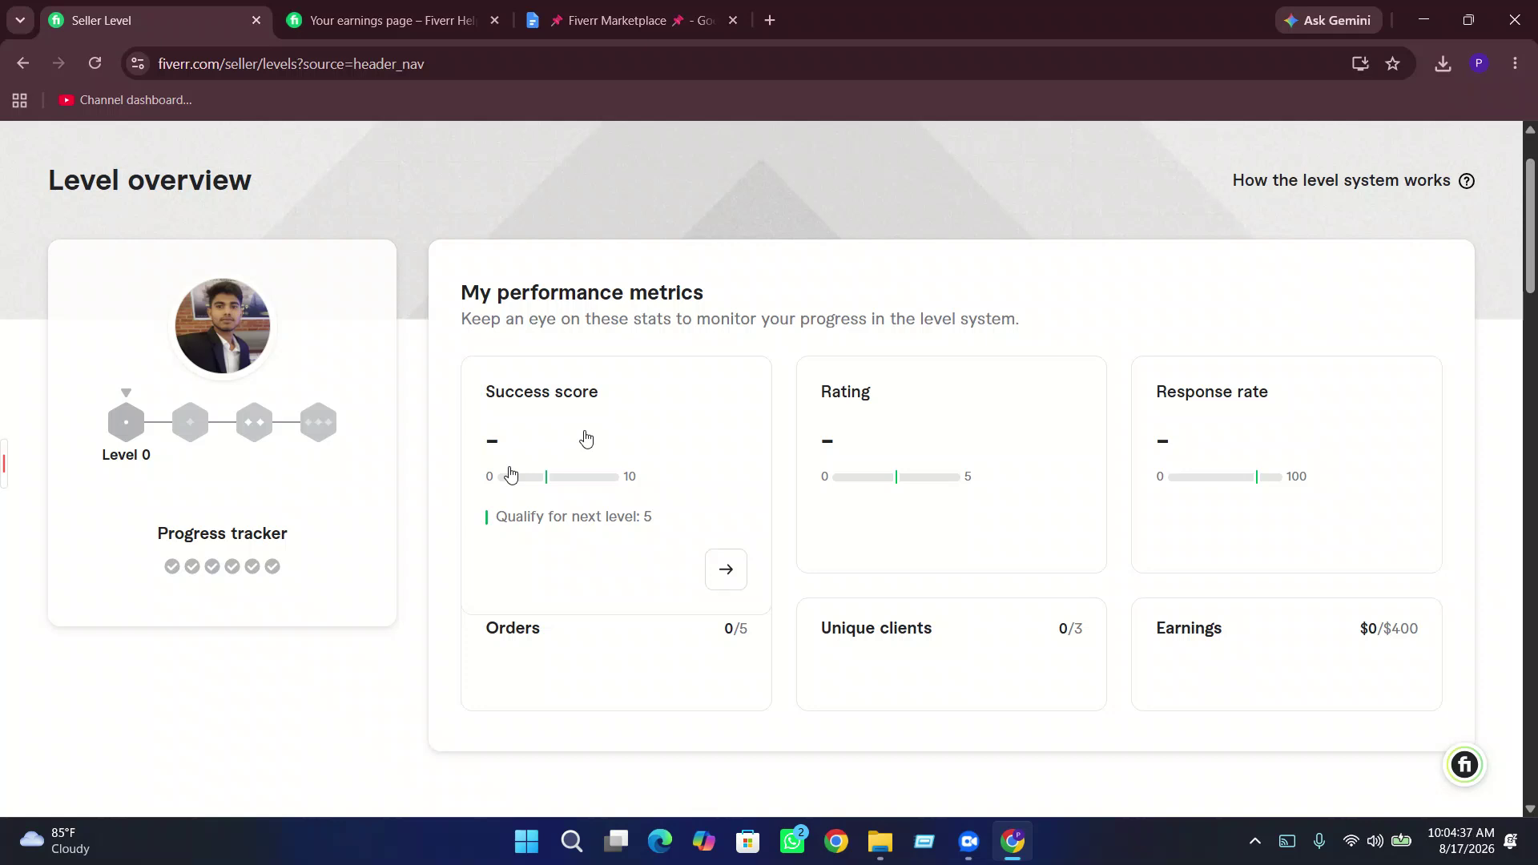
mouse_move(829, 419)
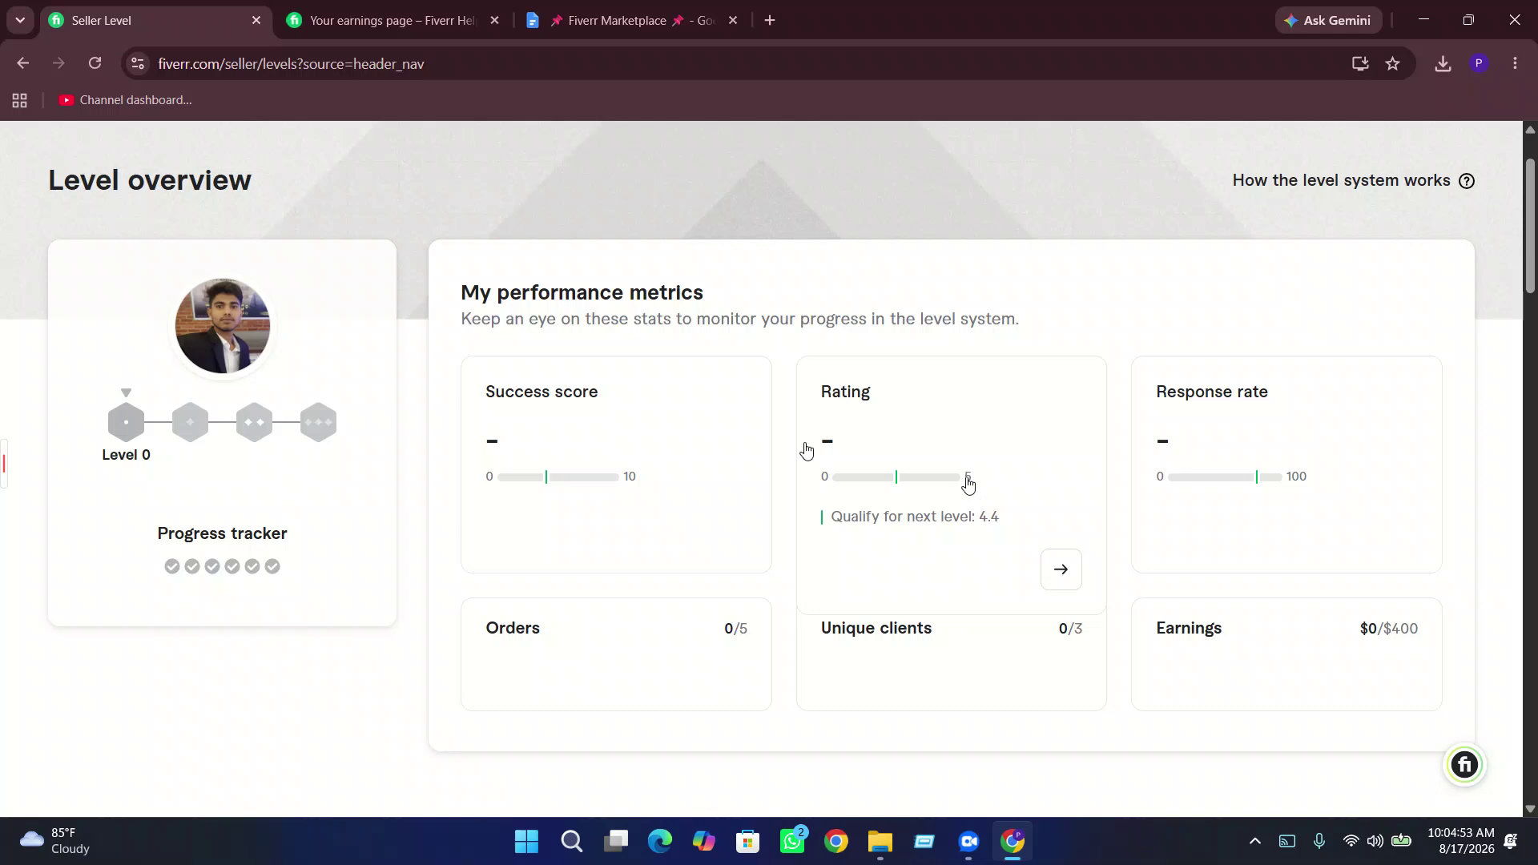
mouse_move(645, 450)
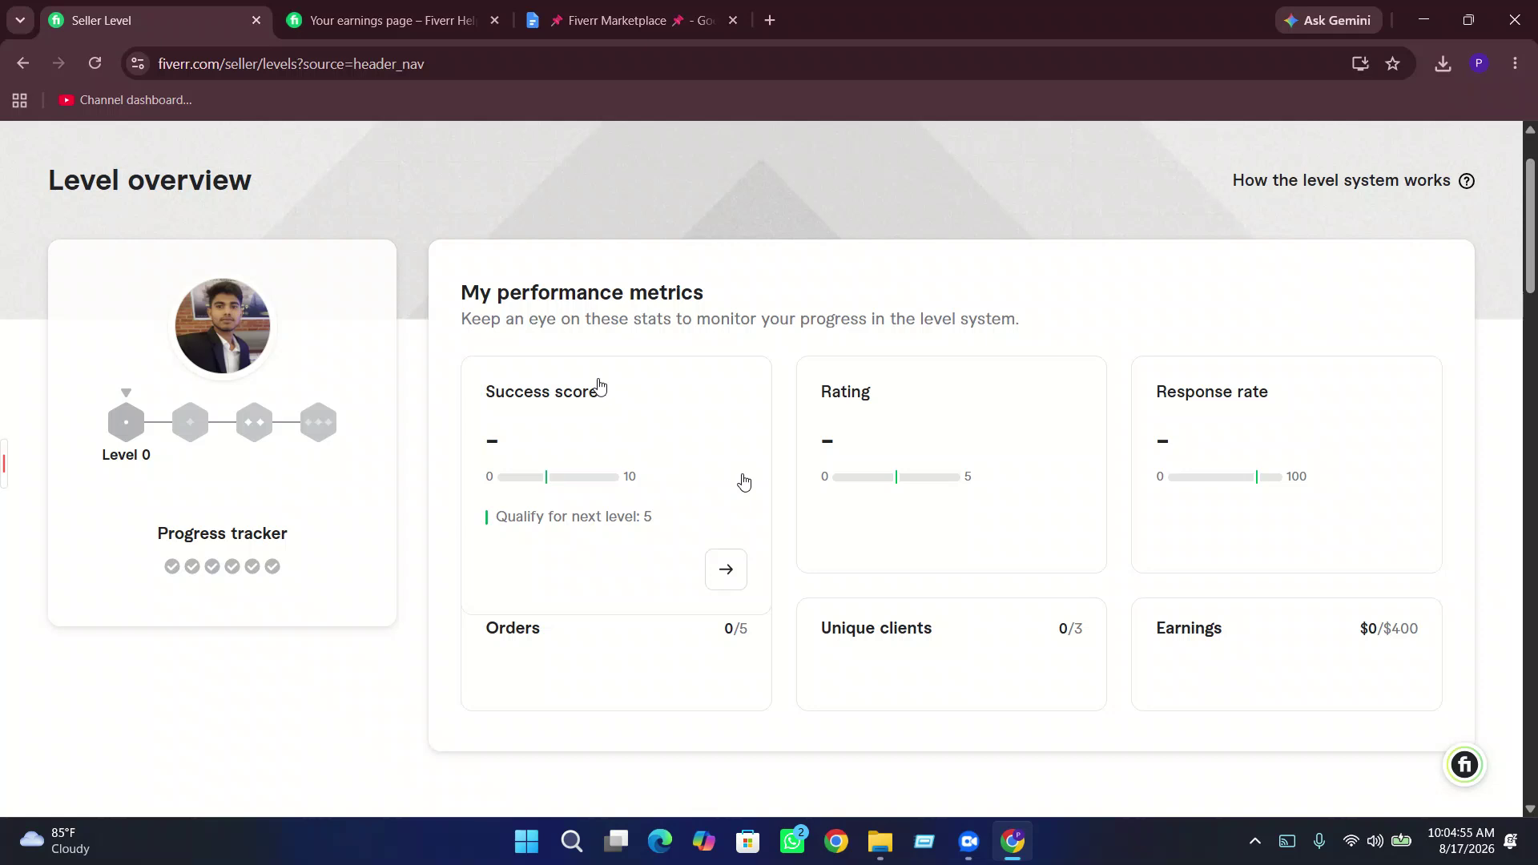
mouse_move(1189, 443)
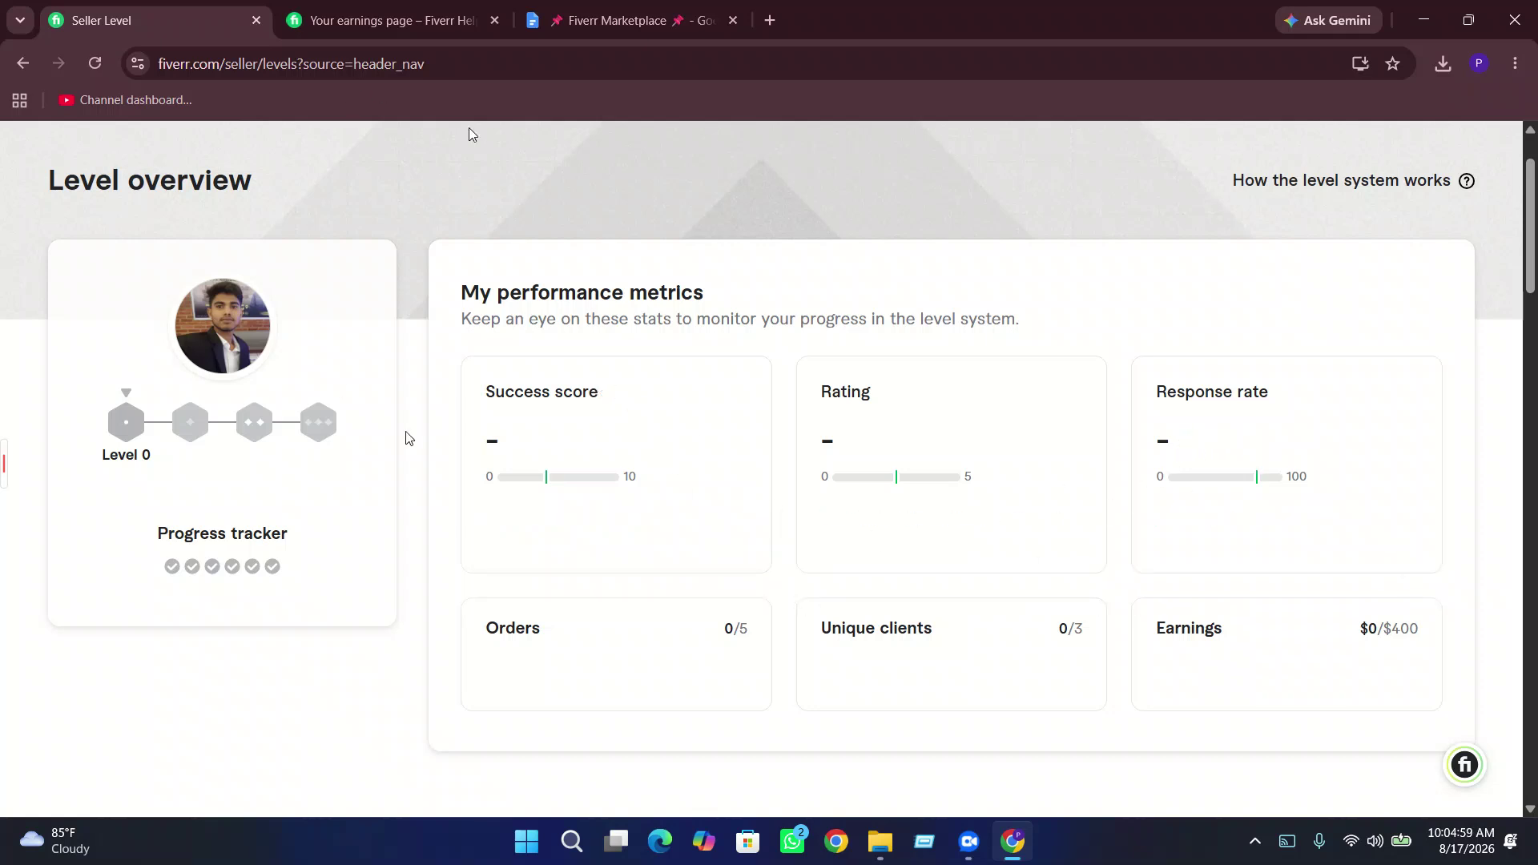
mouse_move(1179, 502)
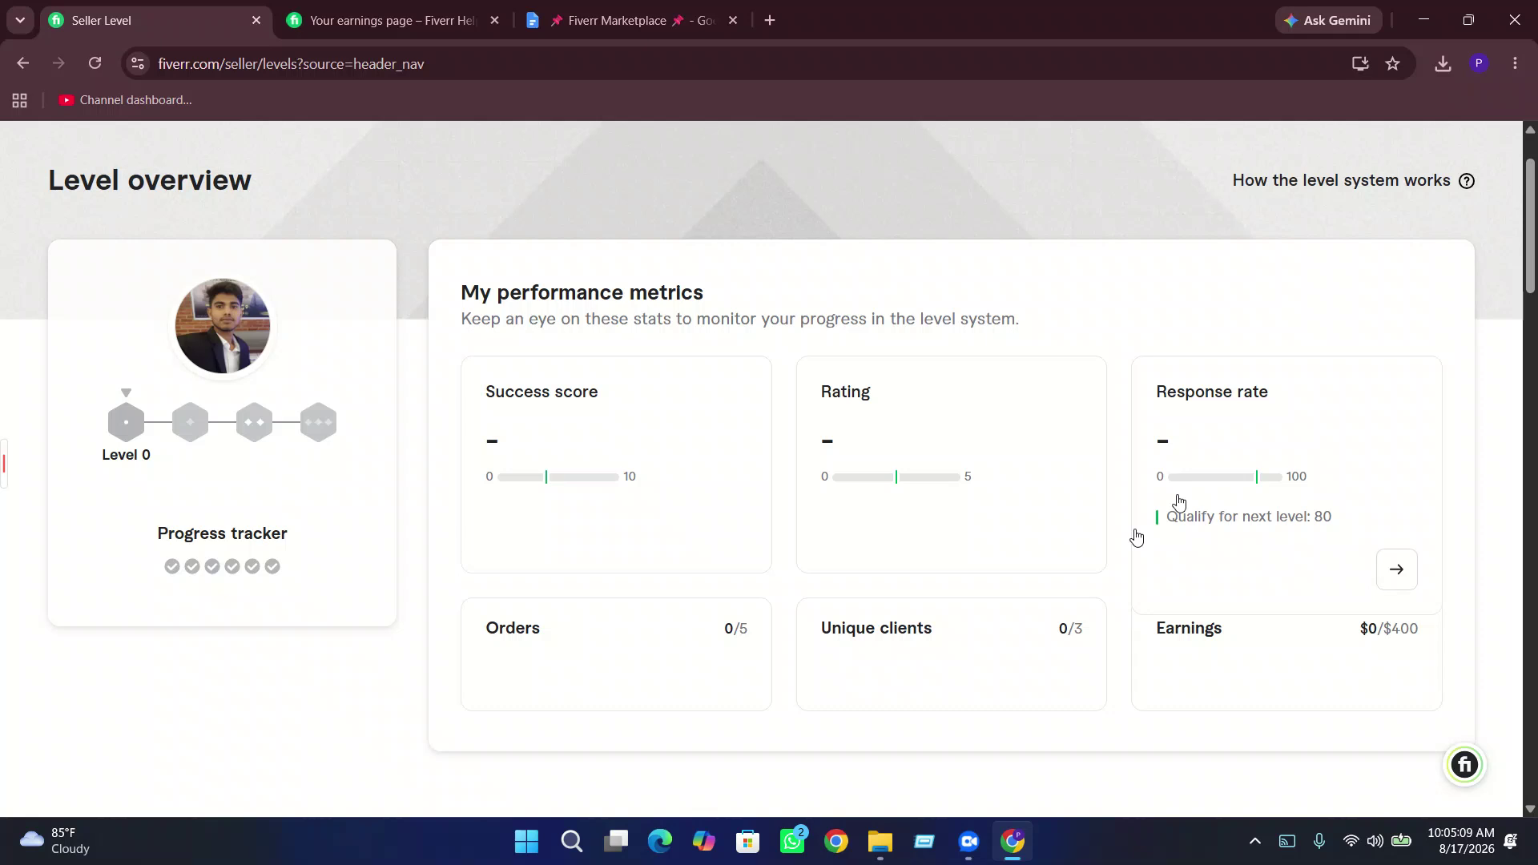
mouse_move(6, 422)
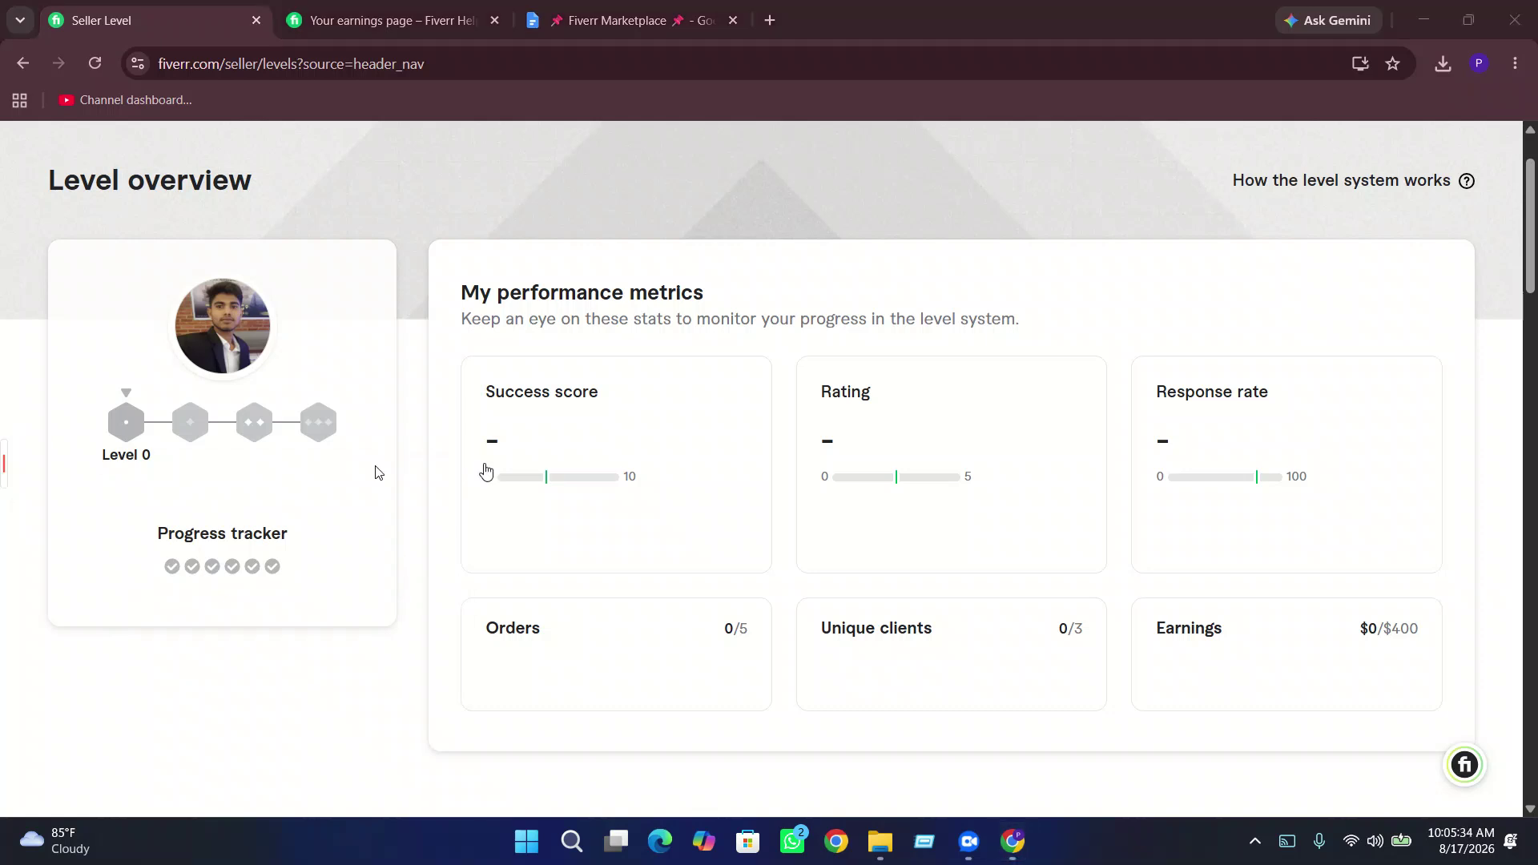
mouse_move(884, 440)
scroll(829, 230, "up", 2)
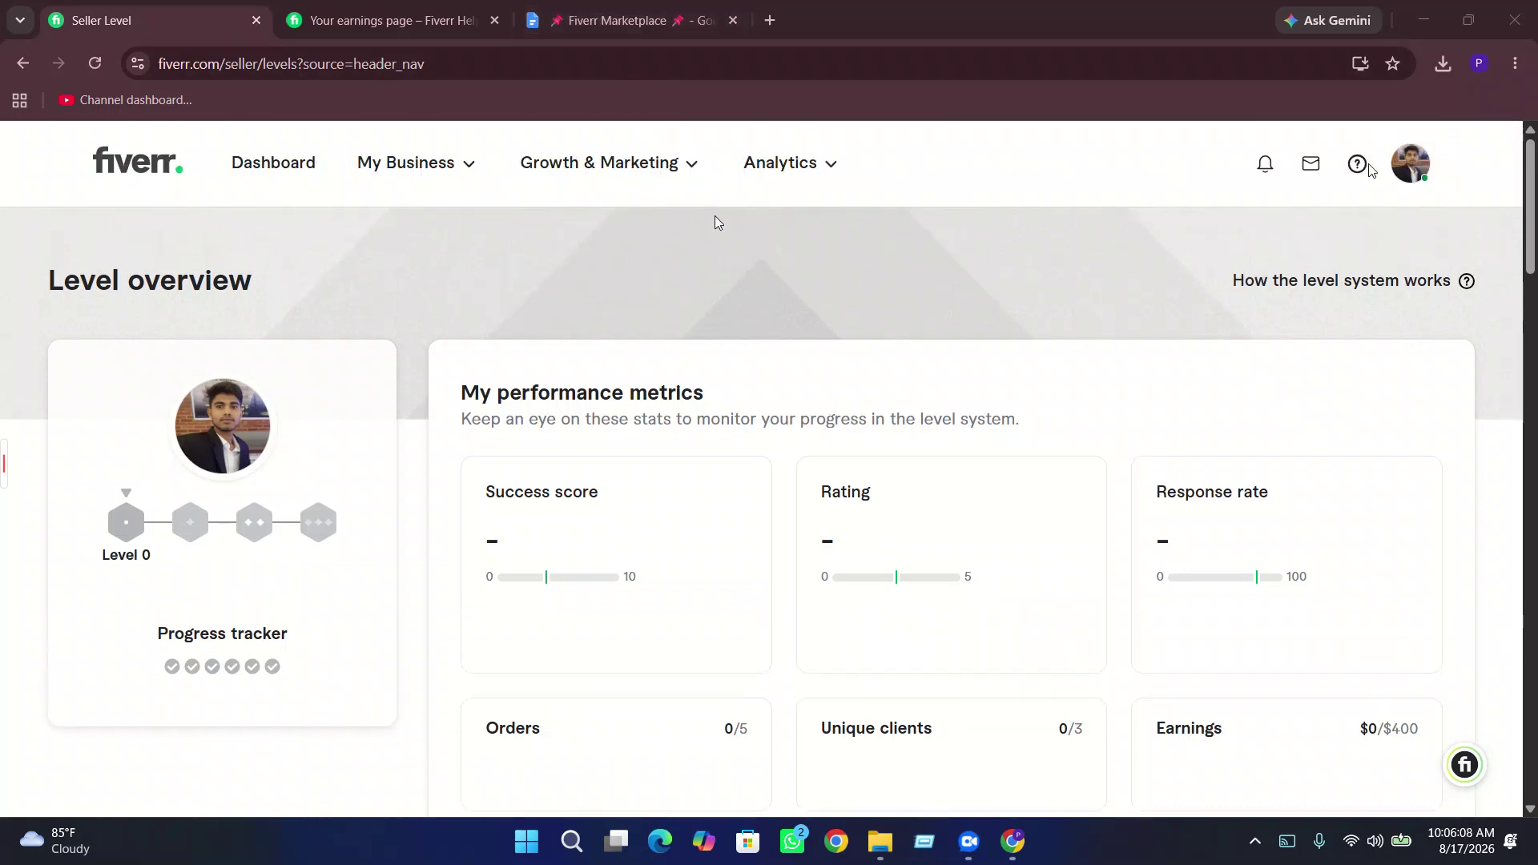
left_click(1293, 181)
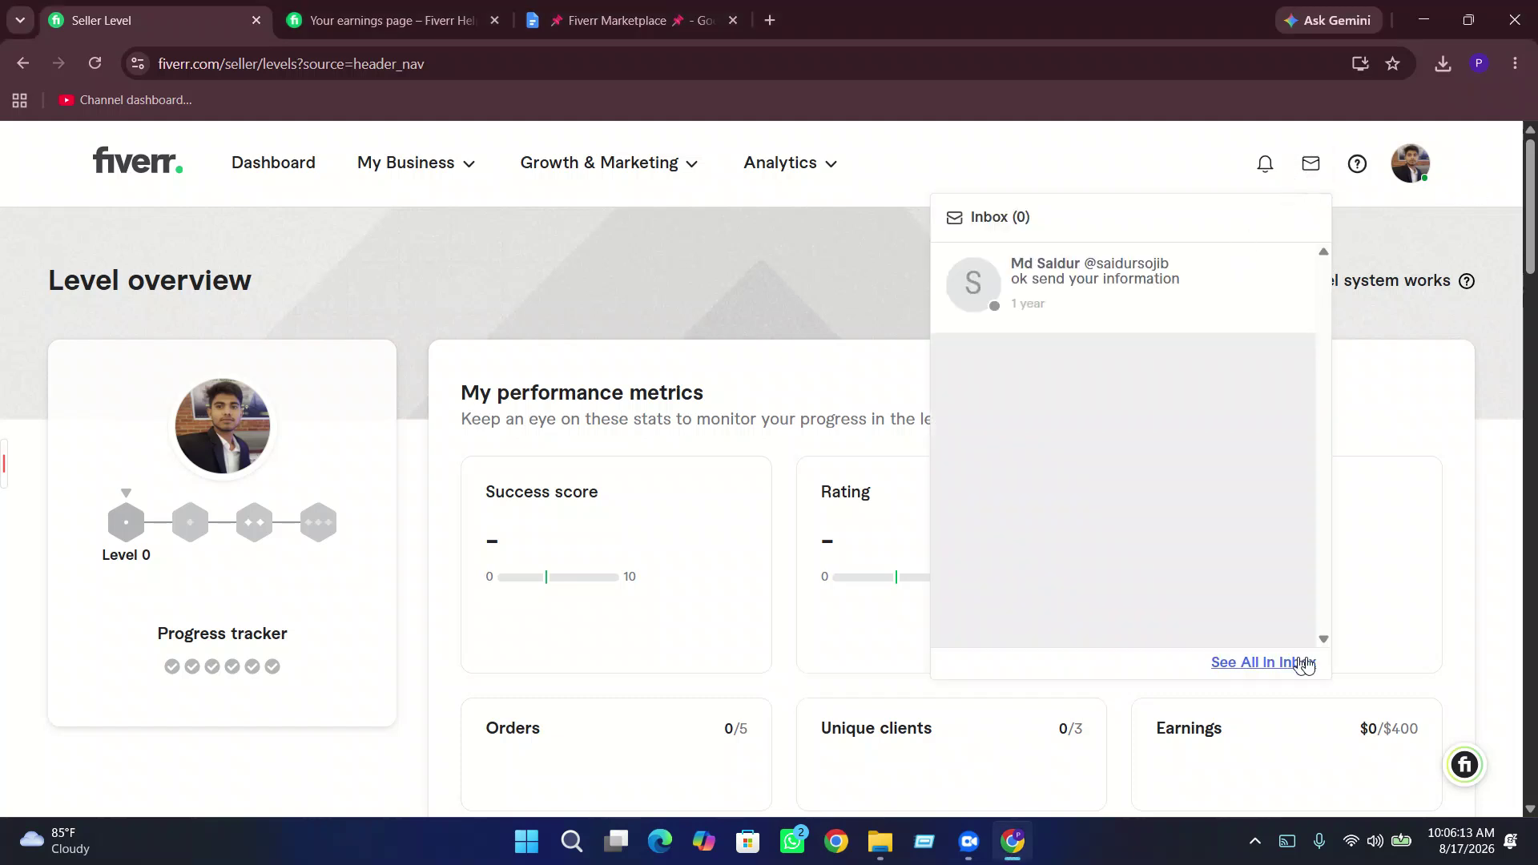
left_click(1303, 663)
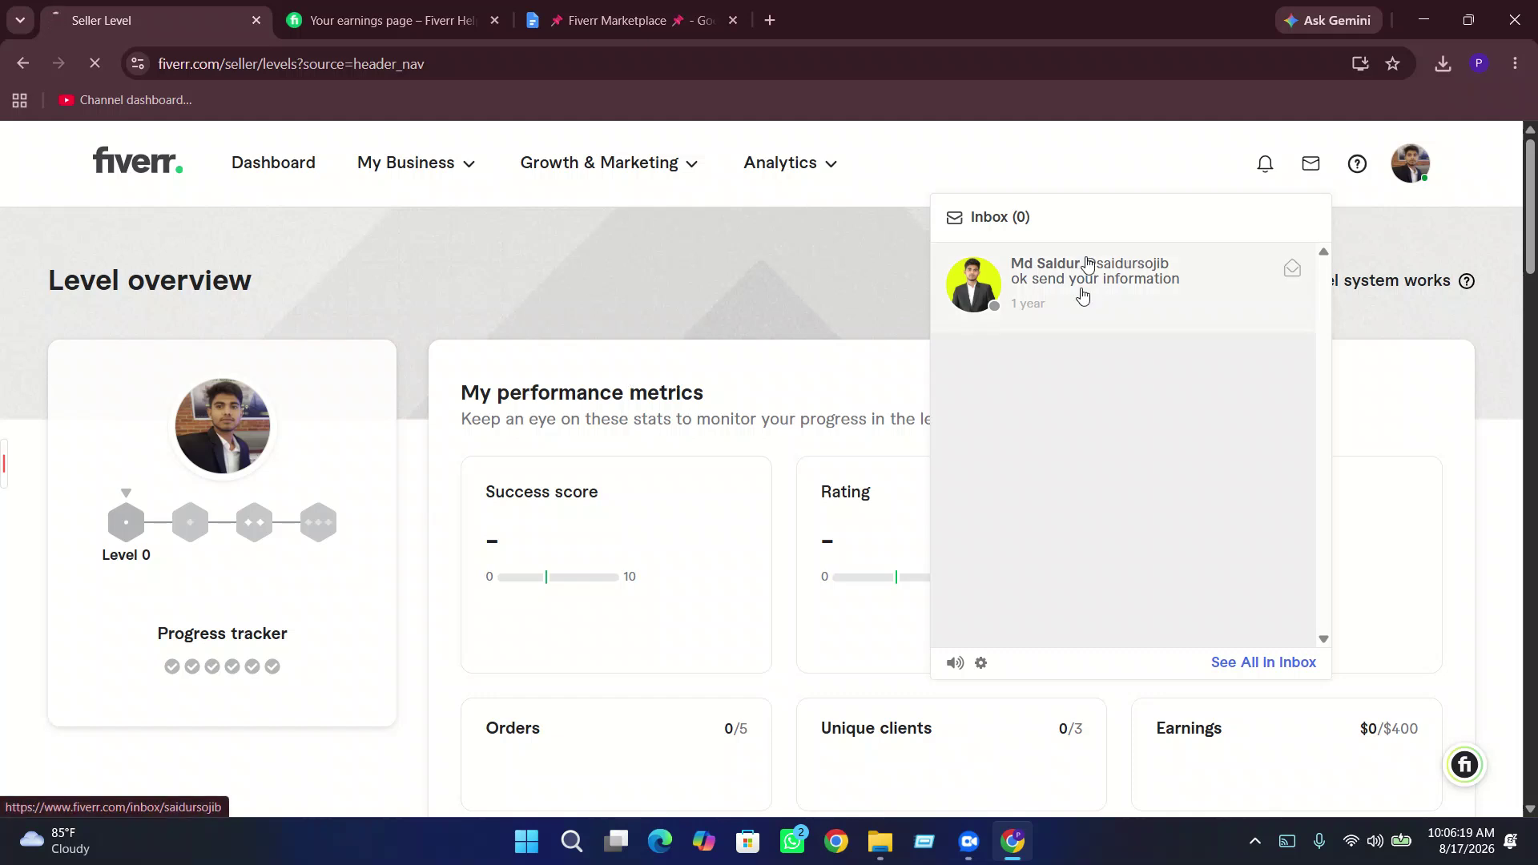
left_click(1073, 298)
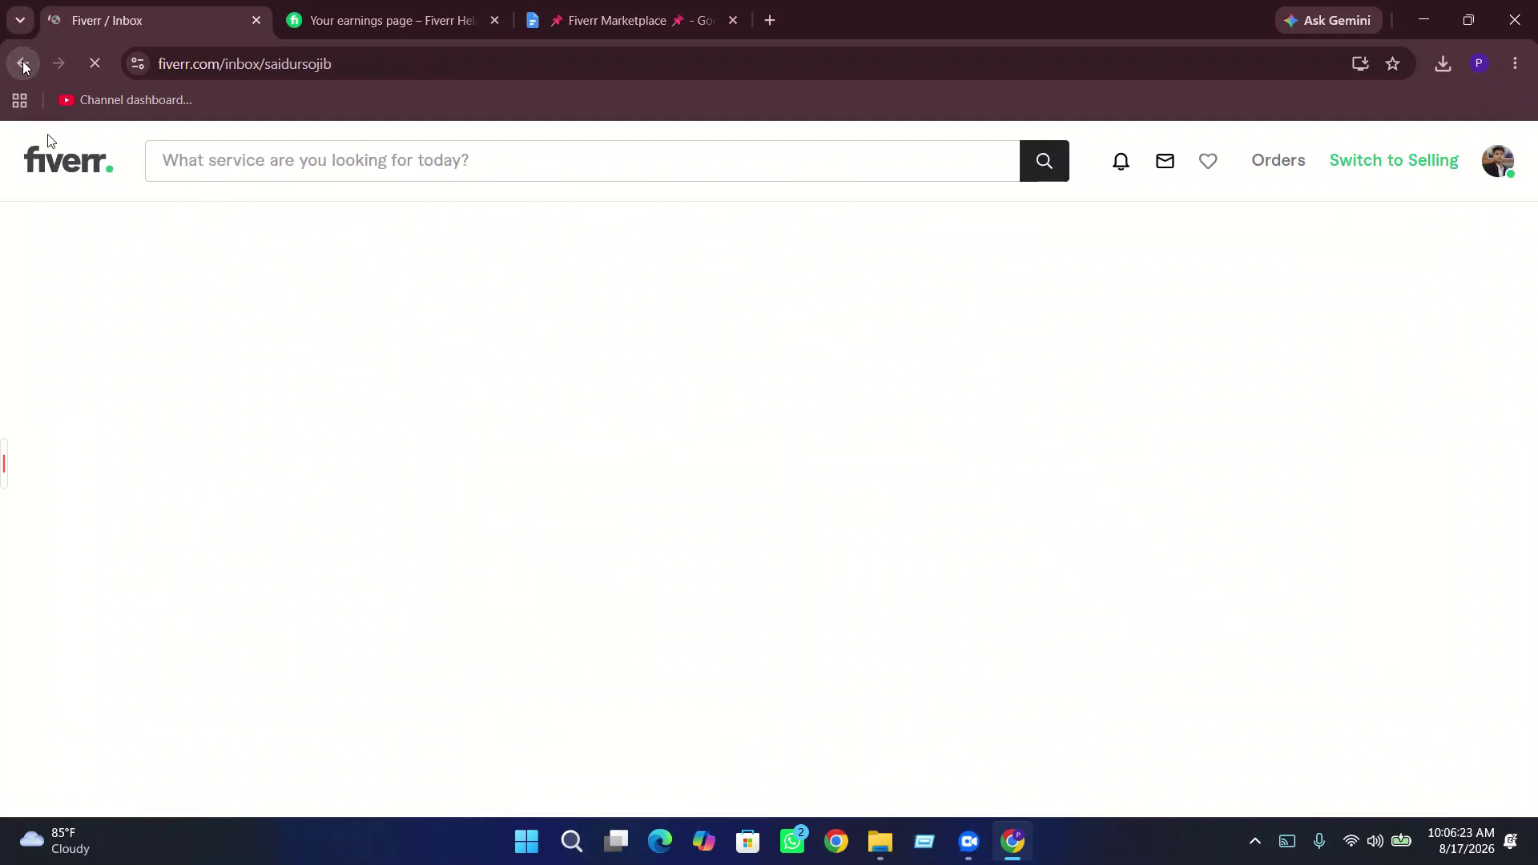
left_click(471, 24)
key("ctrl+1")
key("alt+Left")
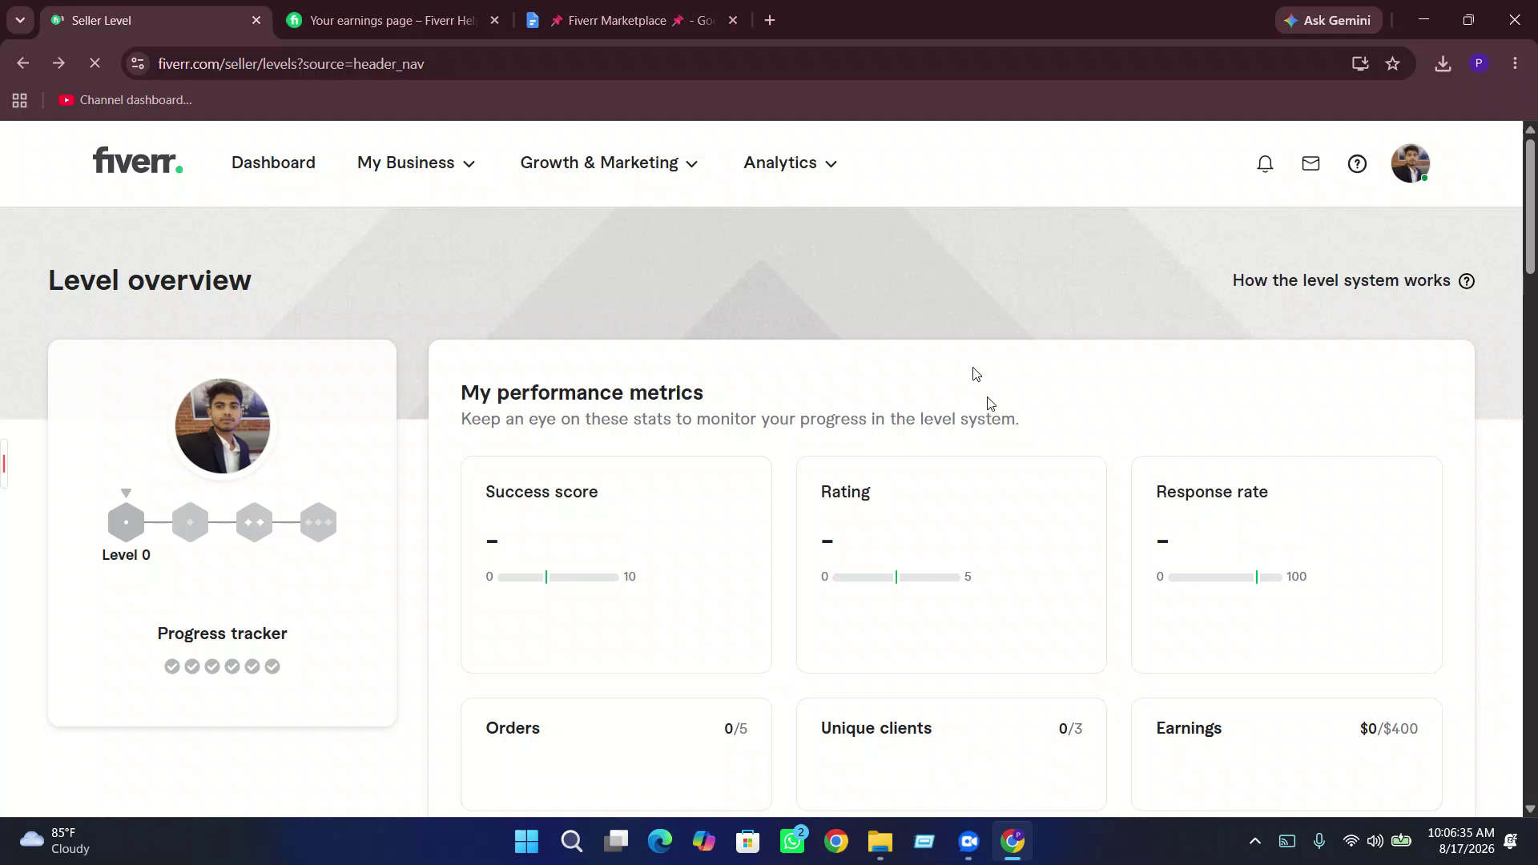
- Open the existing inbox conversation, highlight the contact's join date and read through the messages
left_click(1308, 169)
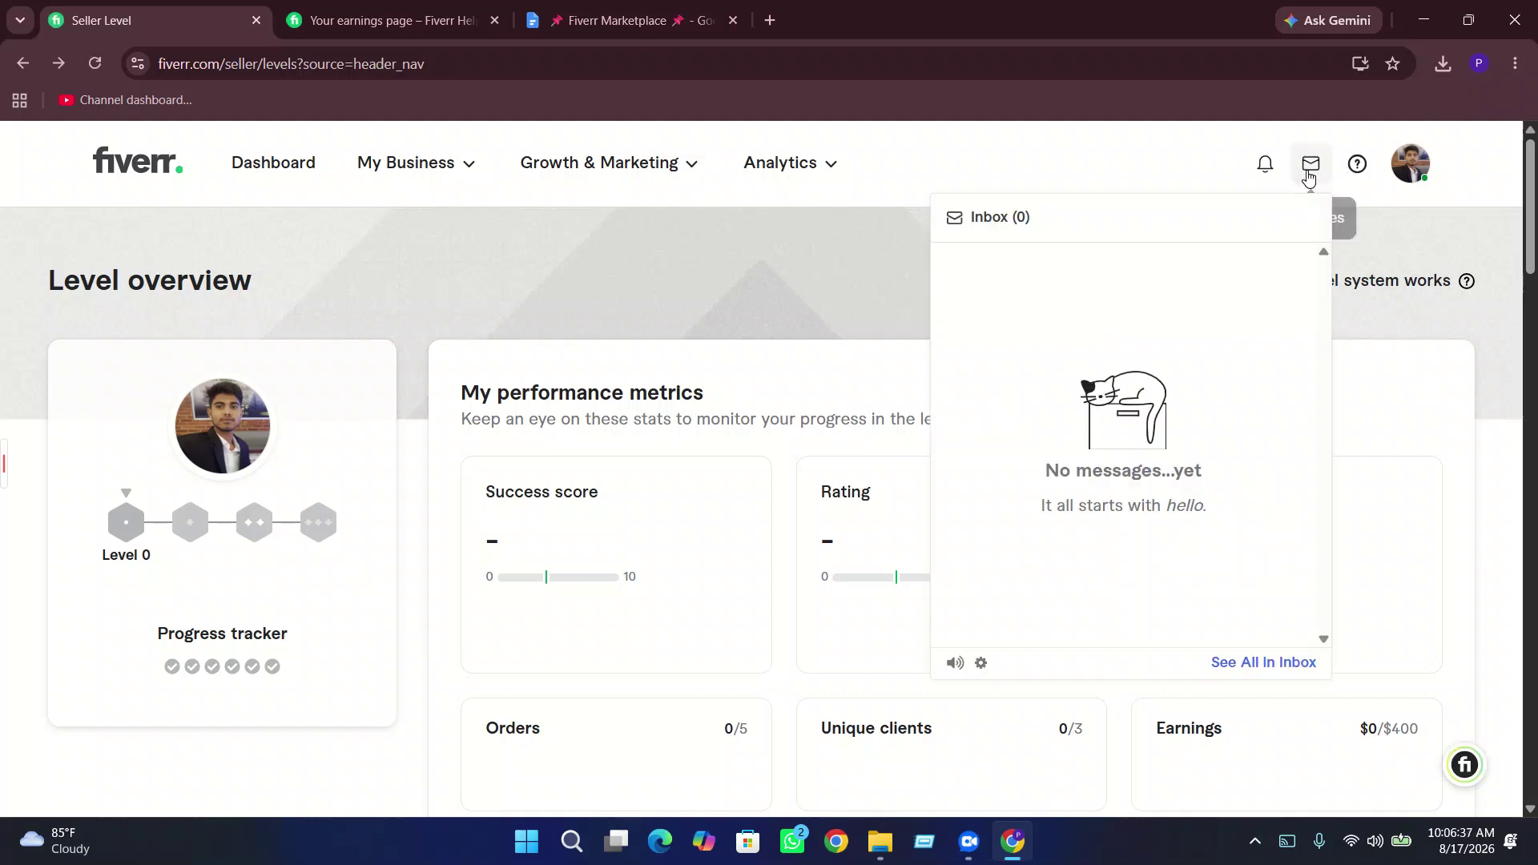
left_click(1103, 295)
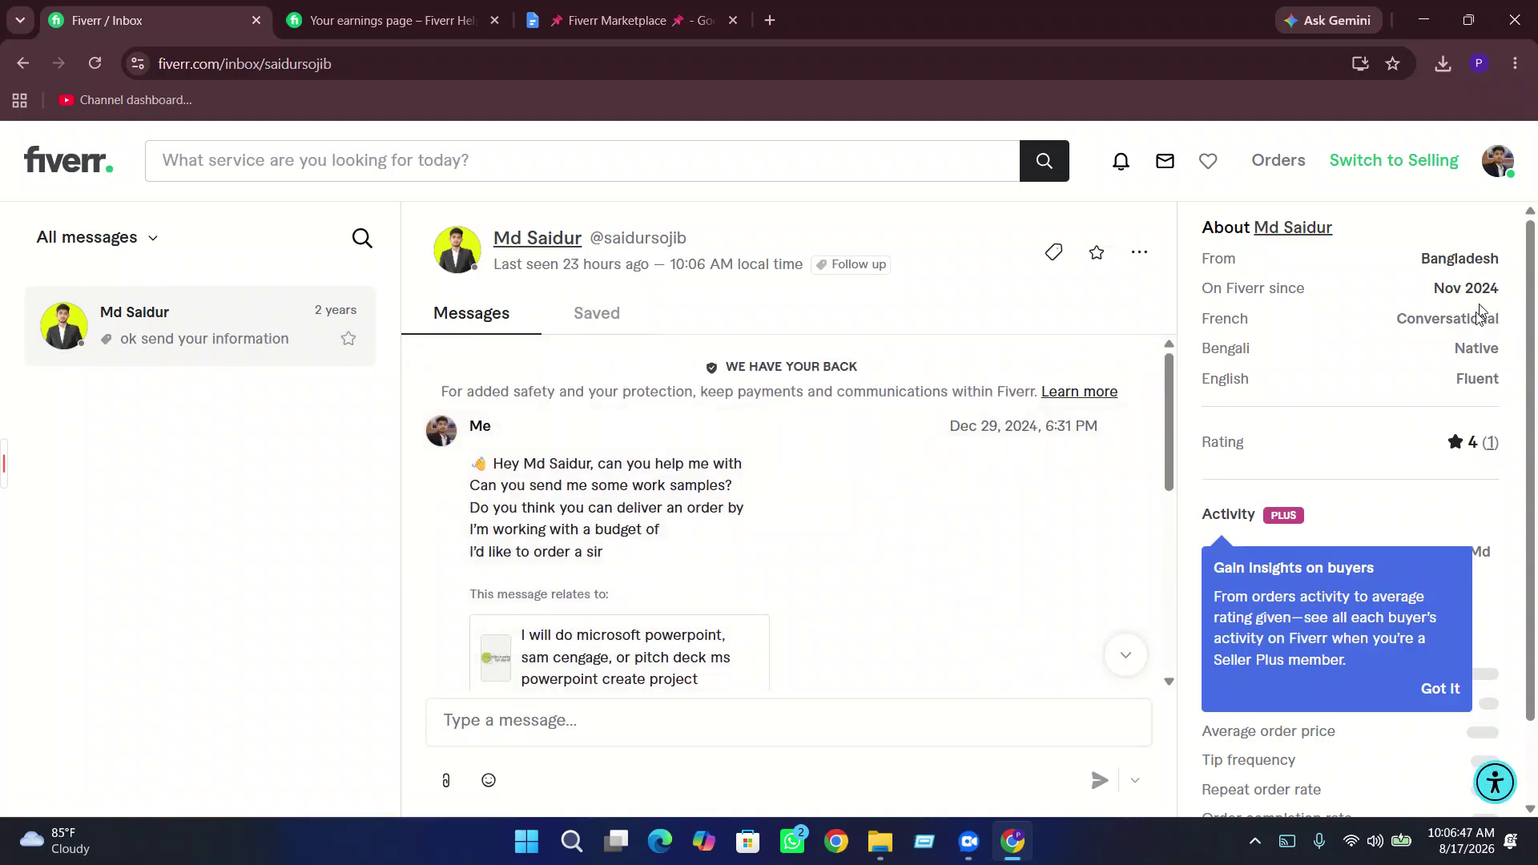
left_click_drag(1500, 299, 1437, 293)
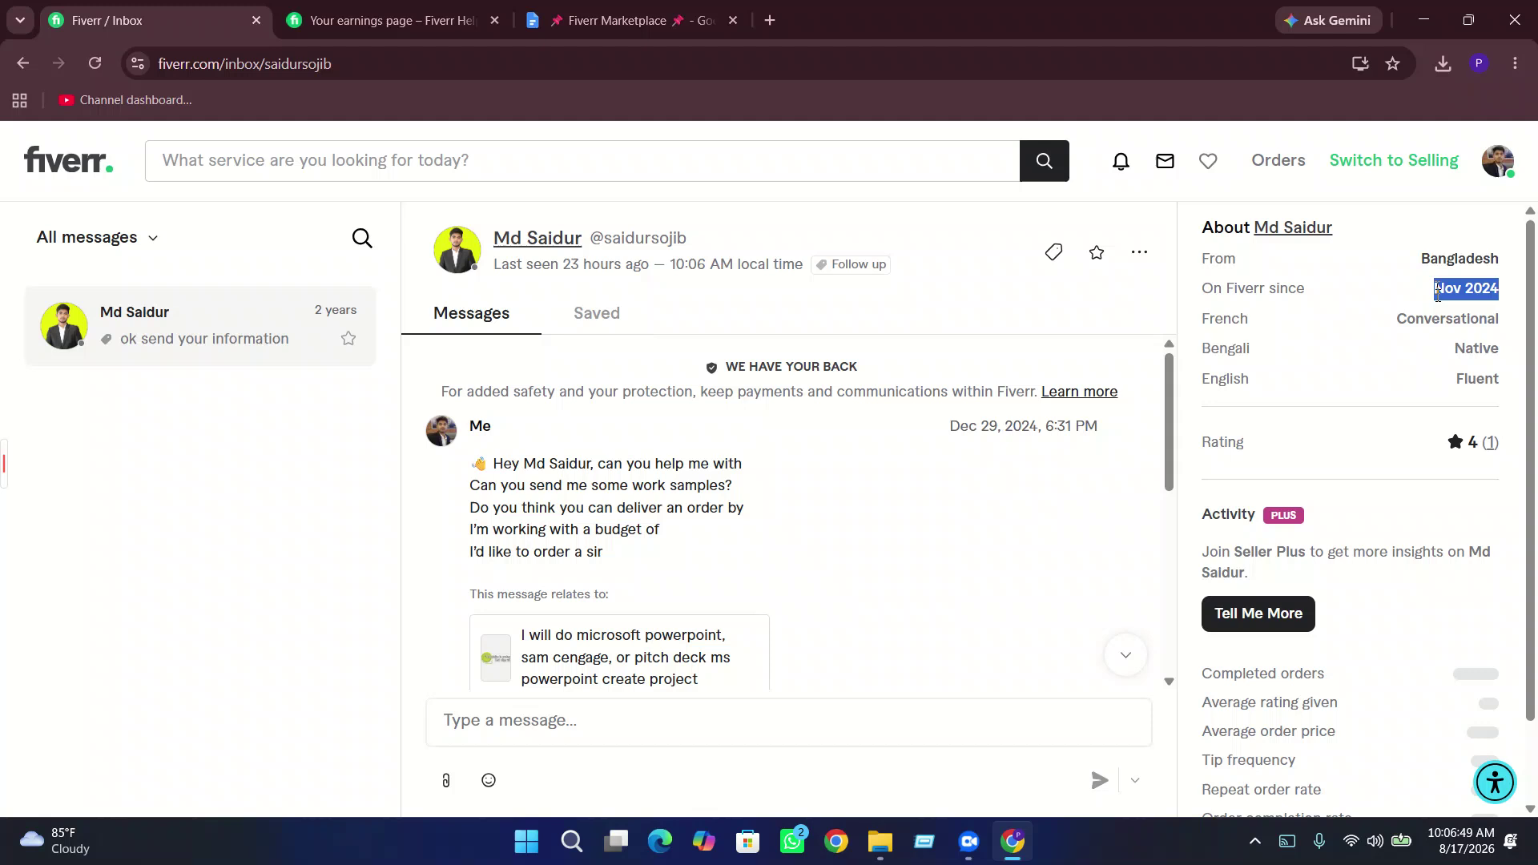
left_click(1437, 293)
scroll(921, 489, "down", 10)
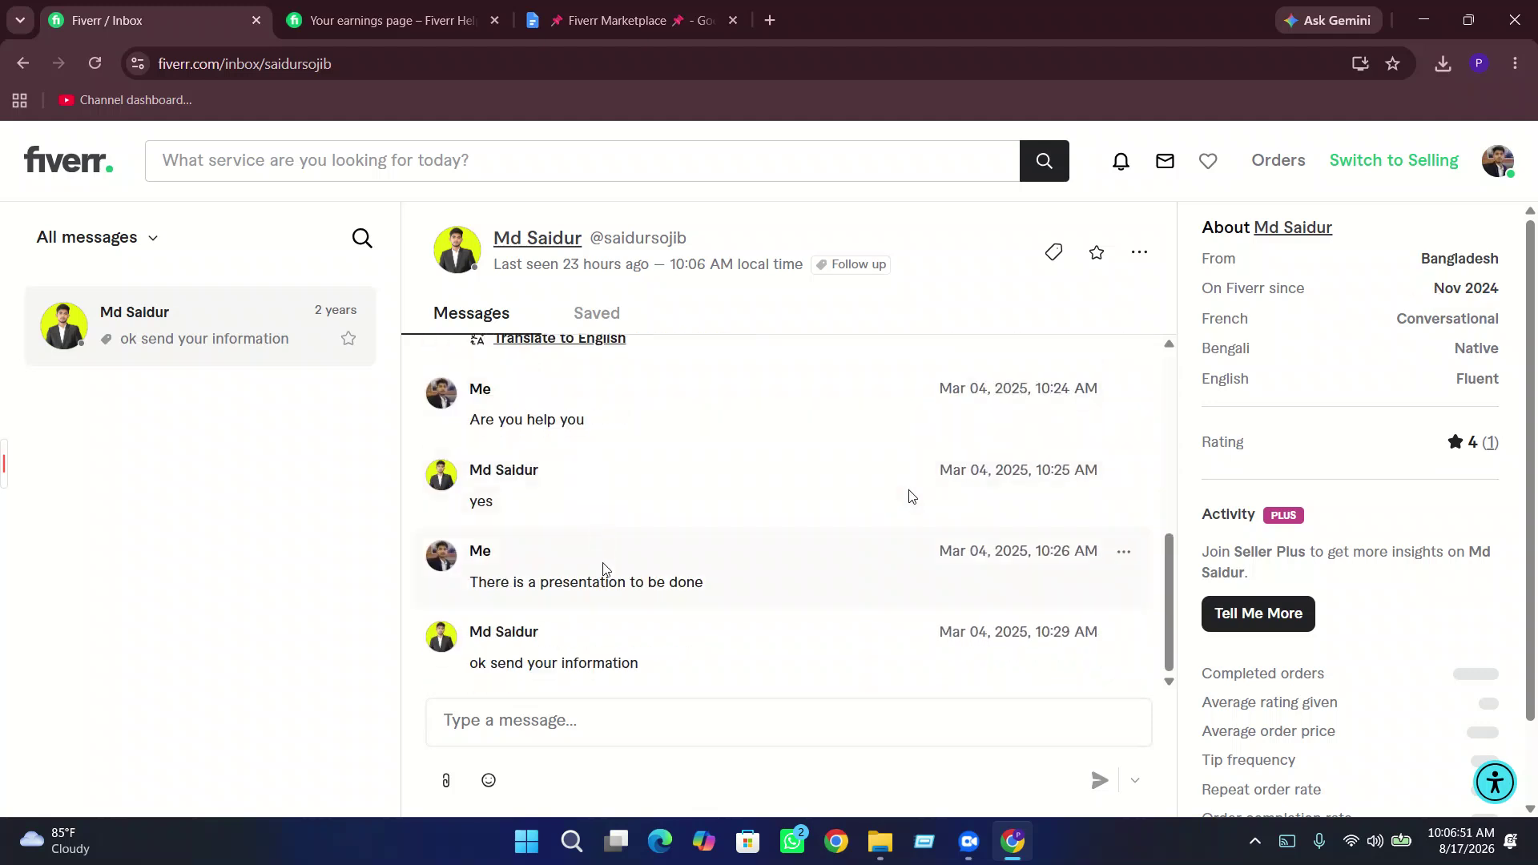
left_click_drag(1509, 293, 1439, 305)
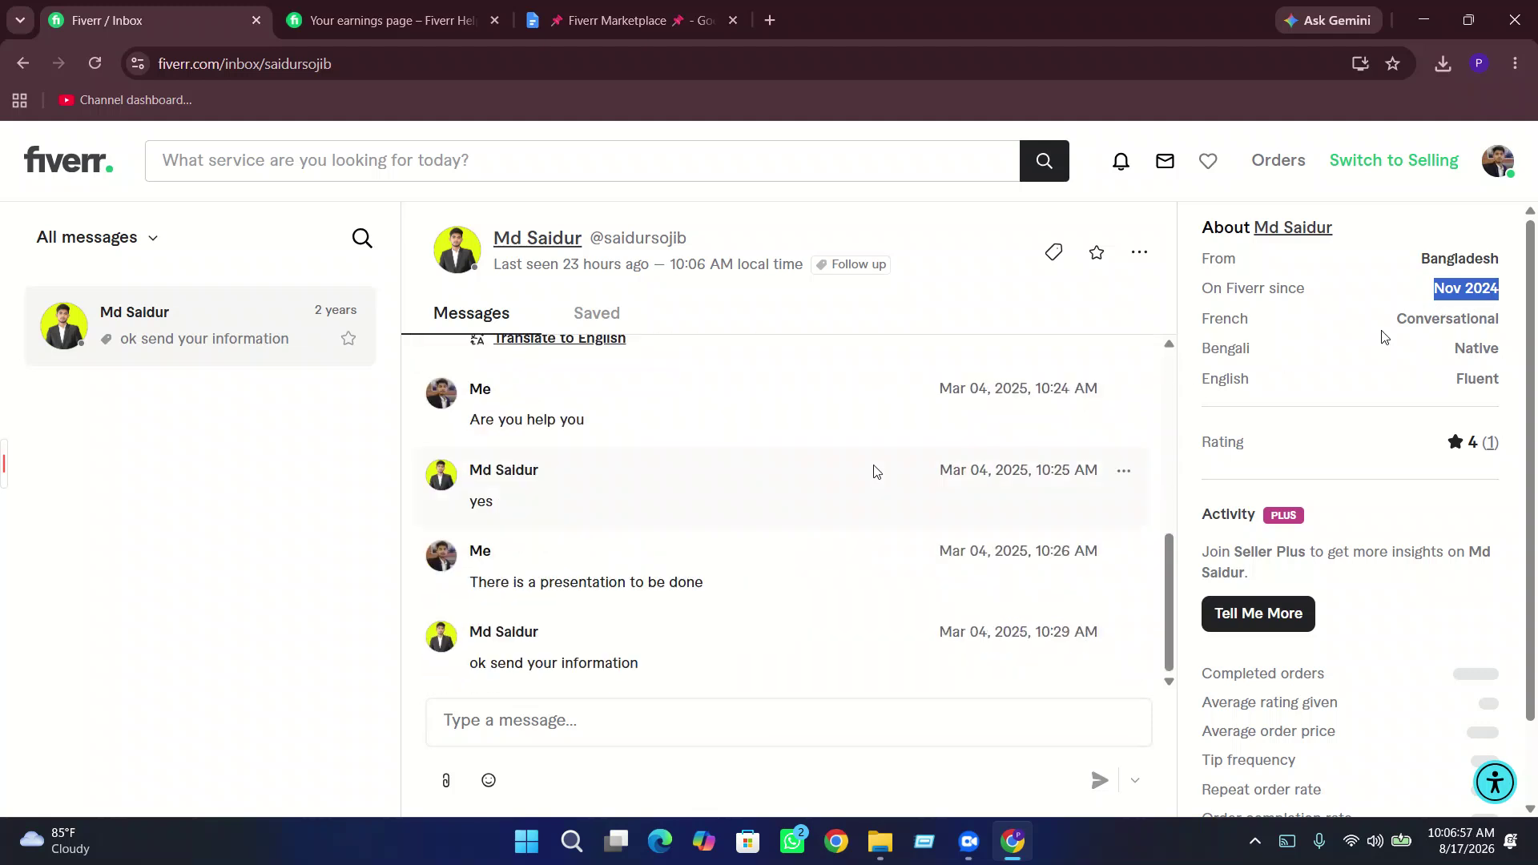
scroll(877, 472, "up", 10)
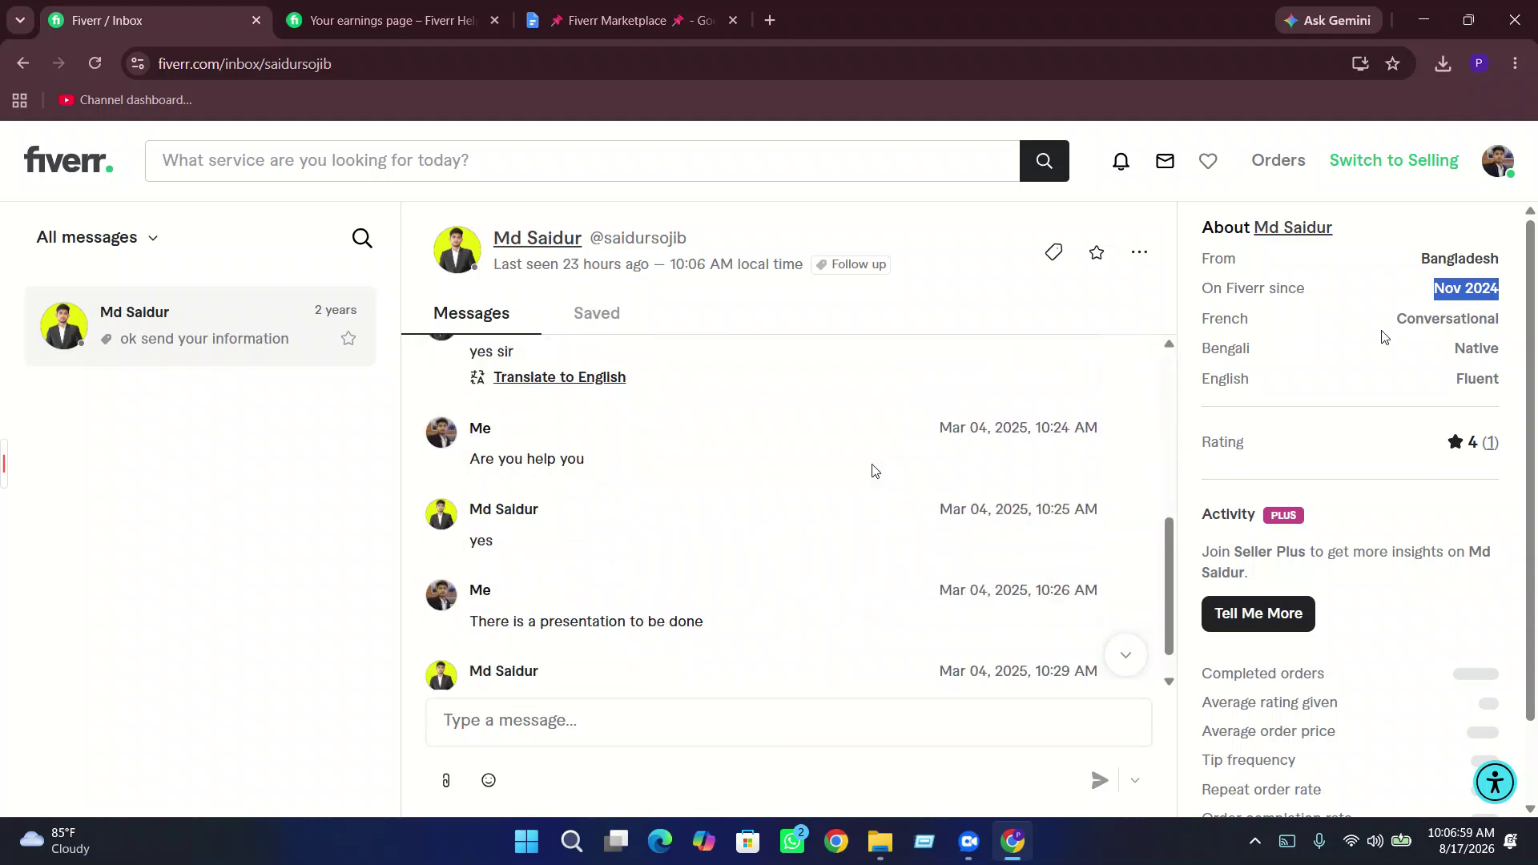
scroll(868, 470, "up", 10)
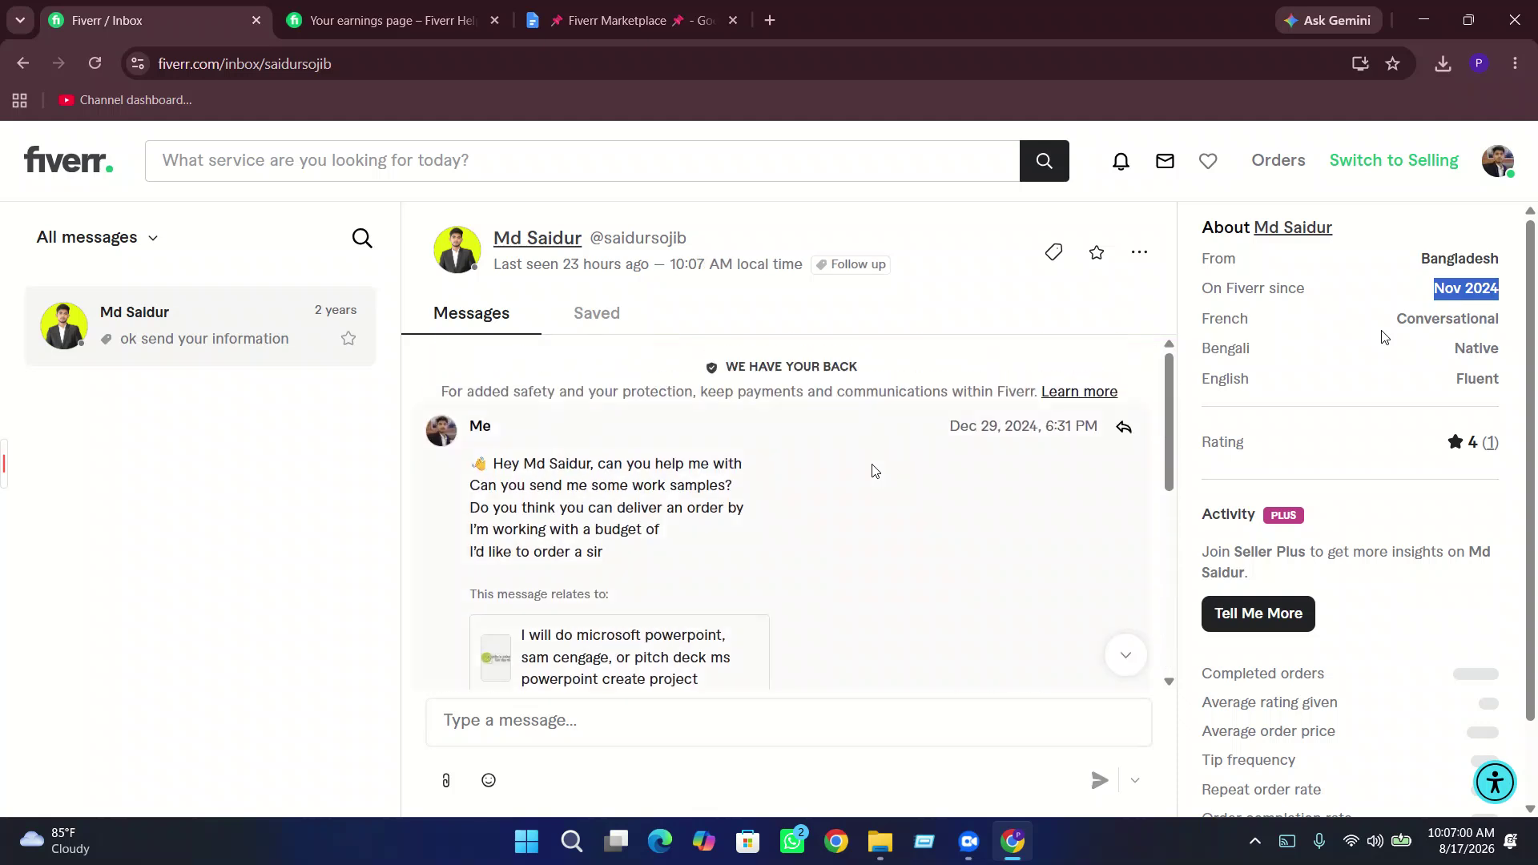
- Highlight the contact's join date again and compare it with the dates of the conversation's messages
left_click(1477, 287)
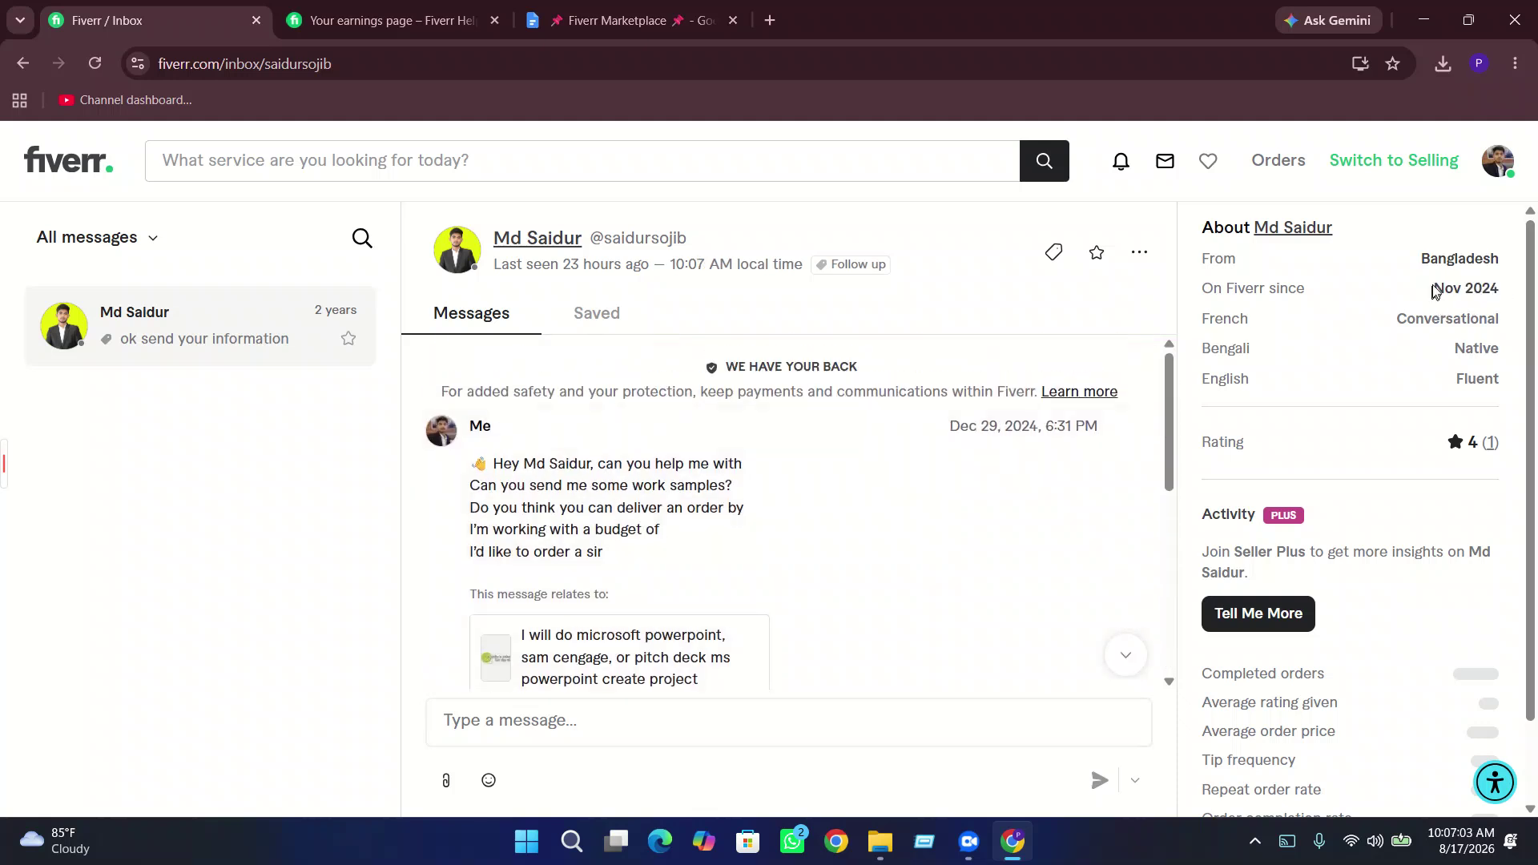
left_click_drag(1434, 288, 1504, 290)
left_click(1495, 289)
scroll(619, 608, "down", 2)
scroll(621, 606, "down", 2)
scroll(624, 599, "up", 4)
left_click_drag(1433, 289, 1499, 287)
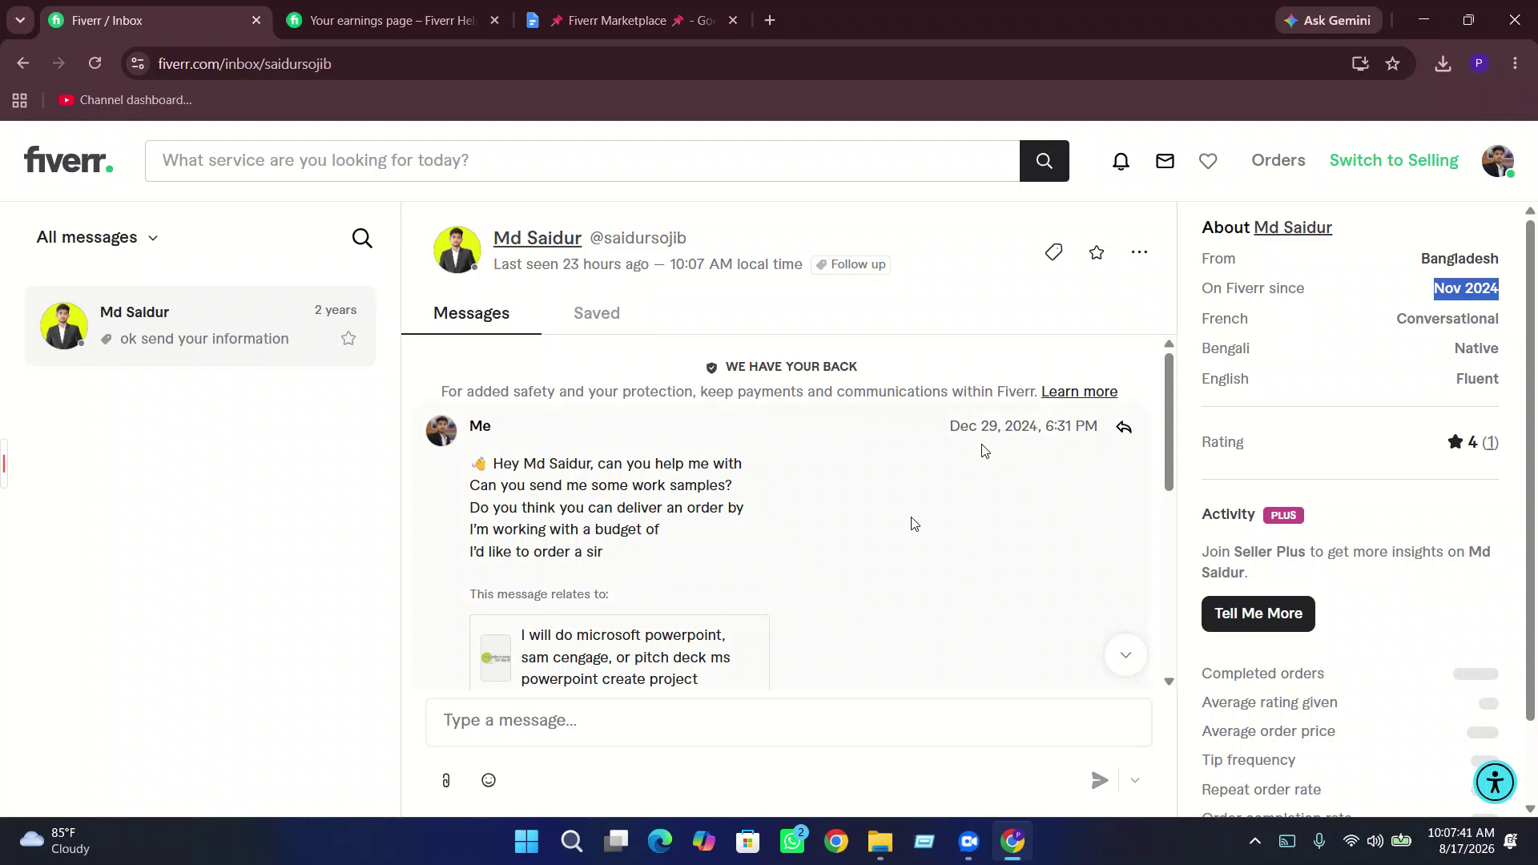
scroll(914, 524, "down", 3)
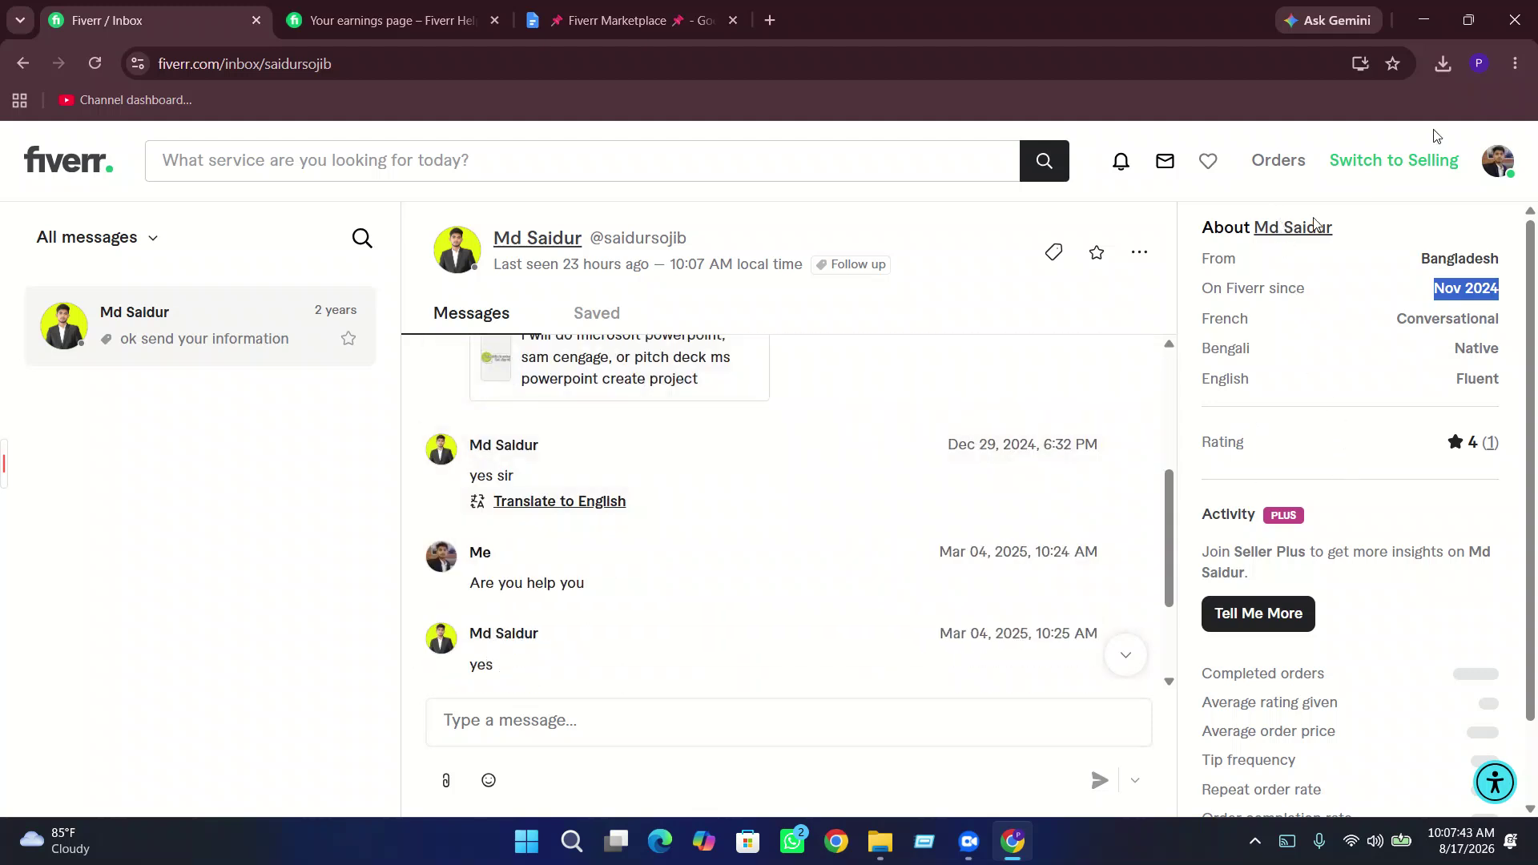
- Return to the Level Overview page and look through the freelancer benefits and the level each one requires
left_click(88, 179)
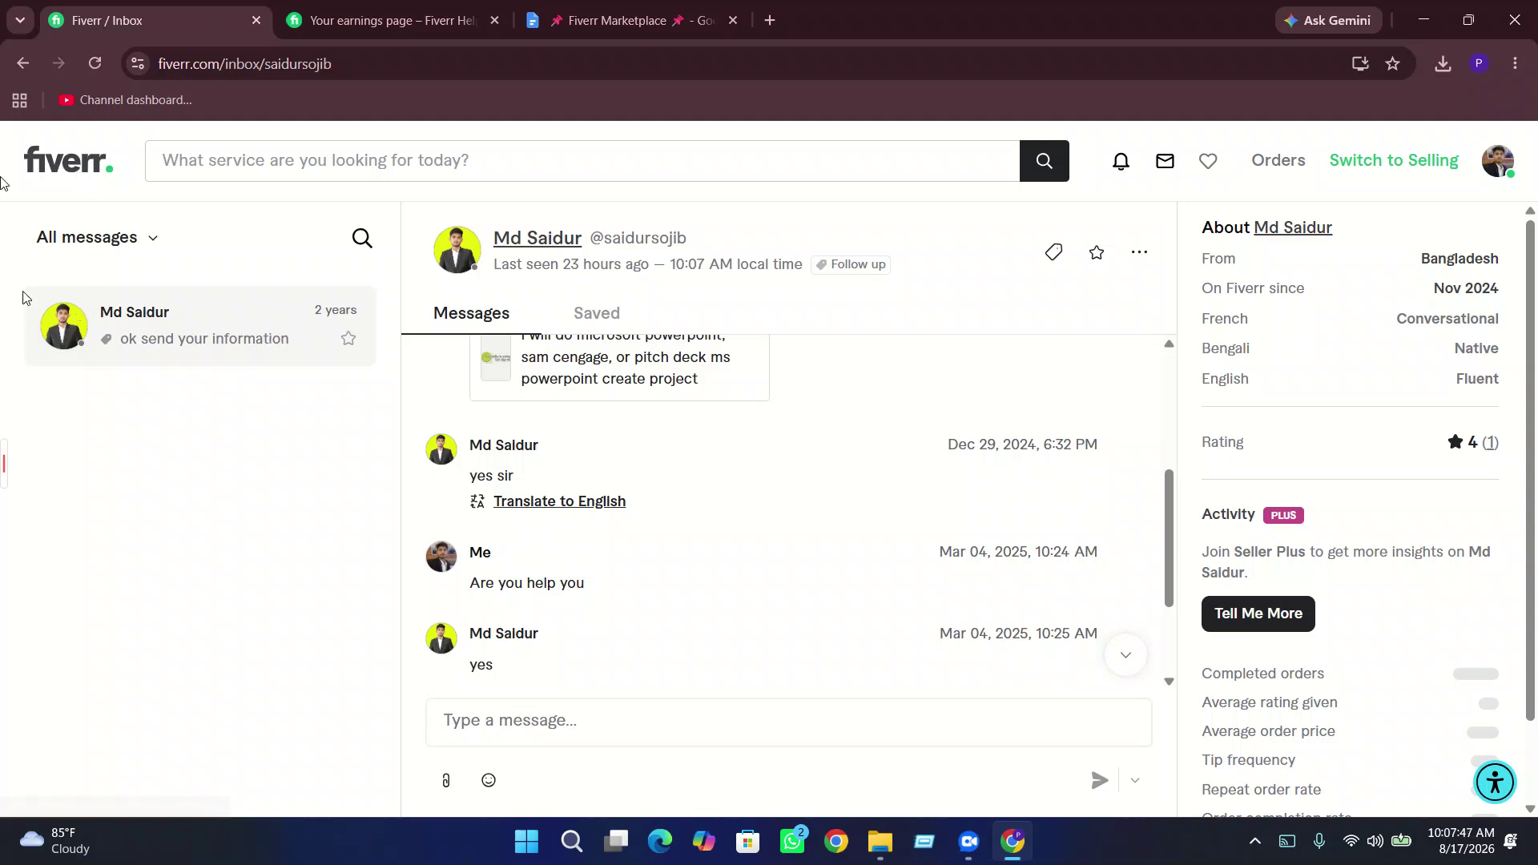
left_click(21, 66)
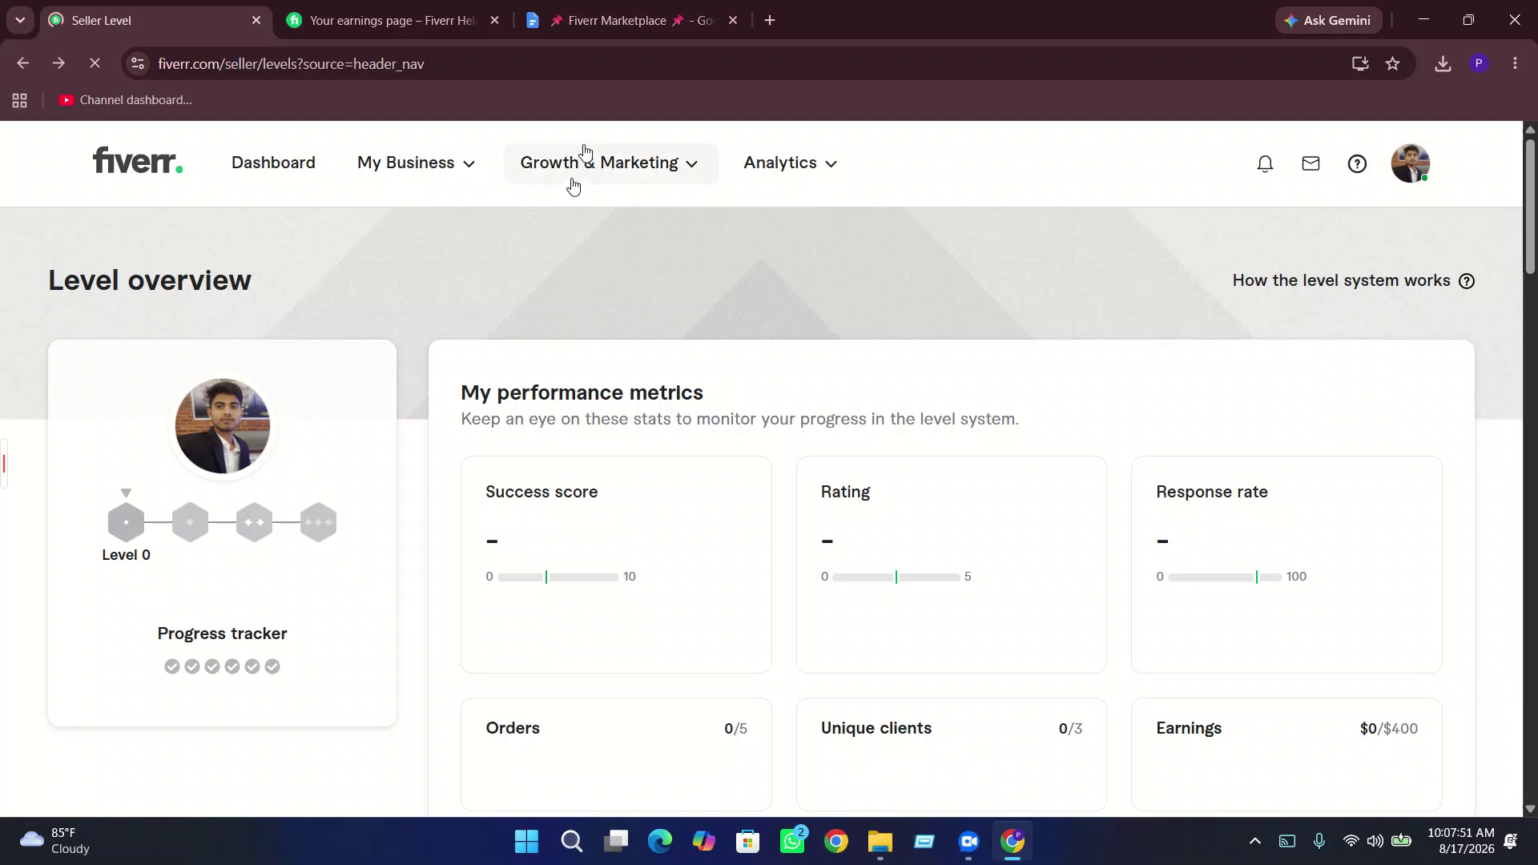
scroll(522, 473, "down", 5)
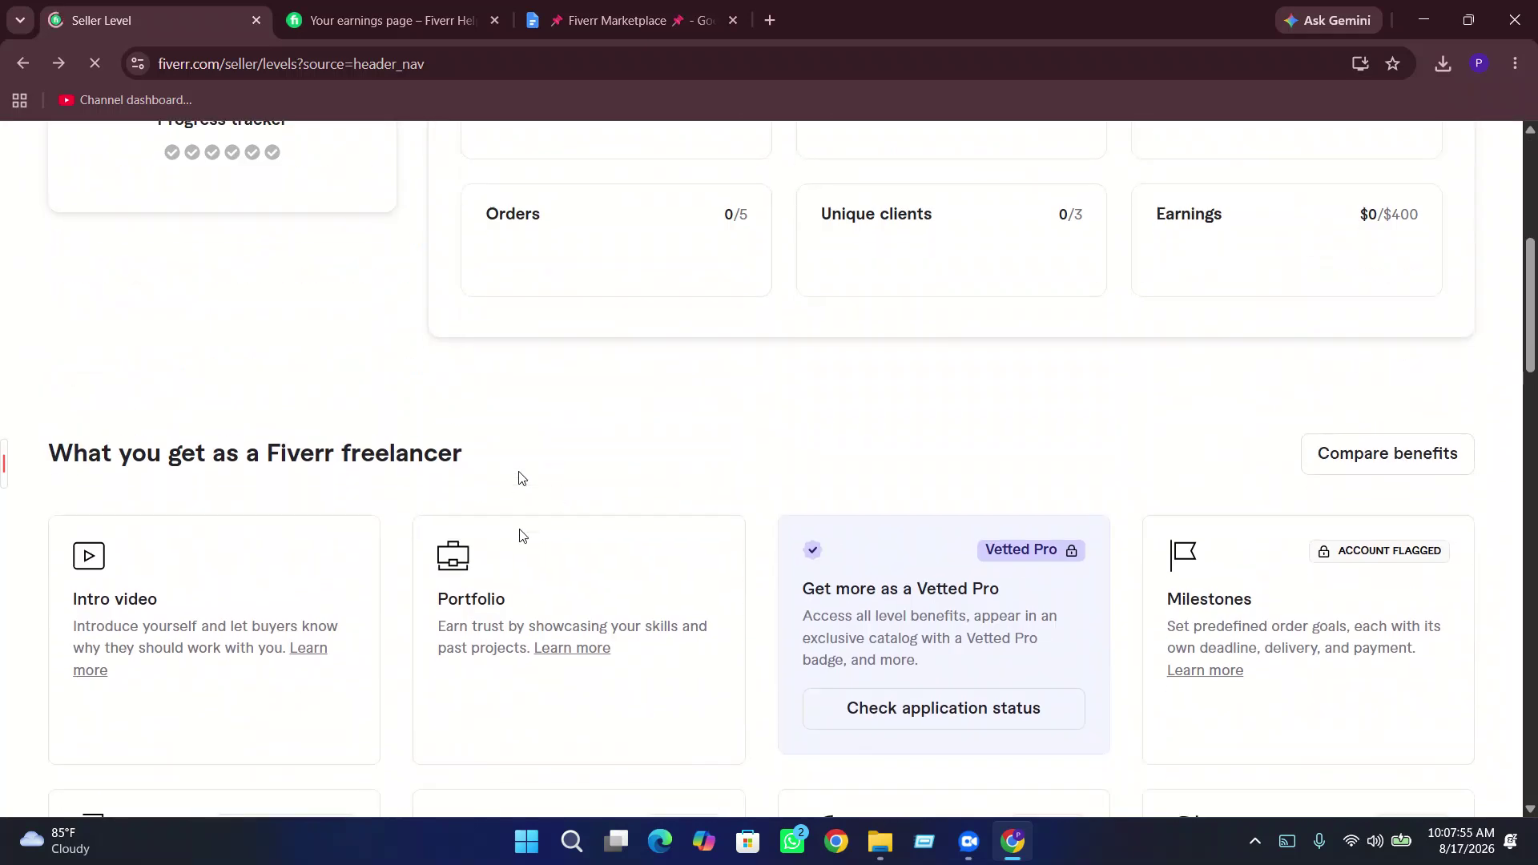
scroll(437, 532, "down", 3)
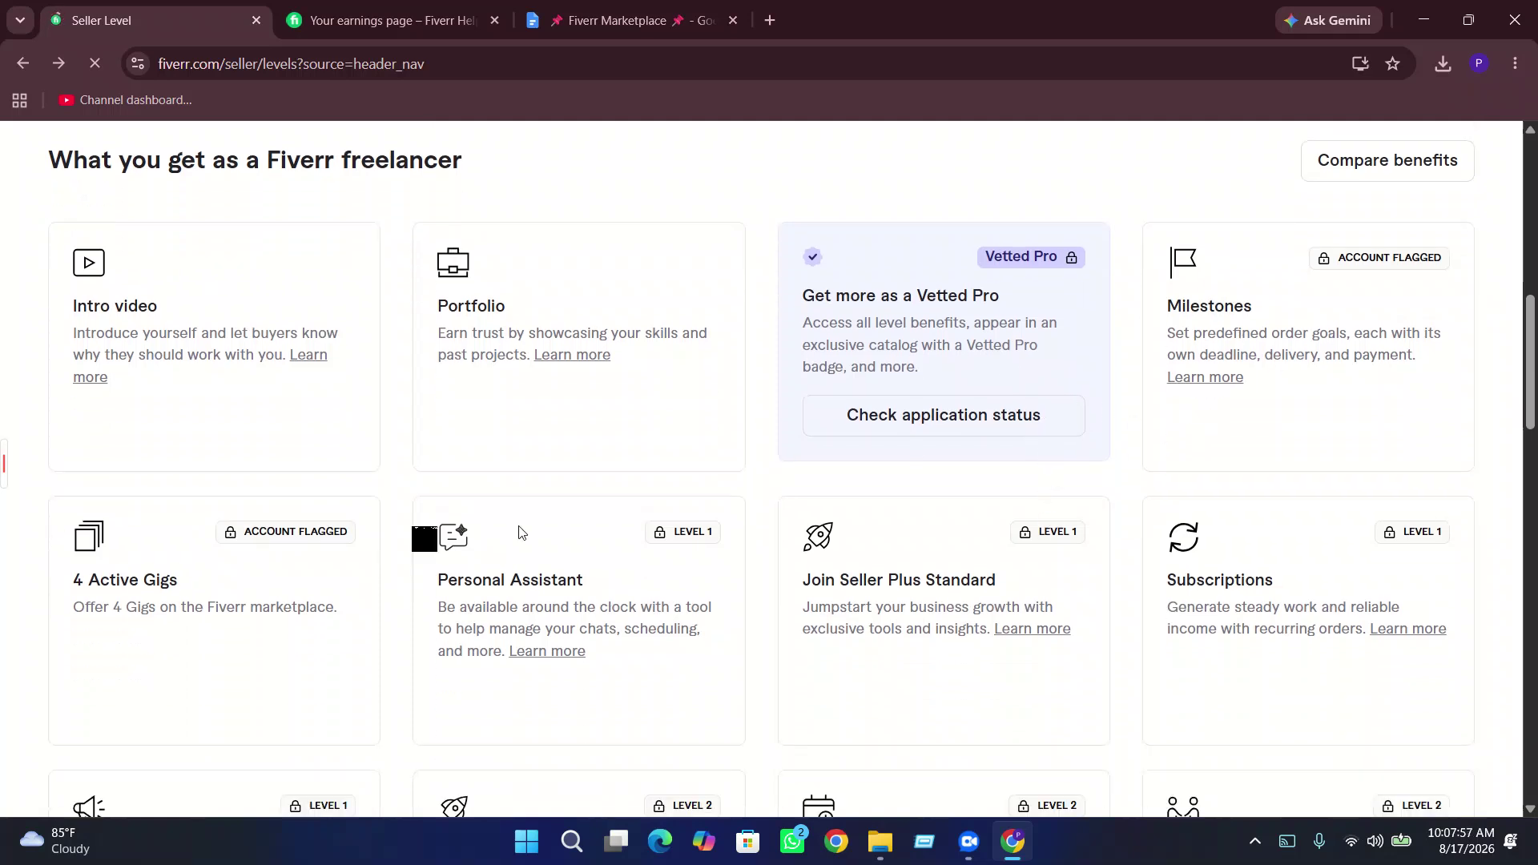
scroll(240, 521, "down", 3)
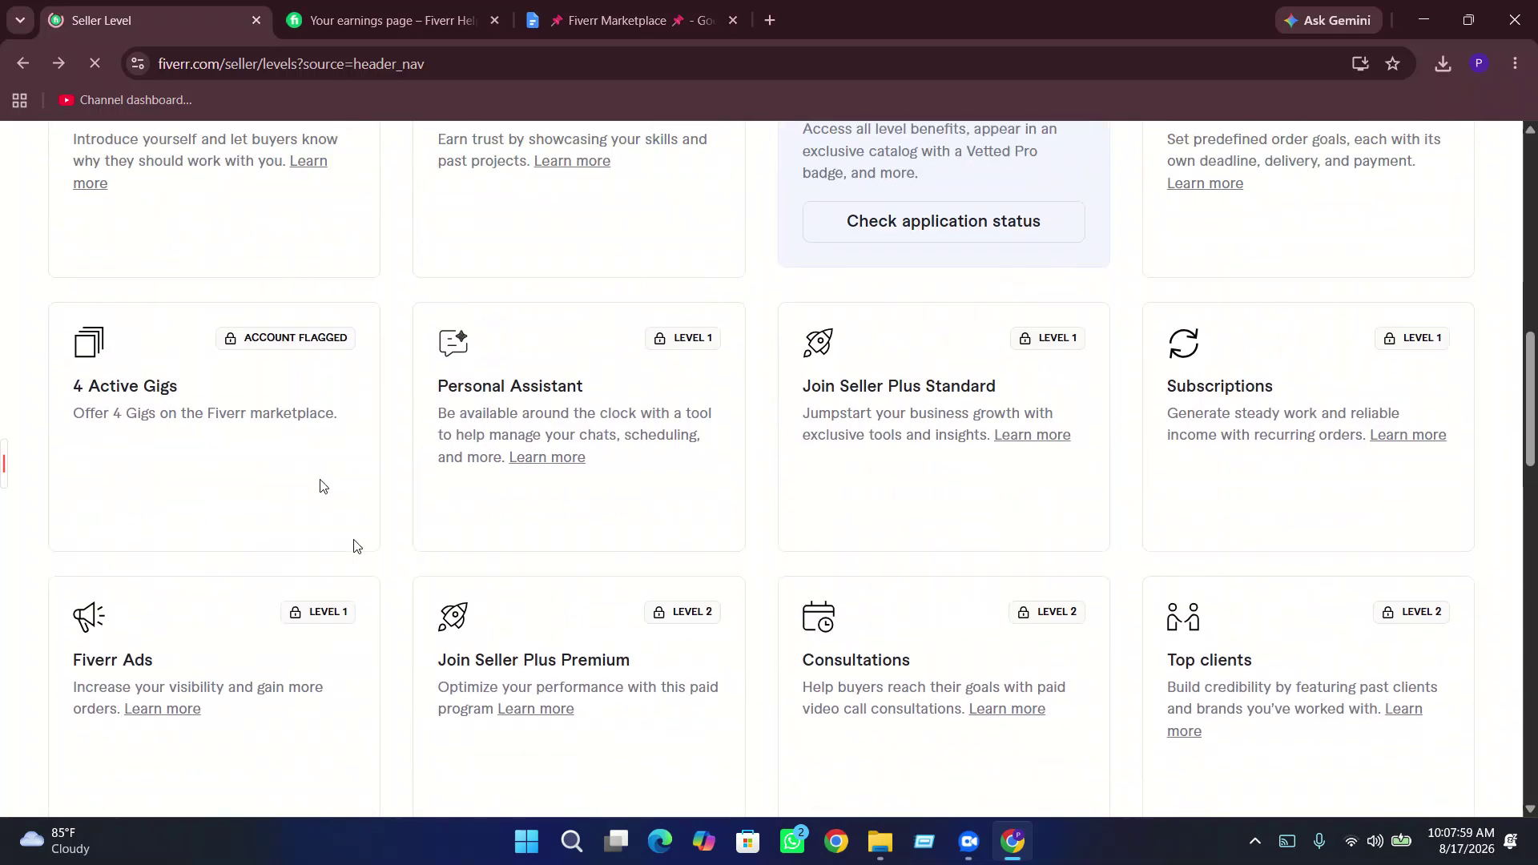
scroll(436, 457, "down", 3)
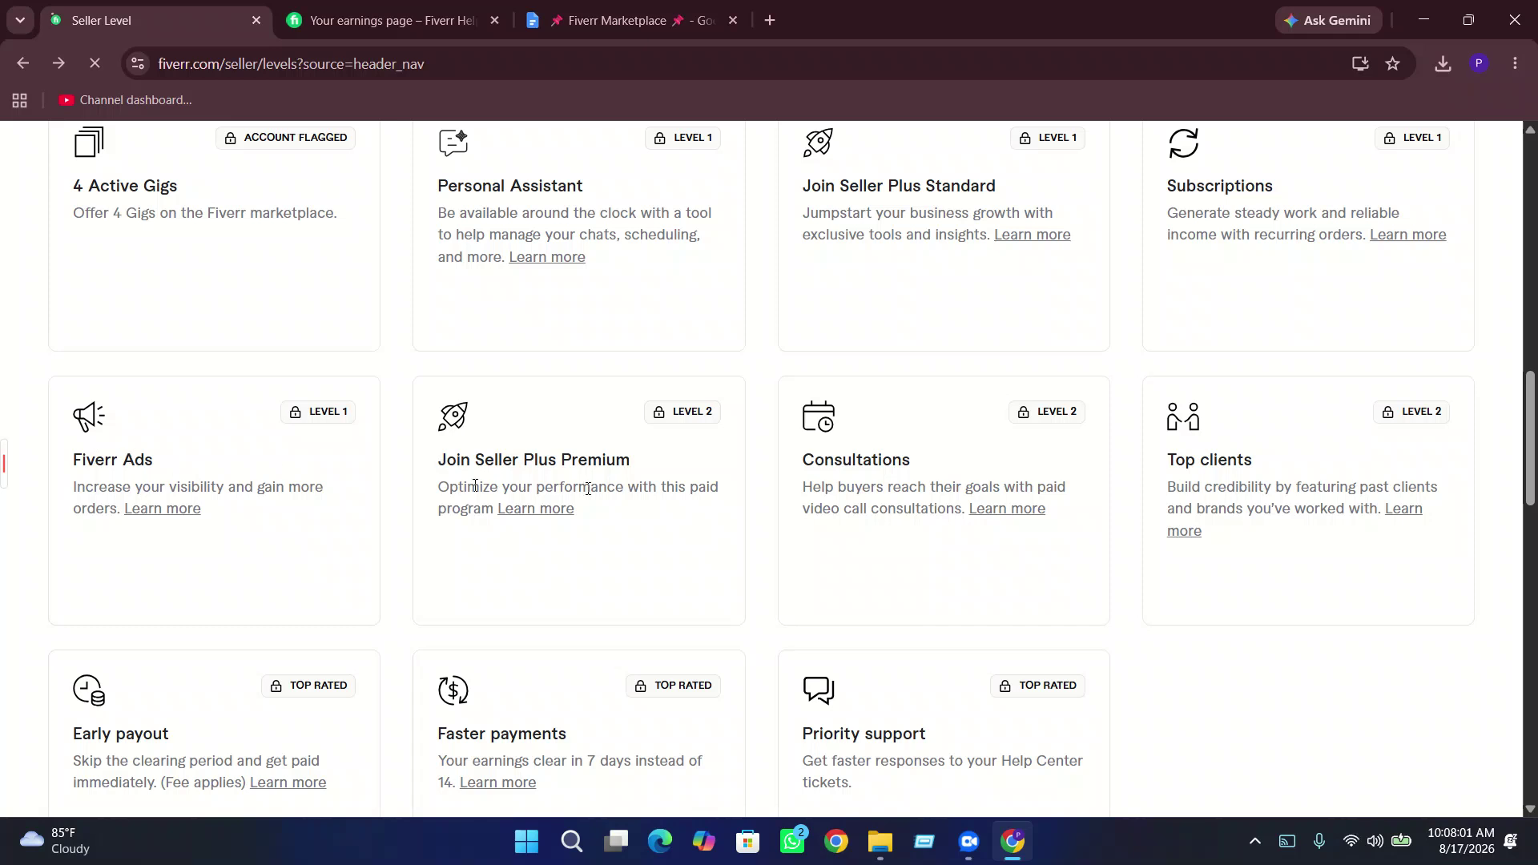
scroll(725, 494, "down", 1)
scroll(645, 513, "up", 5)
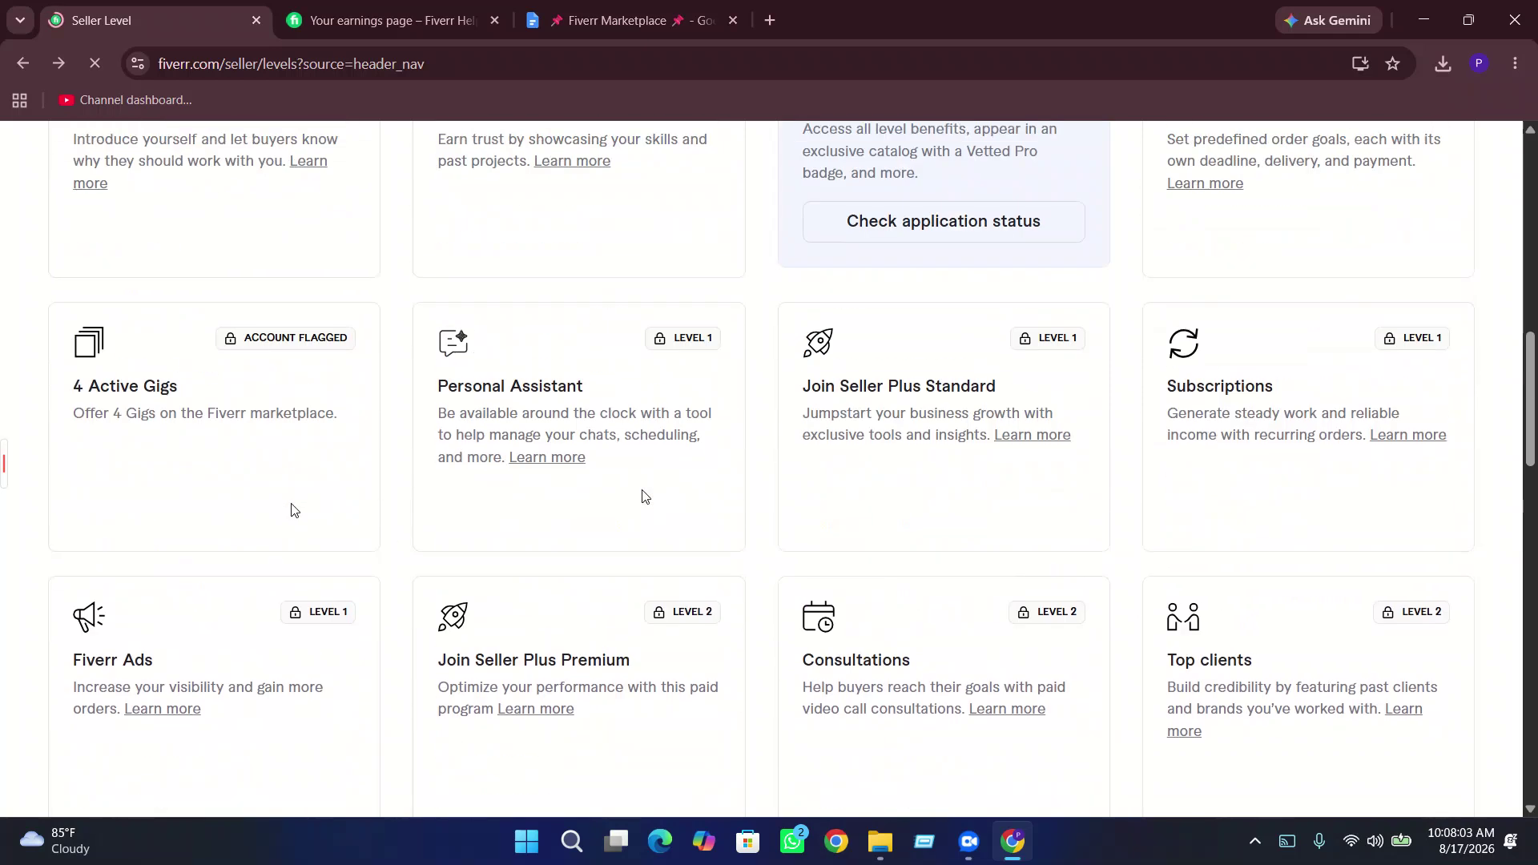
- Go through the freelancer benefit cards again, from Intro video and Milestones to Early payout, Faster payments and Priority support
scroll(1325, 391, "up", 3)
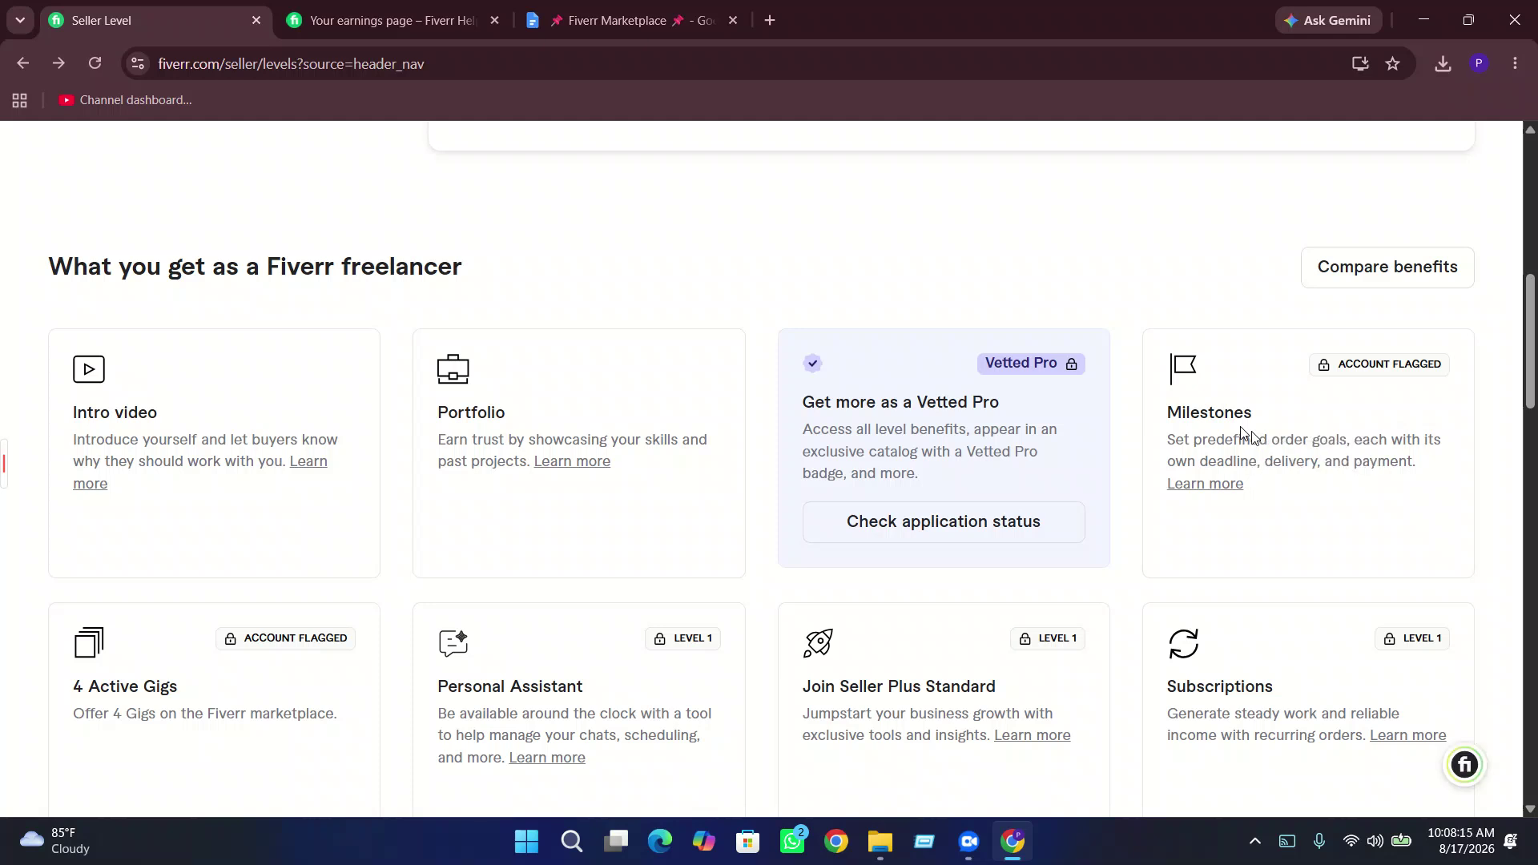
scroll(1146, 473, "down", 6)
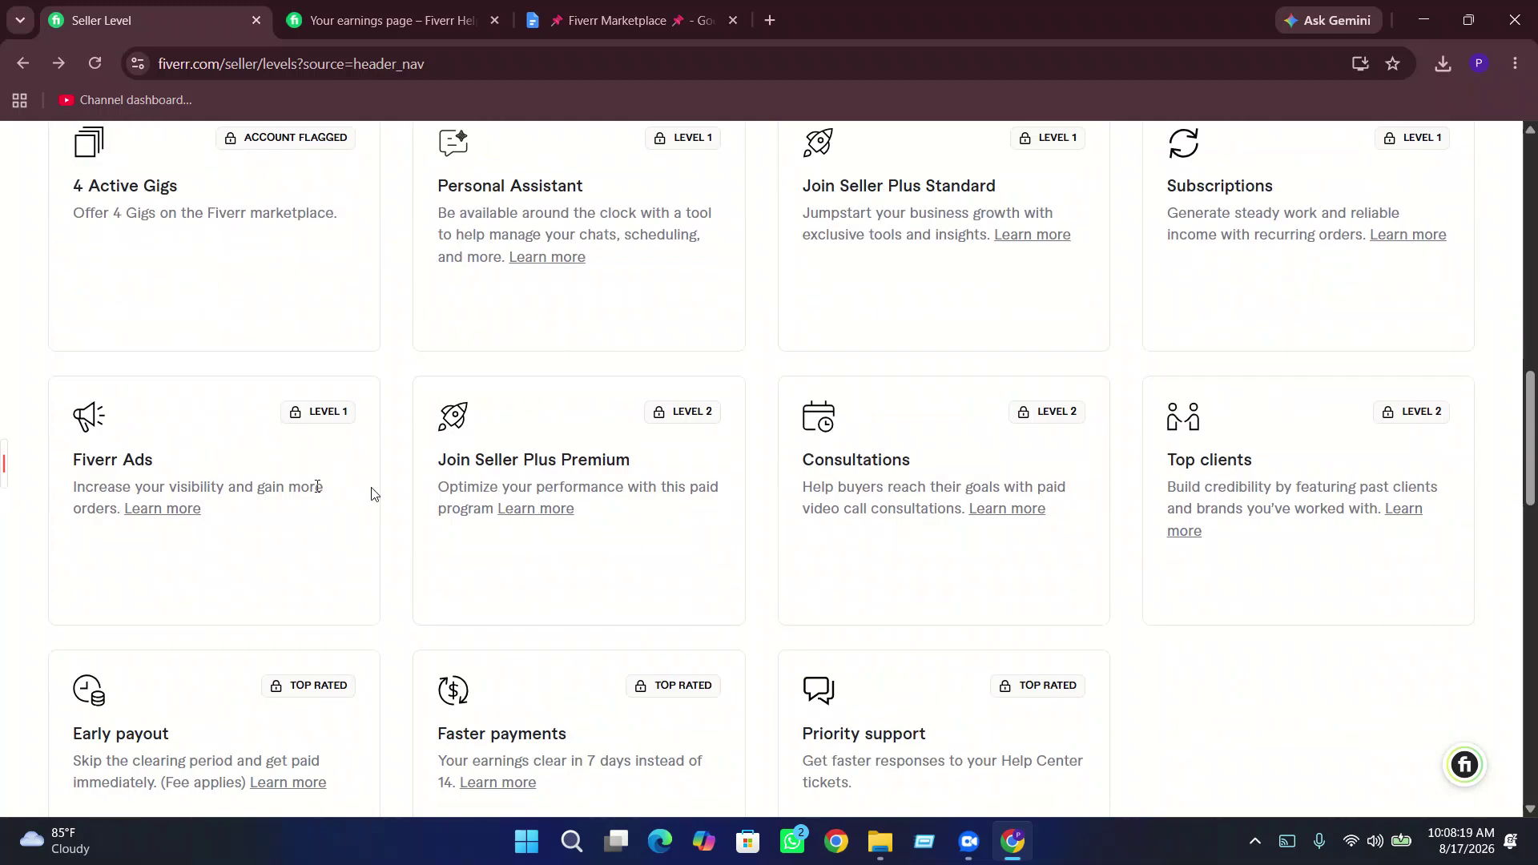
scroll(1147, 513, "down", 2)
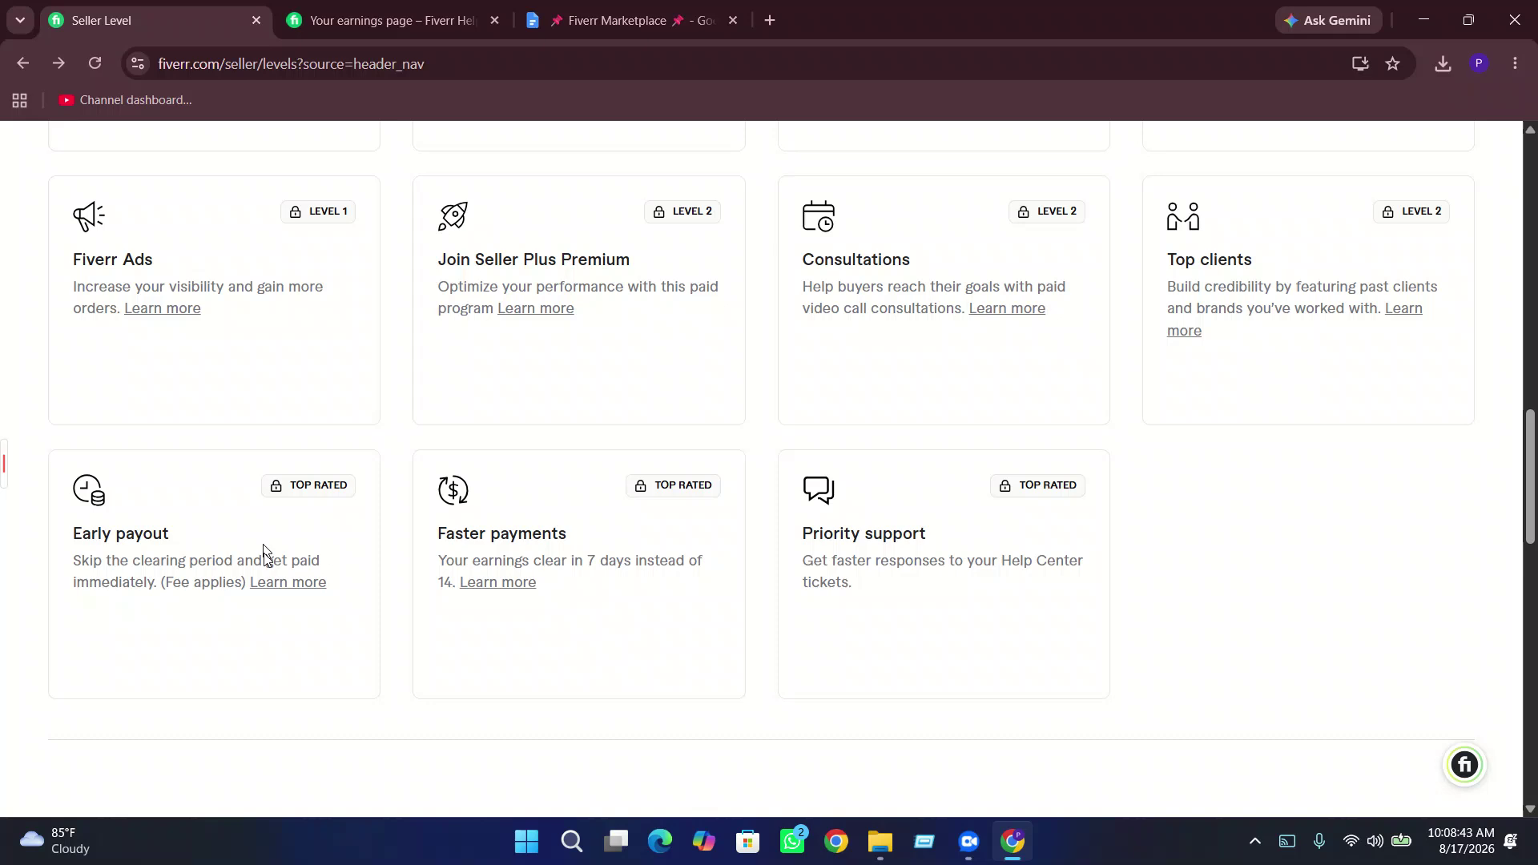
scroll(979, 491, "up", 15)
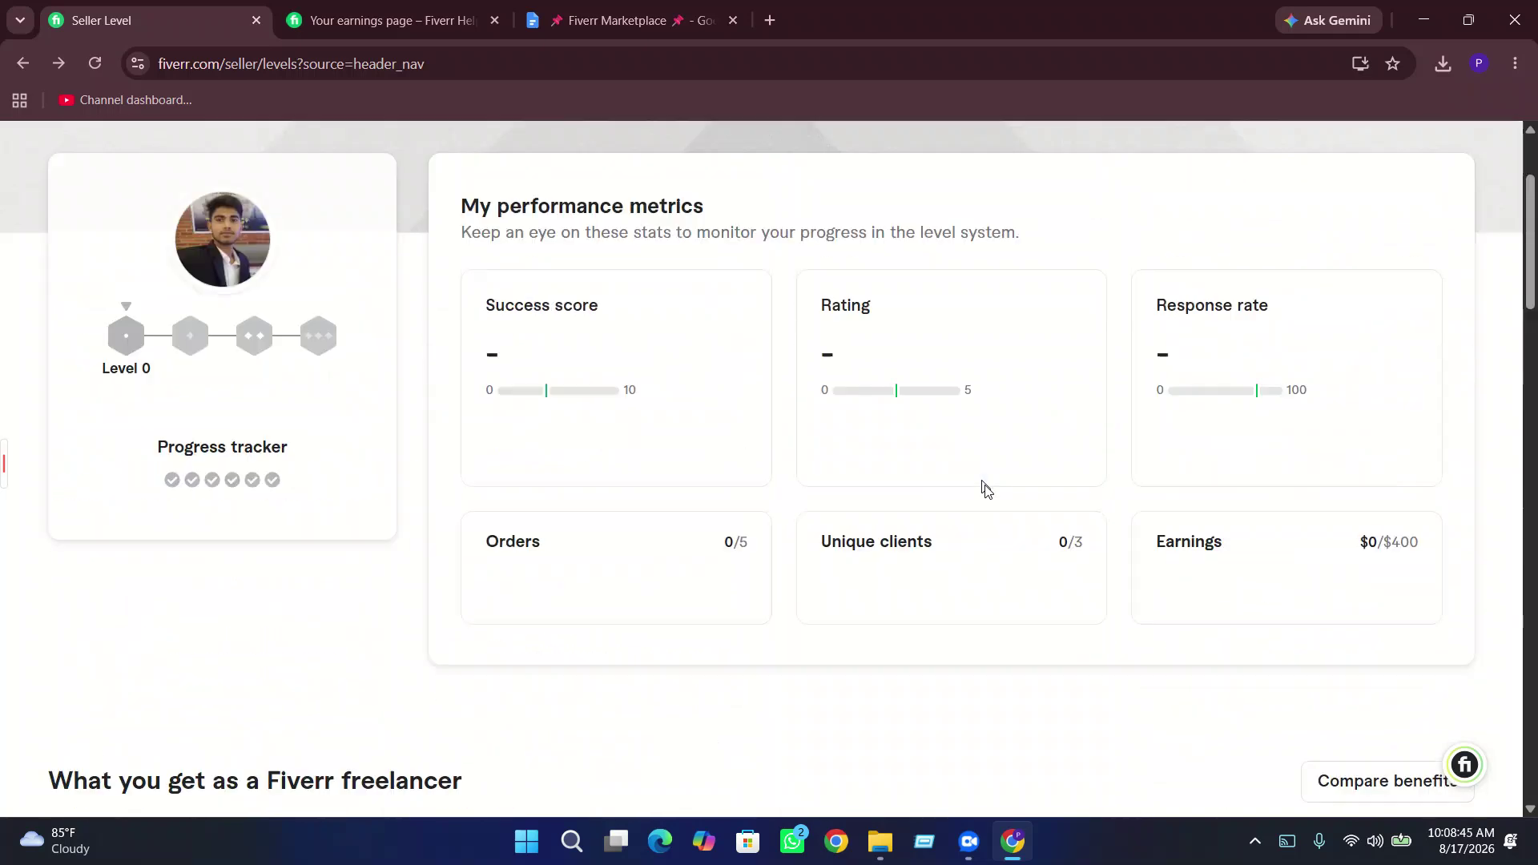
- Open the Analytics overview and examine the earnings and order metrics, the sales chart and its time range options
left_click(645, 162)
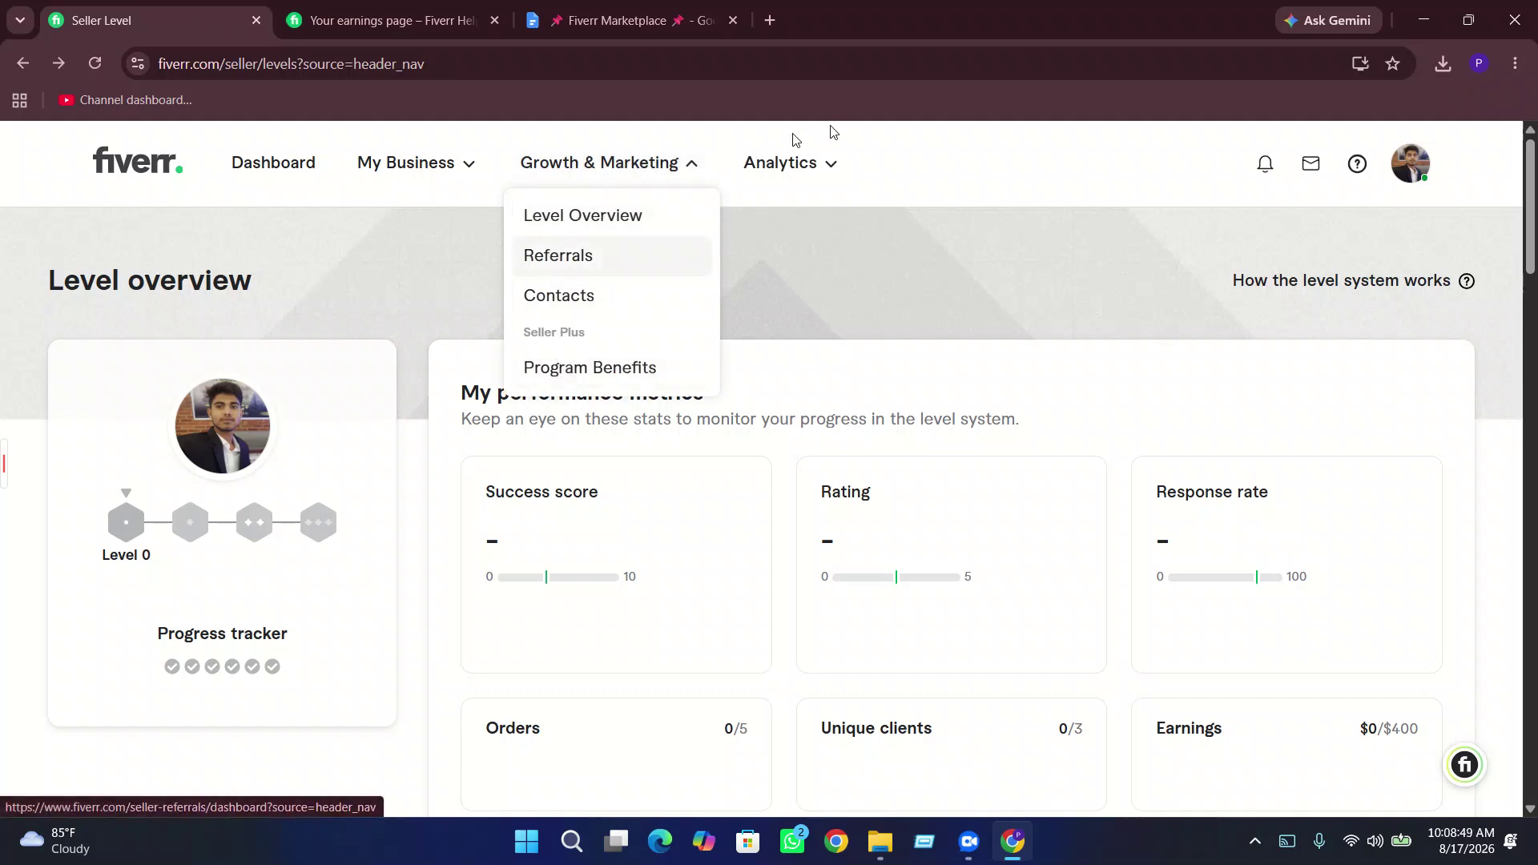
left_click(785, 162)
left_click(783, 215)
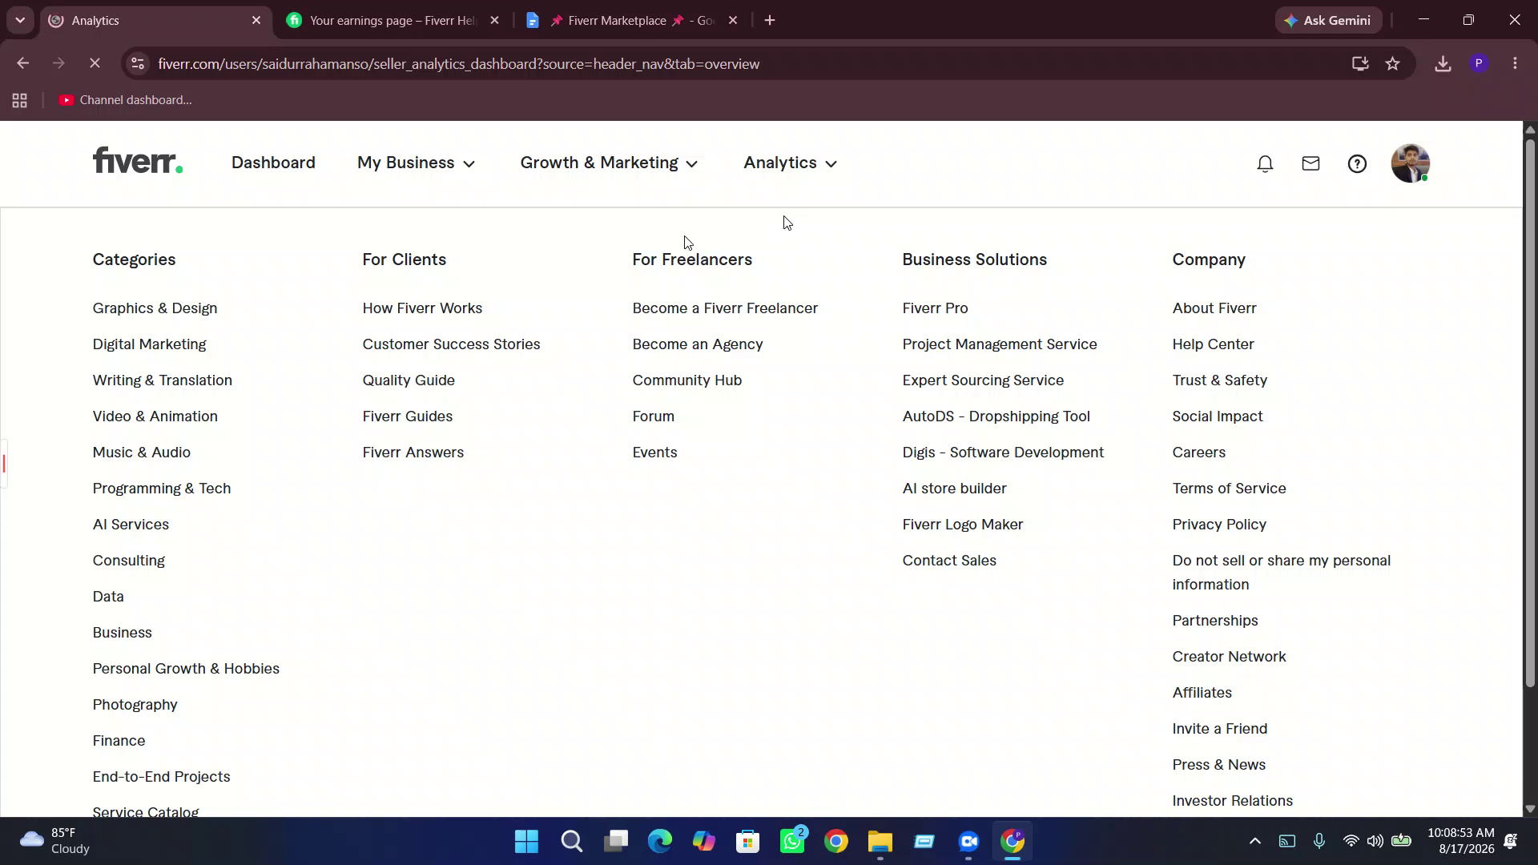
scroll(454, 377, "down", 1)
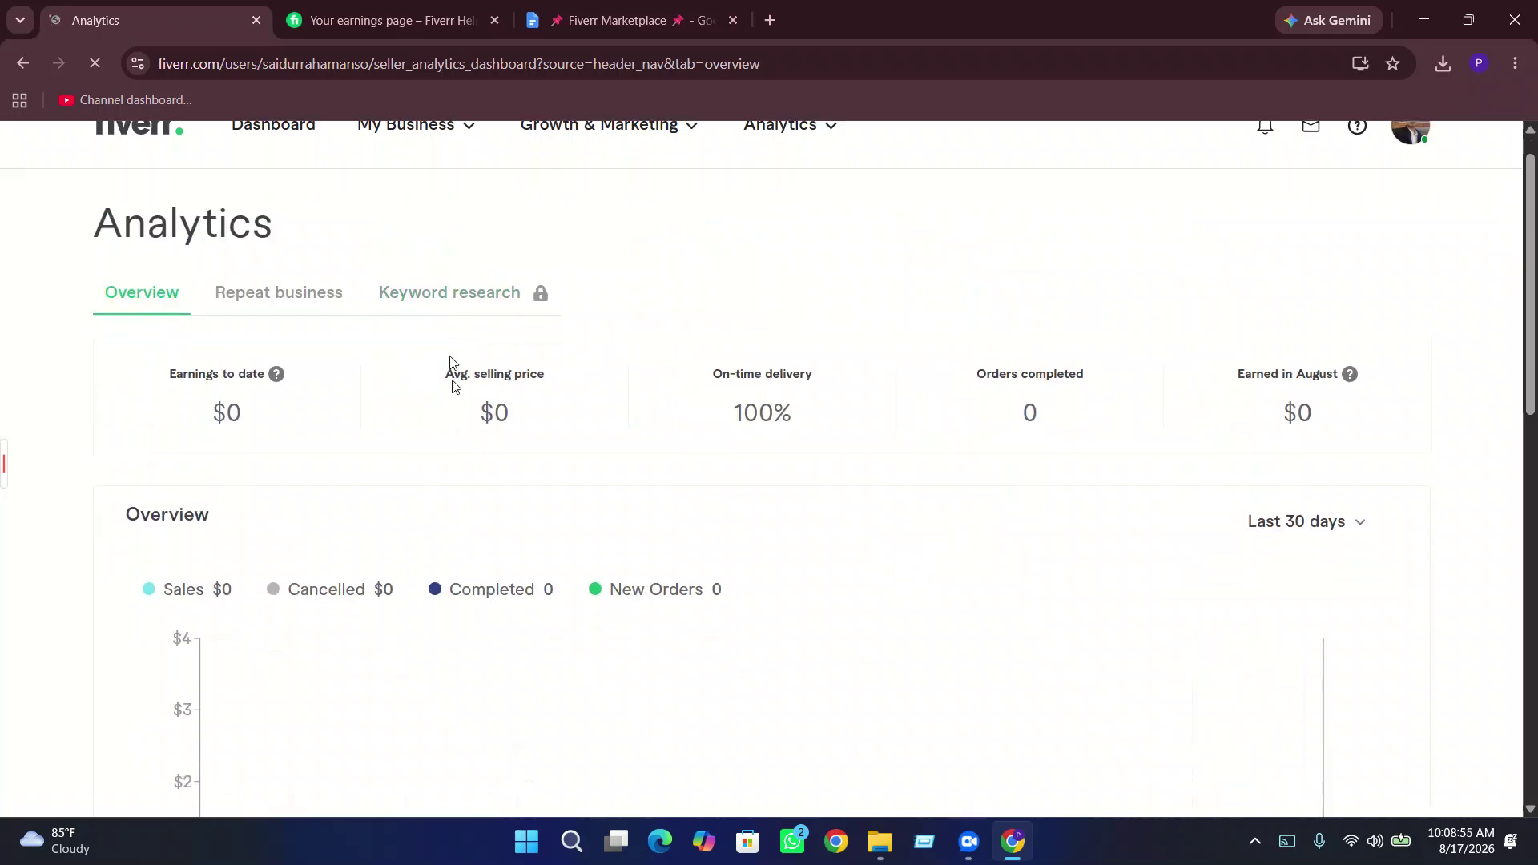
scroll(369, 409, "up", 1)
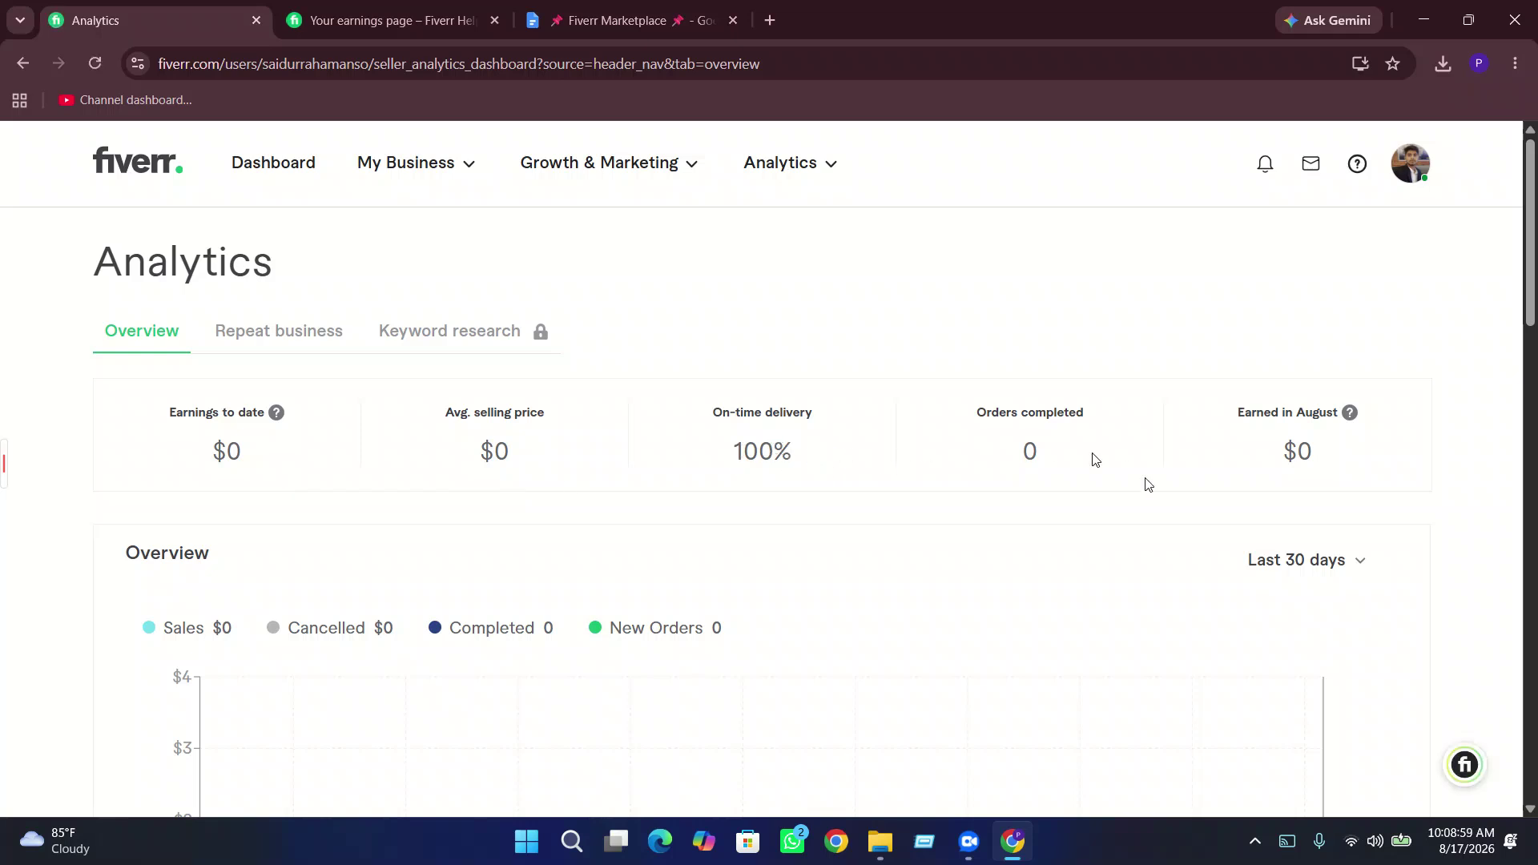
scroll(268, 580, "down", 3)
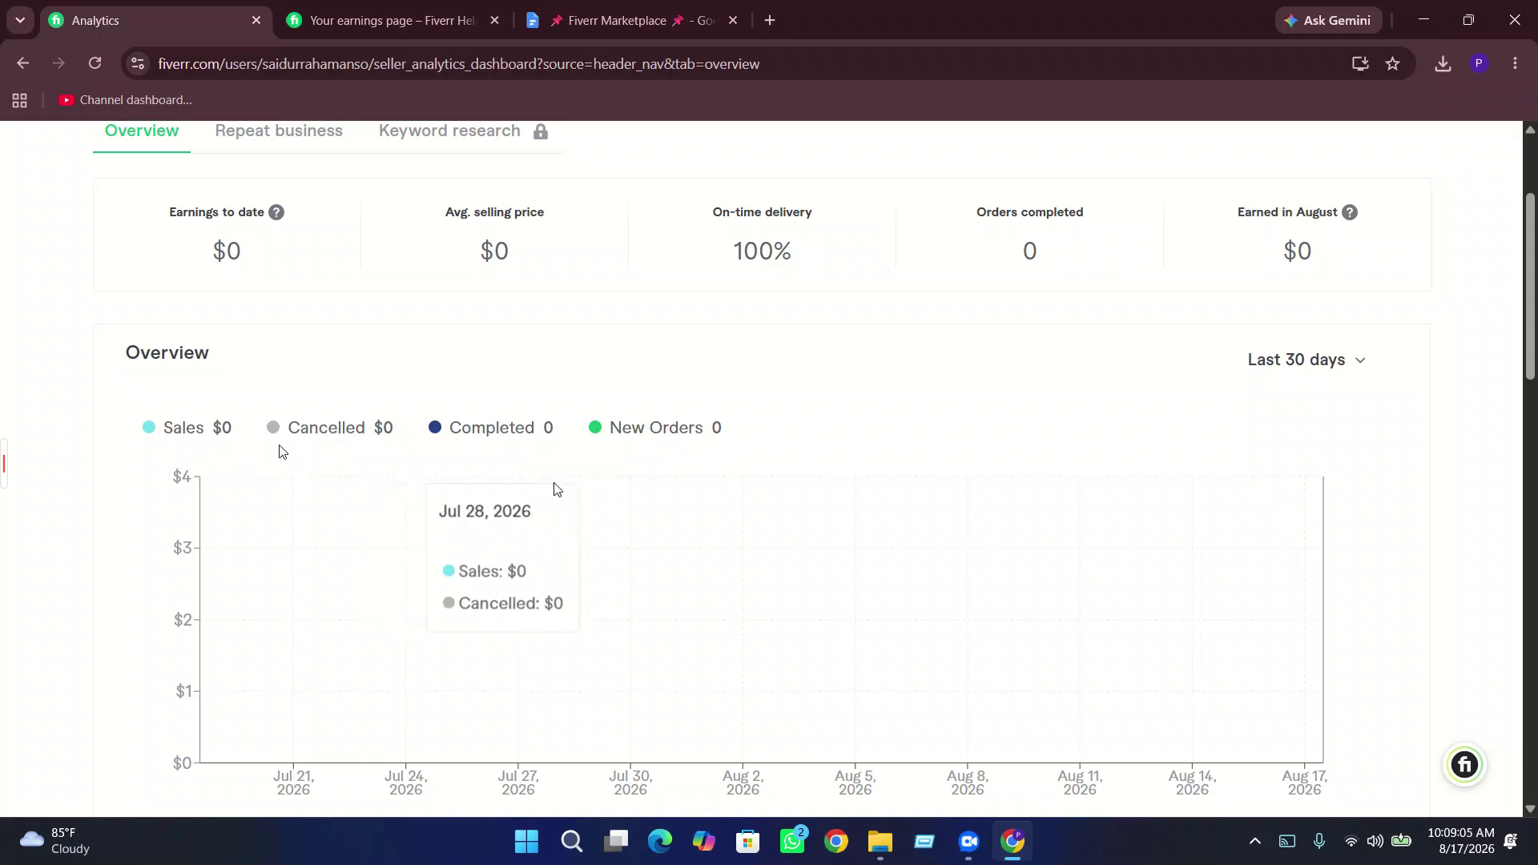
scroll(717, 453, "up", 3)
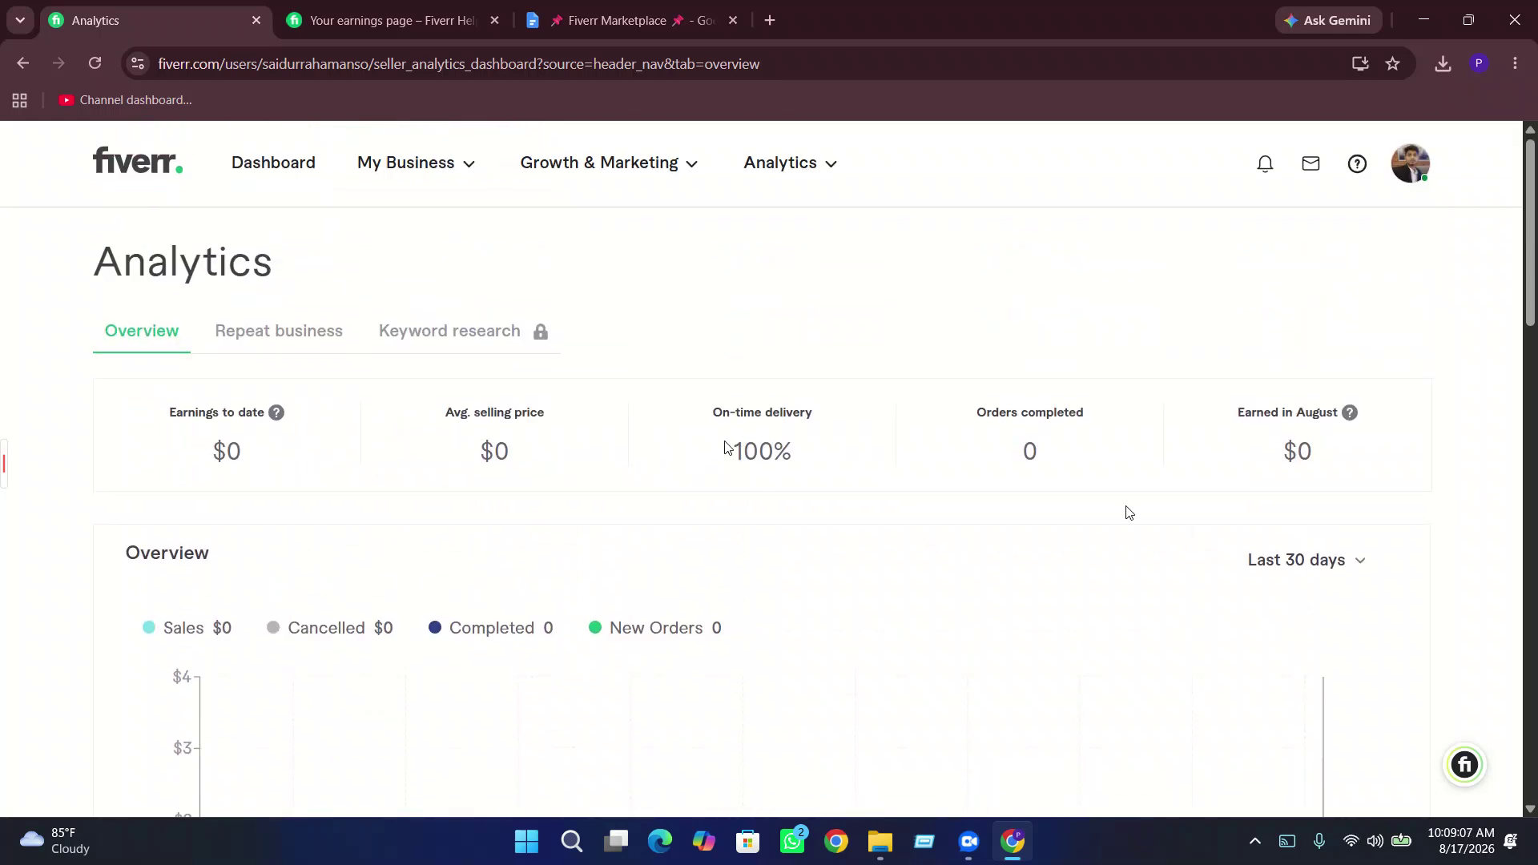
left_click(1296, 560)
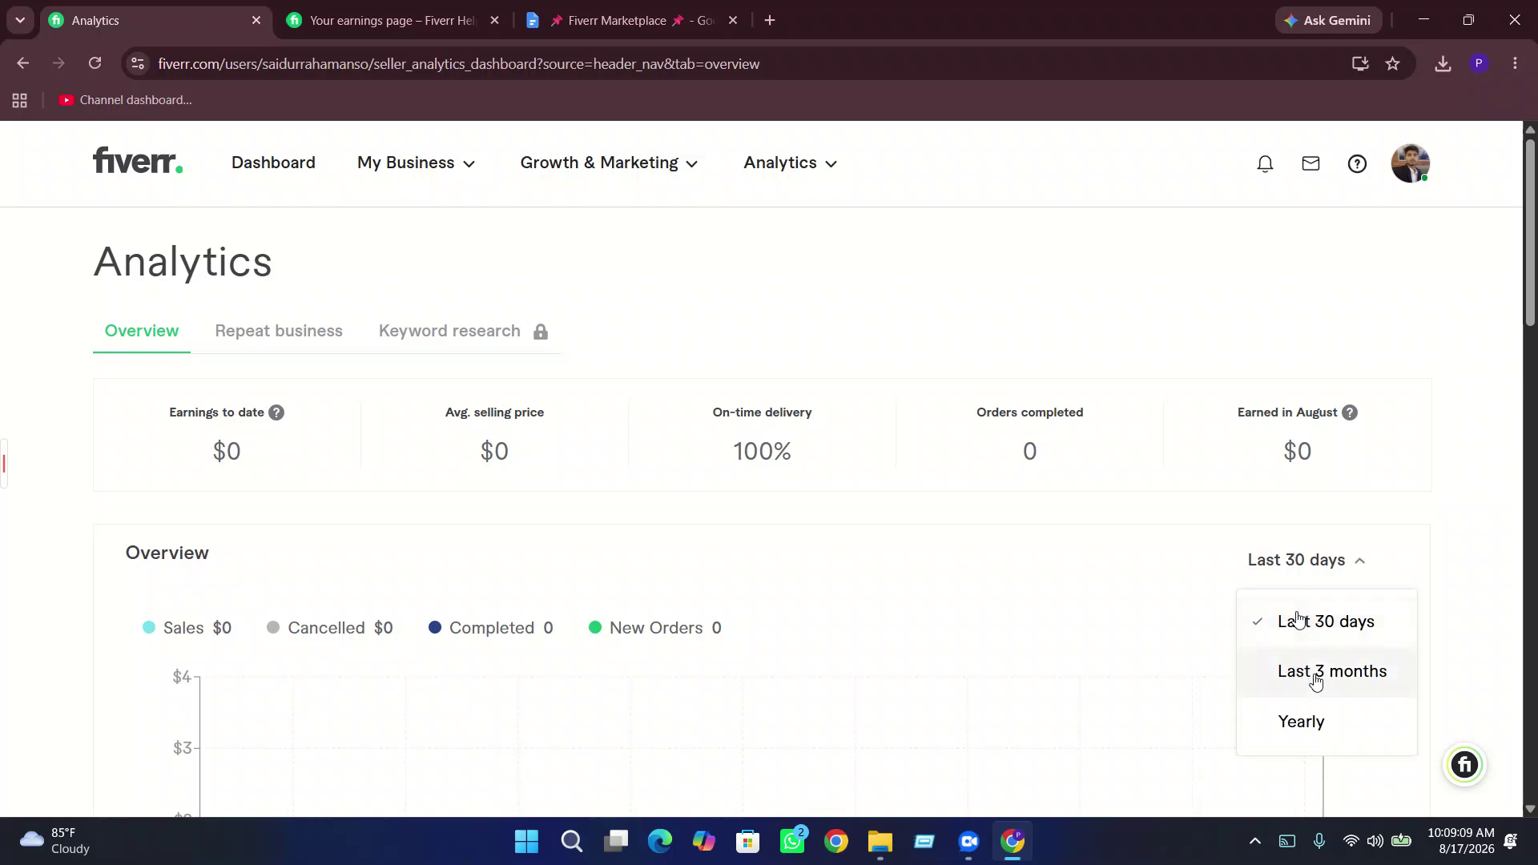
left_click_drag(1226, 617, 894, 511)
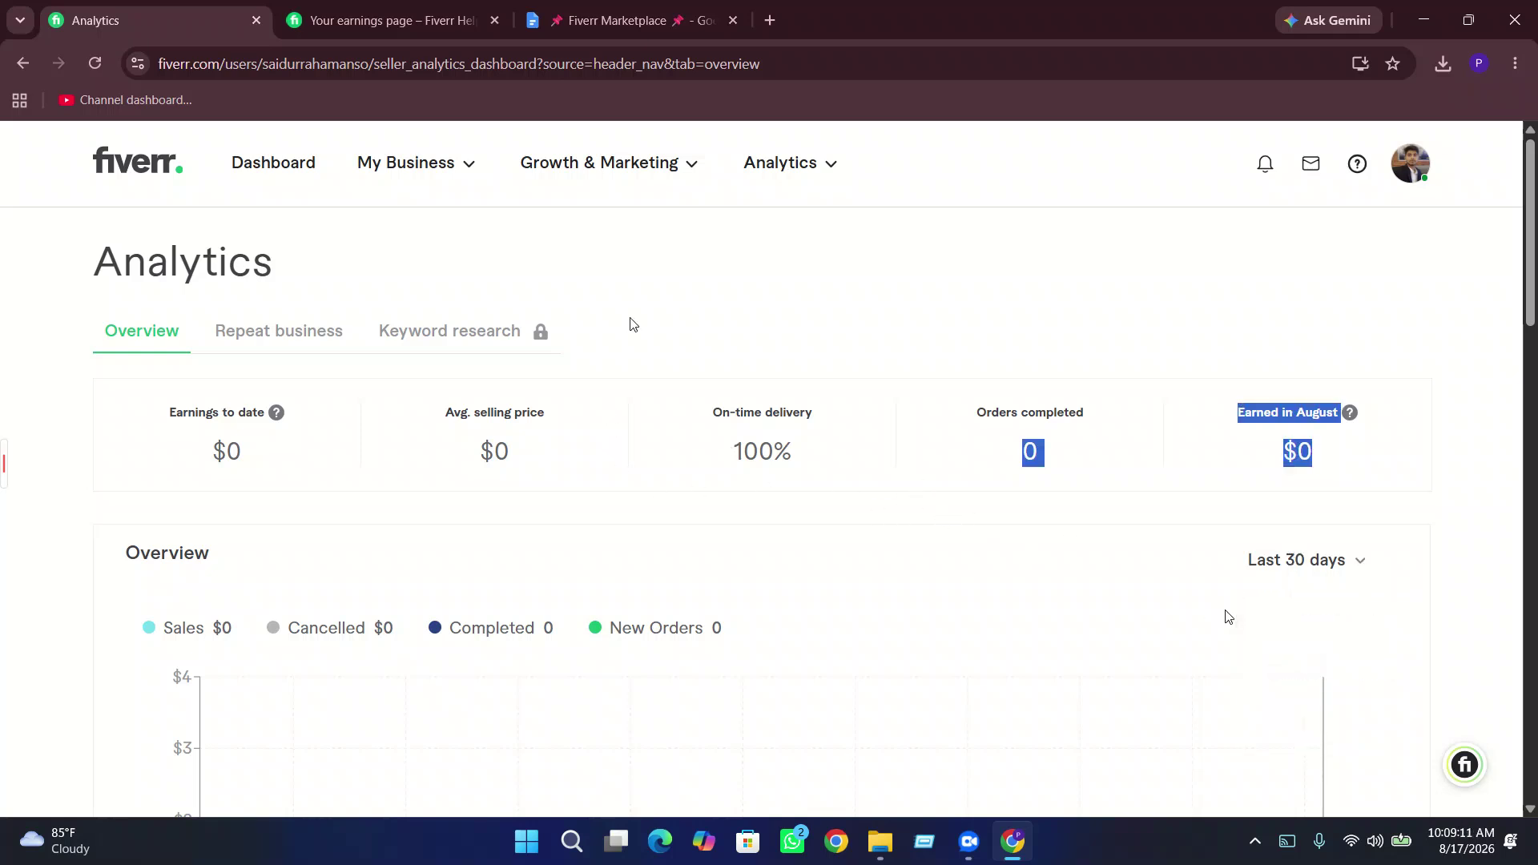
- View the Repeat business analytics and read the Keyword research section
left_click(308, 326)
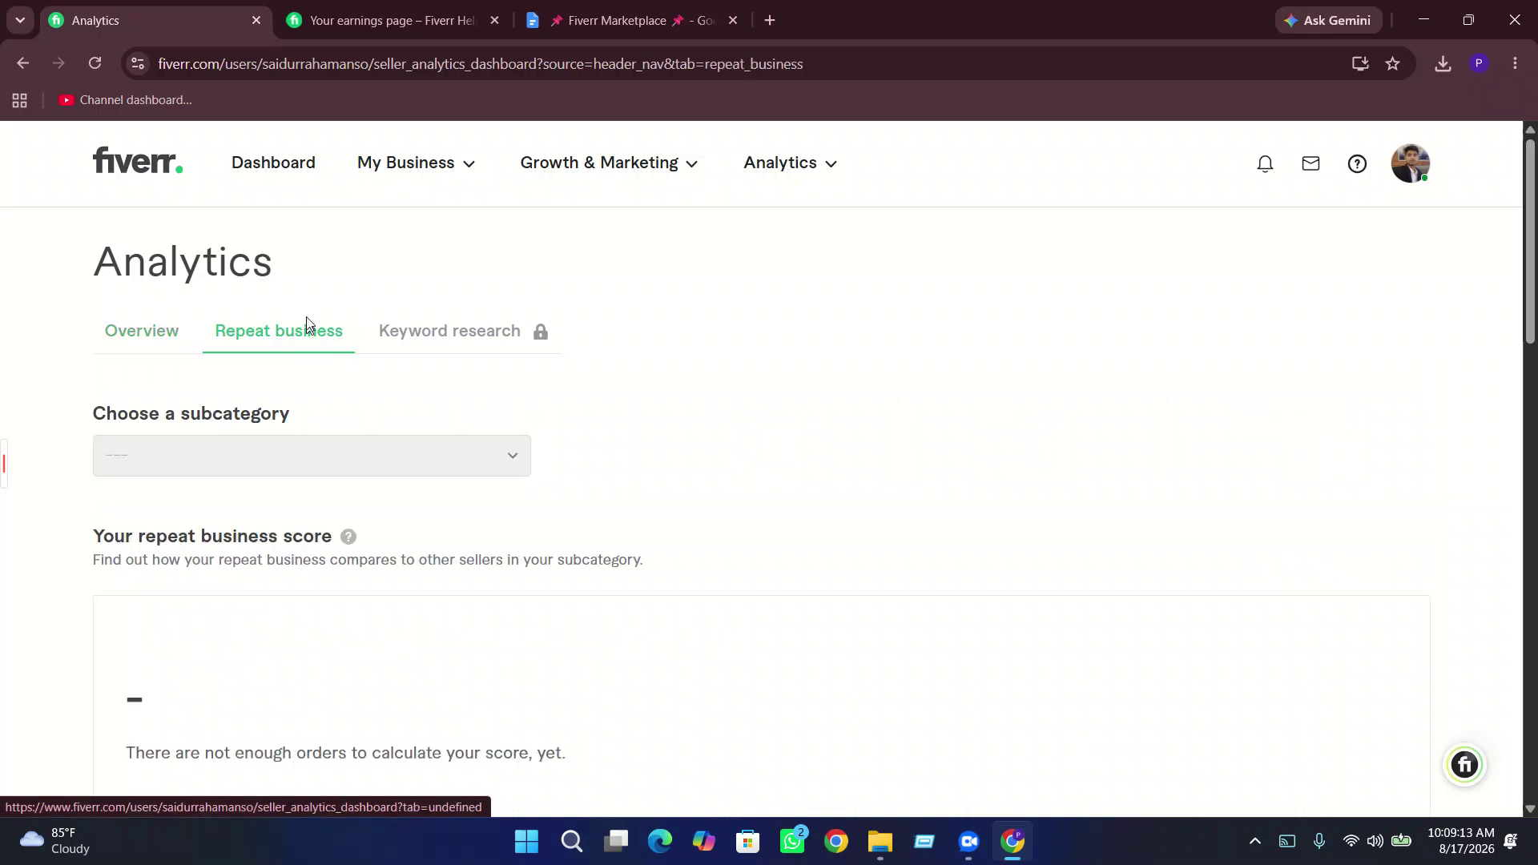
left_click(464, 353)
scroll(470, 365, "down", 4)
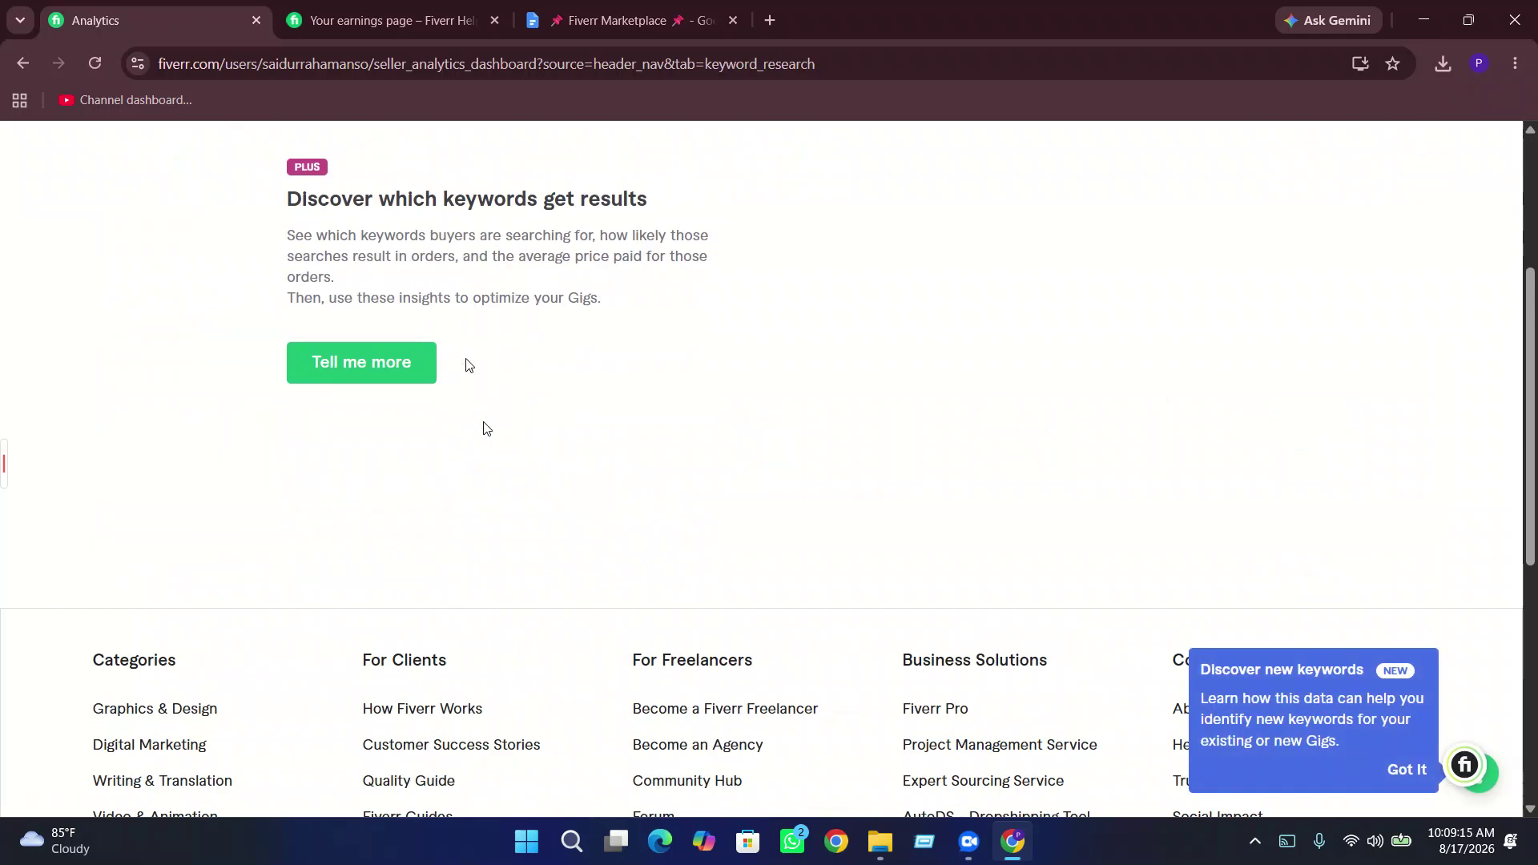
scroll(469, 365, "up", 4)
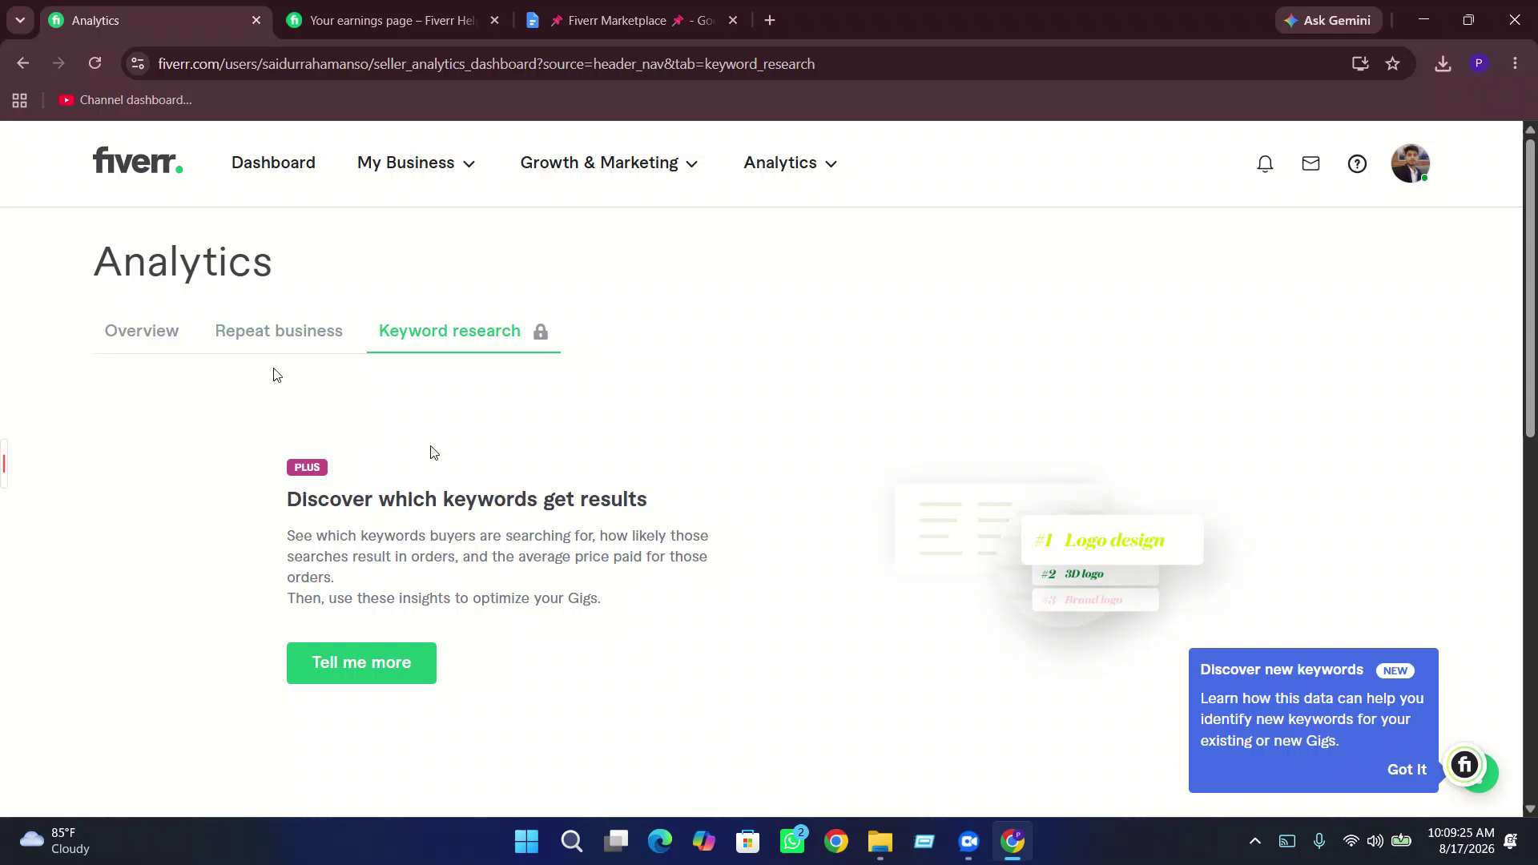
- Return to the seller dashboard and review the profile strength and the steps required to become visible to clients
left_click(297, 169)
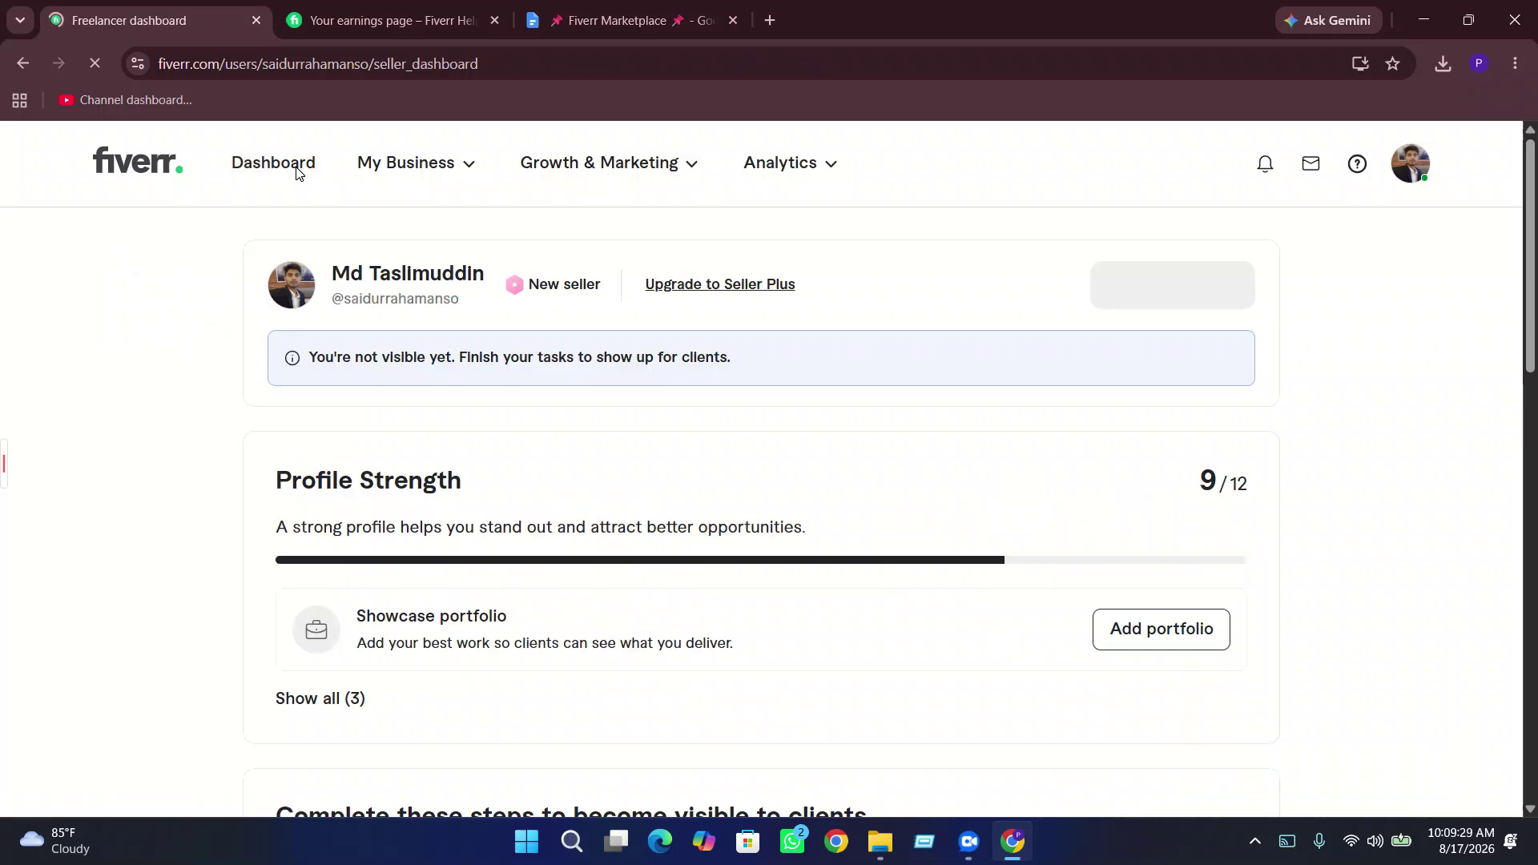
scroll(361, 236, "down", 6)
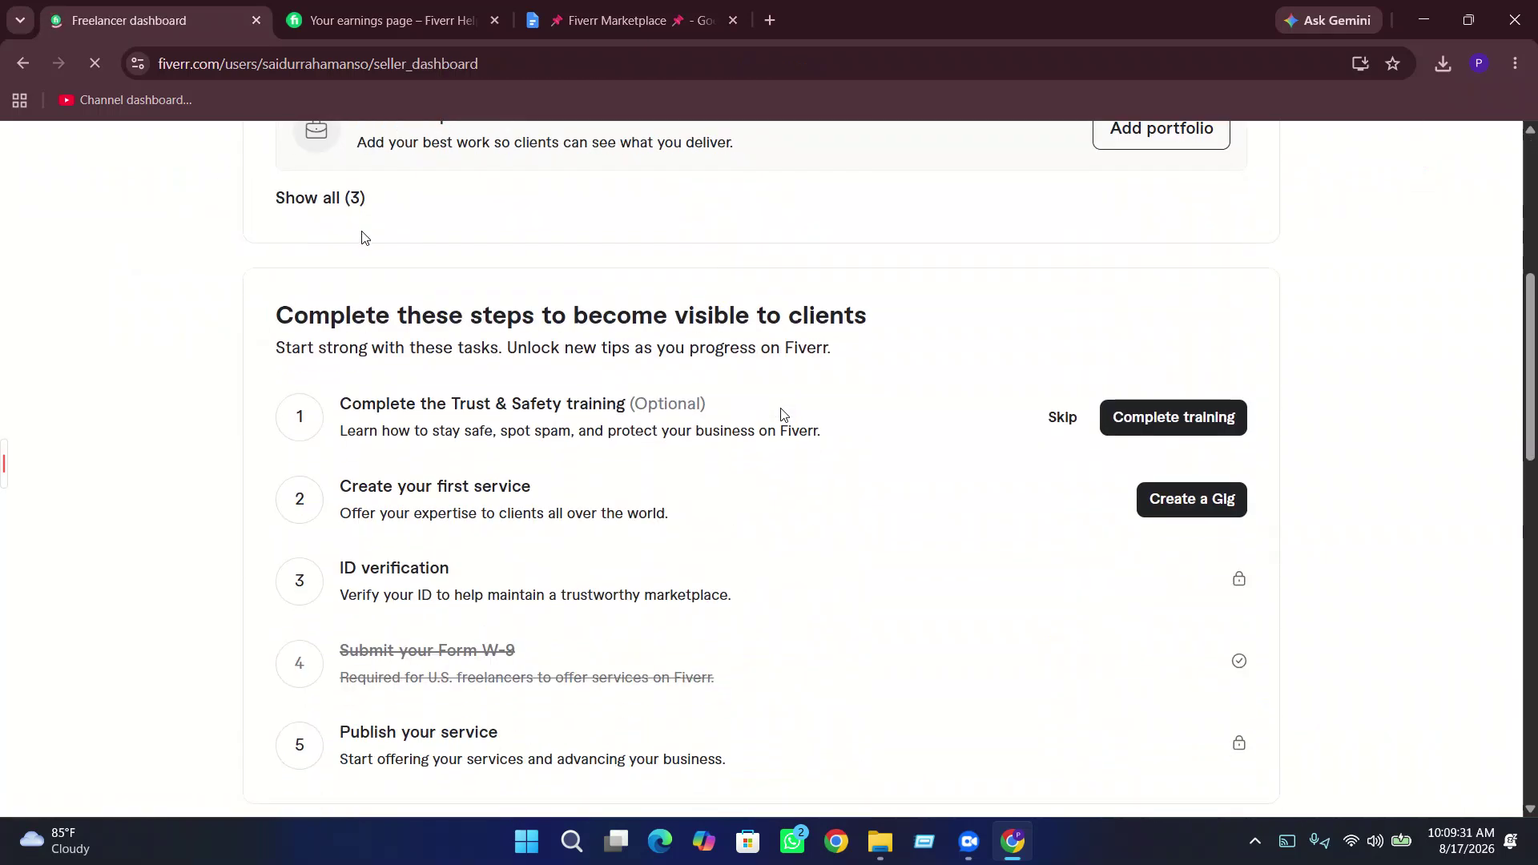
scroll(783, 412, "up", 5)
scroll(782, 412, "up", 2)
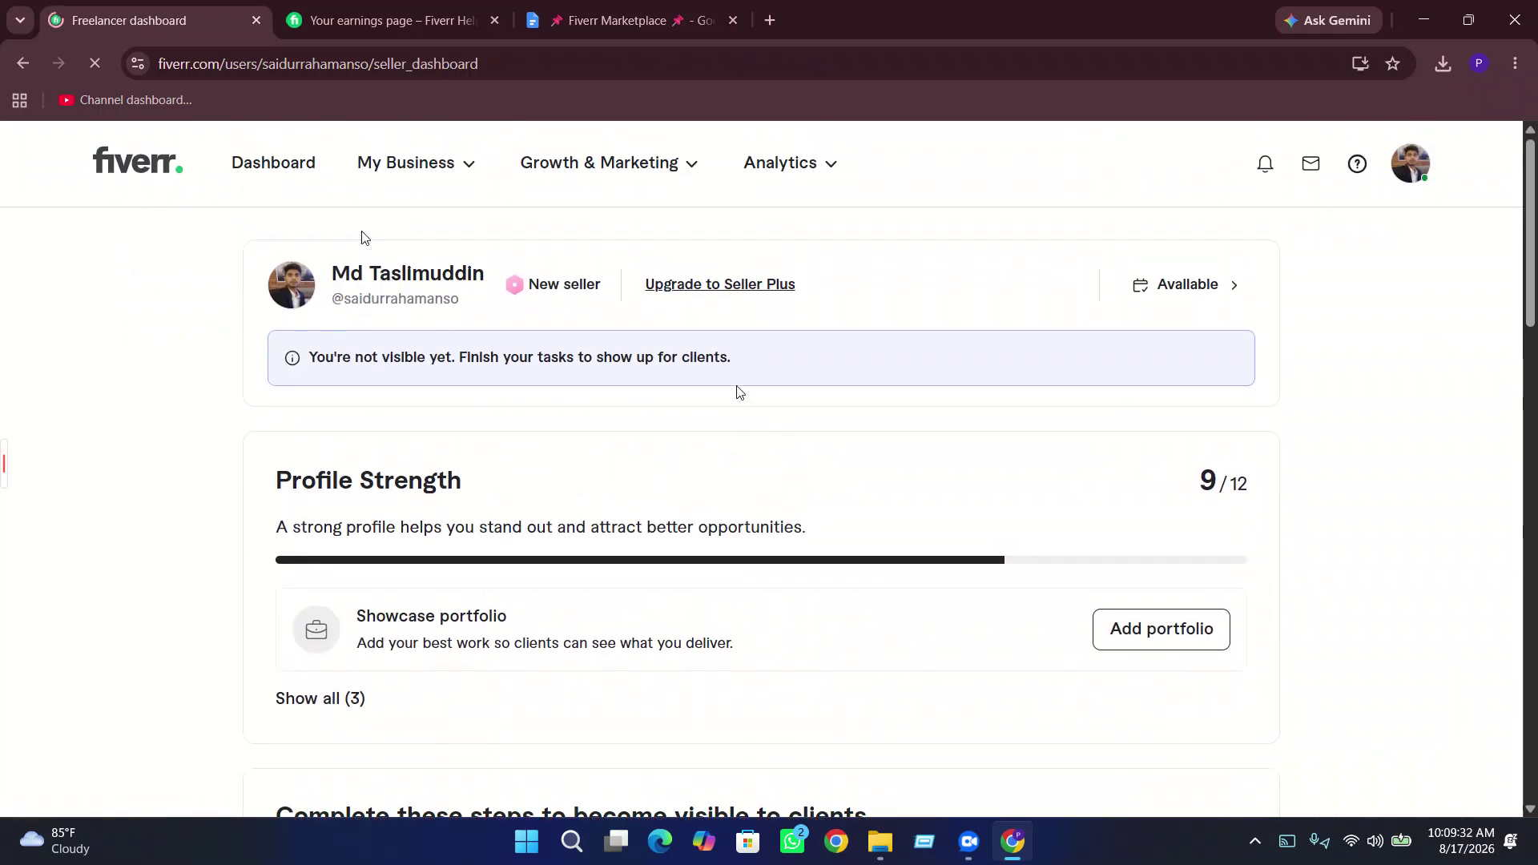
left_click(416, 179)
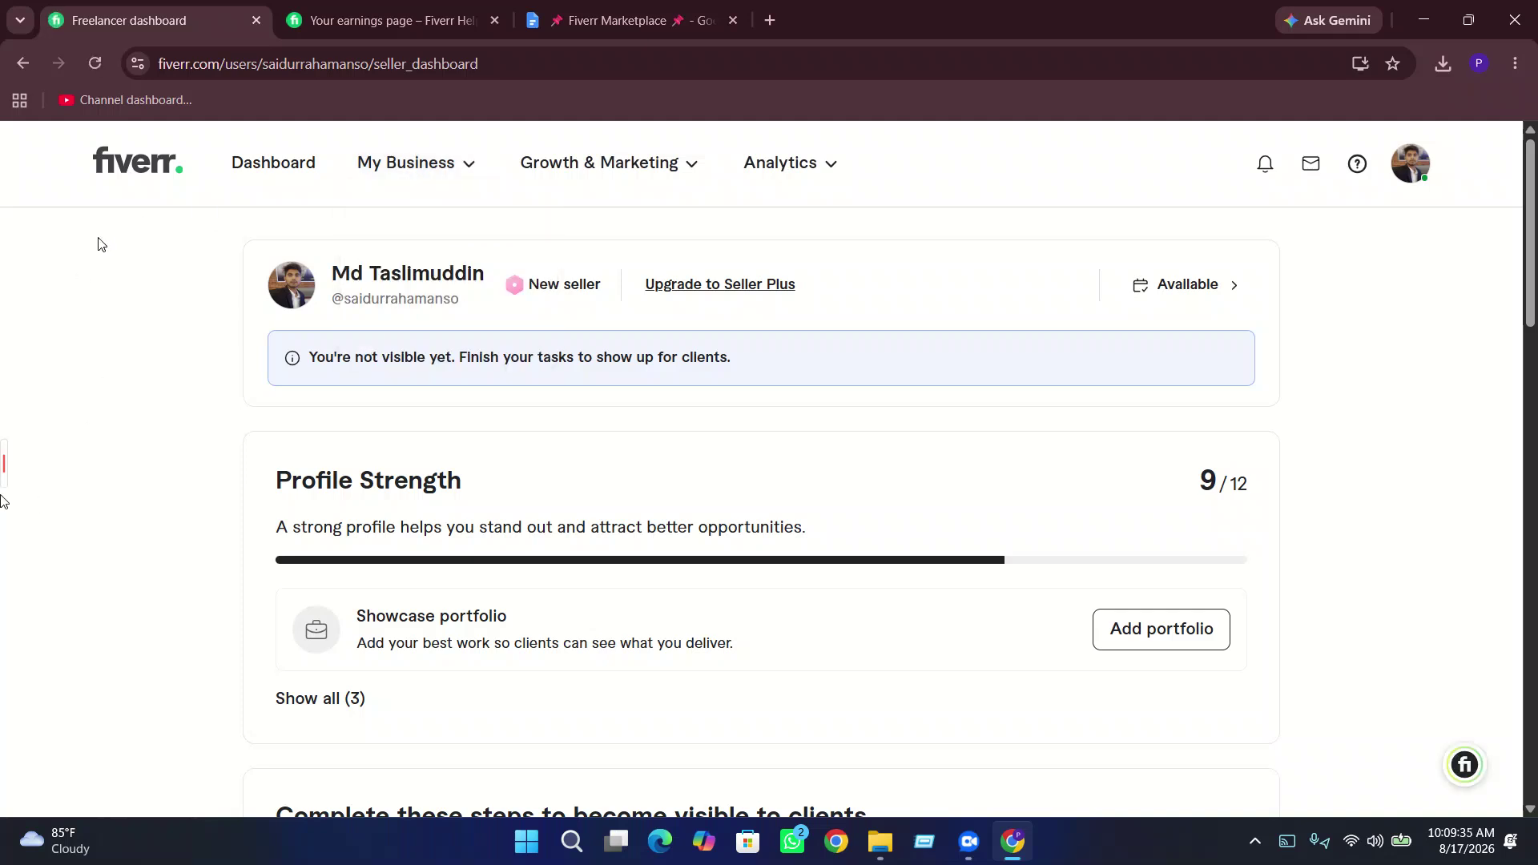